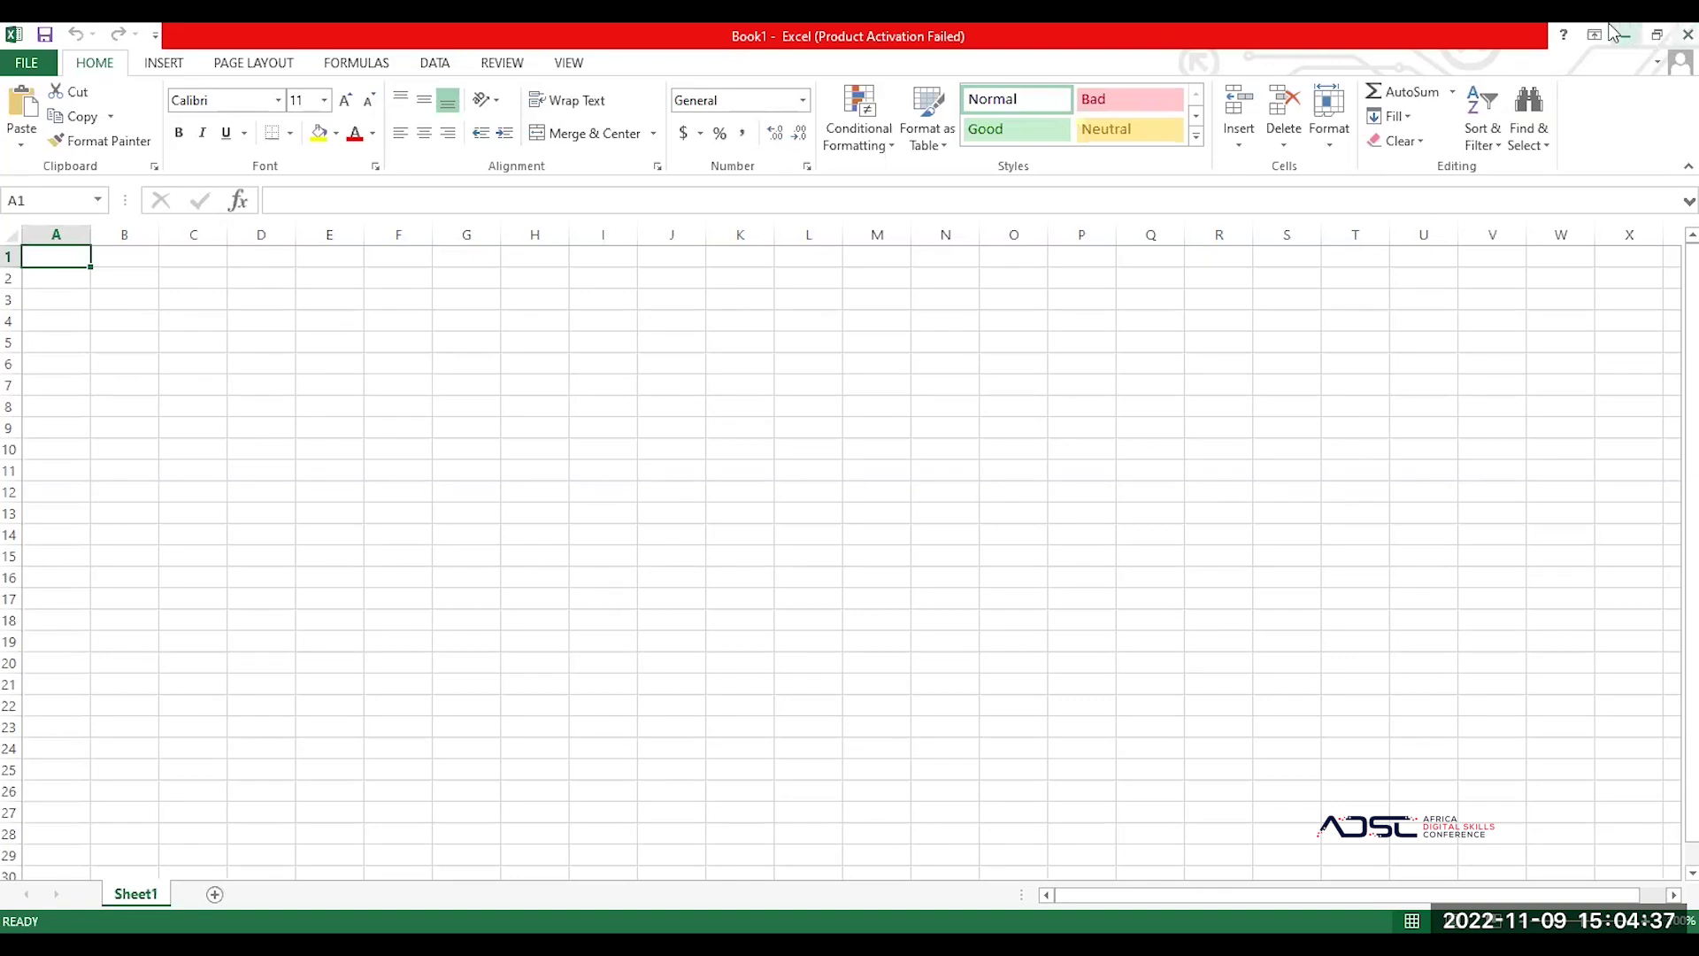
# Step: Restore and re-maximize the Excel window, then select columns A, G, H and I in turn
pyautogui.click(1655, 36)
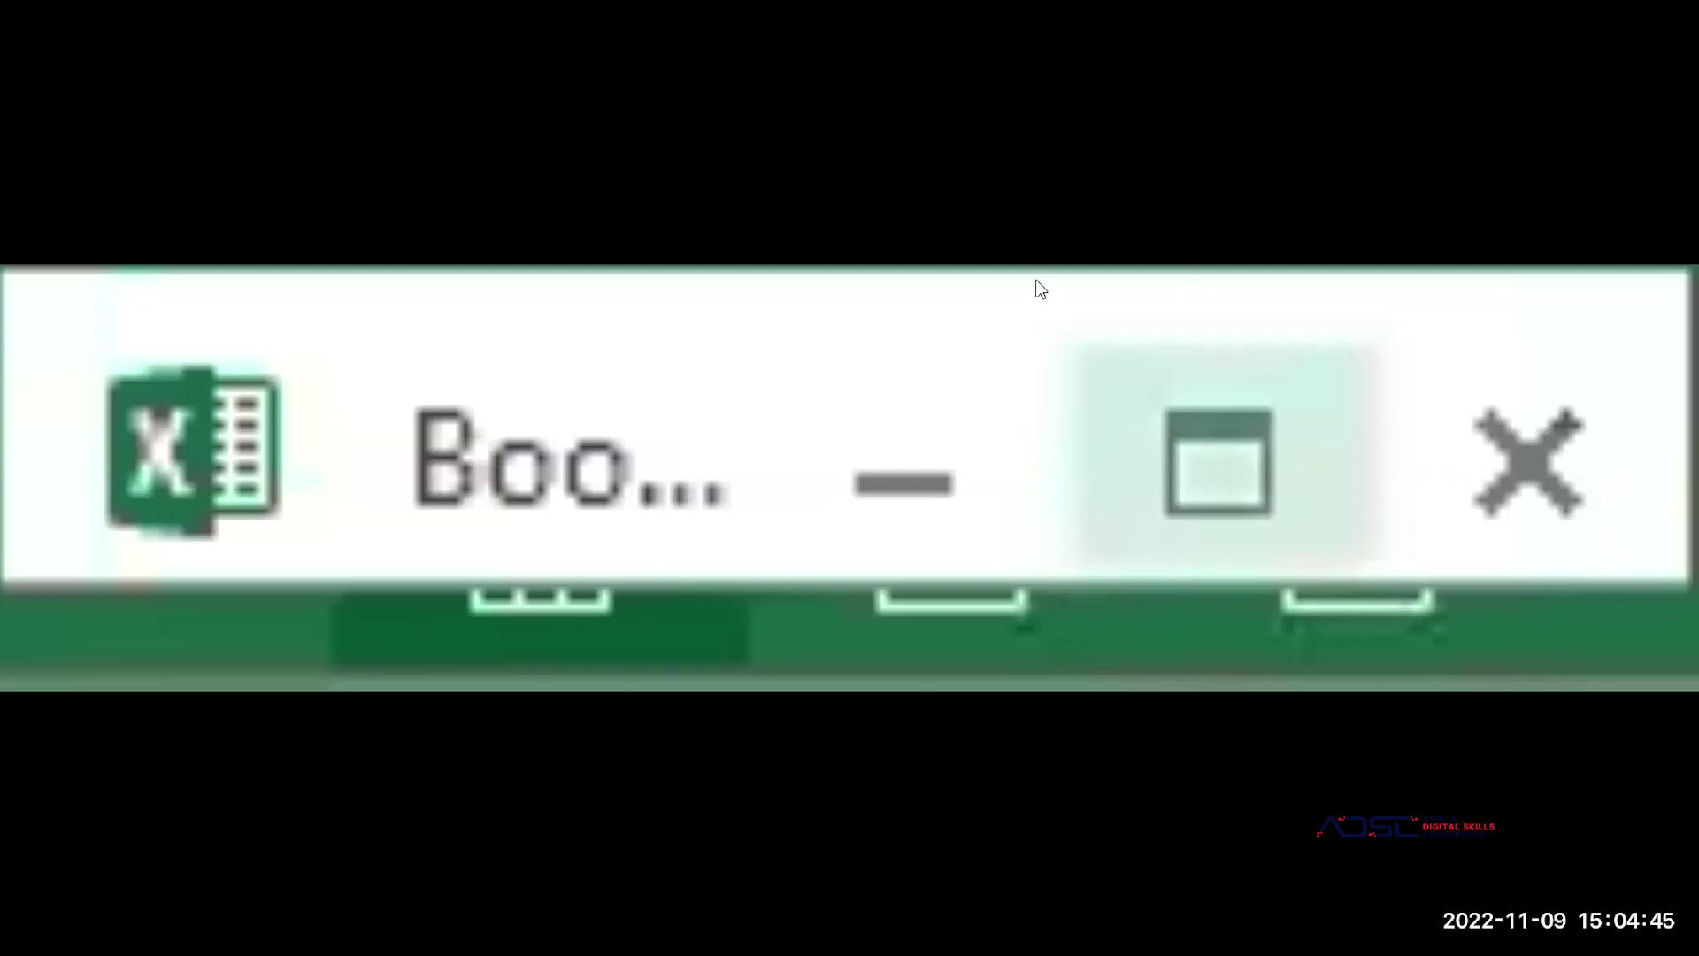
pyautogui.click(1224, 455)
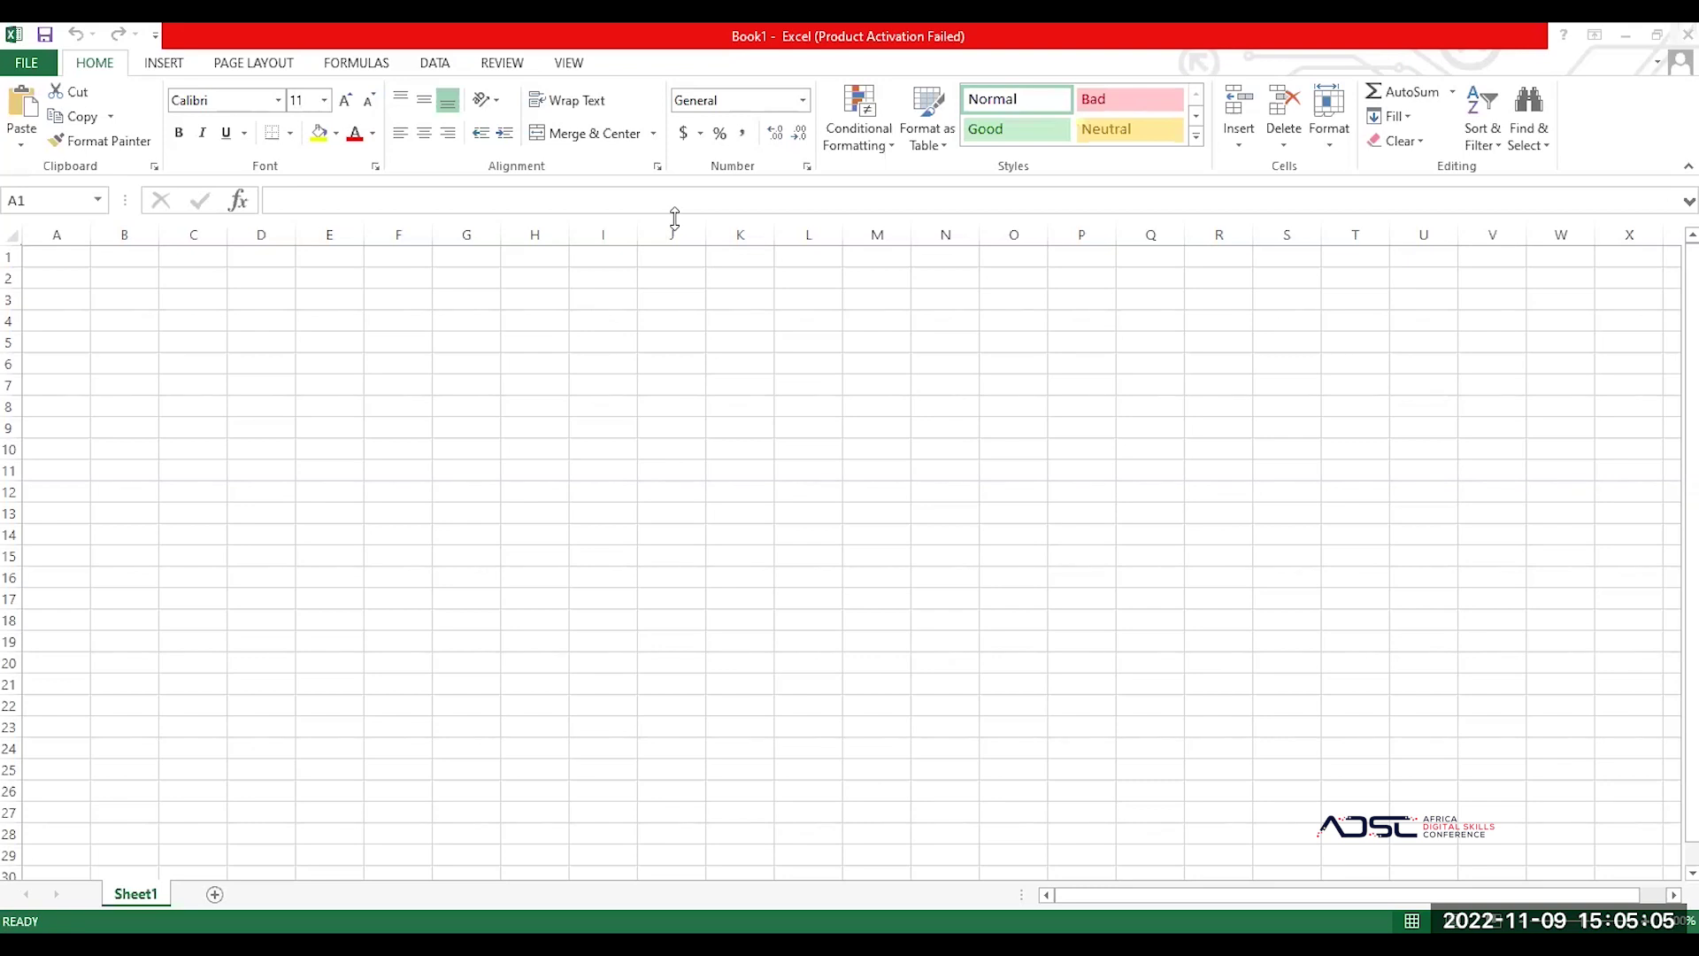
pyautogui.click(58, 233)
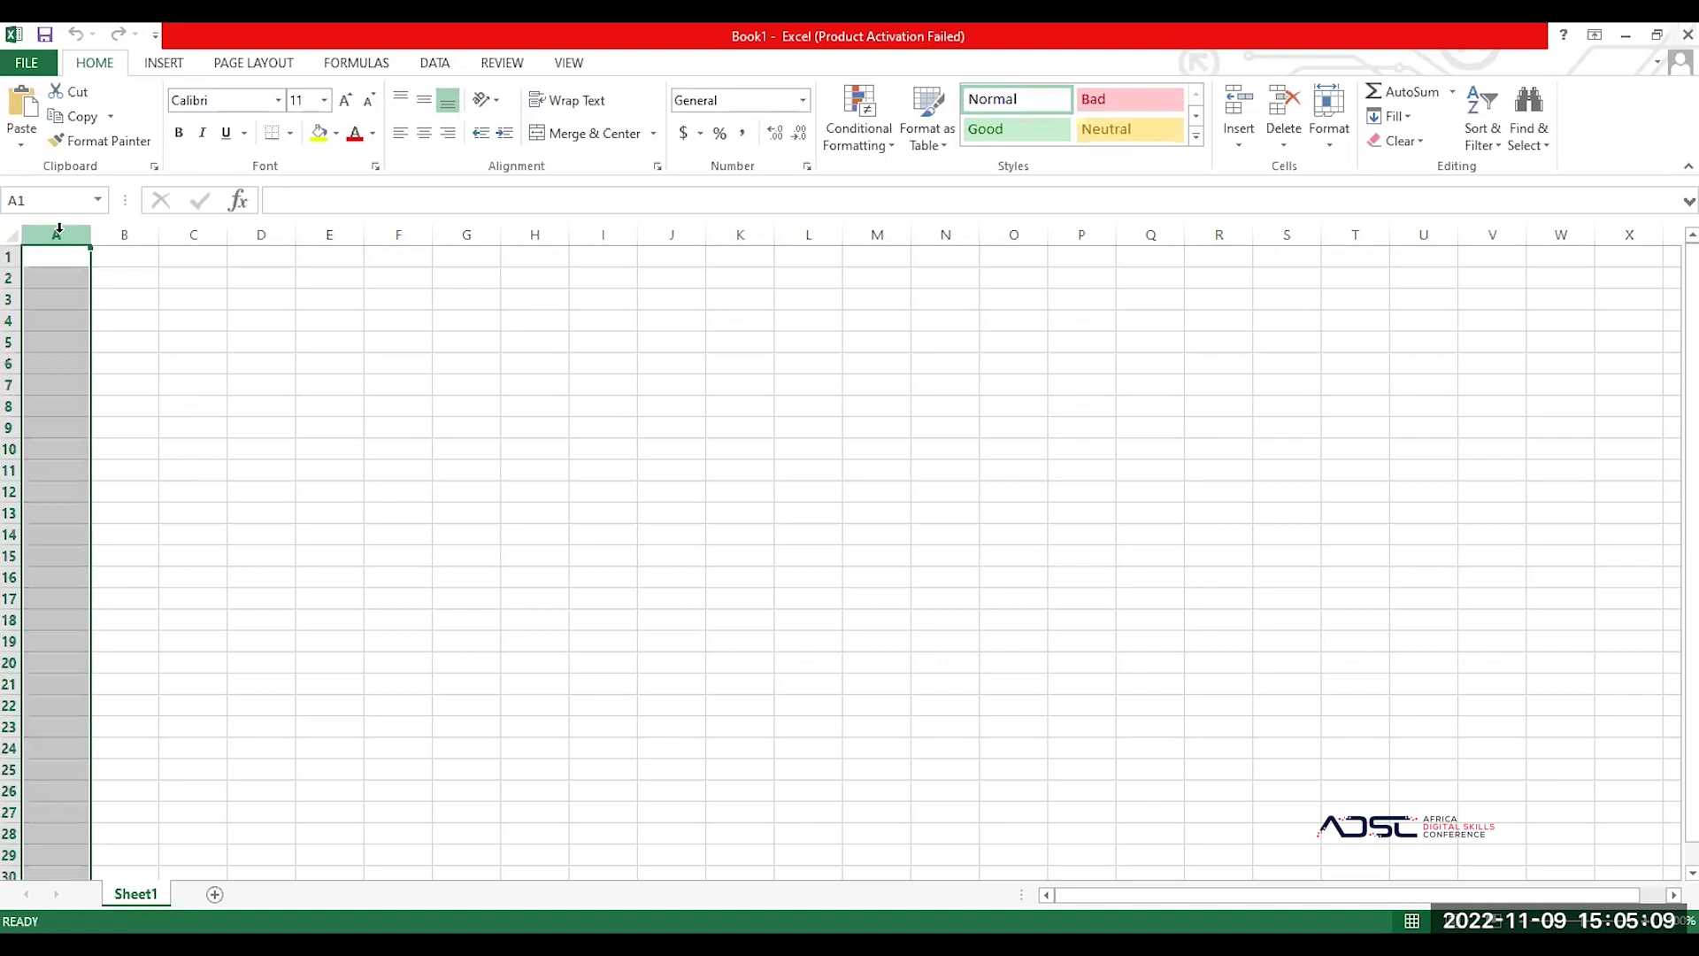
pyautogui.click(448, 231)
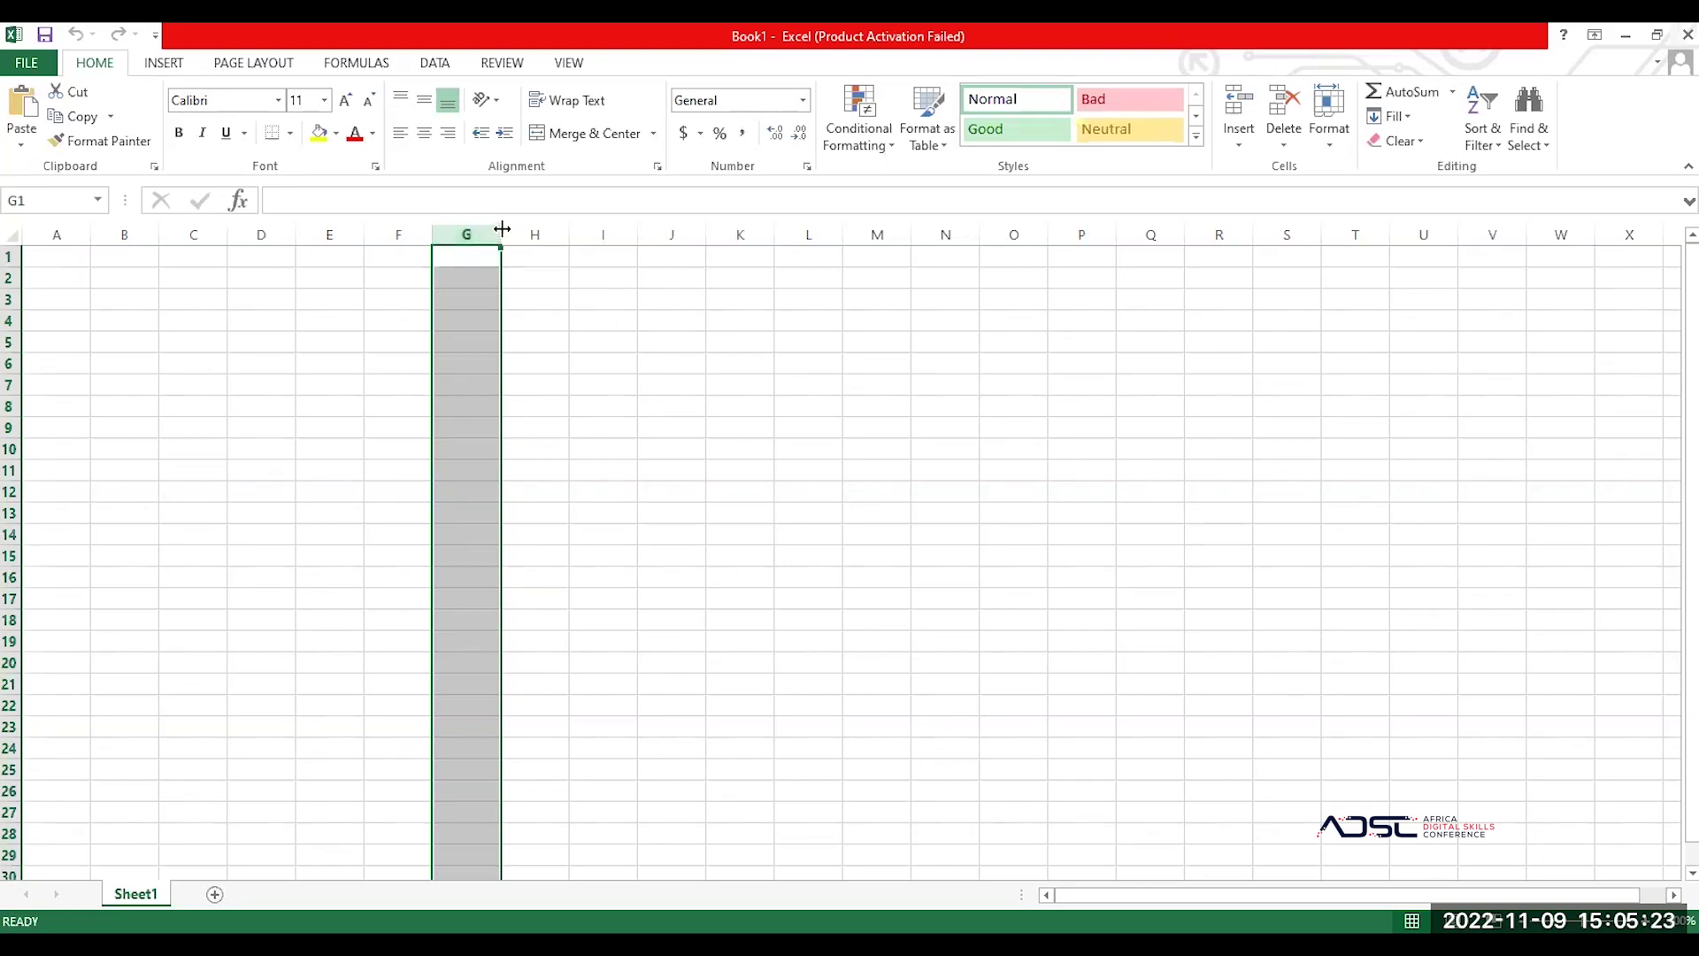
pyautogui.click(529, 224)
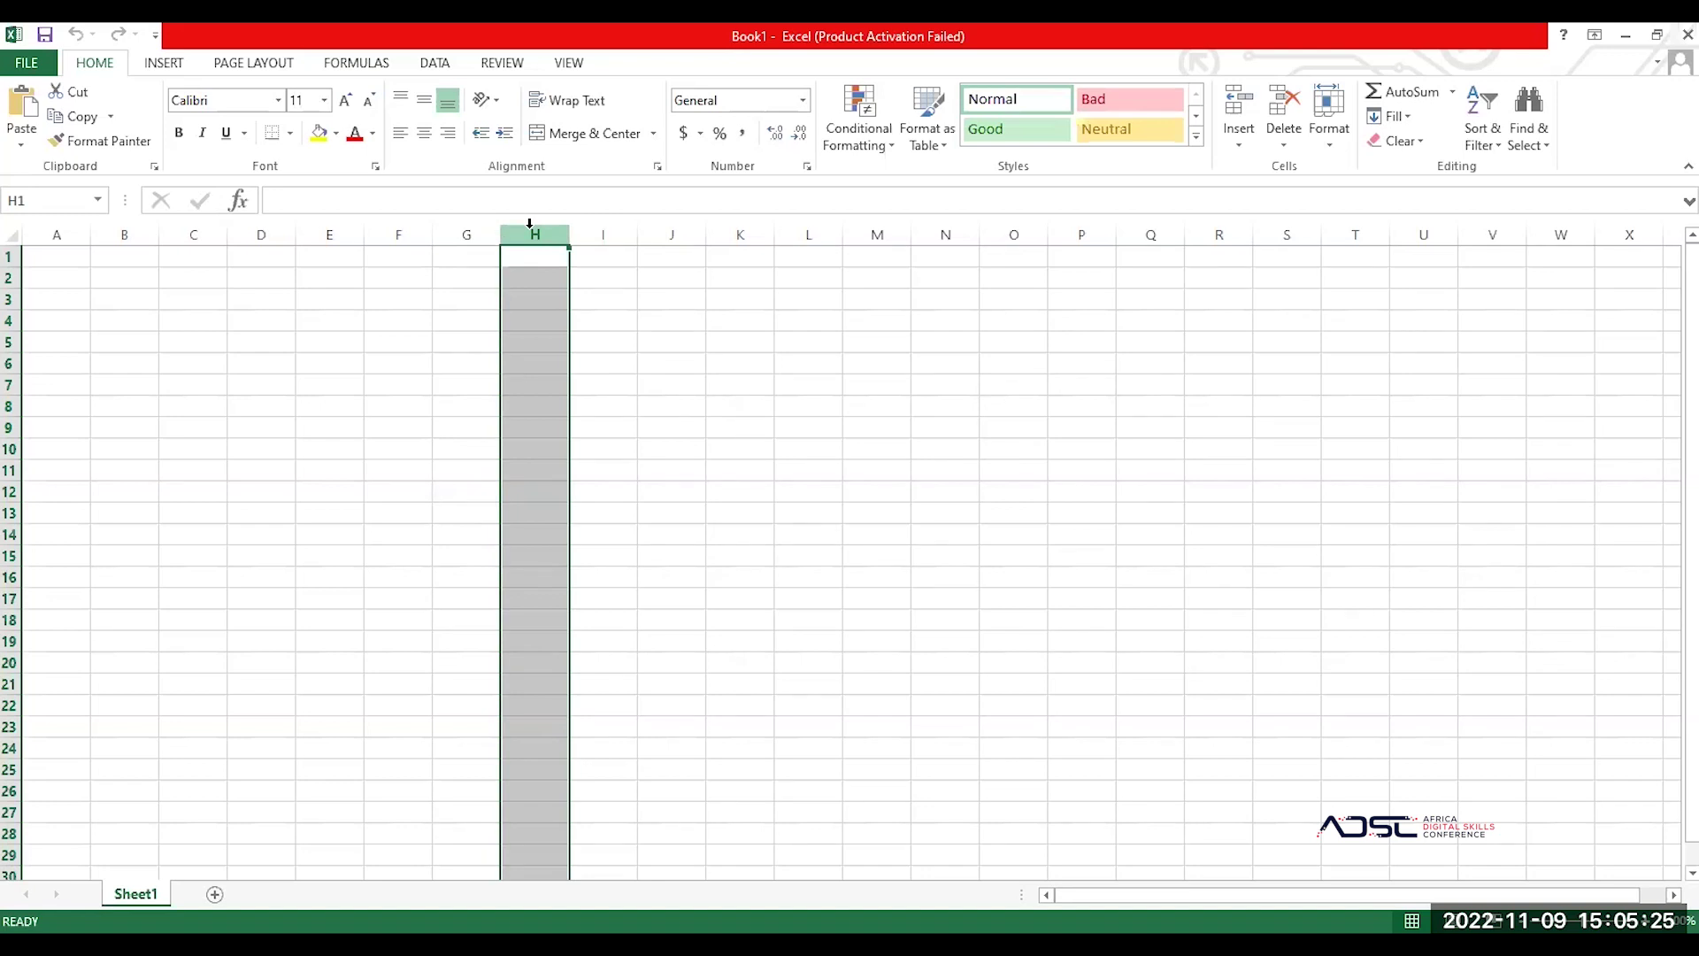
pyautogui.click(596, 224)
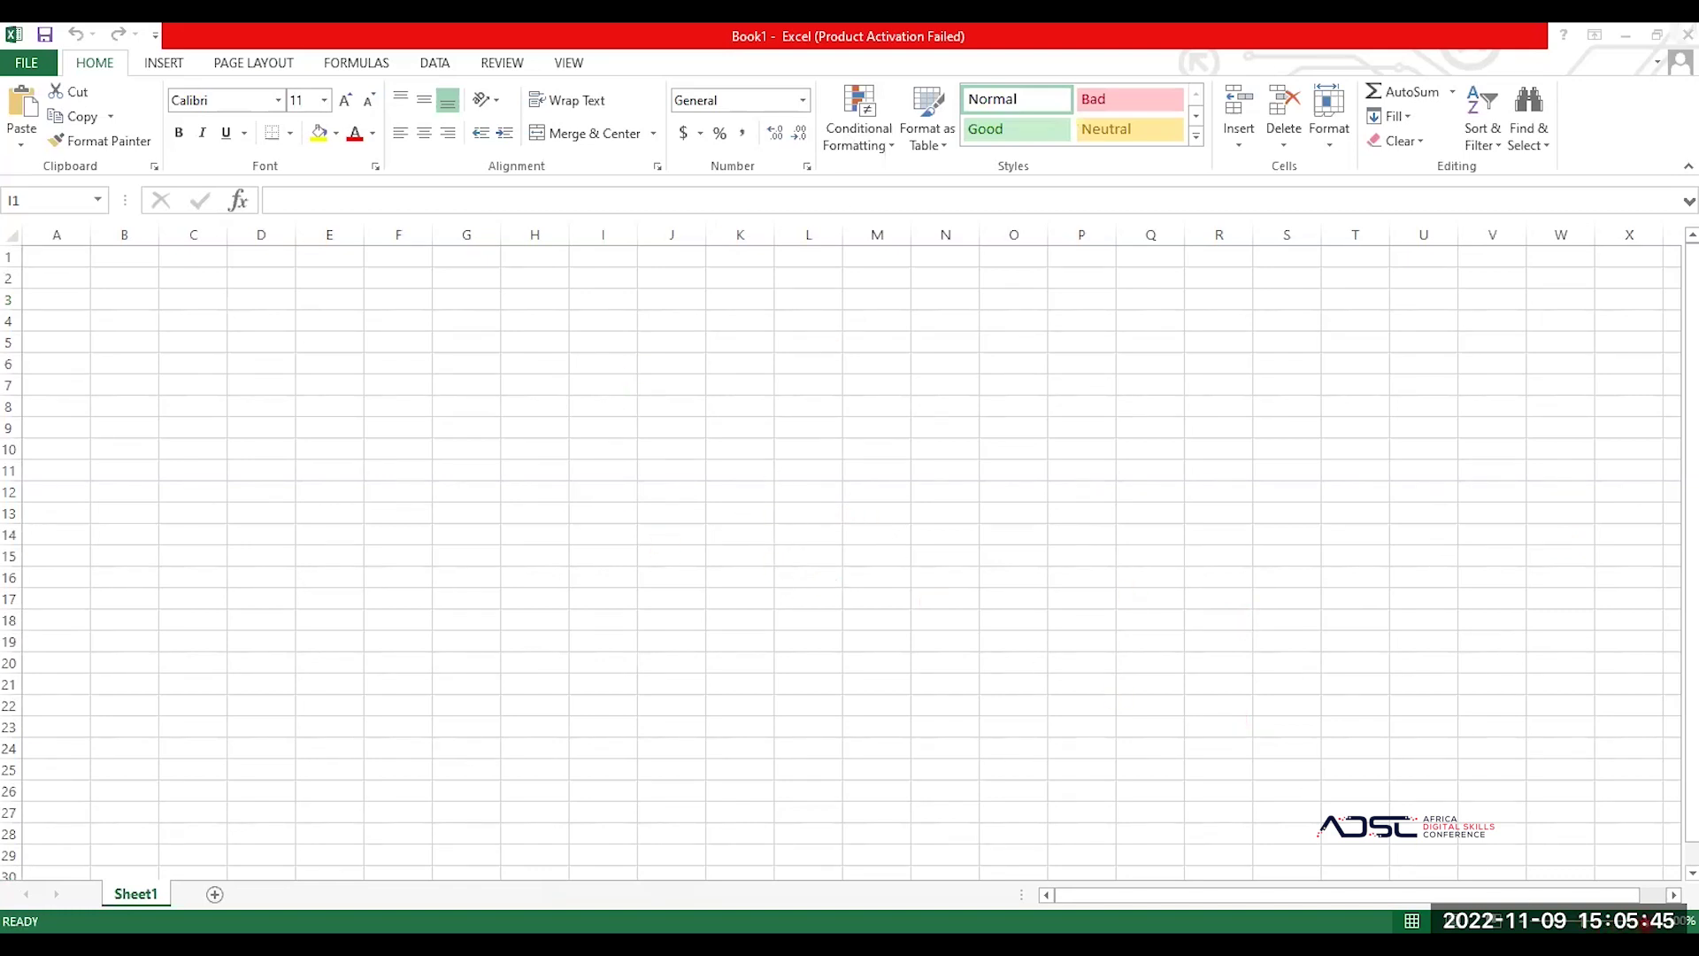
# Step: Zoom the blank sheet in, out, then back in until columns A–P and rows 1–19 fill the view
pyautogui.hotkey('ctrl', 'space')
pyautogui.scroll(3, 850, 549)
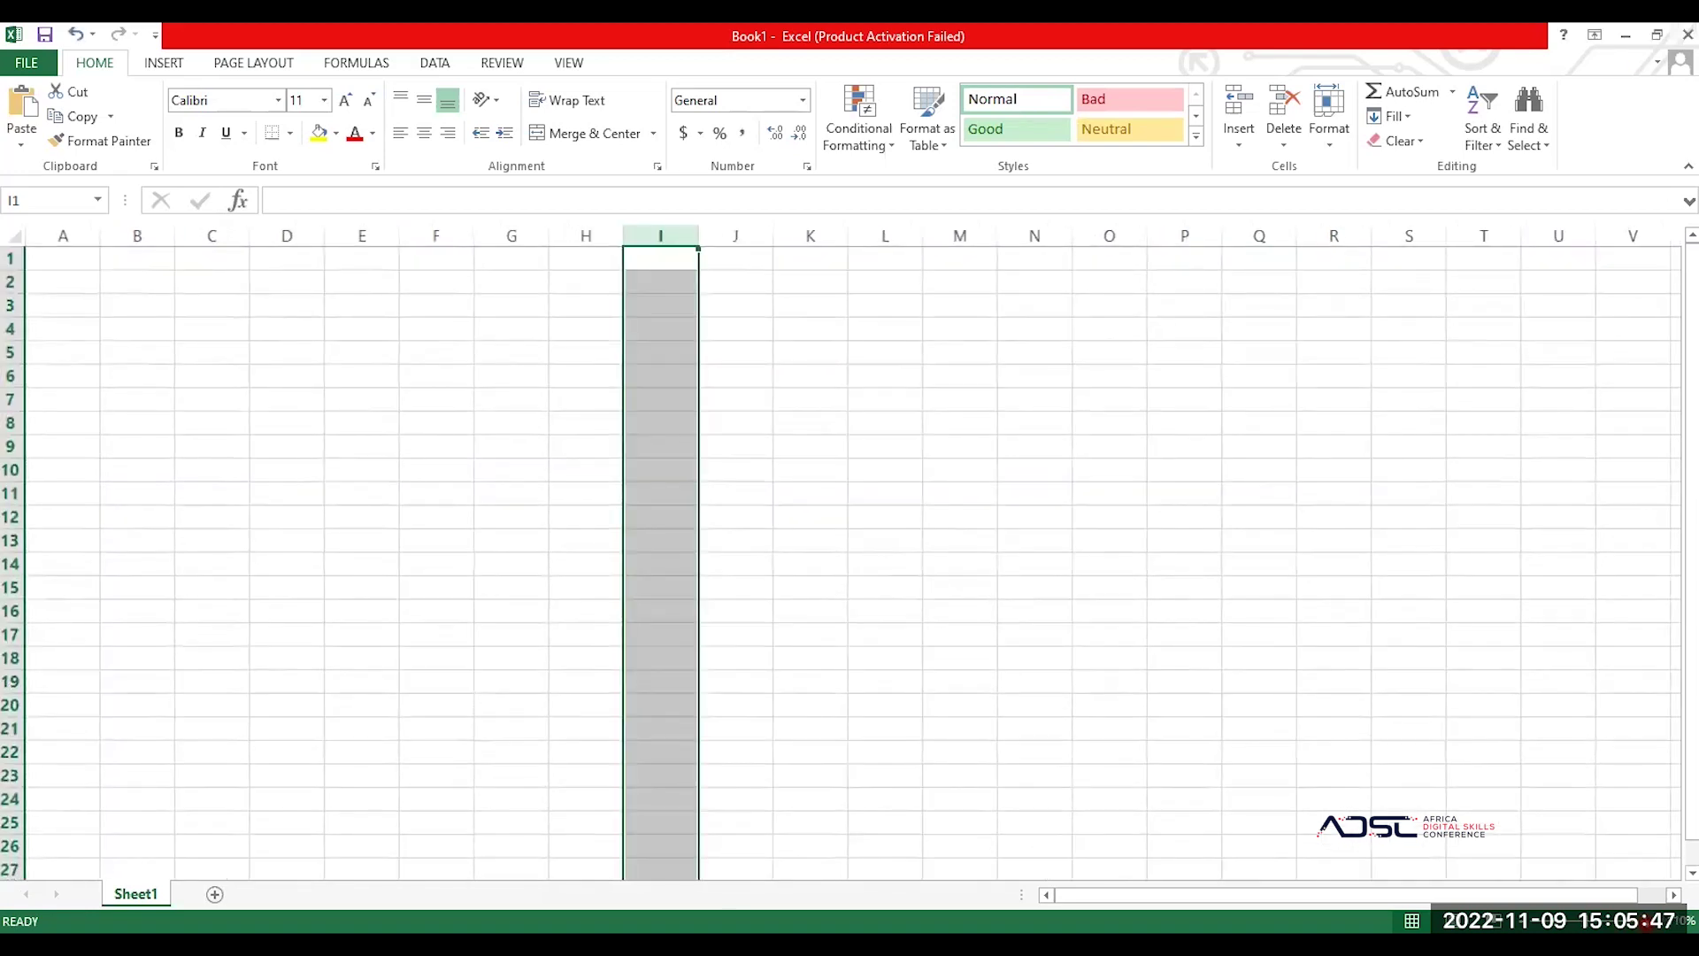
pyautogui.scroll(1, 850, 548)
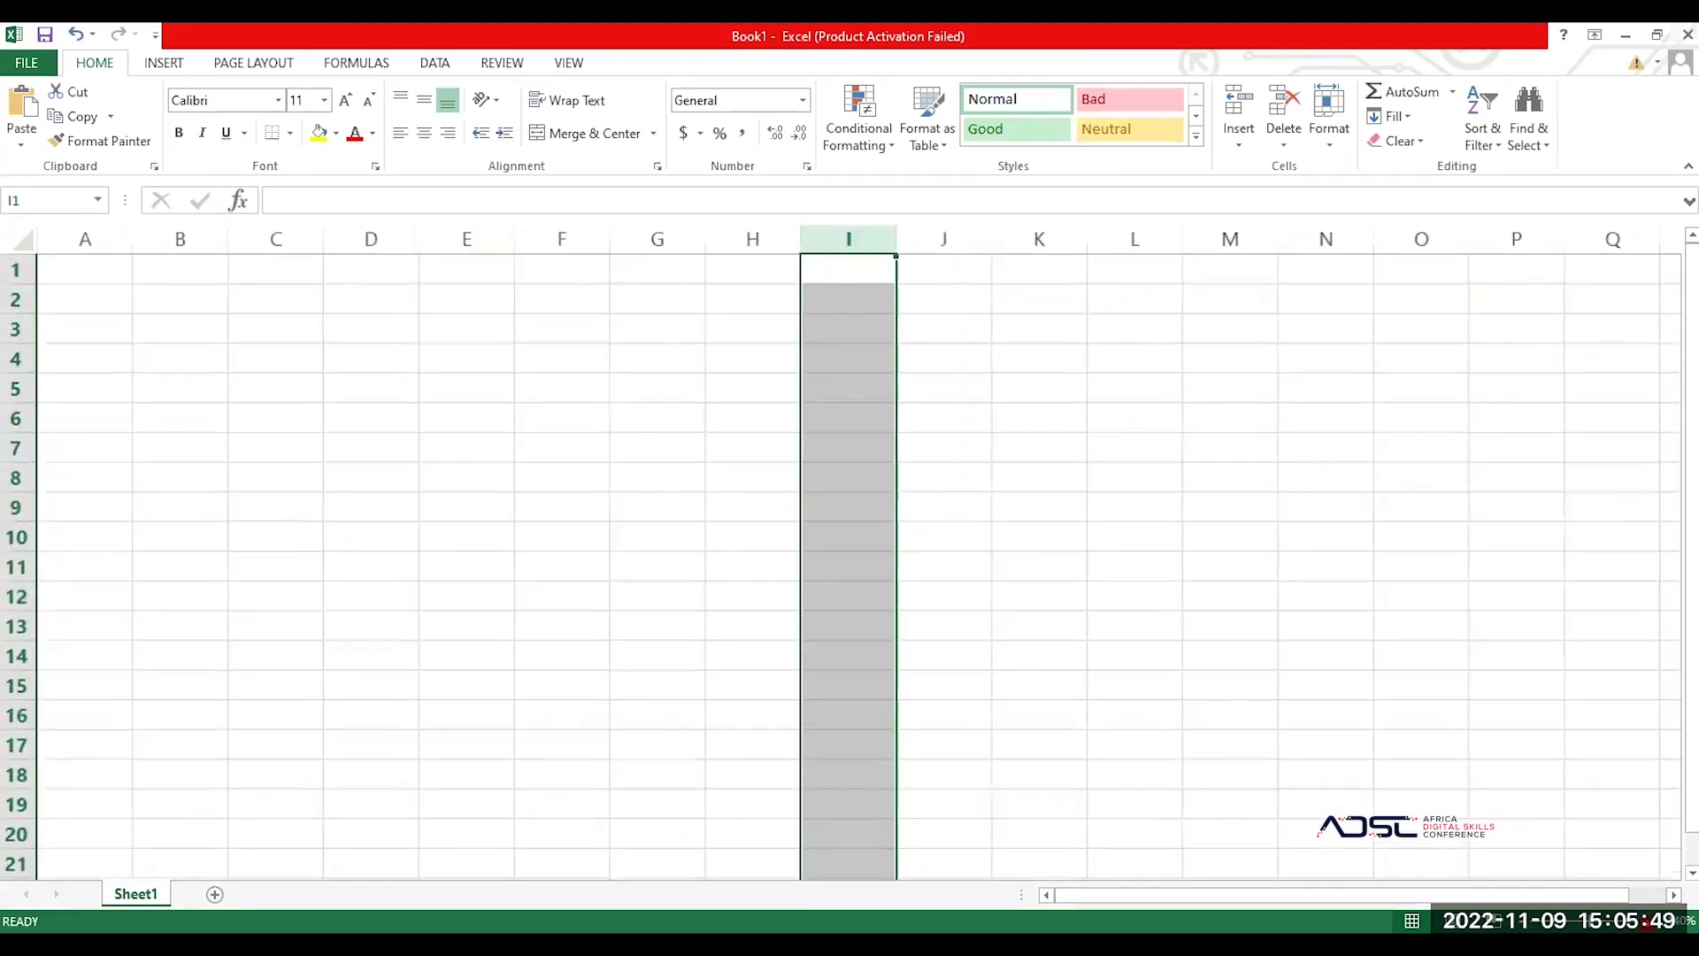
pyautogui.scroll(1, 849, 548)
pyautogui.scroll(1, 849, 548)
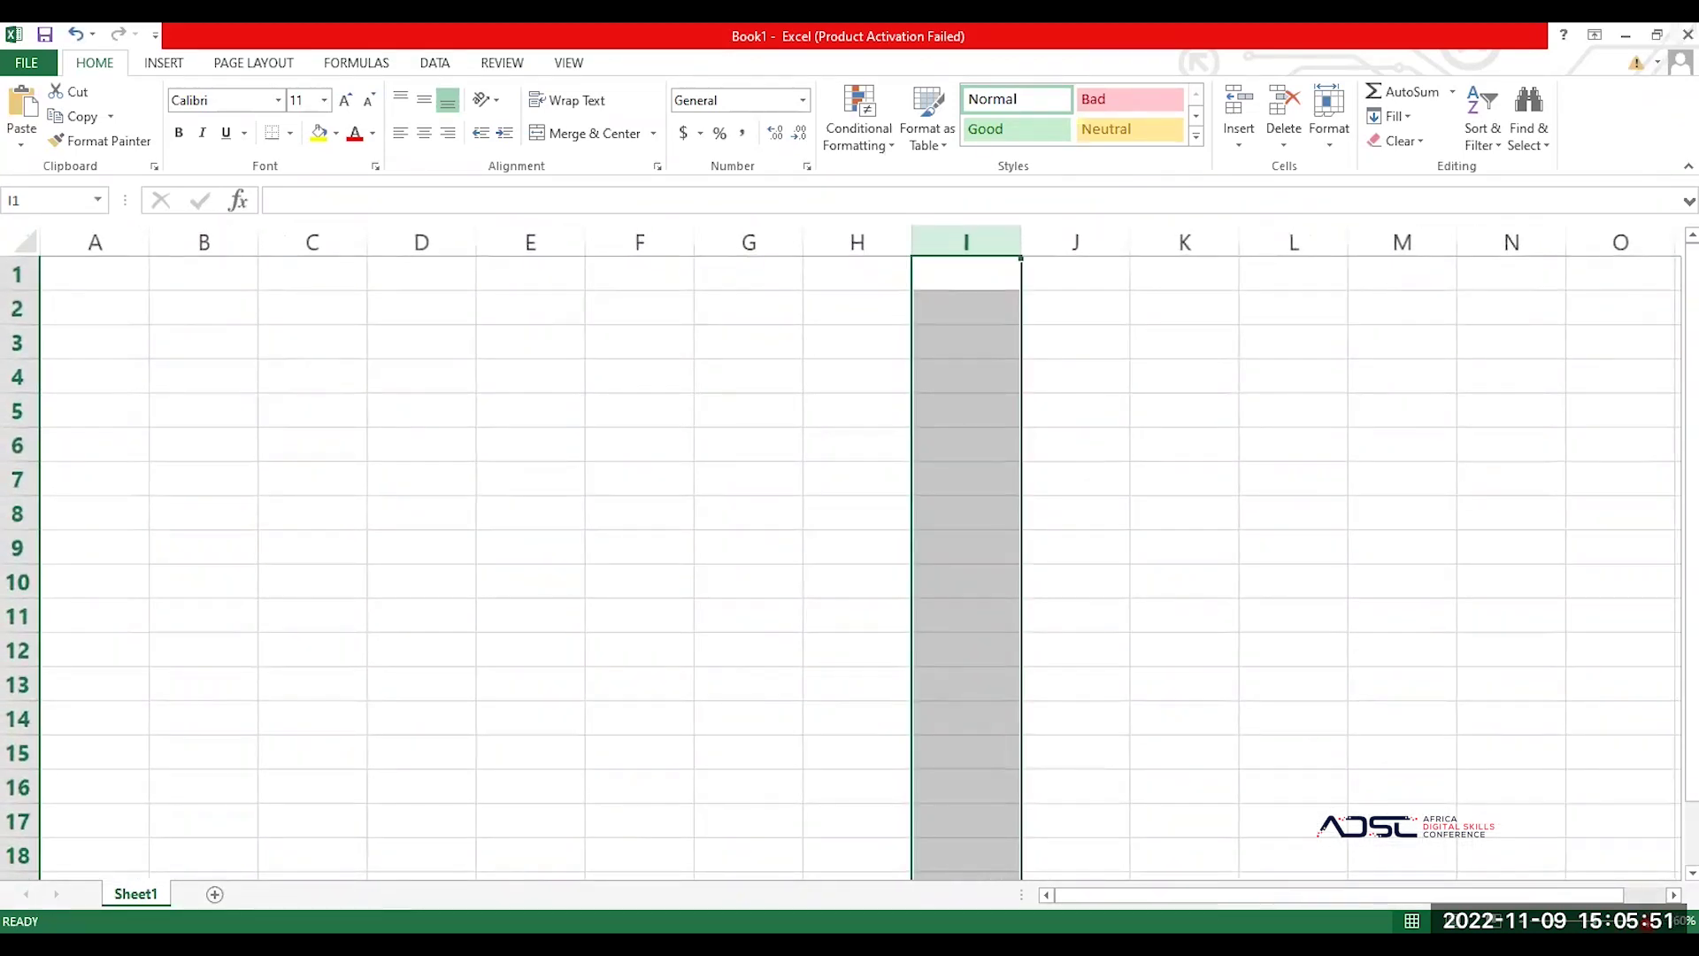
pyautogui.scroll(1, 850, 549)
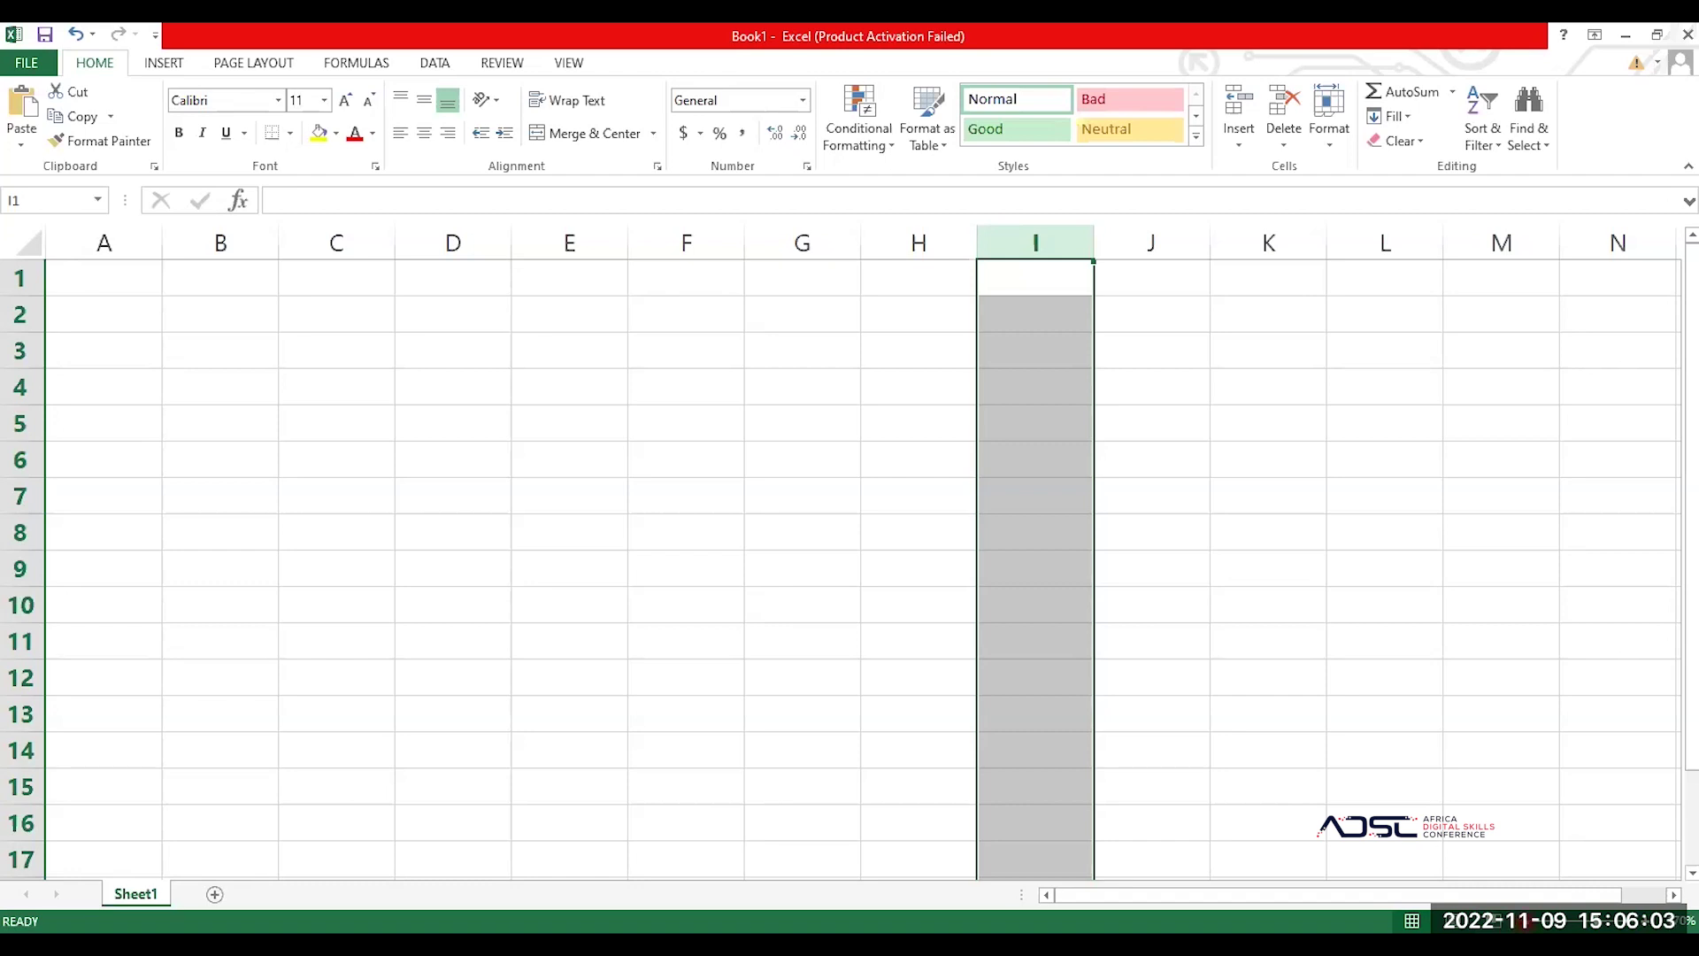
pyautogui.keyDown('ctrl'); pyautogui.scroll(-1, 850, 549); pyautogui.keyUp('ctrl')
pyautogui.keyDown('ctrl'); pyautogui.scroll(-5, 849, 549); pyautogui.keyUp('ctrl')
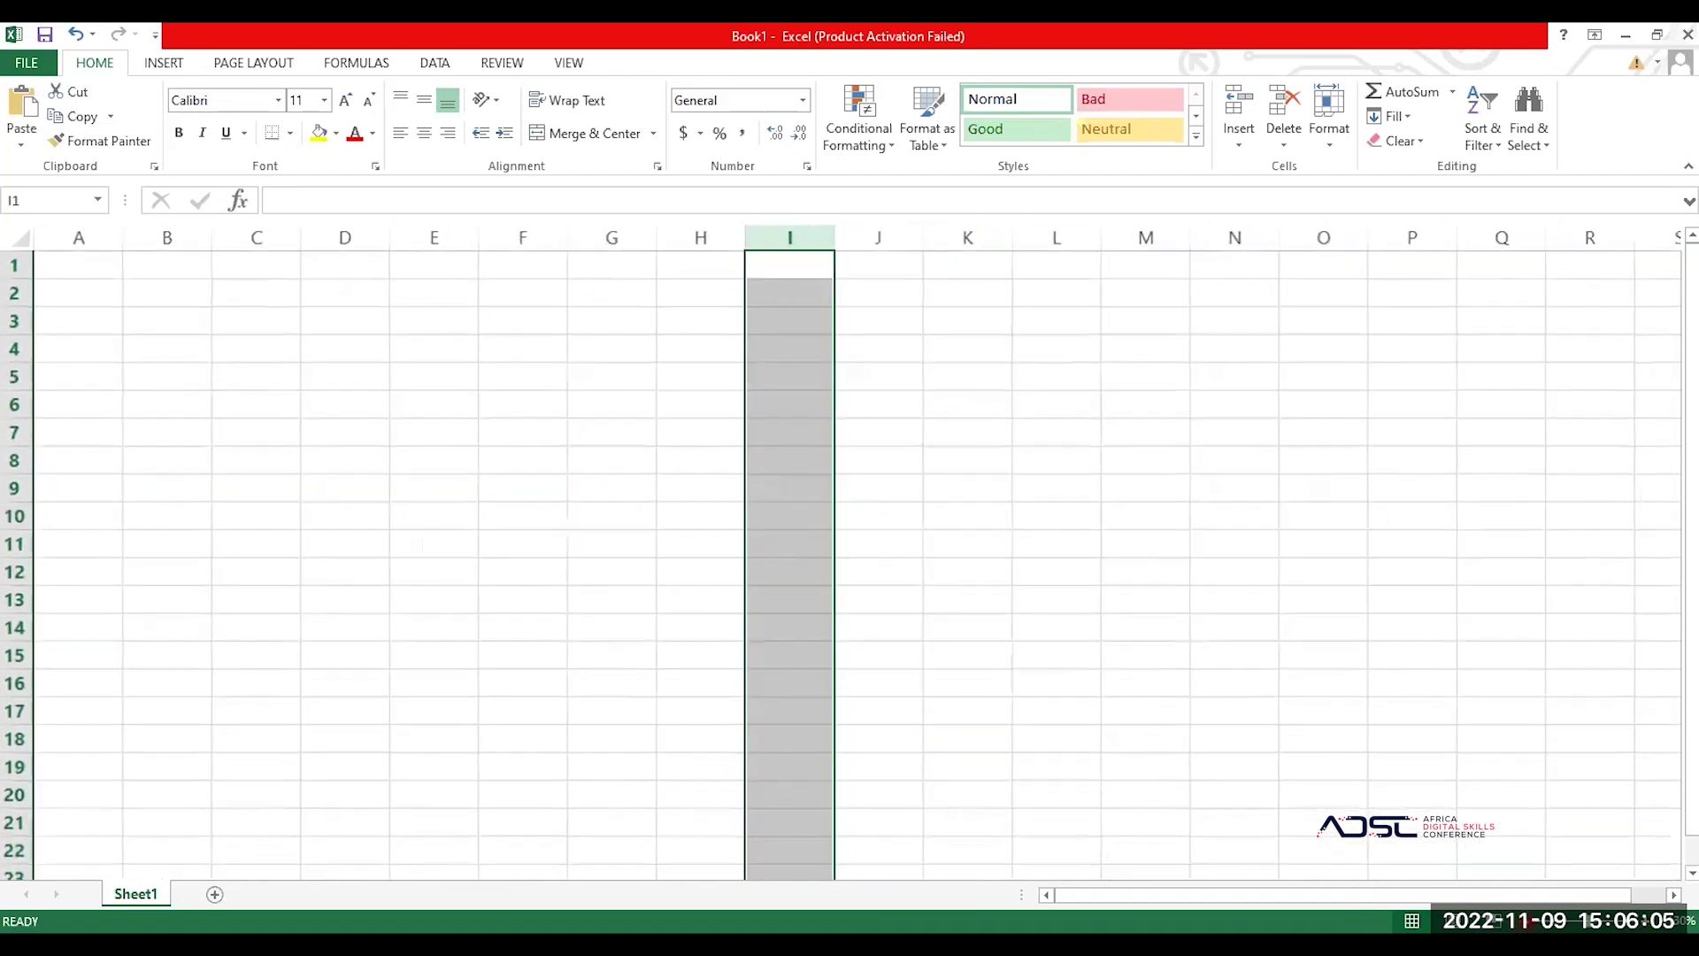
pyautogui.keyDown('ctrl'); pyautogui.scroll(-2, 850, 549); pyautogui.keyUp('ctrl')
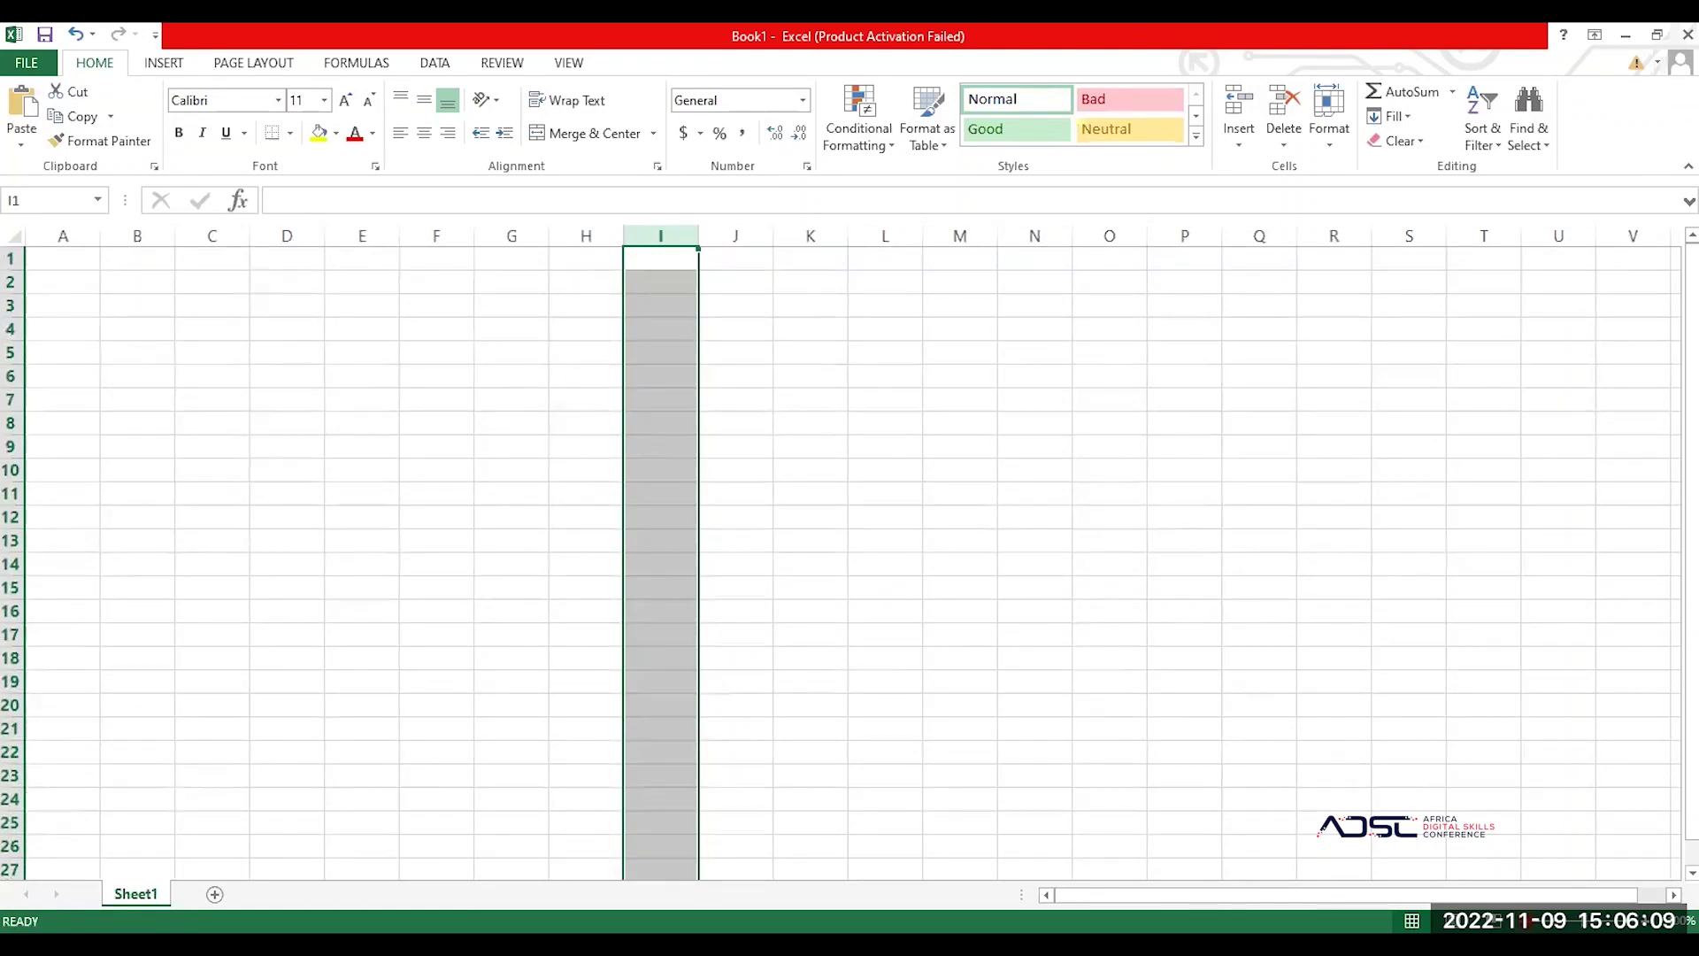
pyautogui.keyDown('ctrl'); pyautogui.scroll(-3, 850, 549); pyautogui.keyUp('ctrl')
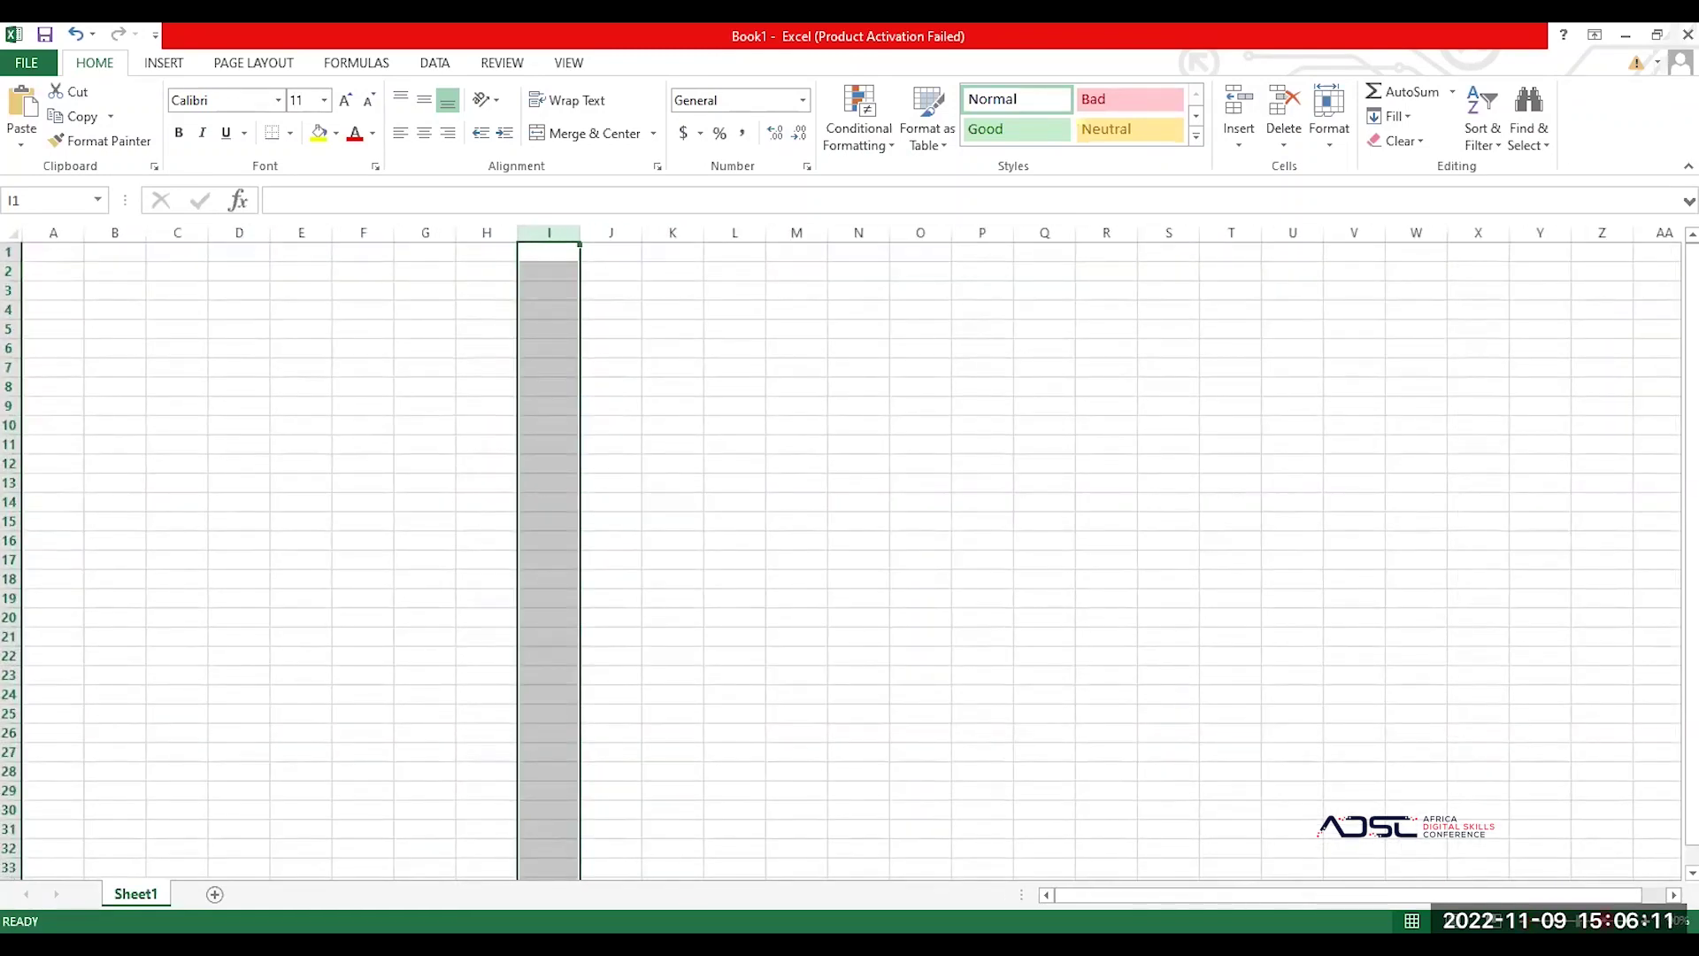
pyautogui.keyDown('ctrl'); pyautogui.scroll(3, 850, 549); pyautogui.keyUp('ctrl')
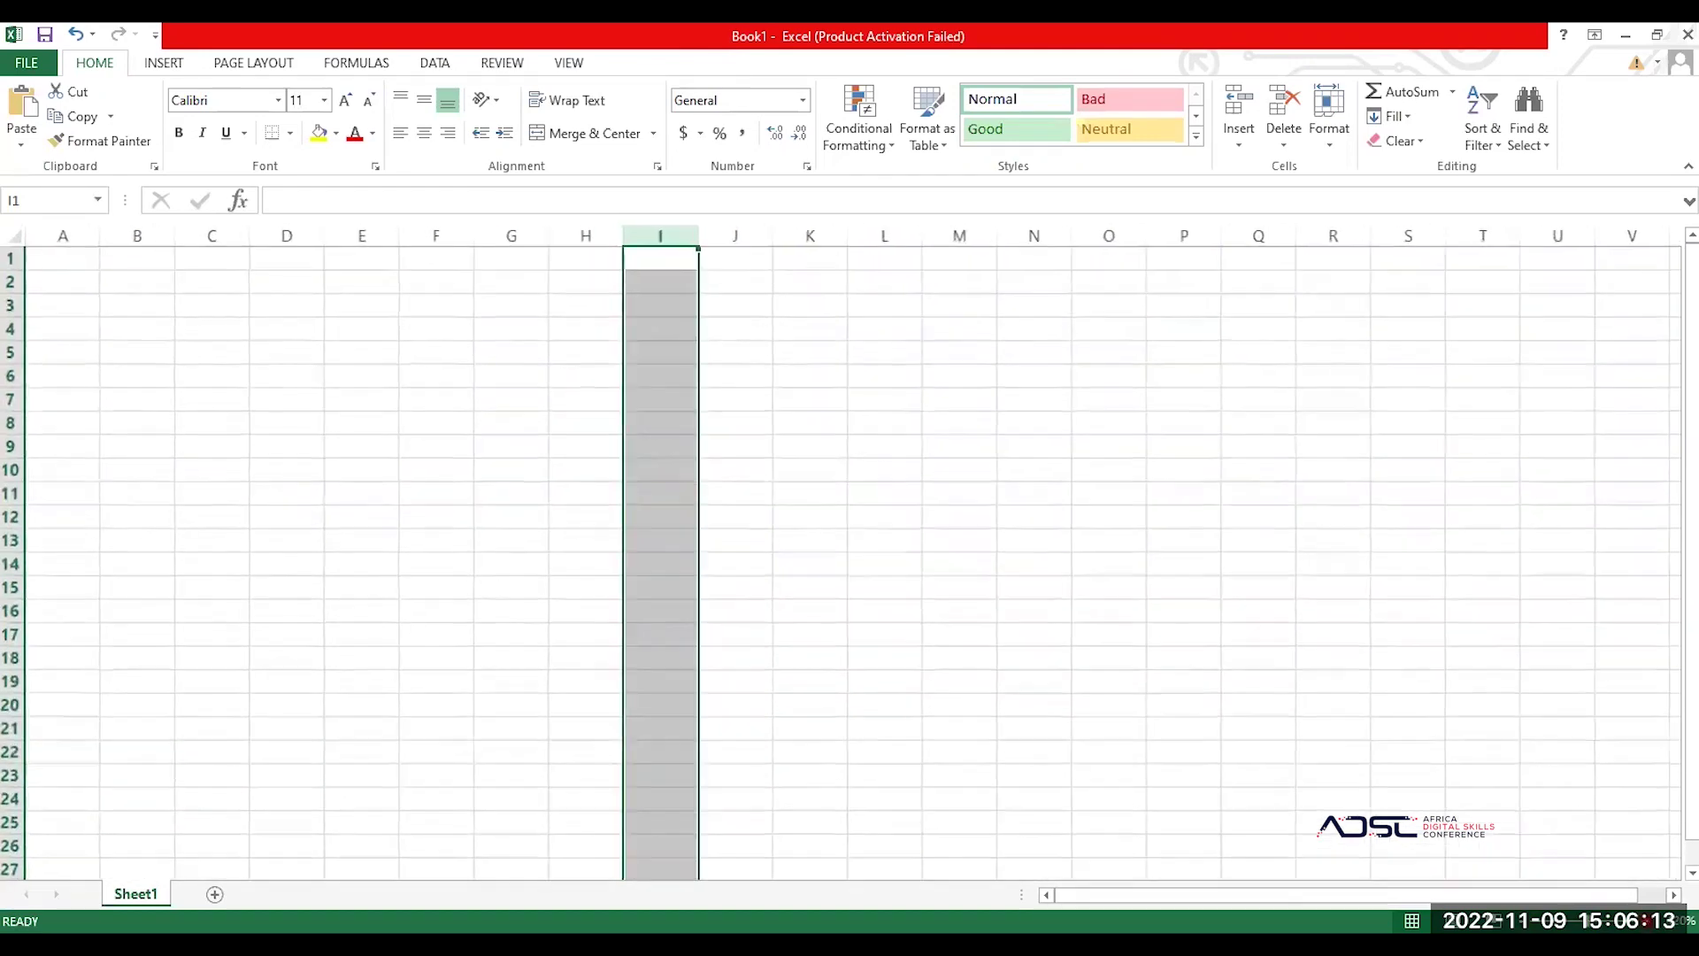
pyautogui.keyDown('ctrl'); pyautogui.scroll(2, 850, 549); pyautogui.keyUp('ctrl')
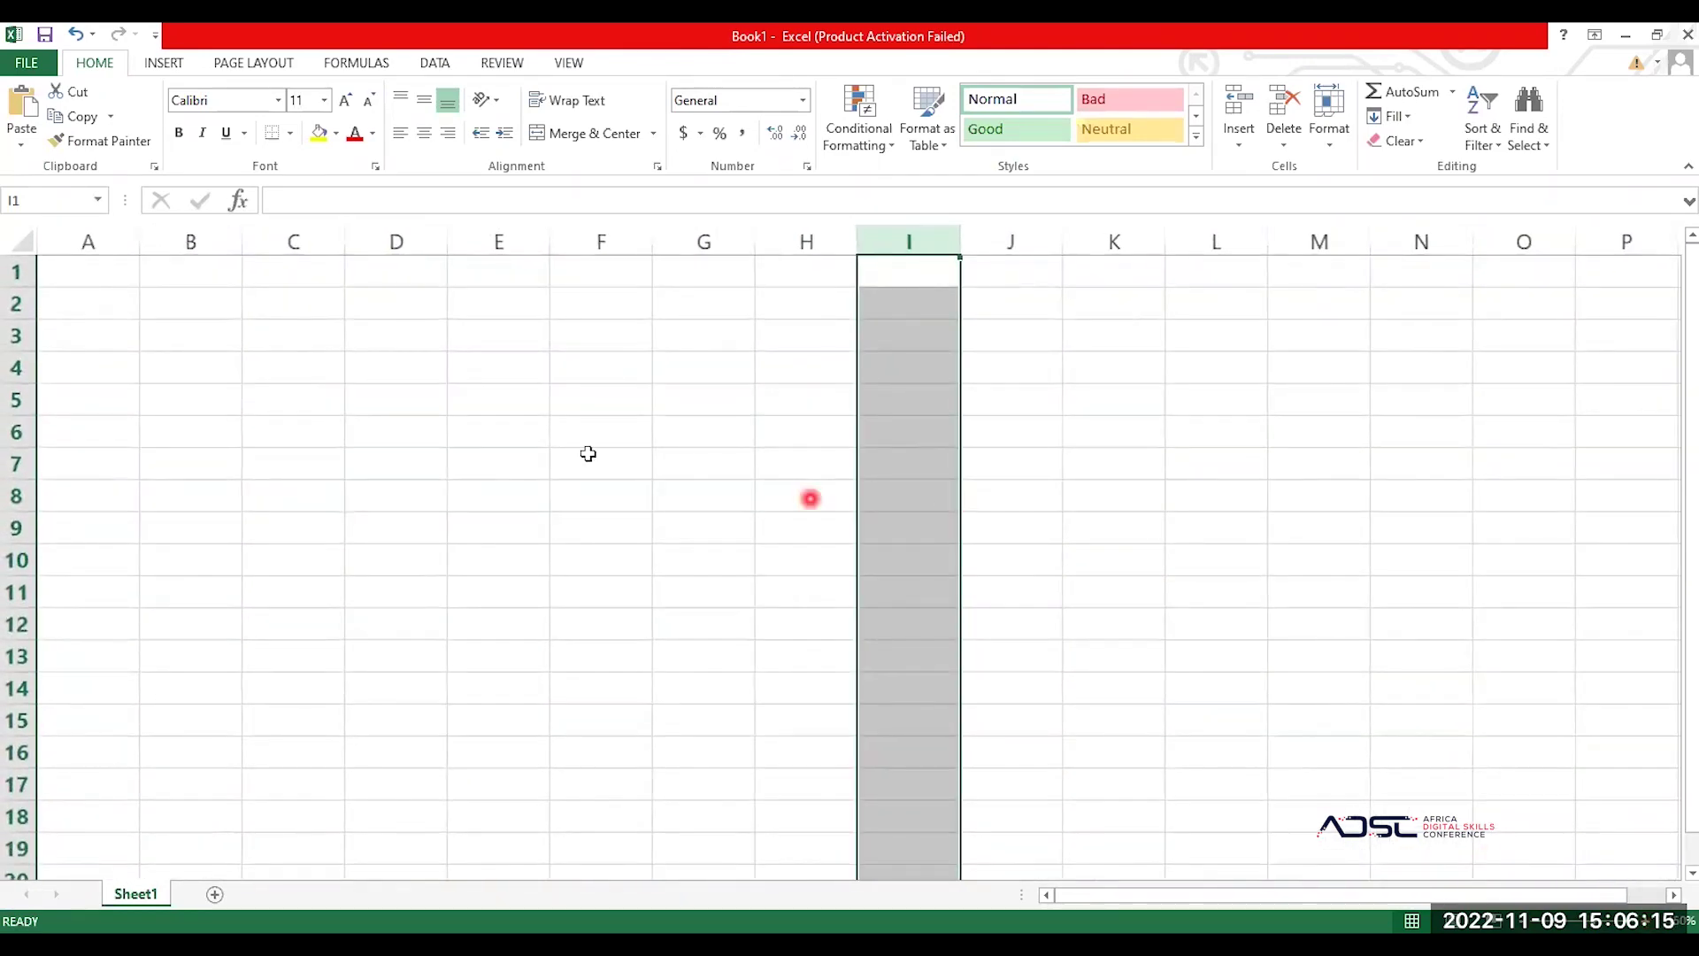
# Step: Select column E, then entire rows 2, 1 and 2, ending with row 3
pyautogui.click(496, 239)
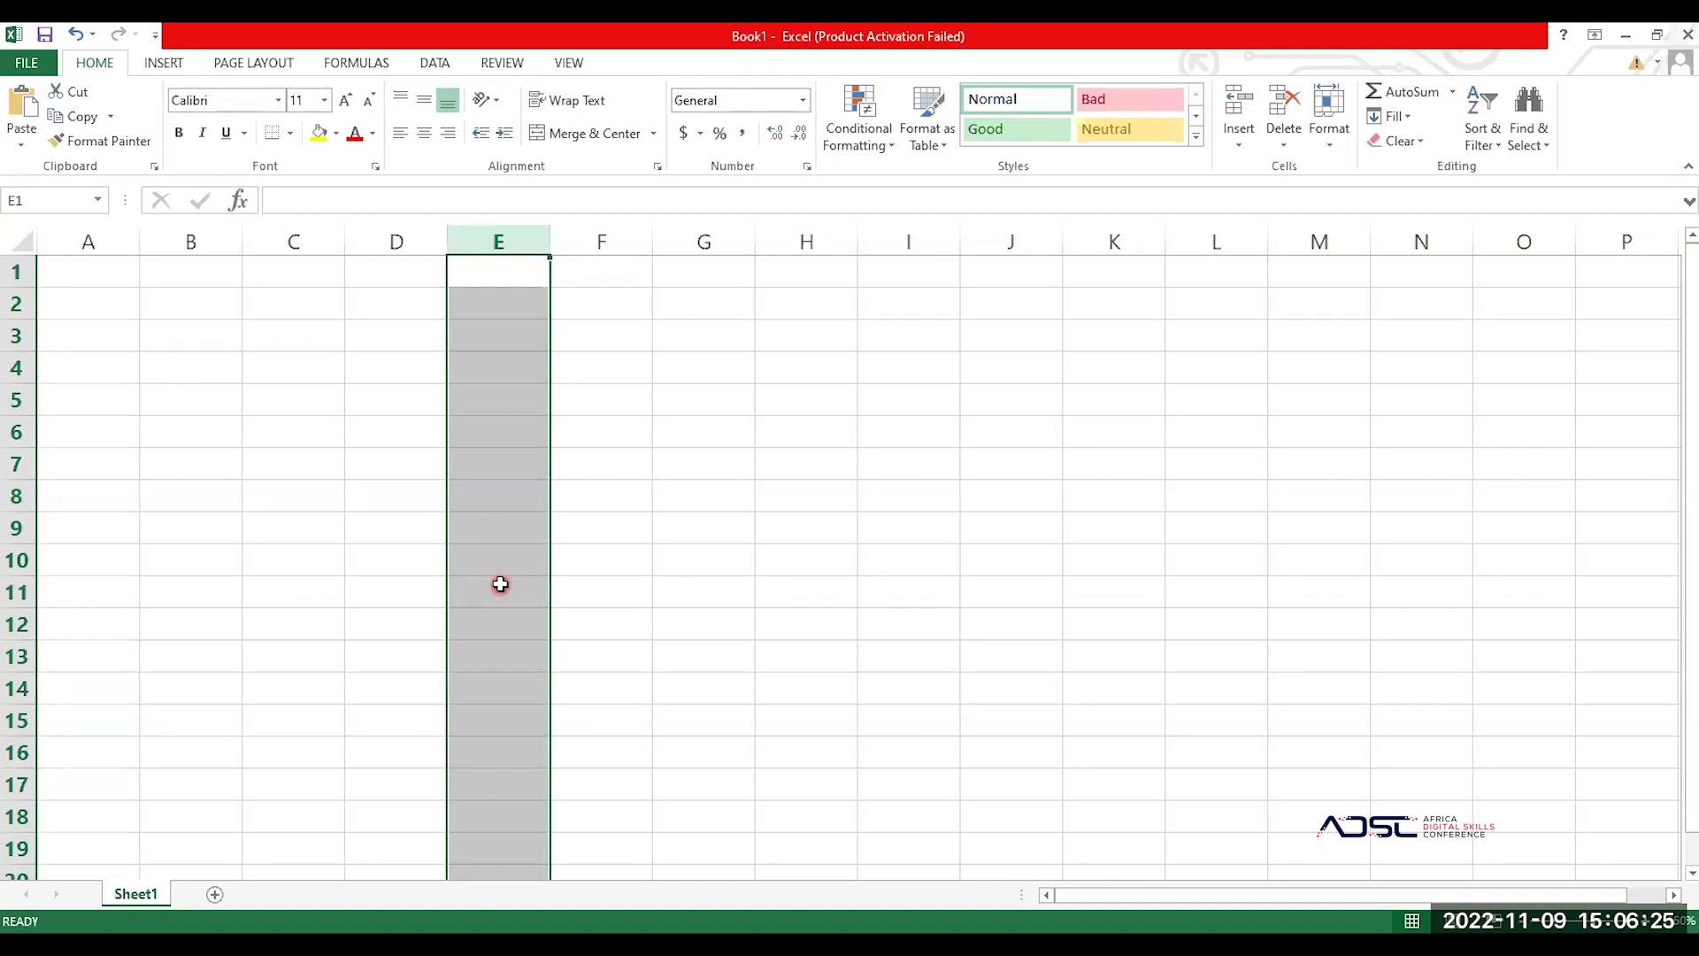
pyautogui.click(11, 307)
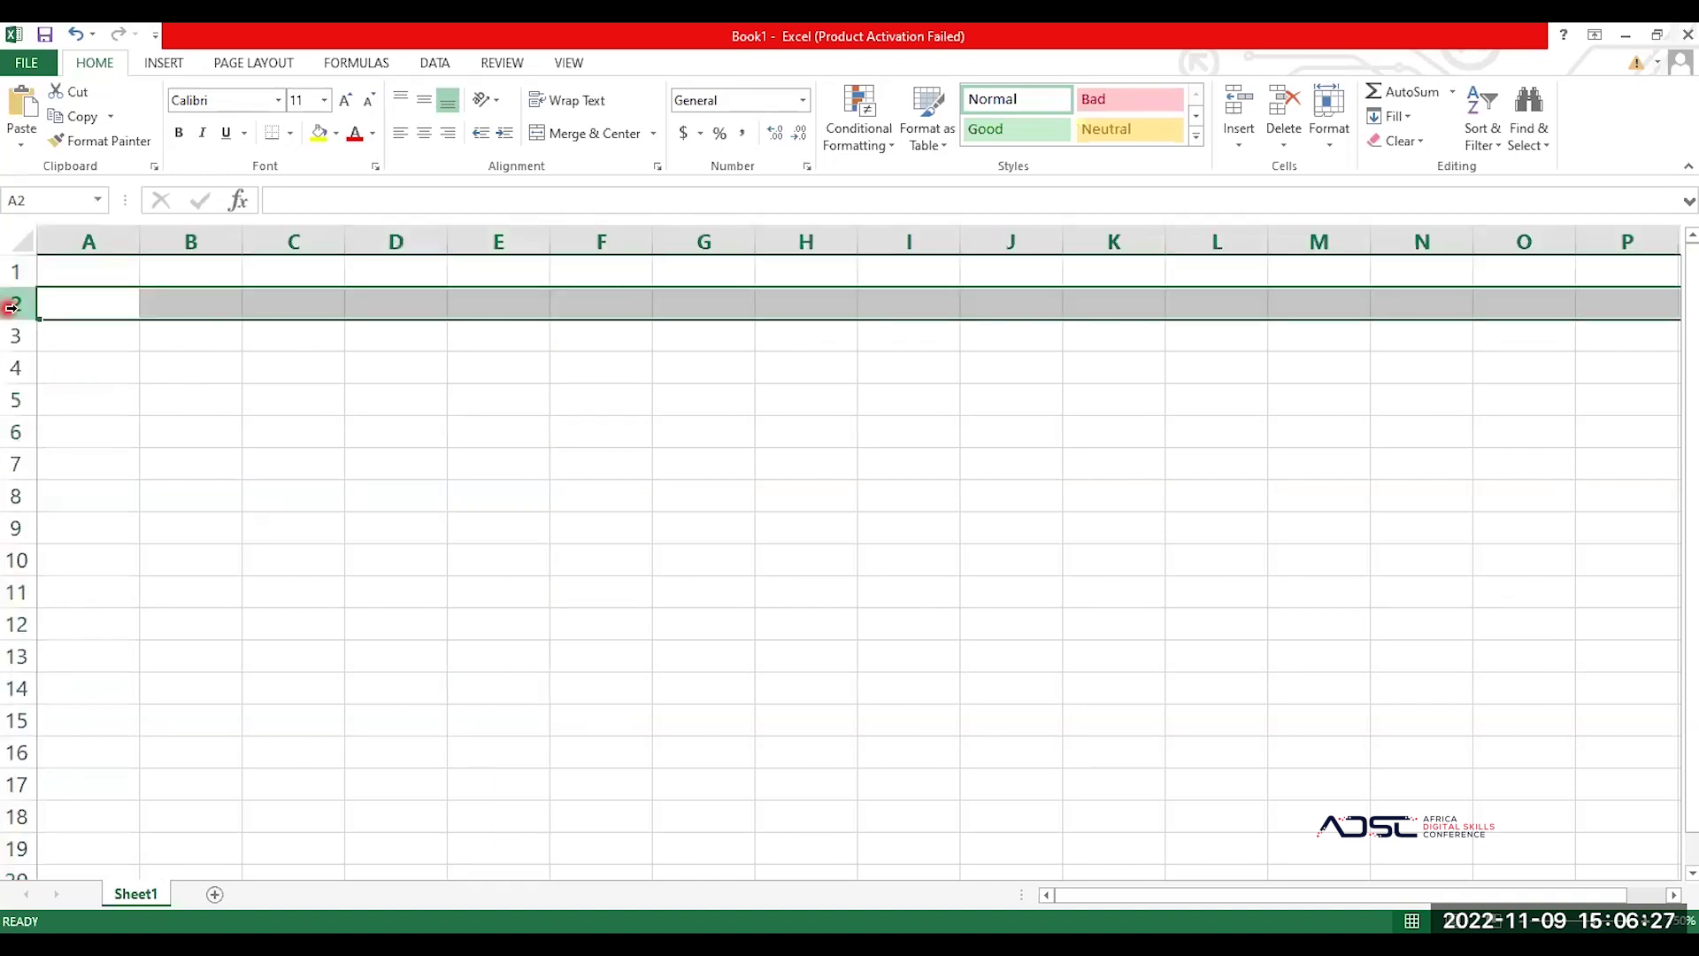
pyautogui.click(13, 272)
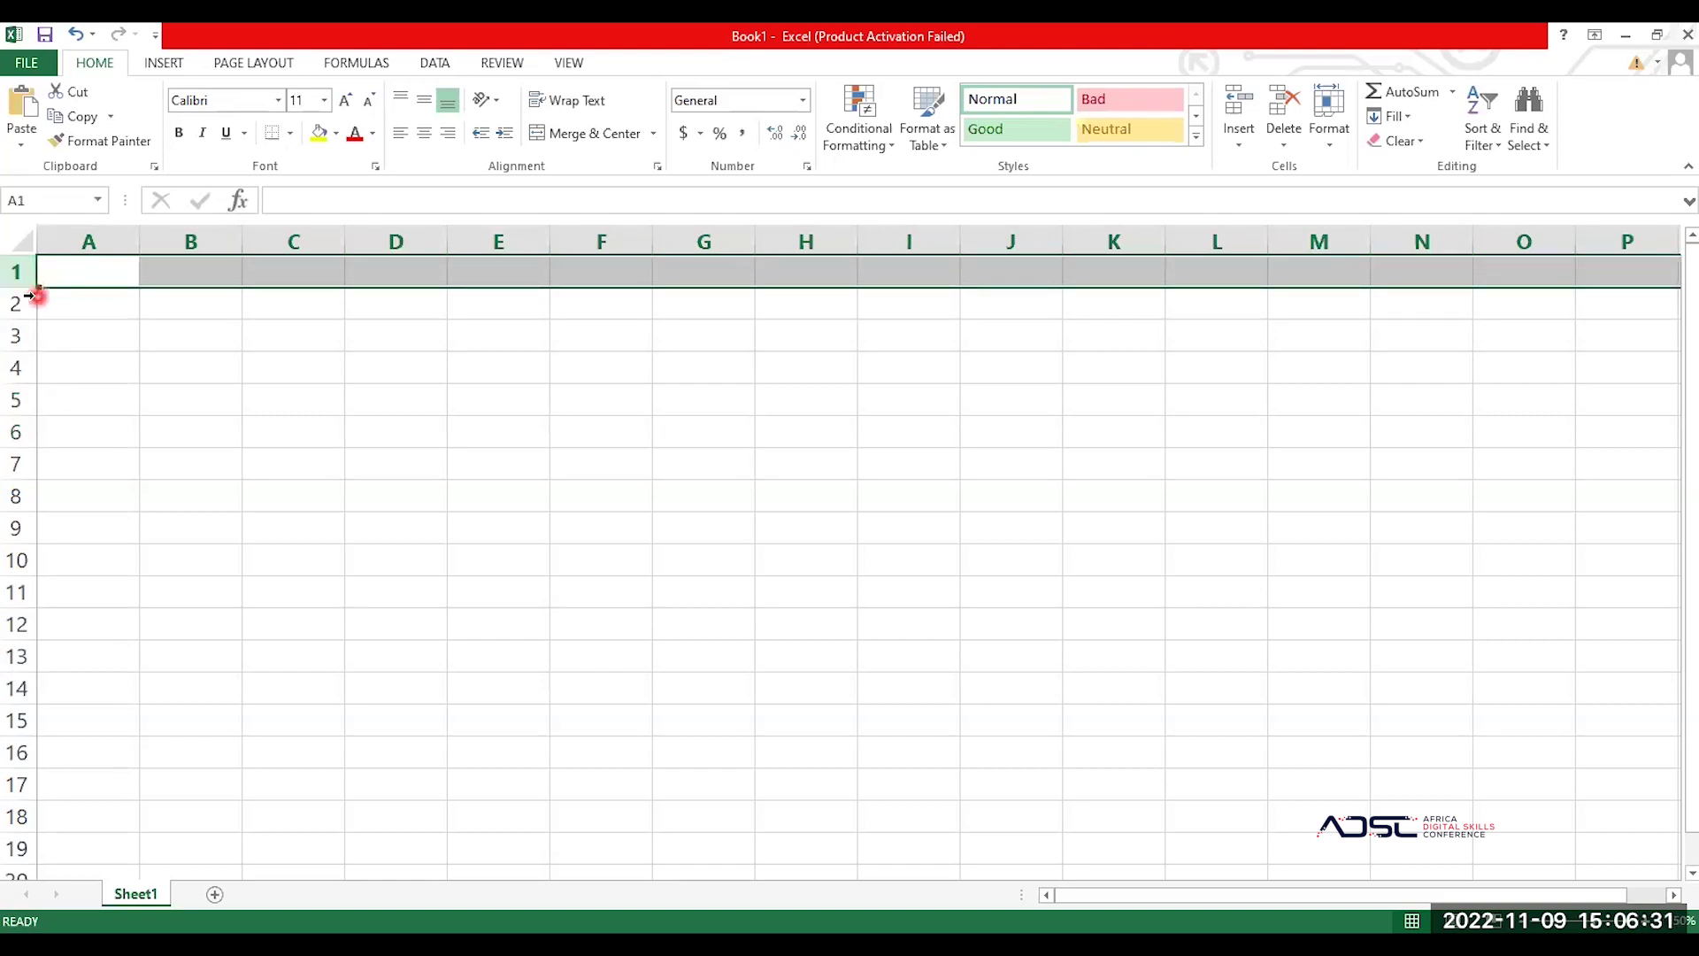
pyautogui.click(13, 304)
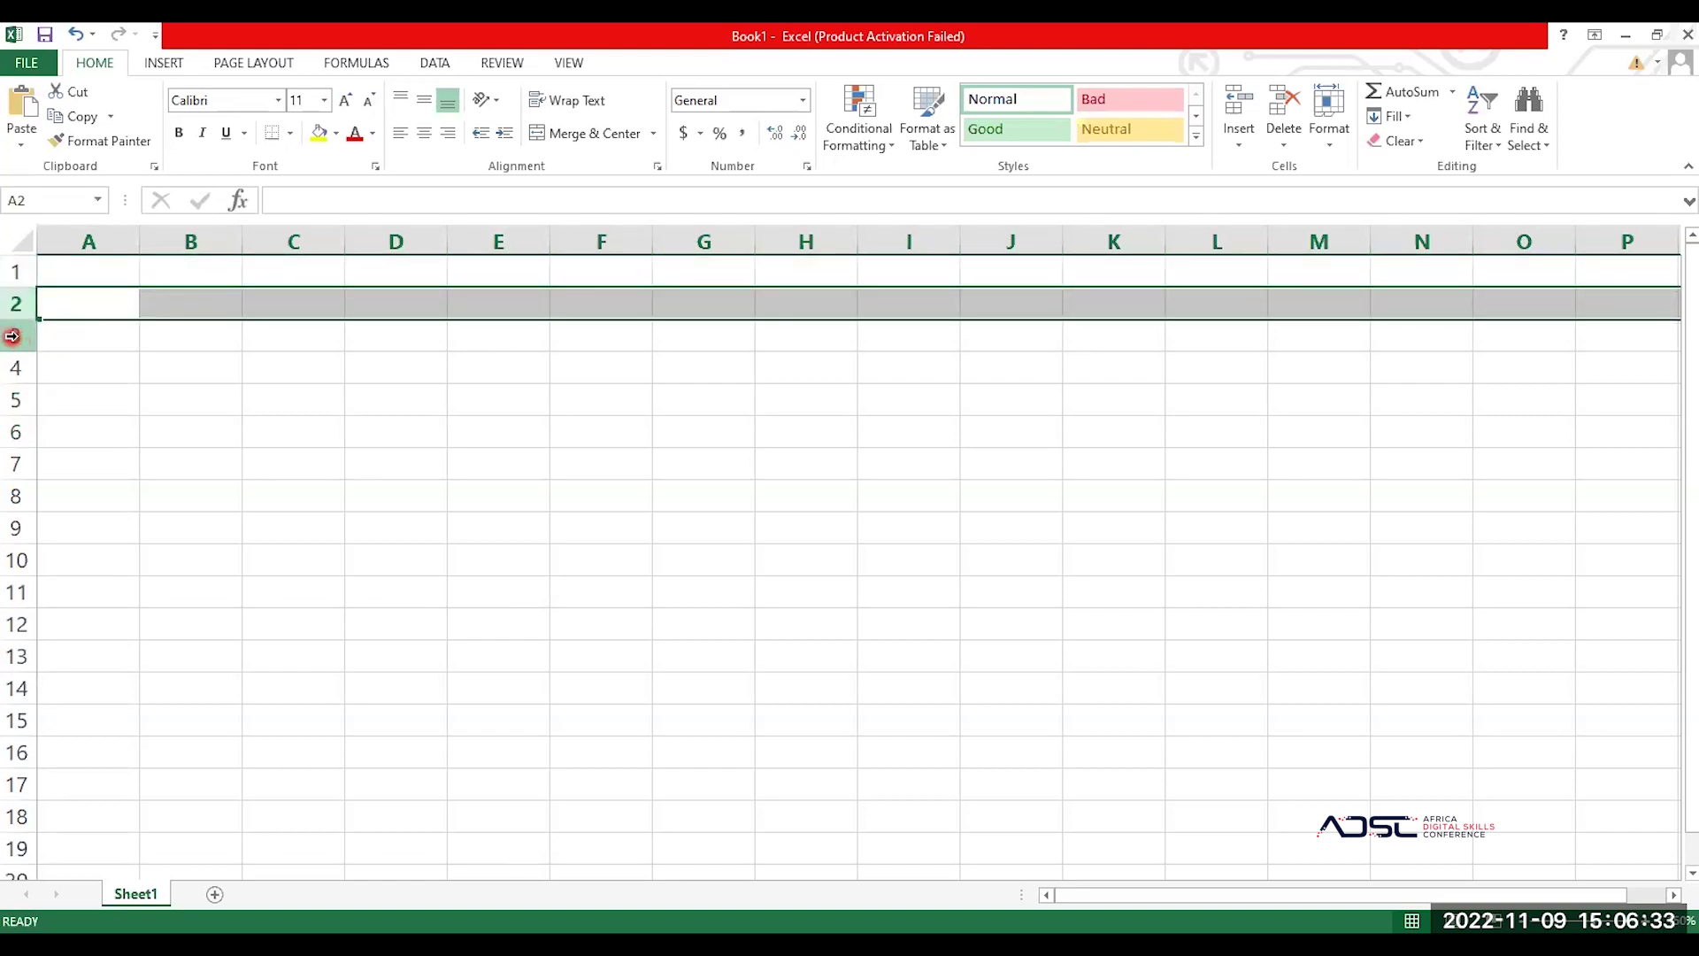
pyautogui.click(12, 336)
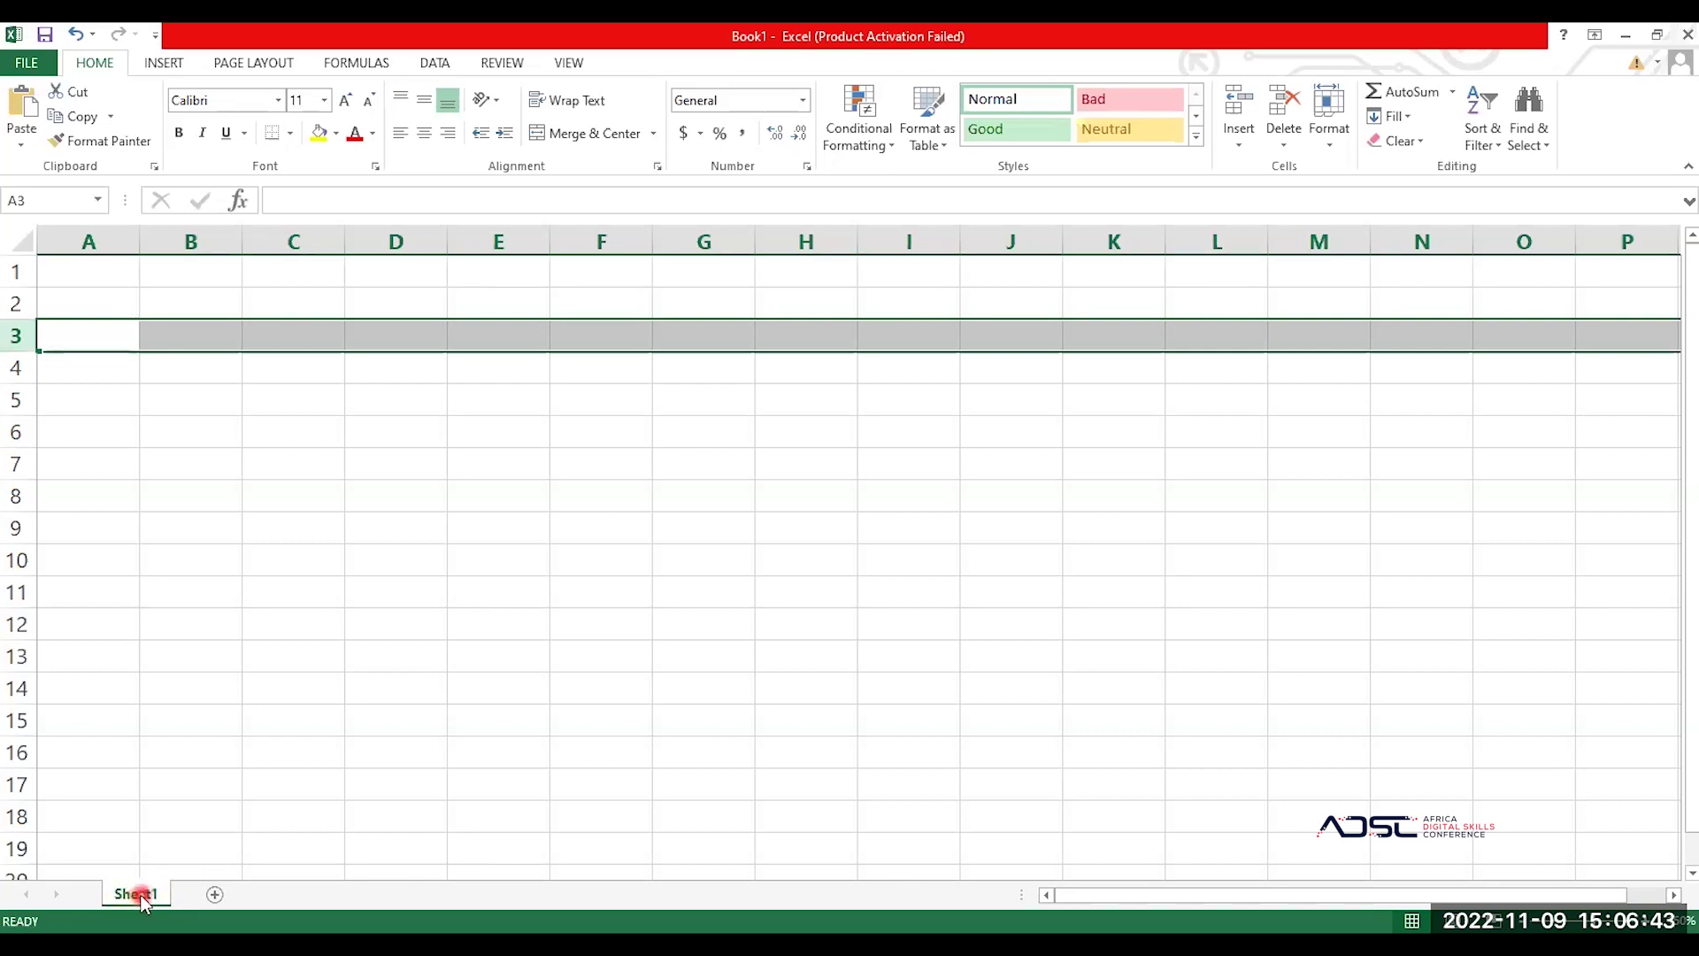
# Step: Rename the Sheet1 worksheet to 'Henry'
pyautogui.doubleClick(141, 895)
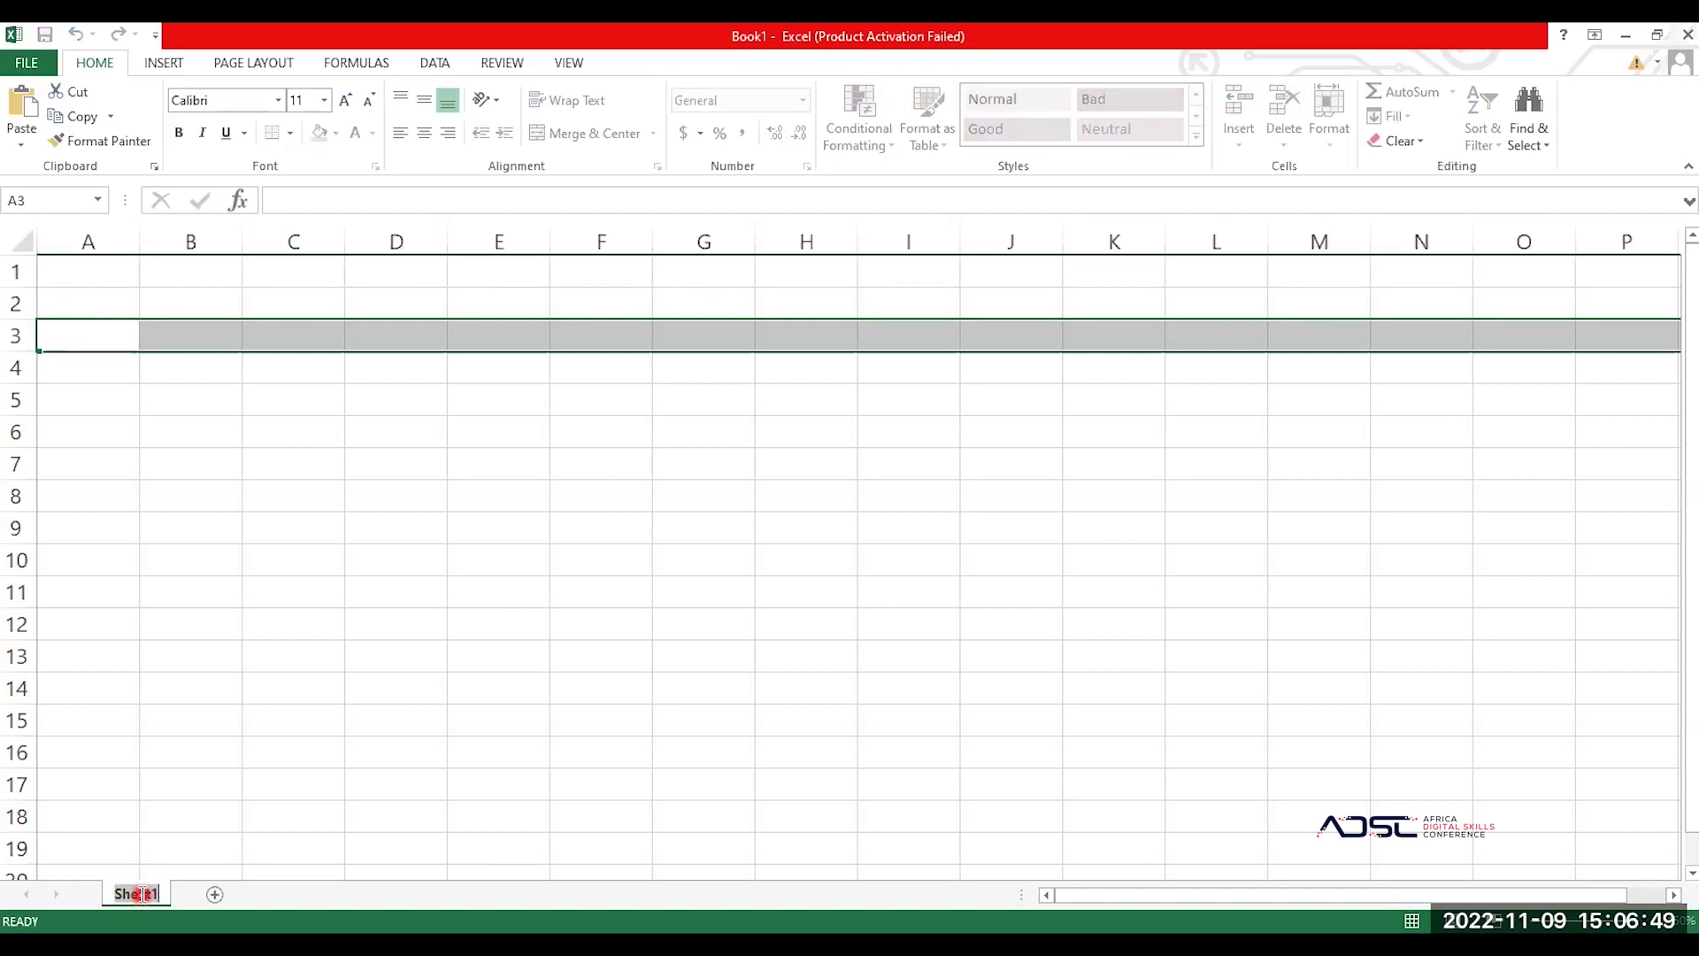
pyautogui.write('Henry')
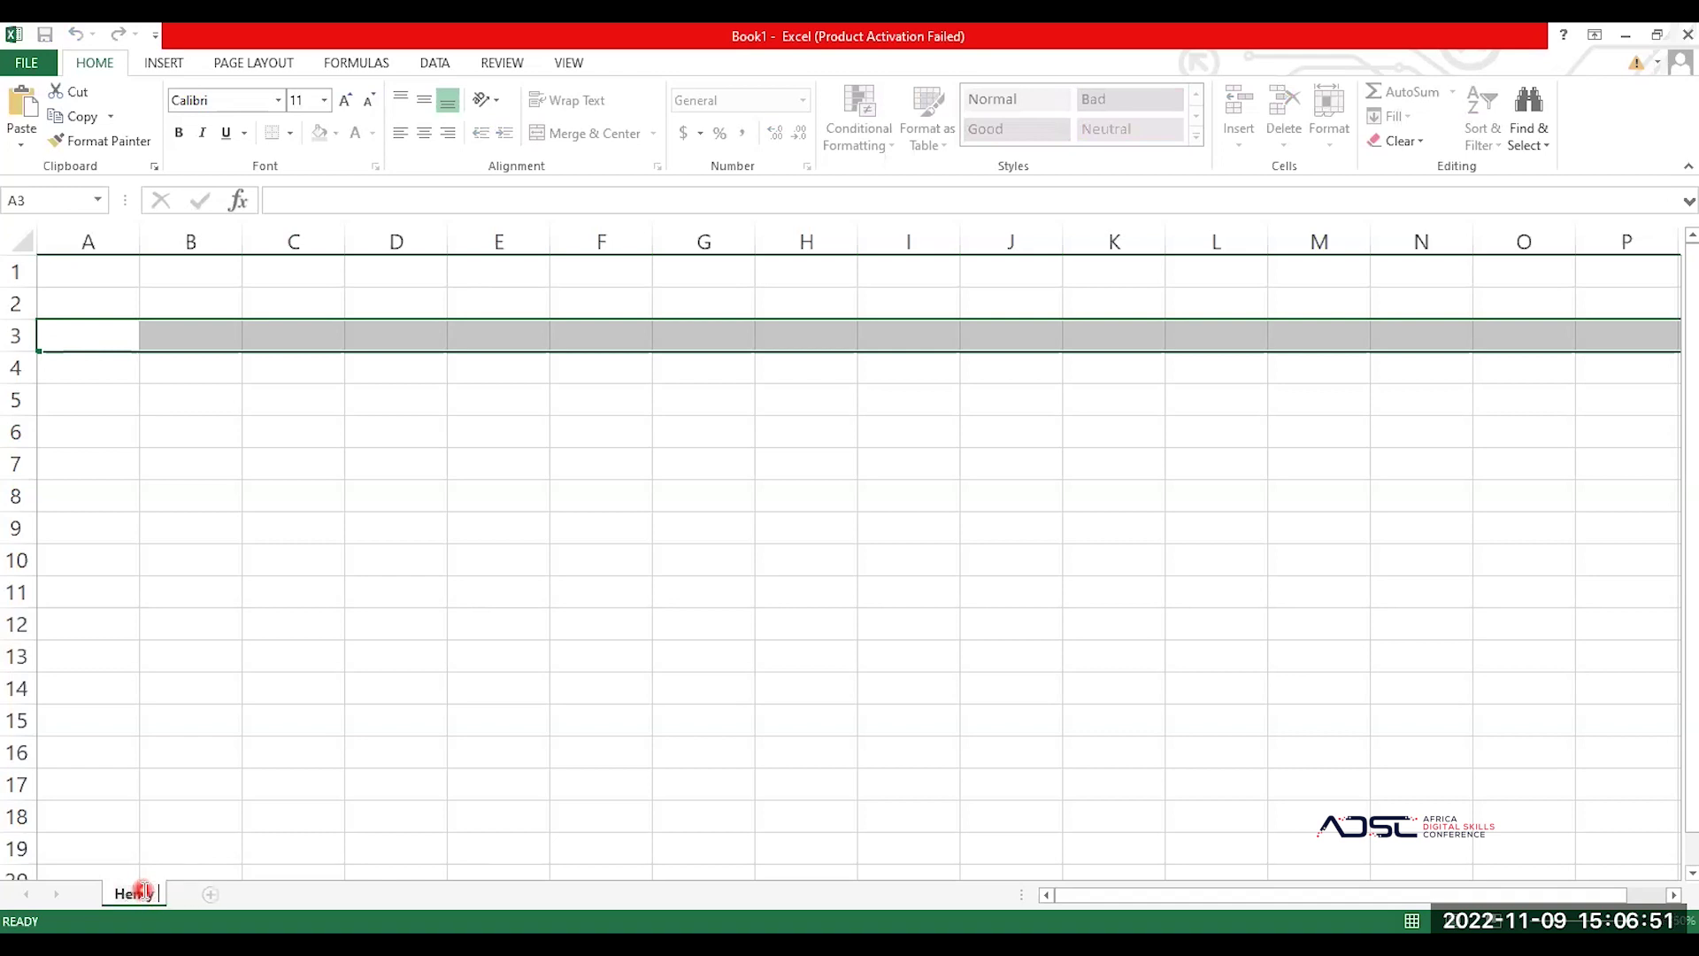
pyautogui.press('Return')
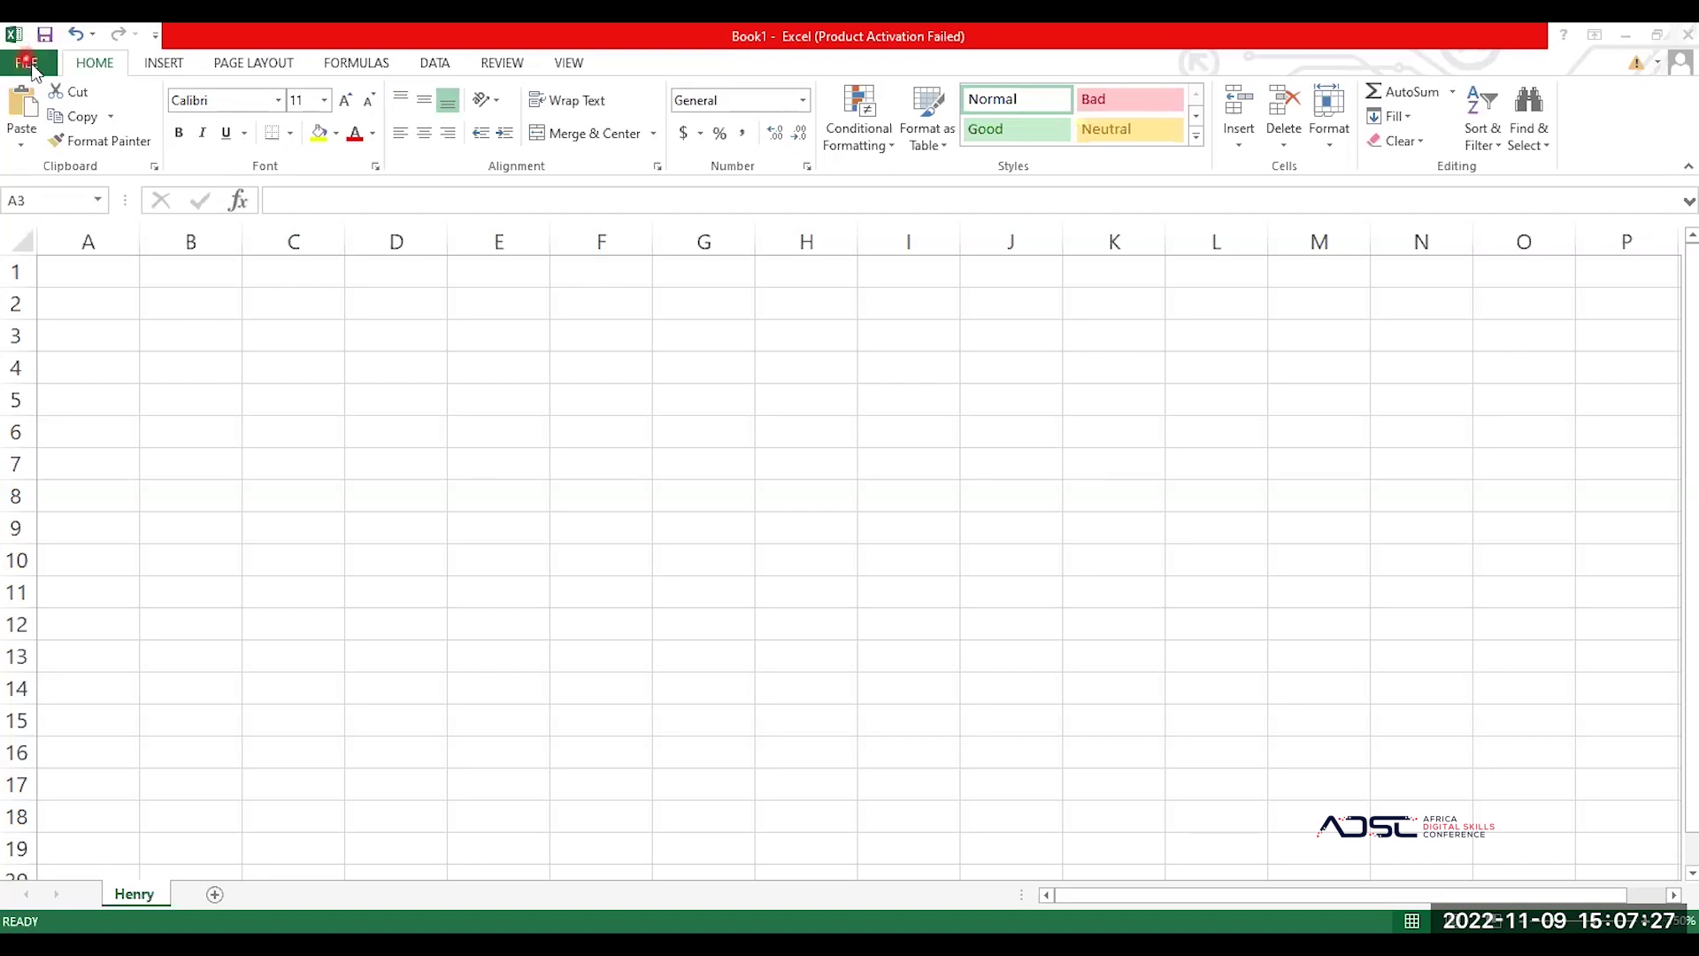
# Step: Save the workbook as 'Henry' in the ASDC 22 folder on this computer
pyautogui.click(33, 67)
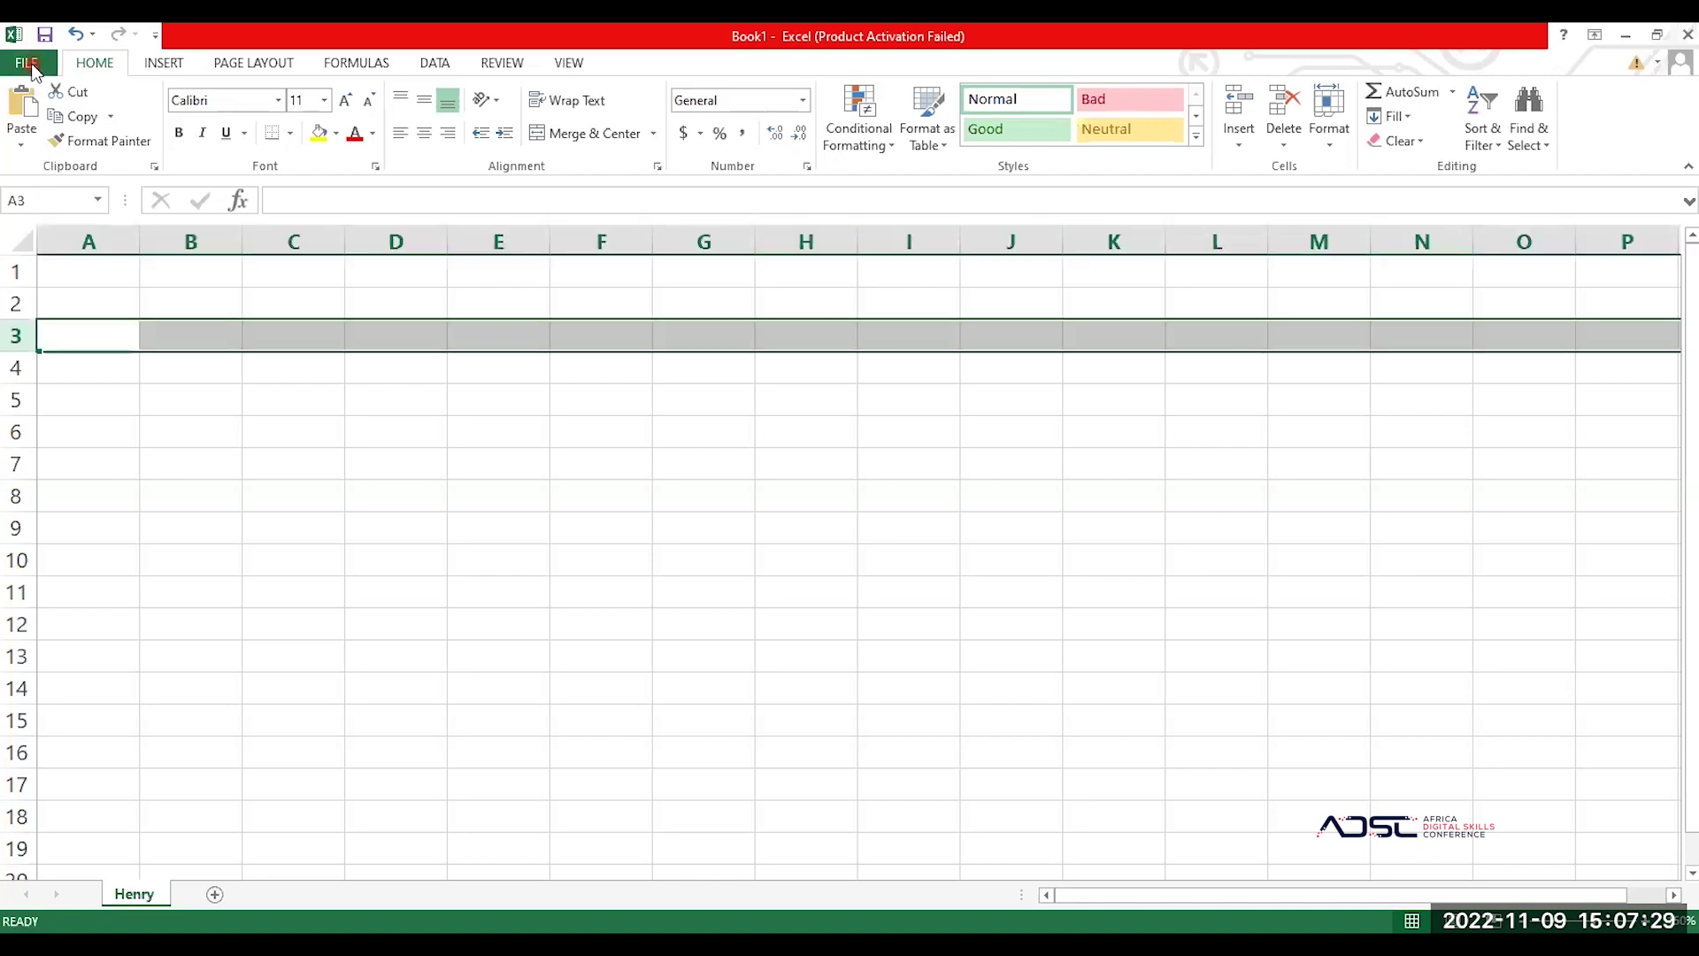
pyautogui.click(32, 67)
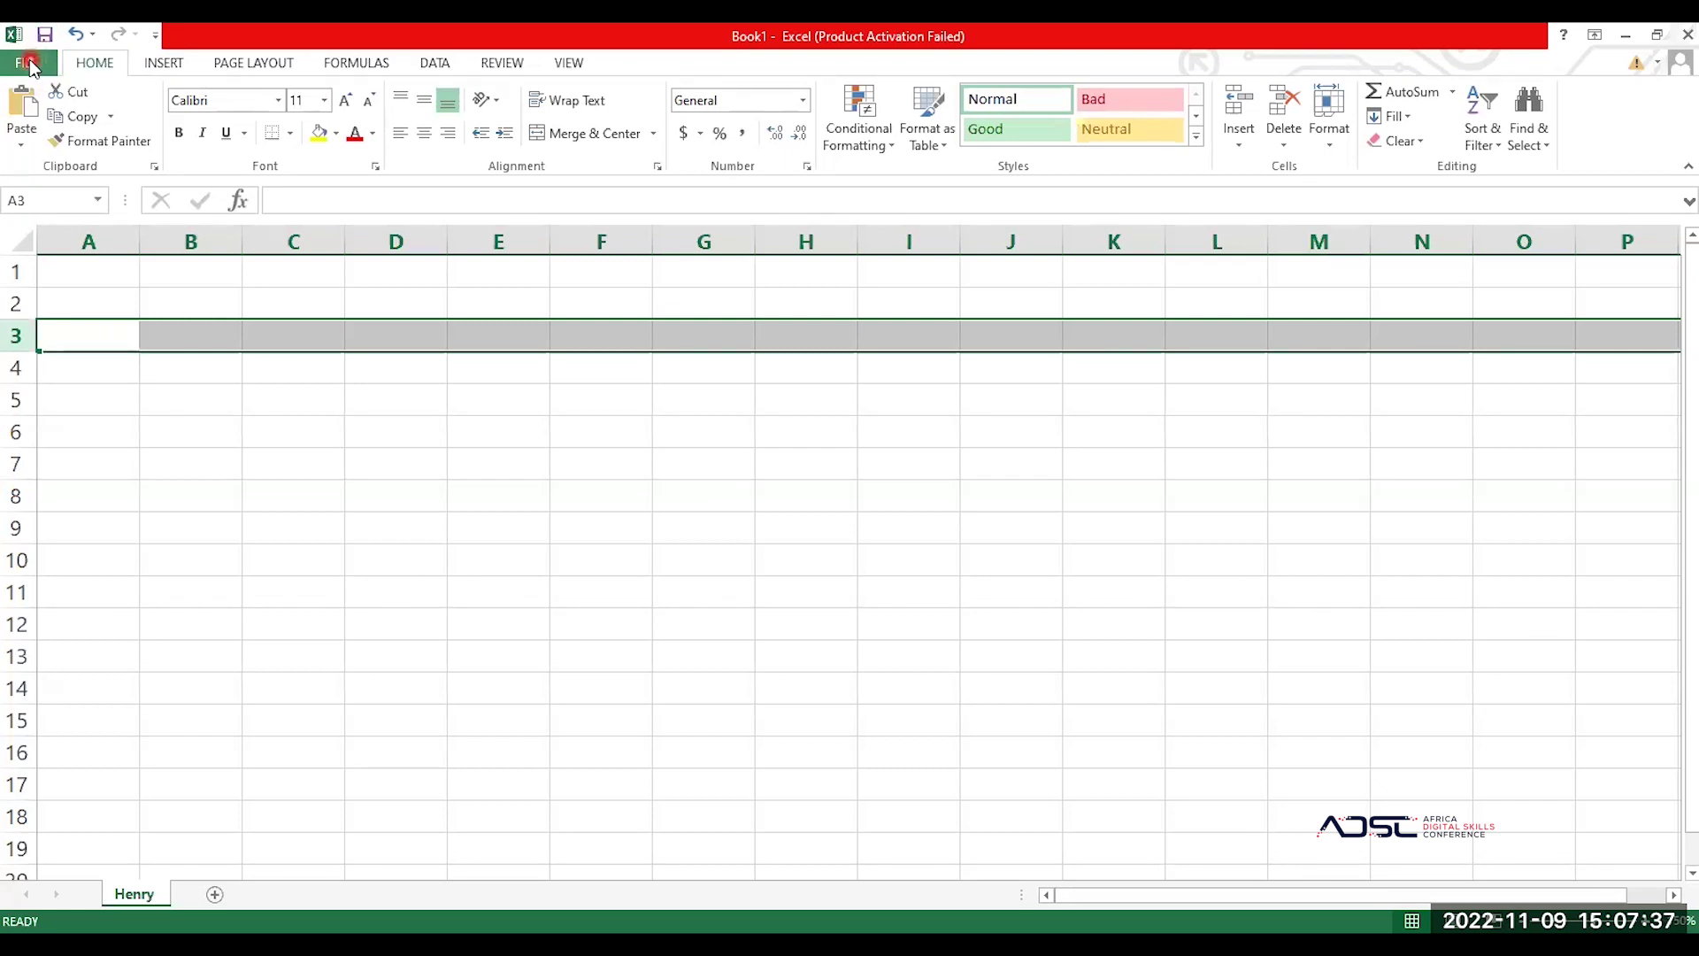
pyautogui.click(29, 62)
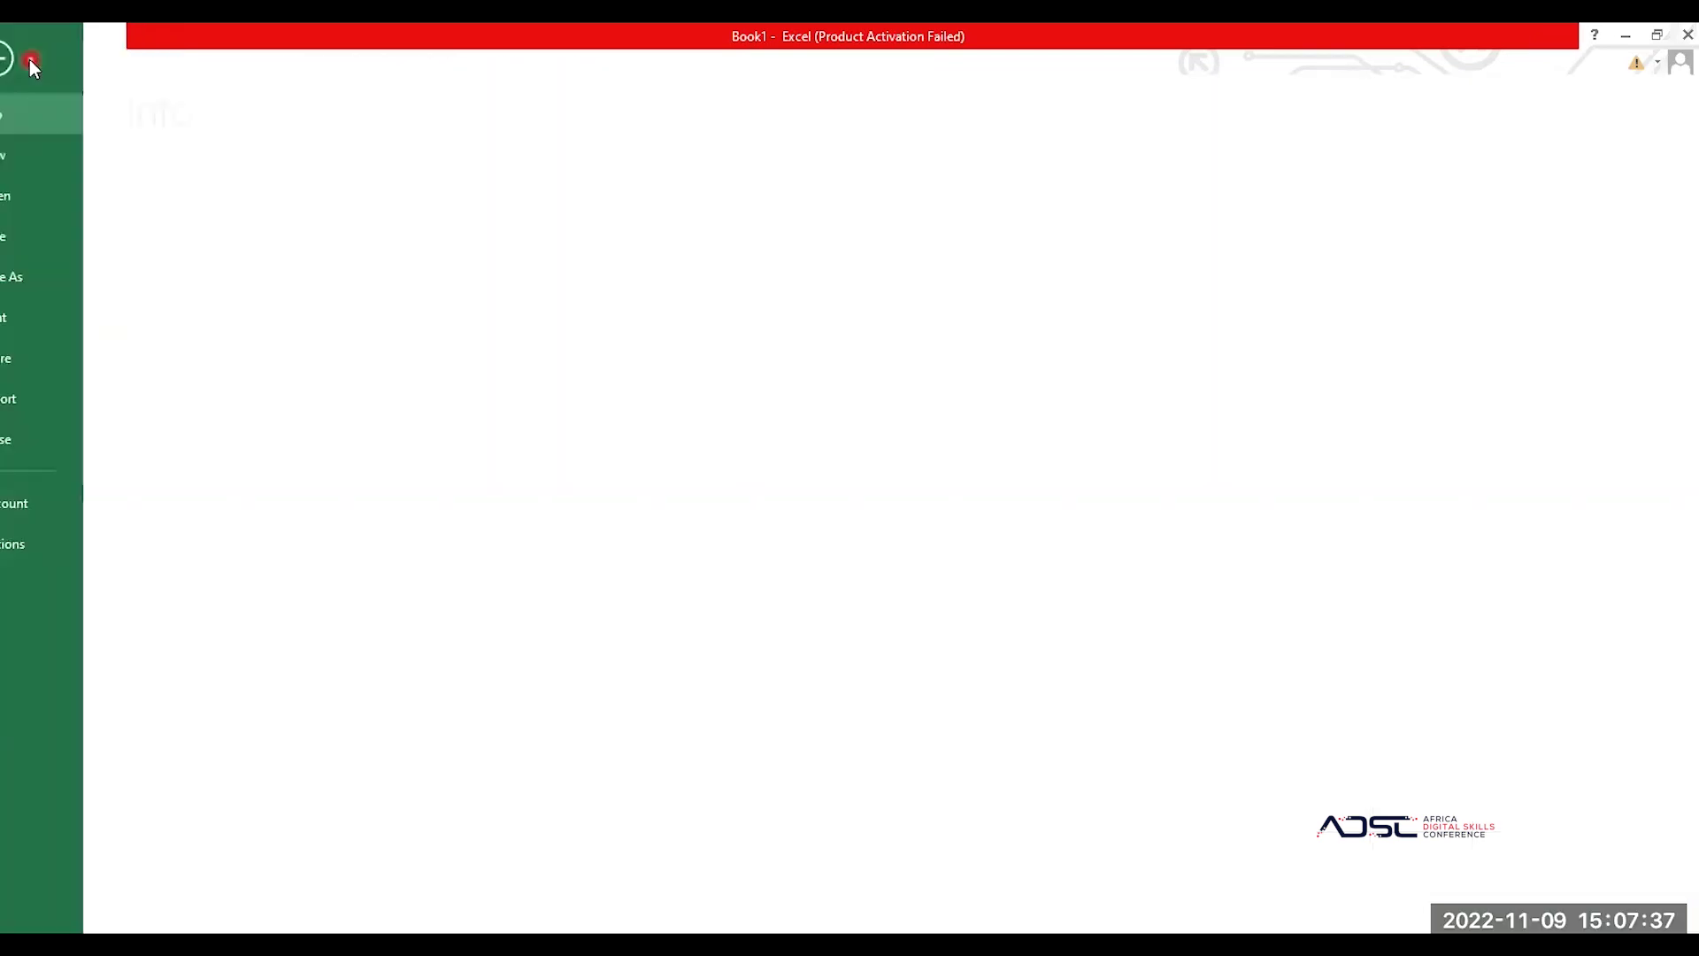
pyautogui.click(48, 239)
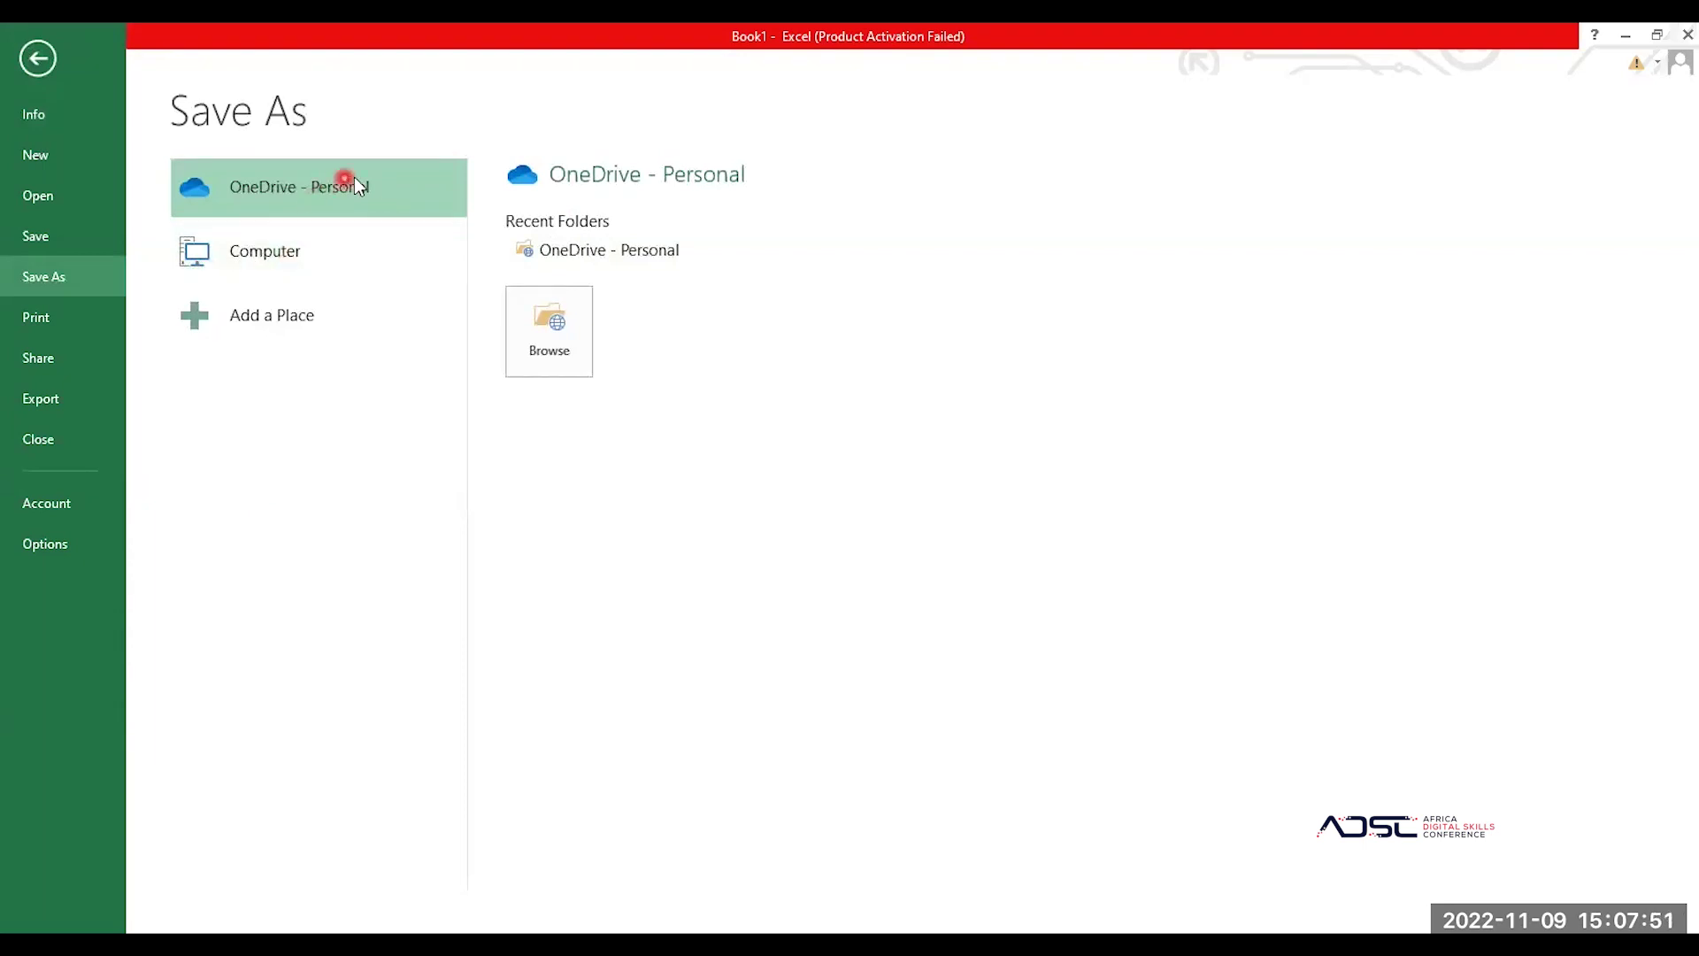
pyautogui.click(311, 258)
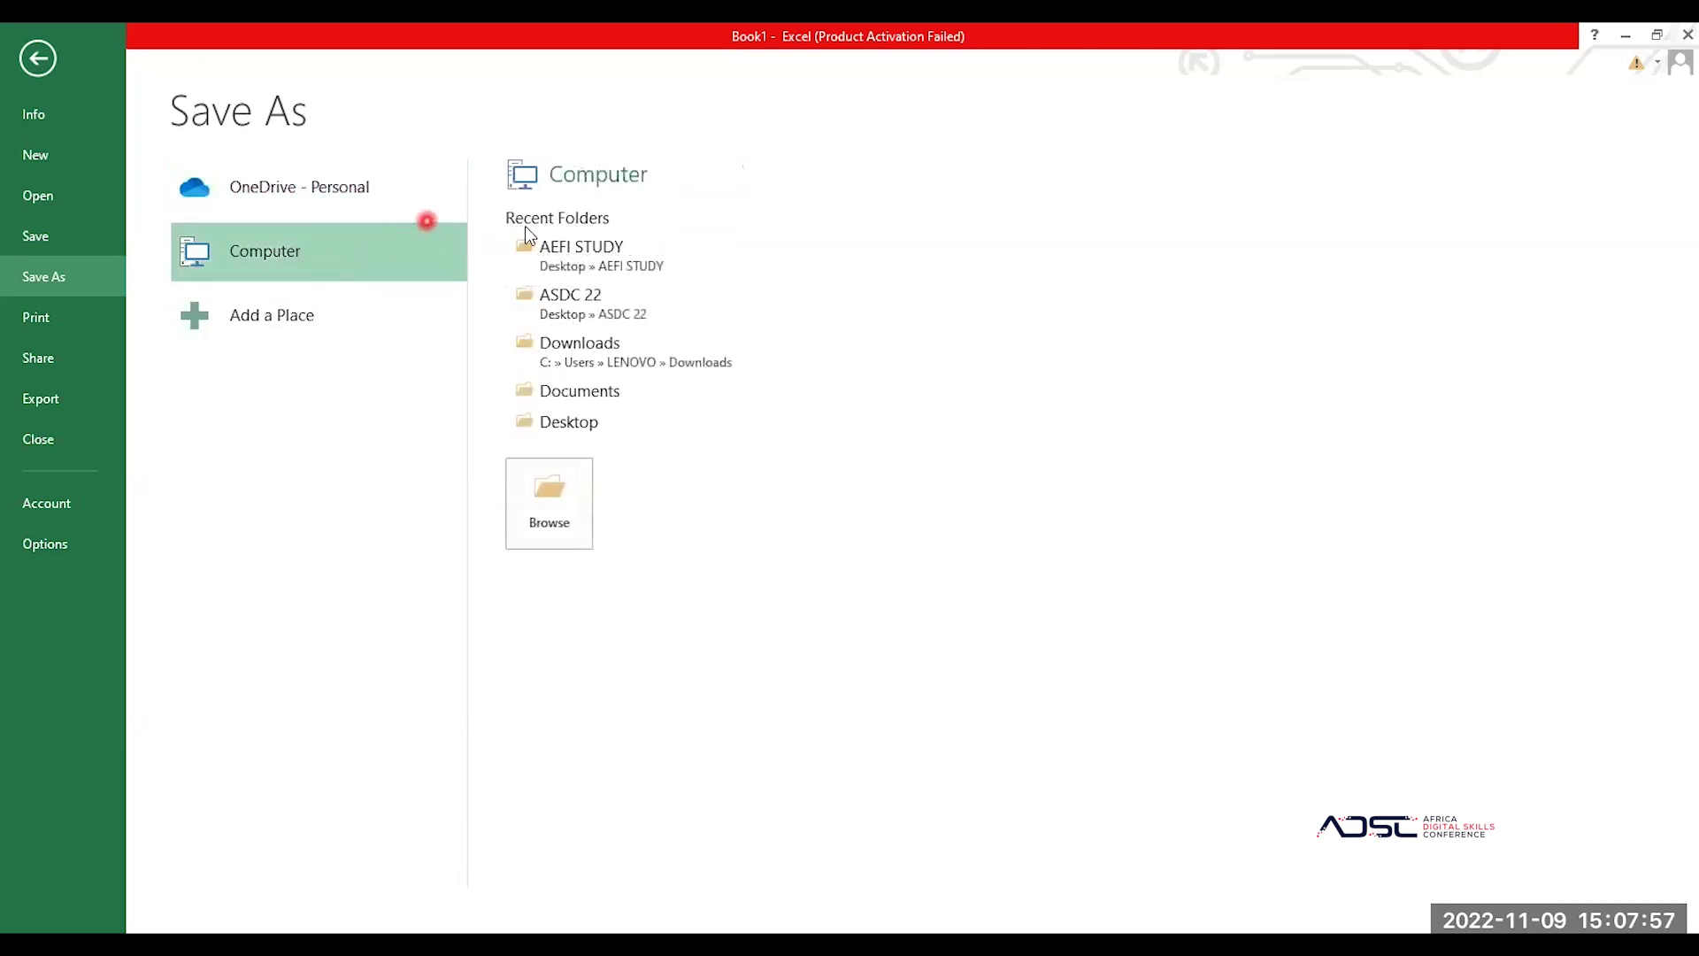
pyautogui.click(664, 303)
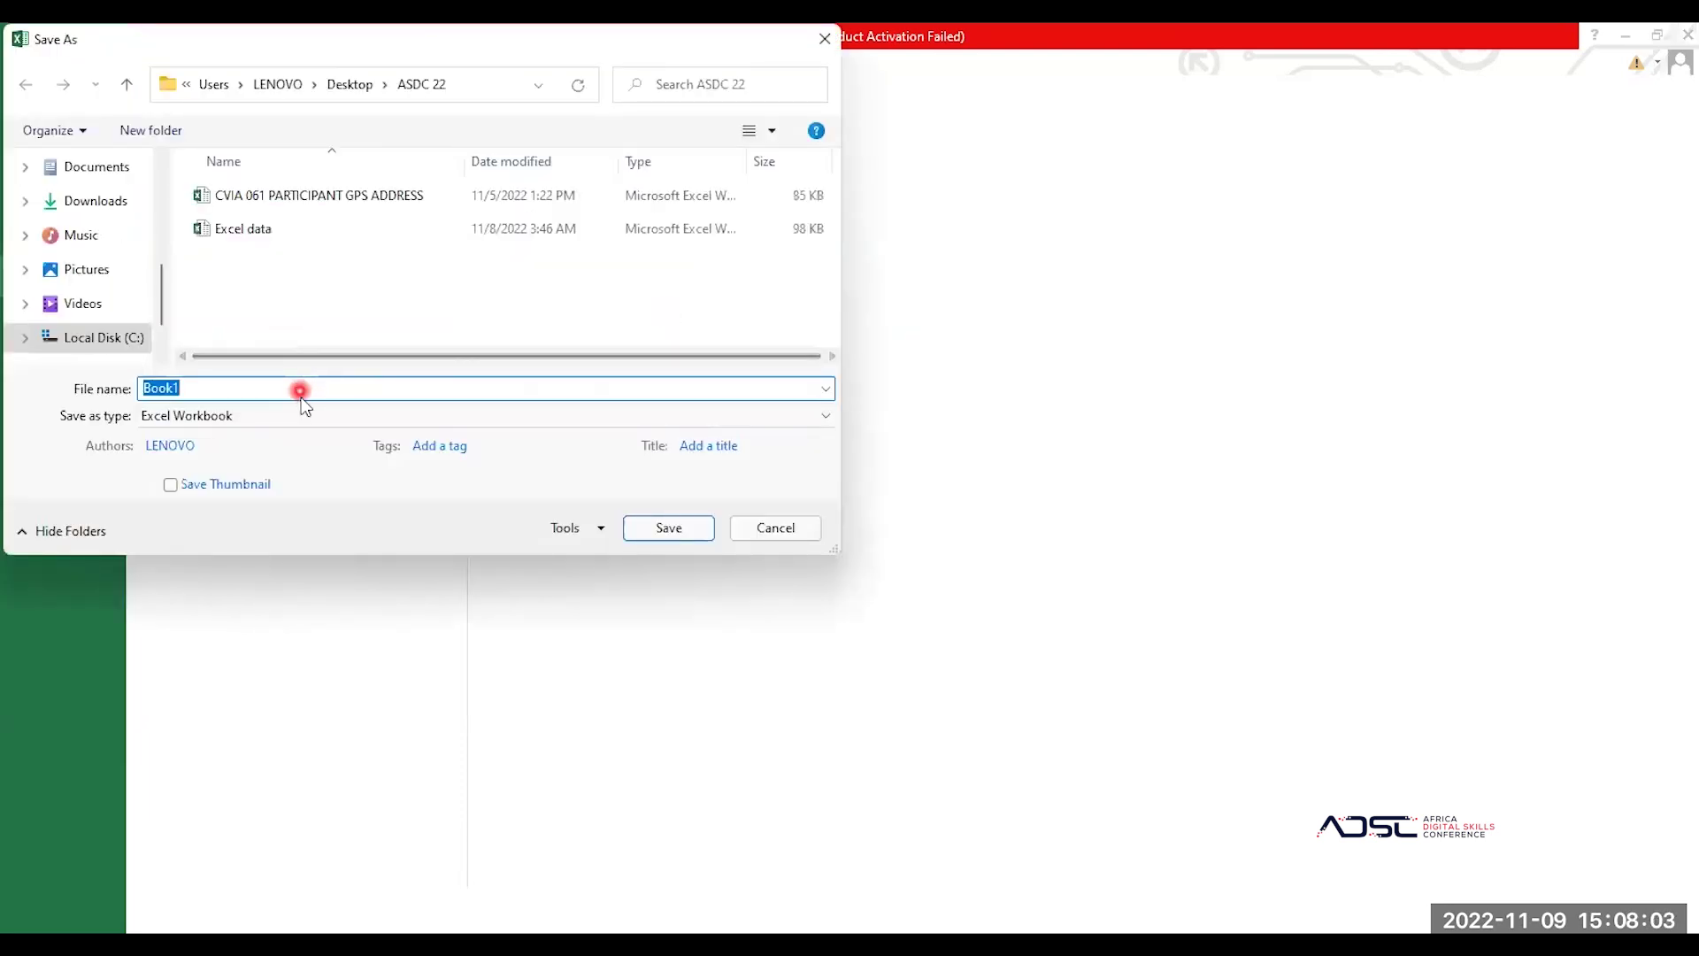
pyautogui.write('H')
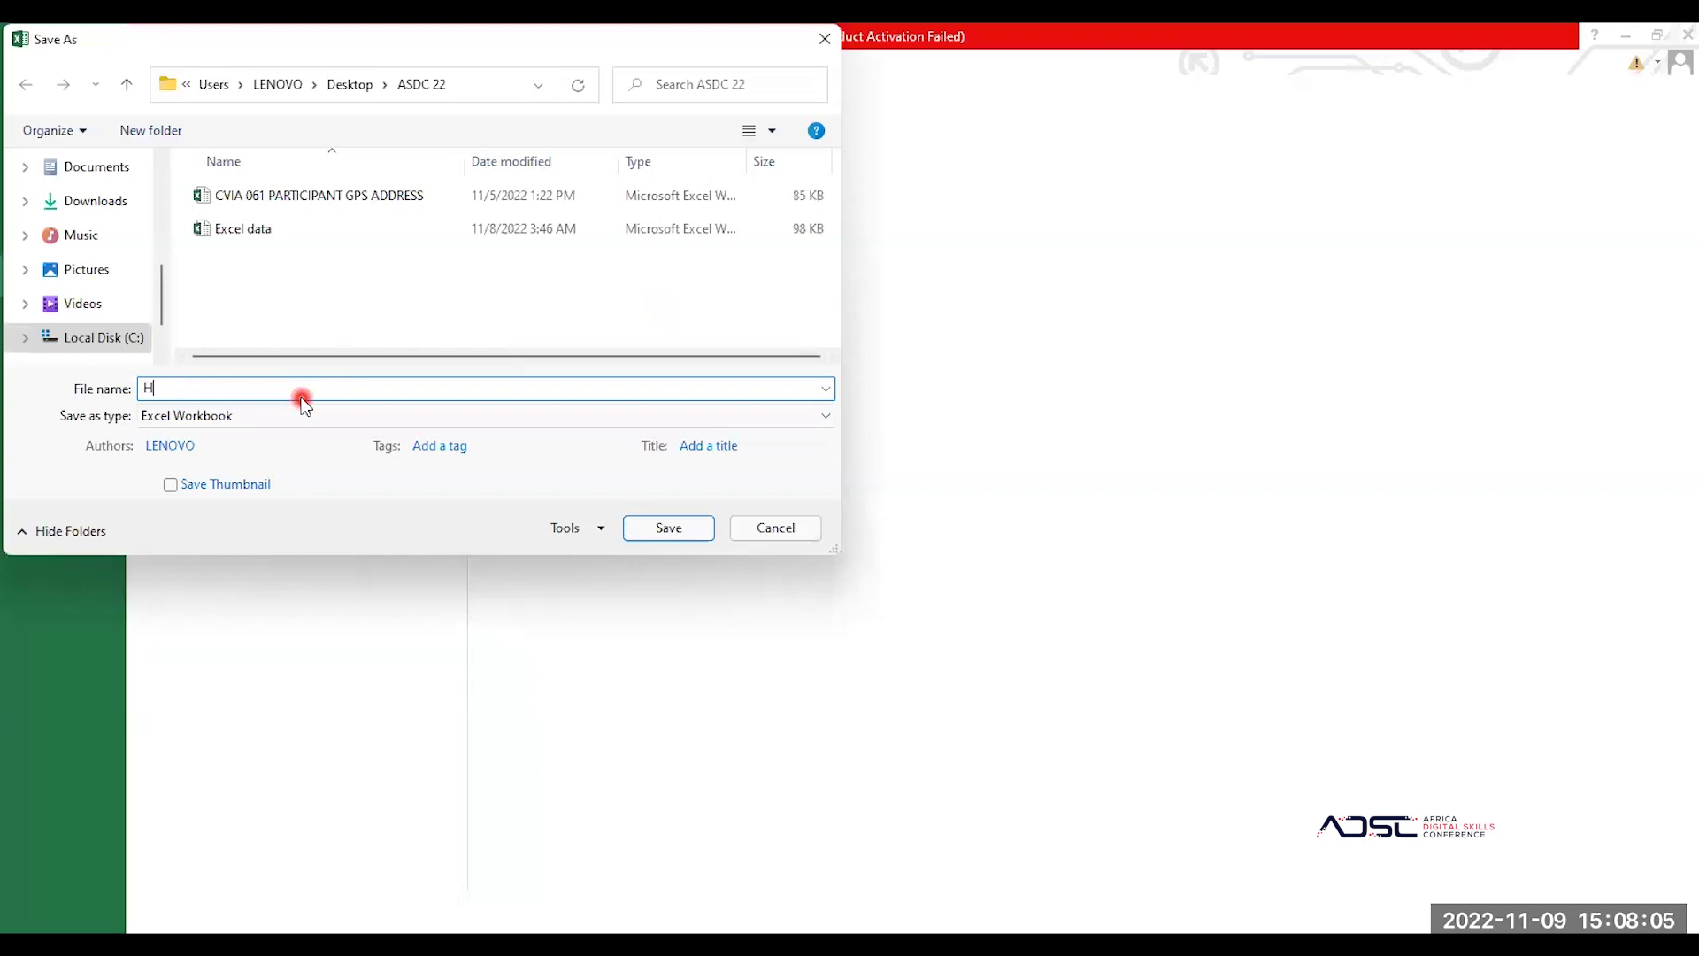
pyautogui.write('enry')
pyautogui.click(696, 536)
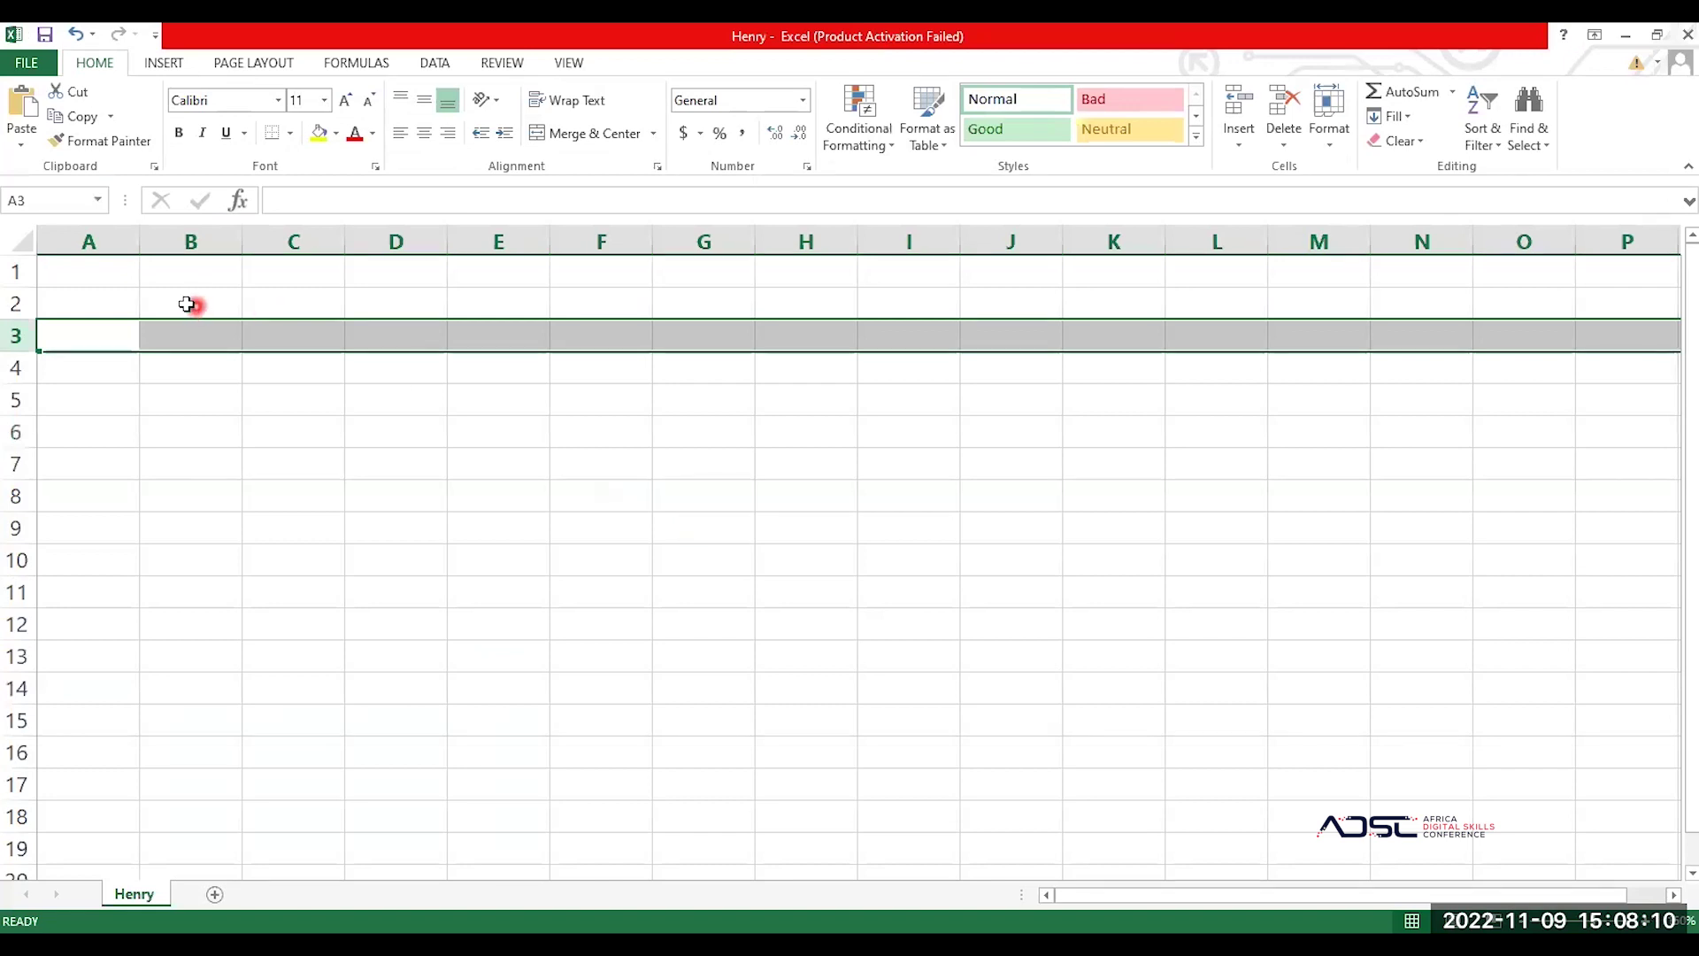
pyautogui.click(187, 304)
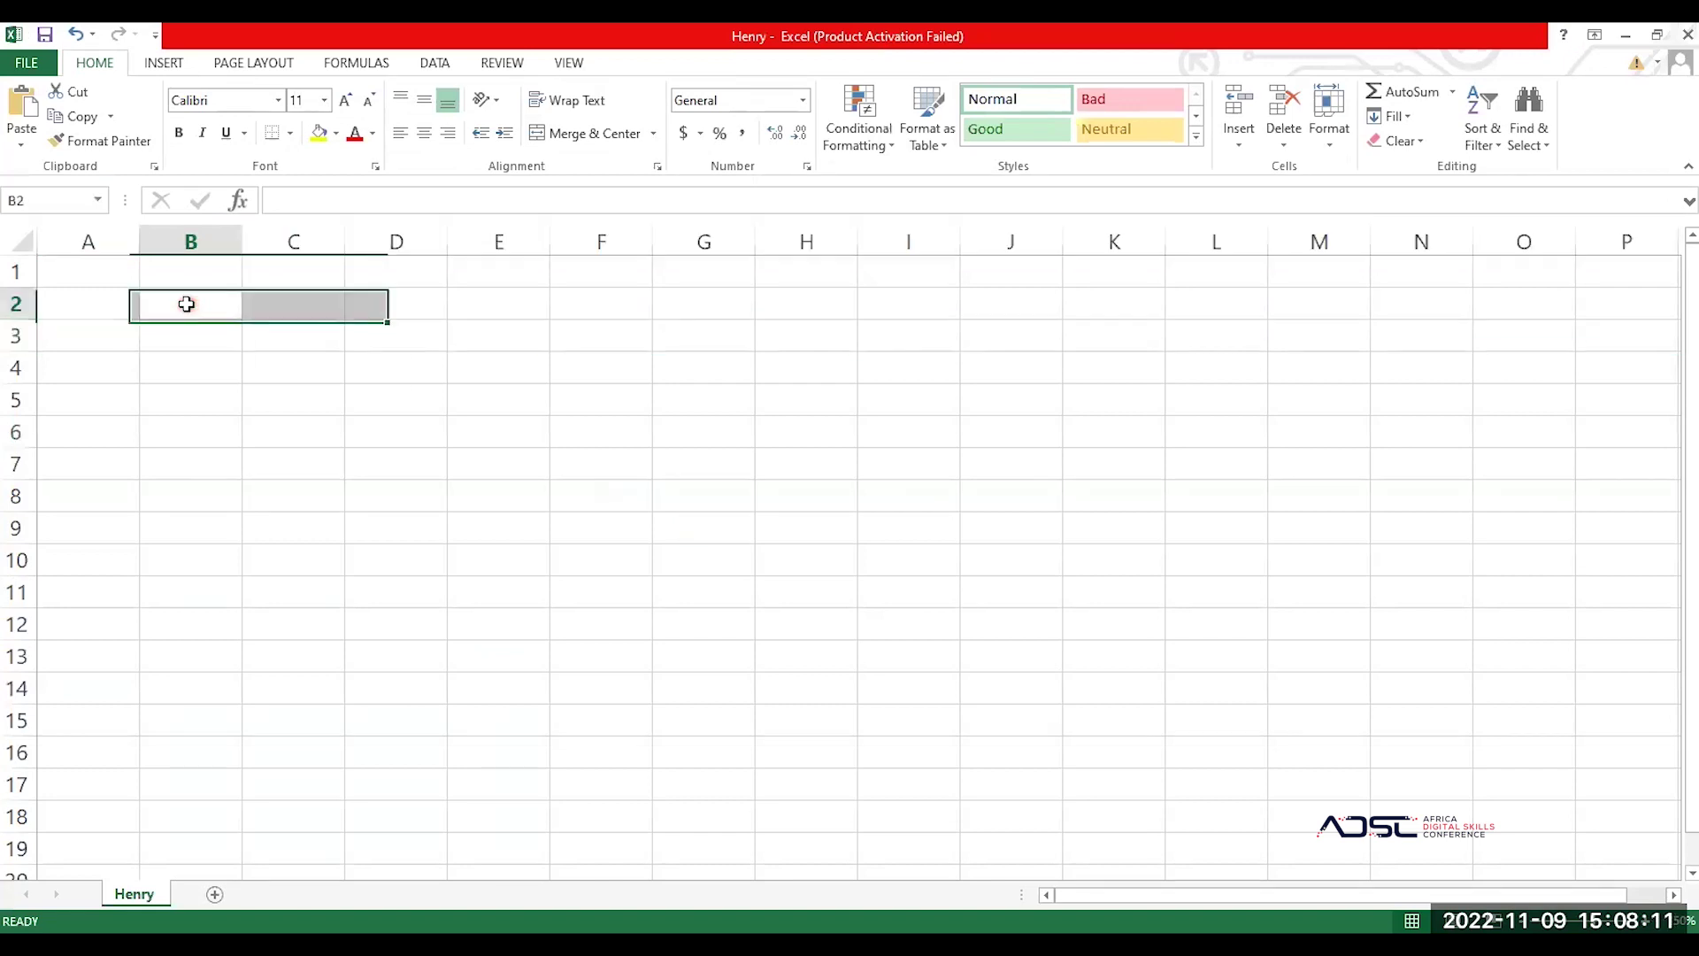
pyautogui.click(135, 271)
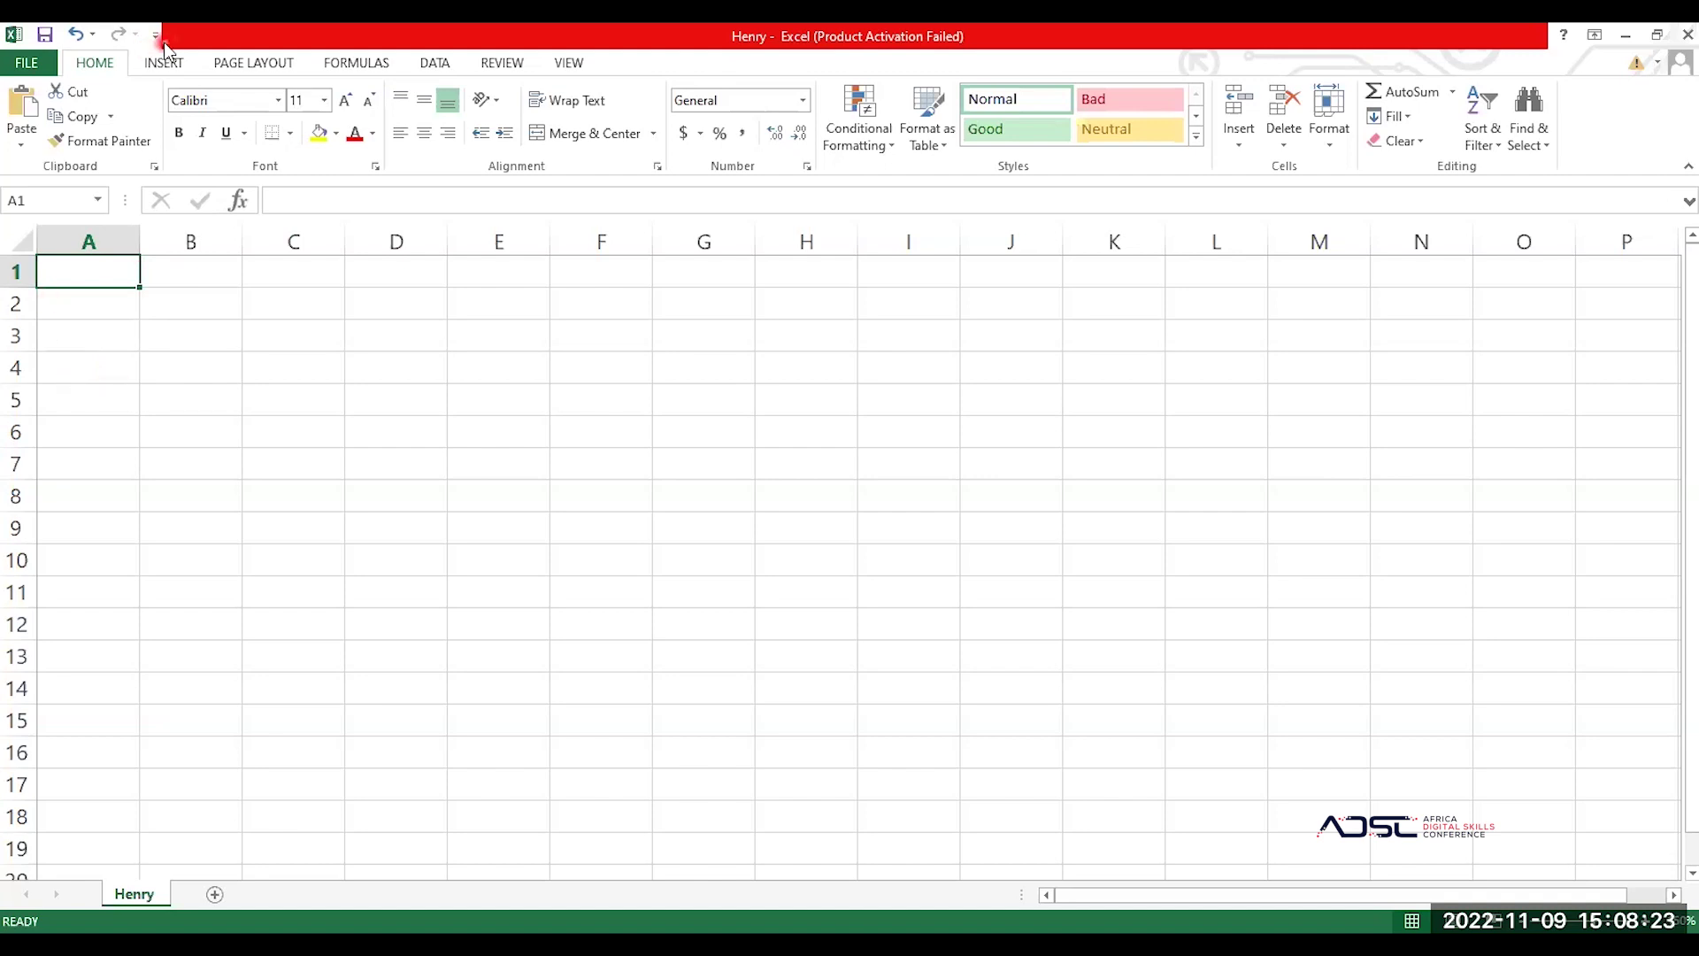
pyautogui.click(95, 61)
pyautogui.click(101, 66)
pyautogui.click(21, 131)
# Step: Enter Ghana in C3 and Togo in C4
pyautogui.click(278, 324)
pyautogui.write('Ghana')
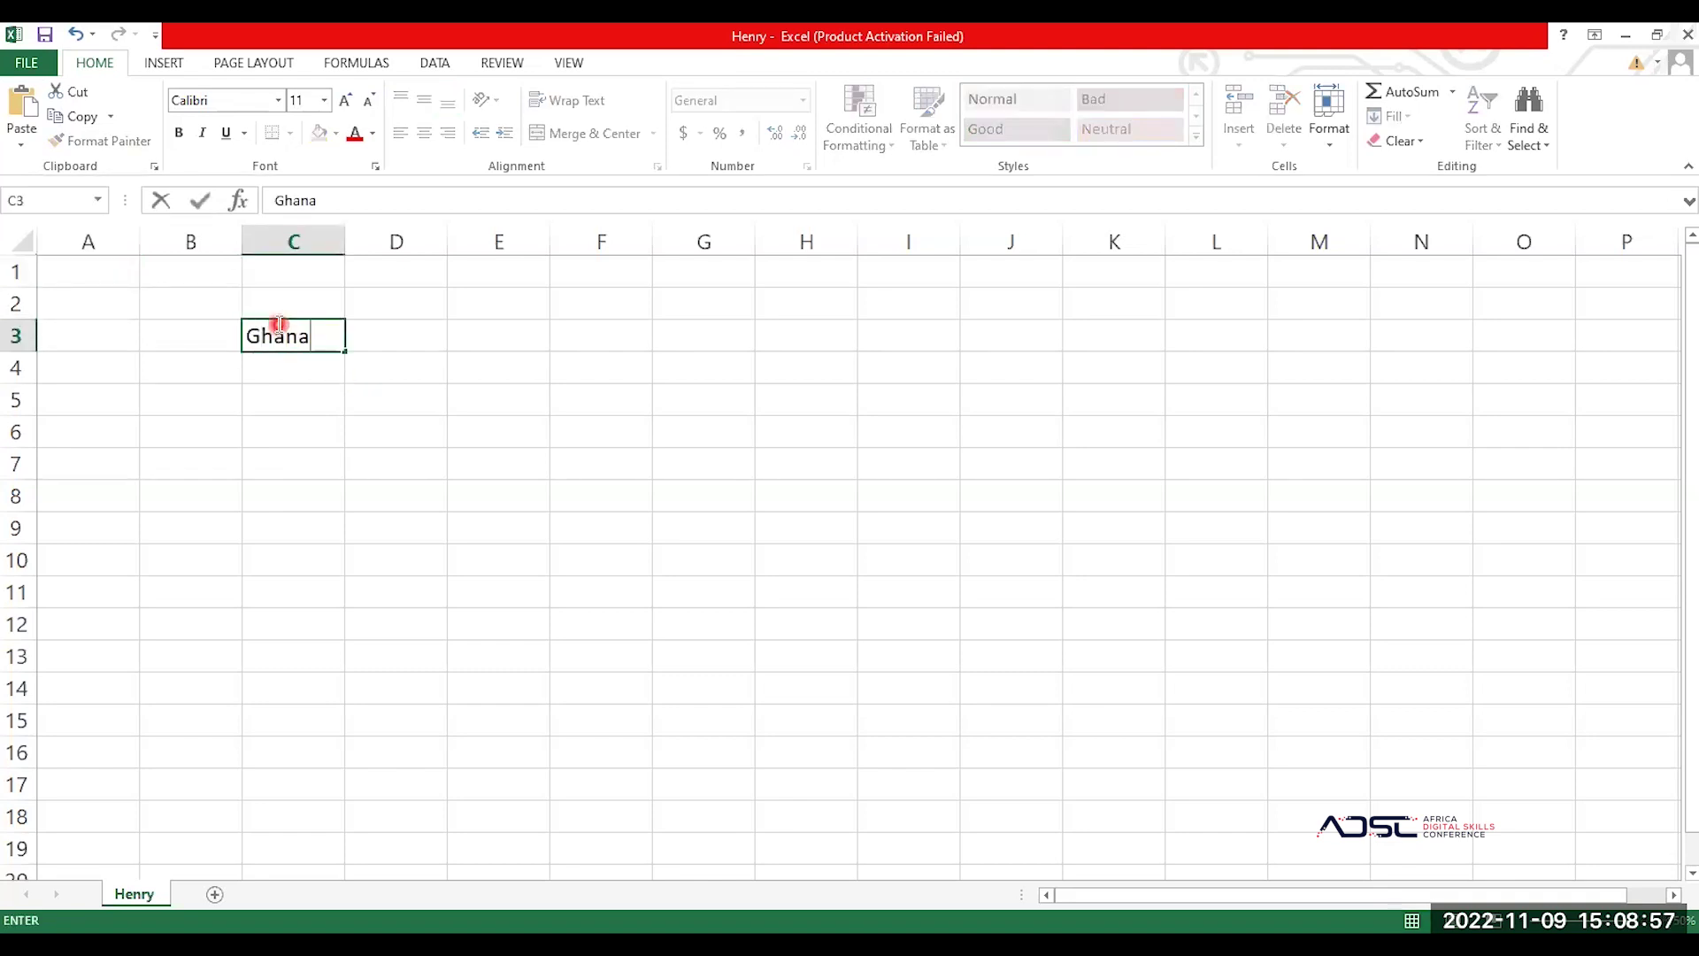
pyautogui.press('Return')
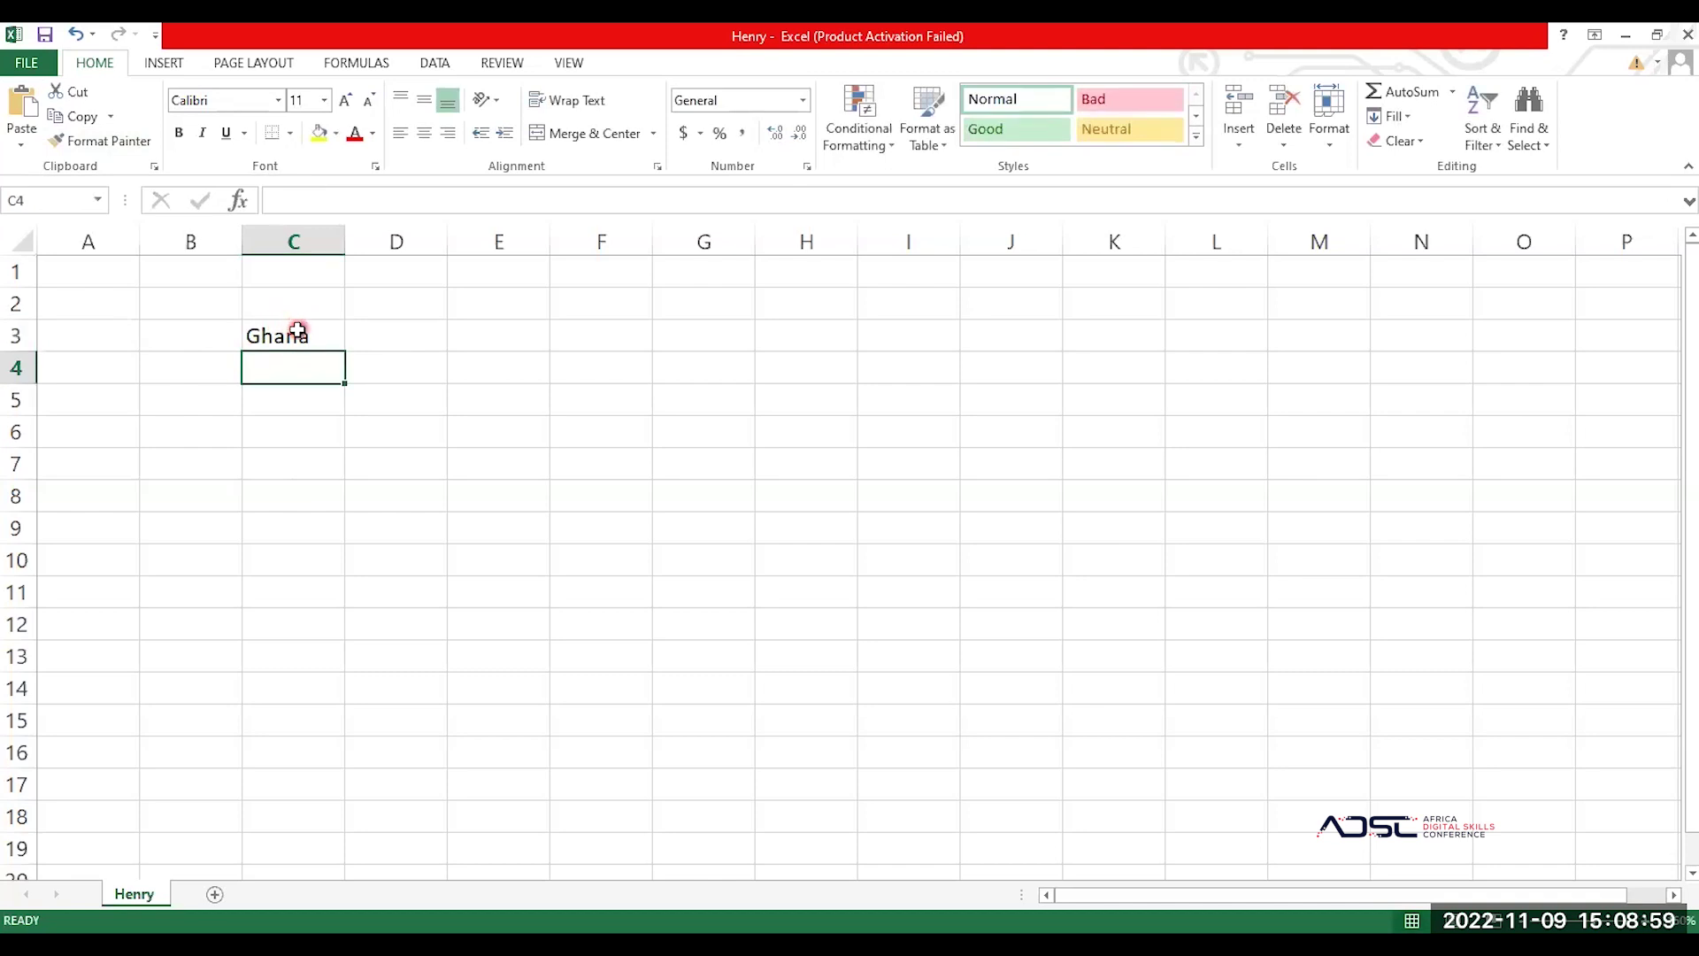
pyautogui.write('T')
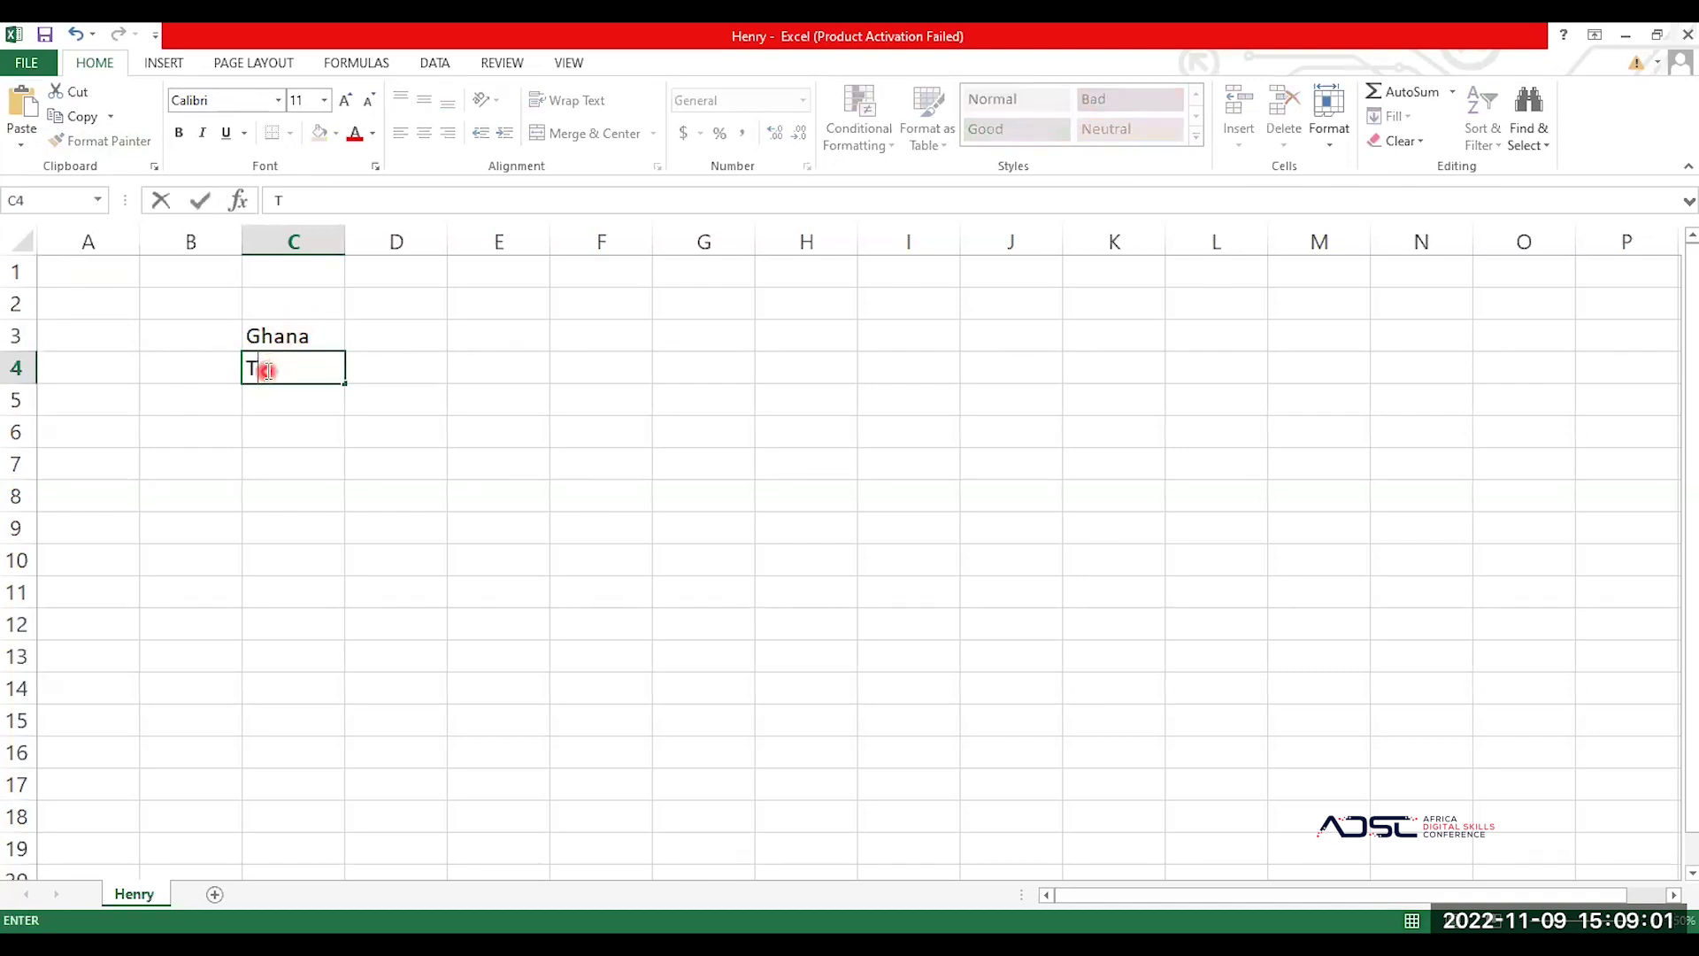
pyautogui.write('ogo')
pyautogui.press('Return')
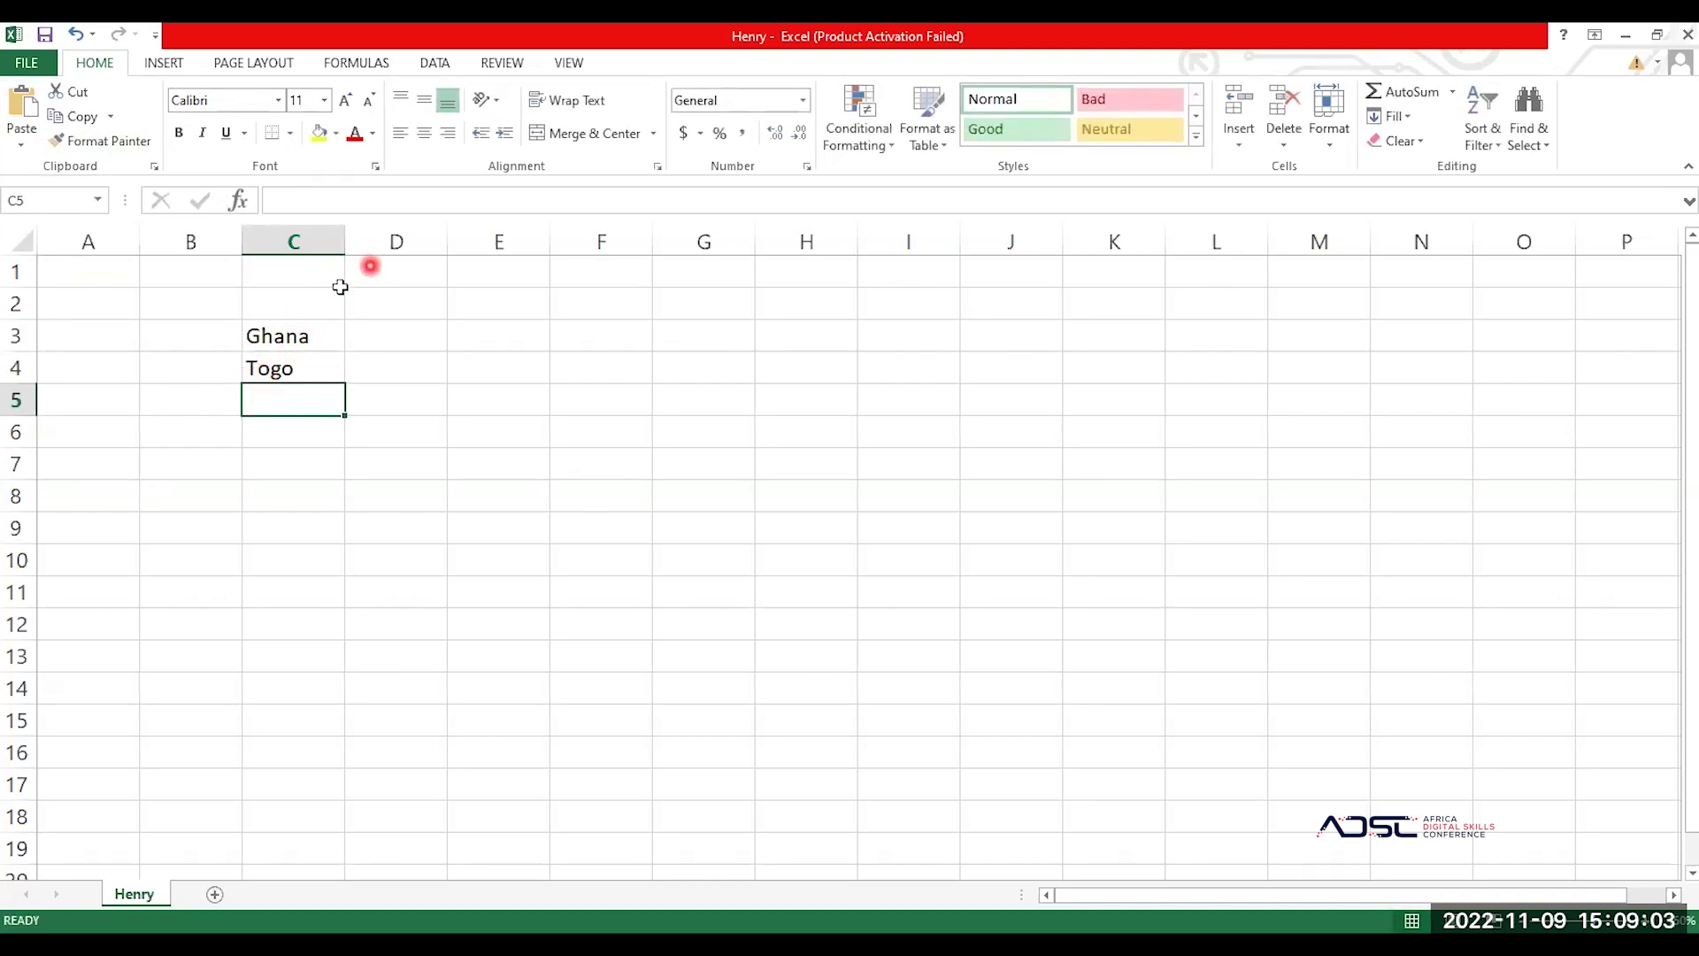
# Step: With the Ghana cell selected, type 'Time' into the Font name box
pyautogui.click(270, 338)
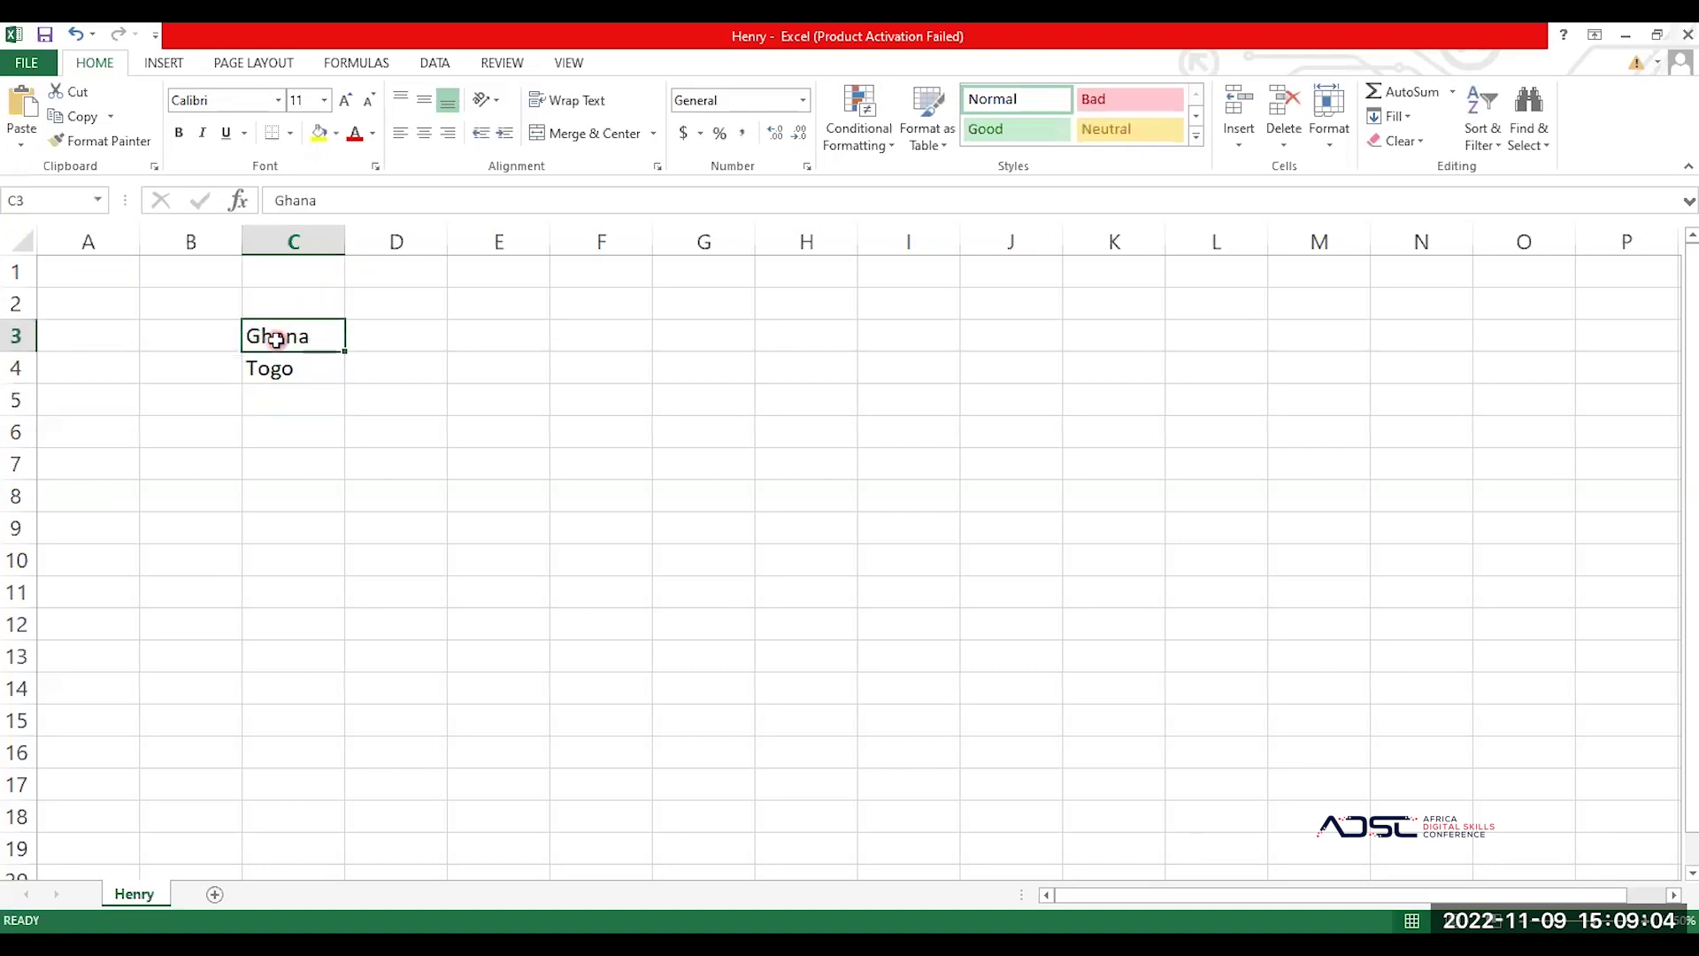
pyautogui.click(238, 100)
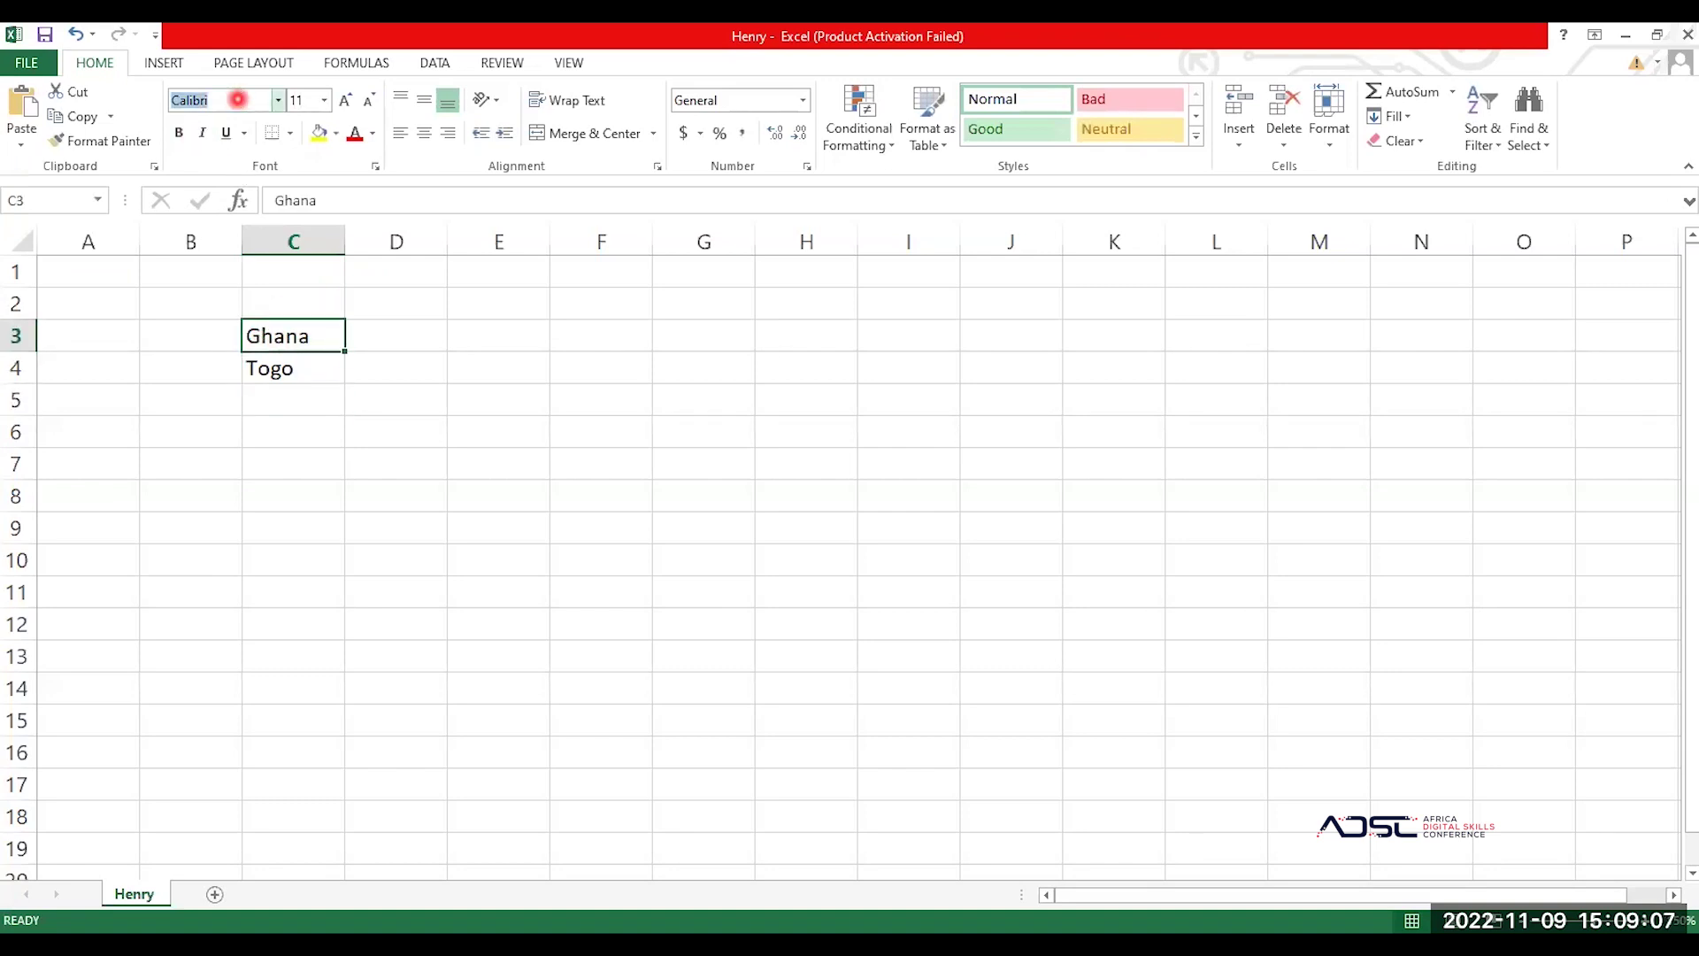
pyautogui.write('Times New Roma')
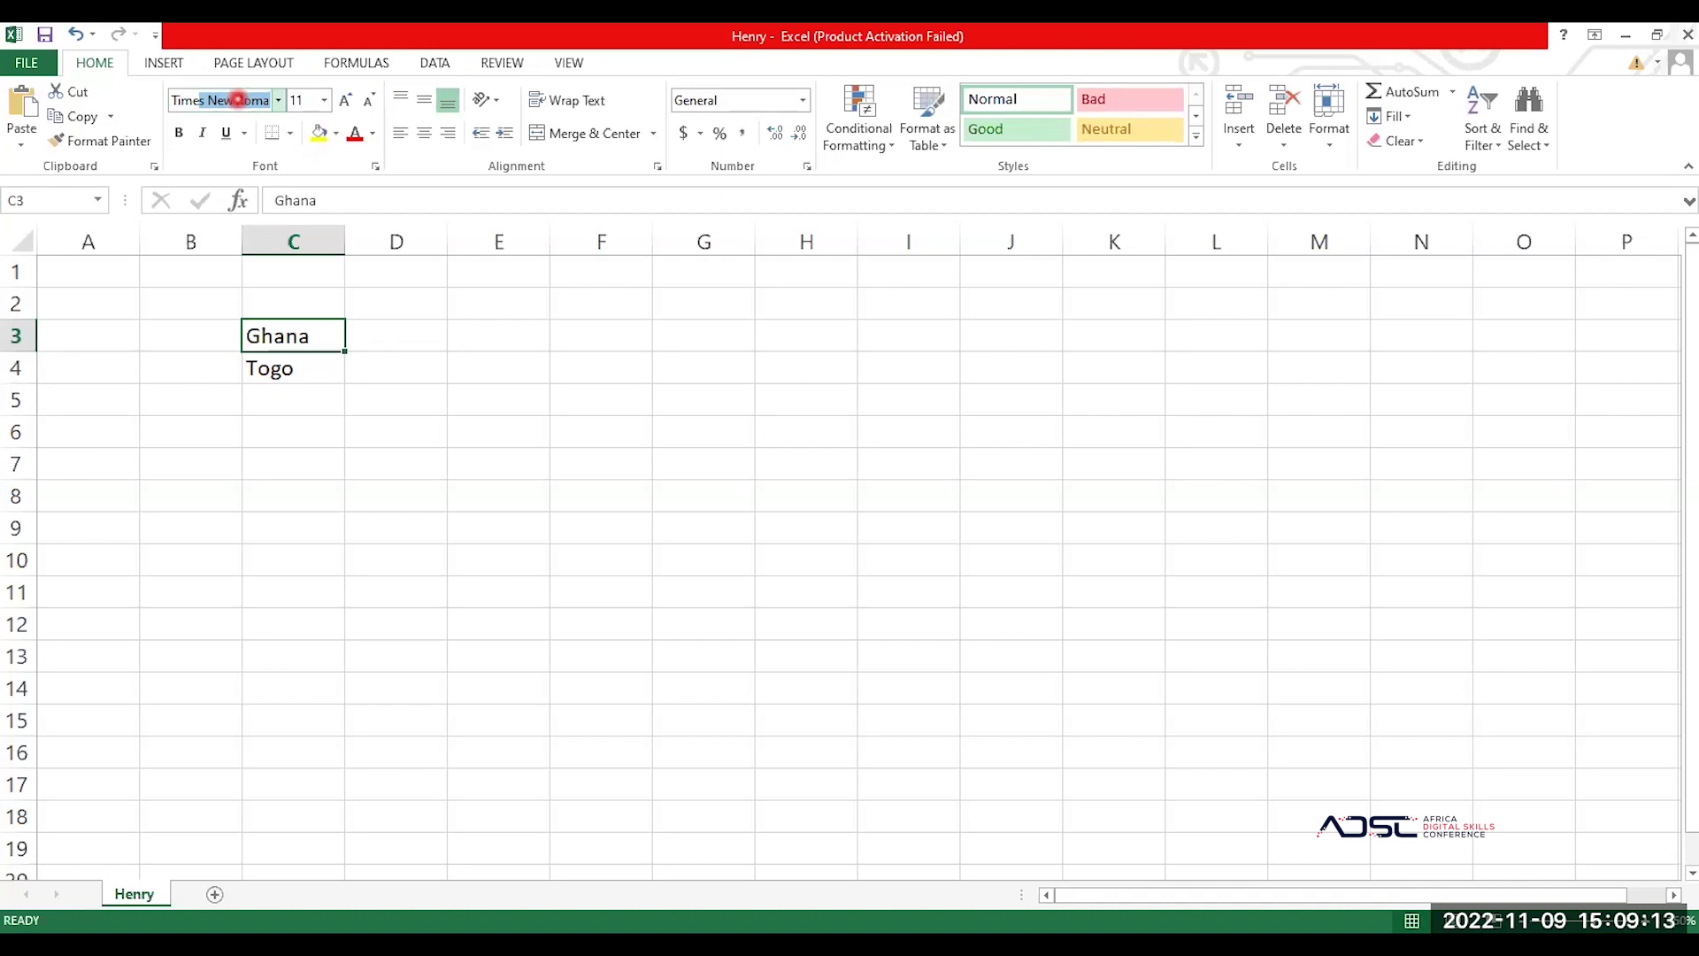
# Step: Format Ghana in C3 as bold Times New Roman at size 16
pyautogui.press('Return')
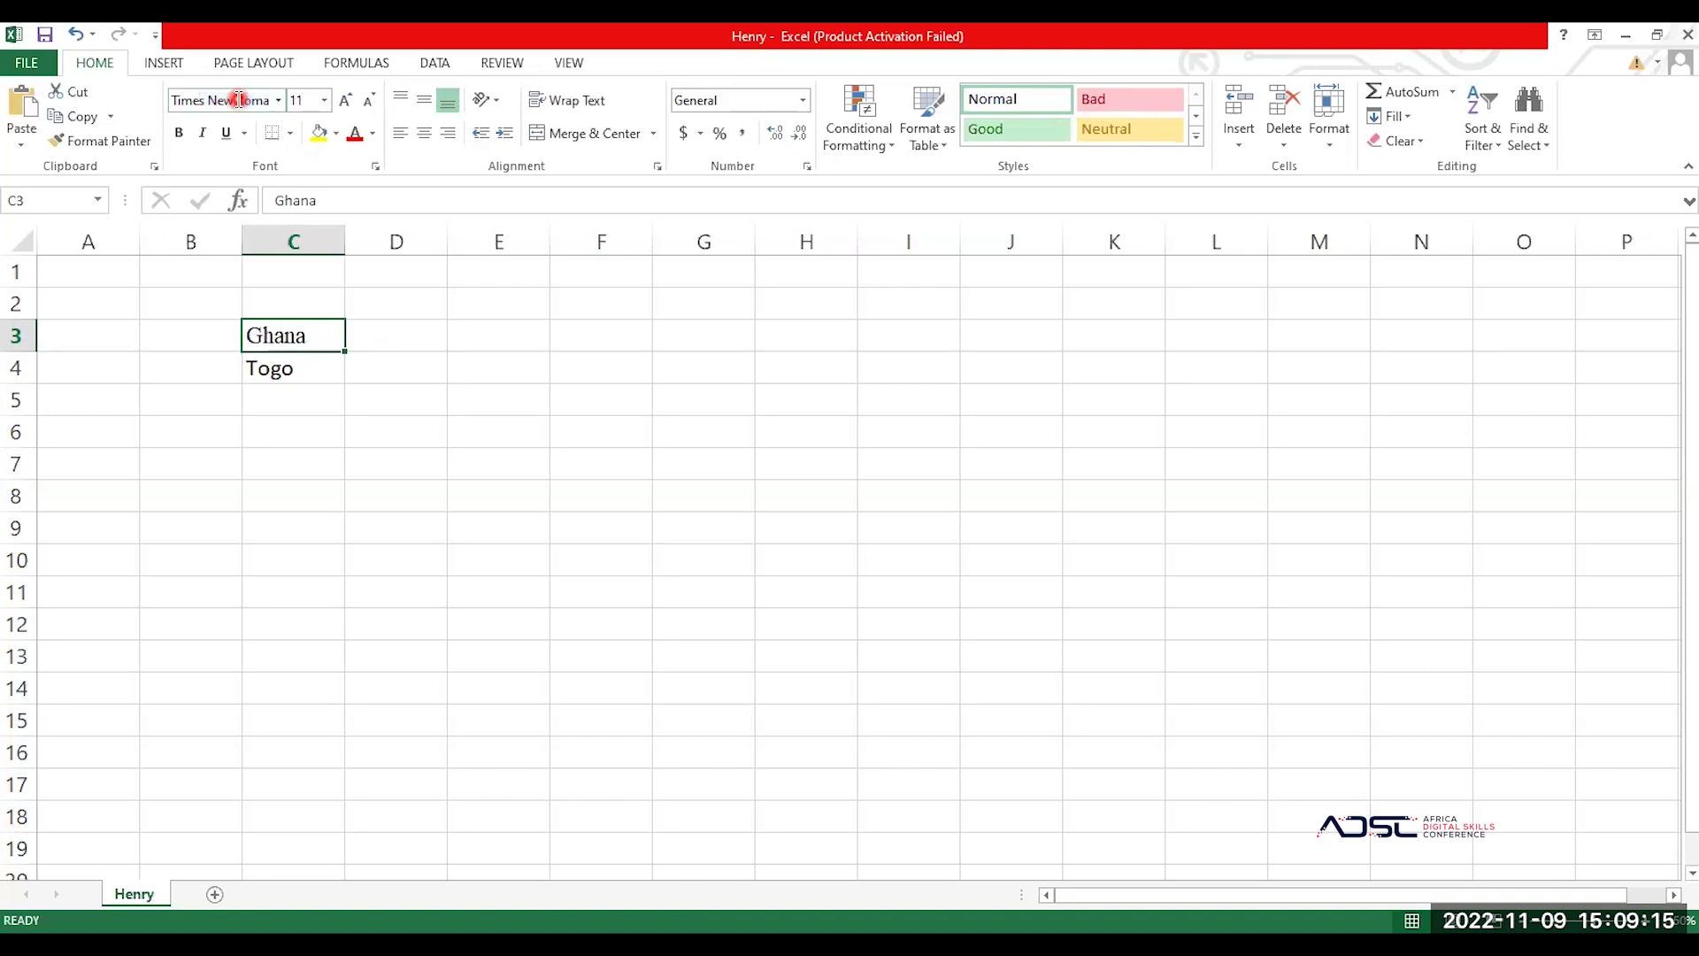
pyautogui.click(291, 100)
pyautogui.click(347, 100)
pyautogui.click(347, 100)
pyautogui.click(347, 100)
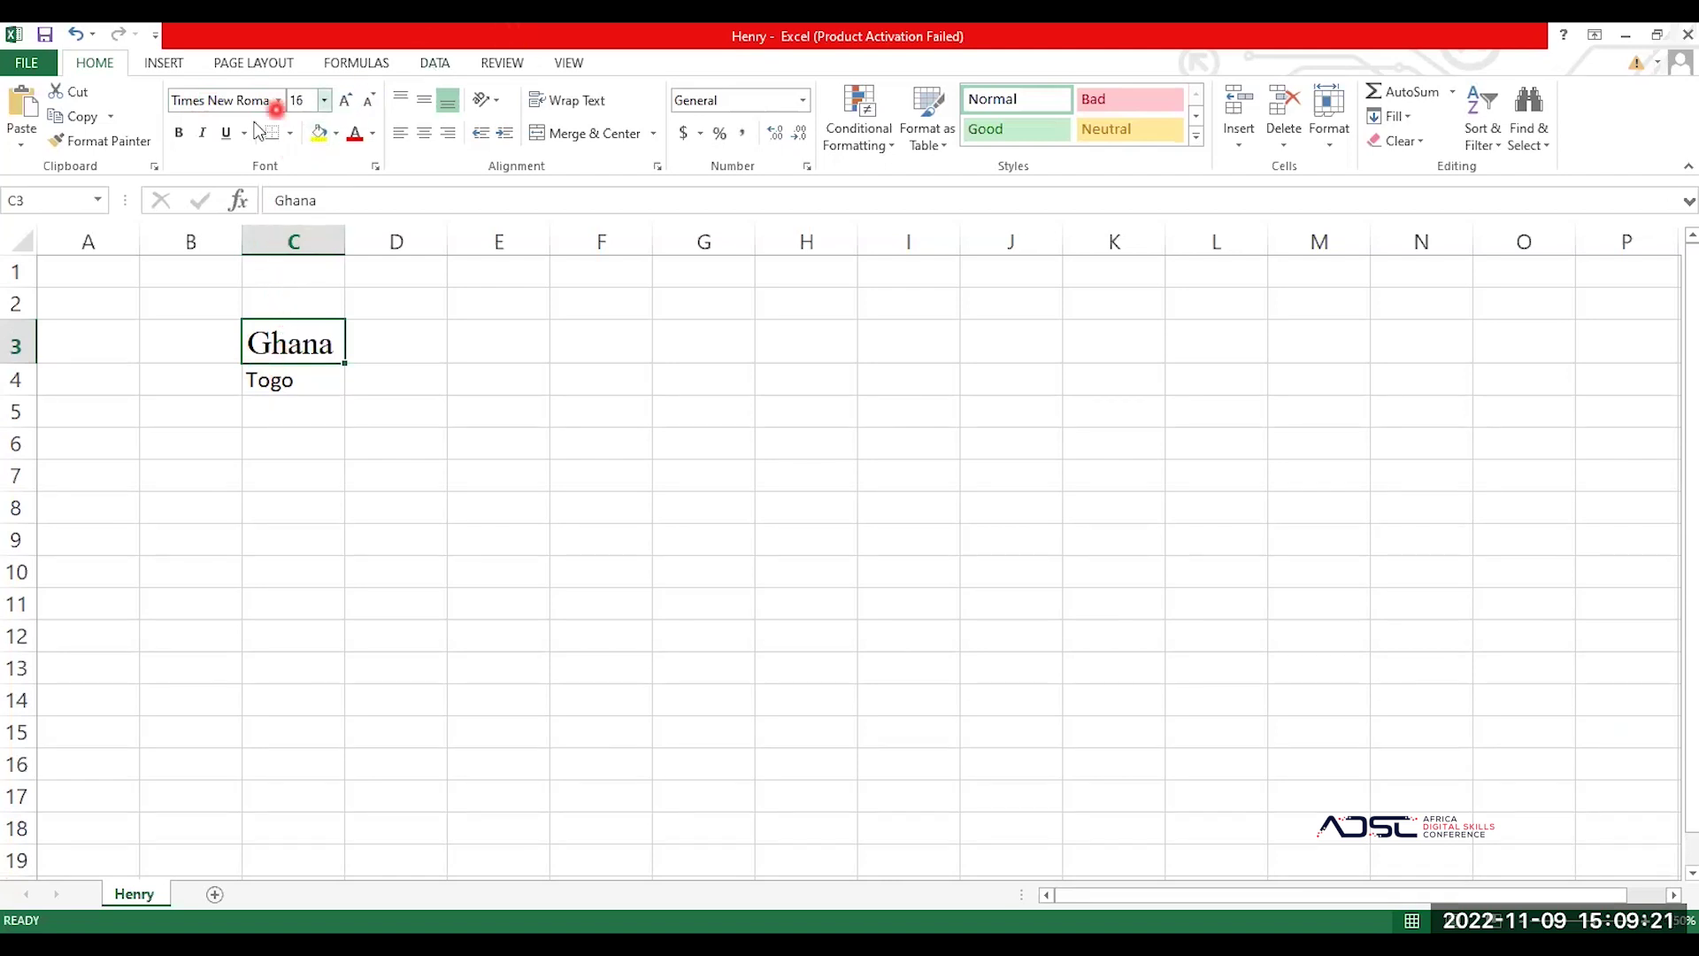
pyautogui.click(187, 133)
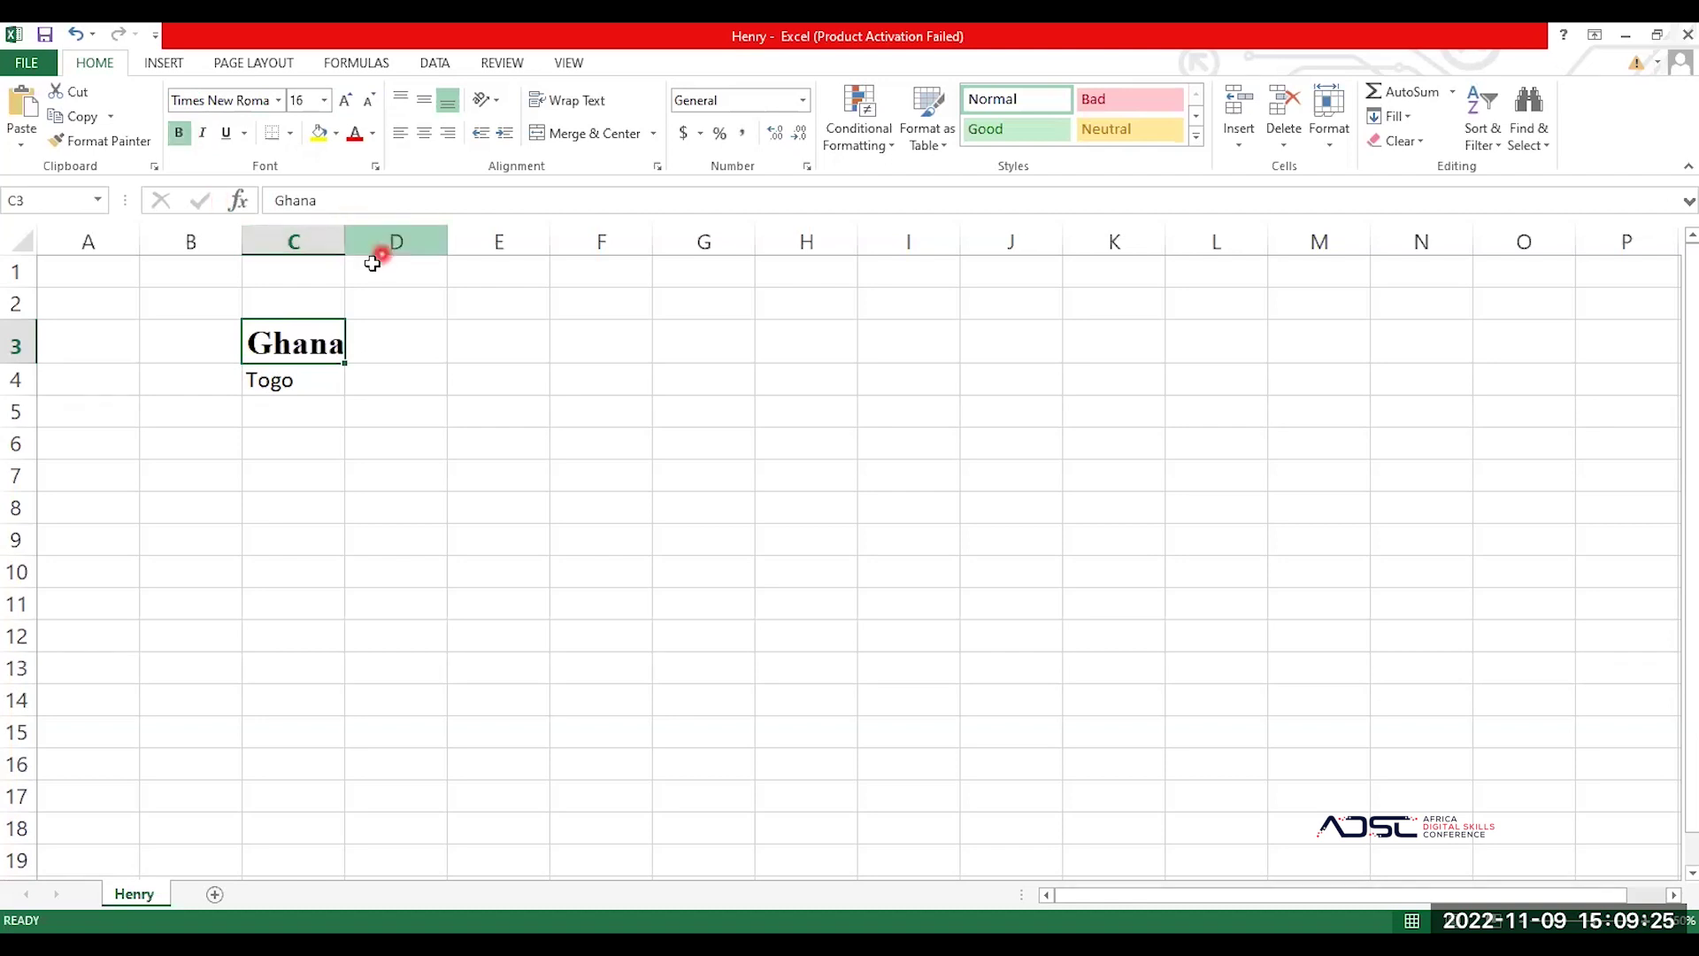
pyautogui.click(287, 341)
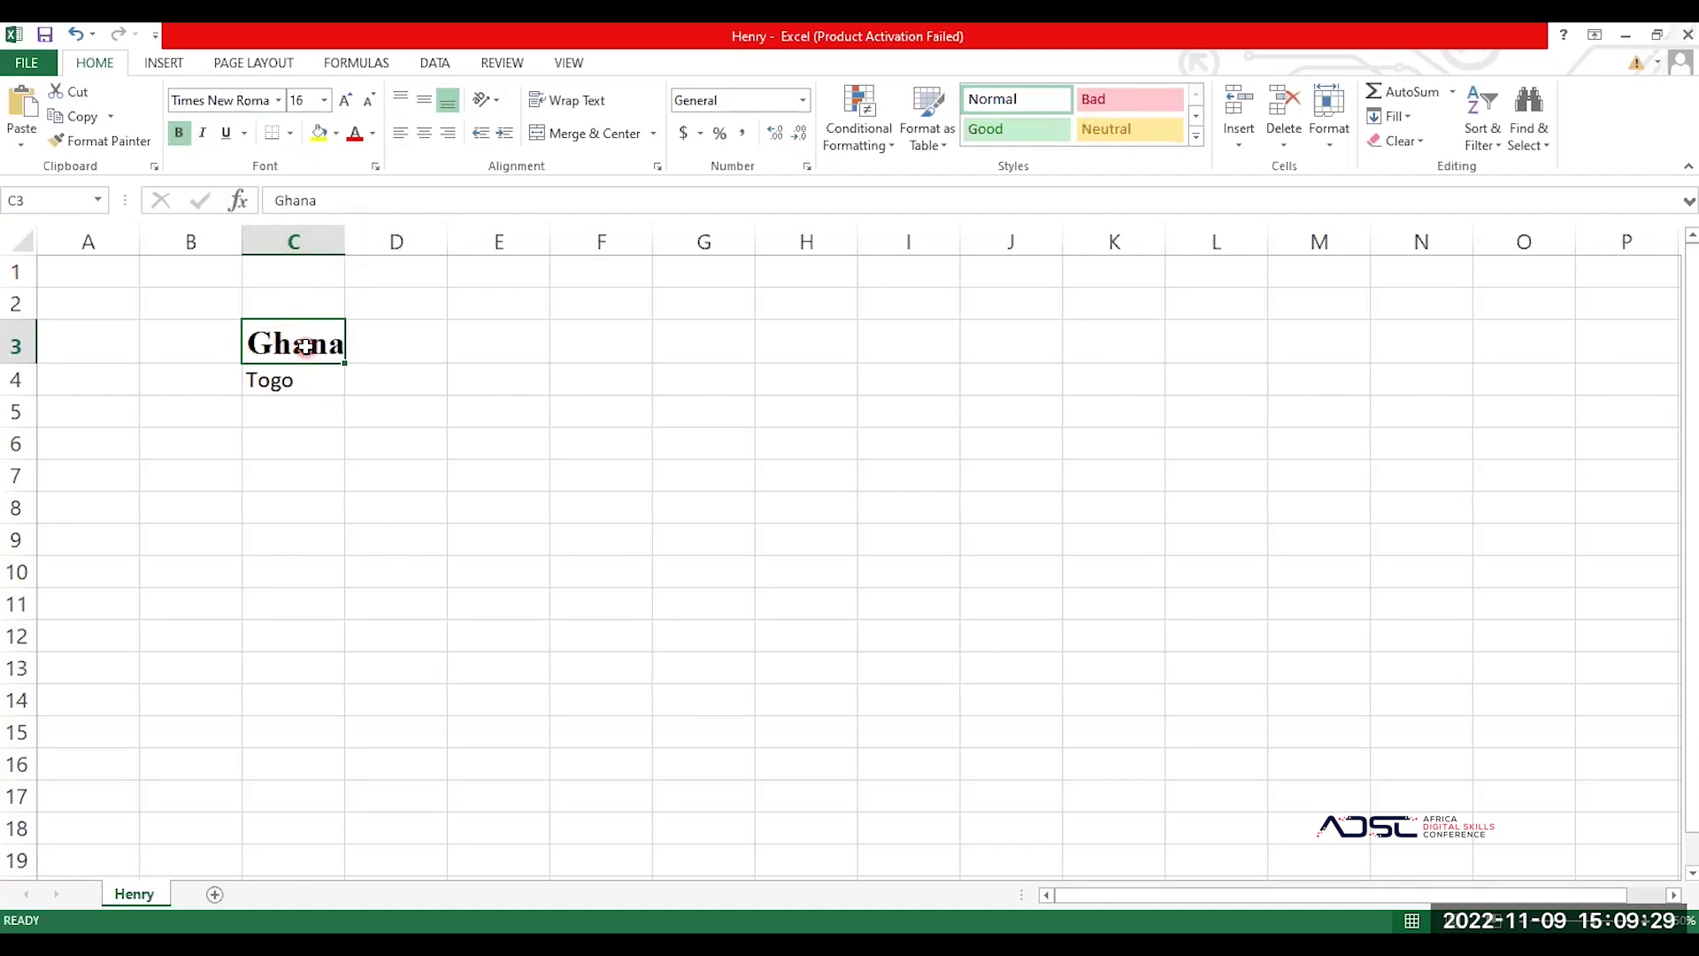
pyautogui.click(97, 141)
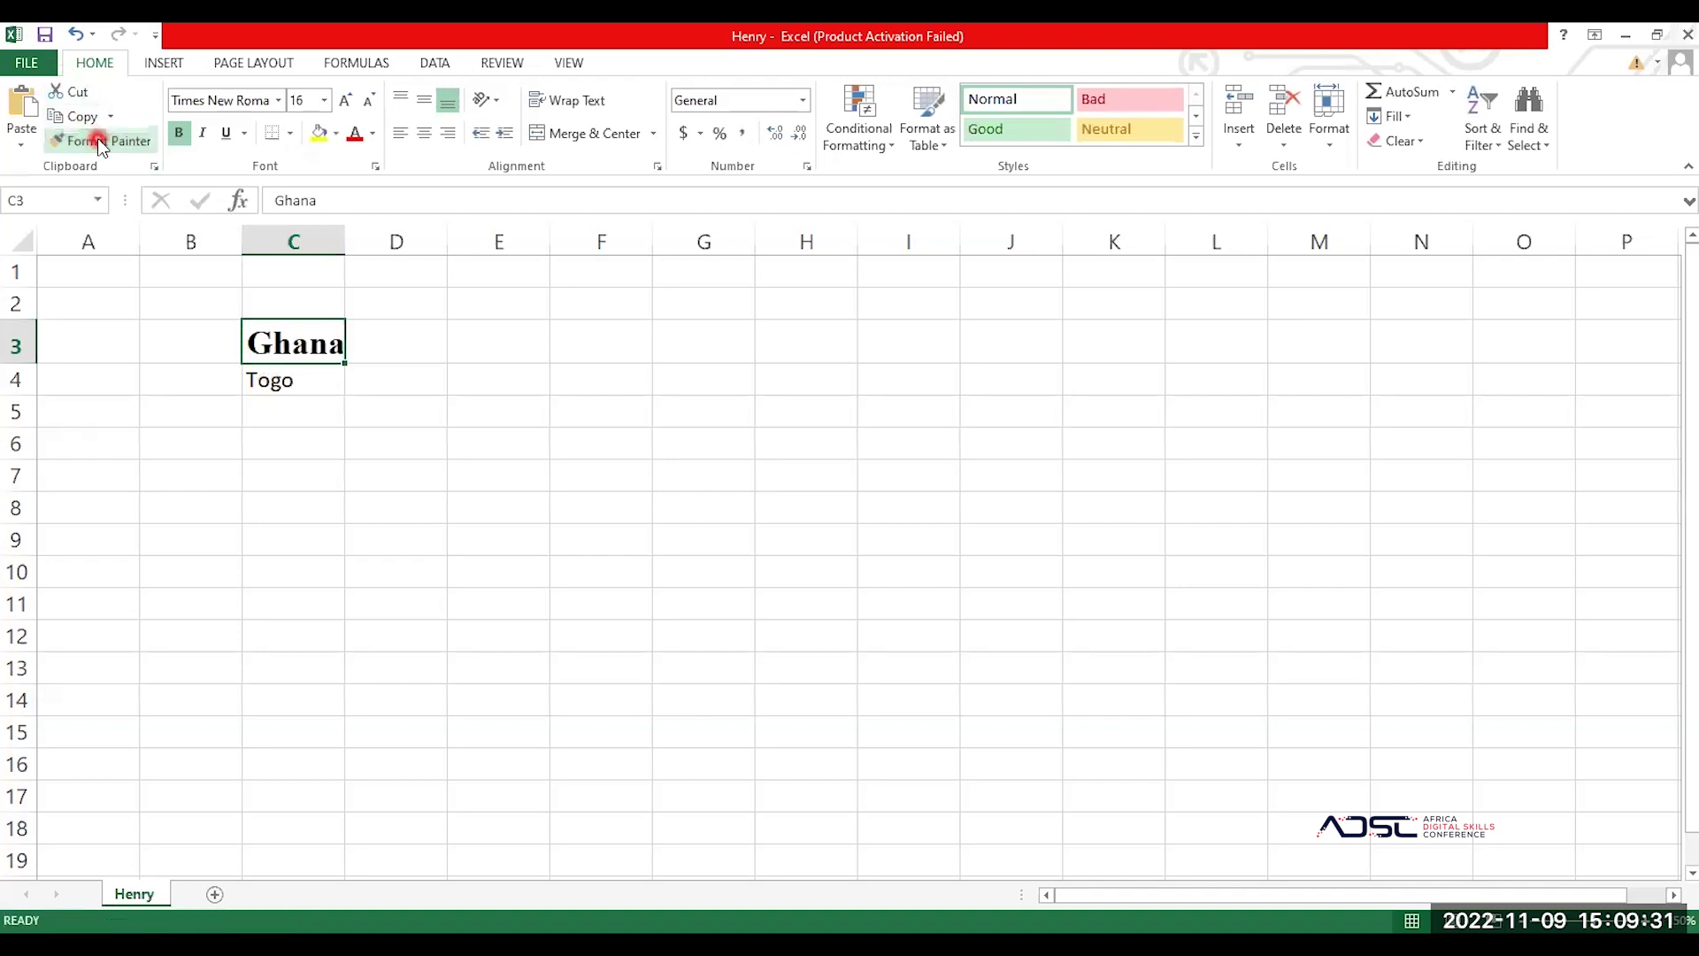
# Step: Use Format Painter to copy Ghana's bold Times New Roman 16 onto Togo in C4, redoing it after an undo
pyautogui.click(99, 143)
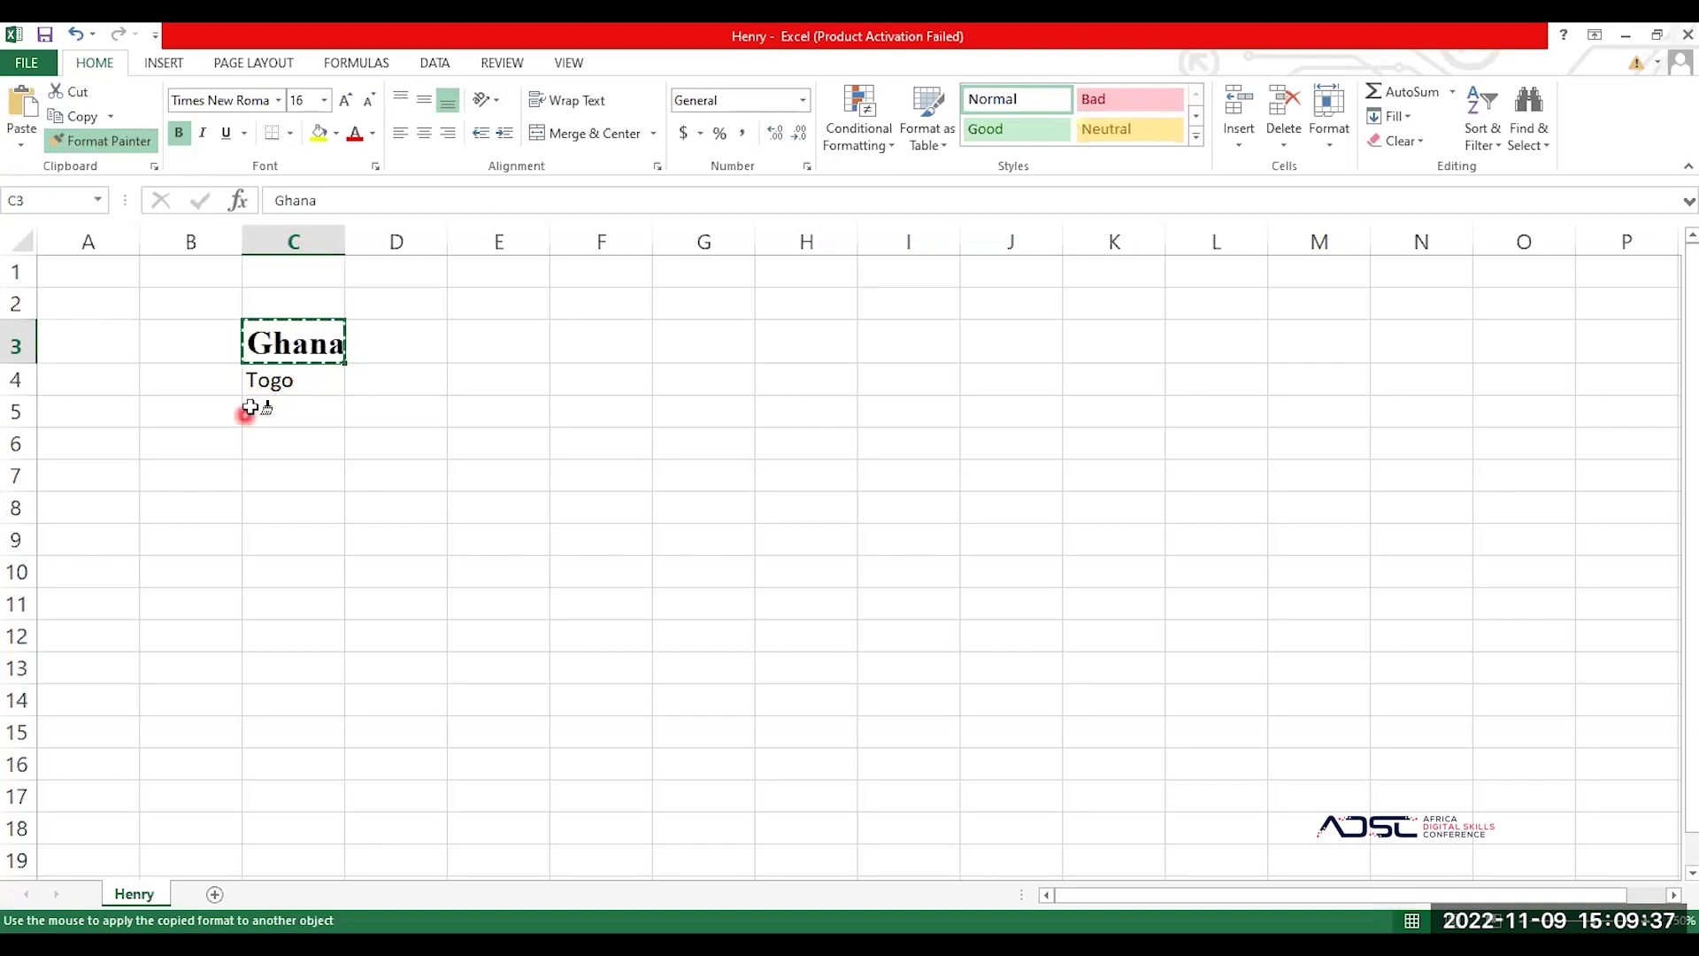
pyautogui.click(280, 382)
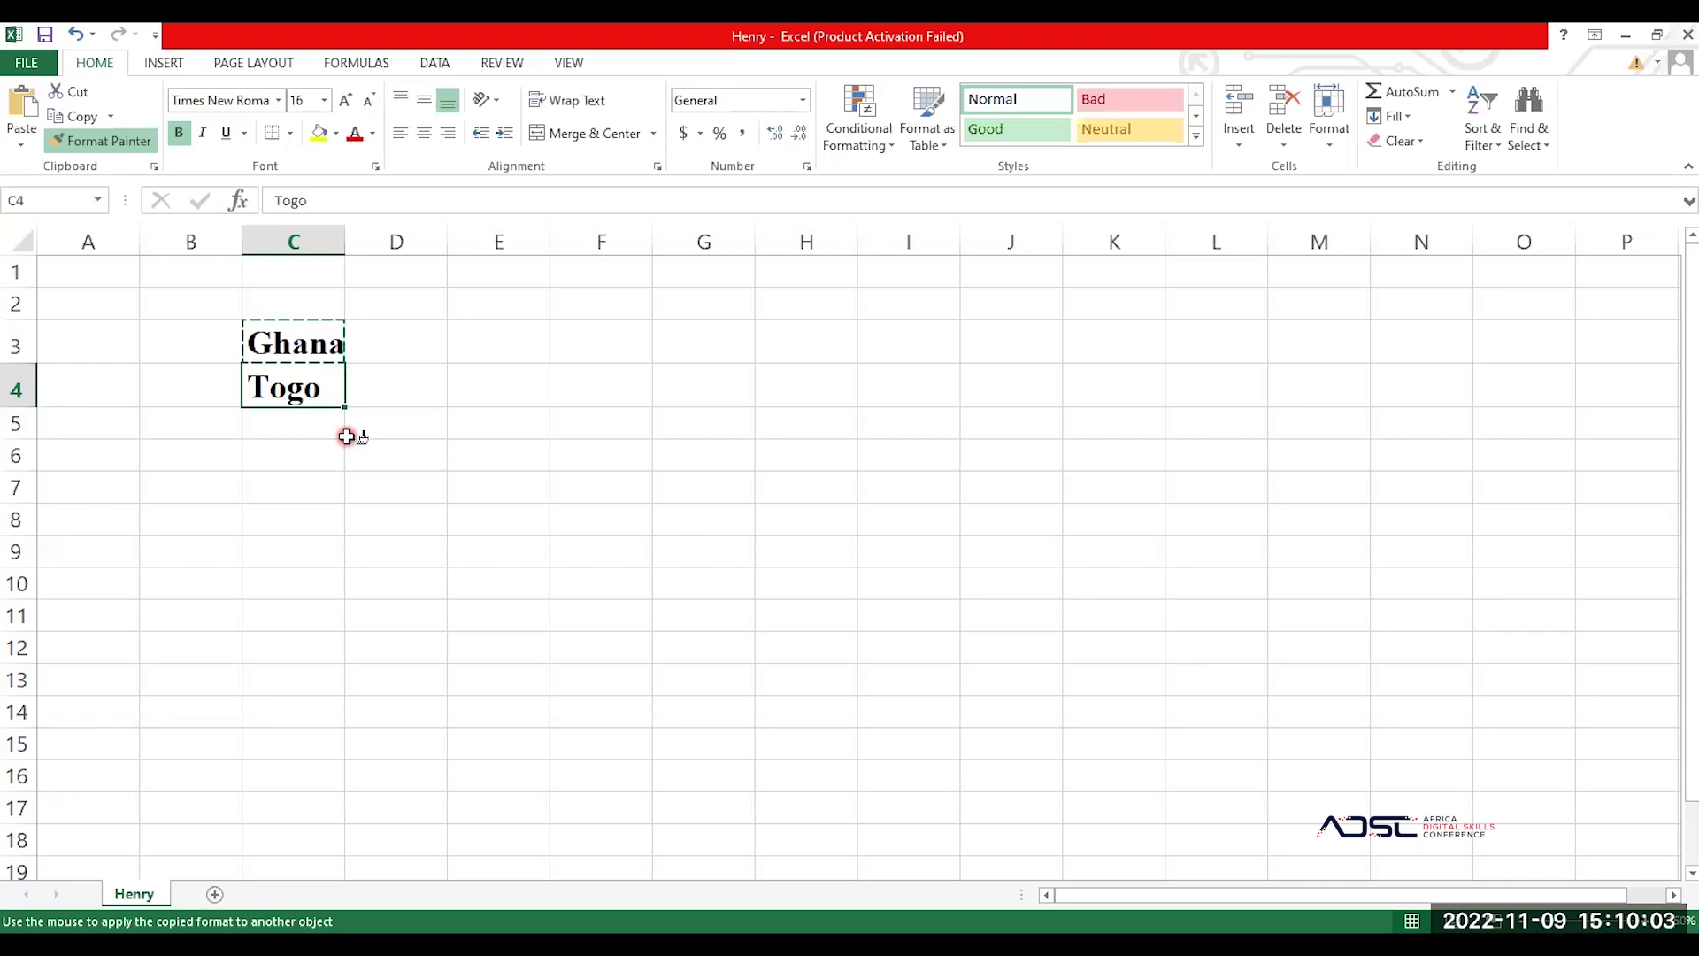
pyautogui.hotkey('ctrl', 'z')
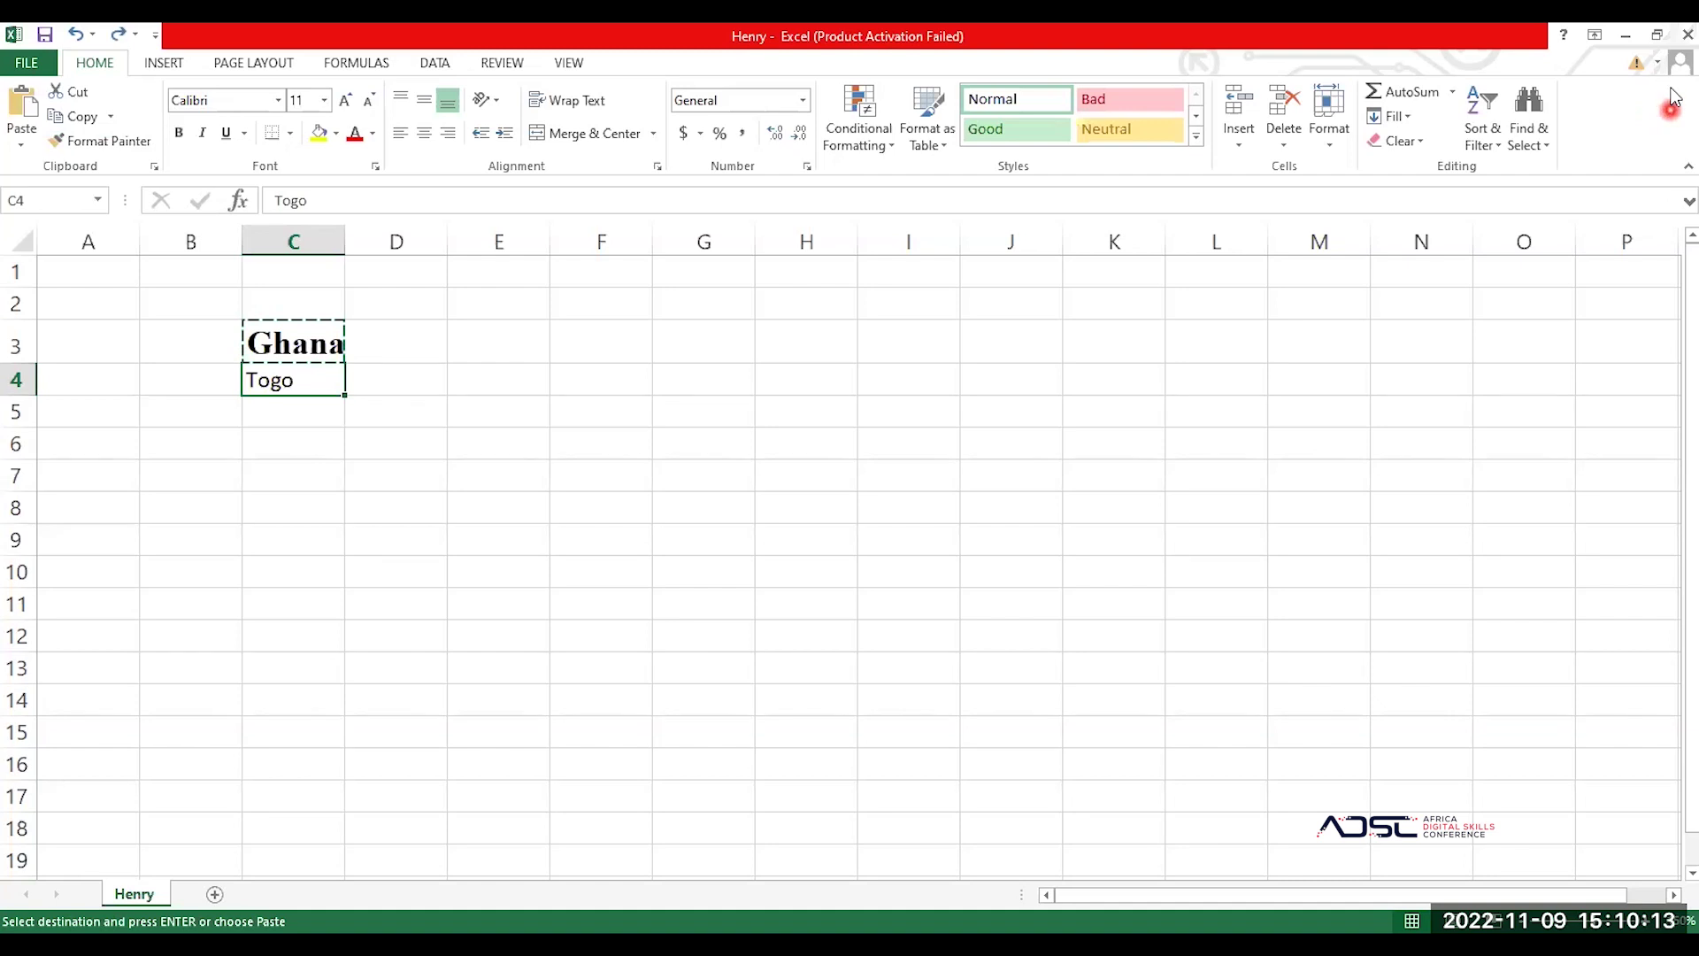
pyautogui.click(318, 349)
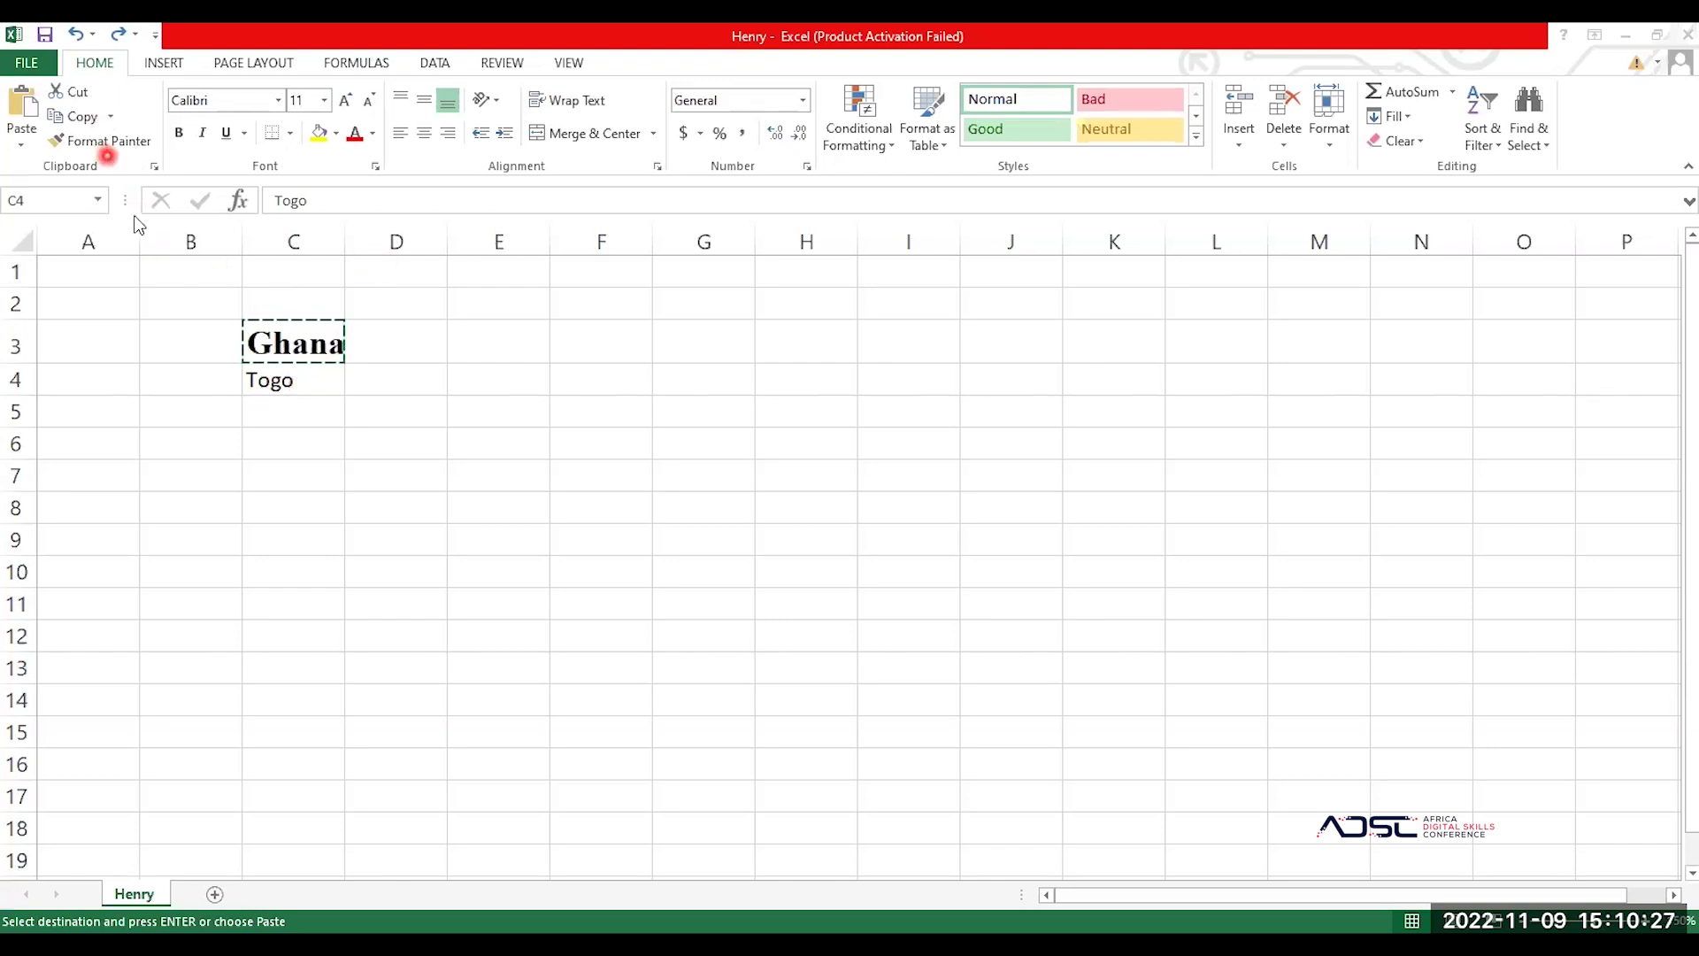
pyautogui.click(282, 327)
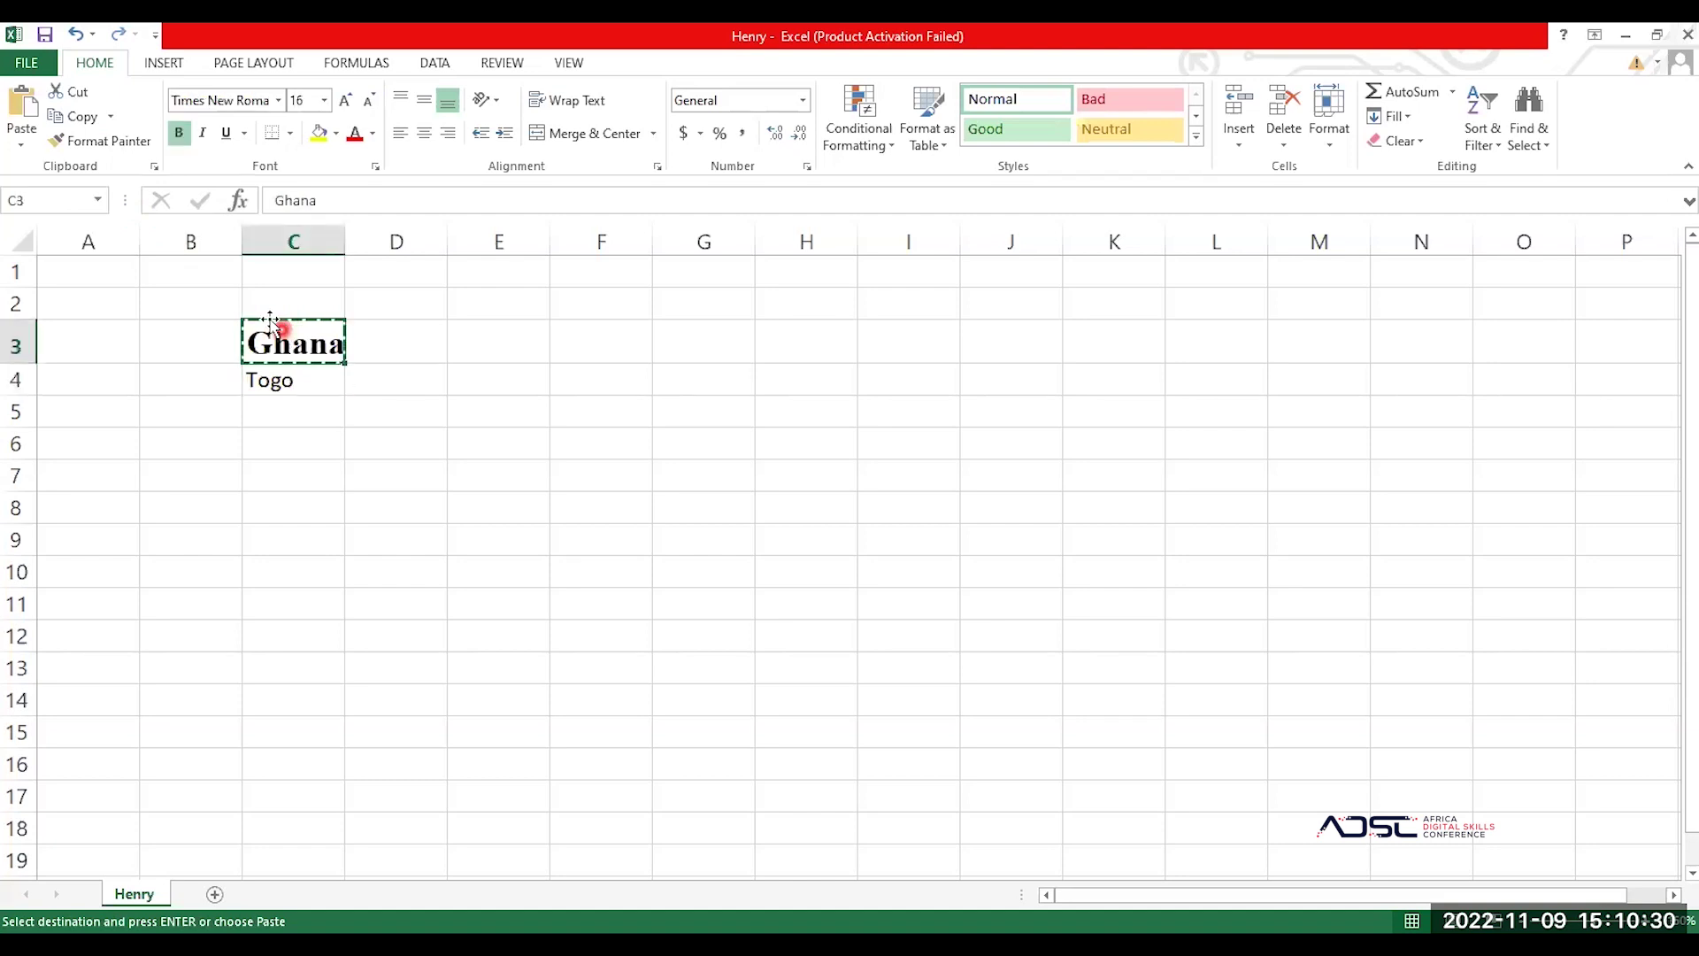
pyautogui.click(106, 147)
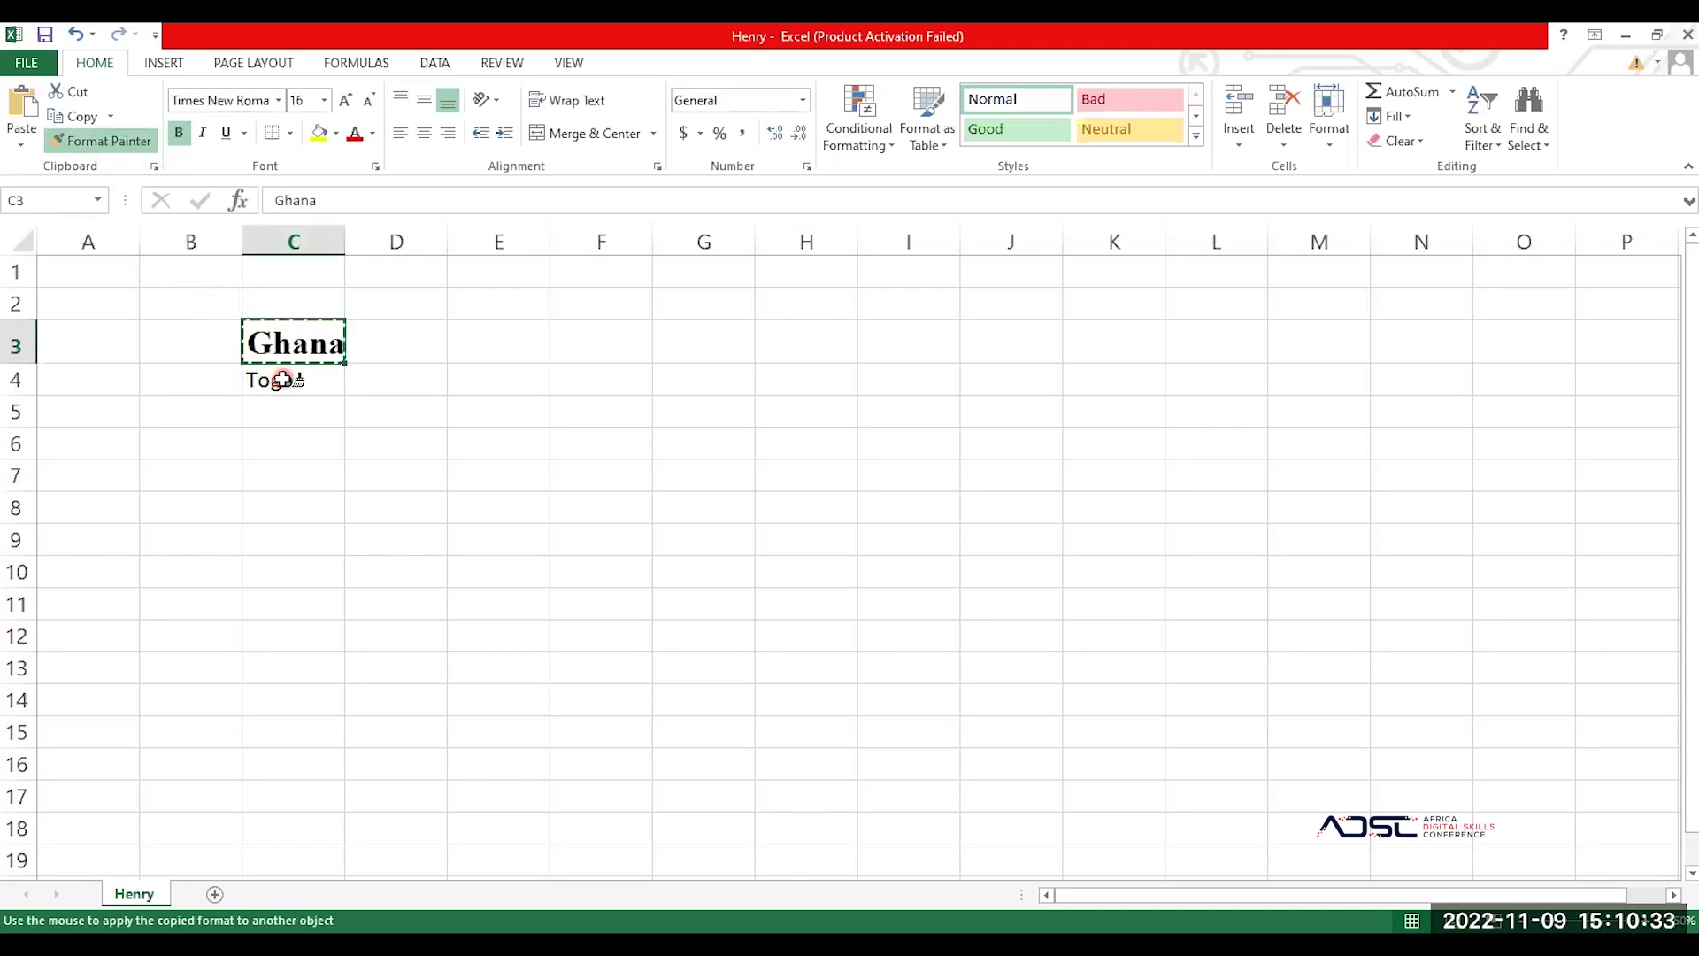
pyautogui.click(274, 376)
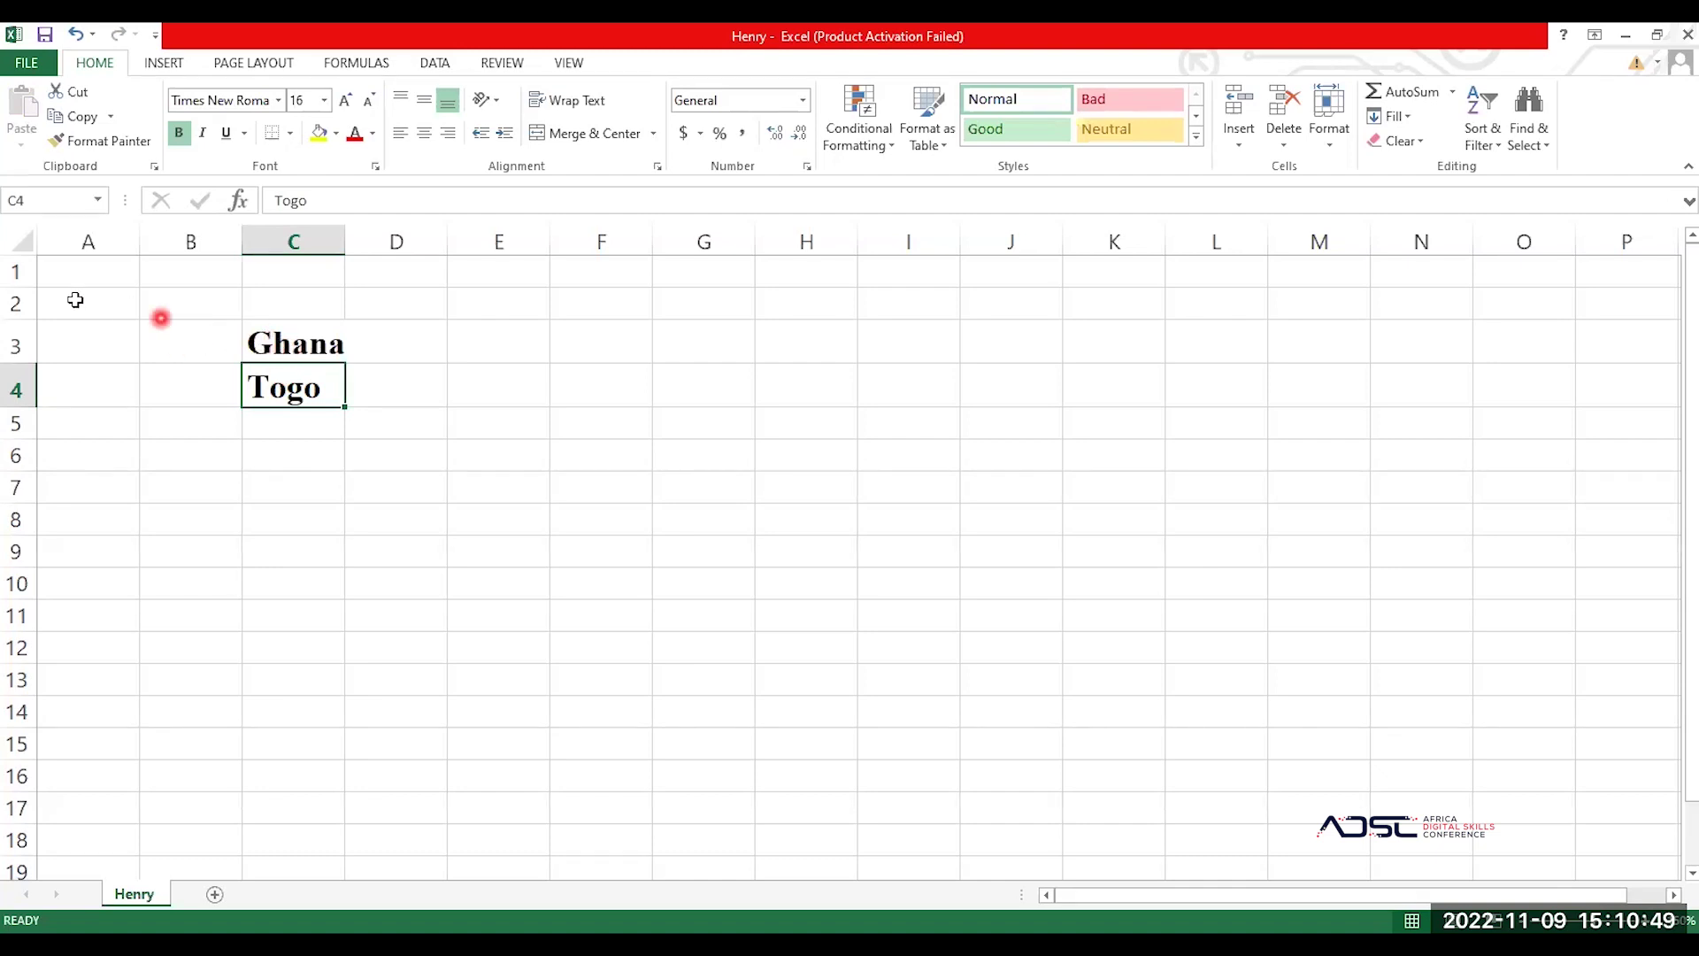
pyautogui.click(101, 270)
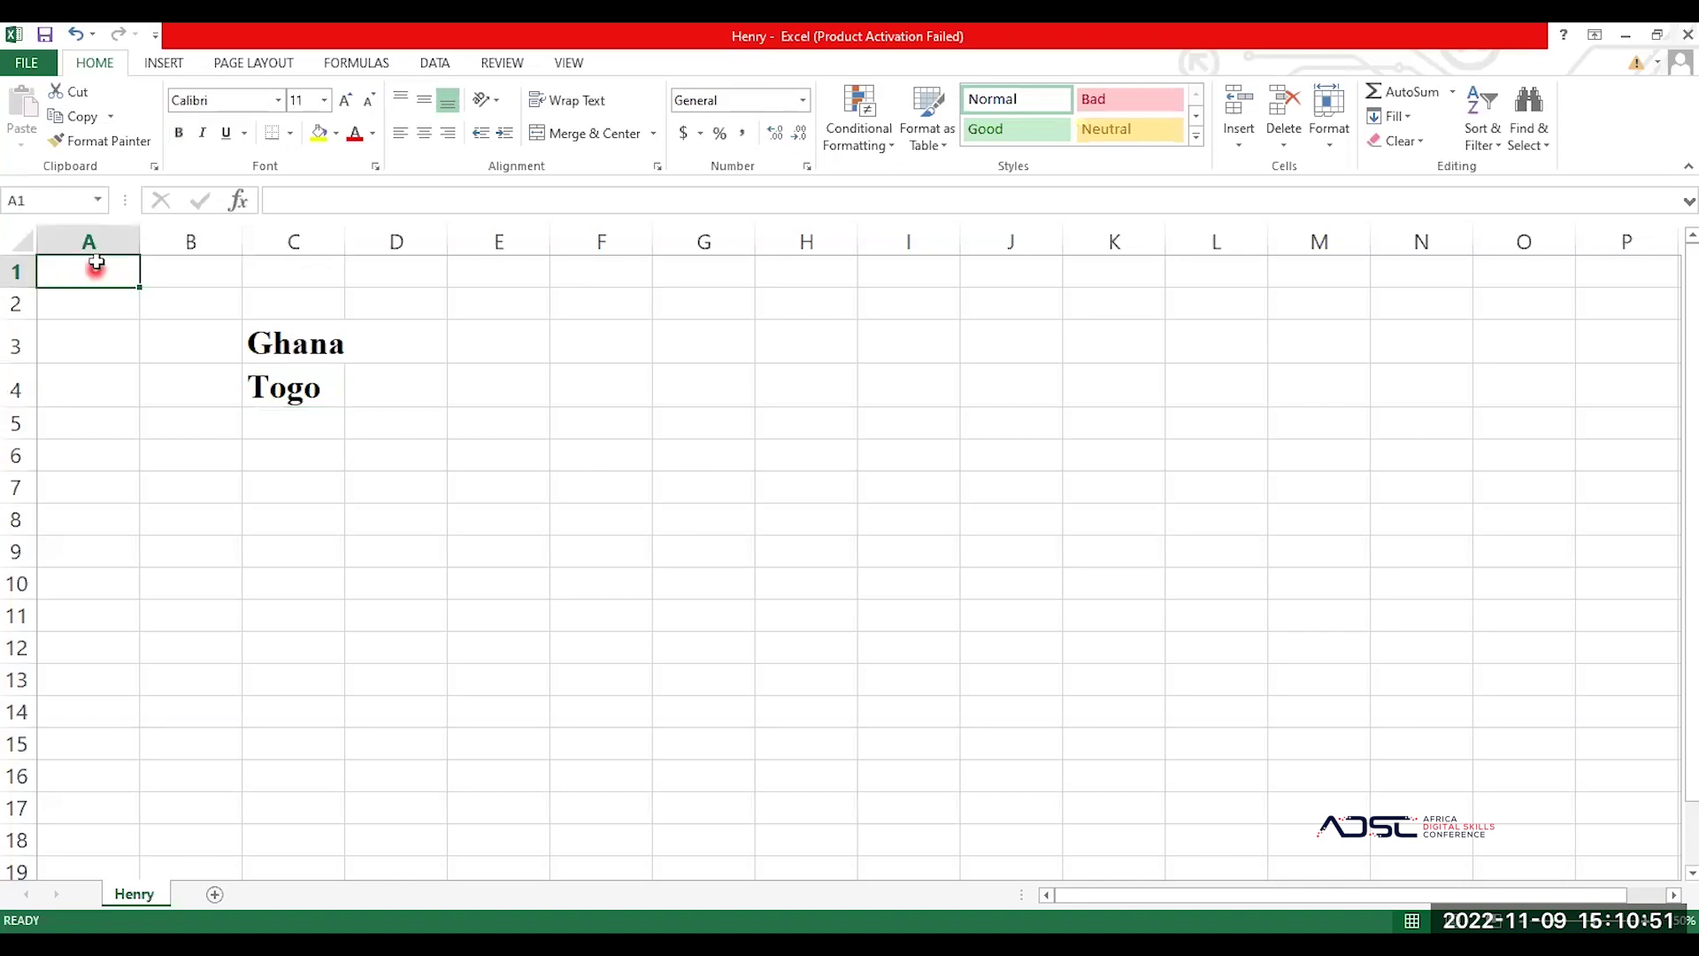
pyautogui.click(111, 240)
pyautogui.click(186, 240)
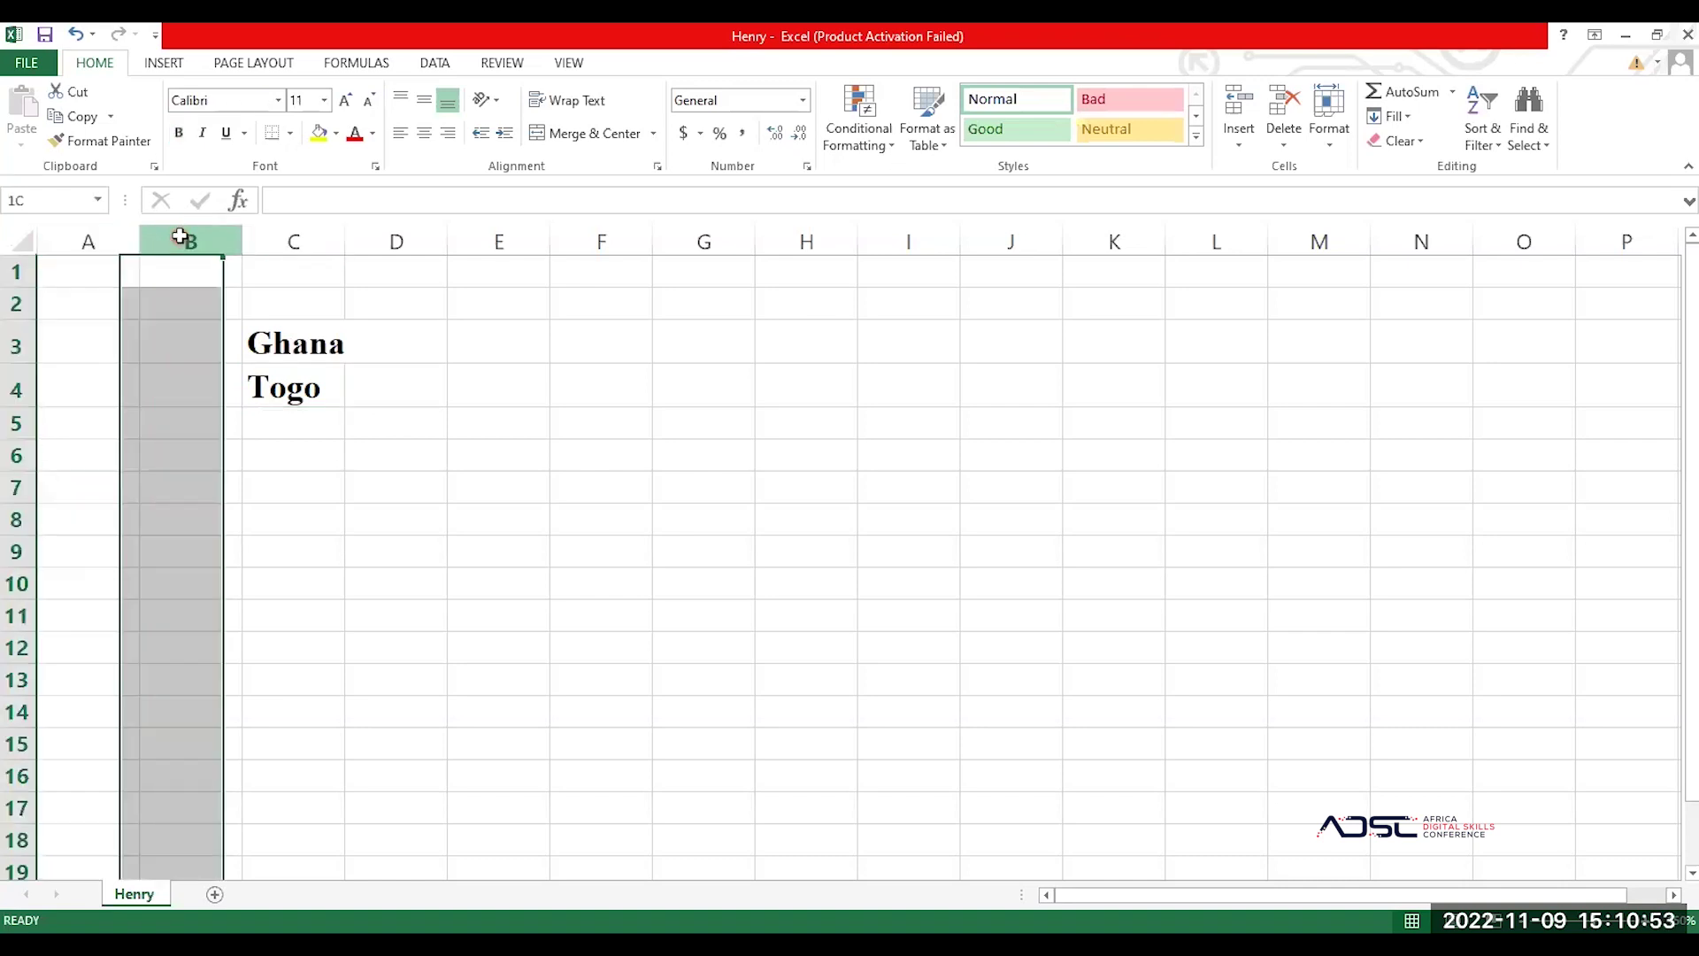
pyautogui.click(293, 239)
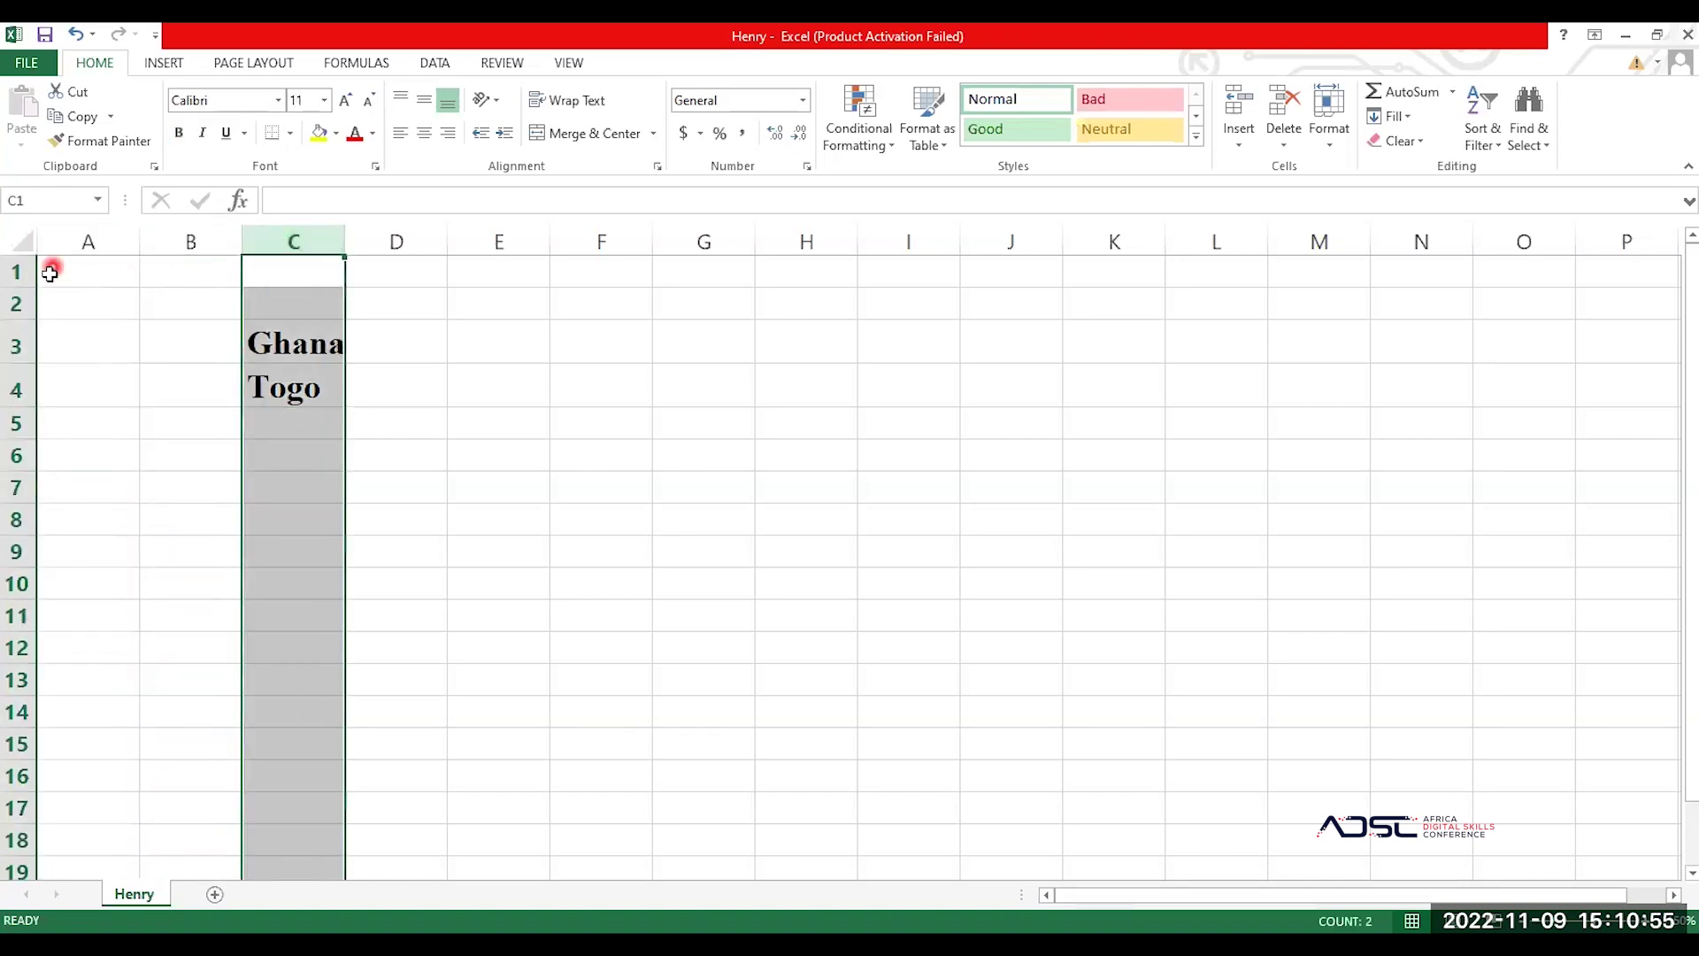
pyautogui.click(5, 278)
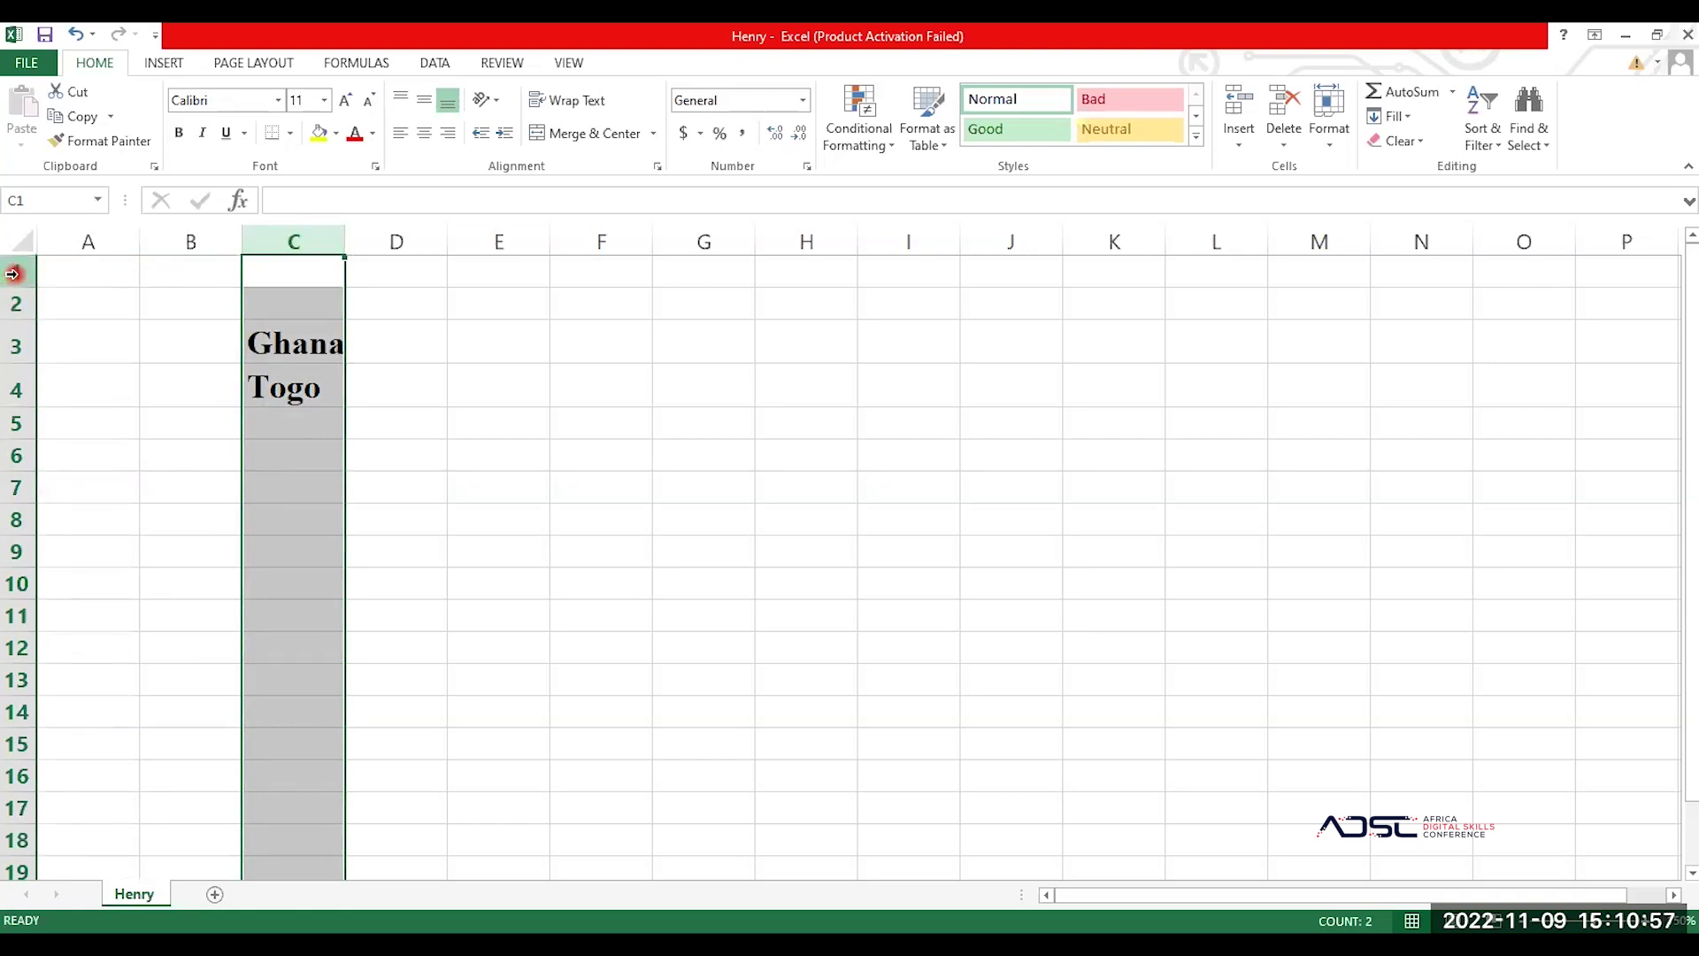
pyautogui.click(80, 230)
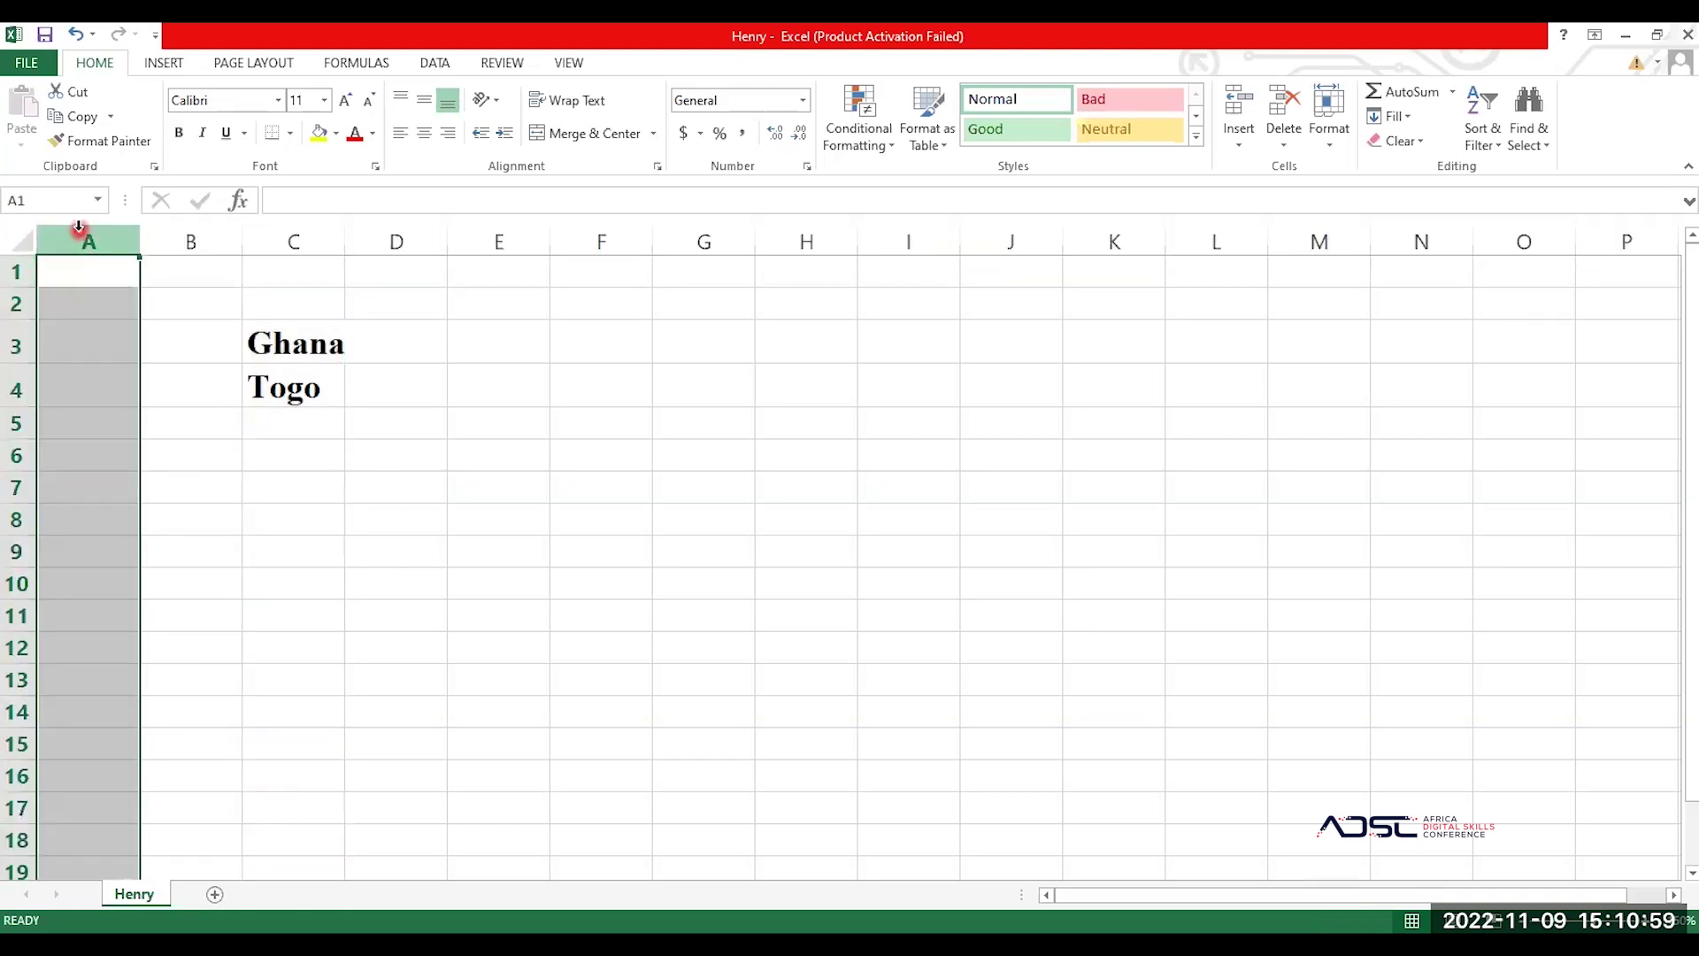
pyautogui.click(690, 72)
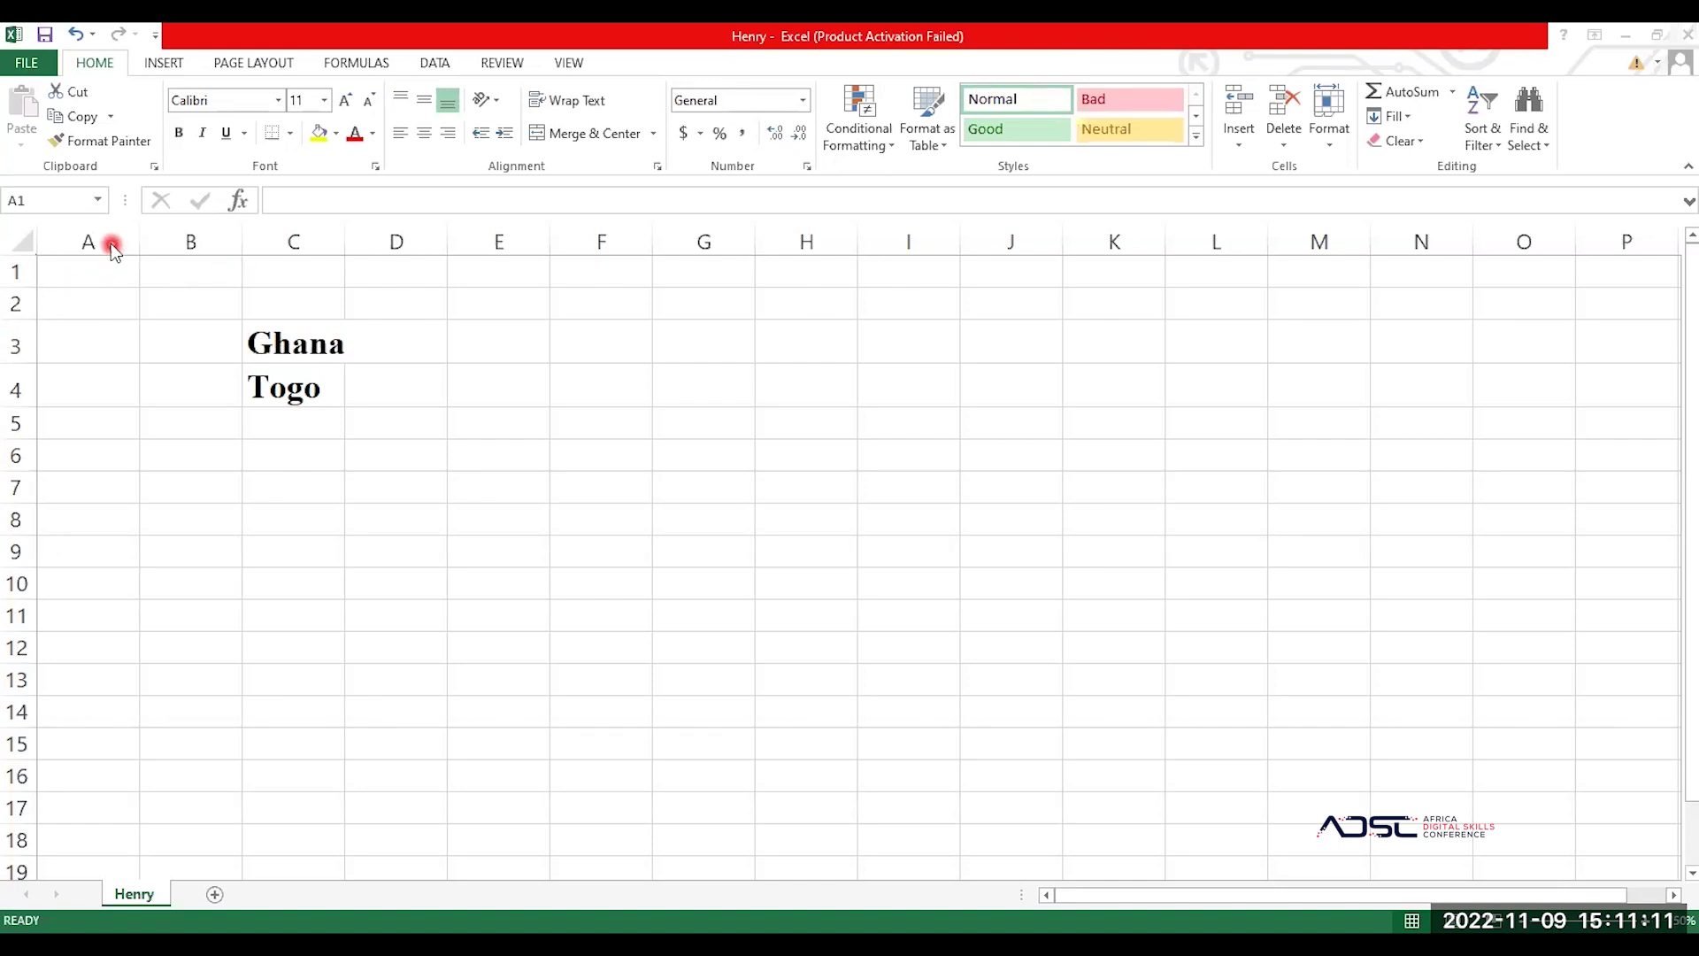
pyautogui.moveTo(114, 243); pyautogui.dragTo(162, 233)
pyautogui.click(164, 234)
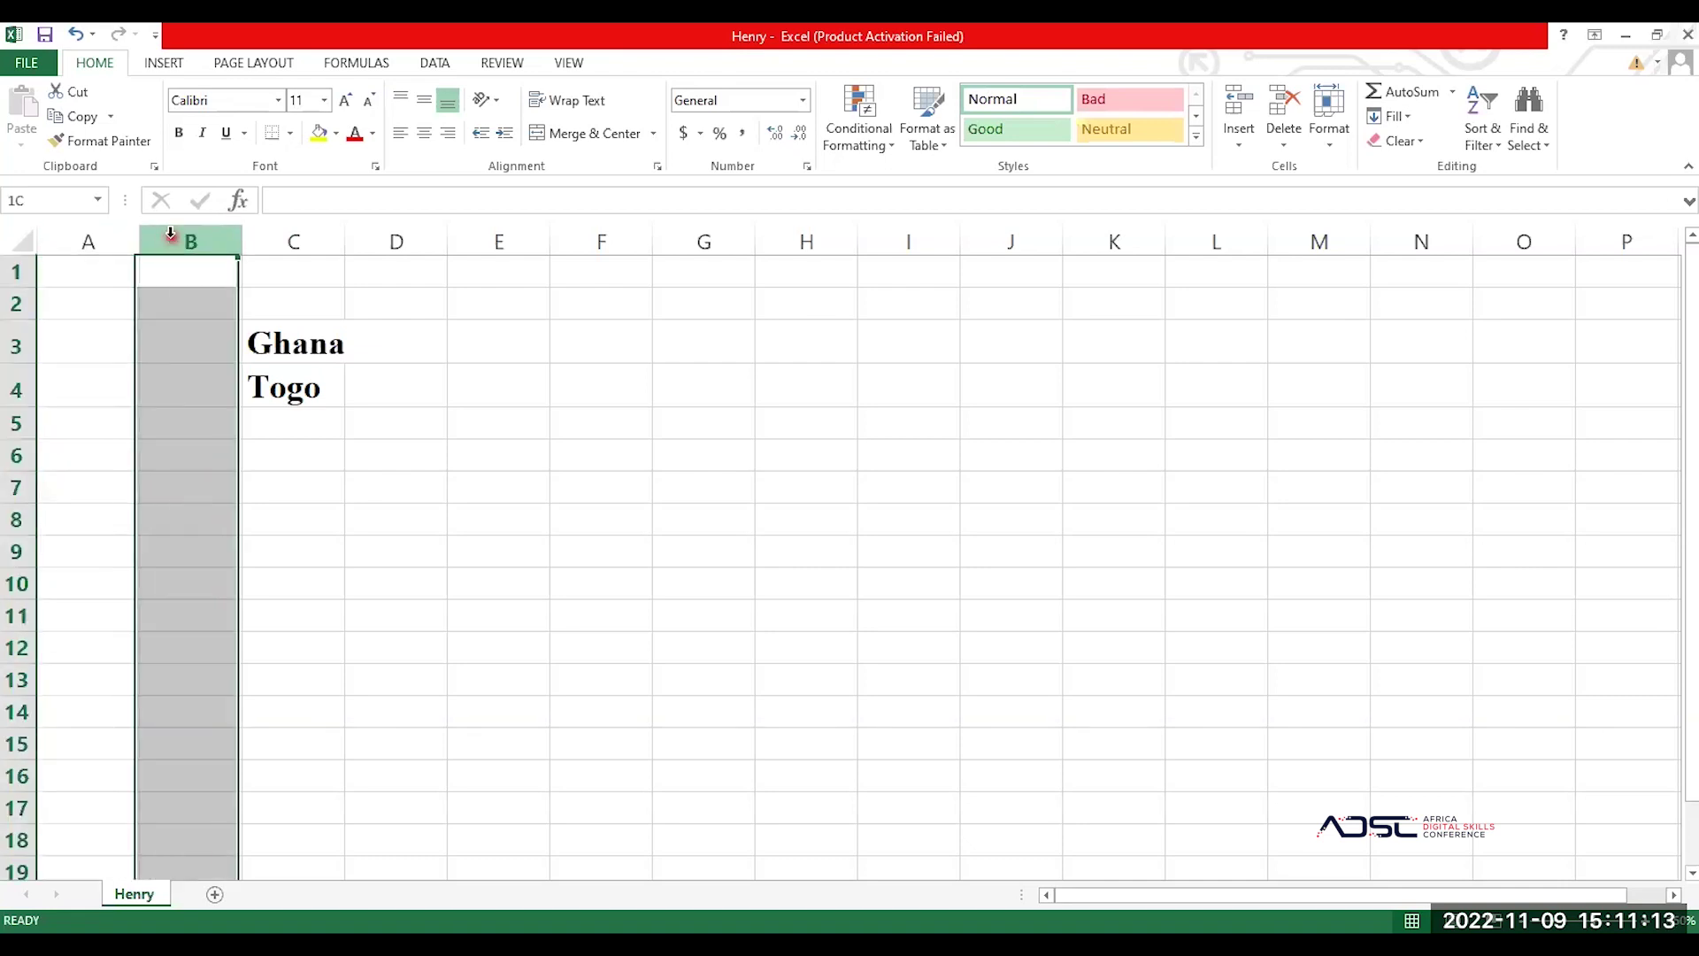
pyautogui.click(276, 237)
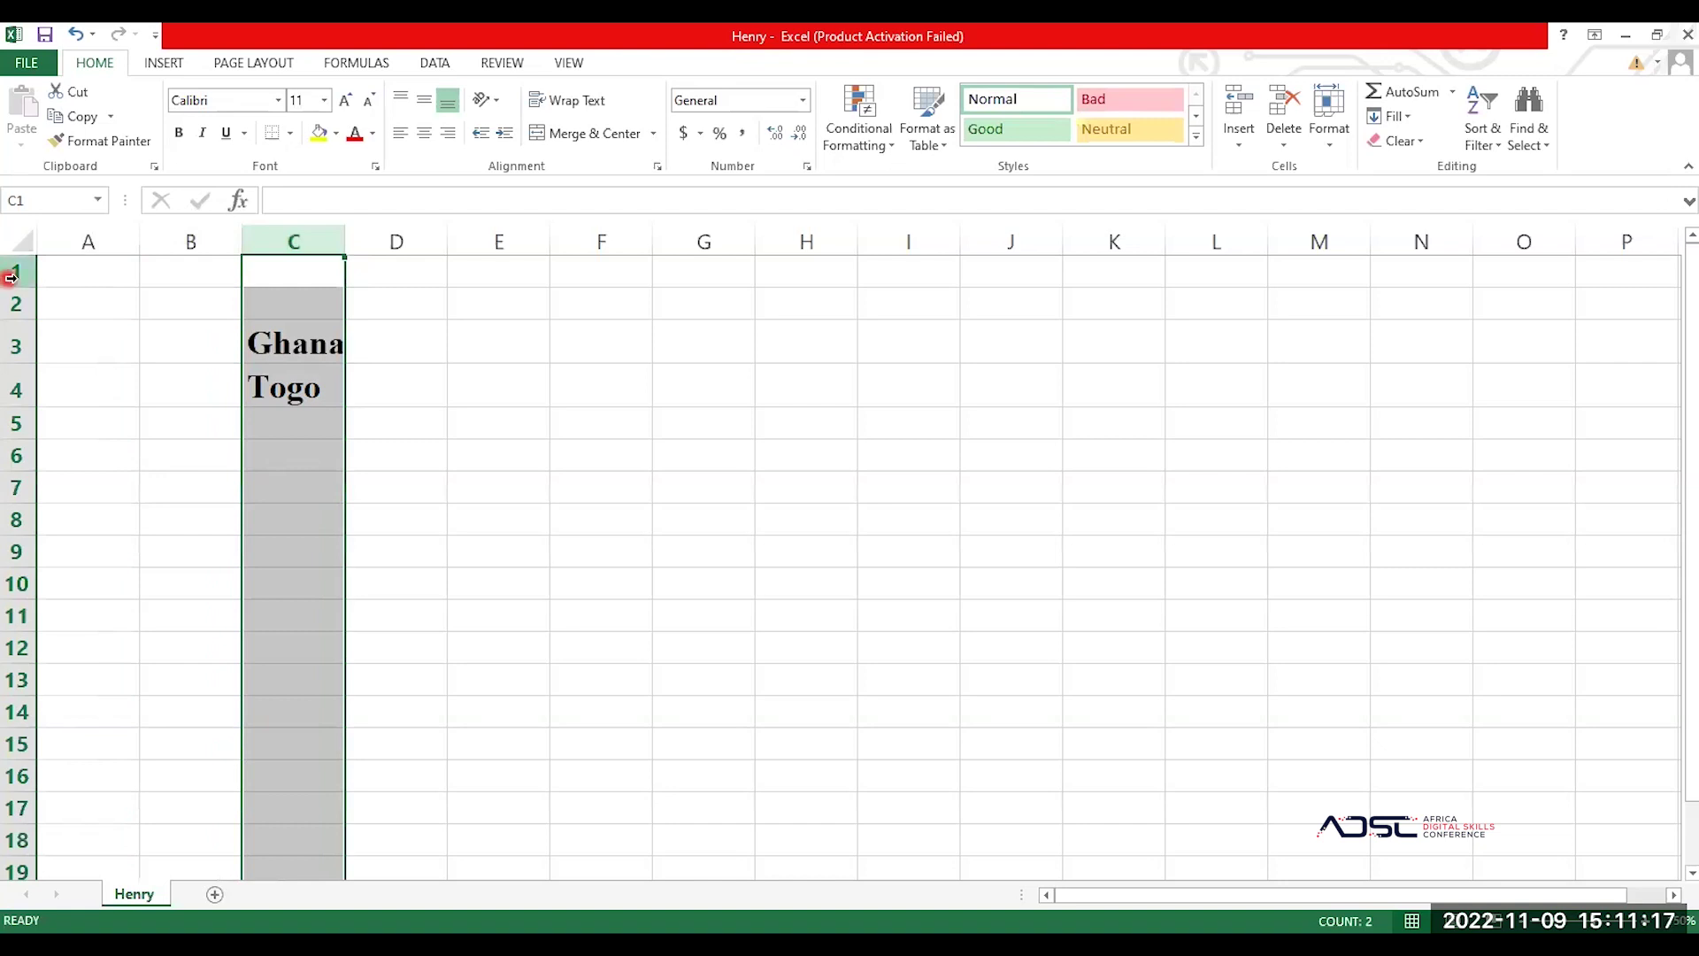
pyautogui.click(15, 272)
pyautogui.click(14, 303)
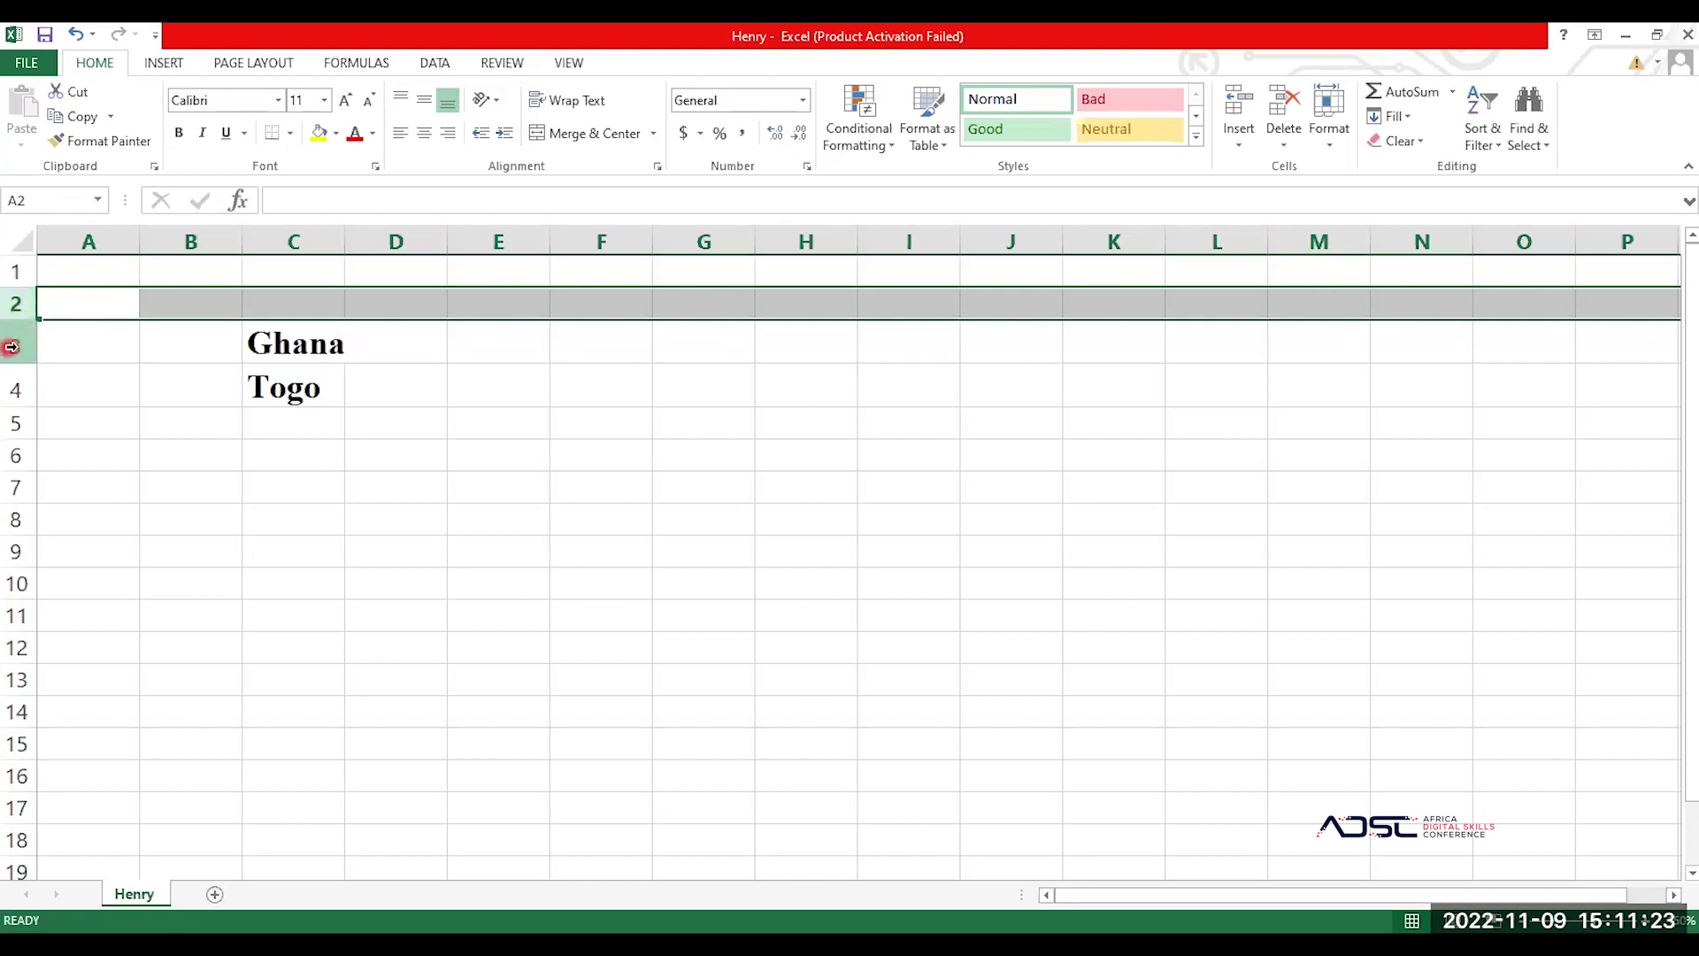
pyautogui.click(11, 347)
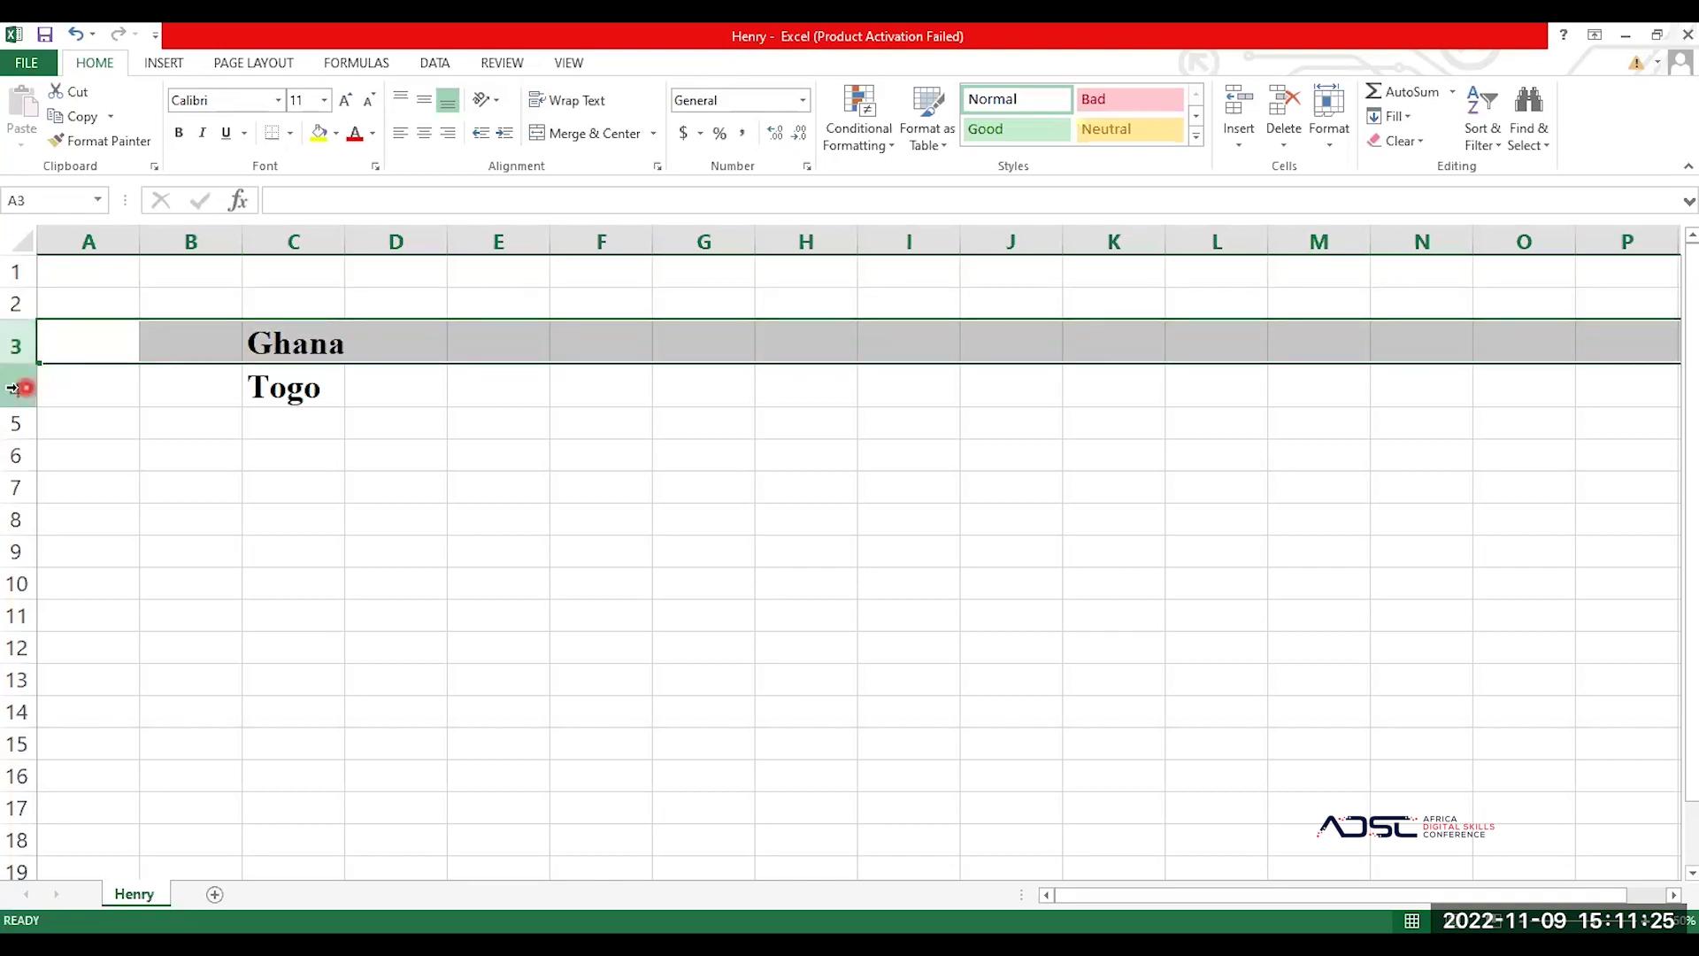
pyautogui.click(20, 388)
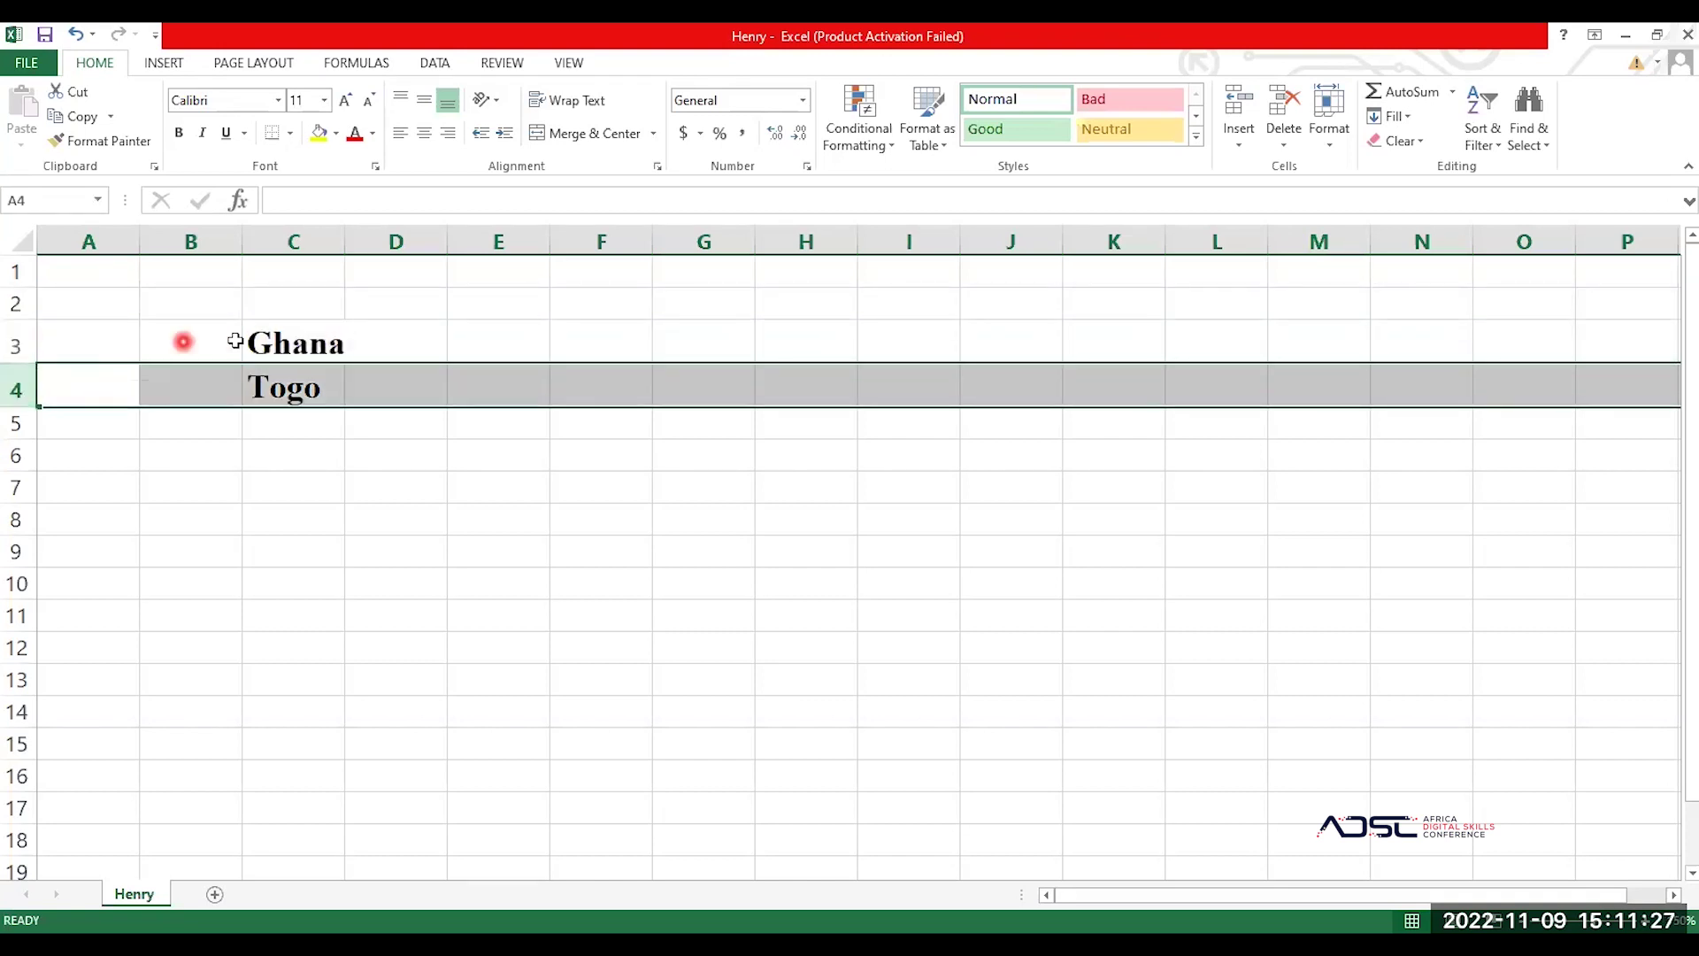
pyautogui.click(288, 342)
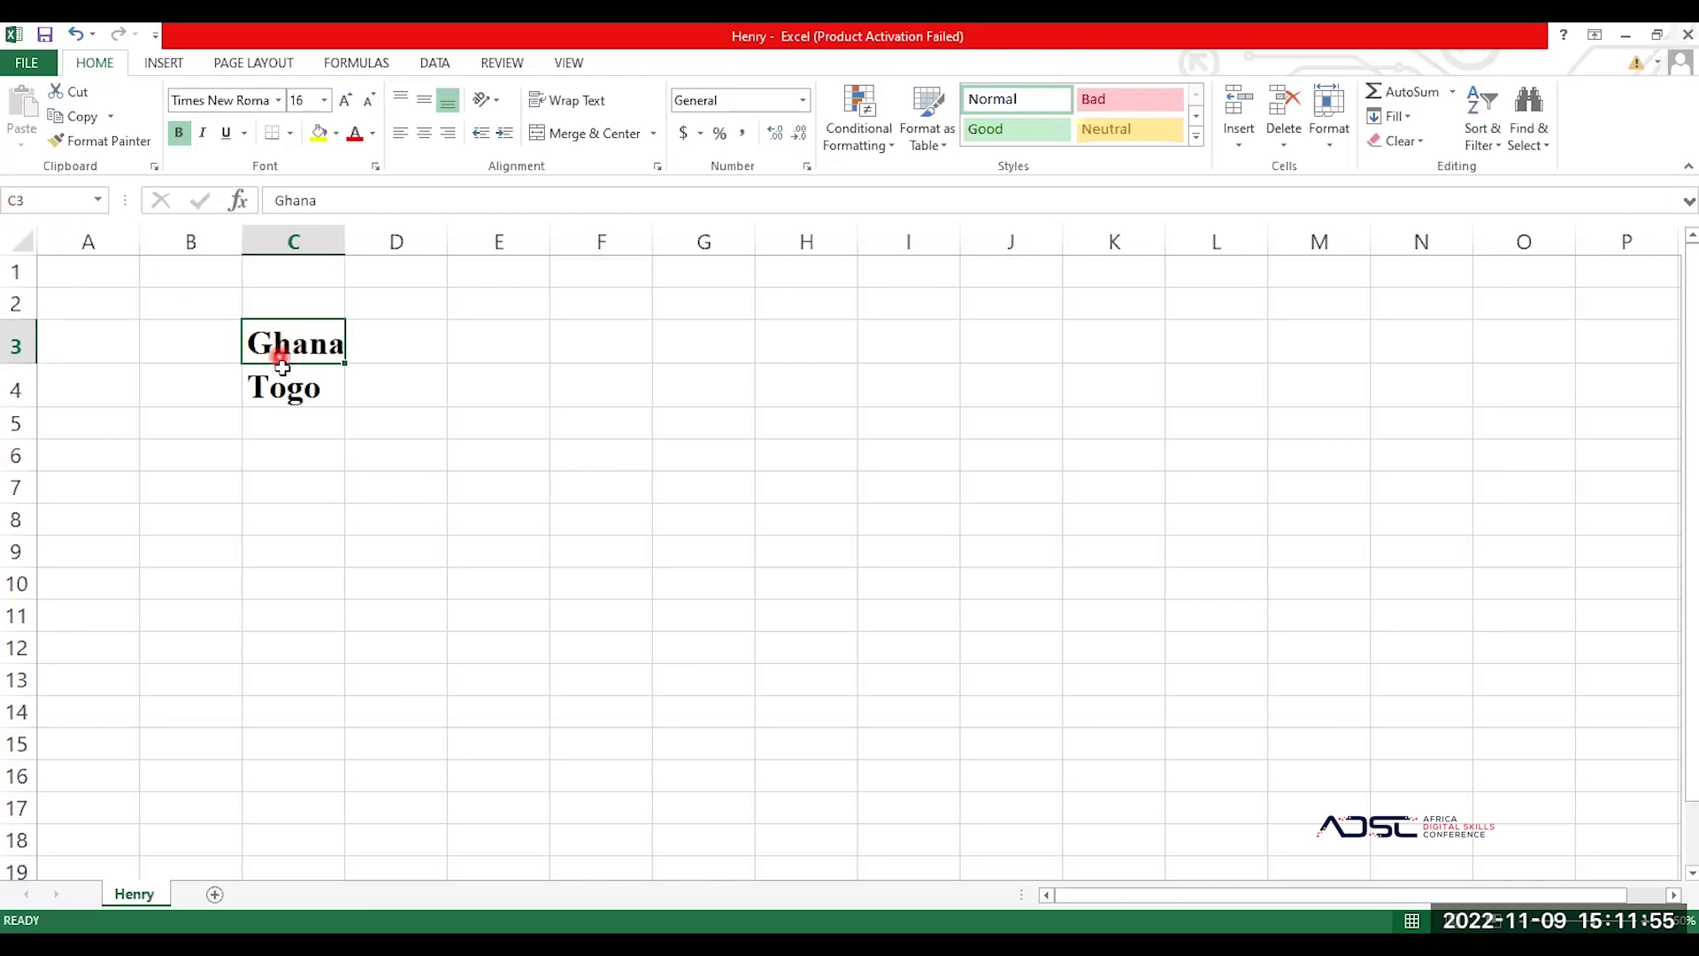
pyautogui.click(300, 388)
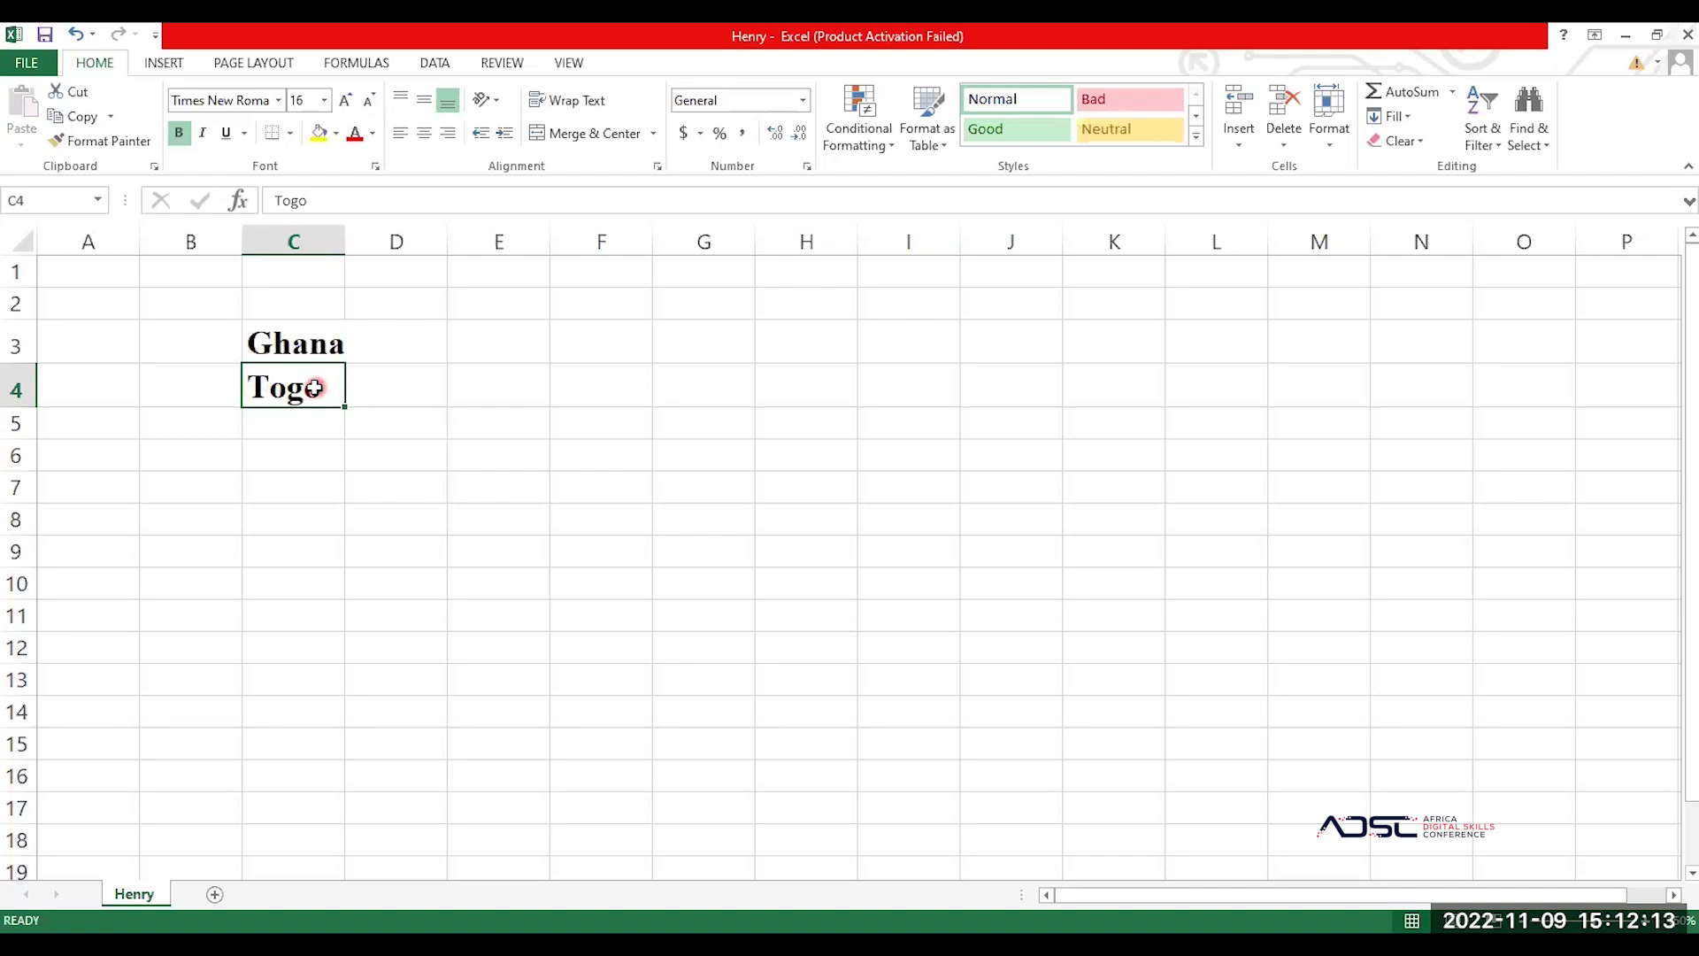
pyautogui.click(400, 349)
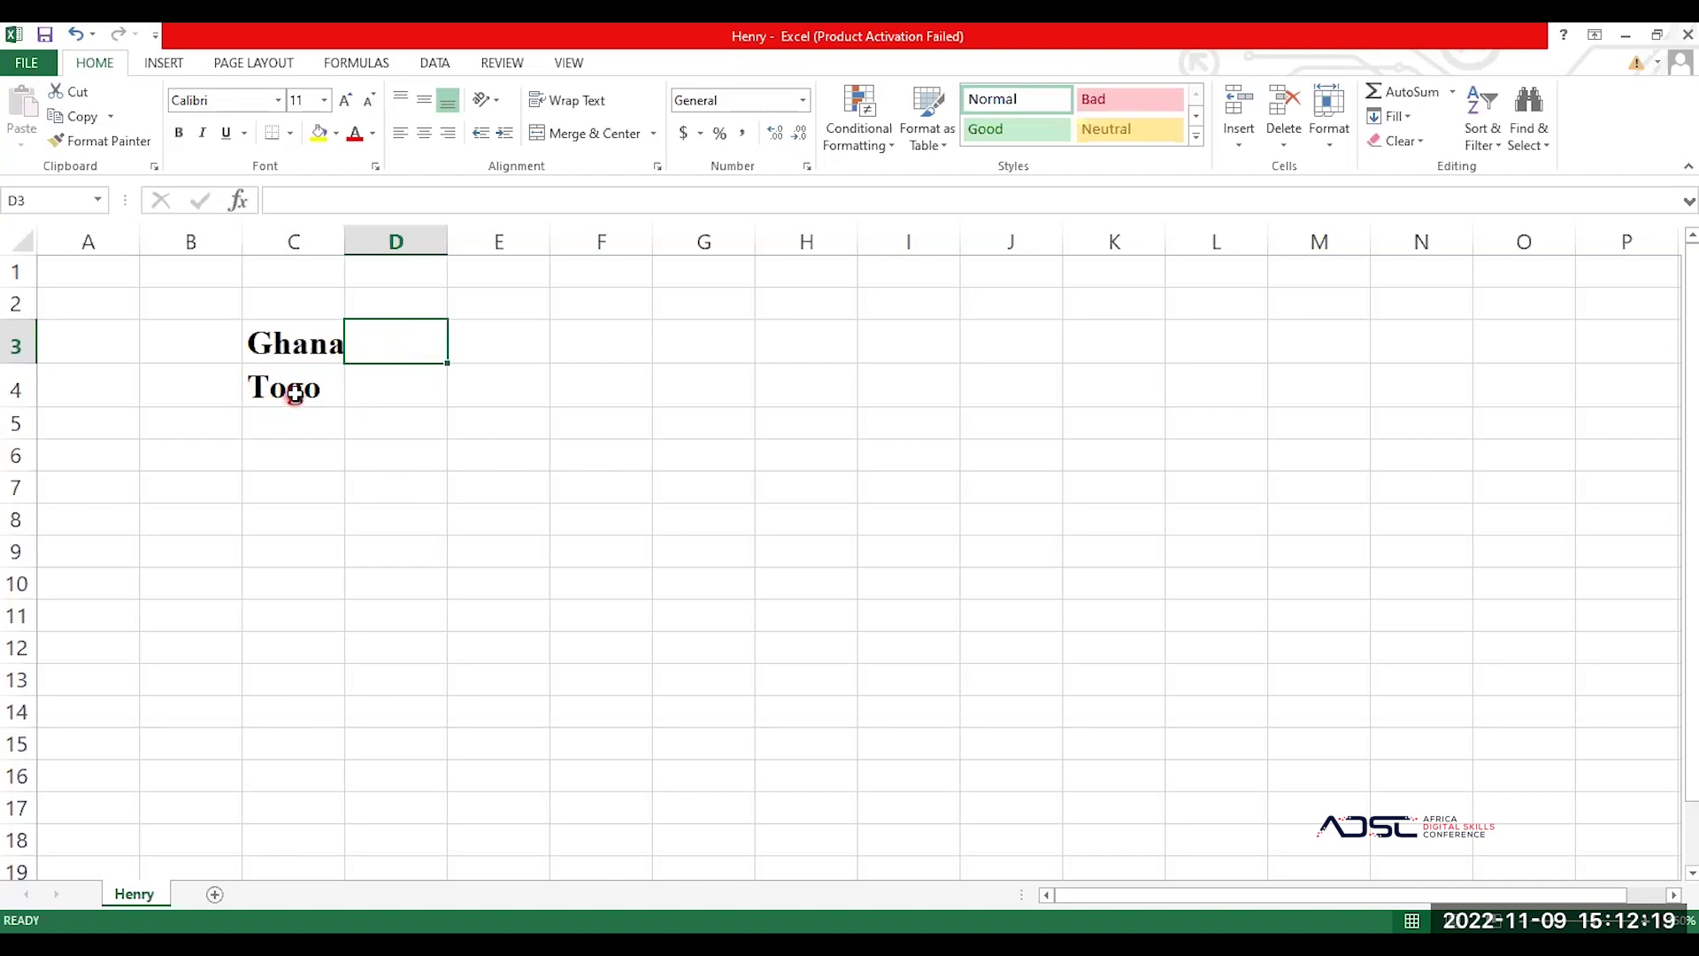
pyautogui.click(293, 398)
pyautogui.click(295, 345)
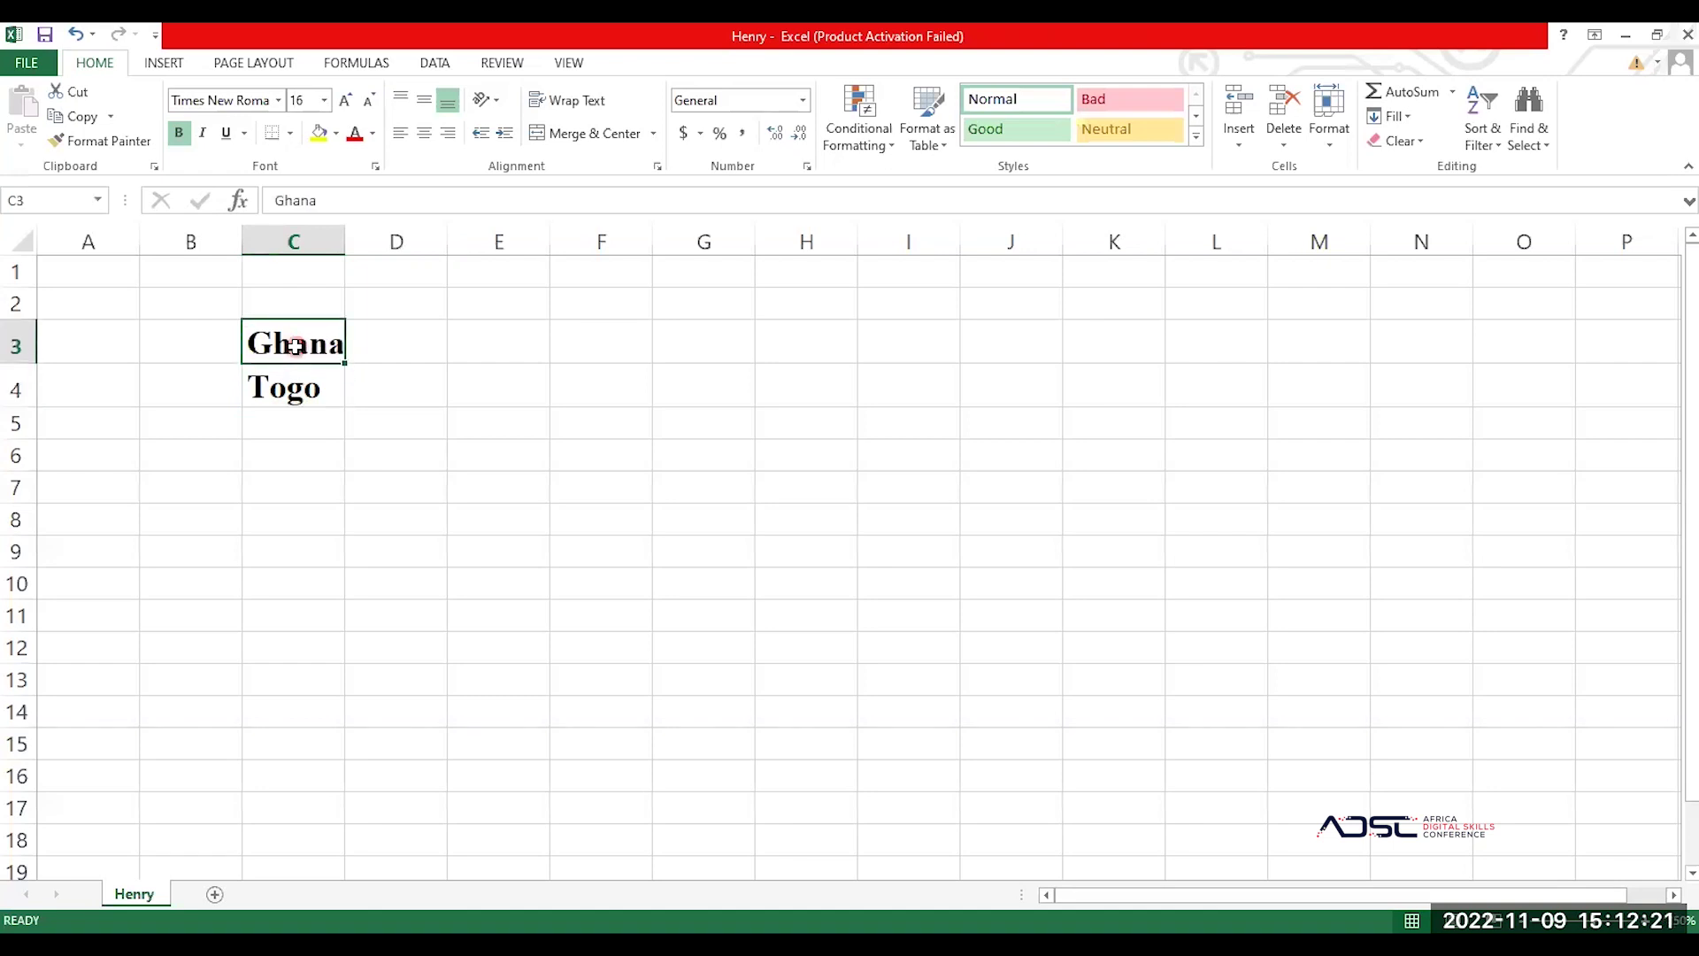
pyautogui.click(296, 385)
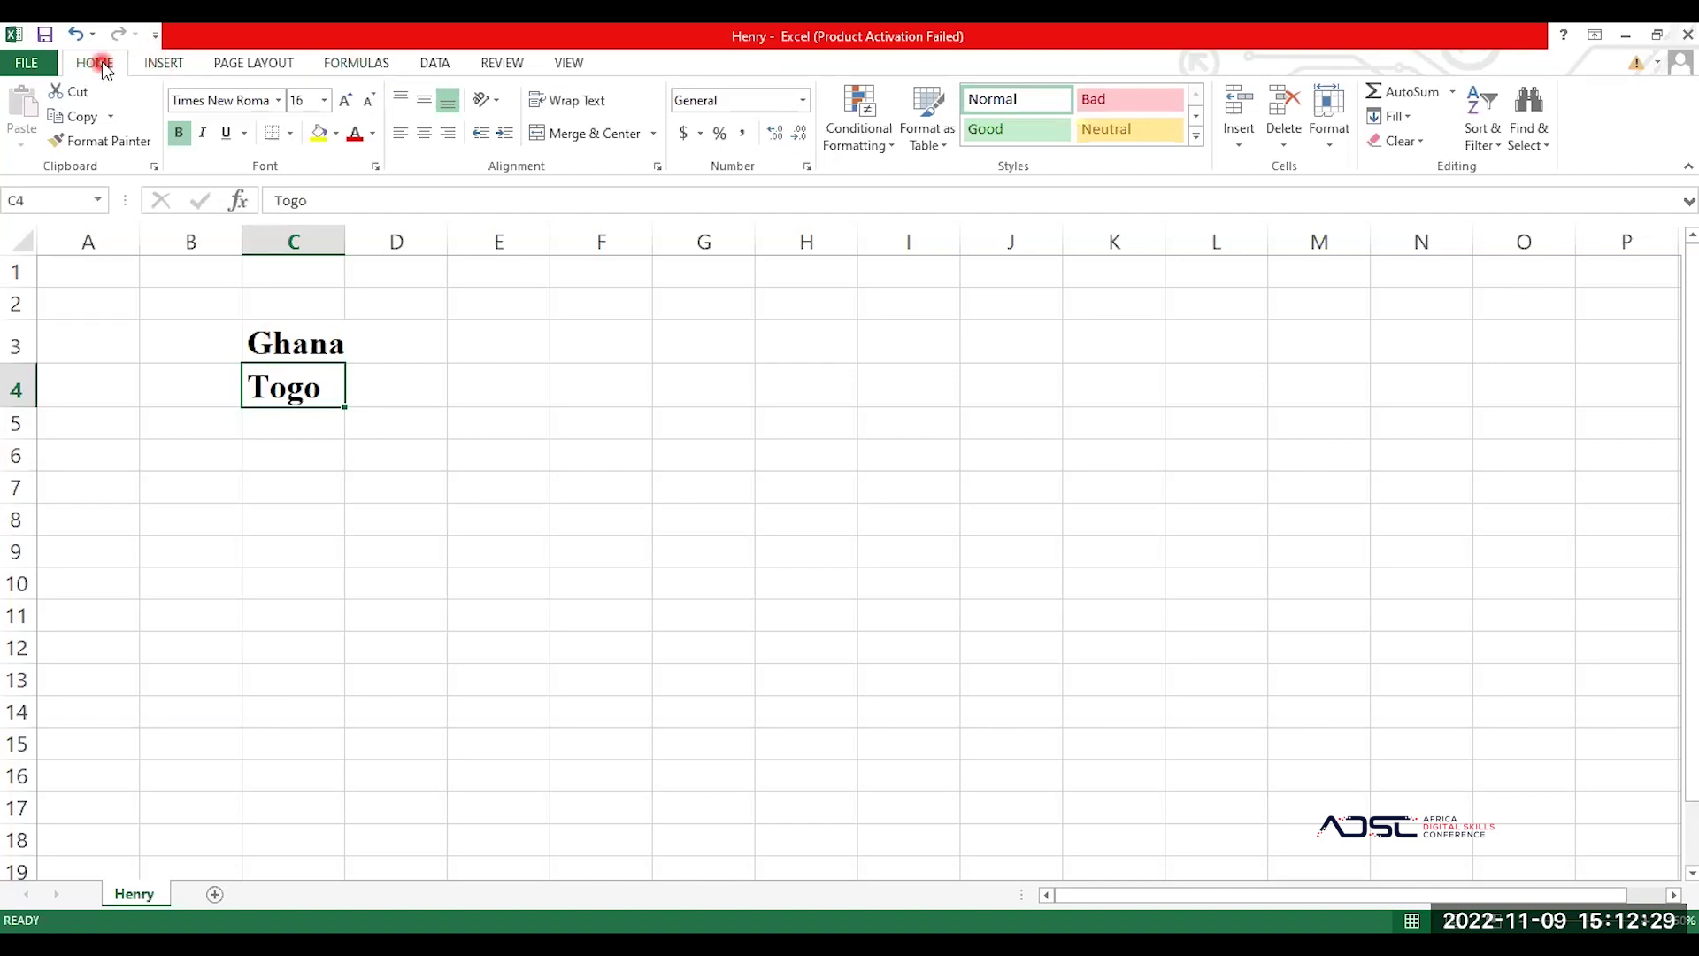
# Step: Glance at the File backstage view, return to the sheet, and switch to the Insert ribbon
pyautogui.click(32, 64)
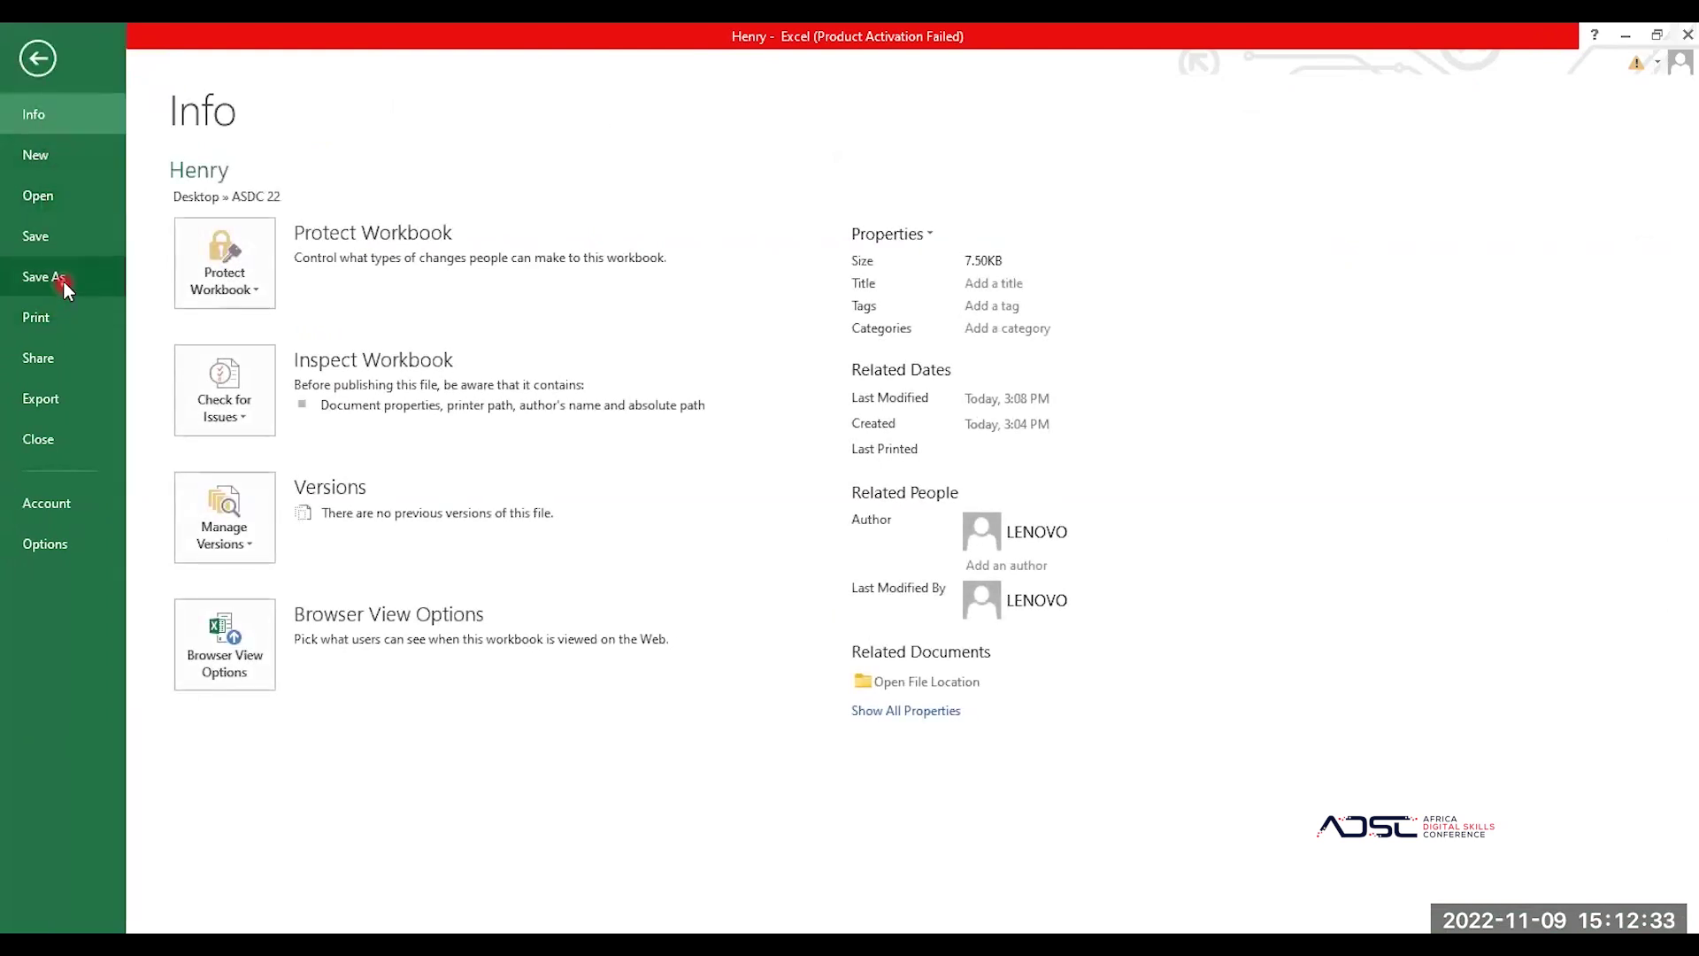
pyautogui.click(62, 279)
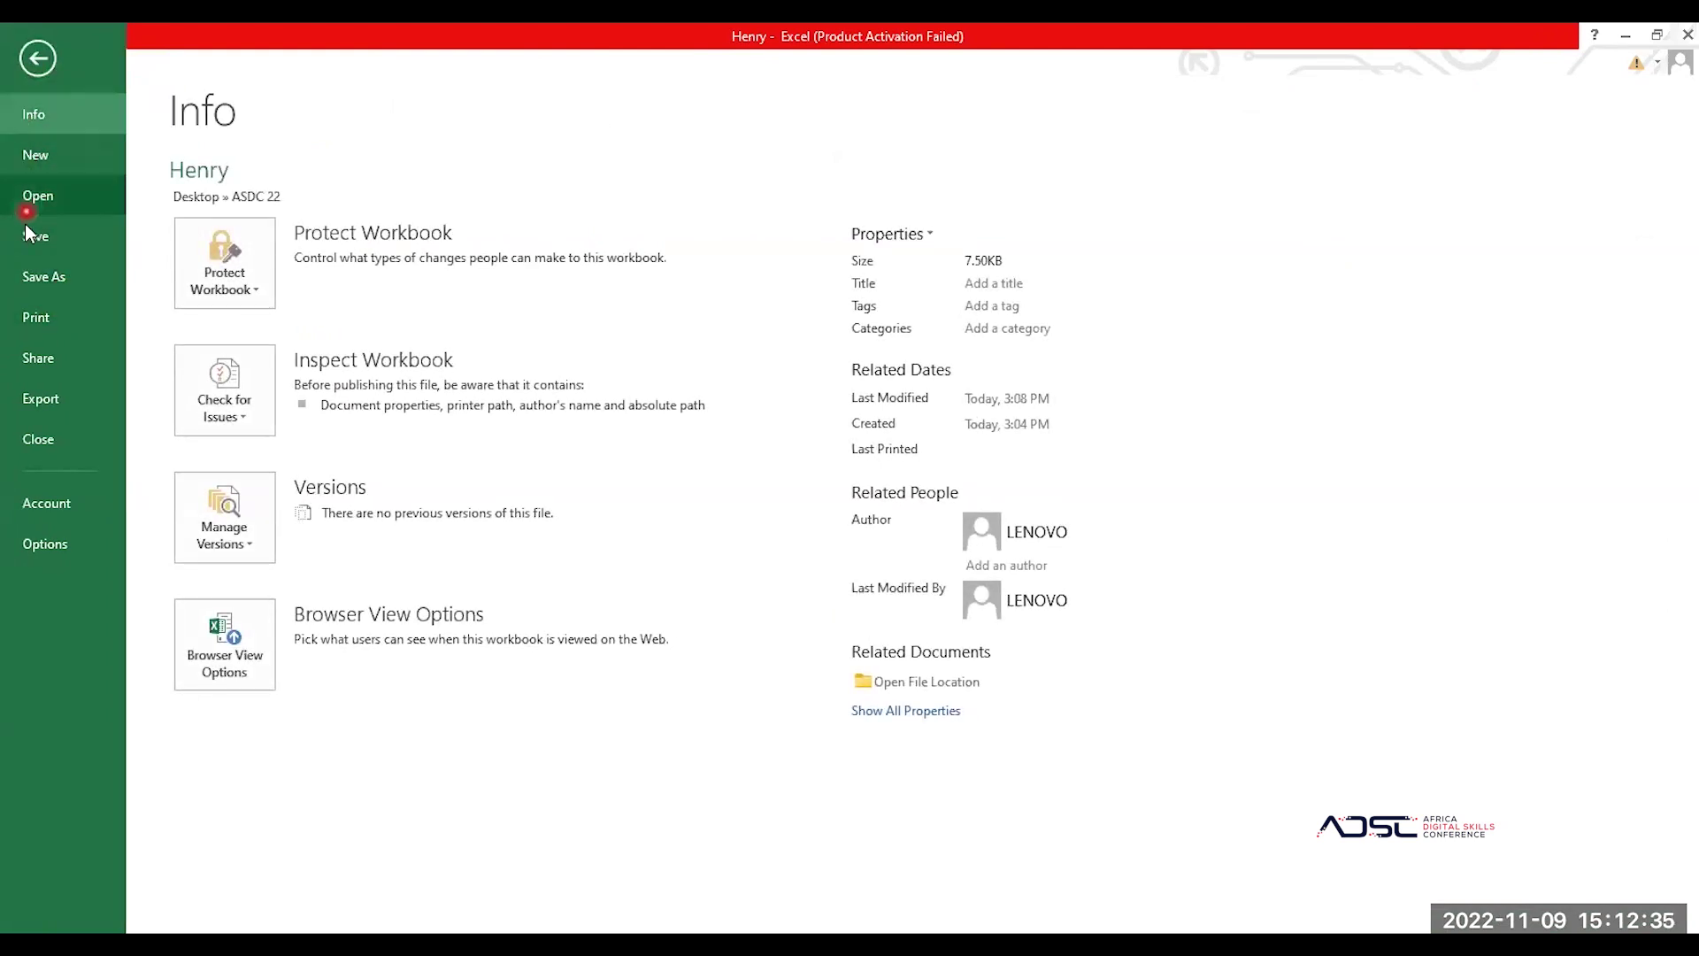
pyautogui.click(38, 62)
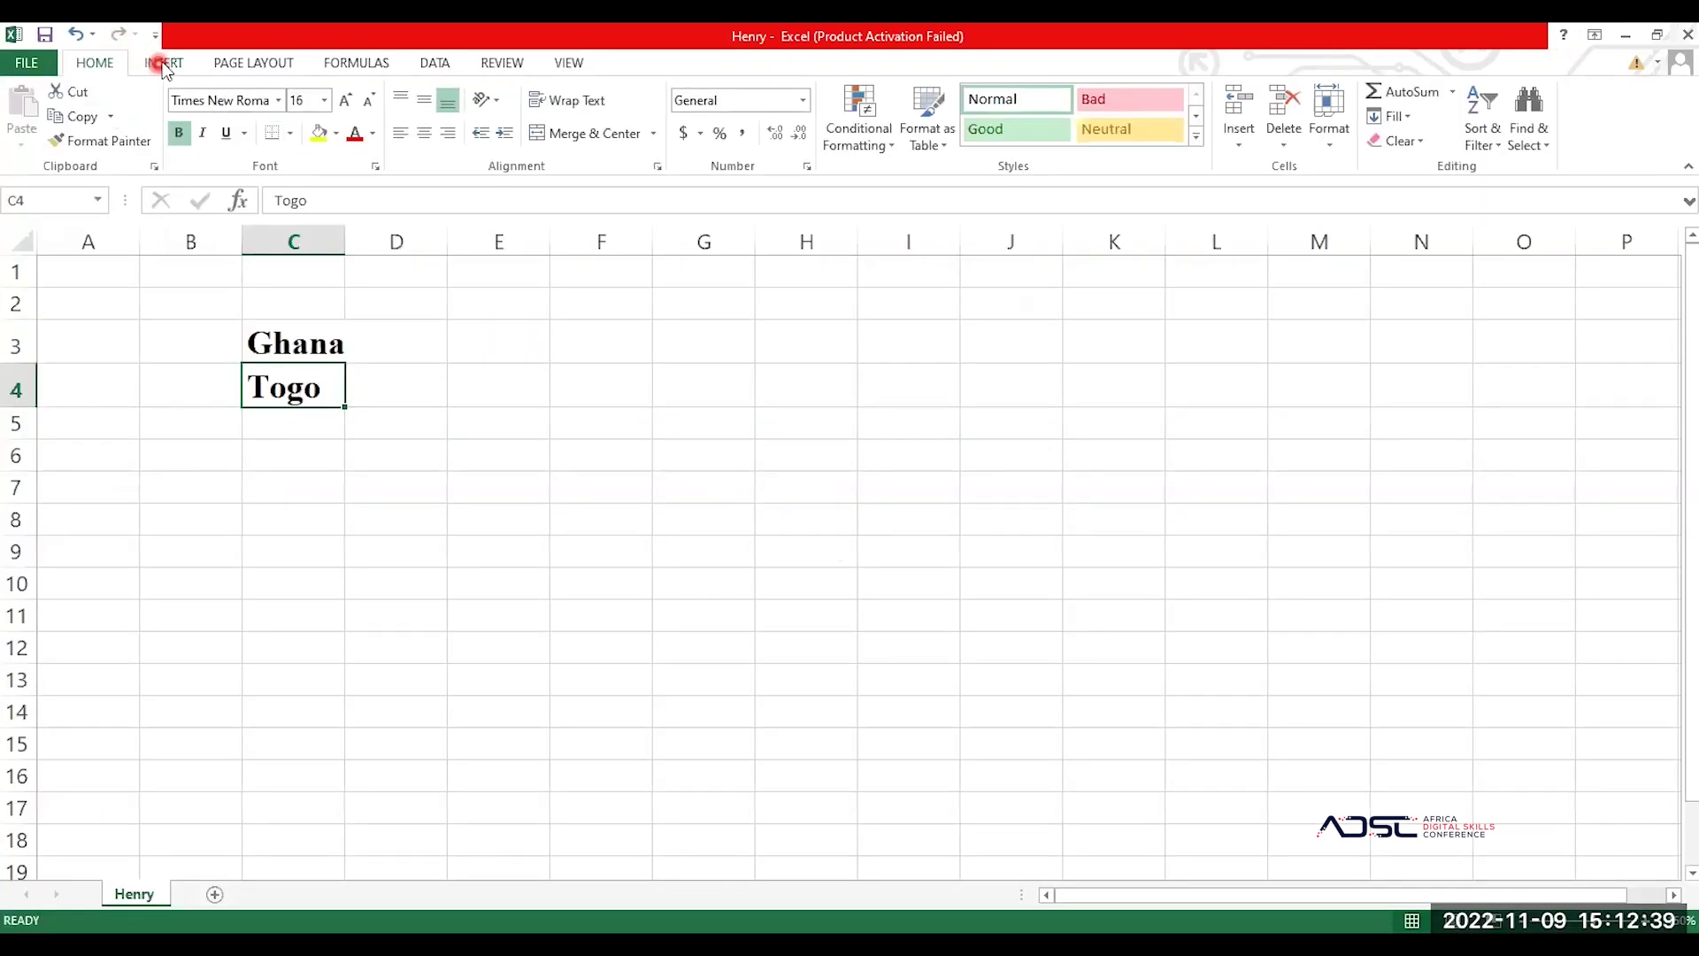
pyautogui.click(164, 63)
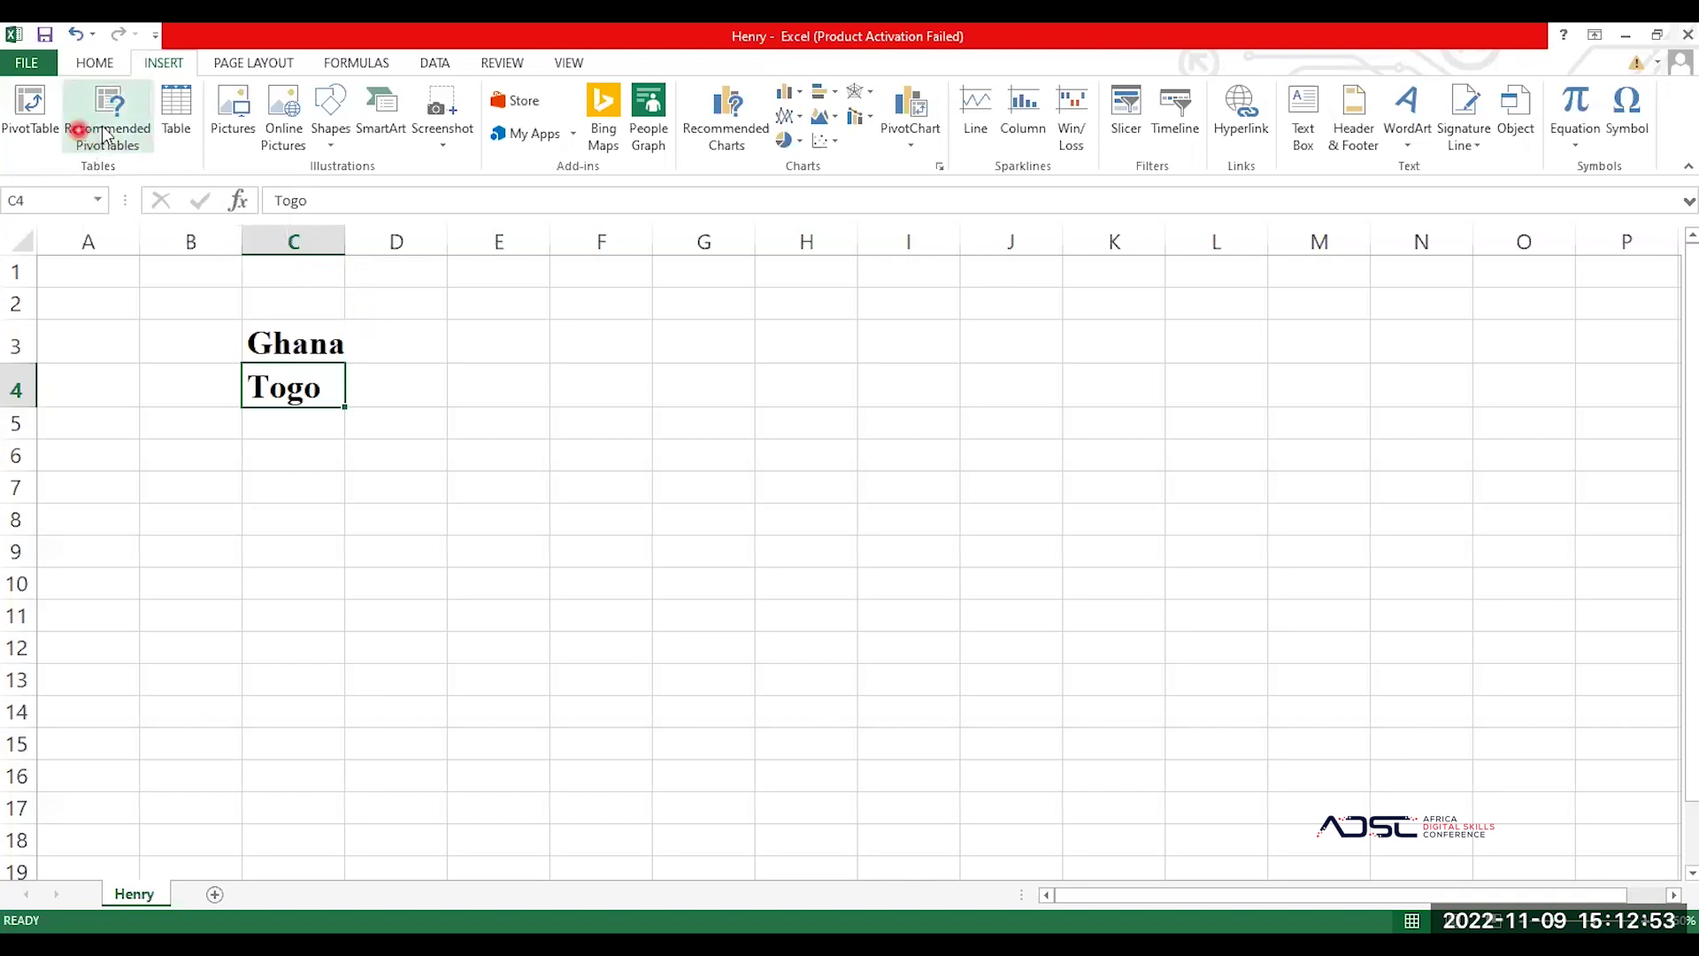
pyautogui.click(175, 124)
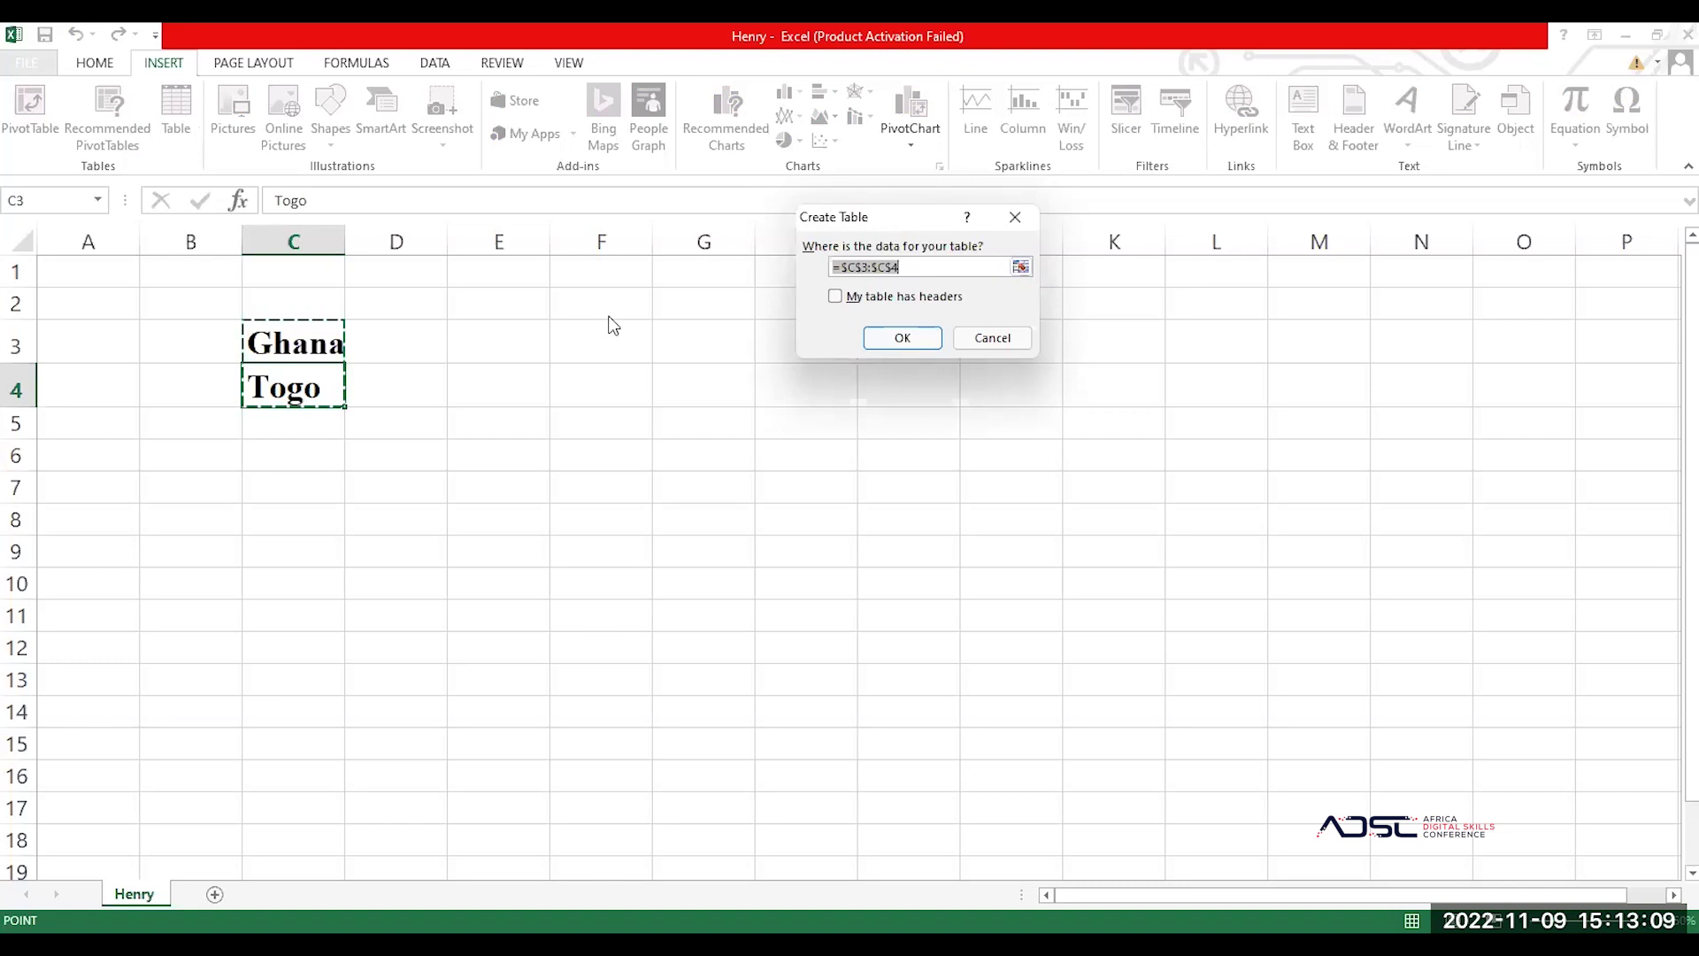
pyautogui.moveTo(929, 217); pyautogui.dragTo(519, 469)
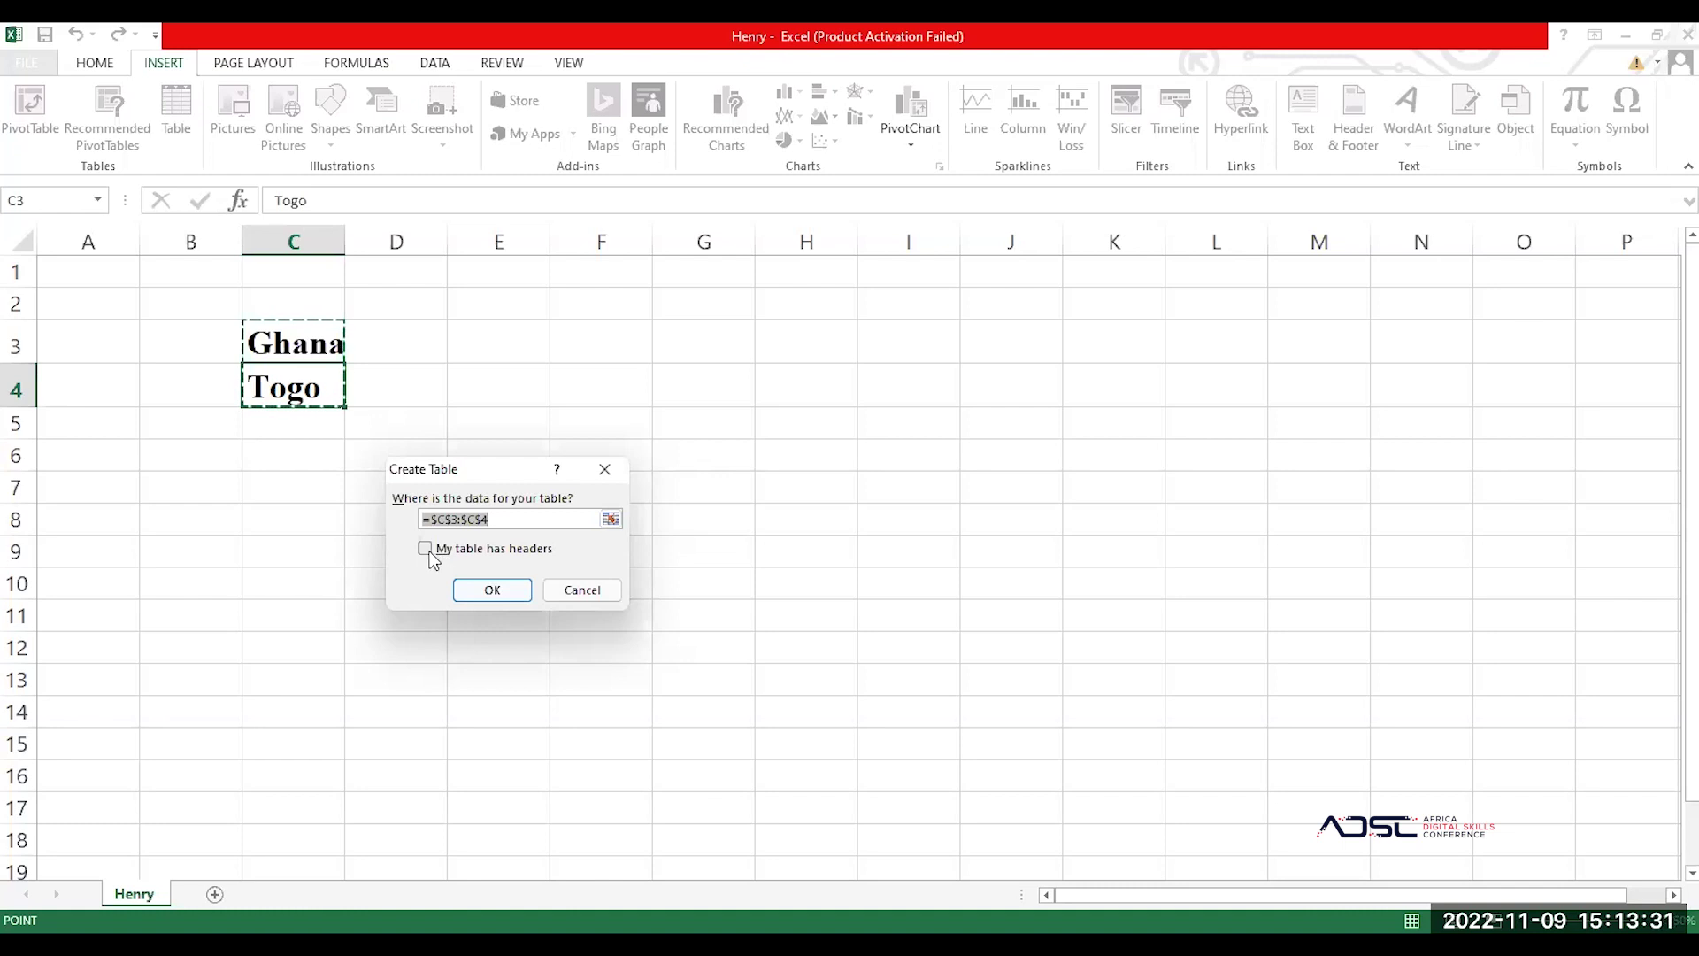
pyautogui.click(430, 554)
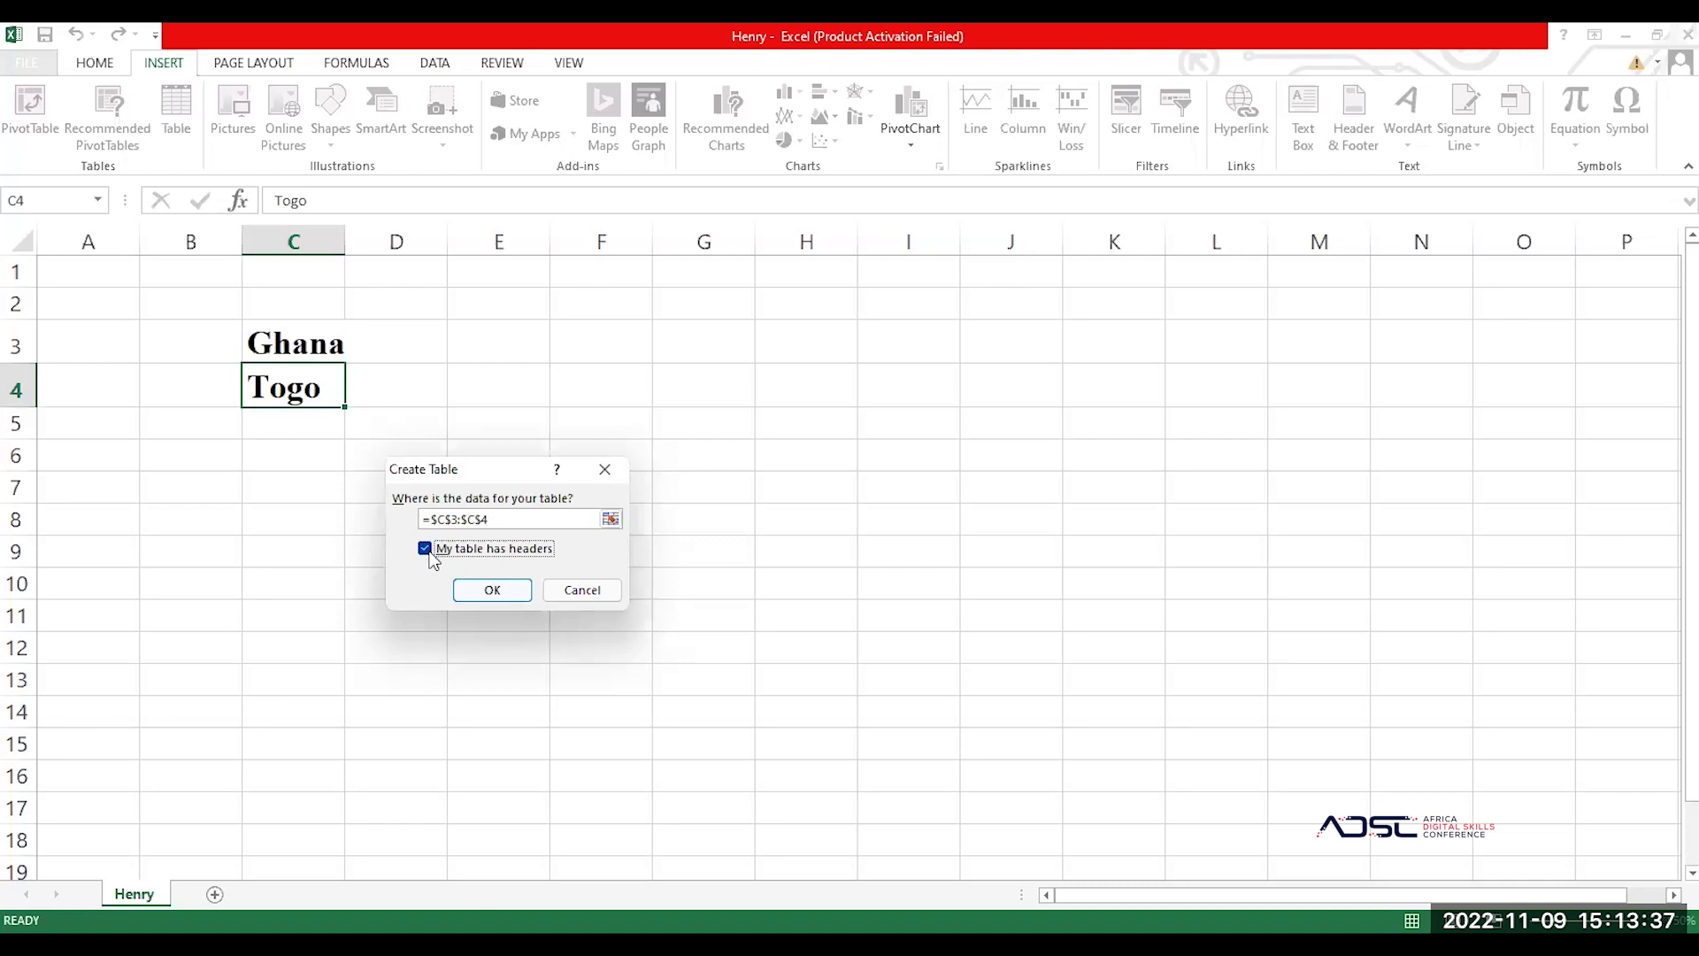
pyautogui.click(425, 551)
pyautogui.click(598, 593)
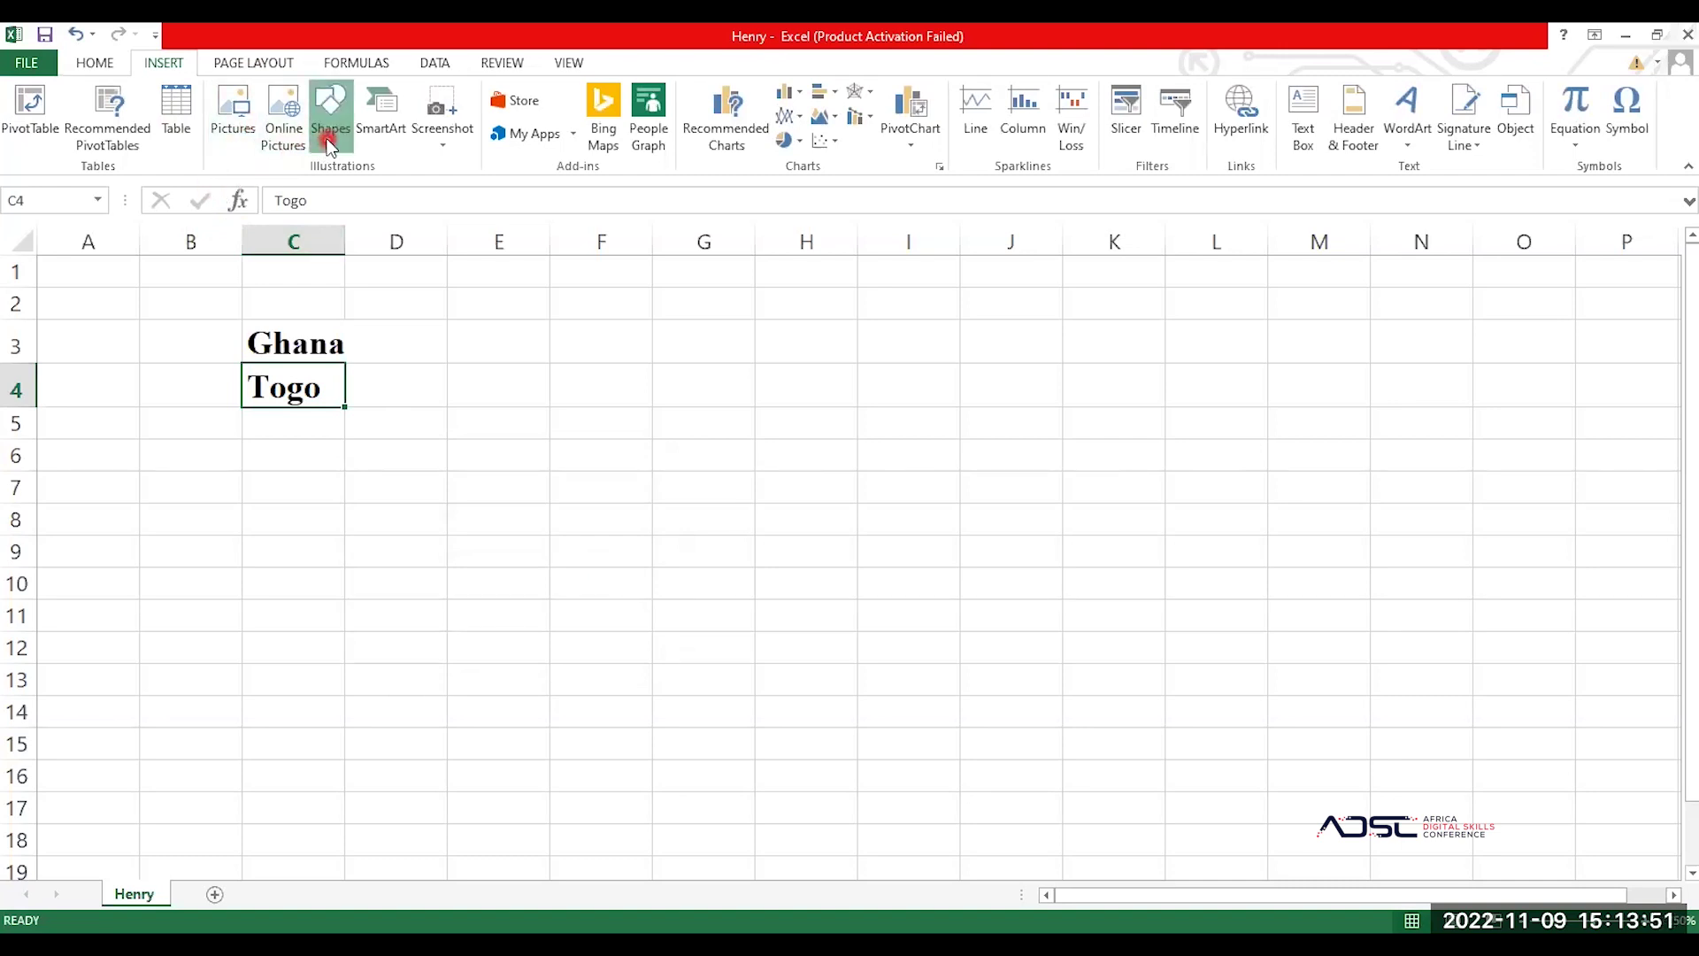
pyautogui.click(329, 144)
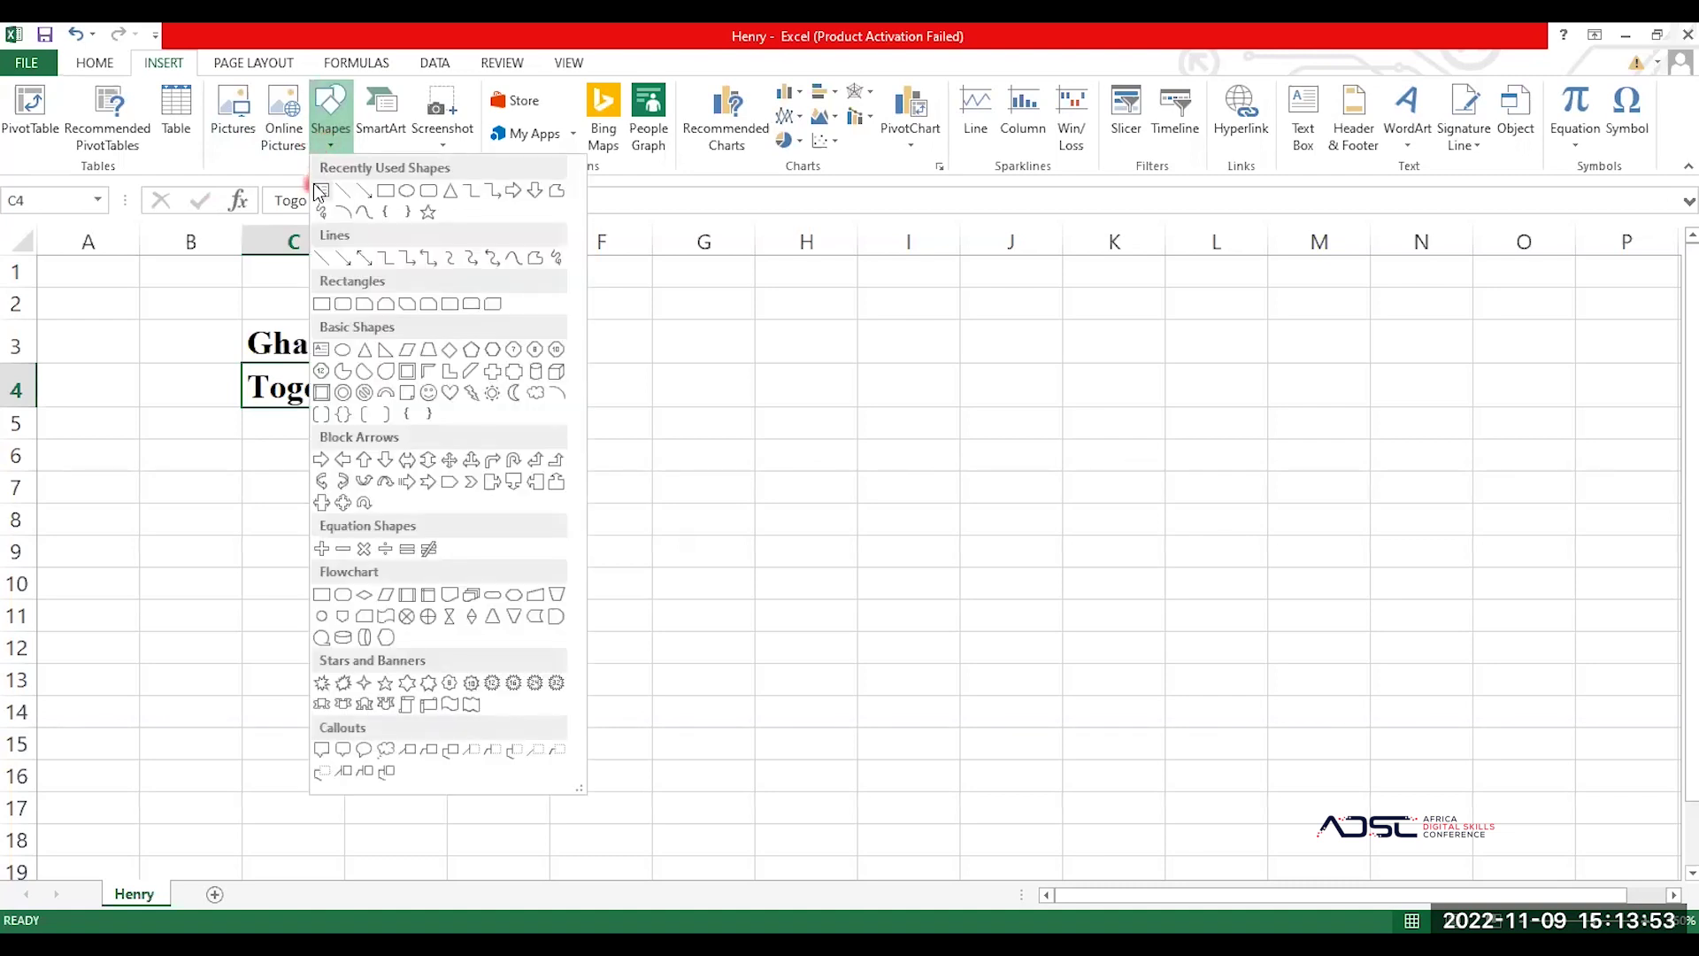
pyautogui.click(407, 192)
pyautogui.moveTo(380, 408)
pyautogui.mouseDown()
pyautogui.moveTo(535, 512)
pyautogui.moveTo(543, 693)
pyautogui.moveTo(602, 690)
pyautogui.mouseUp()
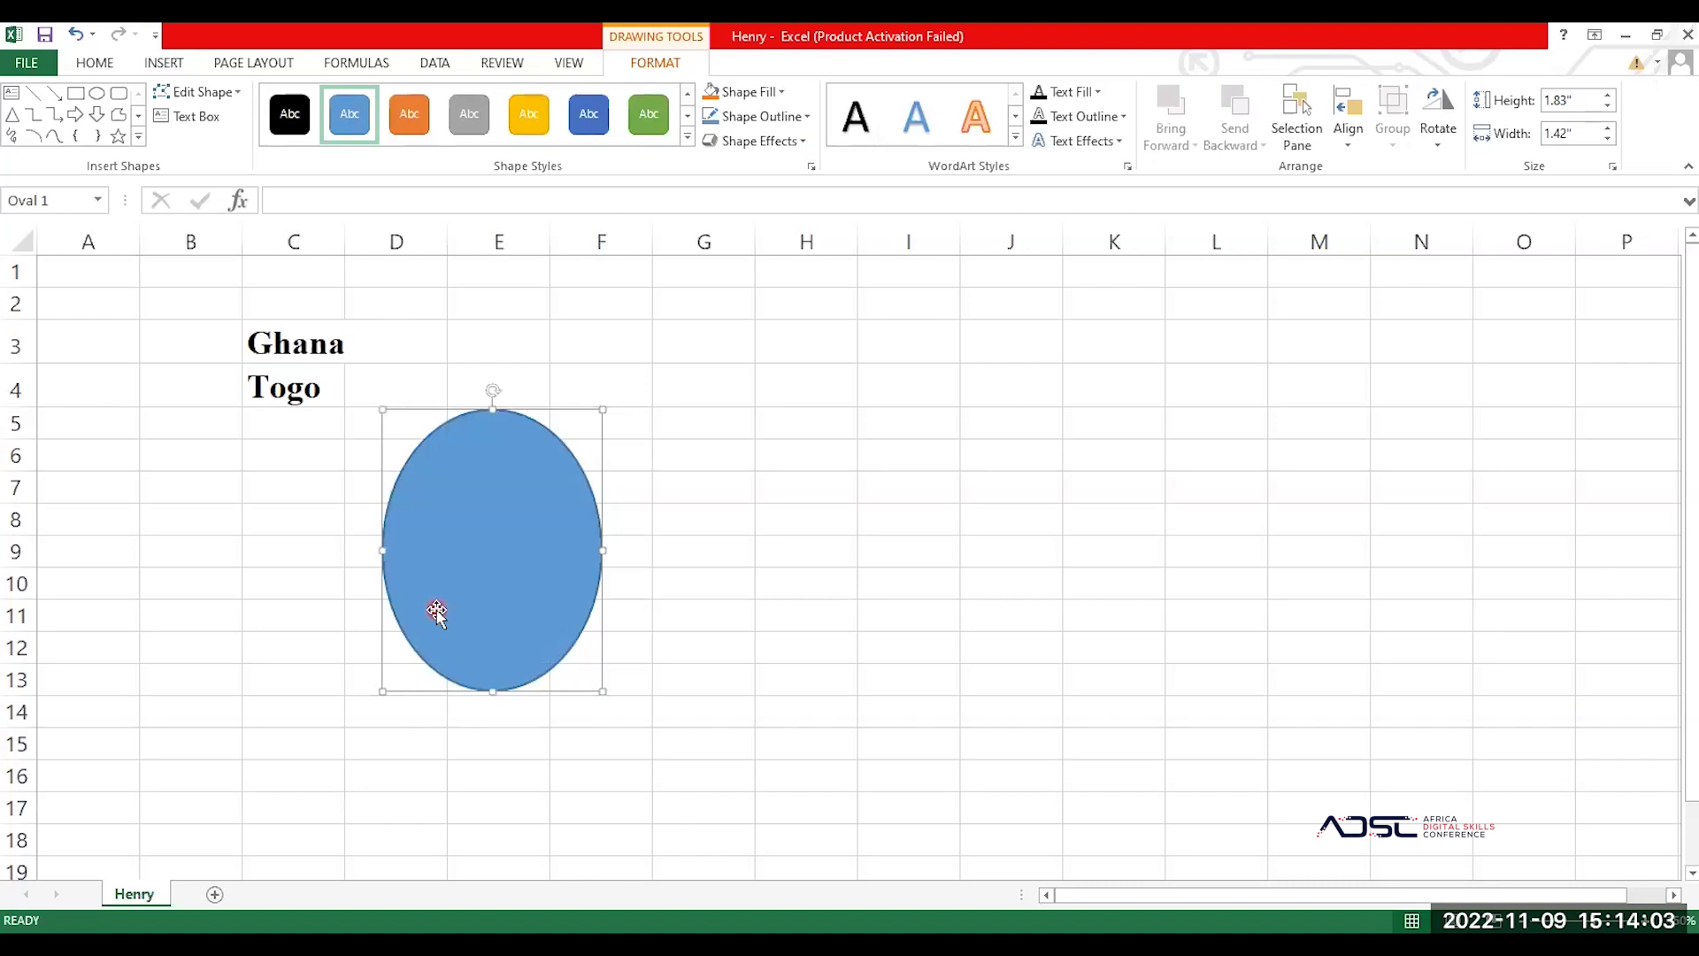
pyautogui.press('Delete')
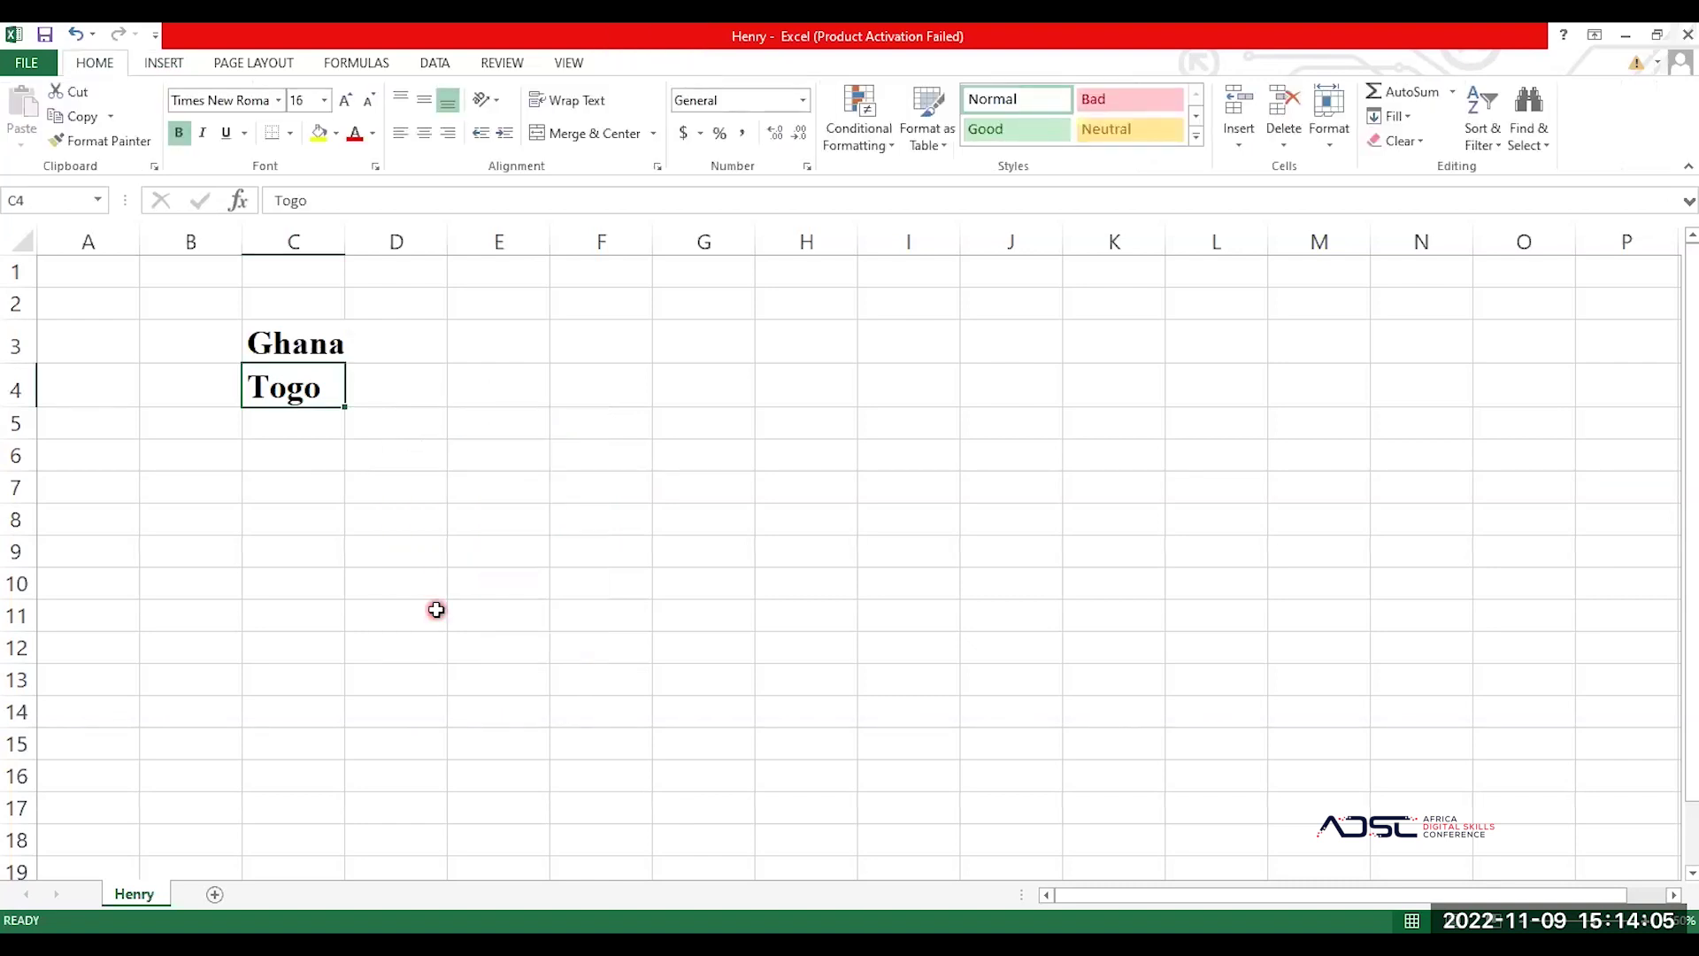
# Step: Switch the ribbon back to Insert to show the Charts group
pyautogui.click(173, 64)
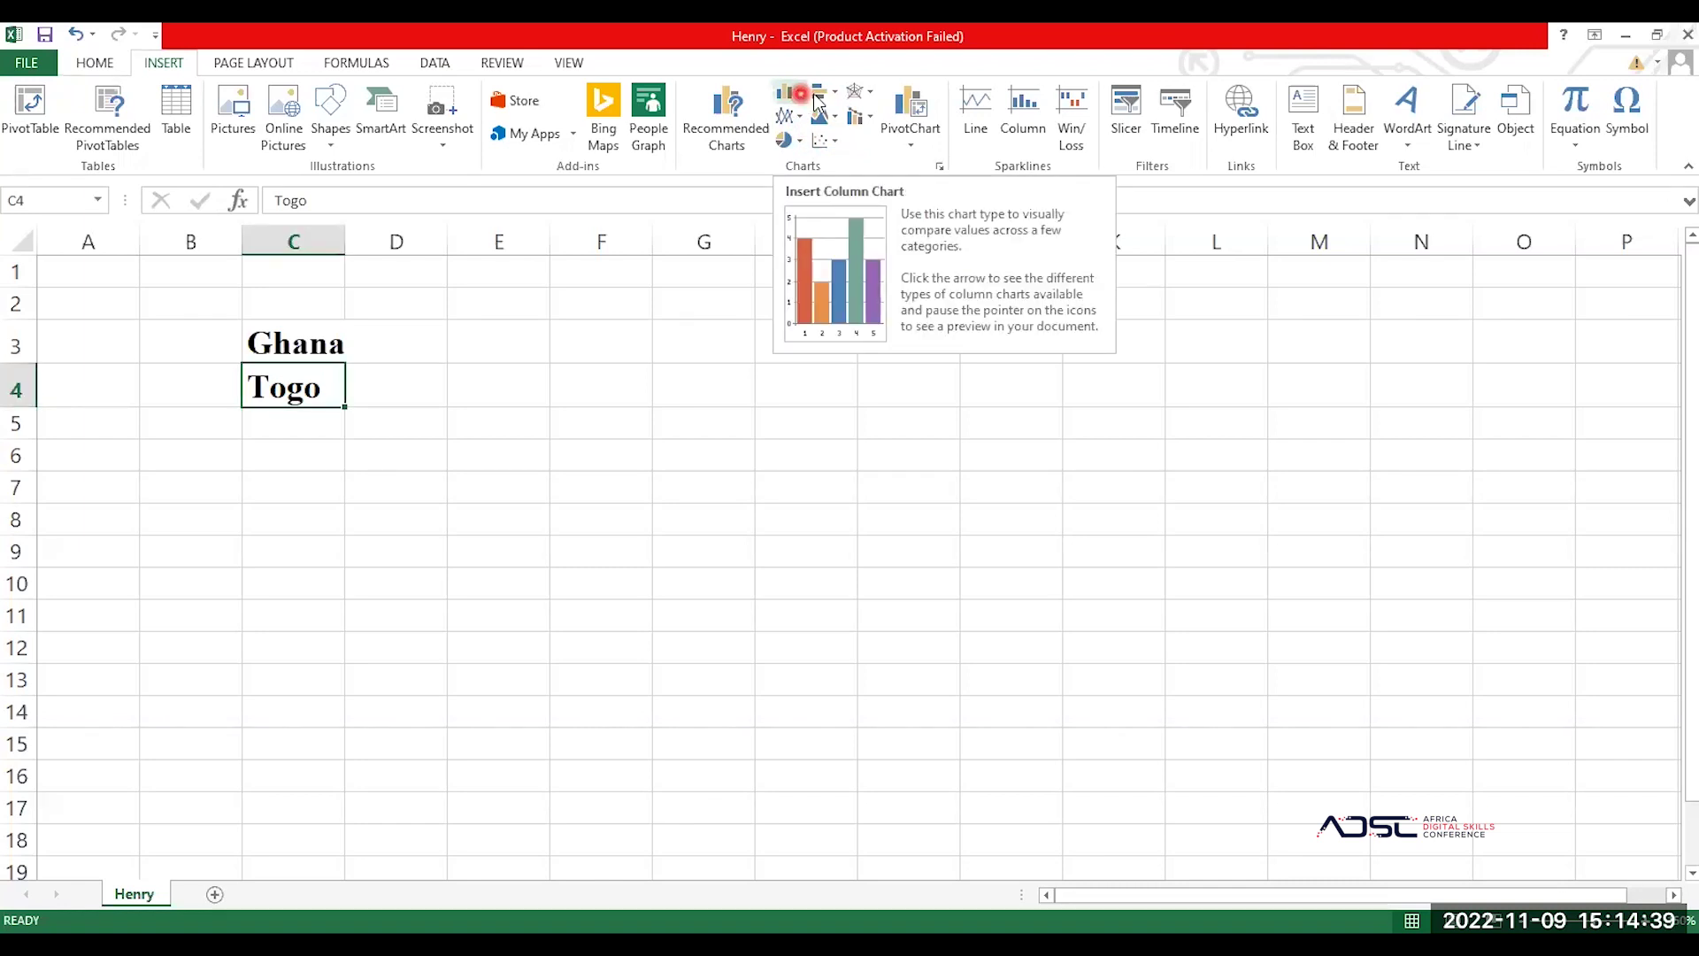
# Step: Look through the Scatter and Pie chart options without inserting a chart, then switch to Page Layout
pyautogui.click(823, 142)
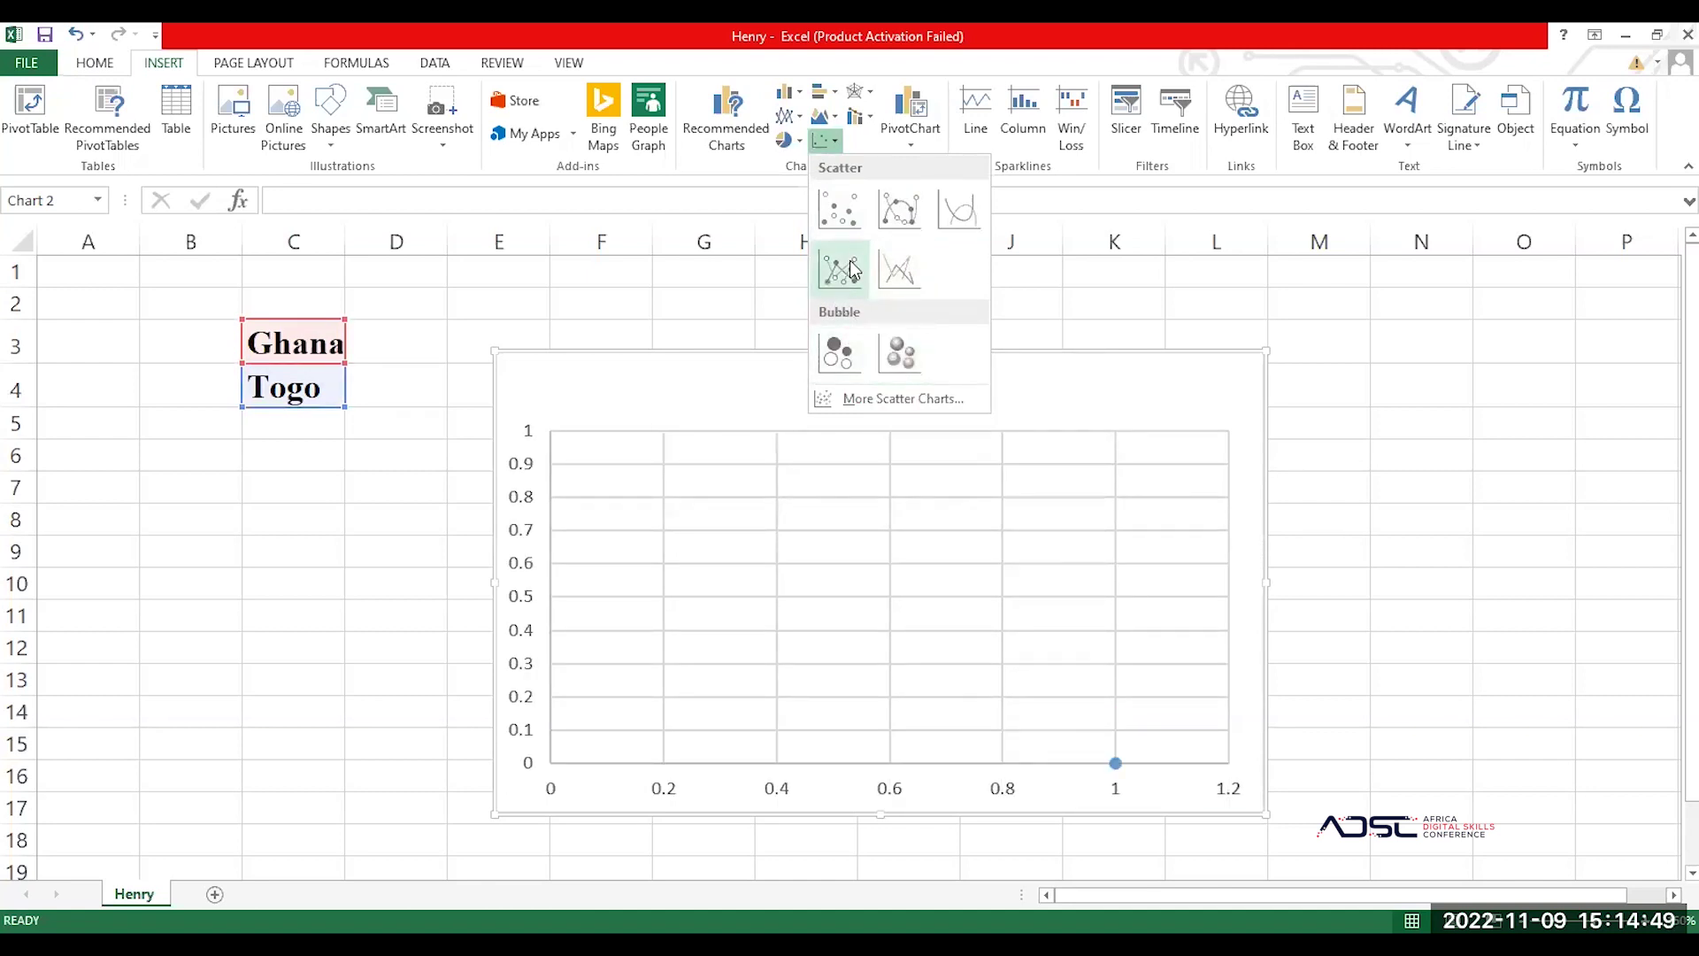
pyautogui.click(796, 140)
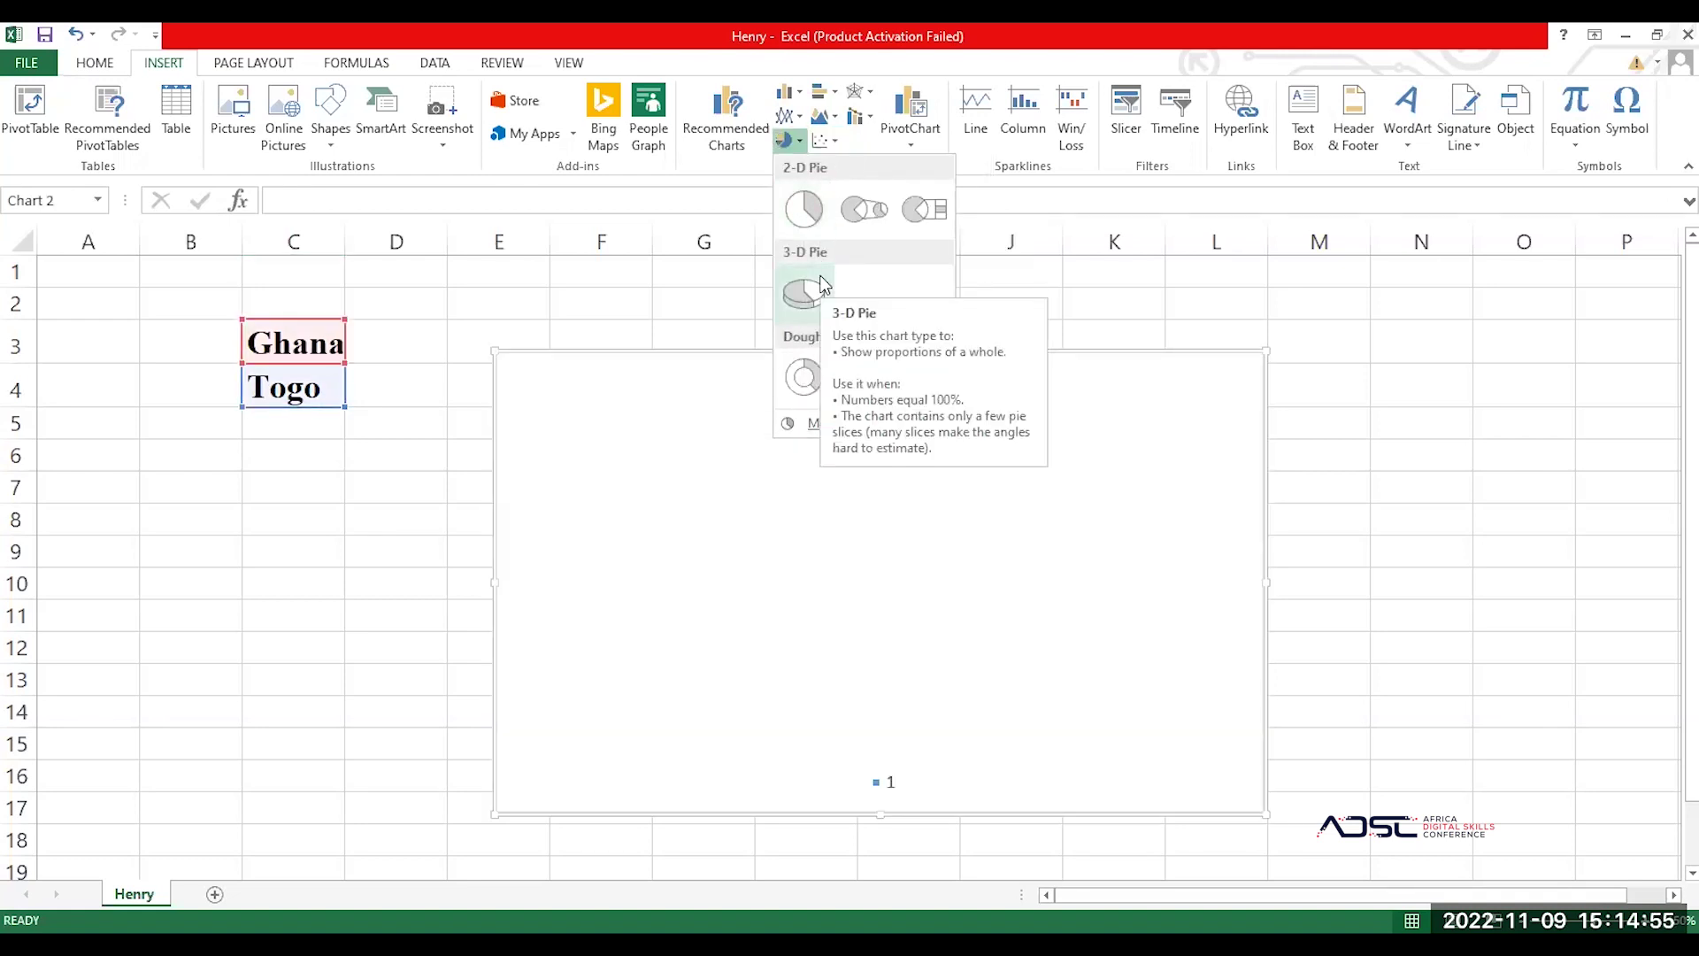
pyautogui.click(241, 64)
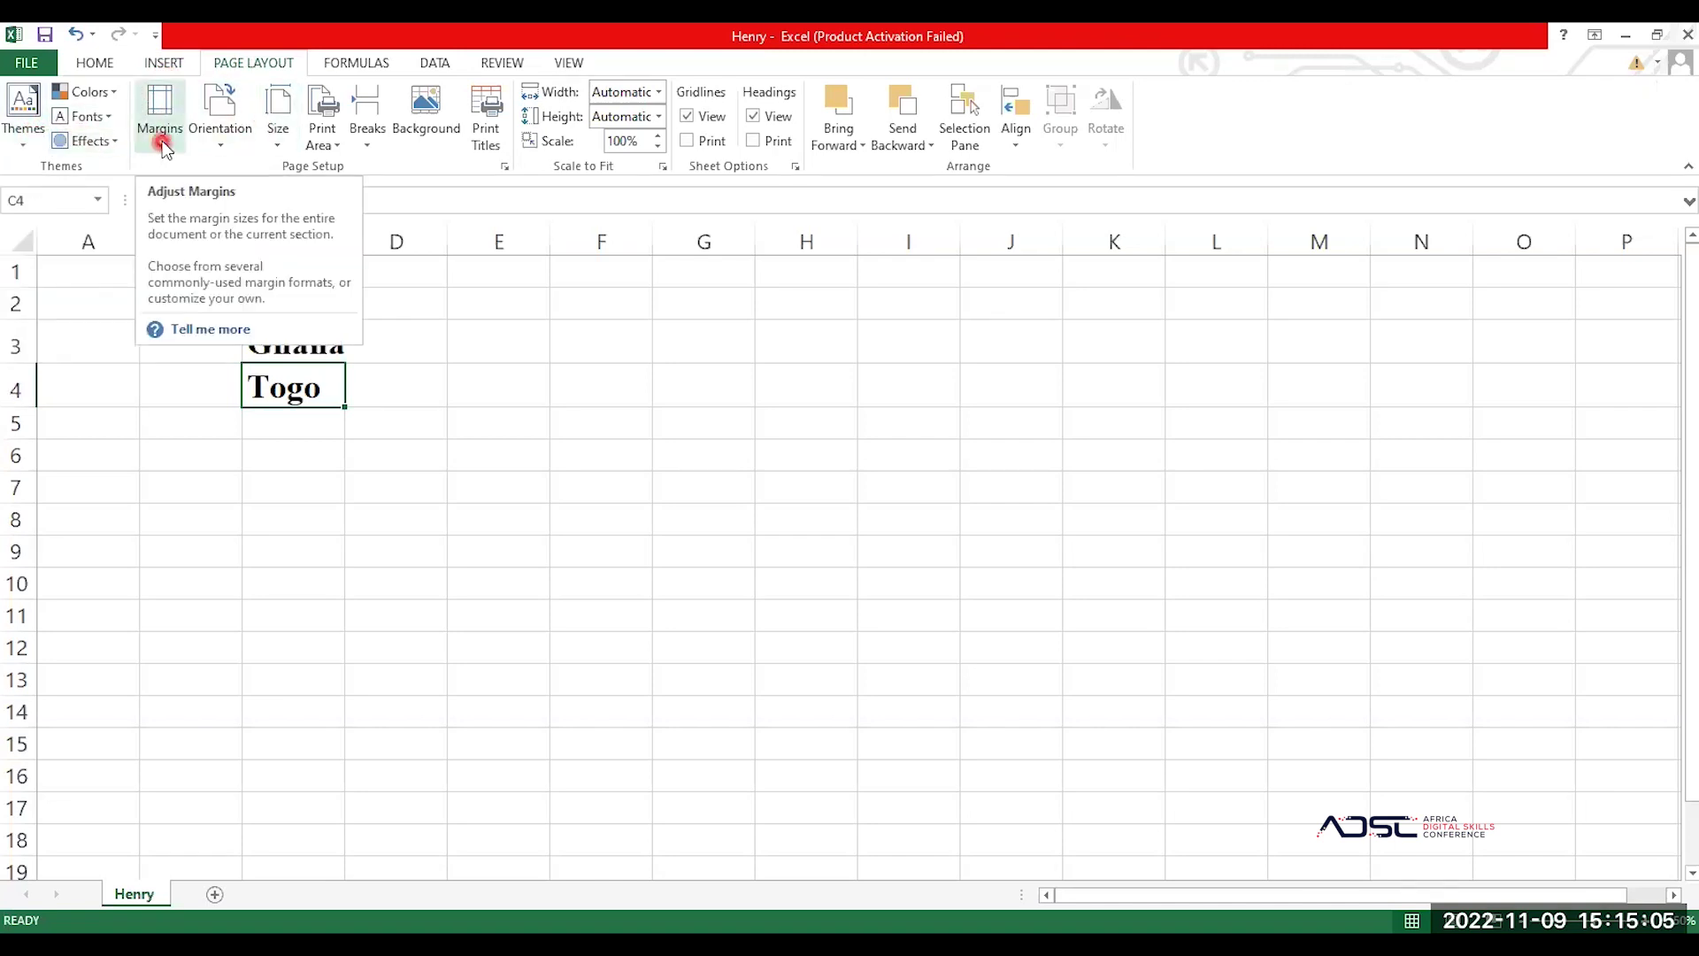
# Step: Check the page orientation options, then display the paper sizes from Letter to B5 (JIS)
pyautogui.click(236, 149)
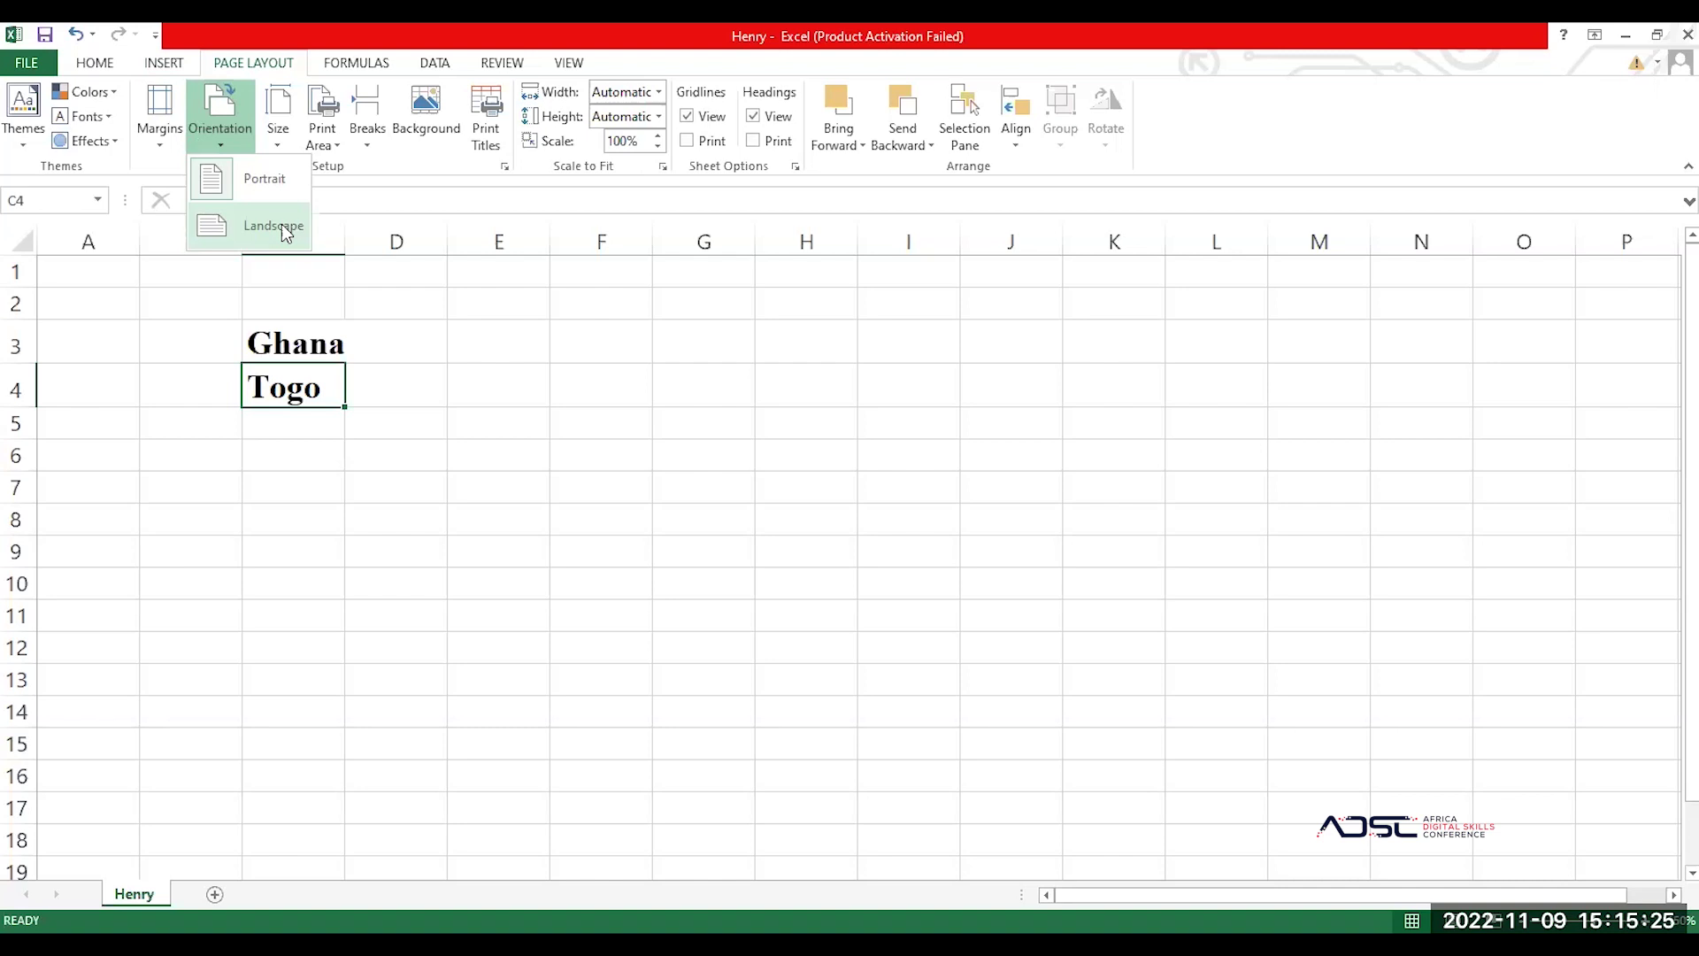
pyautogui.click(285, 146)
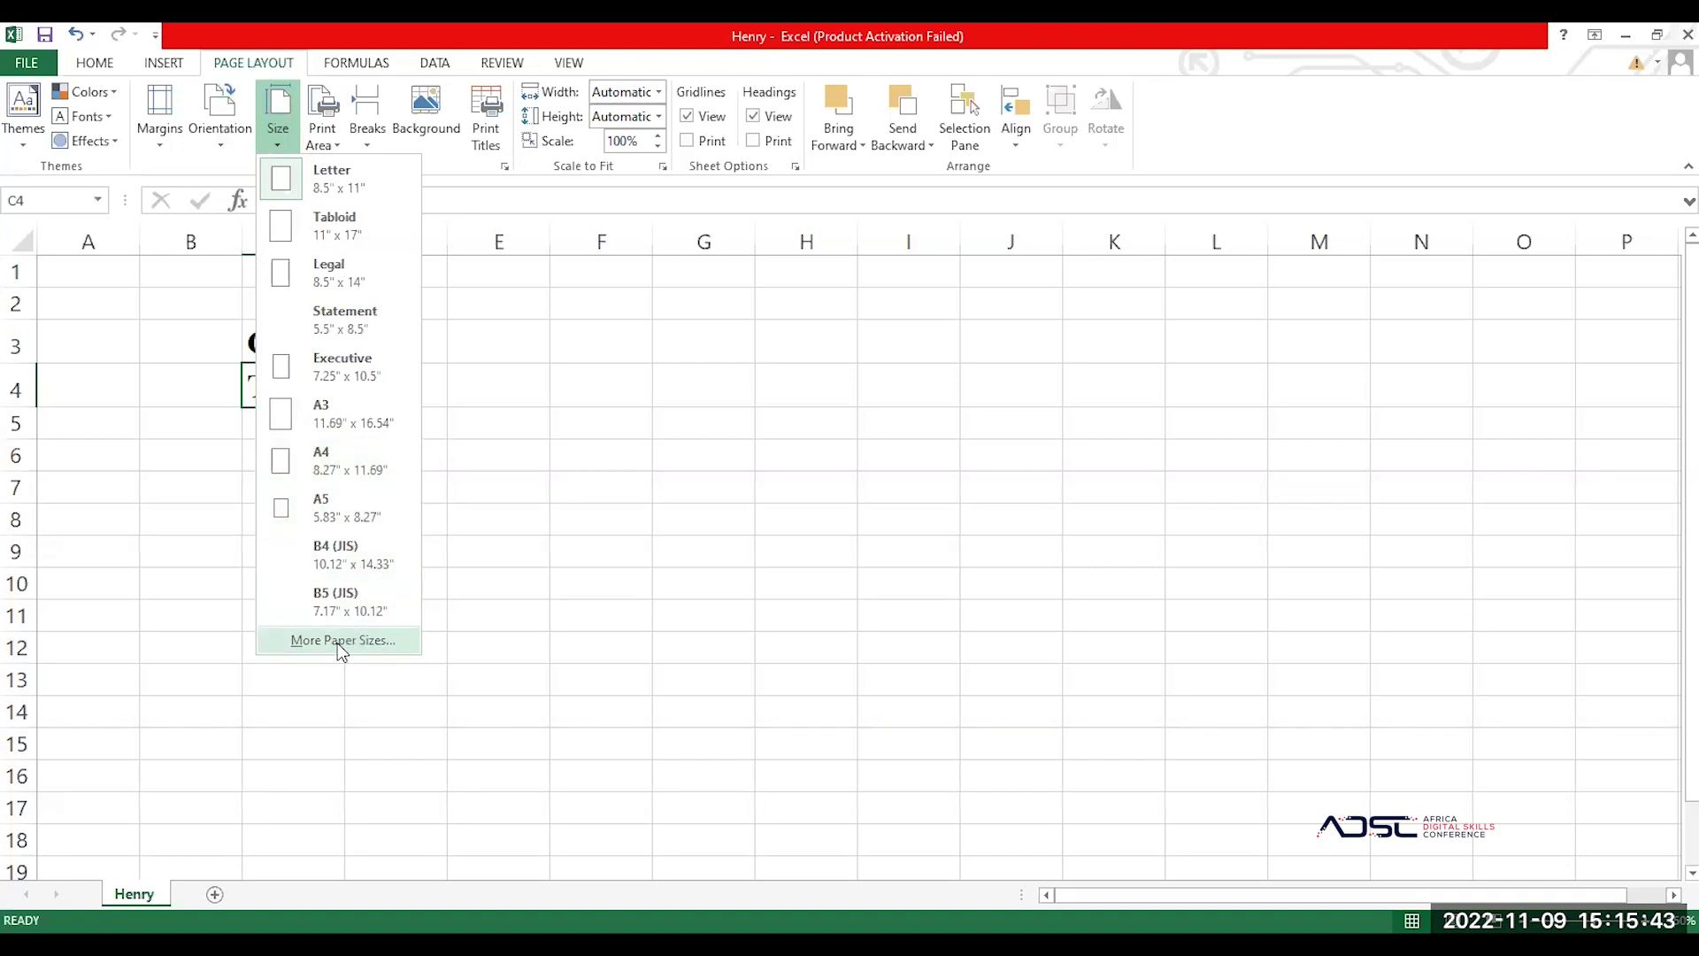
# Step: Review the Print Area and Breaks options without changing them, then bring up the Formulas commands
pyautogui.click(334, 135)
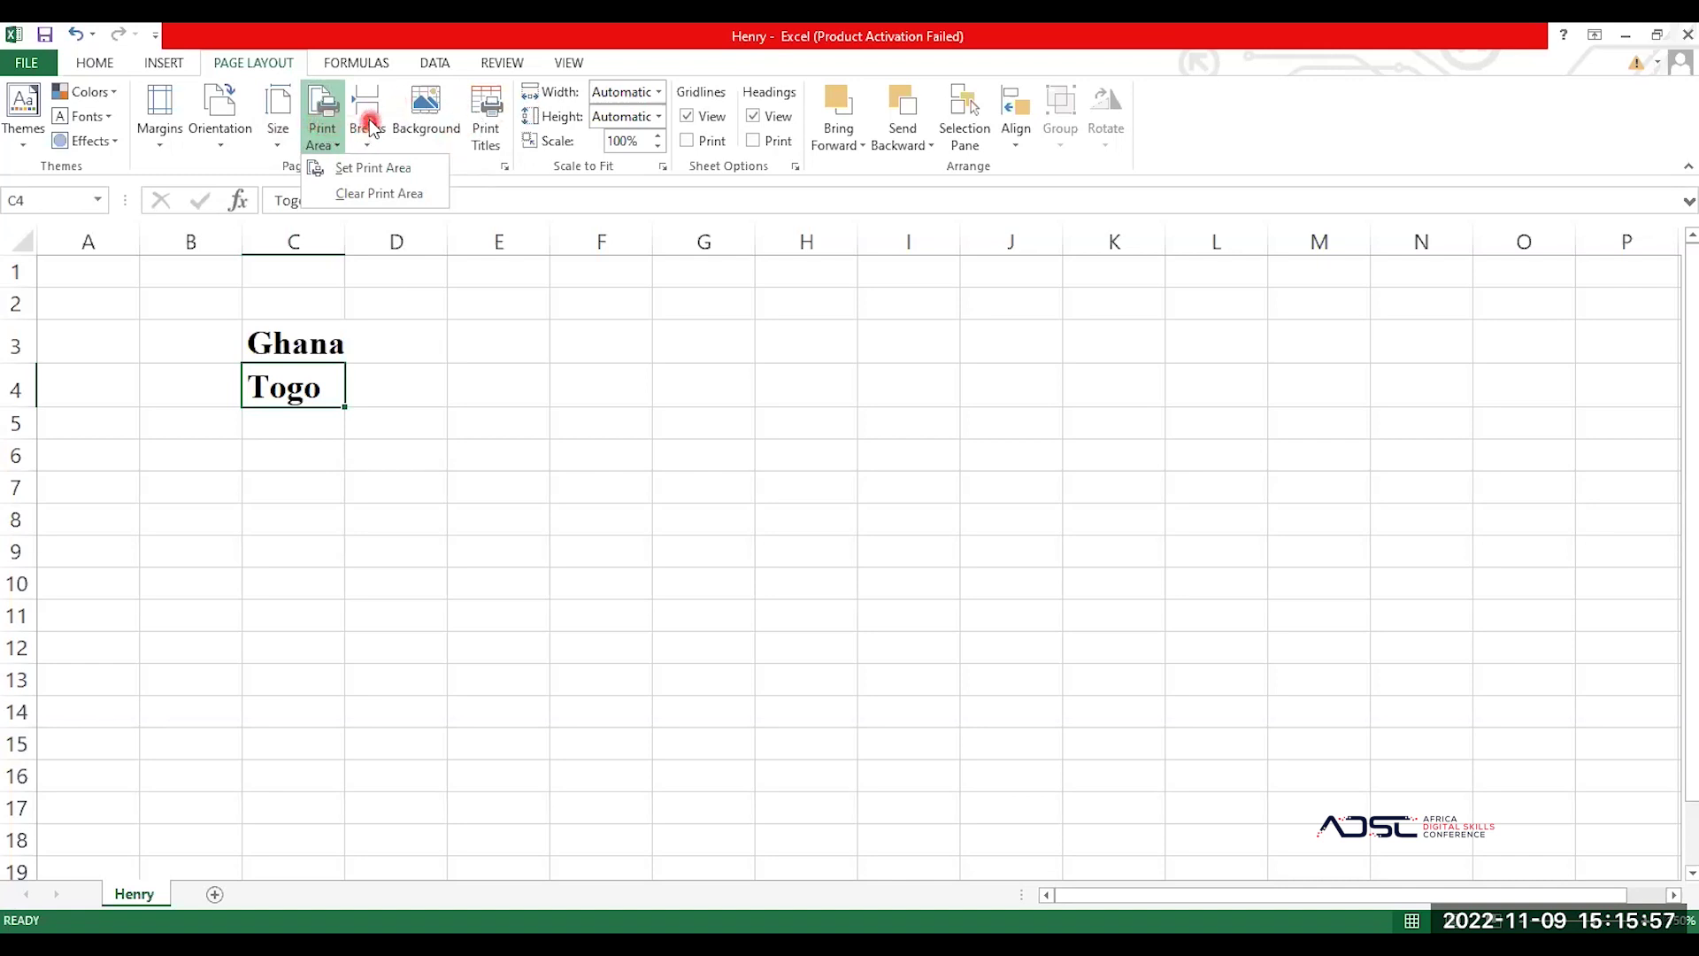
pyautogui.click(373, 134)
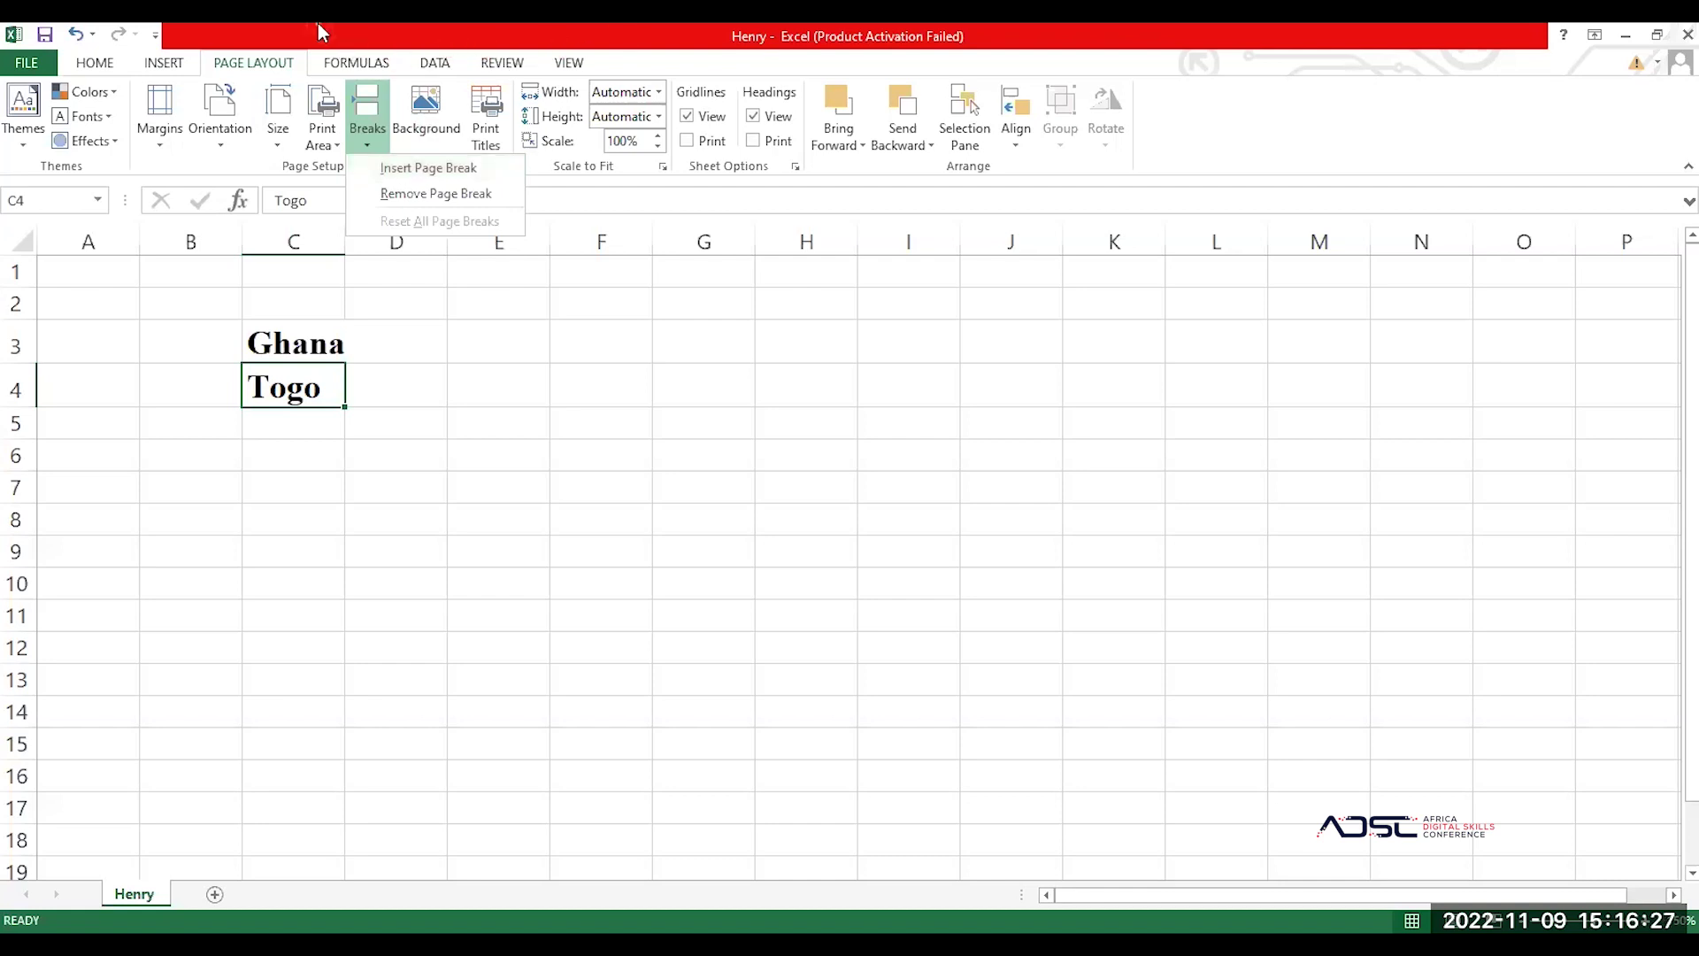
pyautogui.click(356, 62)
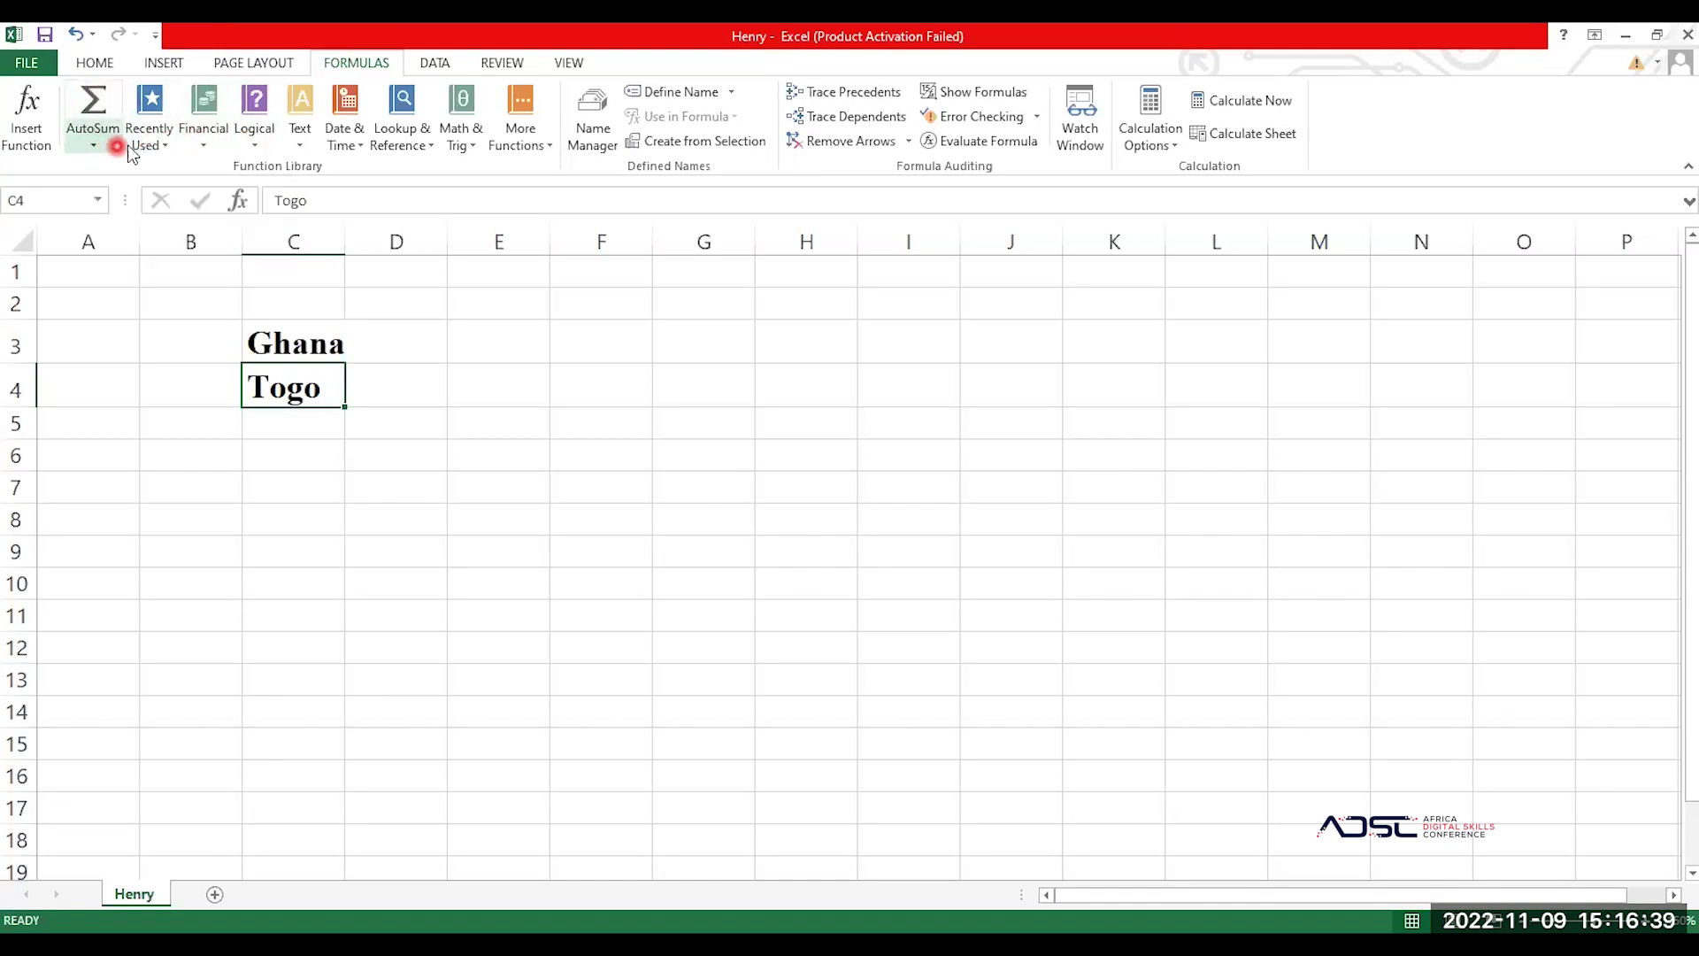
# Step: Glance at the Financial functions list, dismiss it, and bring up the Data tools
pyautogui.click(198, 146)
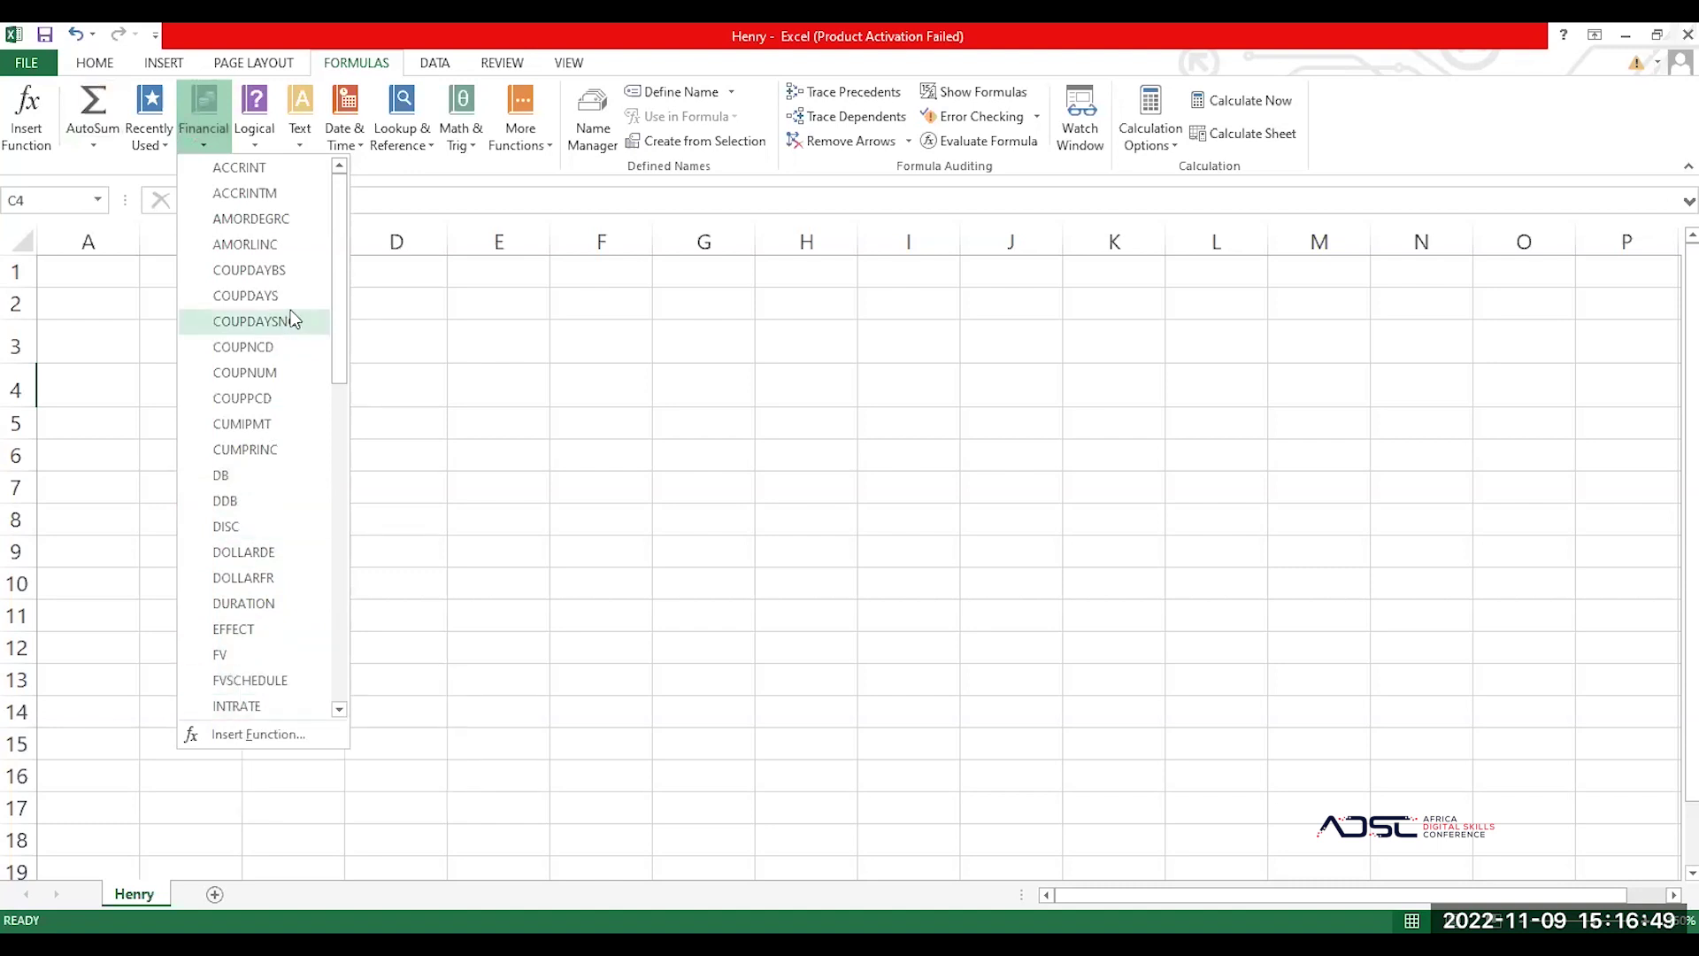
pyautogui.click(123, 398)
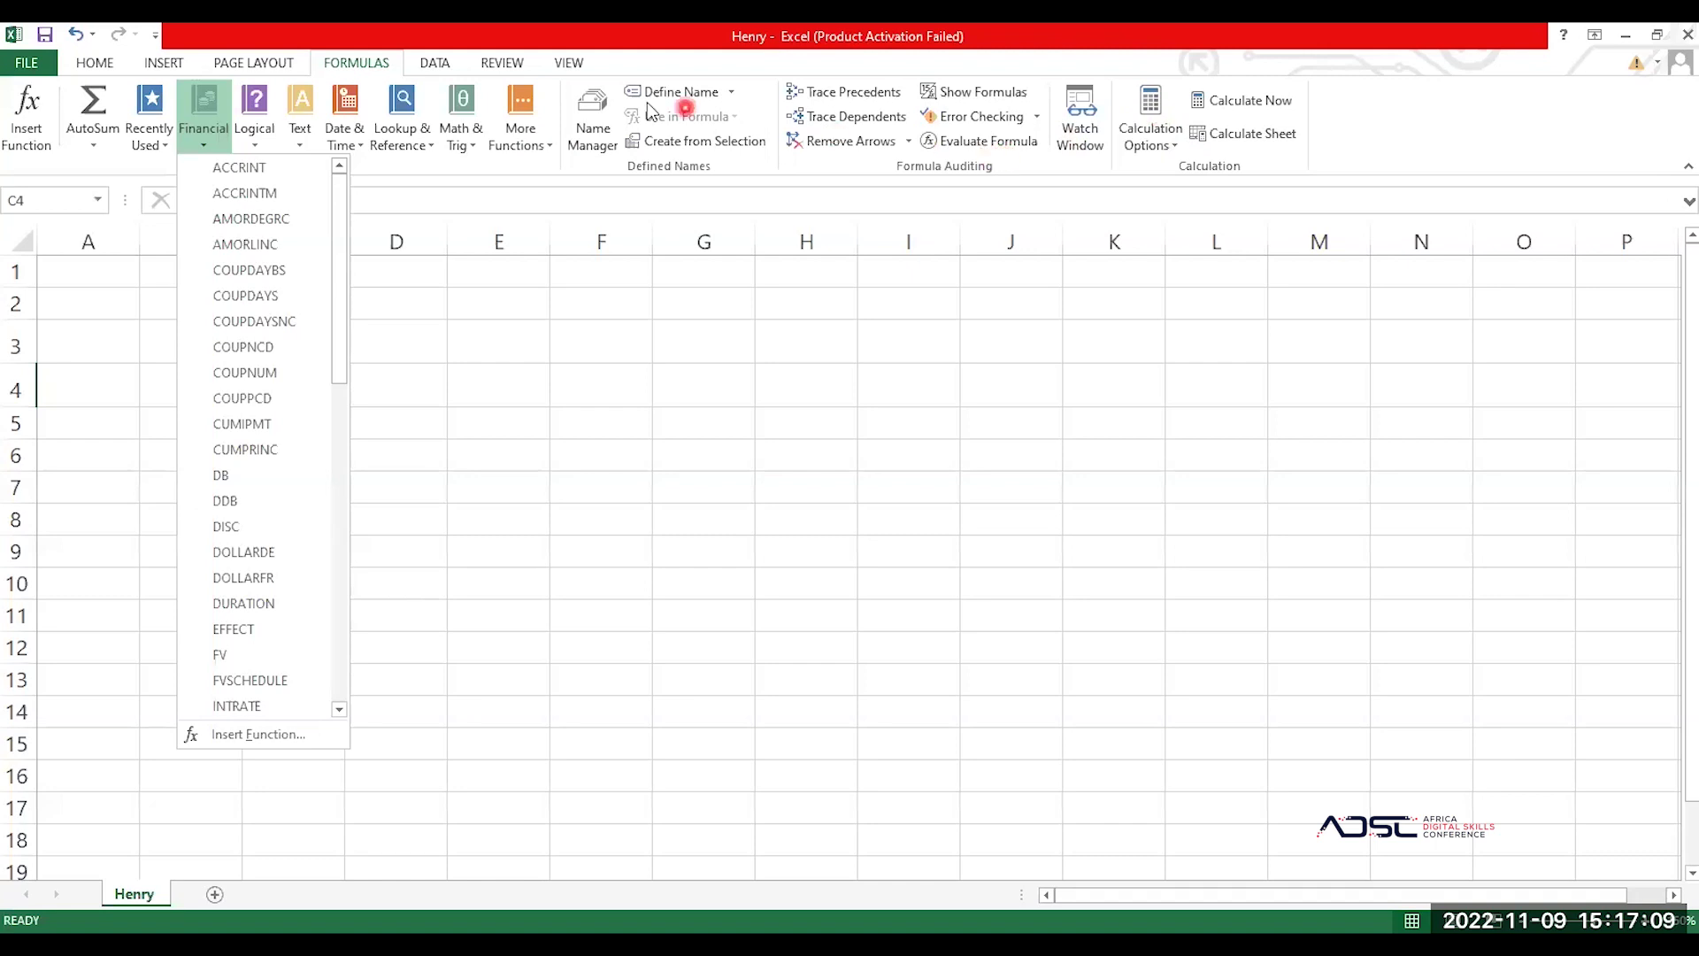
pyautogui.click(435, 62)
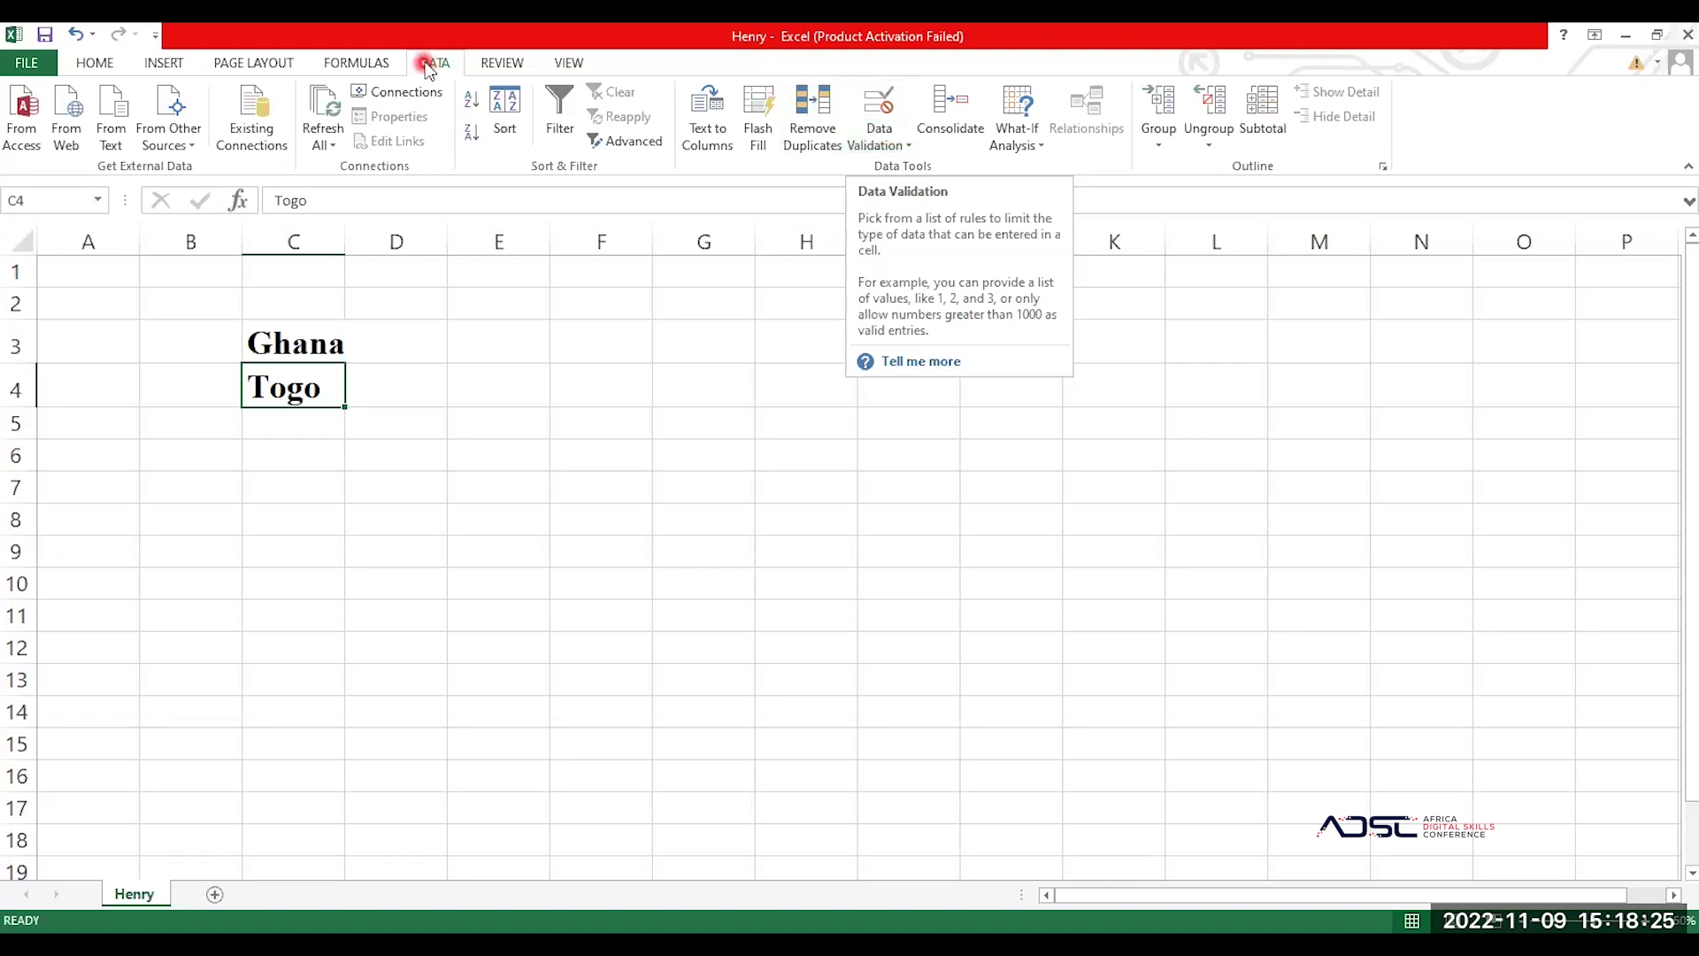
# Step: Switch the ribbon to the Review tab's commenting tools
pyautogui.click(501, 64)
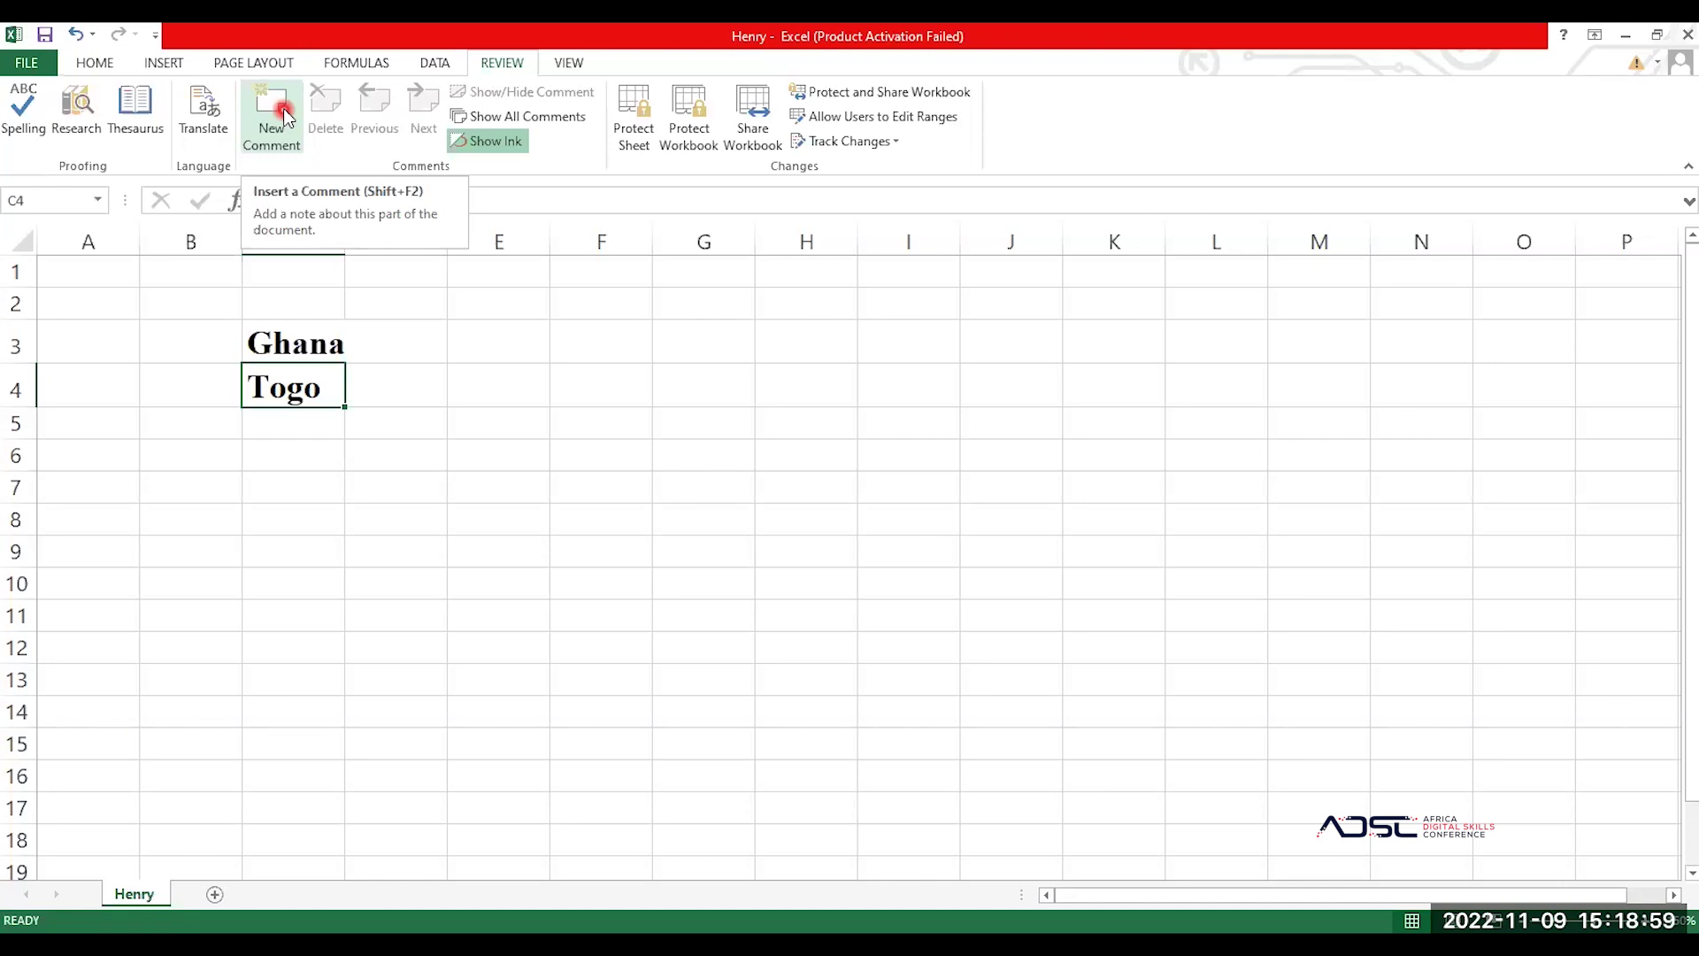
# Step: Add a comment reading 'thyeherreyrere' to cell C4, then bring up the View commands
pyautogui.click(281, 115)
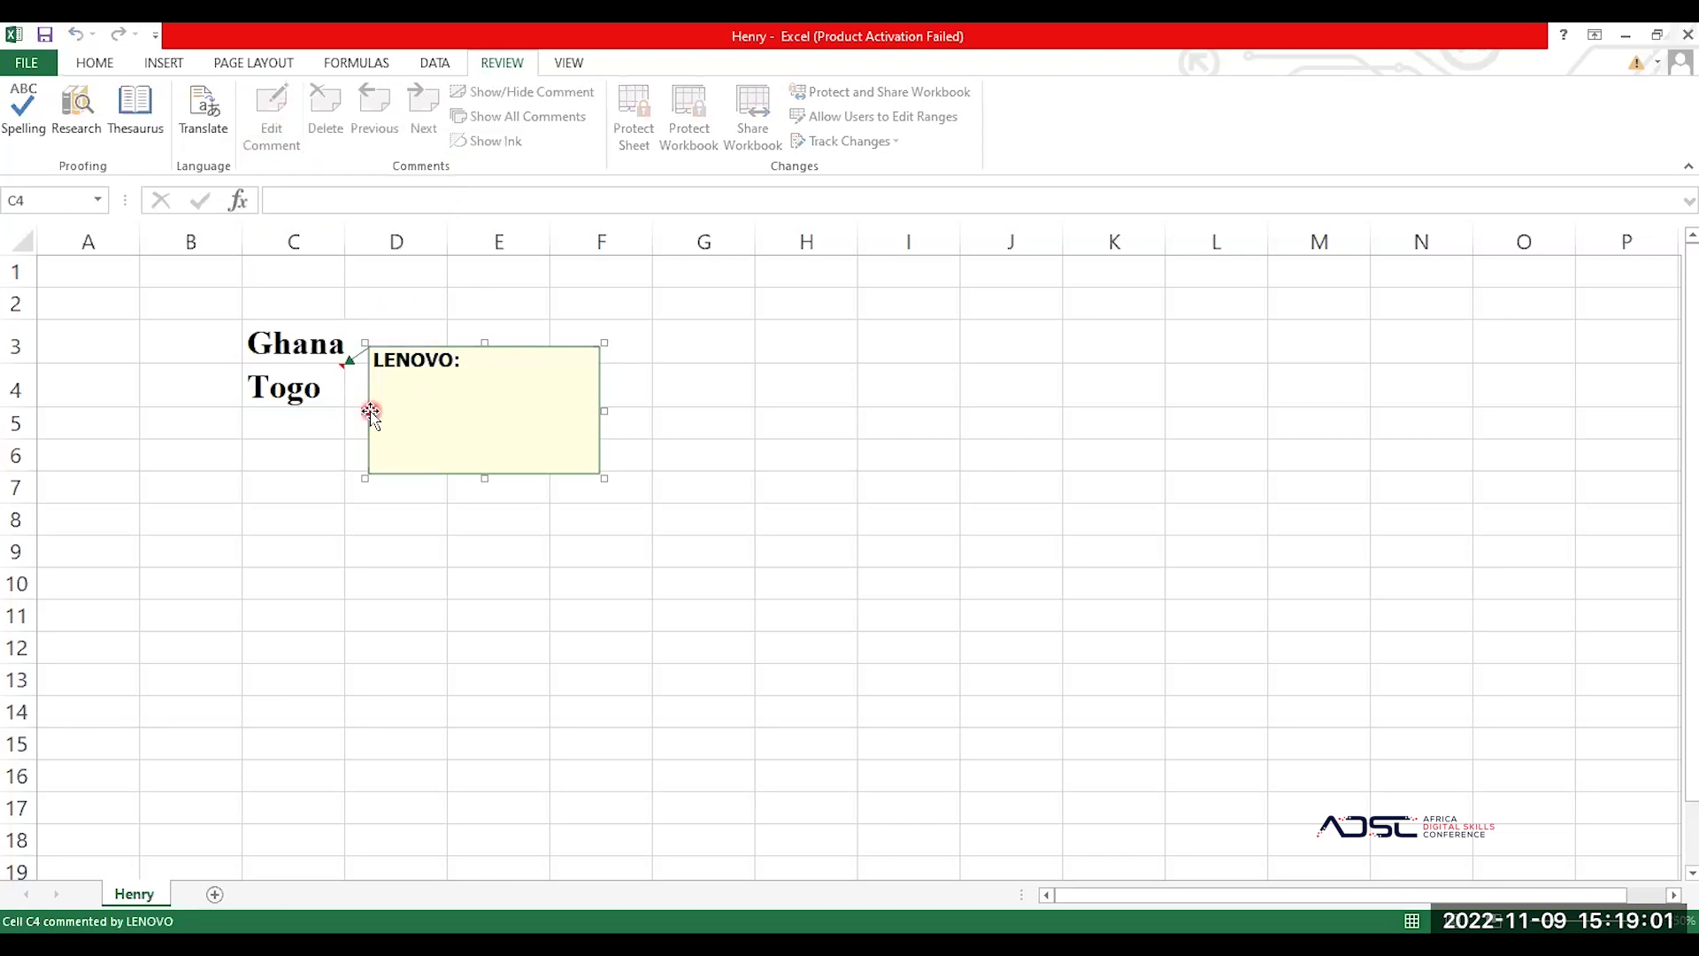
pyautogui.write('thyeherreyrere')
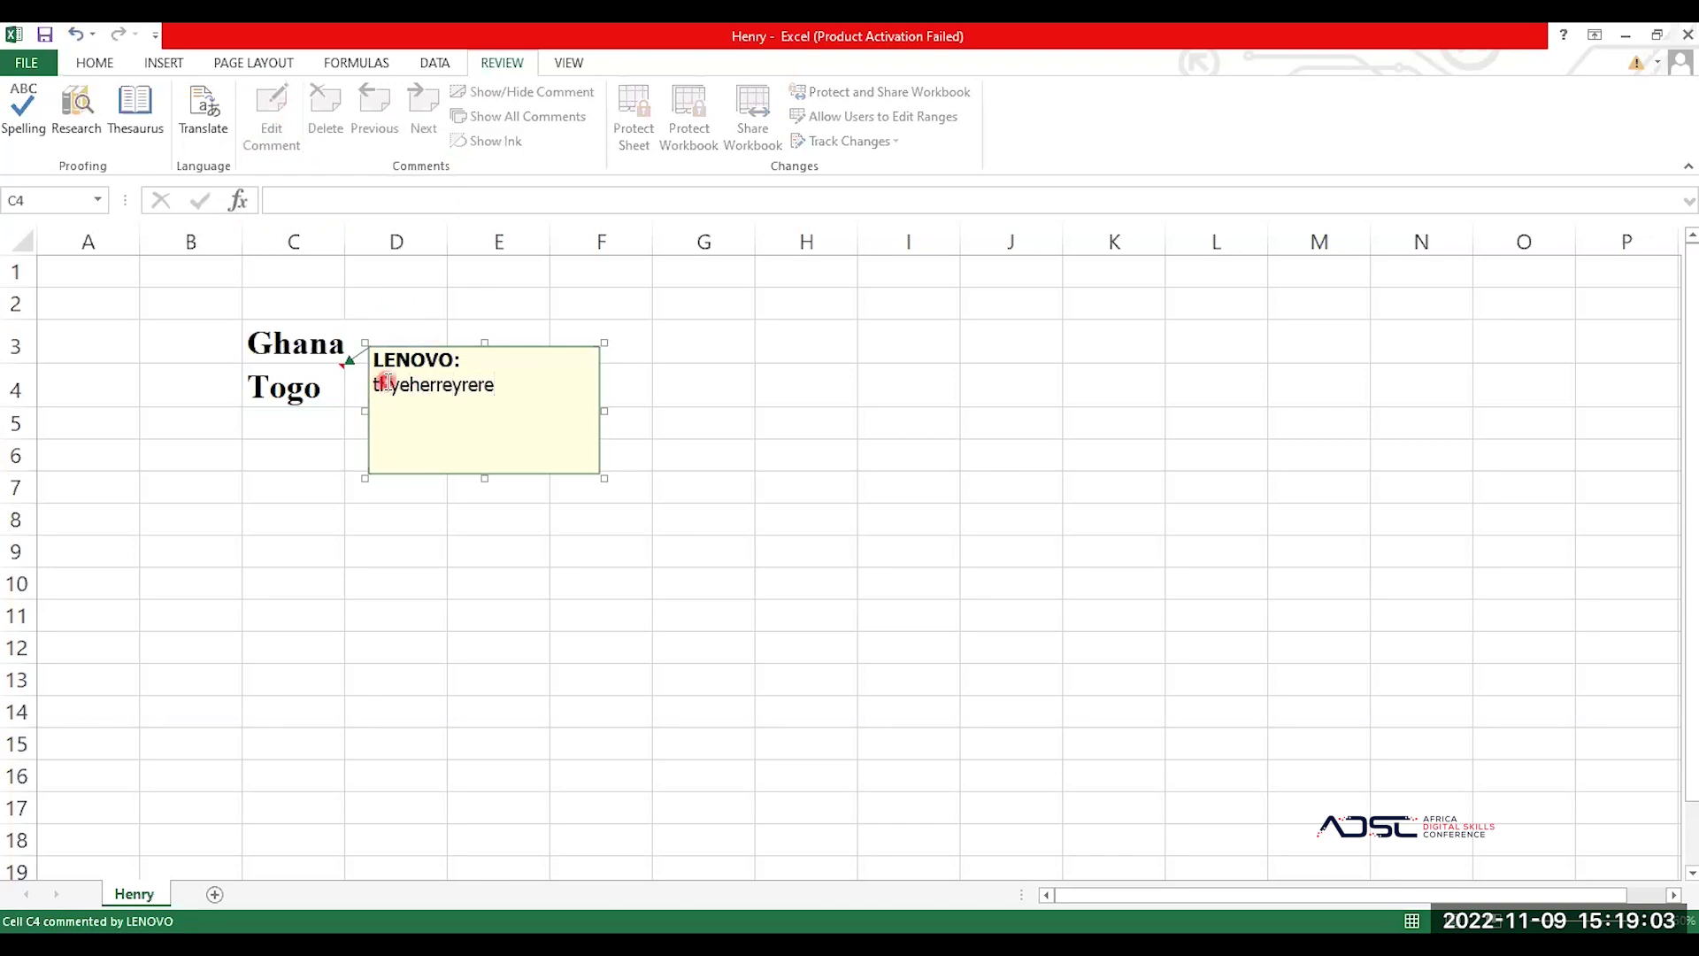
pyautogui.click(515, 292)
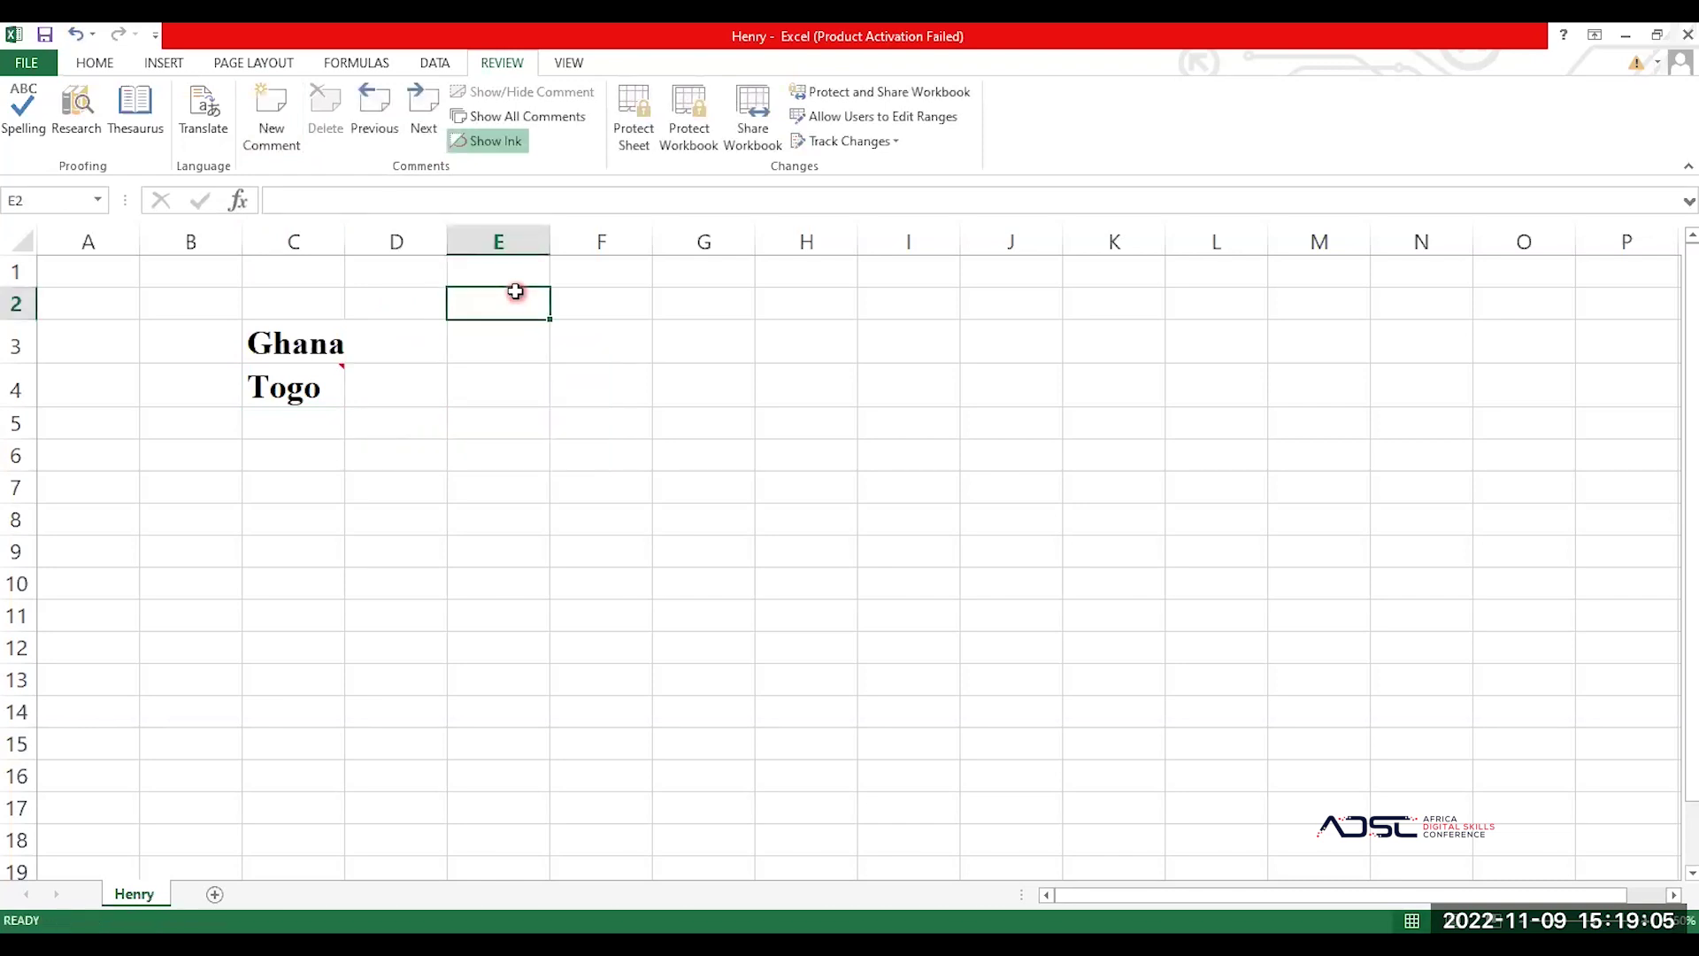
pyautogui.moveTo(333, 374)
pyautogui.click(566, 61)
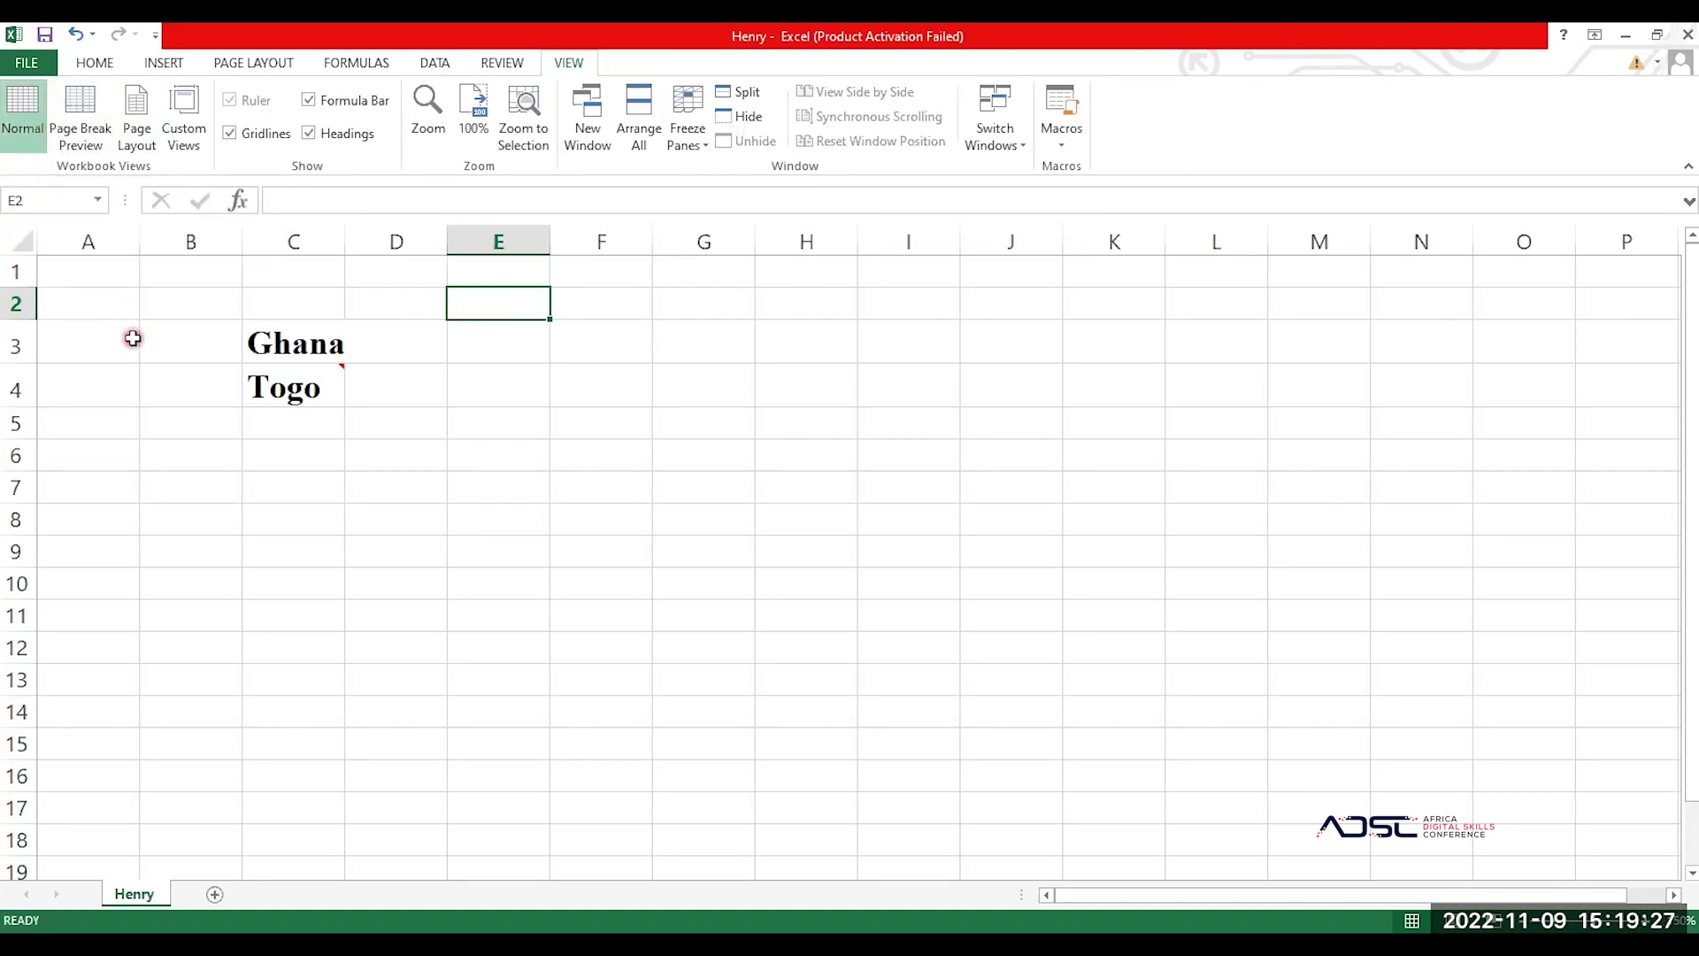
# Step: Select cell A1 and switch the Henry sheet to Page Break Preview
pyautogui.click(79, 284)
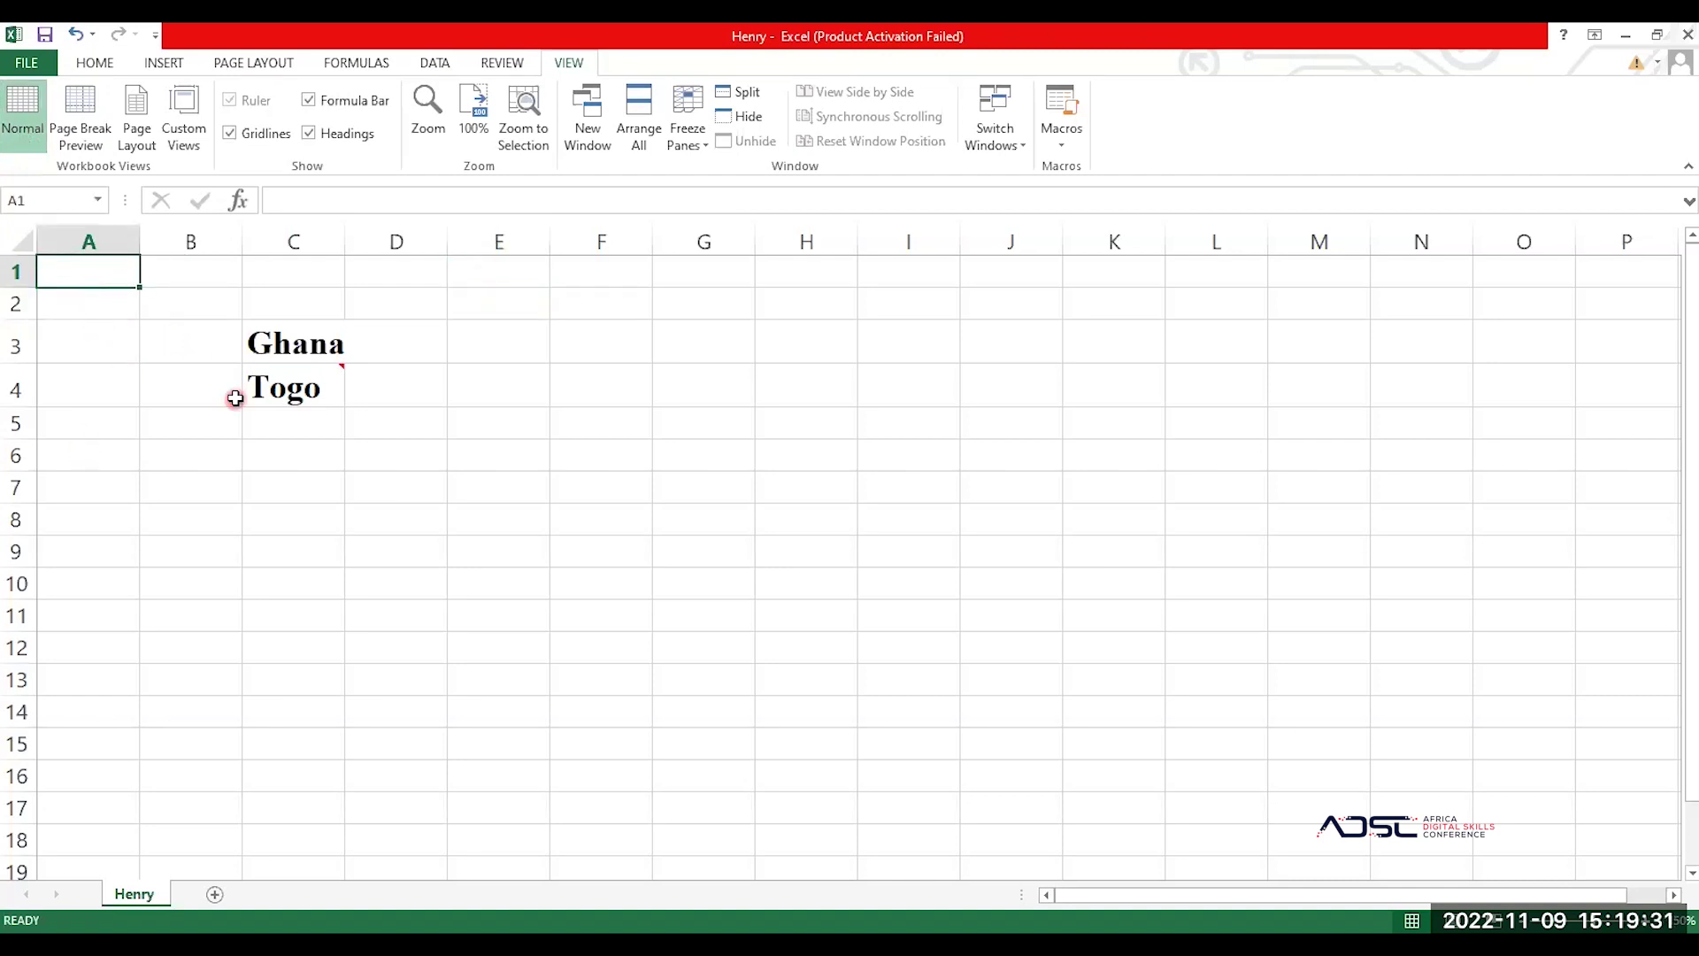
pyautogui.click(87, 113)
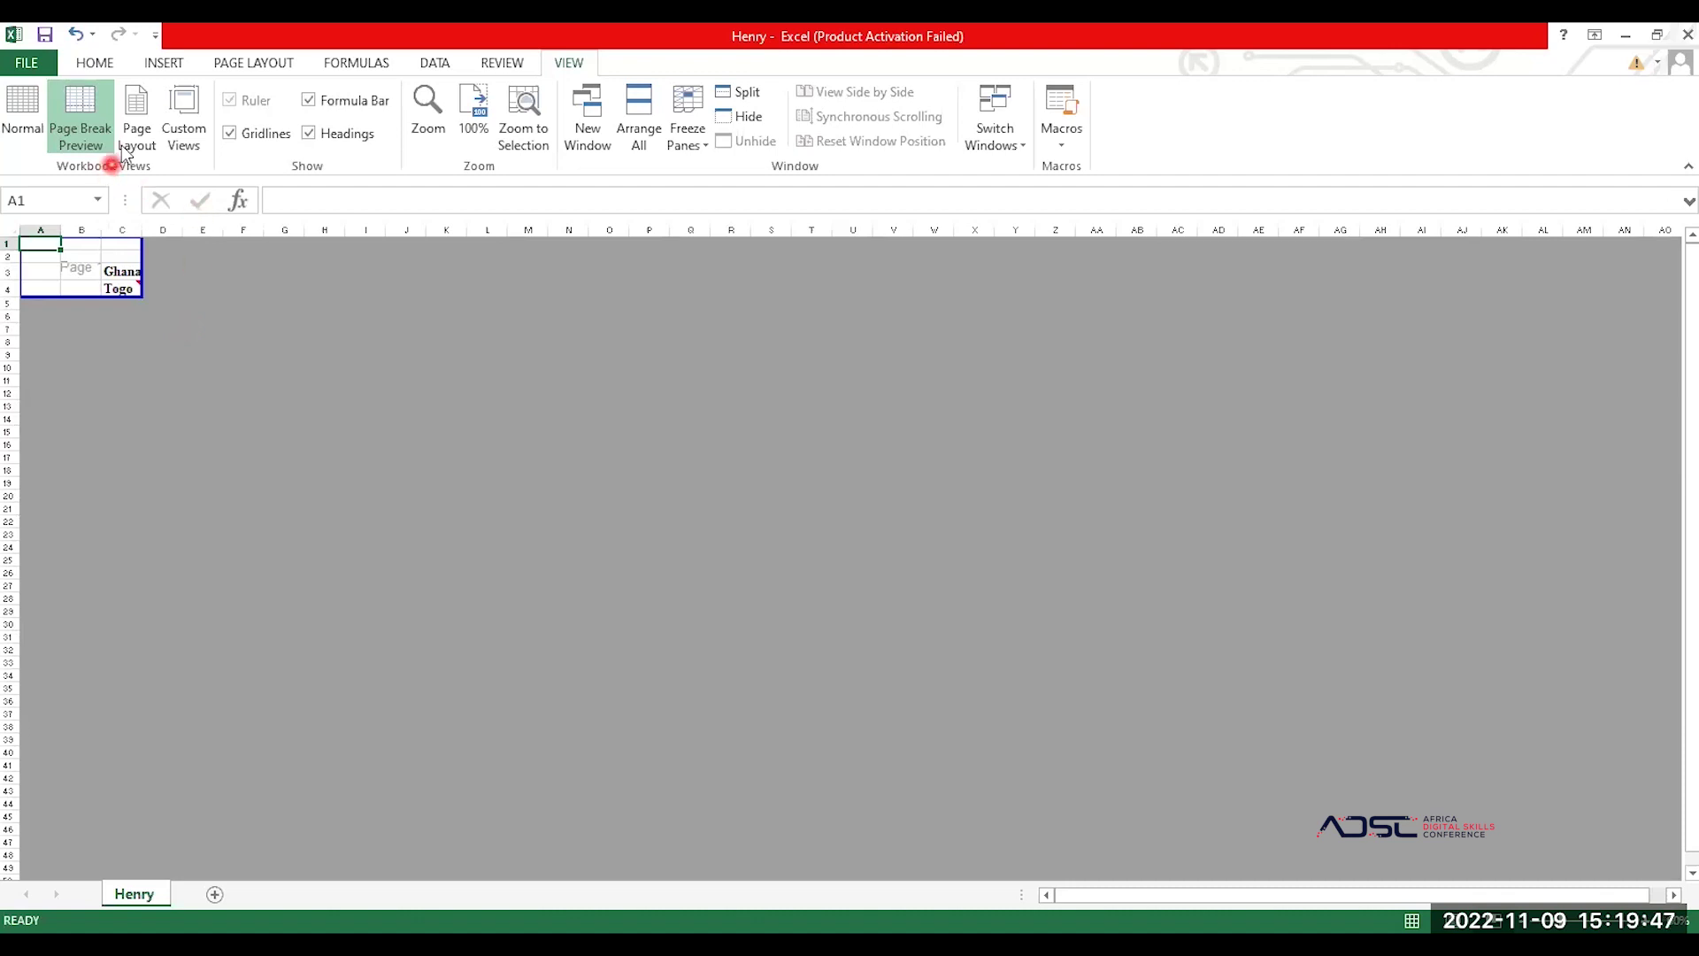
# Step: Switch to Page Layout view, scroll through the pages, and select the centre header section
pyautogui.click(149, 99)
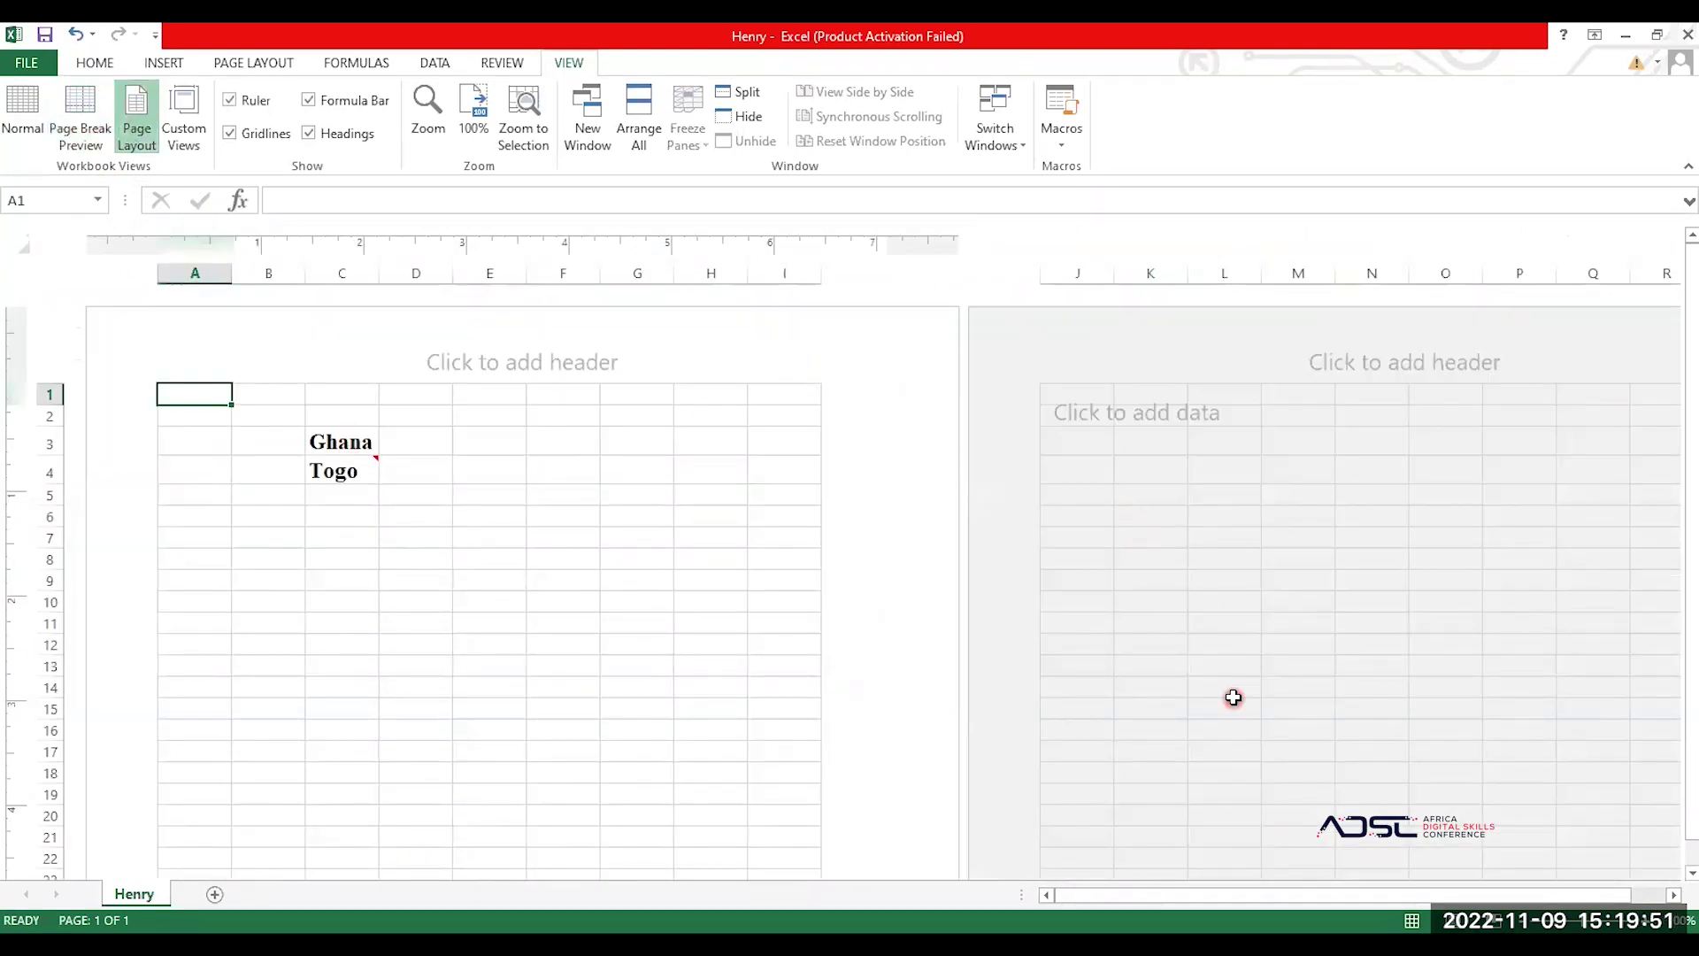
pyautogui.scroll(-3, 1233, 697)
pyautogui.scroll(-5, 1233, 697)
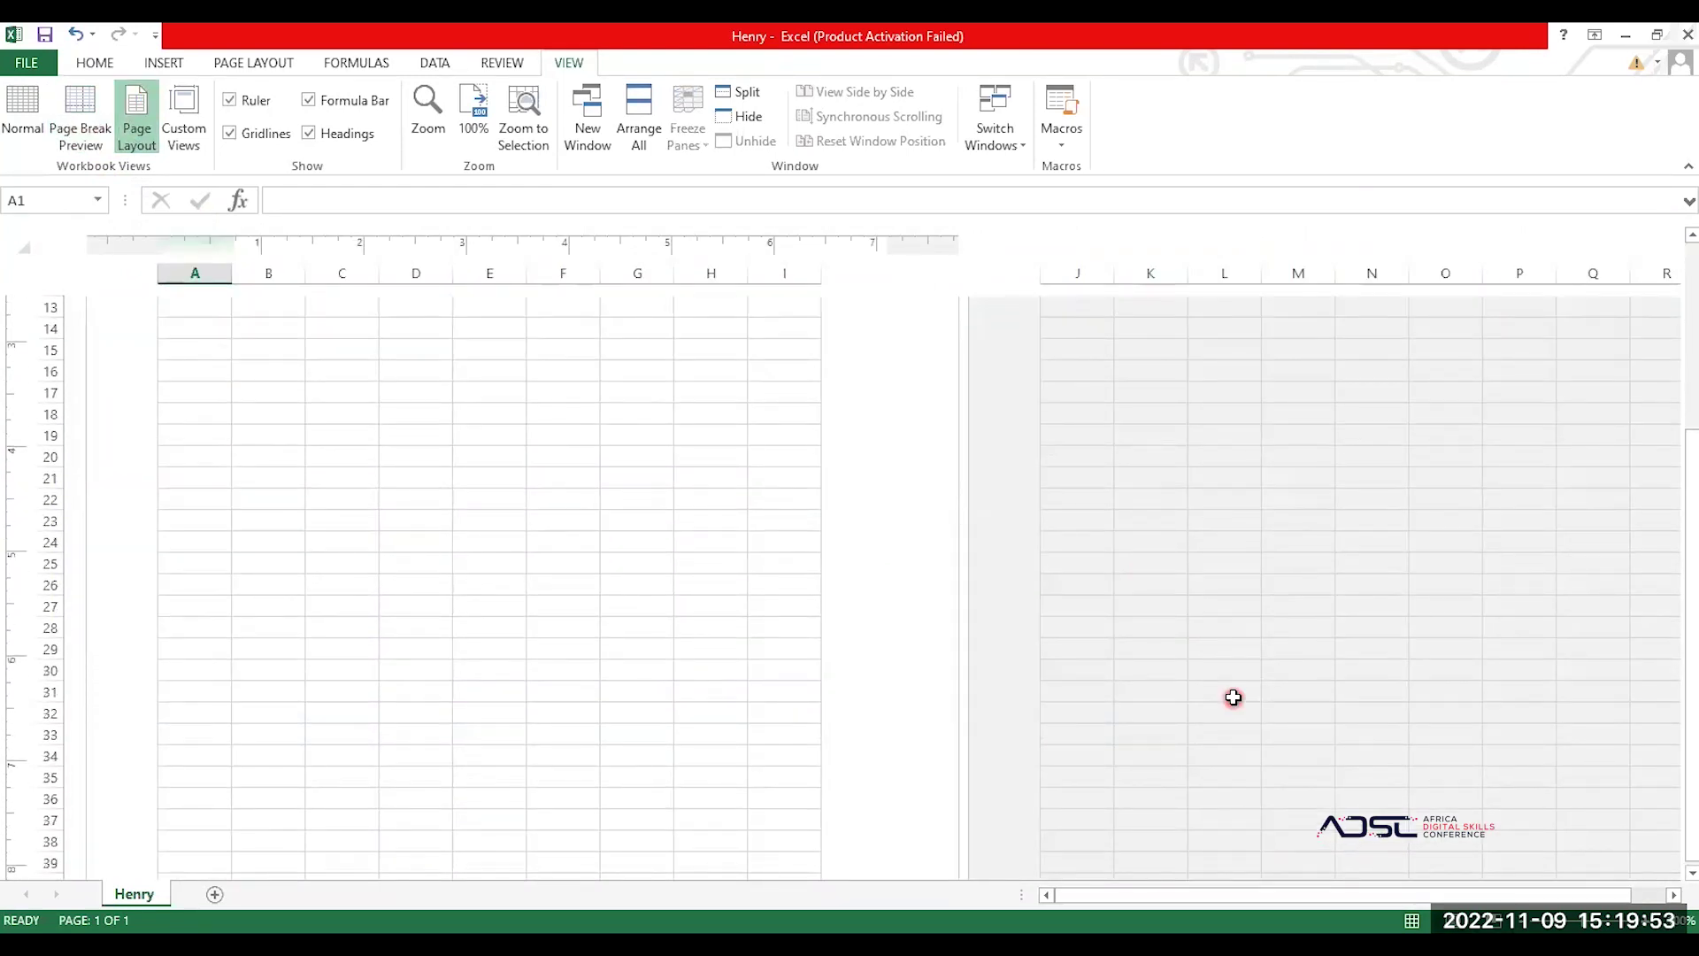
pyautogui.scroll(-1, 1234, 698)
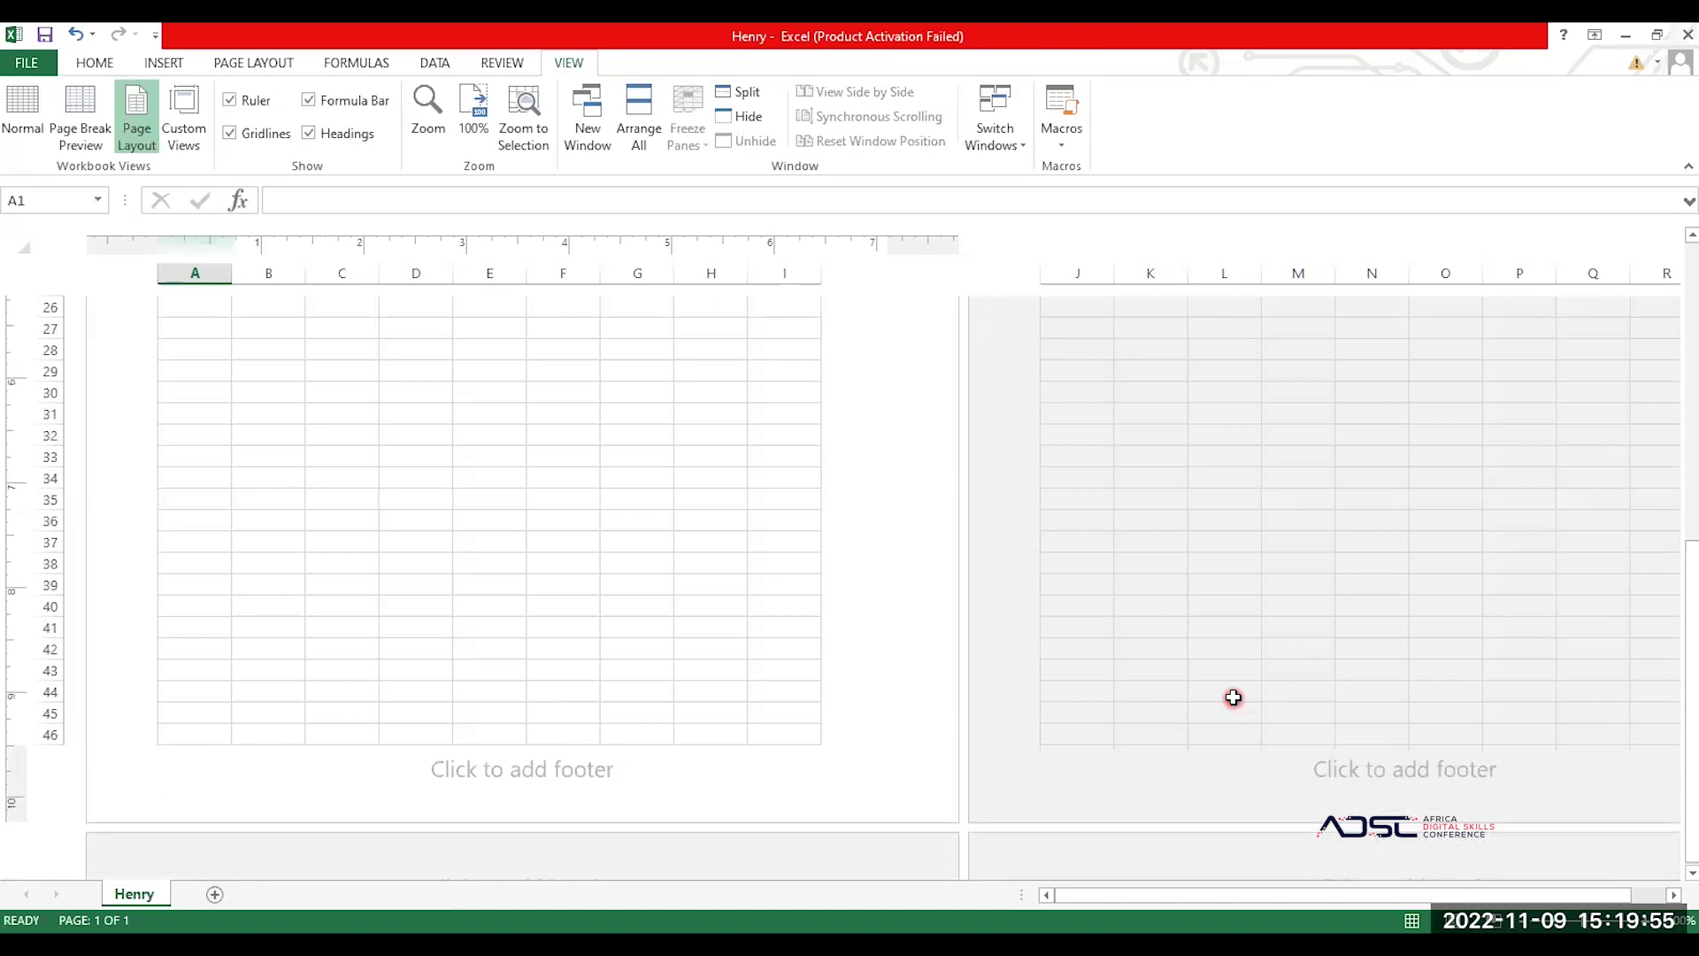
pyautogui.scroll(-3, 1233, 697)
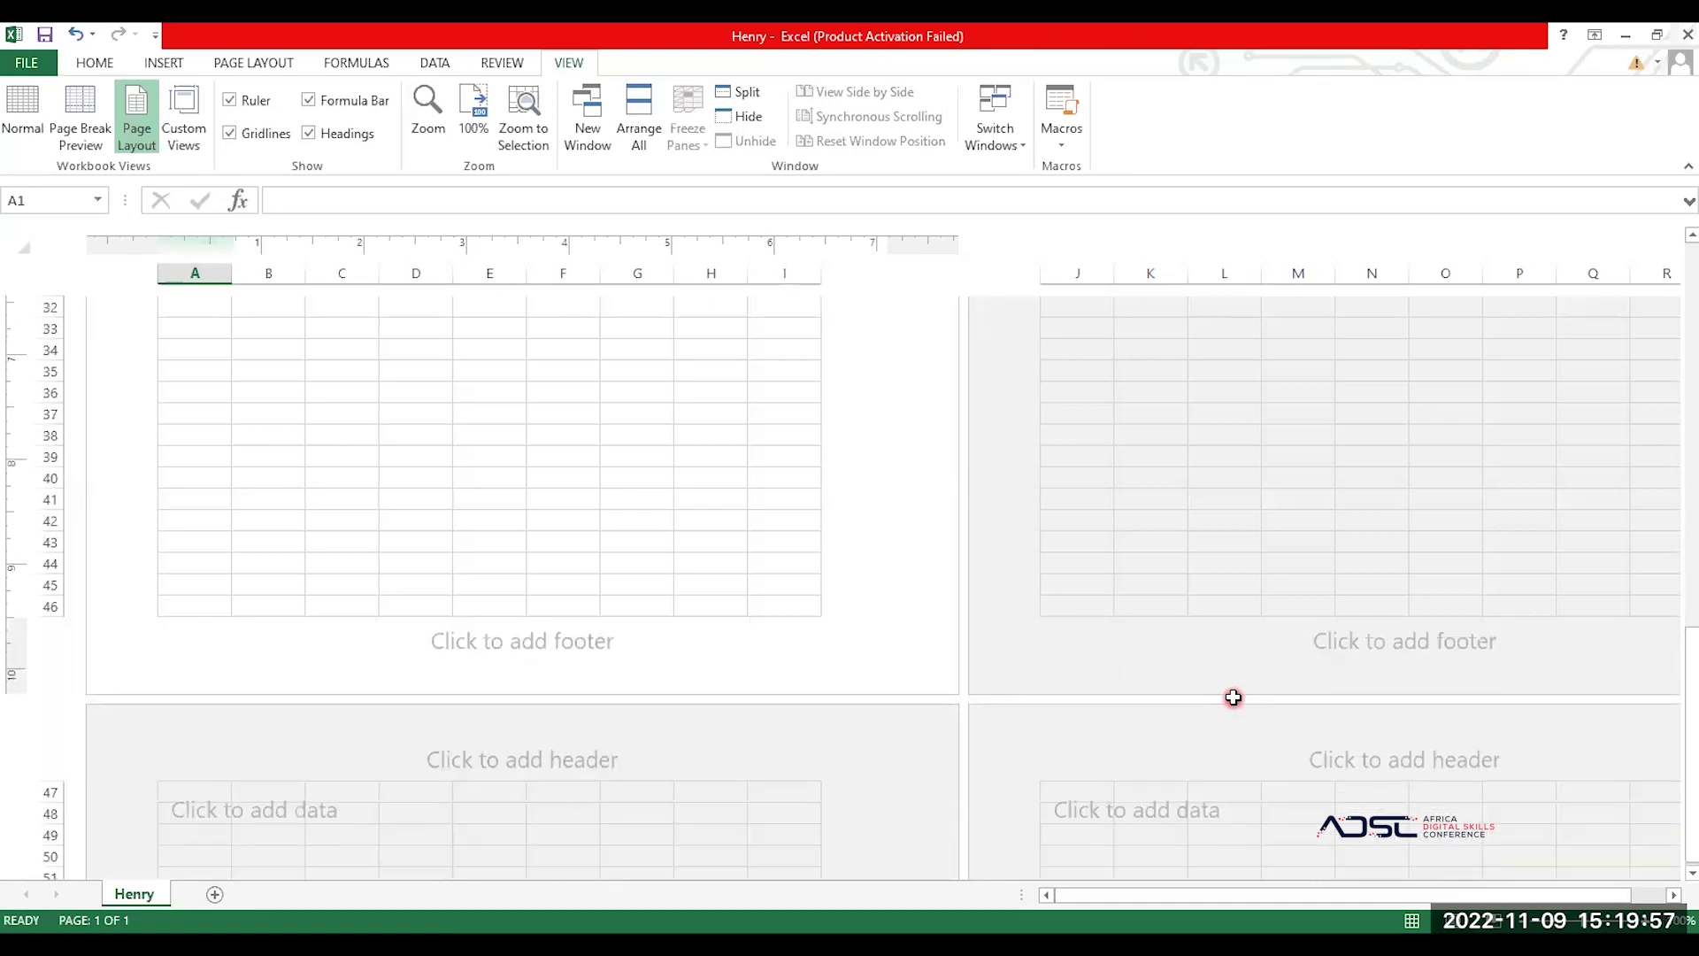
pyautogui.scroll(-1, 1233, 698)
pyautogui.scroll(10, 1234, 698)
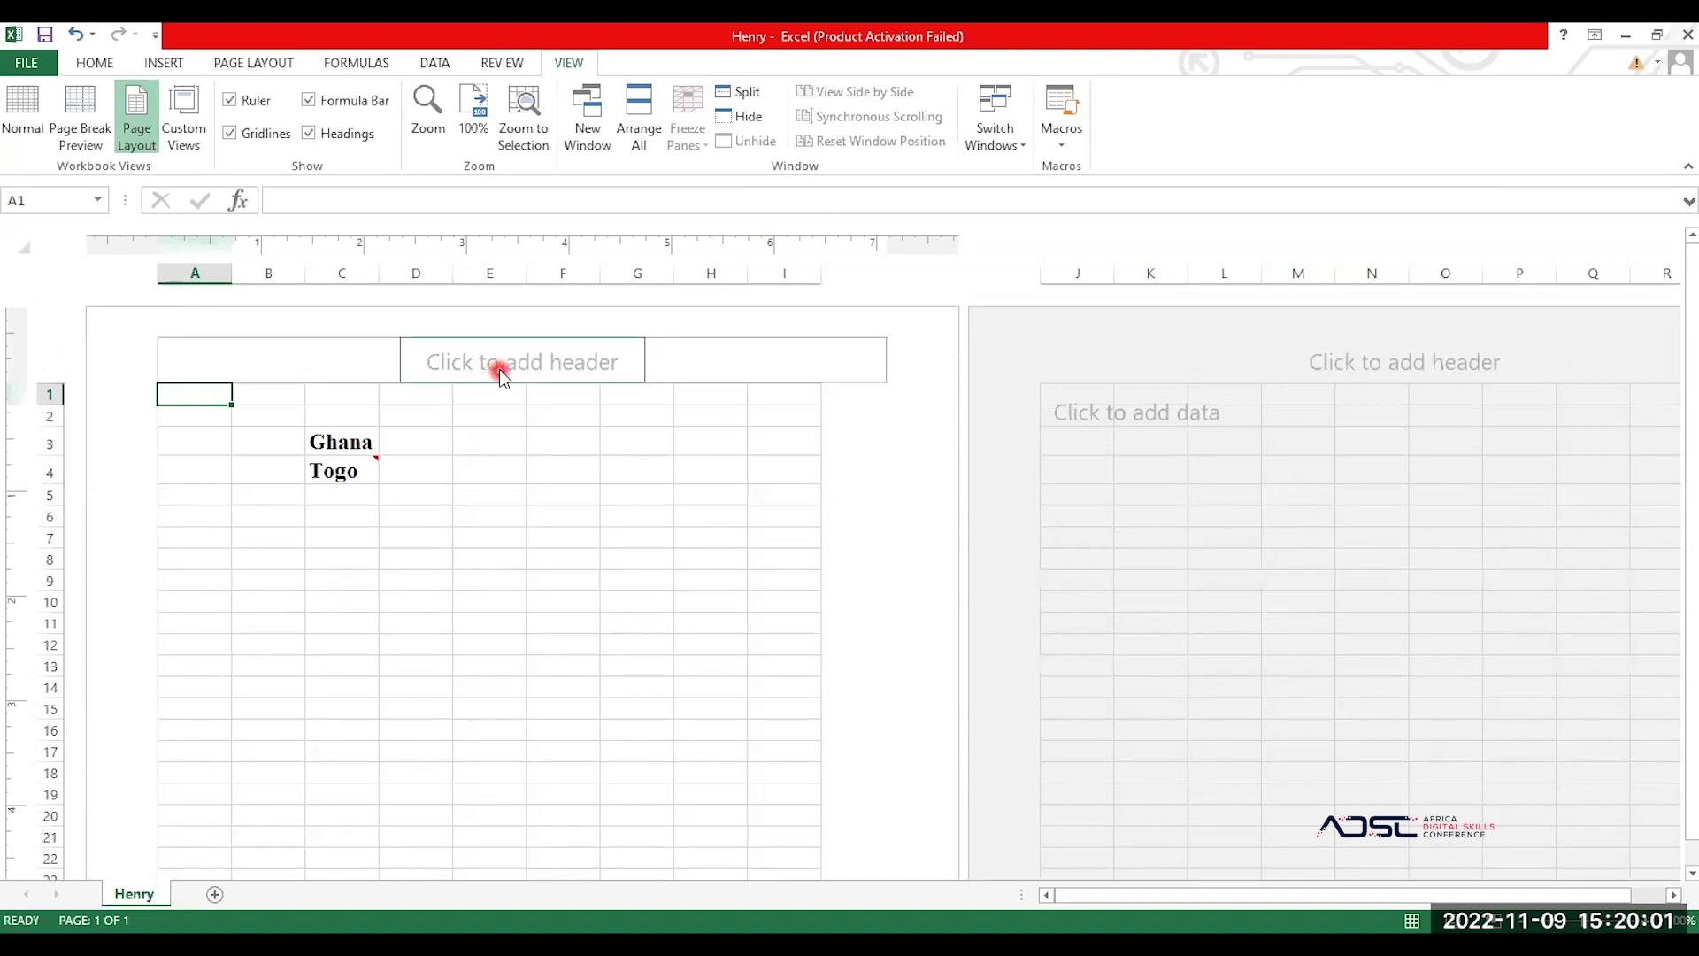
pyautogui.click(498, 369)
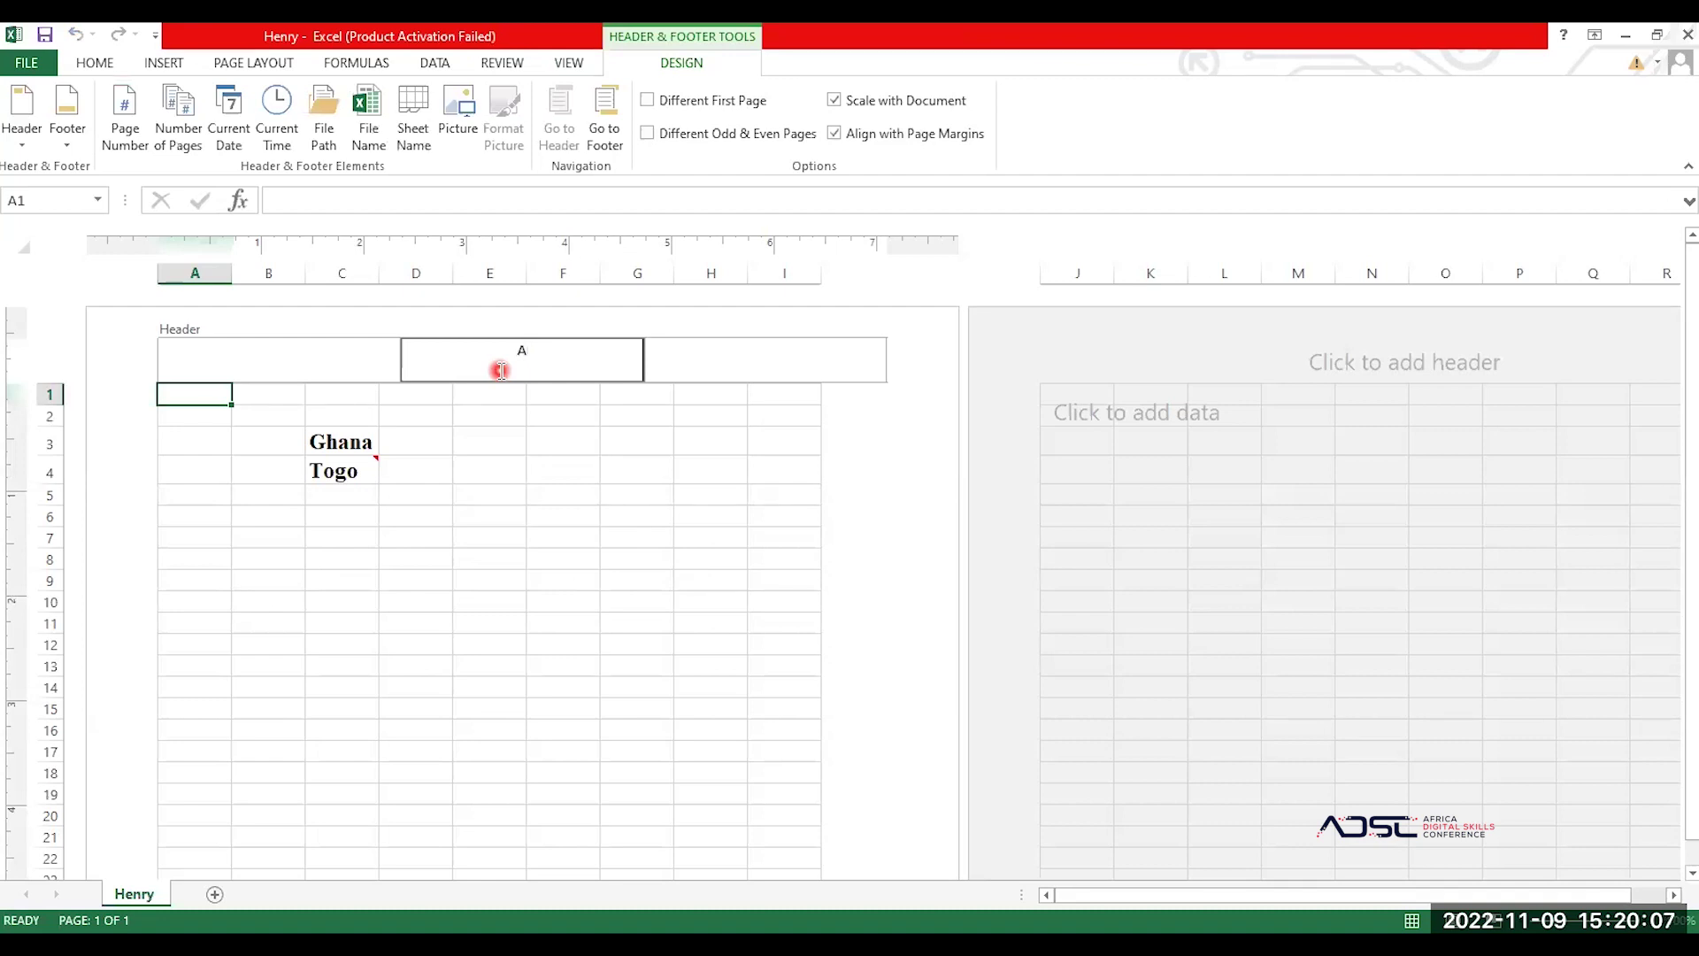
# Step: Enter 'Ghana' as the centre page header, replacing the earlier 'Dodowa' attempt
pyautogui.write('B')
pyautogui.press('BackSpace')
pyautogui.press('BackSpace')
pyautogui.write('Dodowa')
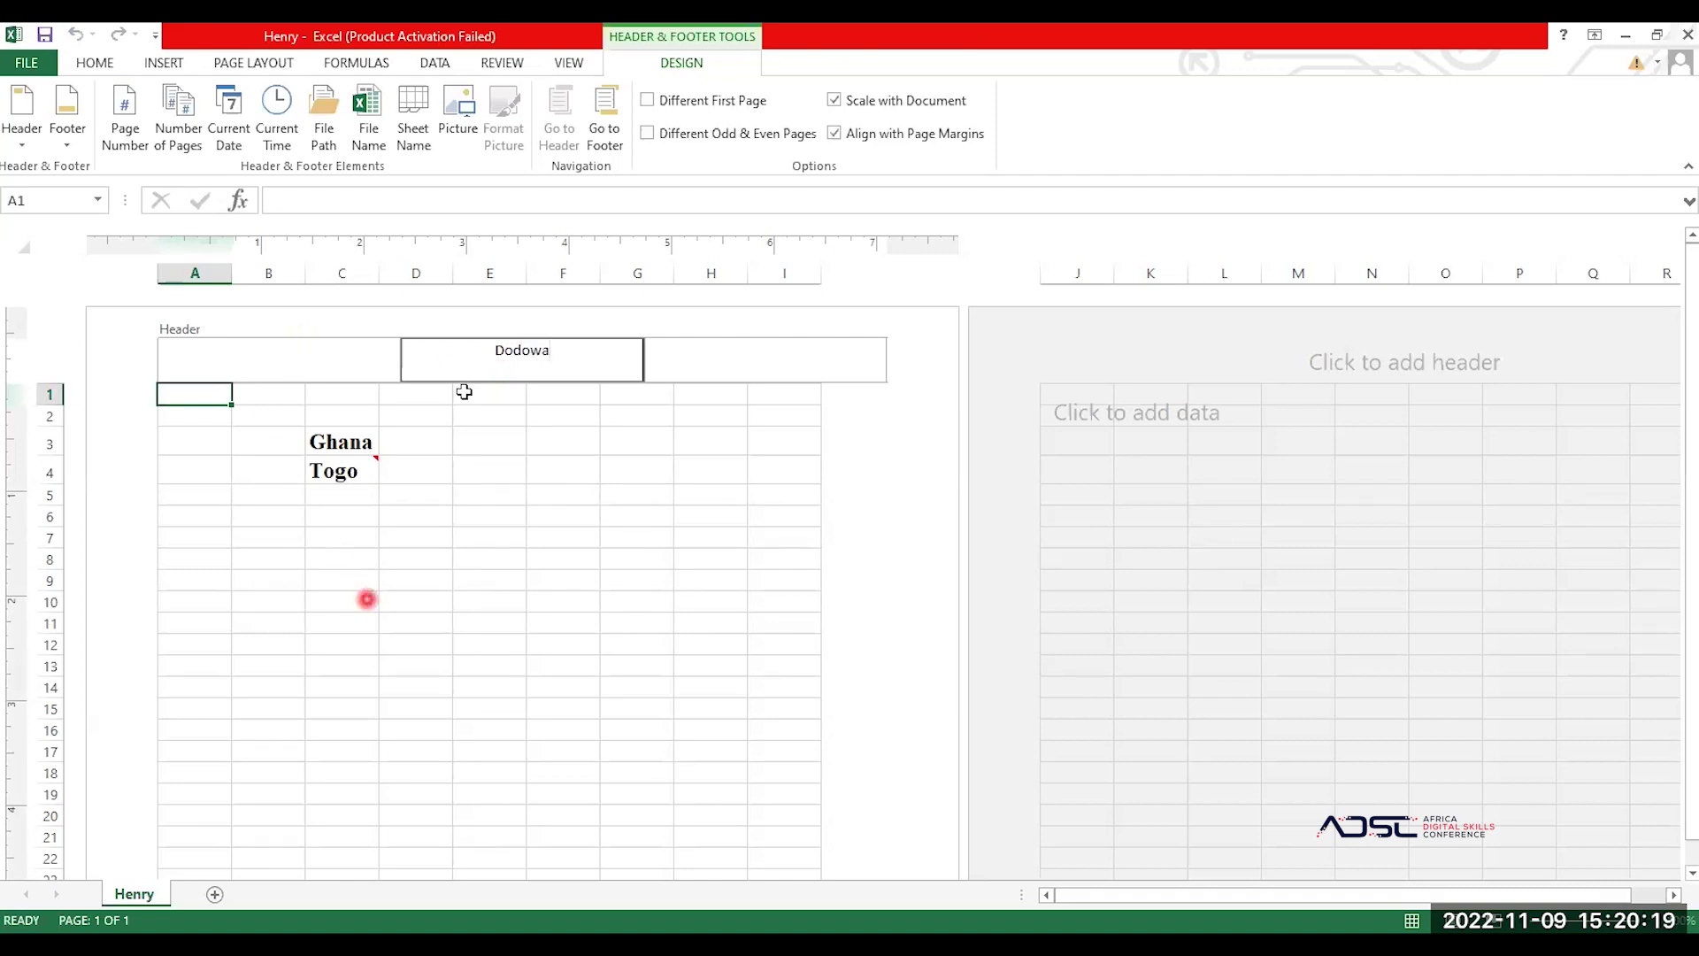
pyautogui.press('BackSpace')
pyautogui.press('BackSpace')
pyautogui.press('BackSpace')
pyautogui.press('BackSpace')
pyautogui.press('BackSpace')
pyautogui.press('BackSpace')
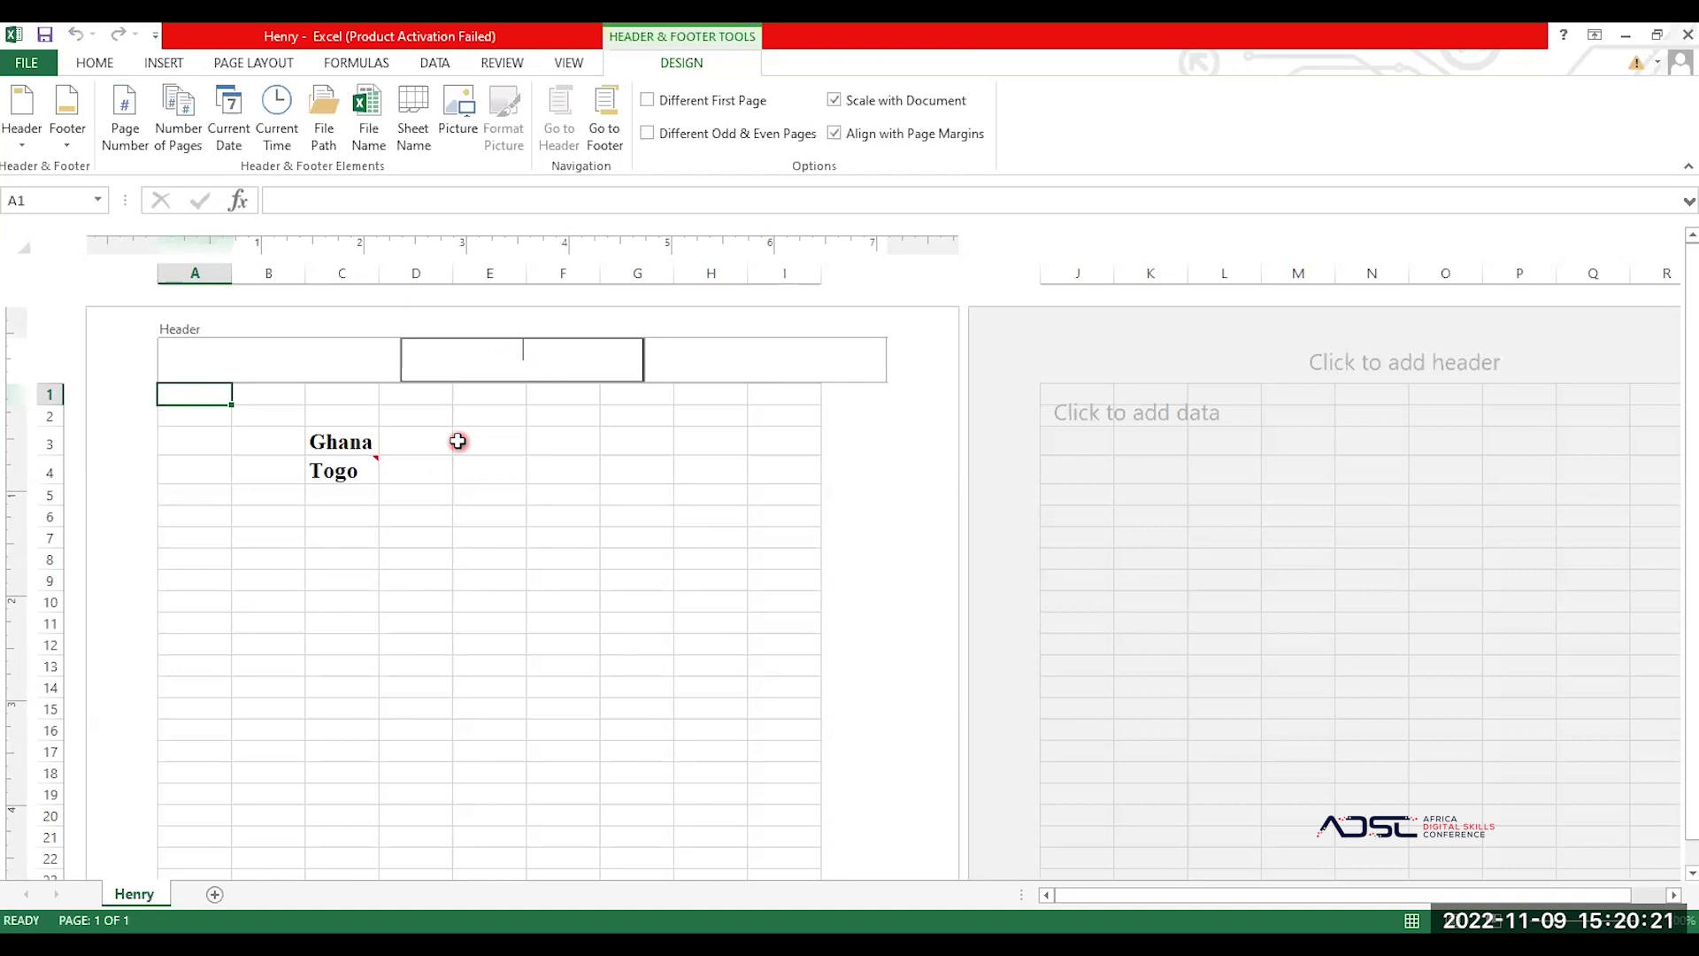
pyautogui.write('Ghana')
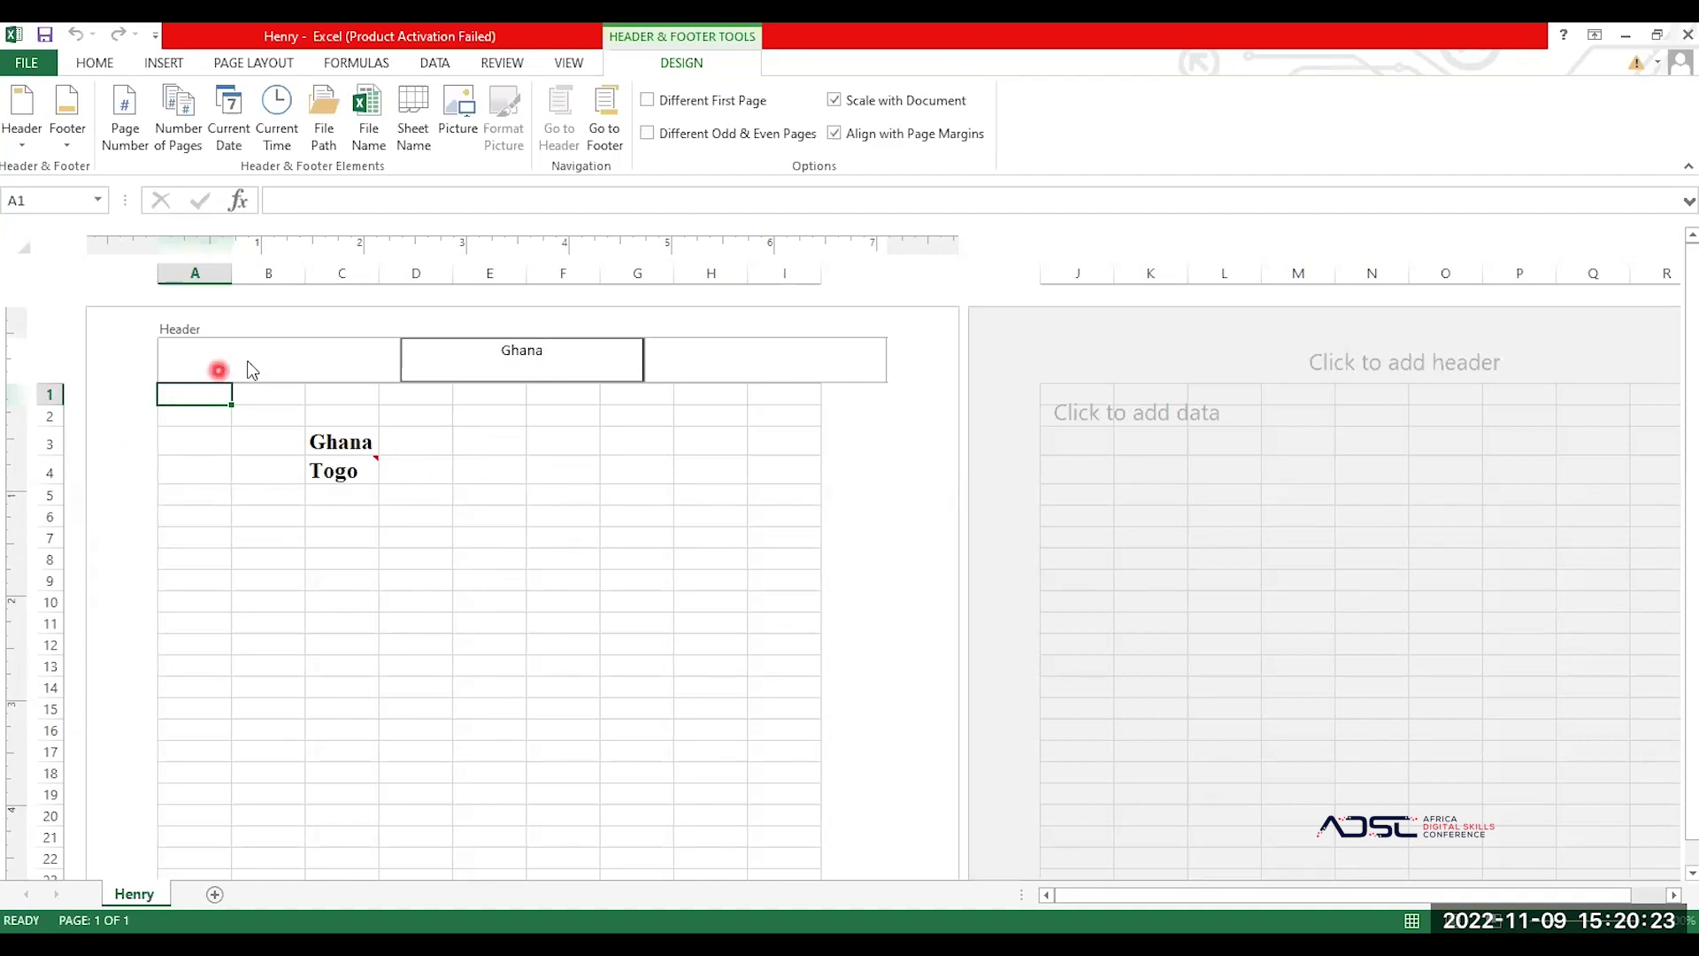
pyautogui.click(264, 363)
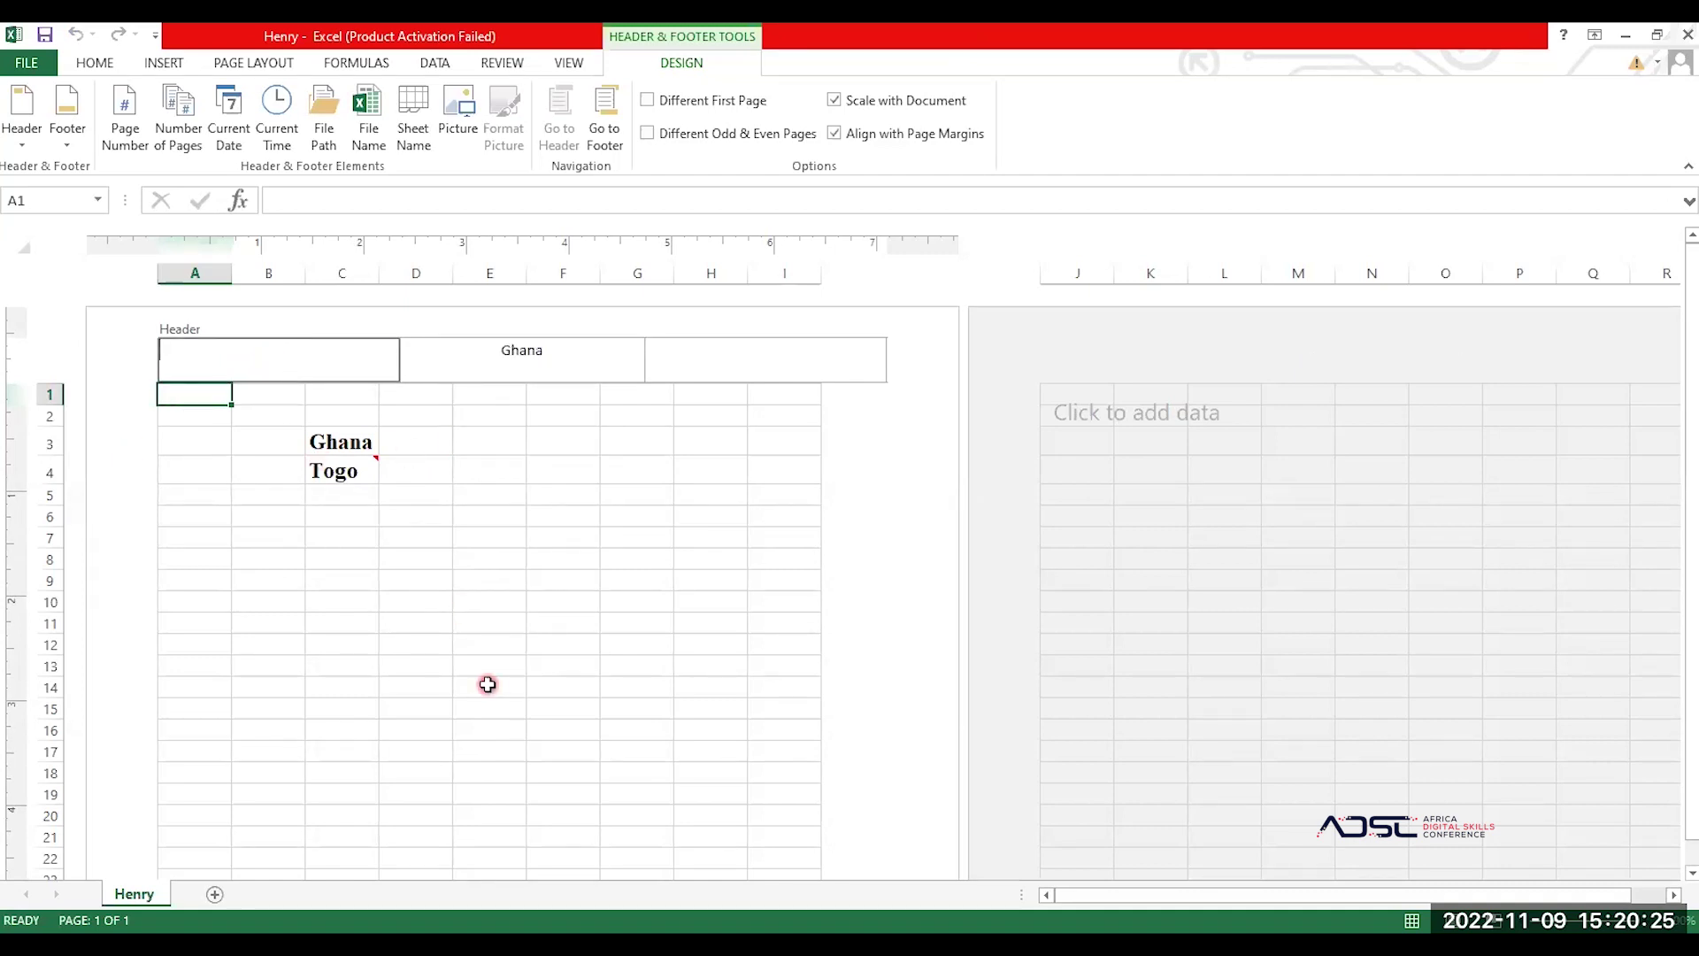
pyautogui.click(471, 598)
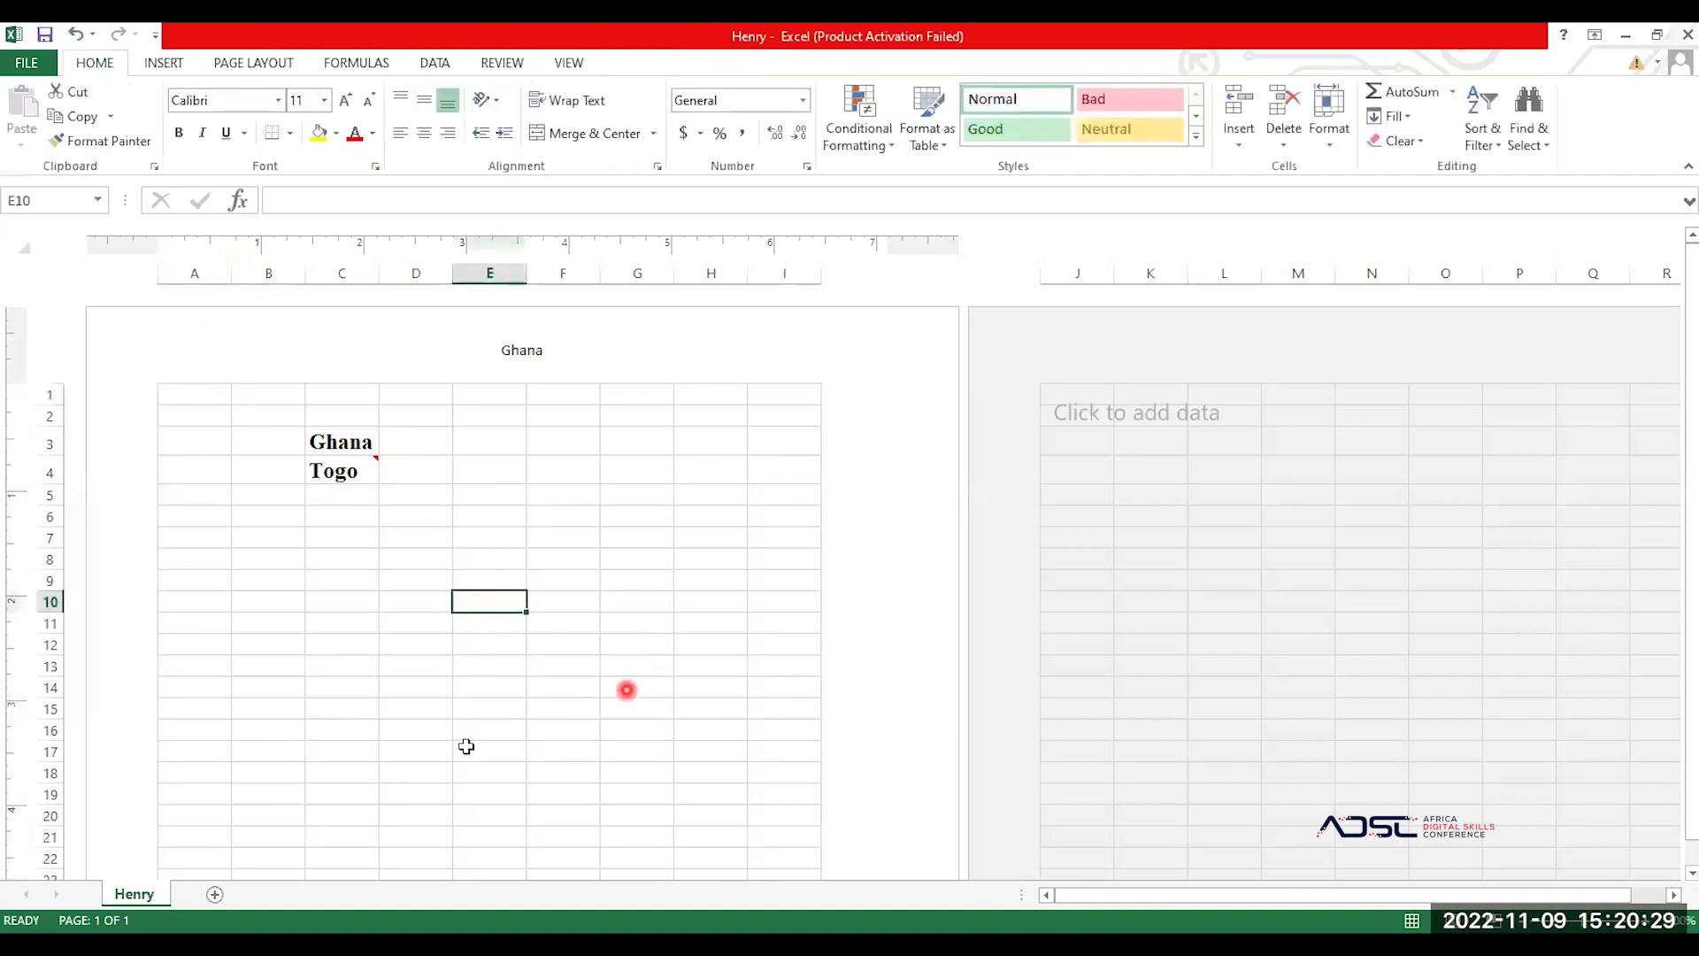
# Step: Add 'Ghana is beautiful' as the centre page footer and return to cell B31
pyautogui.scroll(-8, 454, 768)
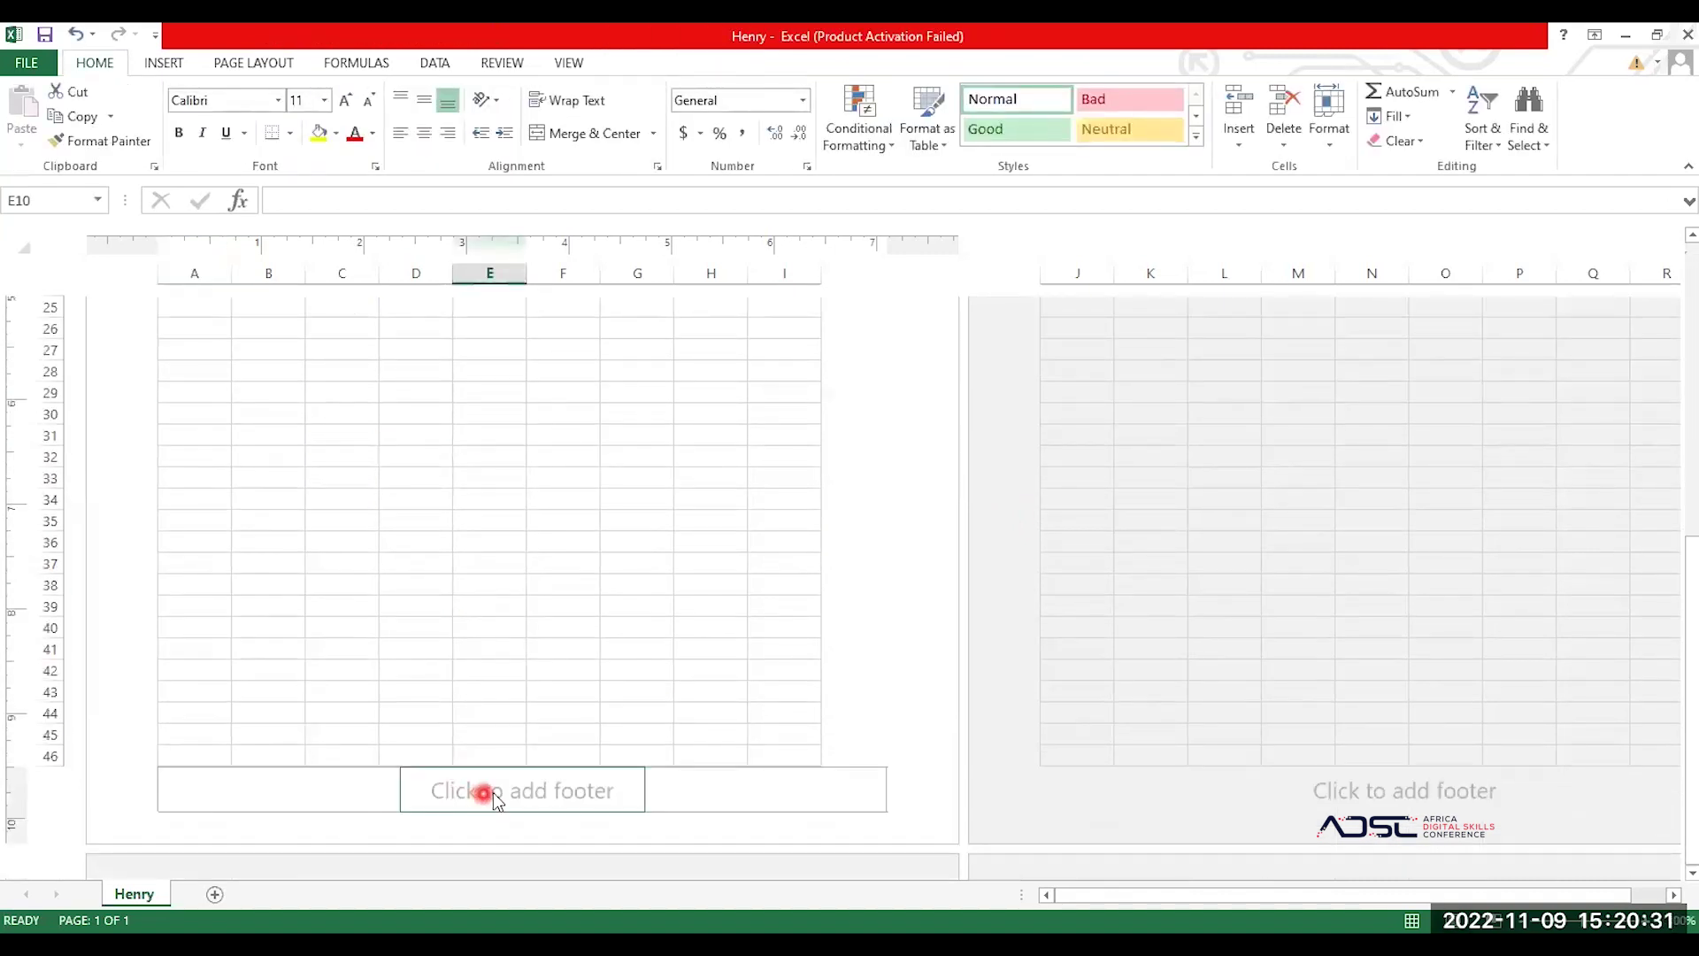
pyautogui.click(498, 791)
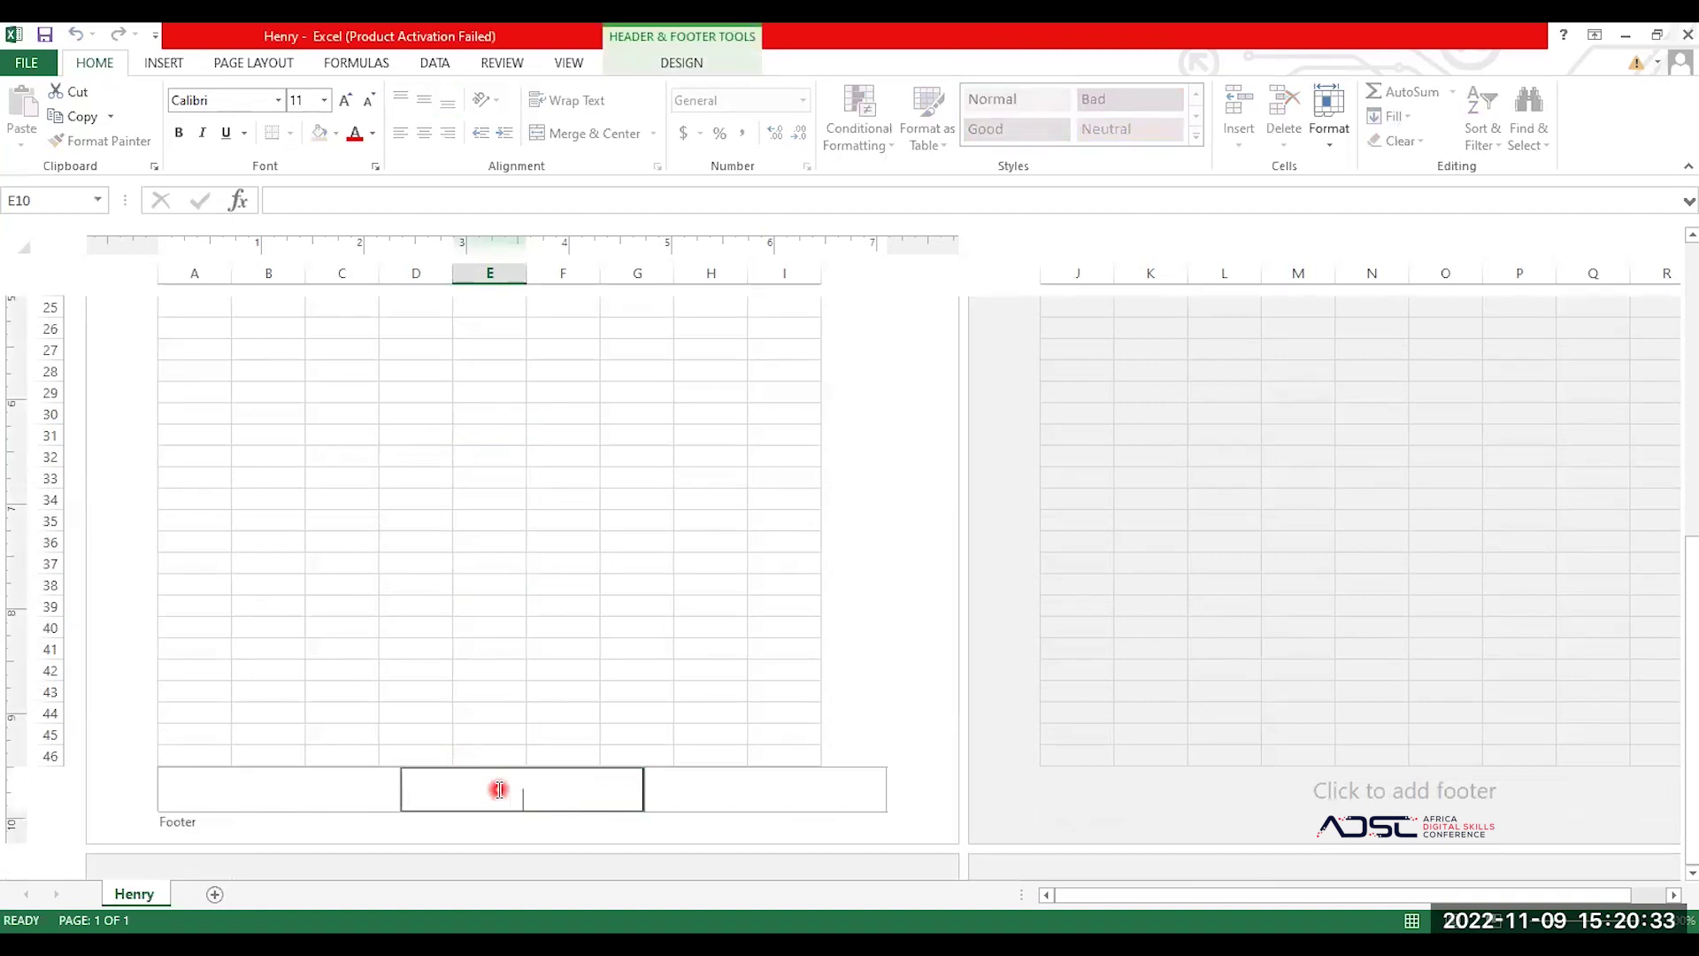
pyautogui.write('Ghana is bea')
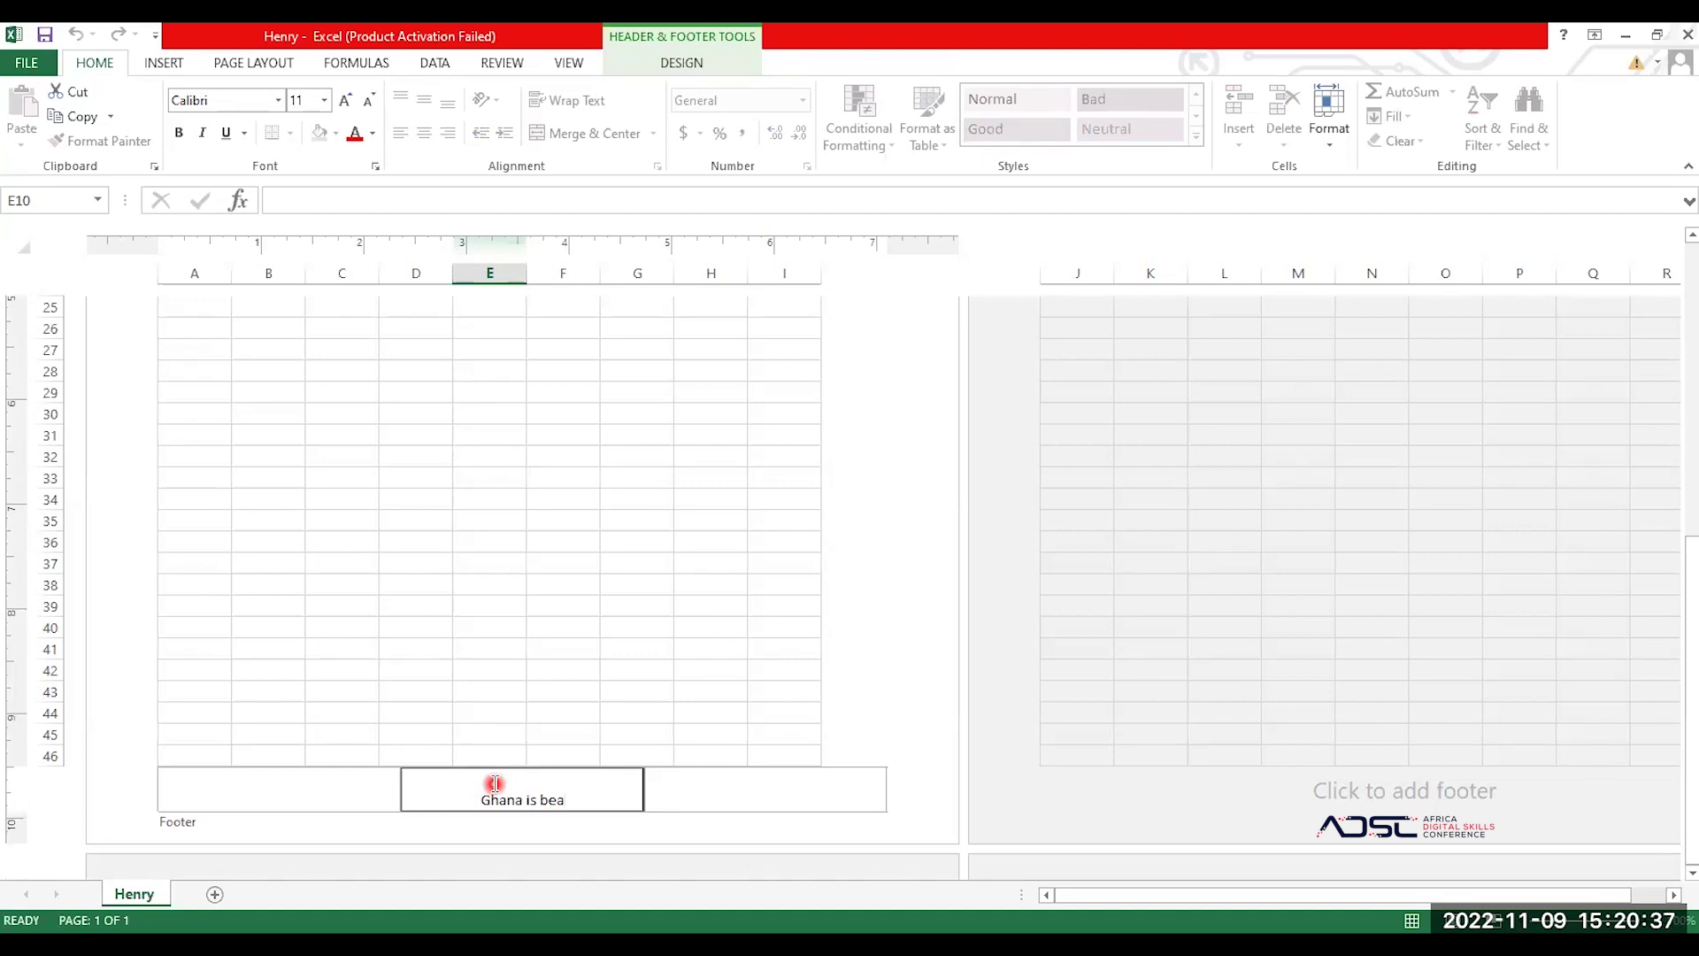
pyautogui.write('utiful')
pyautogui.moveTo(535, 631); pyautogui.dragTo(518, 630)
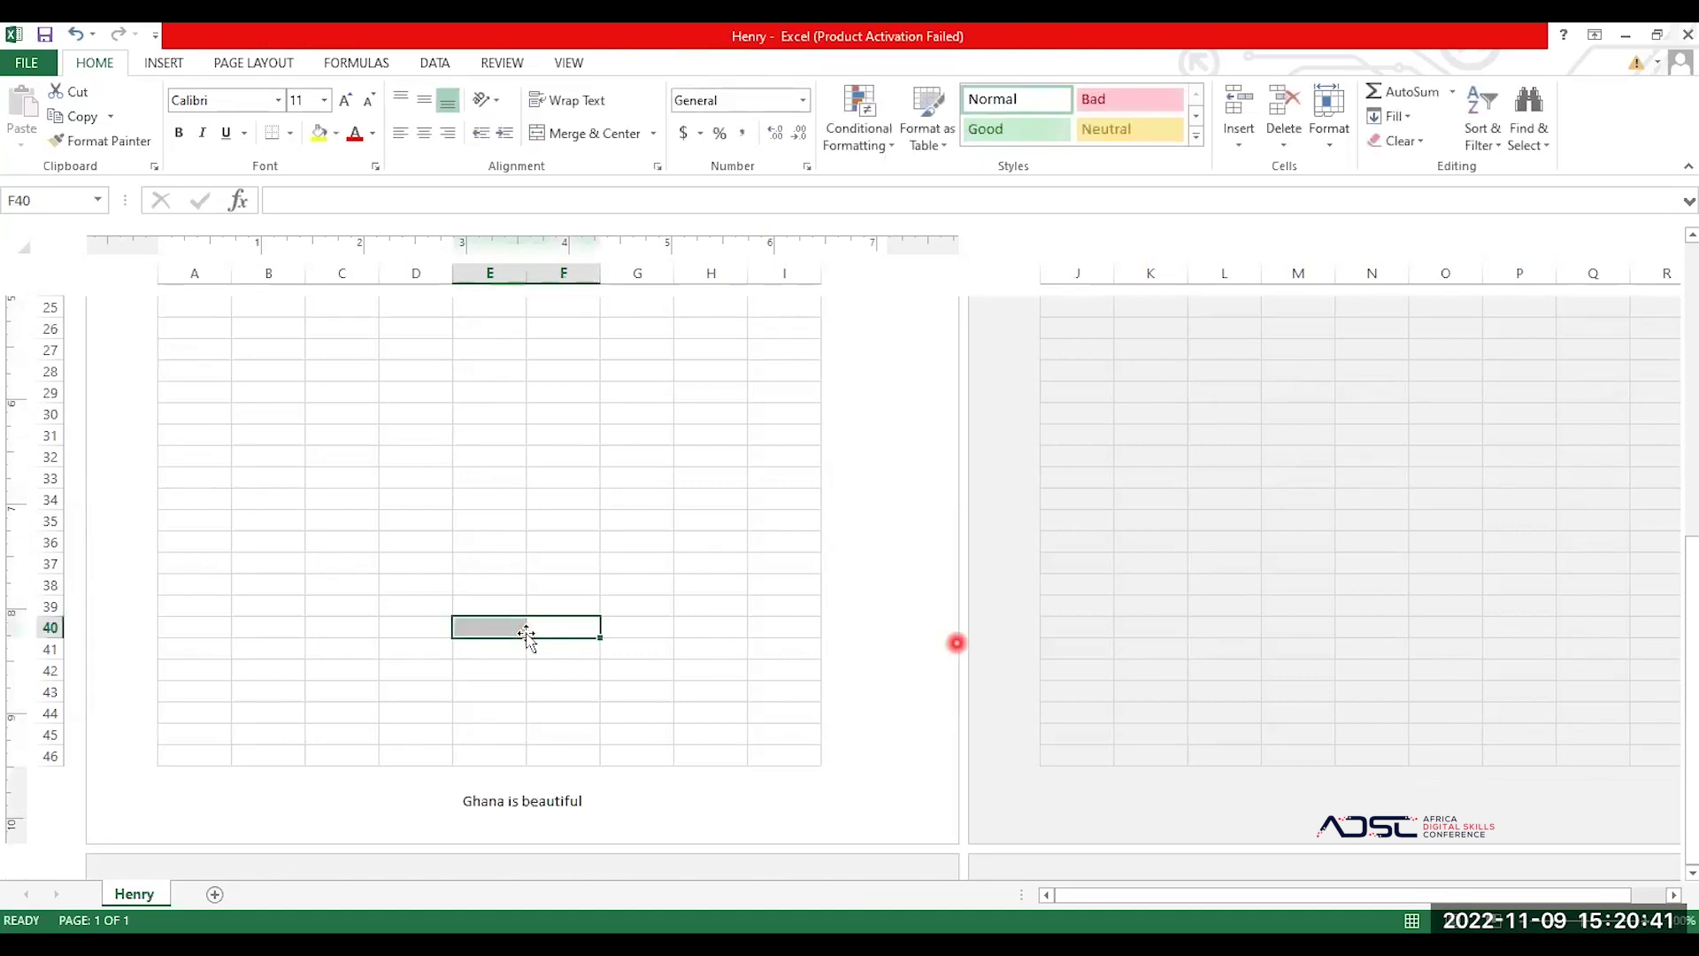
pyautogui.click(296, 442)
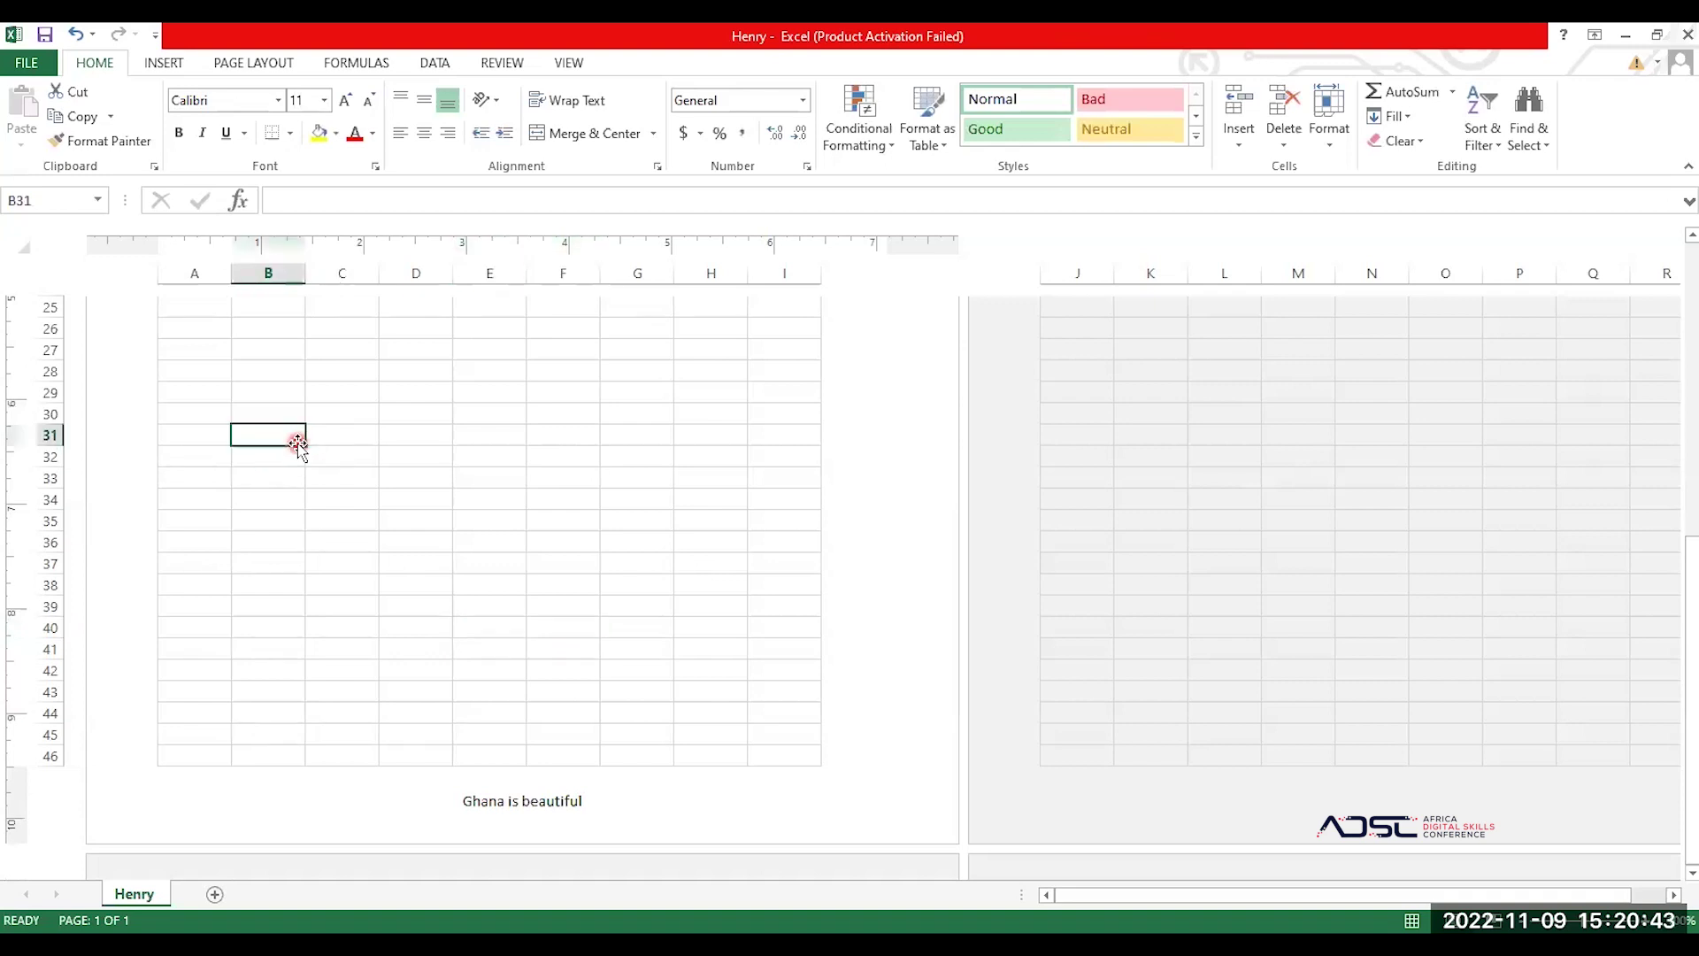
pyautogui.hotkey('ctrl', 'p')
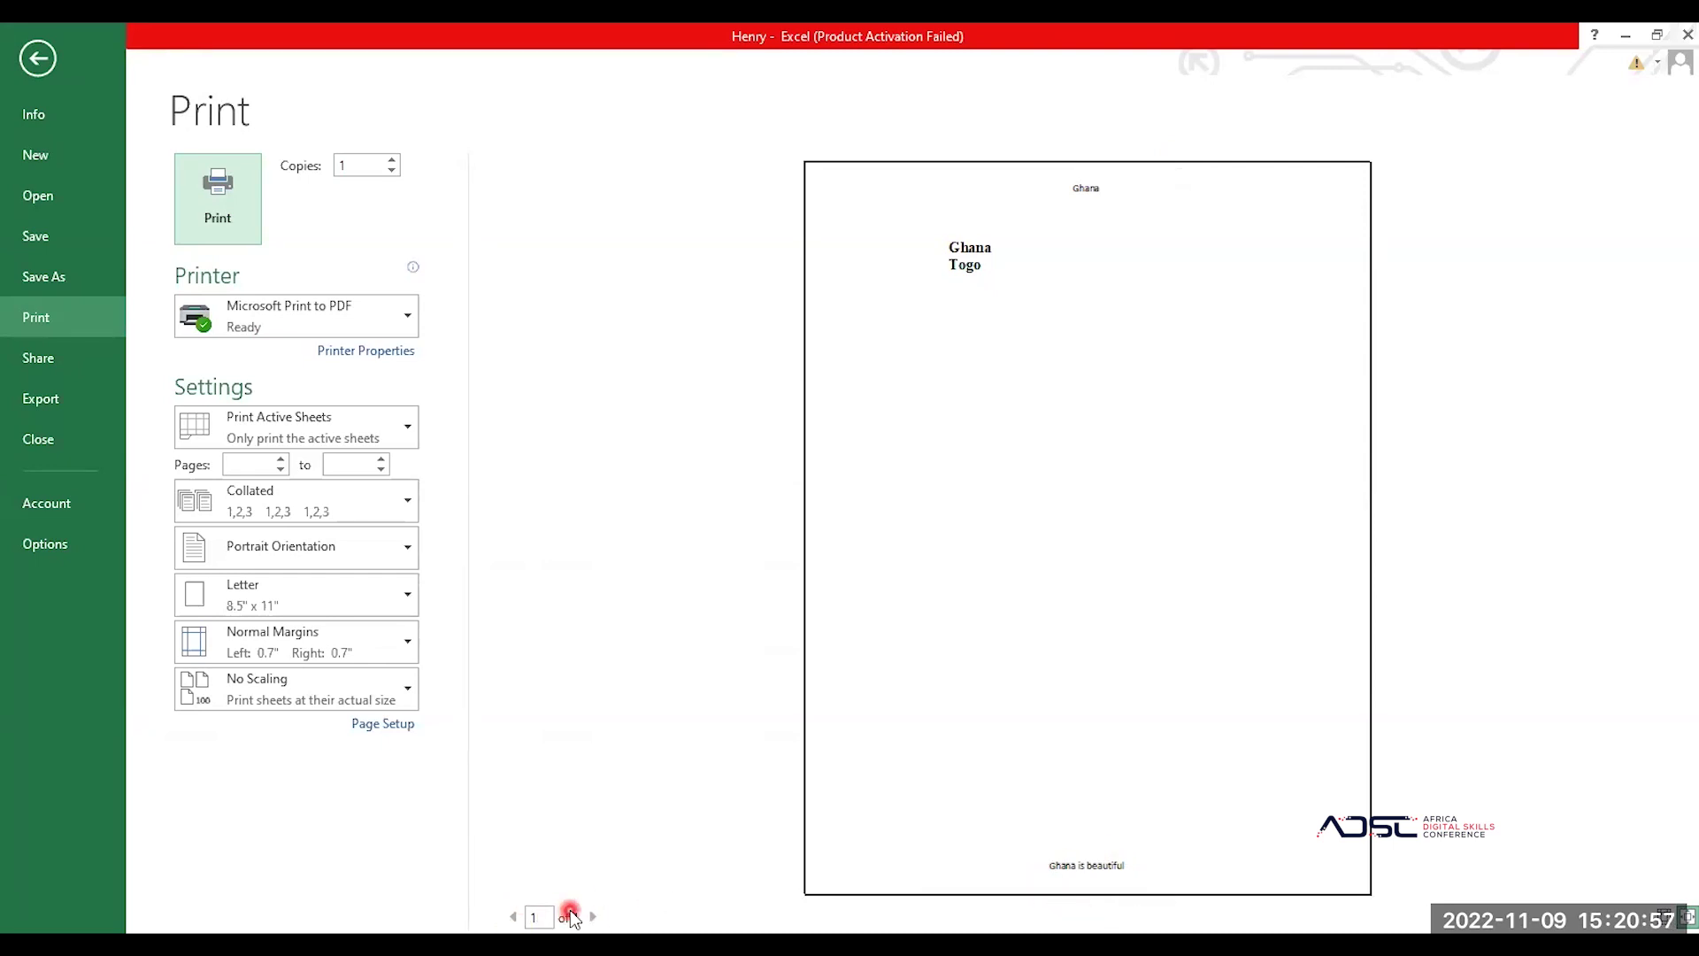
pyautogui.click(36, 60)
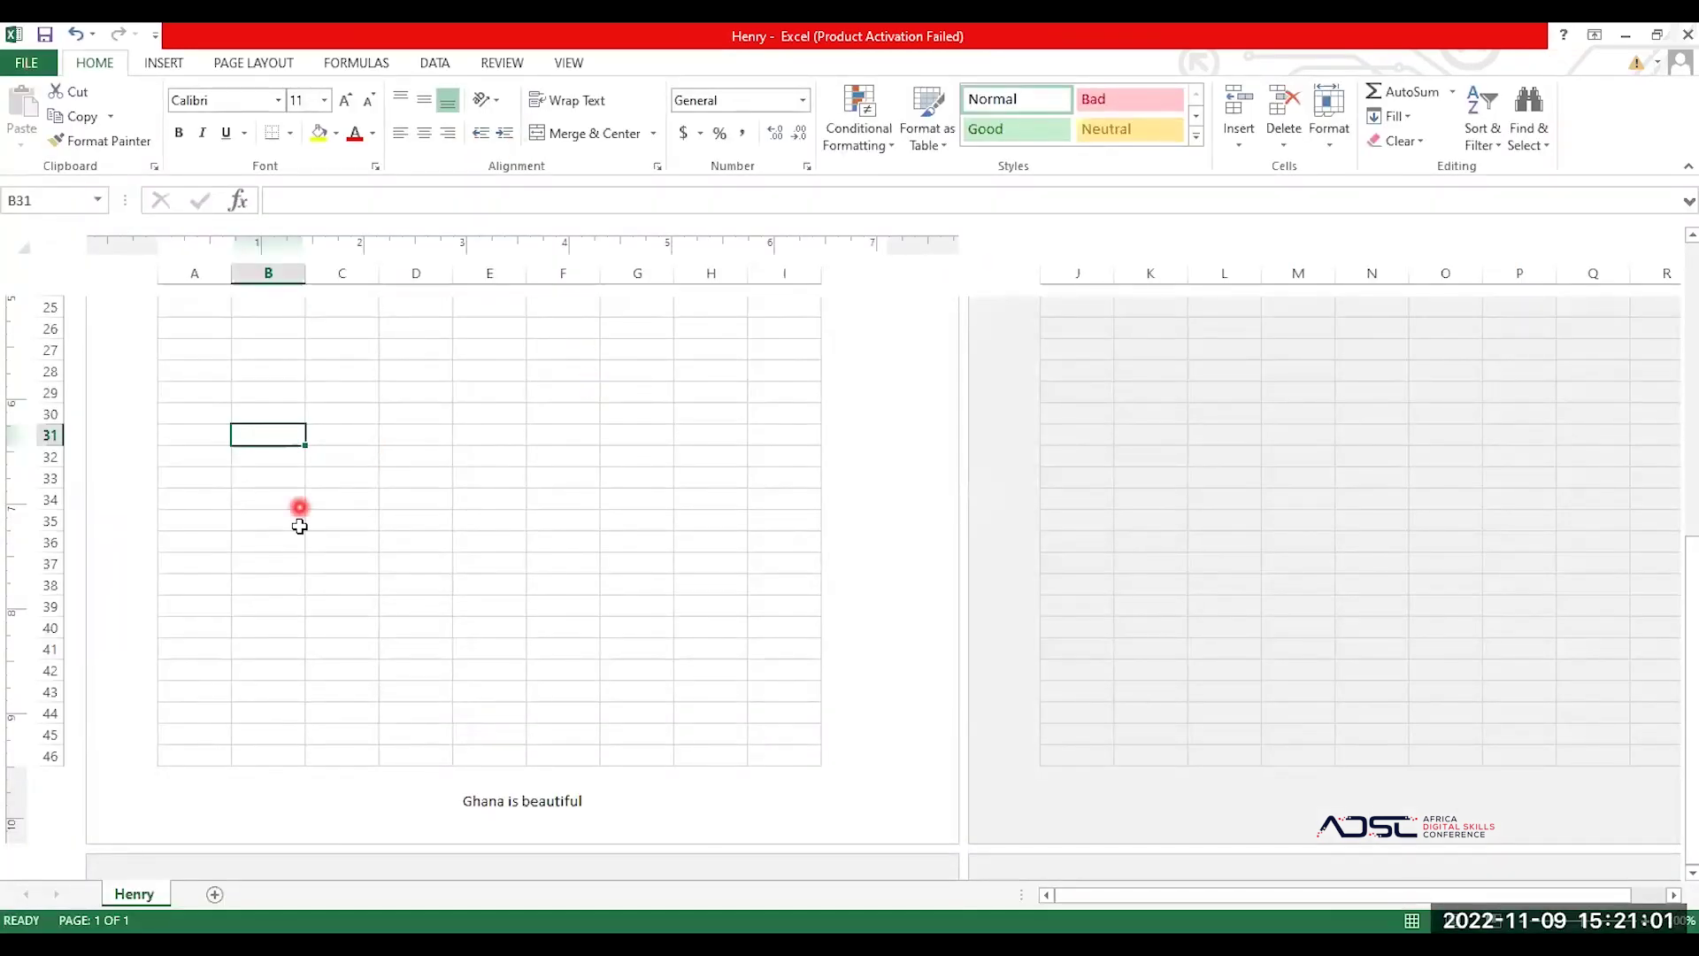
# Step: Switch the Henry sheet back to Normal view and return to cell A1
pyautogui.click(376, 646)
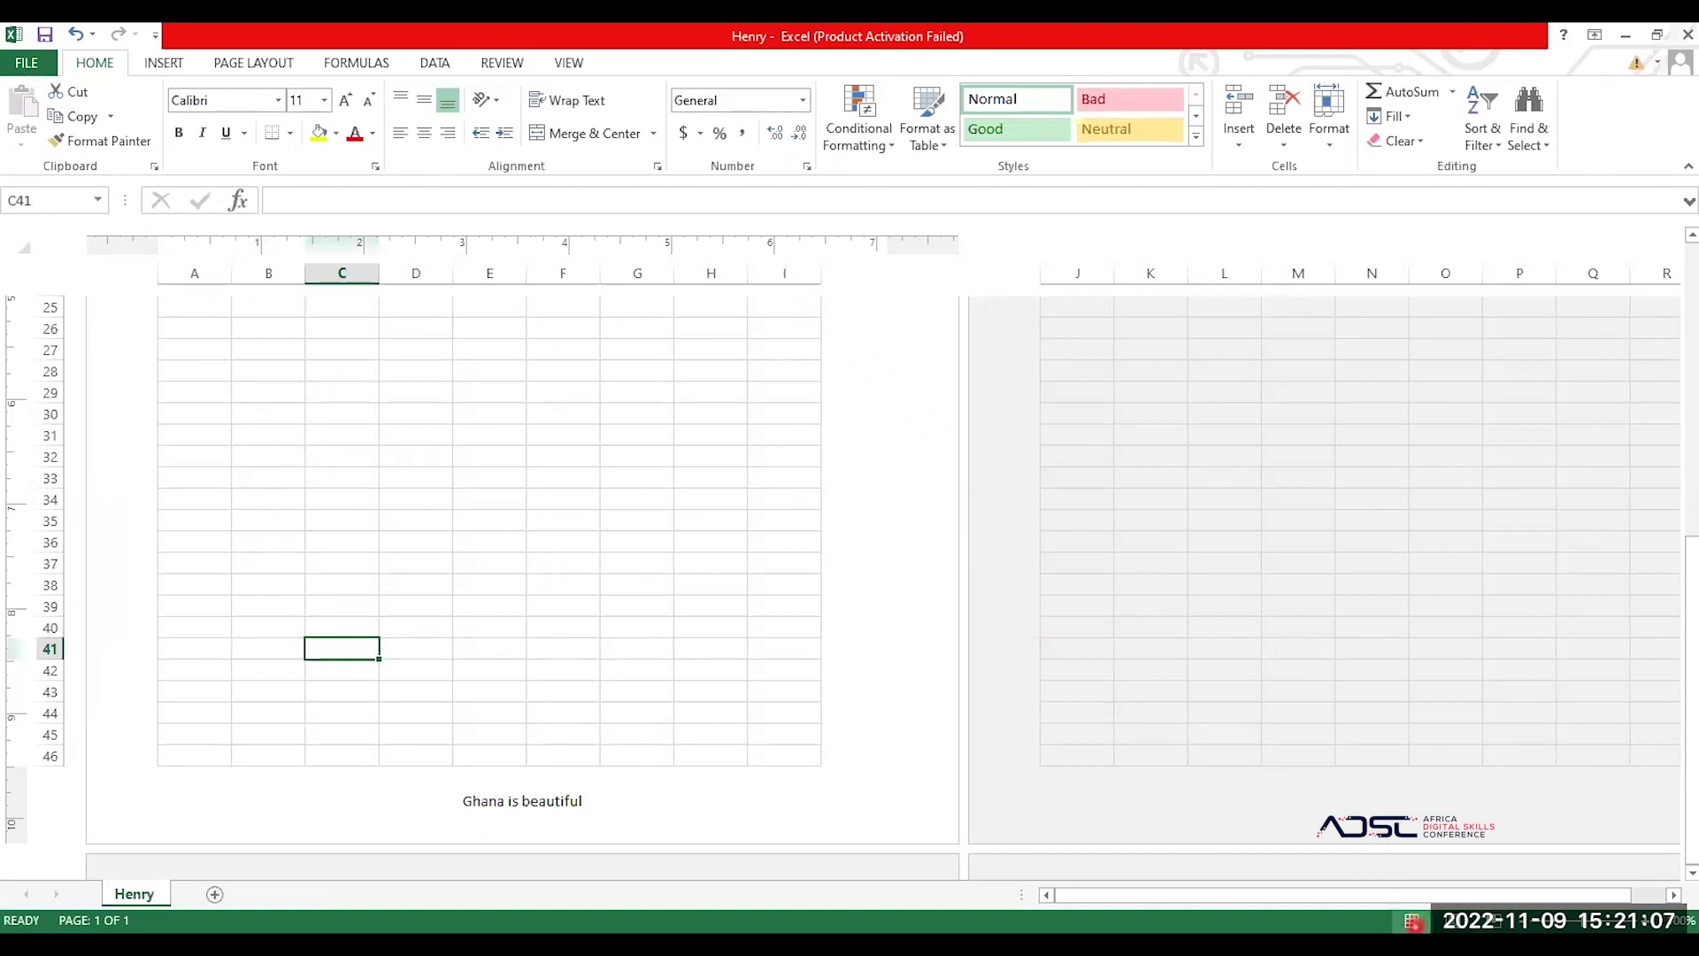
pyautogui.click(1412, 921)
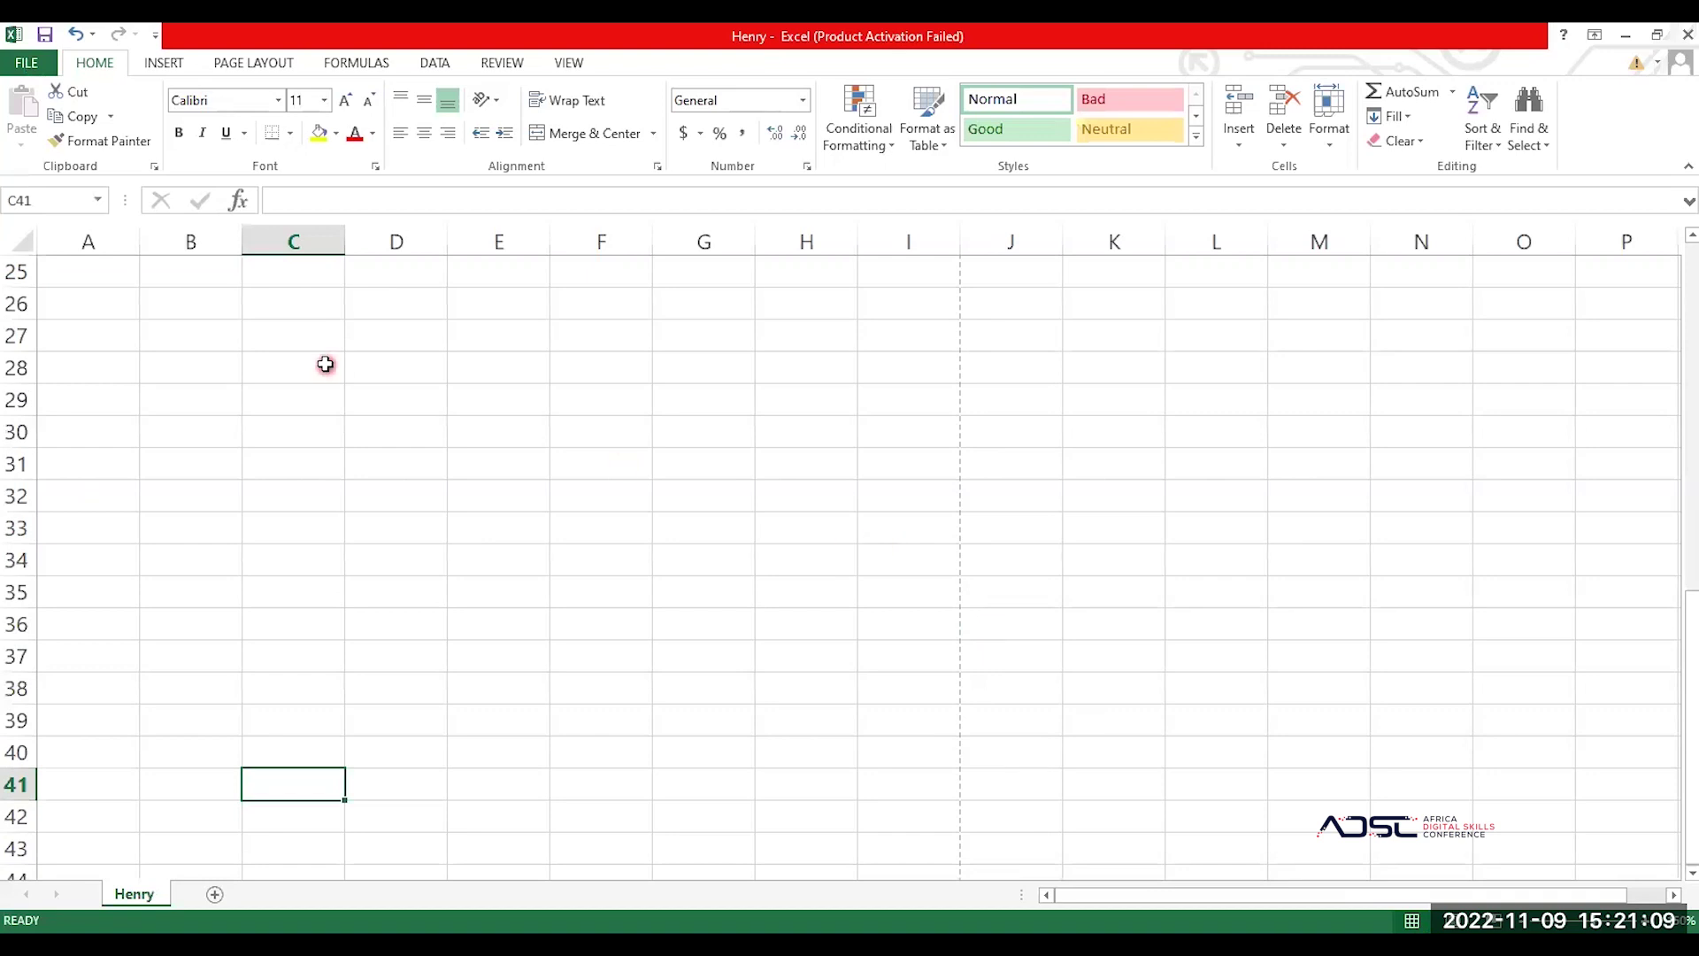
pyautogui.scroll(8, 326, 364)
pyautogui.click(95, 275)
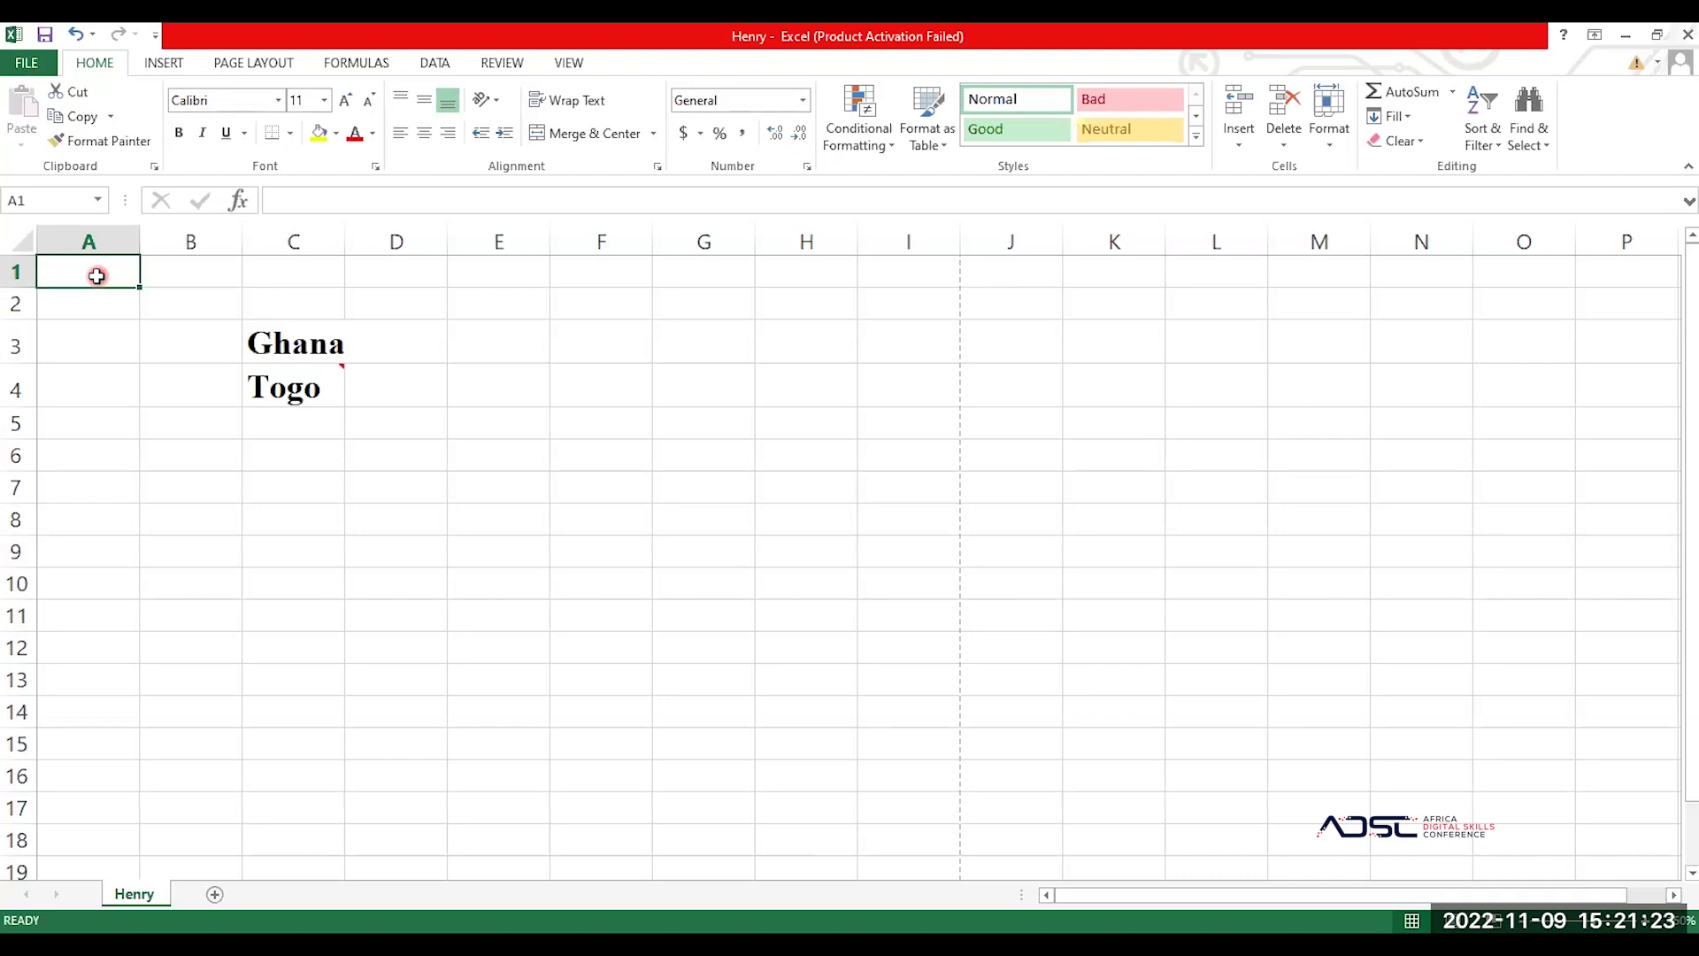
# Step: Enter the heading 'First name' in cell A1
pyautogui.write('Name')
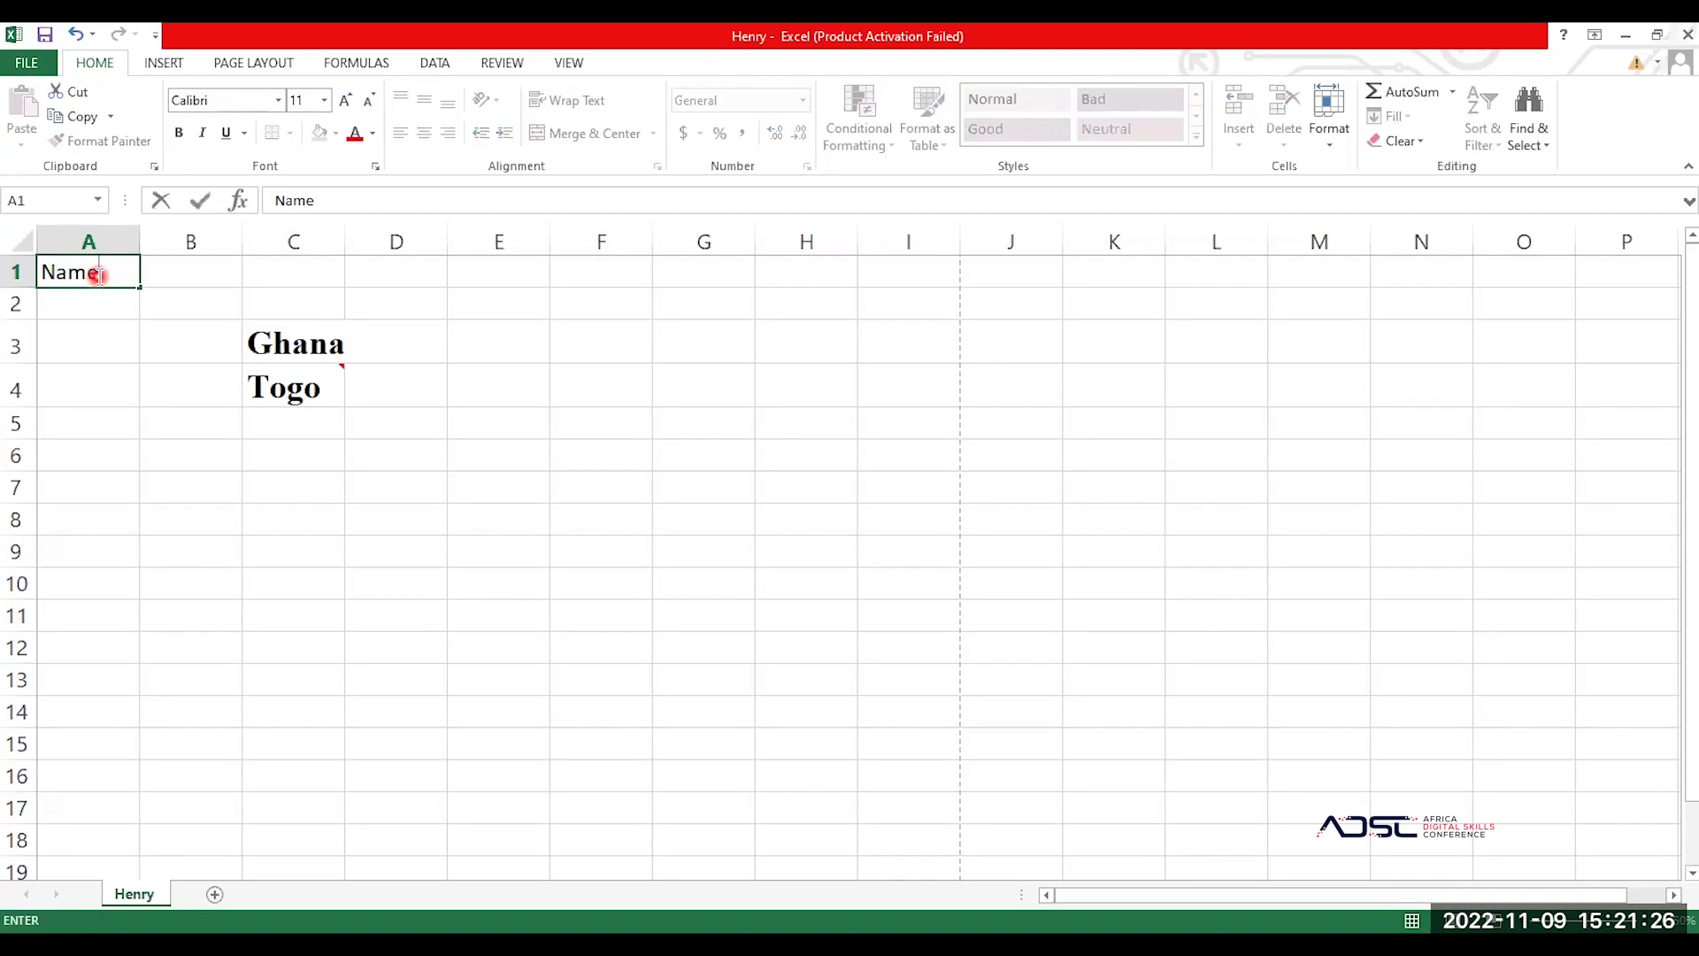
pyautogui.press('Return')
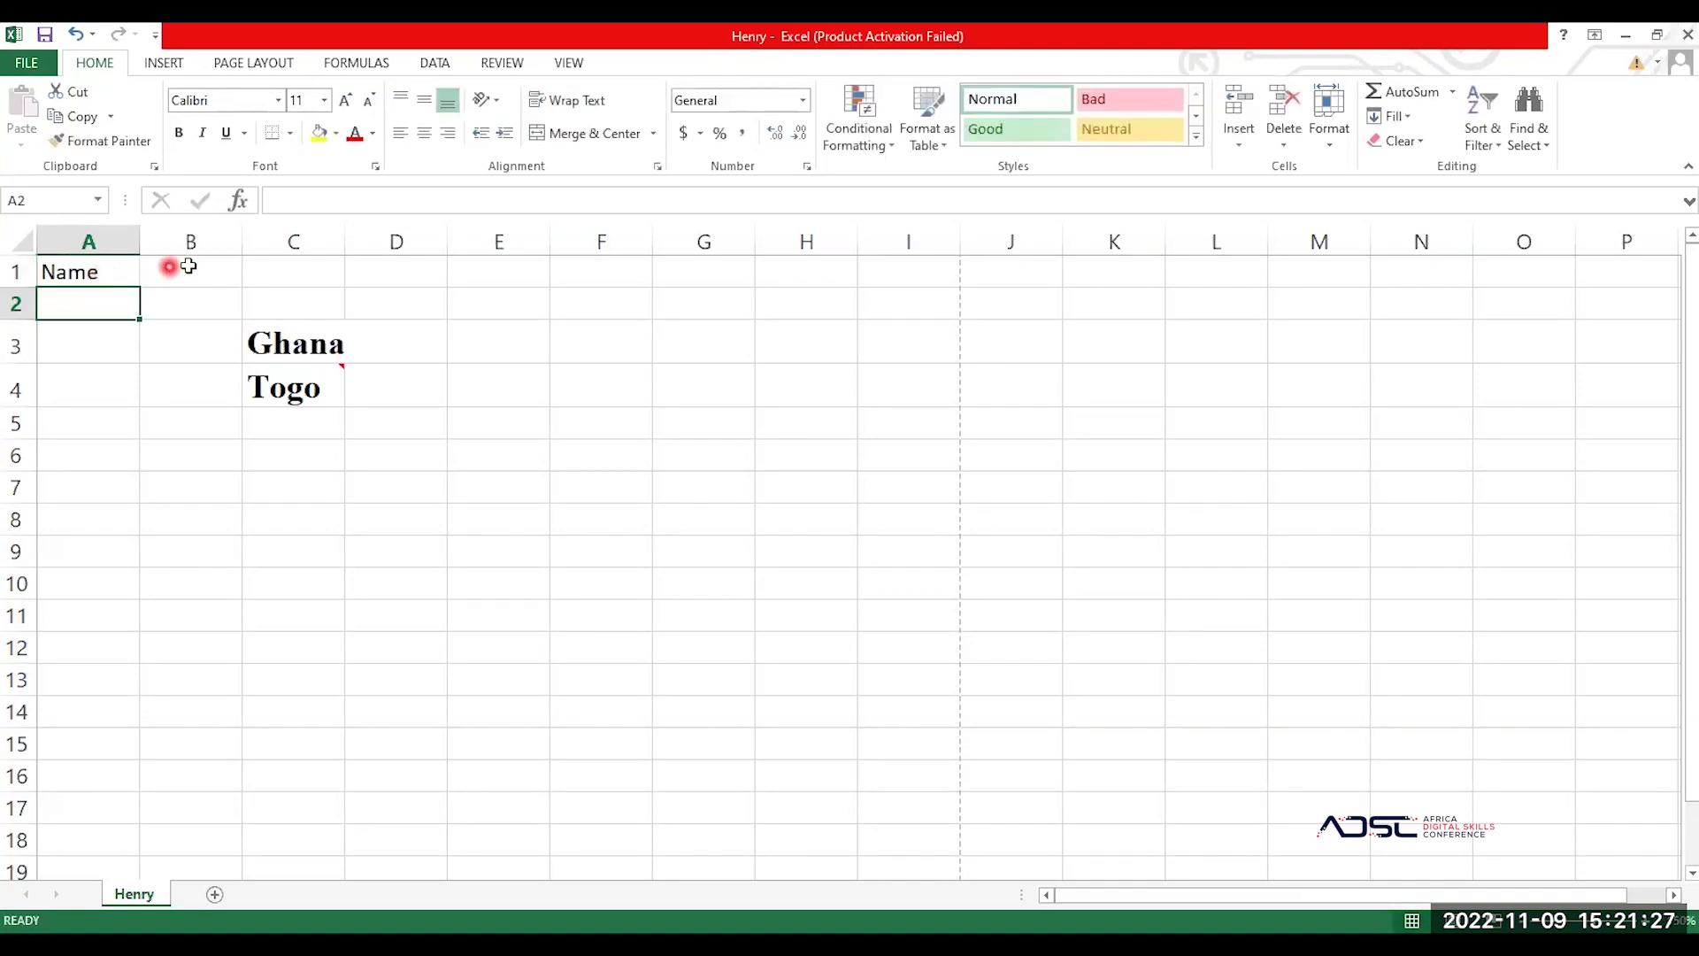
pyautogui.click(188, 266)
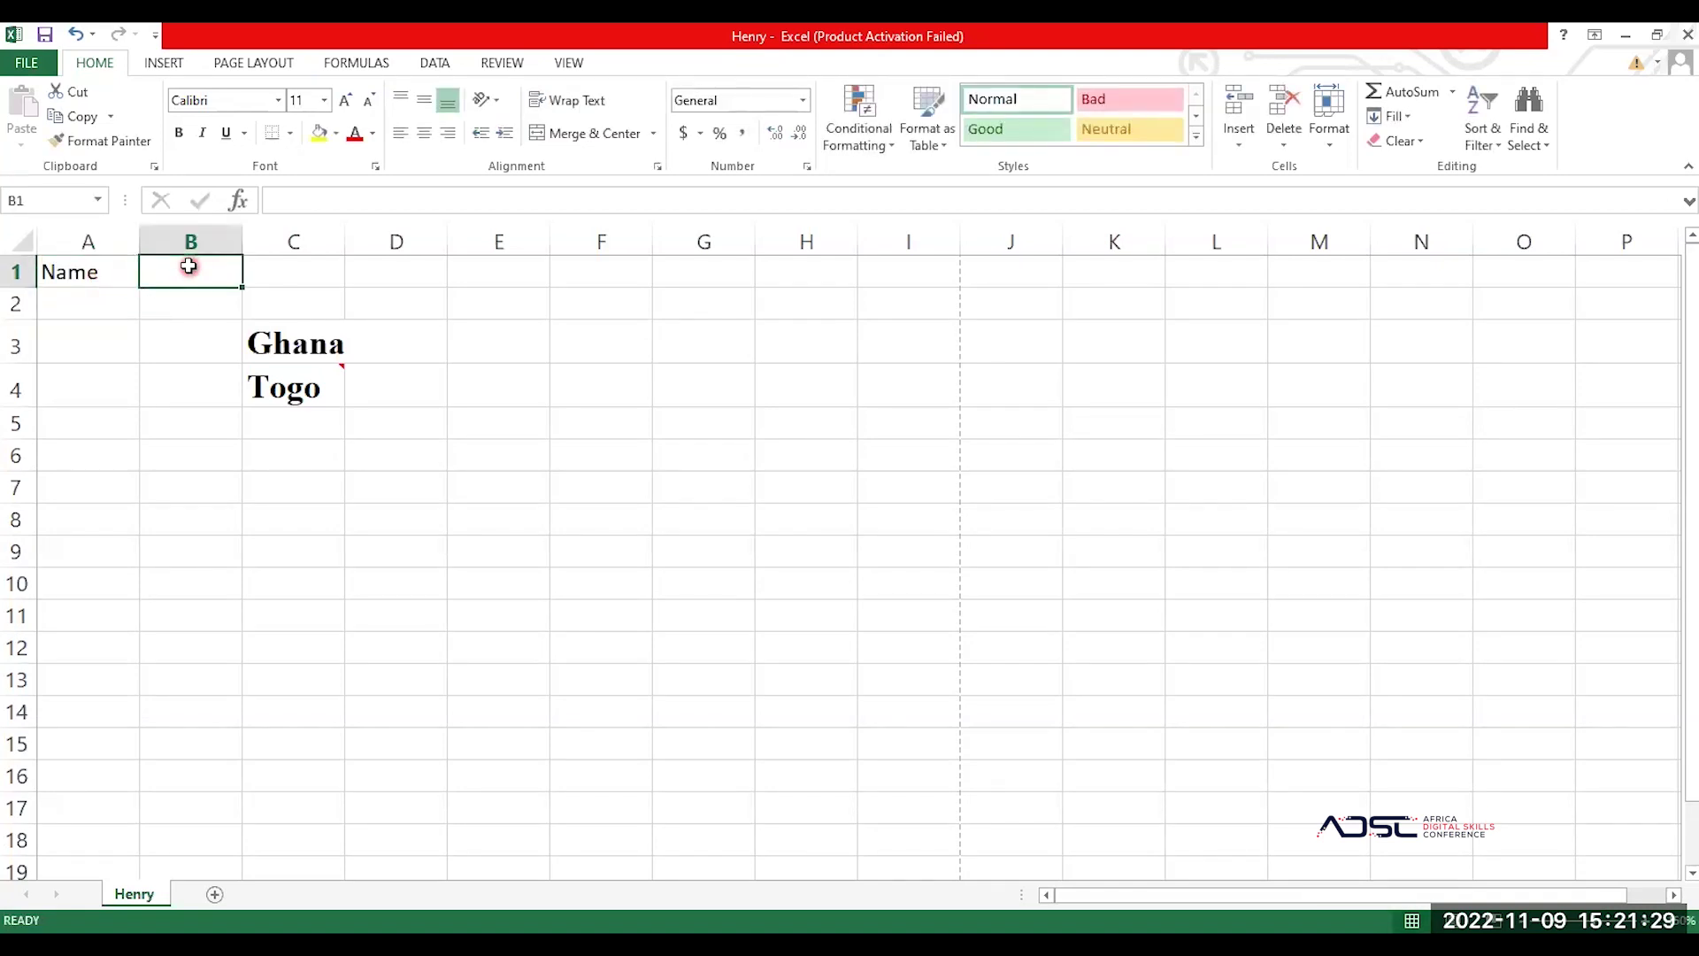
pyautogui.press('Left')
pyautogui.write('Fir')
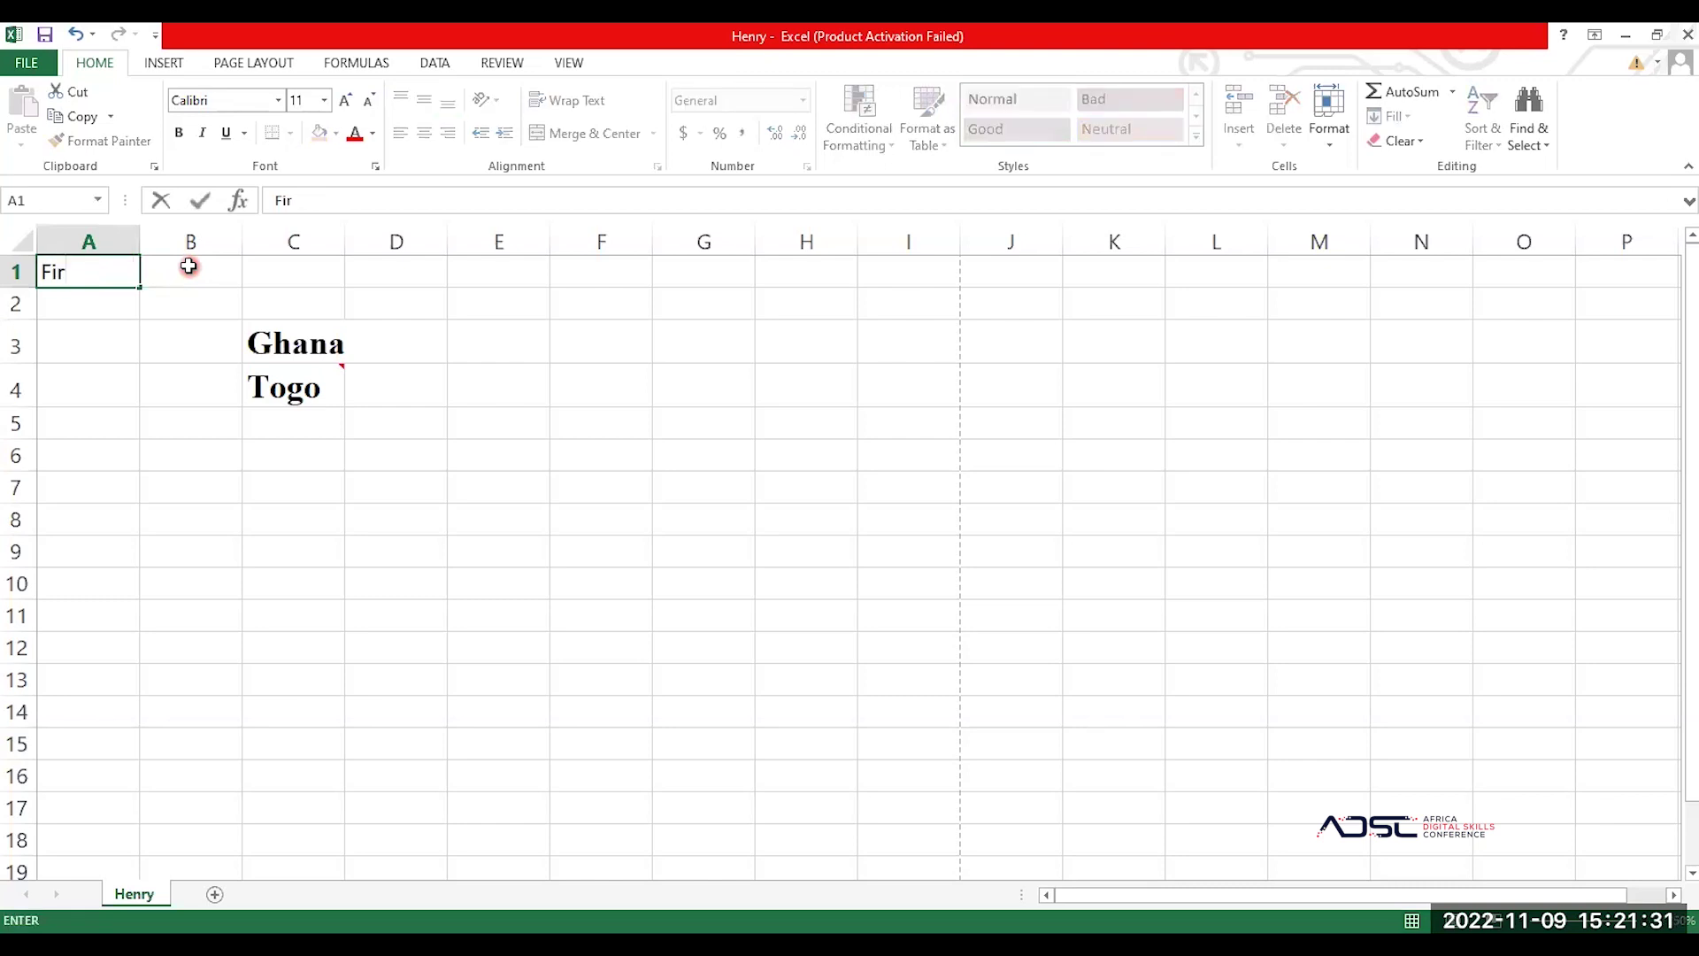
pyautogui.write('st name')
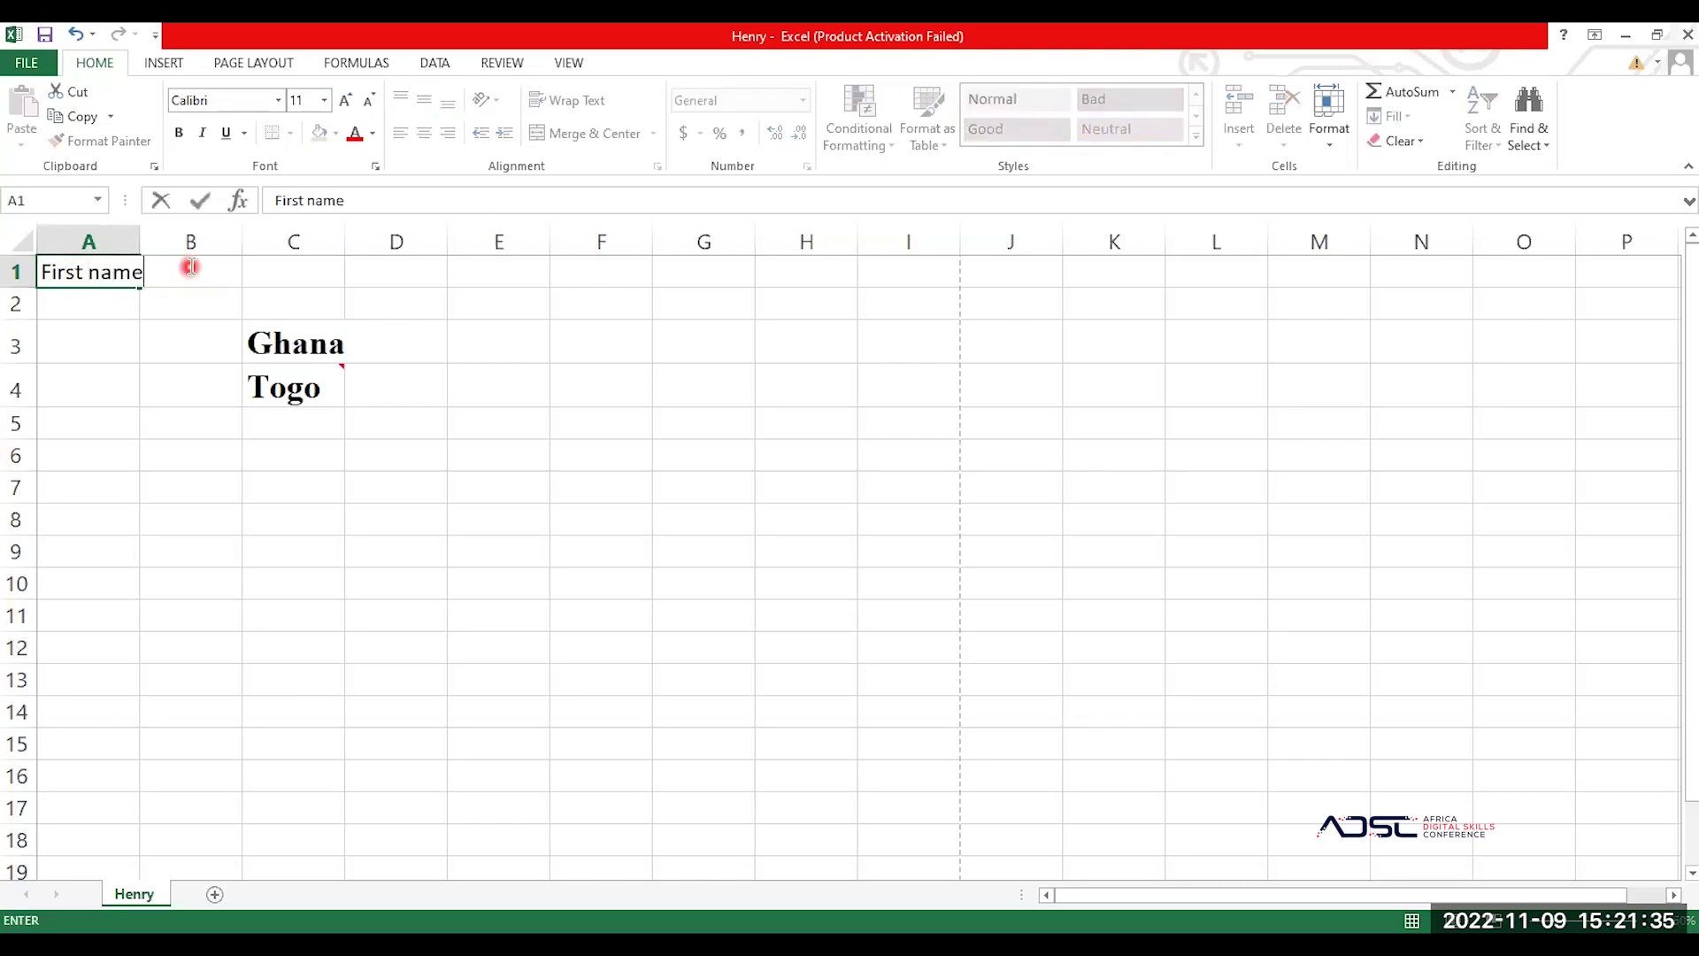
pyautogui.click(188, 266)
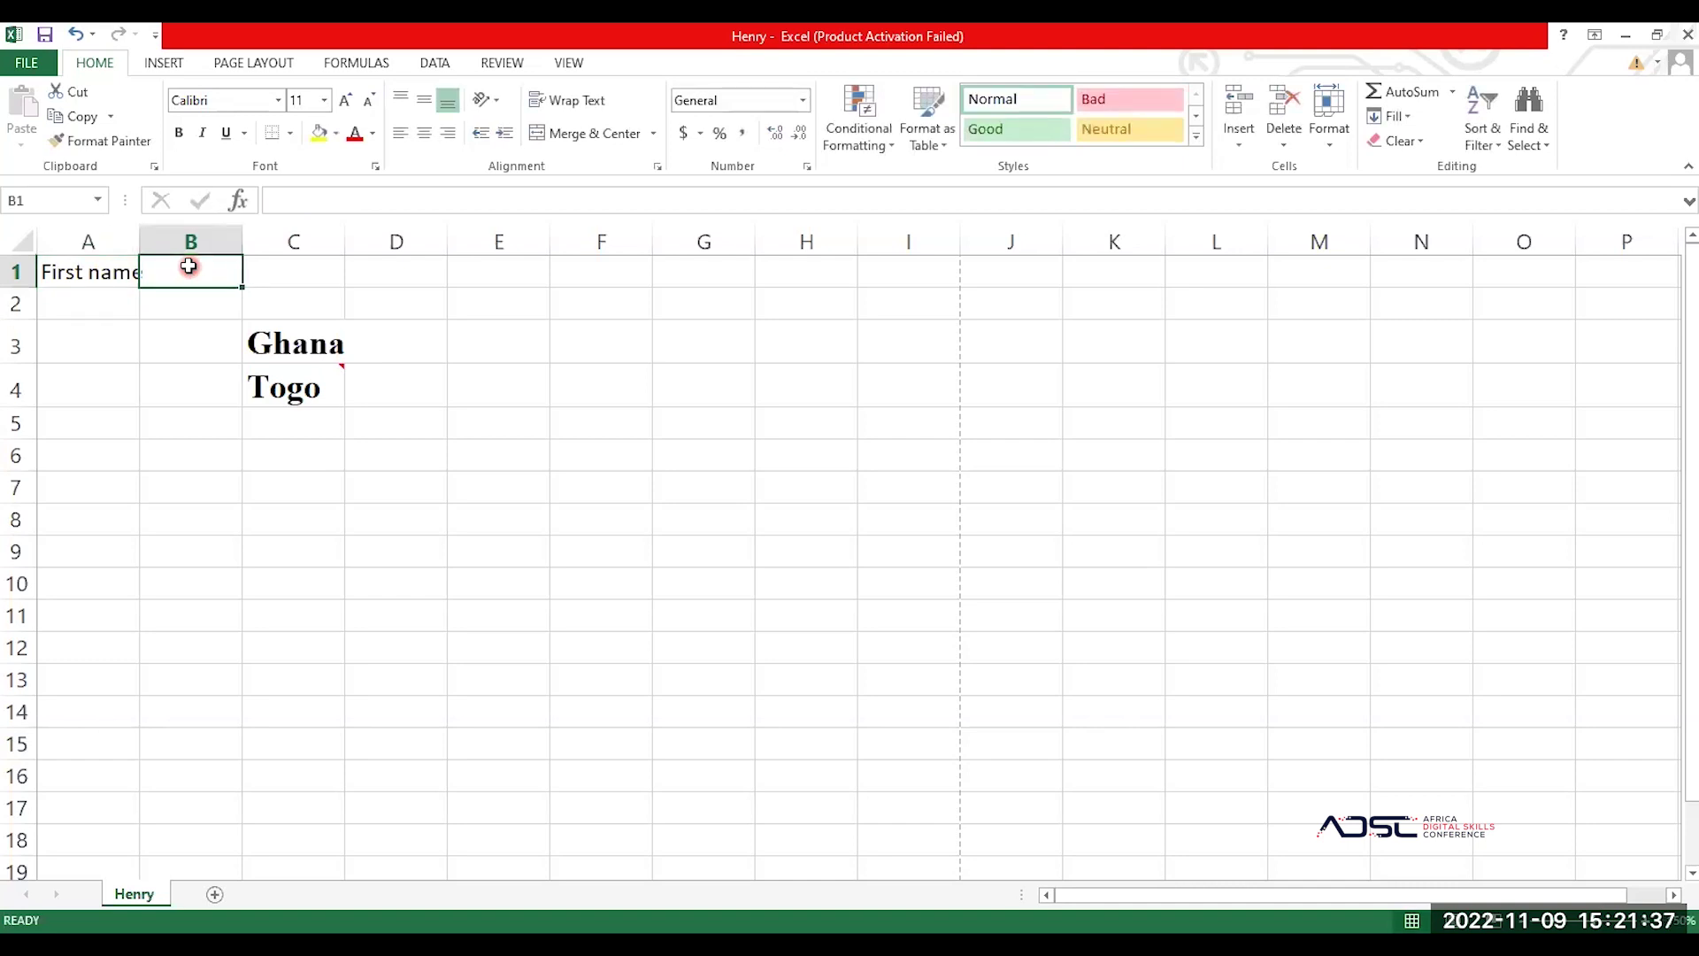
# Step: Add the headings 'Surname' in B1 and 'Age' in C1
pyautogui.write('Surnbame')
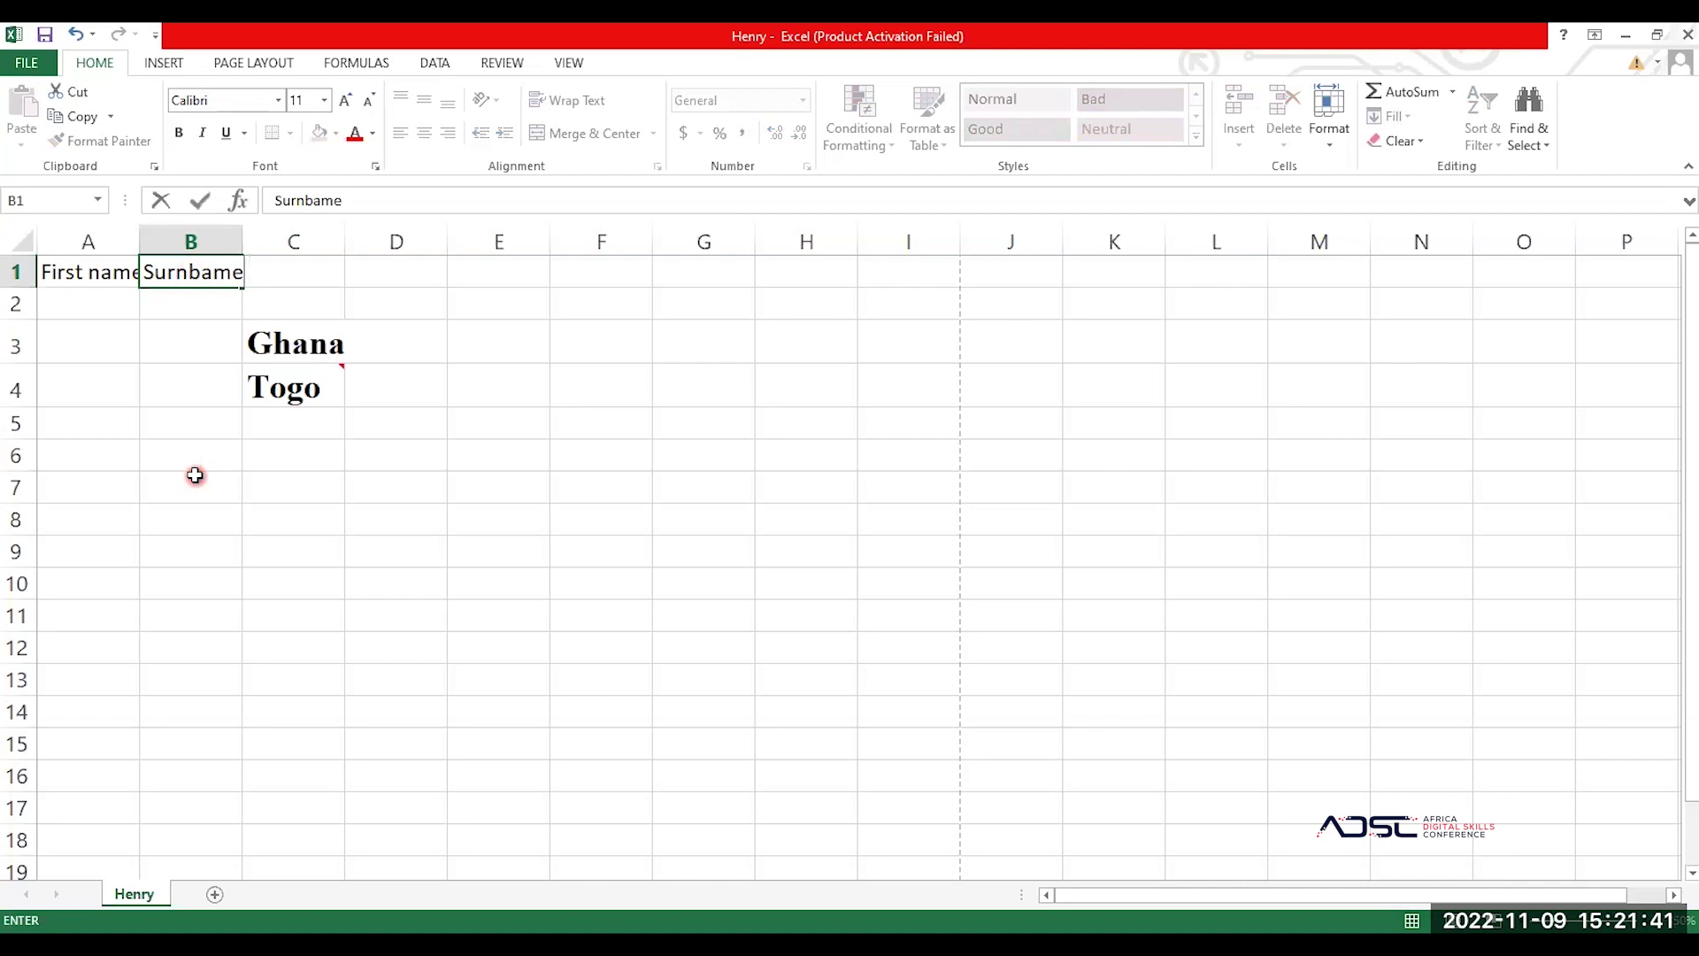
pyautogui.press('BackSpace')
pyautogui.press('BackSpace')
pyautogui.press('BackSpace')
pyautogui.press('BackSpace')
pyautogui.write('an')
pyautogui.press('BackSpace')
pyautogui.write('me')
pyautogui.press('Tab')
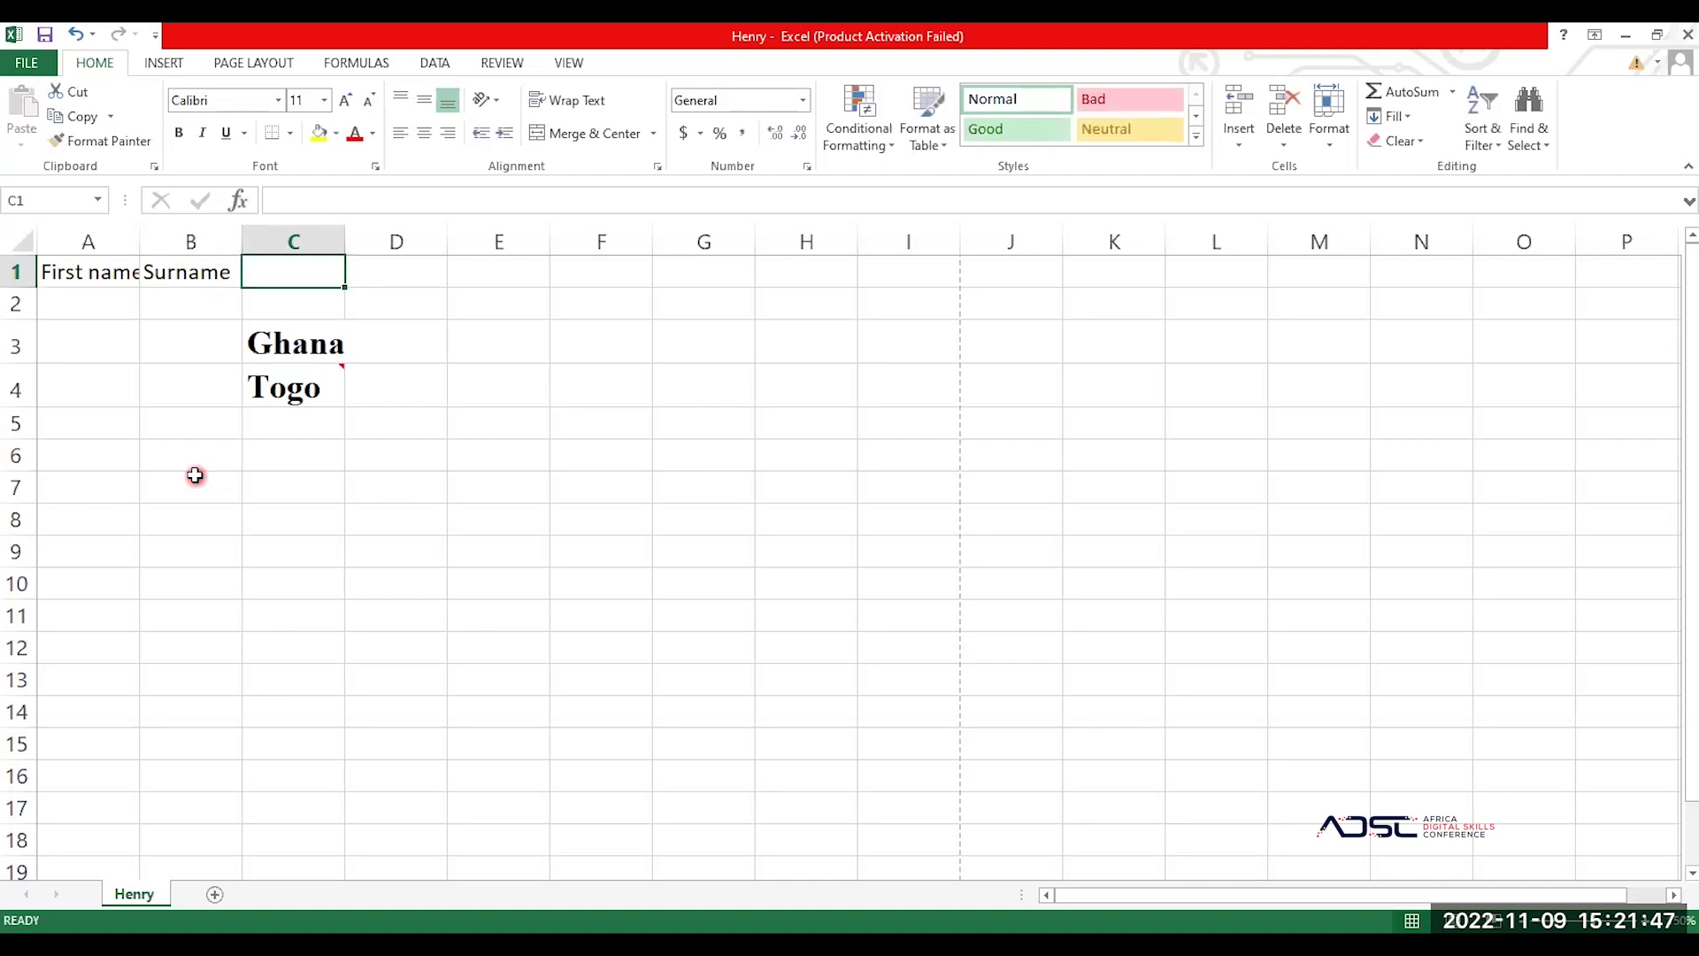
pyautogui.write('Age')
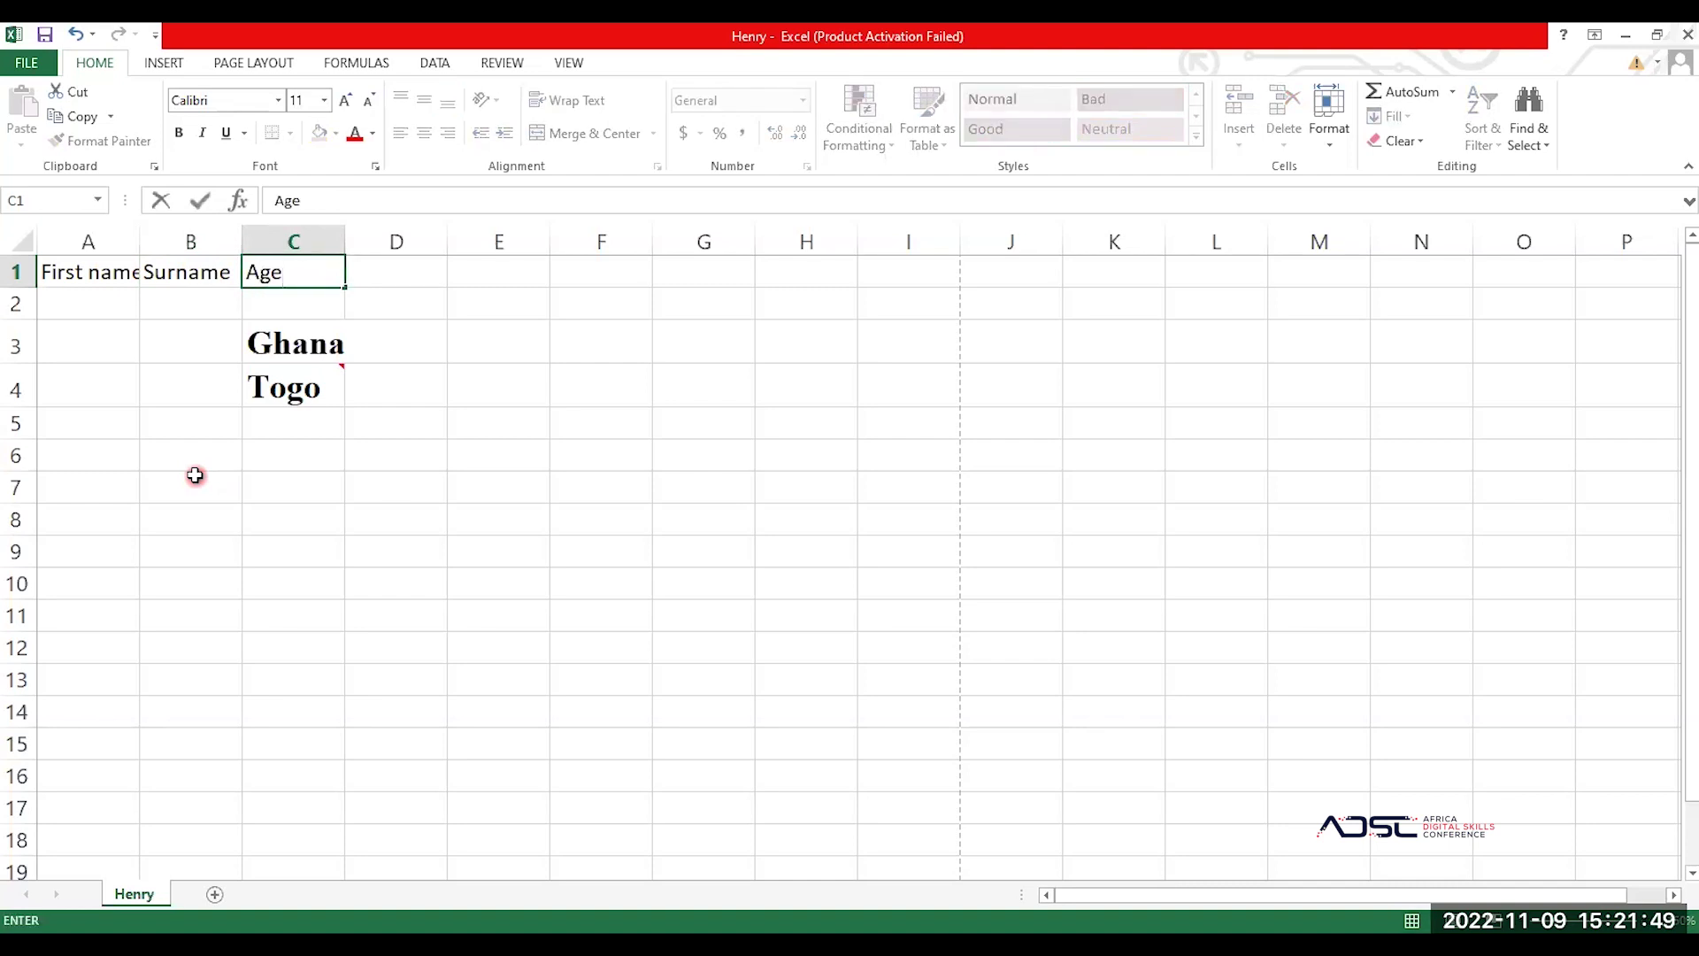
pyautogui.press('Tab')
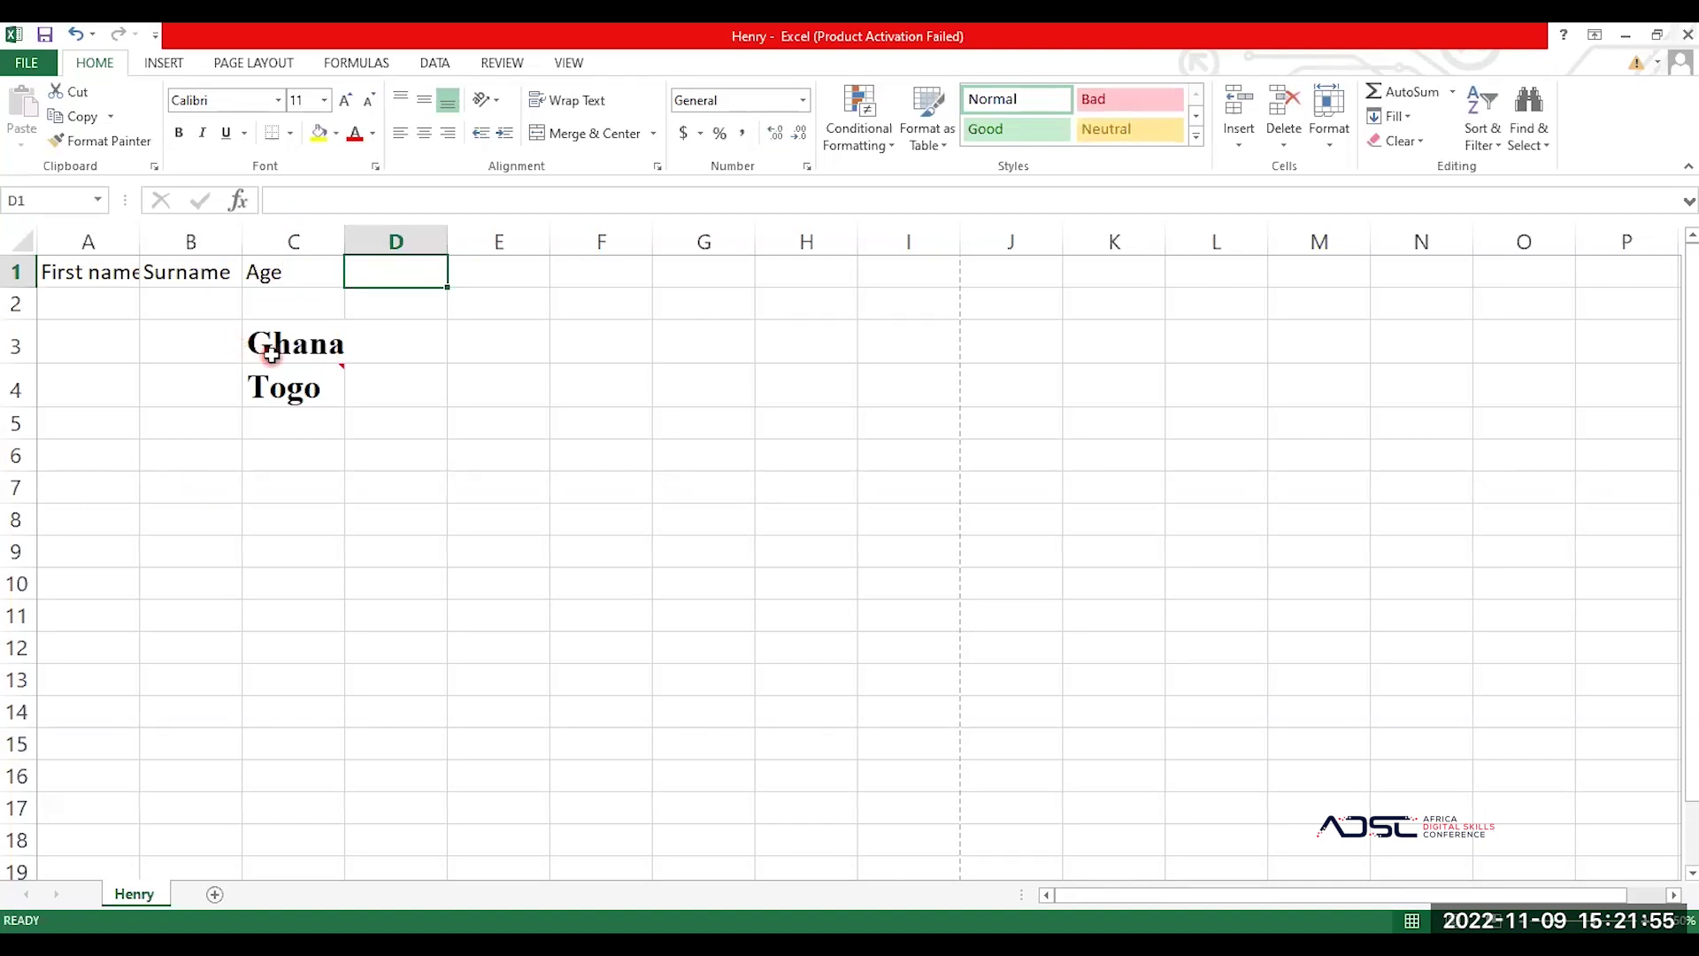
# Step: Clear Ghana and Togo from cells C3:C4
pyautogui.moveTo(257, 347); pyautogui.dragTo(268, 350)
pyautogui.press('Delete')
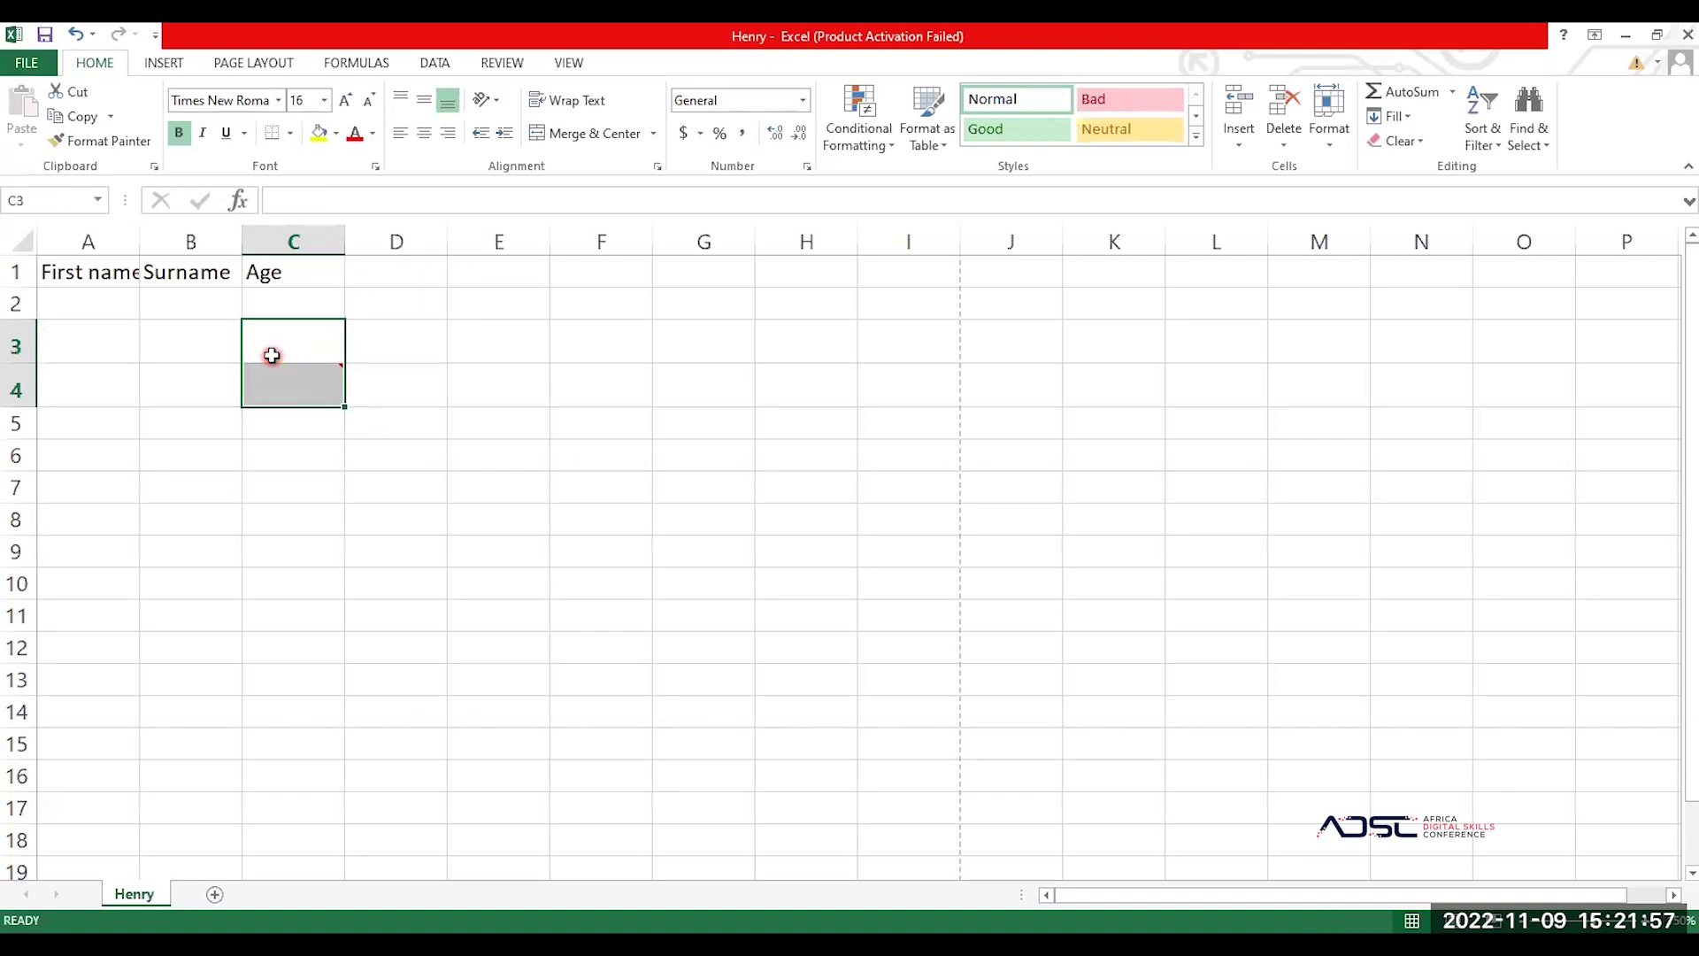
pyautogui.moveTo(315, 388)
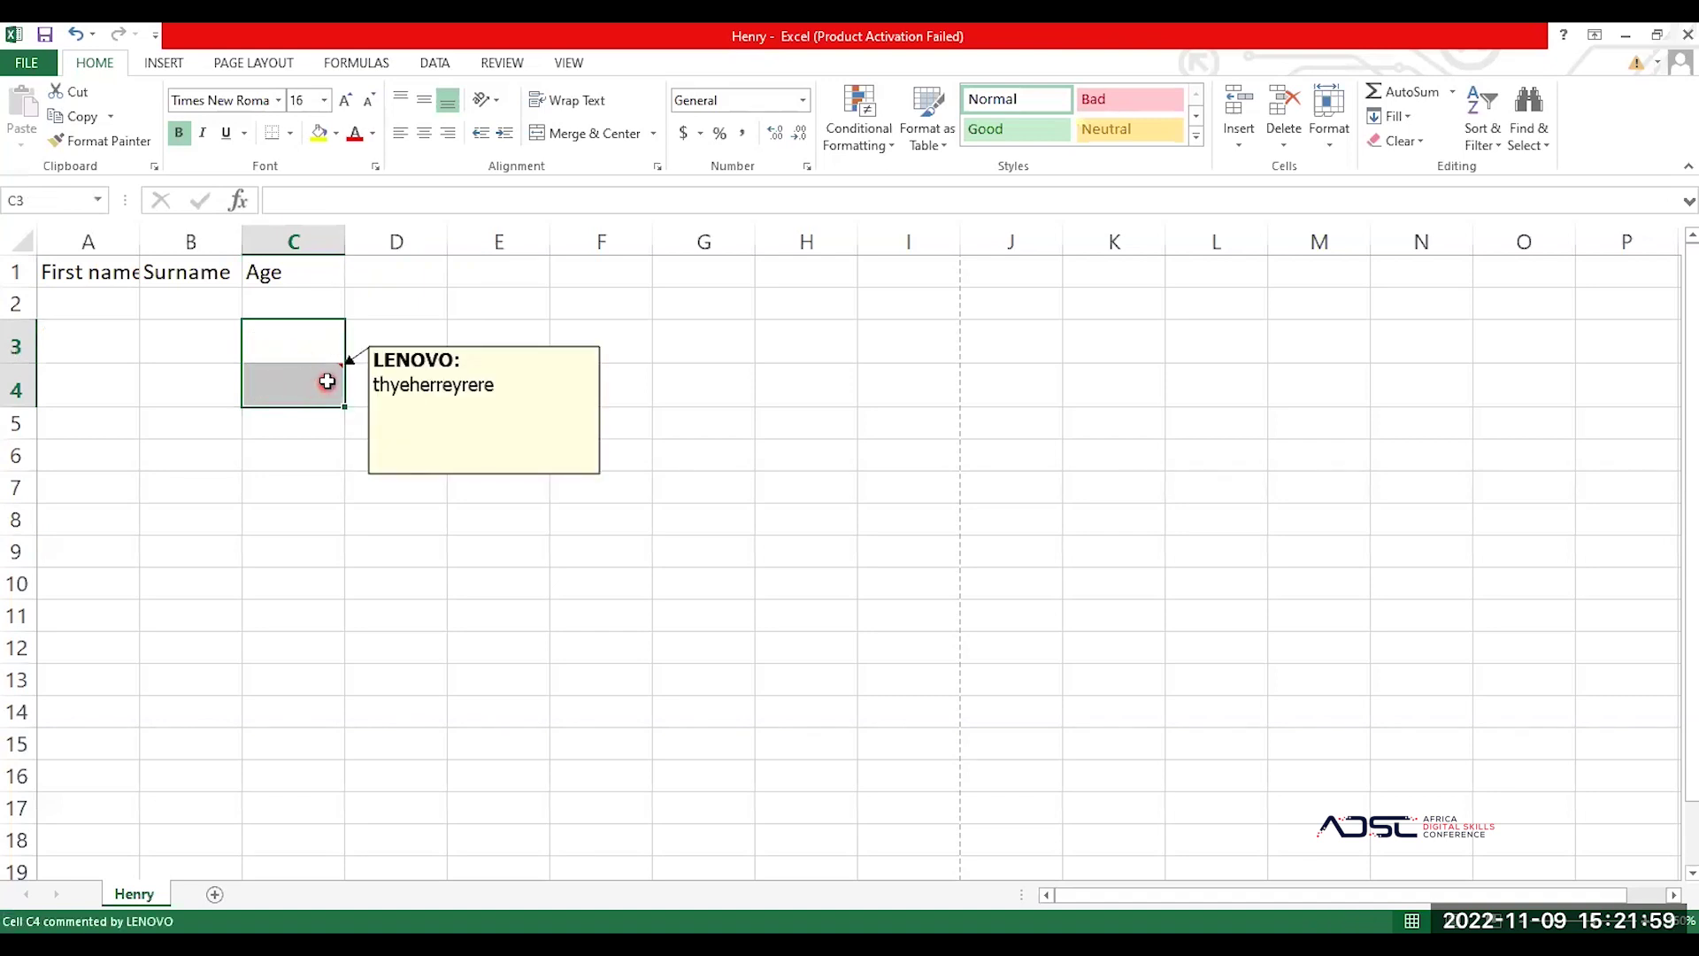
pyautogui.click(292, 447)
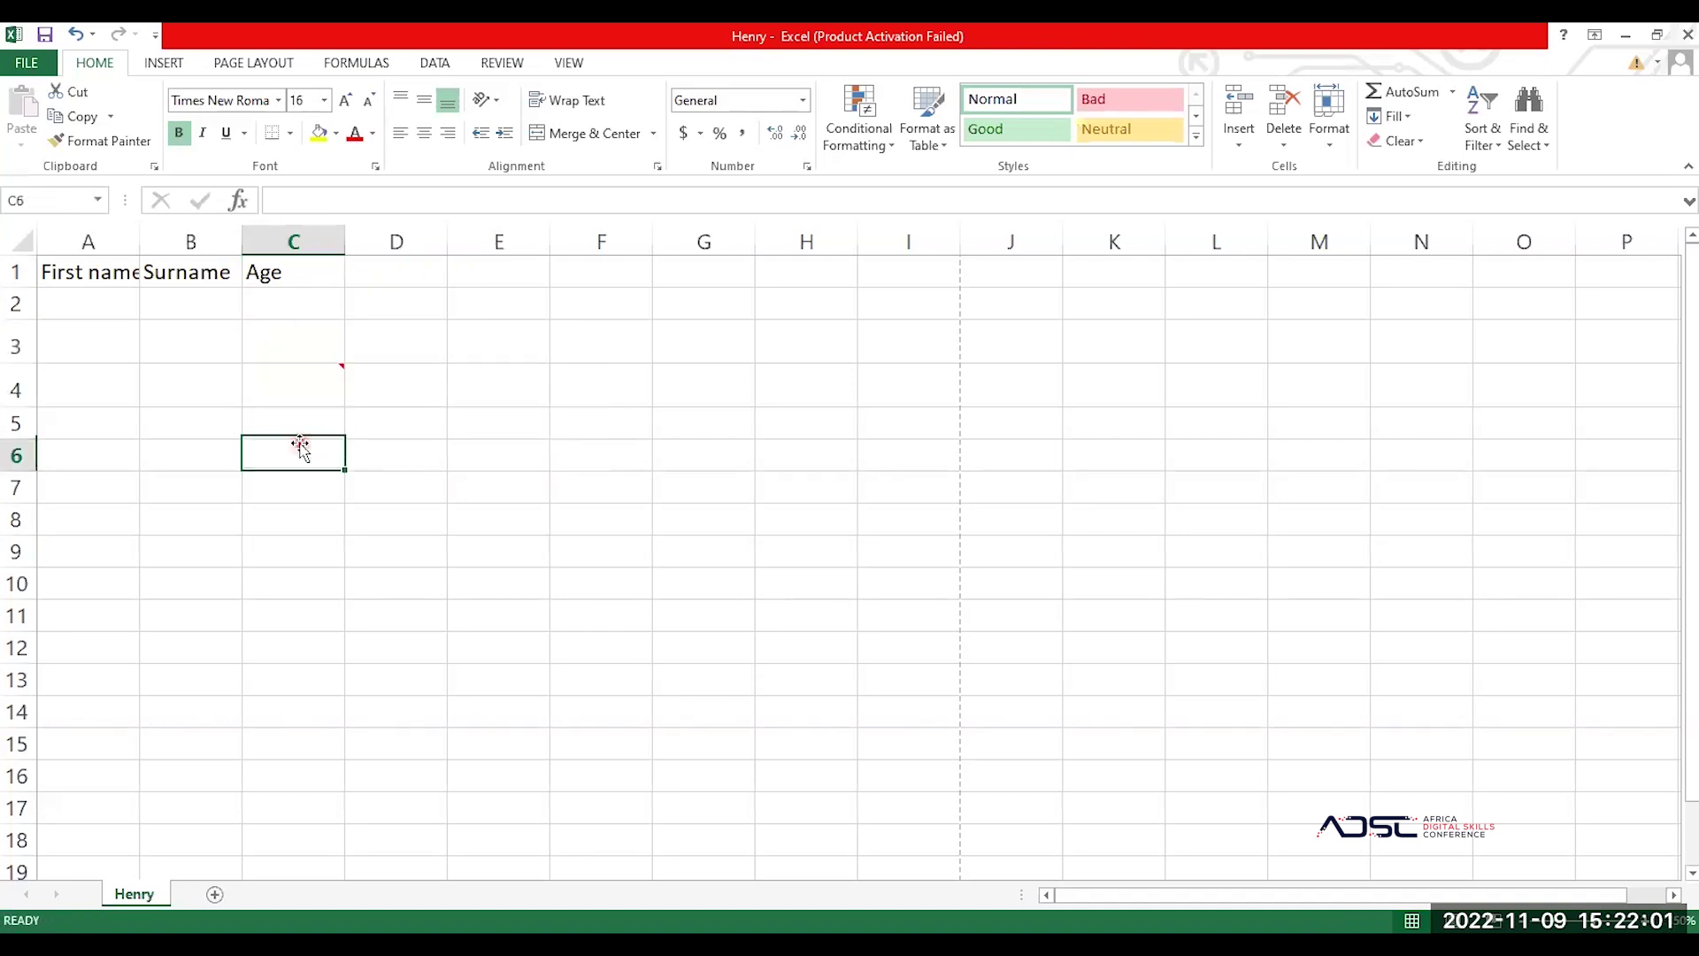
# Step: Delete the comment attached to cell C4 using Review > Delete
pyautogui.click(342, 366)
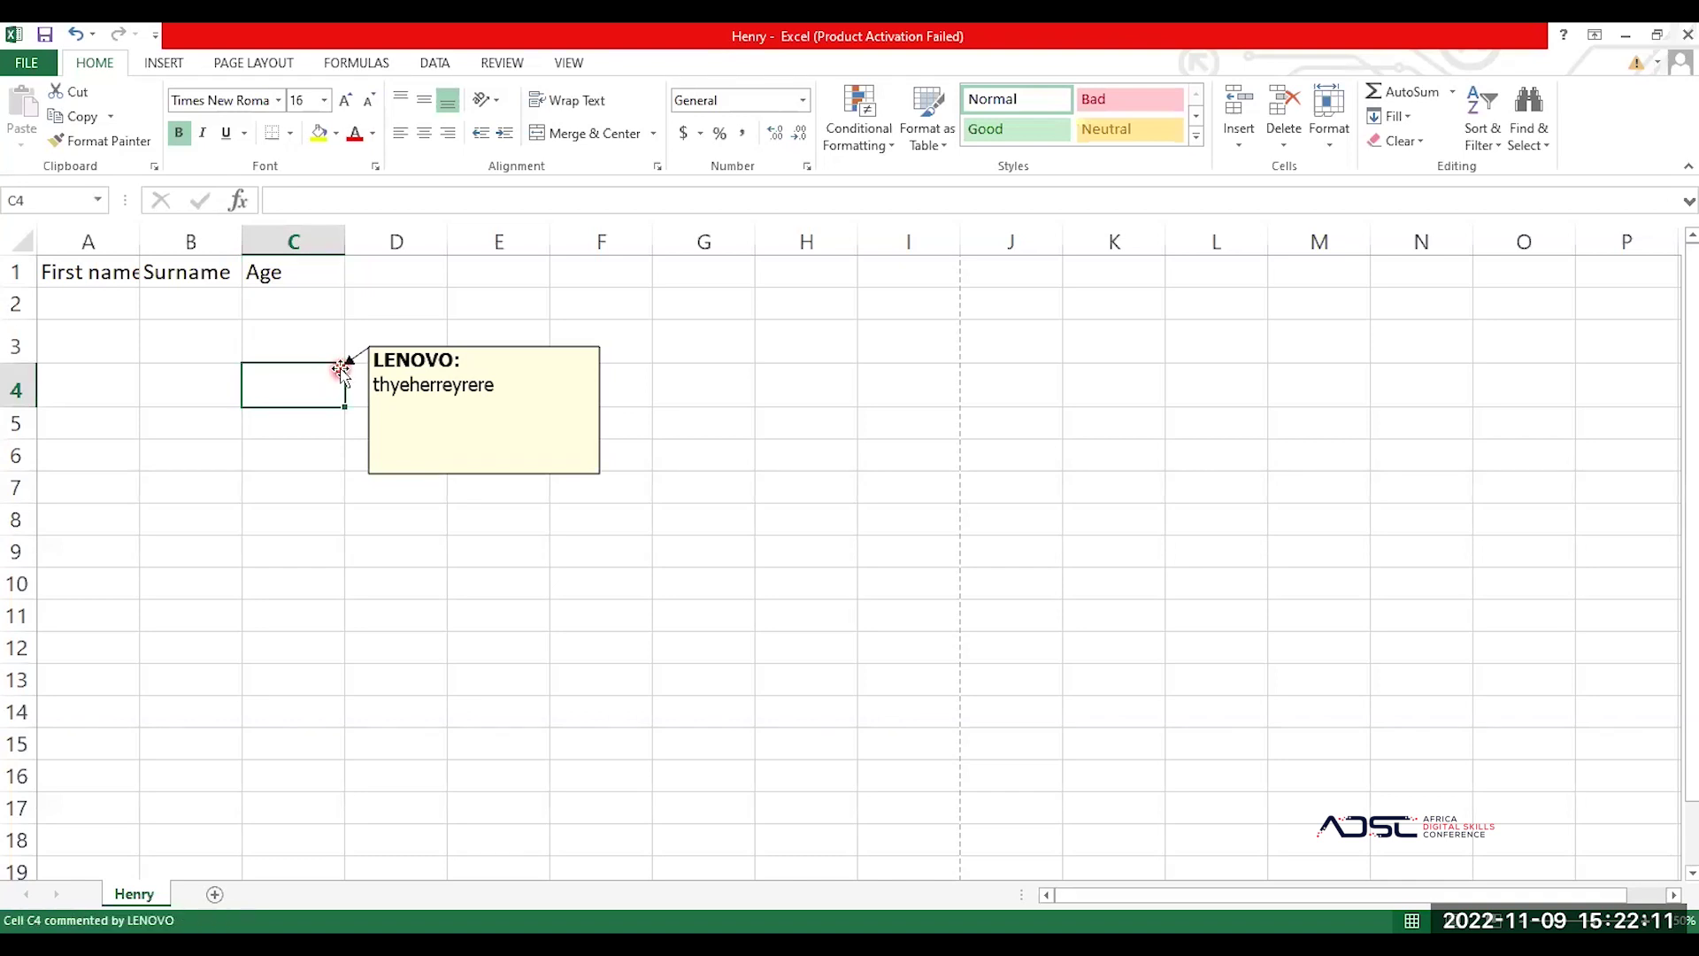
pyautogui.moveTo(344, 366)
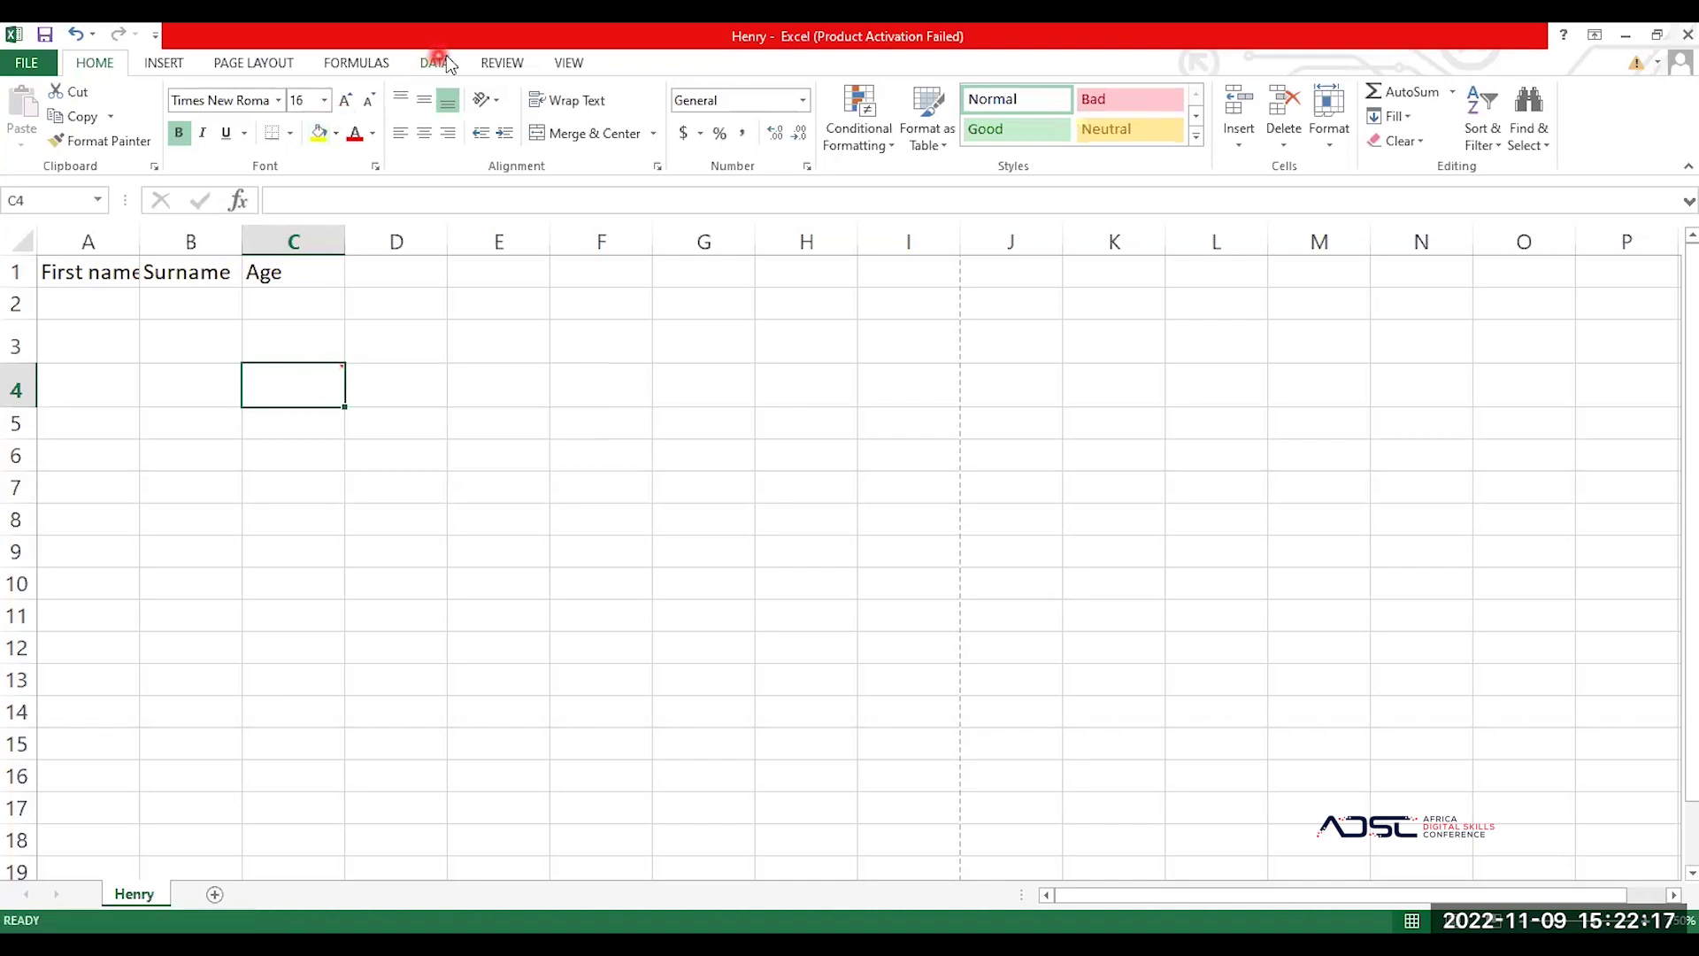
pyautogui.moveTo(319, 395)
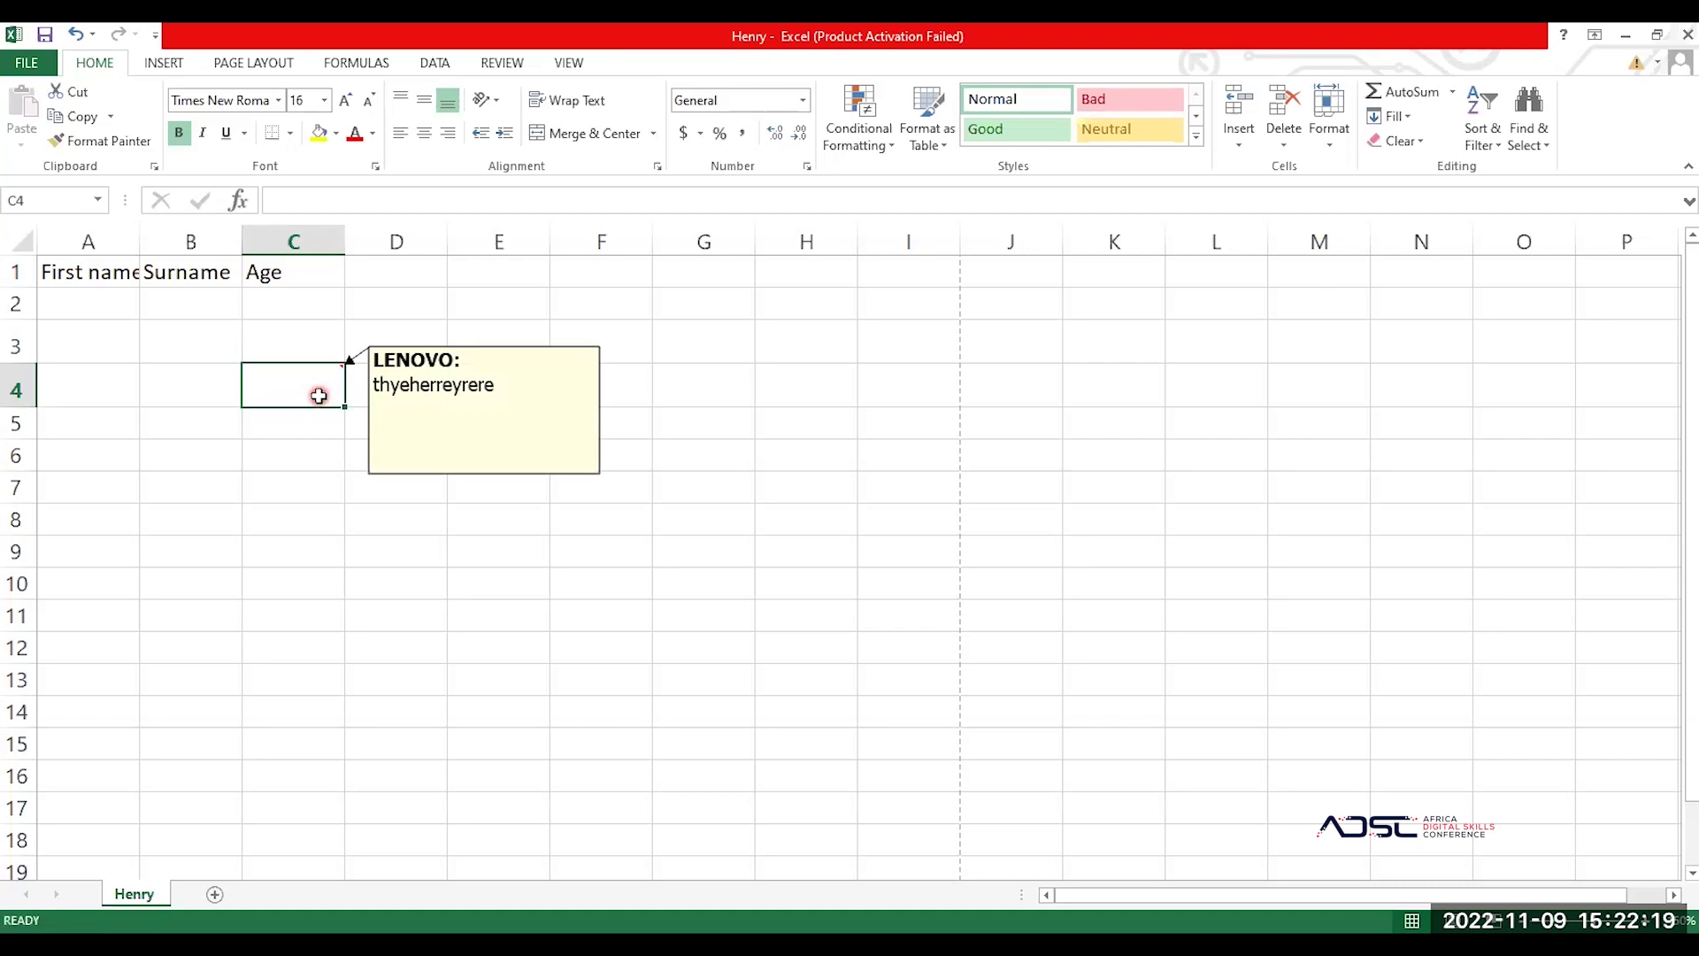
pyautogui.doubleClick(319, 396)
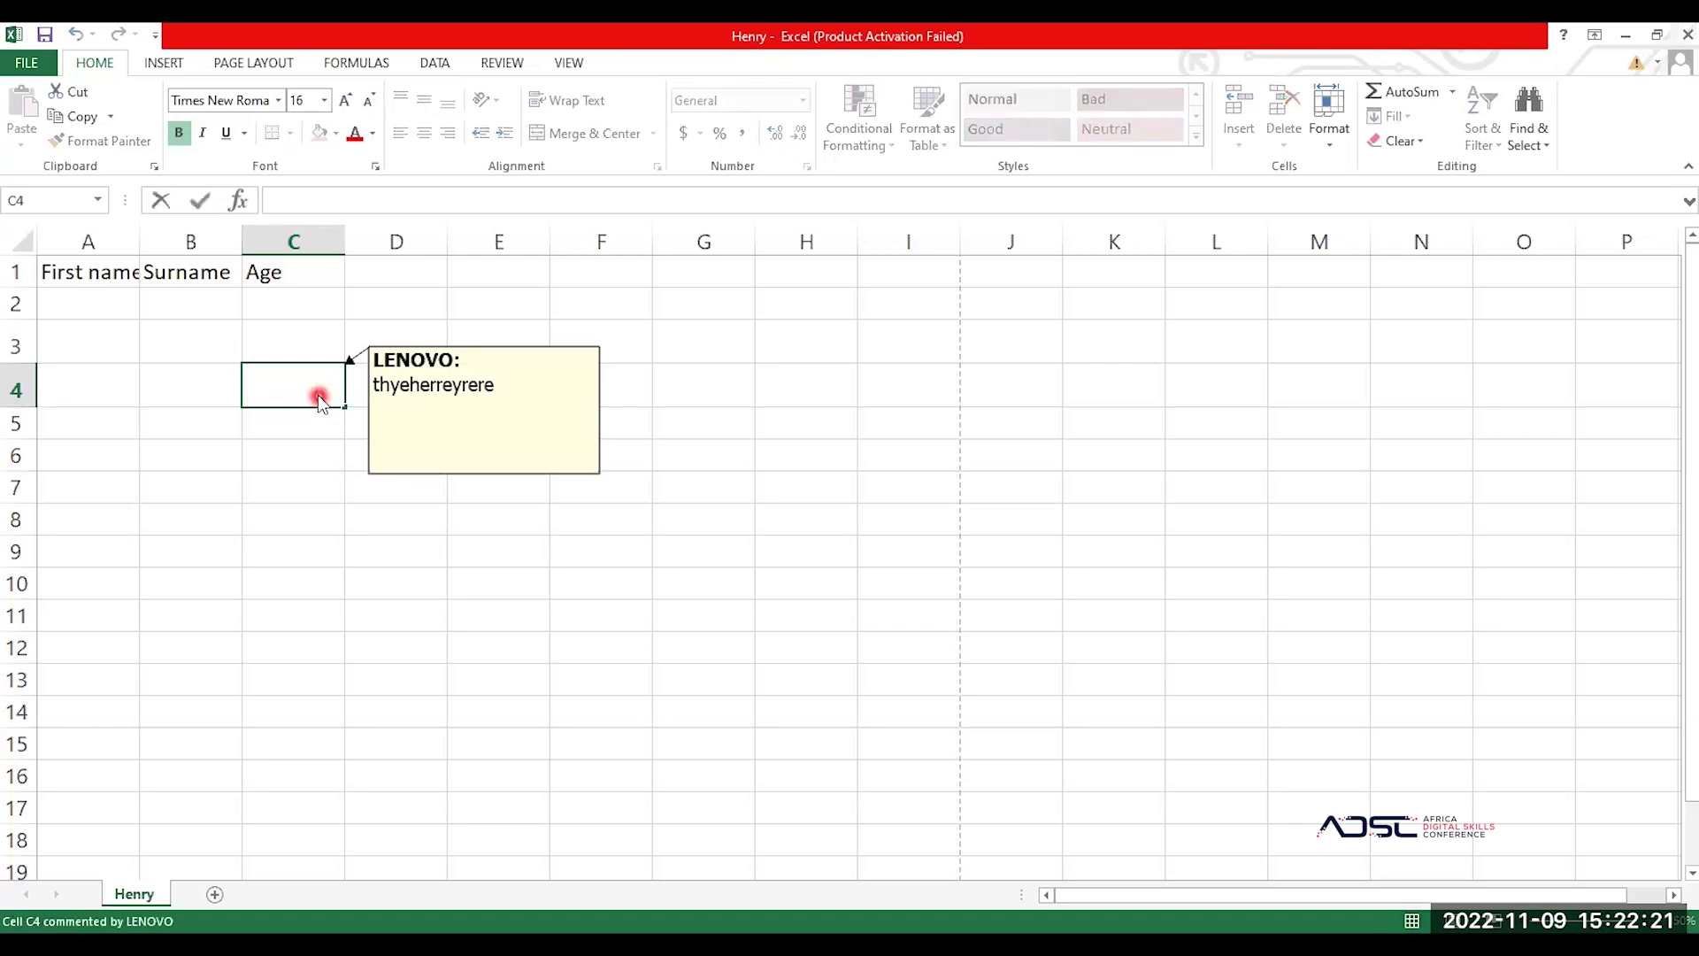
pyautogui.rightClick(319, 396)
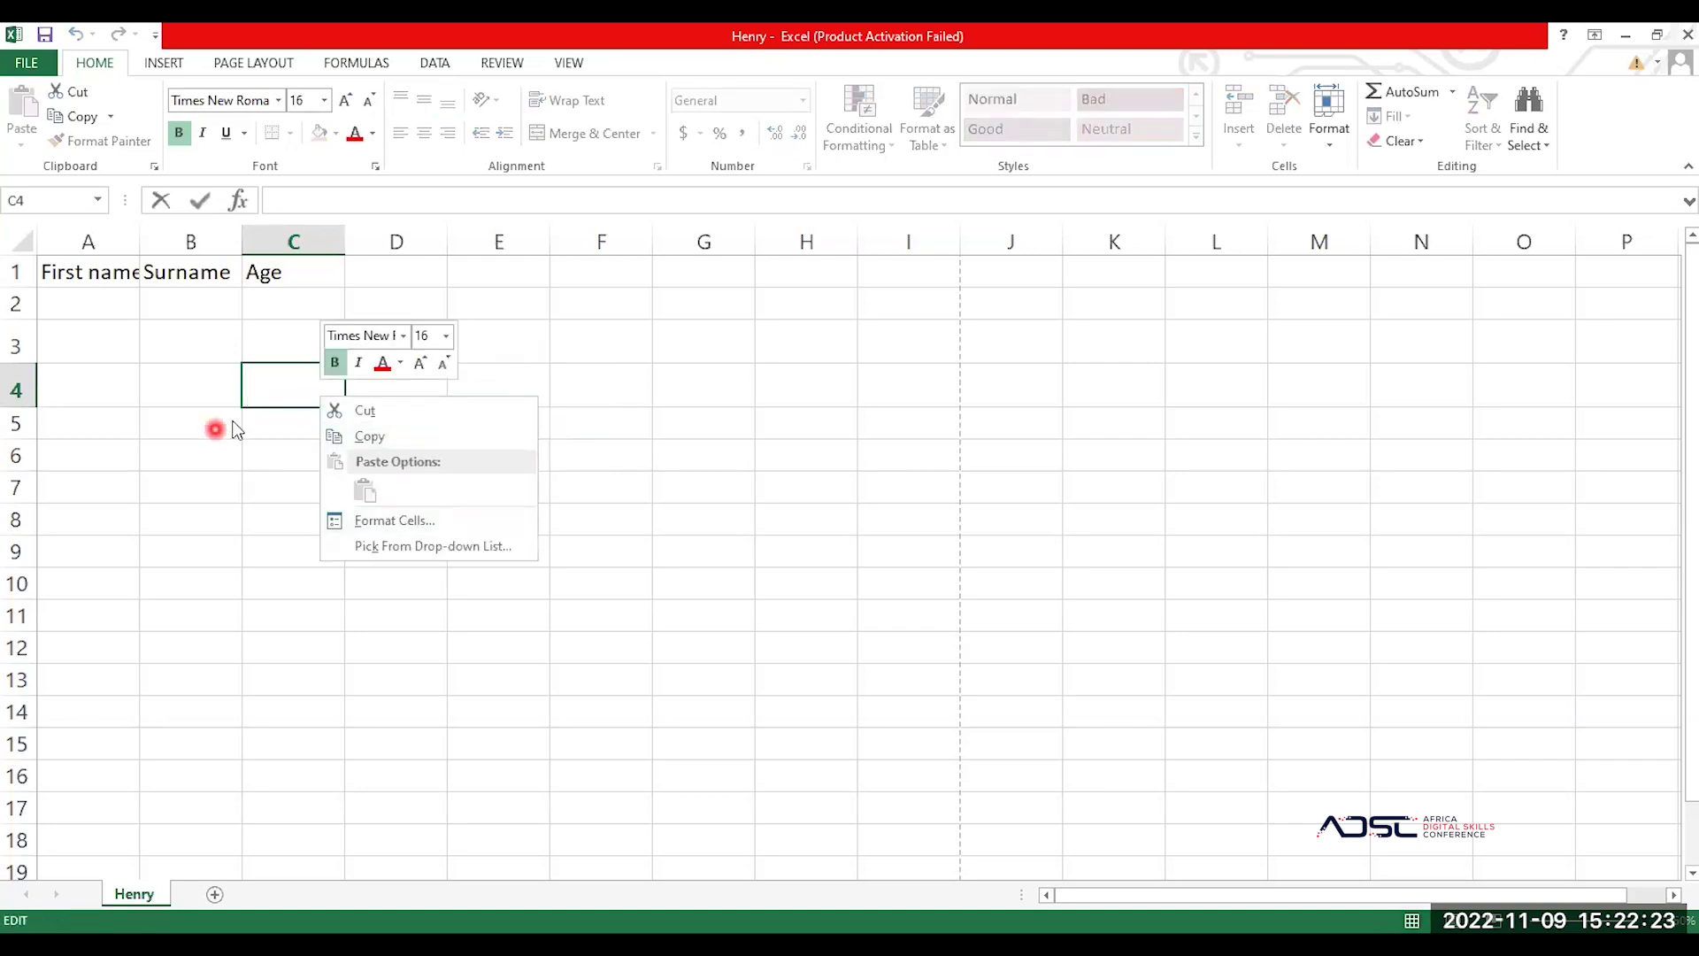
pyautogui.click(342, 334)
pyautogui.click(305, 342)
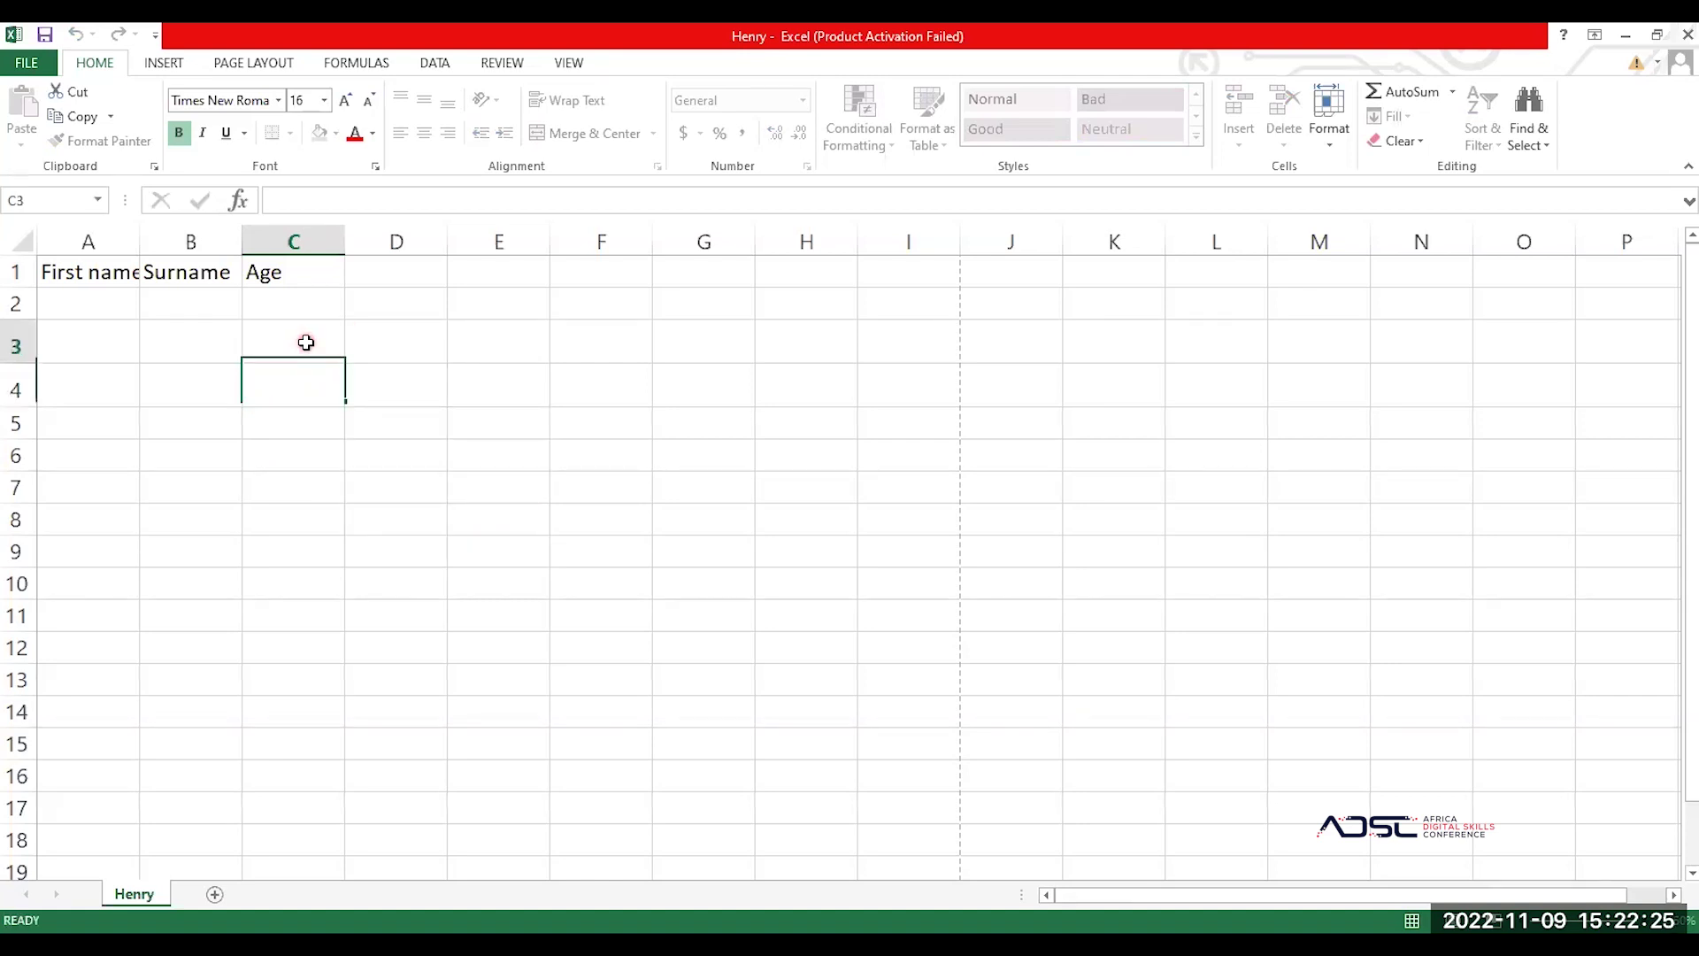
pyautogui.click(330, 387)
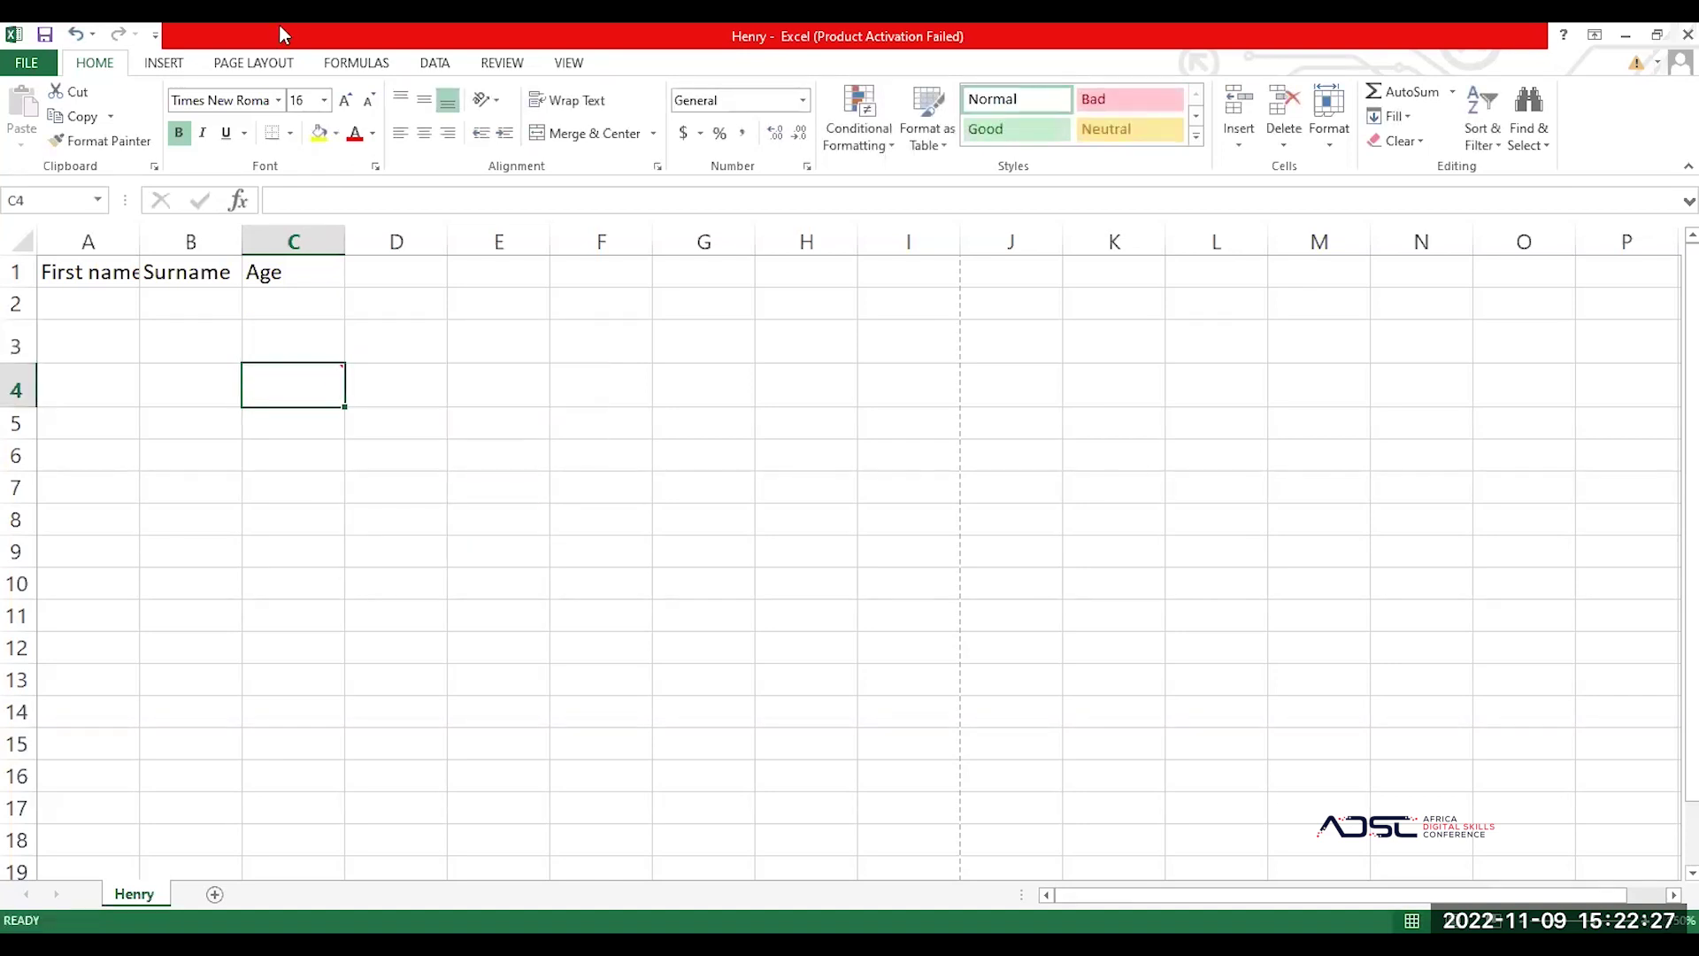
pyautogui.click(580, 64)
pyautogui.click(501, 64)
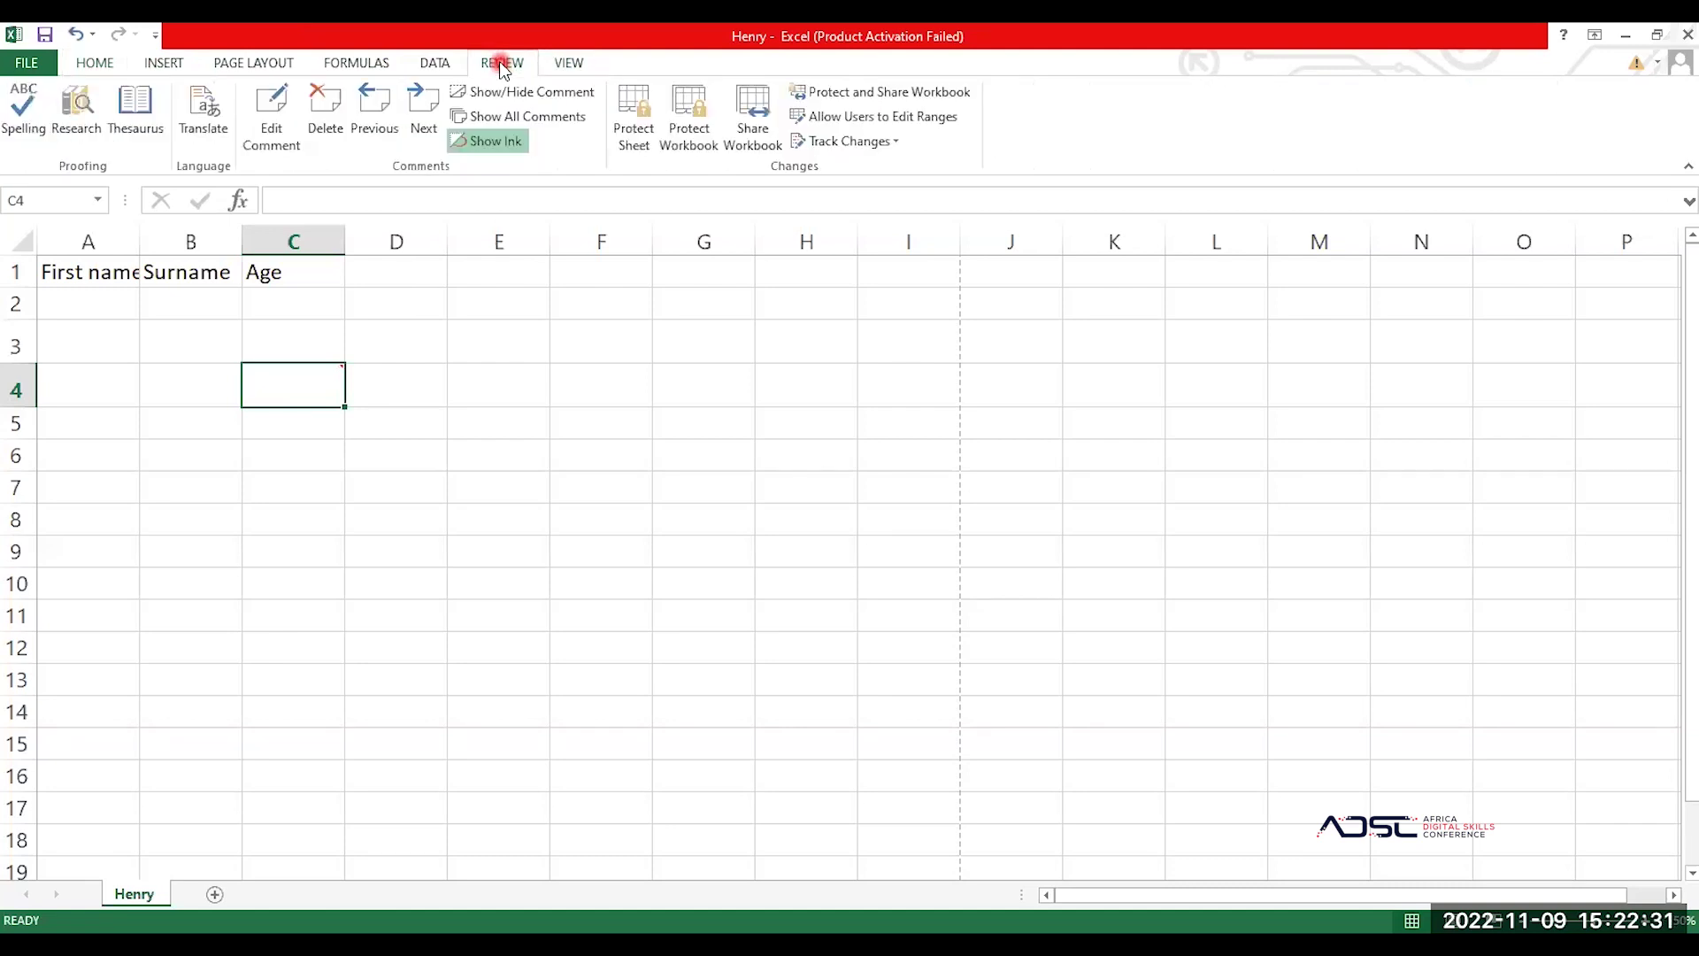
pyautogui.click(326, 106)
pyautogui.click(213, 278)
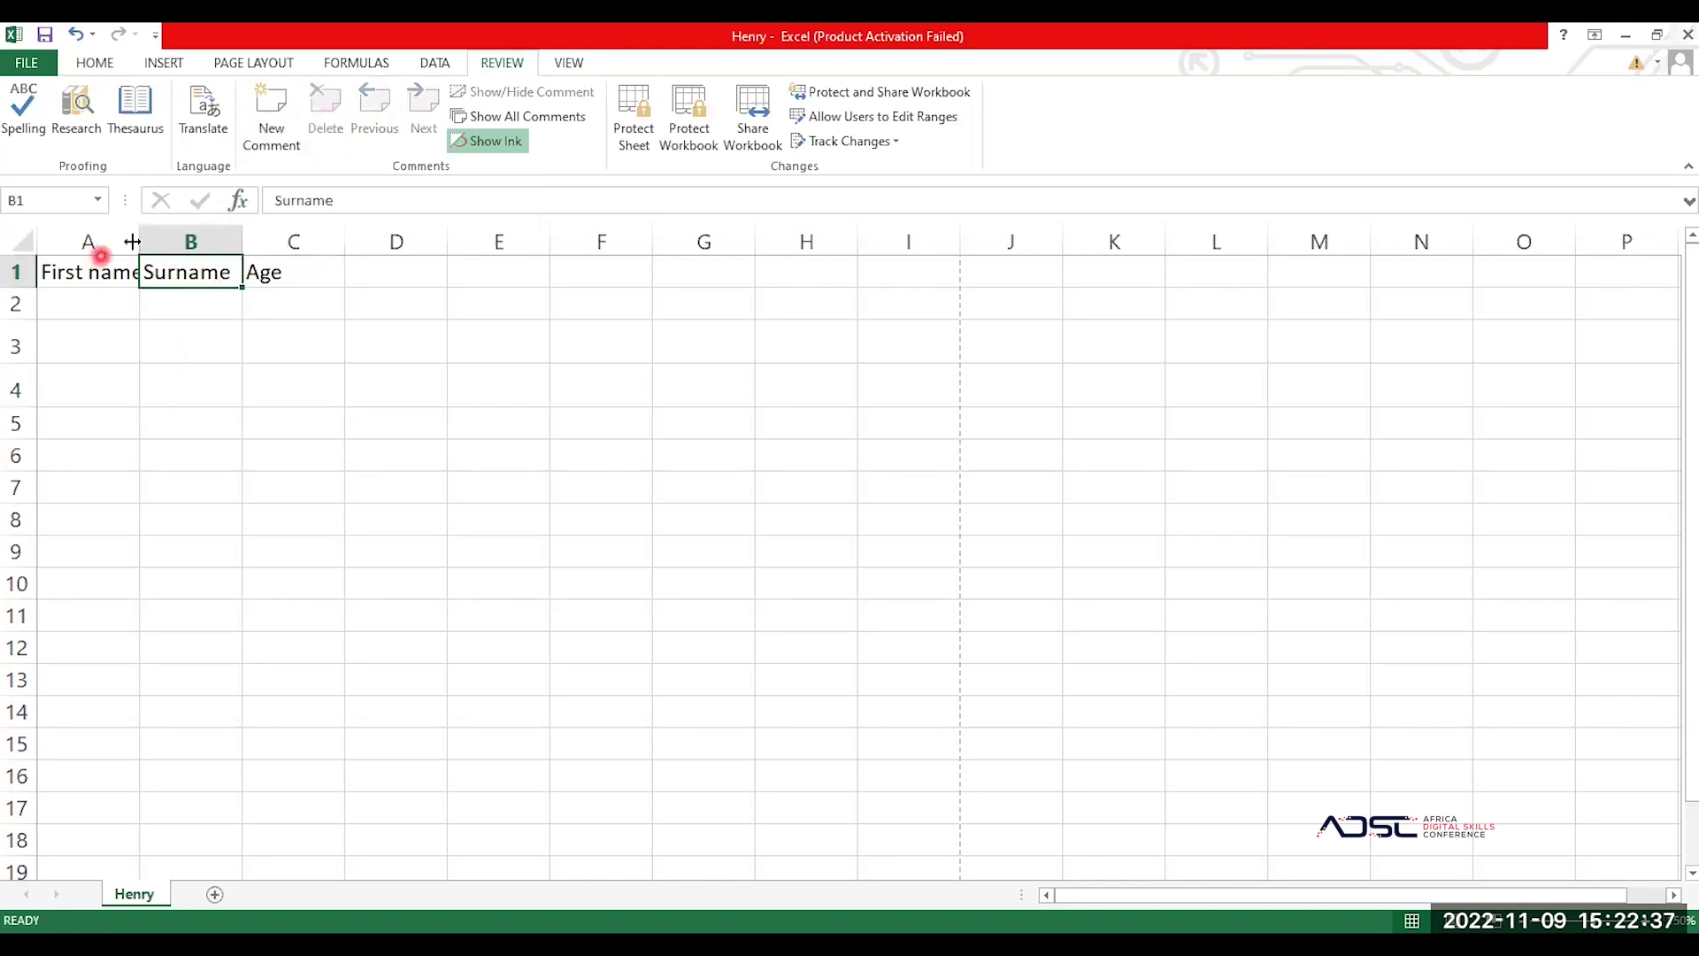
# Step: Autofit columns A and B, then enter the first person's first name, surname and age 18 in row 2
pyautogui.doubleClick(139, 241)
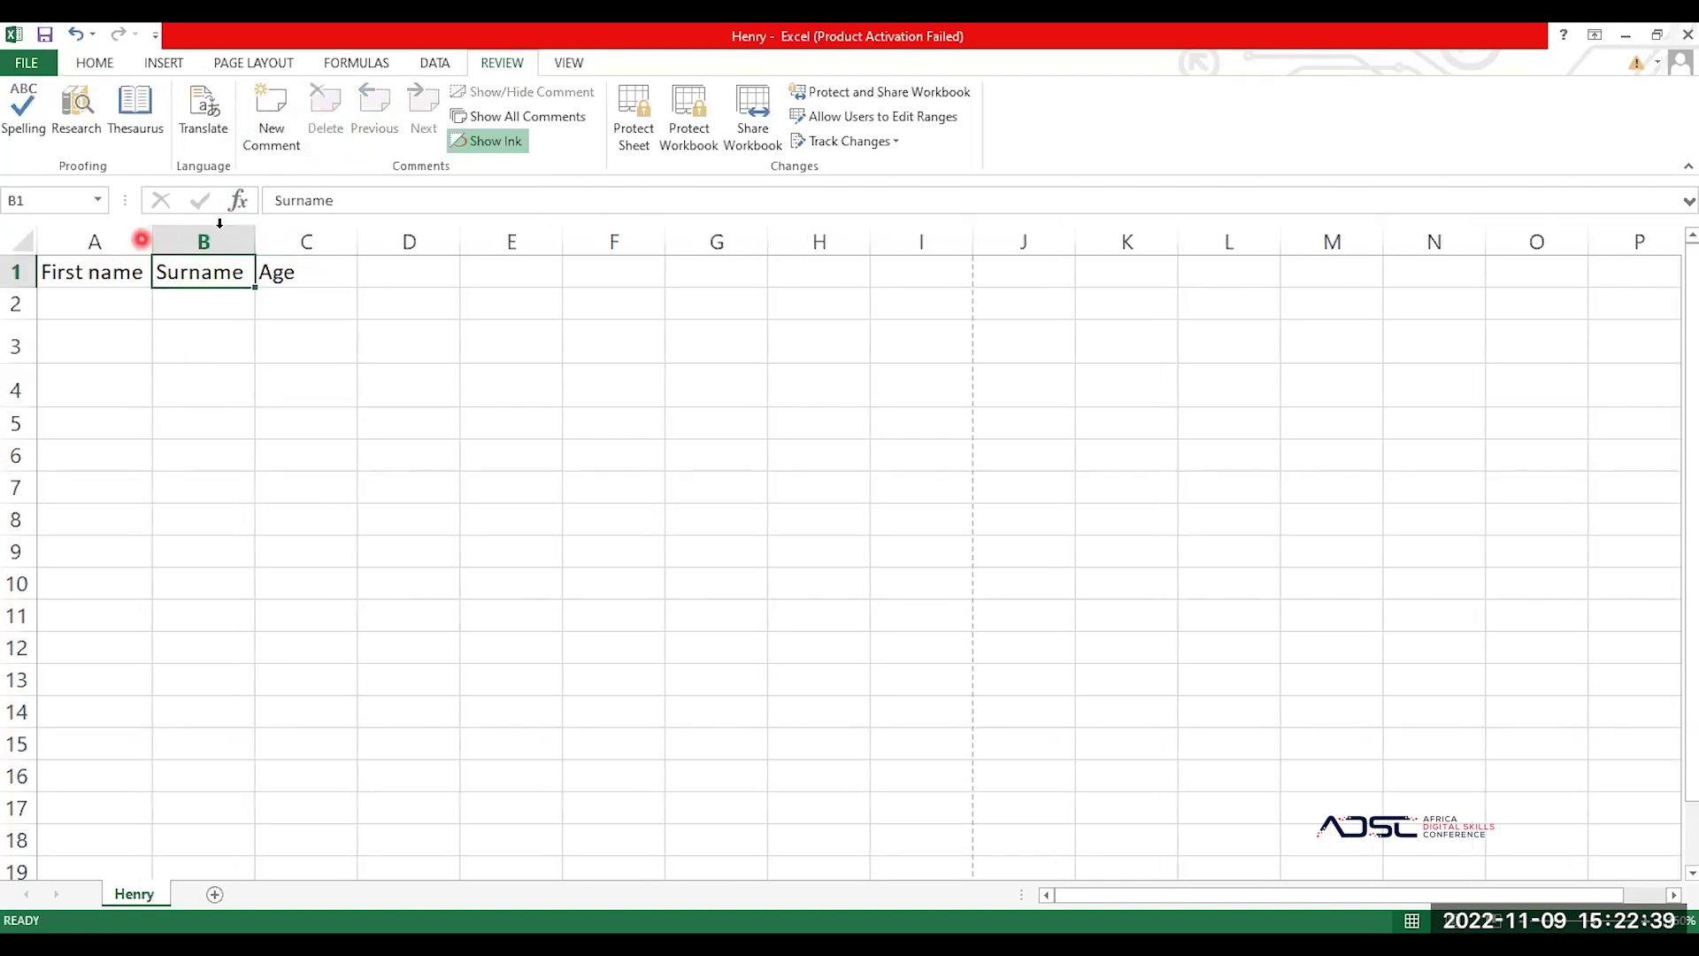
pyautogui.doubleClick(254, 239)
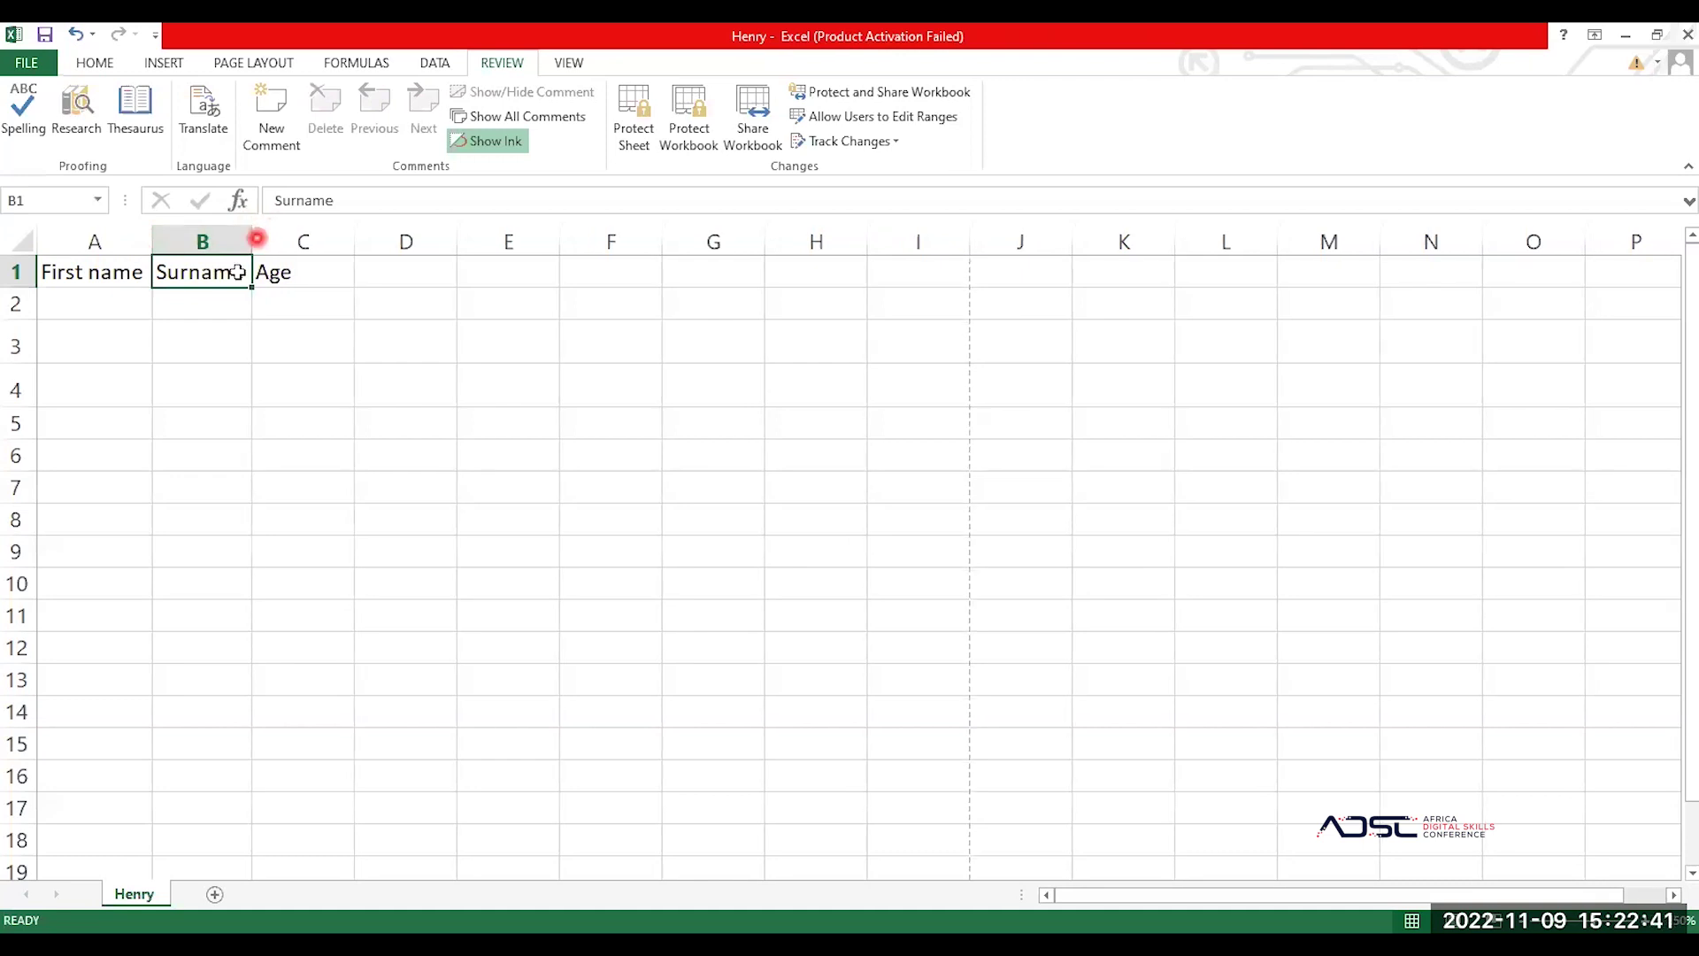
pyautogui.click(312, 304)
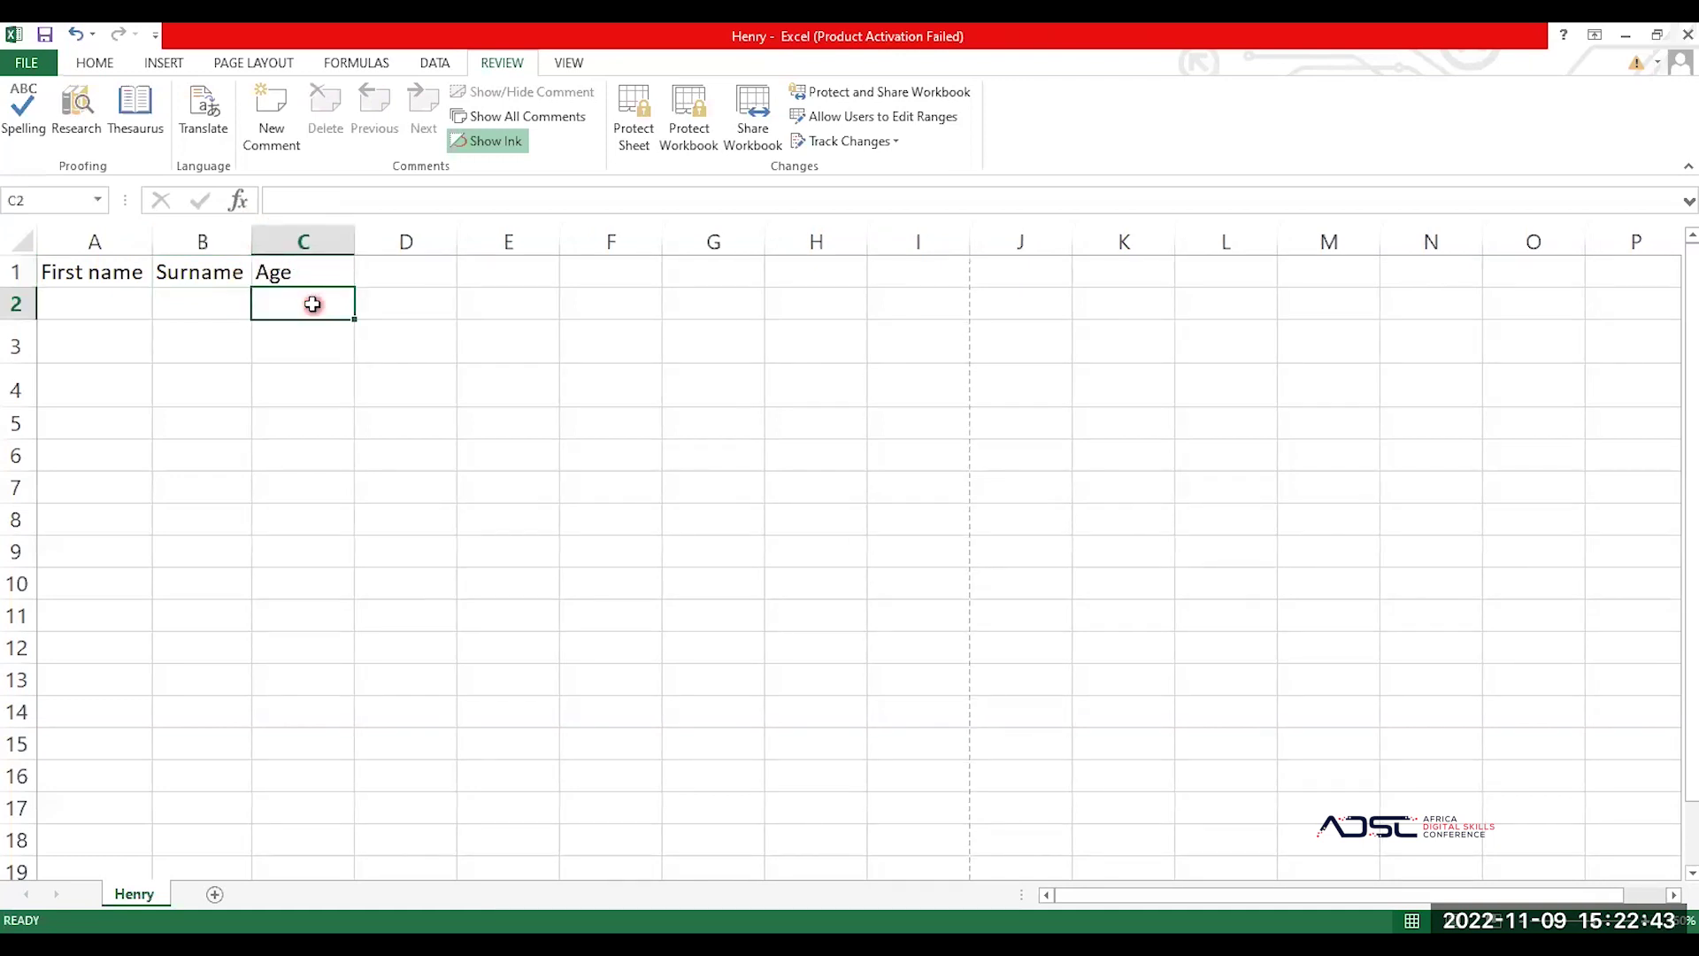
pyautogui.click(95, 303)
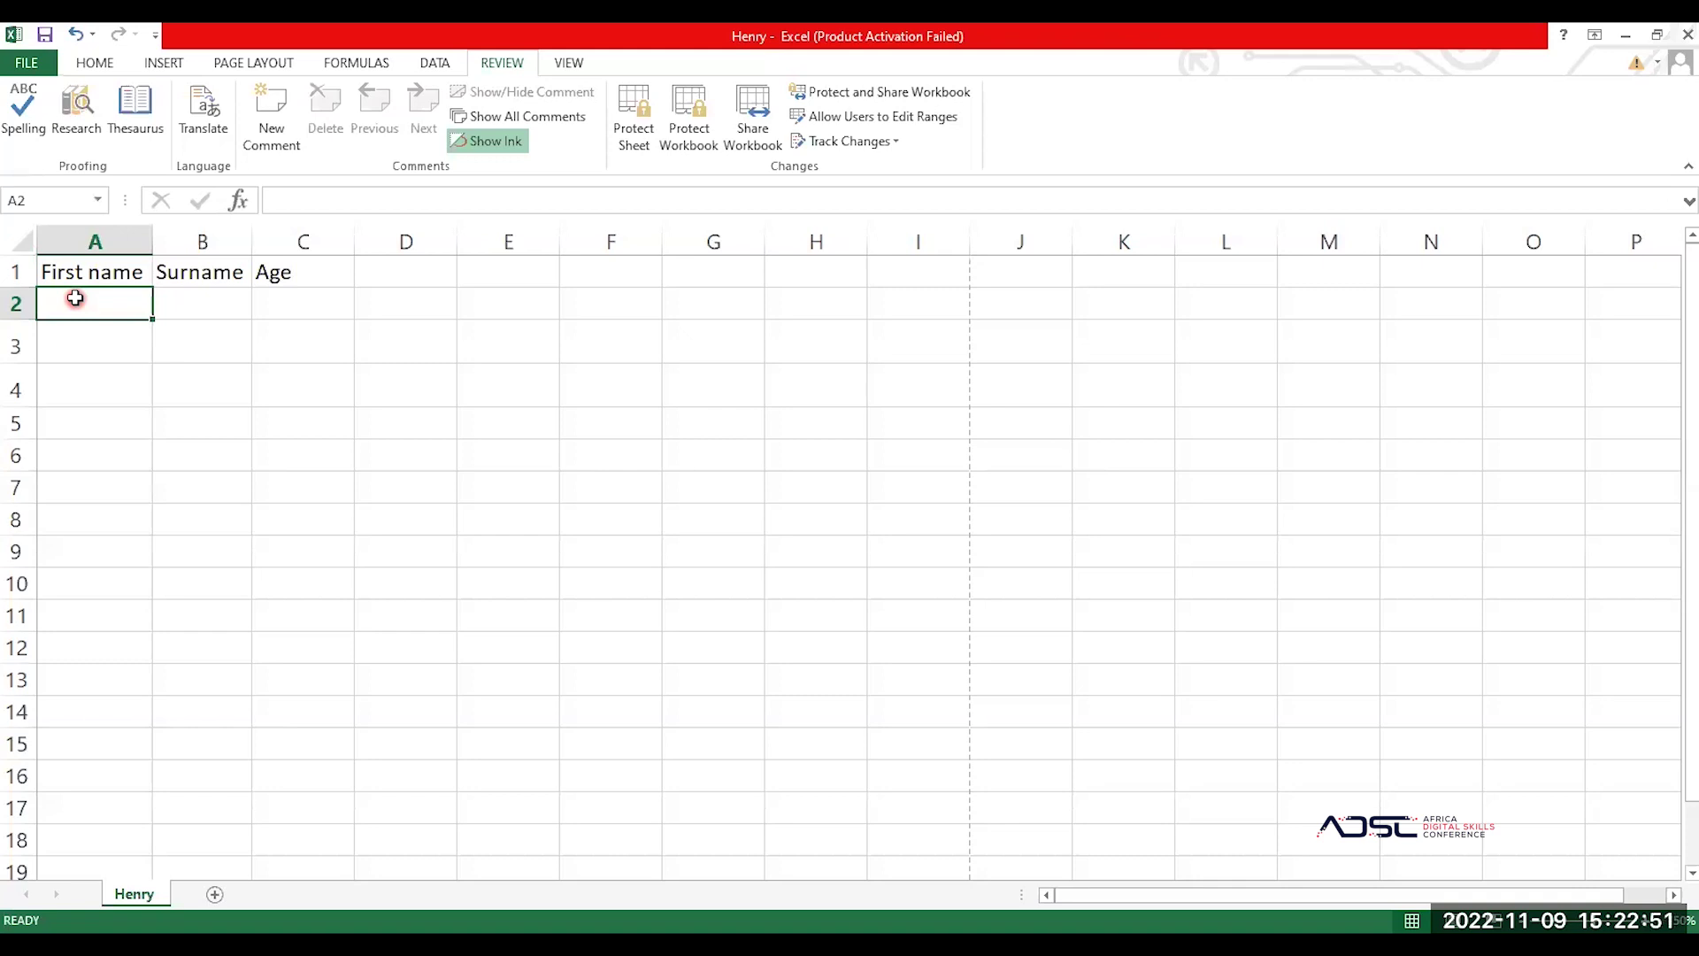
pyautogui.press('Tab')
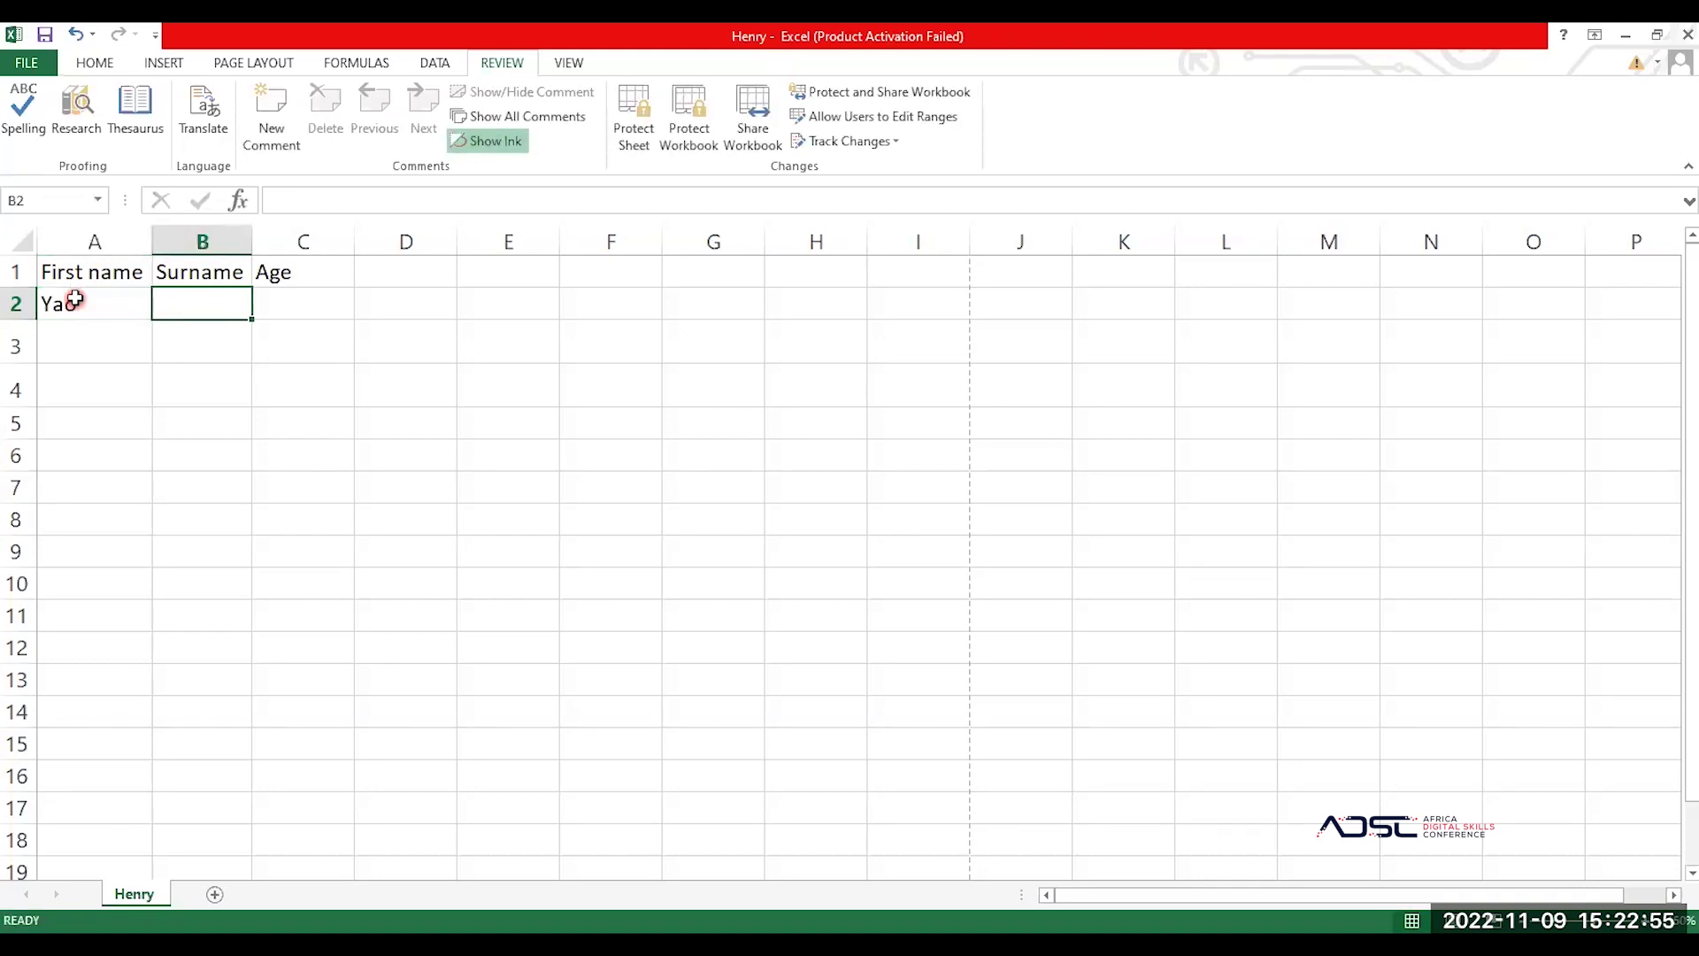
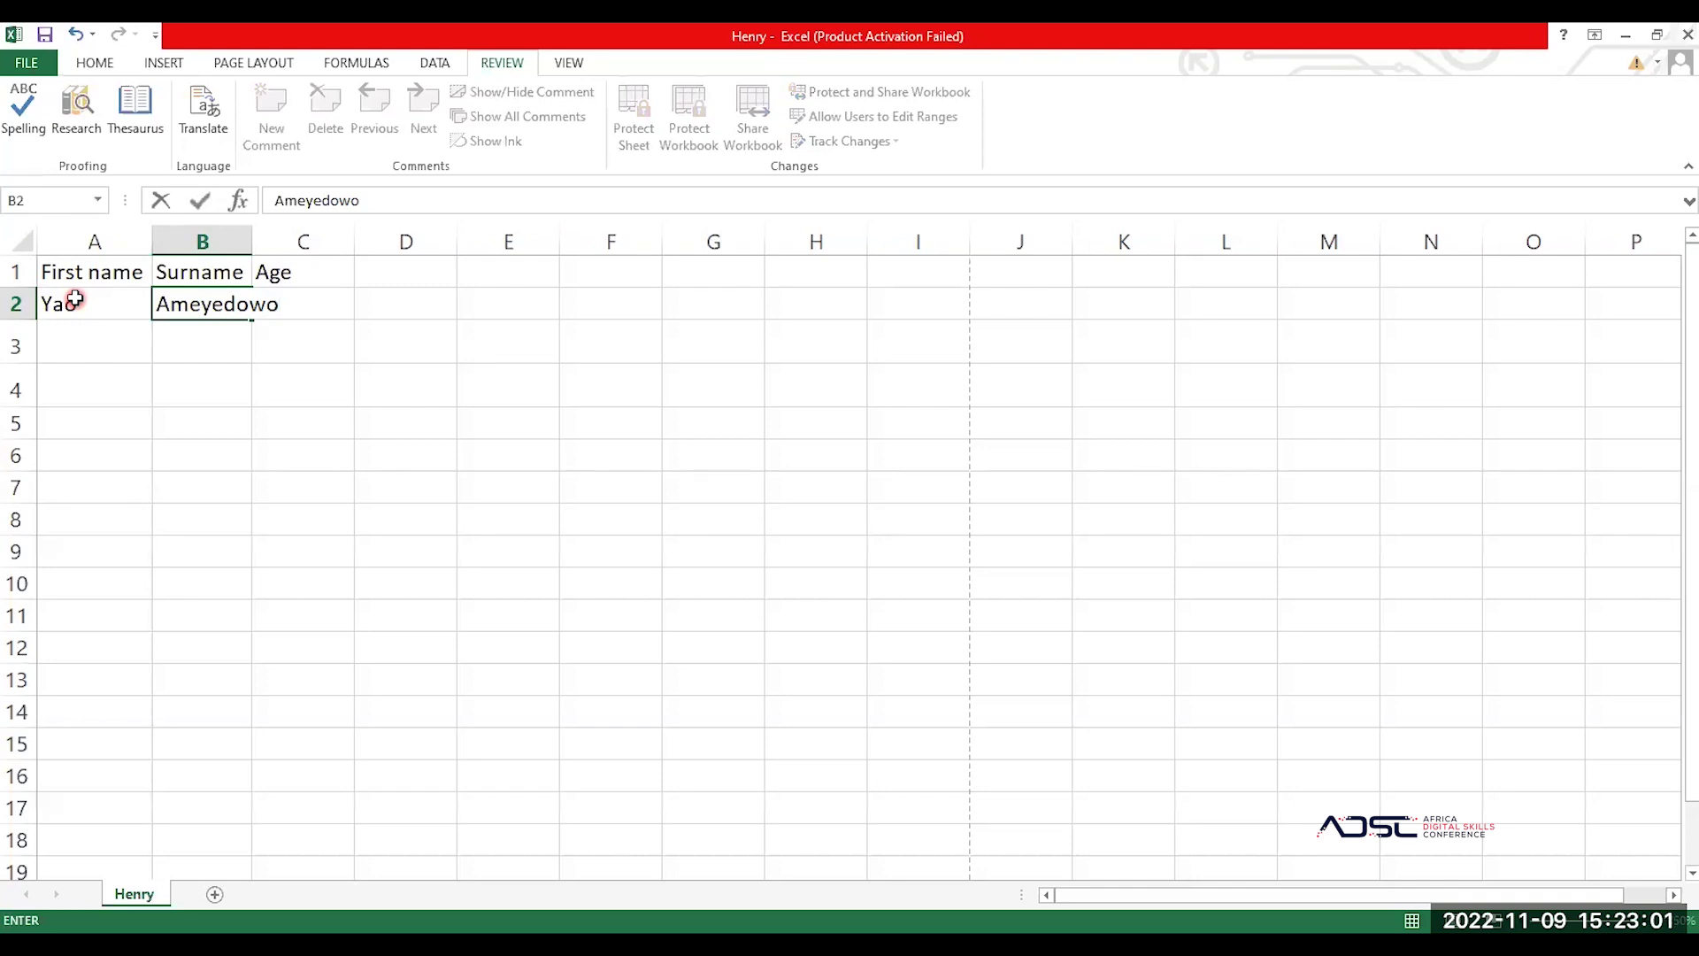
pyautogui.press('Tab')
pyautogui.write('18')
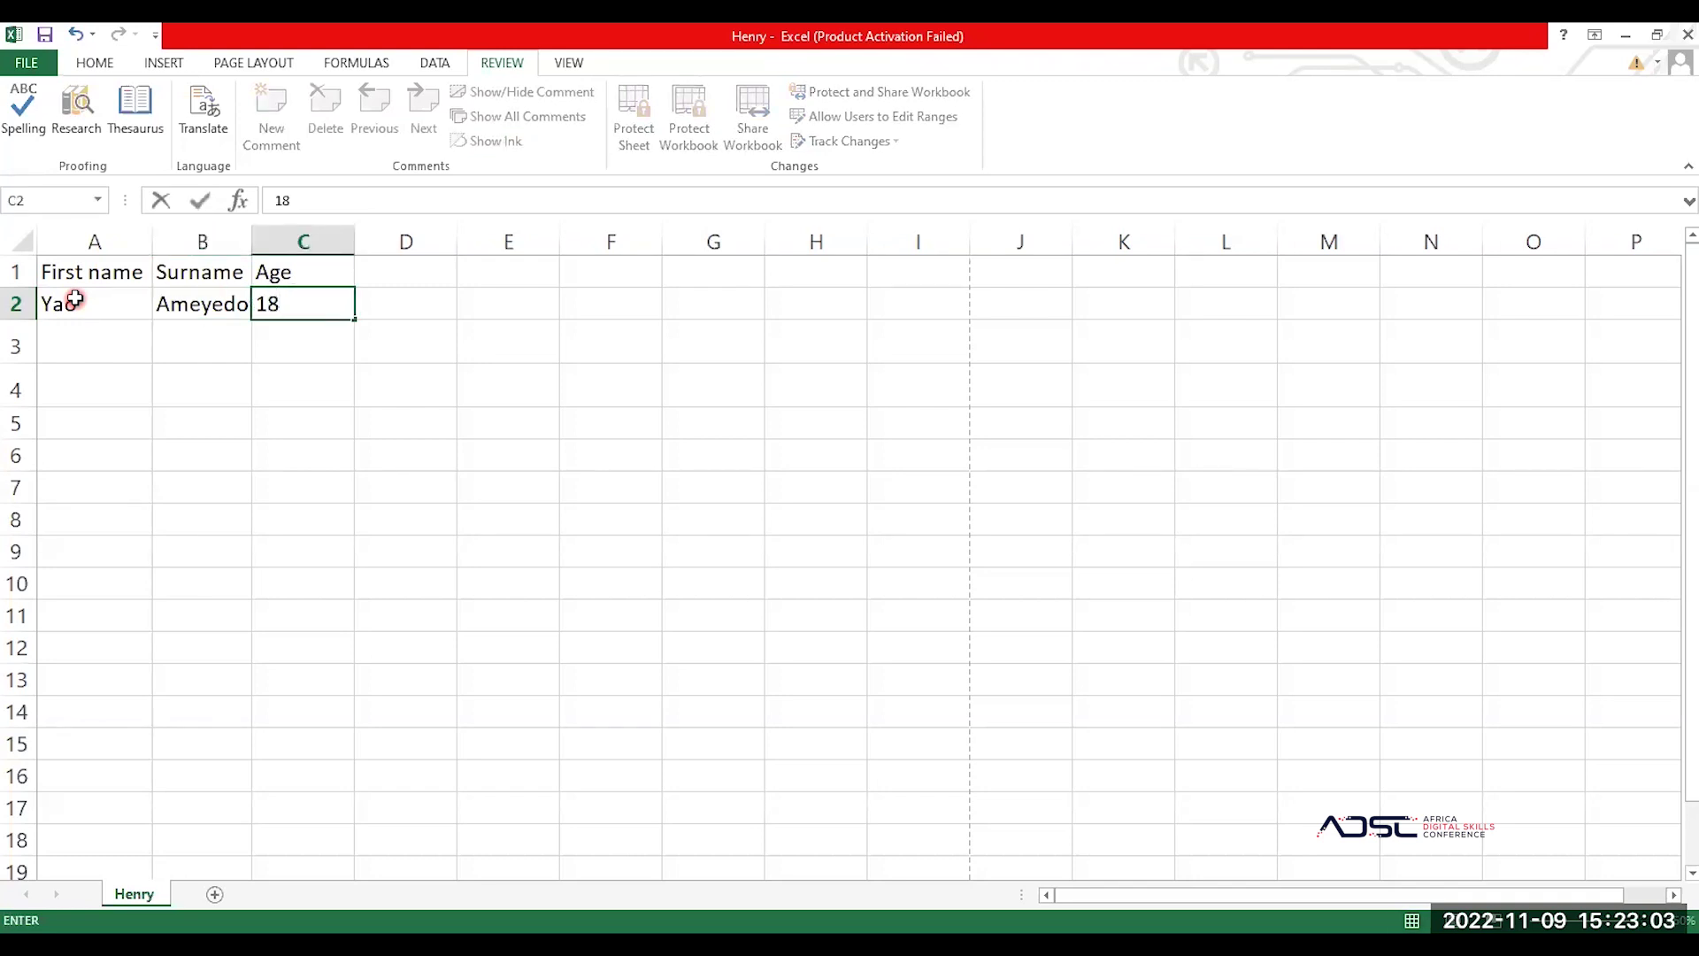
pyautogui.press('Return')
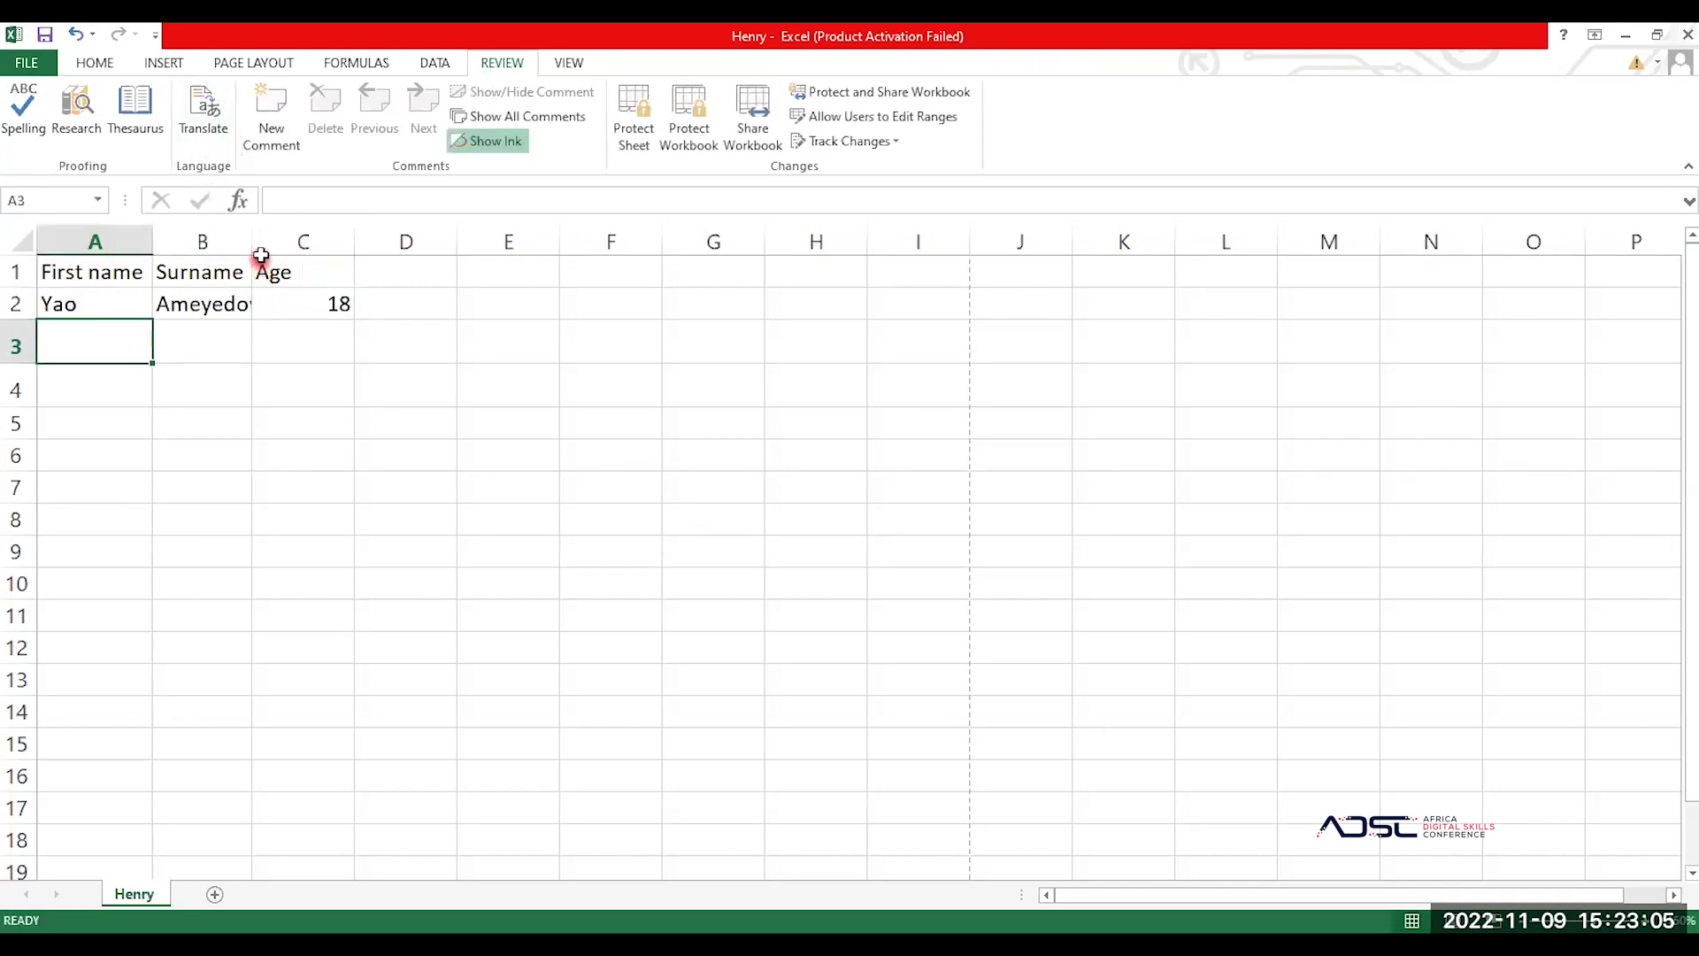
# Step: Widen the Surname column and enter the second person's names with age 22 in row 3
pyautogui.doubleClick(254, 253)
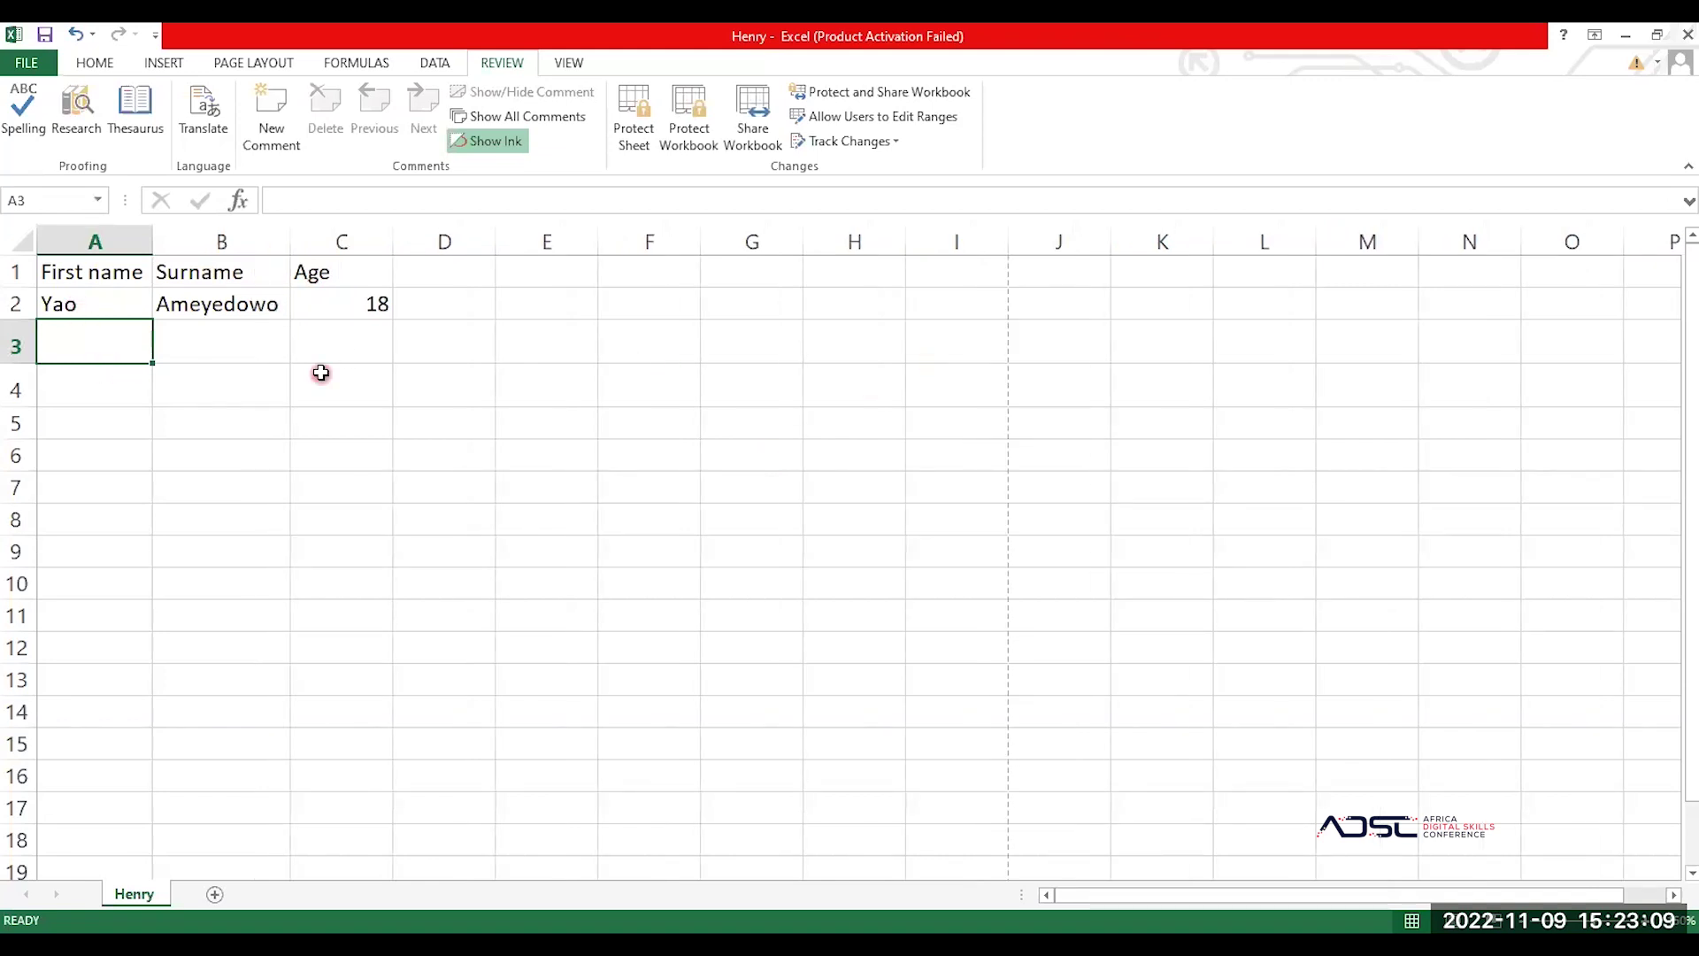
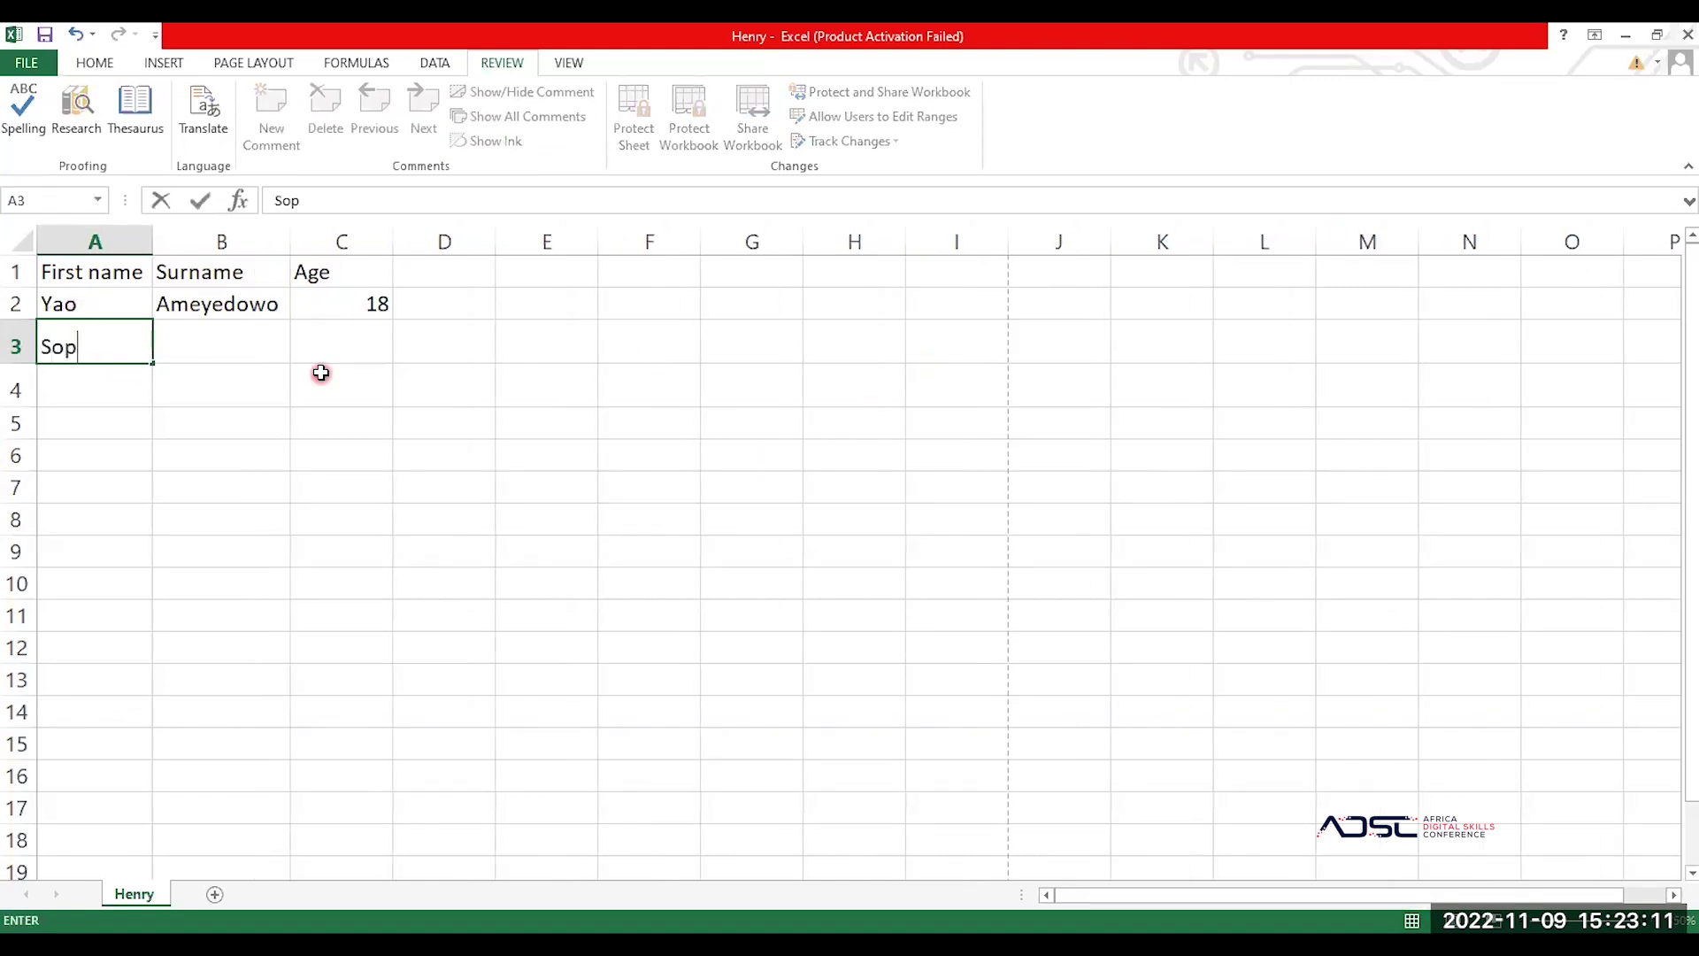
pyautogui.press('Tab')
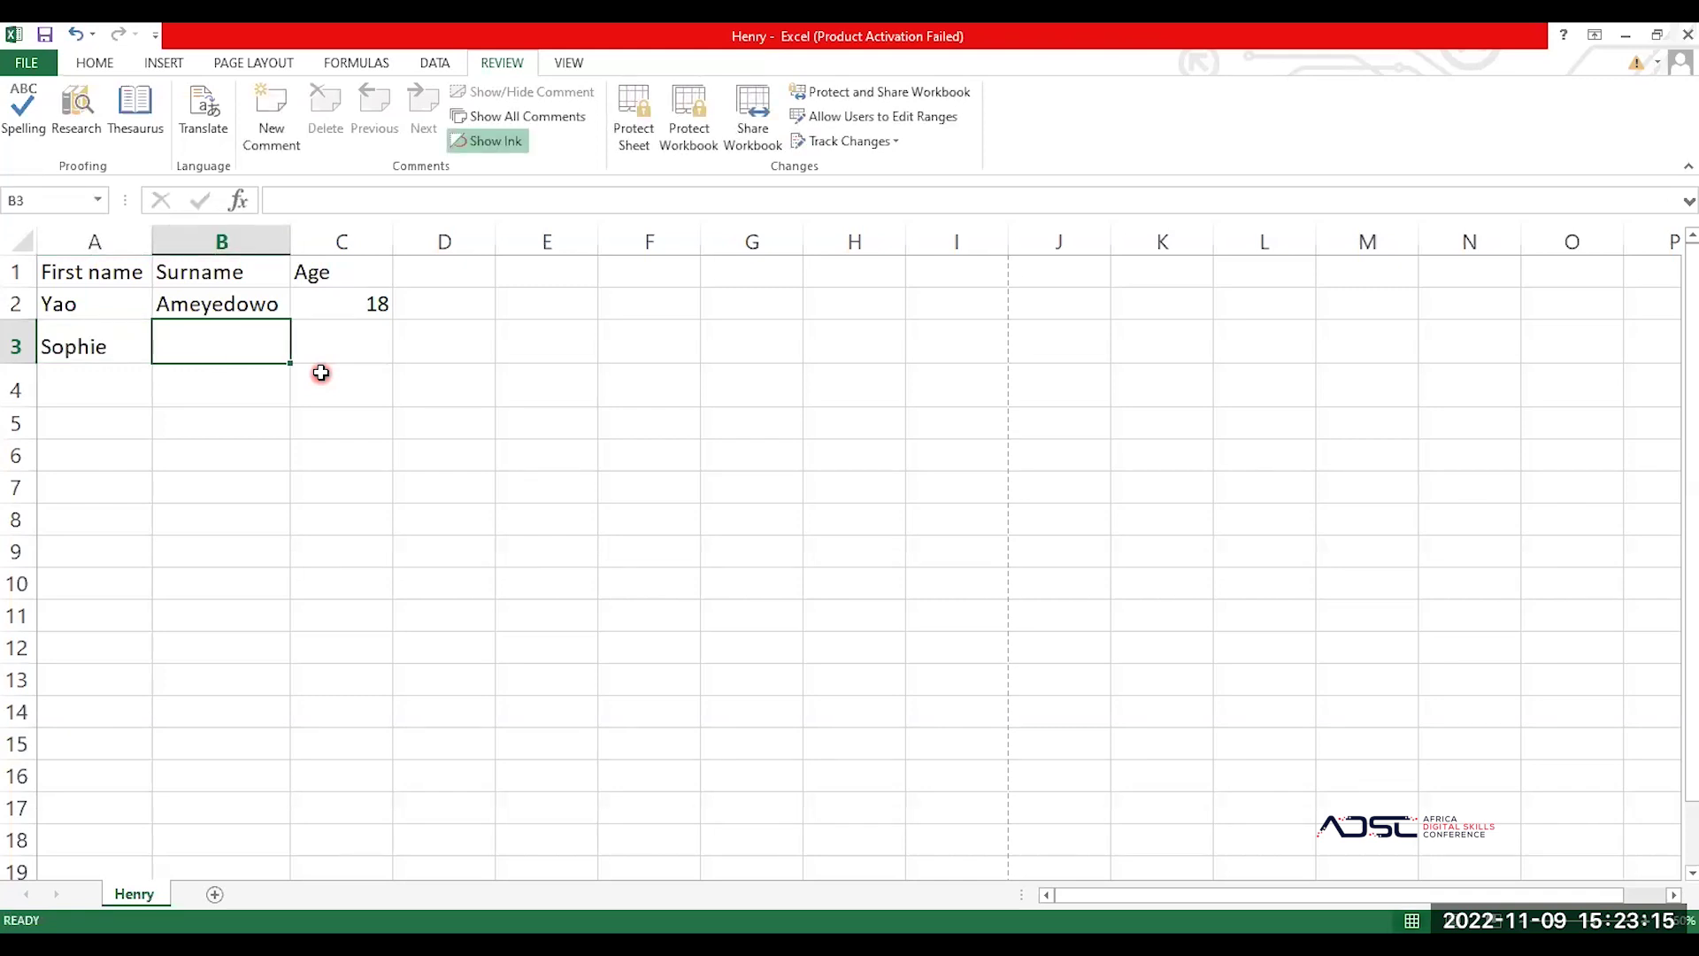
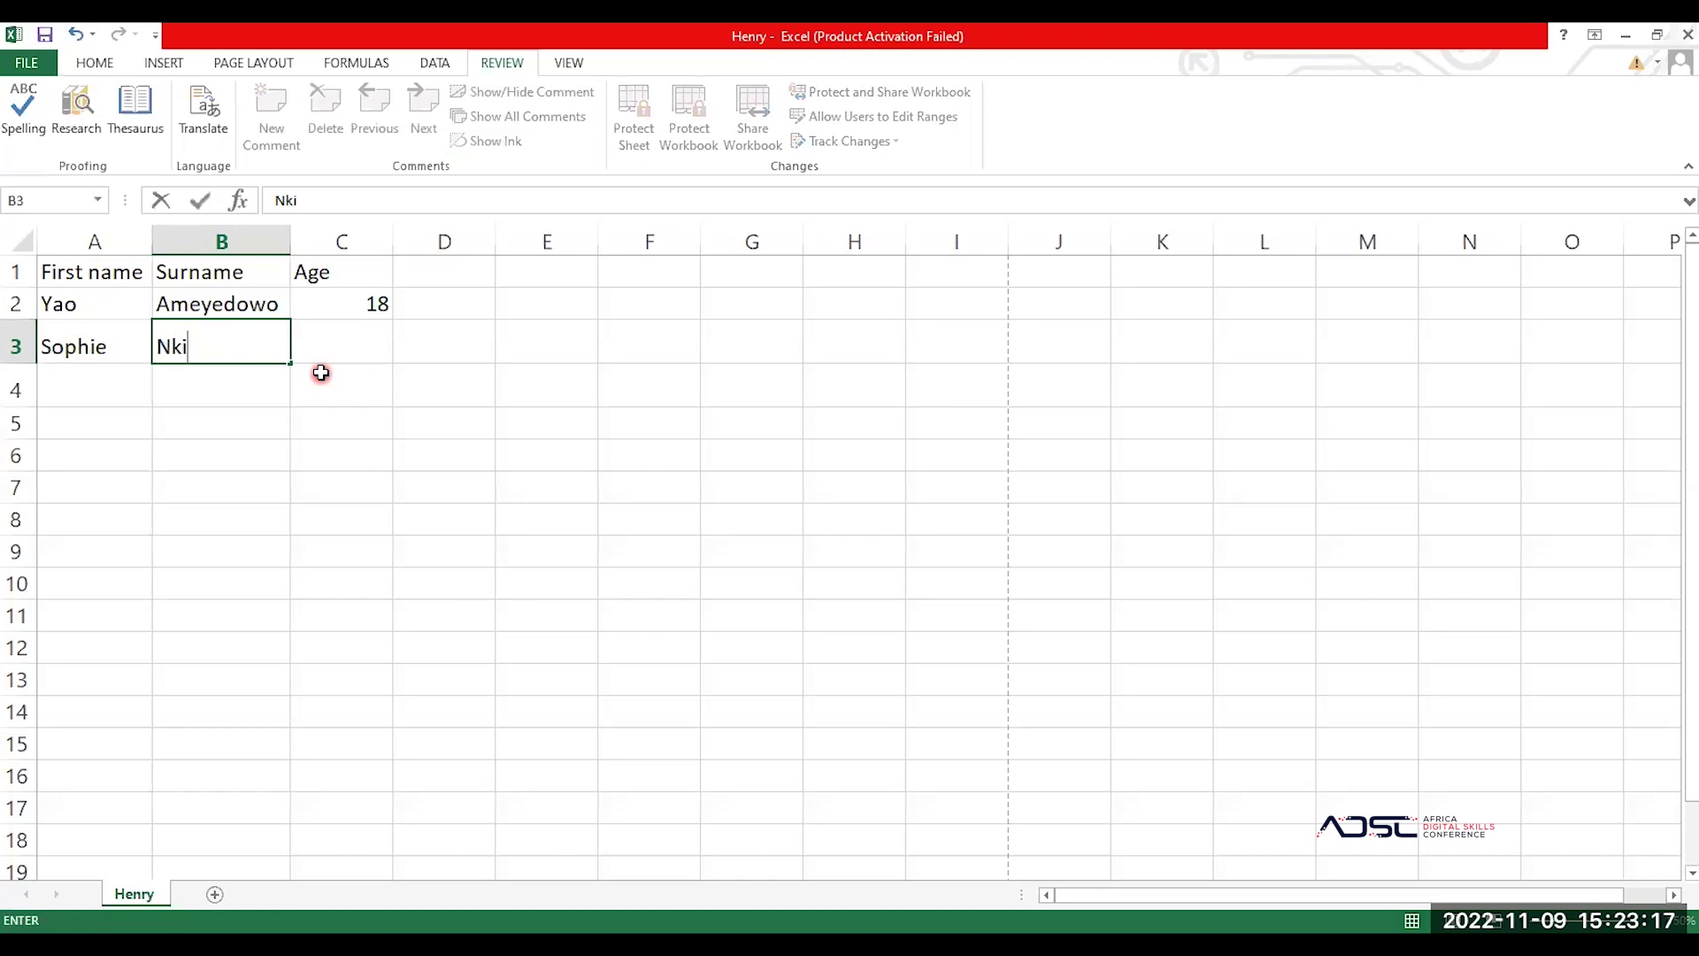
pyautogui.press('Tab')
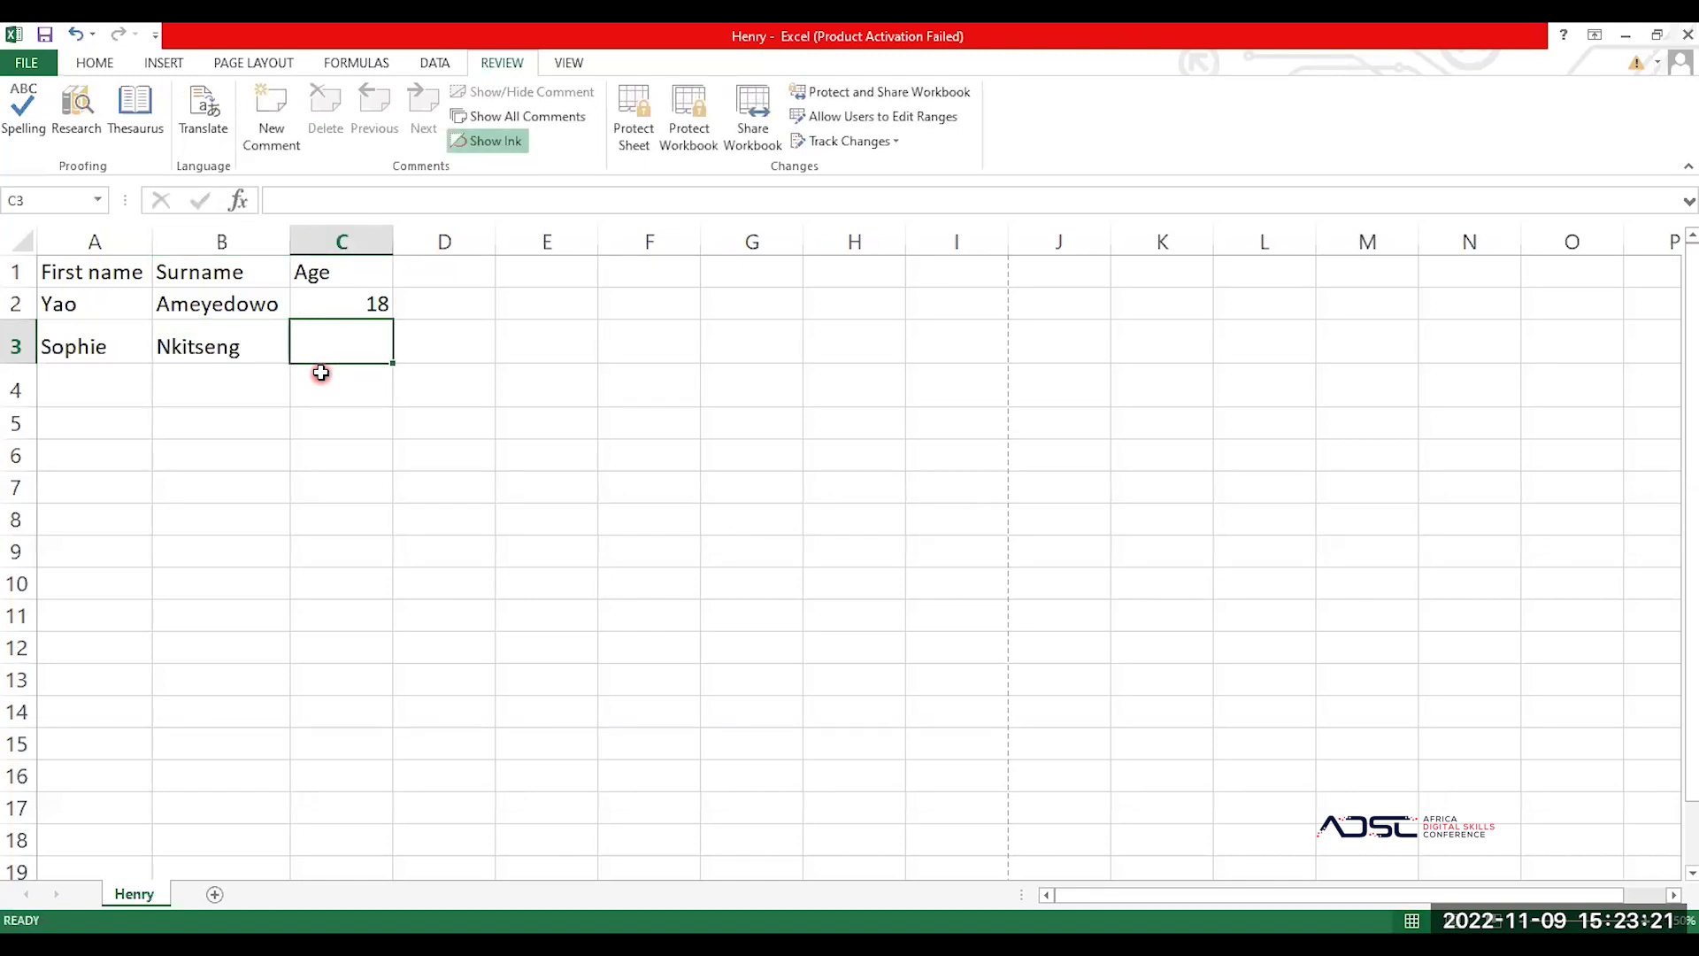
pyautogui.write('20')
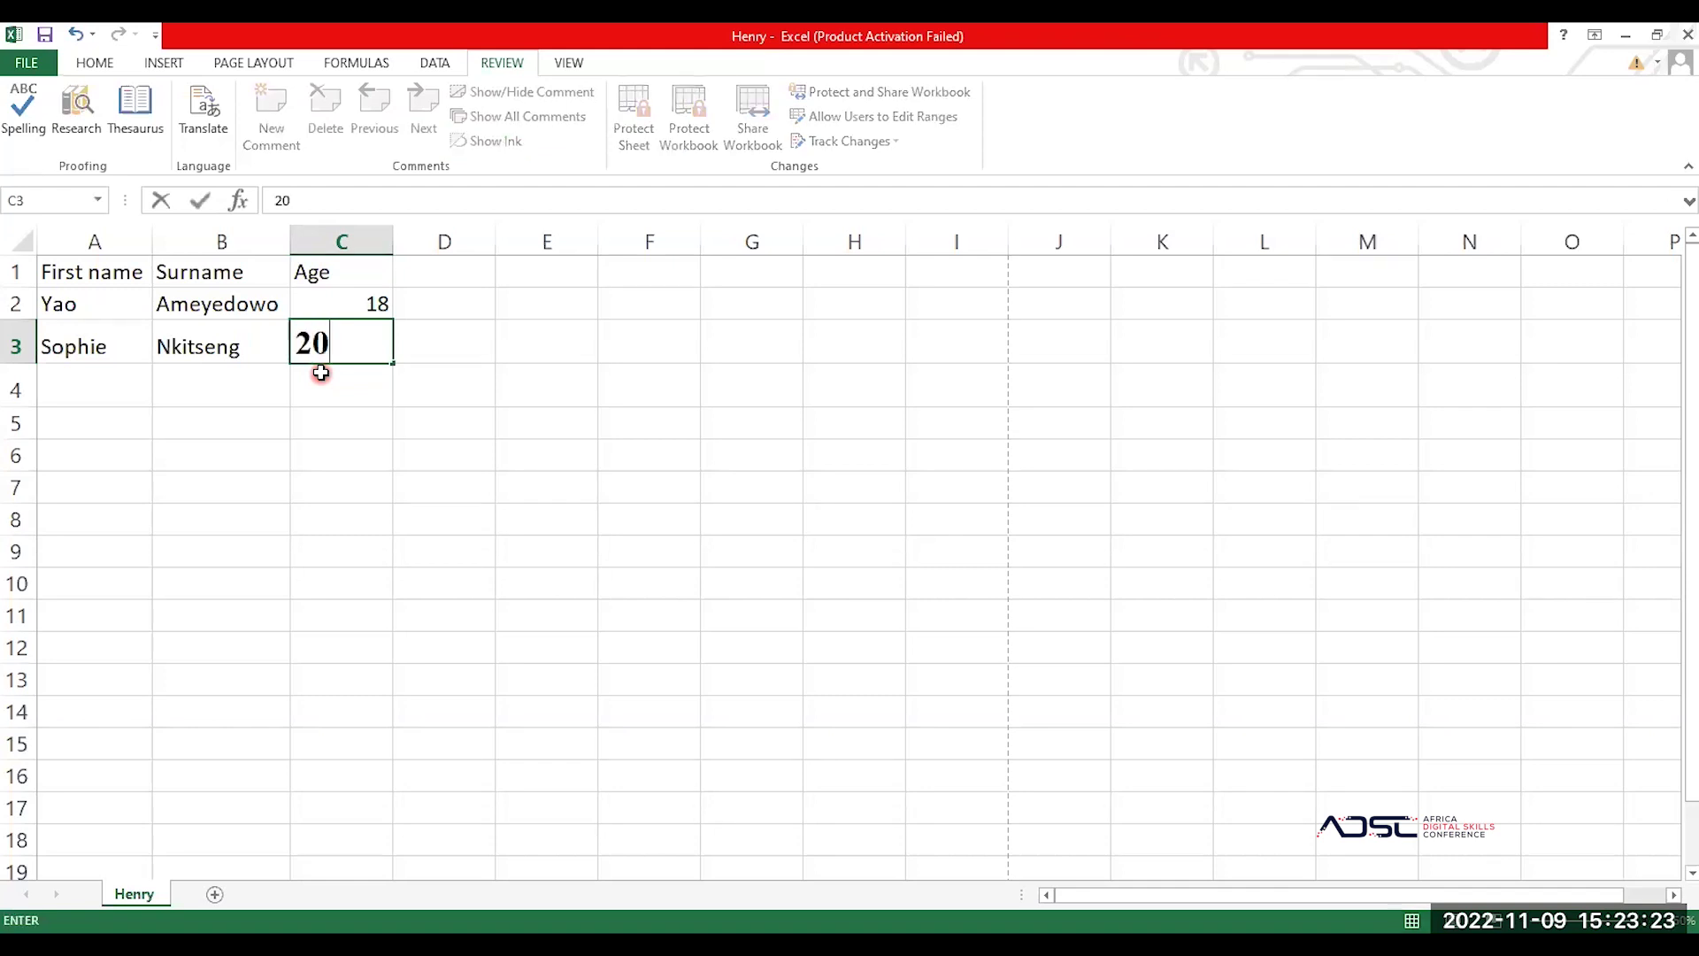
pyautogui.press('BackSpace')
pyautogui.write('2')
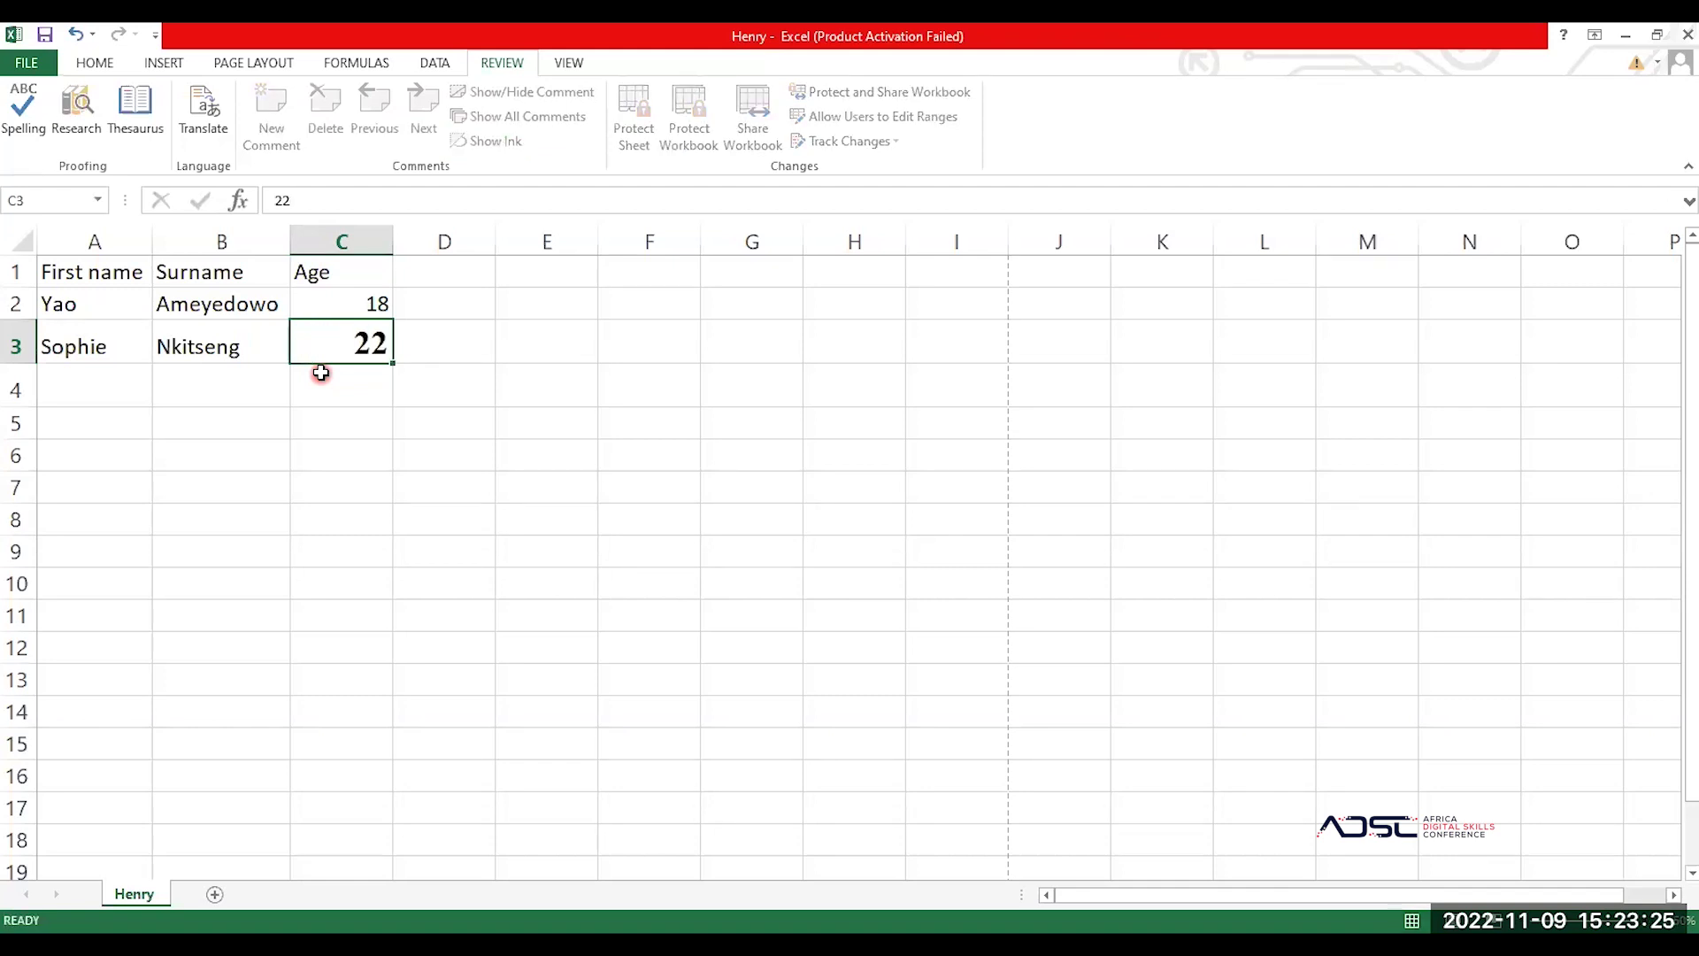
pyautogui.press('Return')
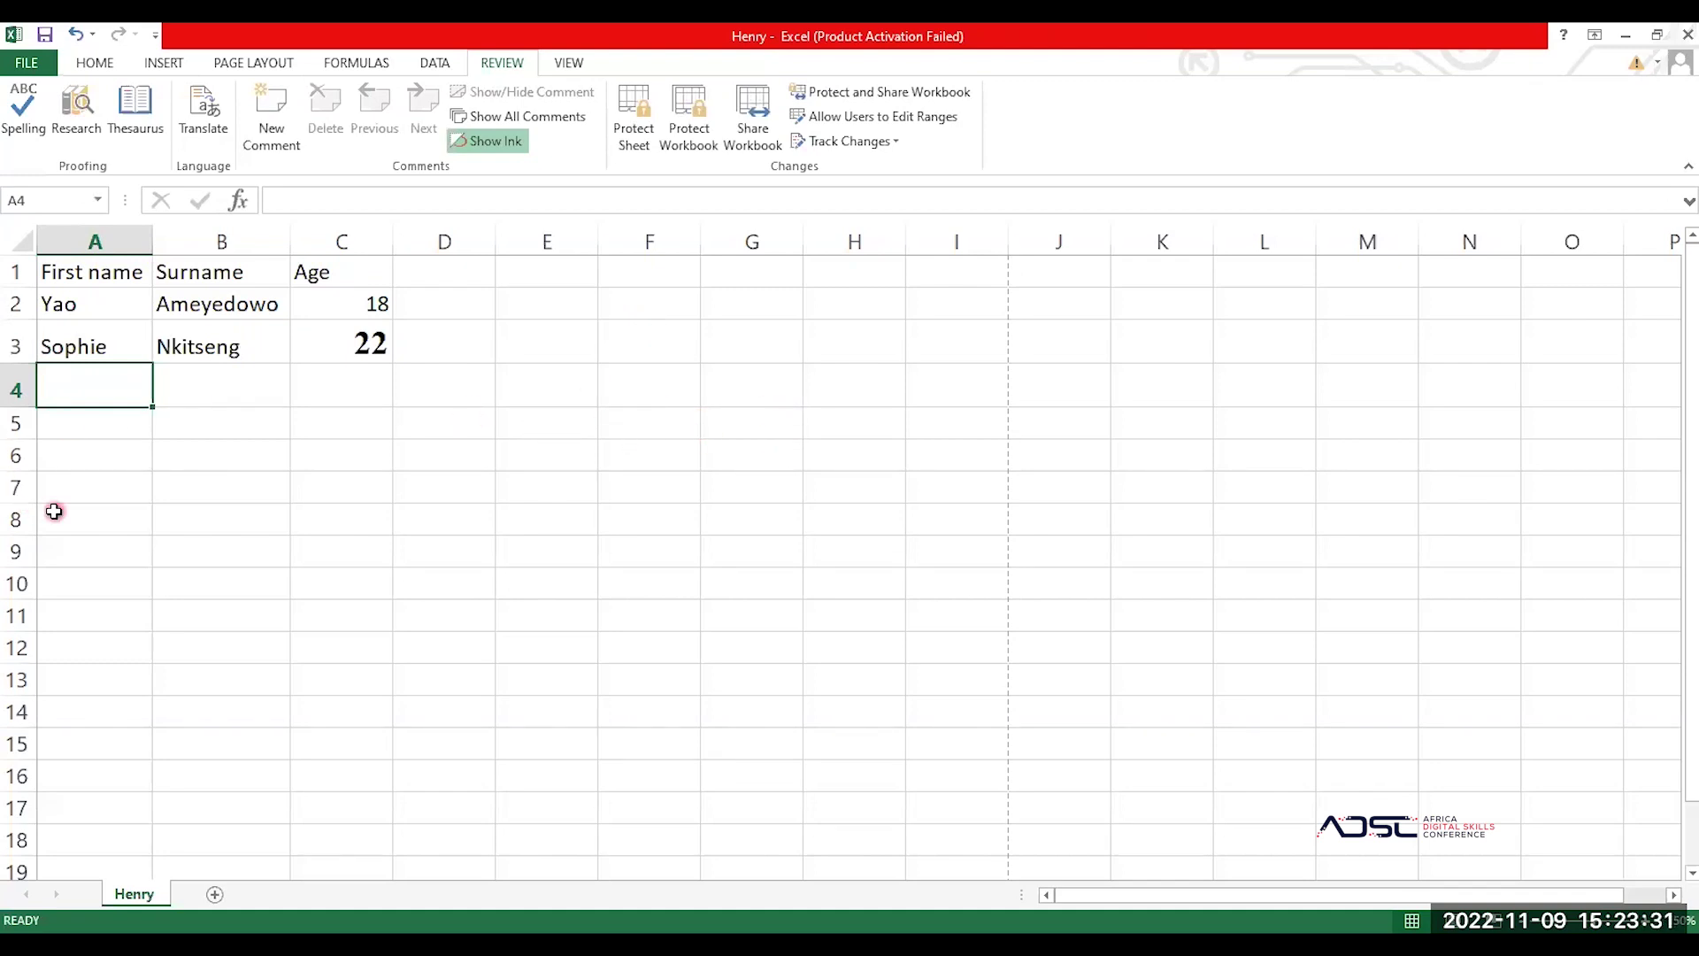
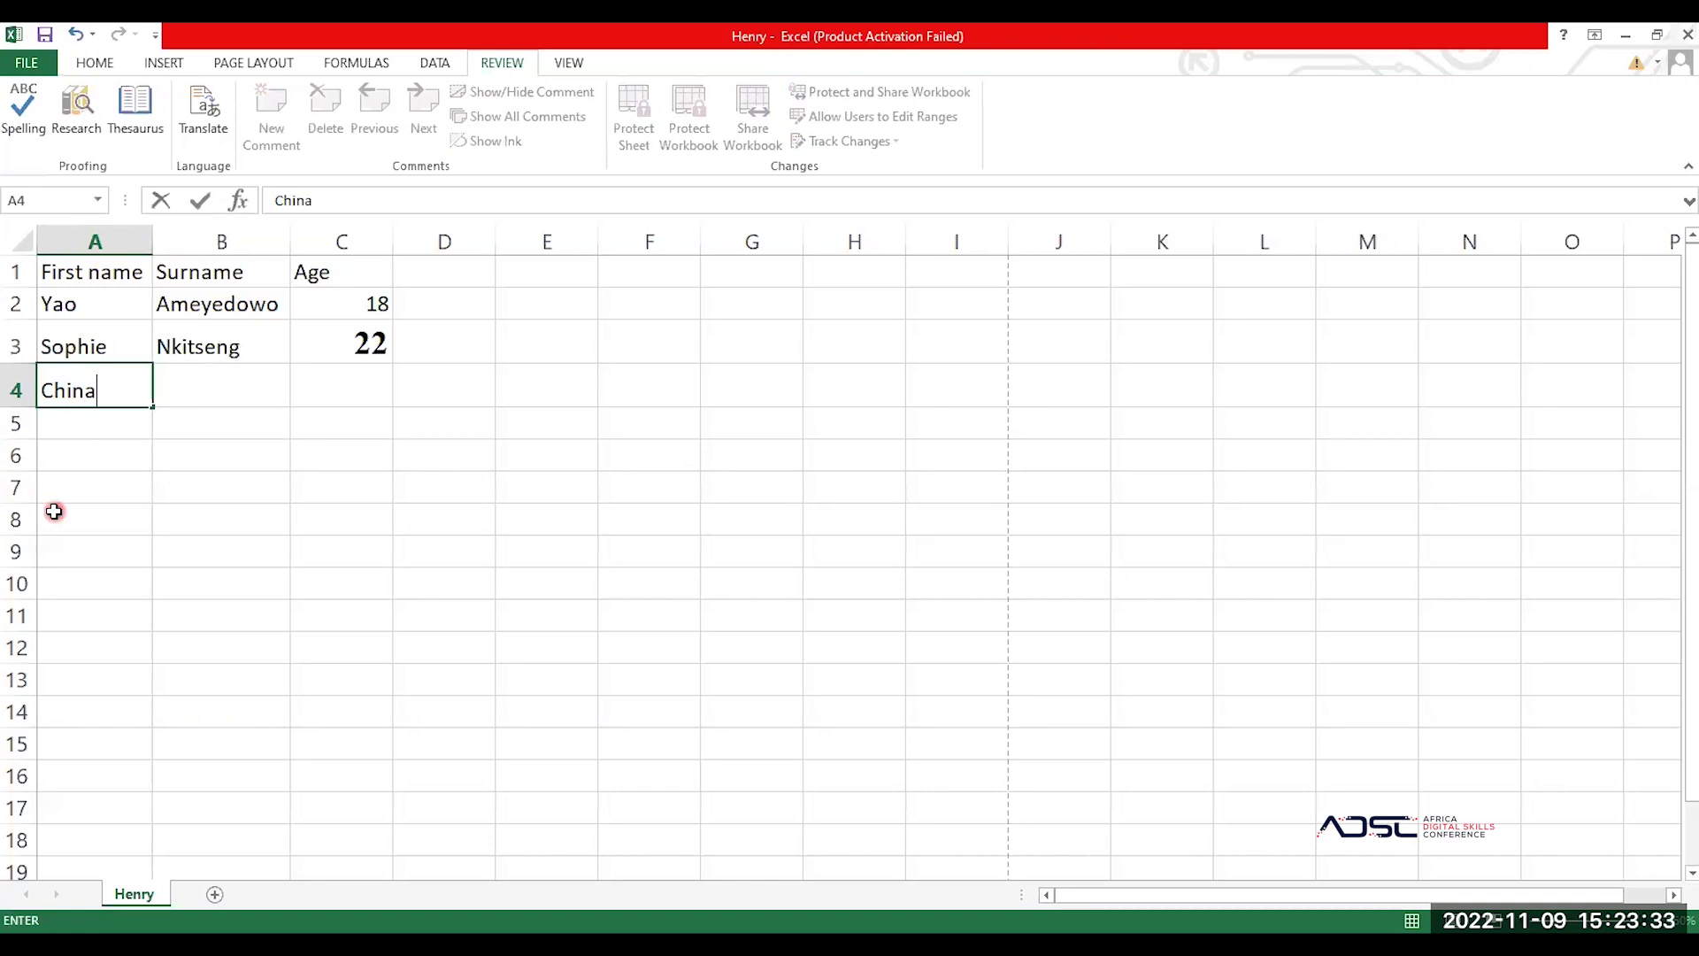
# Step: Enter the third person's first name, surname and age 19 in row 4
pyautogui.press('Tab')
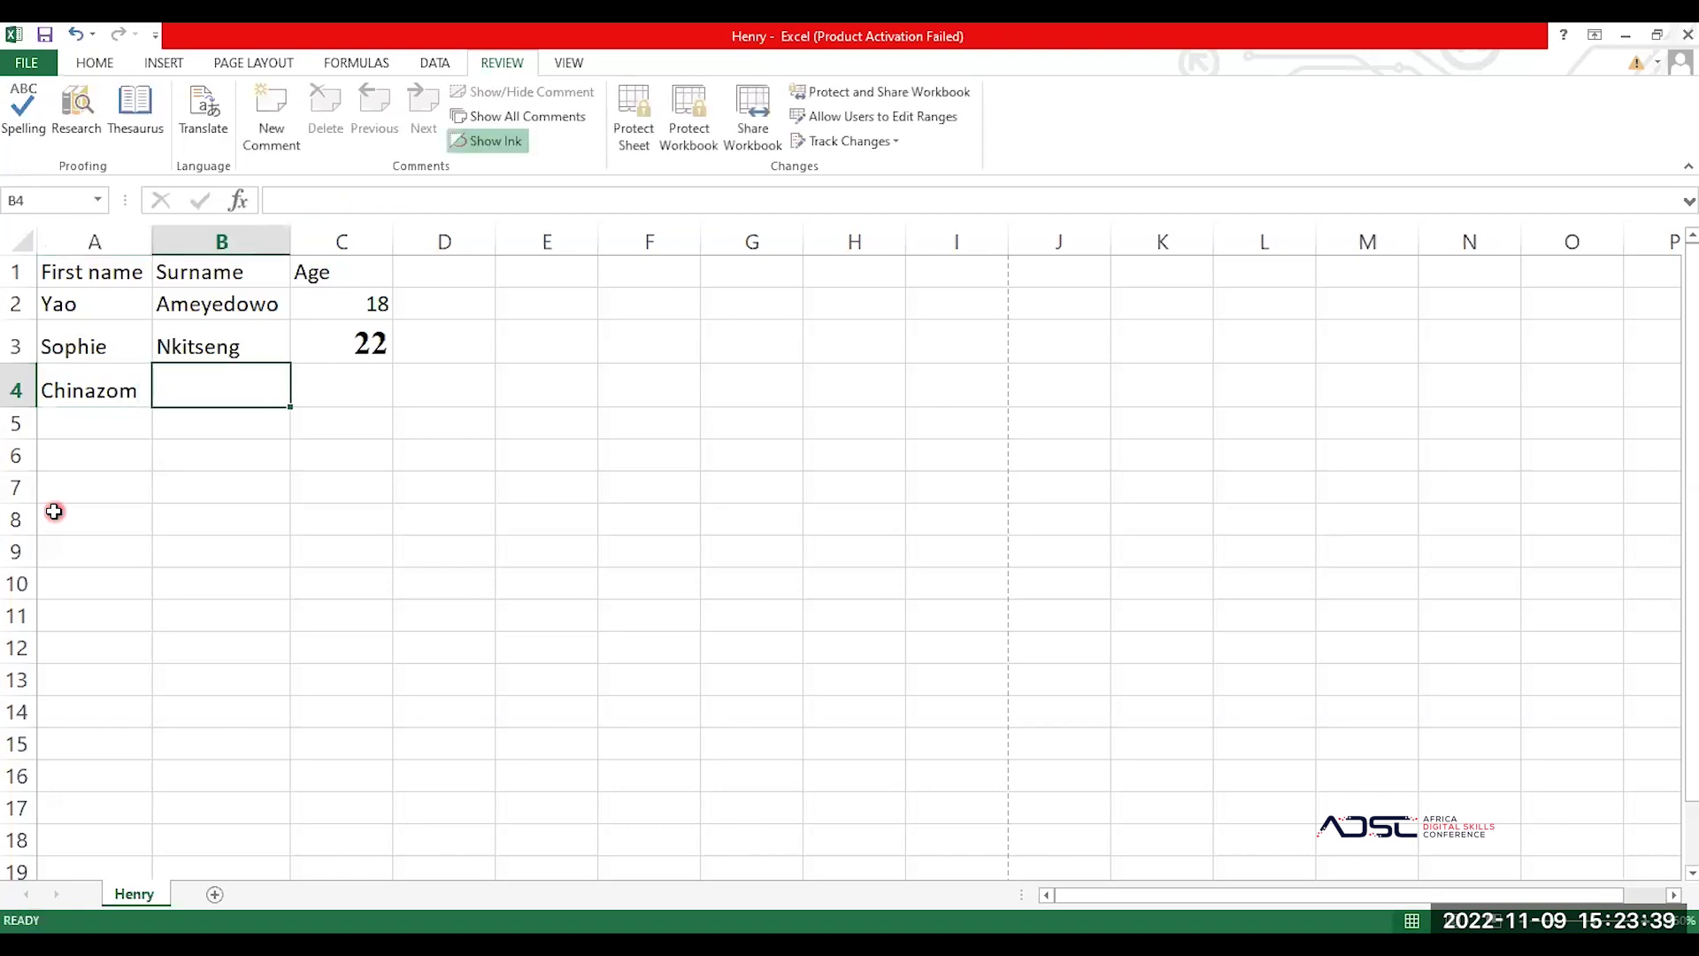
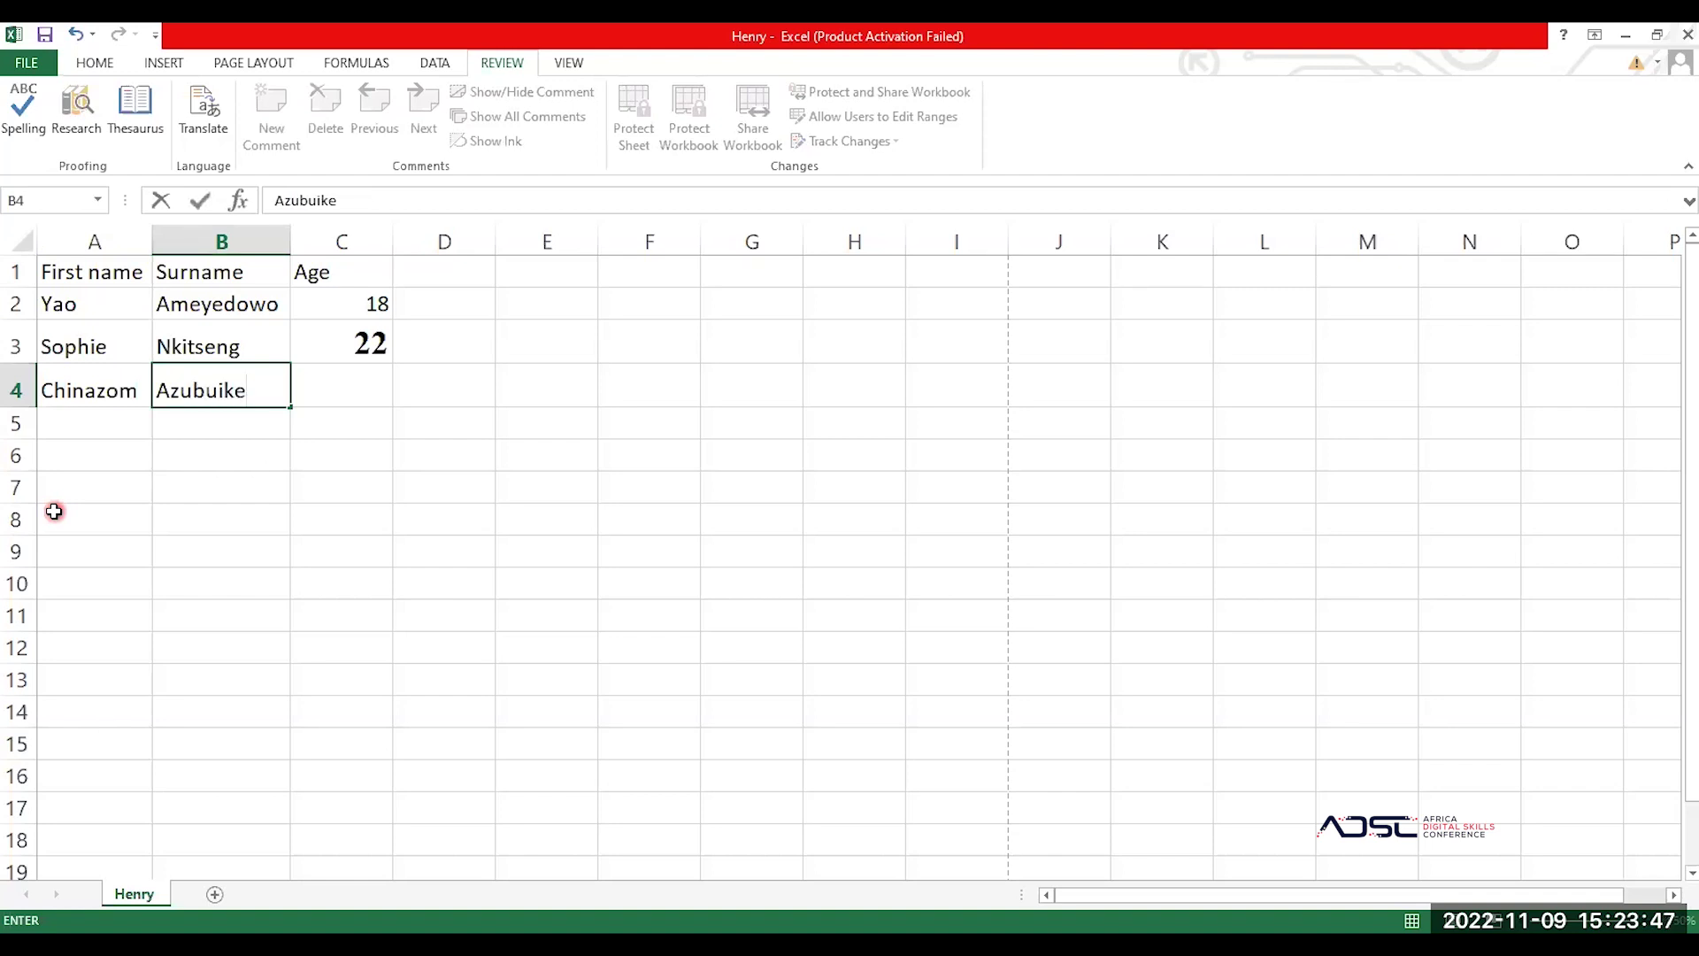
pyautogui.press('Tab')
pyautogui.write('19')
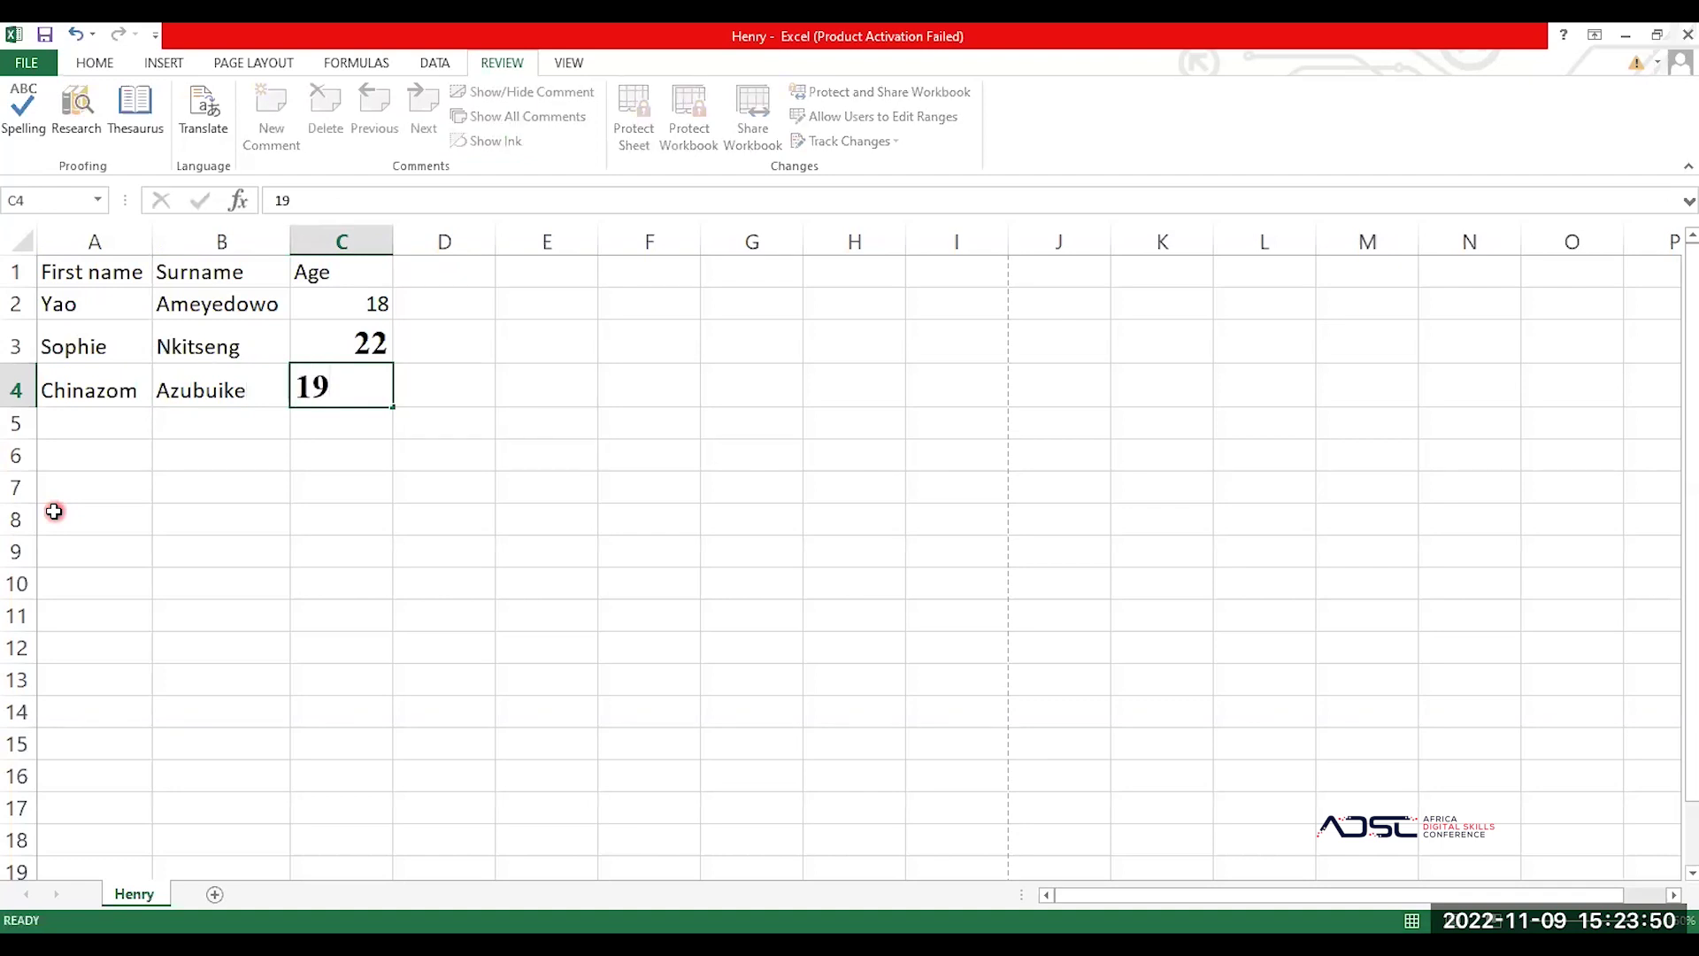
pyautogui.press('Return')
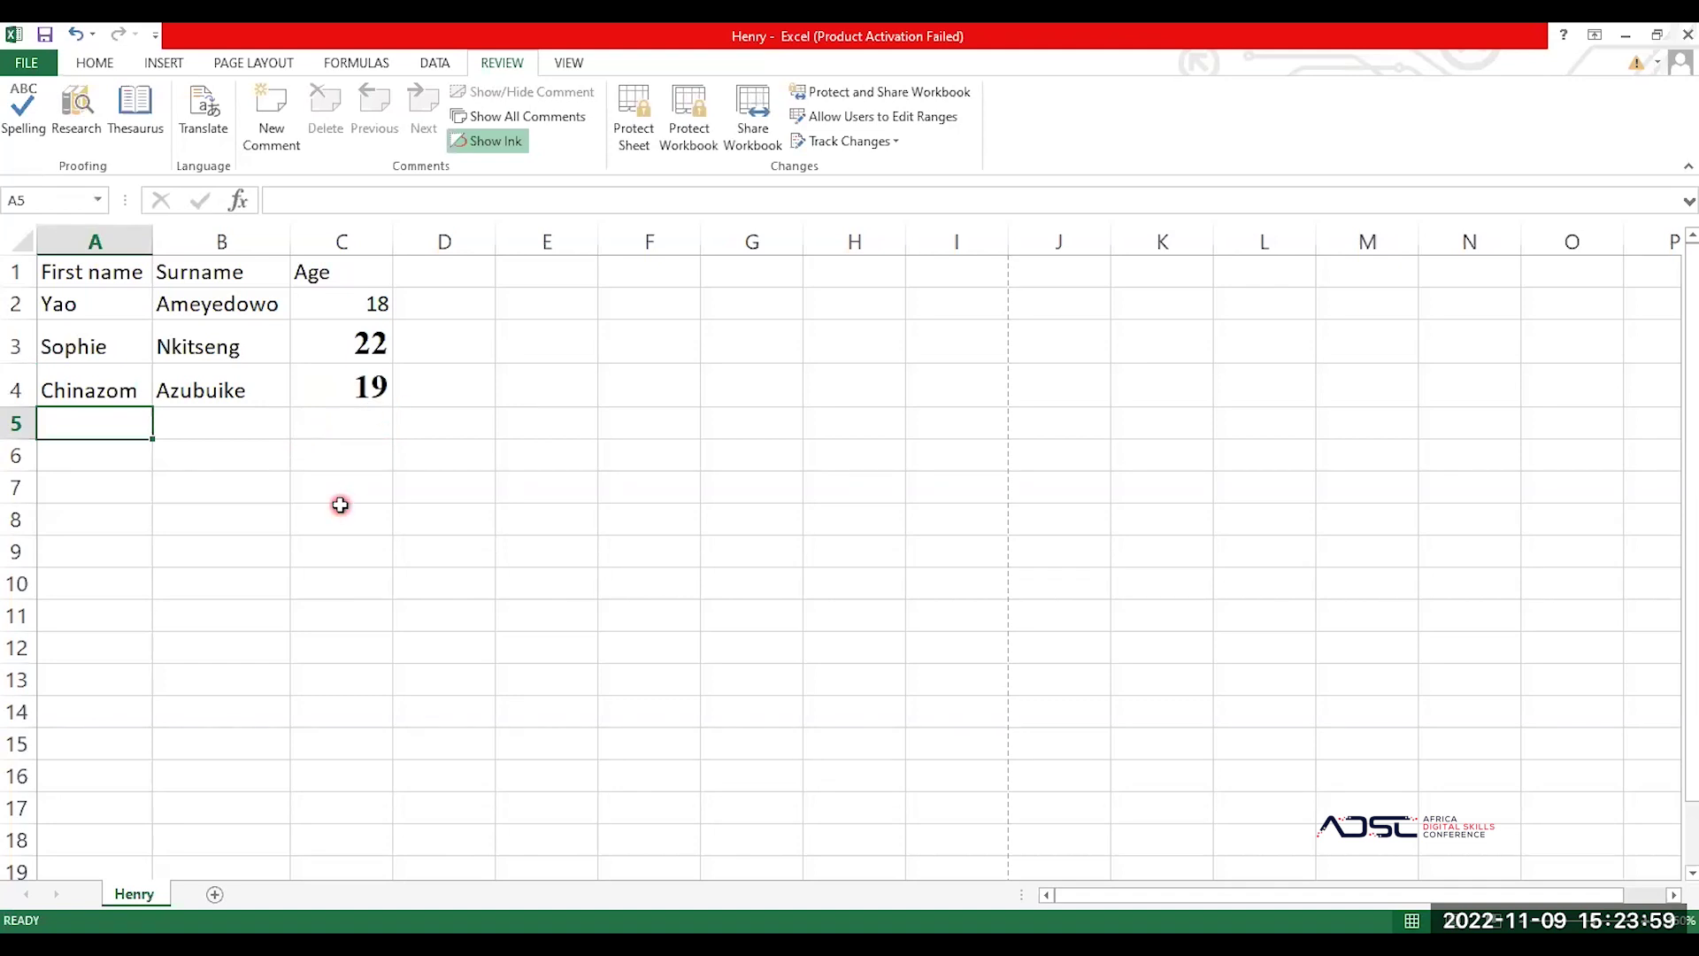
pyautogui.click(84, 65)
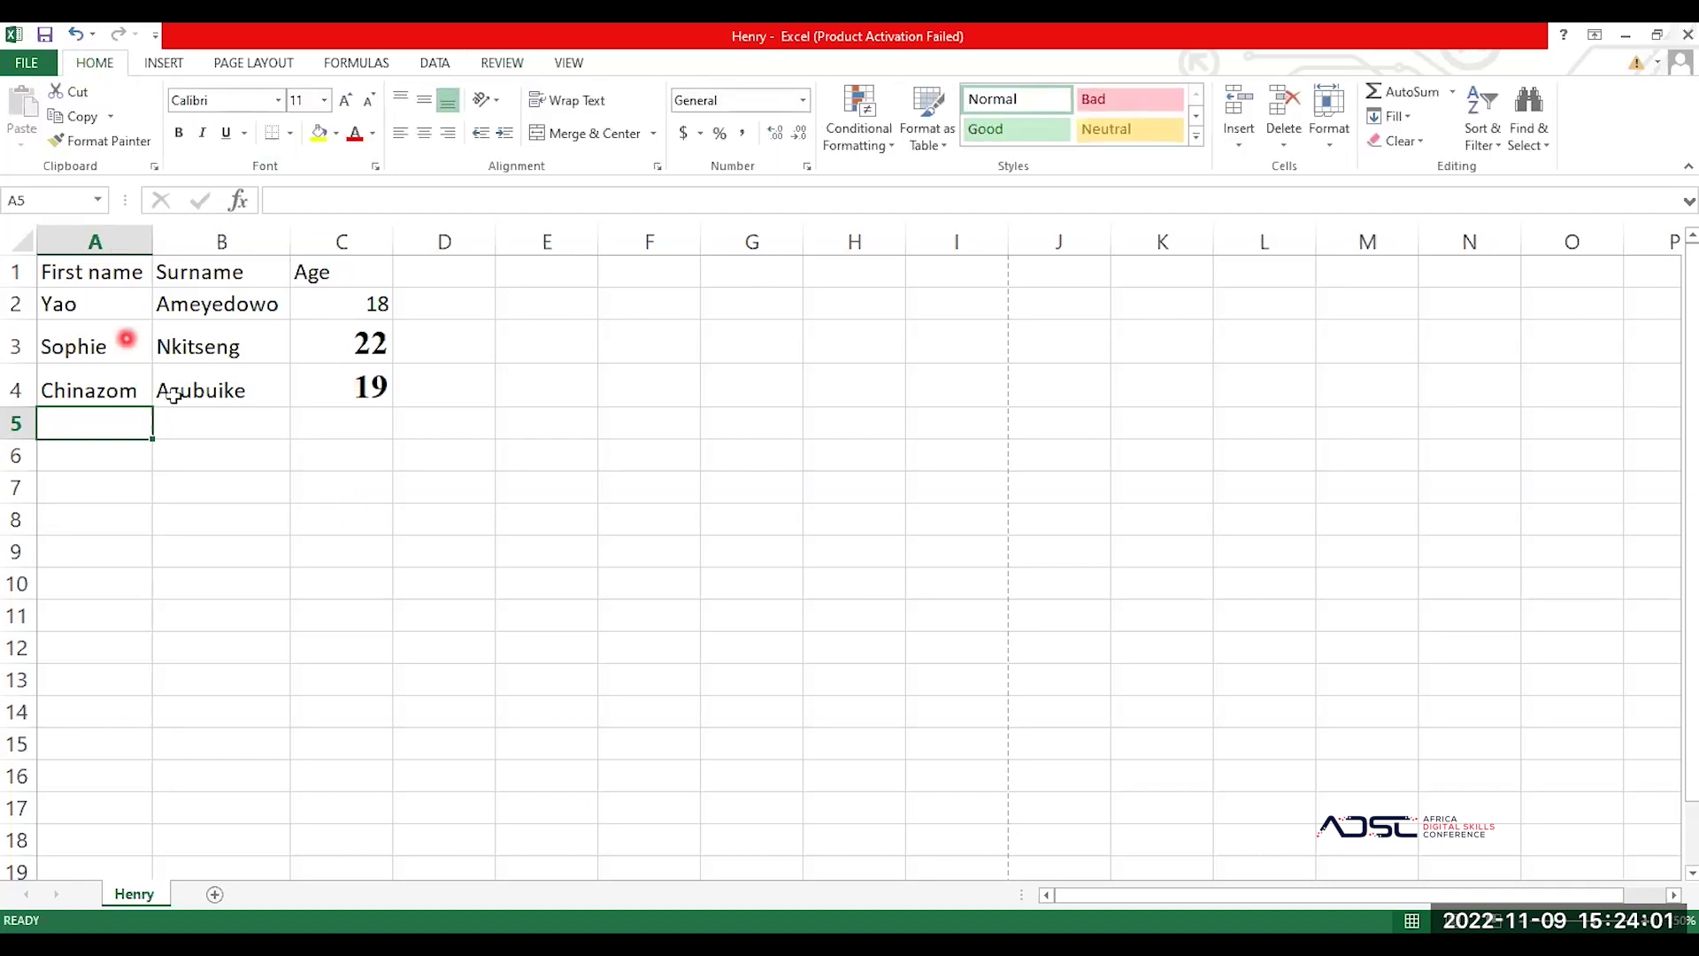
pyautogui.click(203, 394)
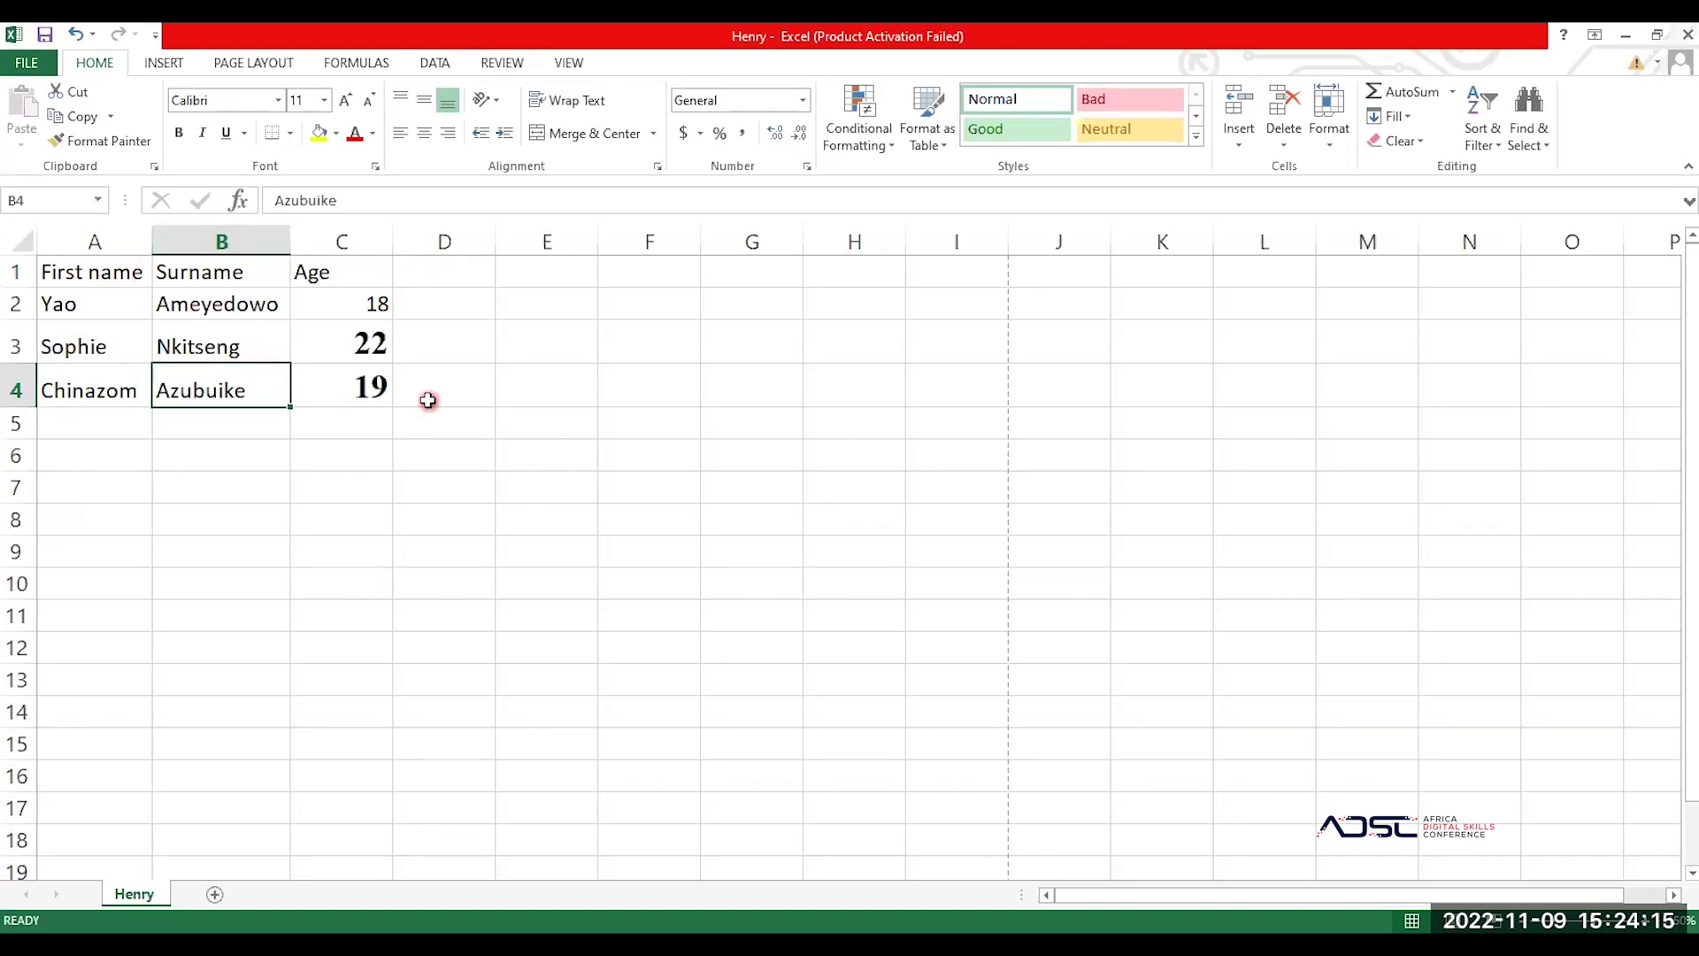
pyautogui.click(362, 433)
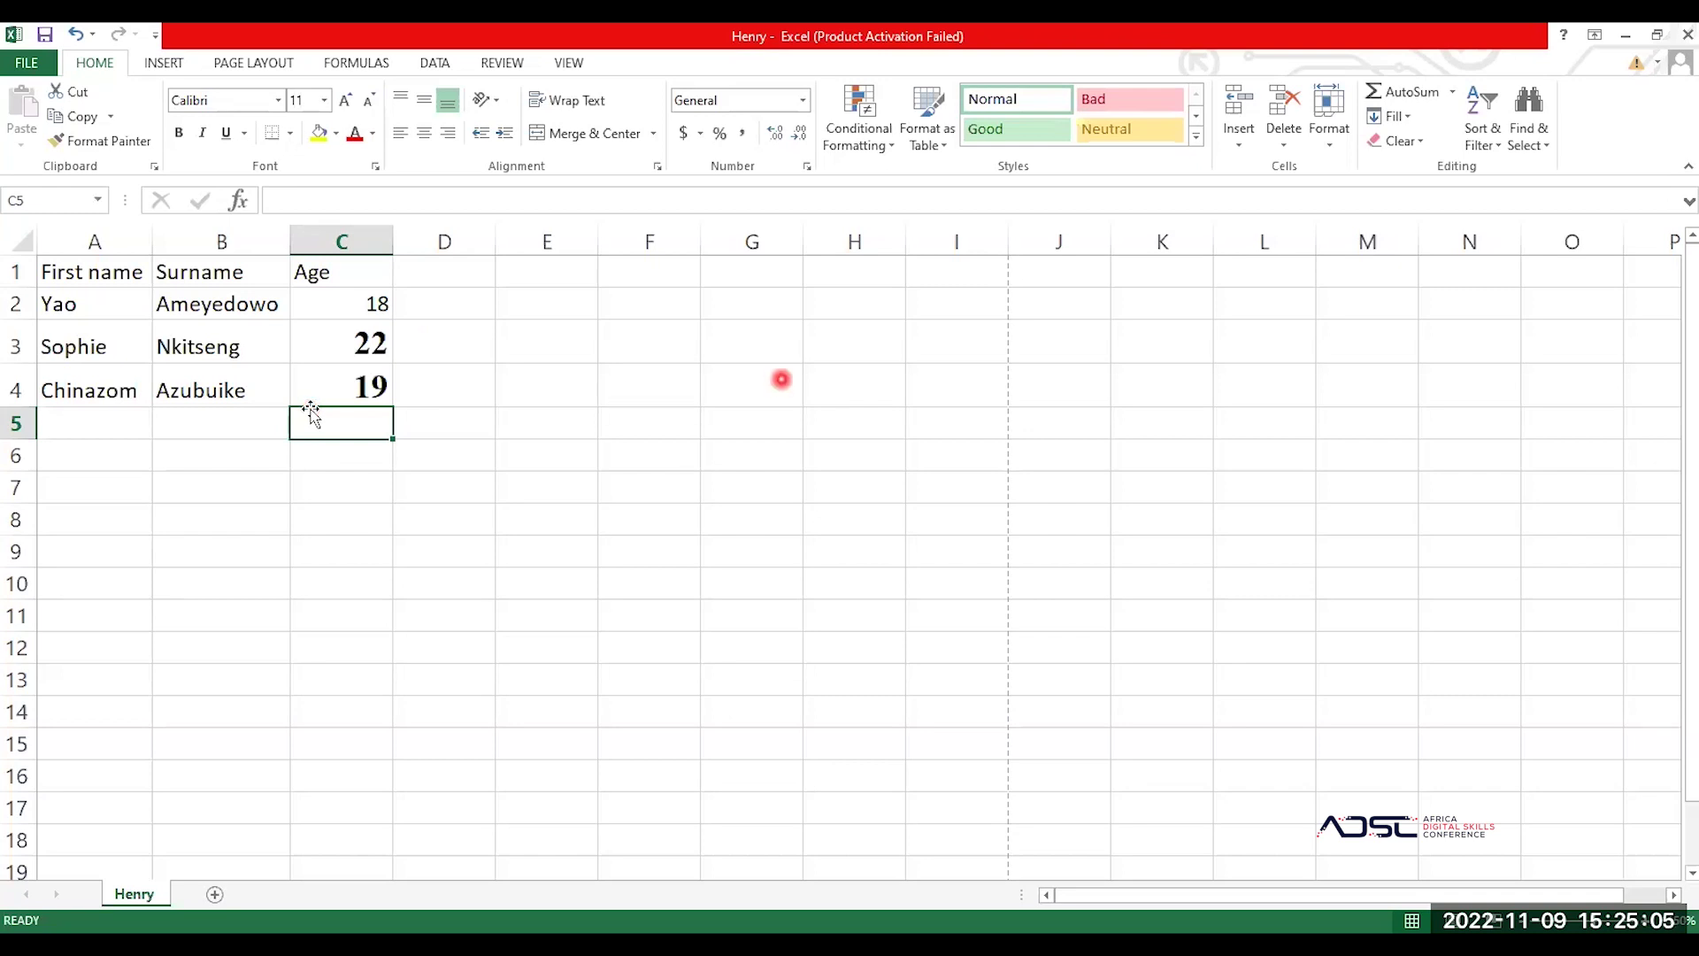
pyautogui.click(113, 347)
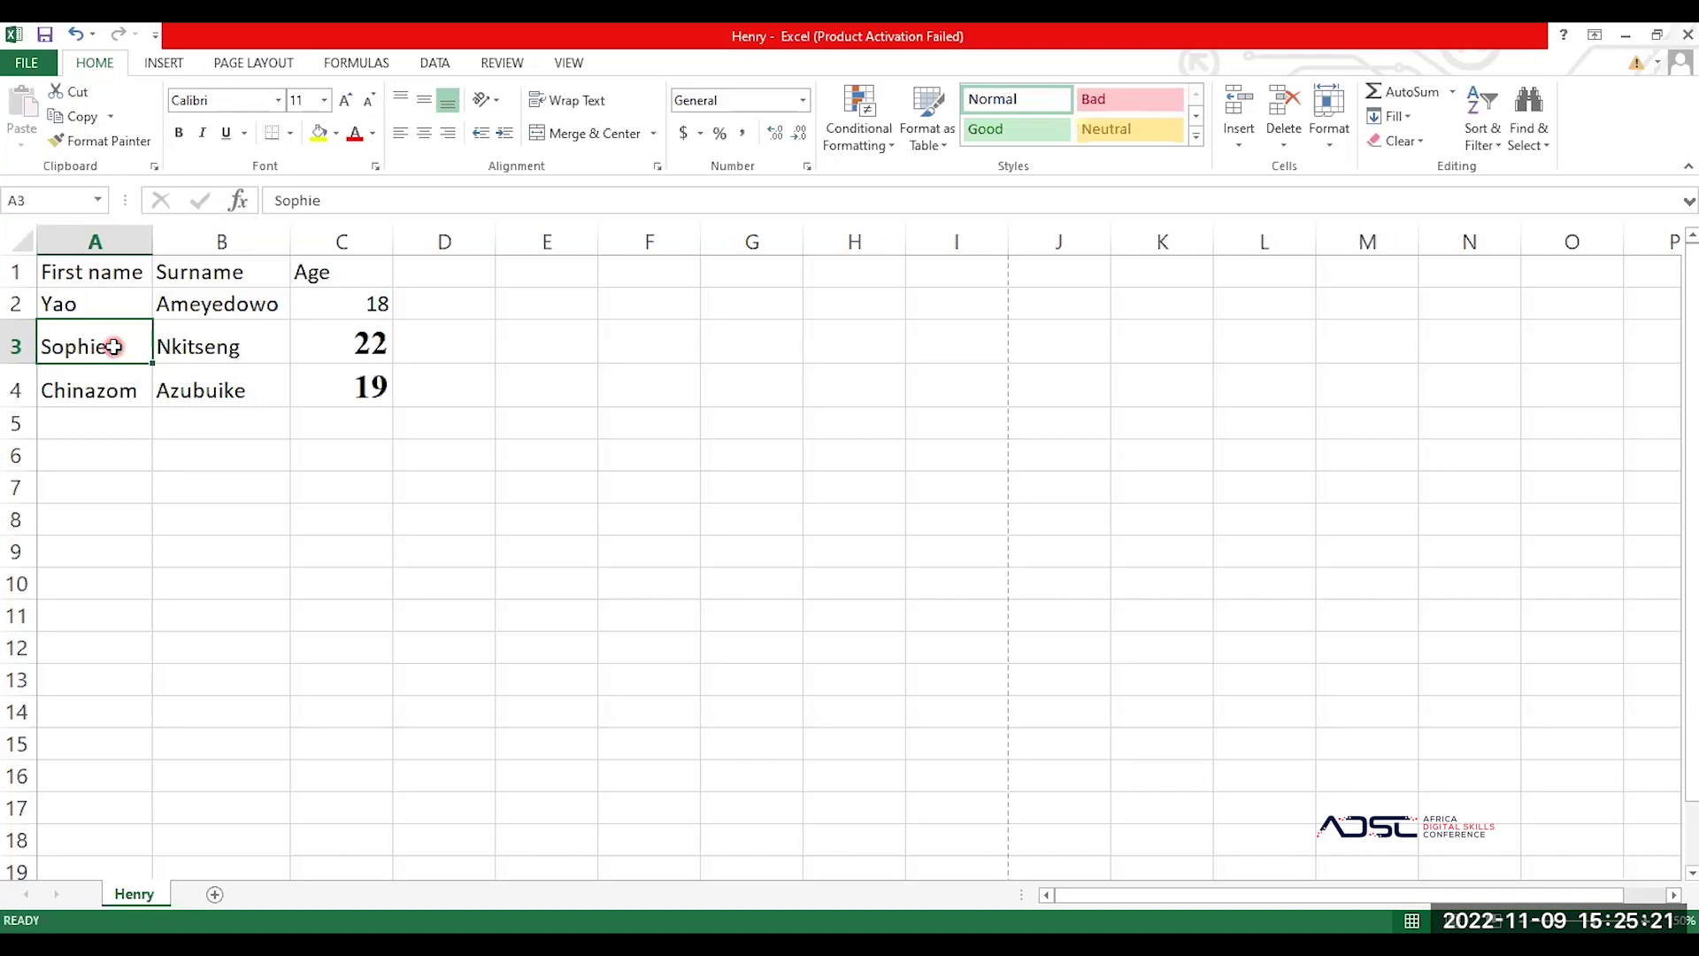
pyautogui.moveTo(79, 271); pyautogui.dragTo(319, 382)
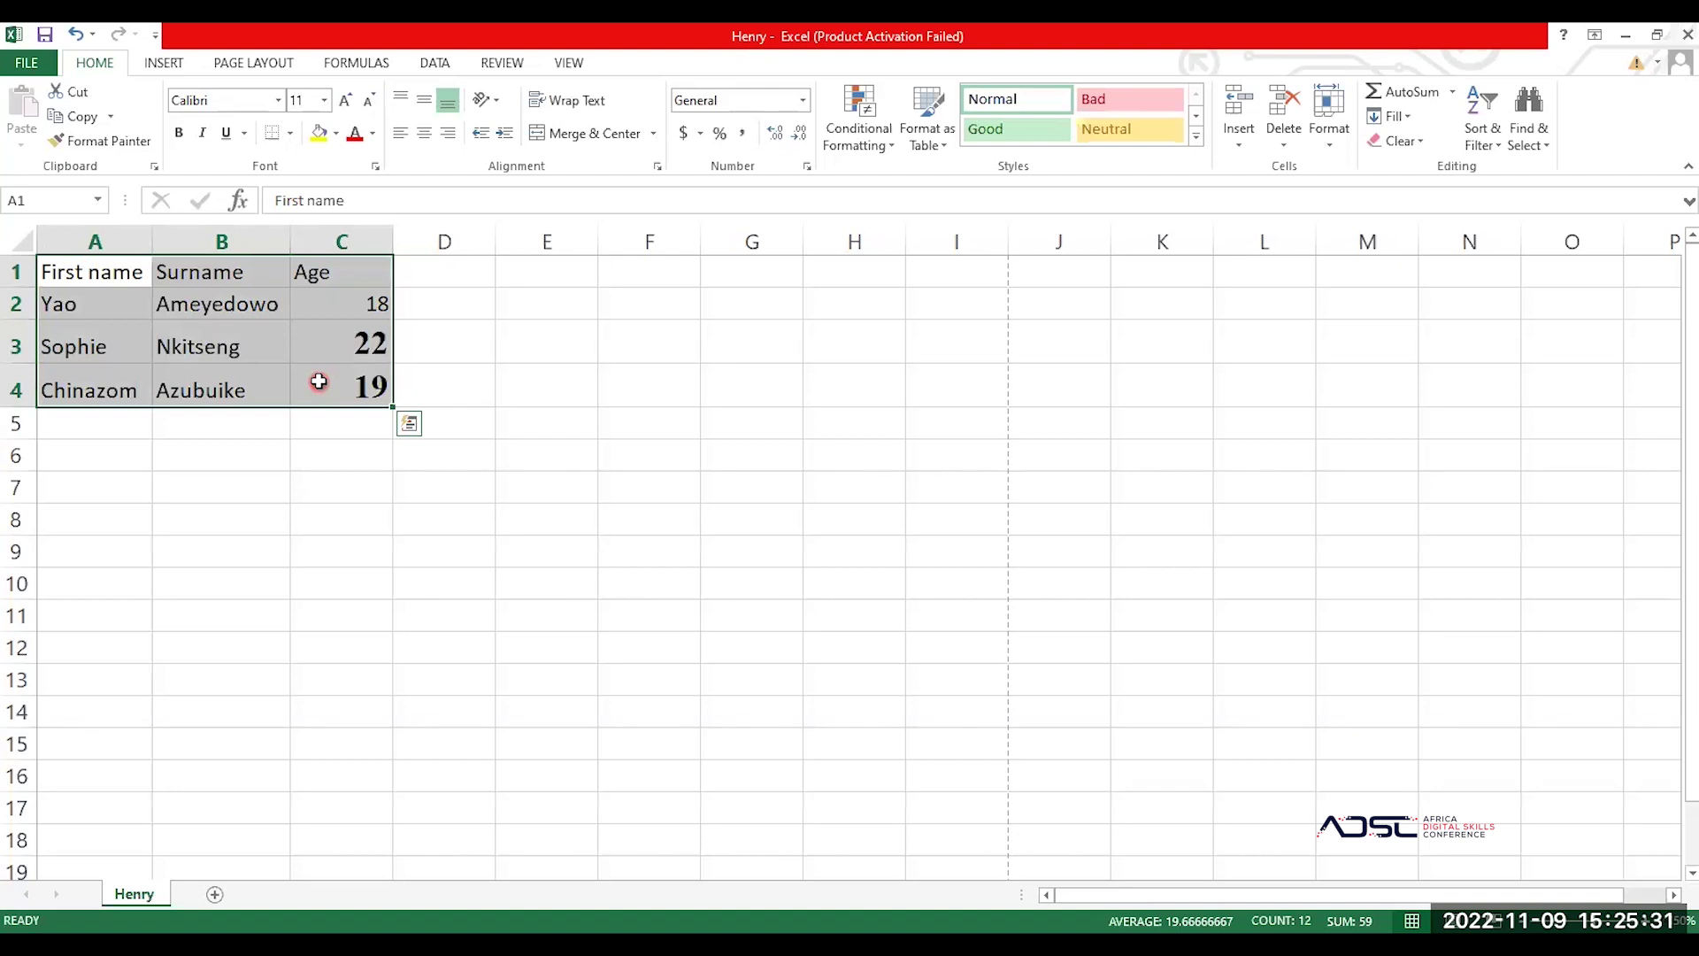
# Step: Select the whole A1:C4 list and give it Times New Roman font at size 14
pyautogui.click(350, 394)
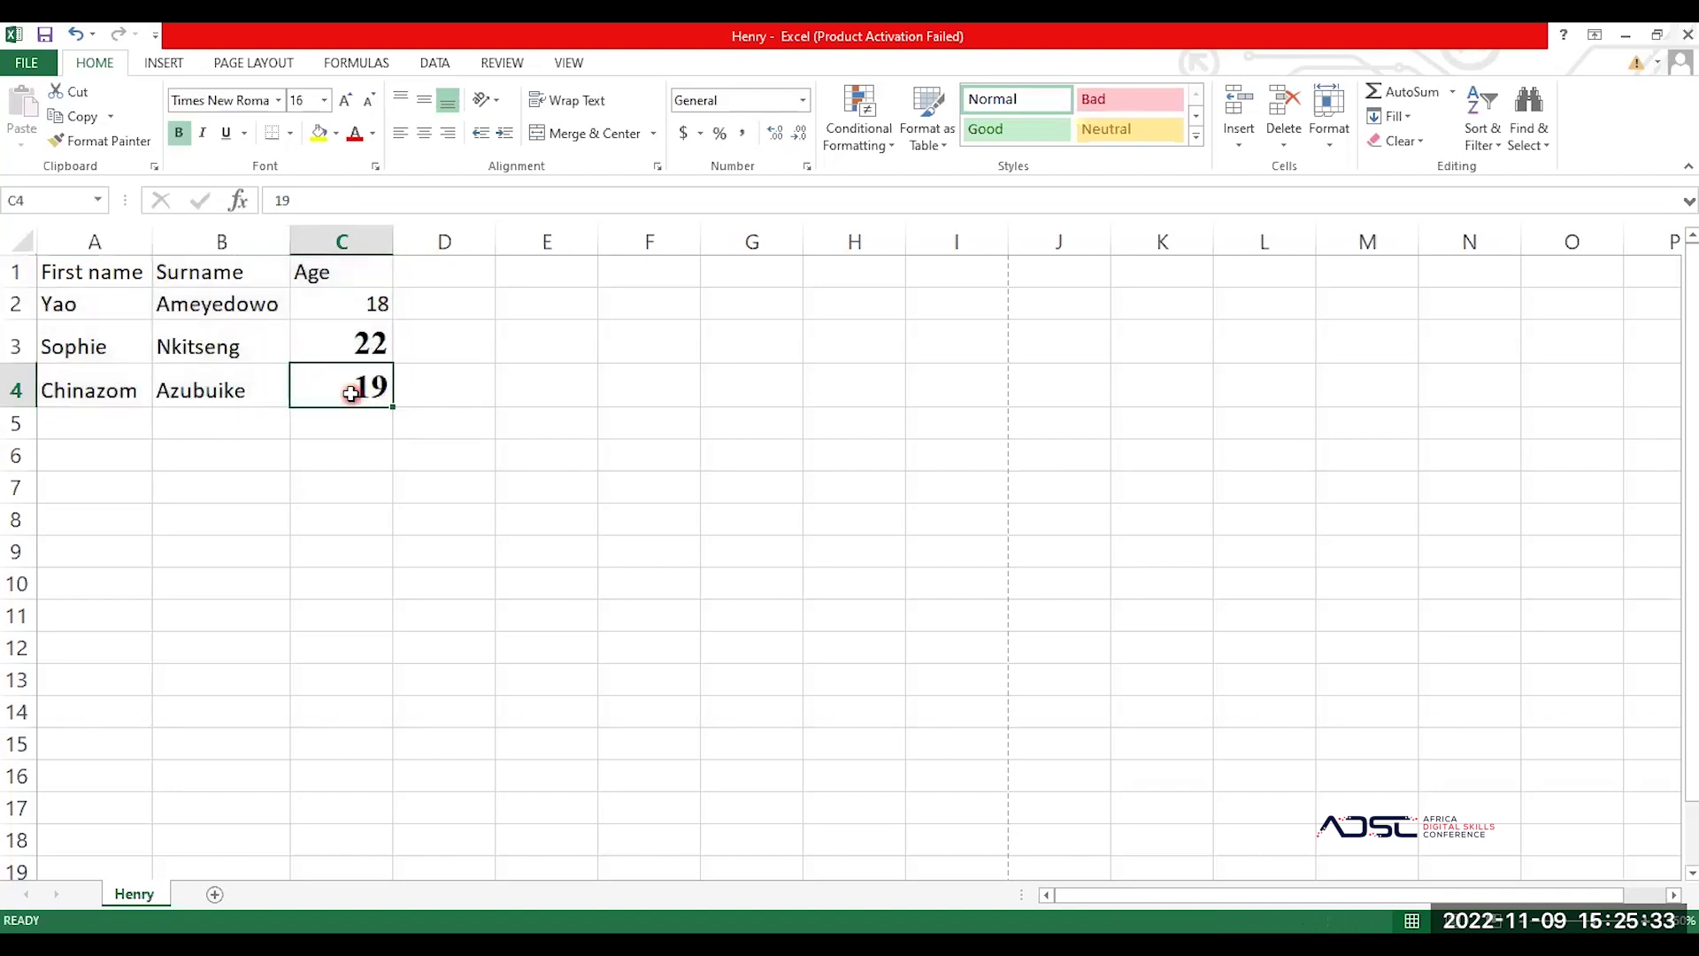
pyautogui.click(69, 276)
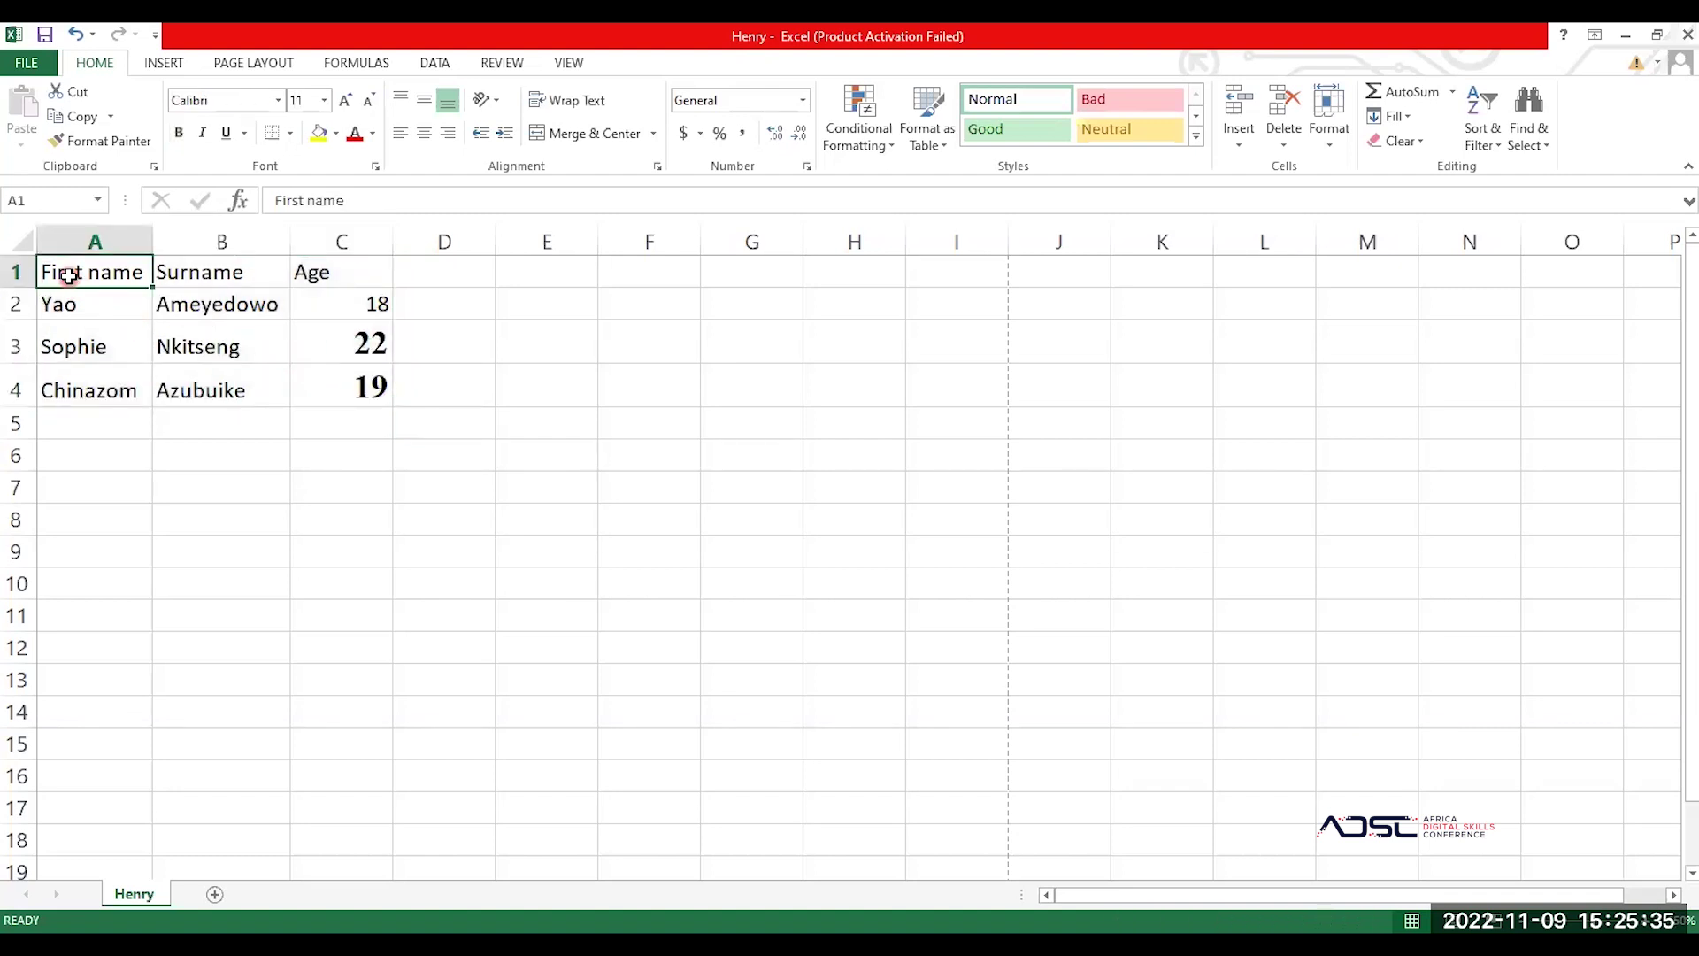
pyautogui.hotkey('ctrl', 'a')
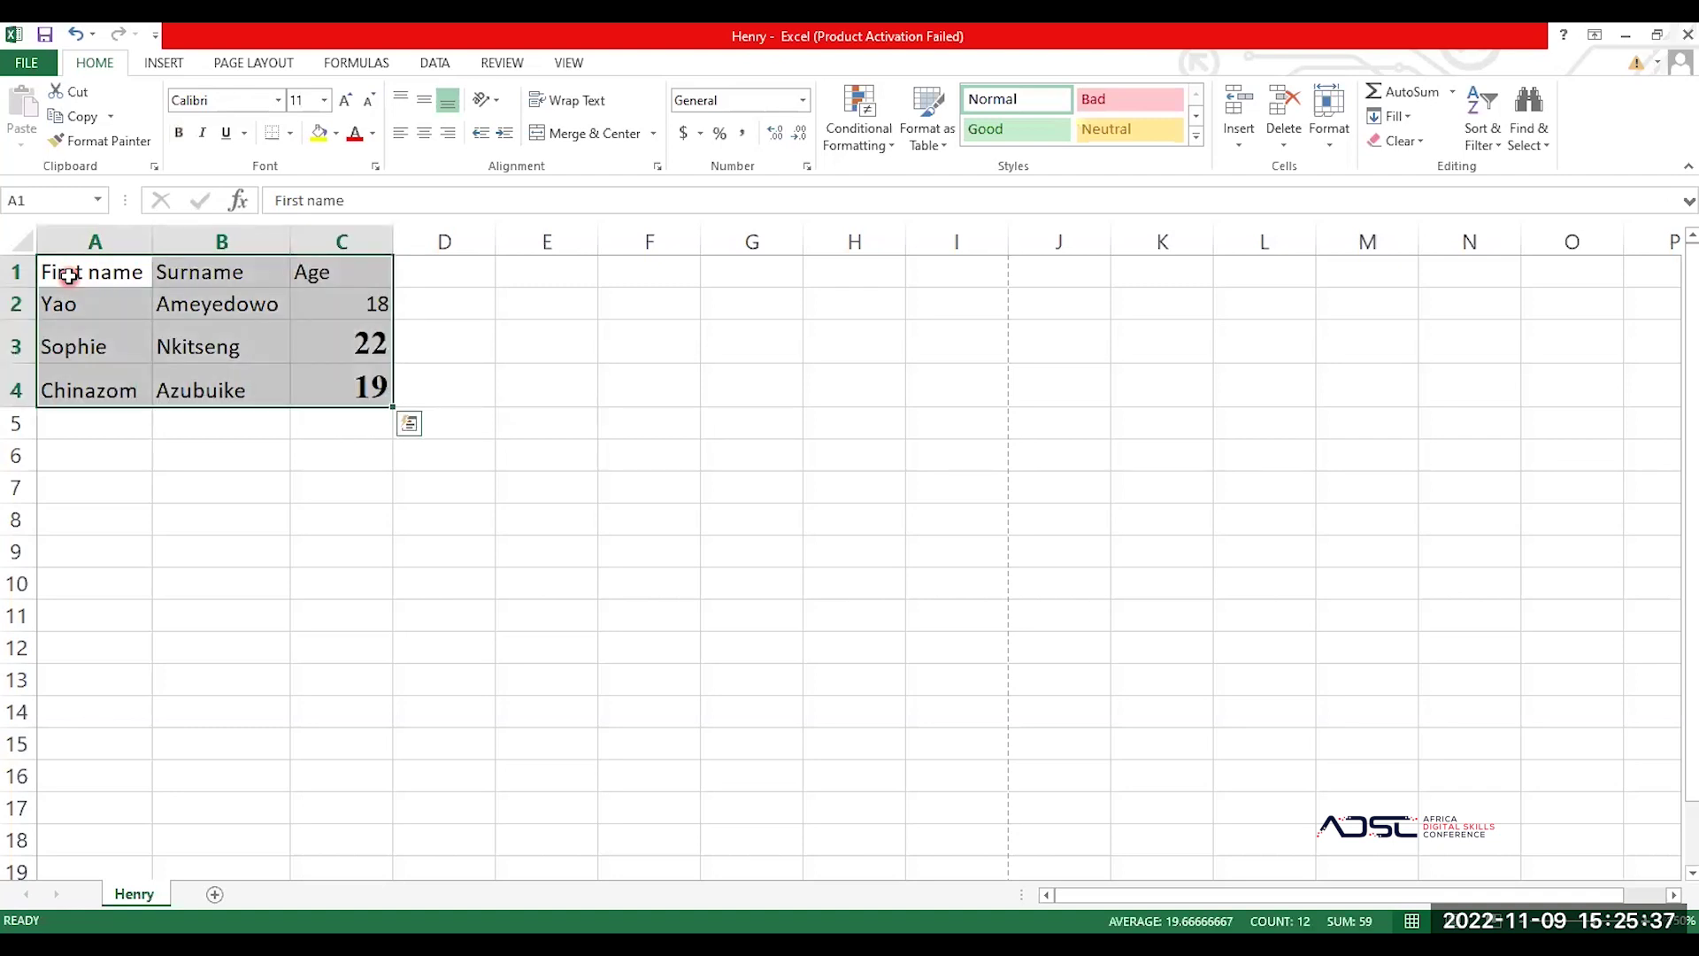
pyautogui.hotkey('ctrl', 'q')
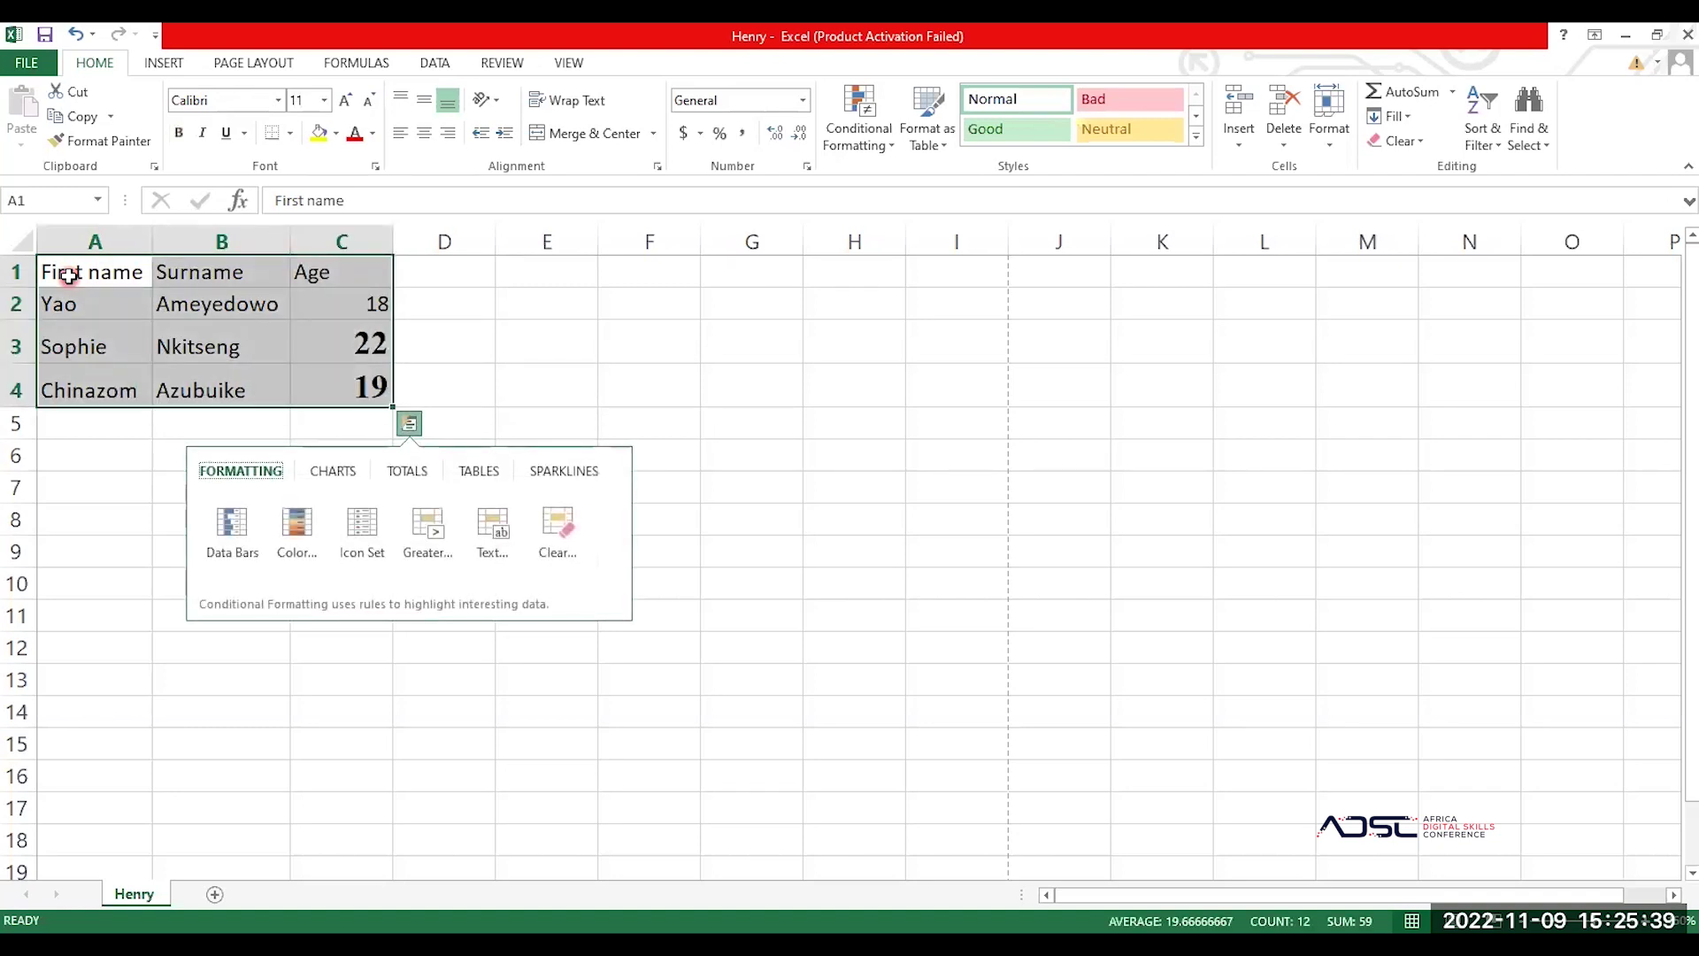
pyautogui.click(246, 99)
pyautogui.write('Times New Roma')
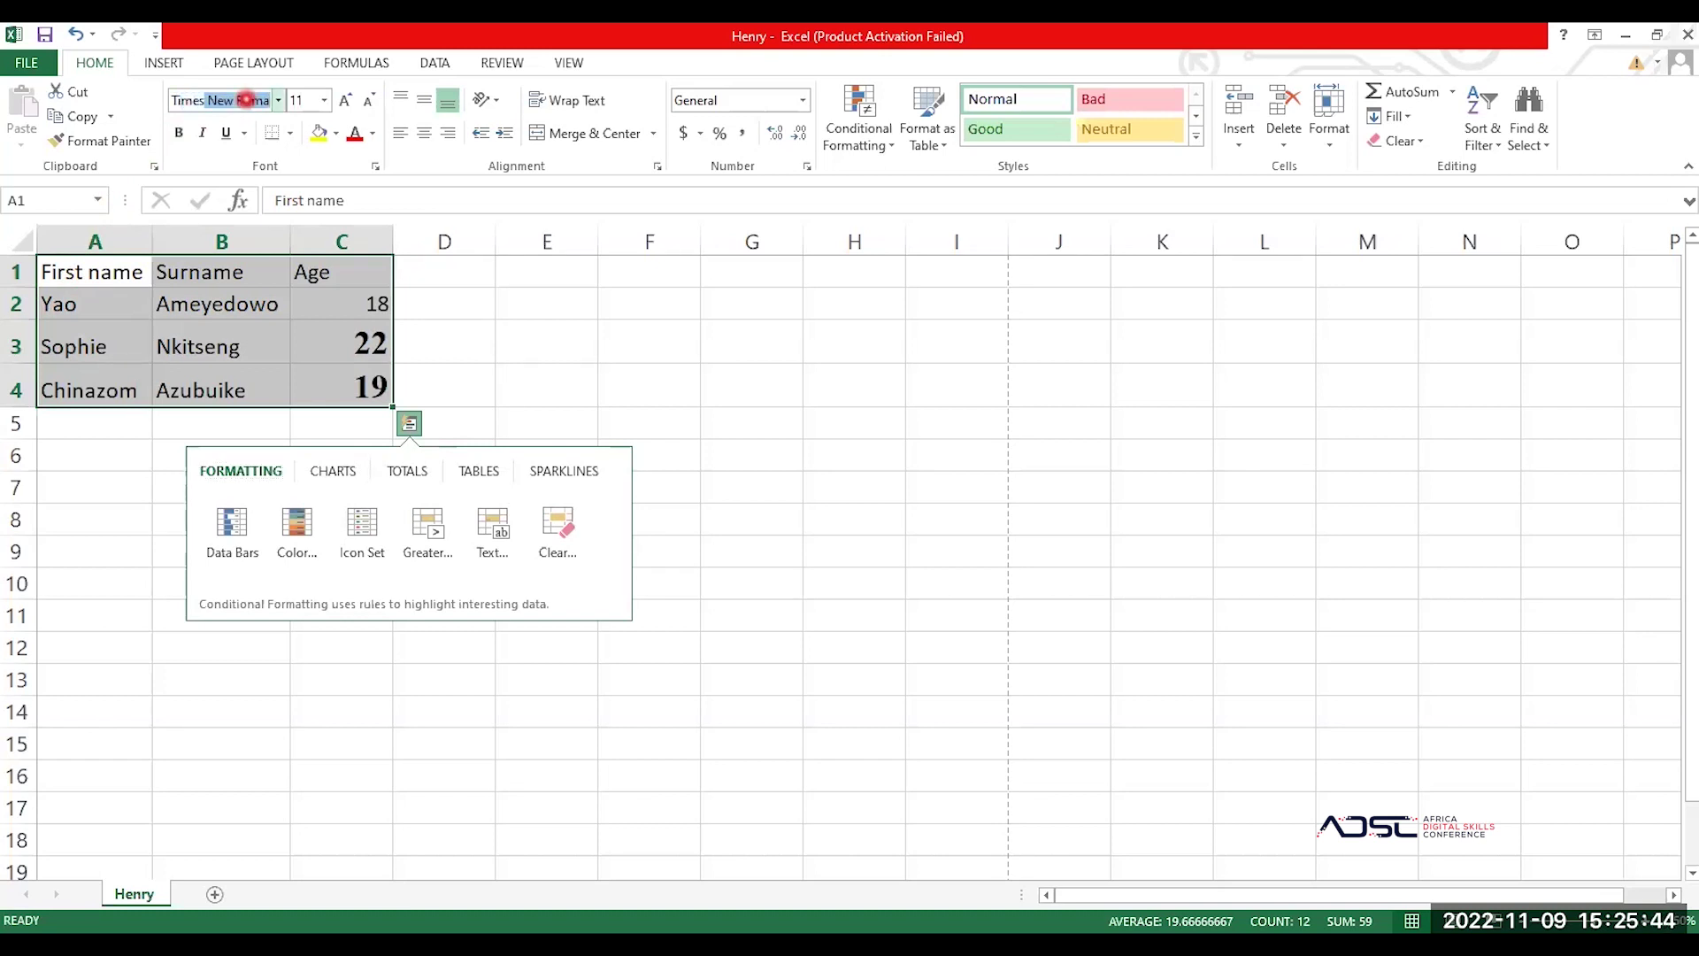
pyautogui.press('Return')
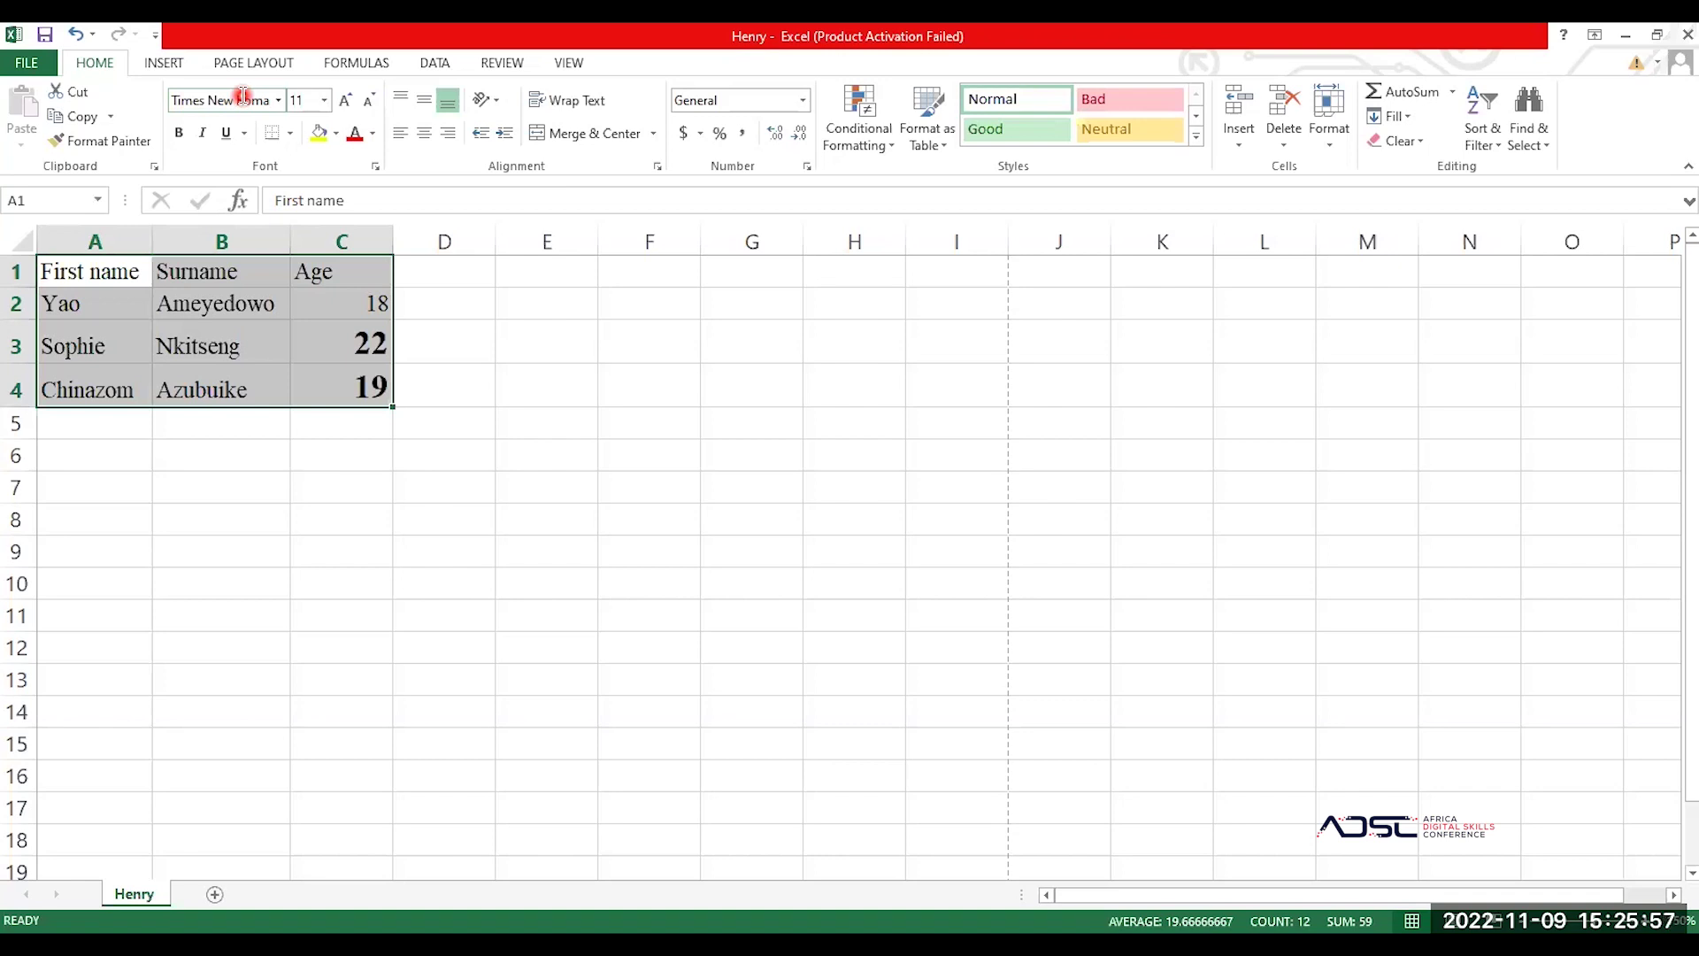
pyautogui.click(299, 99)
pyautogui.press('Return')
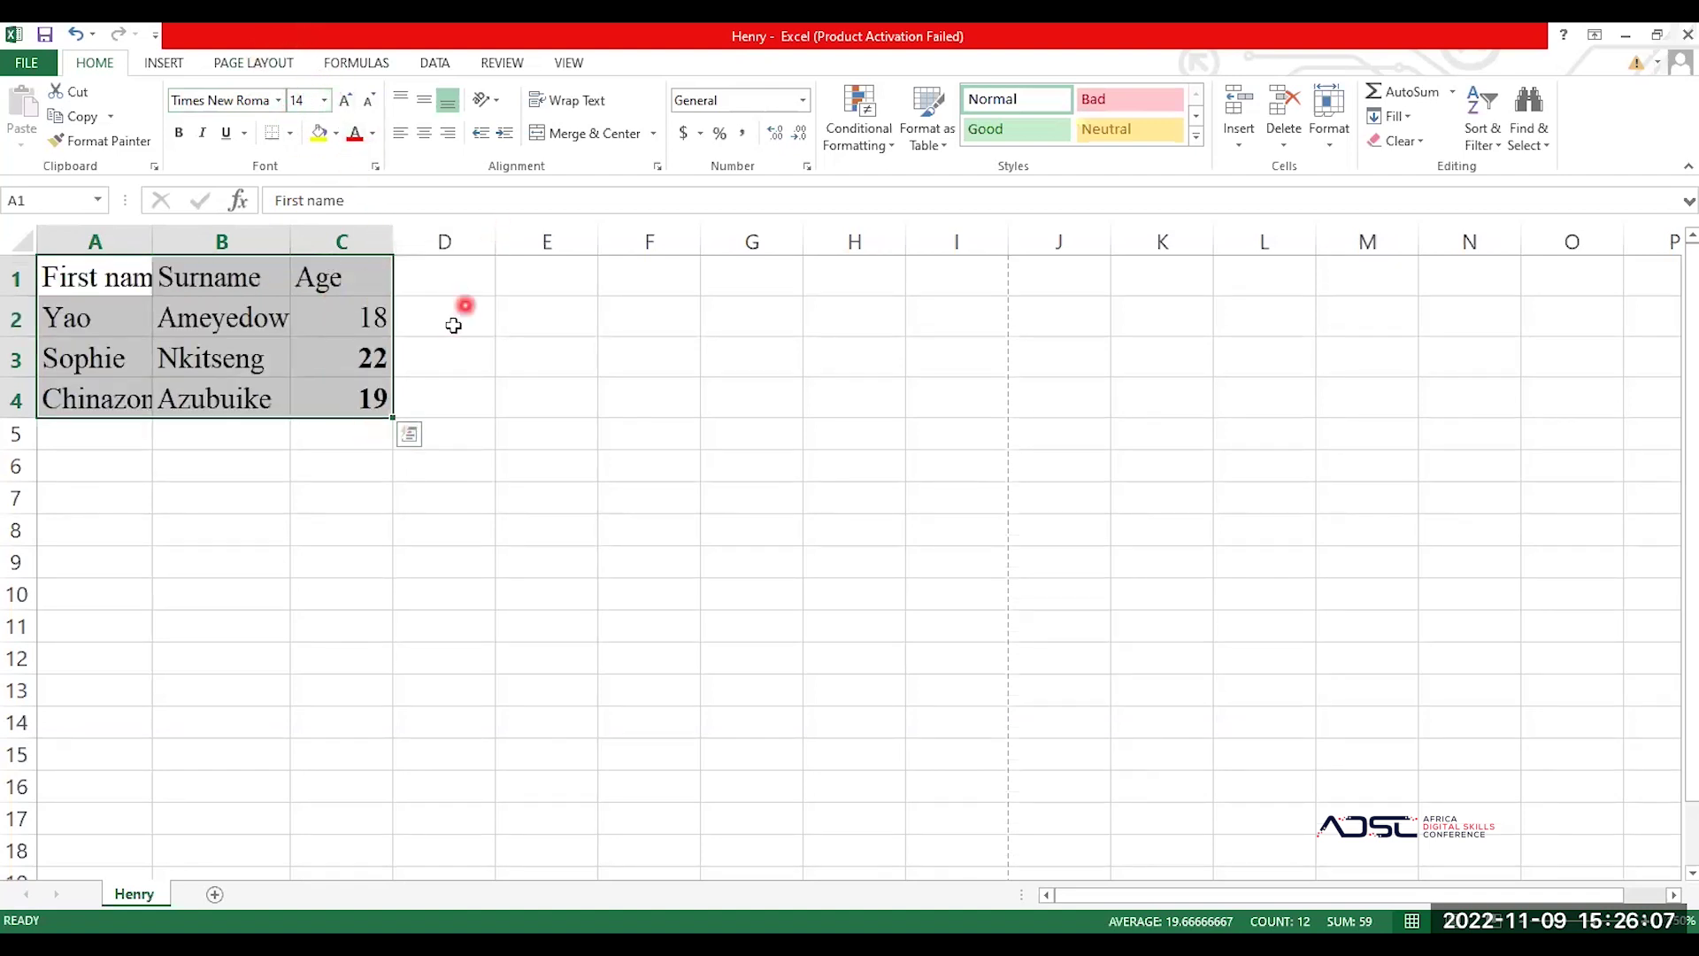
pyautogui.click(455, 330)
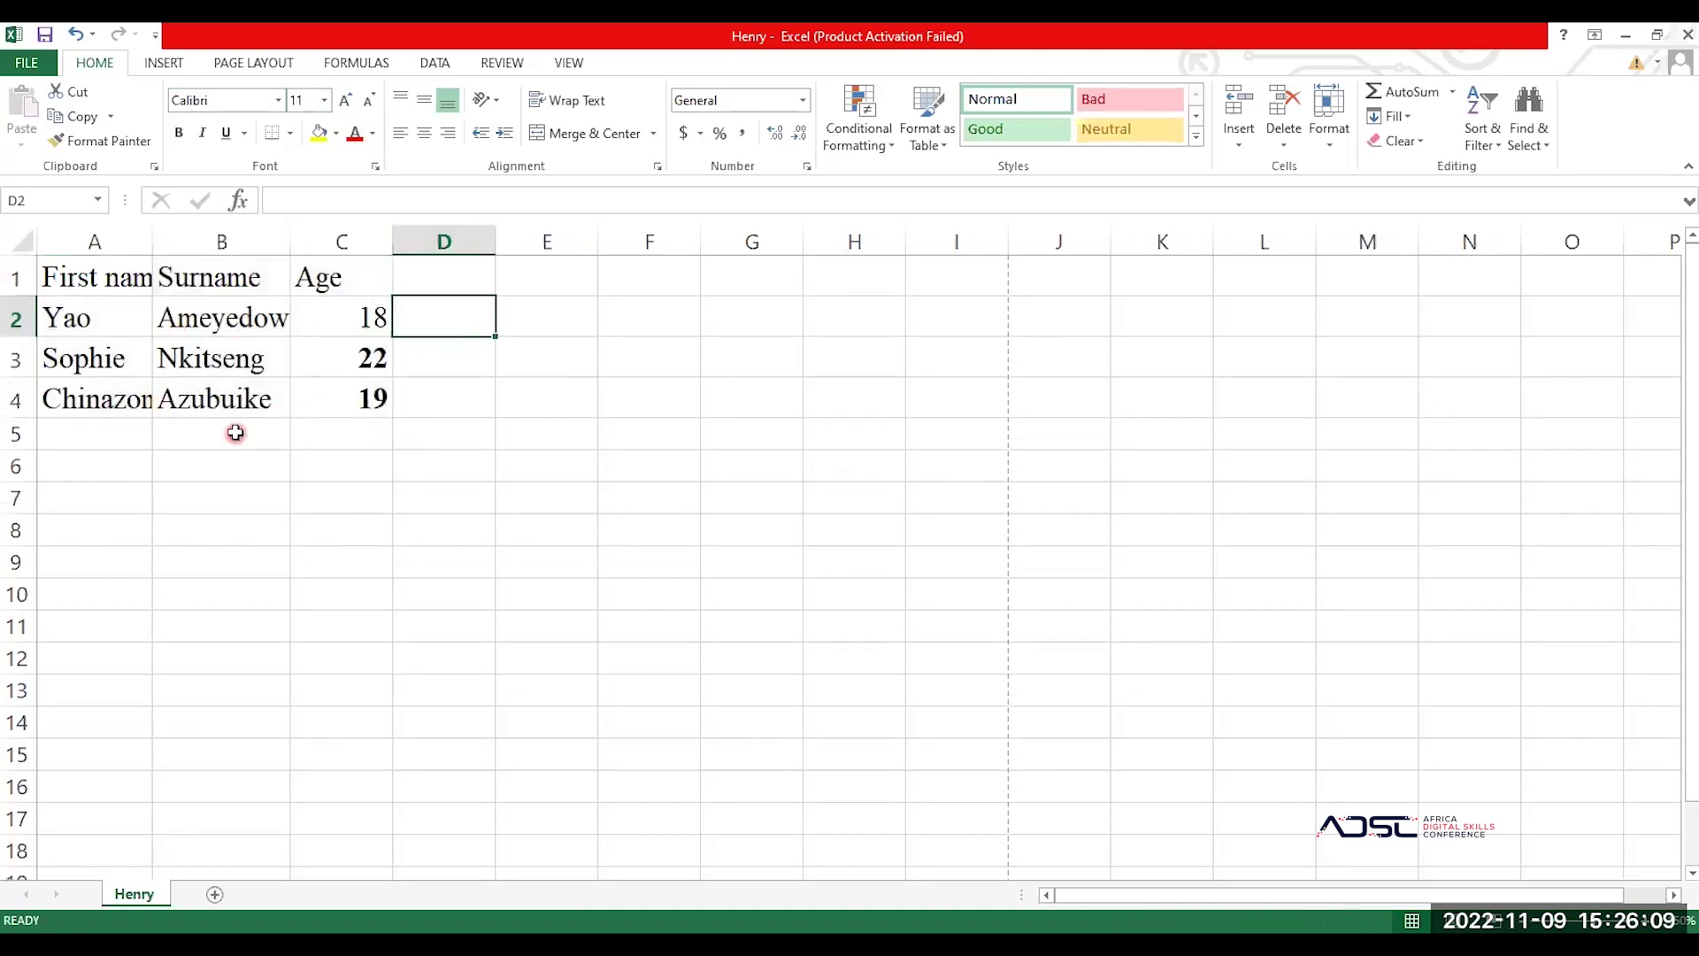
# Step: Widen columns A and B so the longest first name and surname show in full
pyautogui.click(108, 276)
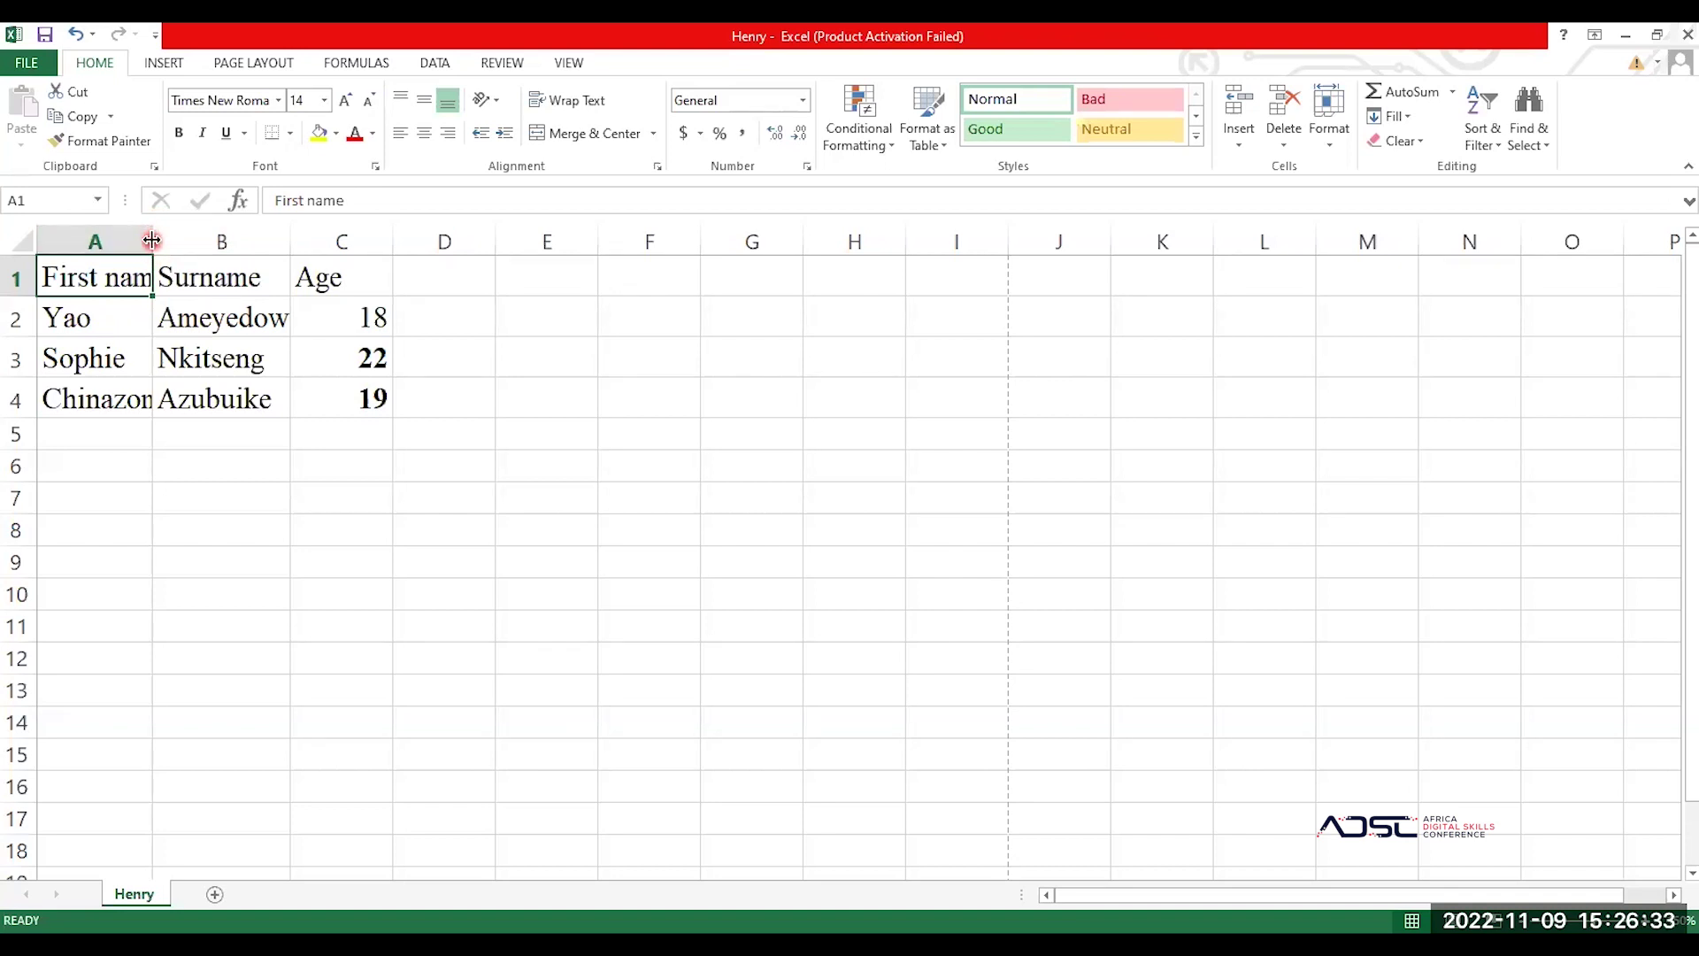
pyautogui.doubleClick(153, 241)
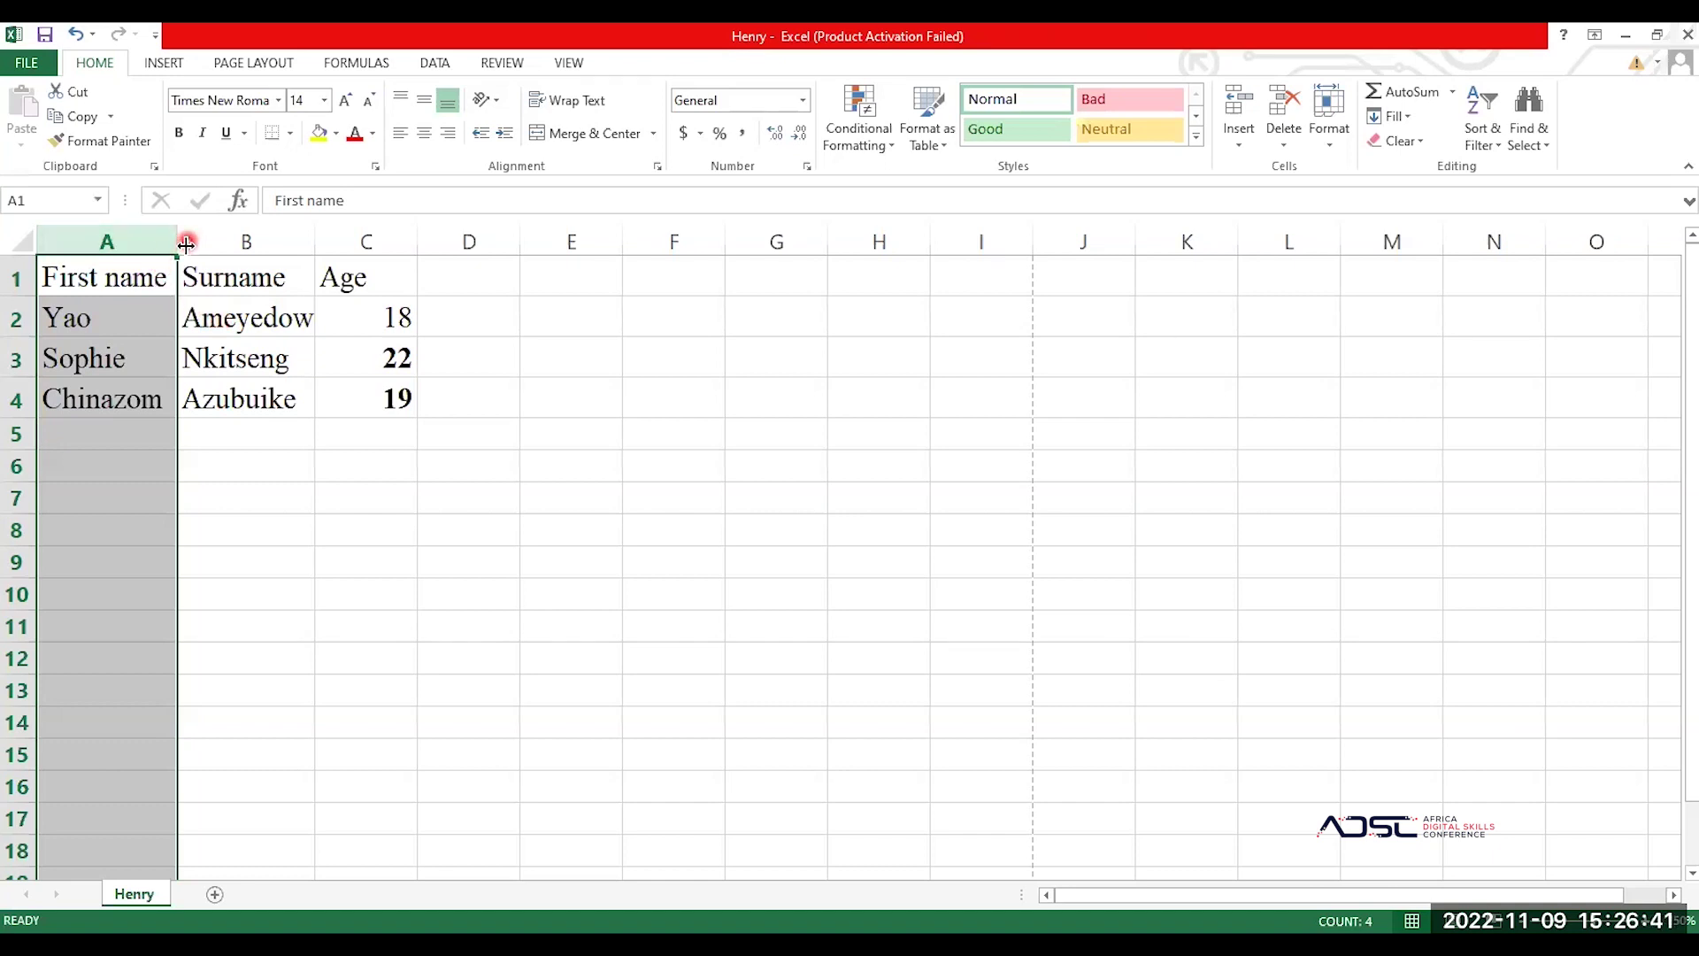
pyautogui.click(134, 307)
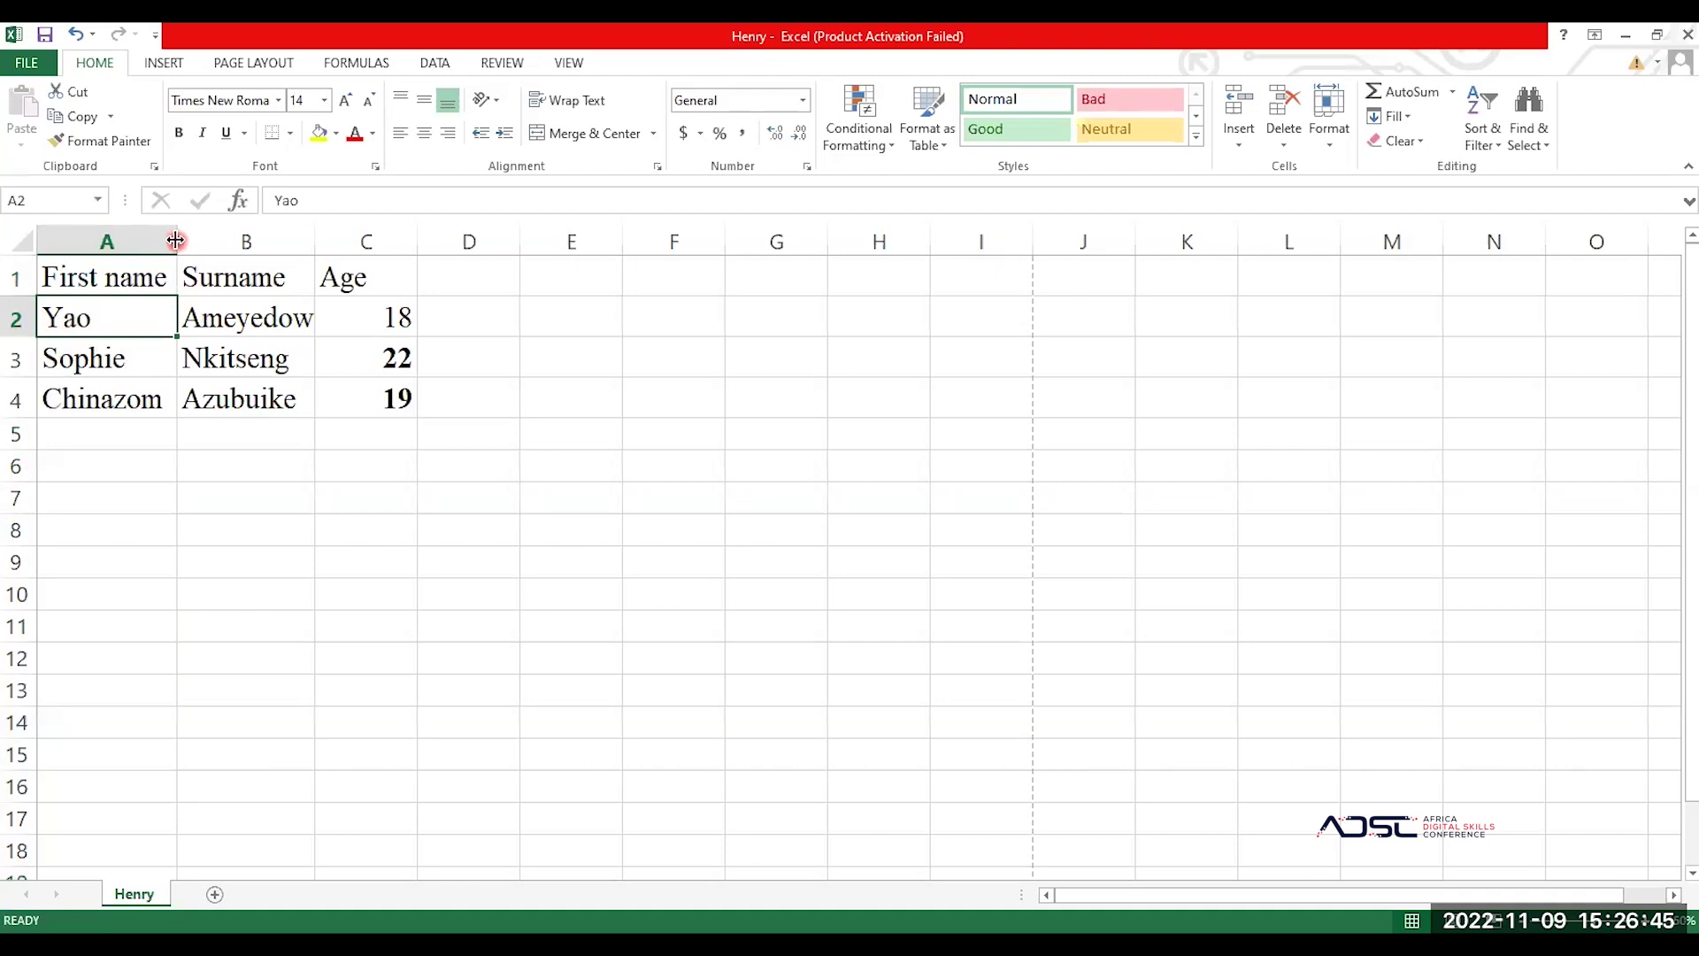
pyautogui.moveTo(176, 240); pyautogui.dragTo(258, 240)
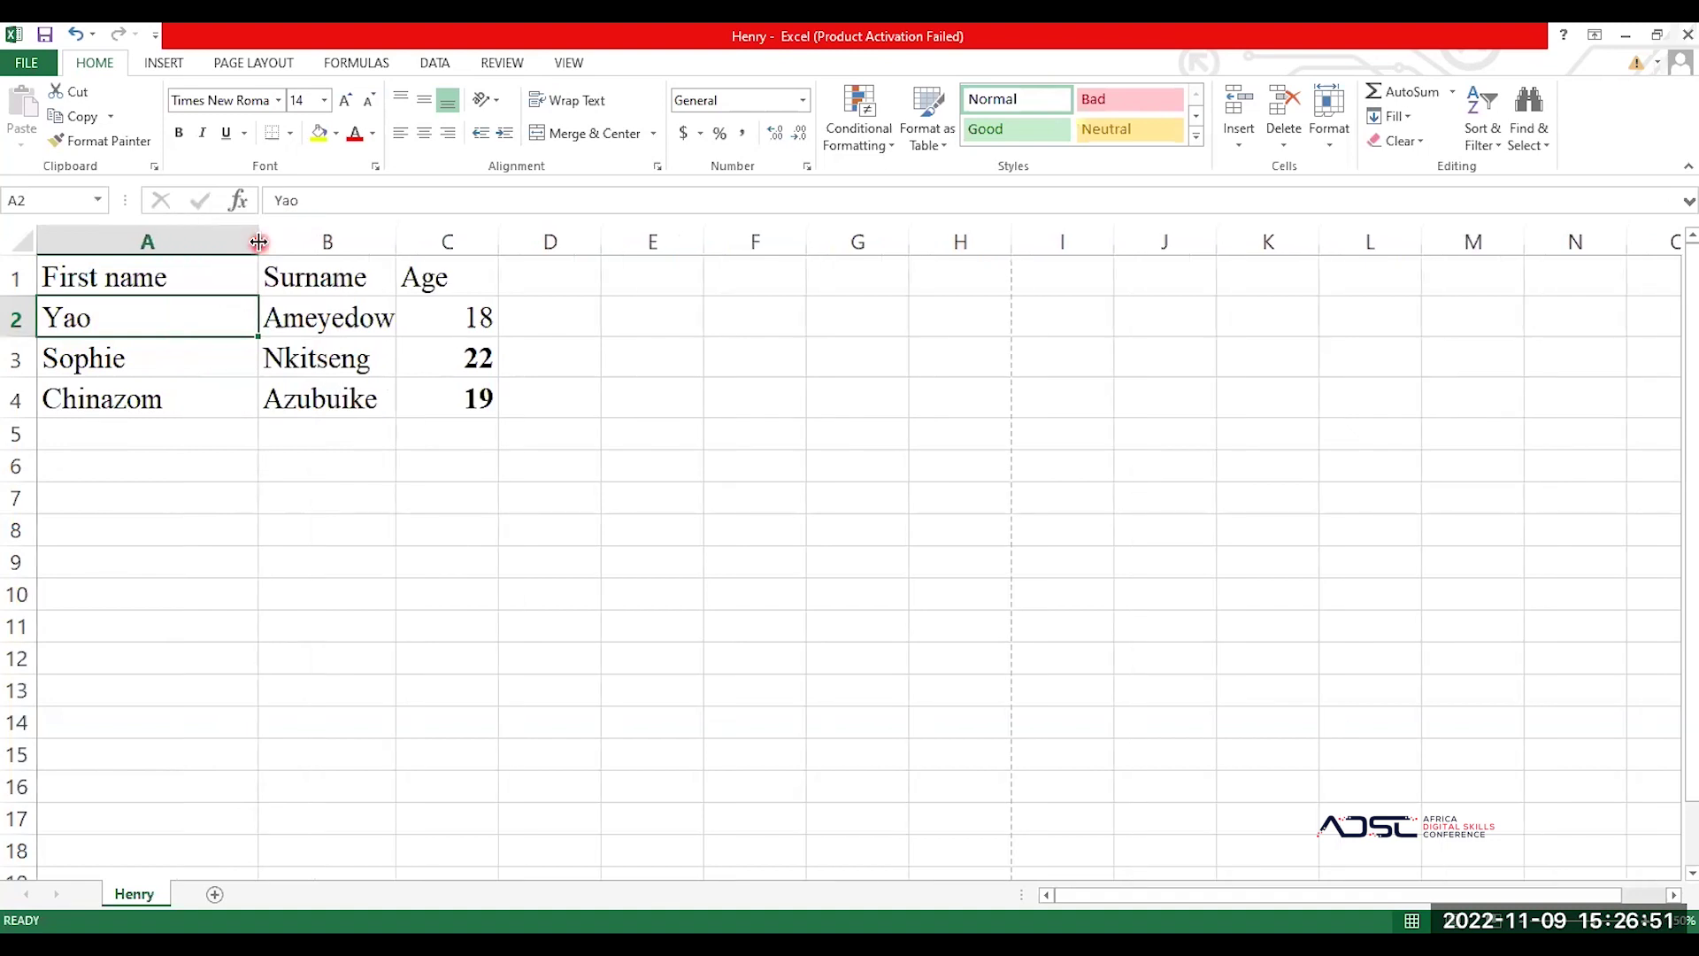
pyautogui.moveTo(395, 241); pyautogui.dragTo(397, 240)
pyautogui.moveTo(397, 240); pyautogui.dragTo(471, 240)
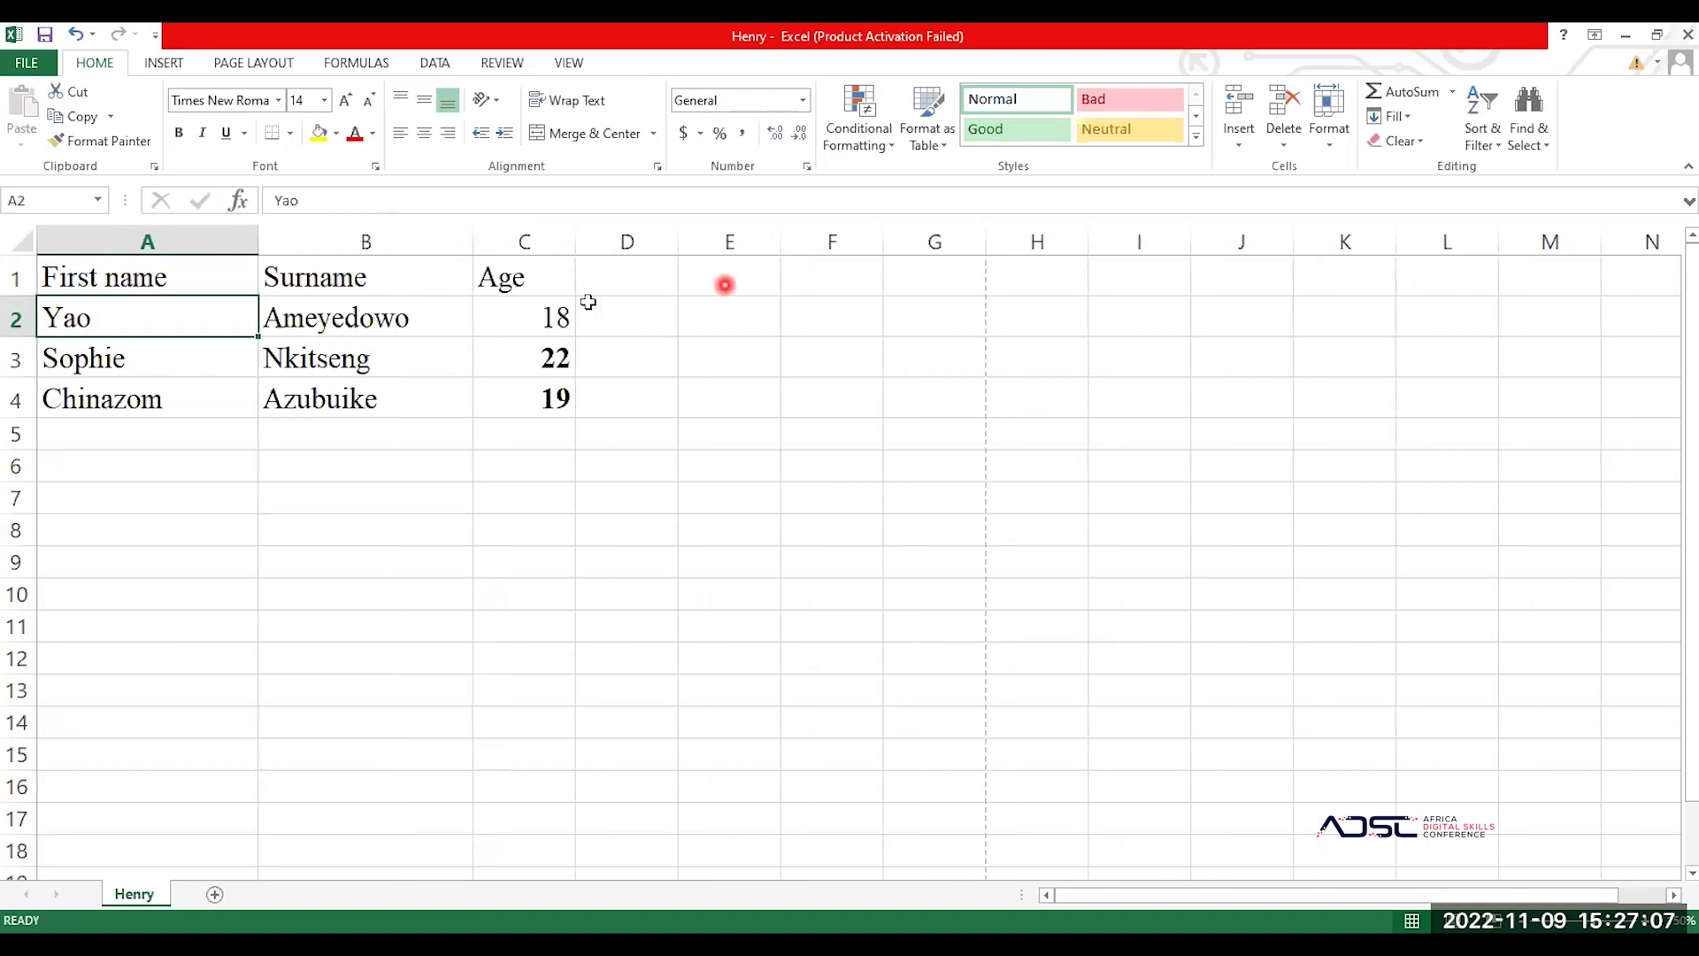
pyautogui.click(540, 362)
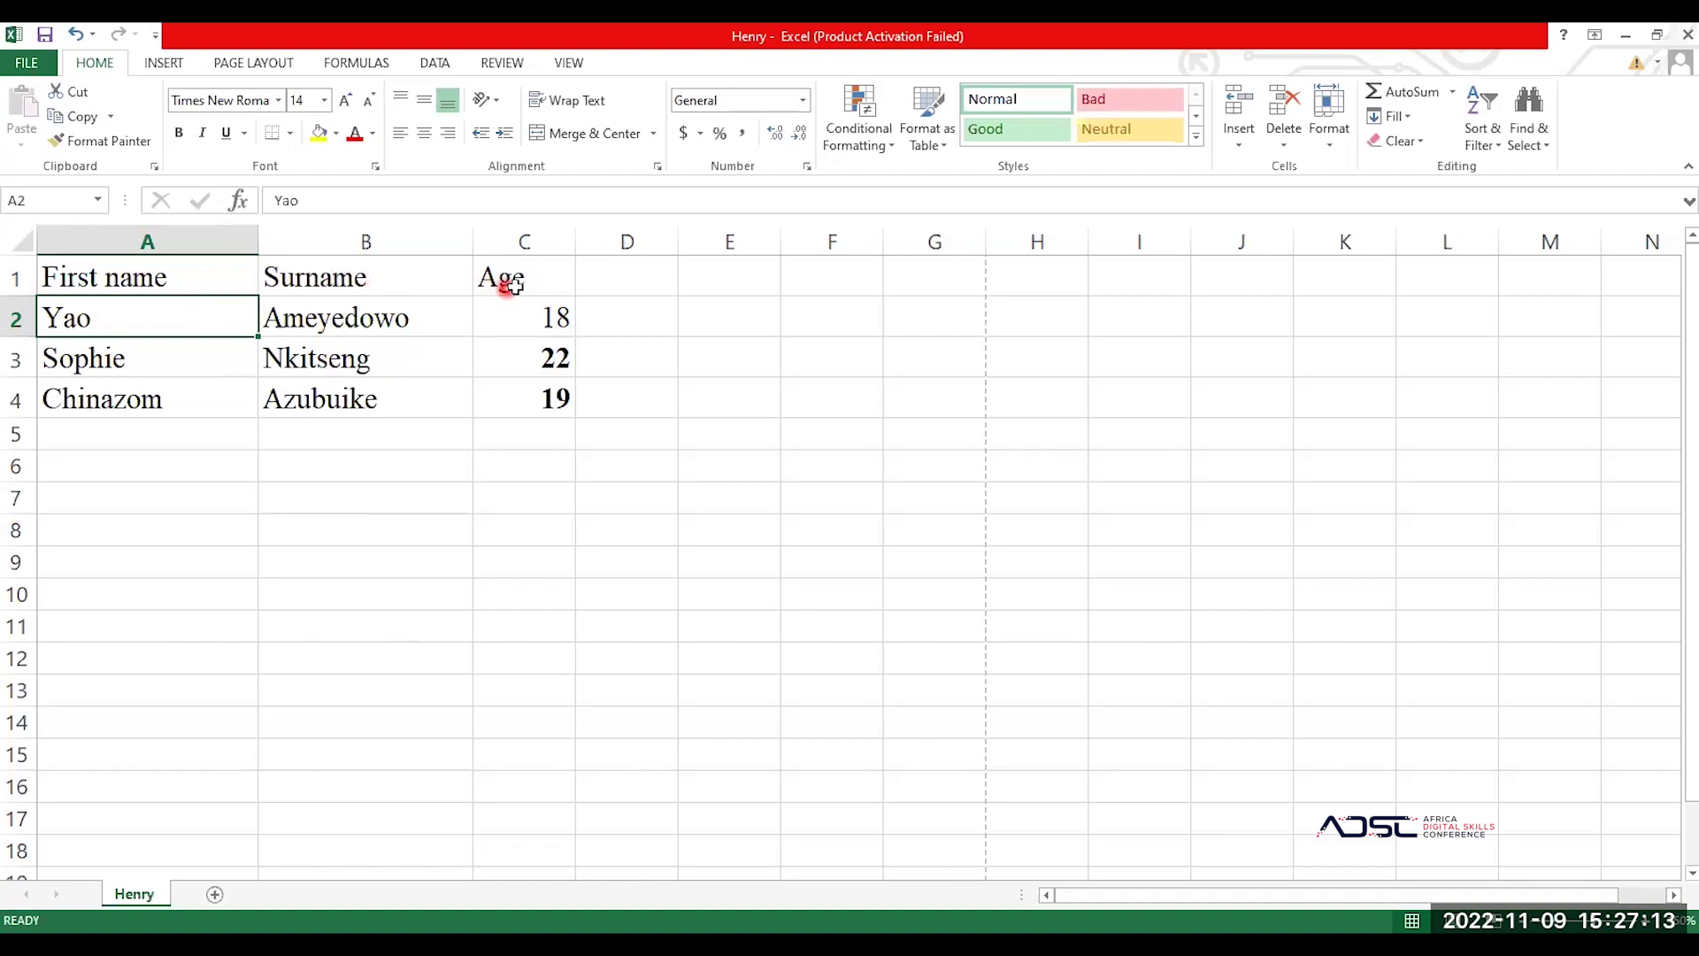
pyautogui.click(524, 285)
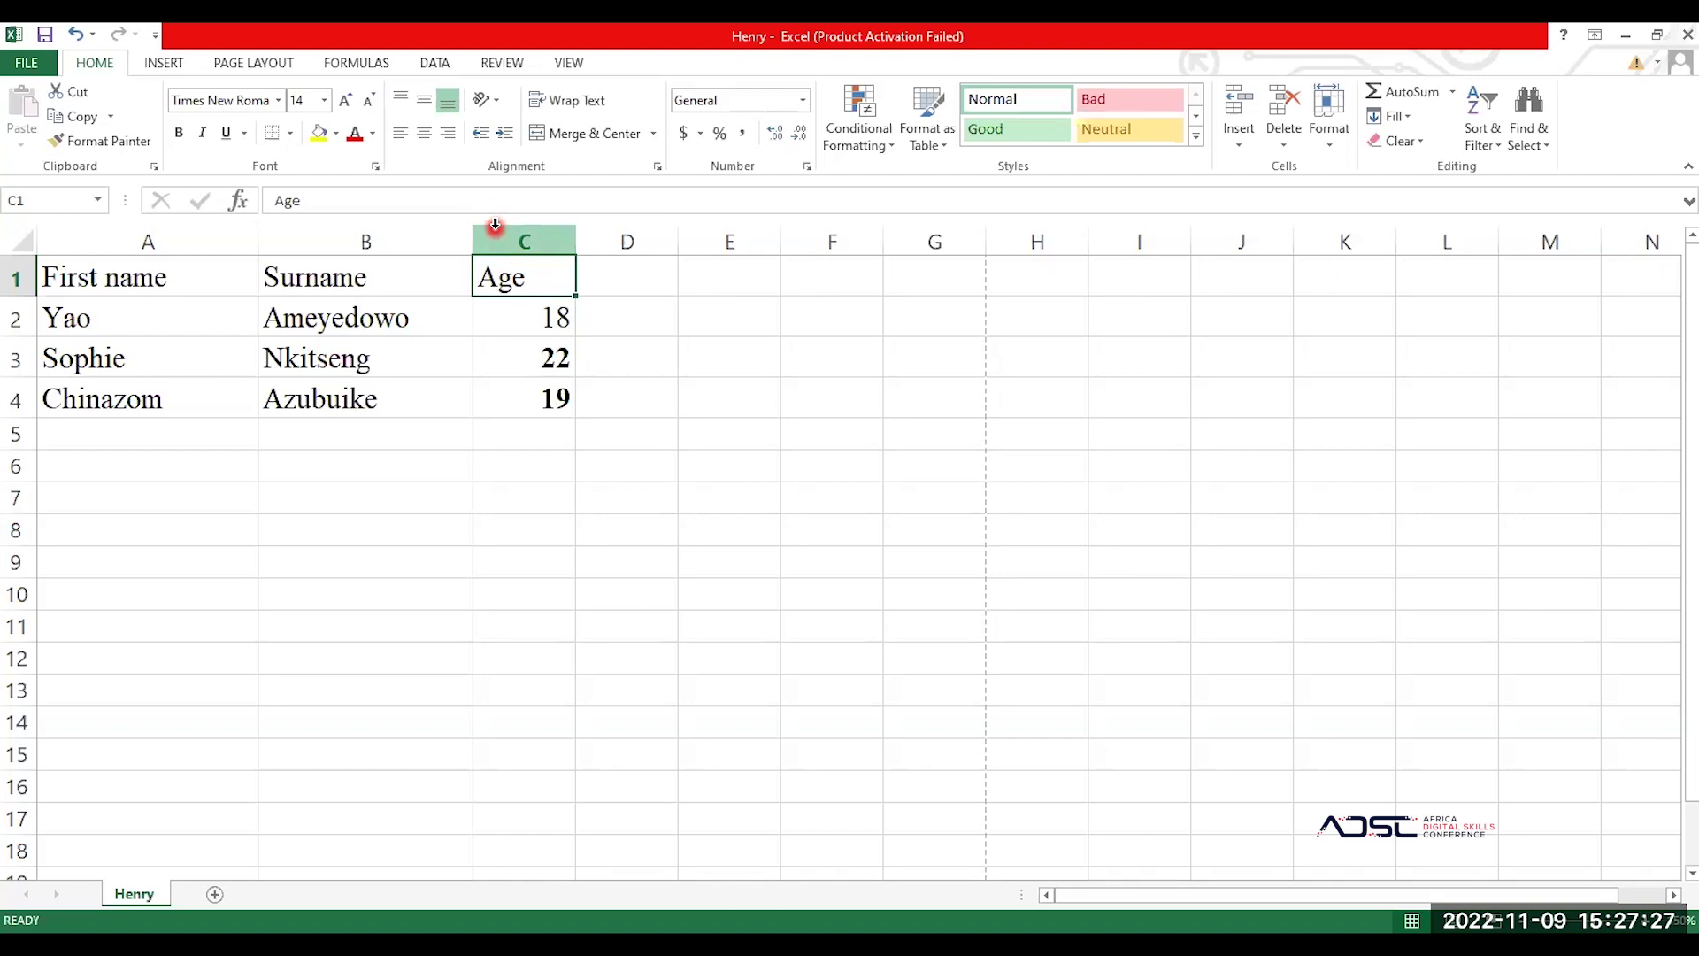
# Step: Insert a blank column before the Age column
pyautogui.click(494, 226)
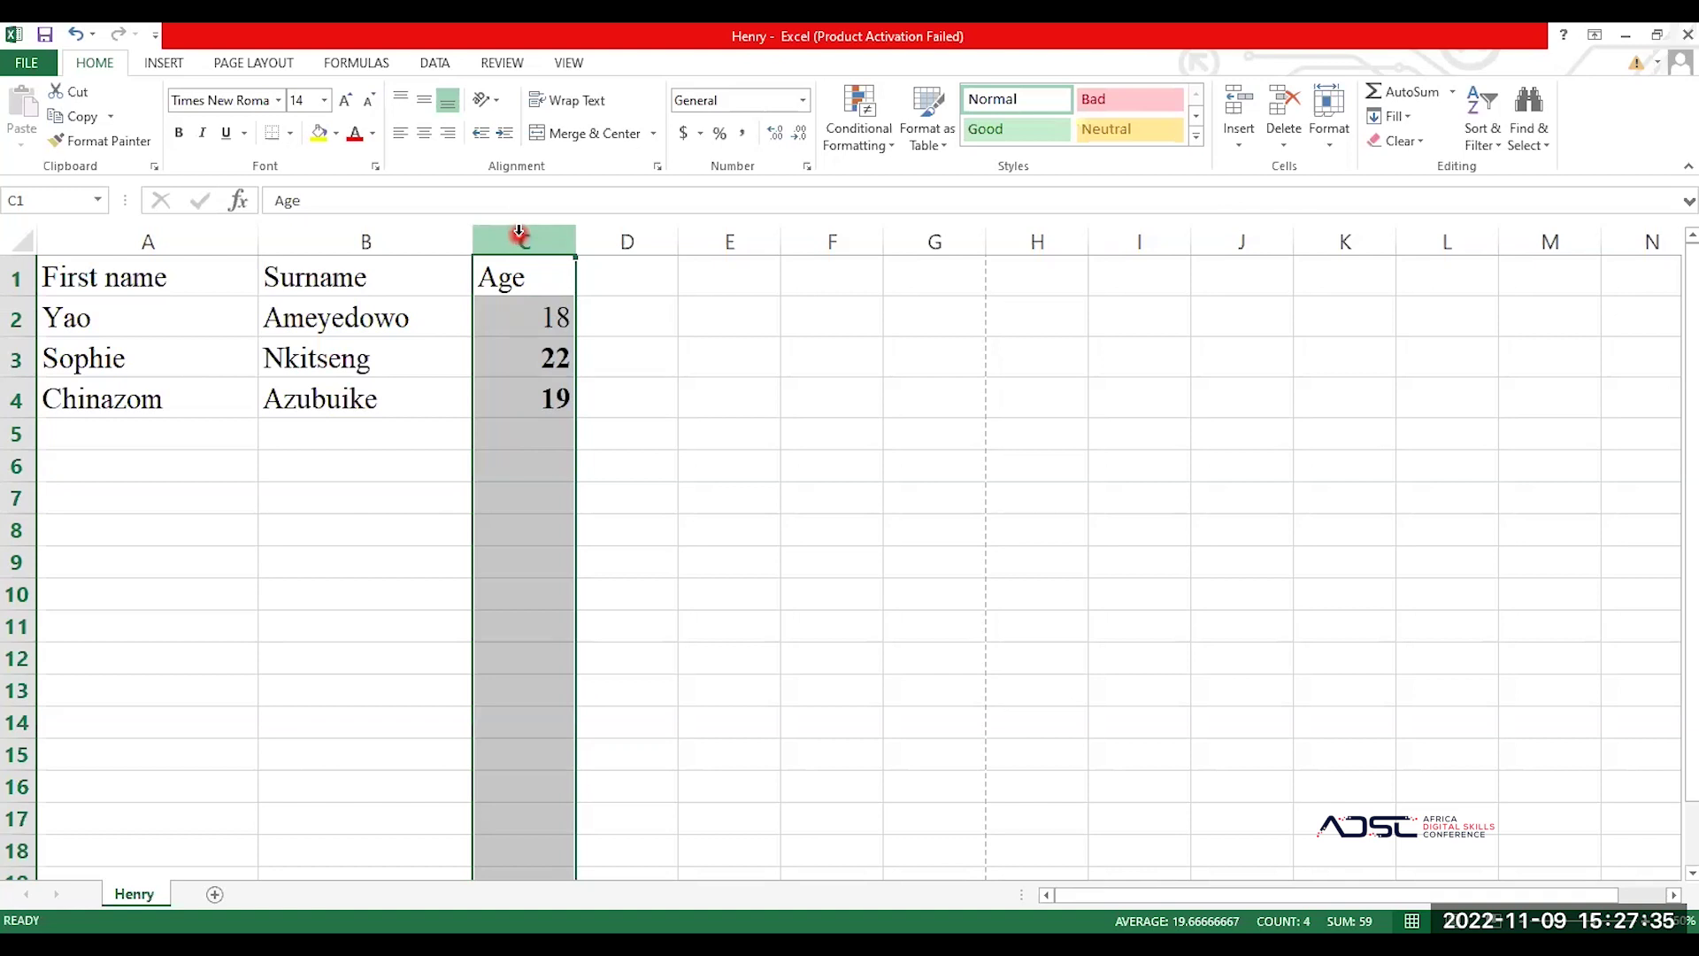
pyautogui.rightClick(519, 234)
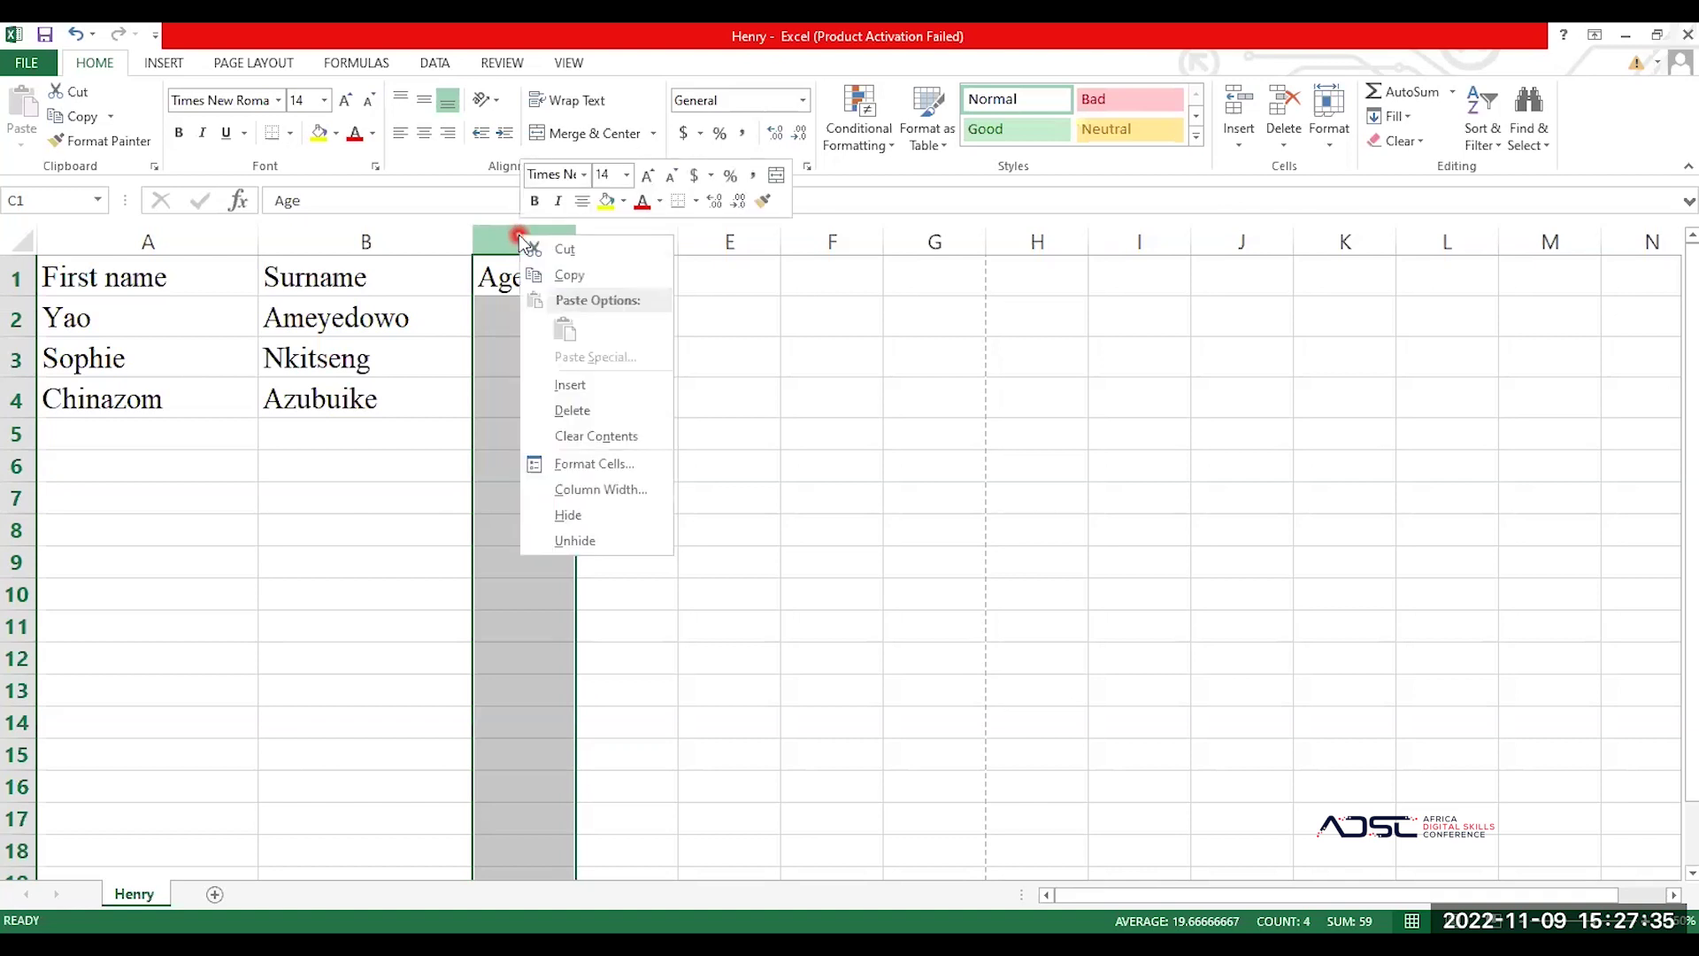
pyautogui.click(585, 385)
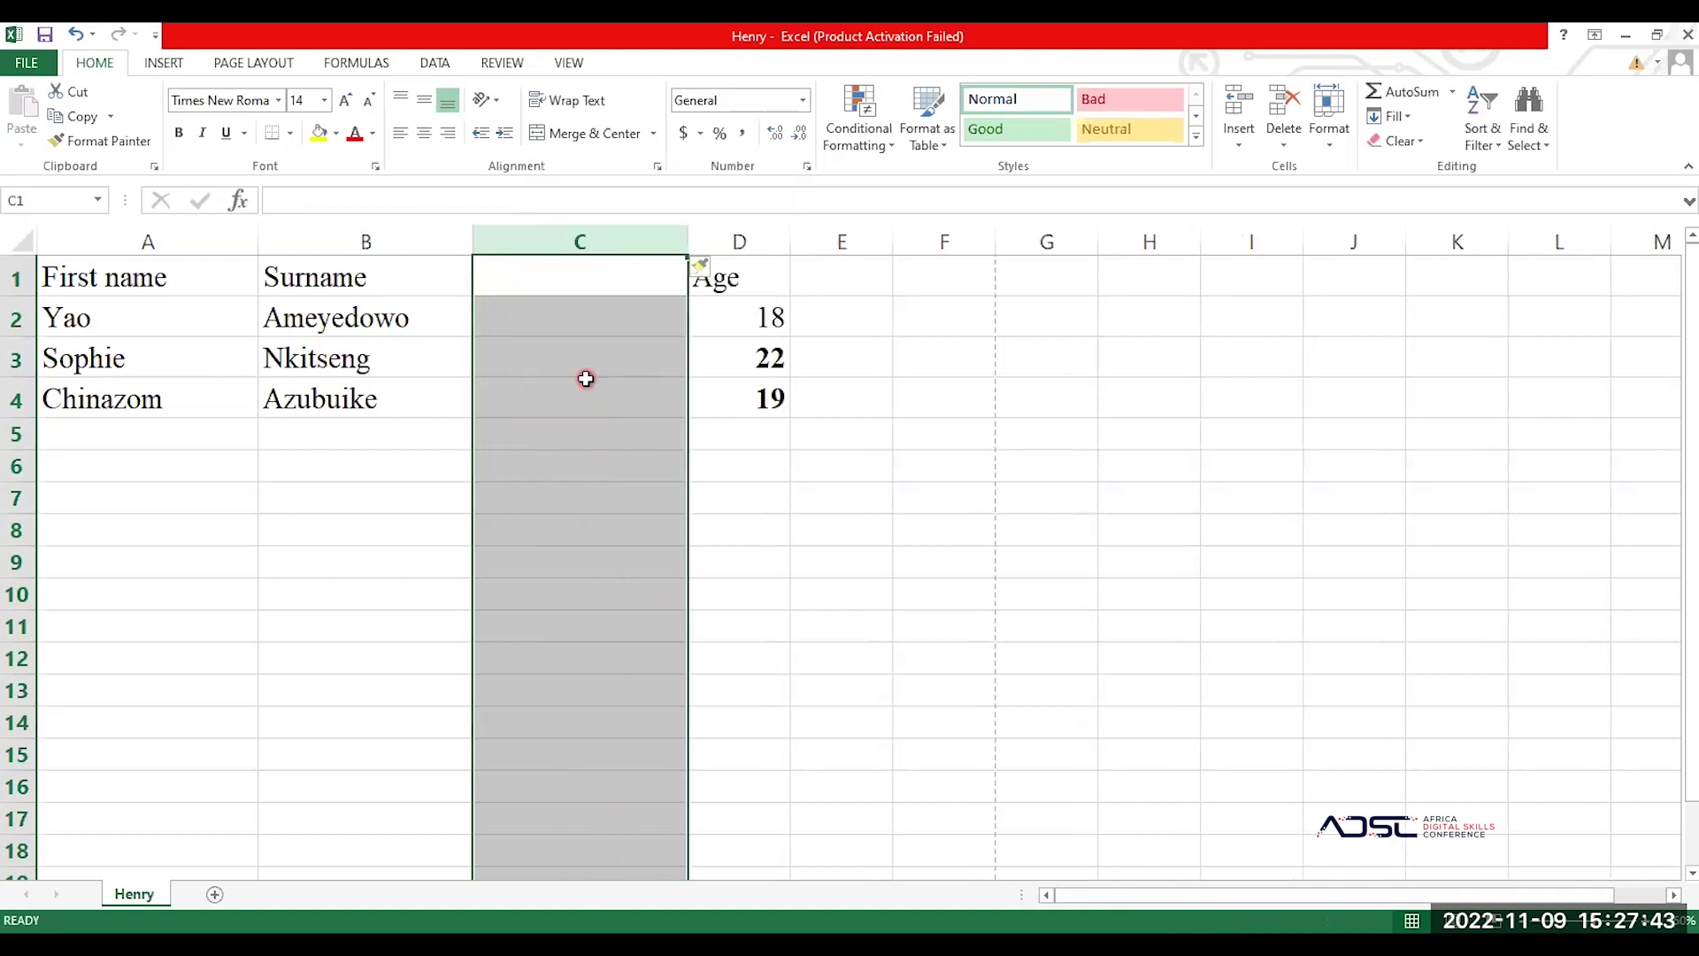
# Step: Enter the heading 'Gender' in C1, with M in C2 and F in C3
pyautogui.click(578, 276)
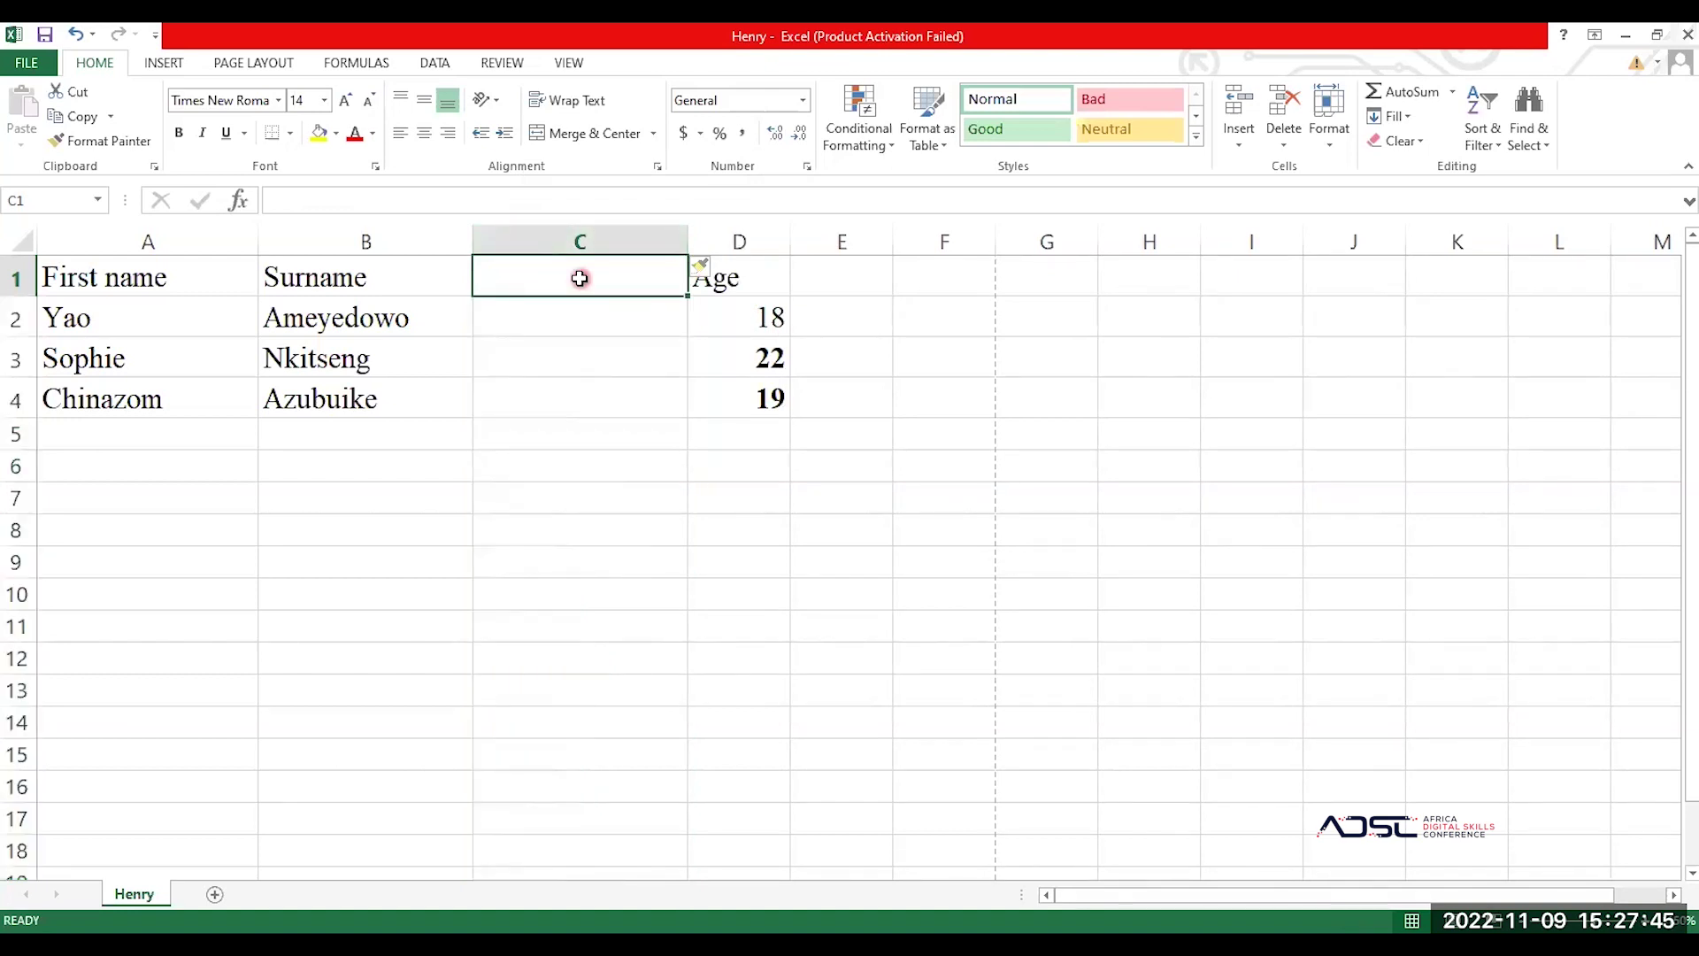
pyautogui.doubleClick(581, 278)
pyautogui.write('Fe')
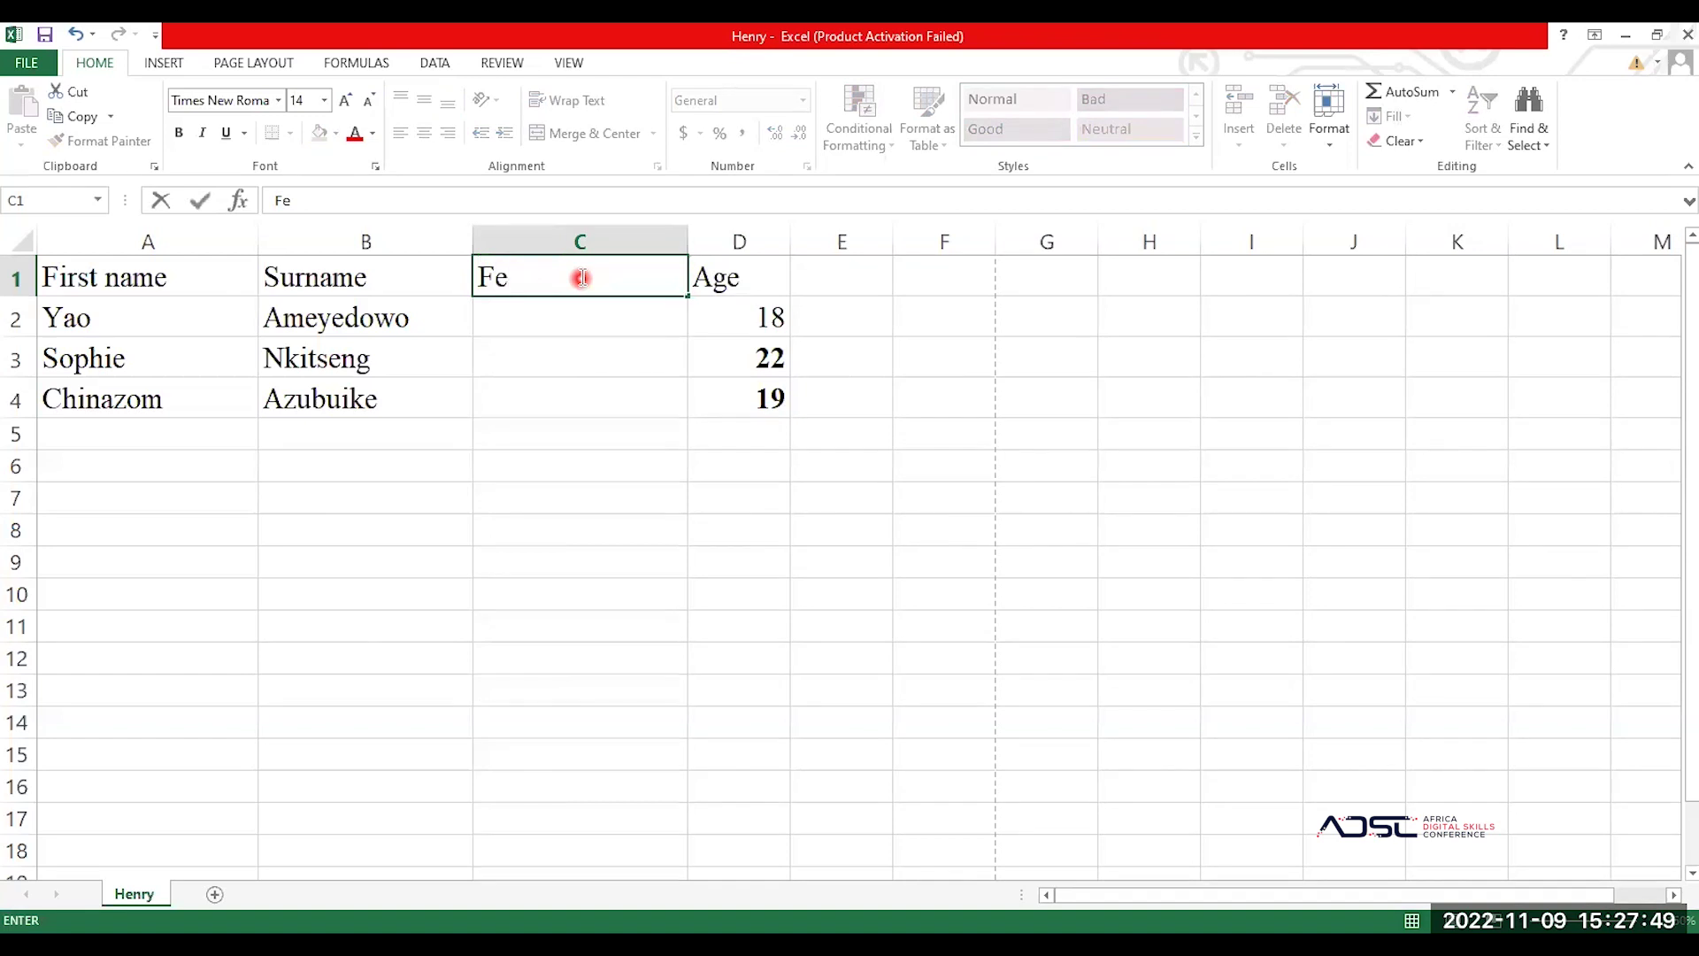
pyautogui.press('BackSpace')
pyautogui.press('BackSpace')
pyautogui.write('ge')
pyautogui.press('BackSpace')
pyautogui.press('BackSpace')
pyautogui.write('Gender')
pyautogui.press('Return')
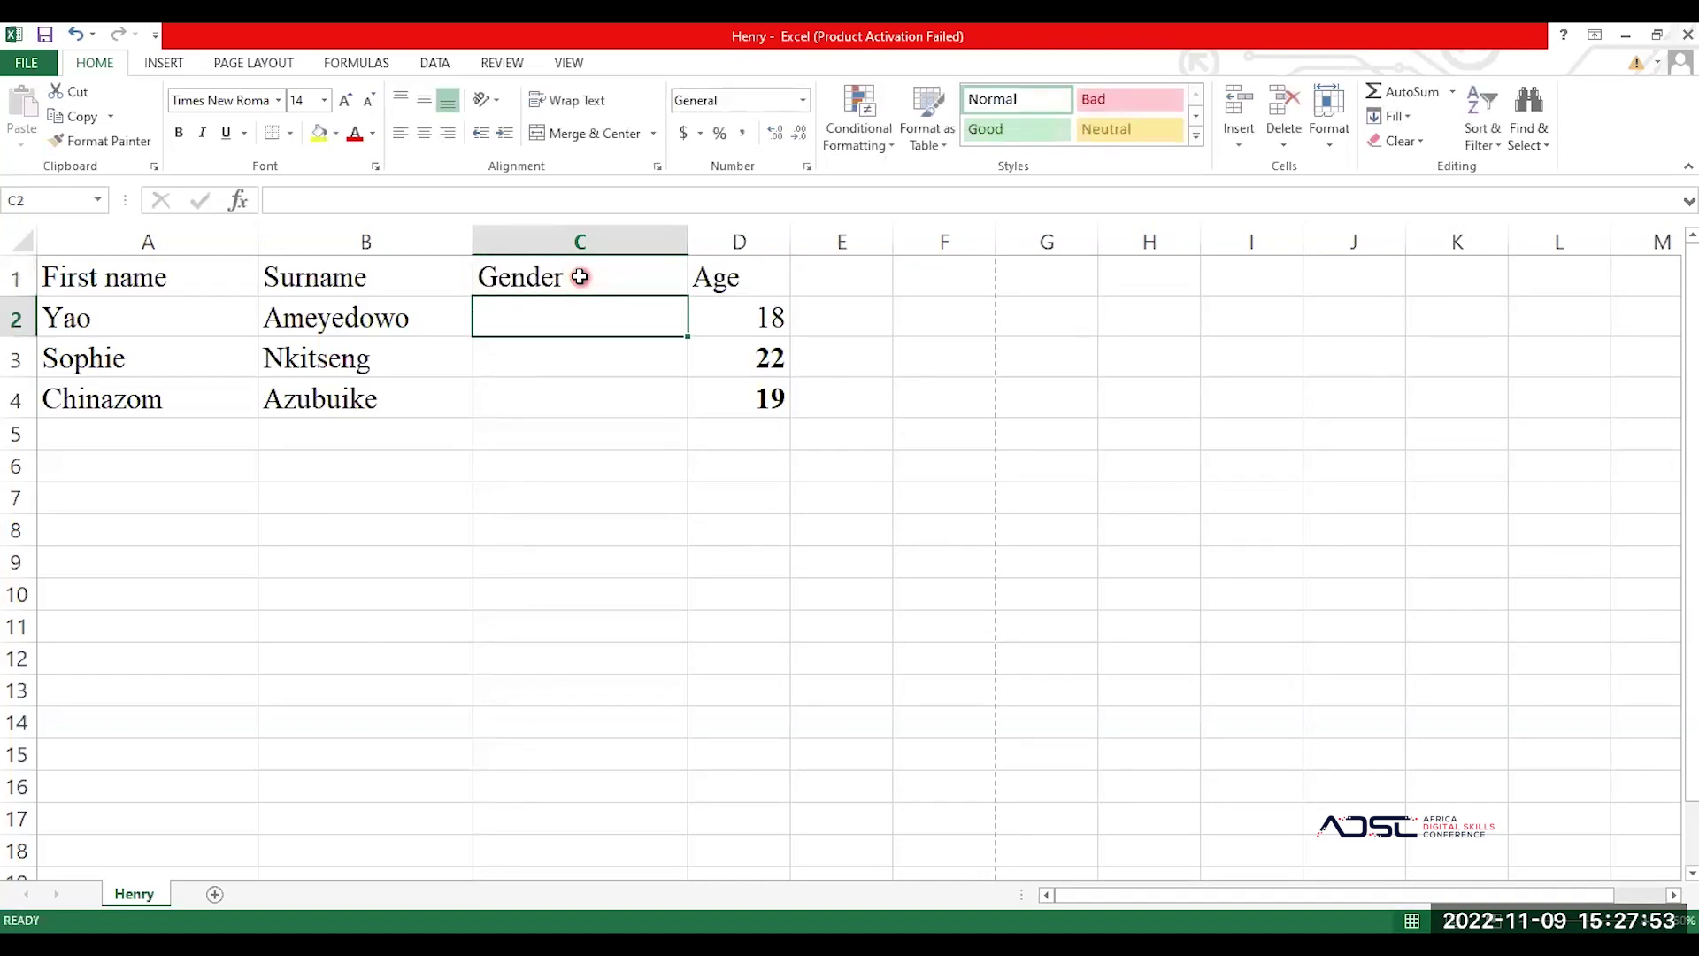
pyautogui.write('M')
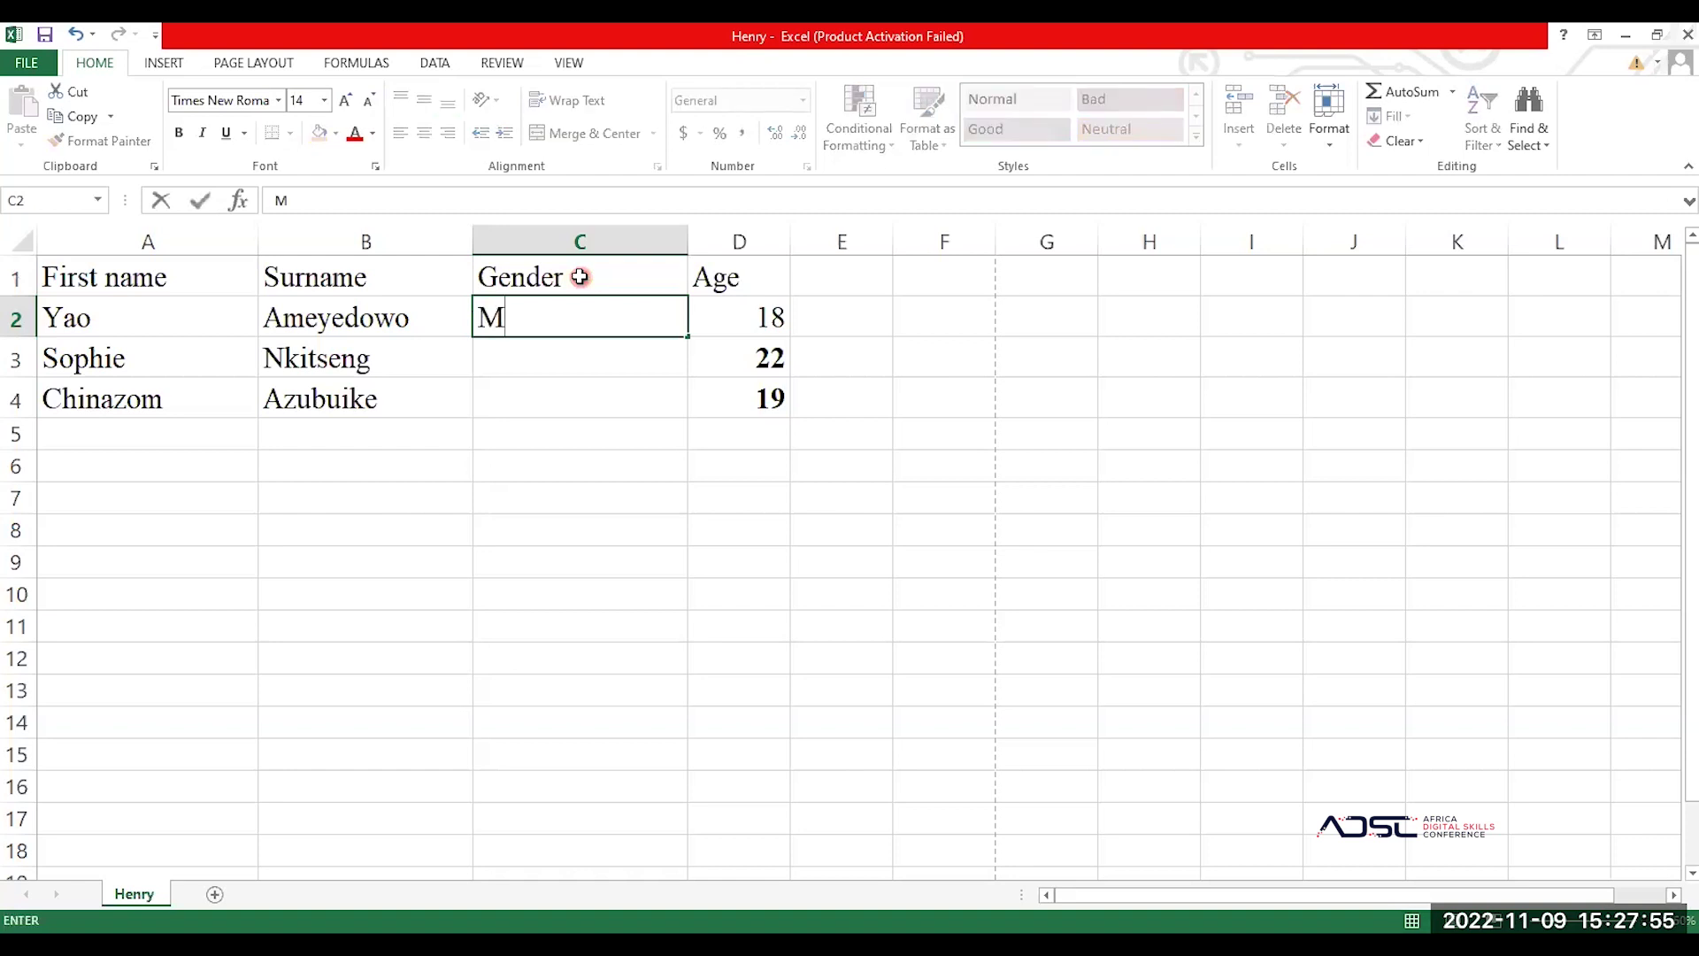
pyautogui.press('Return')
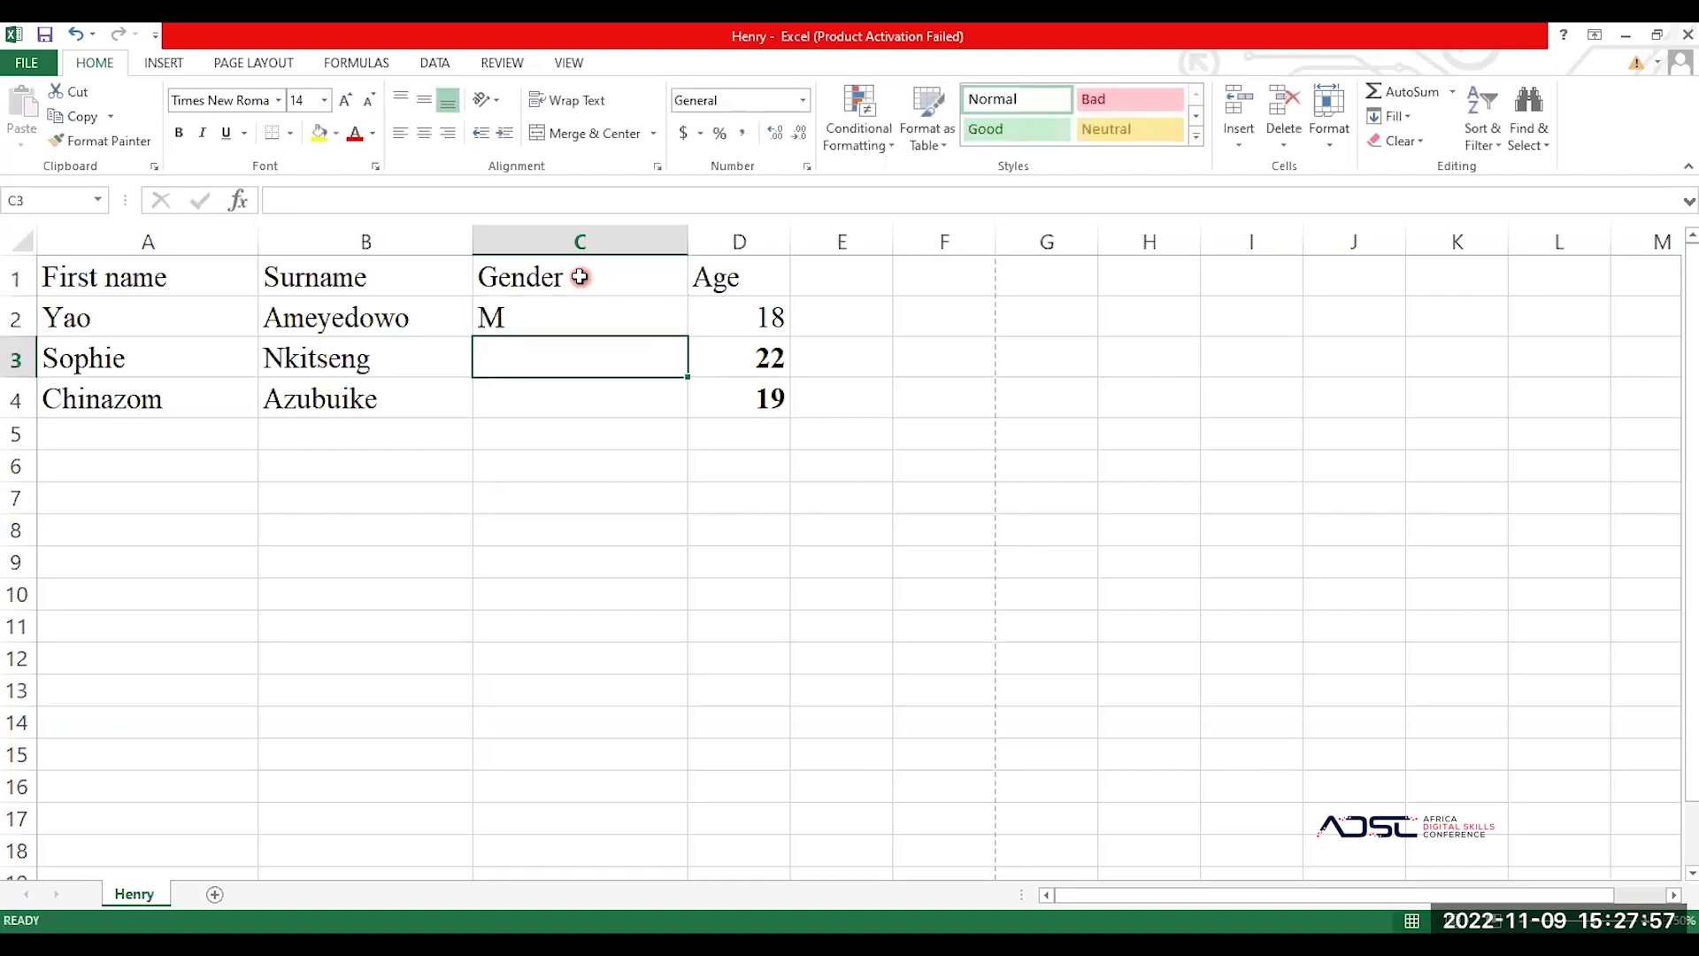
pyautogui.write('F')
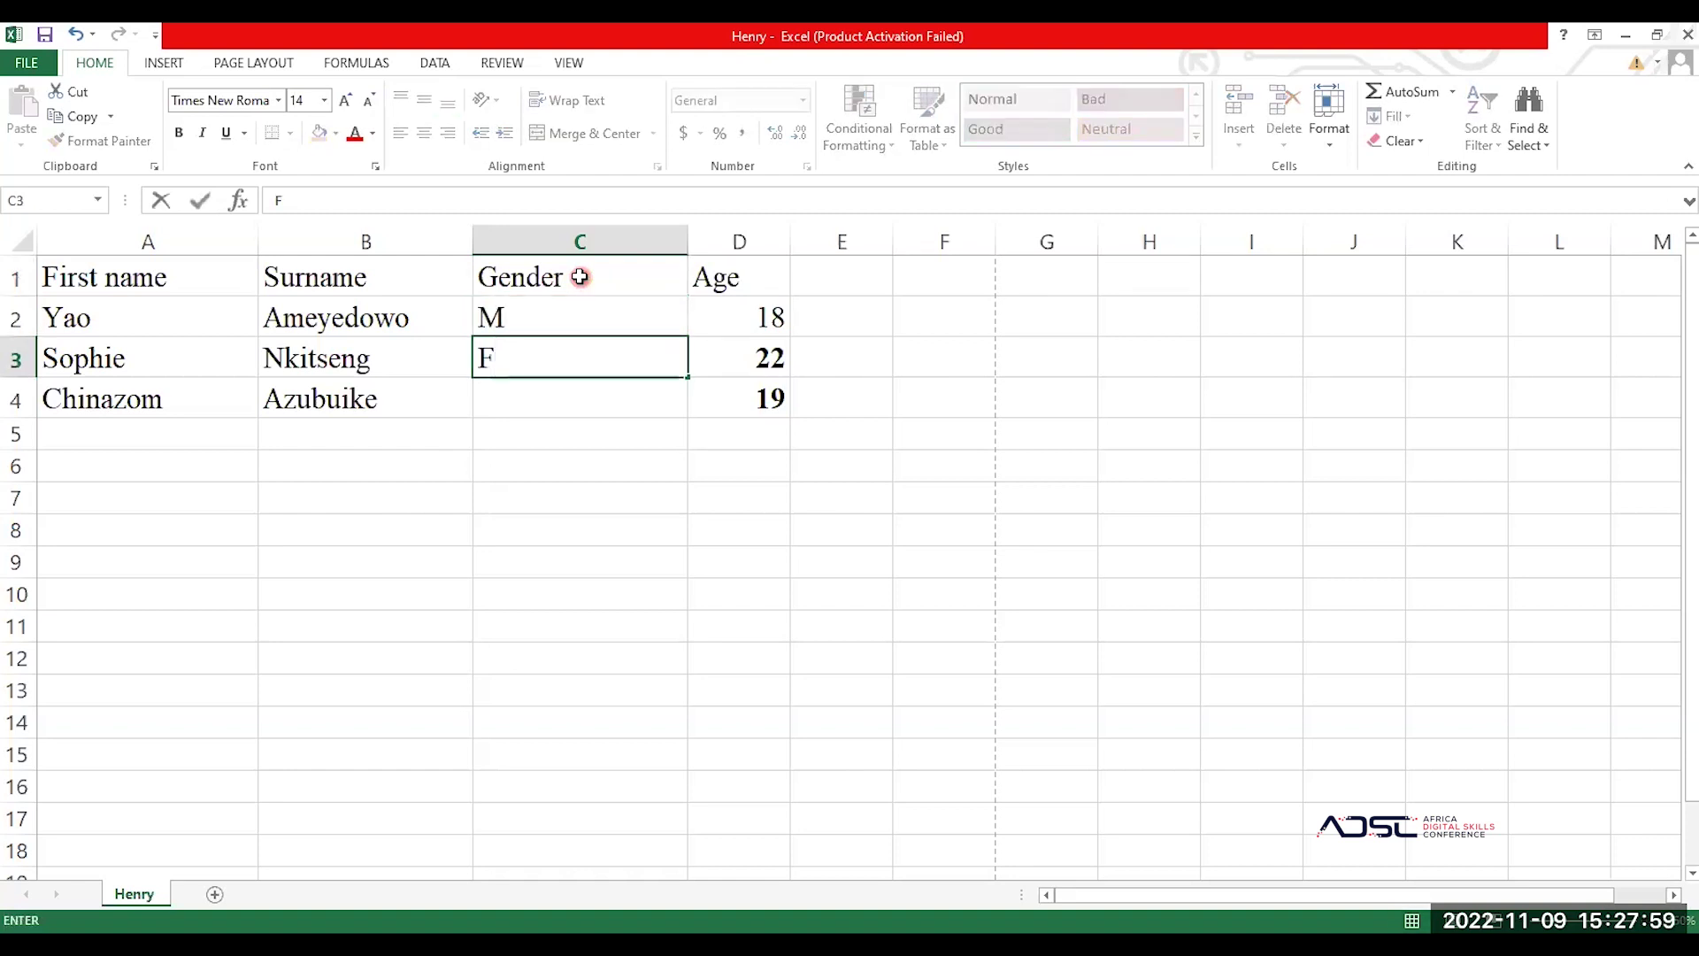
pyautogui.press('Return')
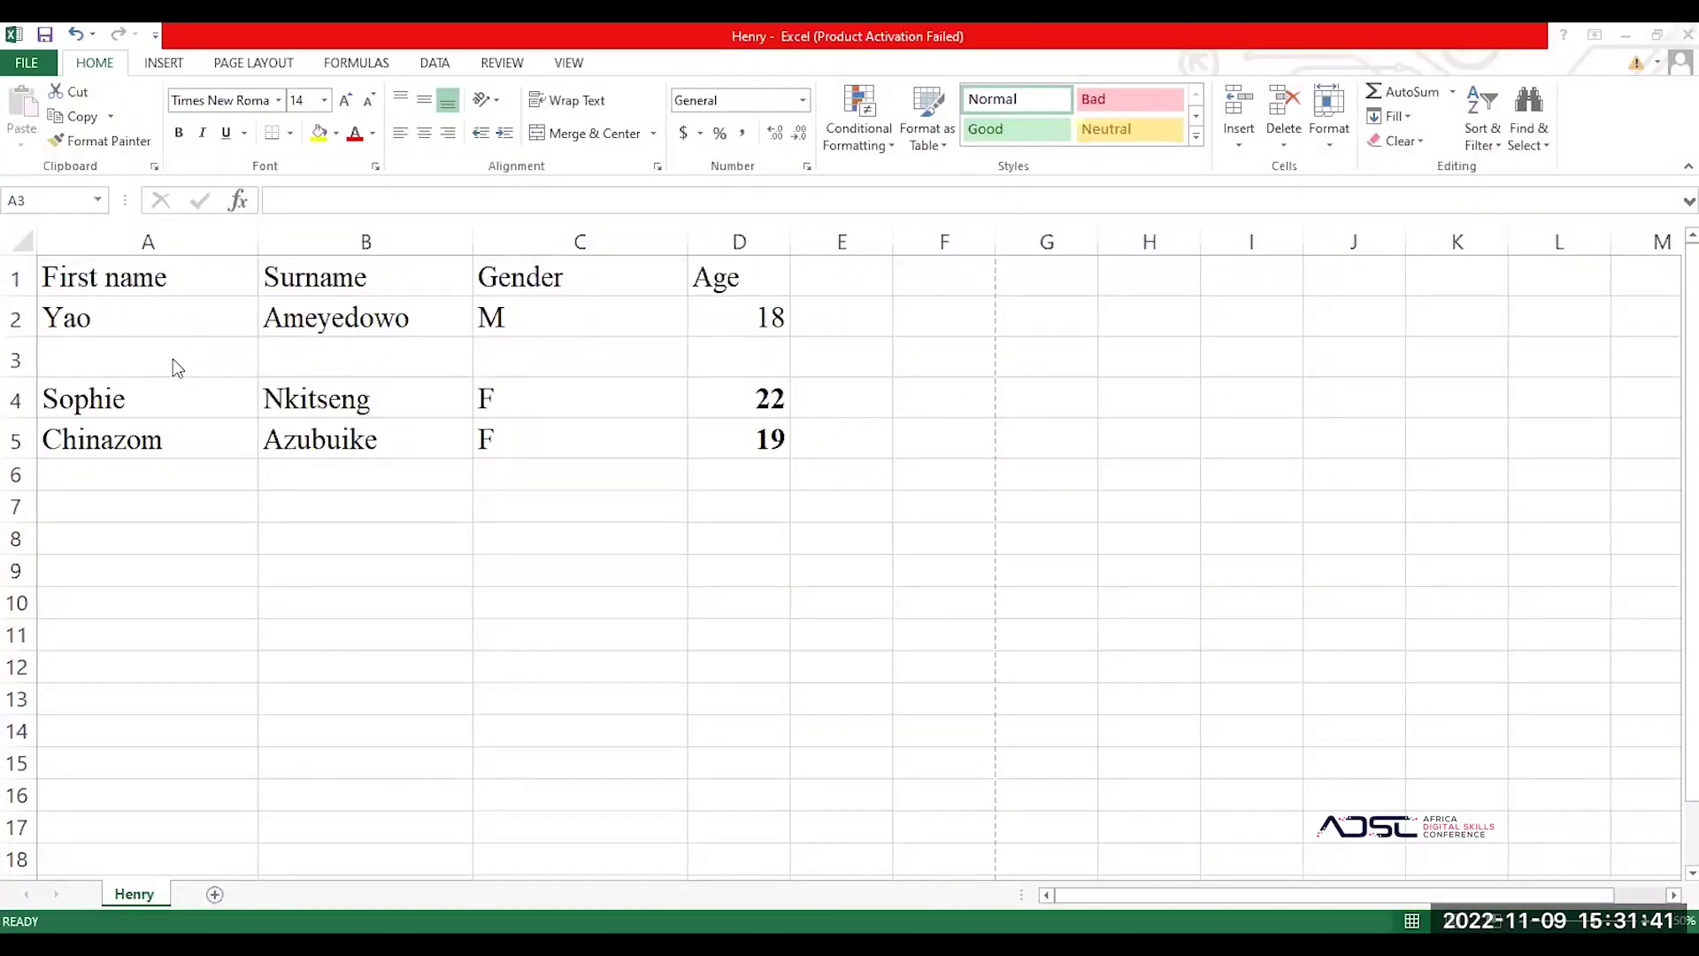
# Step: Fill the new row 3 with a fourth person's first name, surname, gender F and age 23
pyautogui.click(171, 359)
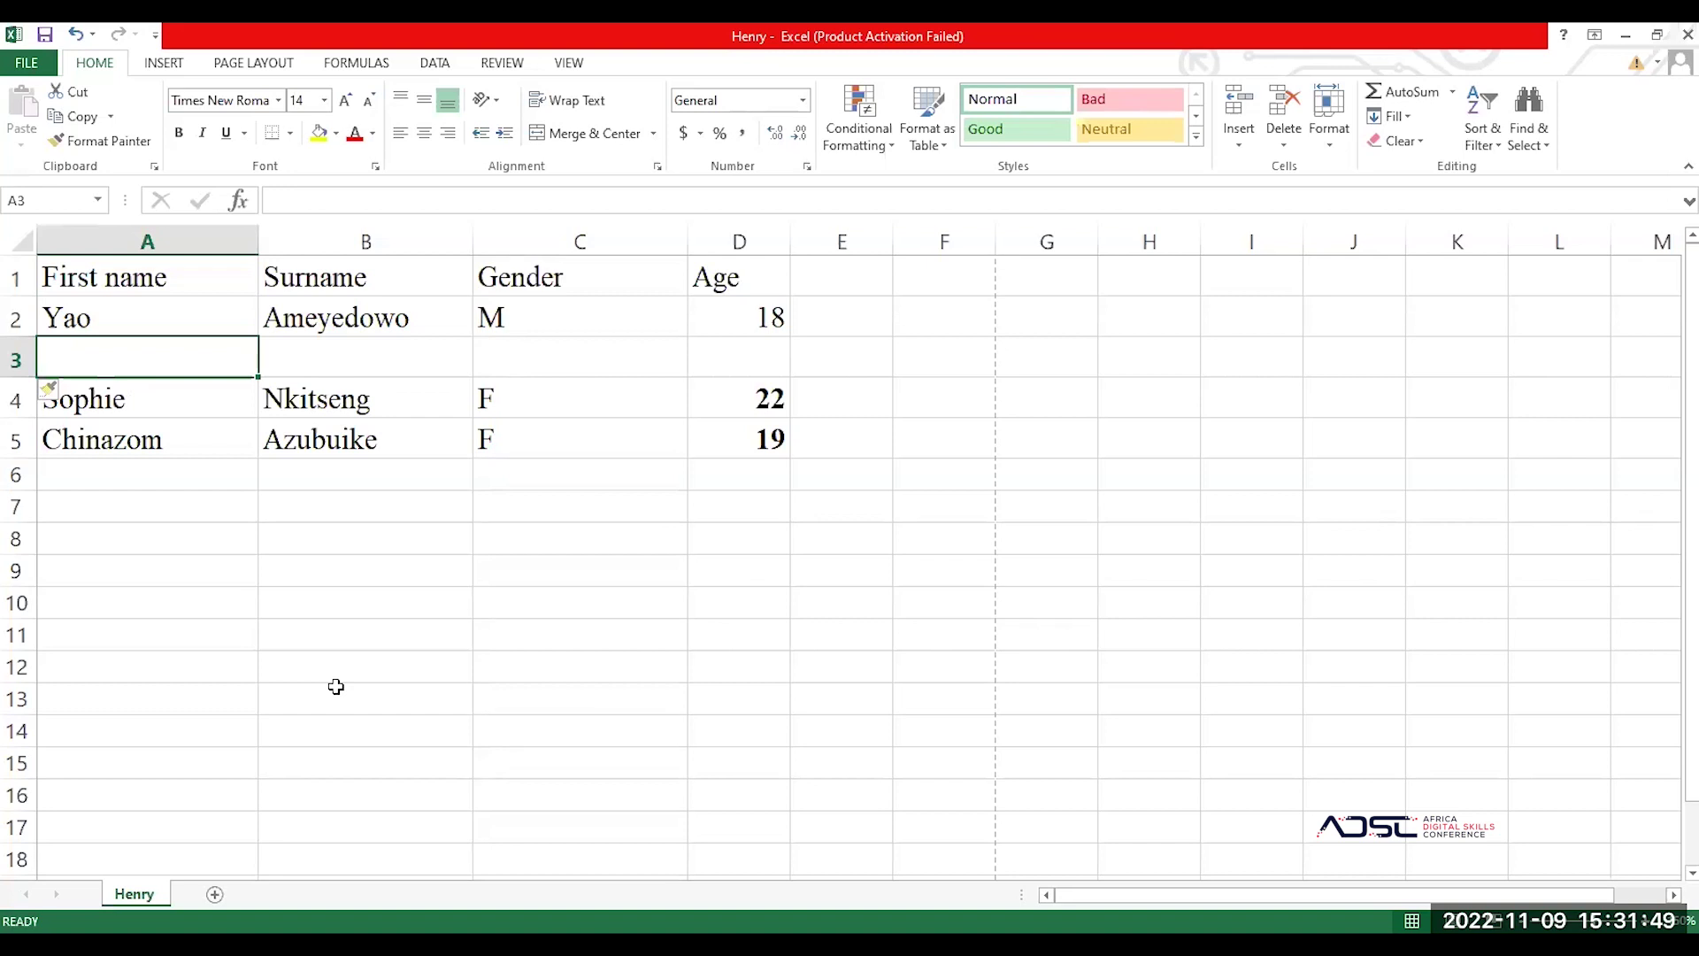
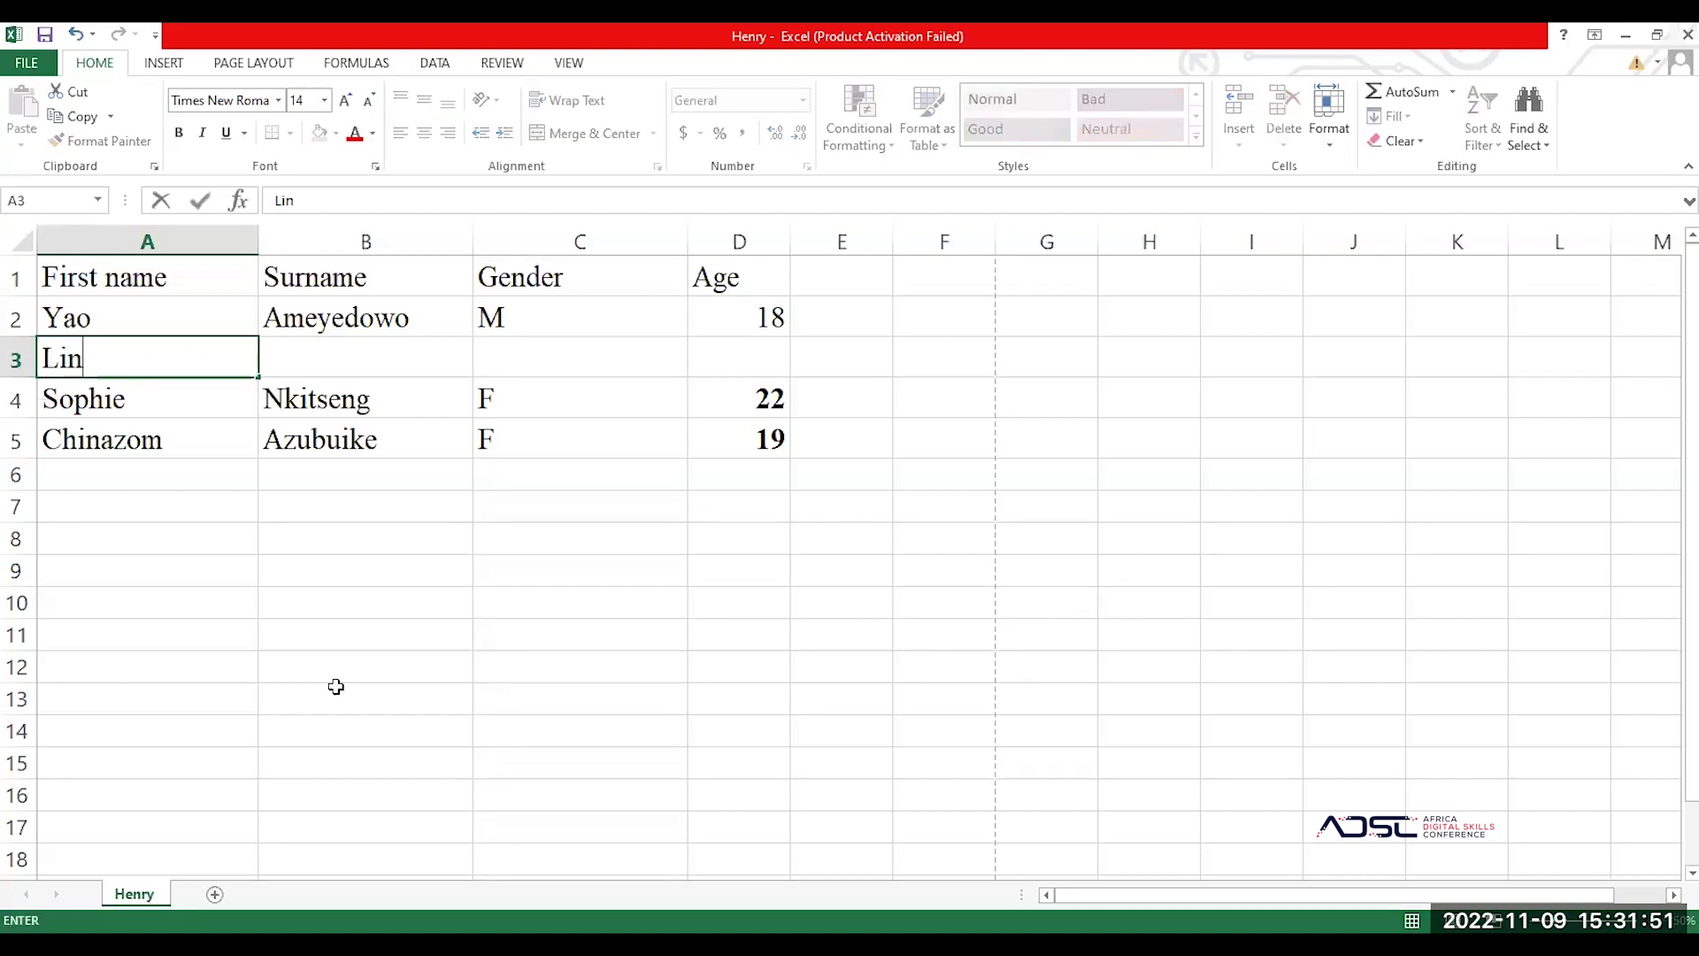
pyautogui.press('Tab')
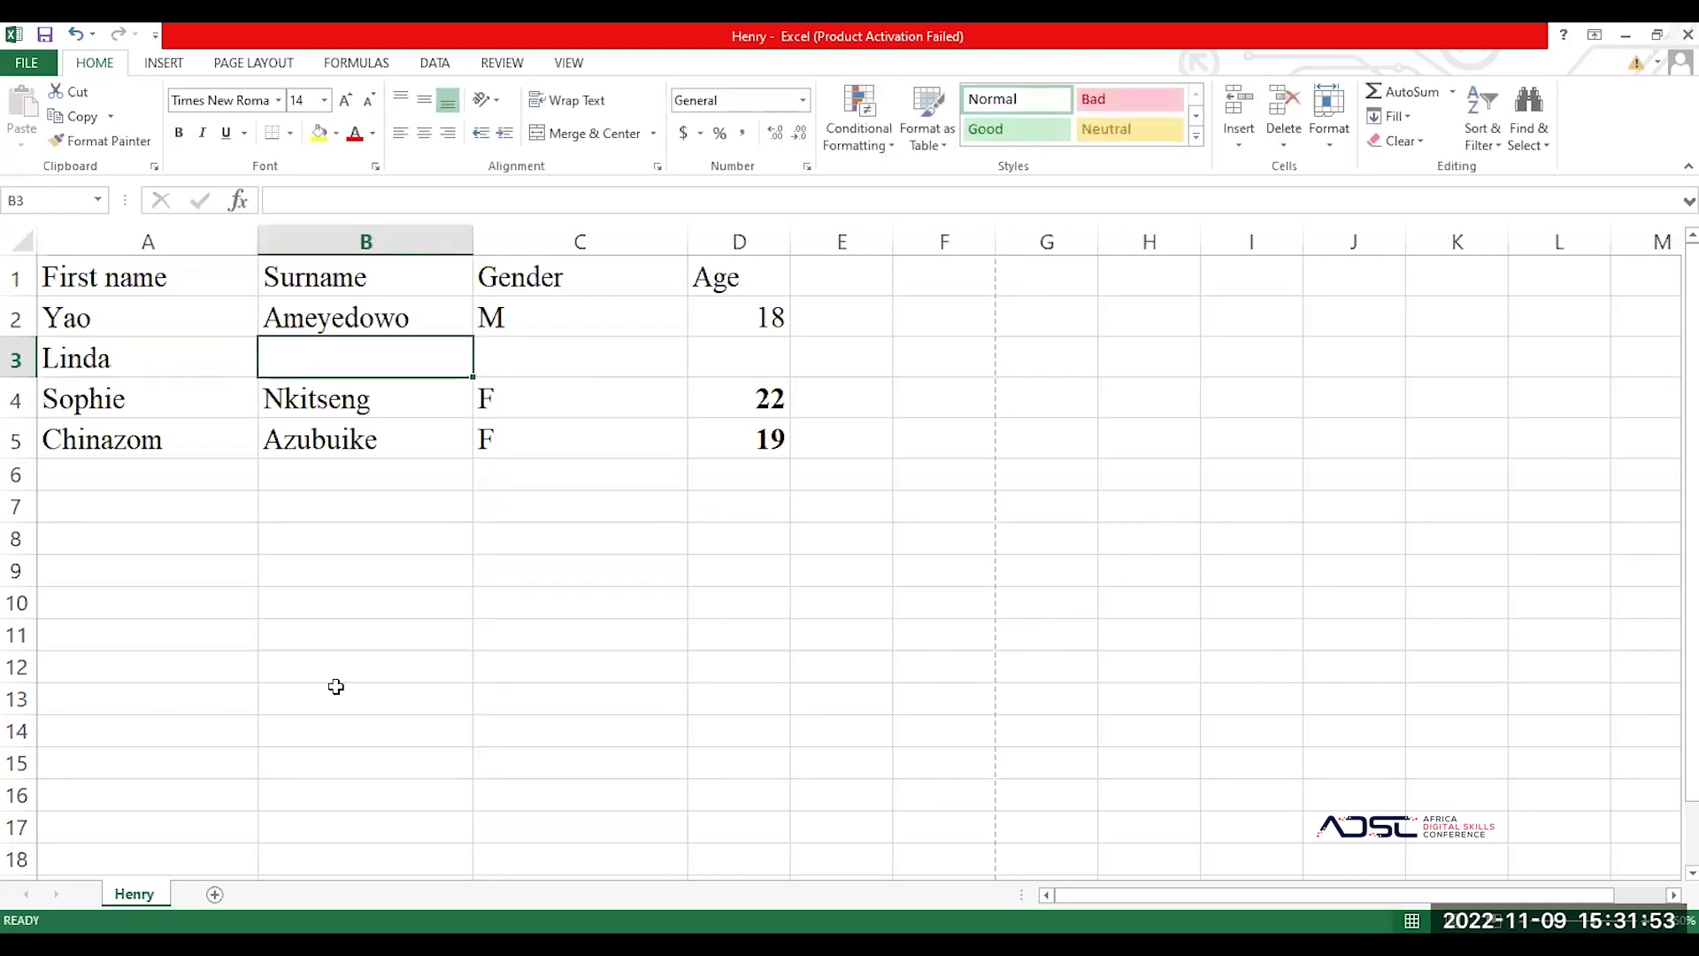
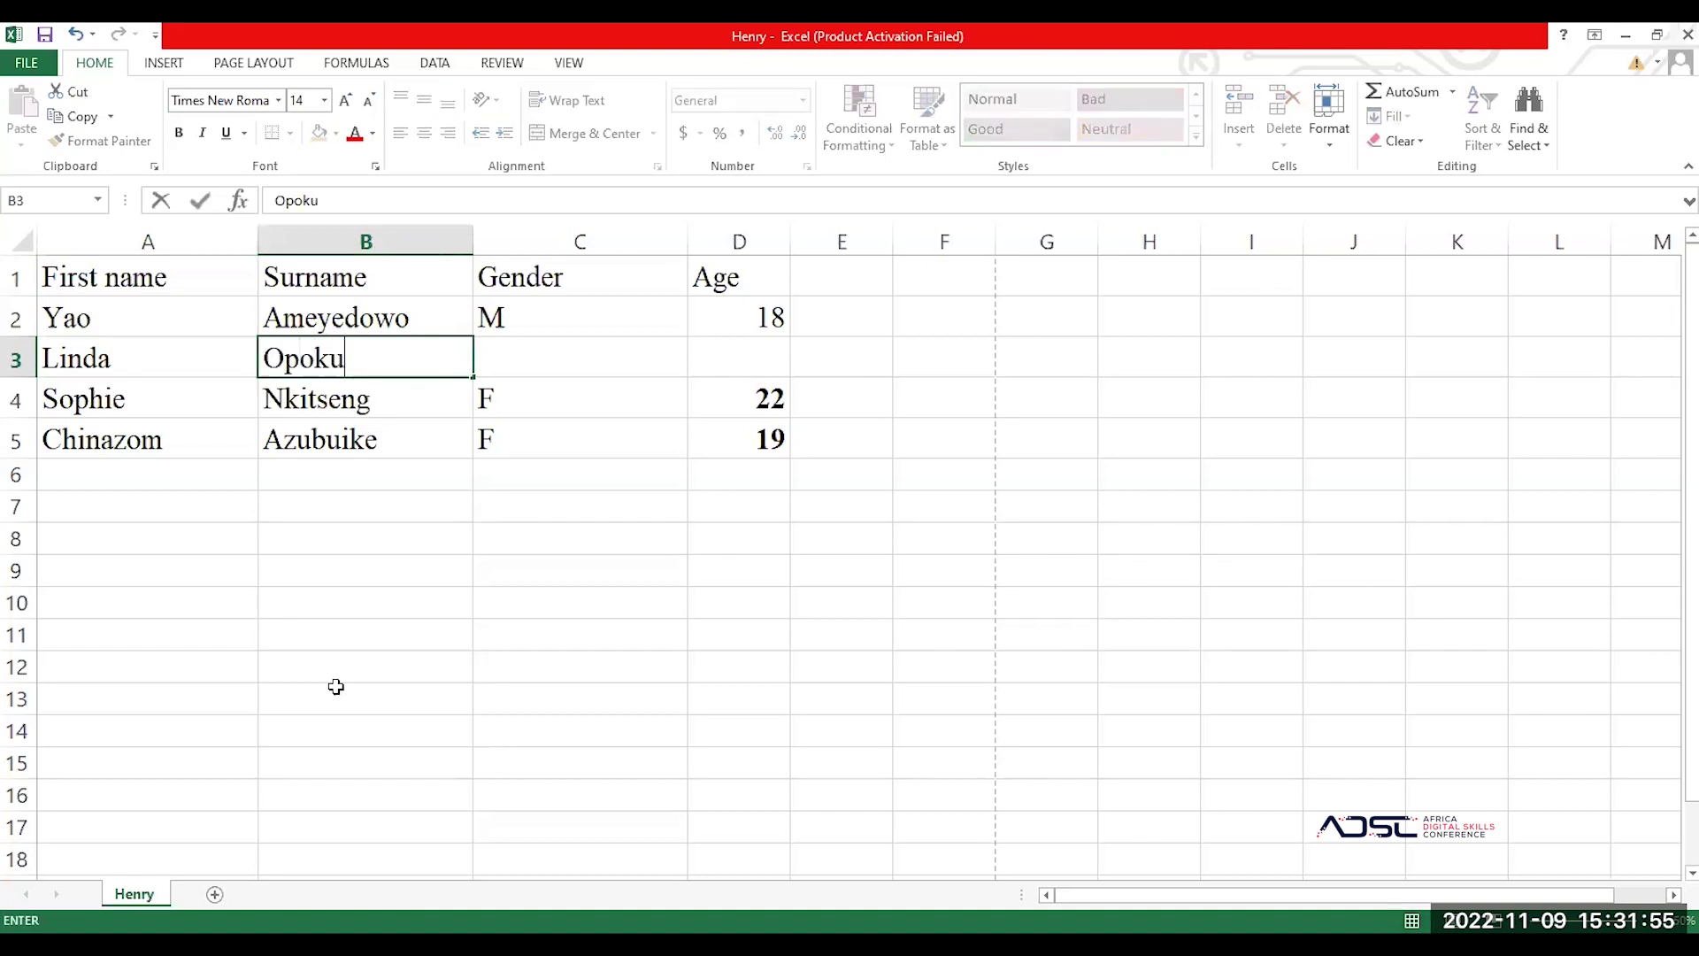
pyautogui.press('Tab')
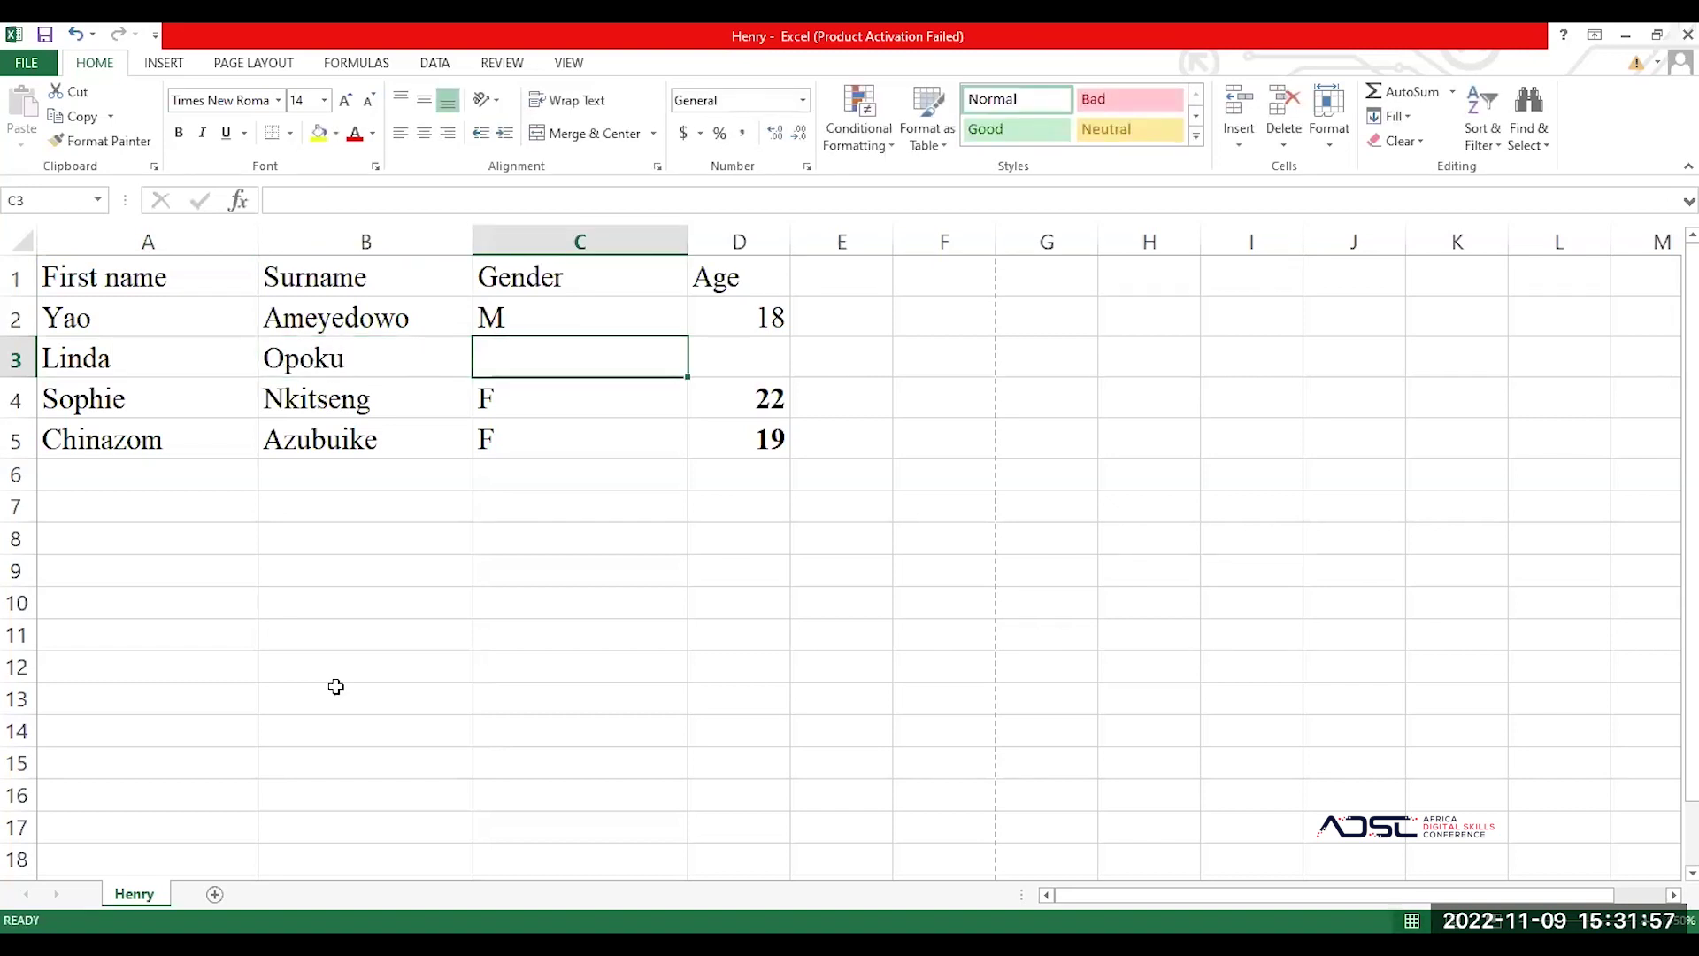
pyautogui.write('F')
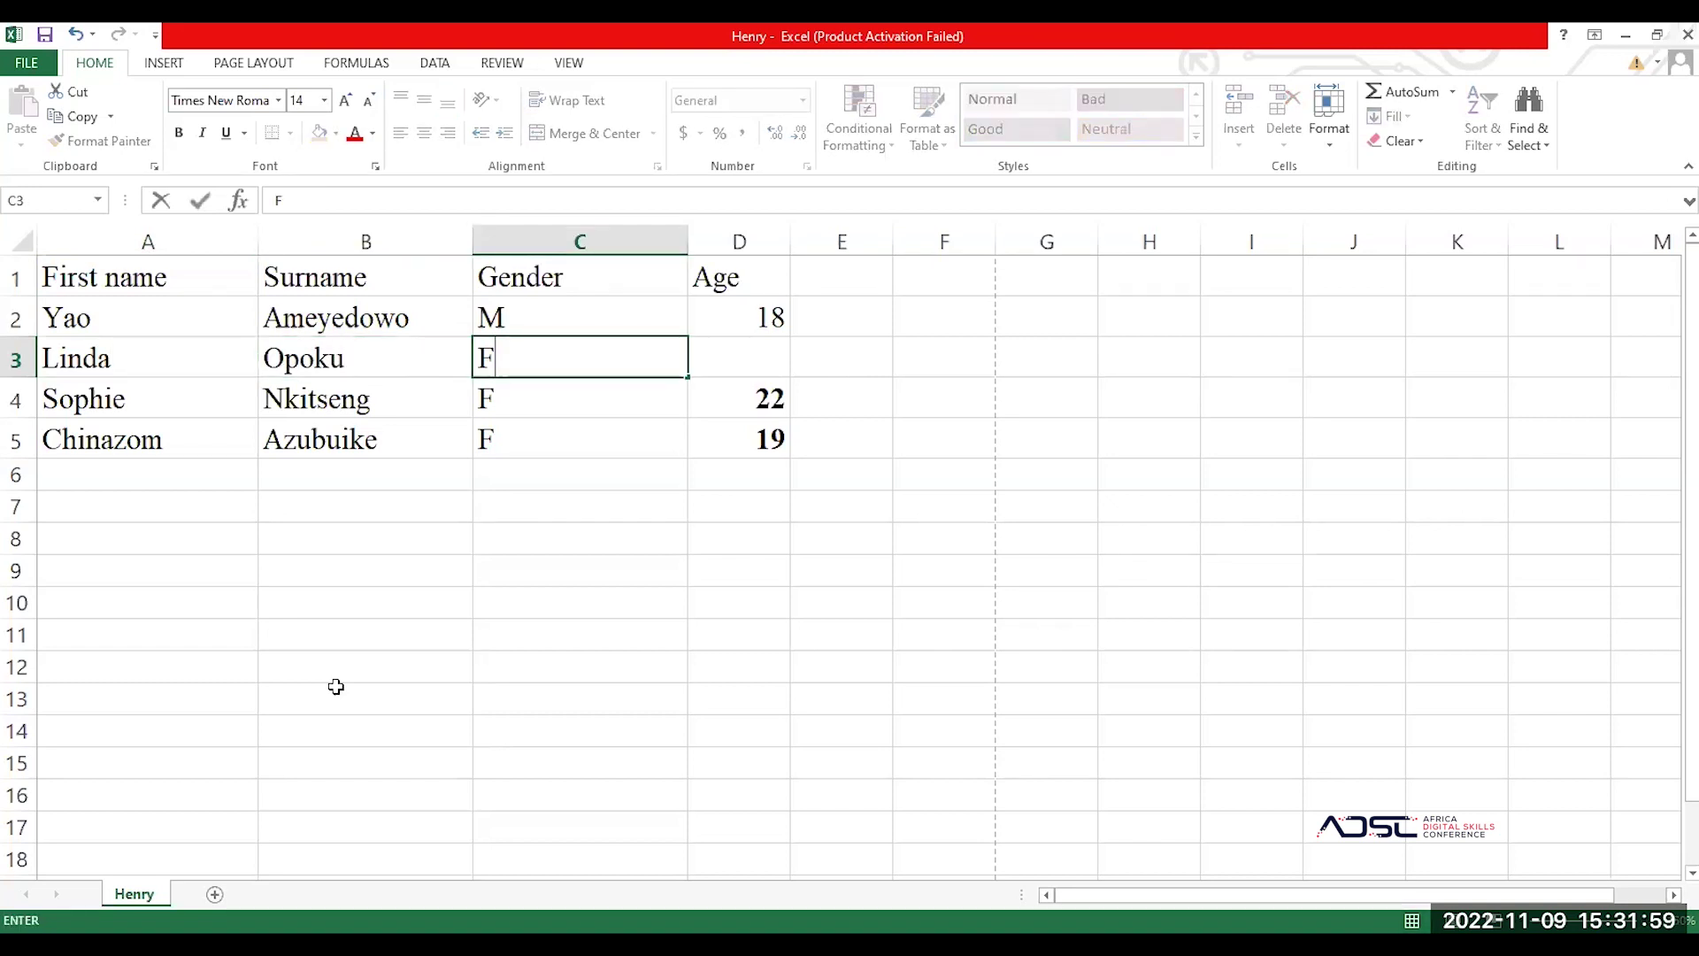
pyautogui.press('Tab')
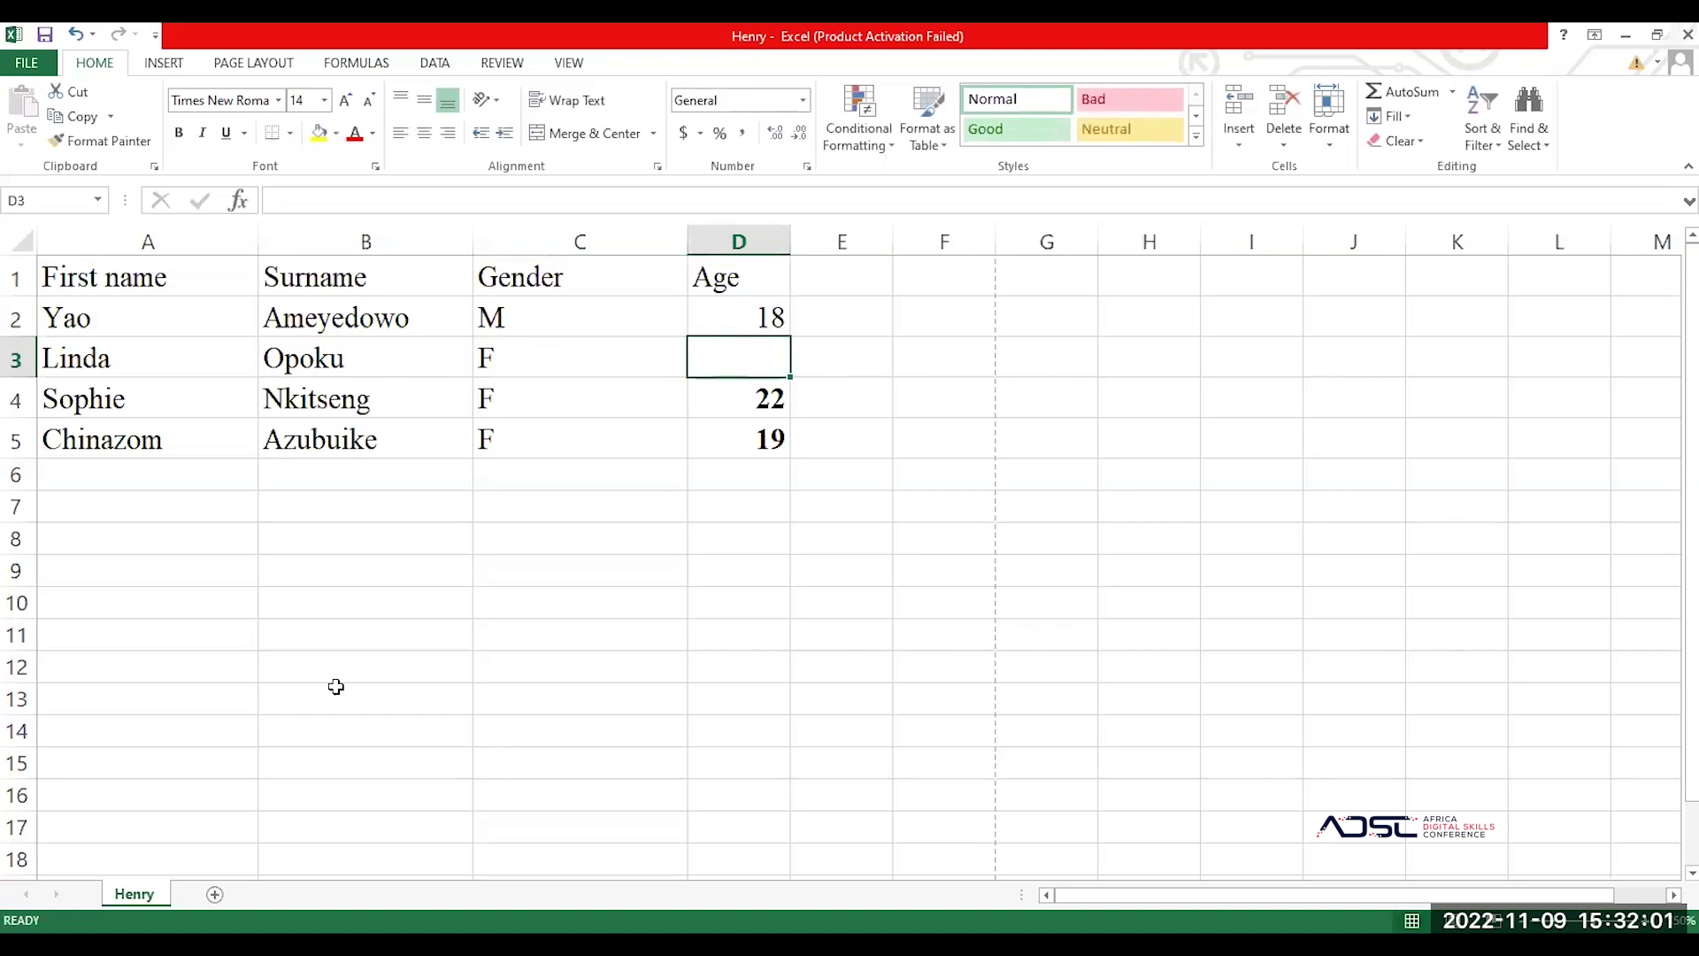
pyautogui.write('1')
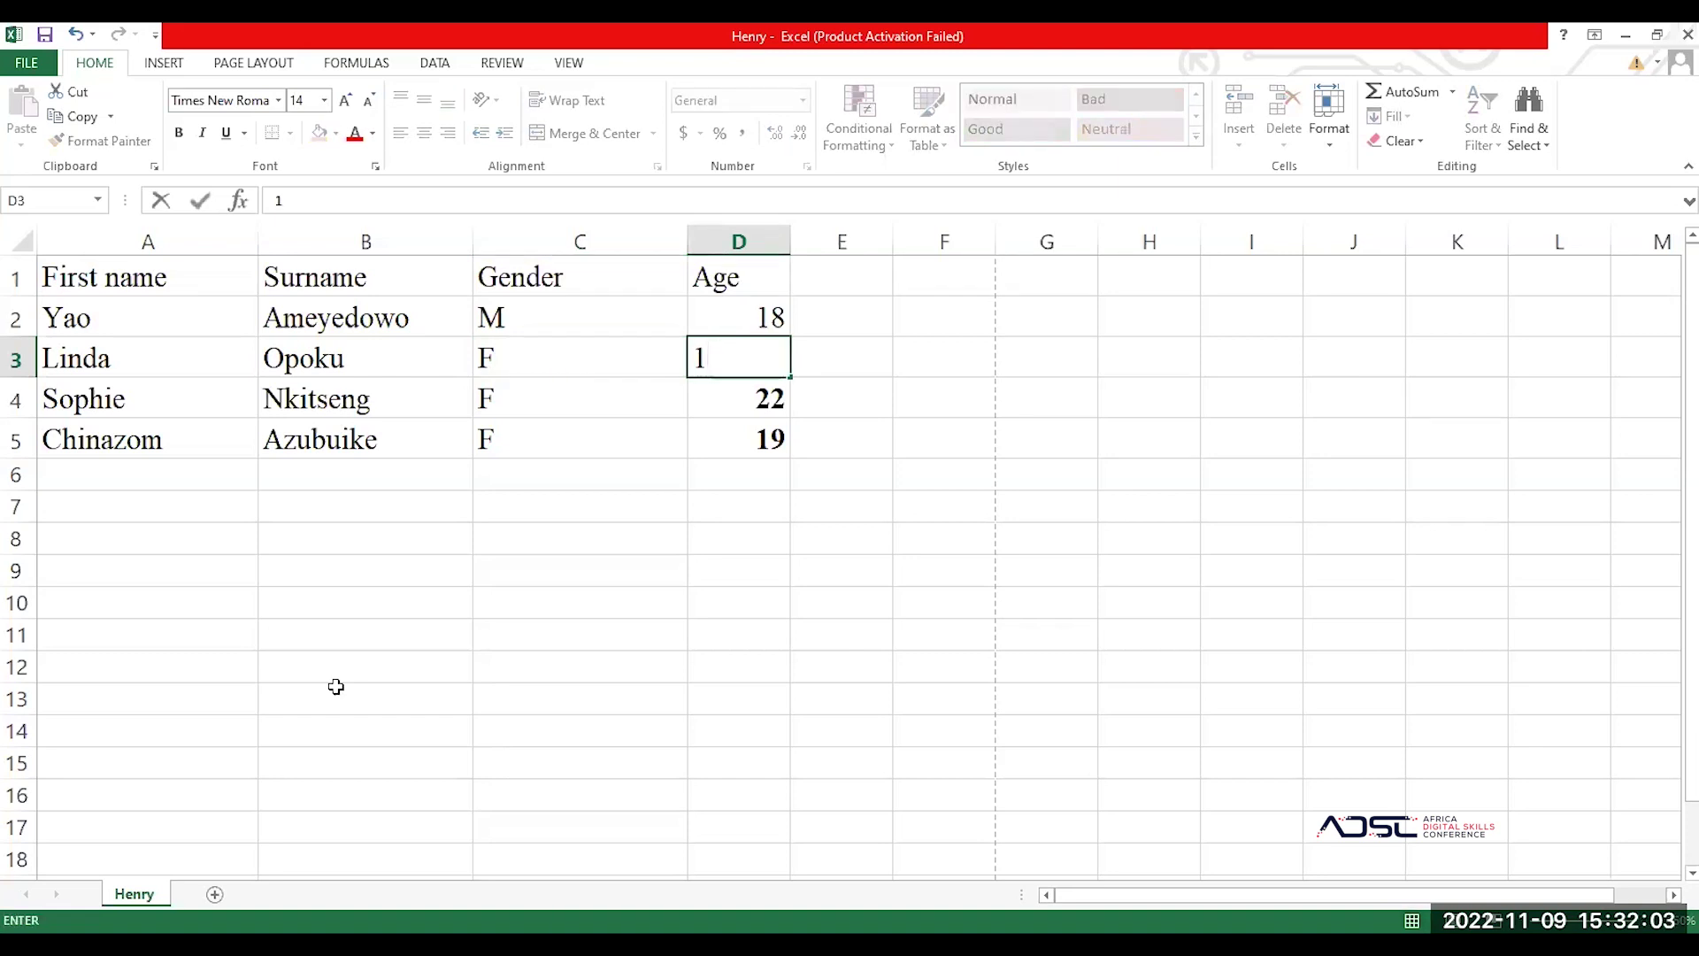
pyautogui.write('8')
pyautogui.press('BackSpace')
pyautogui.press('BackSpace')
pyautogui.write('23')
pyautogui.press('Return')
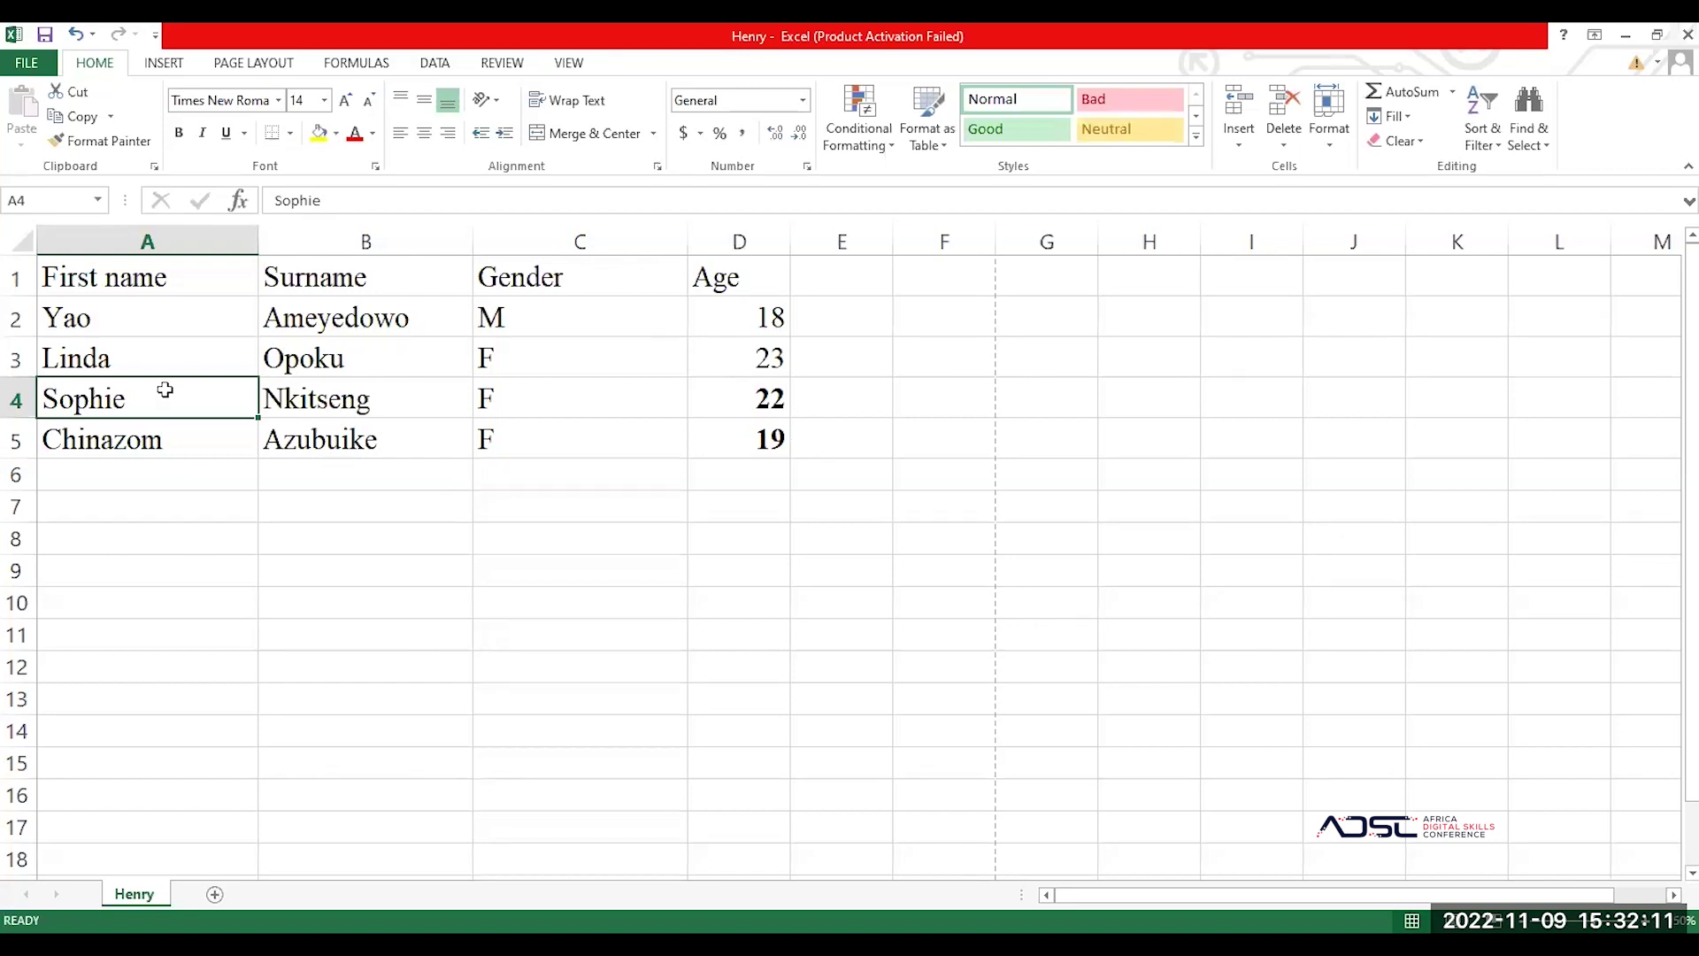
pyautogui.click(144, 320)
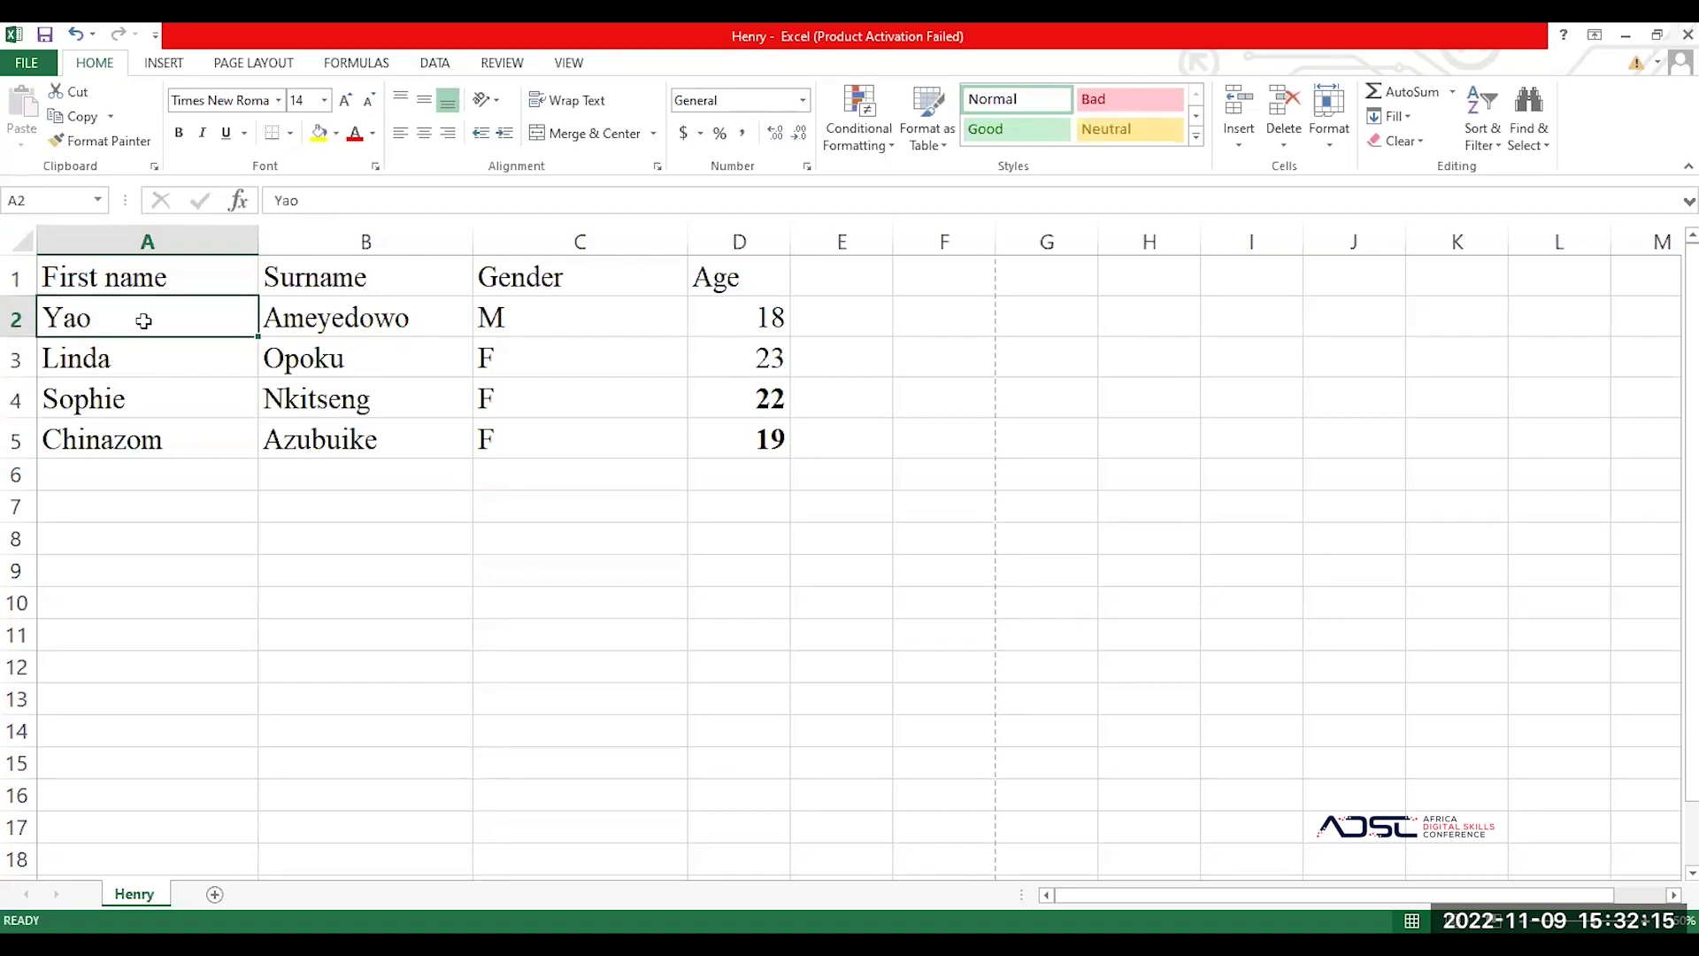
pyautogui.click(392, 336)
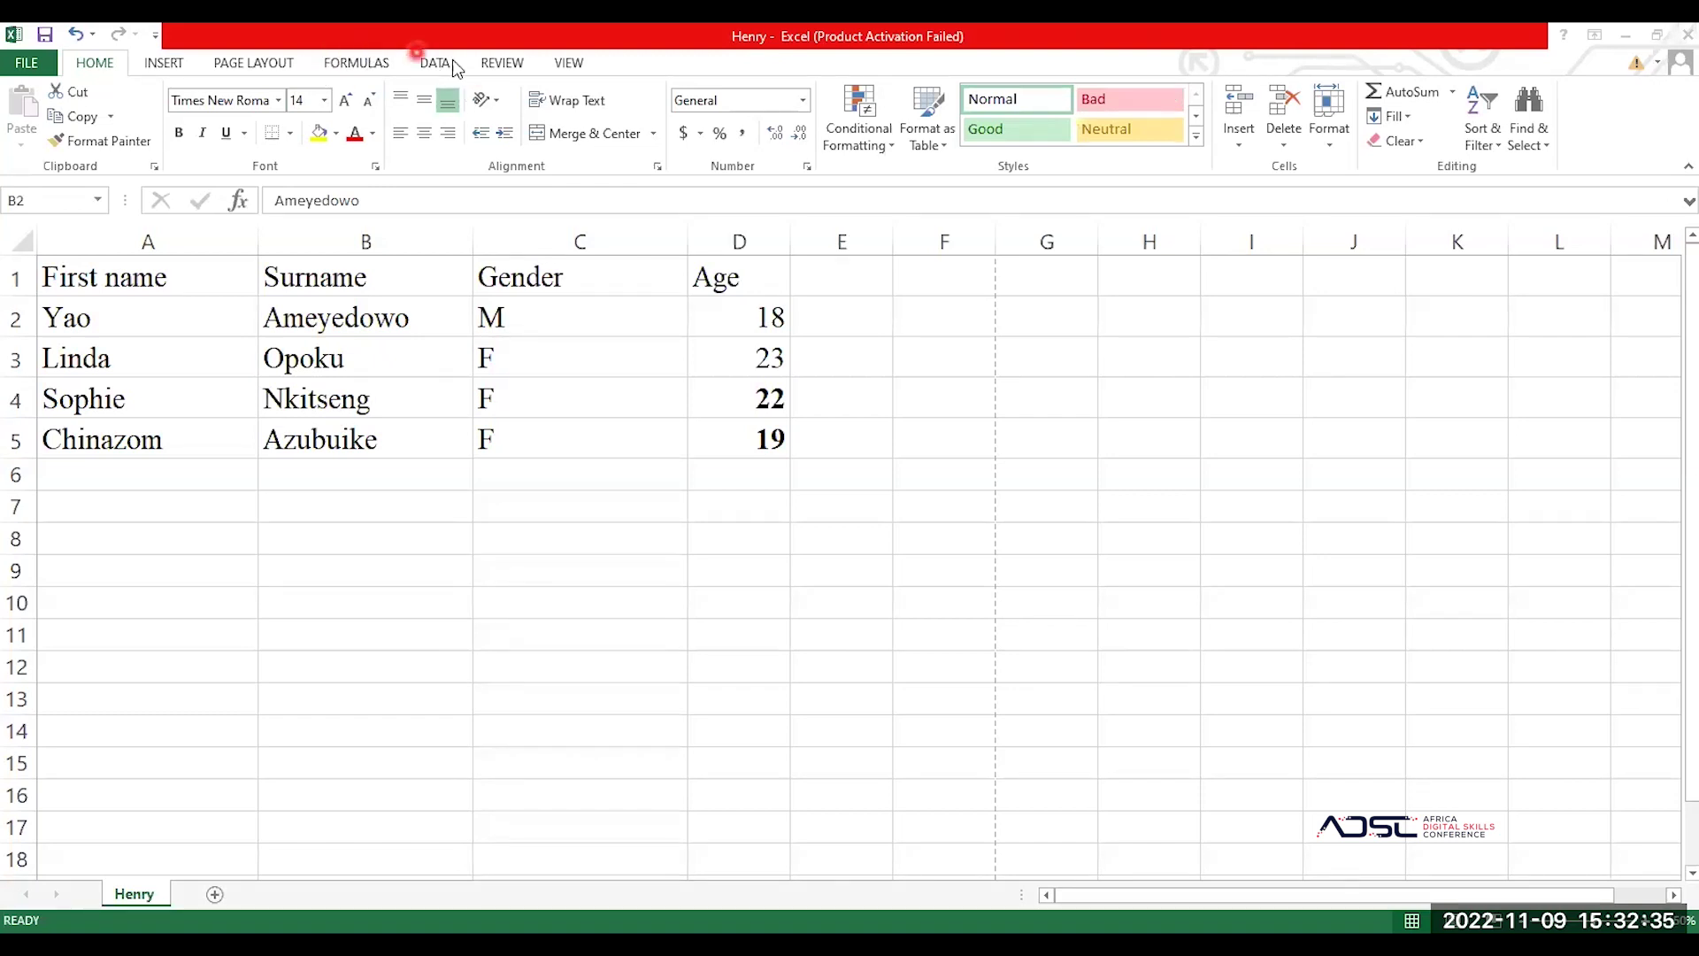
# Step: Hide the sheet gridlines with the View tab's Gridlines checkbox
pyautogui.click(567, 62)
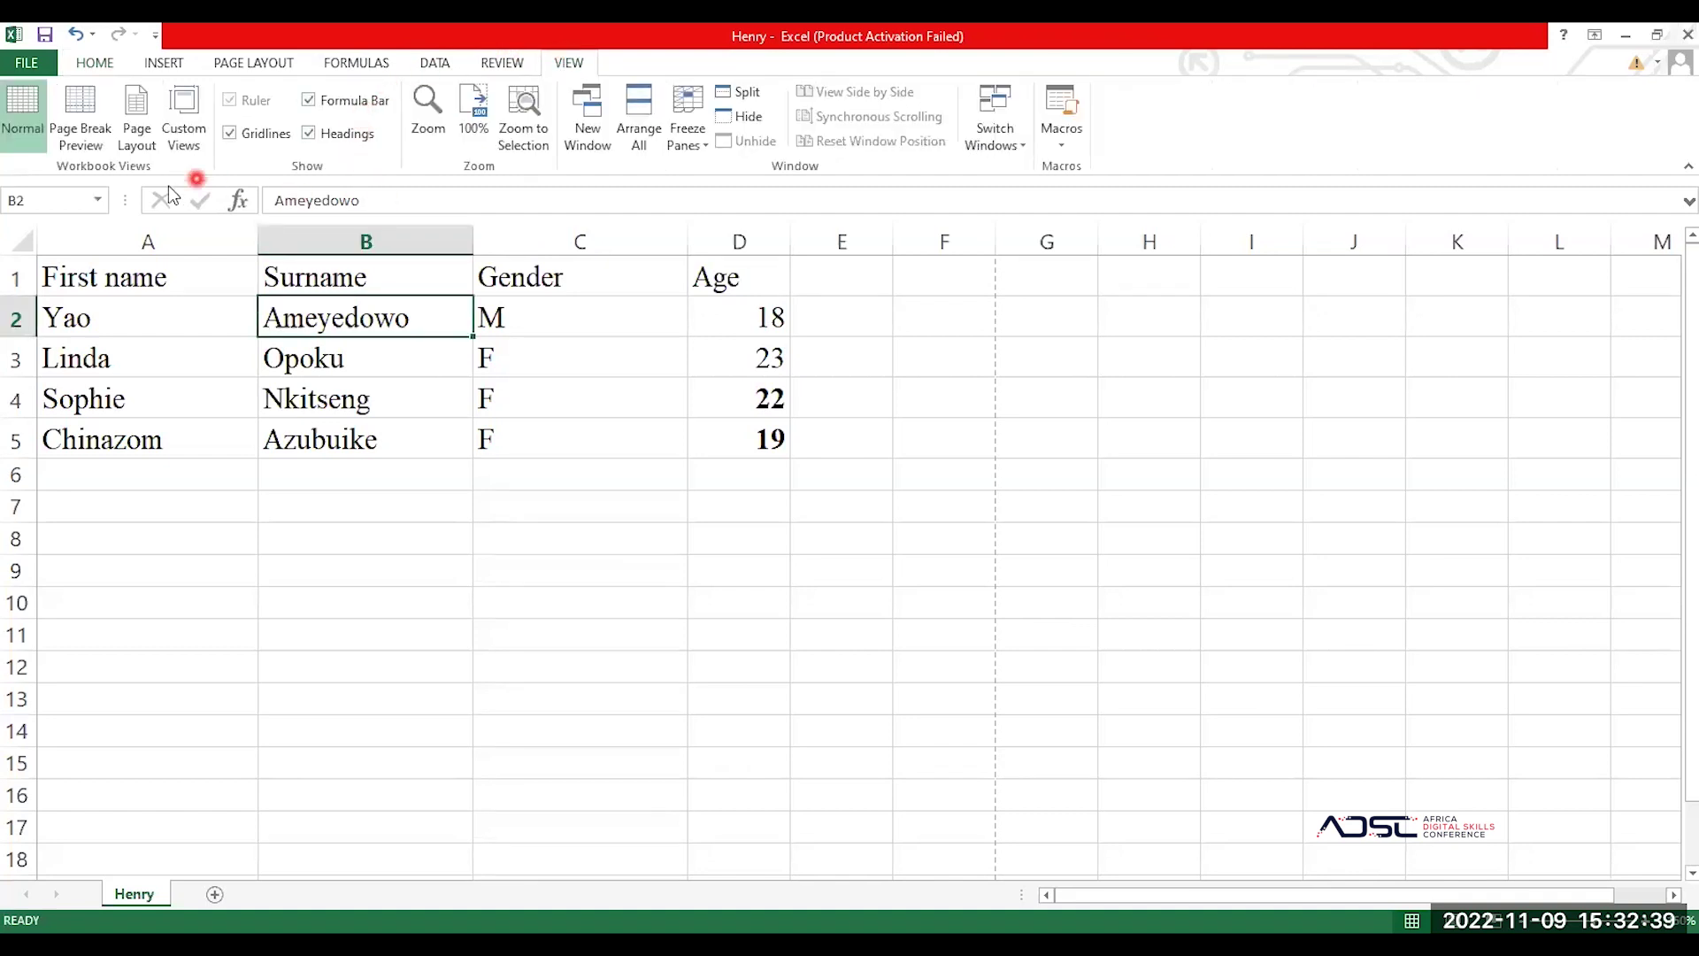
pyautogui.click(250, 135)
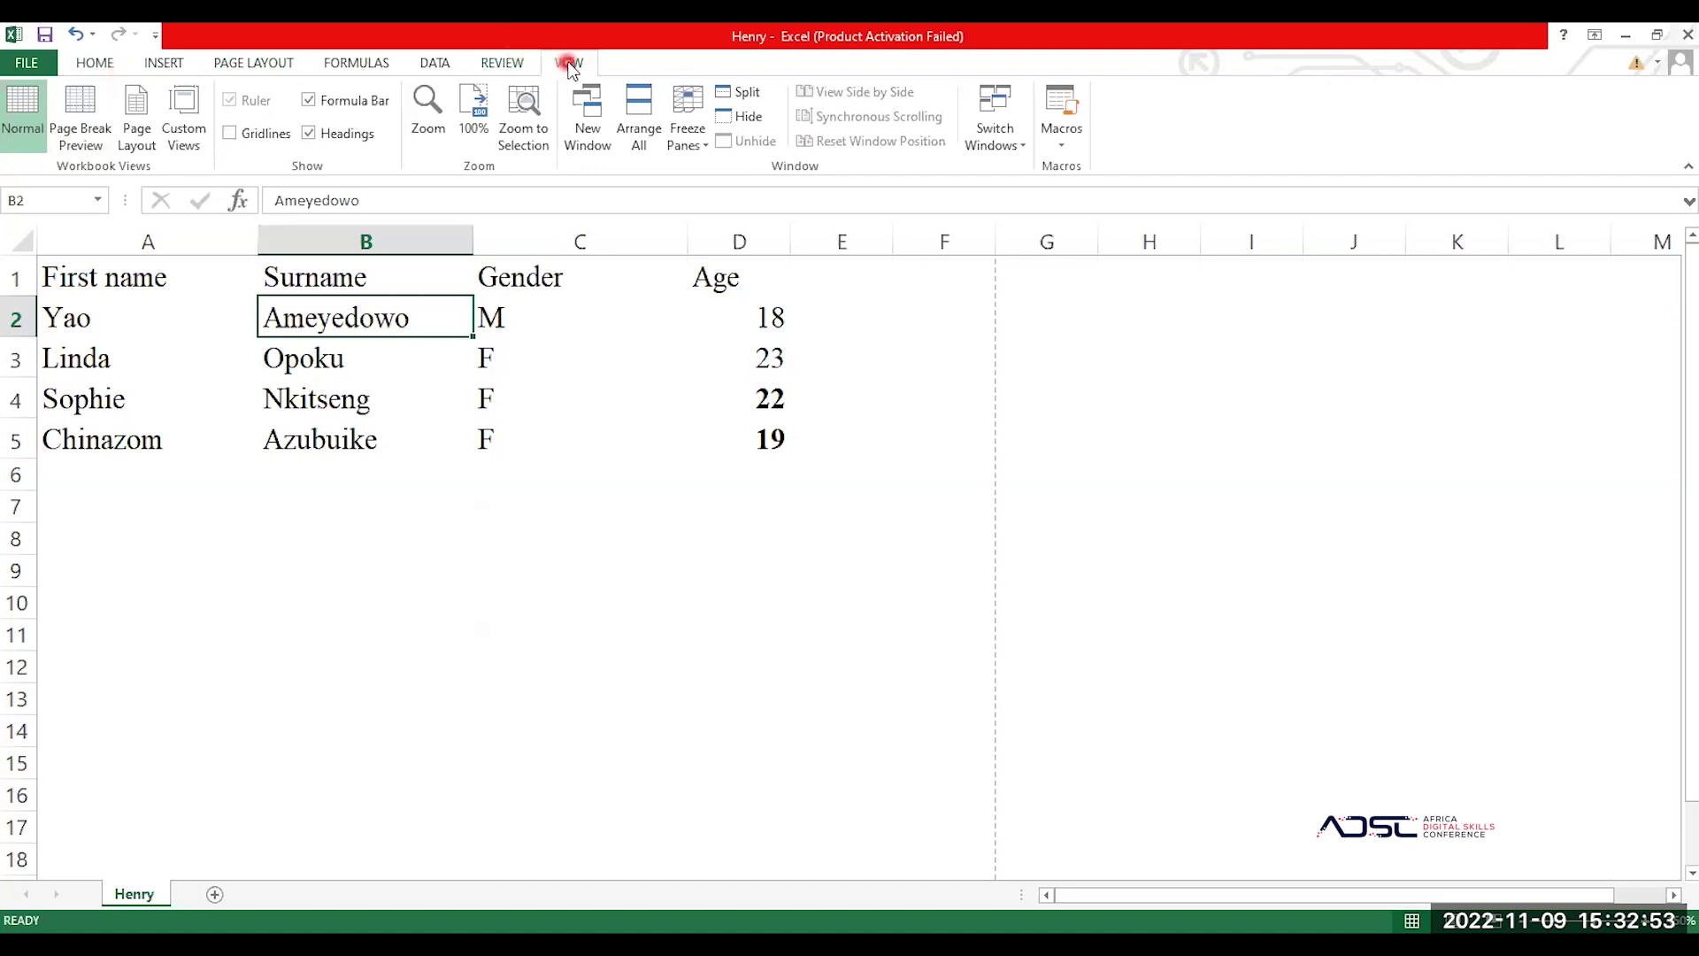
pyautogui.click(231, 134)
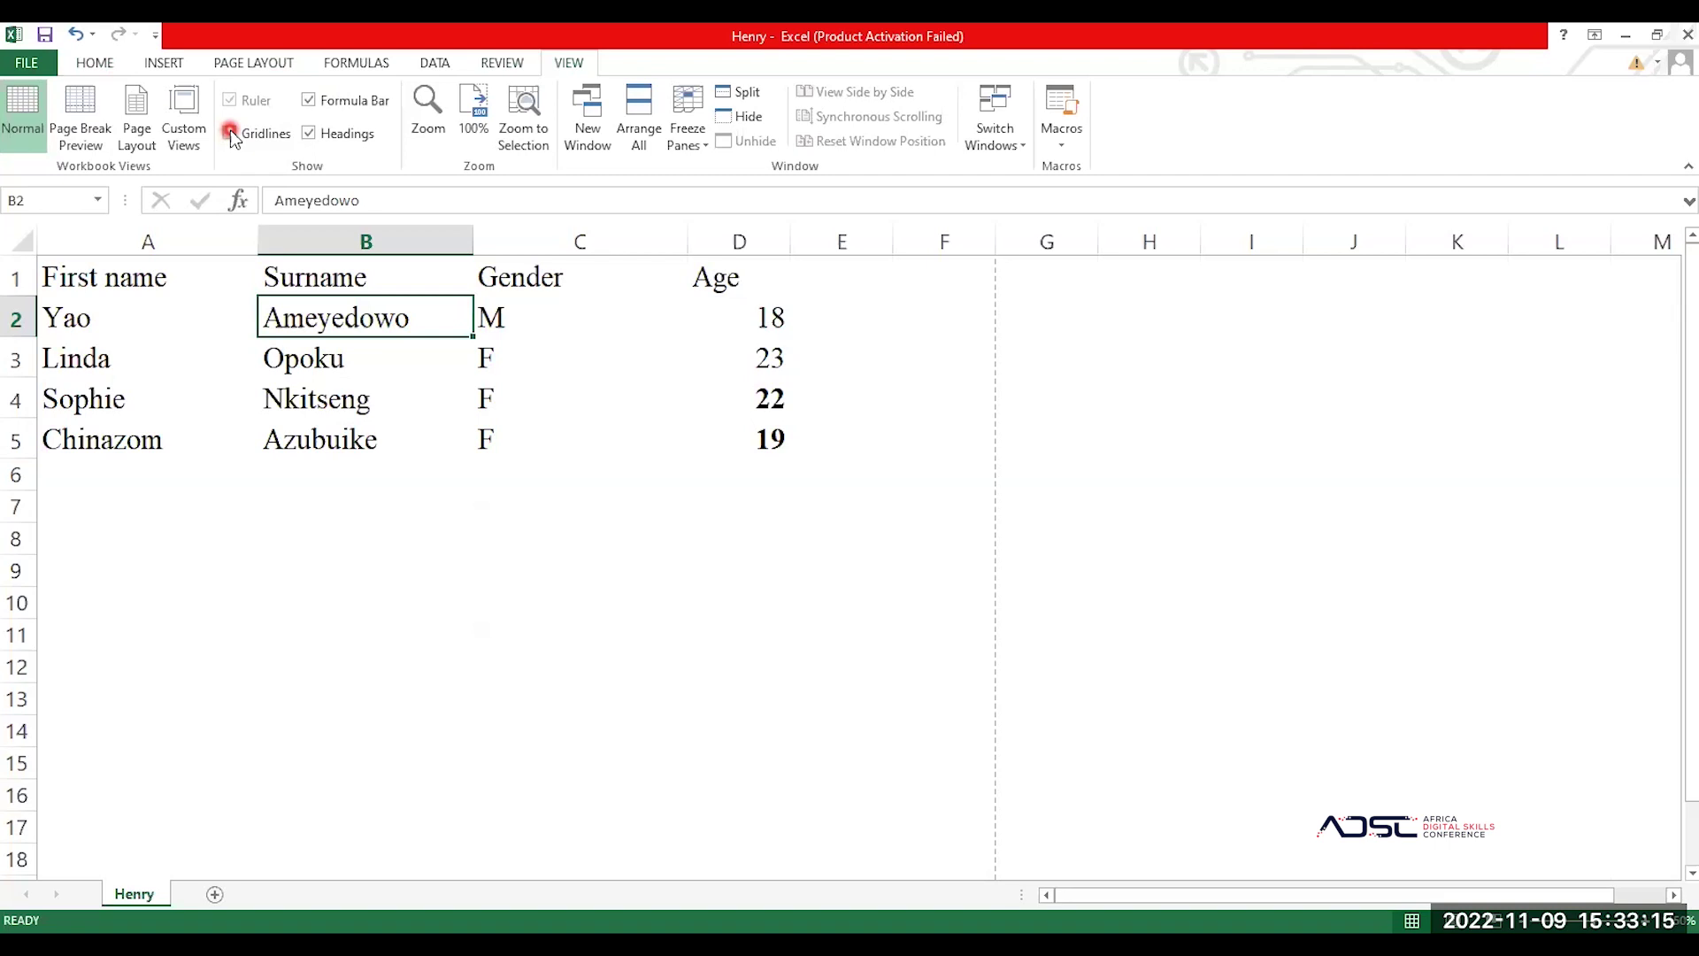
pyautogui.click(230, 133)
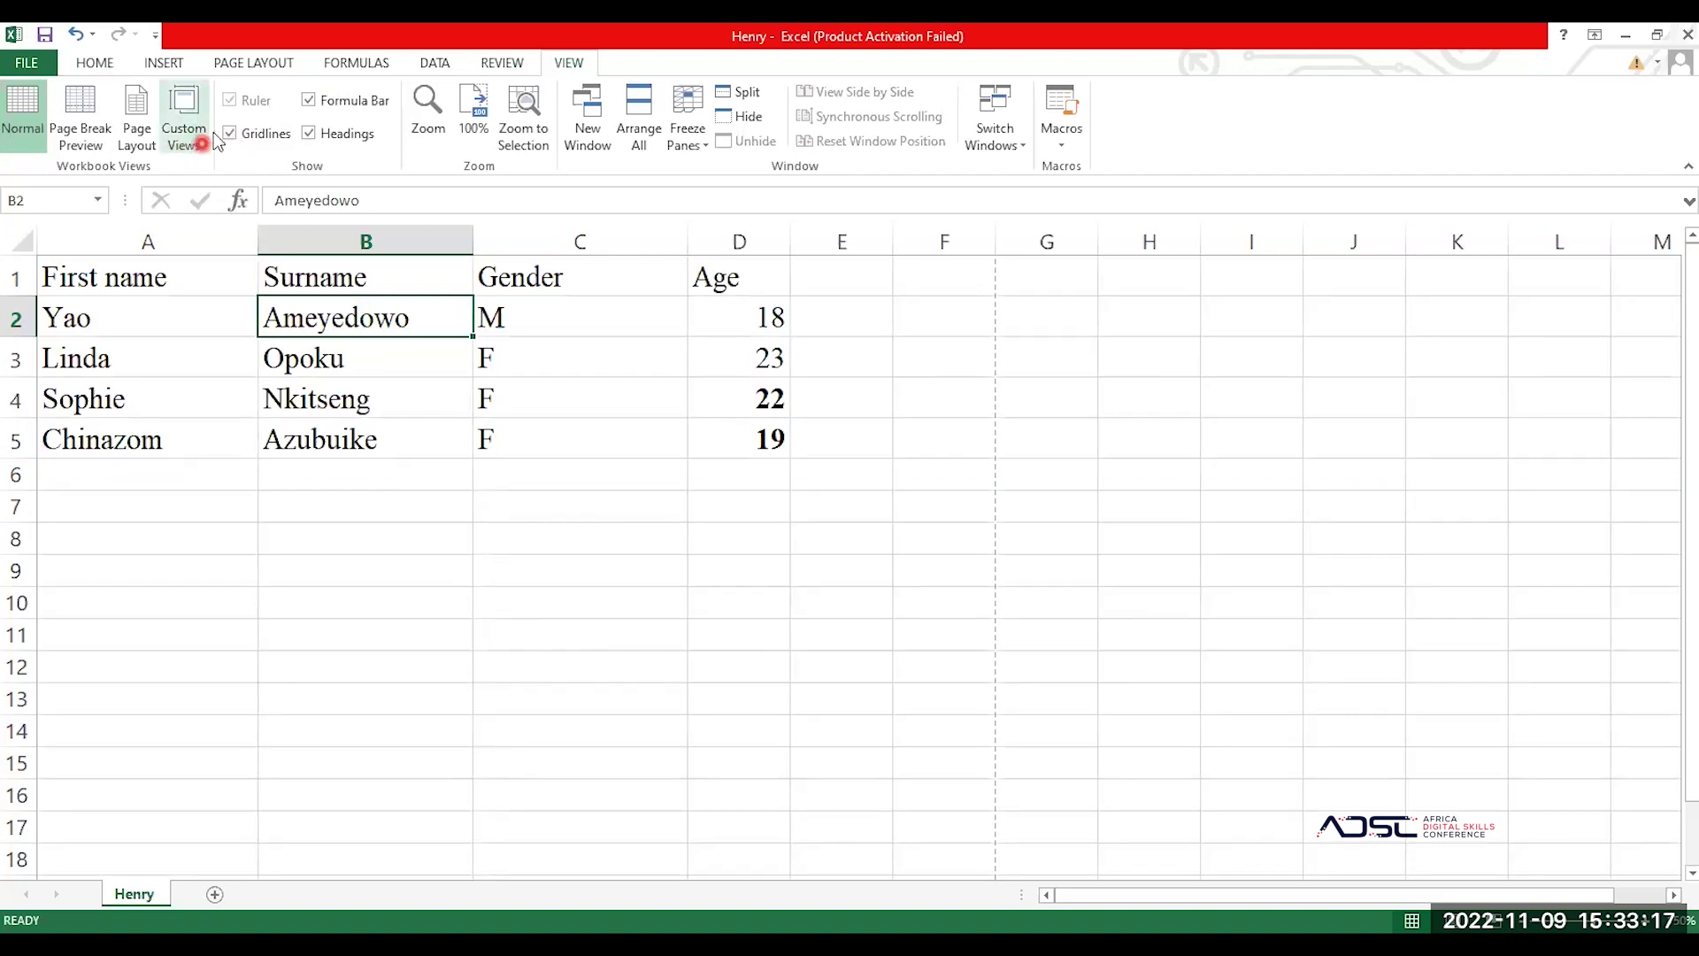
pyautogui.click(230, 133)
pyautogui.click(95, 62)
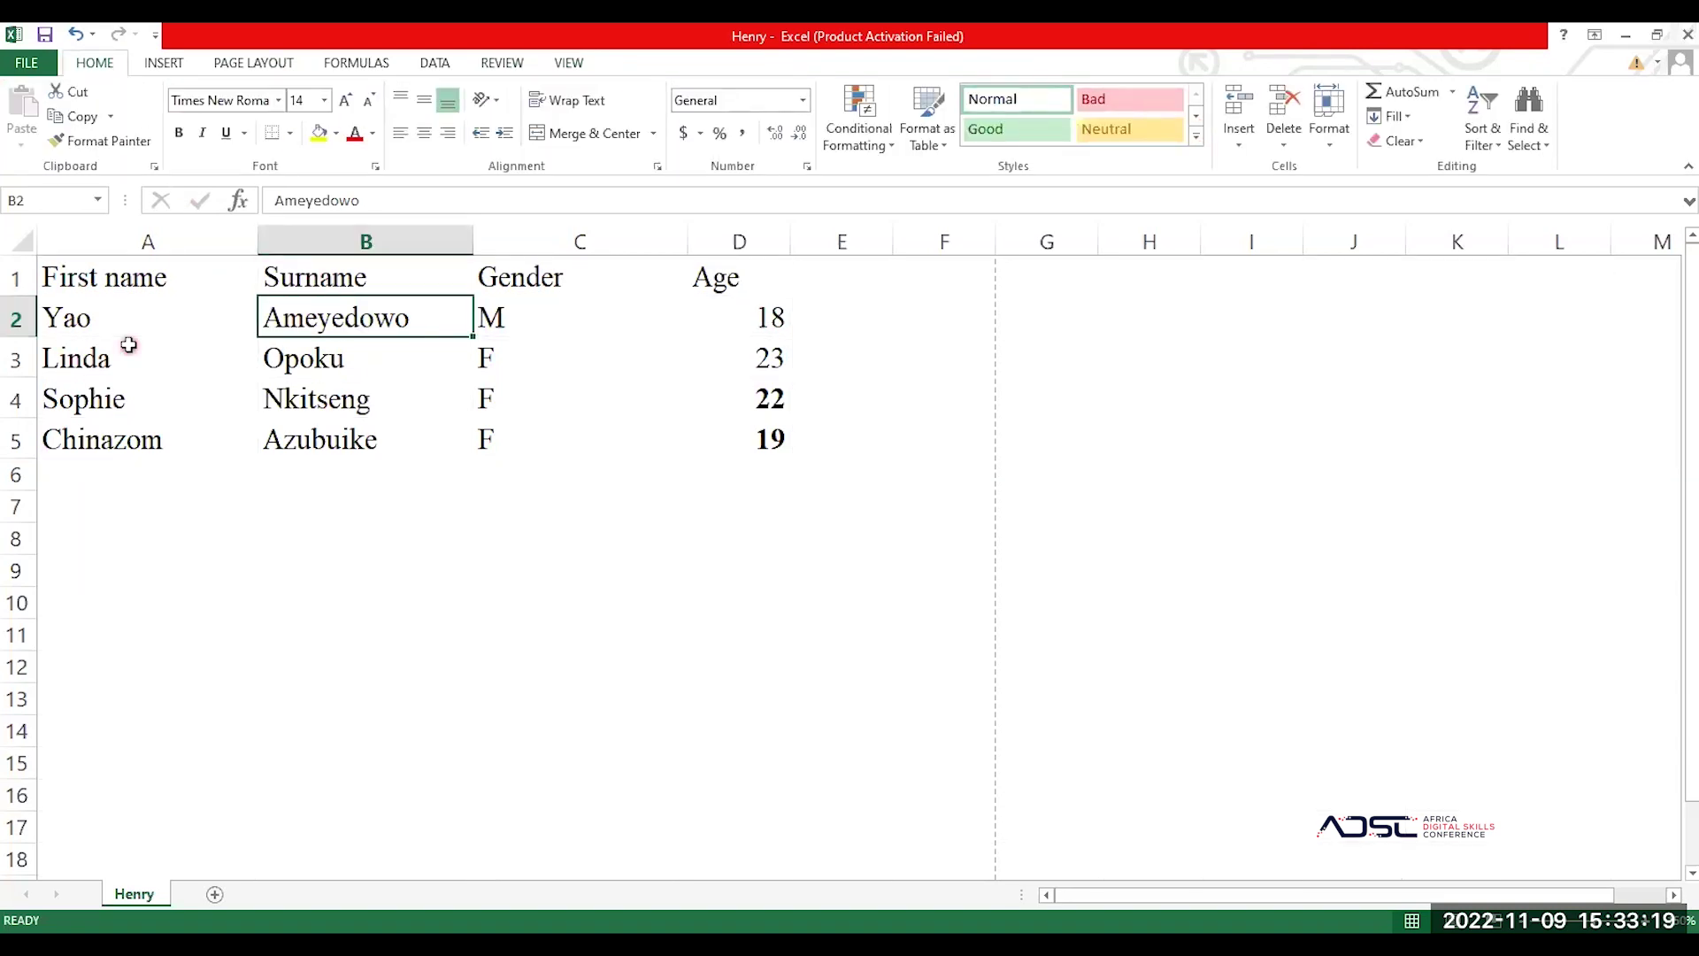
# Step: Select A1:D5 and apply All Borders to every cell
pyautogui.hotkey('ctrl', 'a')
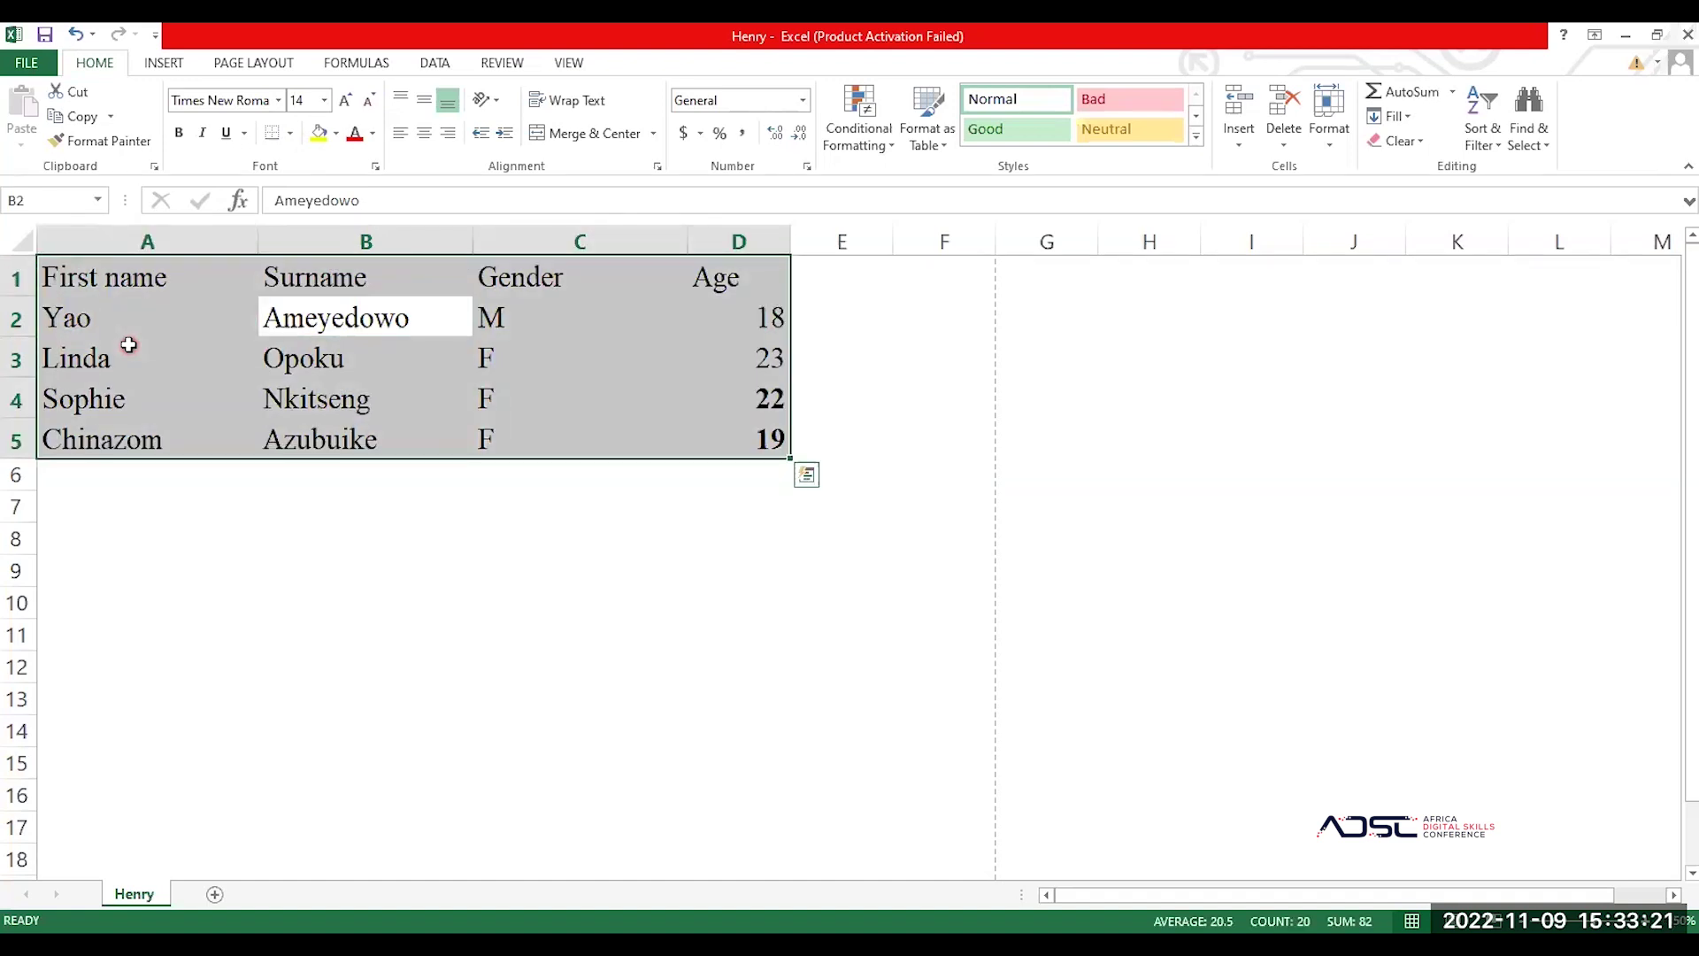
pyautogui.click(292, 133)
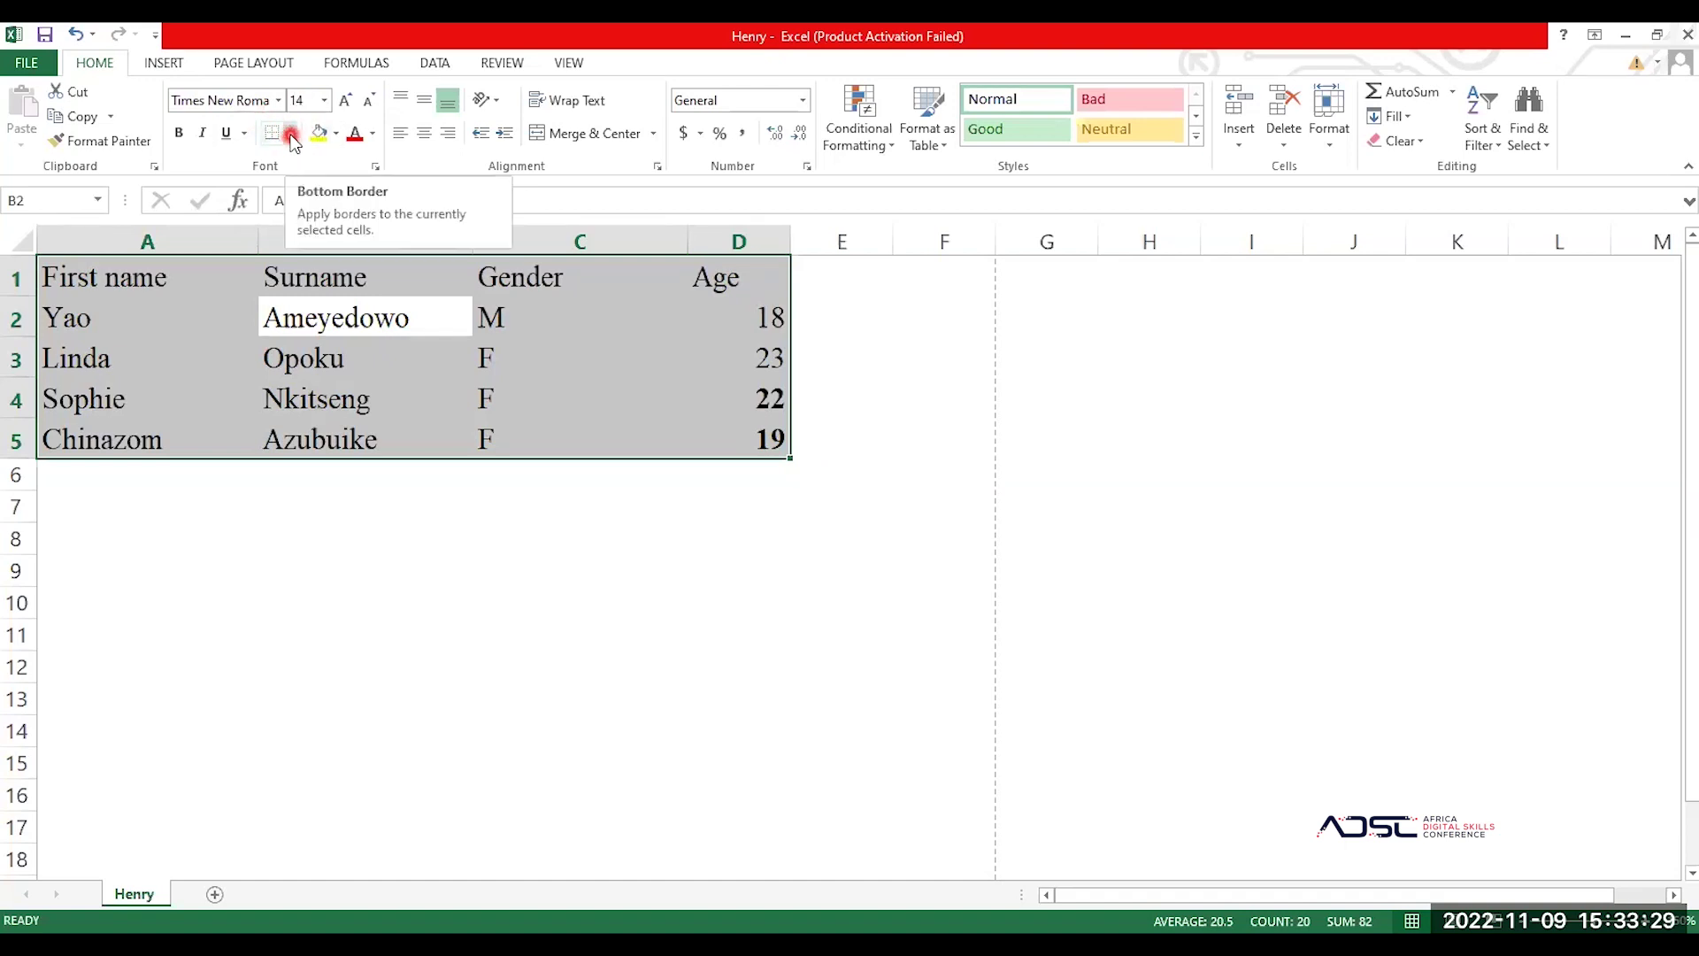
pyautogui.click(291, 133)
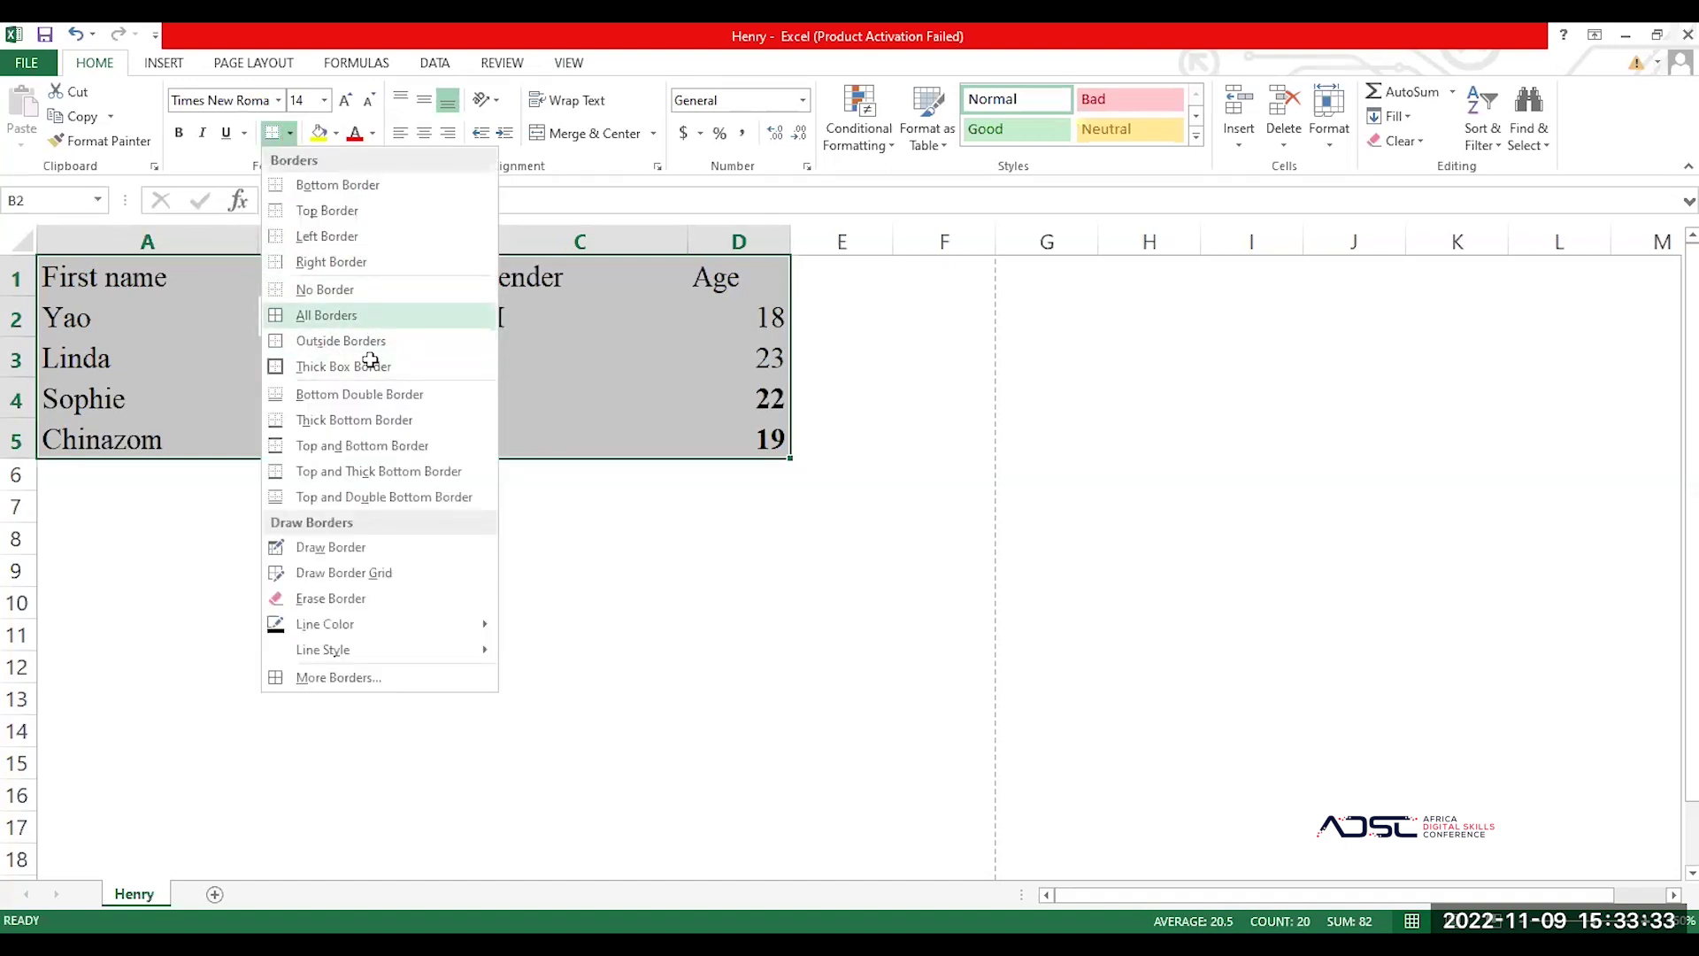
pyautogui.click(354, 316)
pyautogui.click(447, 528)
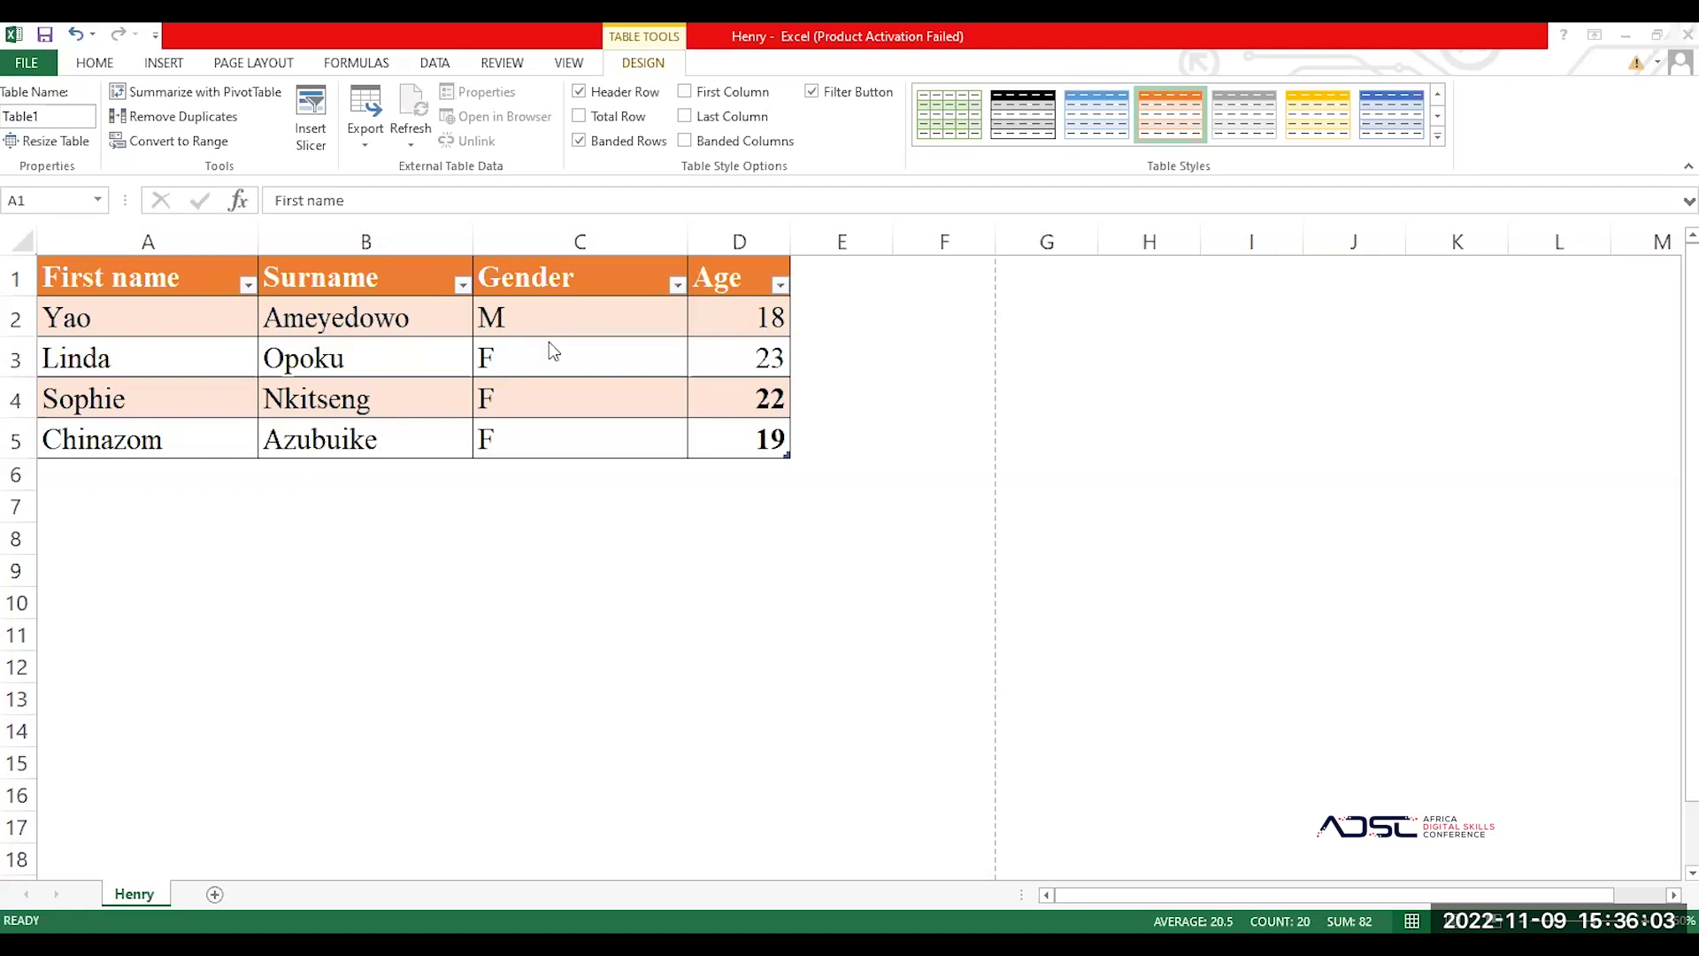
# Step: Undo the first table styling and select the data range A1:D5
pyautogui.hotkey('ctrl', 'z')
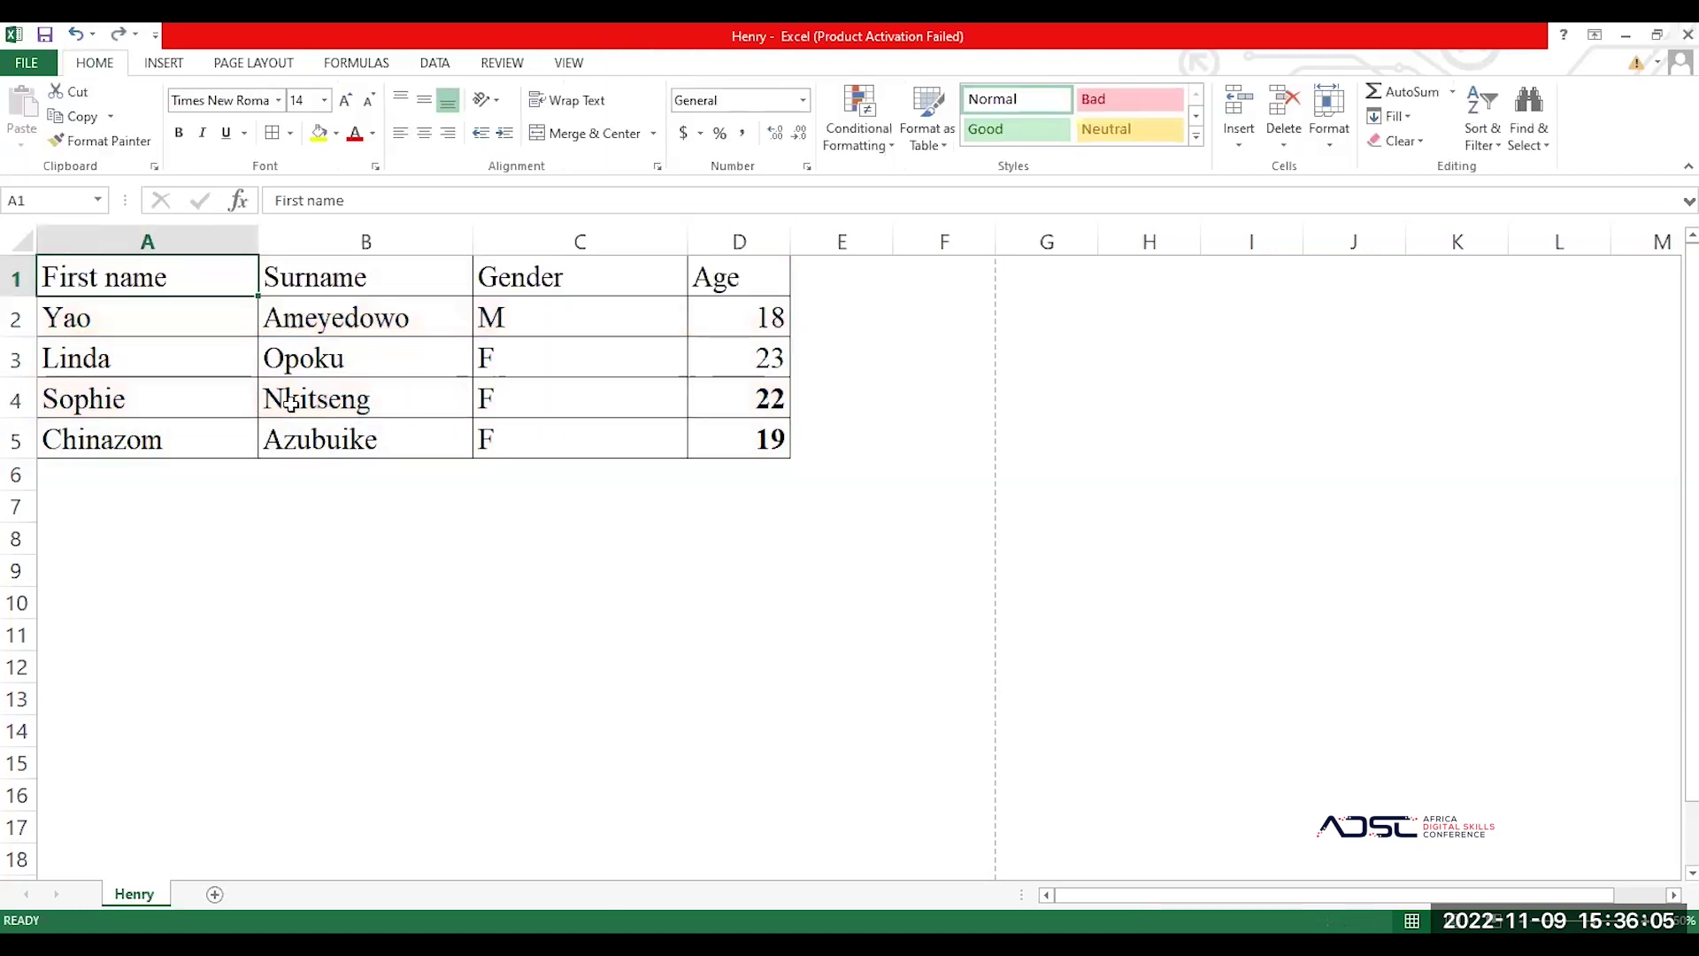
pyautogui.click(491, 401)
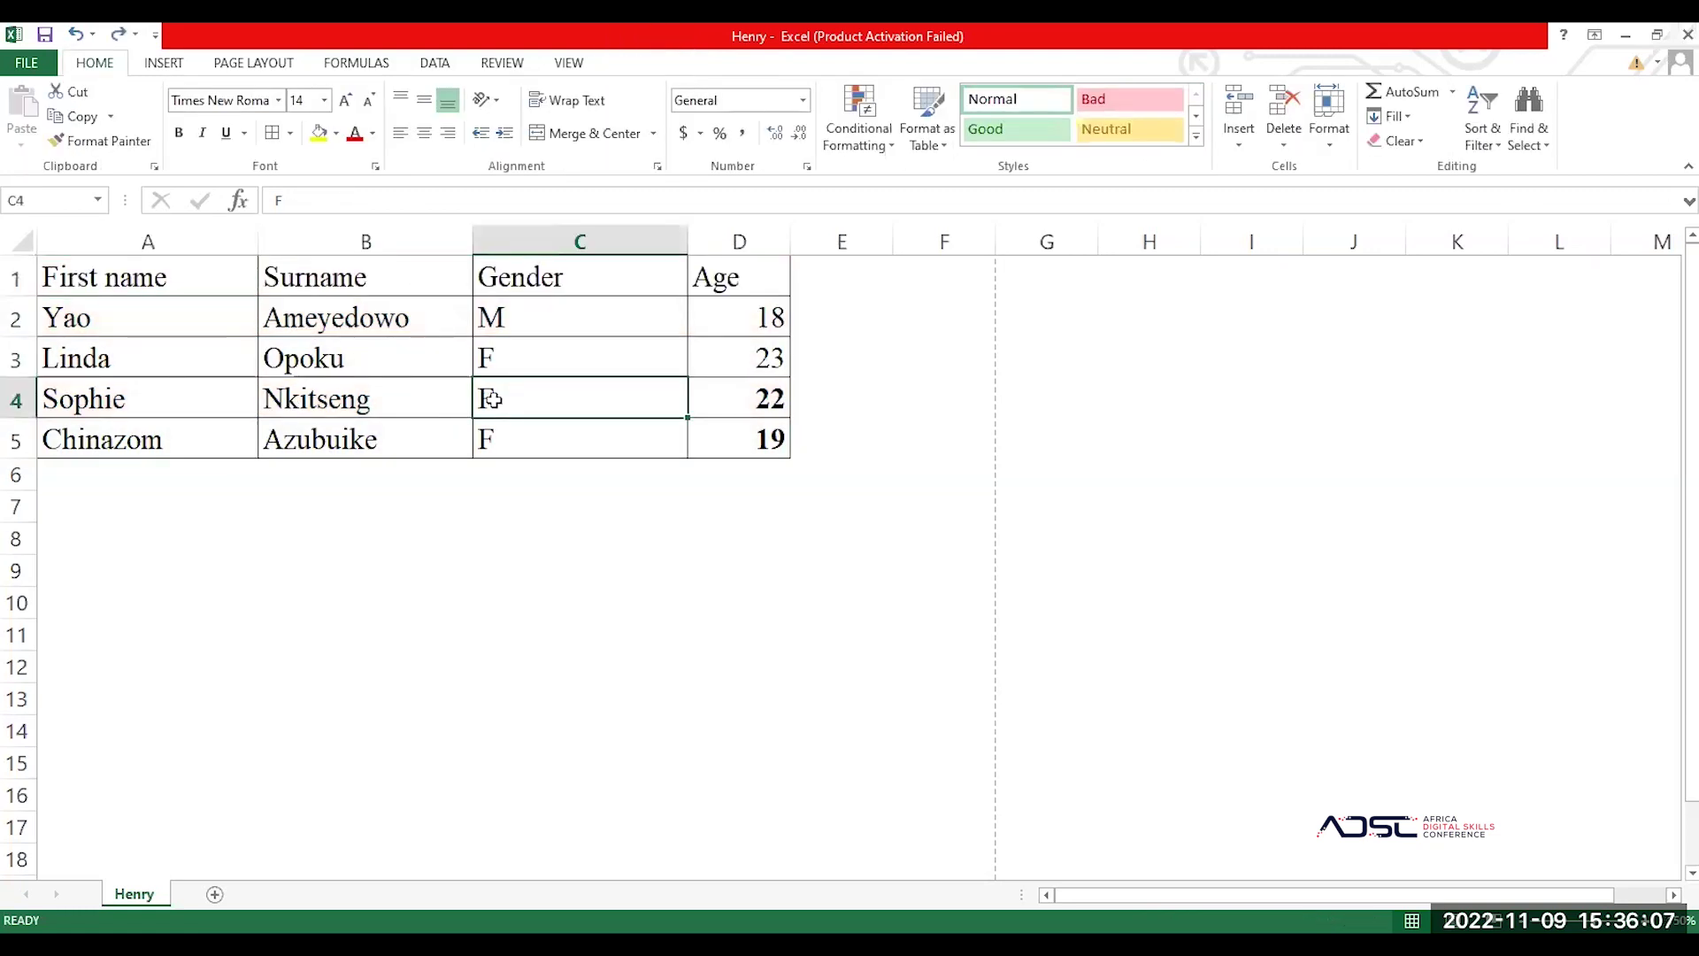
pyautogui.click(174, 334)
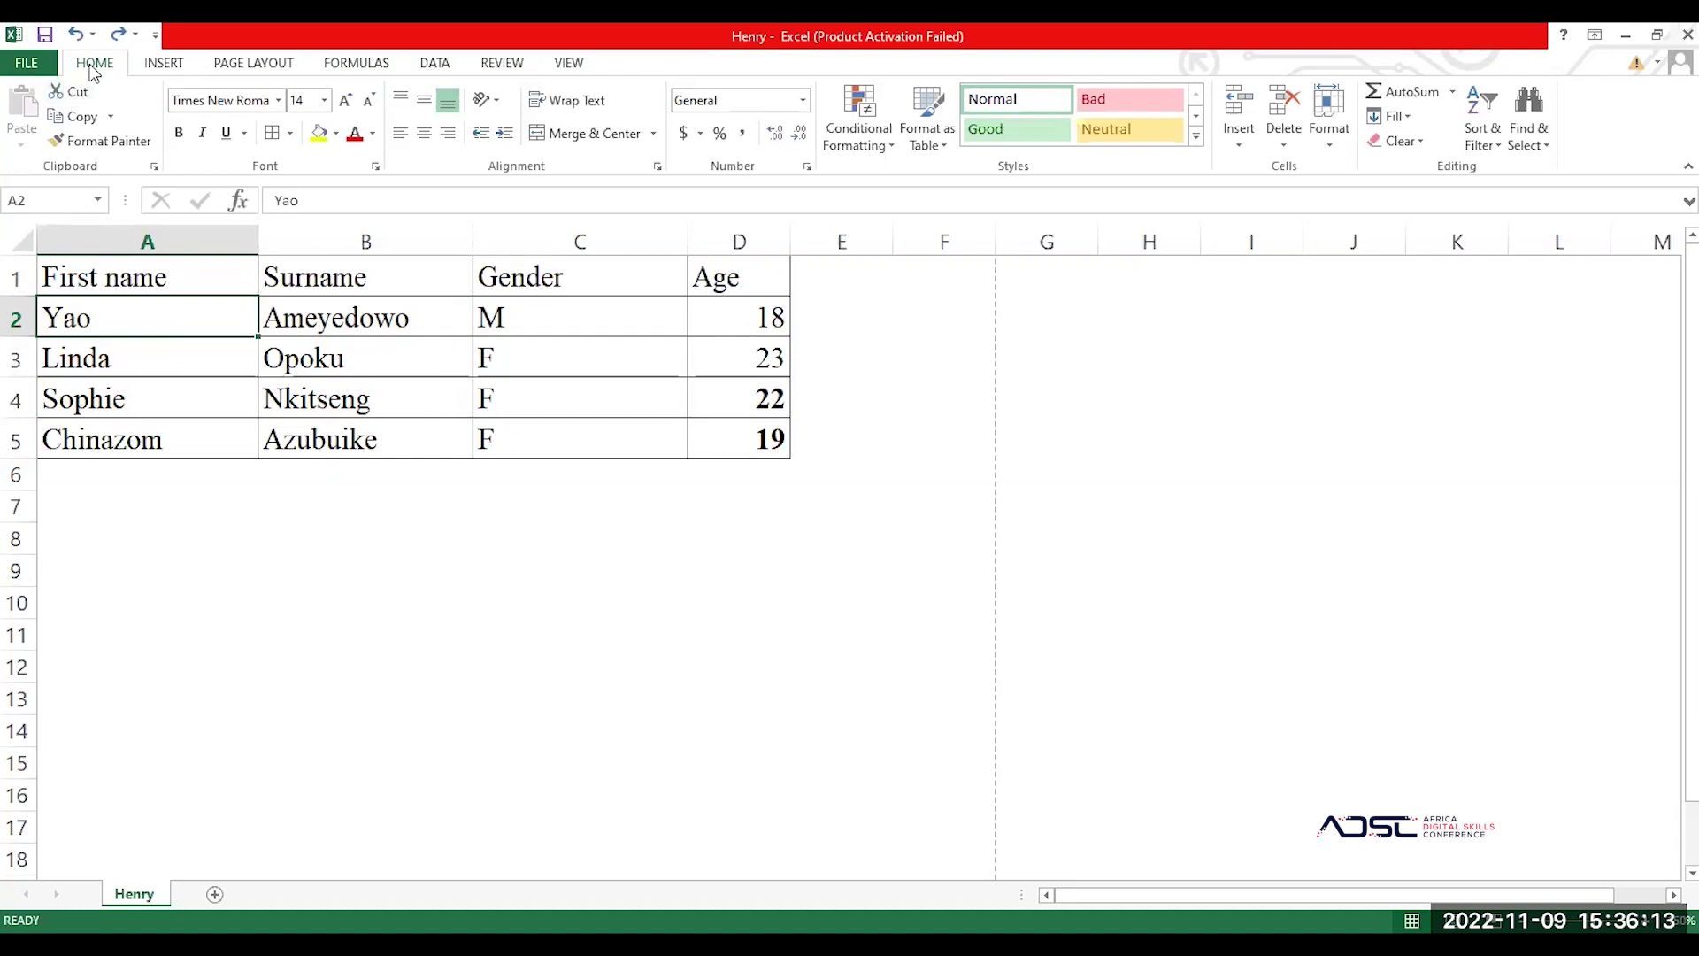
pyautogui.hotkey('ctrl', 'a')
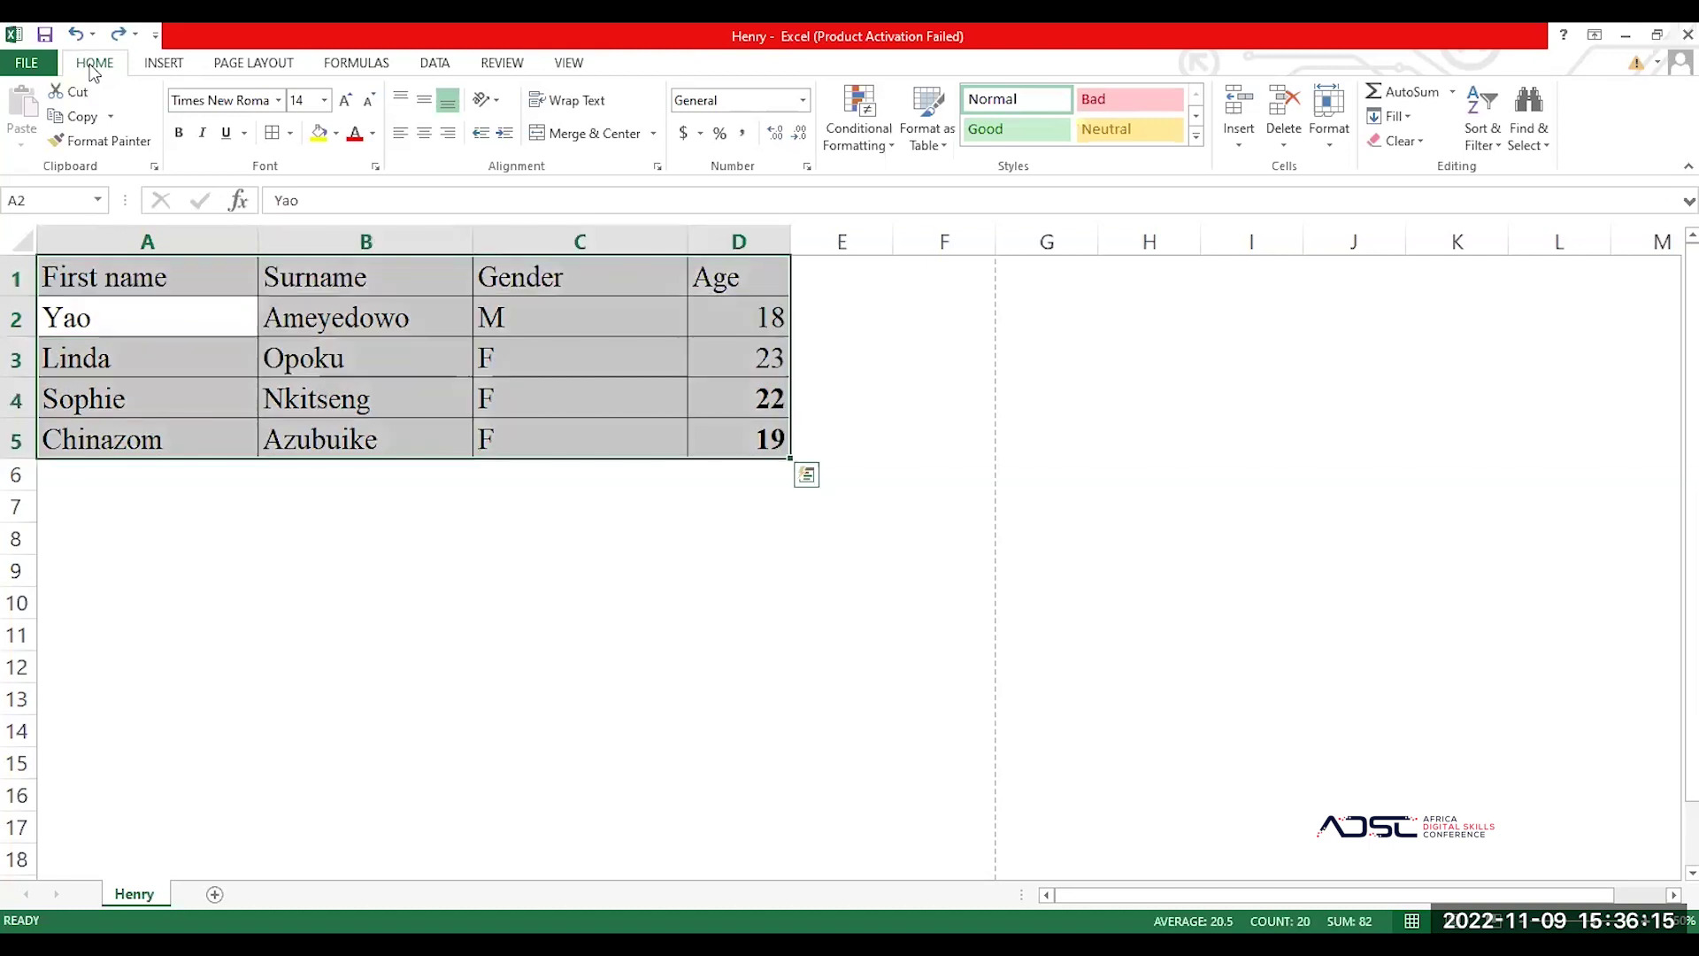
# Step: Pick the orange Table Style Medium 10 from the Format as Table gallery
pyautogui.click(949, 137)
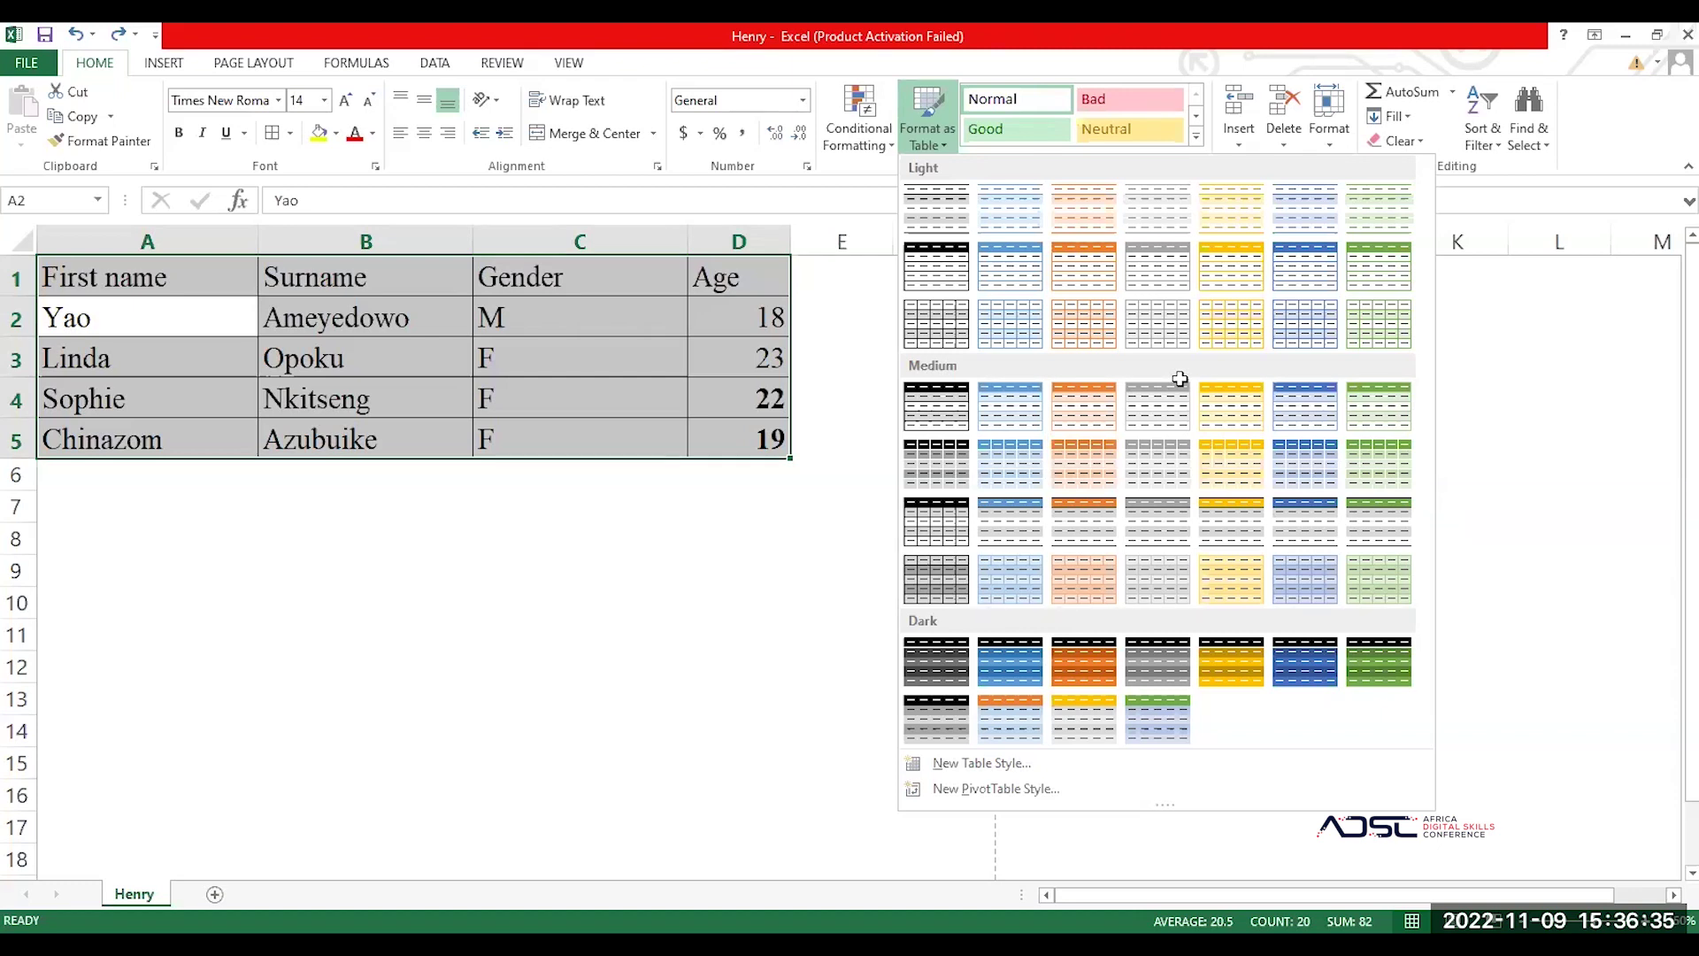
pyautogui.click(789, 330)
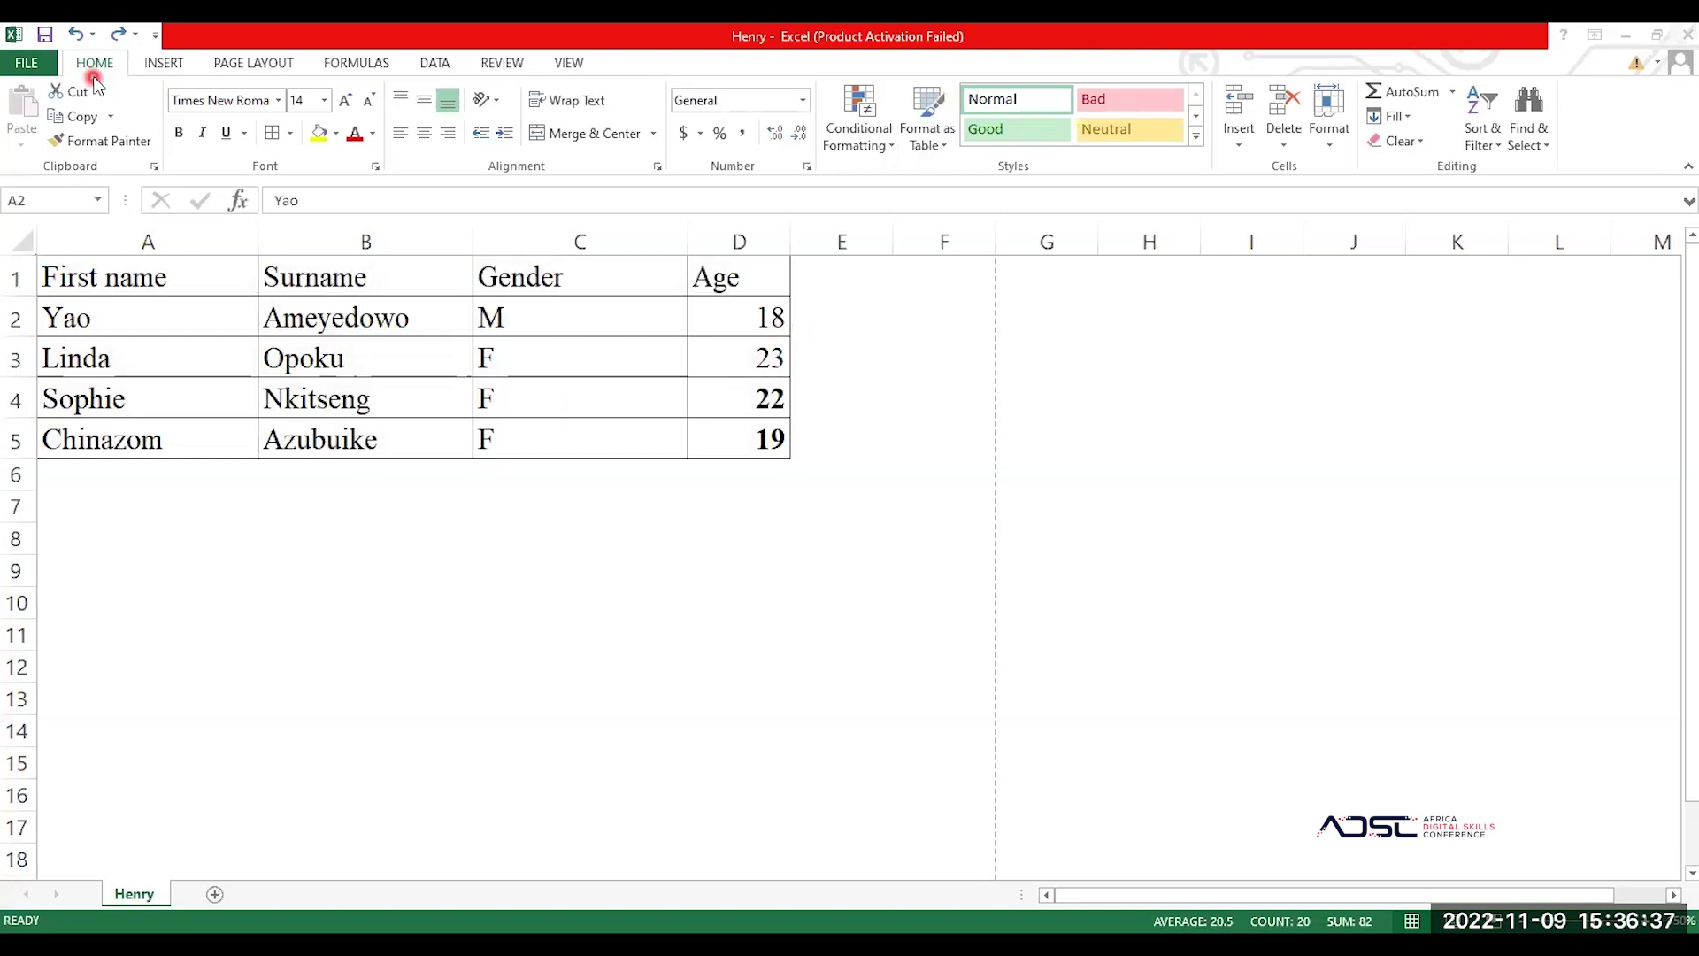
pyautogui.click(181, 370)
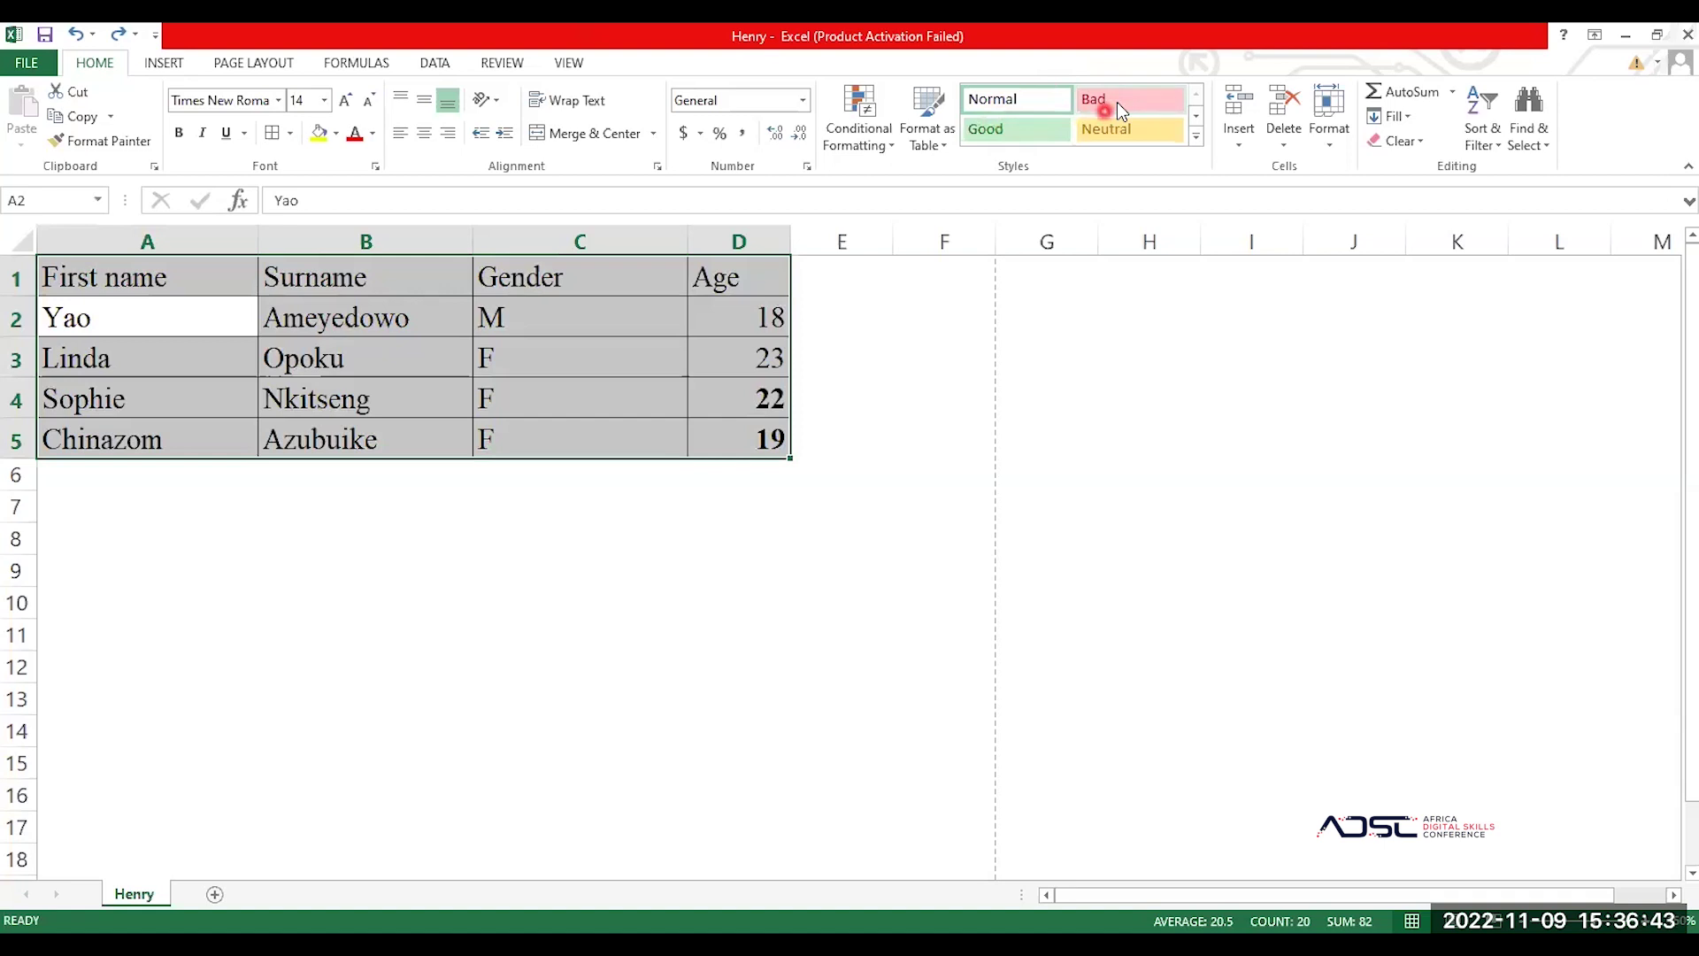
pyautogui.click(936, 100)
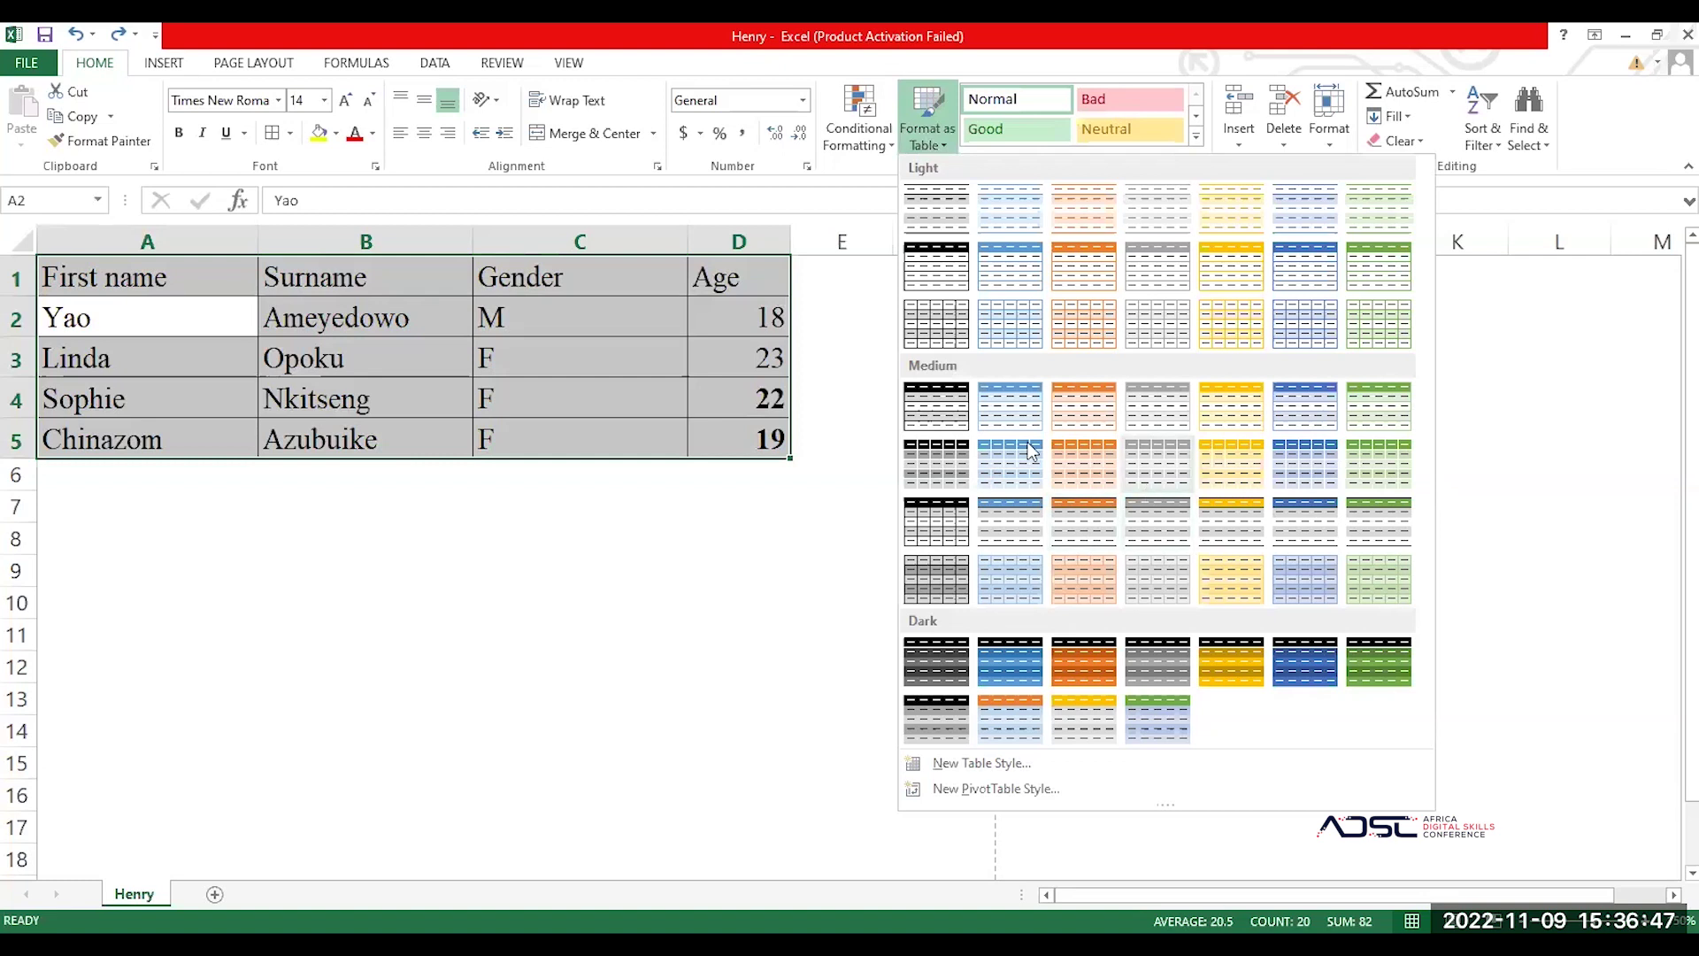
pyautogui.click(1087, 457)
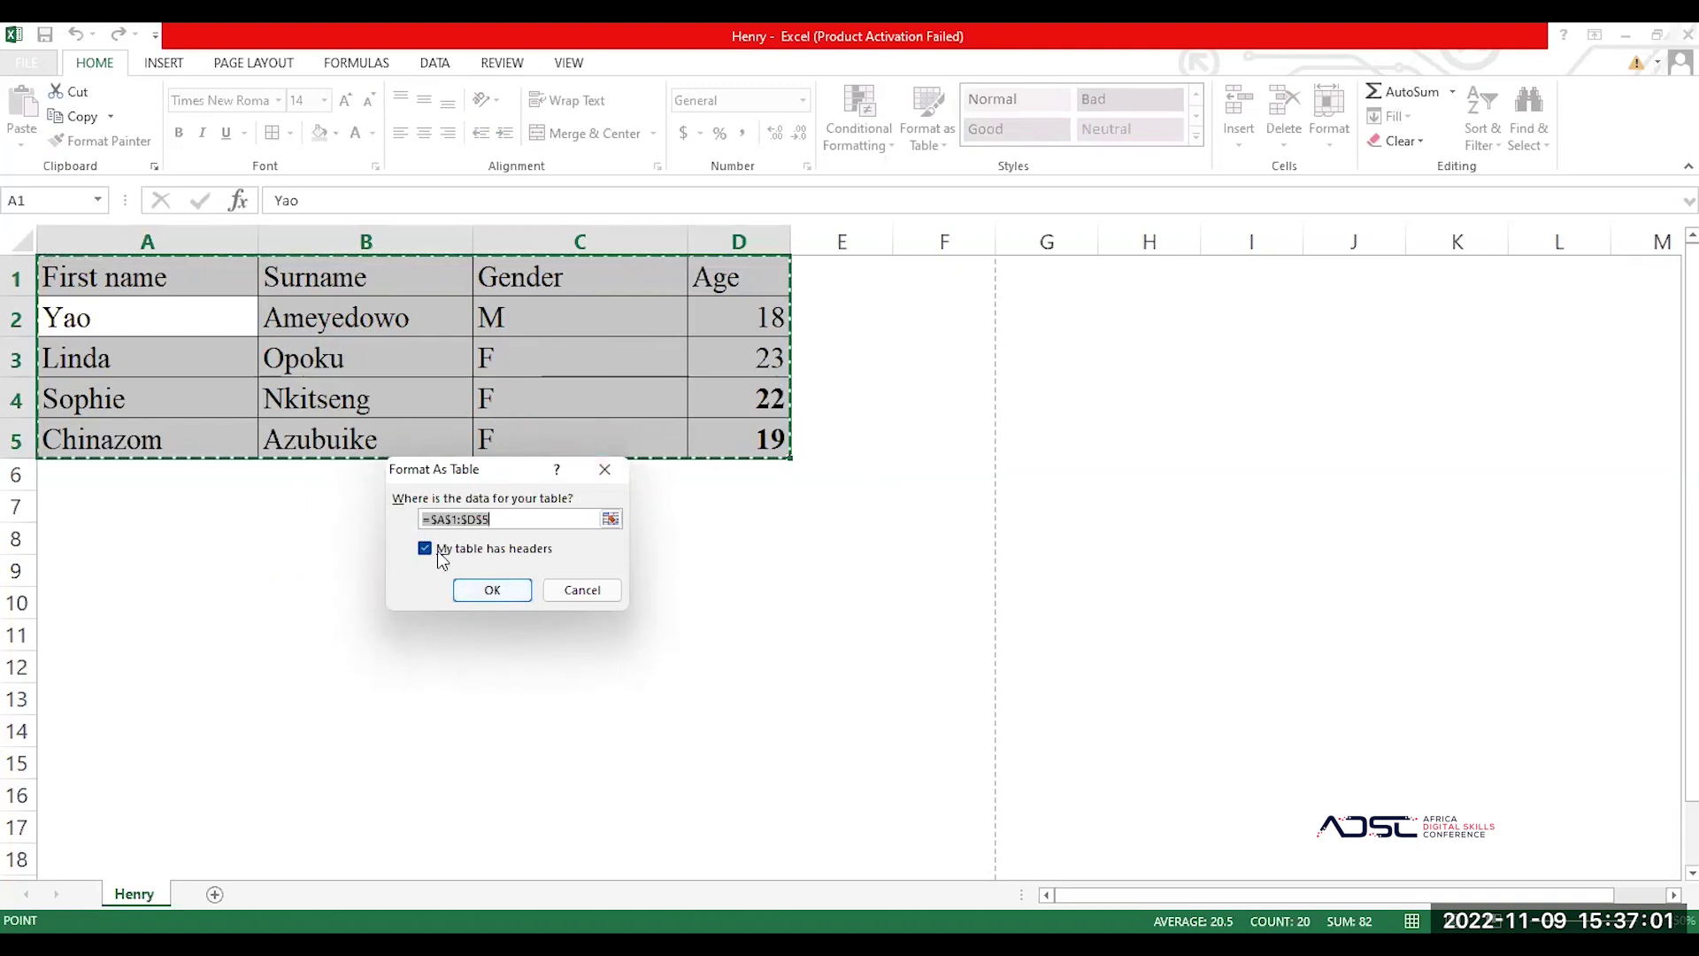
# Step: Confirm $A$1:$D$5 as a table with headers and inspect the orange banded result
pyautogui.click(492, 586)
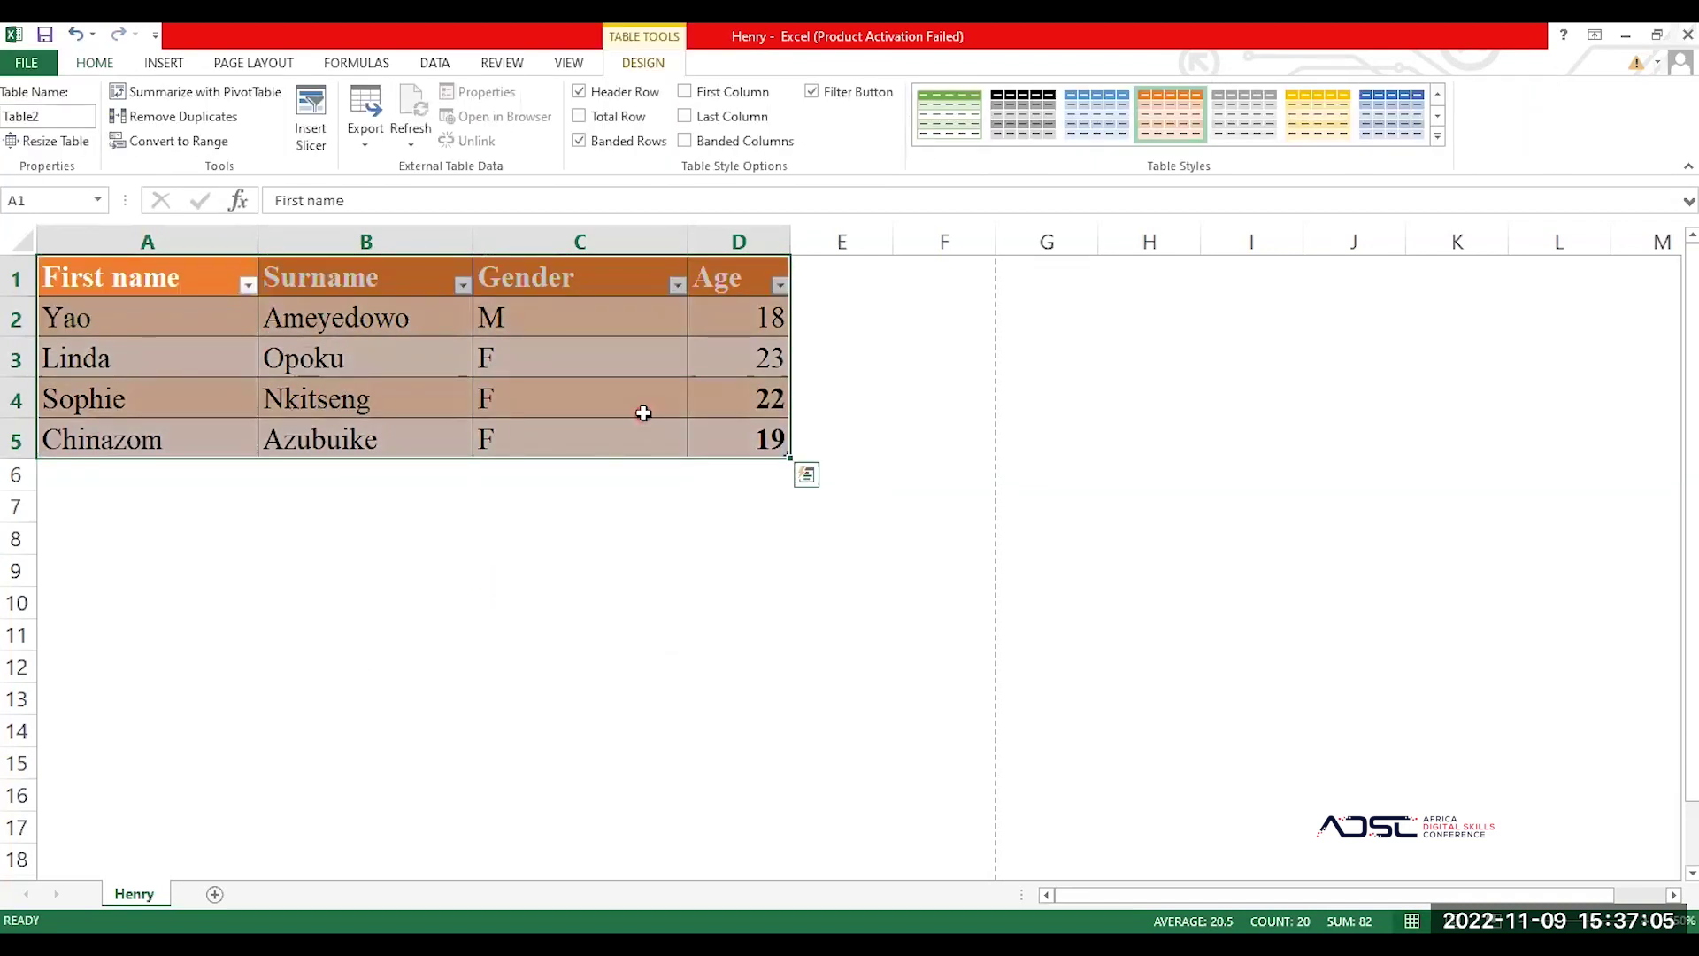
pyautogui.click(586, 411)
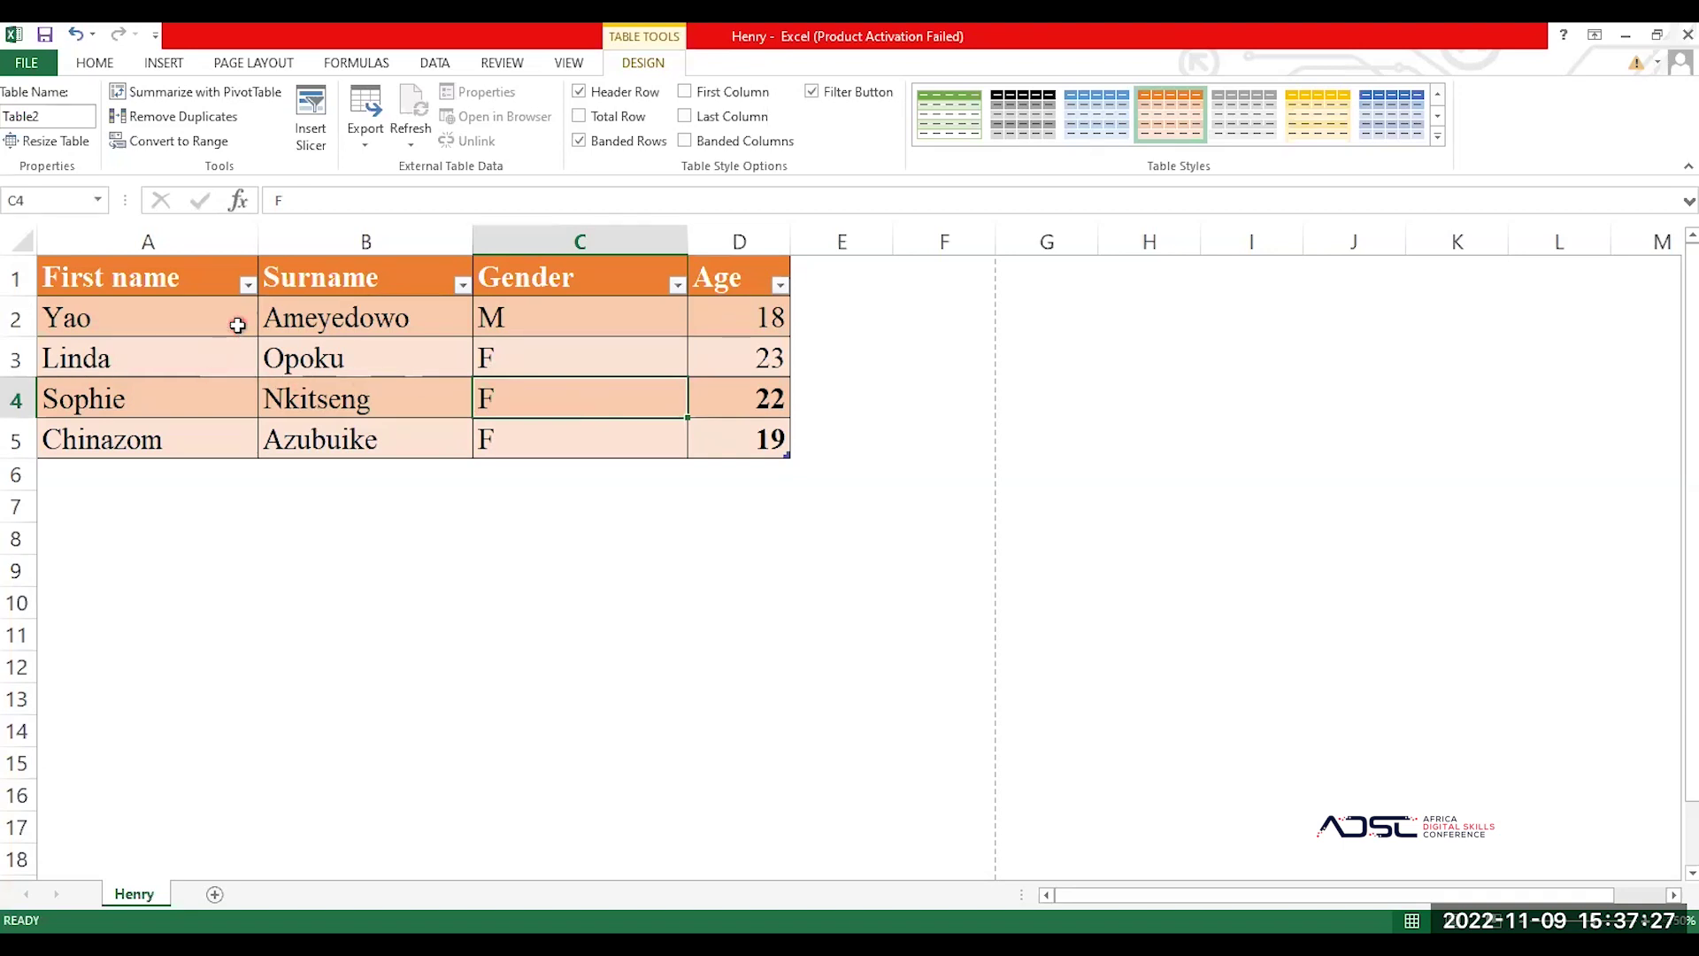
pyautogui.click(134, 308)
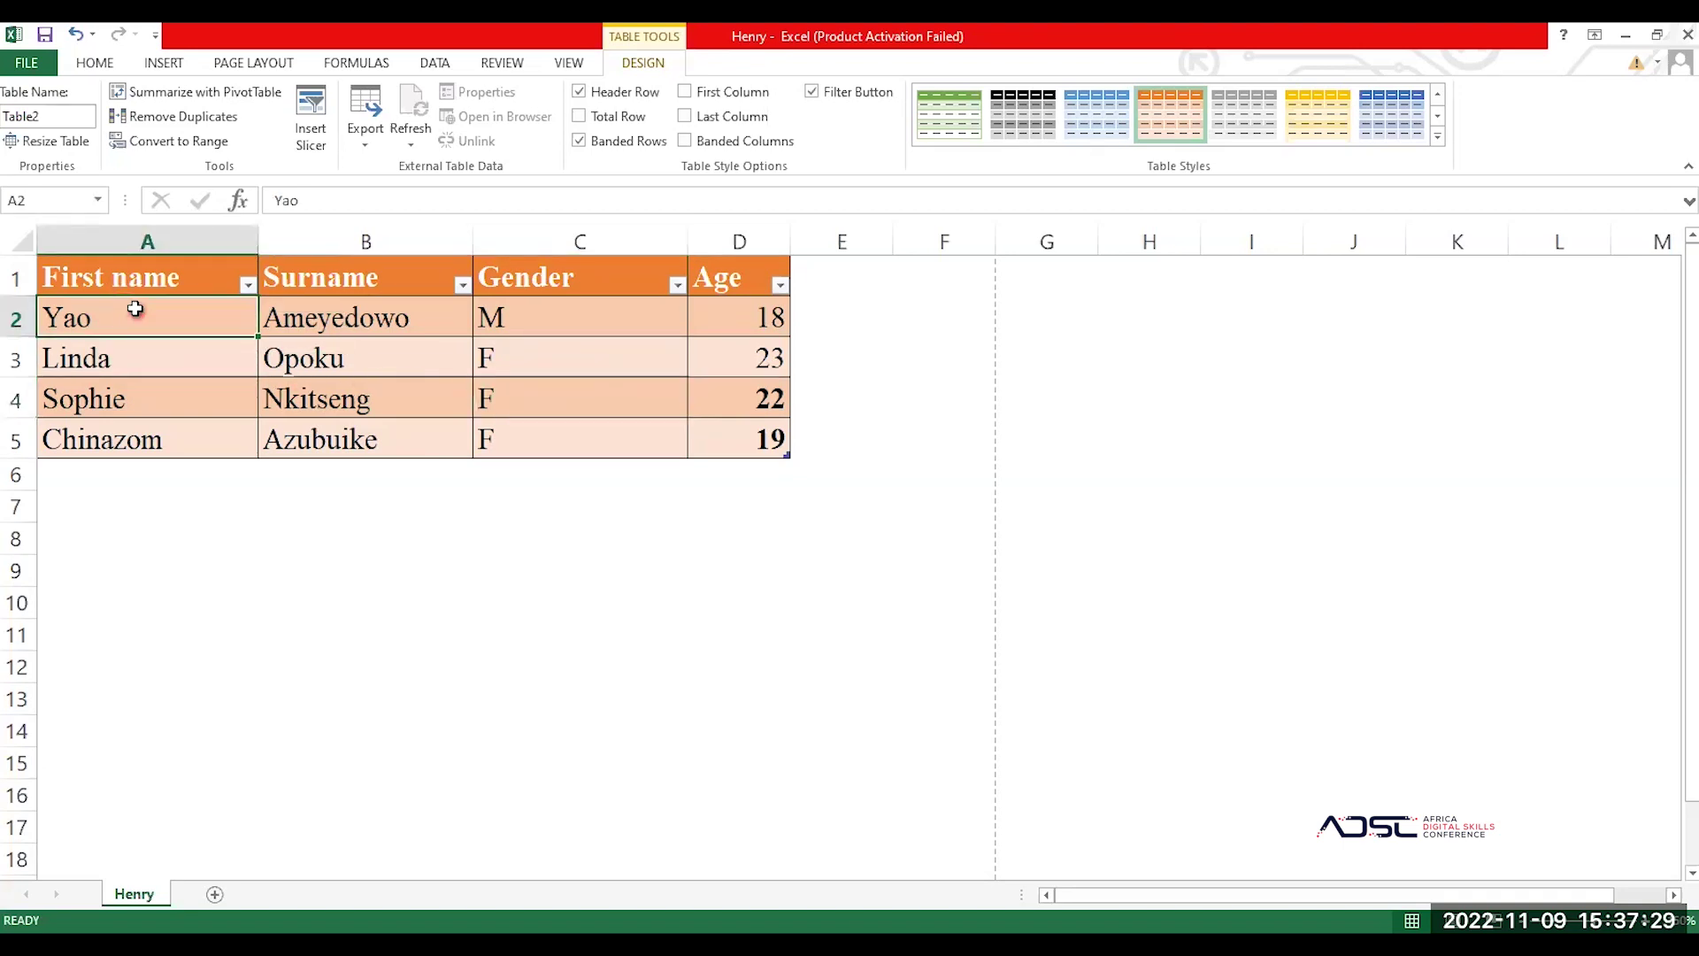
pyautogui.click(155, 267)
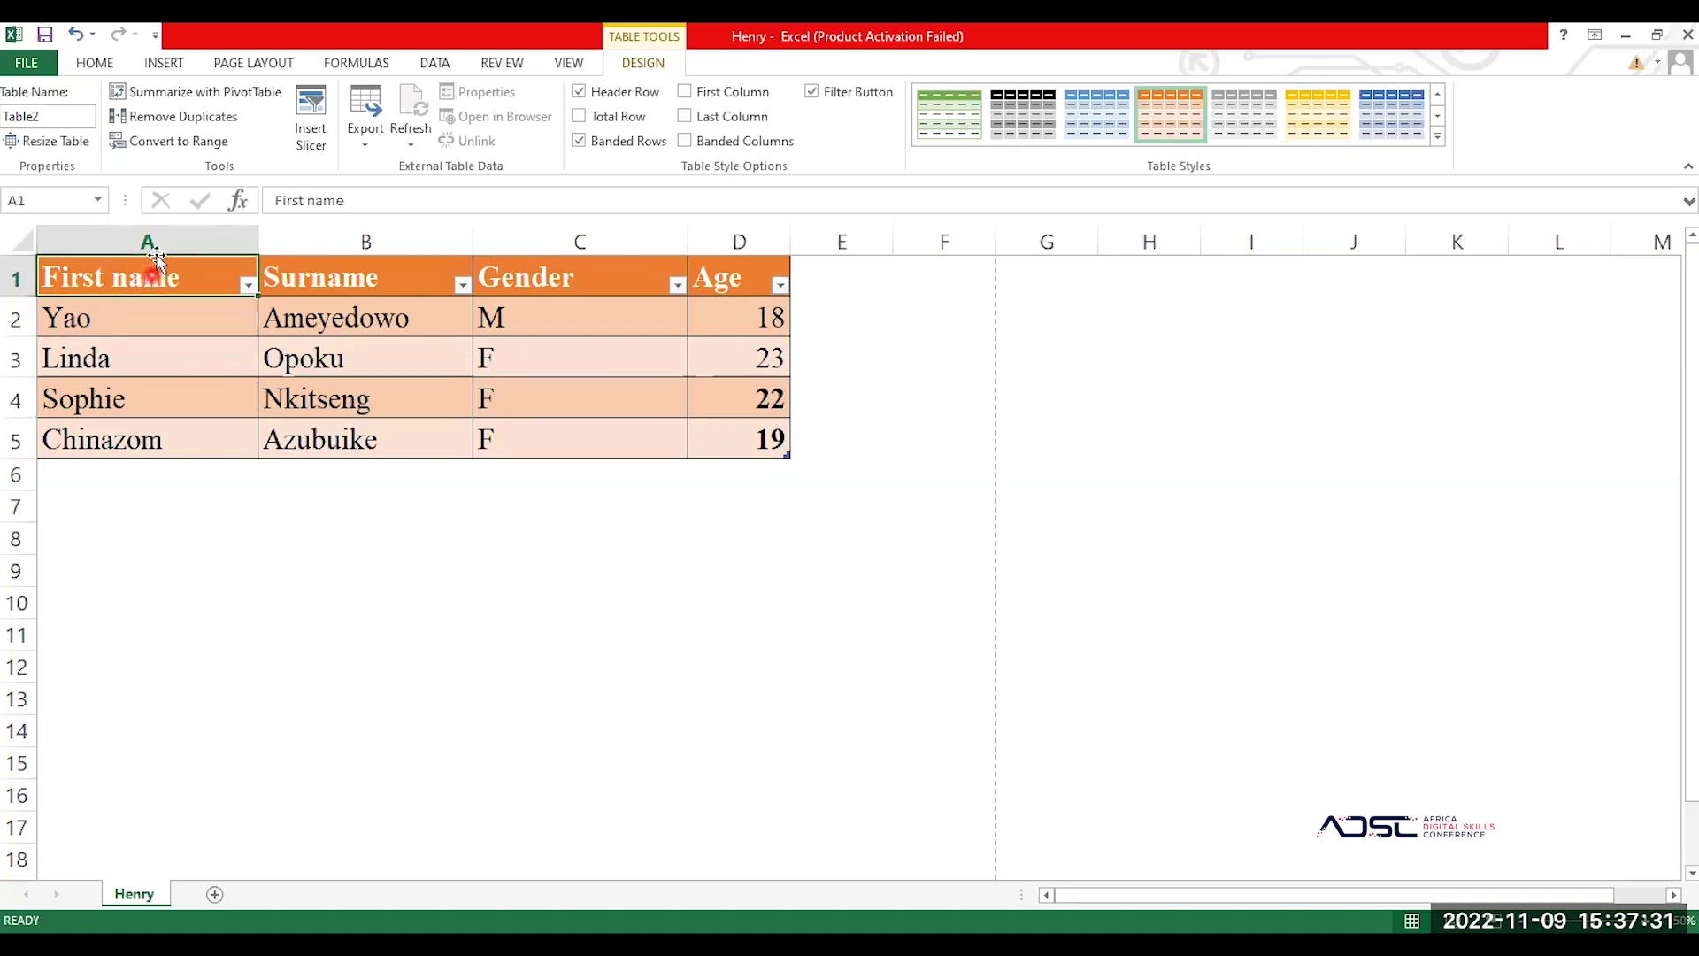
pyautogui.click(180, 412)
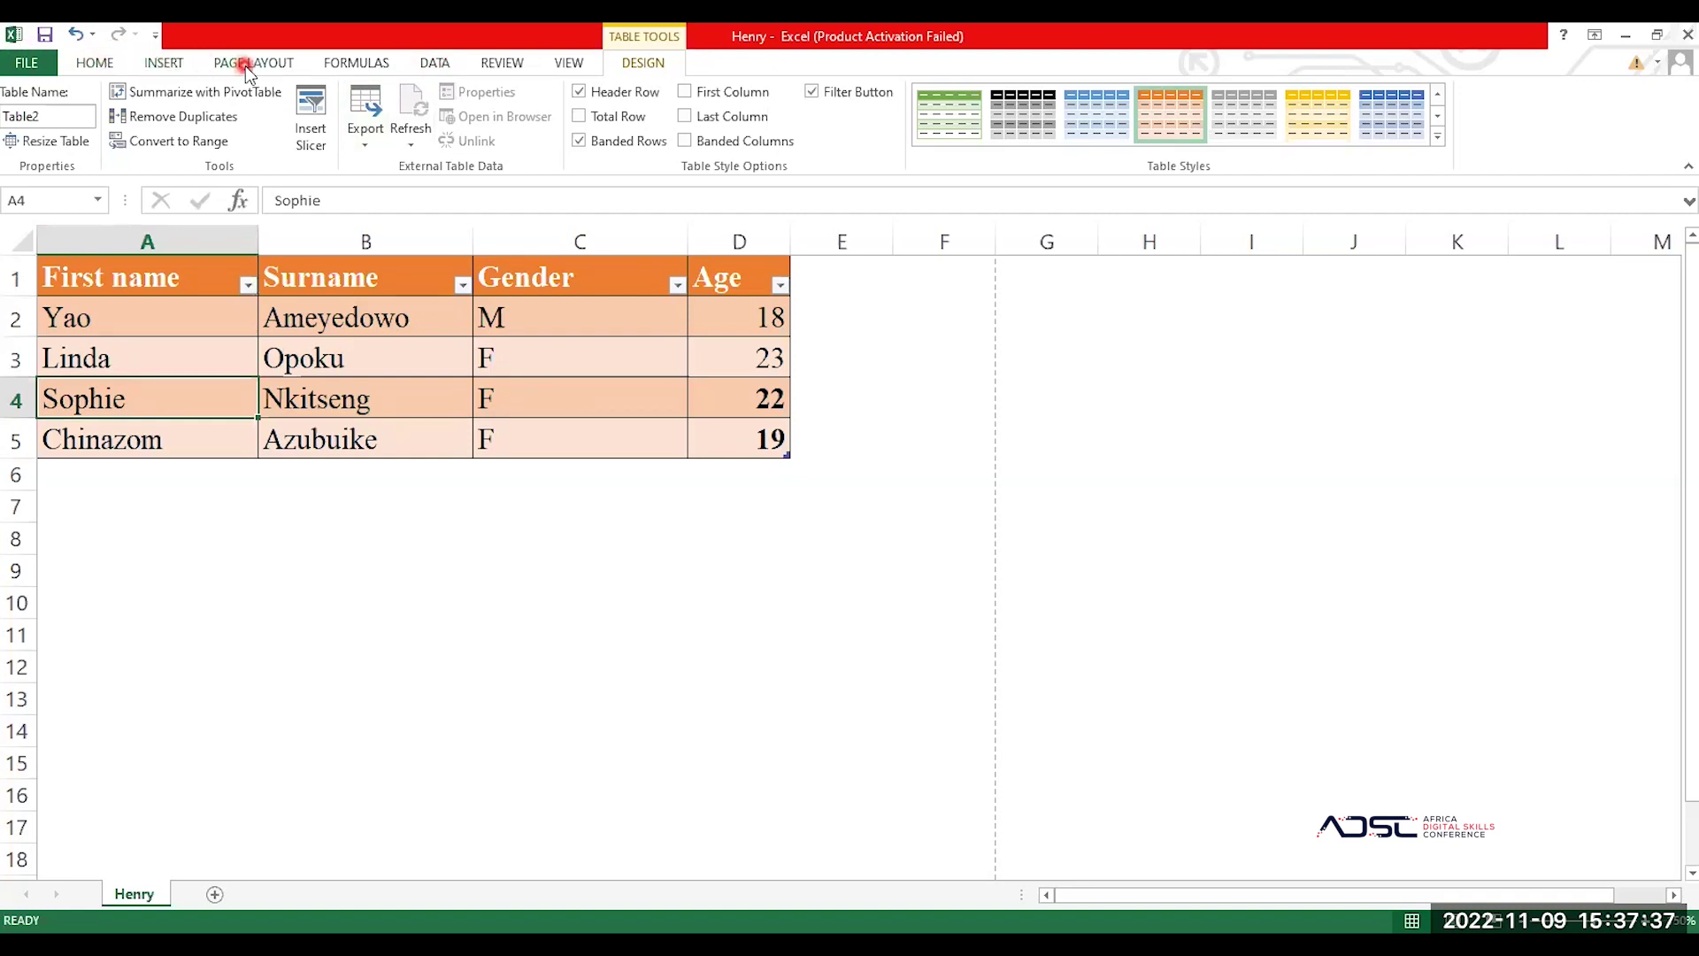
# Step: Sort the table by First name on cell values, A to Z
pyautogui.click(435, 63)
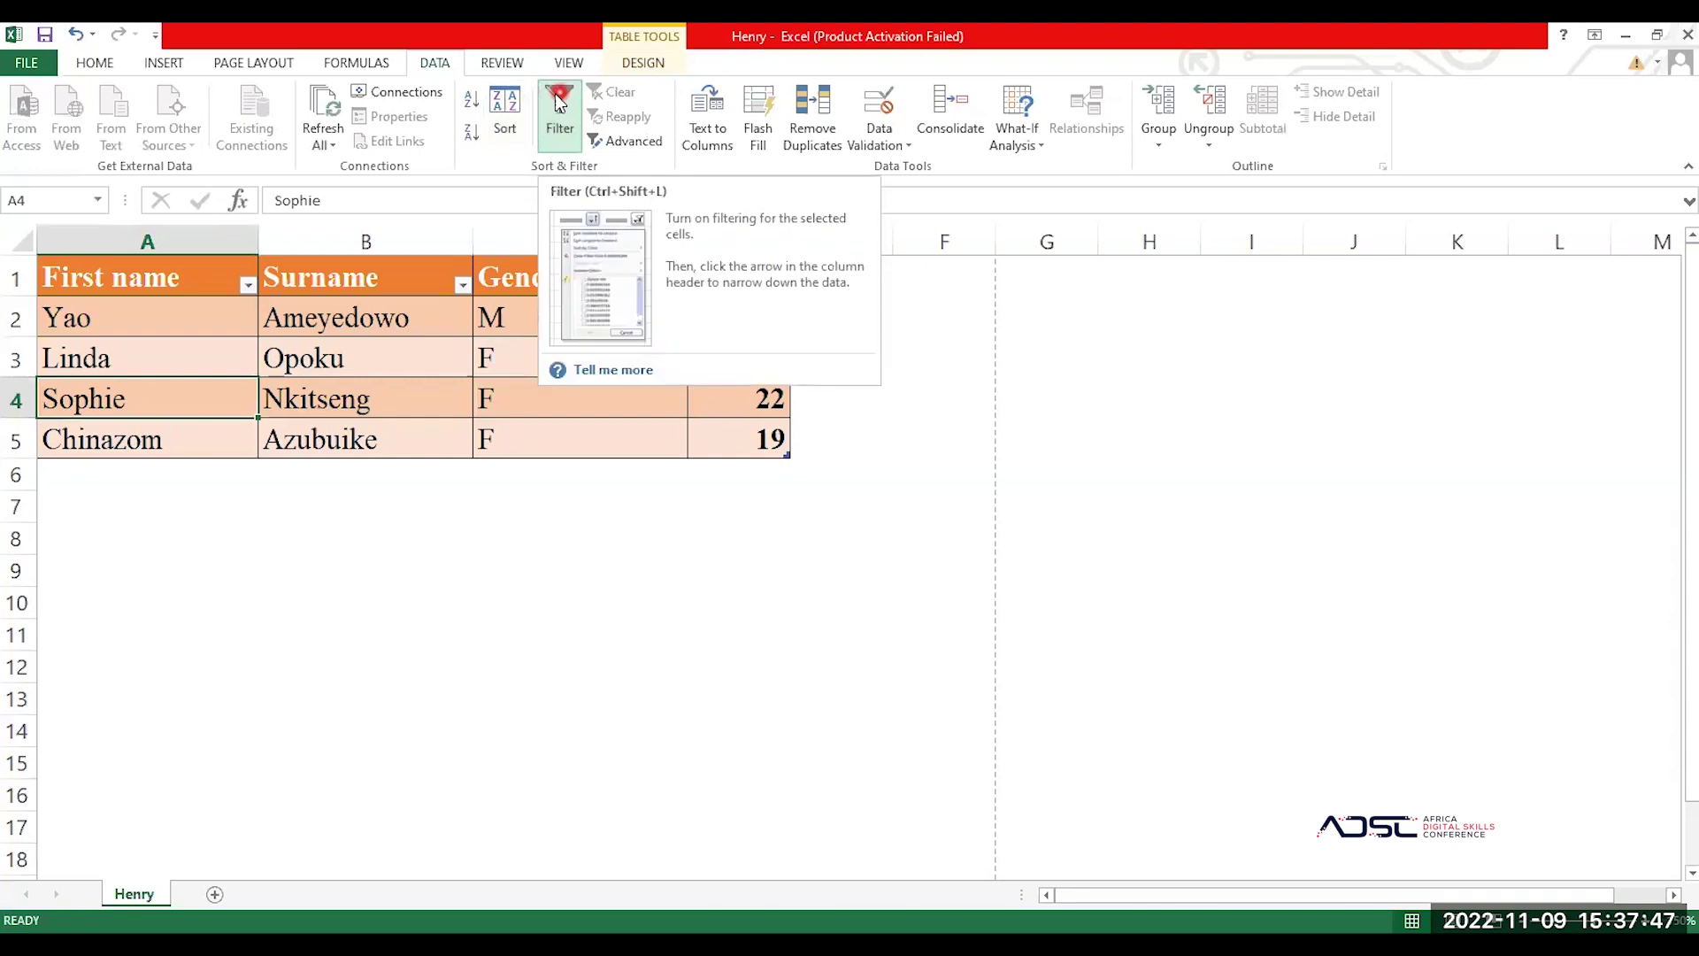
pyautogui.click(506, 105)
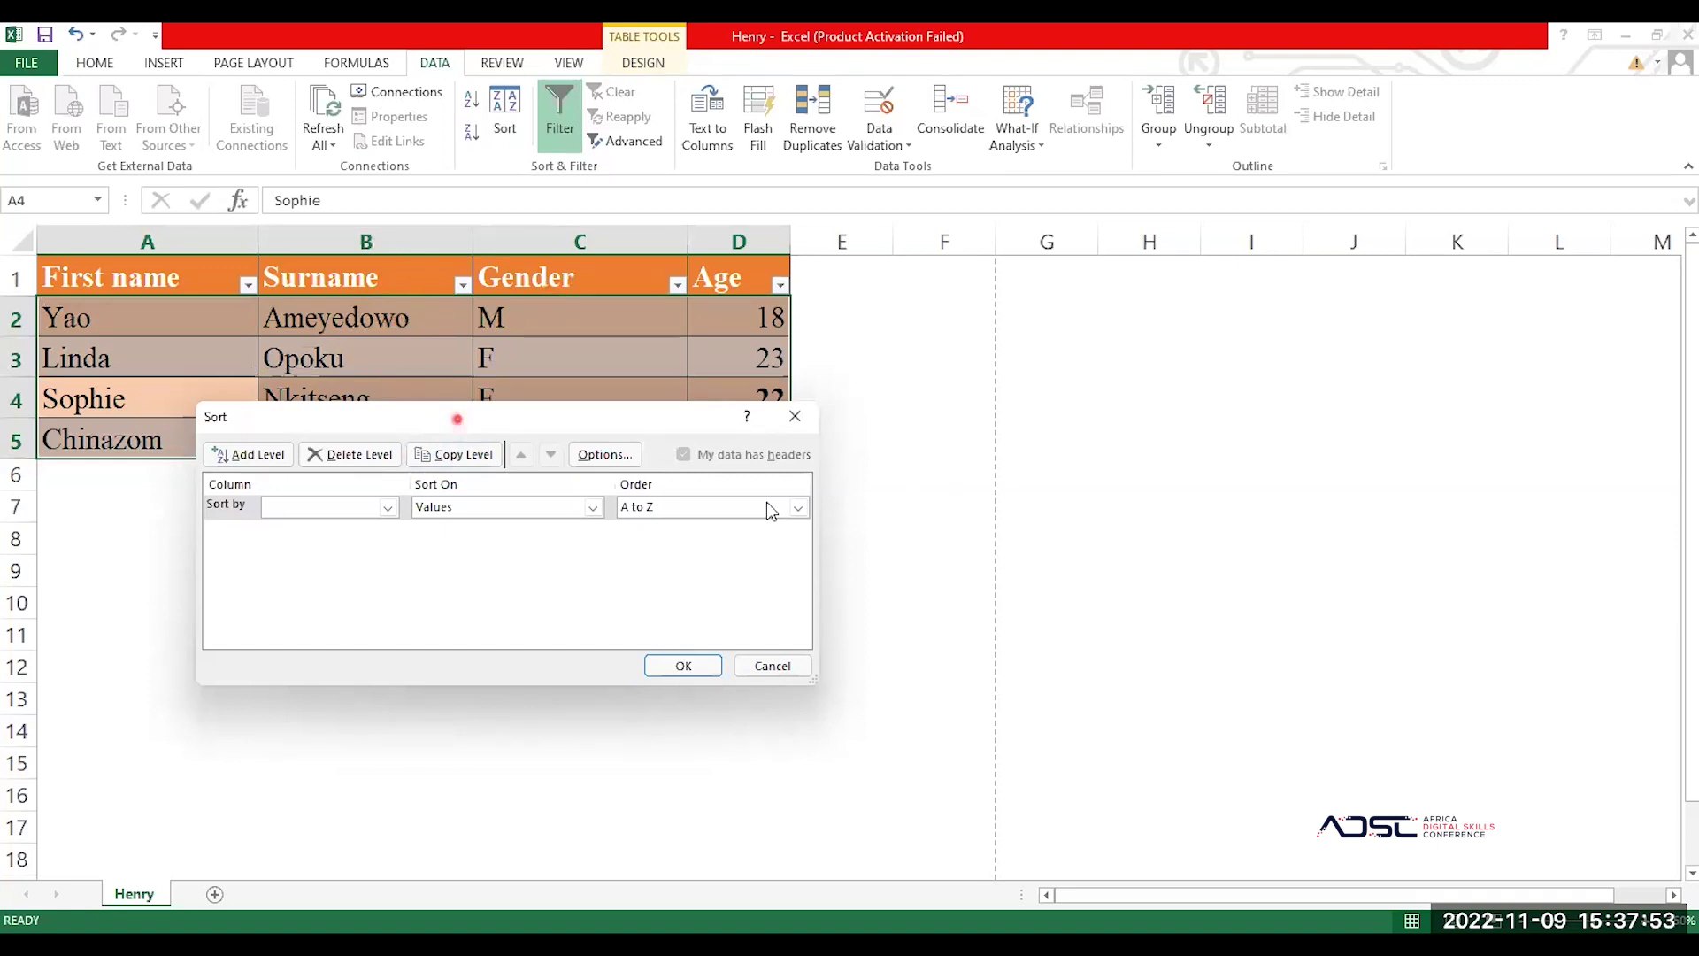
pyautogui.moveTo(457, 418); pyautogui.dragTo(946, 450)
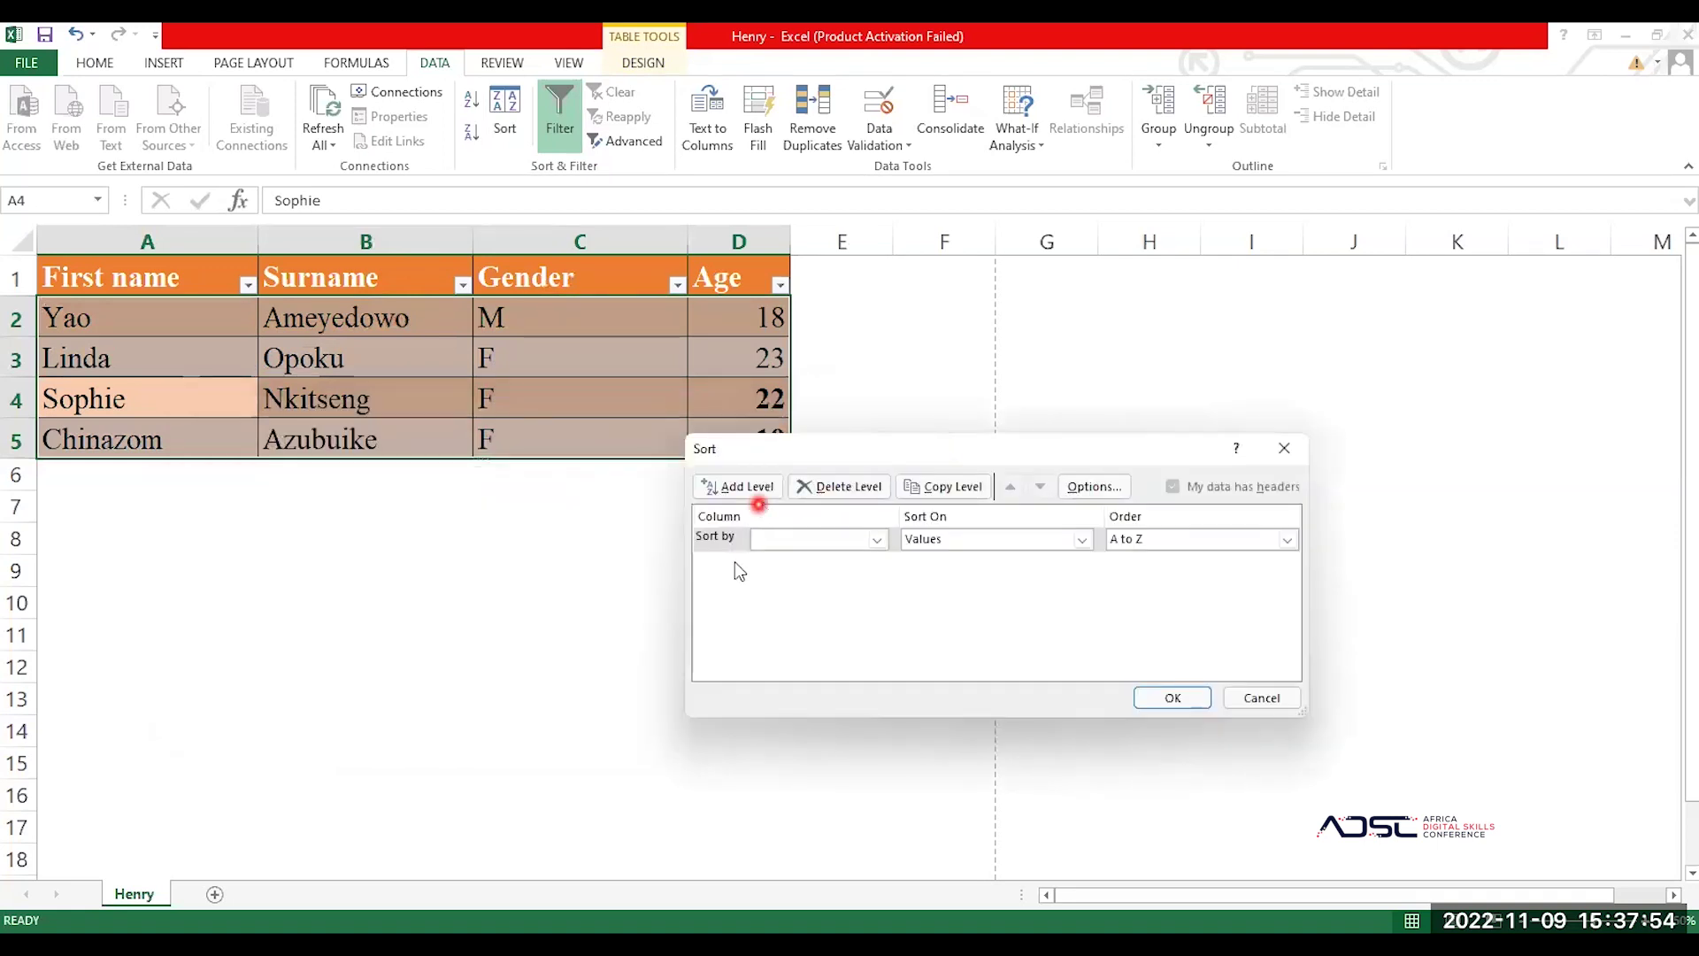
pyautogui.click(876, 539)
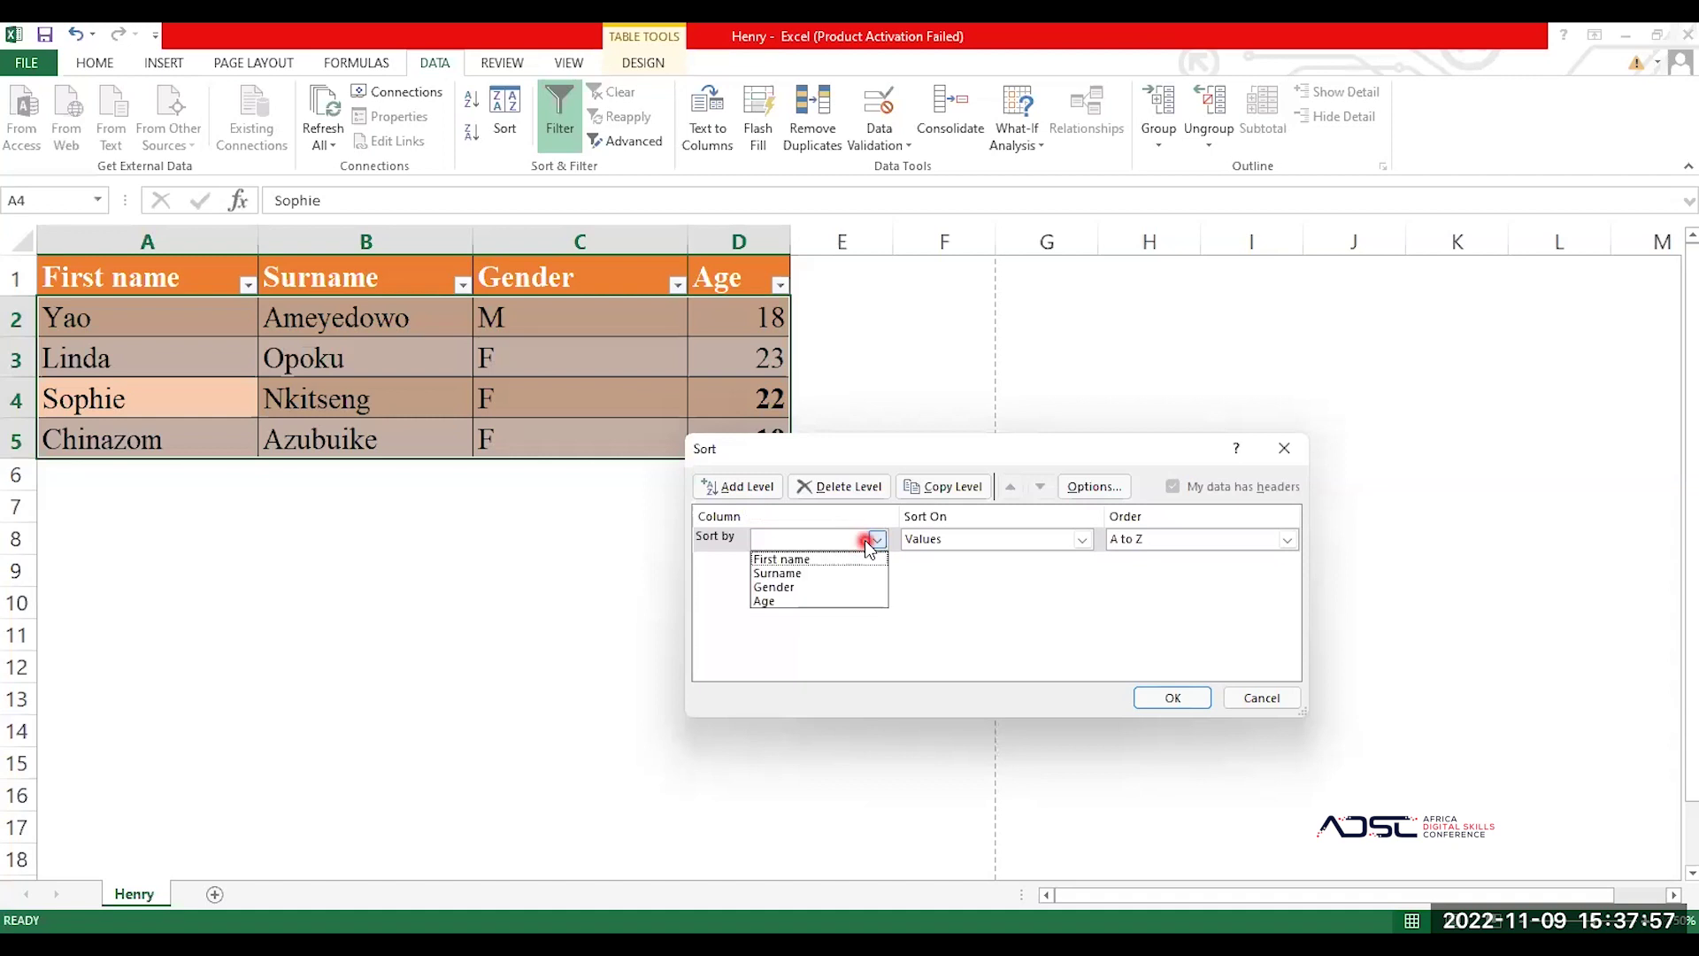
pyautogui.click(828, 558)
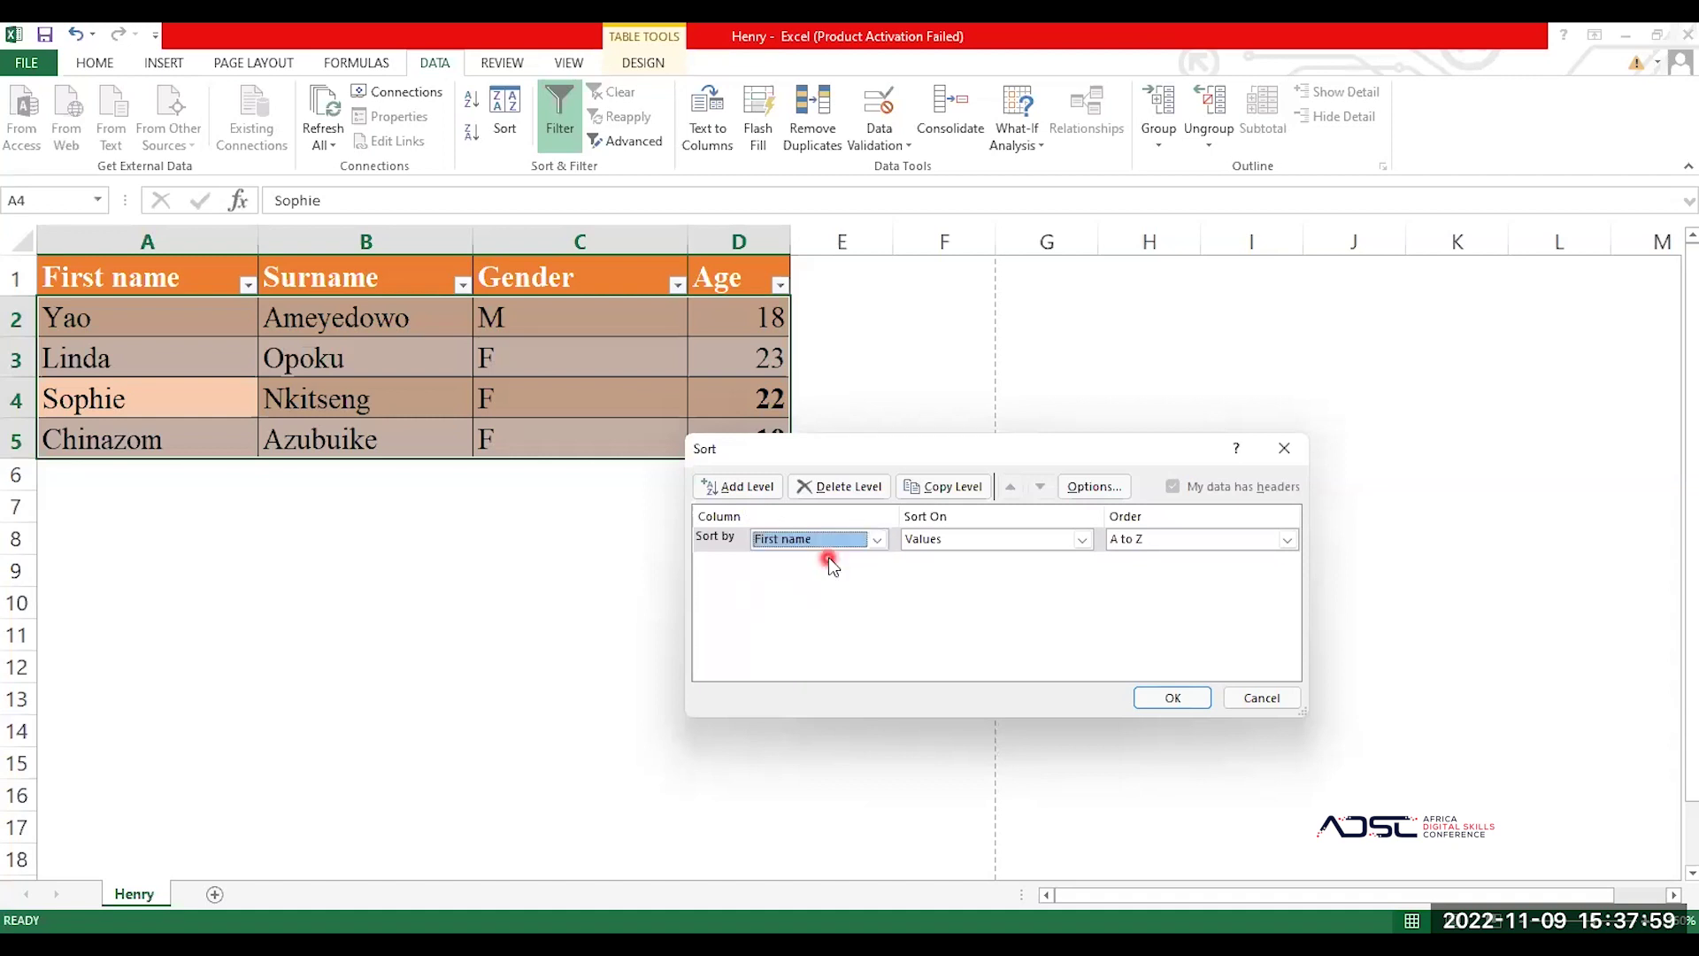
pyautogui.click(1083, 539)
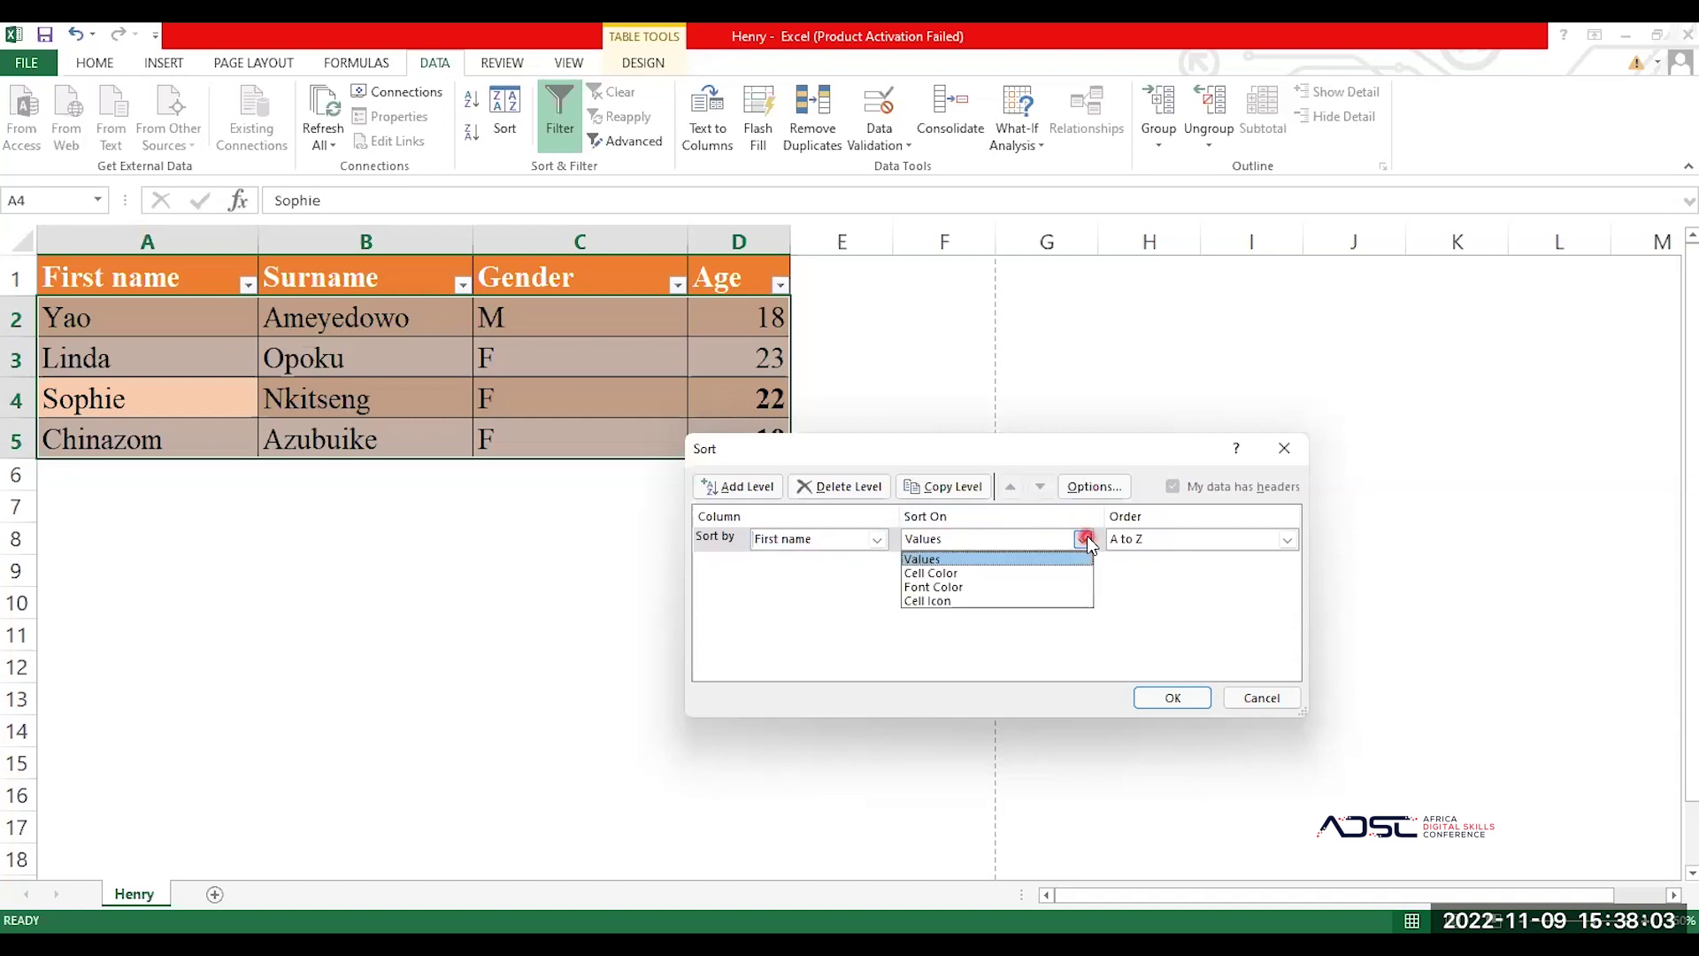
pyautogui.click(1085, 539)
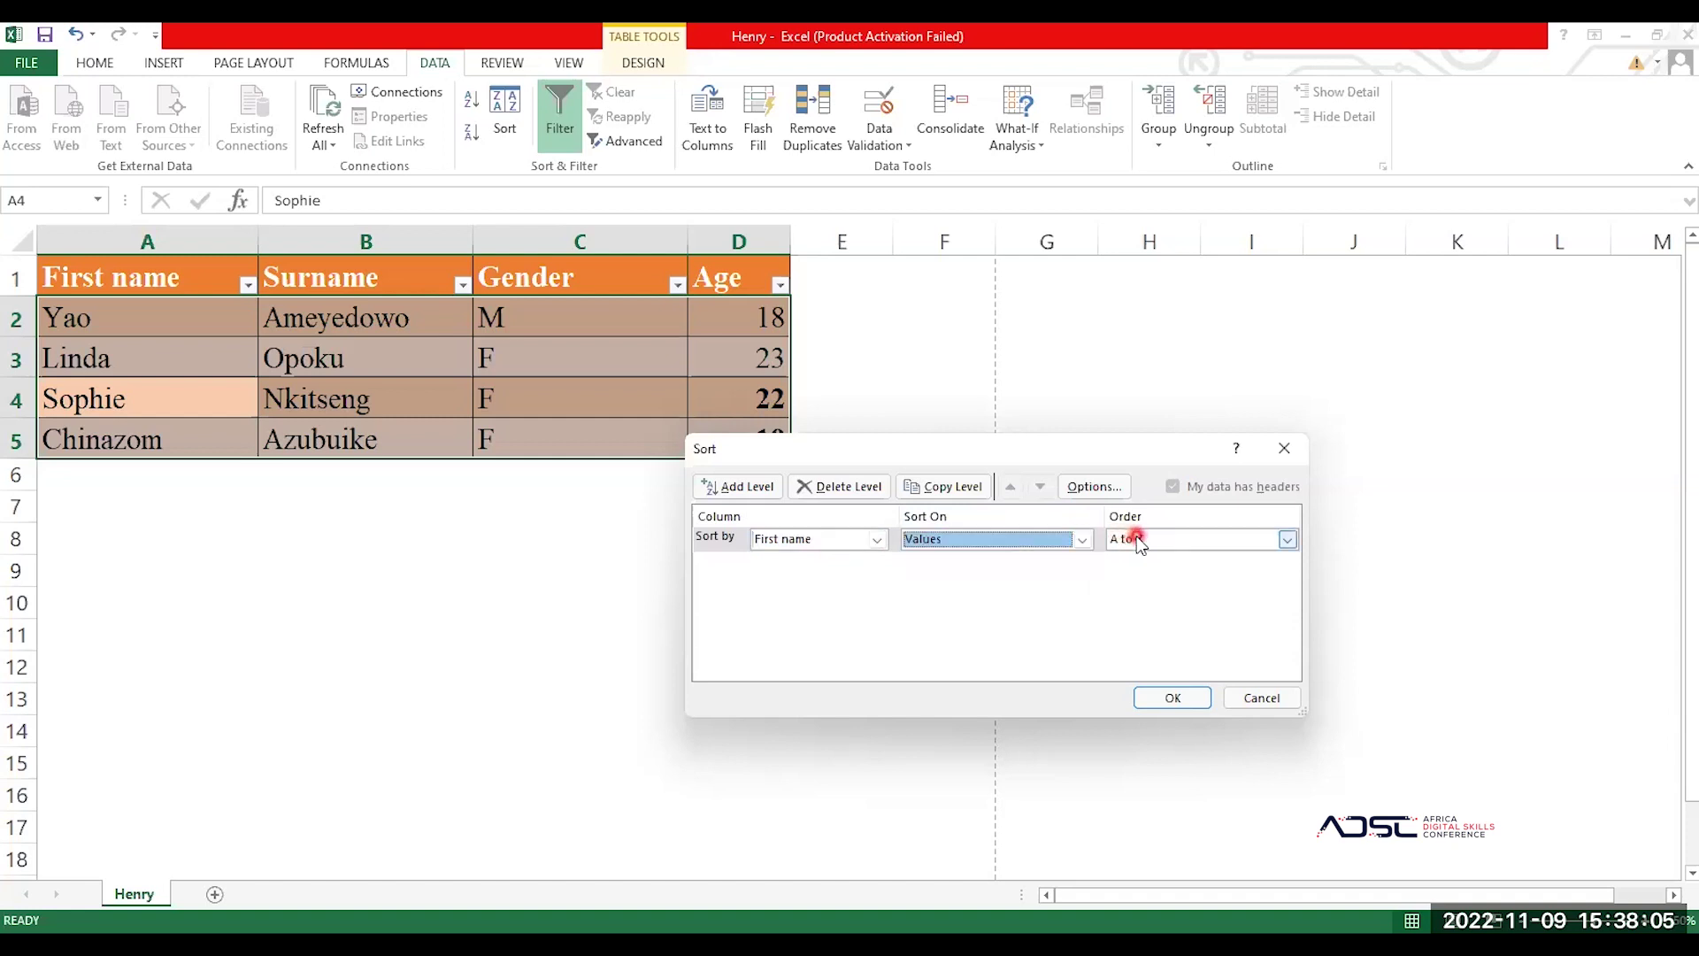
pyautogui.click(1172, 699)
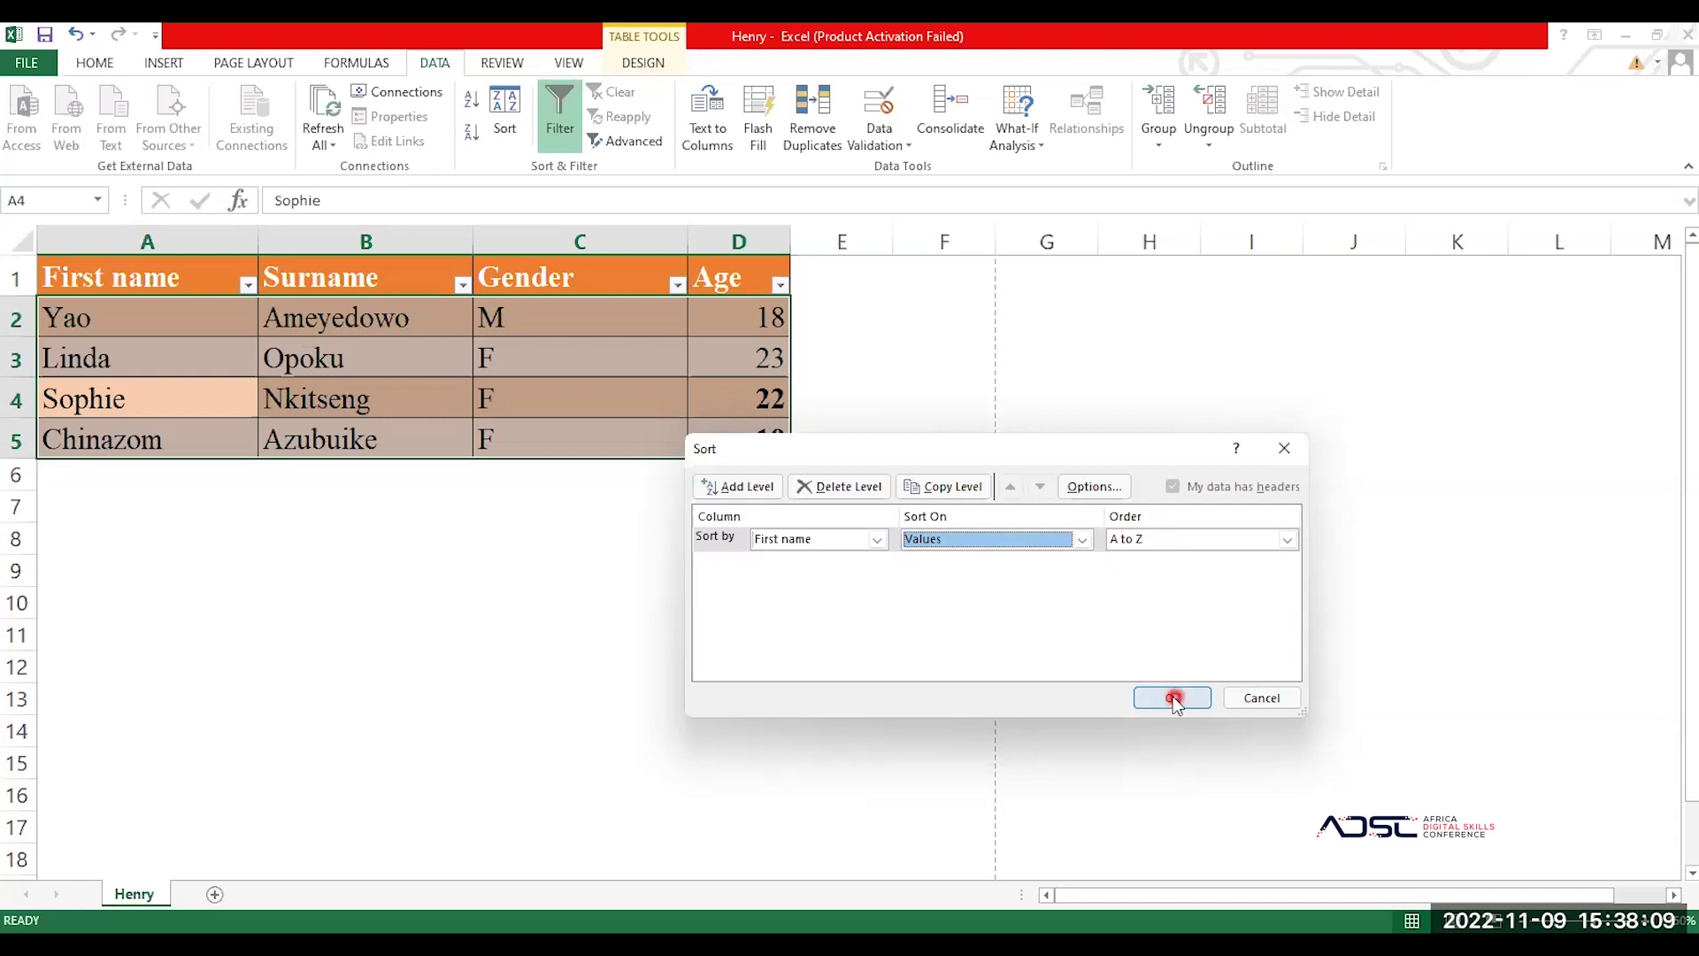
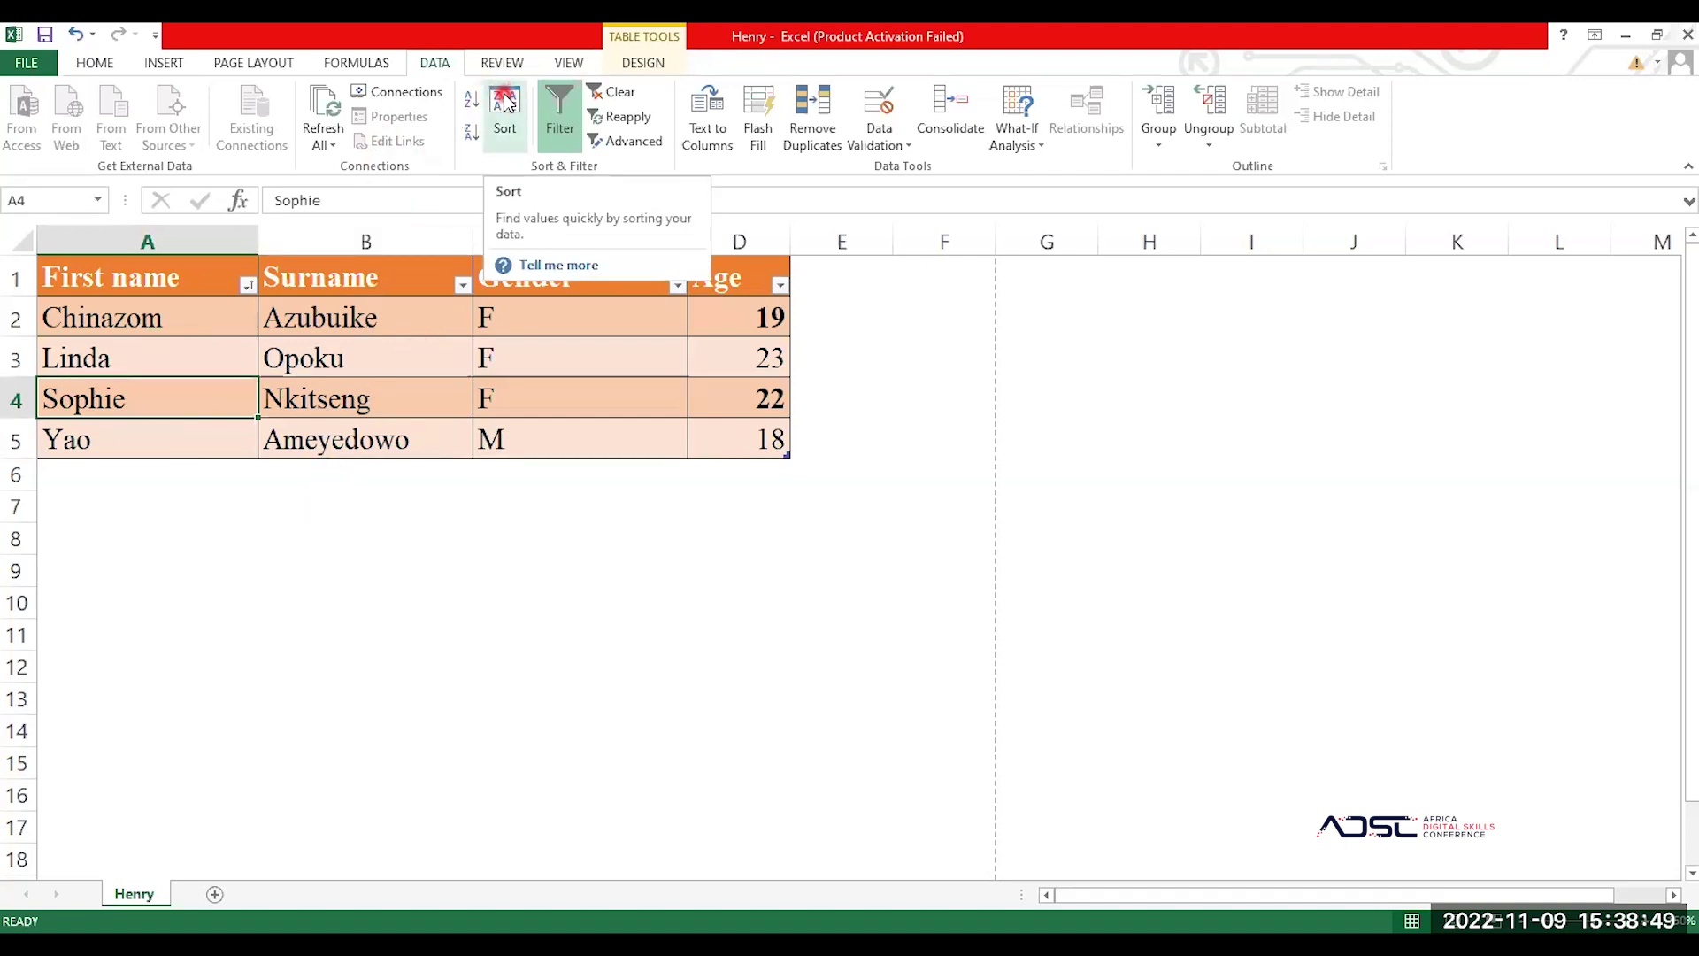
# Step: Add a second sort level, Age smallest to largest, under First name A to Z
pyautogui.click(129, 350)
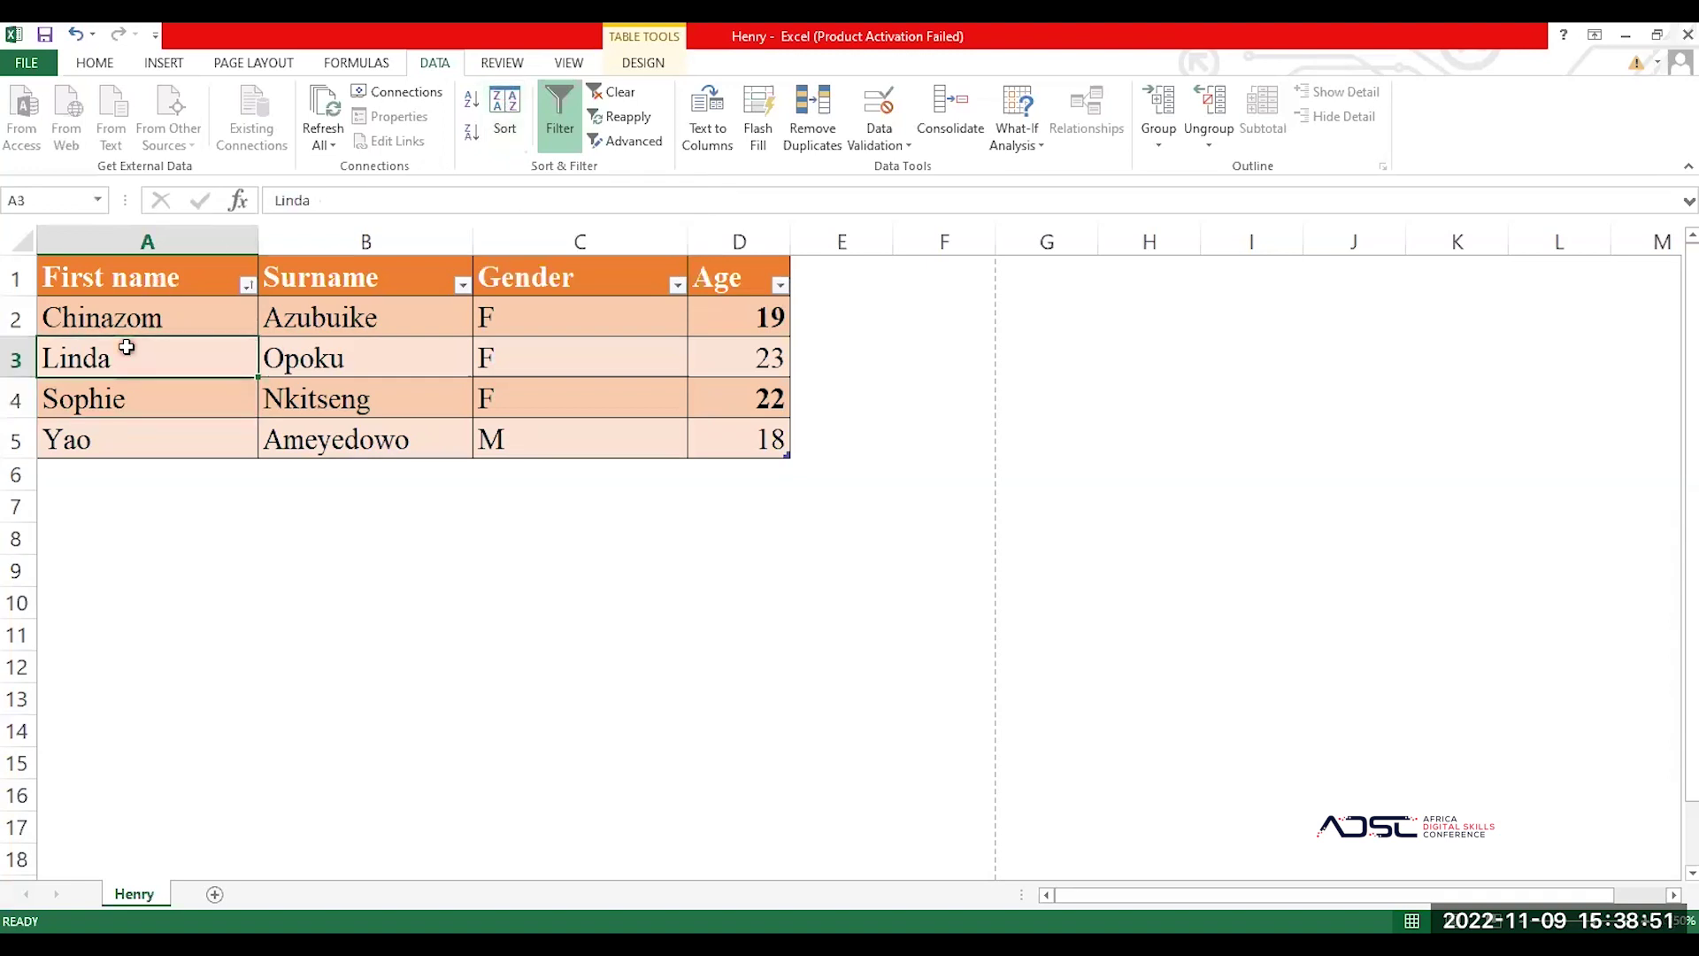
pyautogui.click(501, 107)
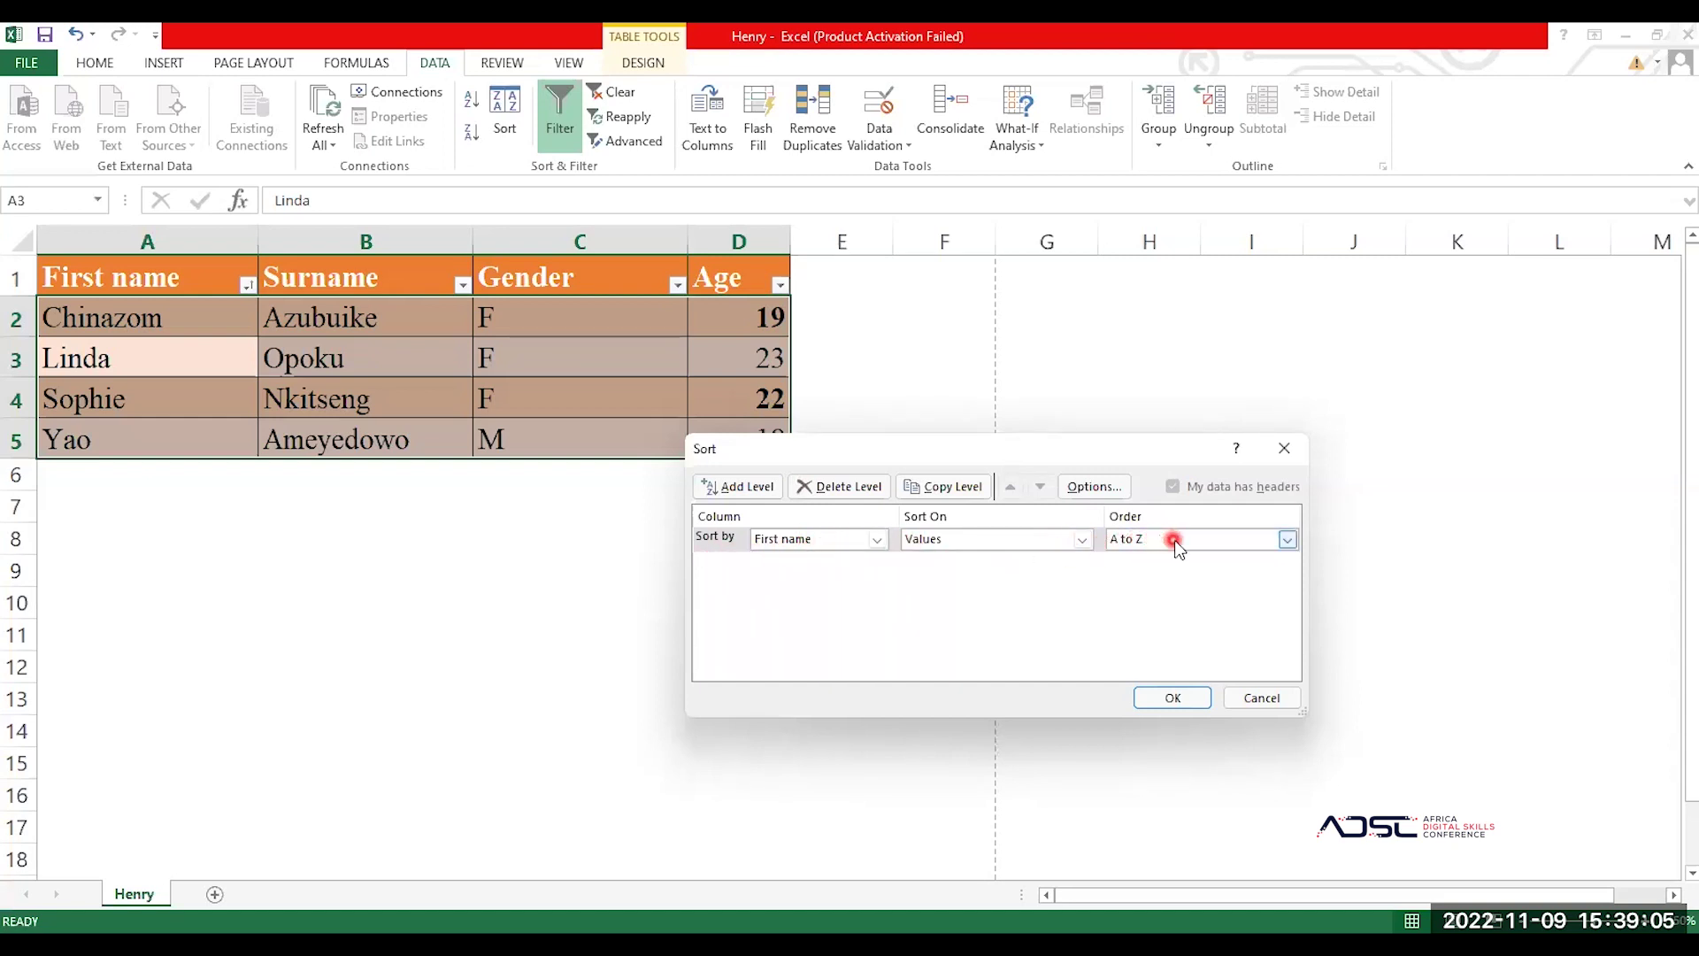
pyautogui.click(741, 490)
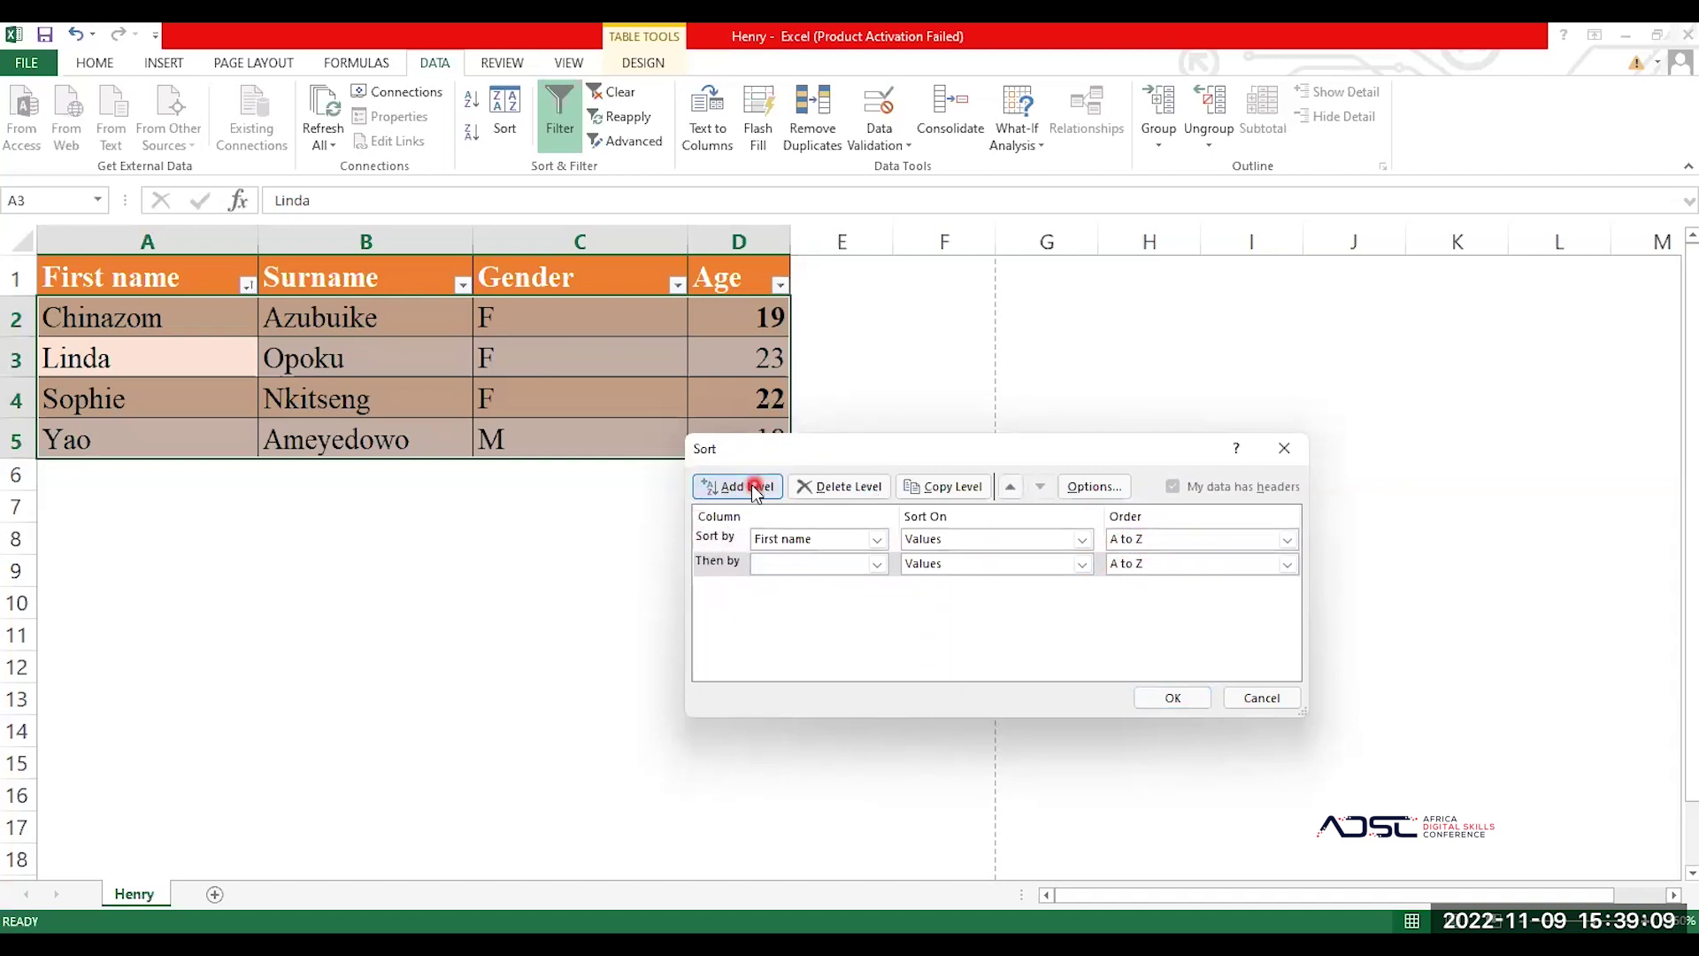
pyautogui.click(813, 567)
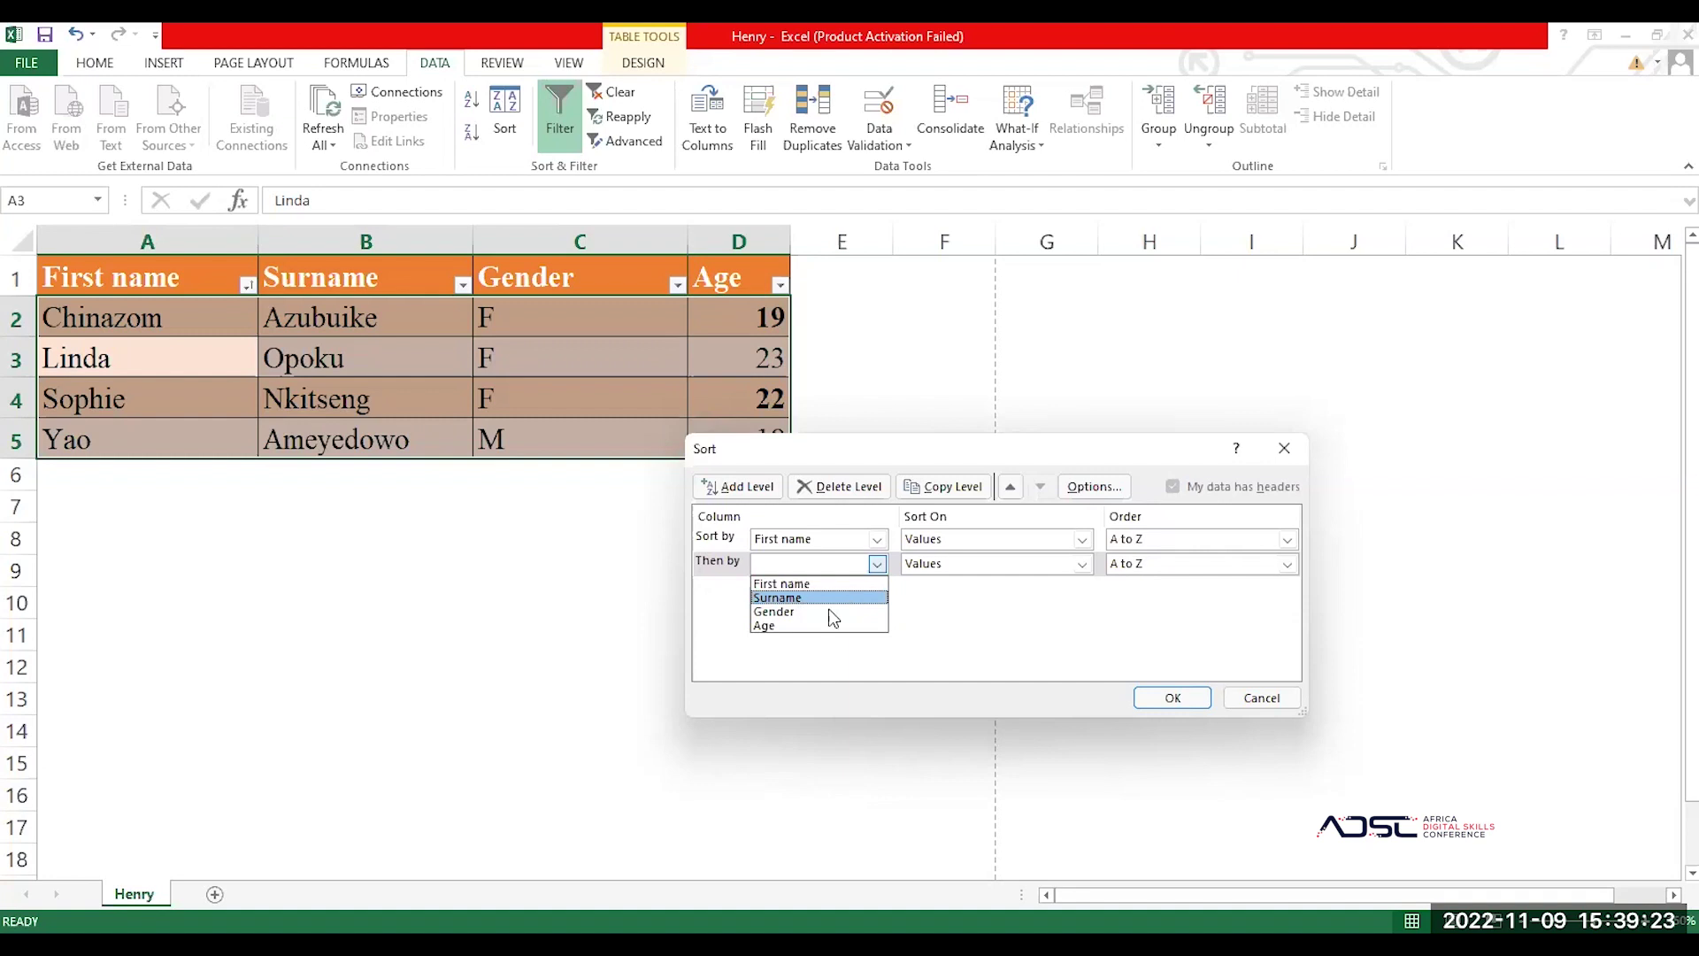
pyautogui.click(799, 626)
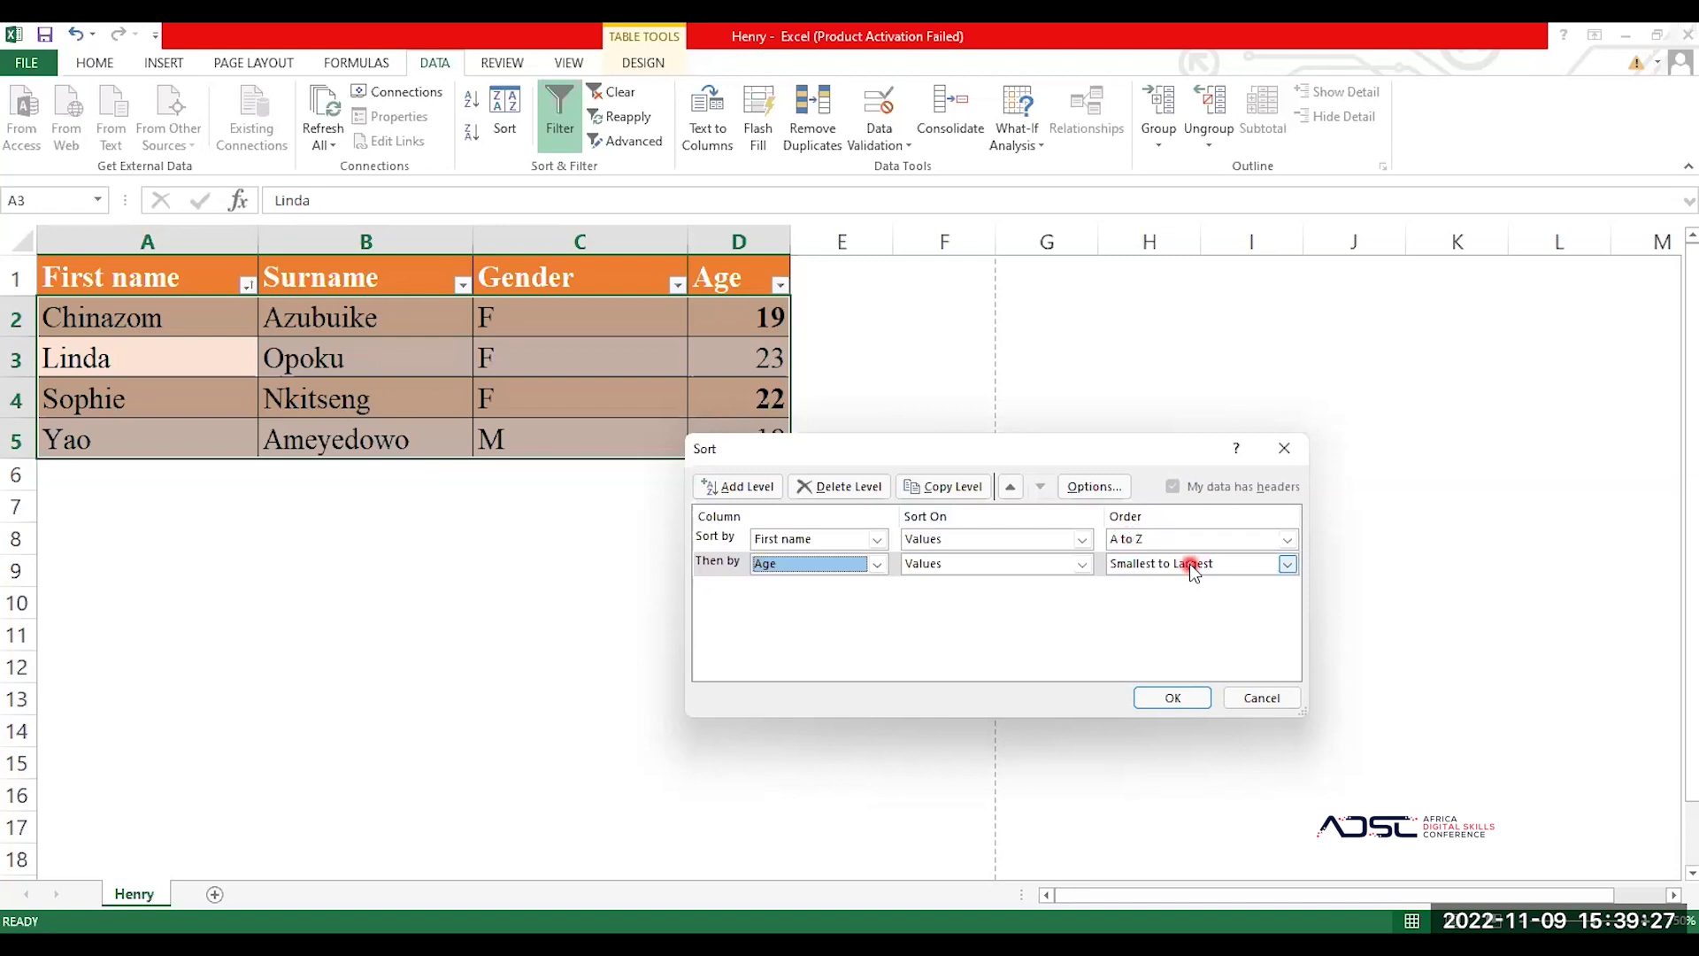
pyautogui.click(1170, 698)
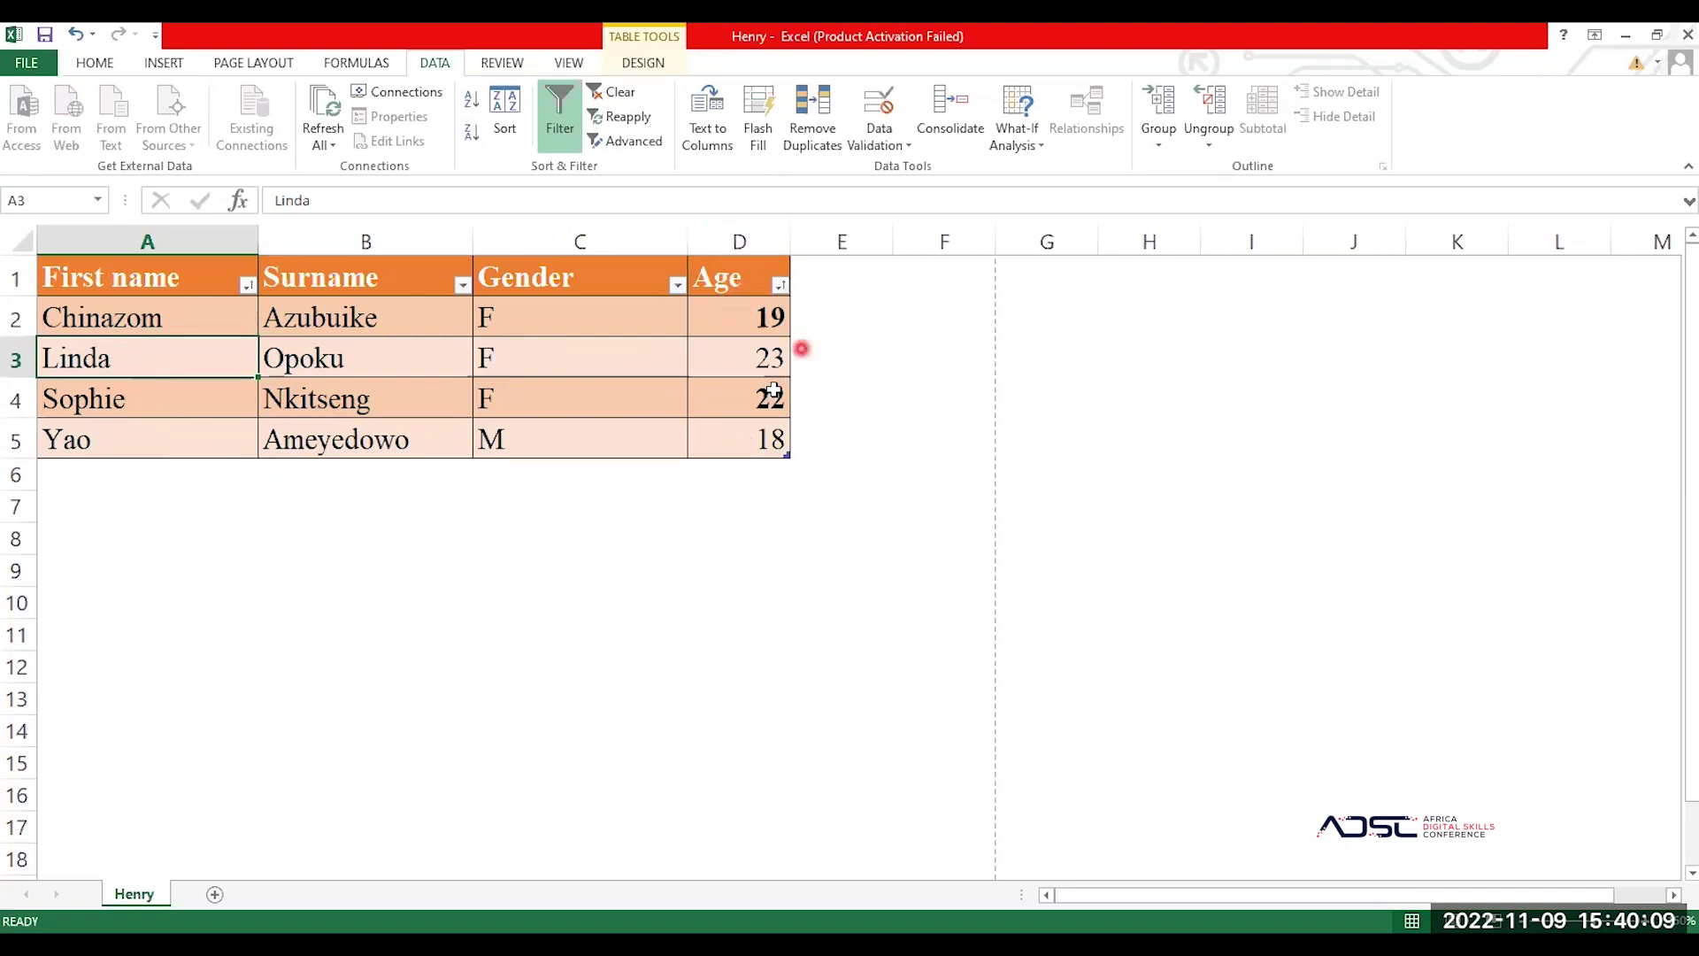
# Step: Delete the First name sort level so the table sorts by Age only, 18 to 23
pyautogui.click(670, 353)
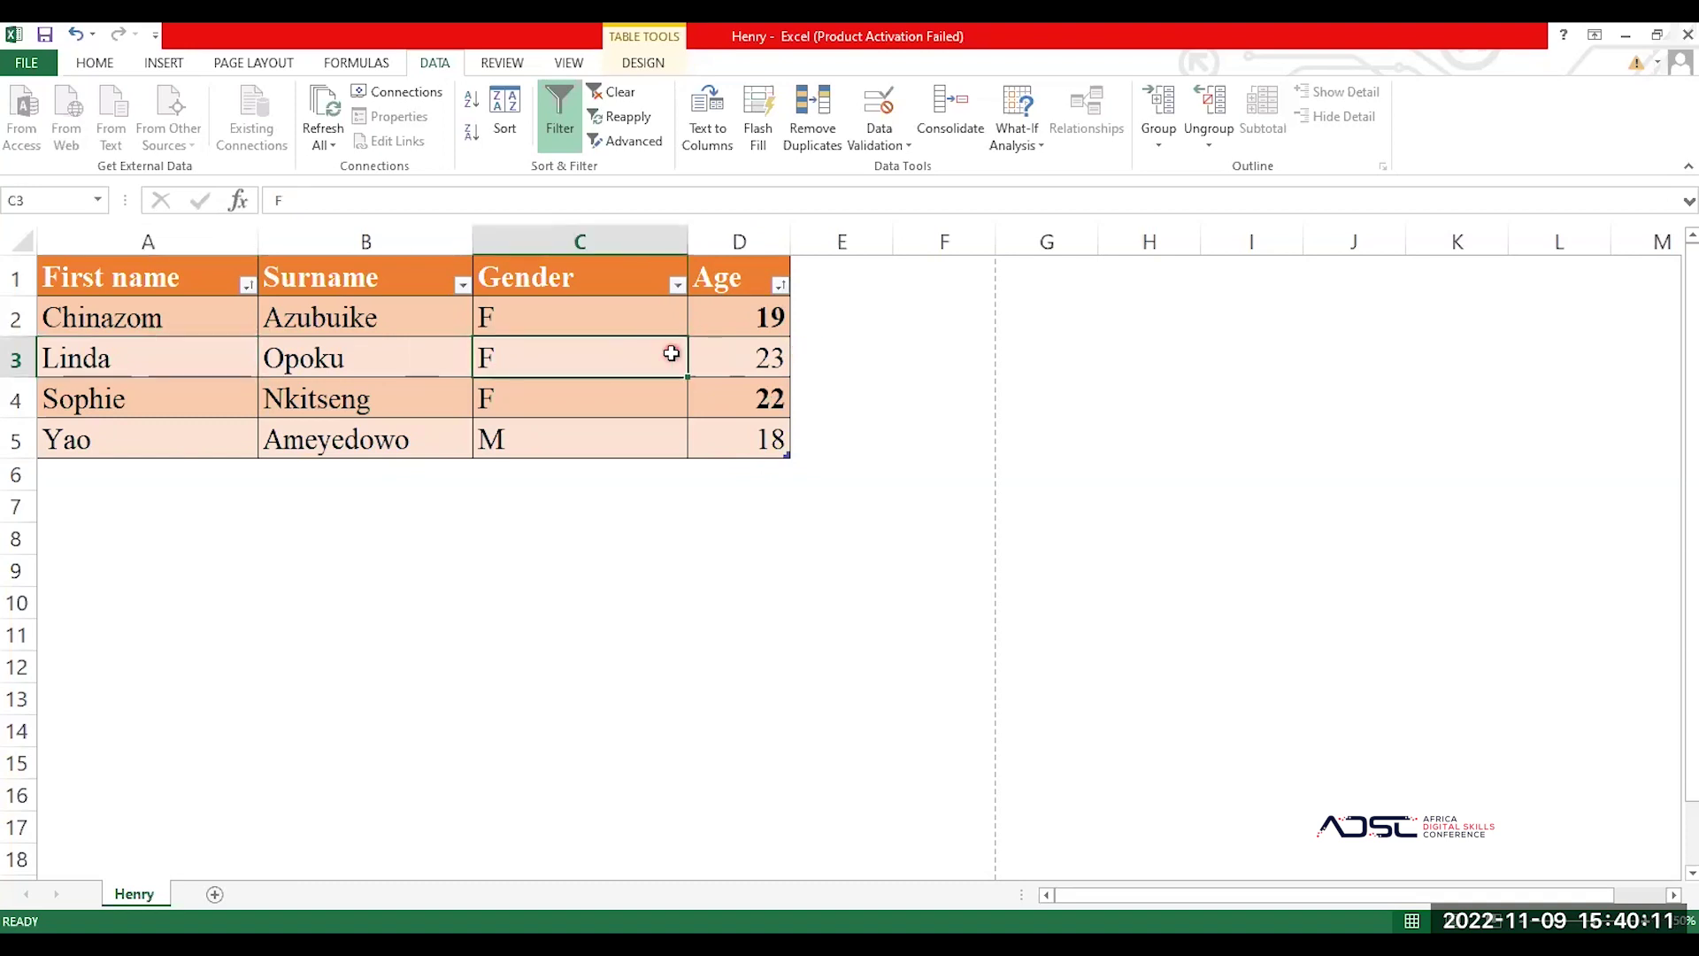
pyautogui.click(511, 107)
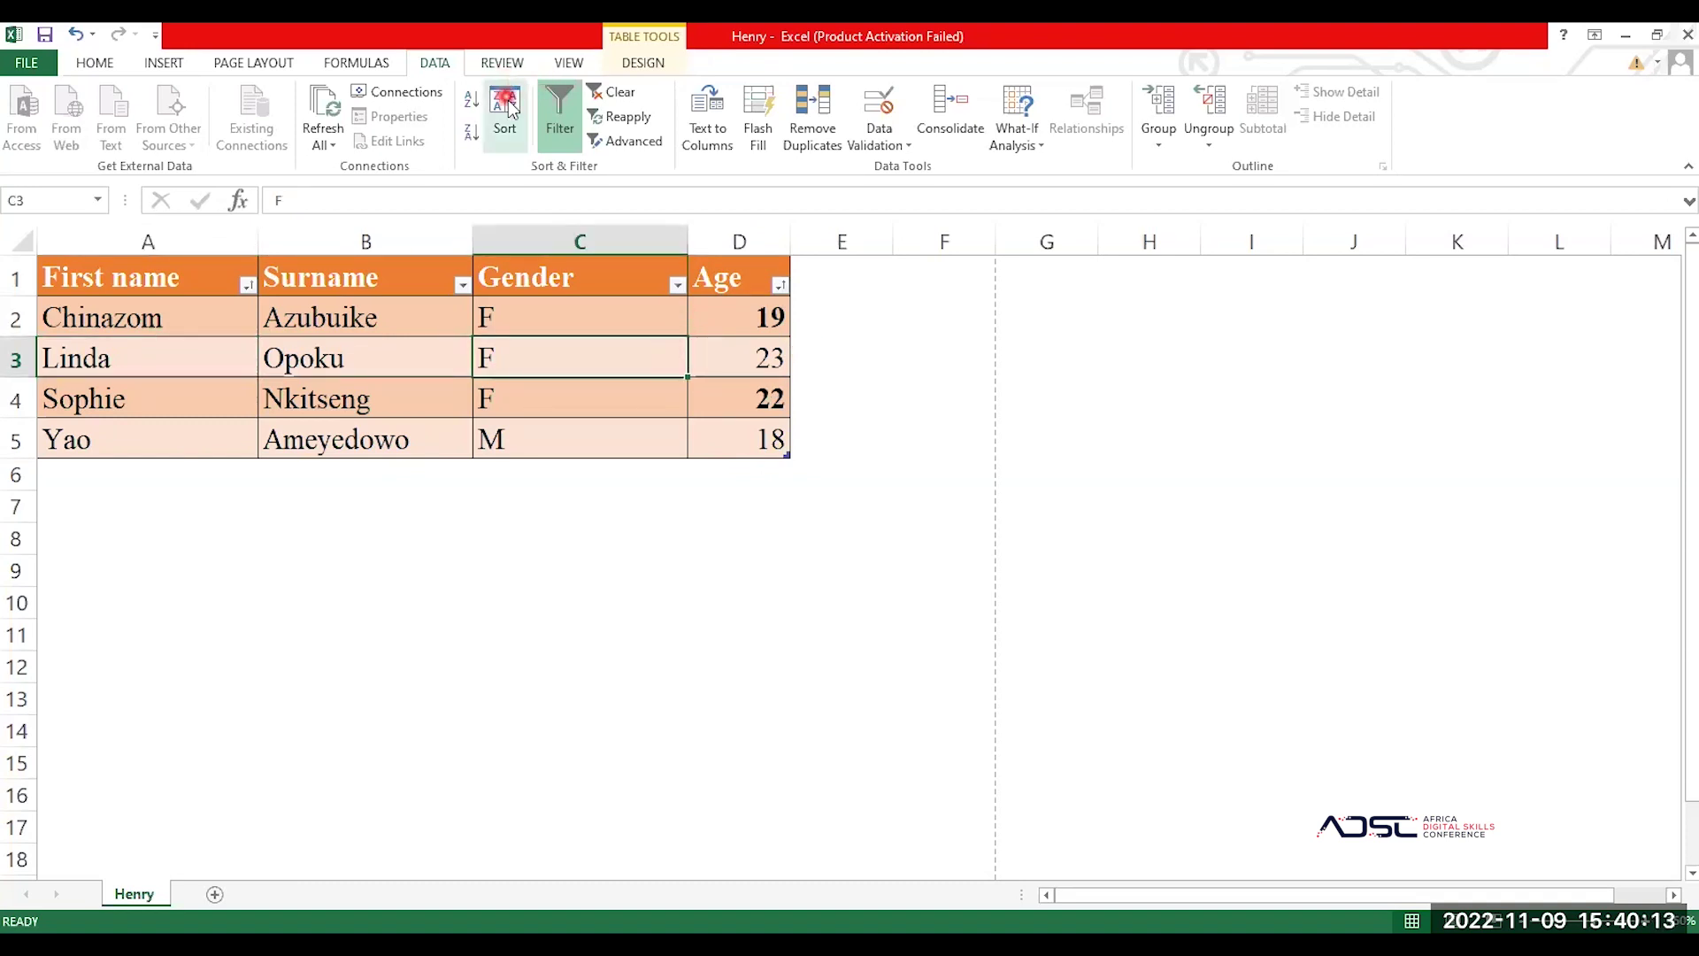
pyautogui.click(1082, 568)
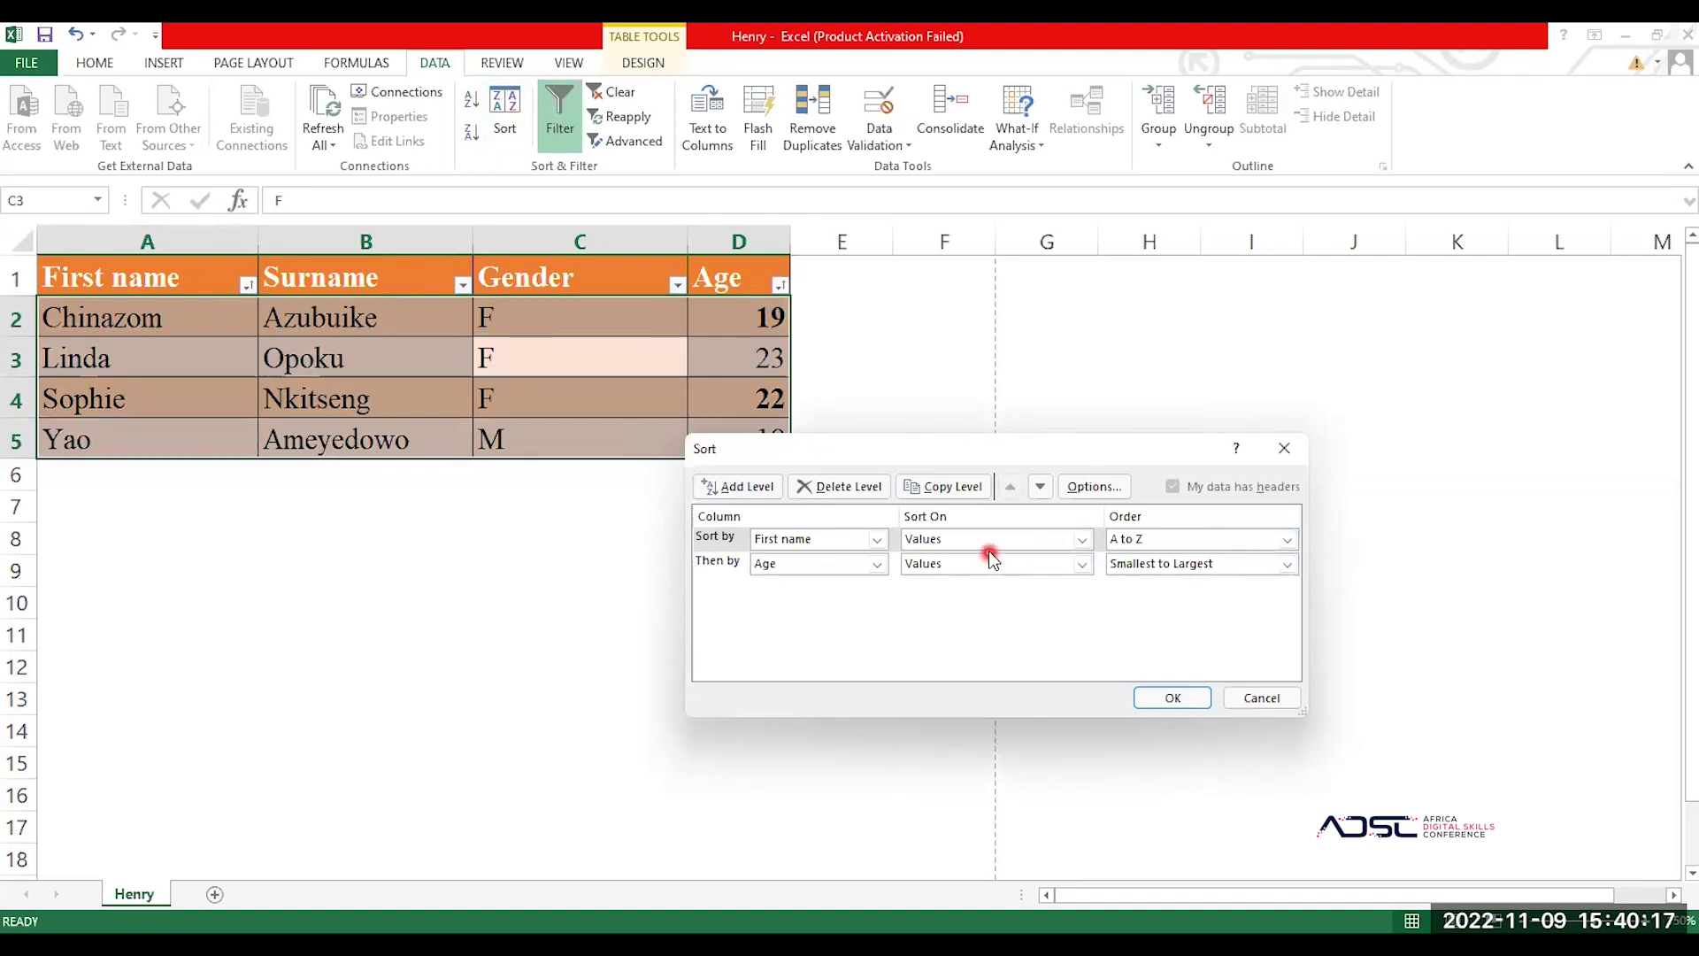
pyautogui.click(1015, 539)
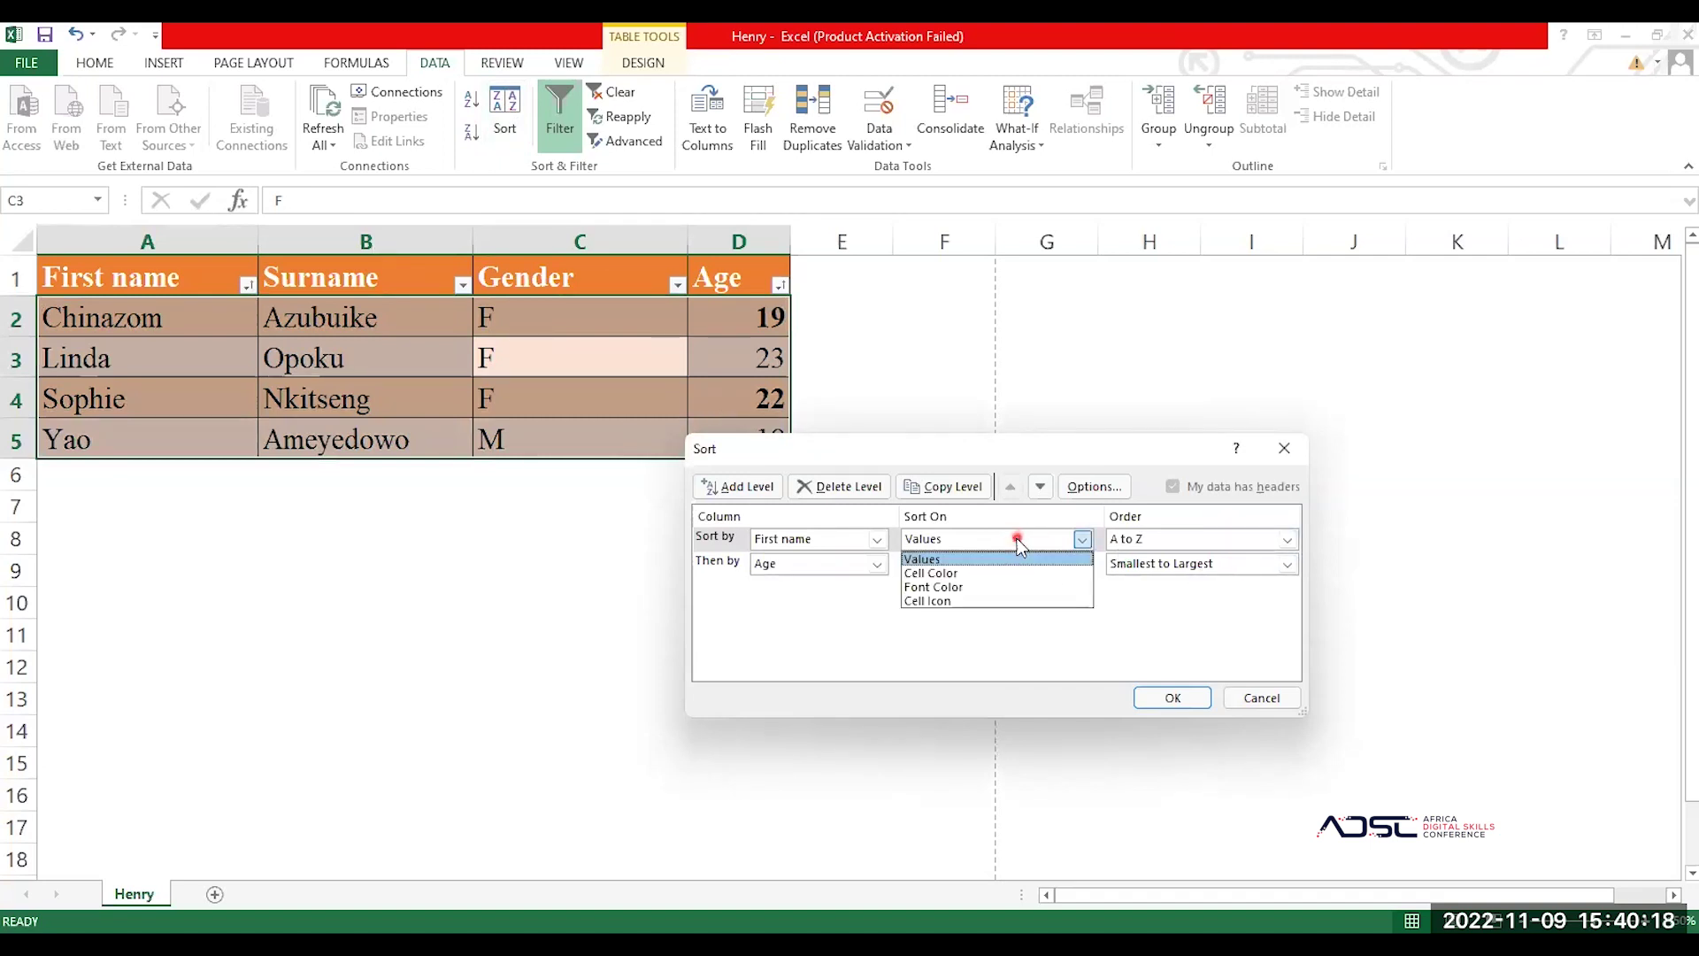
pyautogui.click(842, 555)
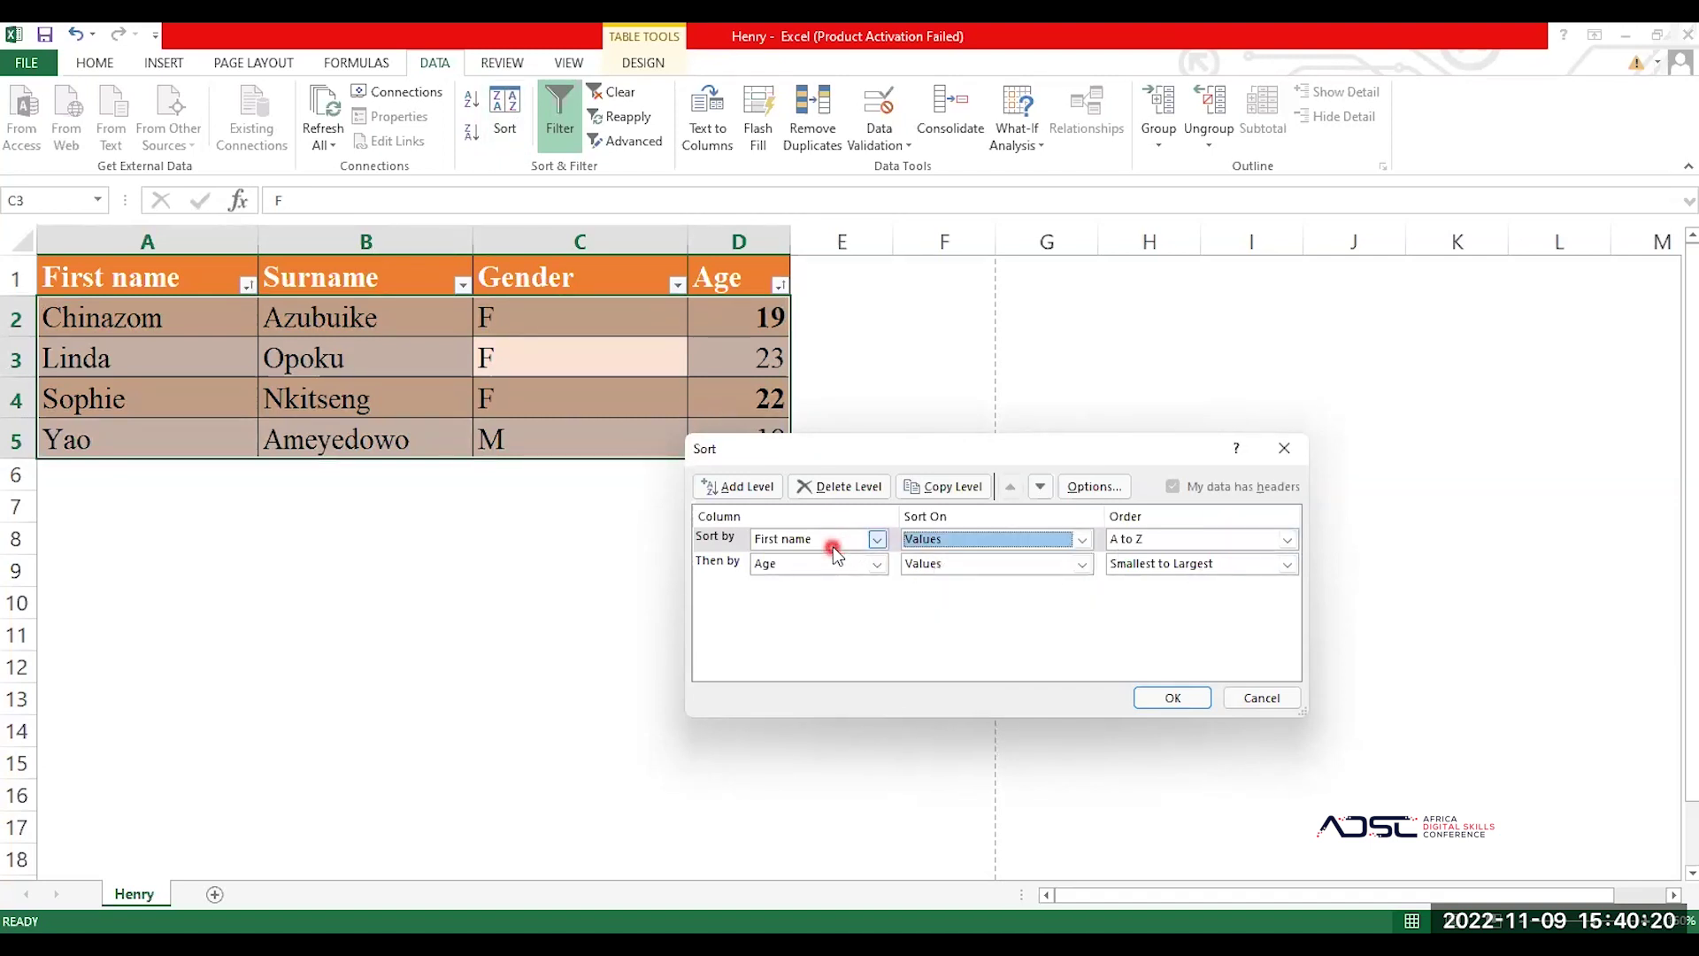
pyautogui.click(843, 492)
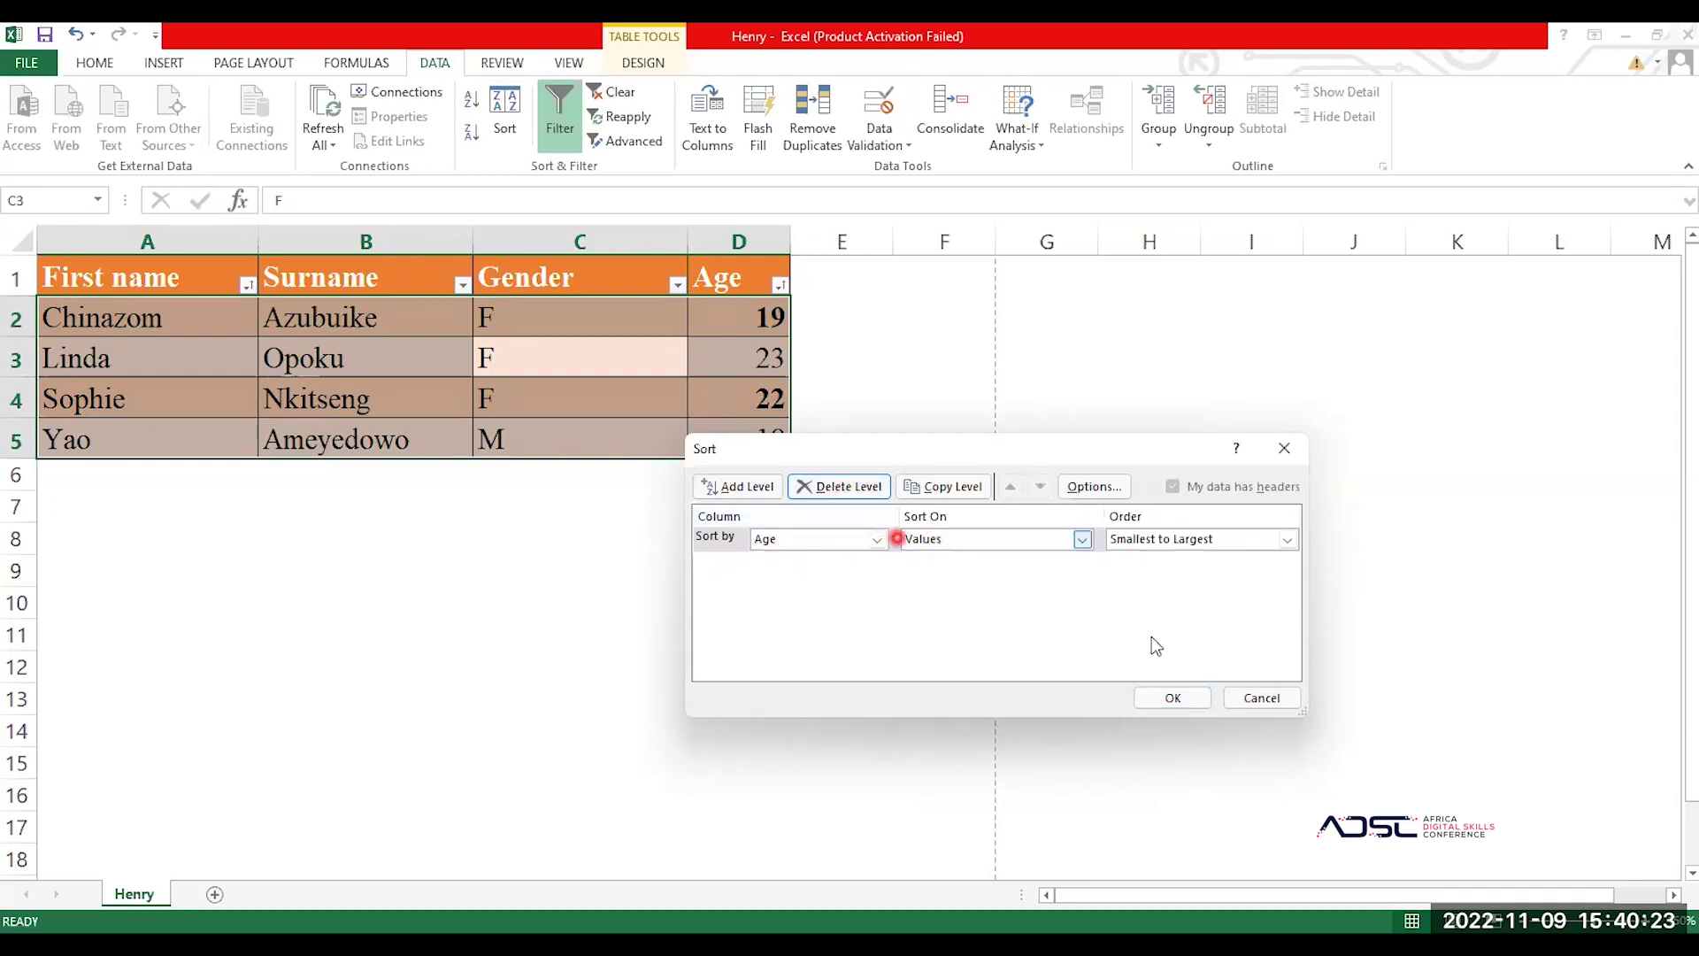
pyautogui.click(1189, 697)
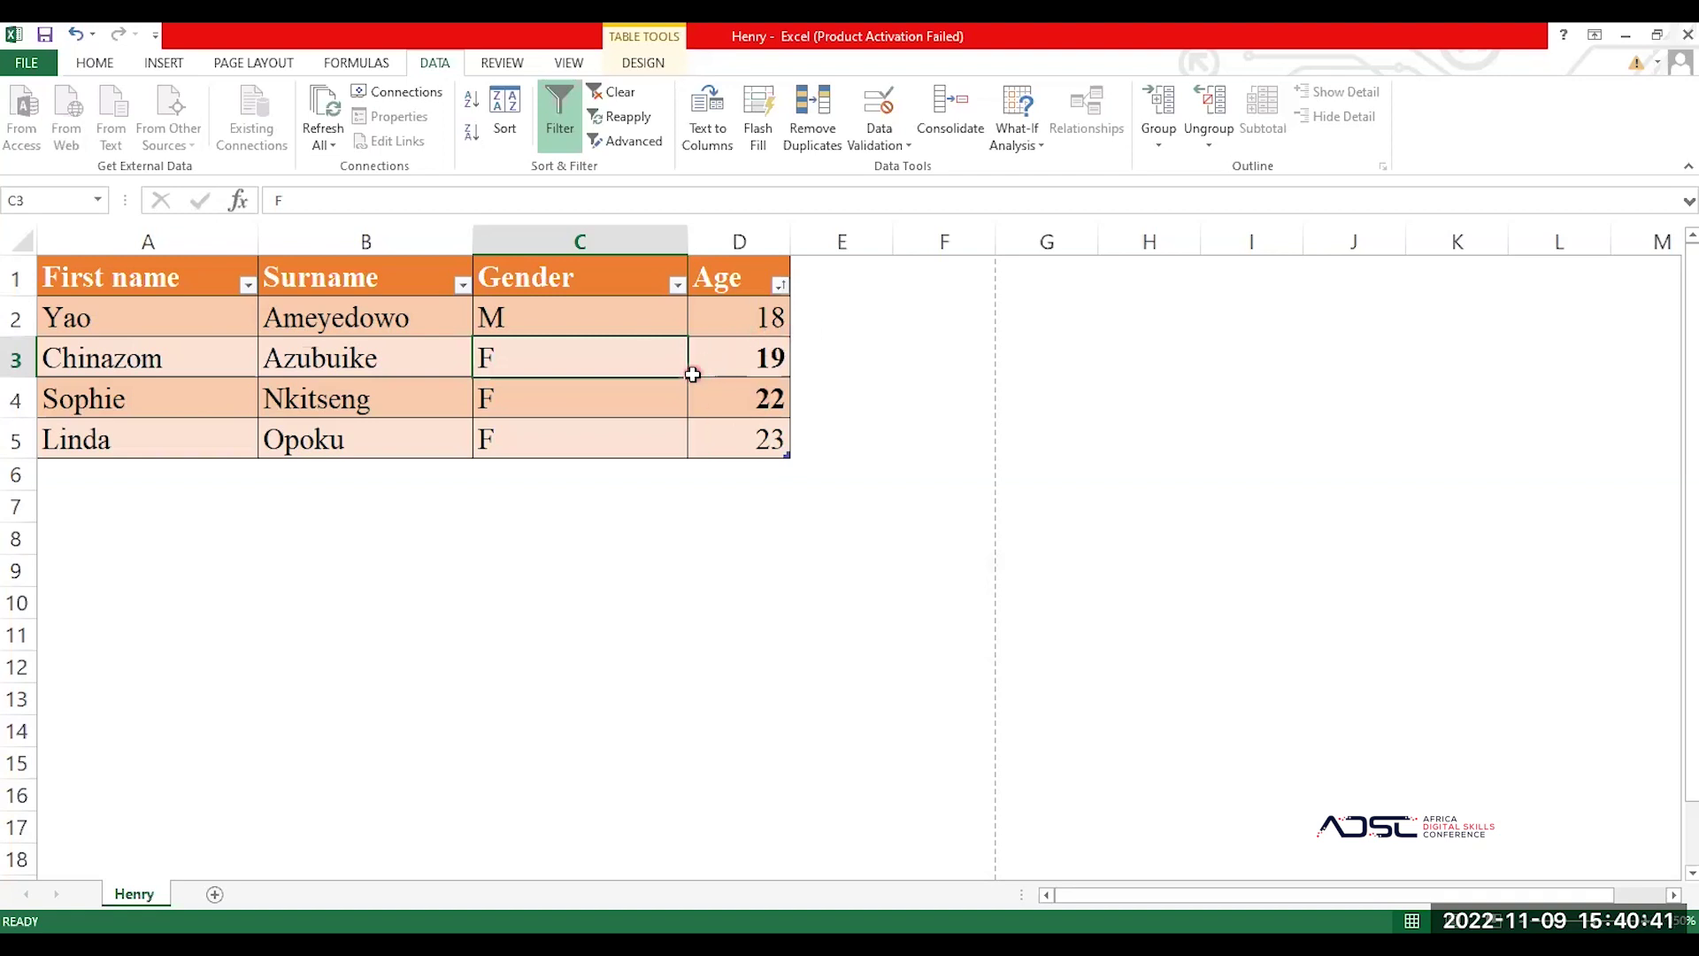
pyautogui.click(693, 372)
# Step: Start a formula in D6, cancel it, and point out the ages 18, 19 and 22
pyautogui.click(774, 476)
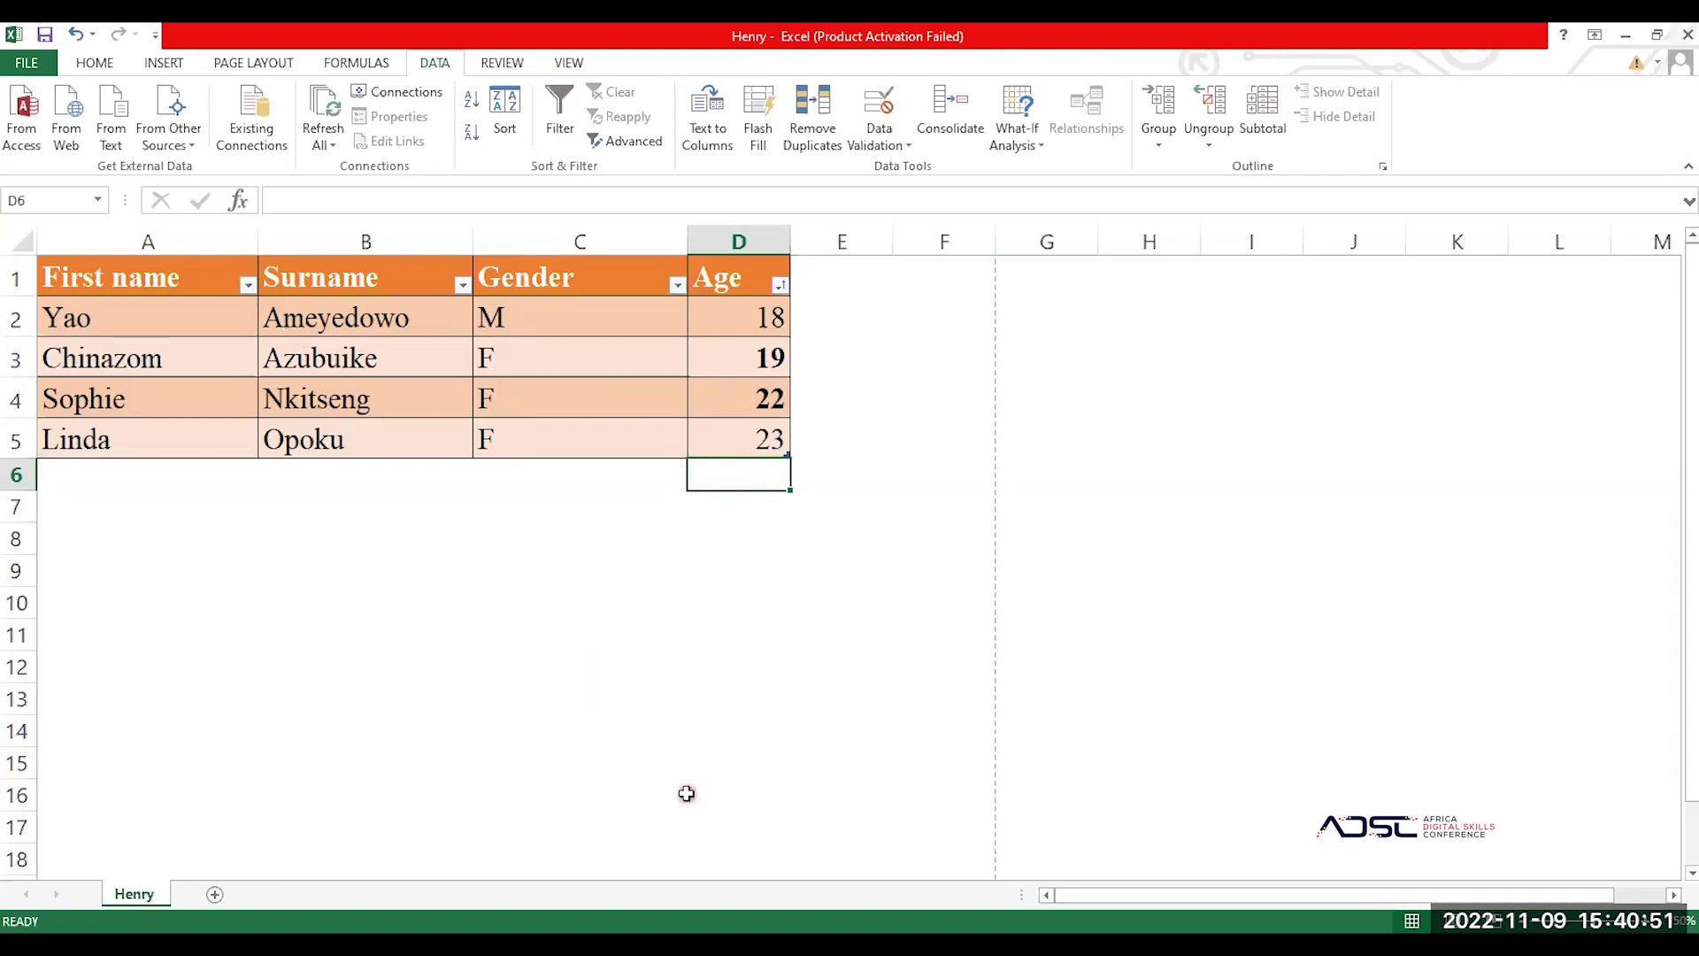
pyautogui.write('=')
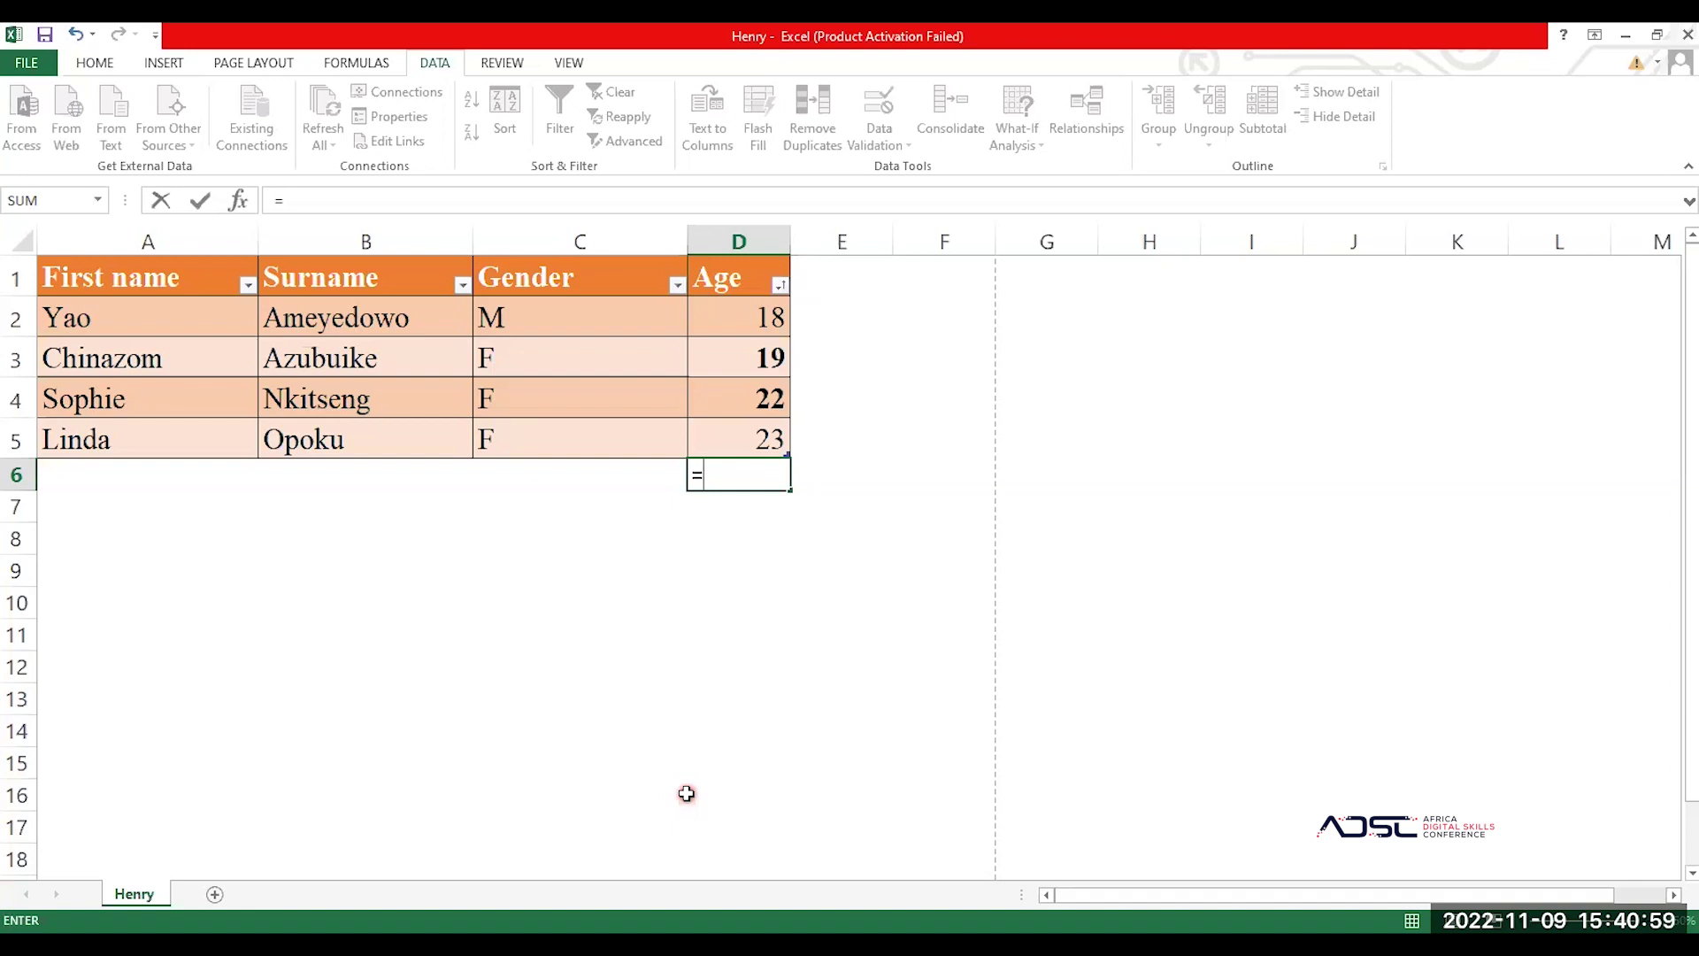
pyautogui.press('BackSpace')
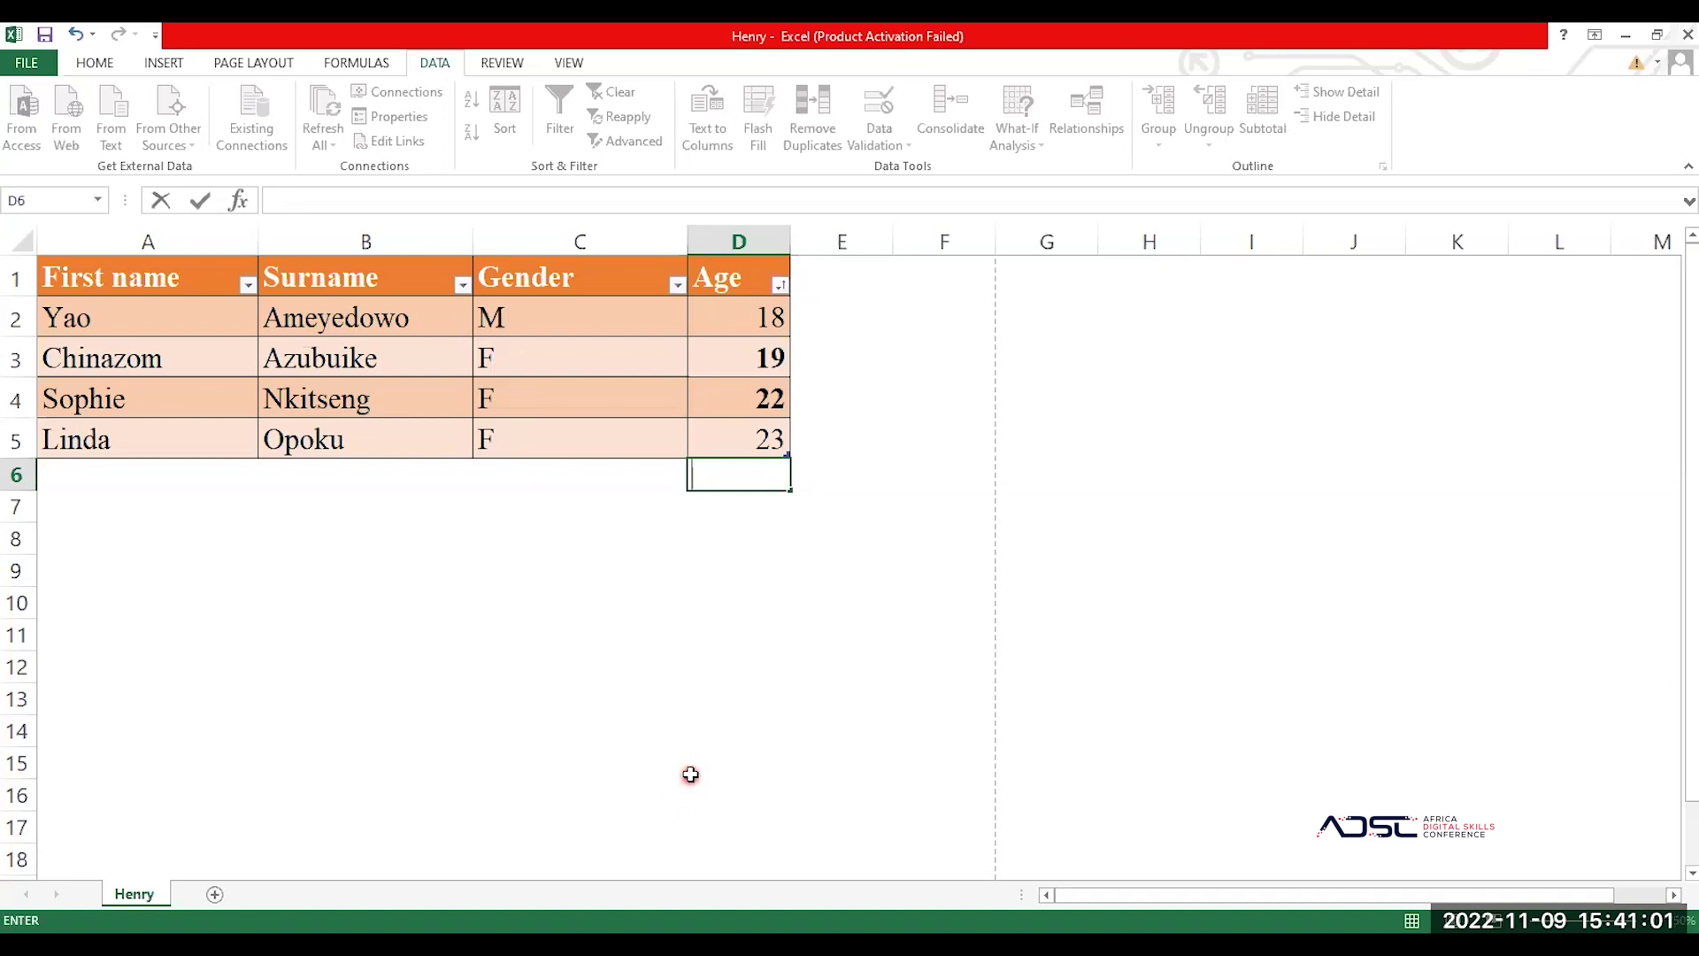
pyautogui.click(742, 322)
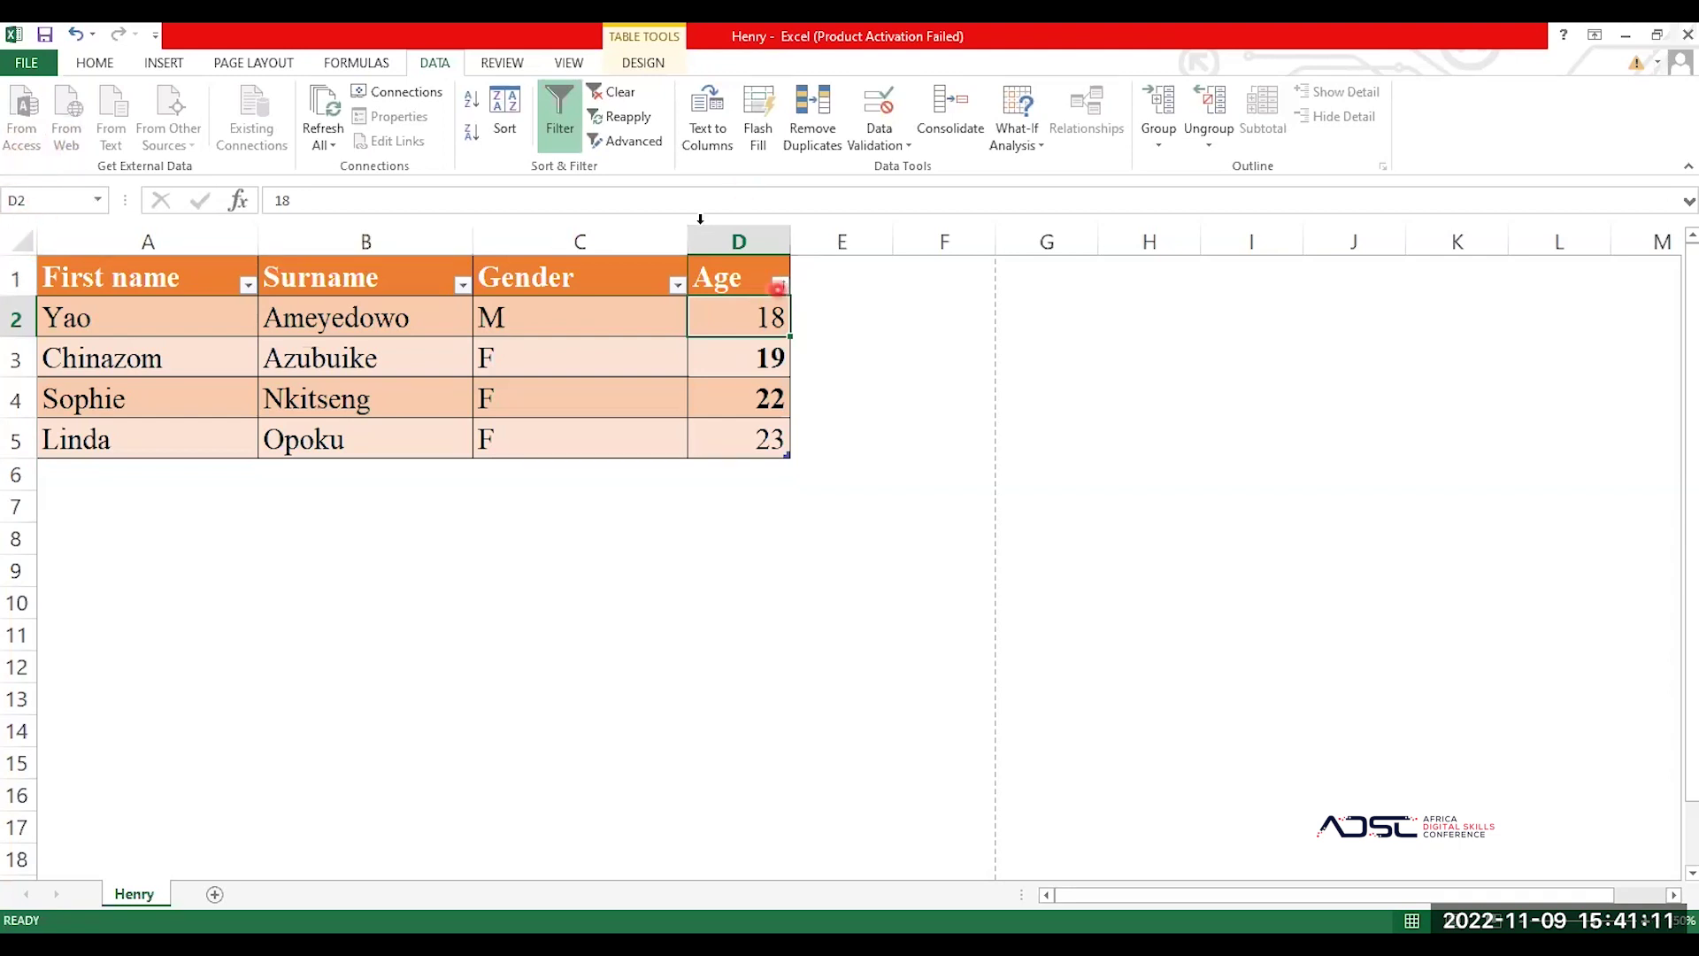
pyautogui.click(771, 357)
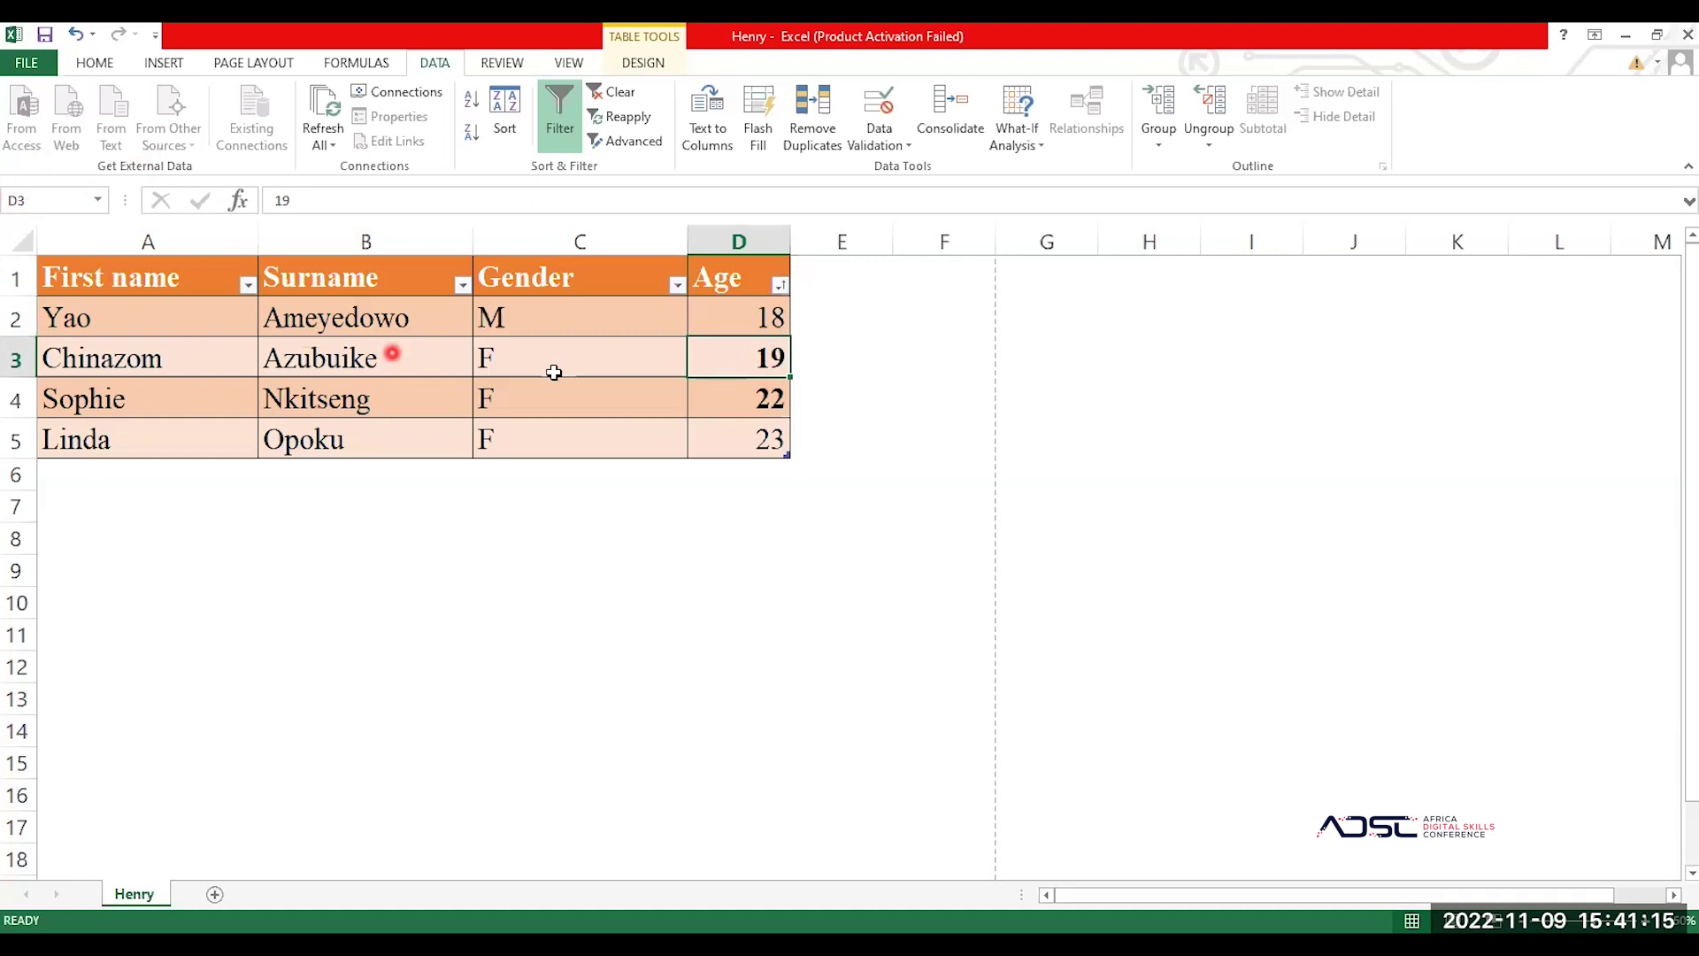
pyautogui.click(735, 406)
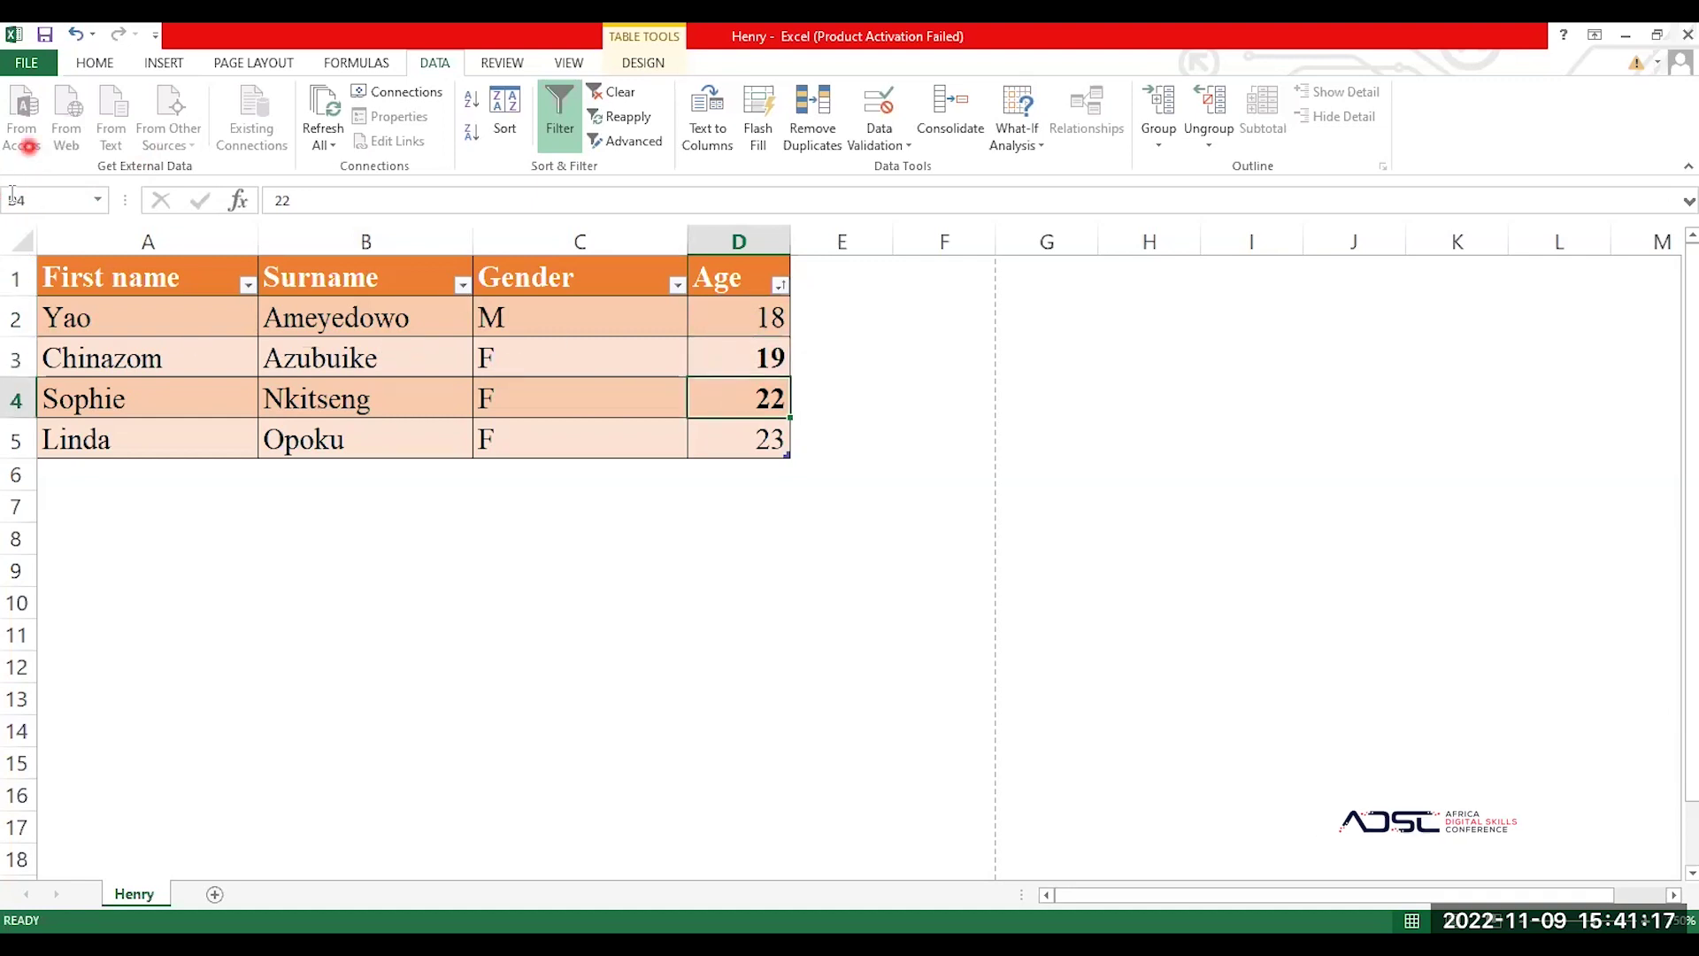
# Step: Enter =D2+D3+D4+D5 in D6 to total the ages
pyautogui.click(743, 479)
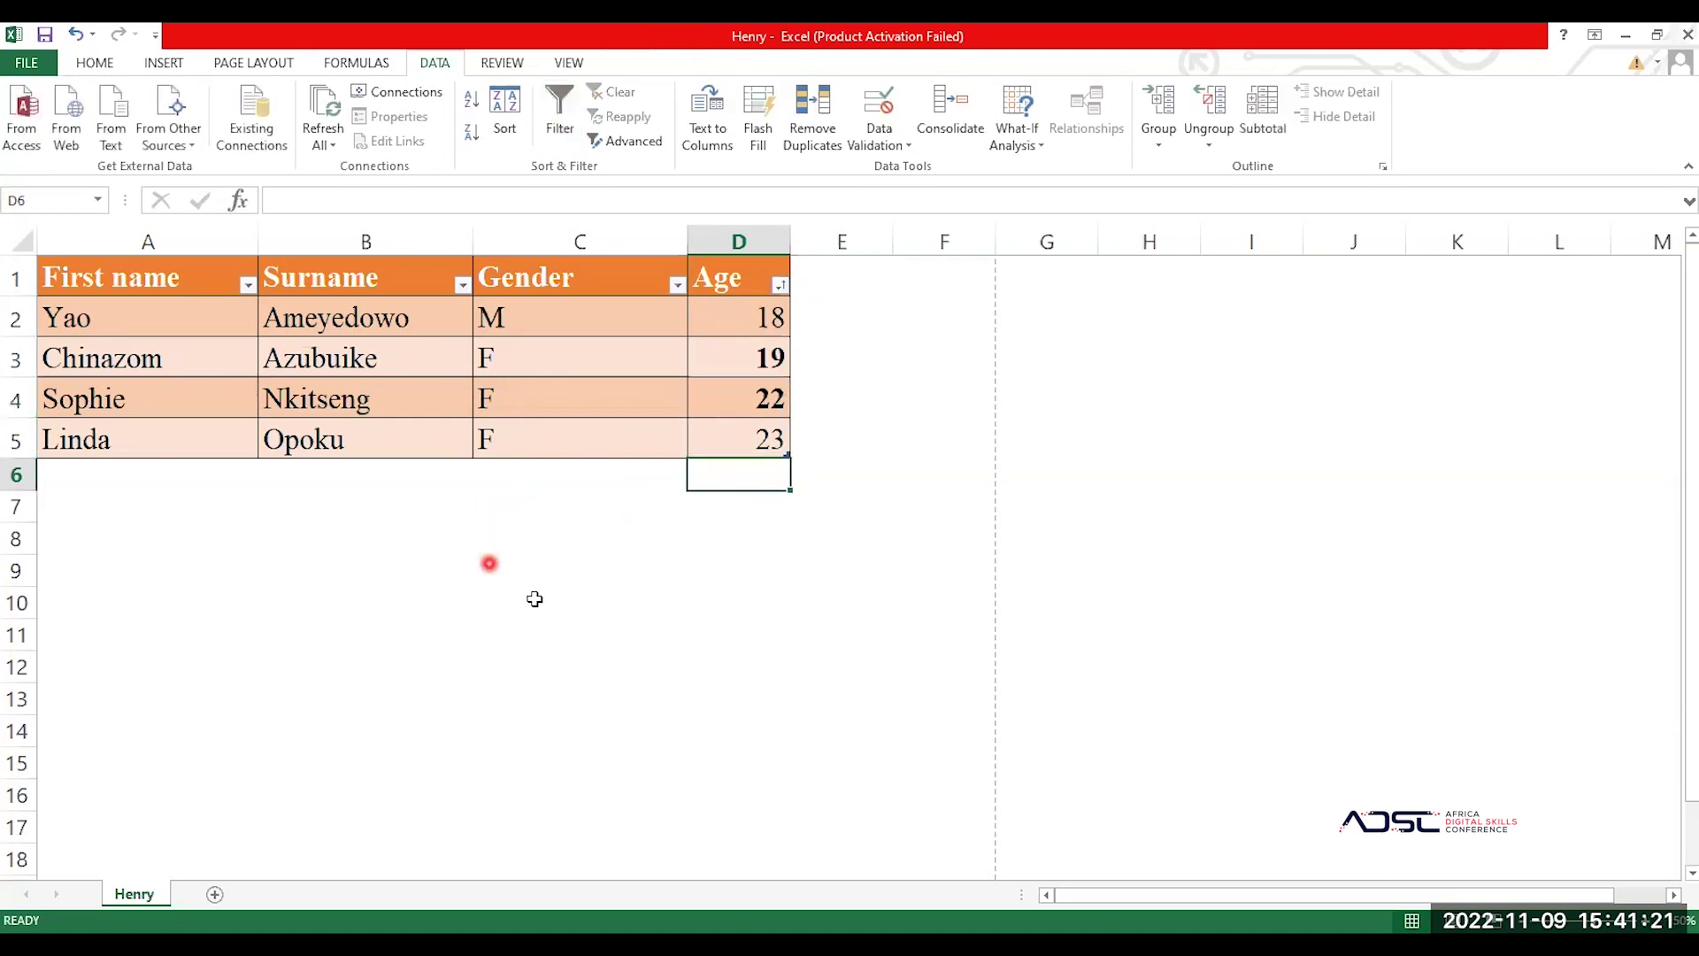
pyautogui.write('=')
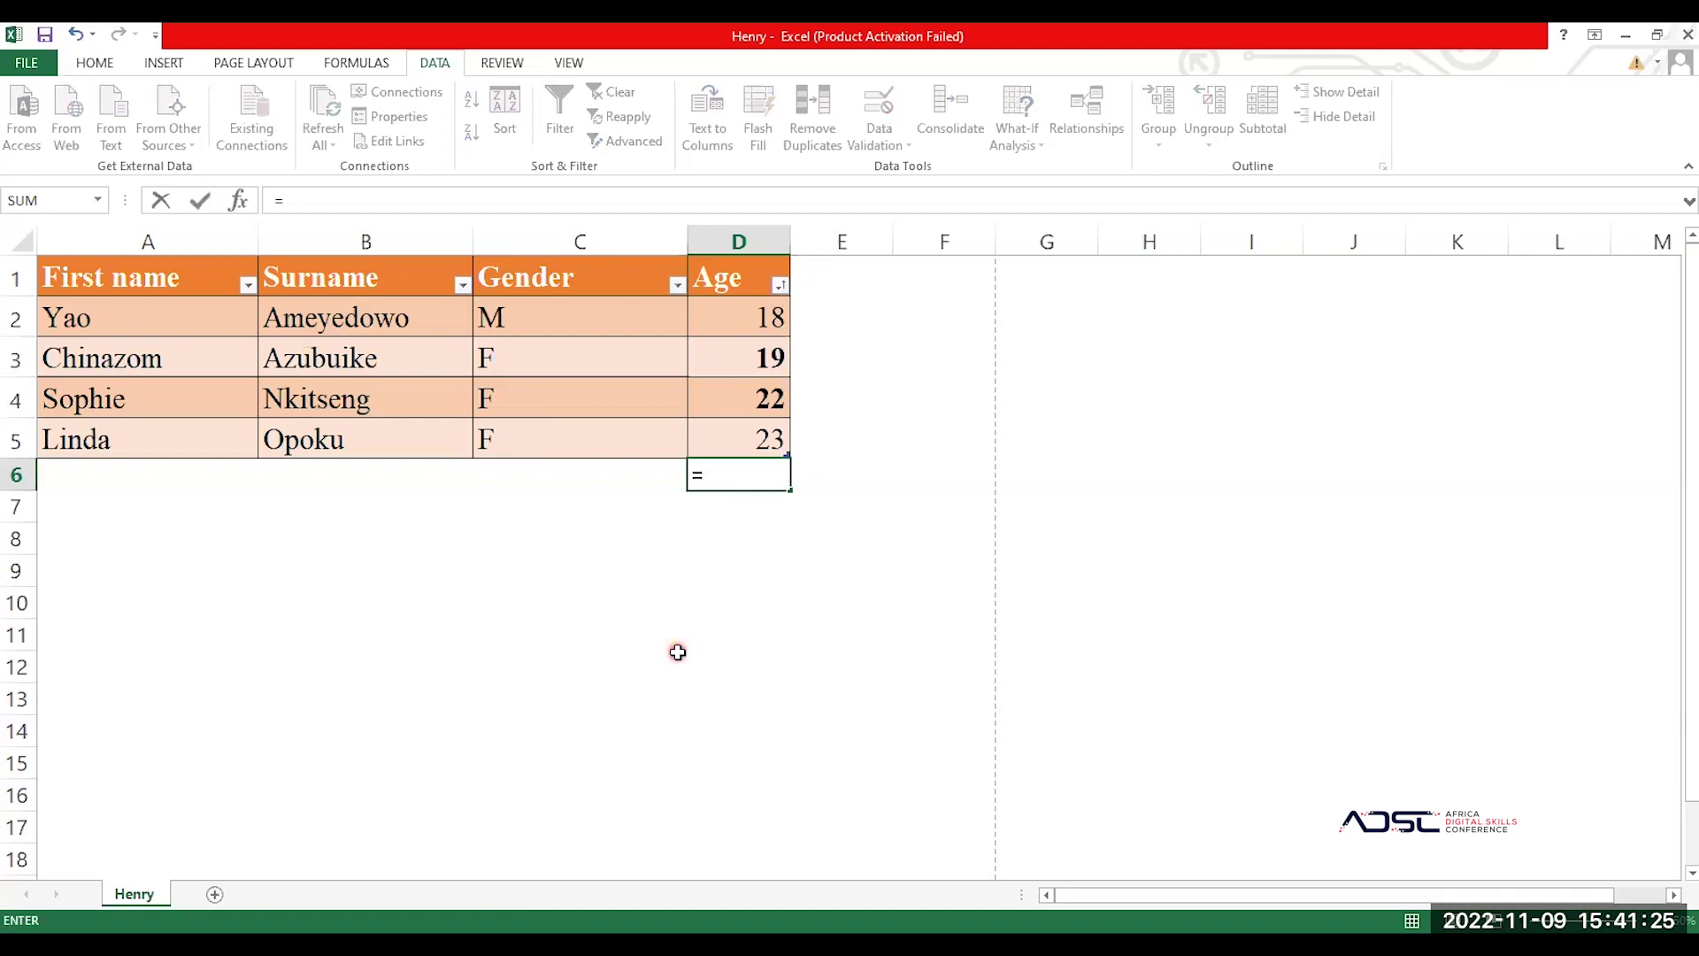
pyautogui.write('D2')
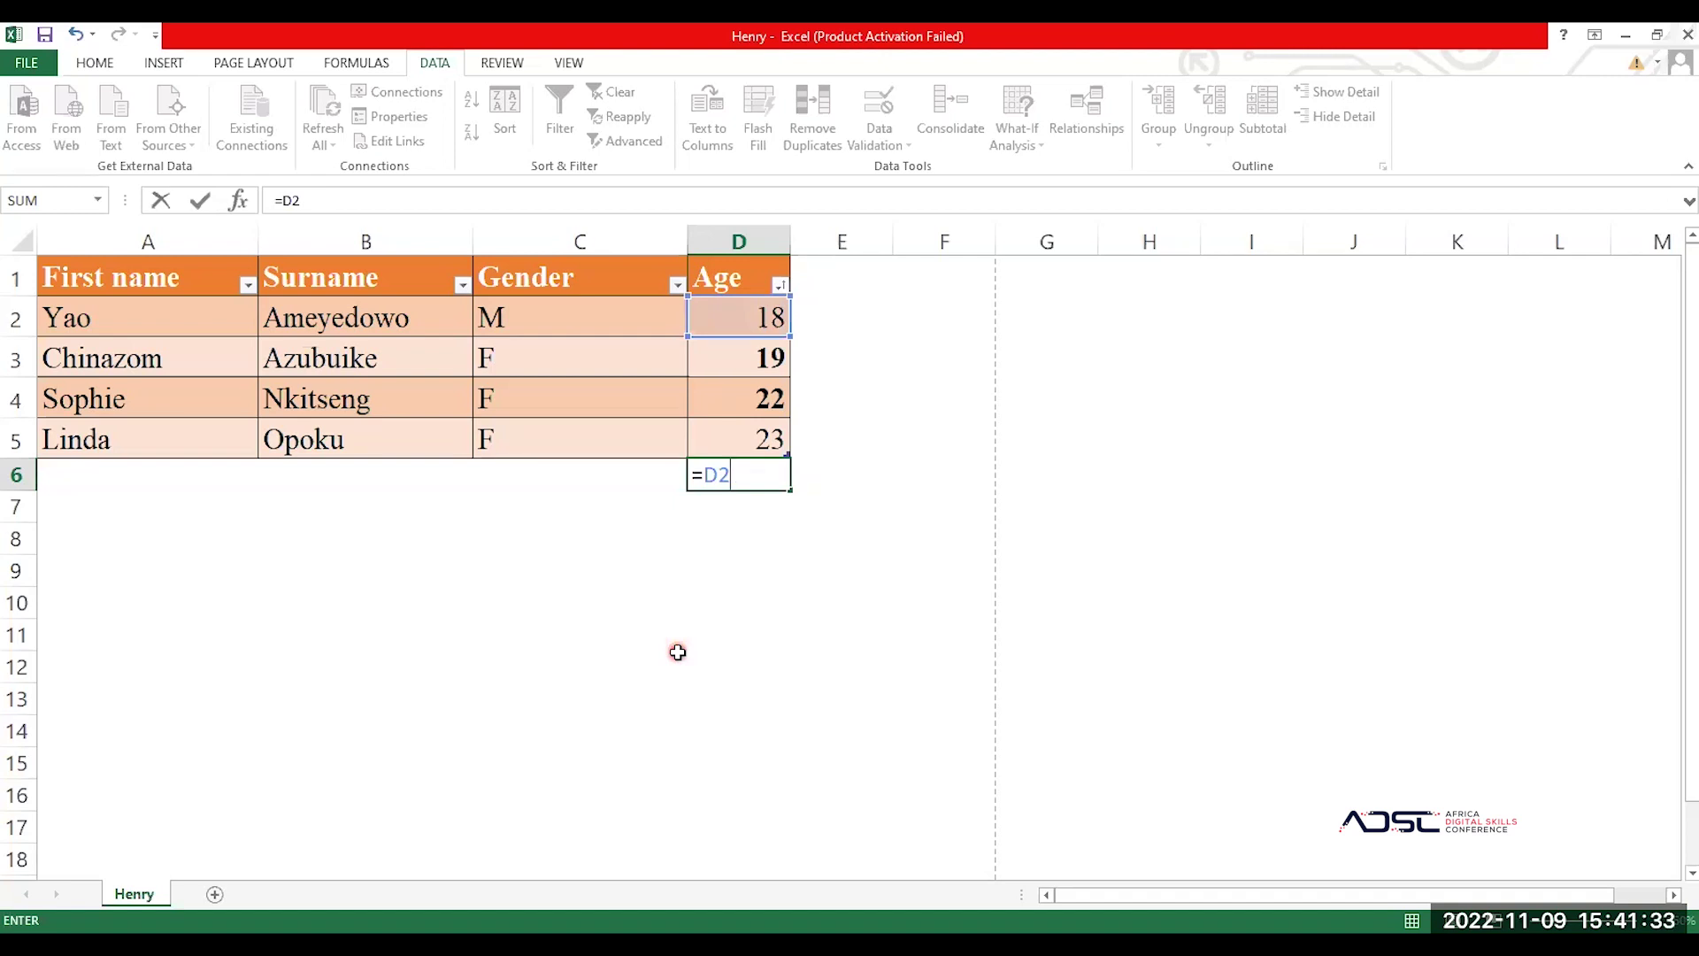
pyautogui.write('+d3')
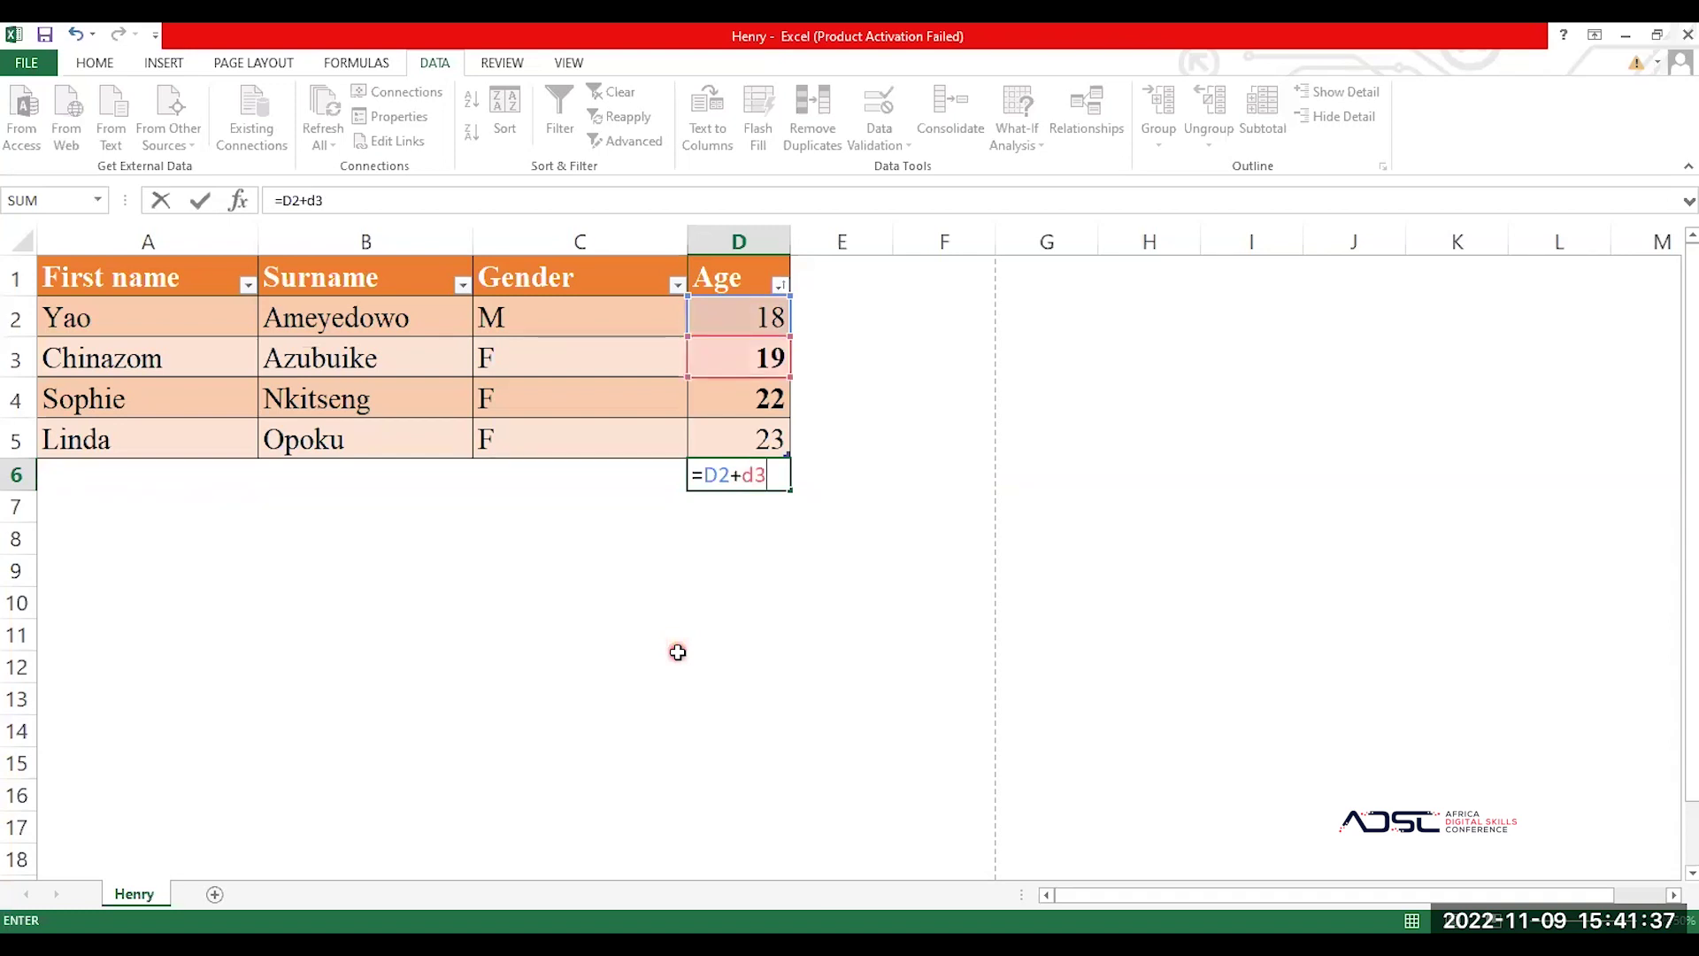
pyautogui.press('BackSpace')
pyautogui.press('BackSpace')
pyautogui.write('D3+D4')
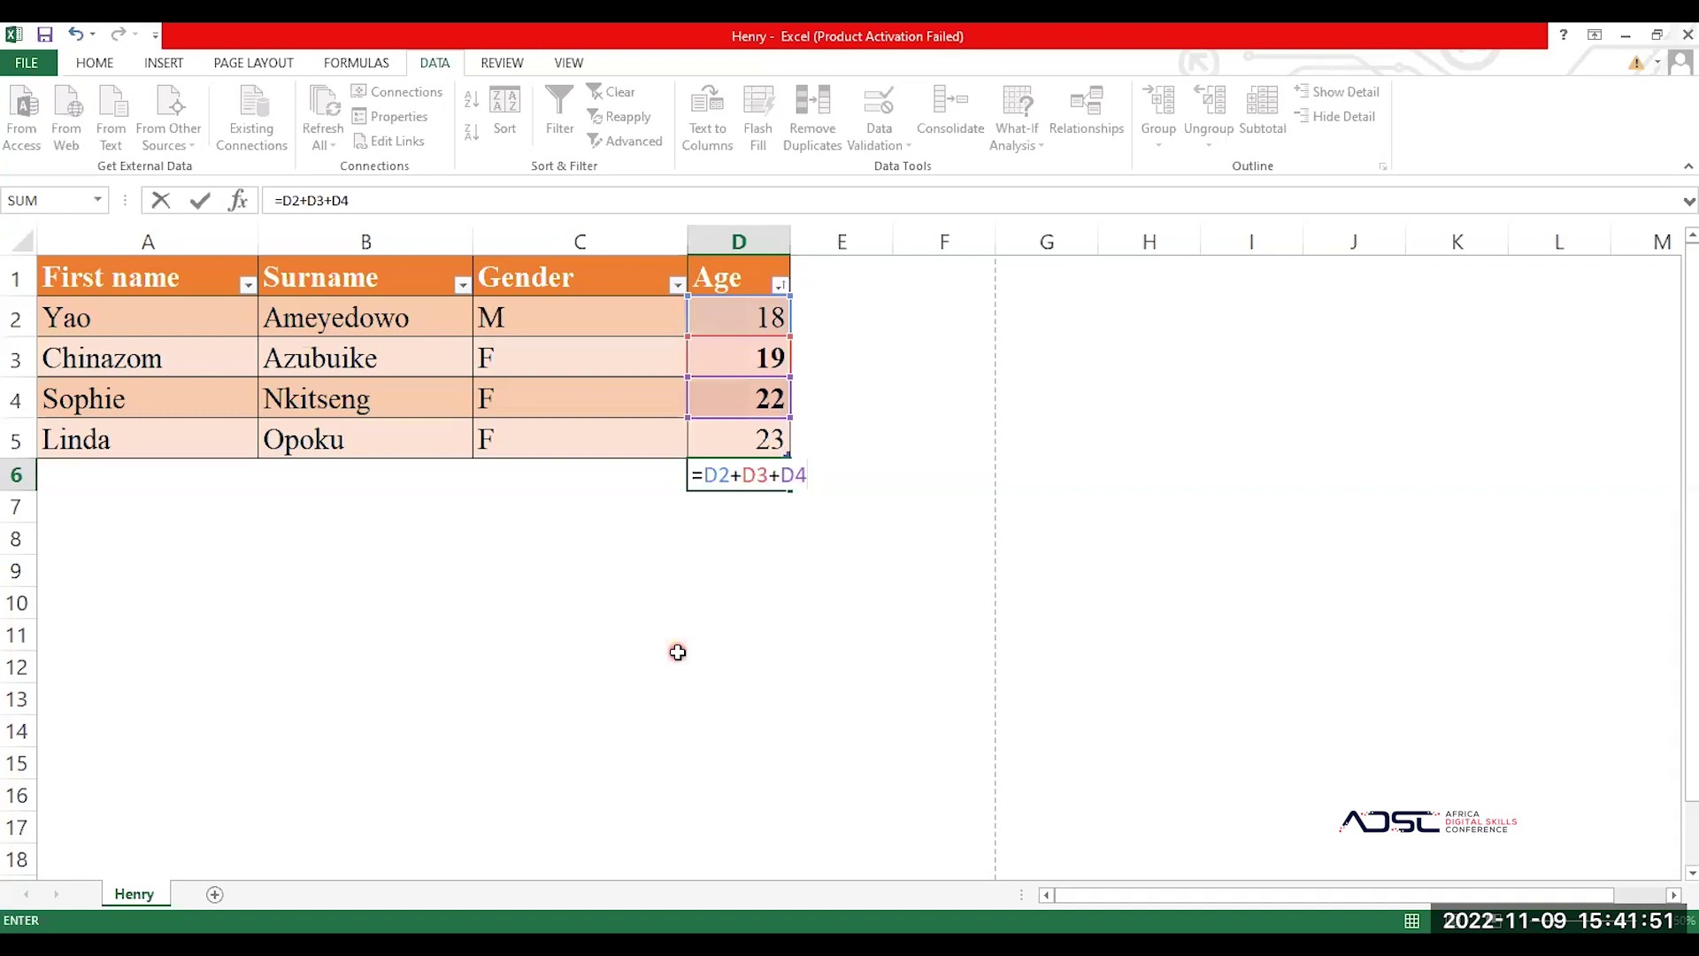
pyautogui.write('+D5')
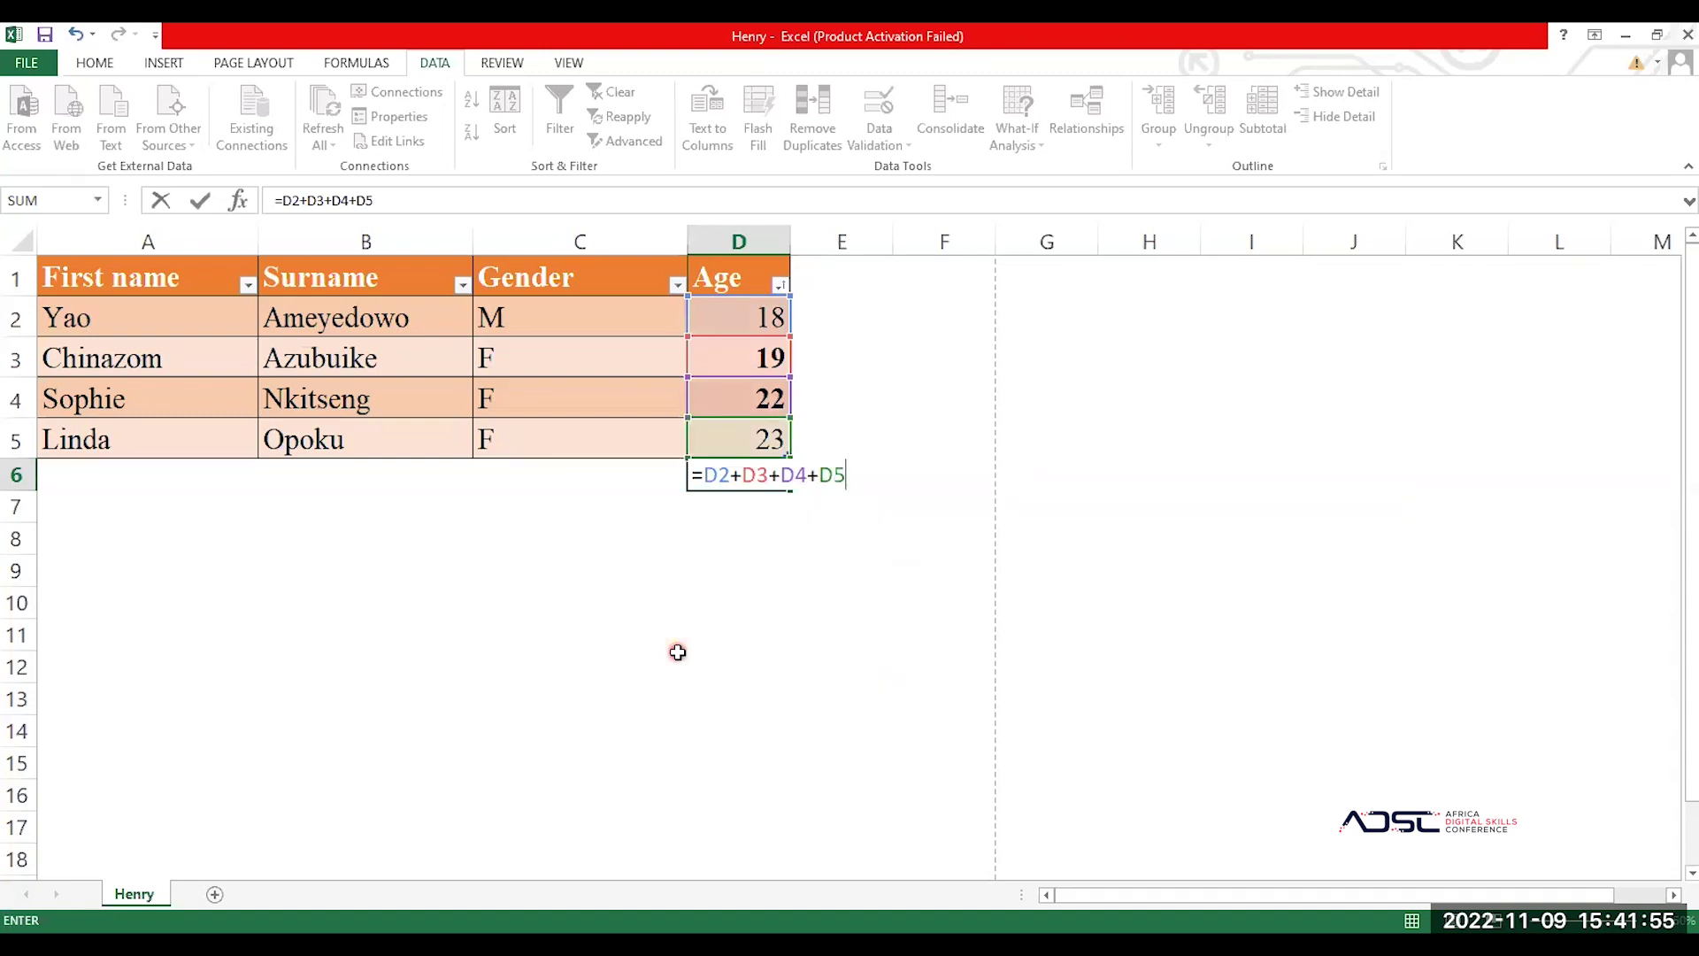
pyautogui.press('Return')
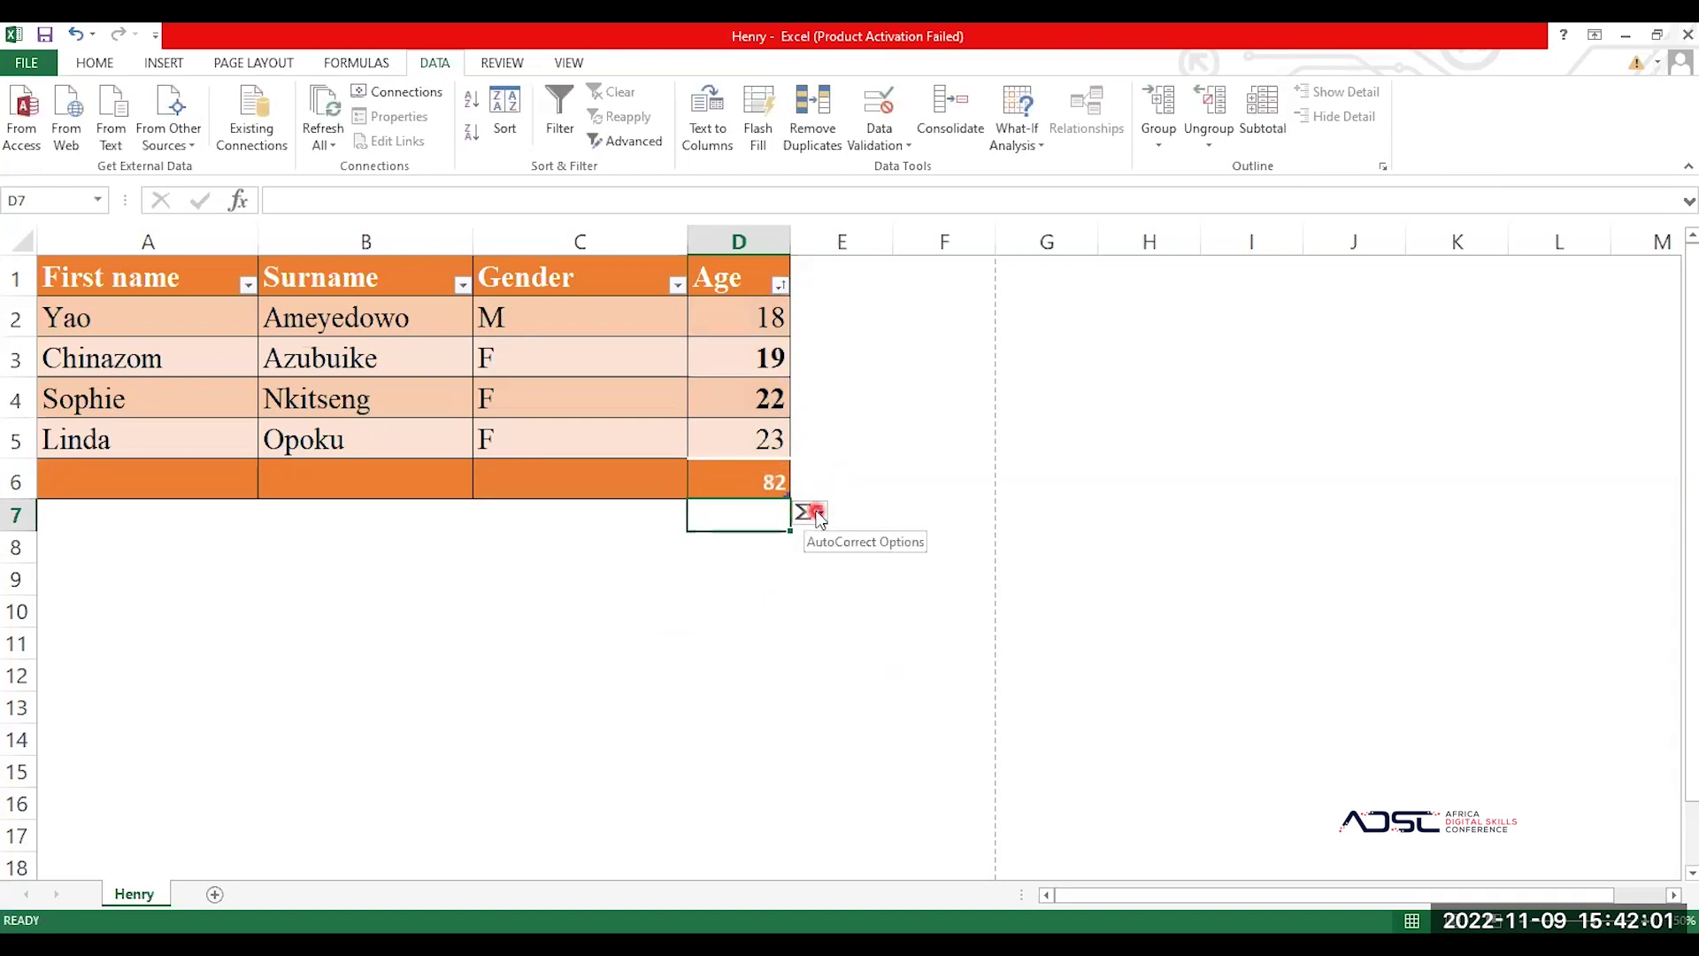
# Step: Enter =SUM(D2:D5) in D7, which also totals the ages to 82
pyautogui.click(144, 485)
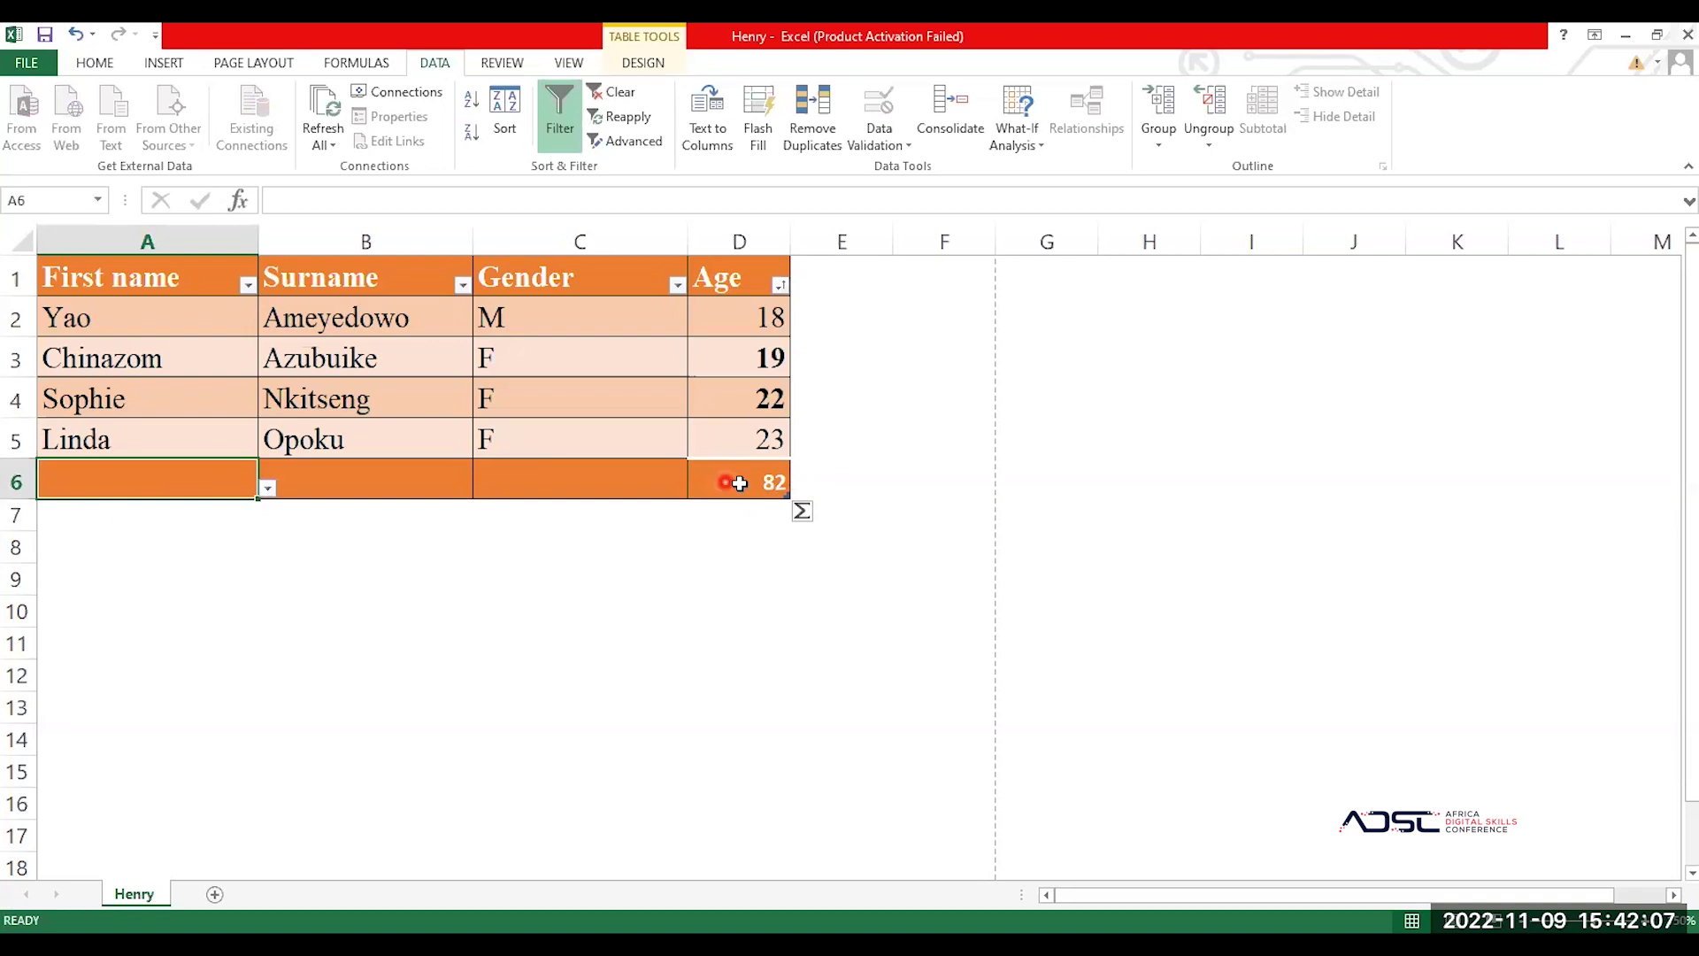
pyautogui.click(766, 481)
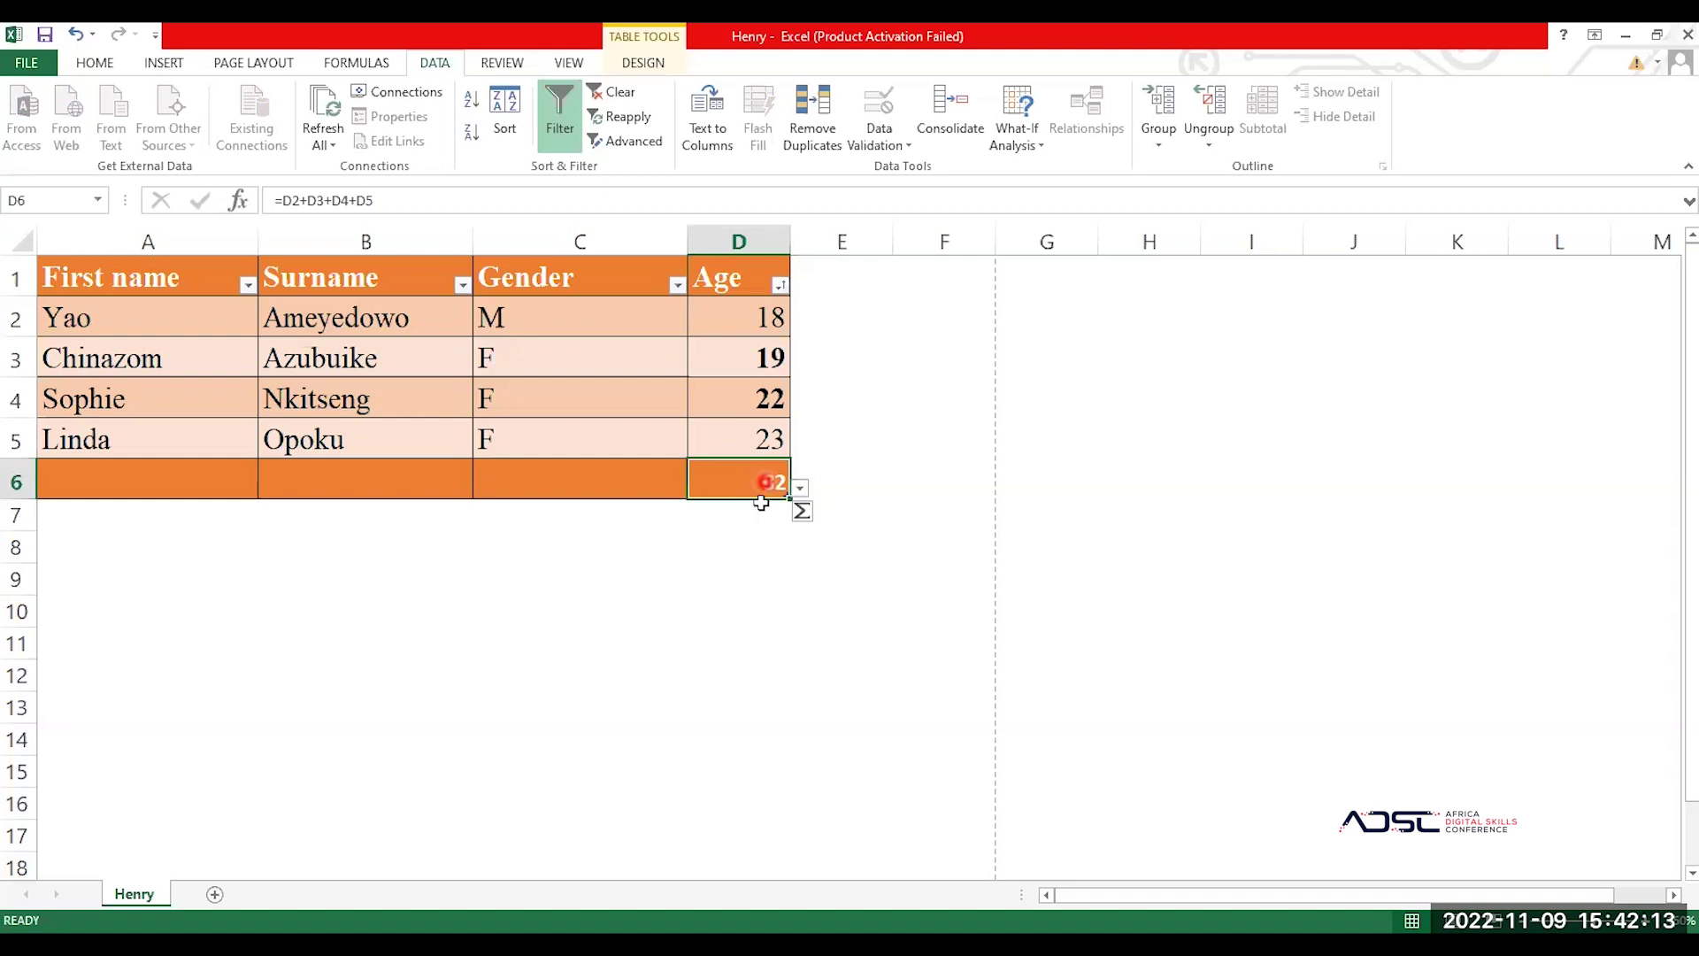
pyautogui.click(746, 518)
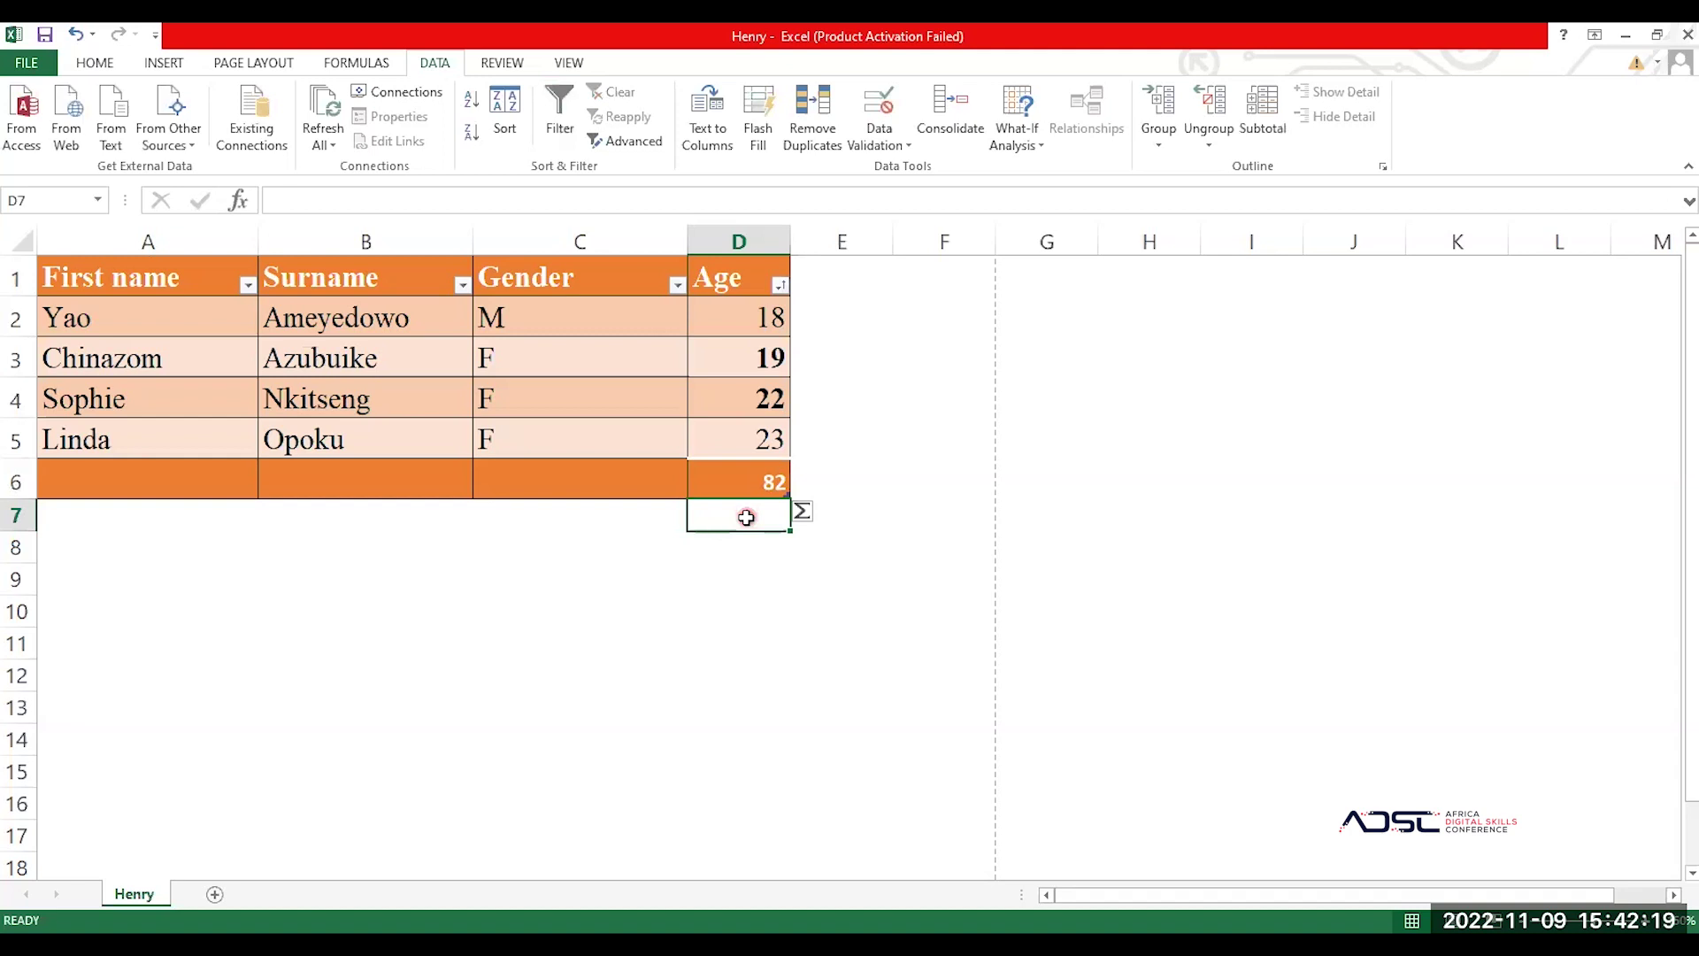
pyautogui.write('=')
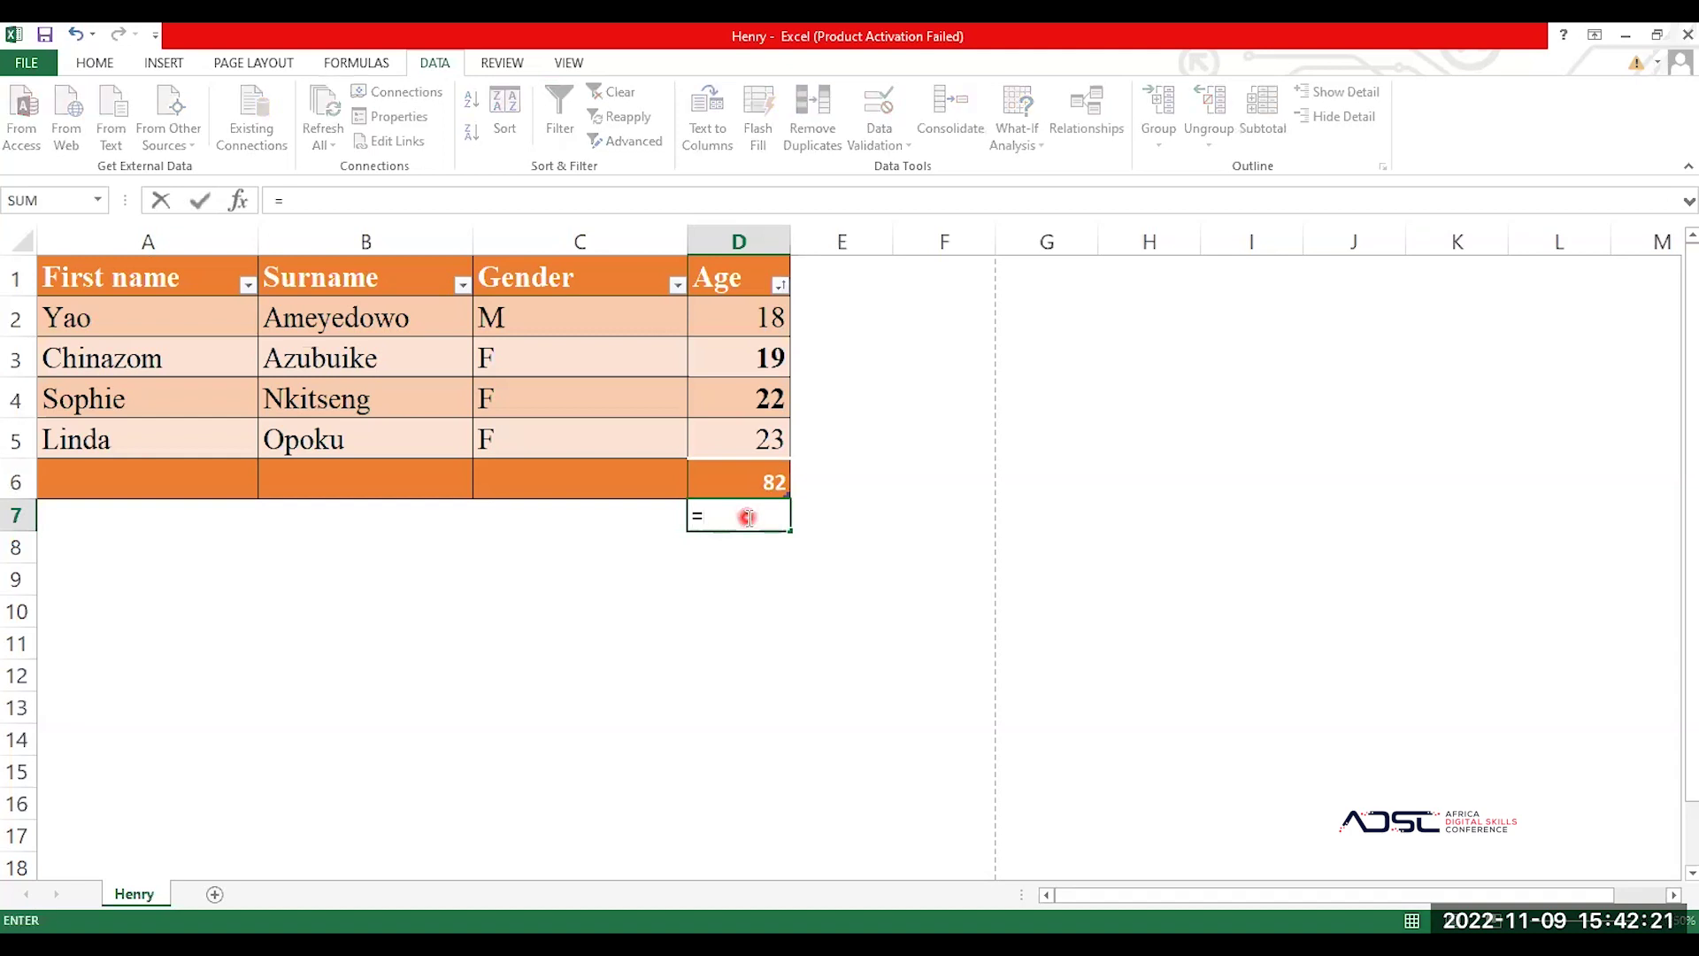
pyautogui.write('SUM')
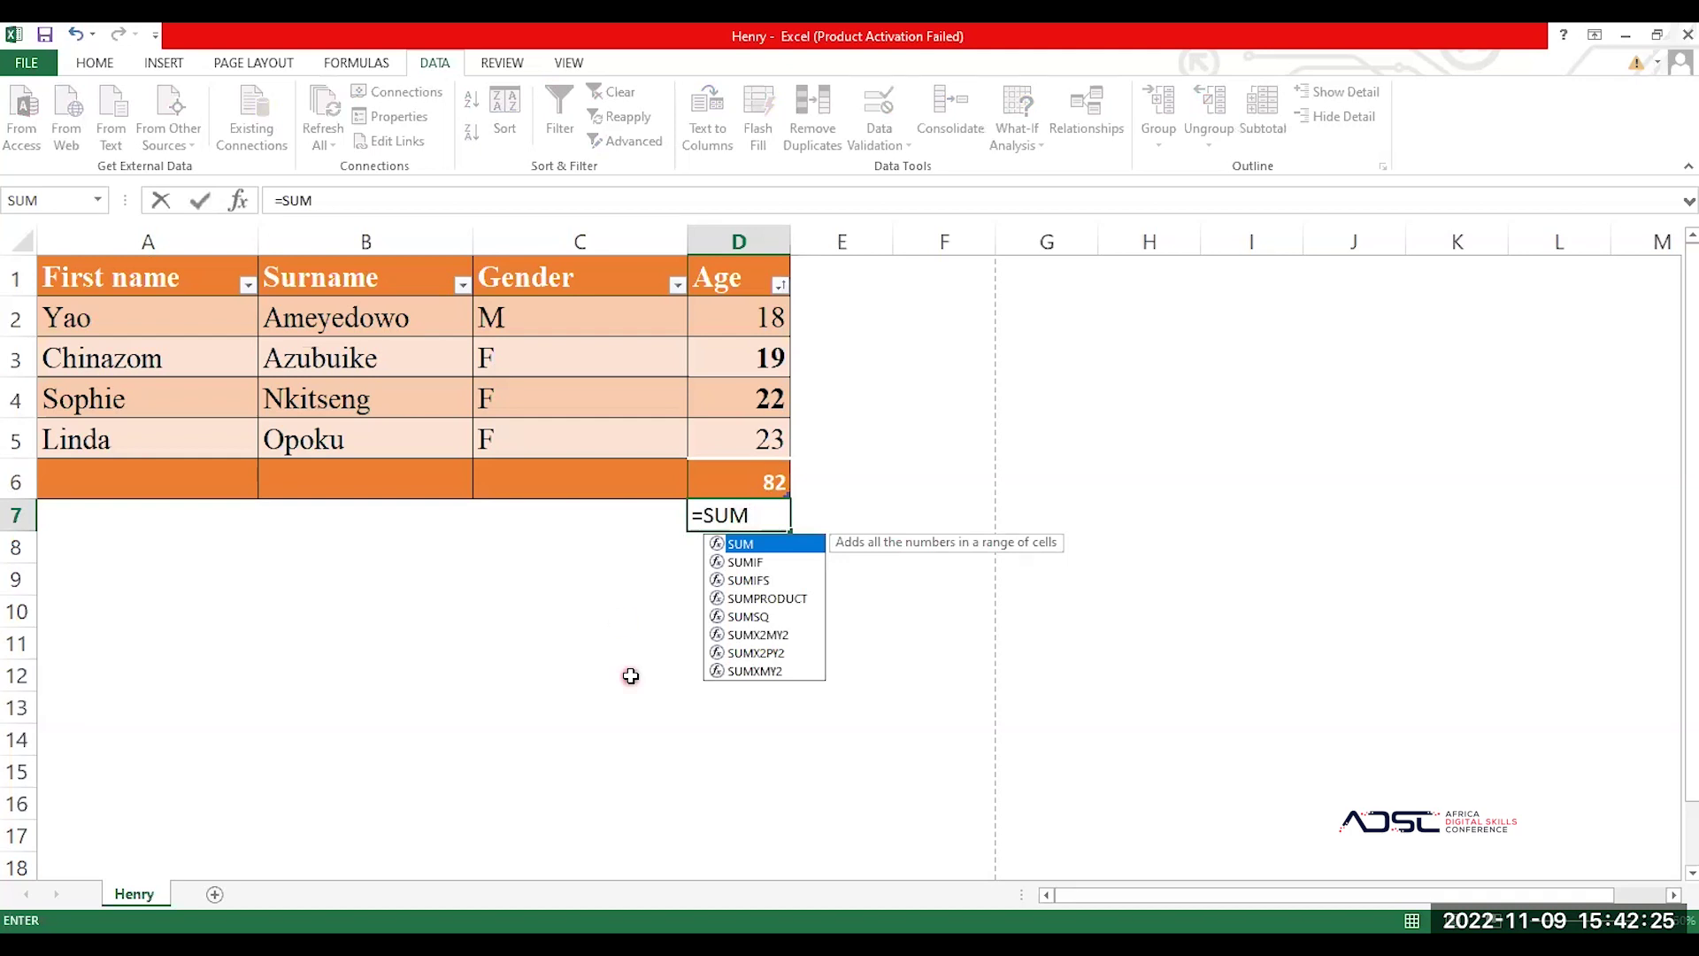
pyautogui.write('(')
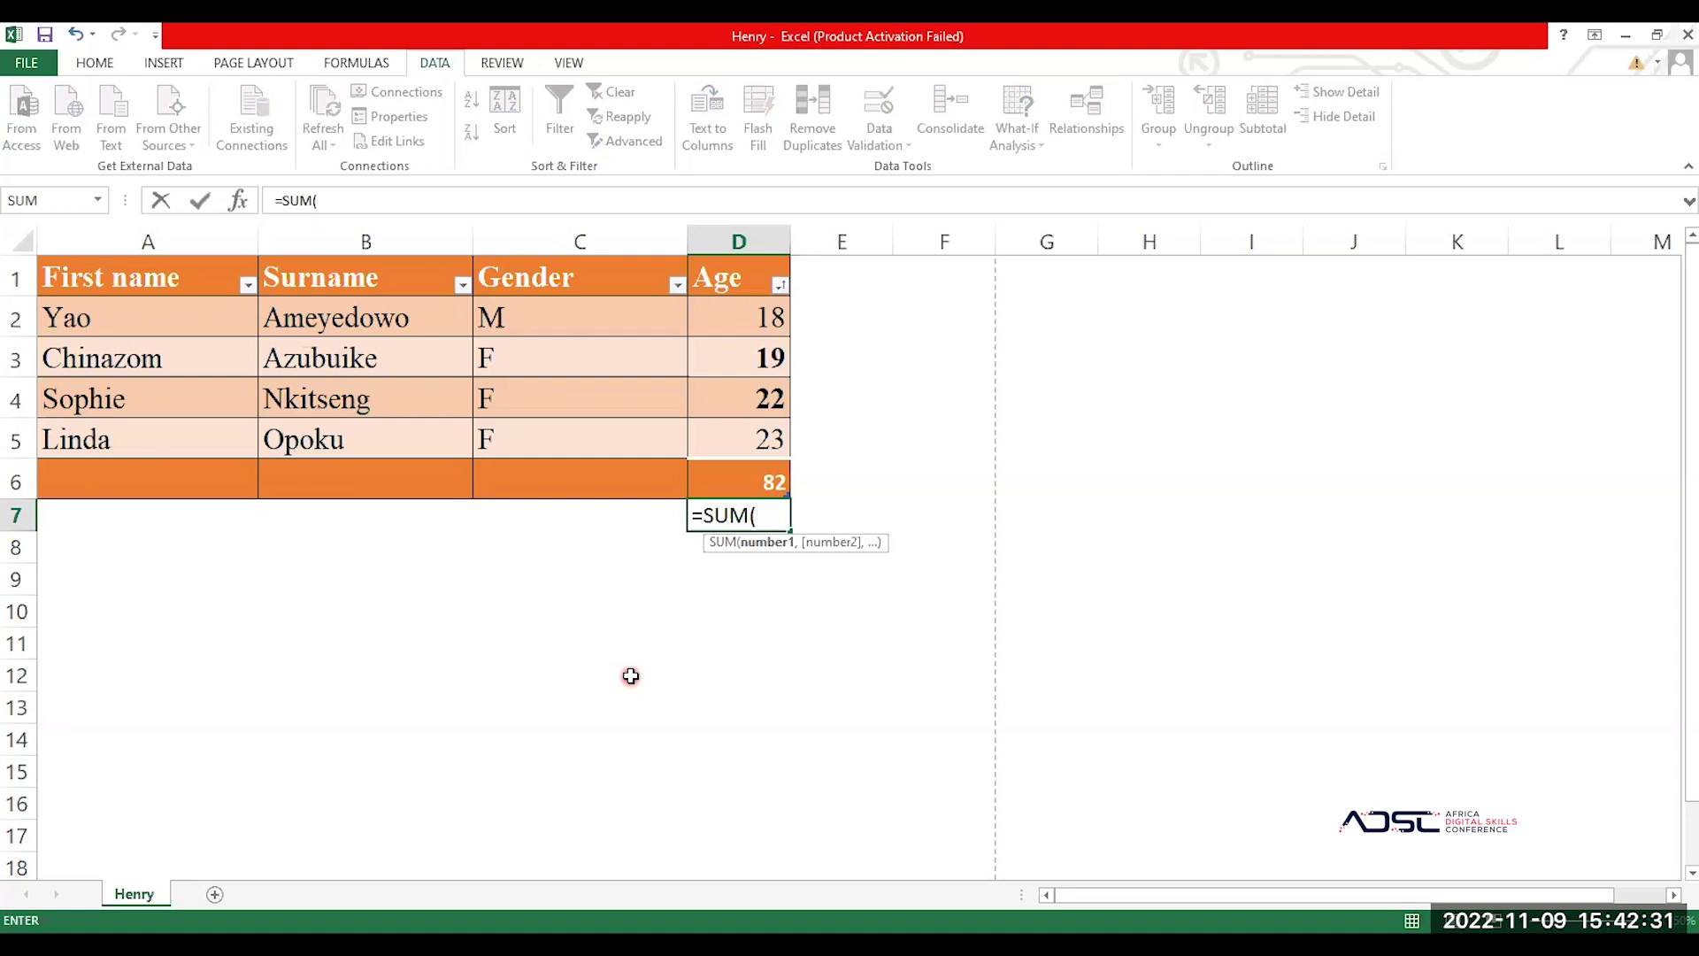
pyautogui.press('Up')
pyautogui.press('Up')
pyautogui.press('Up')
pyautogui.press('Up')
pyautogui.press('Up')
pyautogui.write(':')
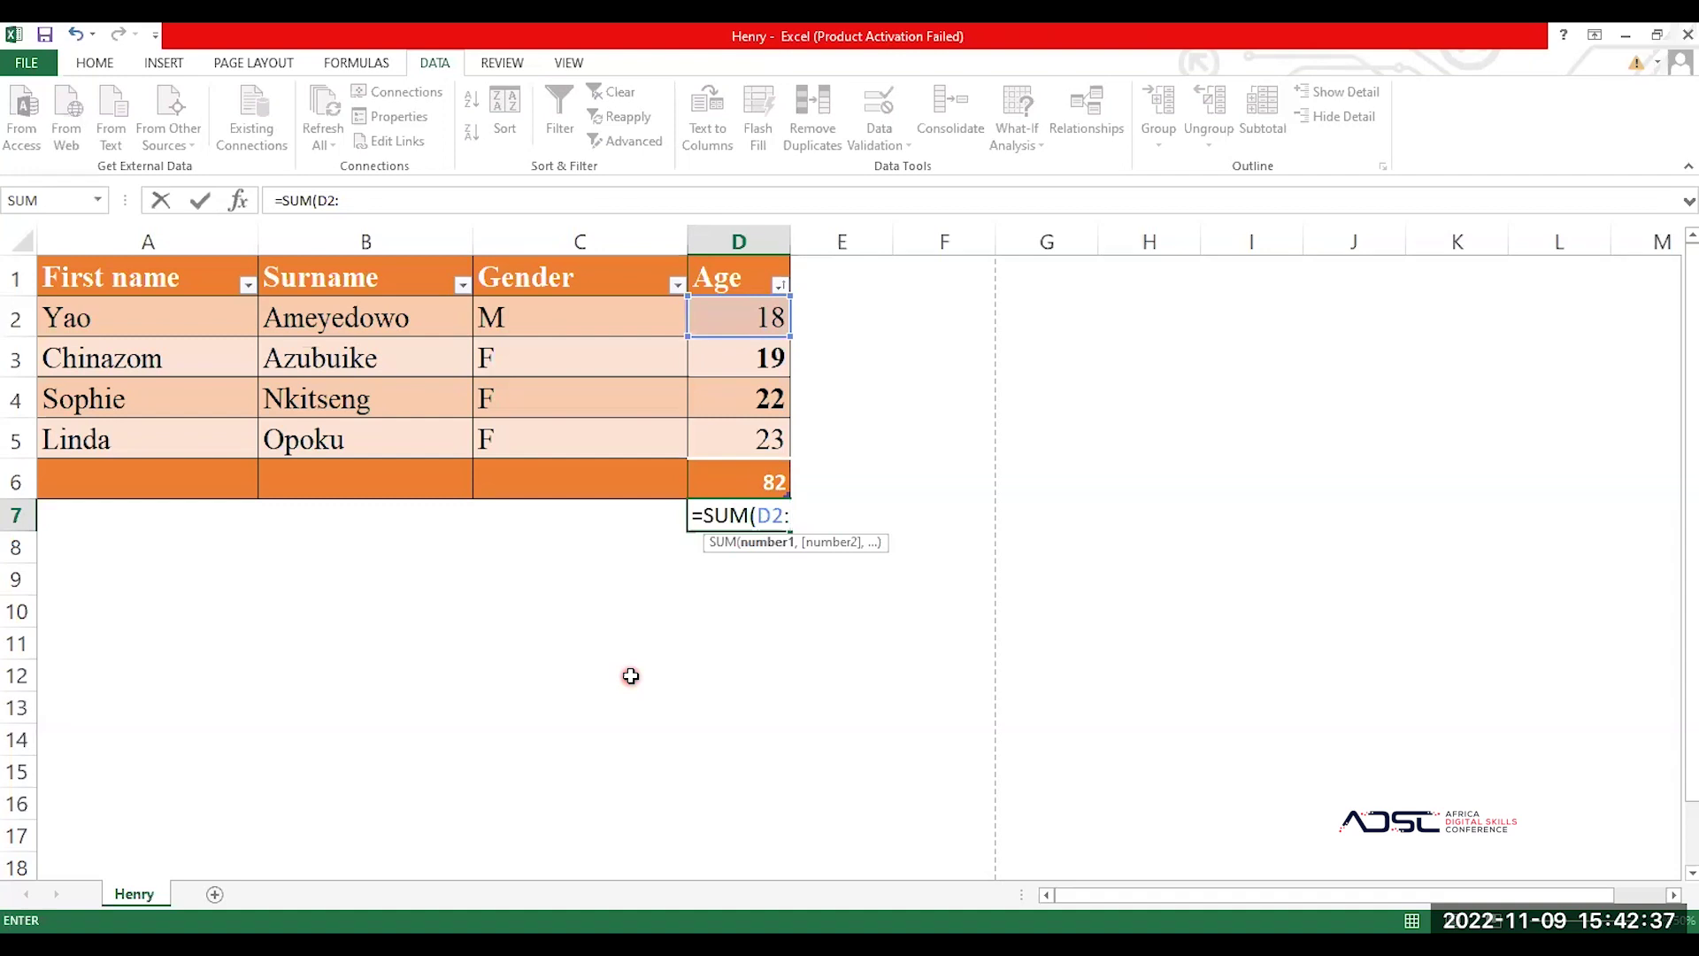
pyautogui.write('D5)')
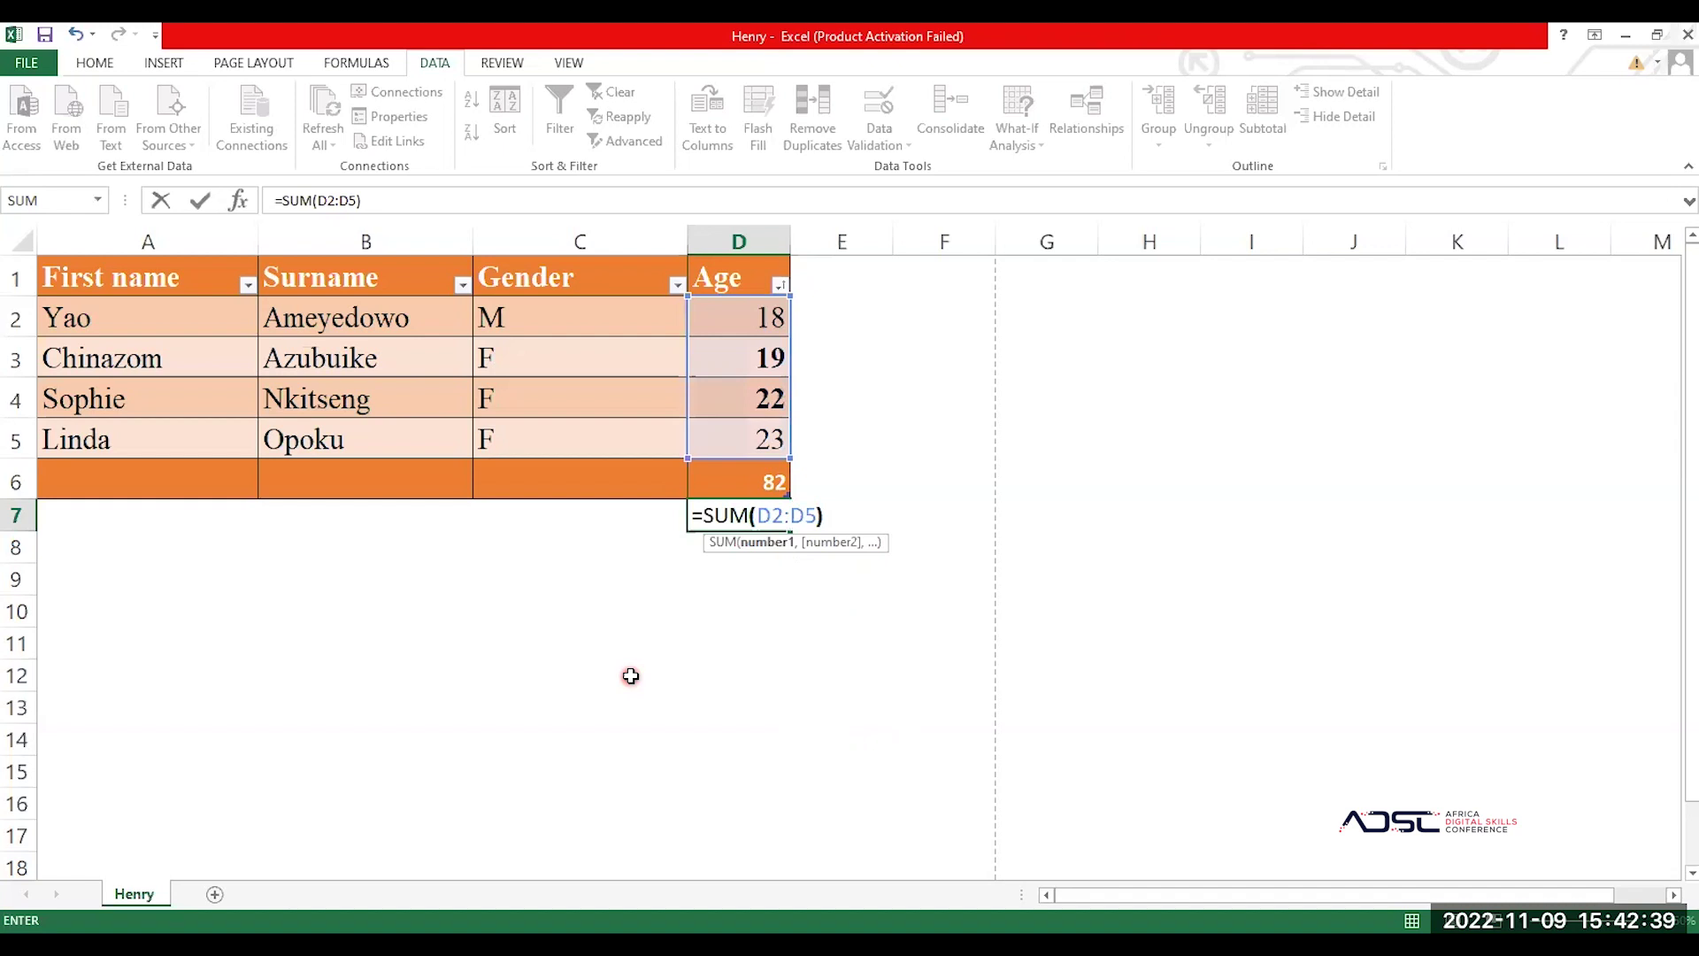
pyautogui.press('Return')
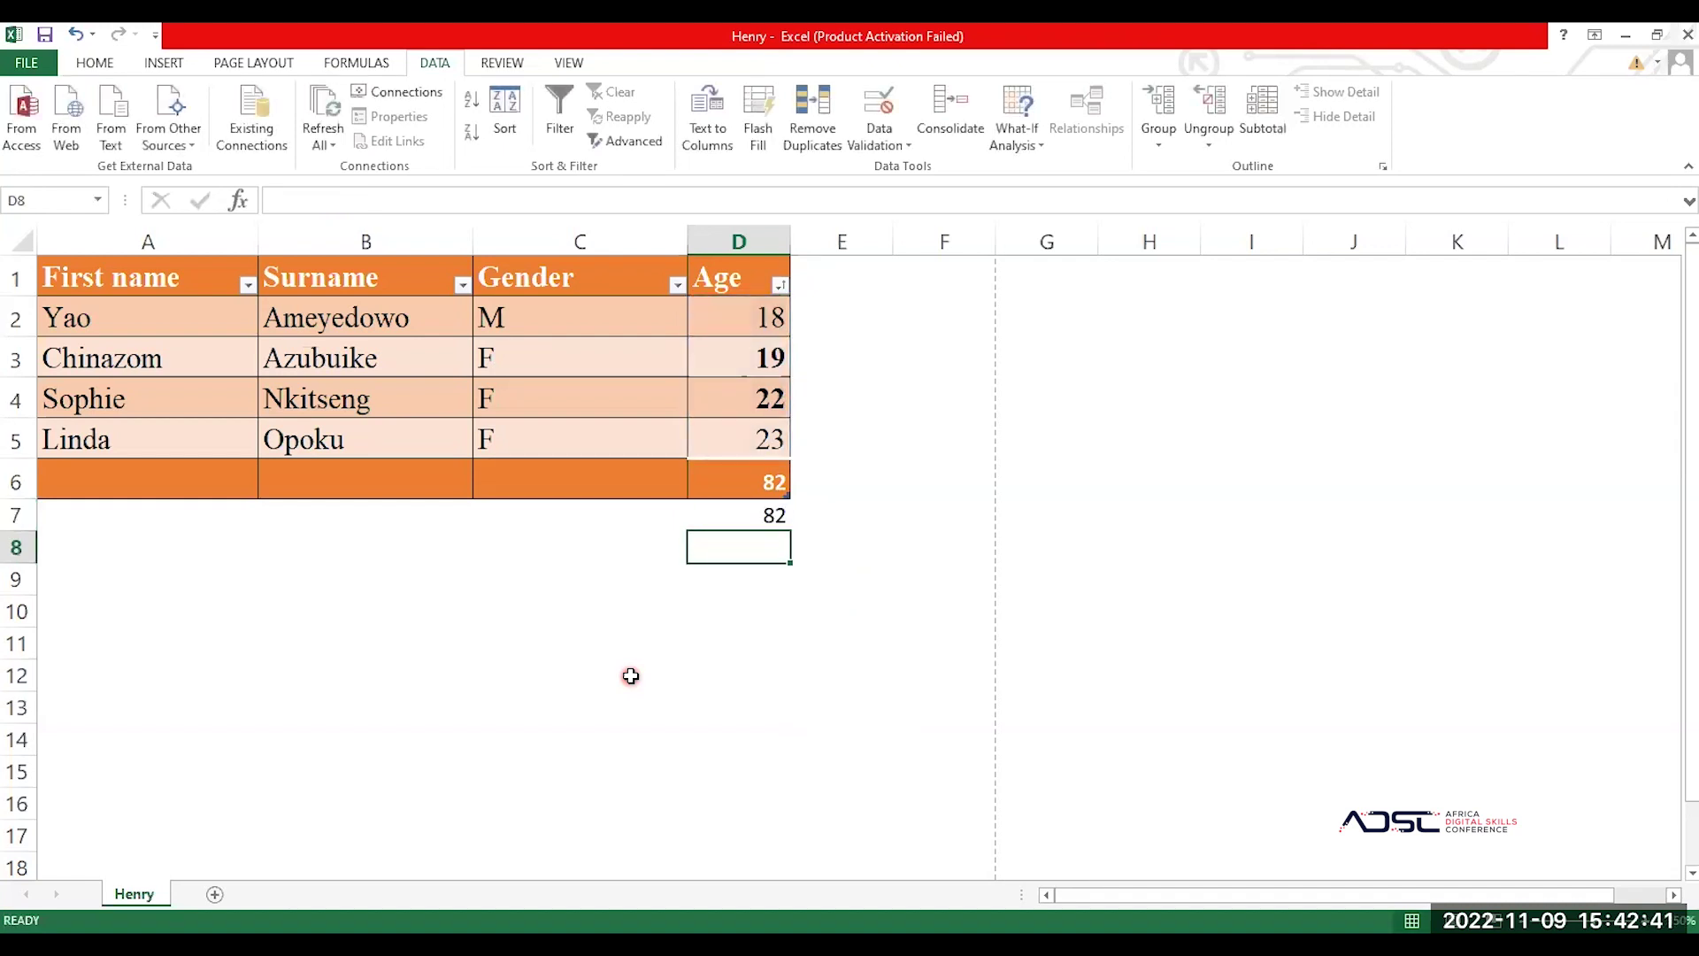
pyautogui.click(748, 514)
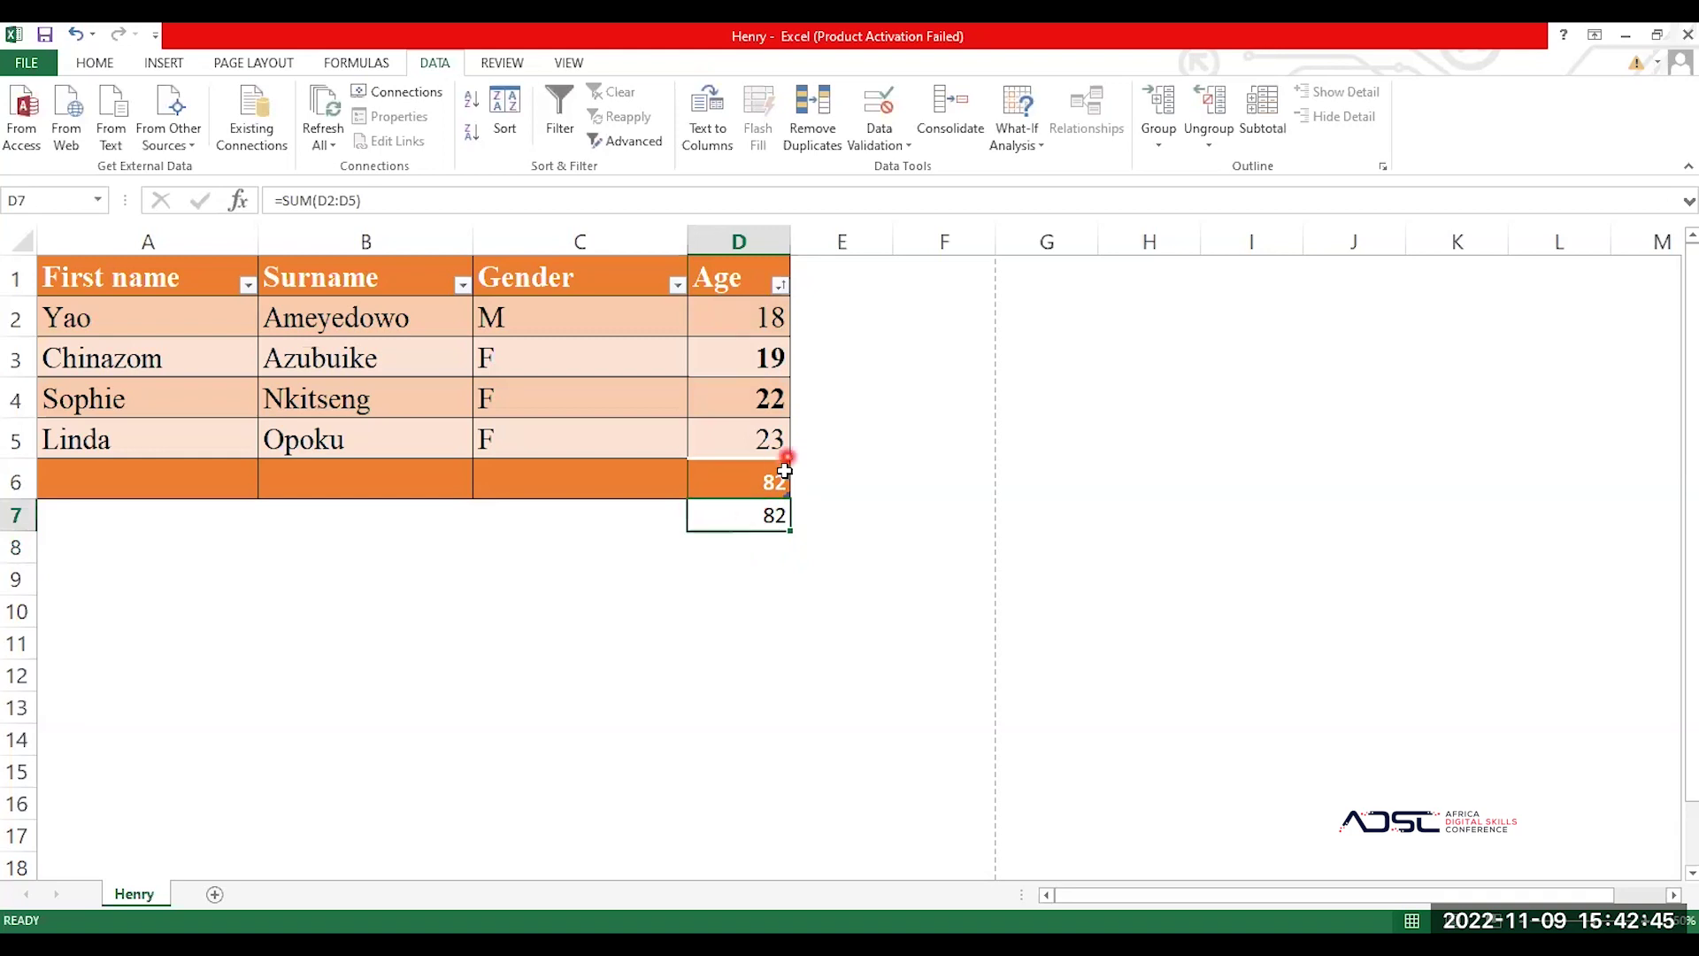
# Step: Compare the D6 and D7 formulas, then clear the =D2+D3+D4+D5 total from D6
pyautogui.click(731, 489)
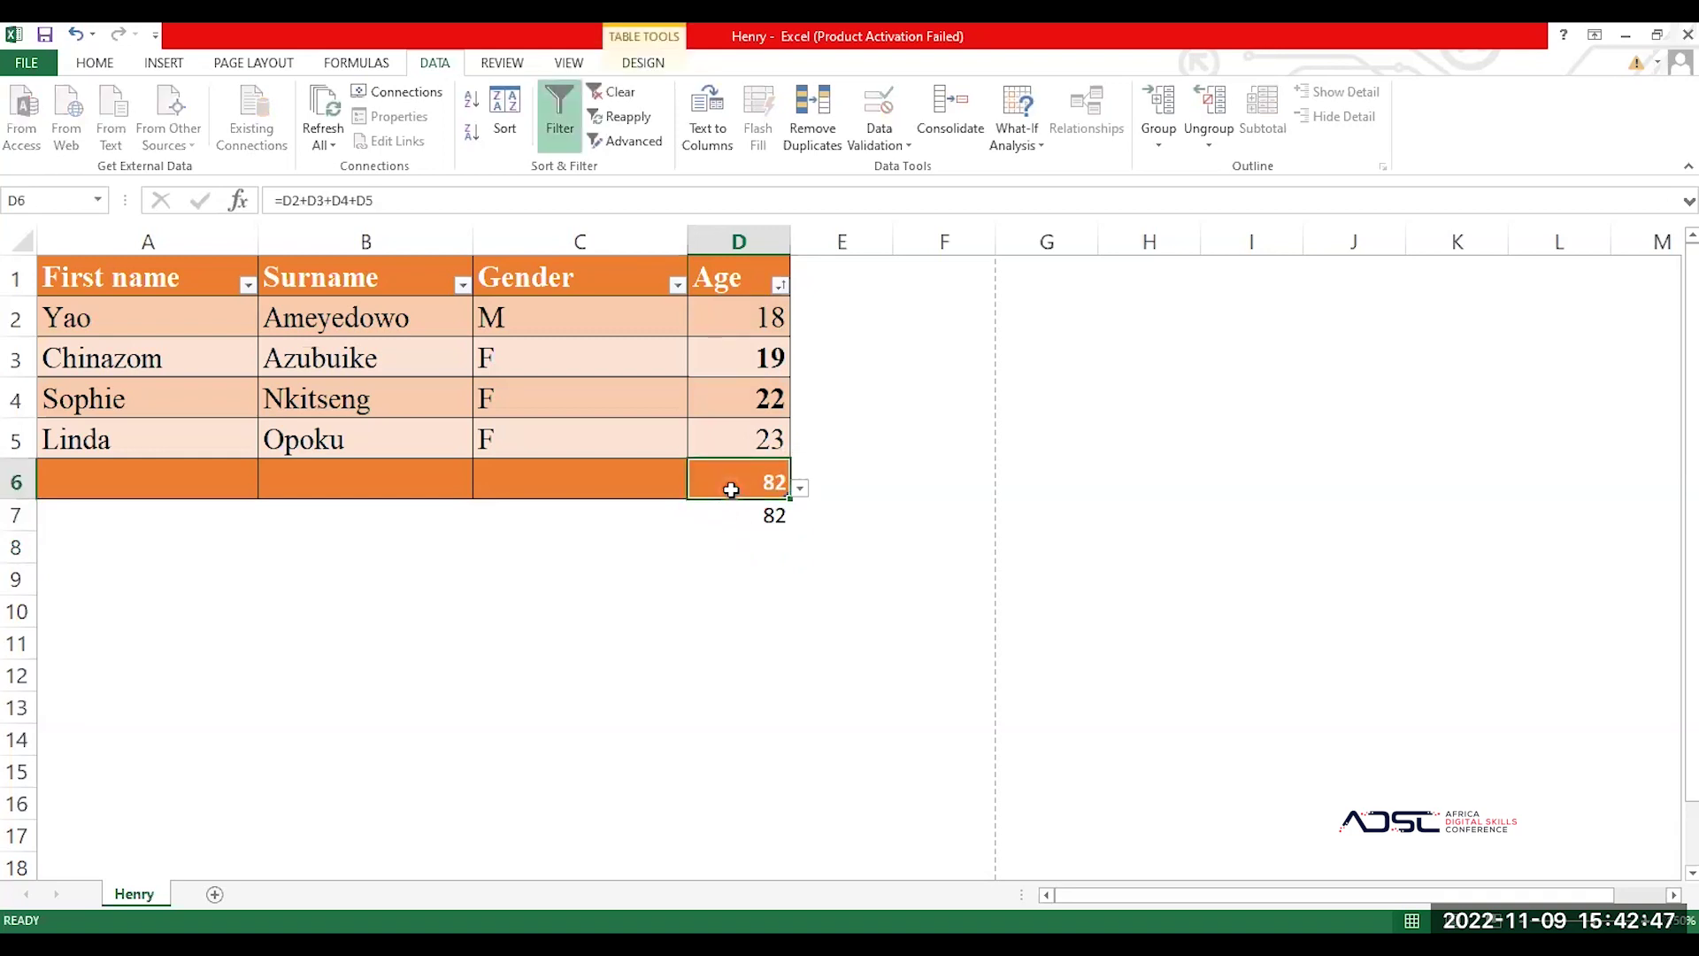
pyautogui.click(765, 514)
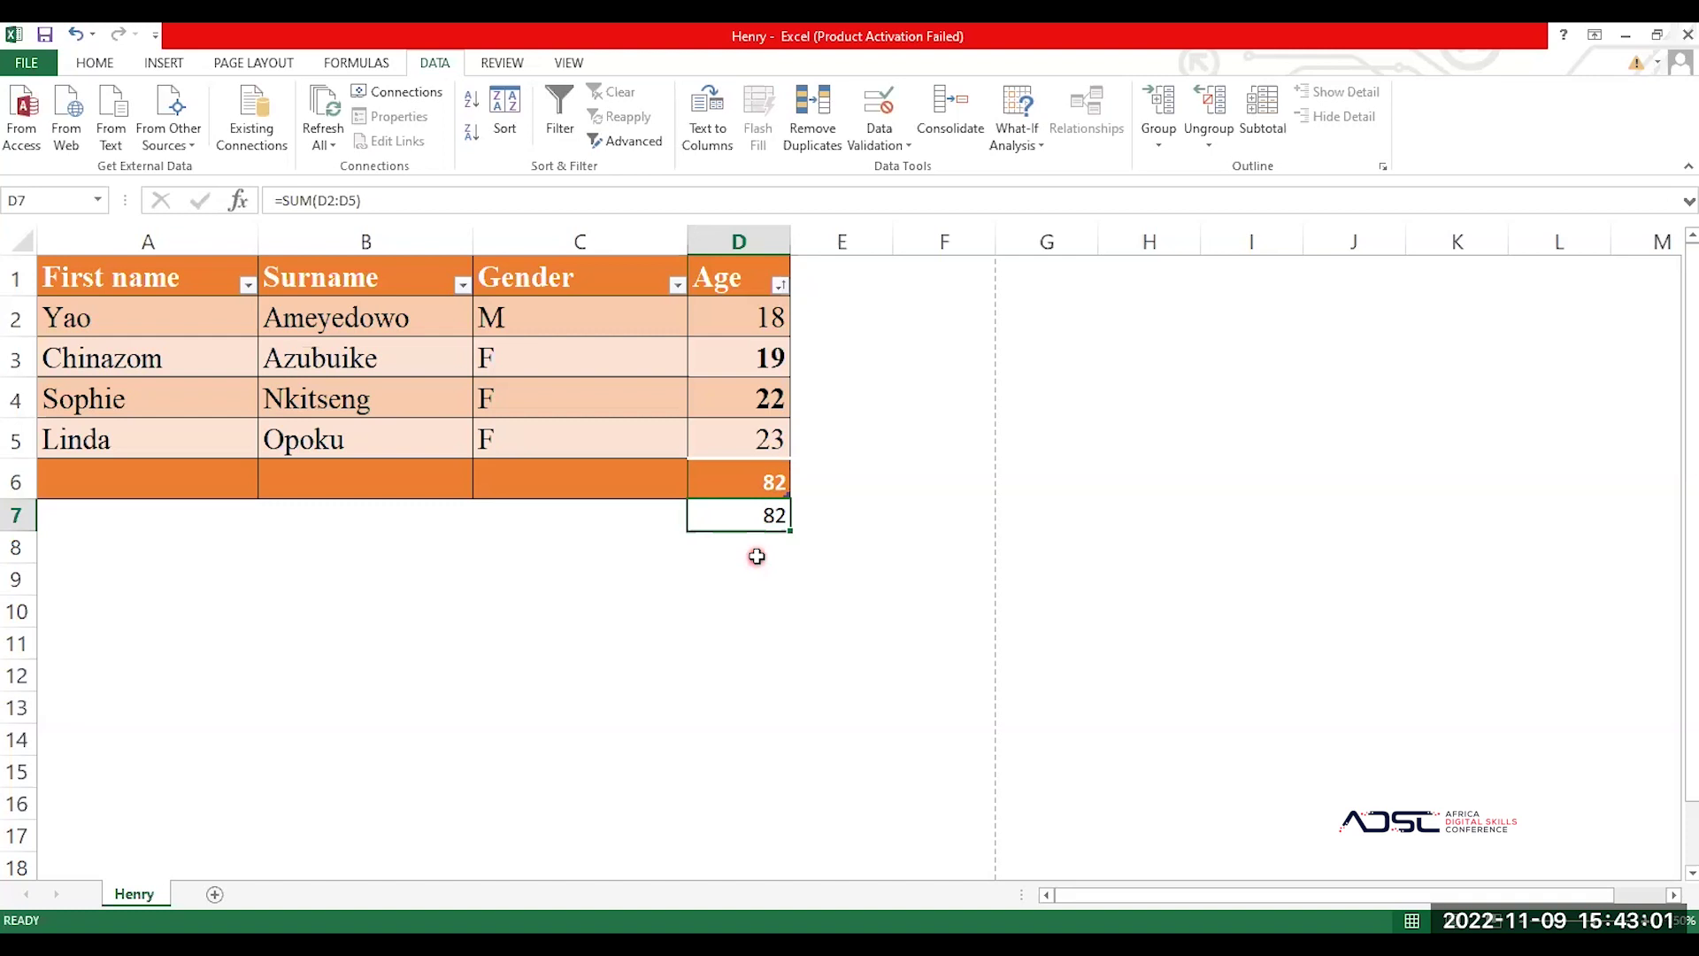
pyautogui.click(752, 485)
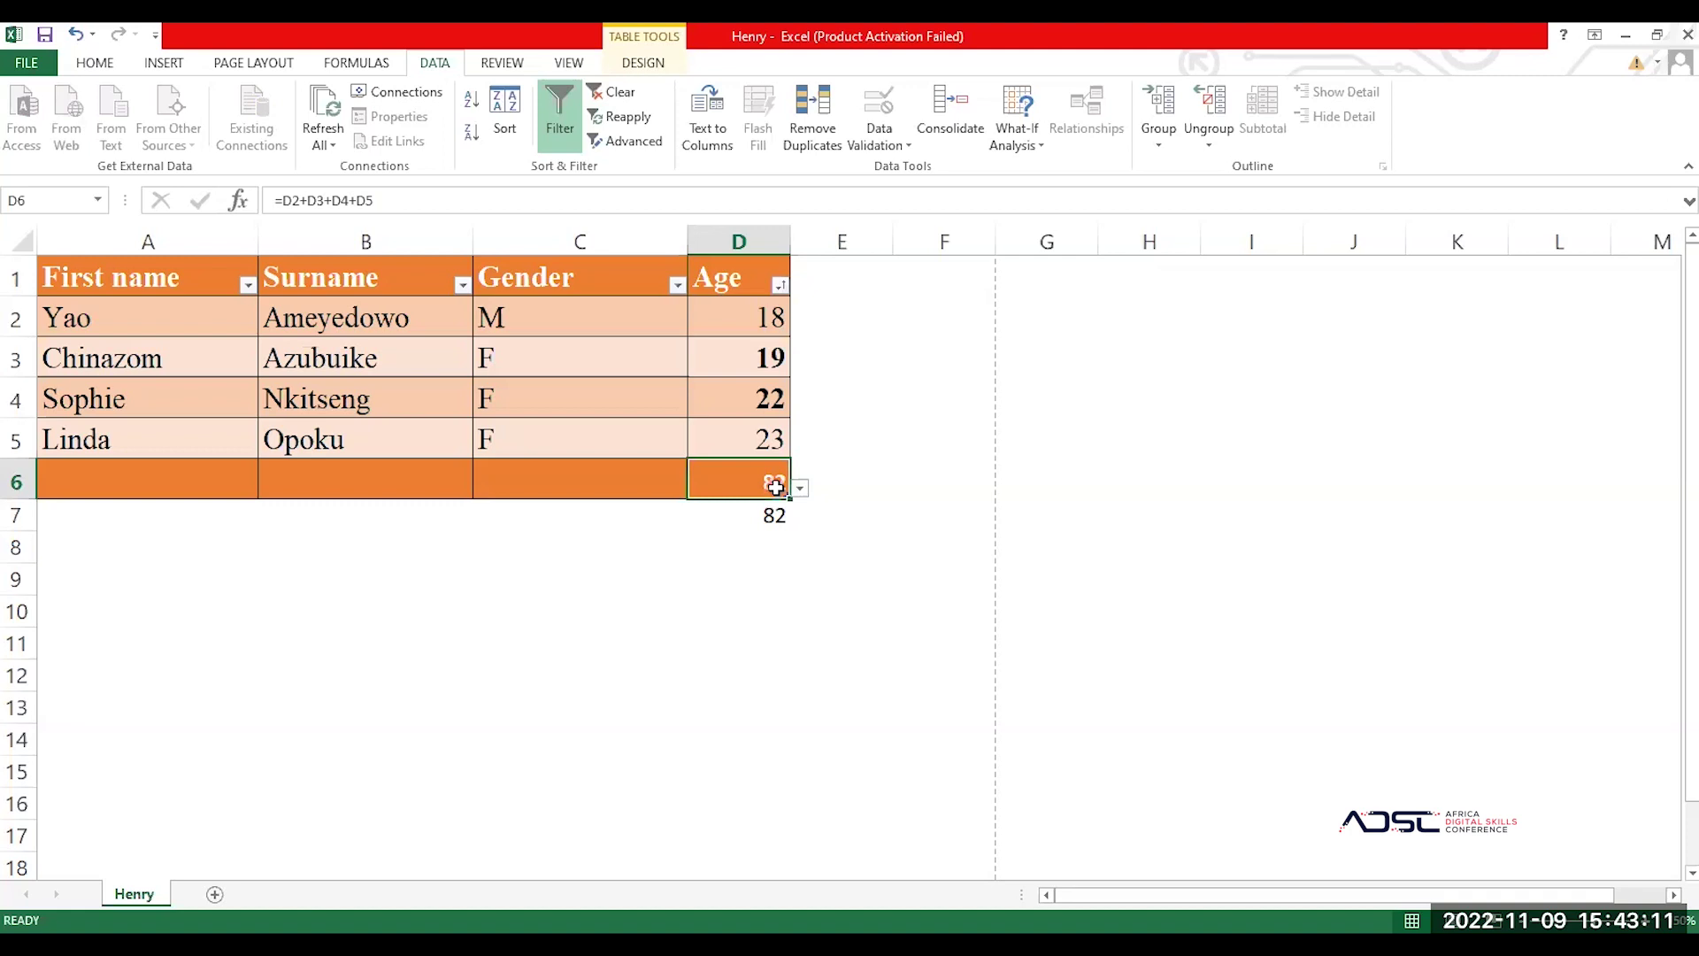
pyautogui.press('Delete')
# Step: Clear D7 and AutoSum D6 so the total row shows =SUBTOTAL(109,[Age]) giving 82
pyautogui.press('Down')
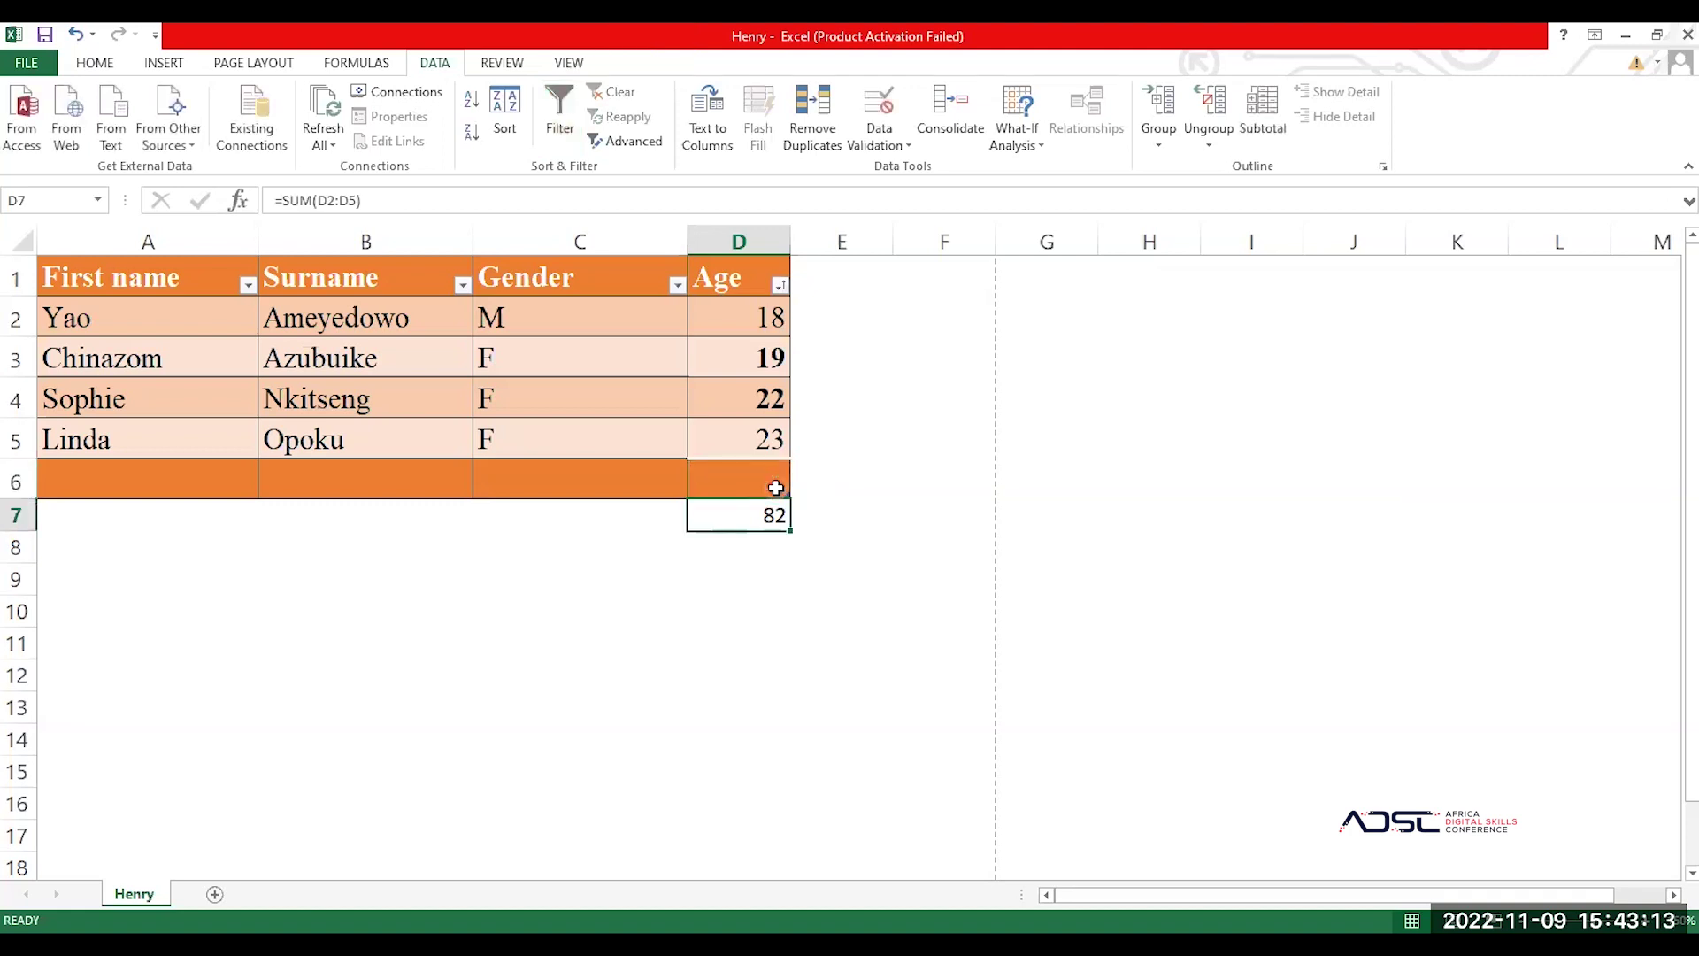
pyautogui.press('Delete')
pyautogui.click(728, 477)
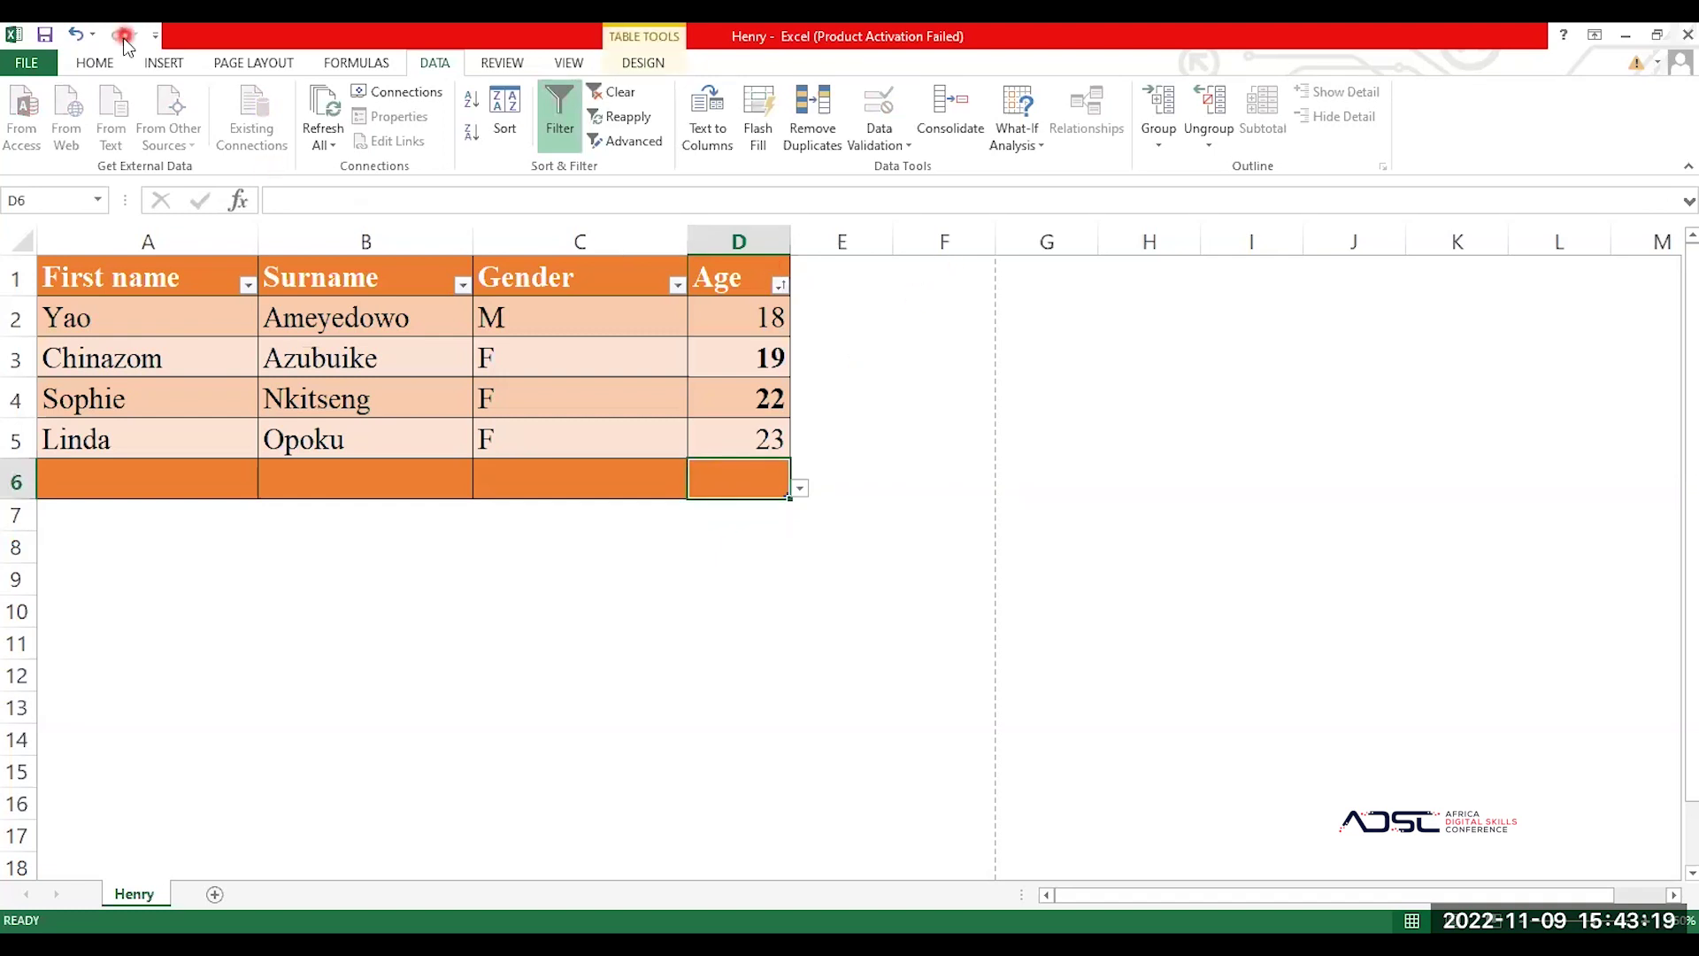
pyautogui.click(97, 67)
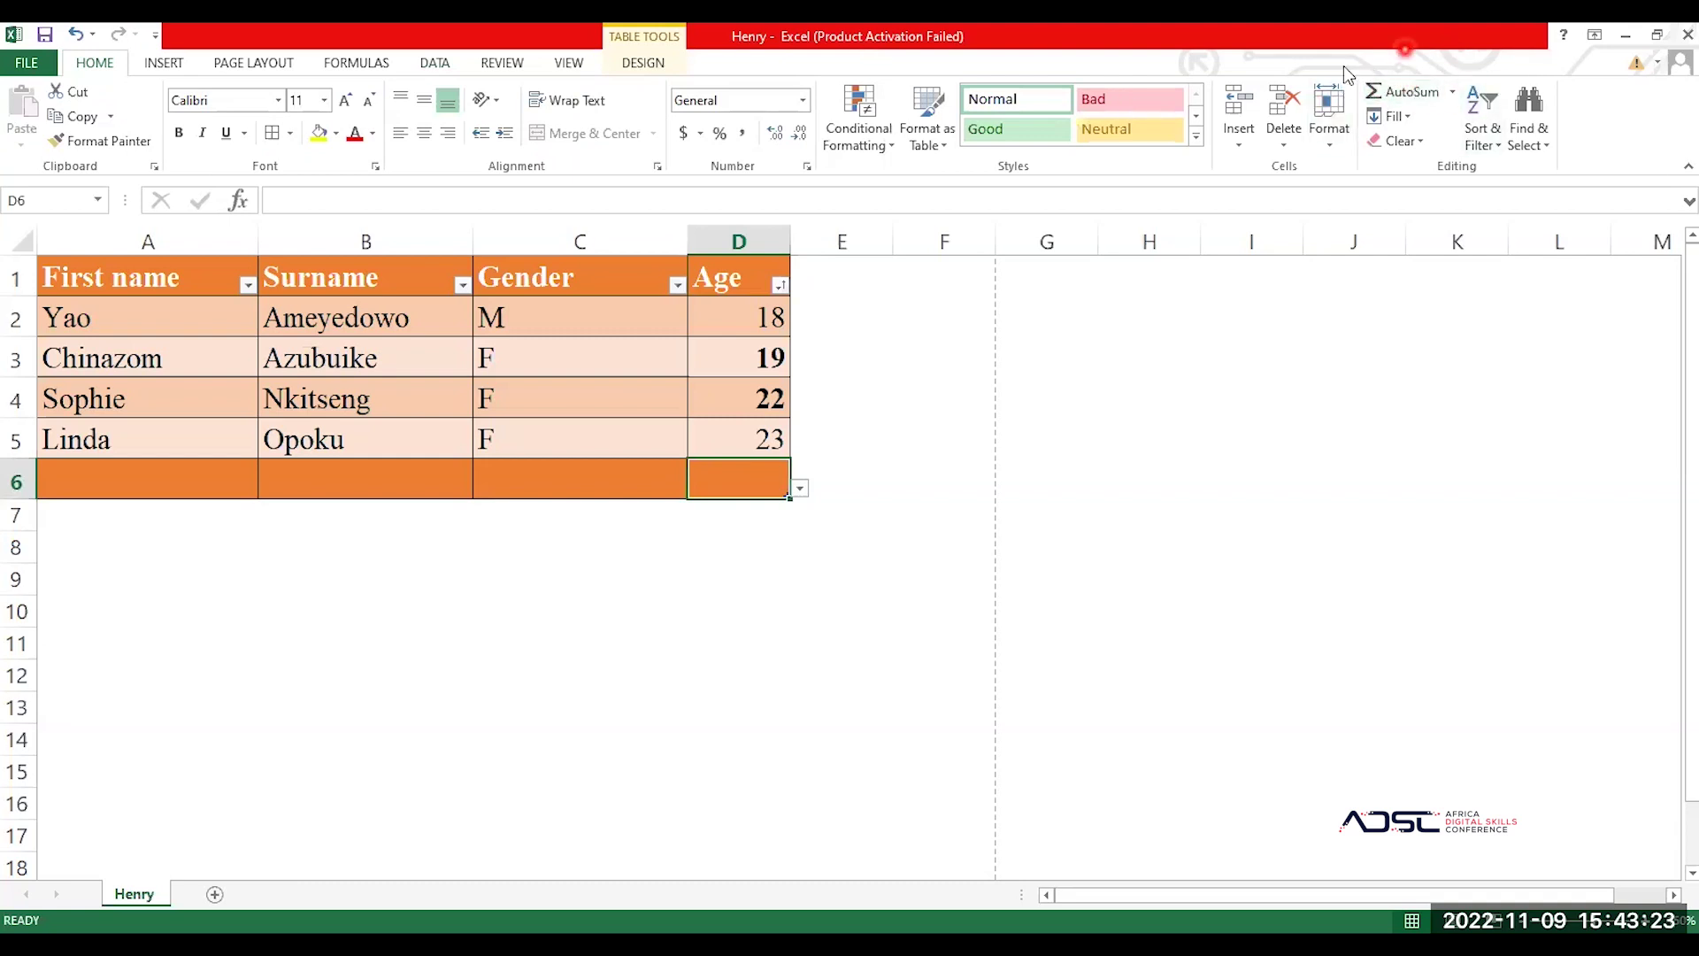
pyautogui.click(1401, 94)
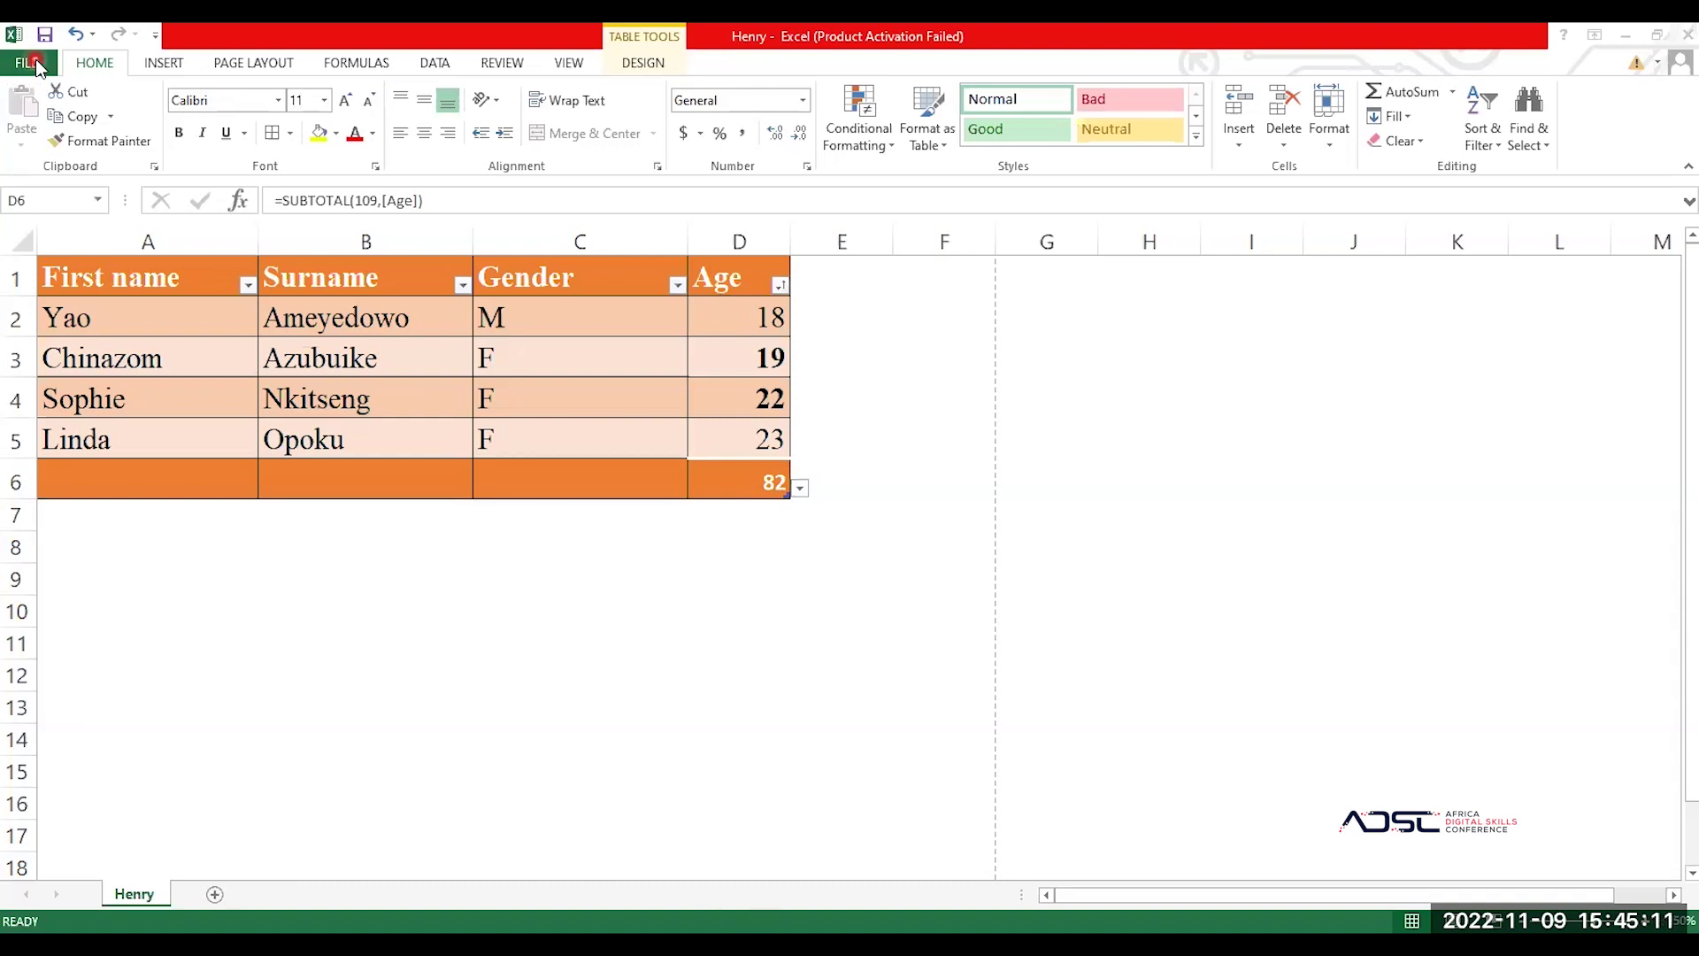
pyautogui.click(38, 65)
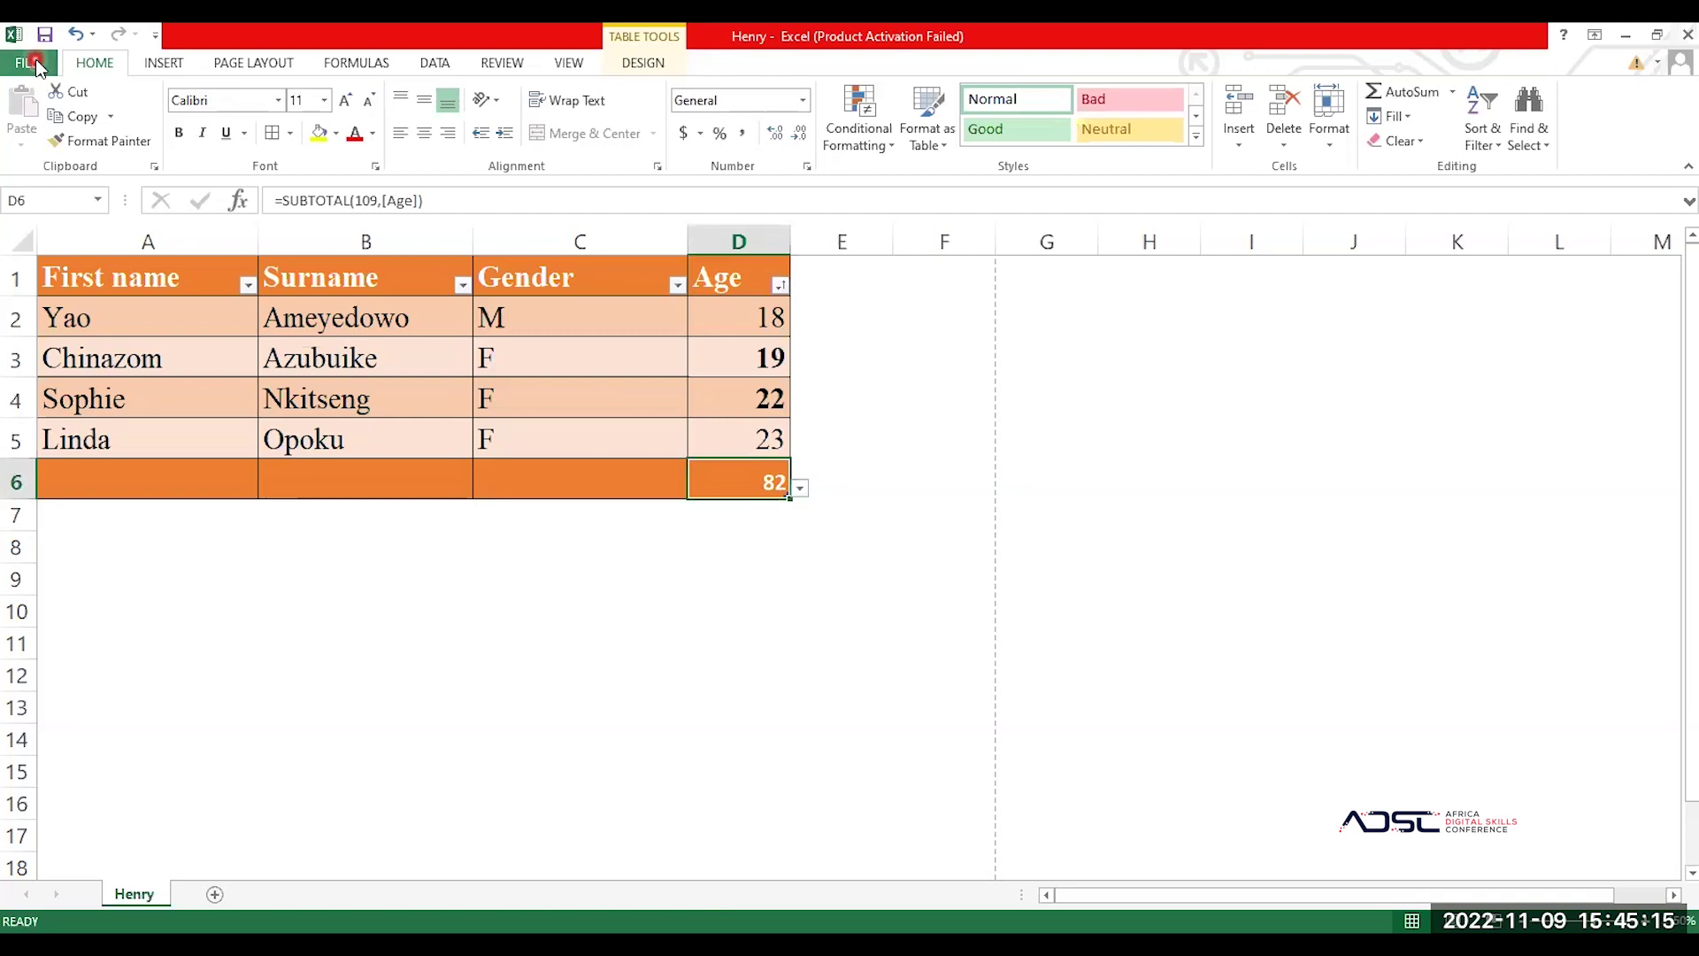
pyautogui.click(37, 65)
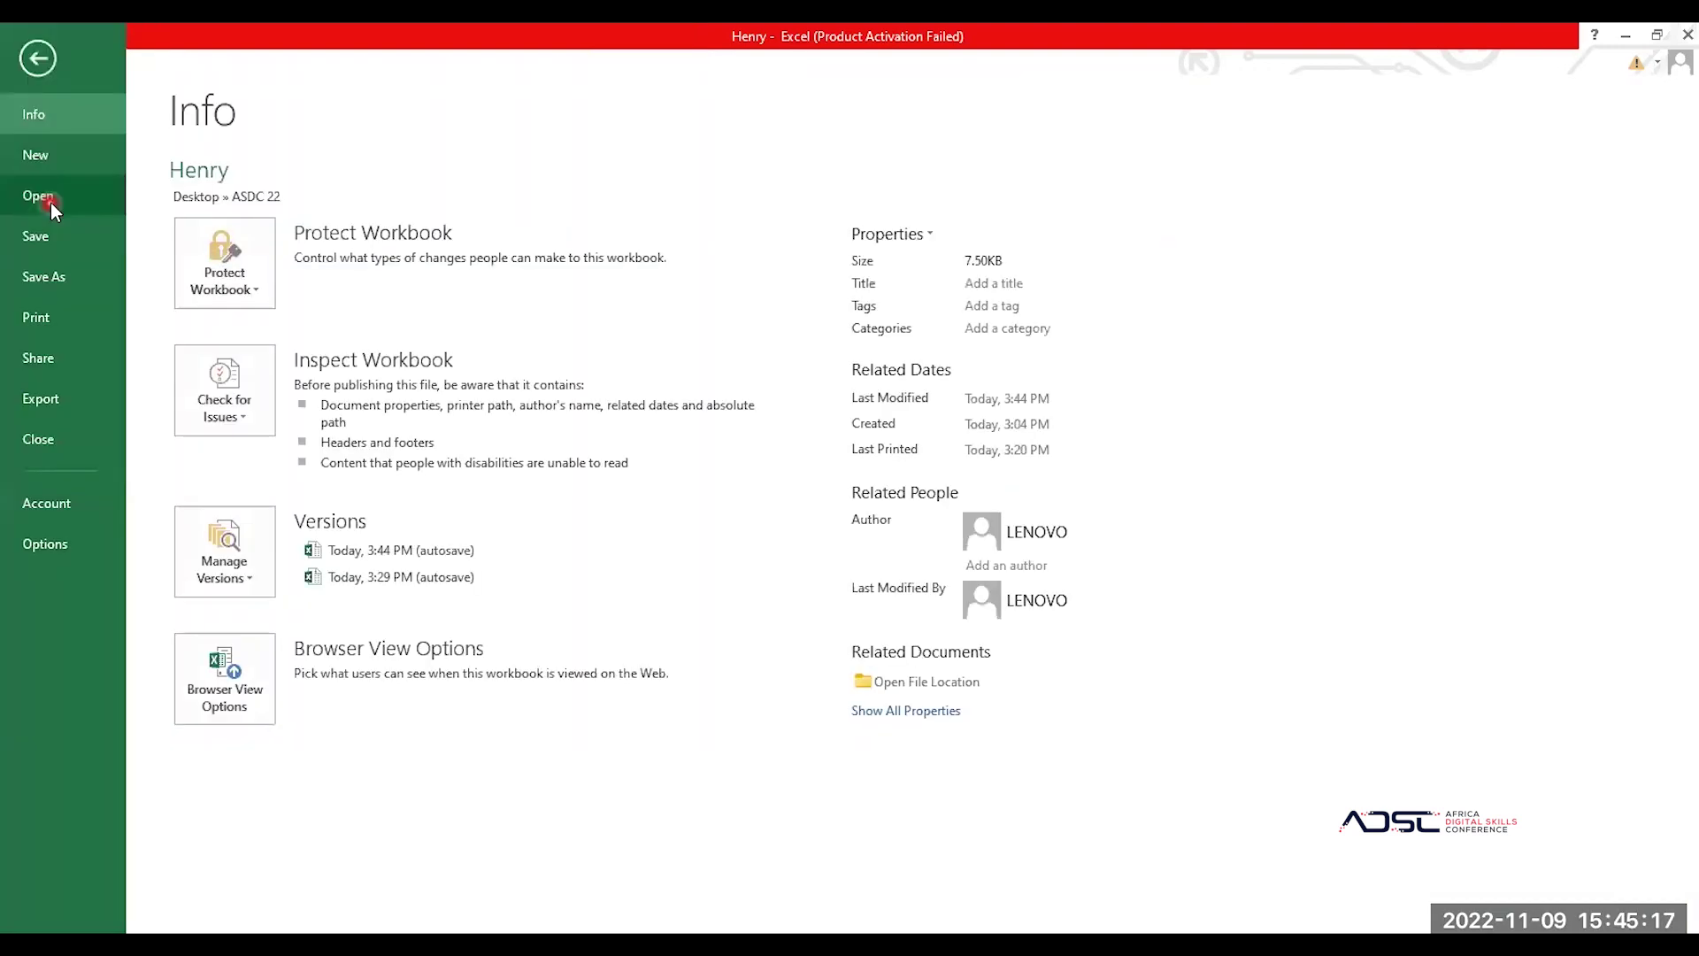
# Step: View the Recent Workbooks list on the Open page, then return to the sheet
pyautogui.click(51, 202)
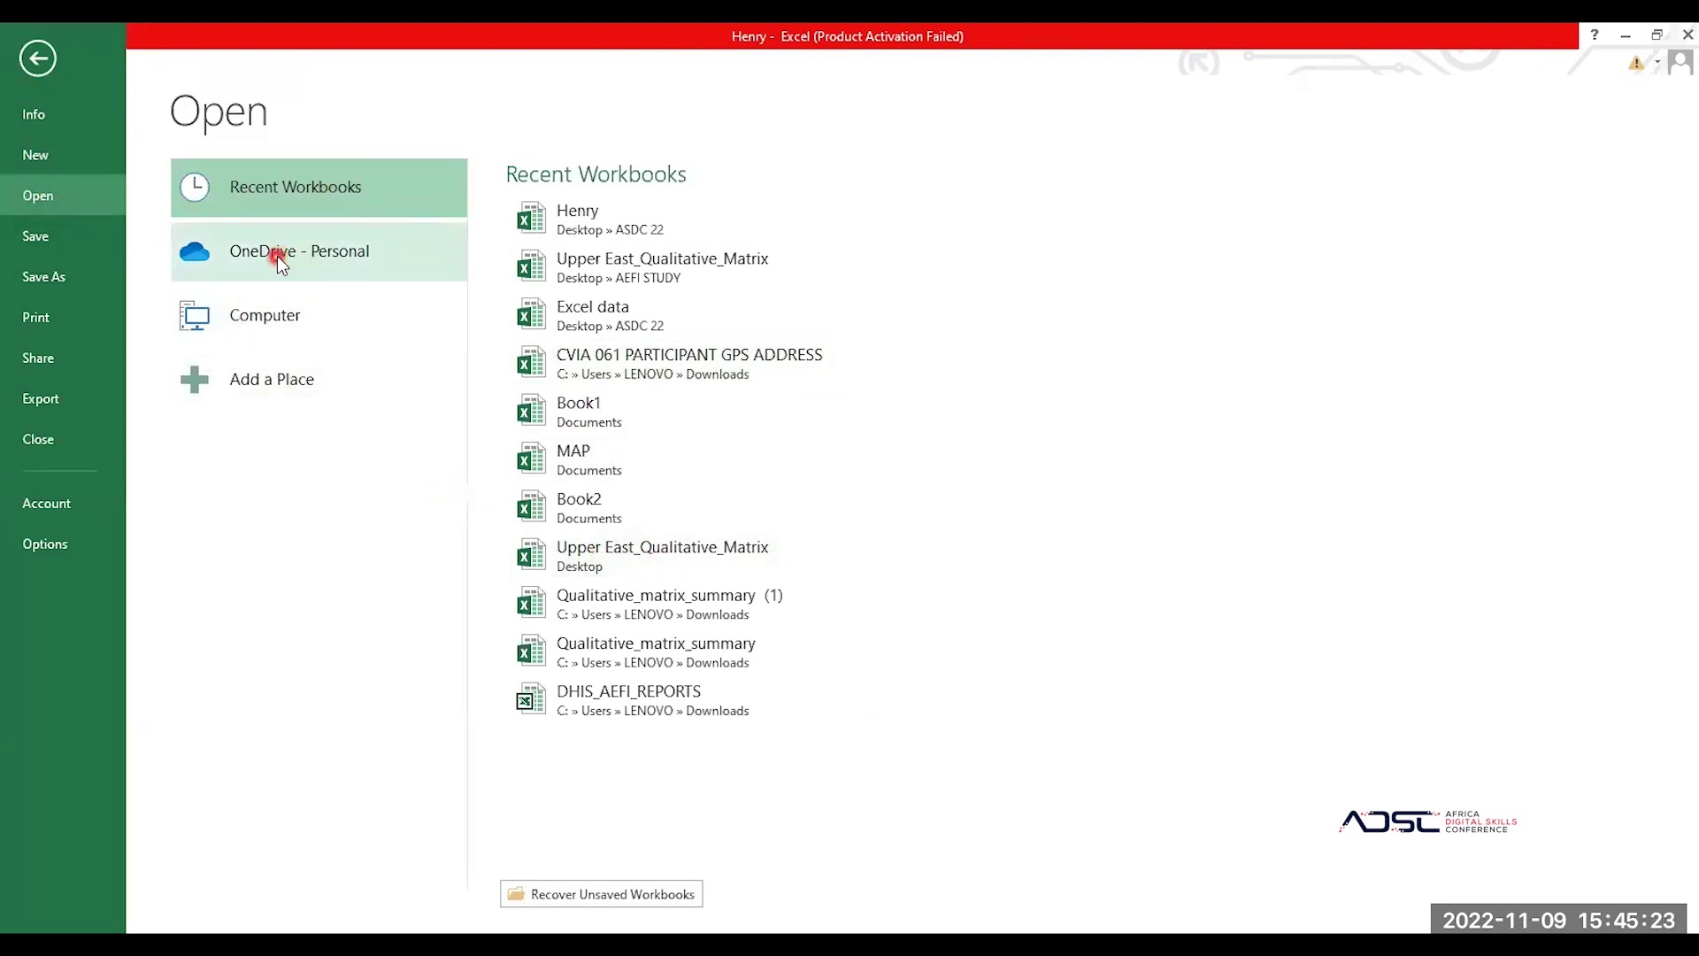
pyautogui.click(37, 58)
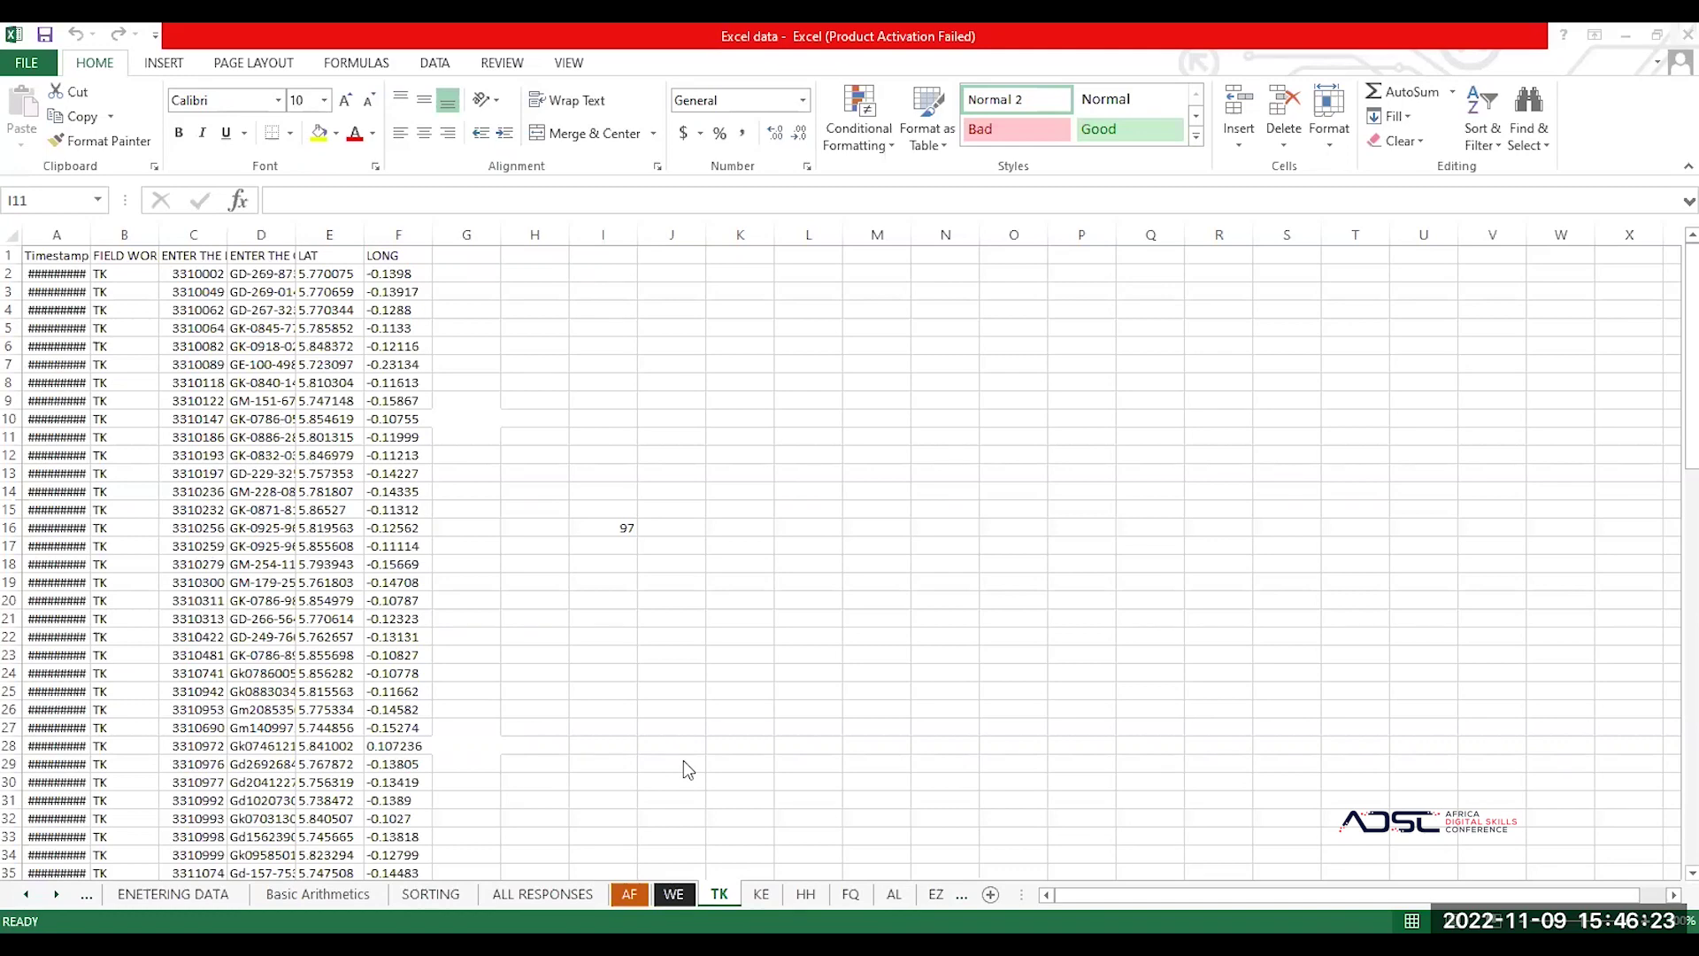
pyautogui.scroll(-2, 683, 761)
pyautogui.scroll(2, 683, 761)
pyautogui.click(104, 246)
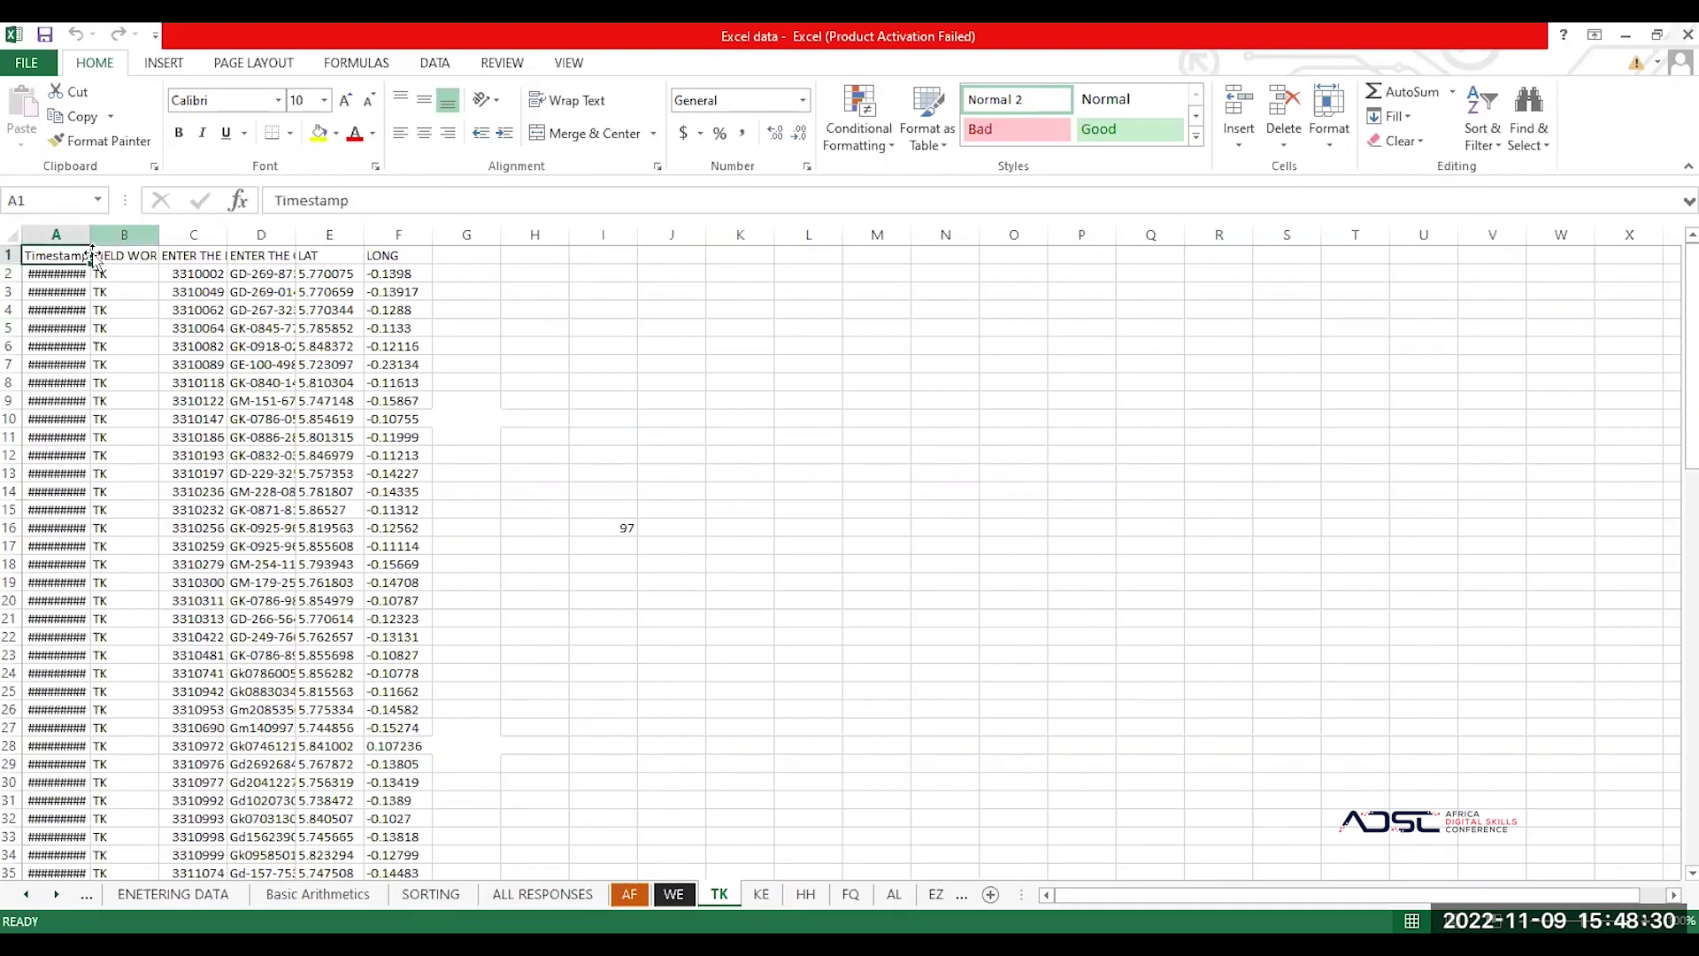
pyautogui.click(92, 311)
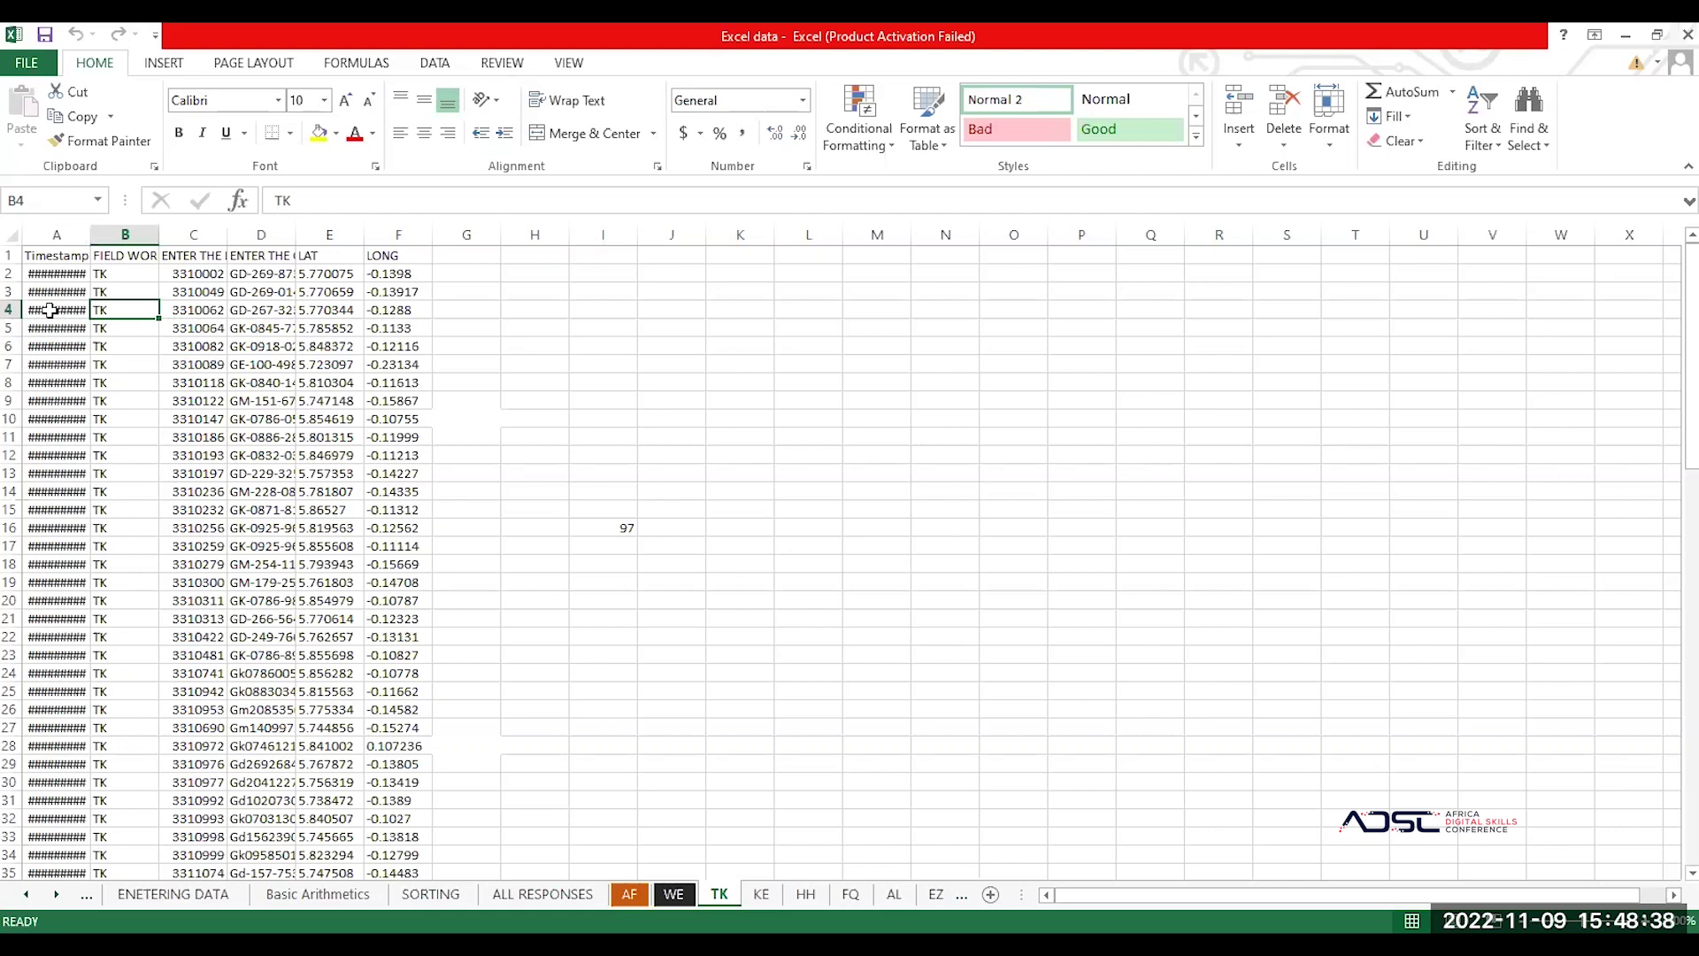
pyautogui.click(49, 379)
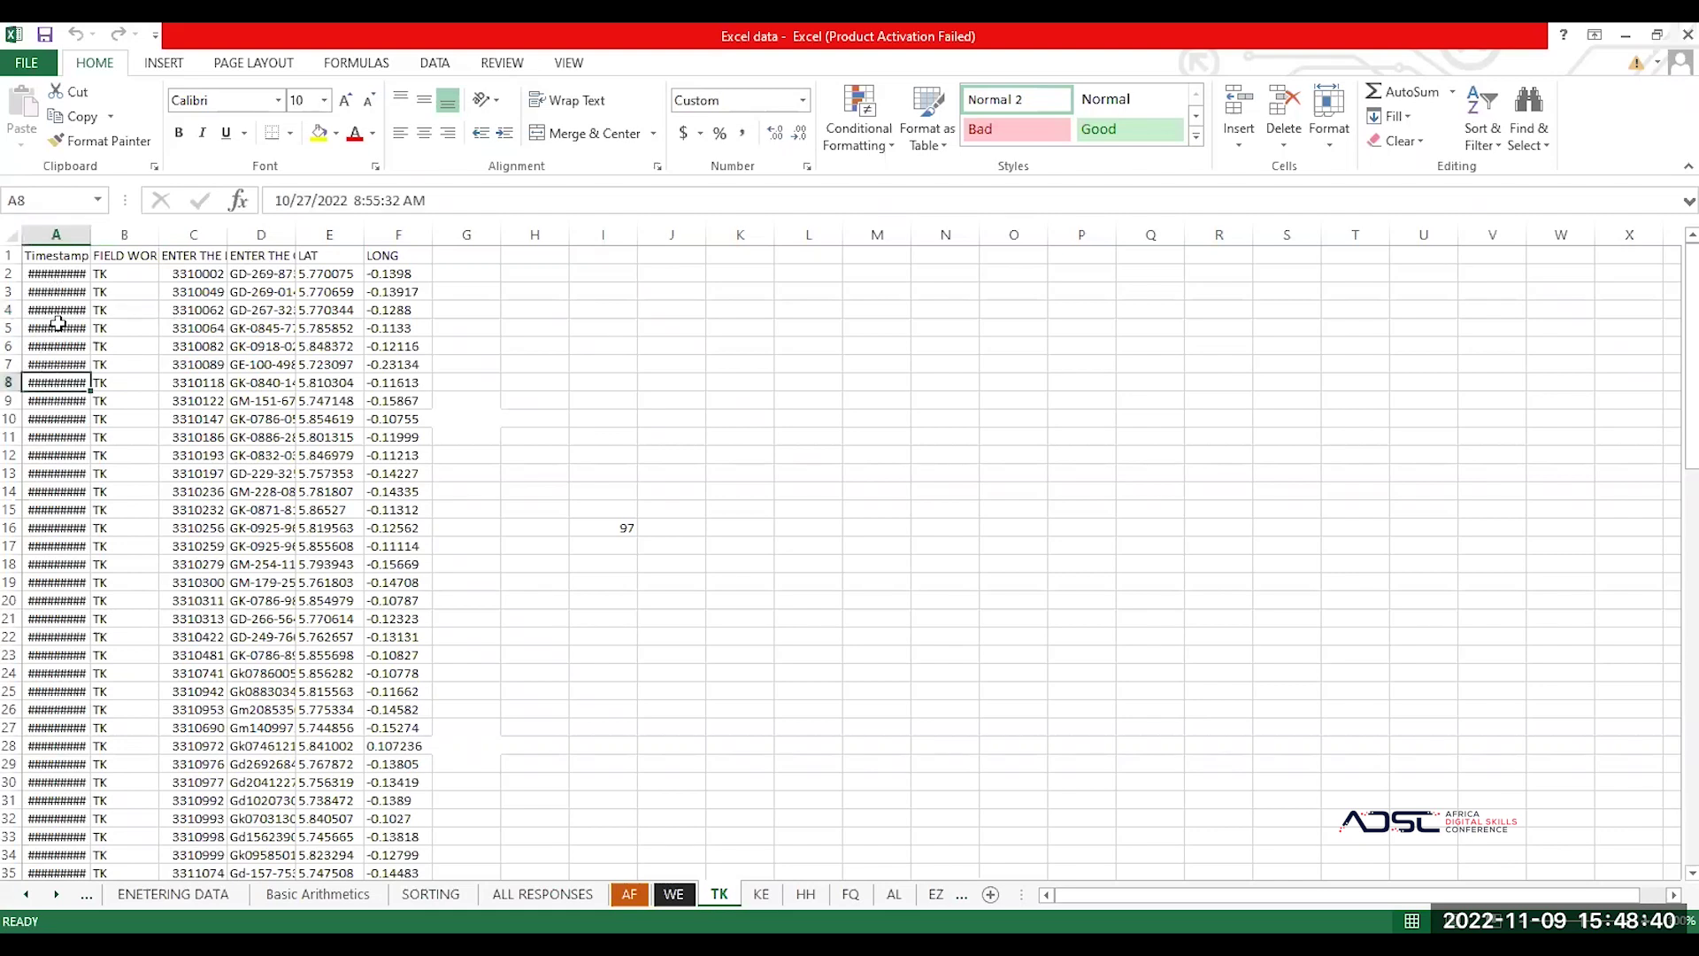
pyautogui.click(58, 324)
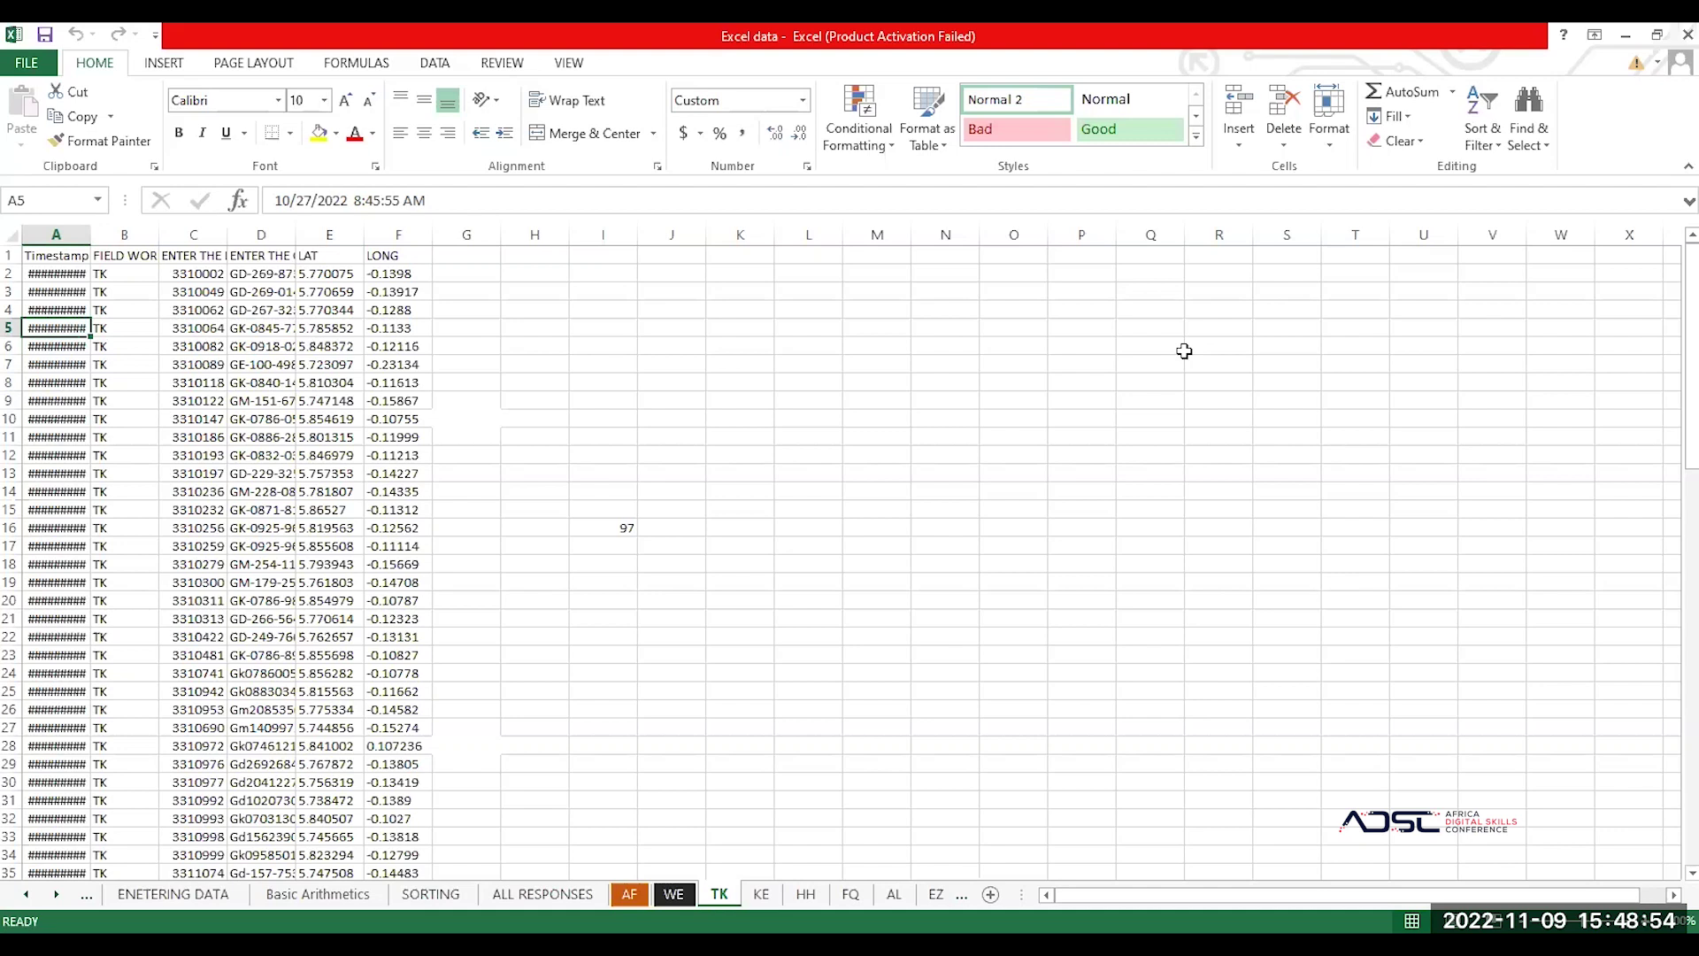
pyautogui.click(88, 254)
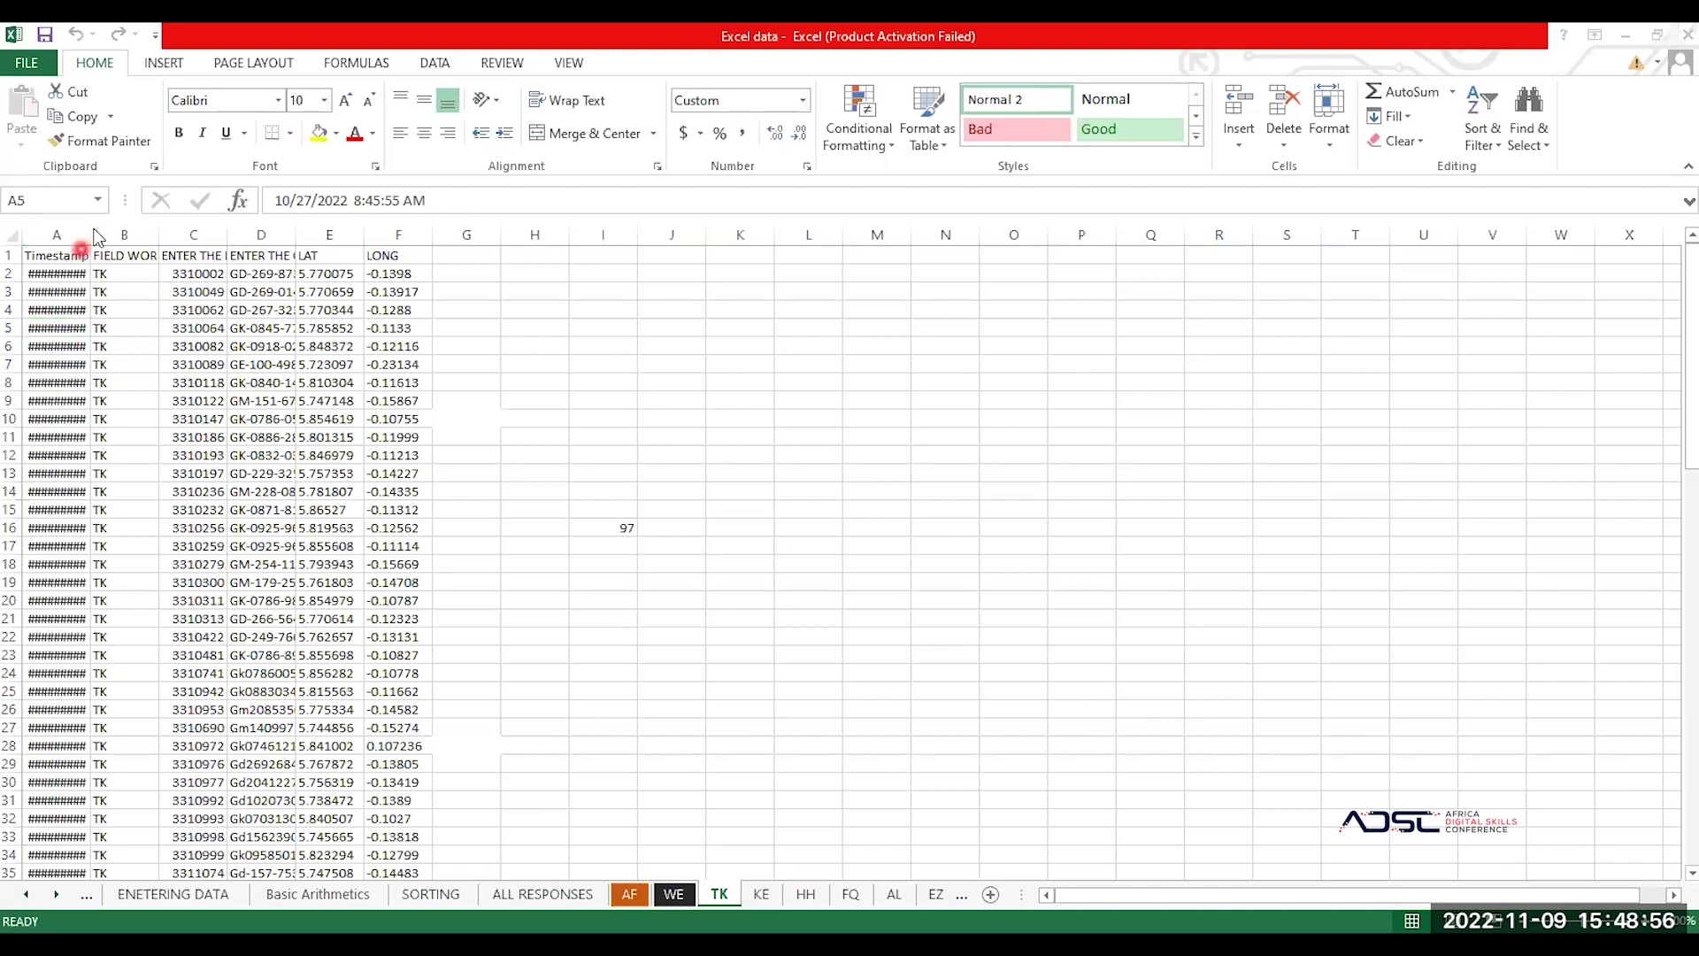
pyautogui.click(46, 328)
pyautogui.click(62, 430)
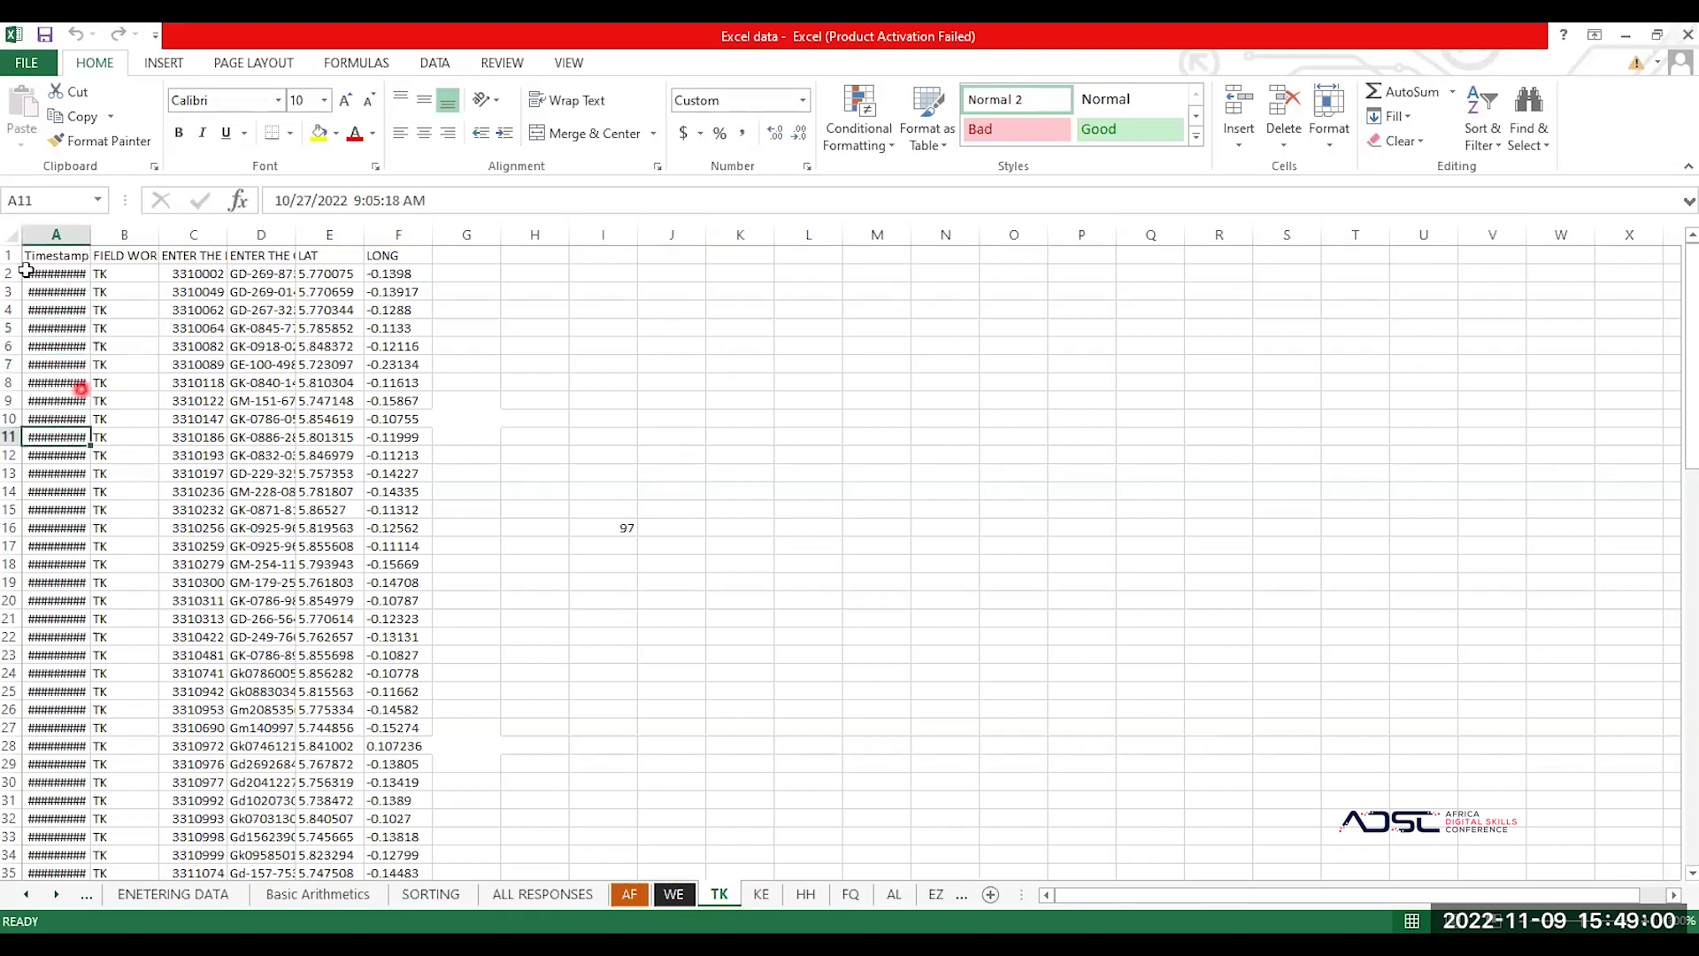
pyautogui.click(39, 295)
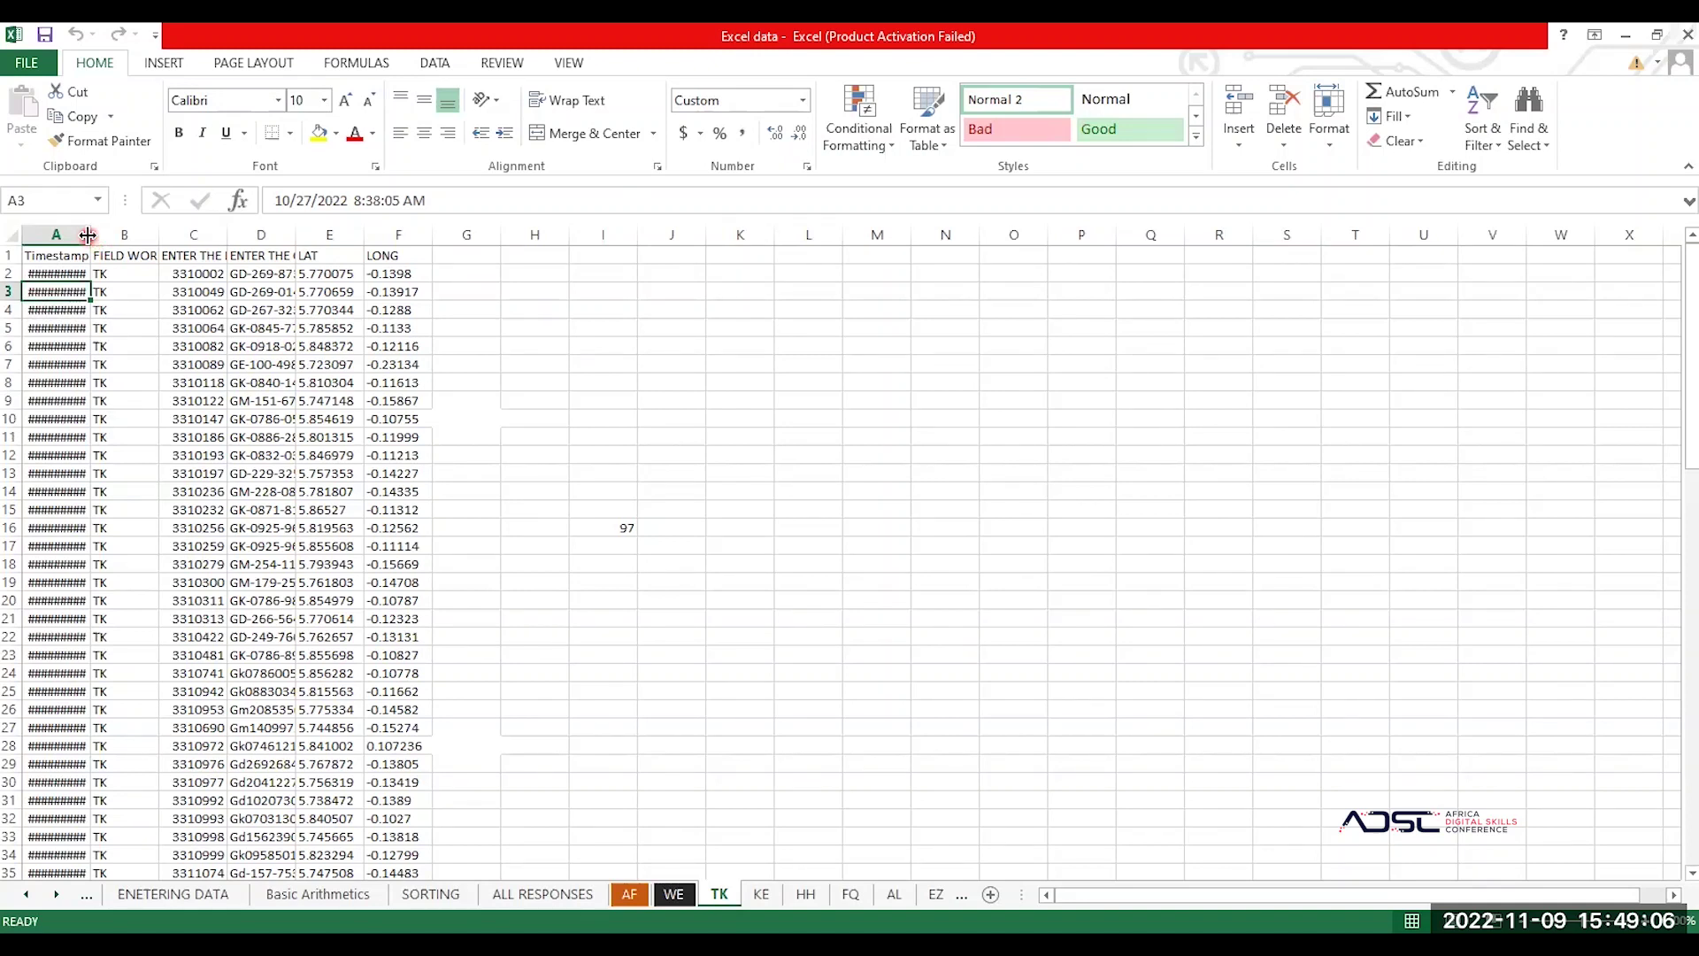
pyautogui.click(88, 235)
pyautogui.click(88, 235)
# Step: Autofit column A on the TK sheet so the timestamps show in full
pyautogui.doubleClick(90, 237)
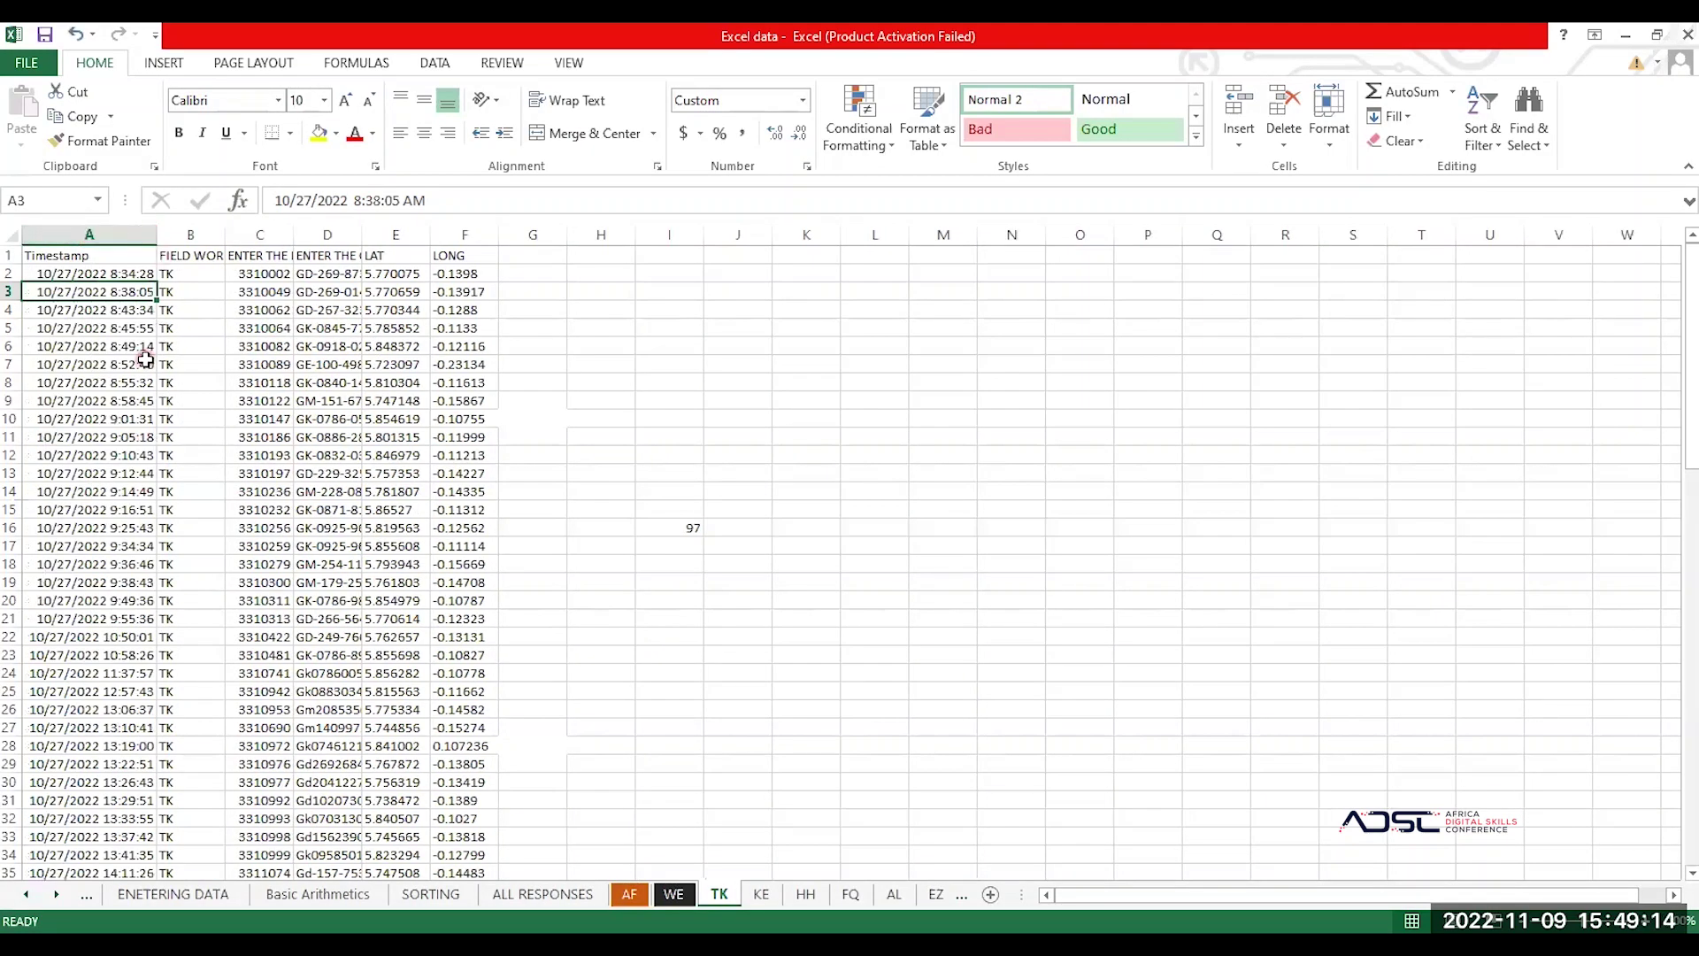
pyautogui.scroll(-2, 145, 360)
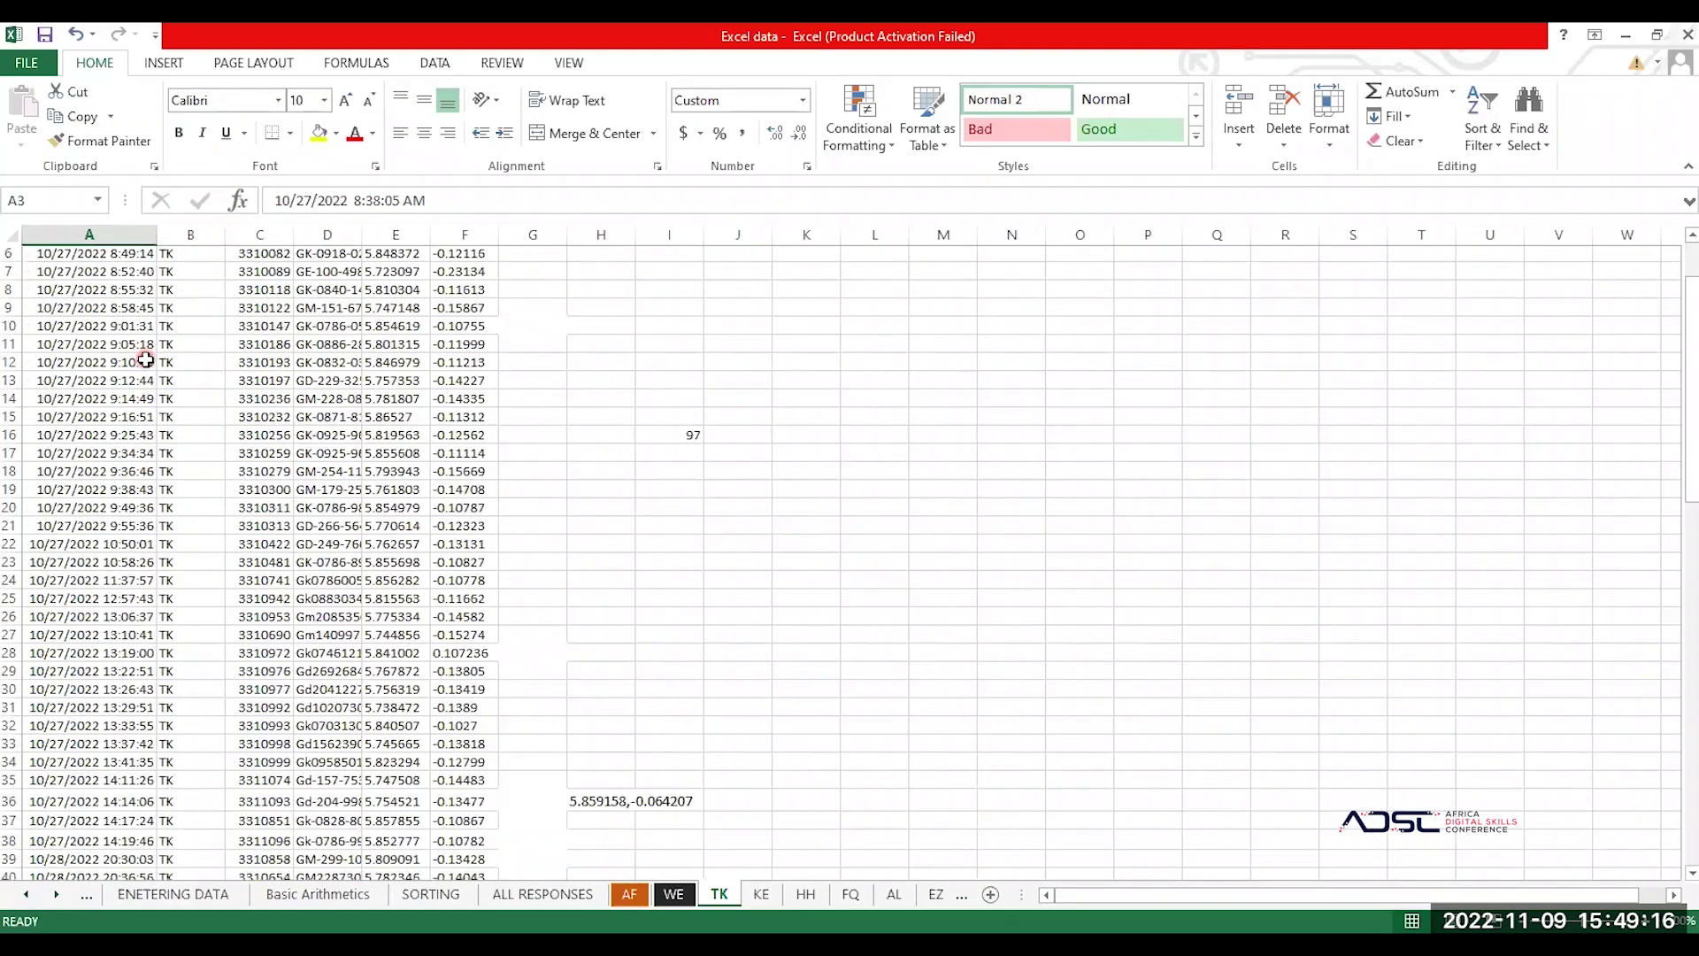
pyautogui.scroll(-4, 145, 359)
pyautogui.scroll(6, 145, 359)
pyautogui.scroll(-2, 145, 359)
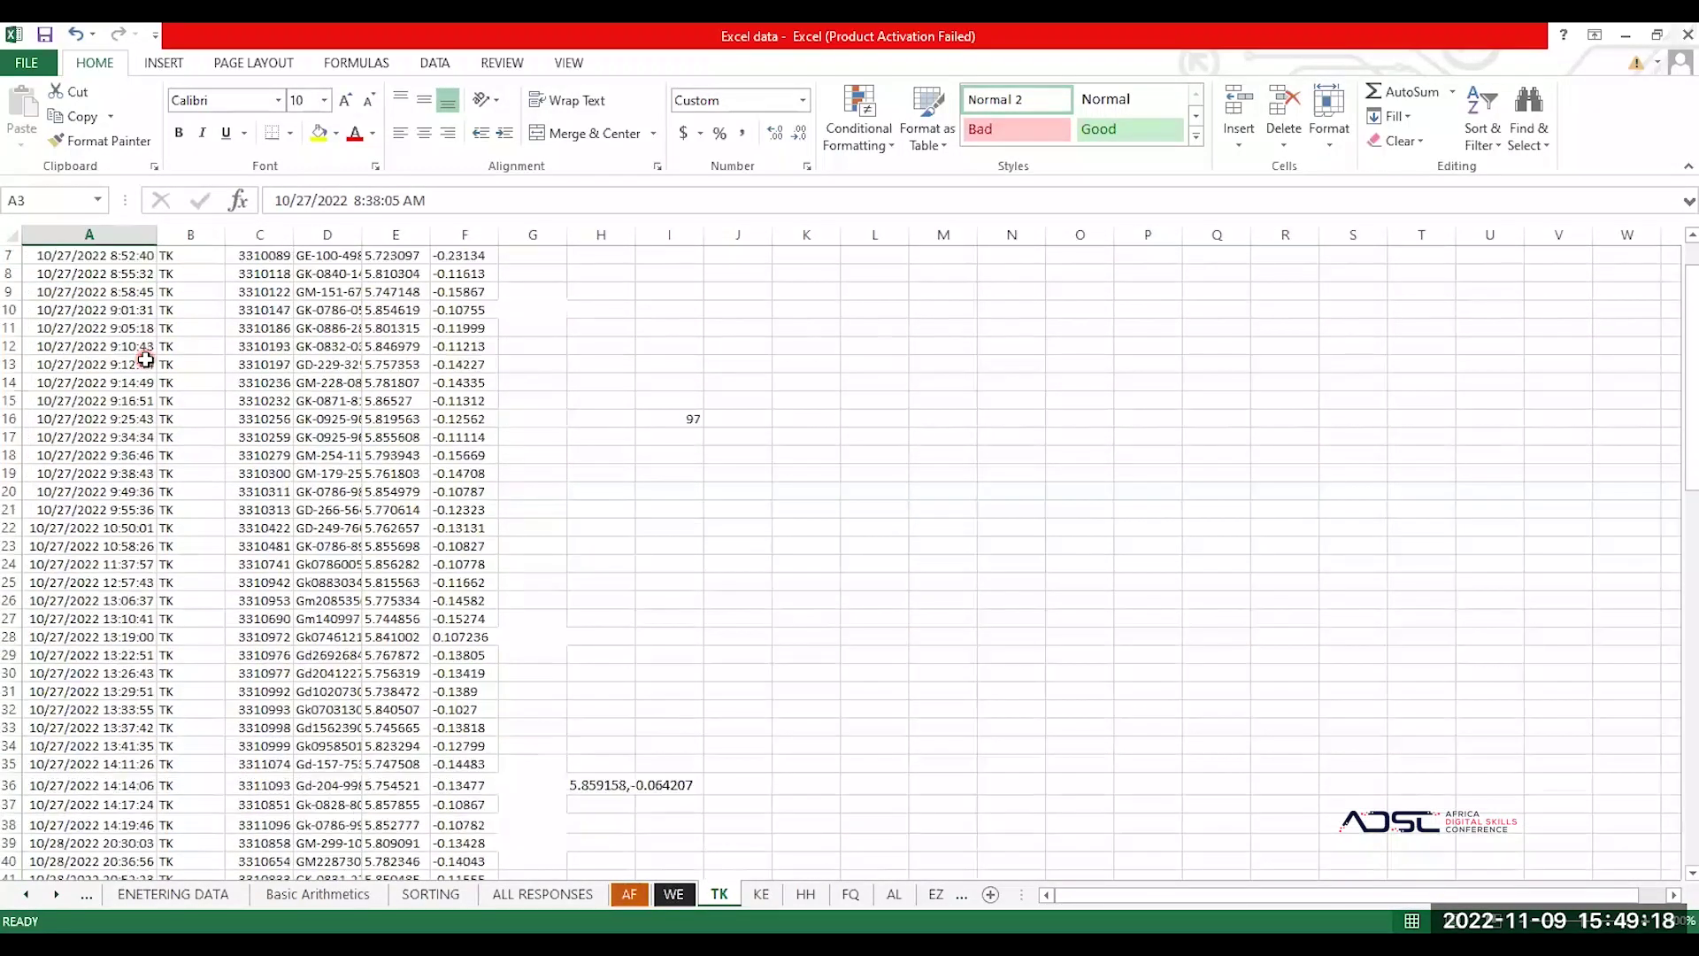
pyautogui.scroll(-8, 145, 359)
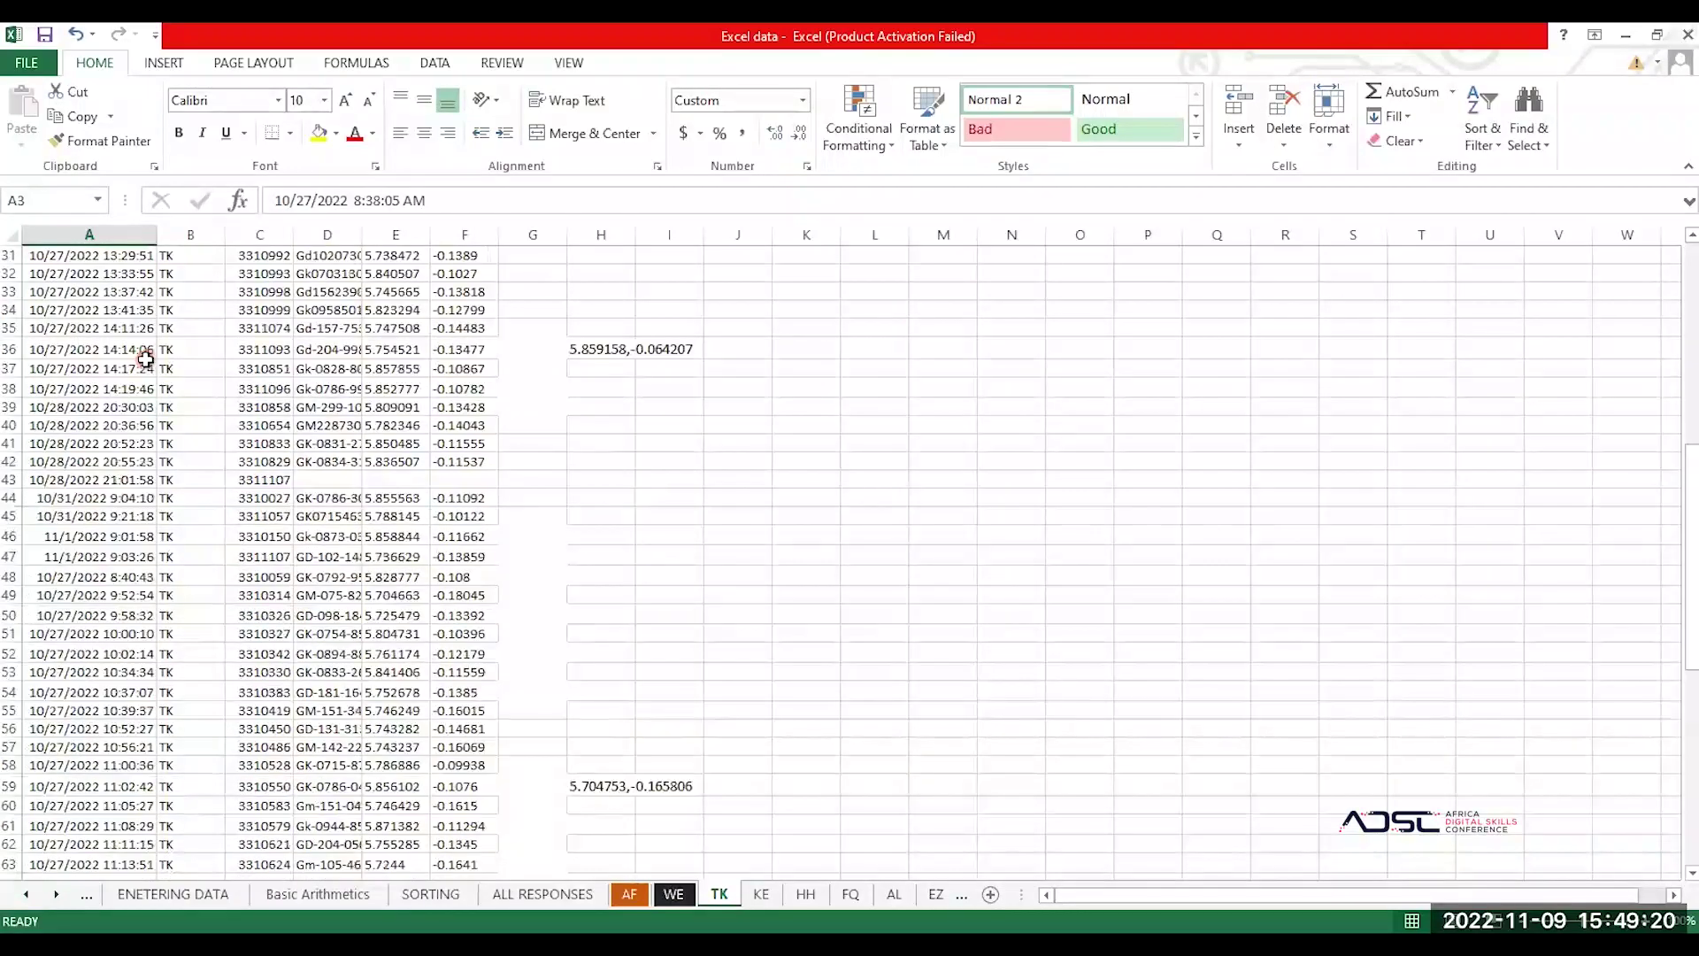
pyautogui.scroll(10, 146, 360)
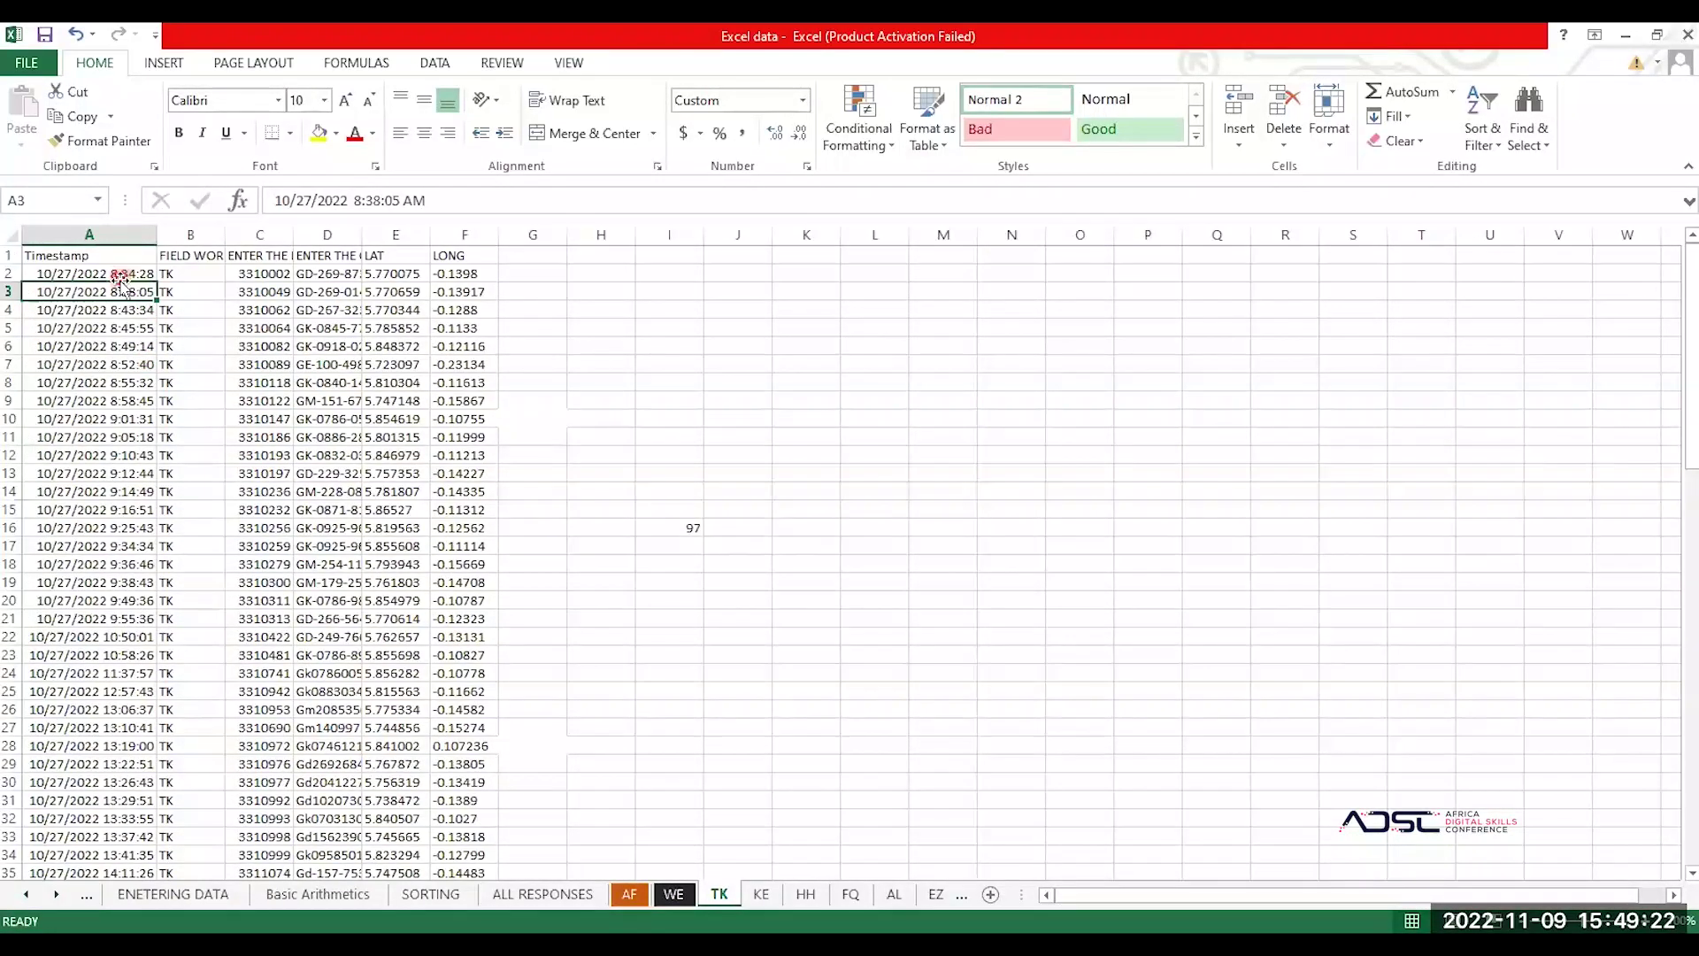
pyautogui.click(108, 345)
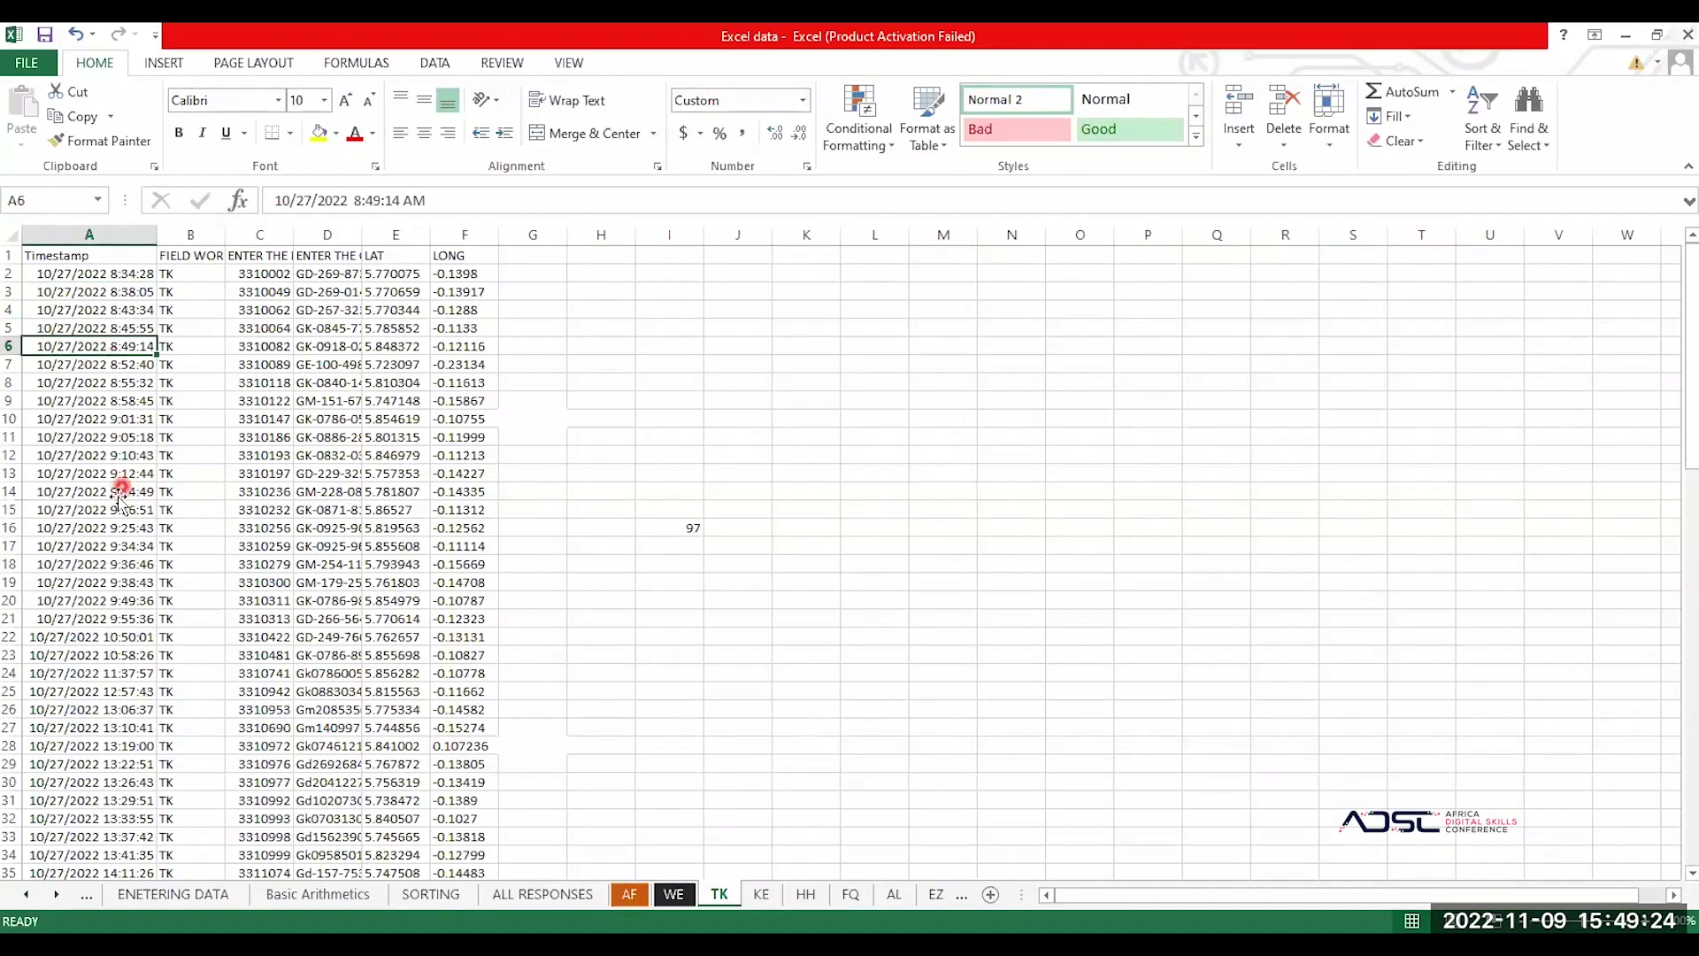
pyautogui.click(121, 492)
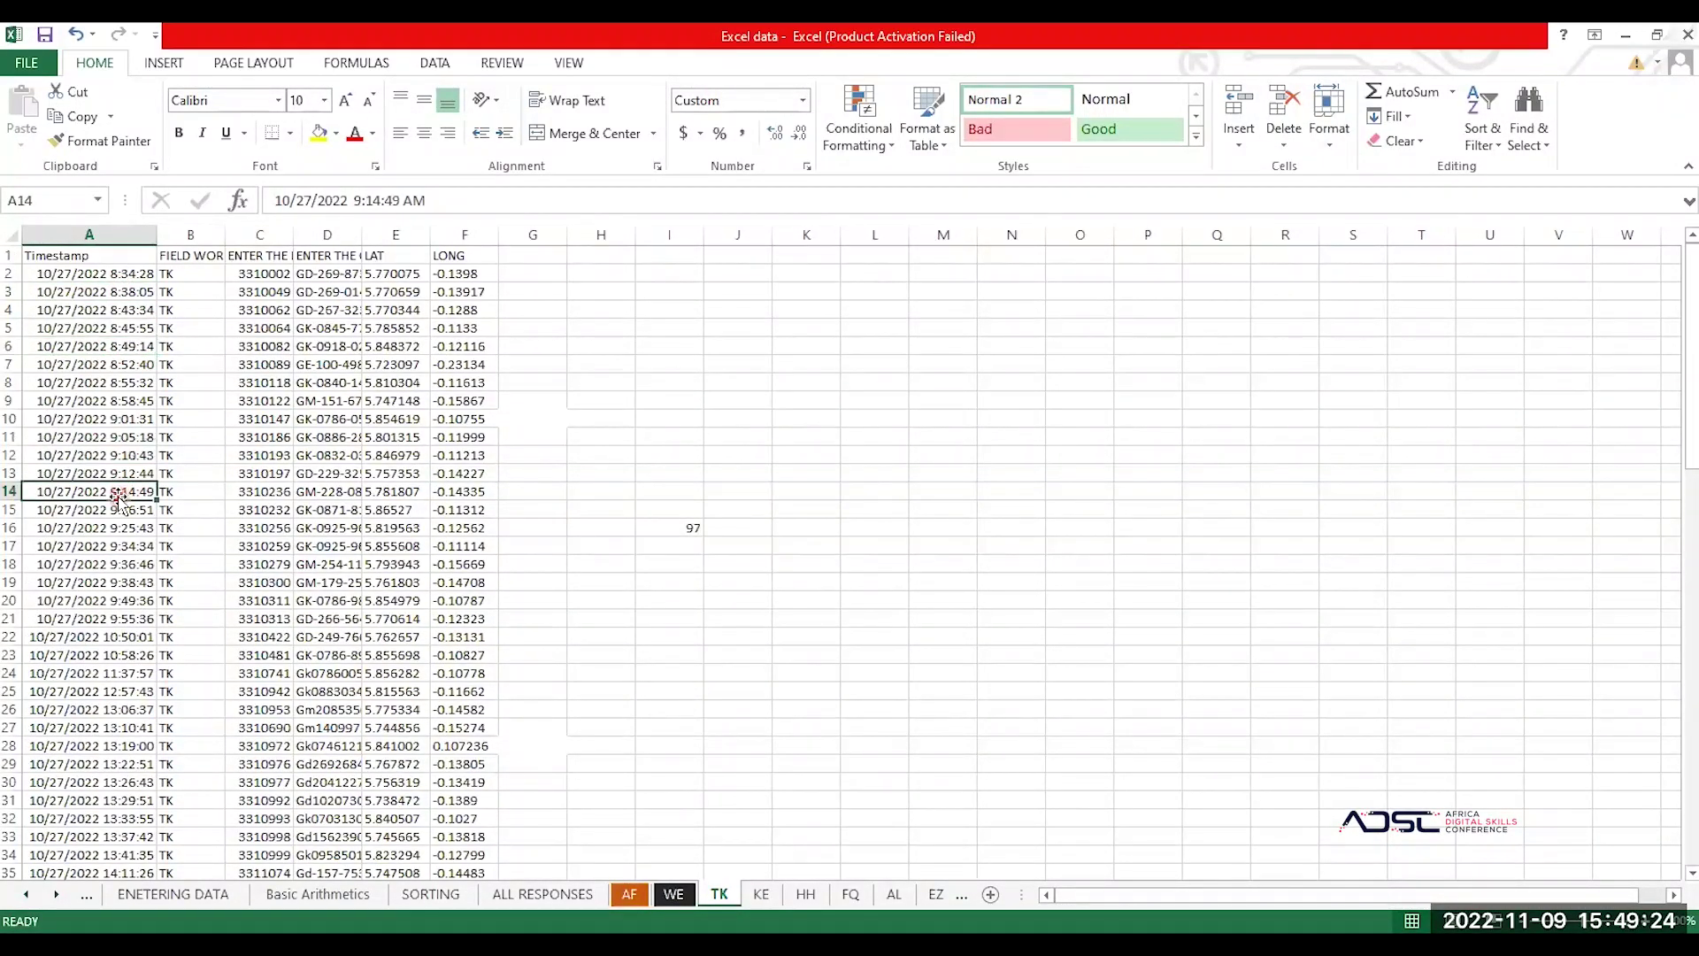
# Step: Autofit column B to show the full FIELD WORKER CODE header
pyautogui.click(322, 507)
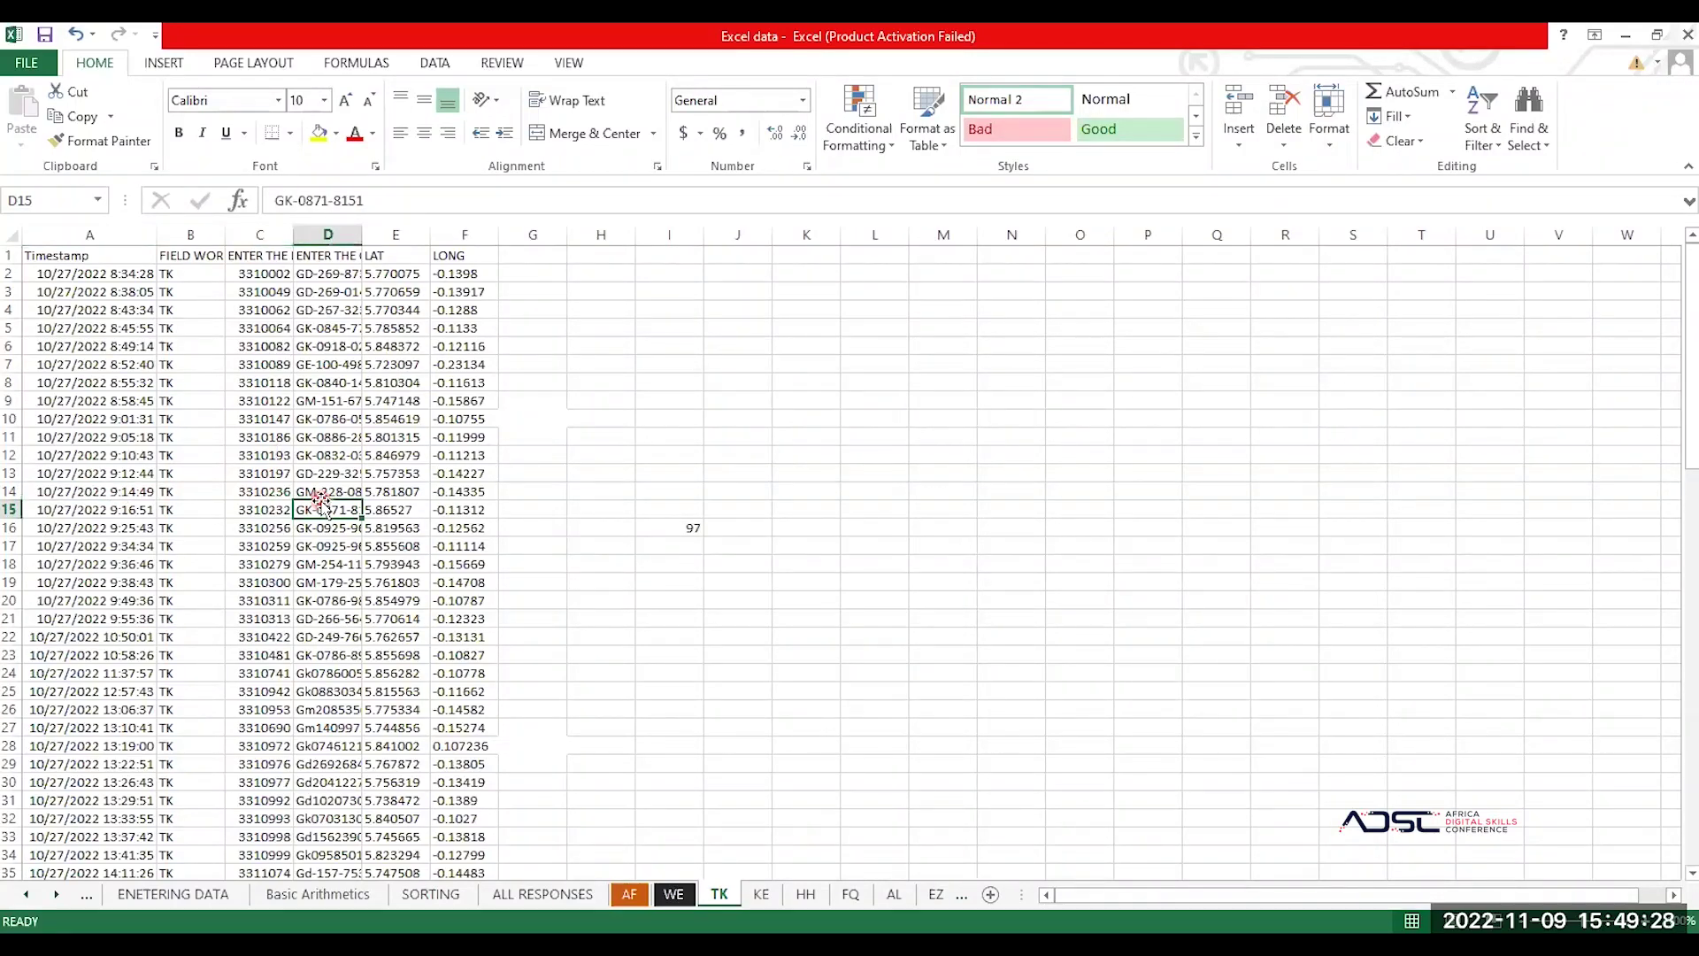
pyautogui.click(223, 469)
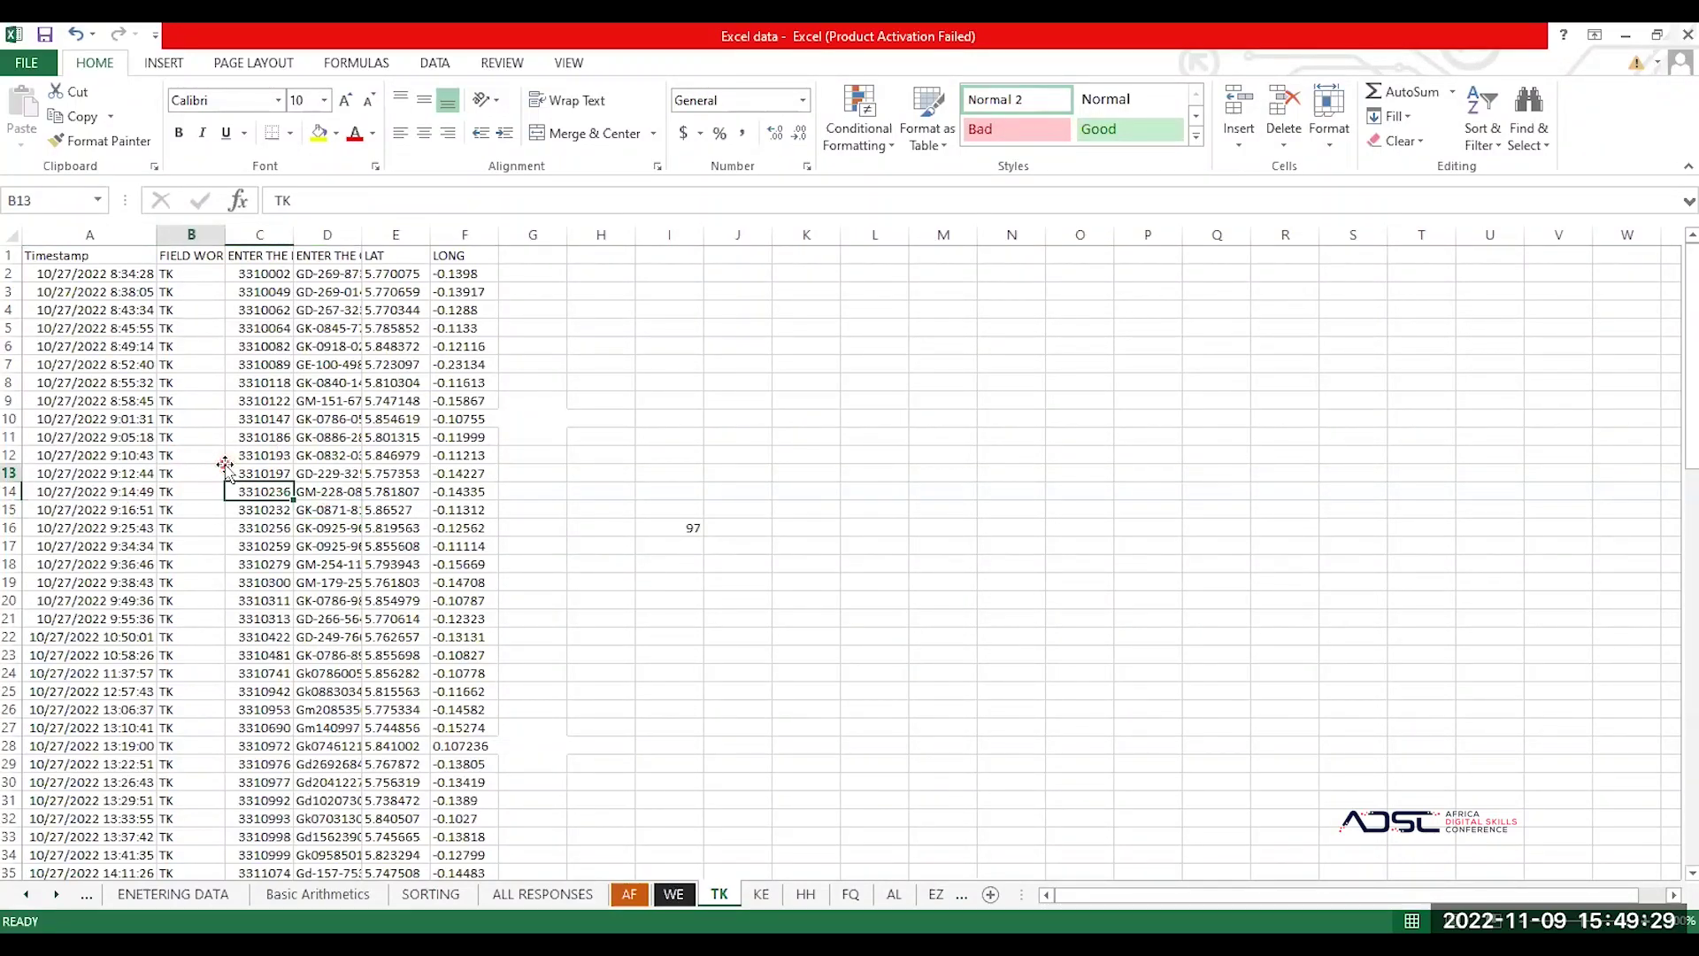
pyautogui.click(384, 493)
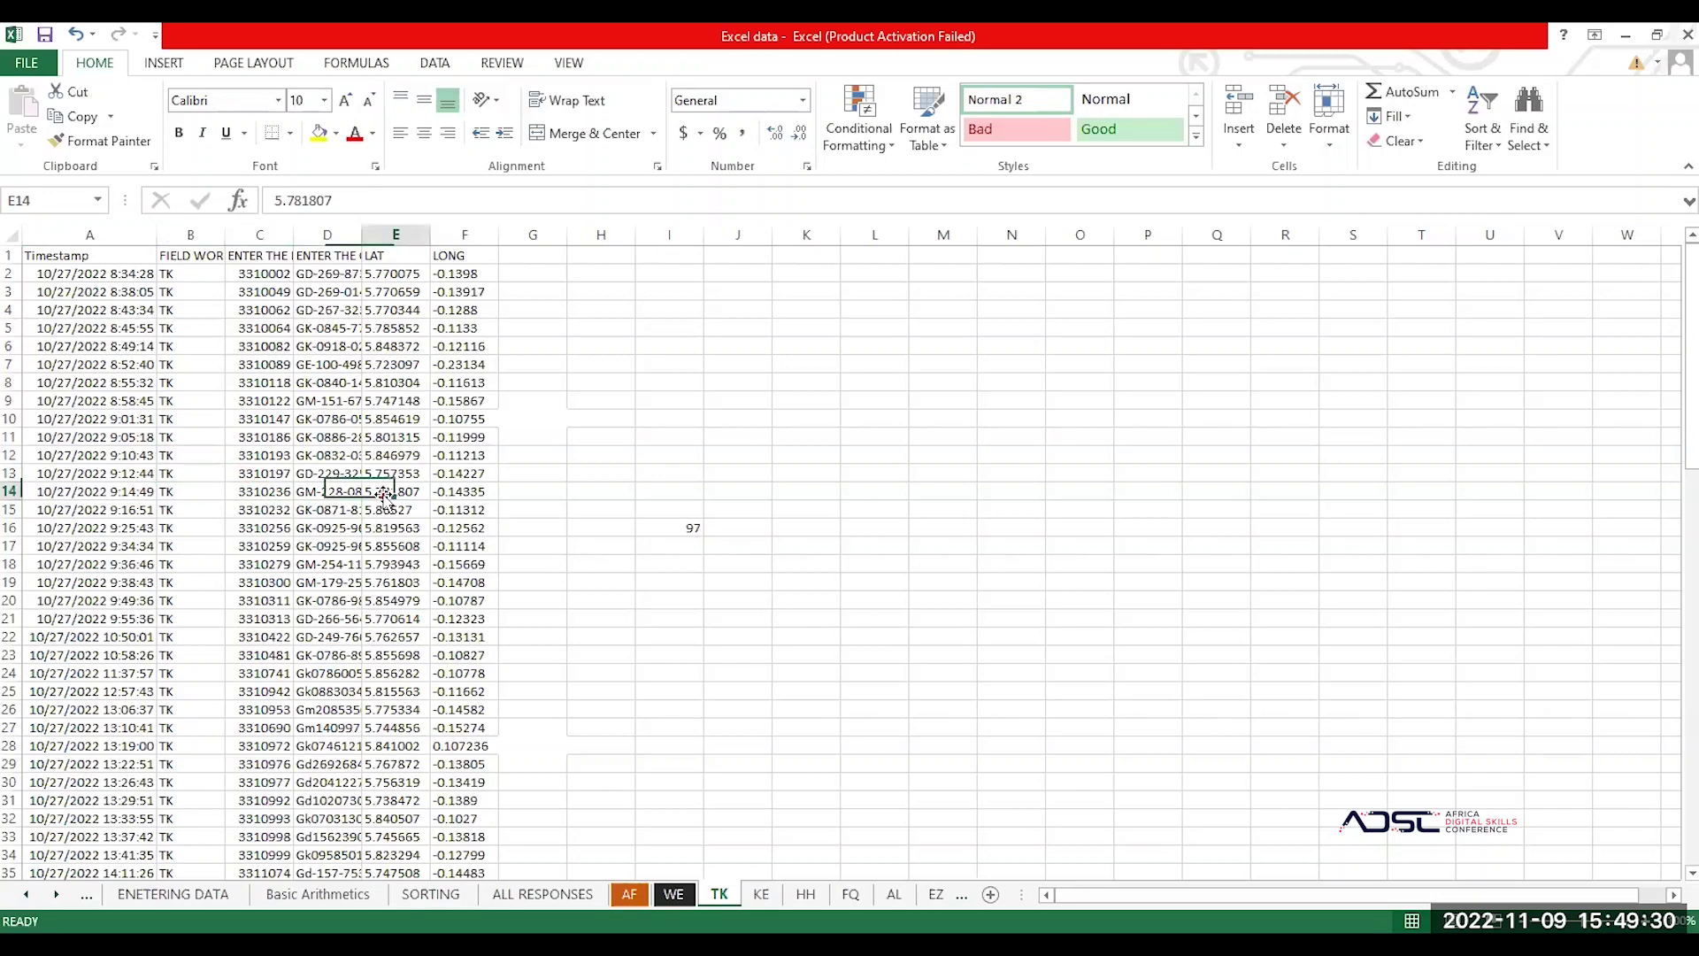
pyautogui.click(199, 257)
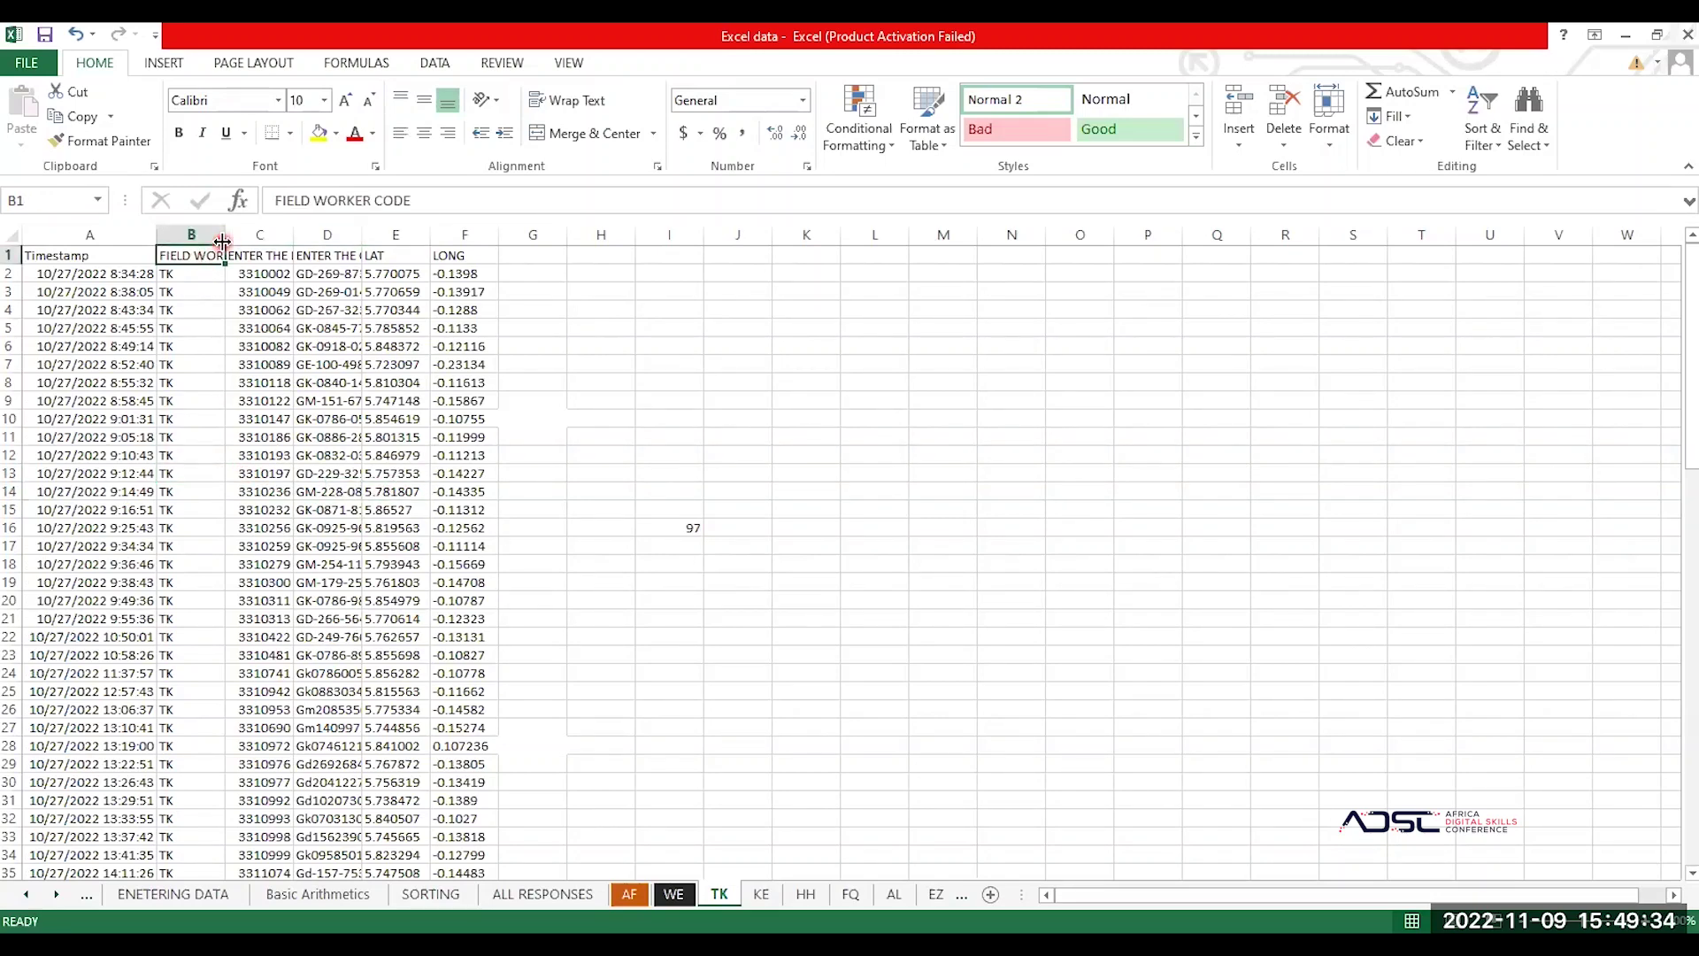
pyautogui.doubleClick(224, 238)
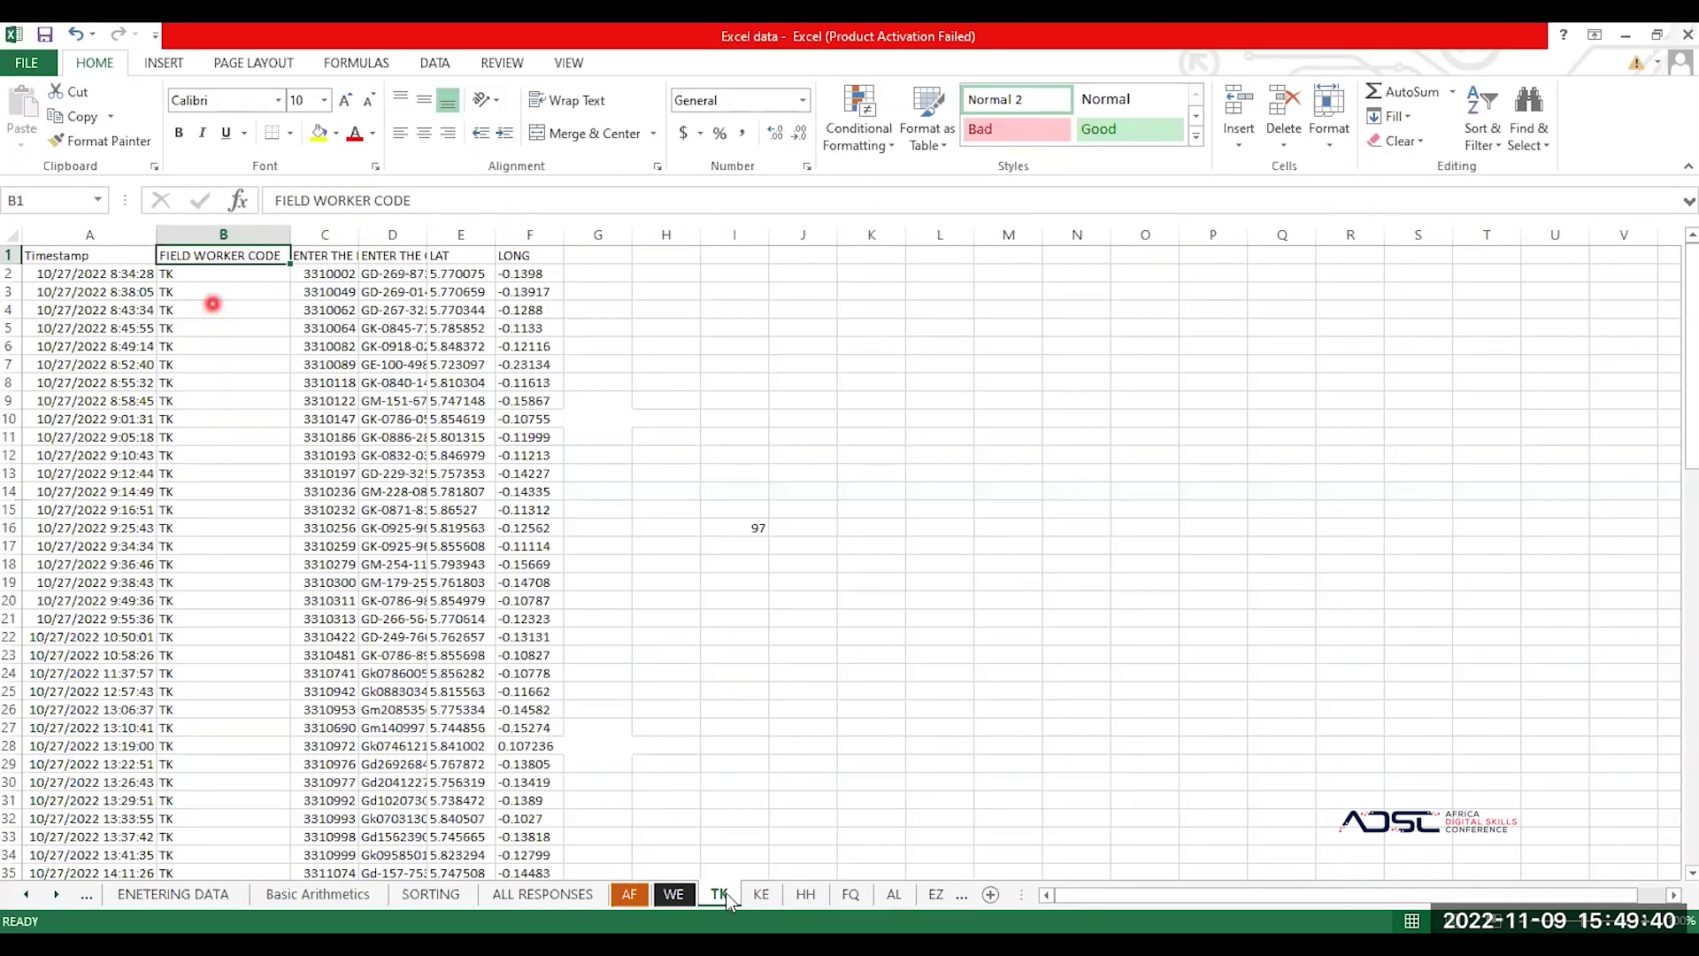
pyautogui.click(212, 298)
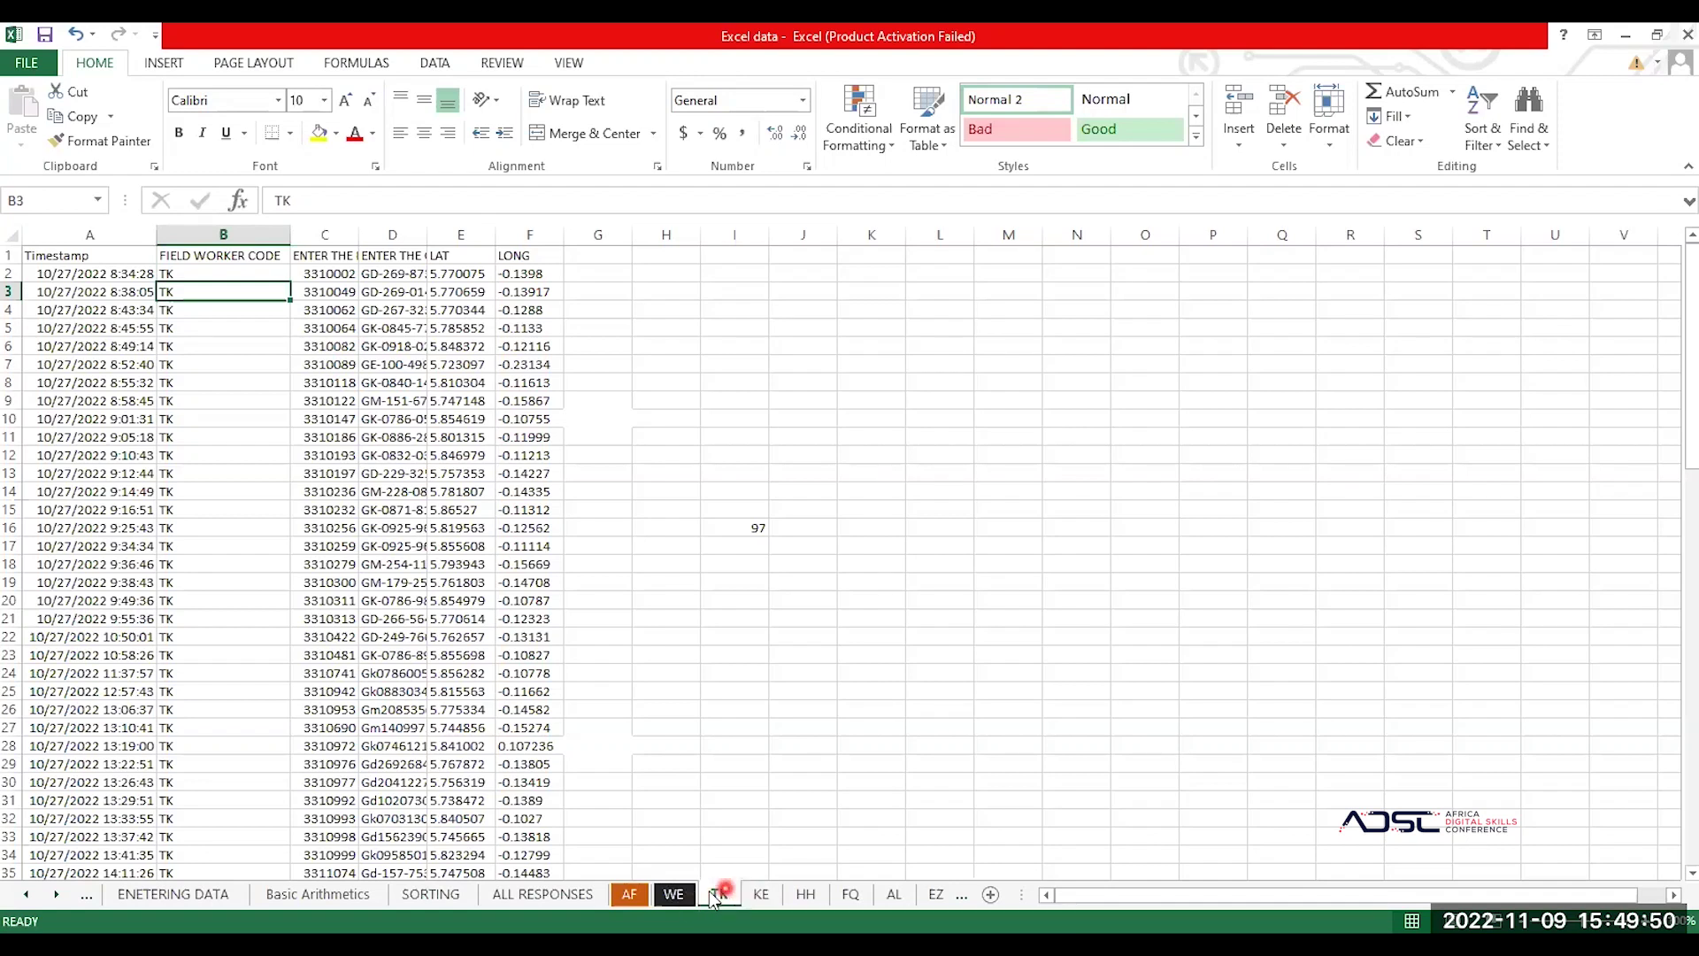
# Step: On the KE sheet, autofit columns A, D, E and F for timestamps, addresses and coordinates
pyautogui.click(759, 896)
pyautogui.doubleClick(92, 234)
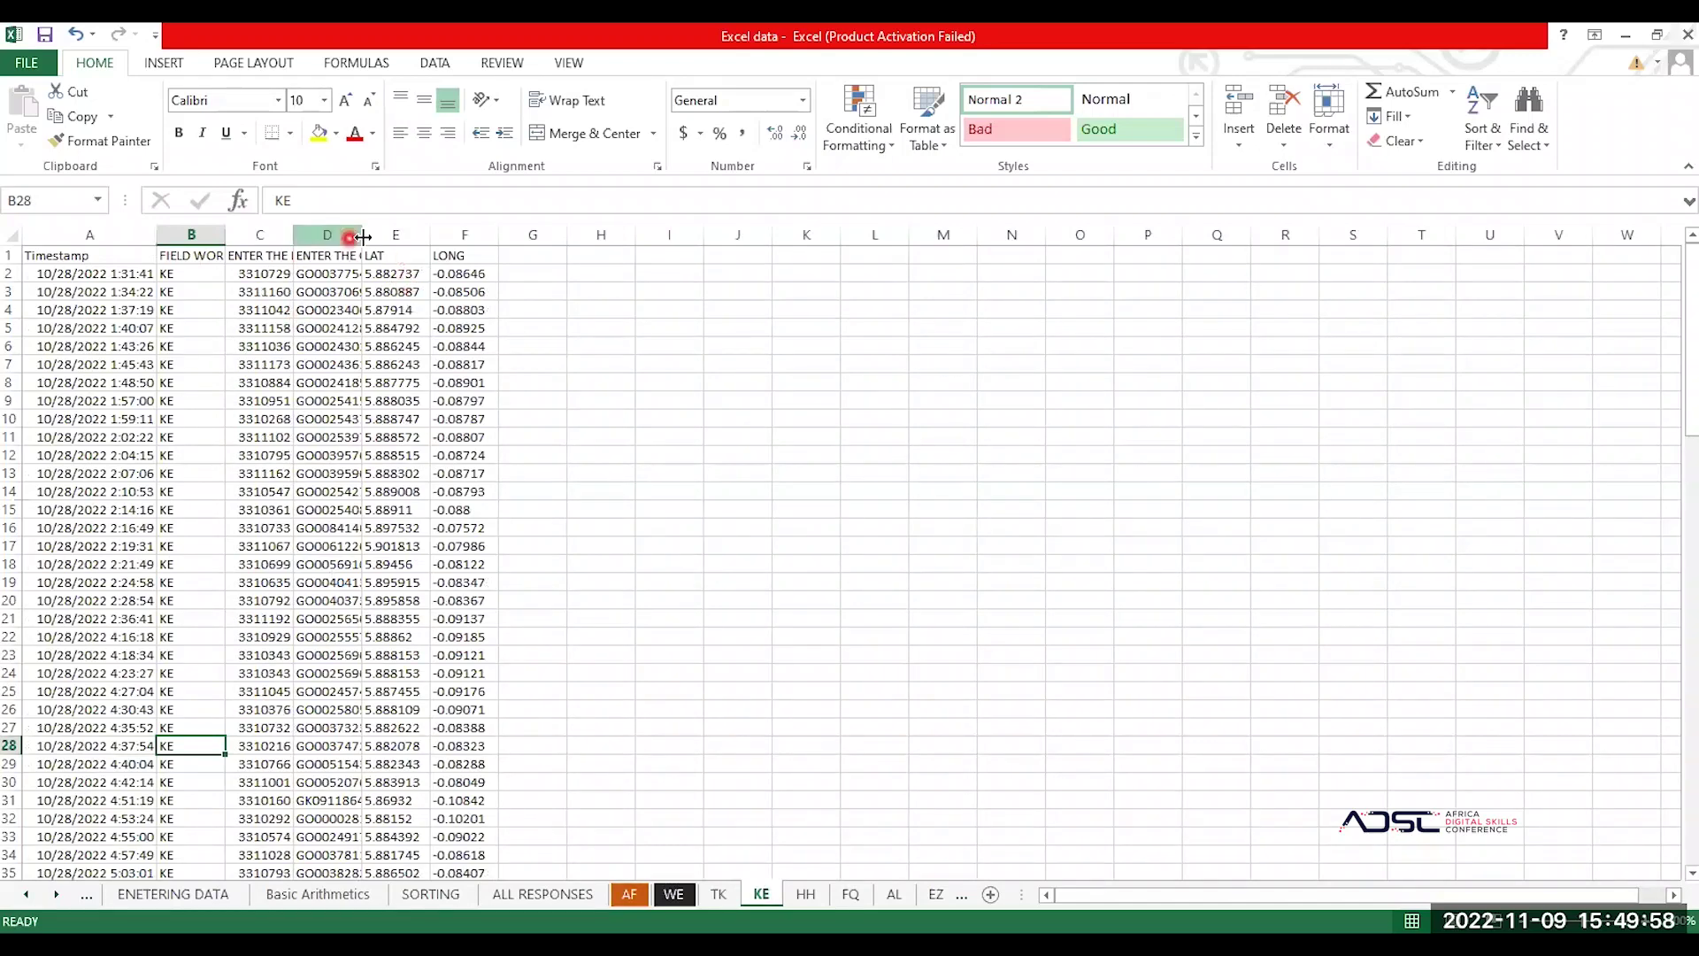
pyautogui.doubleClick(364, 237)
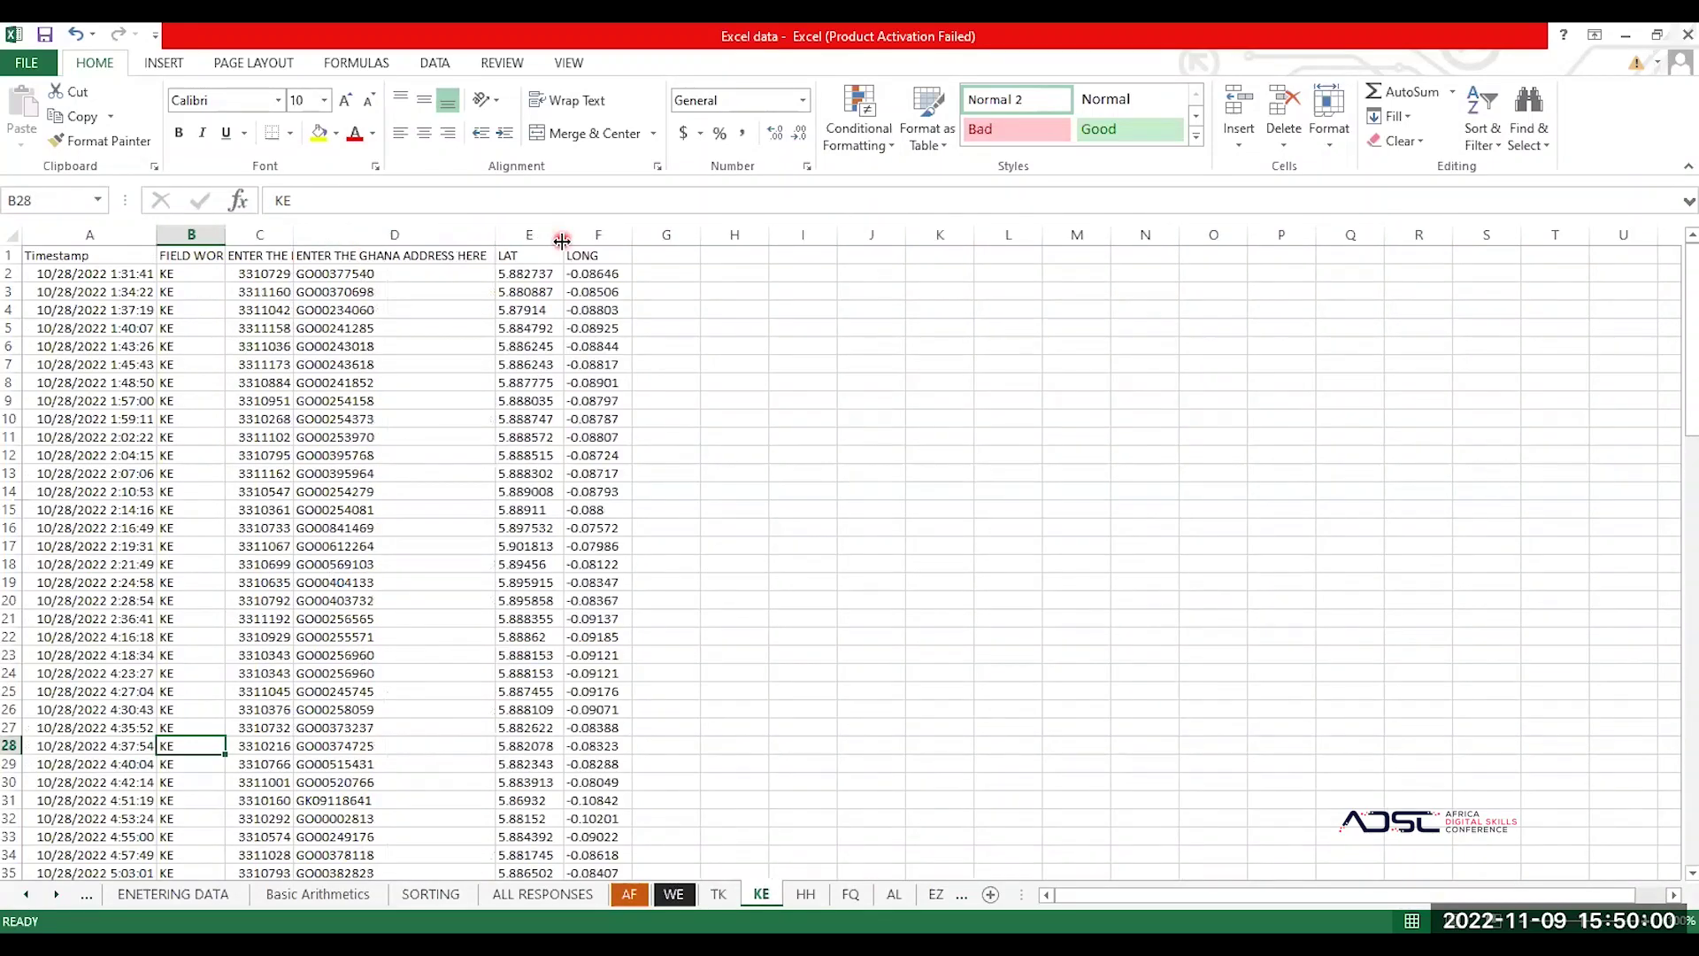
pyautogui.doubleClick(562, 240)
pyautogui.doubleClick(655, 237)
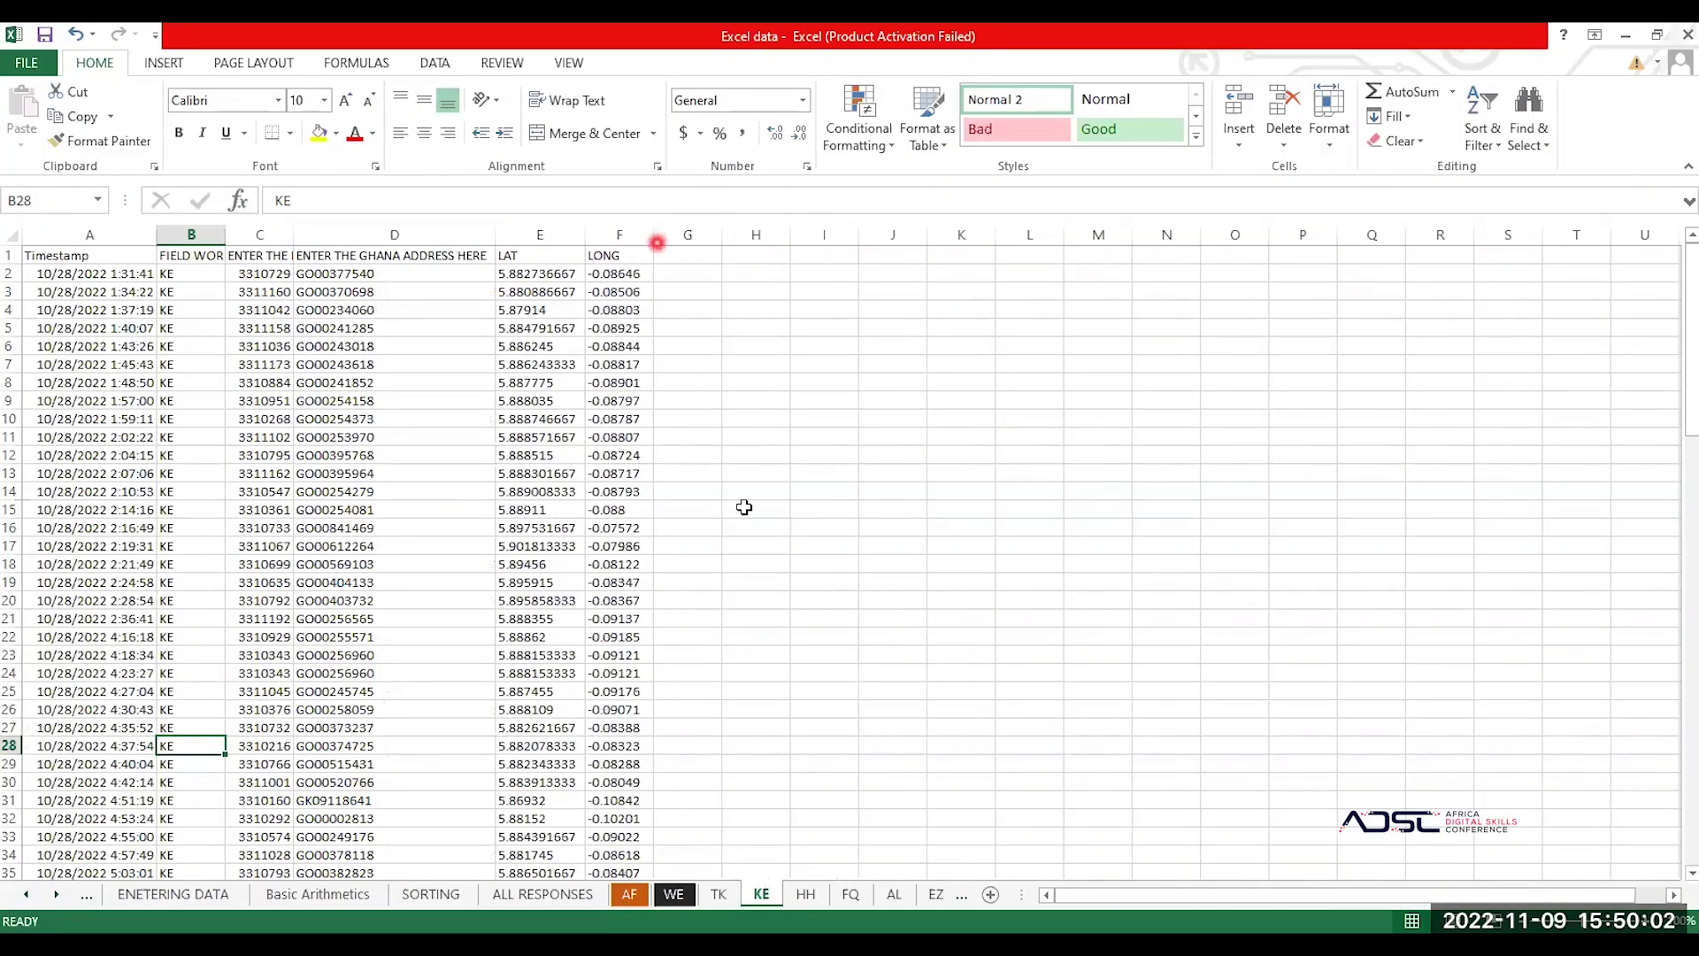
# Step: On the HH sheet, autofit columns A, B, D, E and F
pyautogui.click(806, 894)
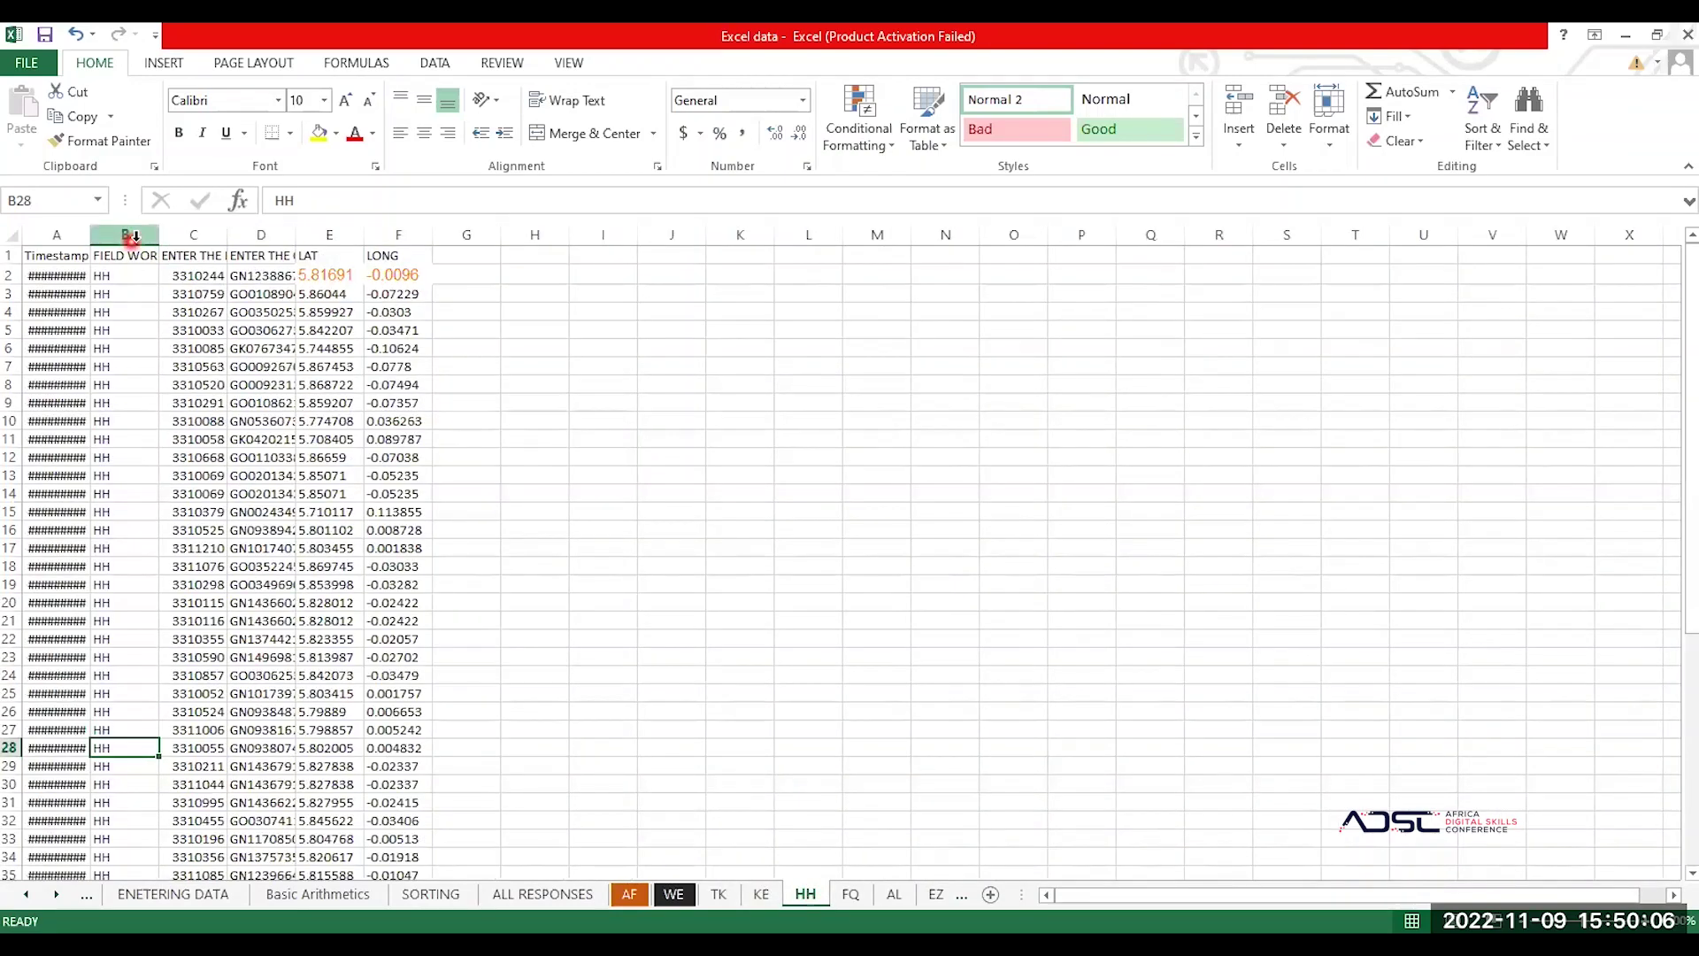
pyautogui.click(174, 235)
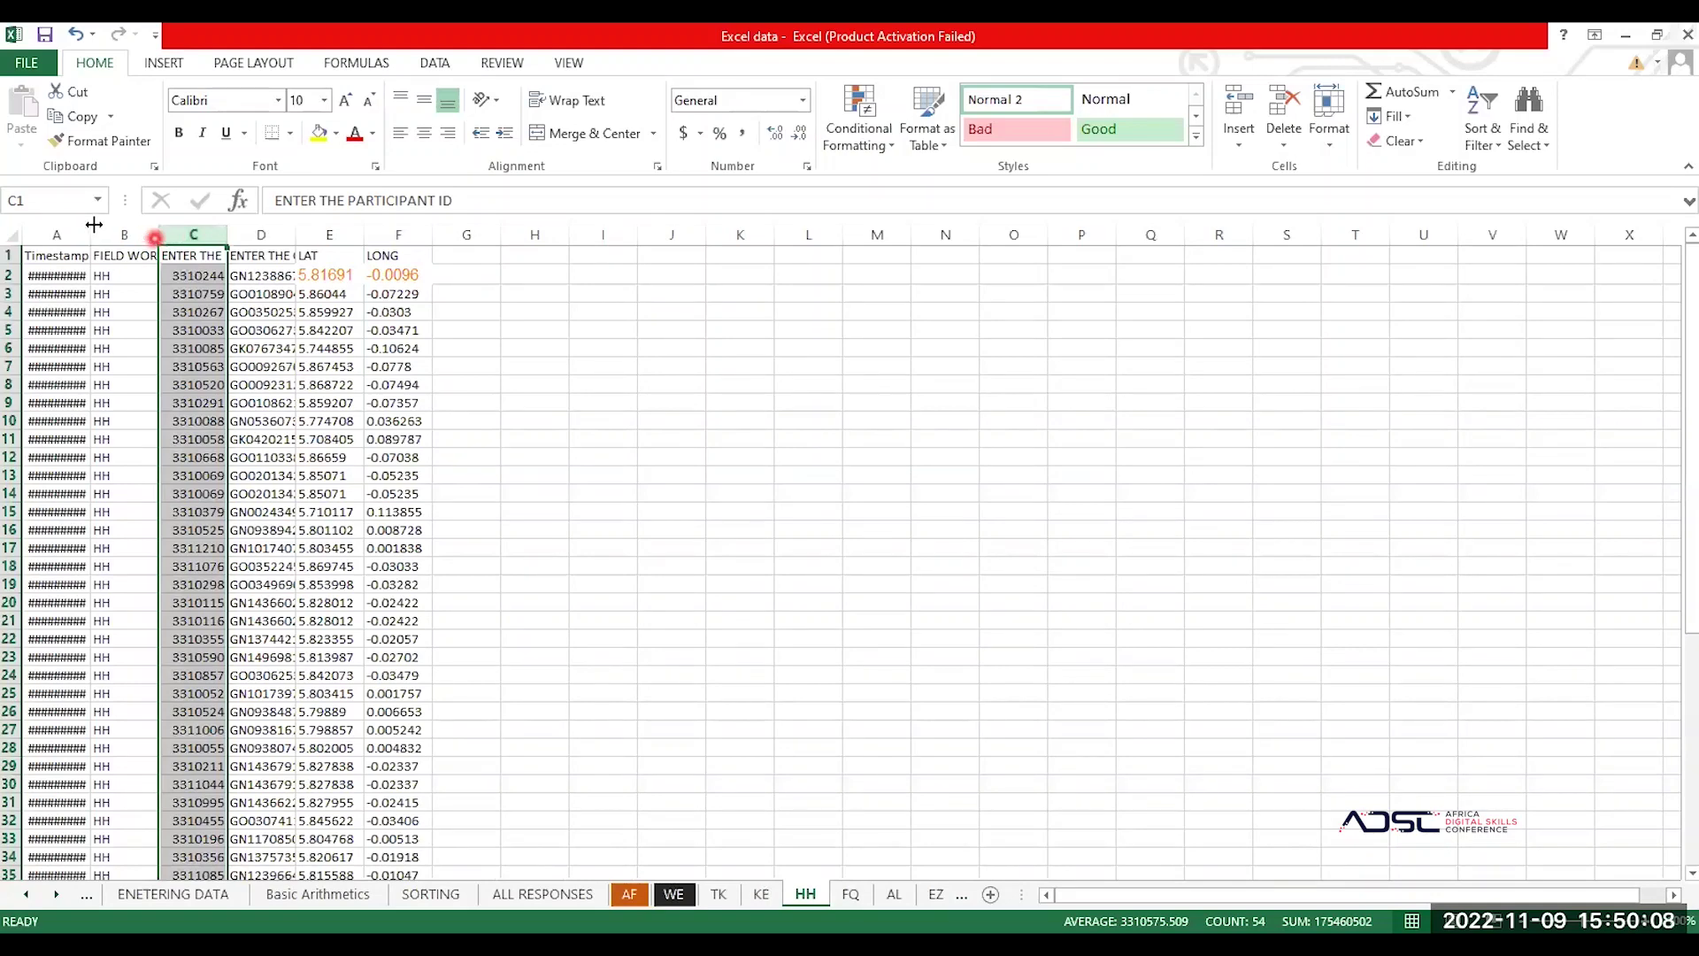
pyautogui.doubleClick(158, 234)
pyautogui.doubleClick(90, 234)
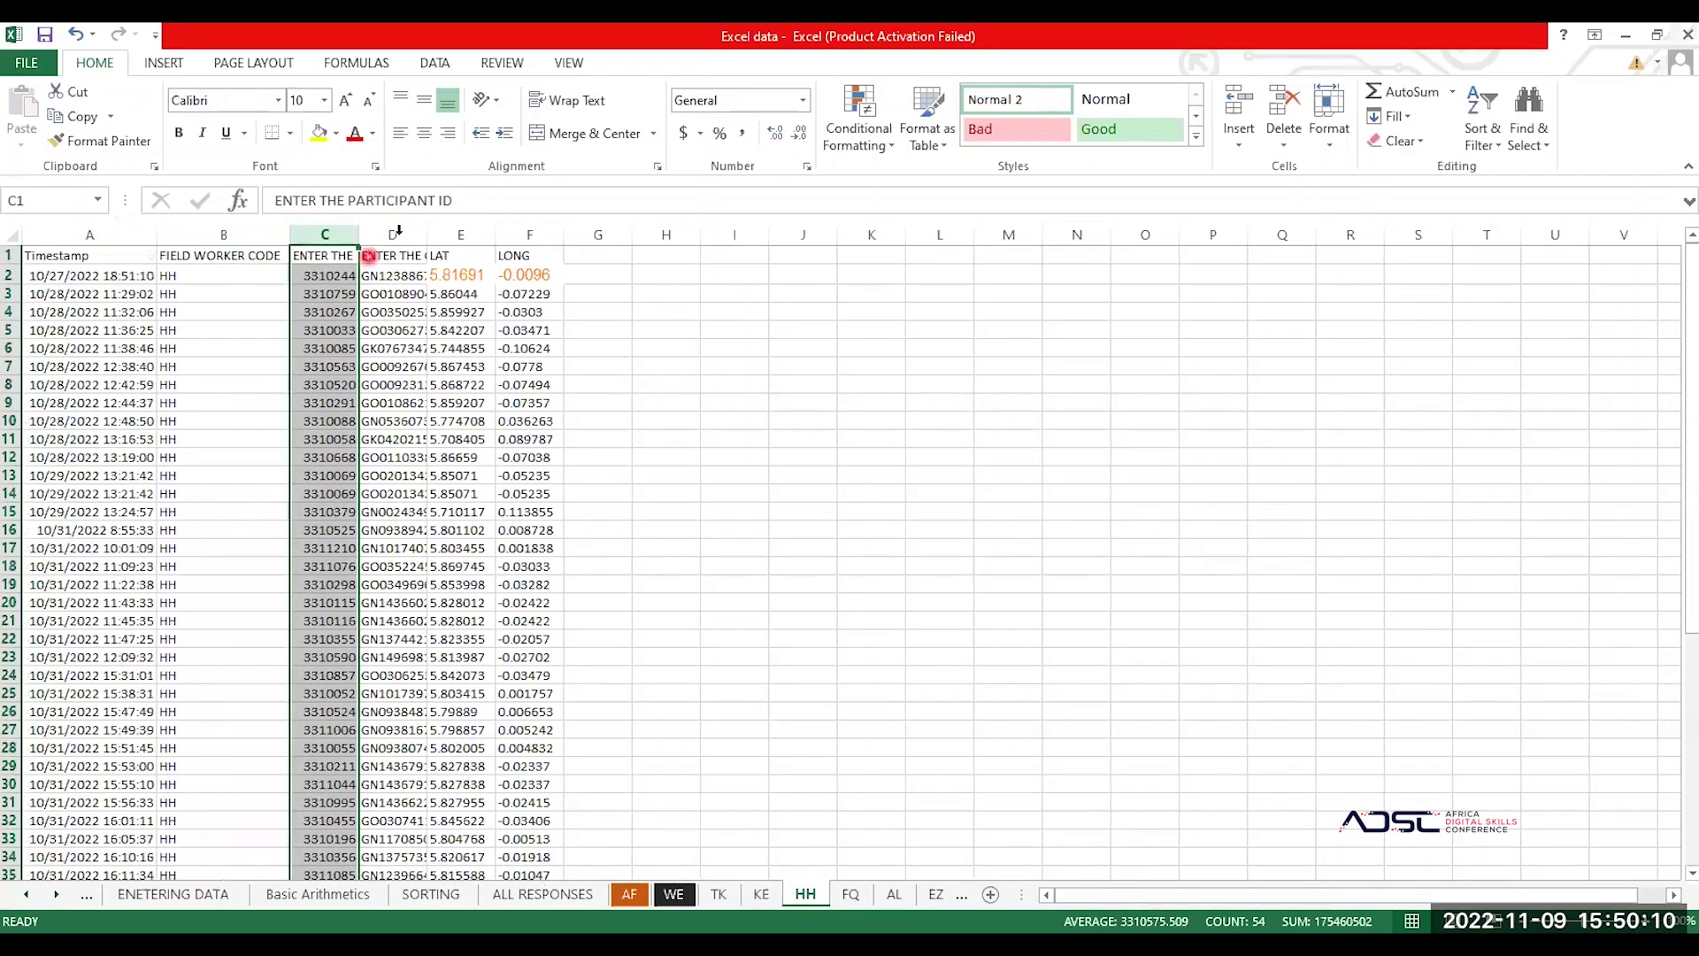
pyautogui.doubleClick(429, 235)
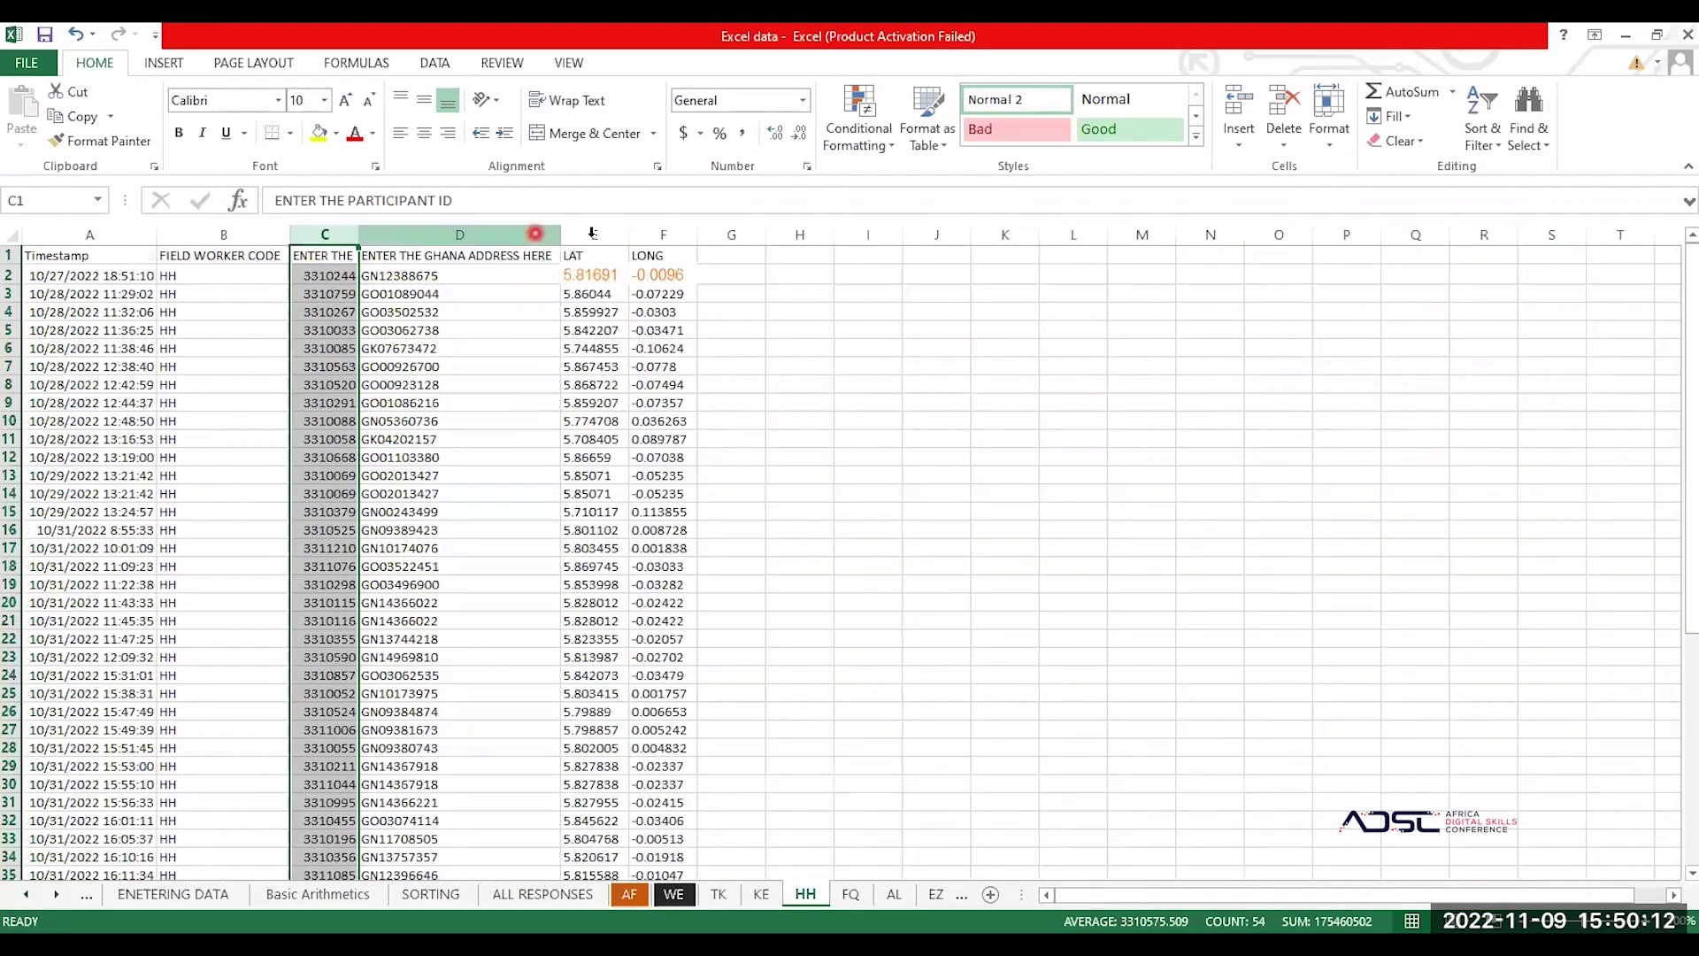
pyautogui.doubleClick(628, 230)
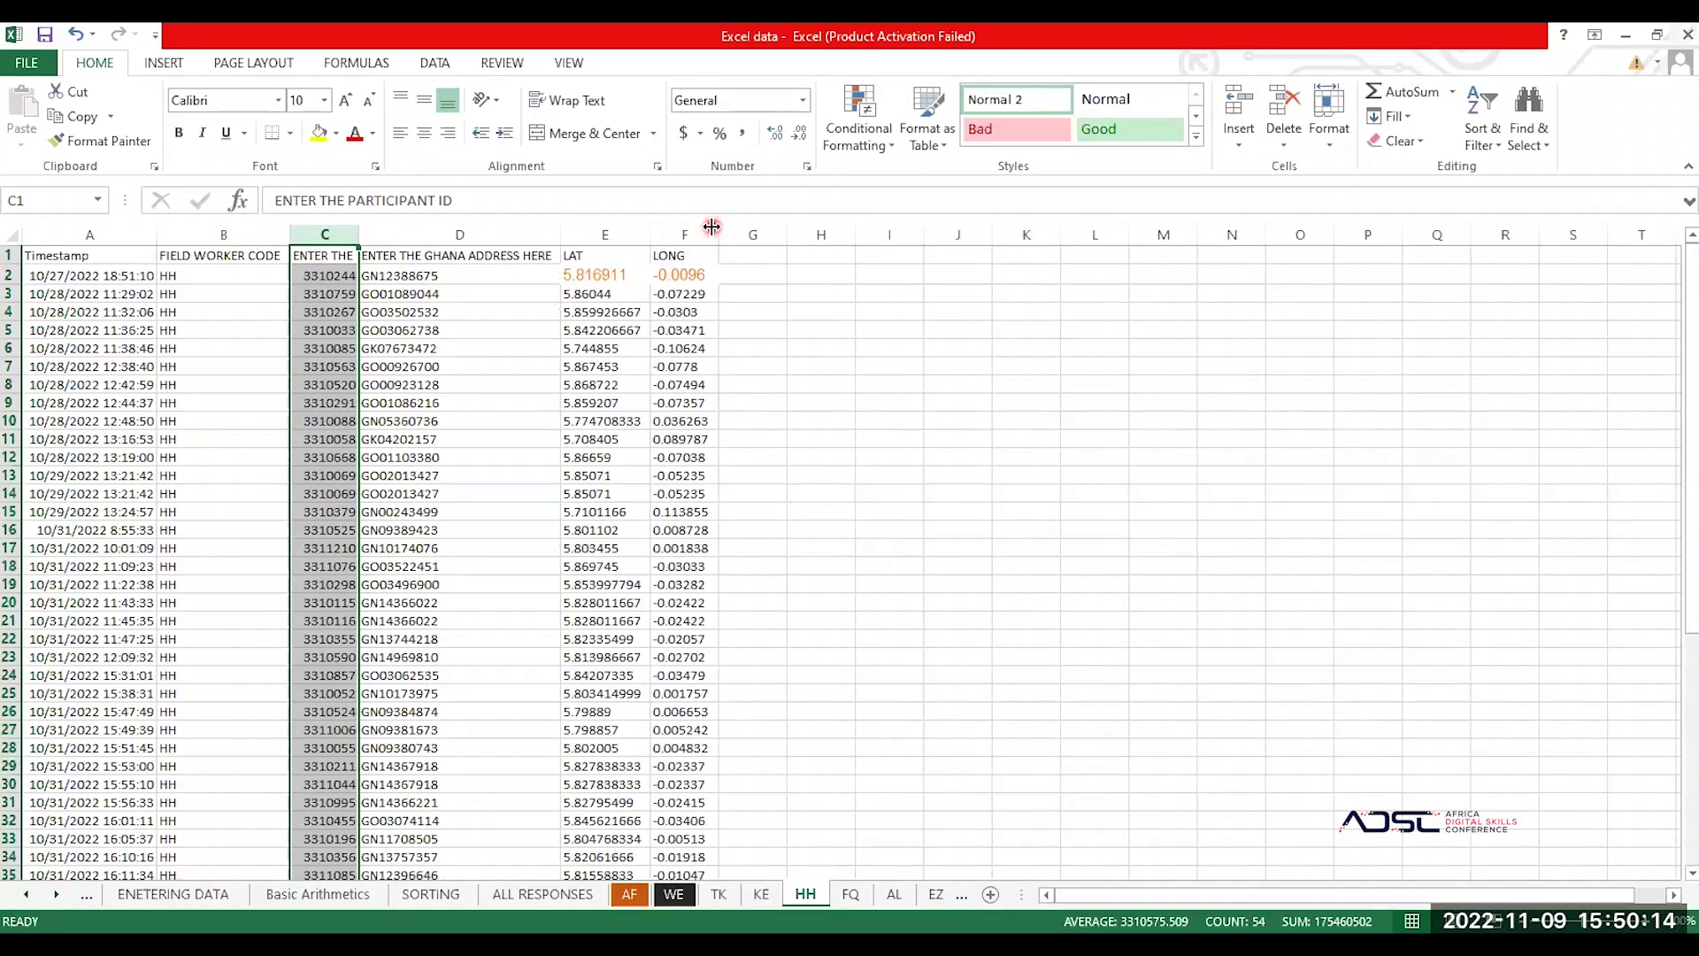
pyautogui.doubleClick(713, 224)
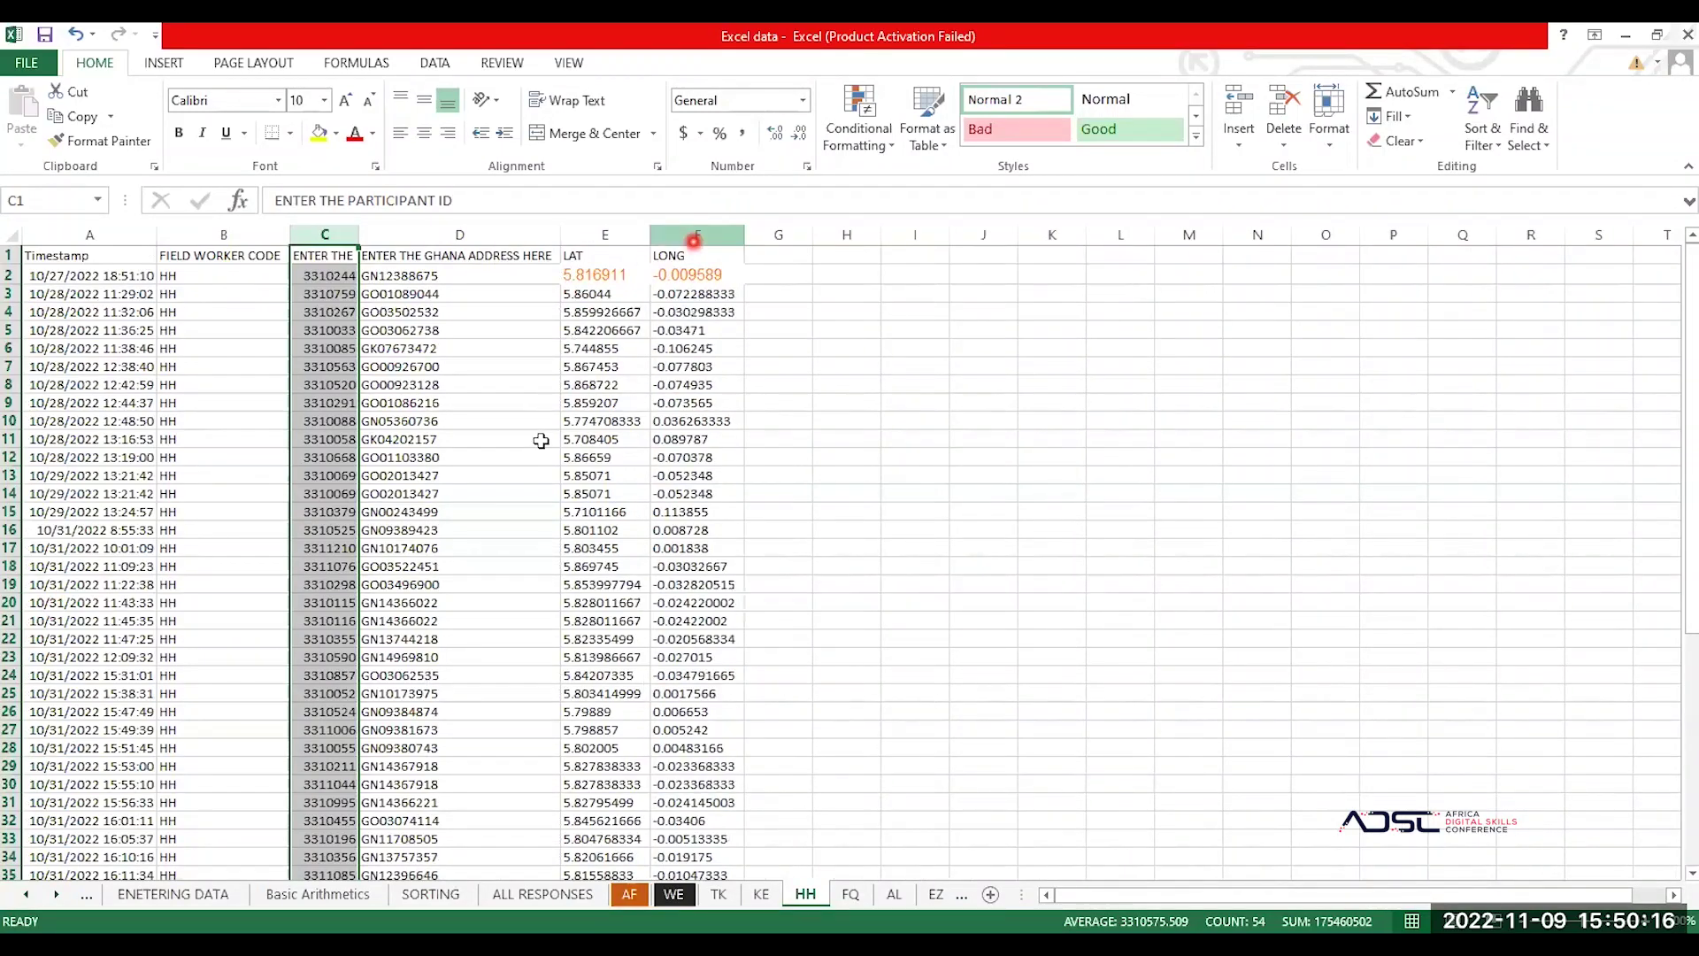
# Step: Scroll through the HH records and select a timestamp cell in column A
pyautogui.scroll(-6, 541, 440)
pyautogui.scroll(-3, 540, 439)
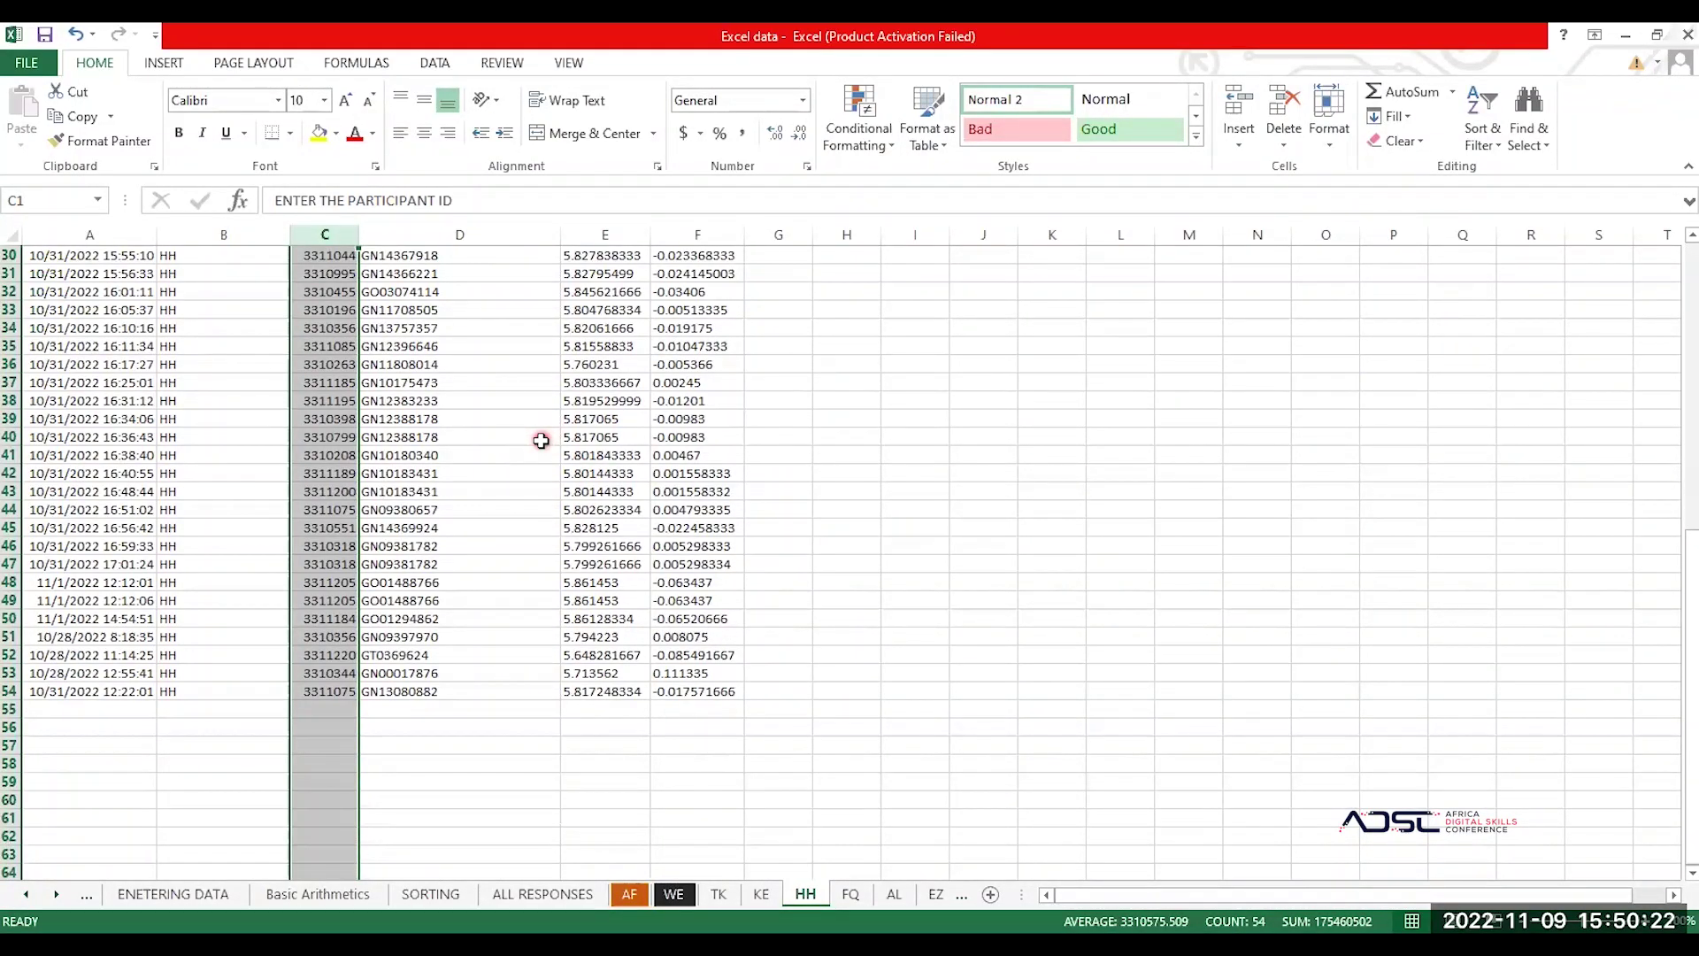
pyautogui.click(513, 492)
pyautogui.scroll(10, 514, 495)
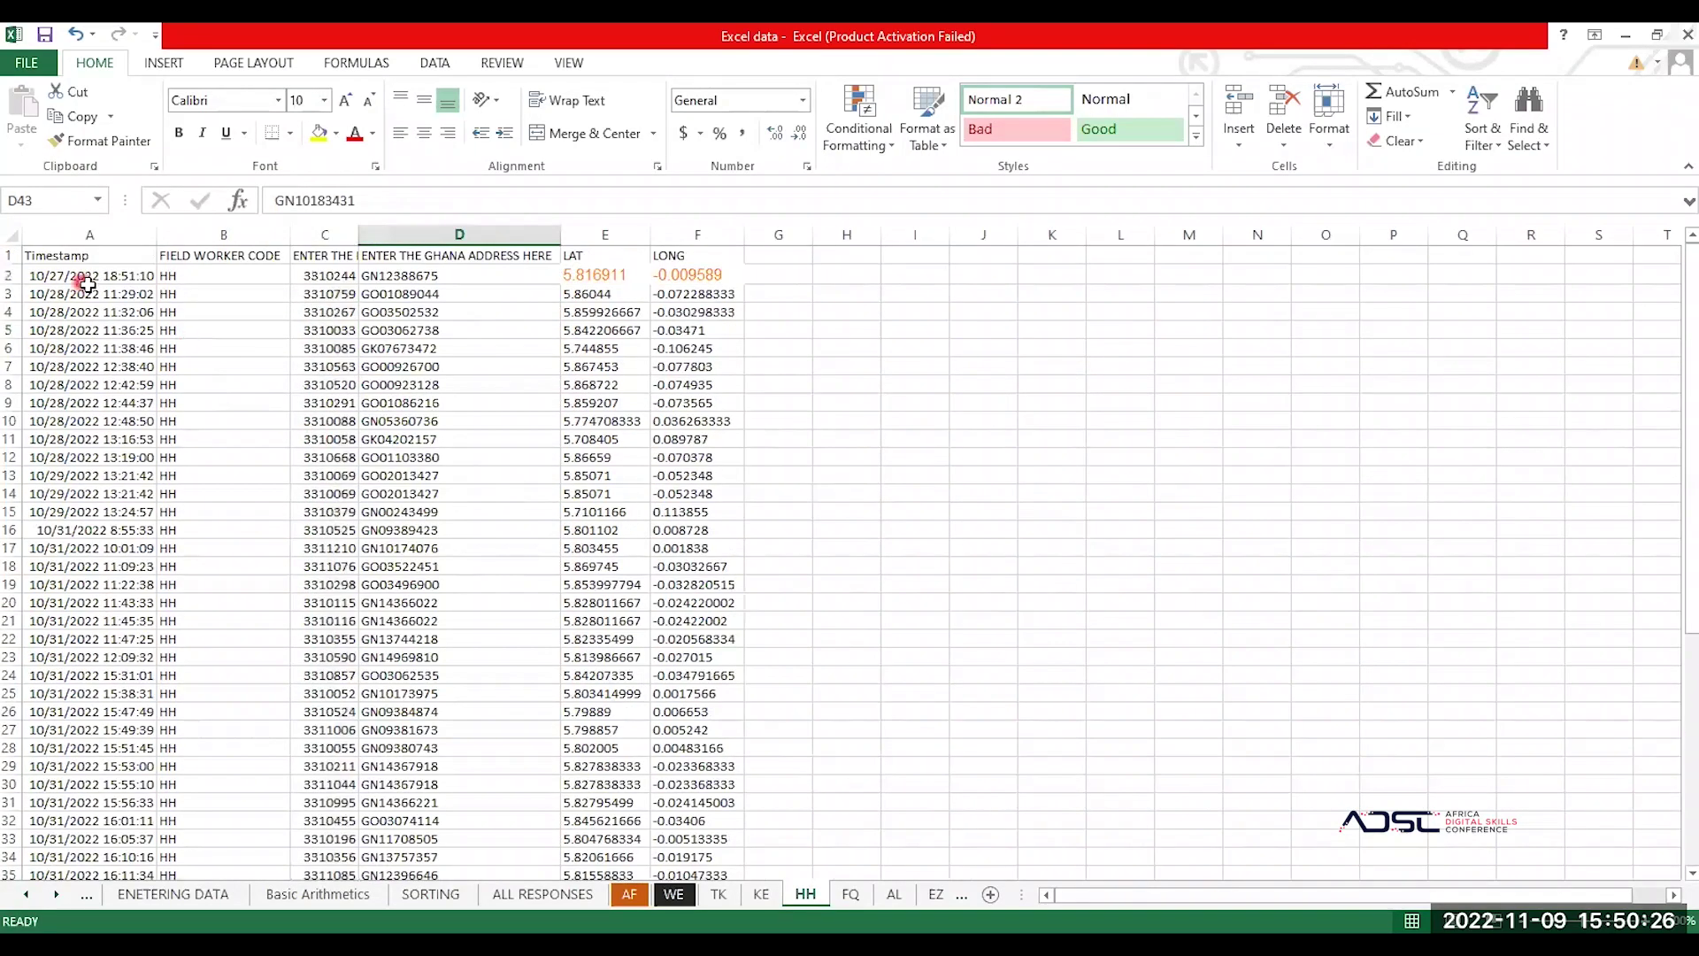
pyautogui.click(55, 292)
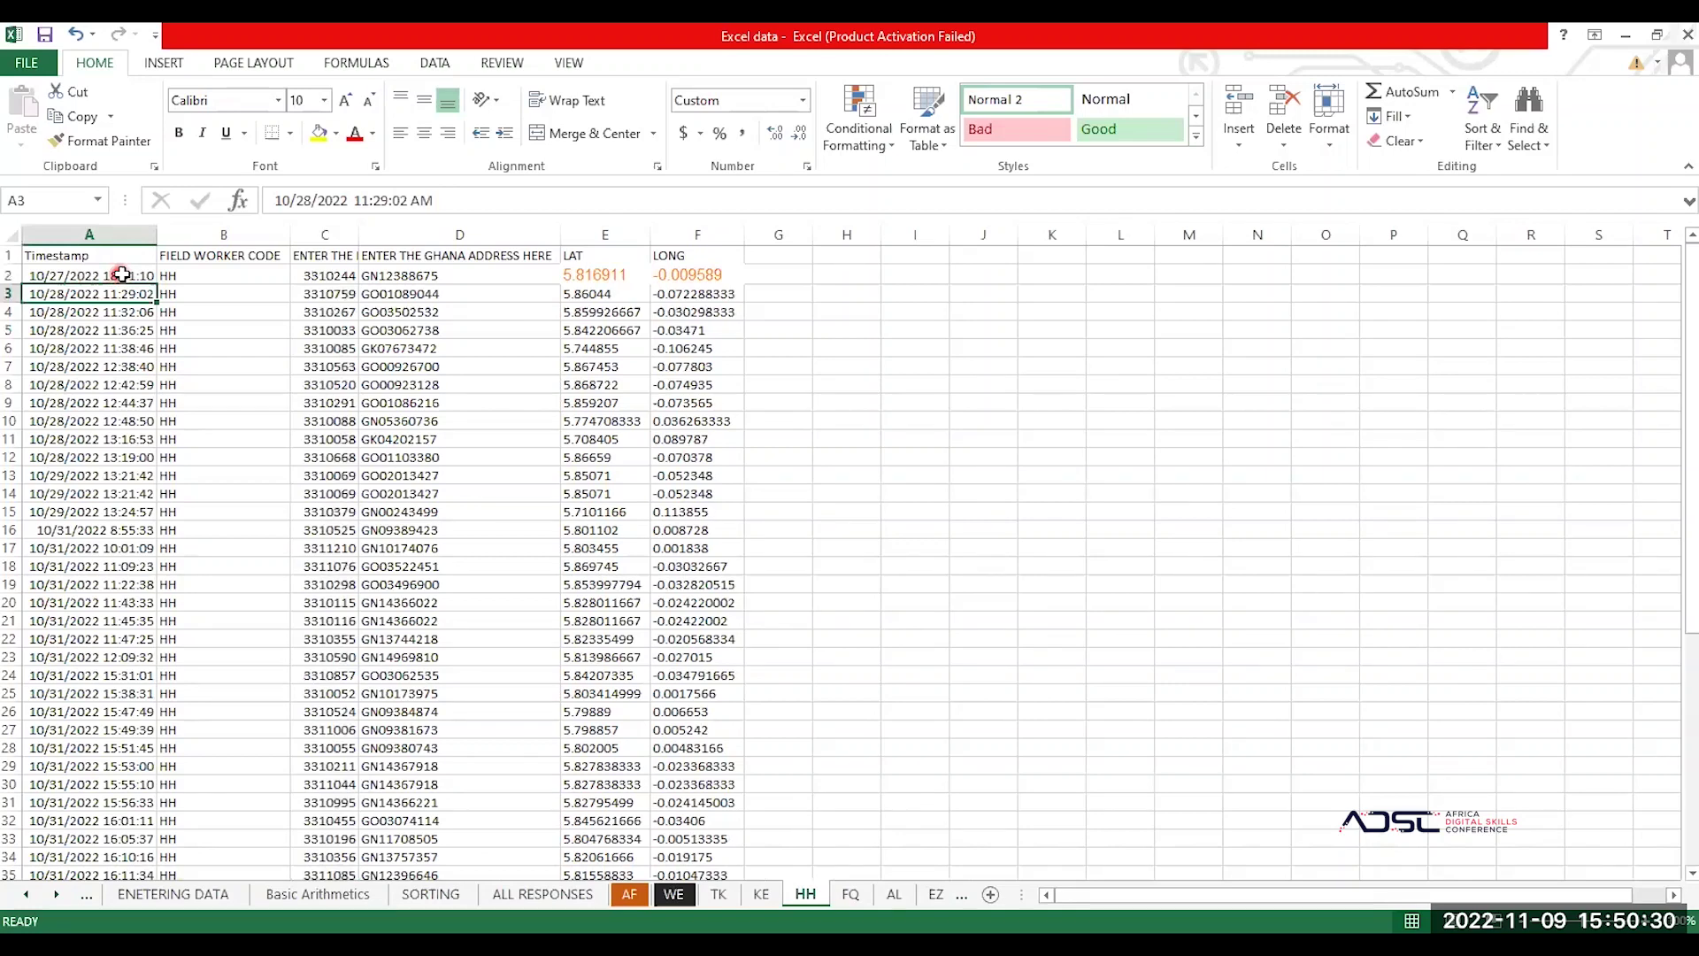
pyautogui.click(113, 416)
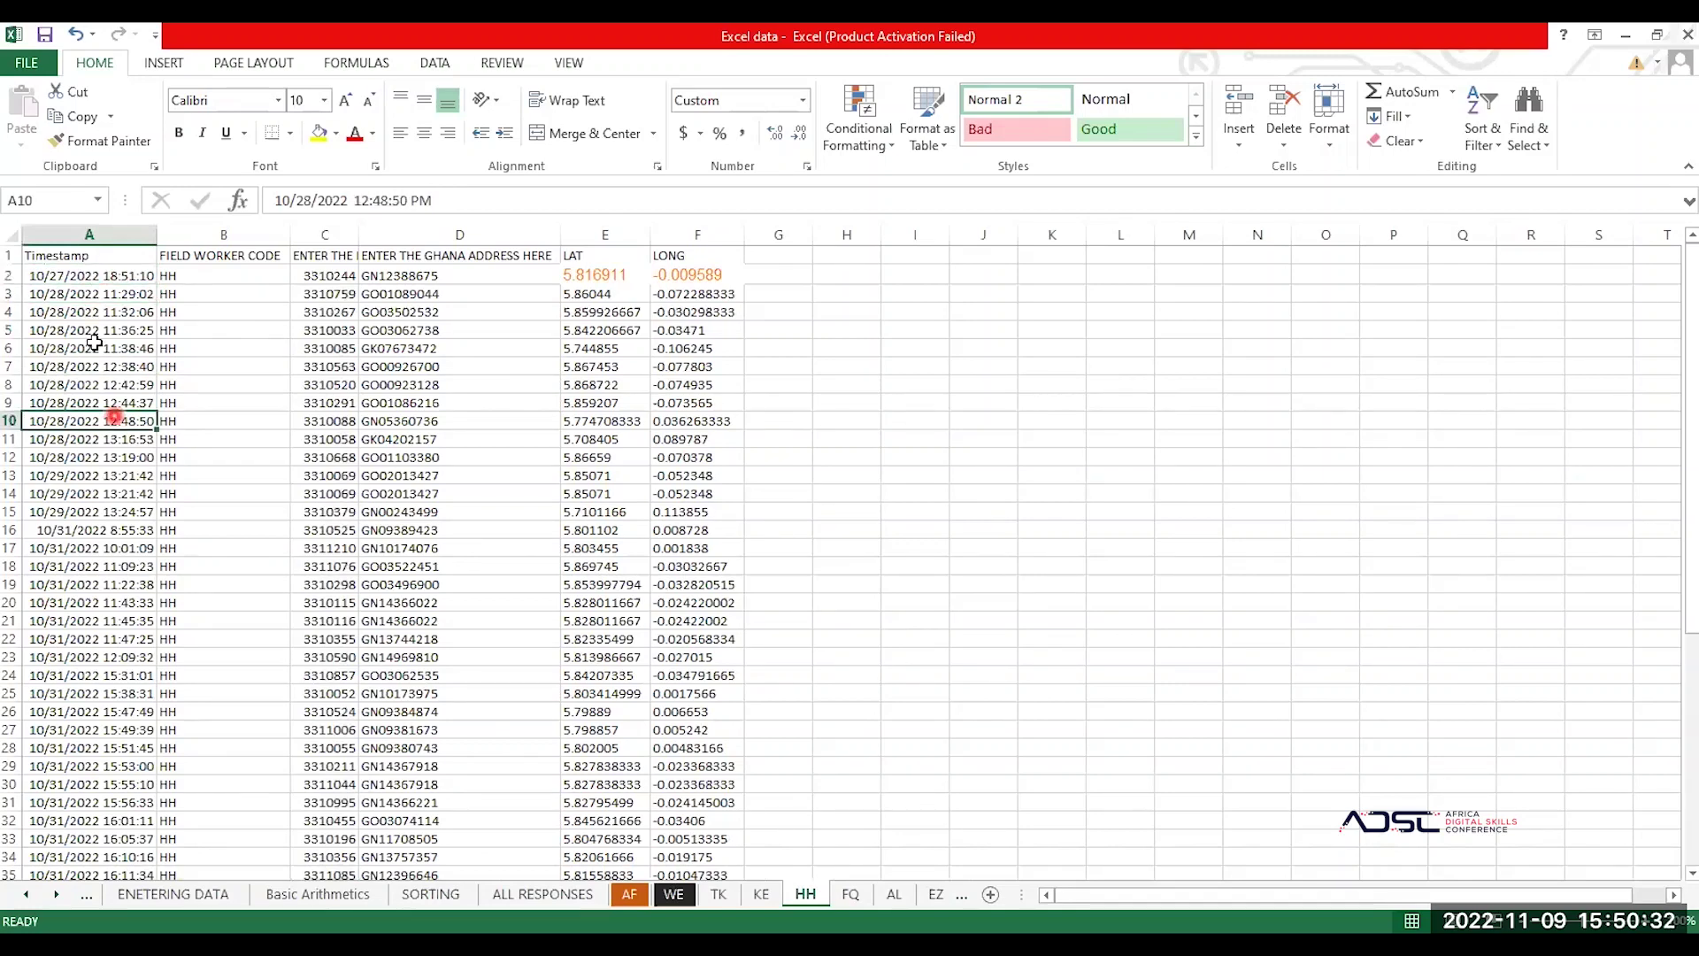
pyautogui.click(439, 60)
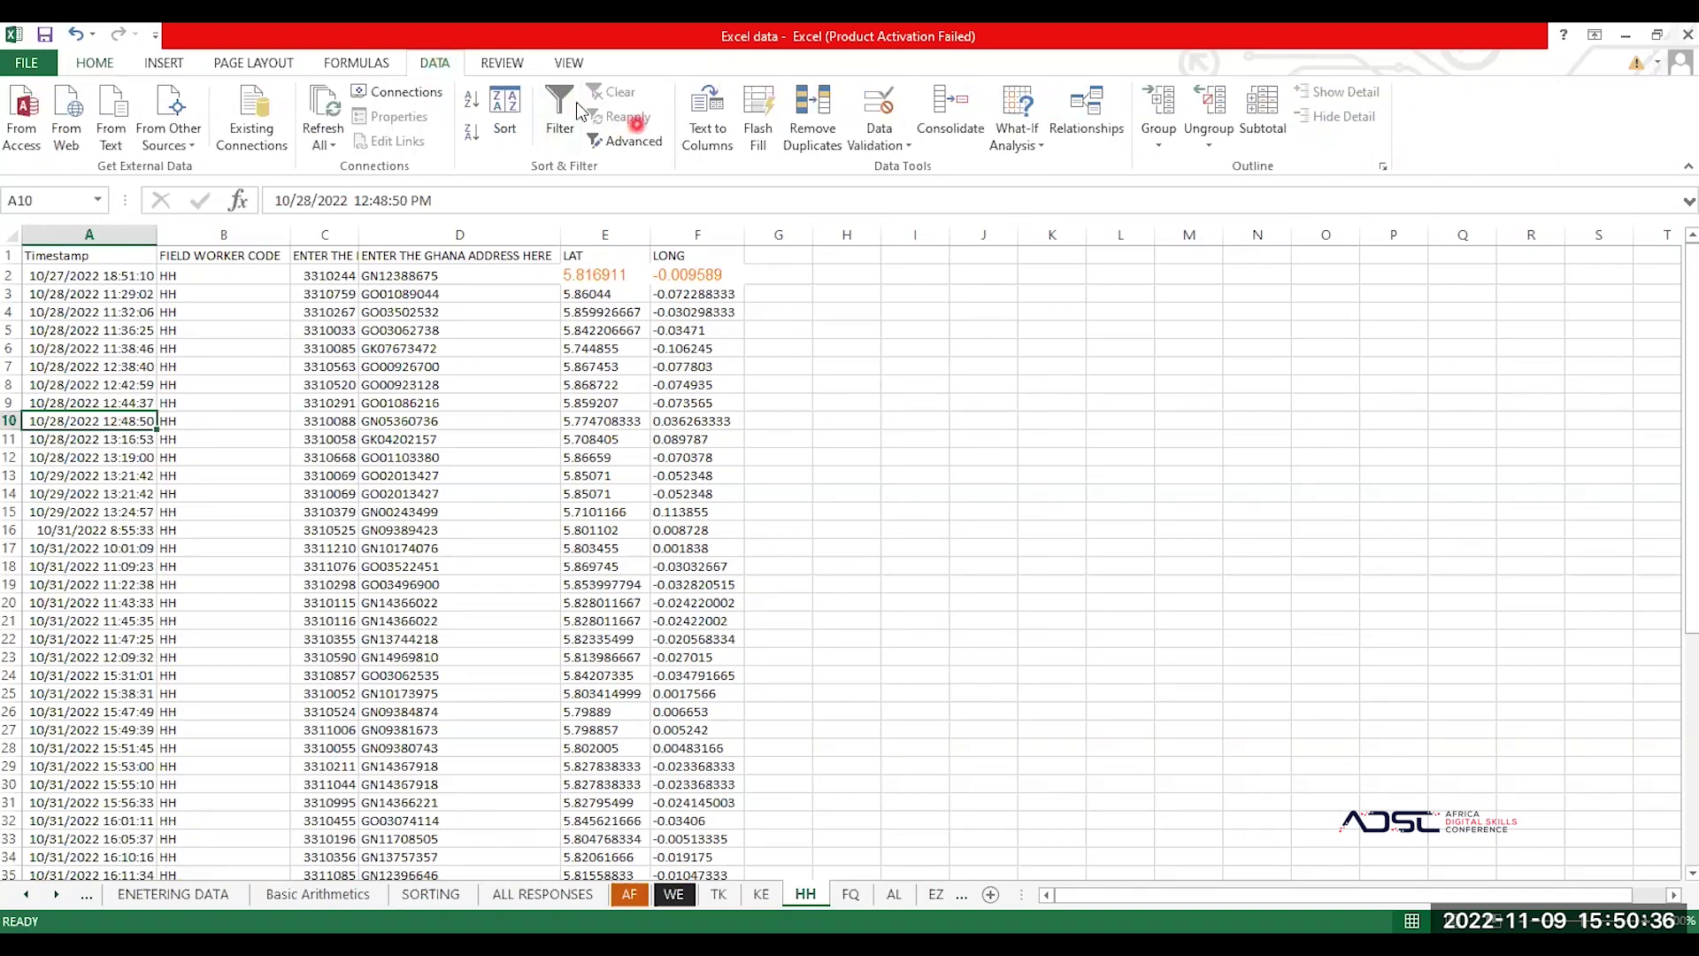
# Step: Sort the HH records by Timestamp, oldest to newest, starting at 10/27/2022 18:51:10
pyautogui.click(1194, 125)
pyautogui.click(41, 350)
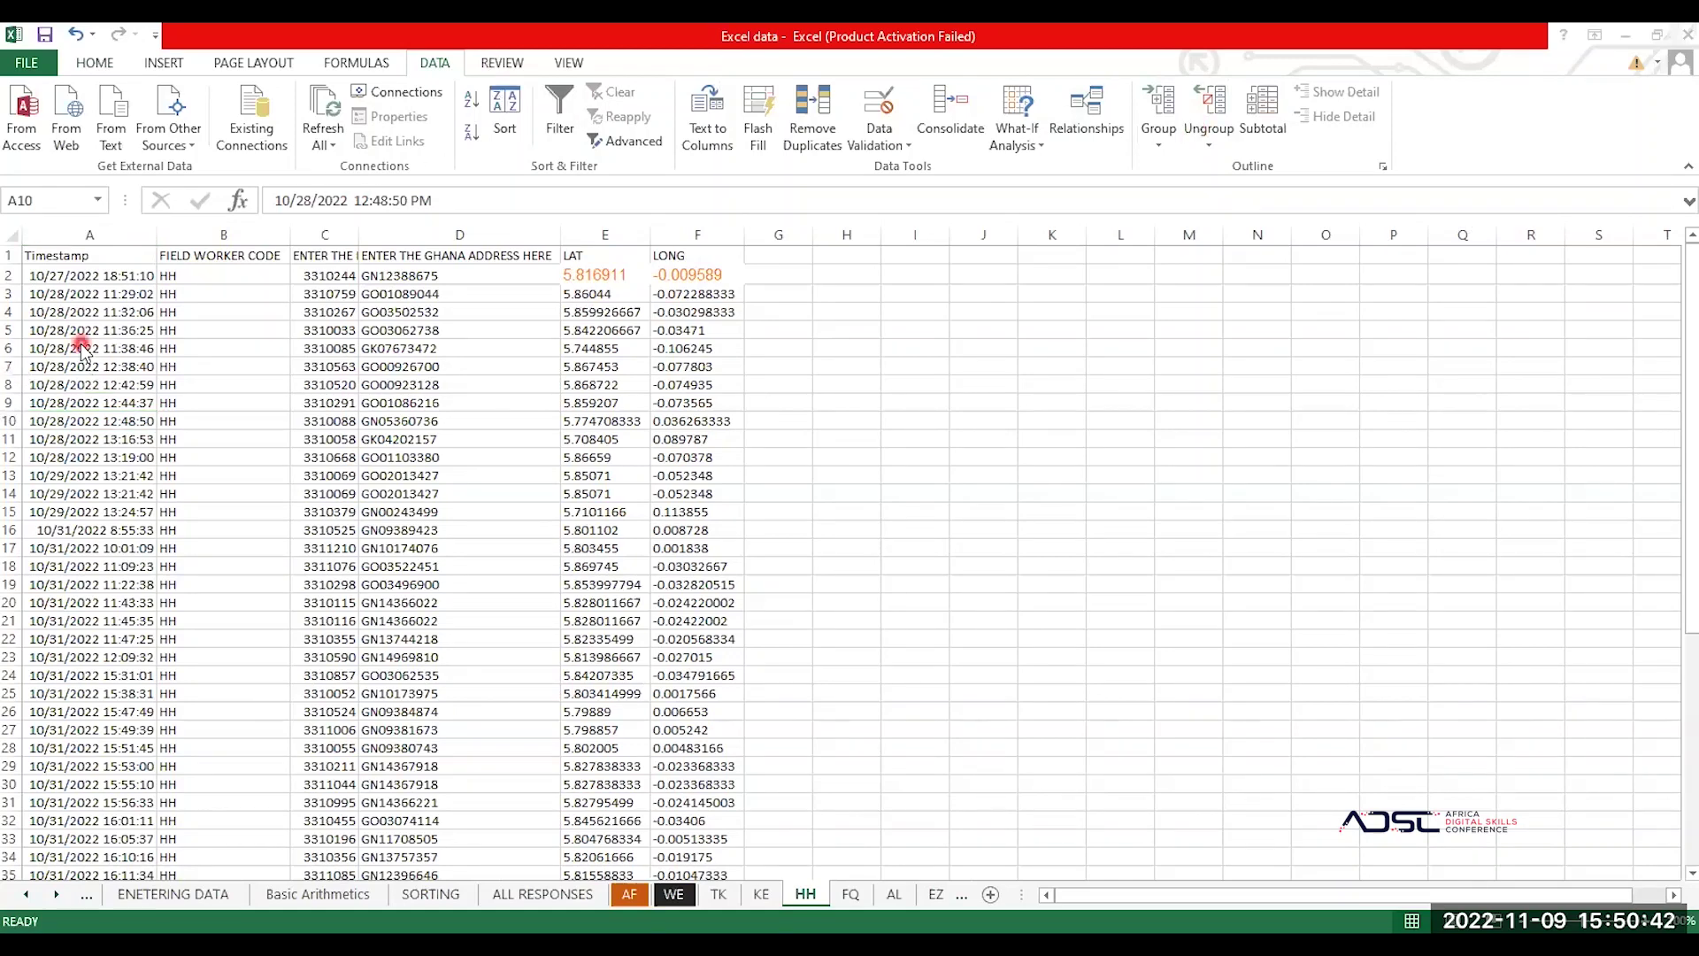
pyautogui.click(508, 112)
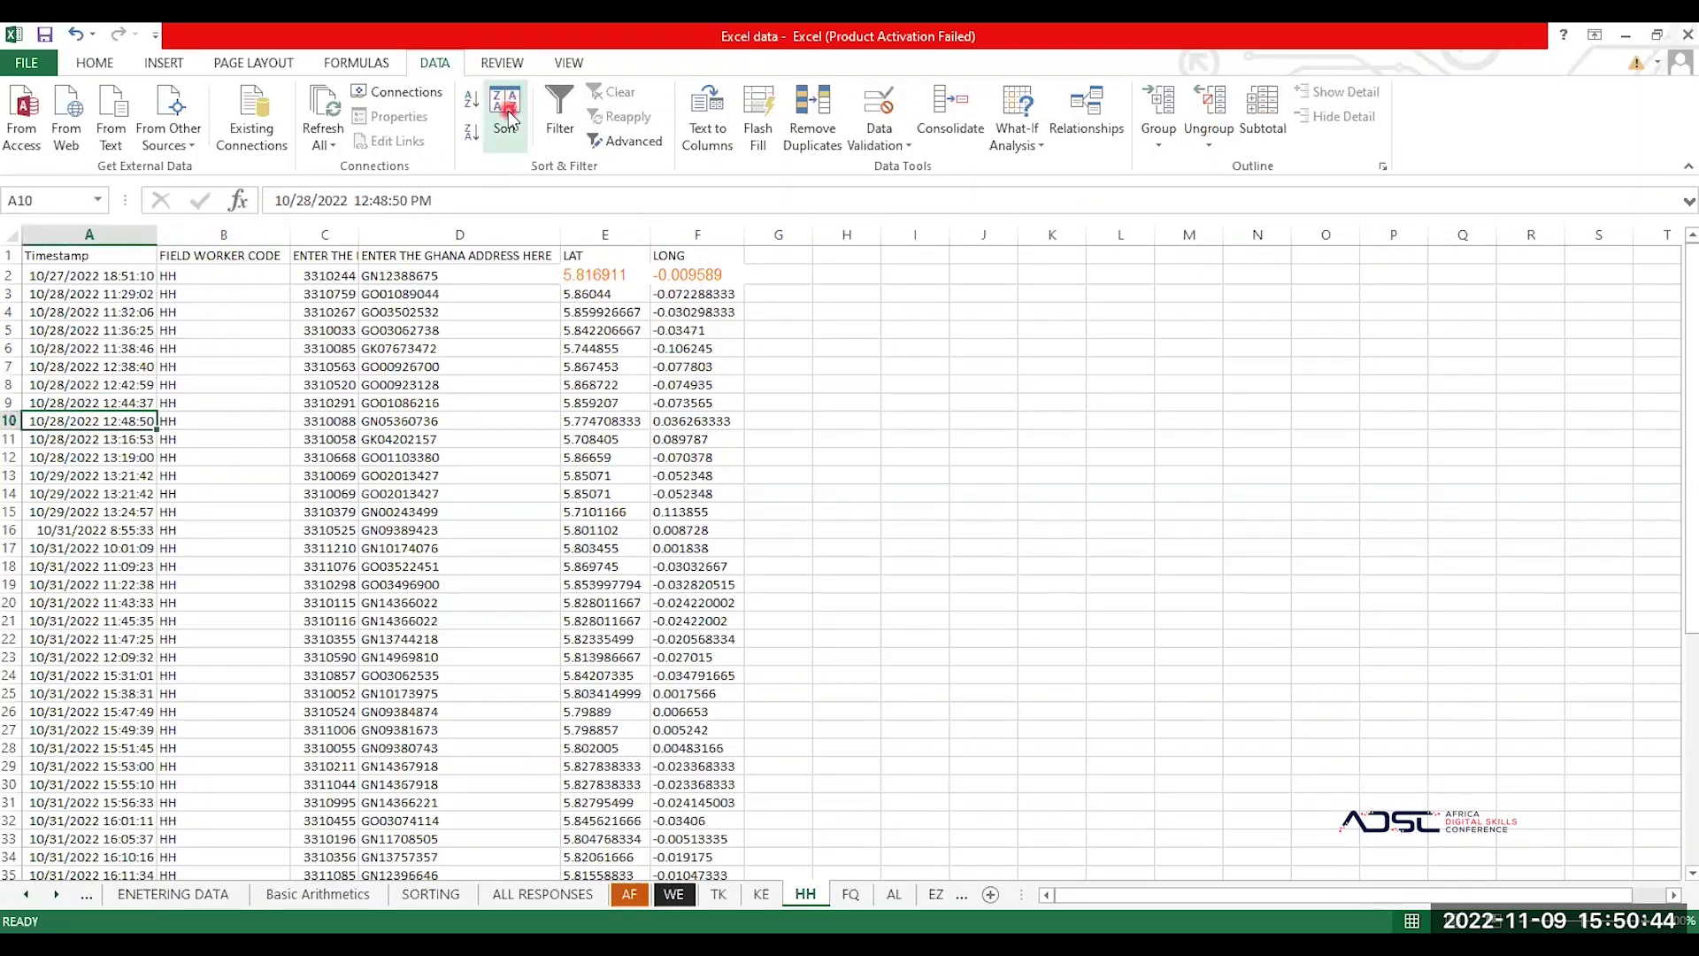
pyautogui.click(455, 77)
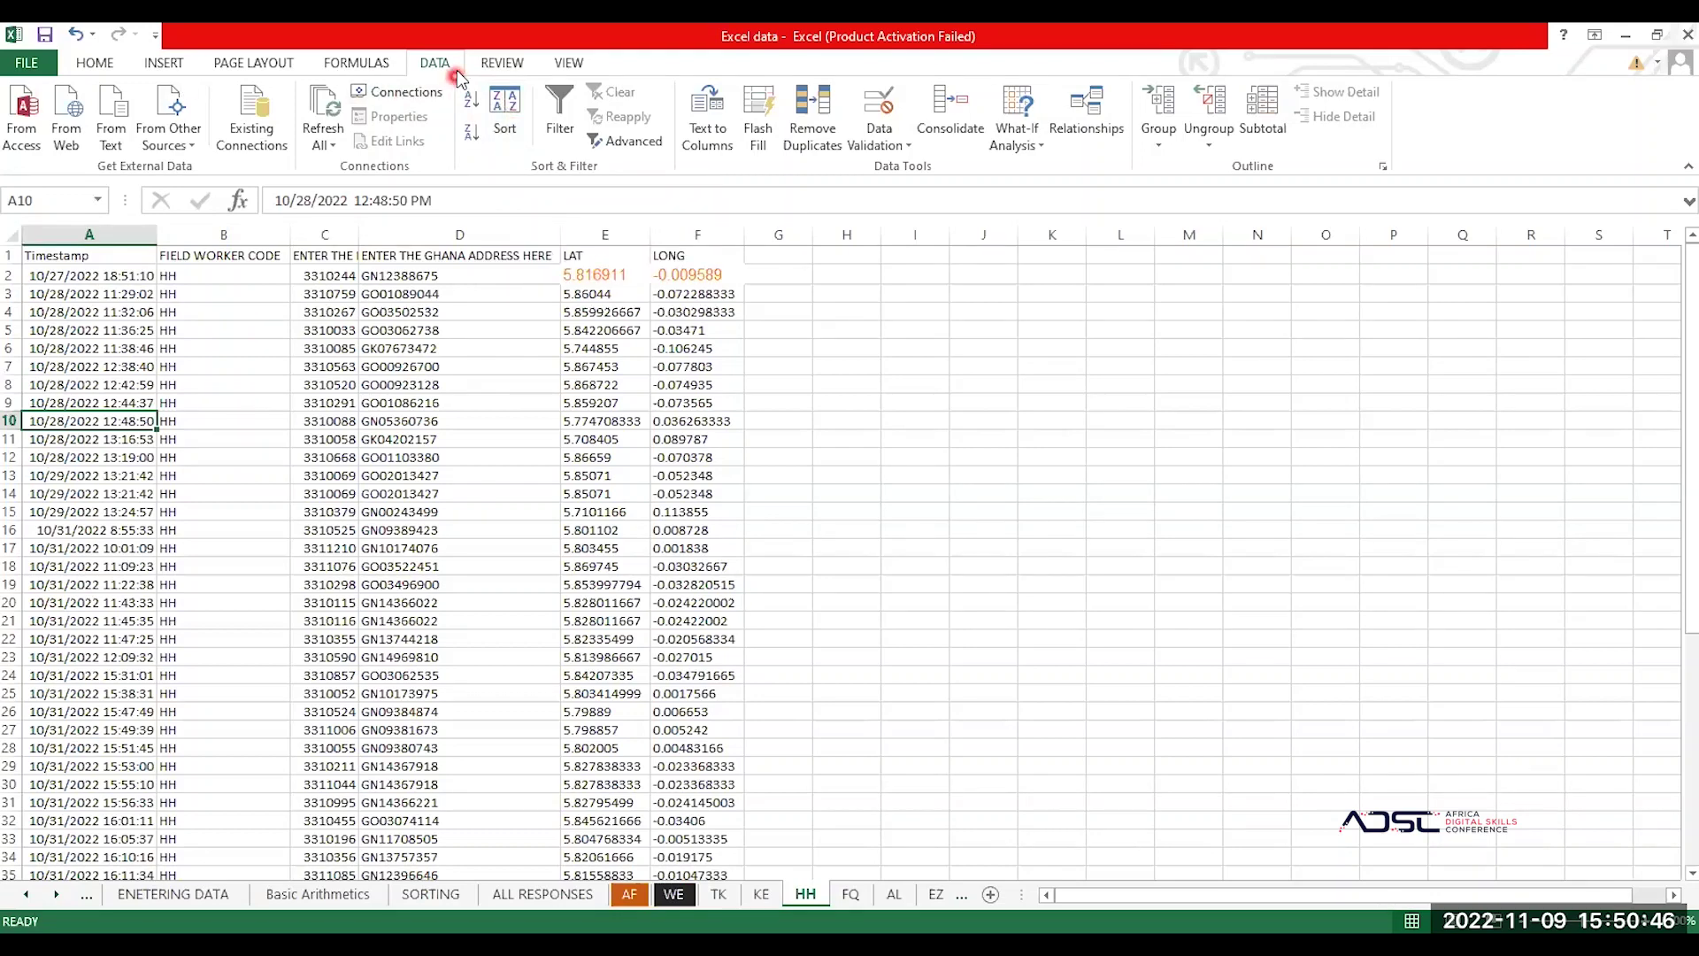
pyautogui.click(507, 113)
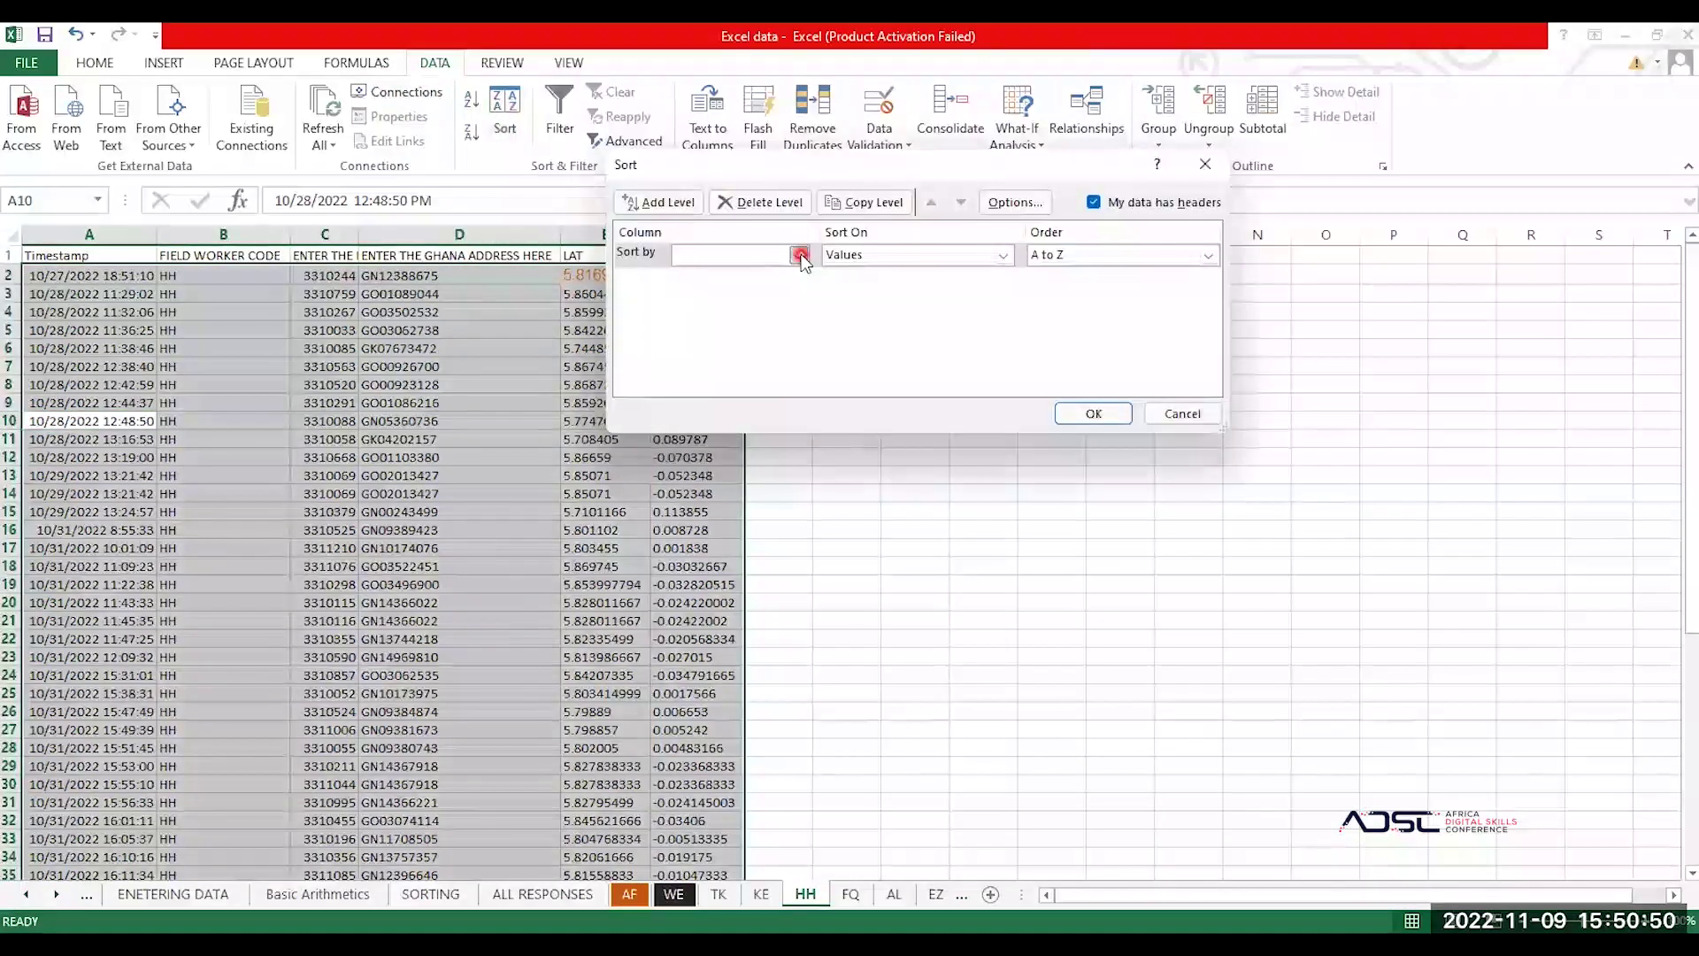
pyautogui.click(793, 259)
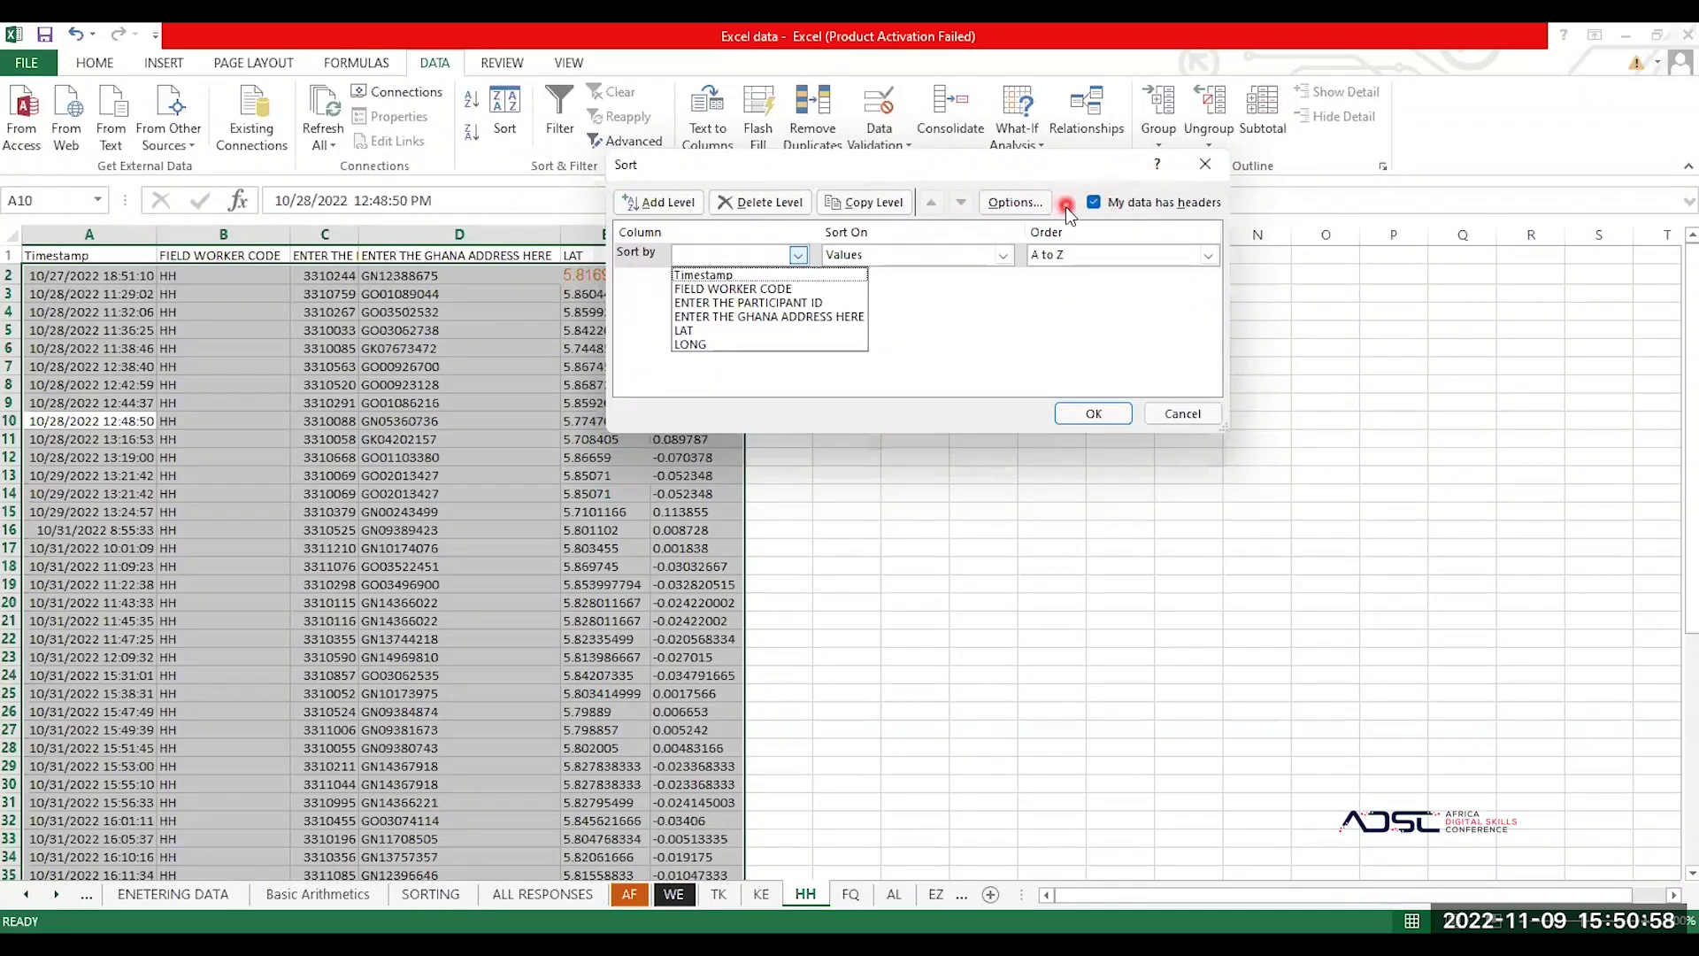
pyautogui.click(704, 271)
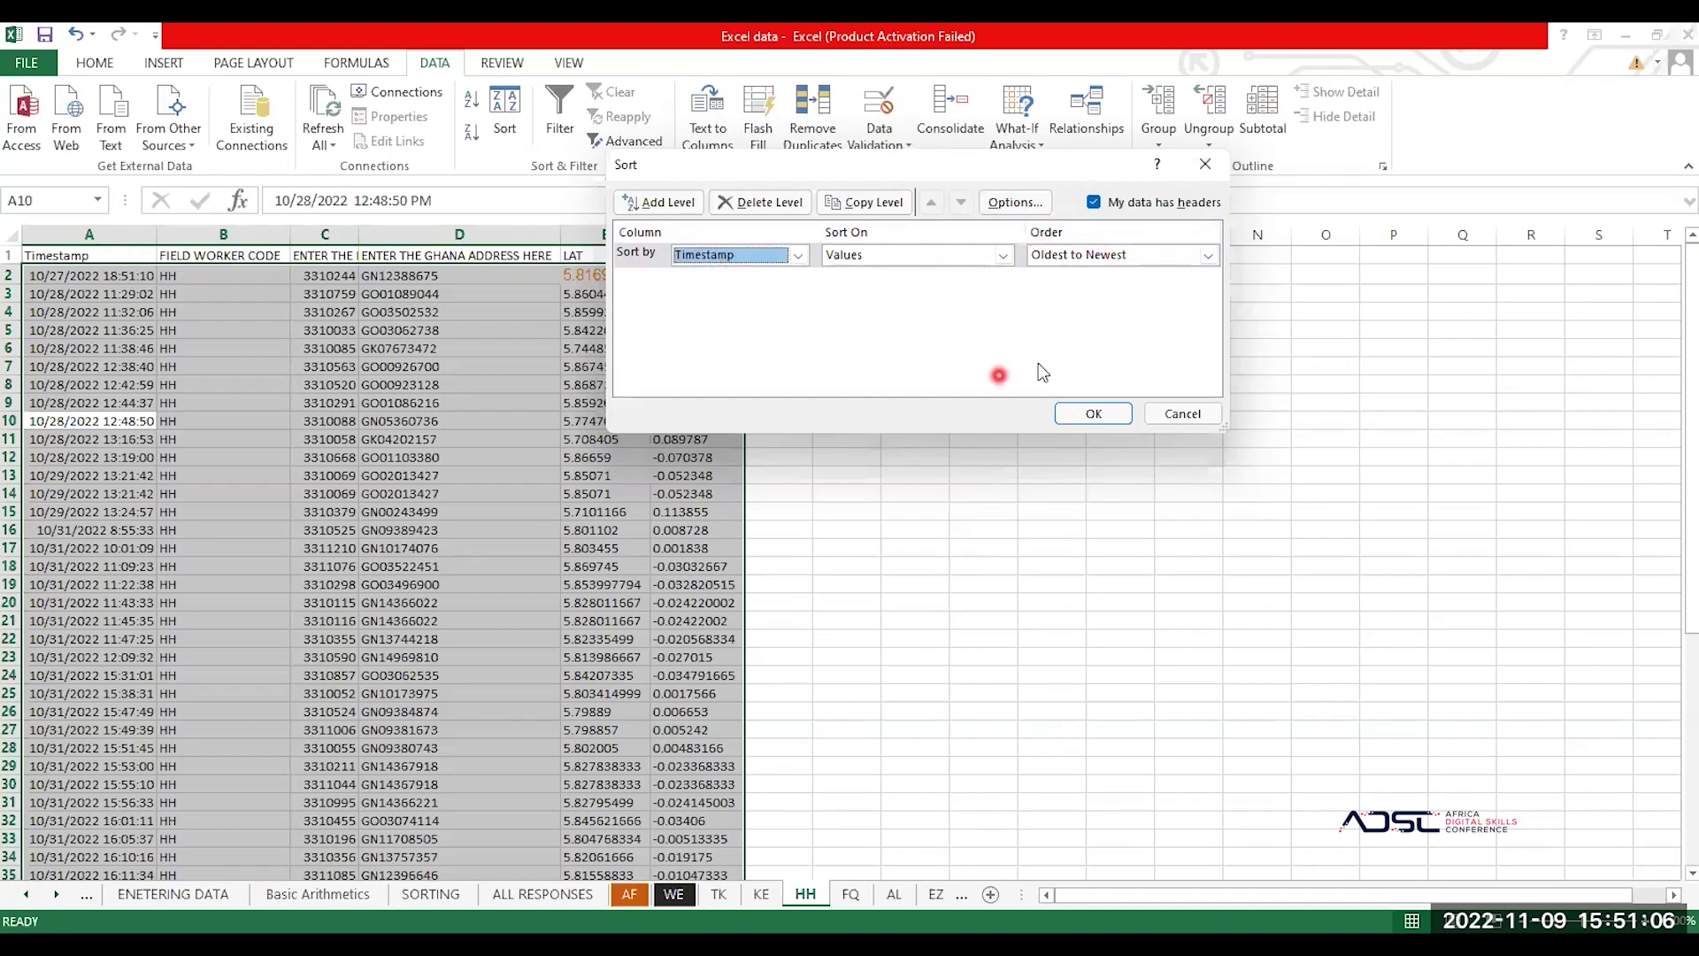
pyautogui.click(1093, 412)
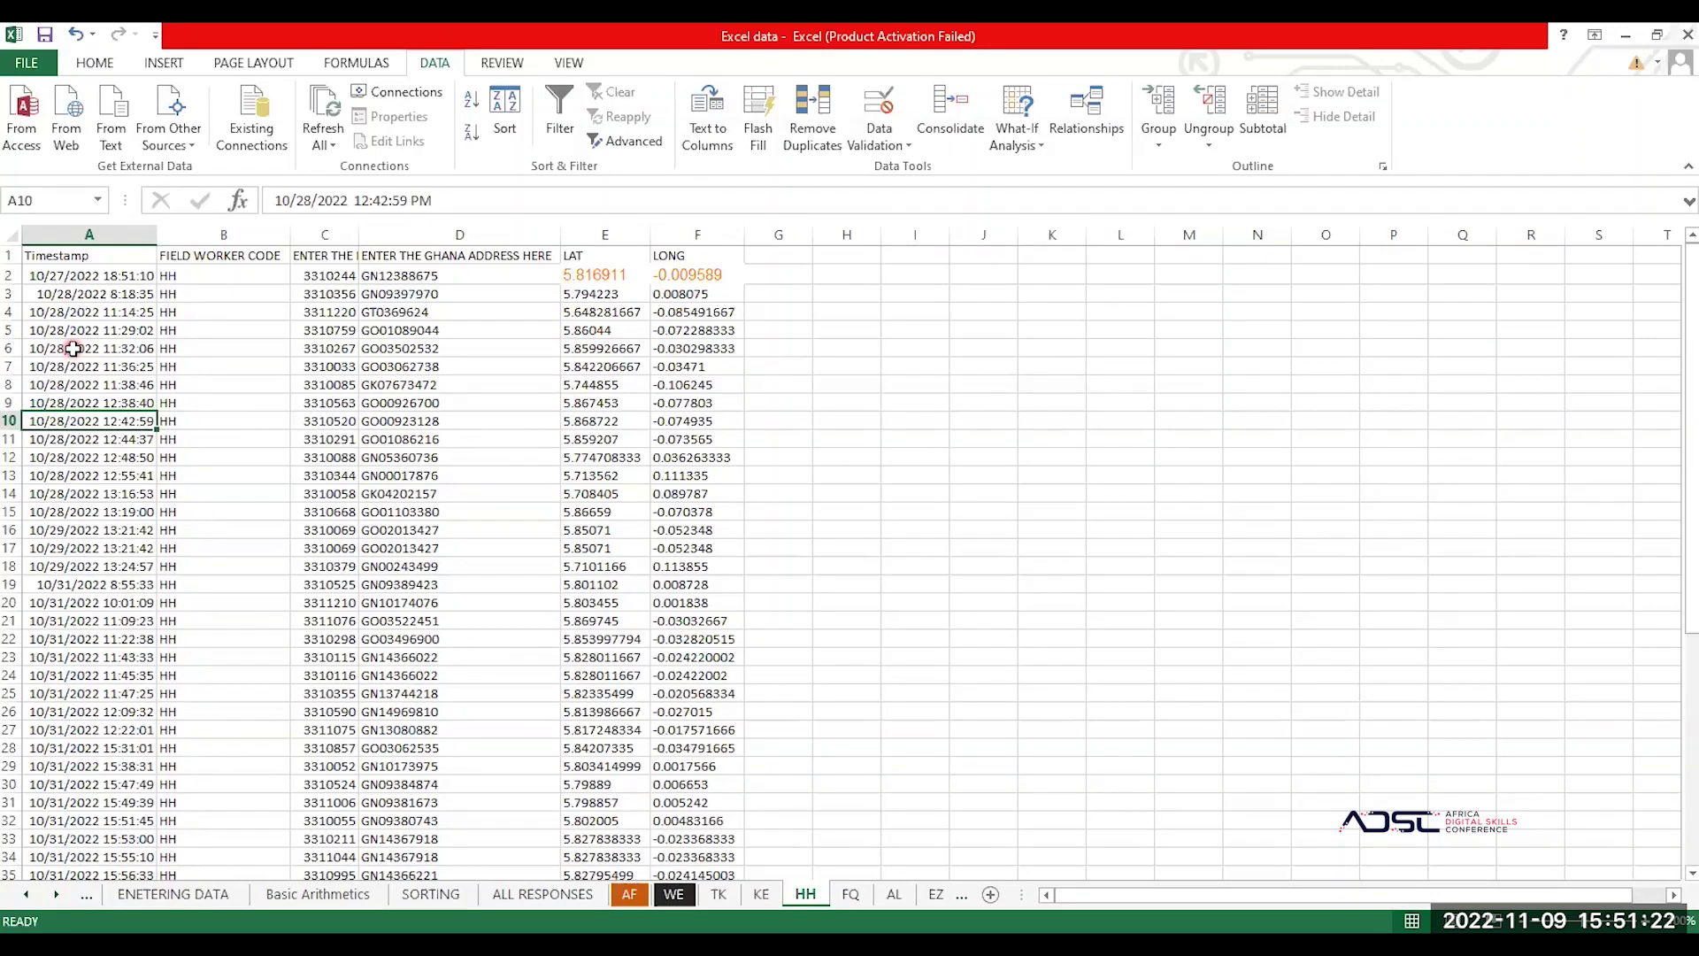
pyautogui.scroll(-13, 73, 348)
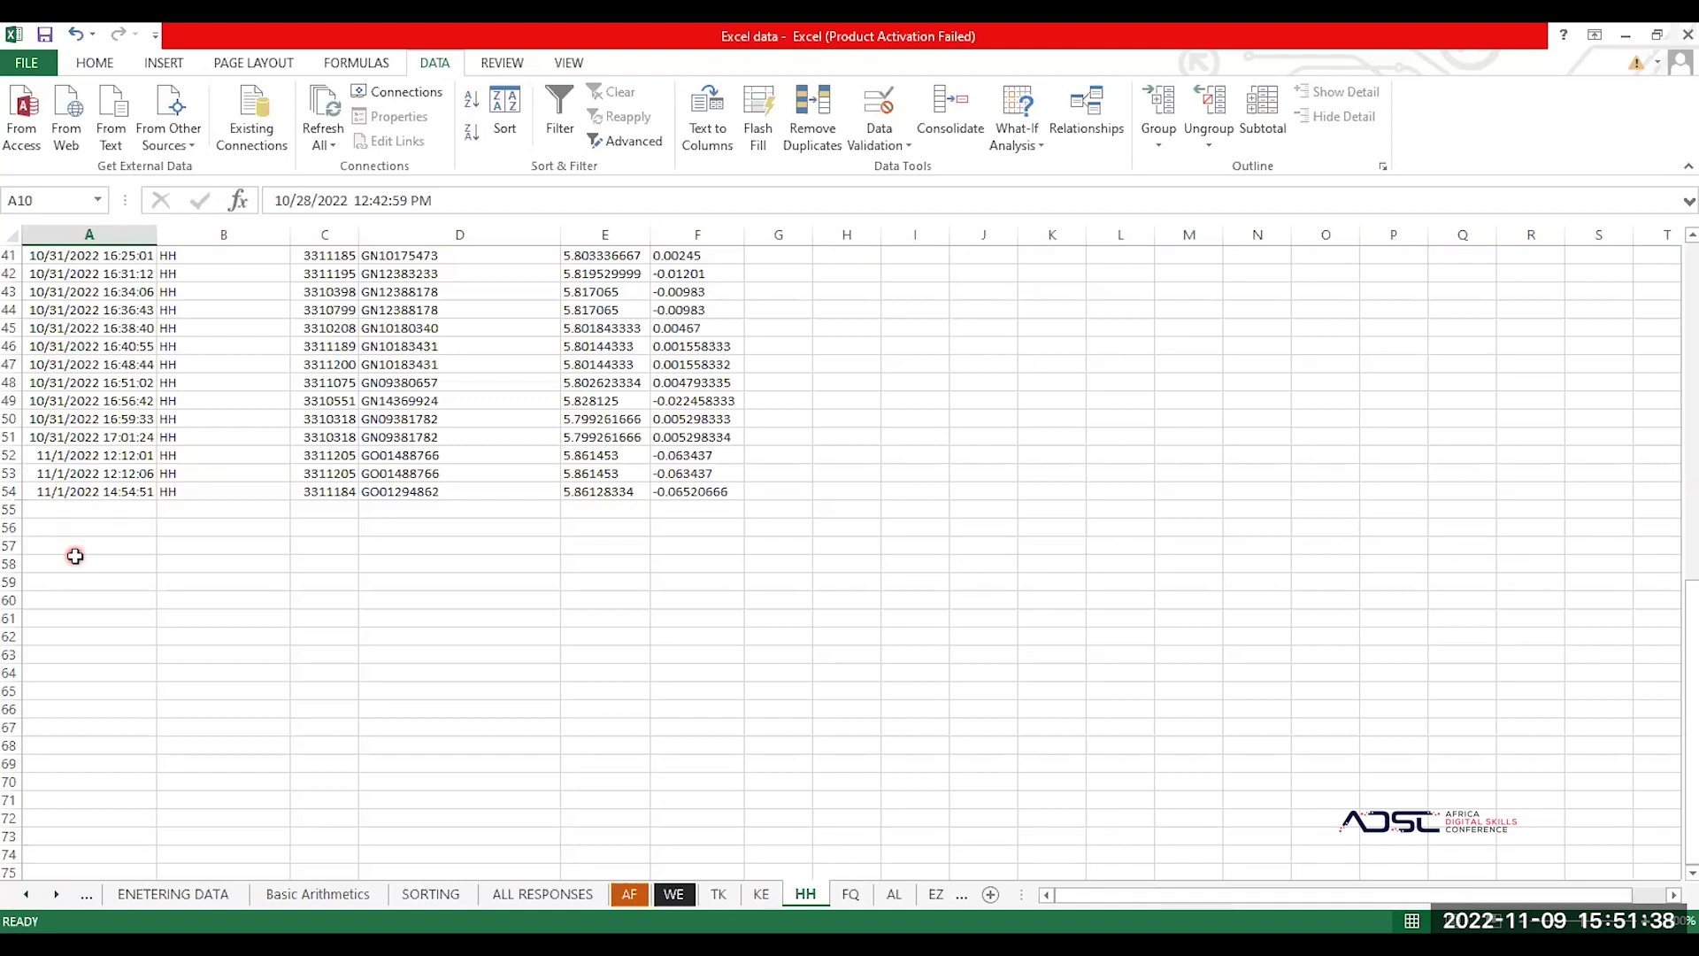
pyautogui.scroll(13, 241, 385)
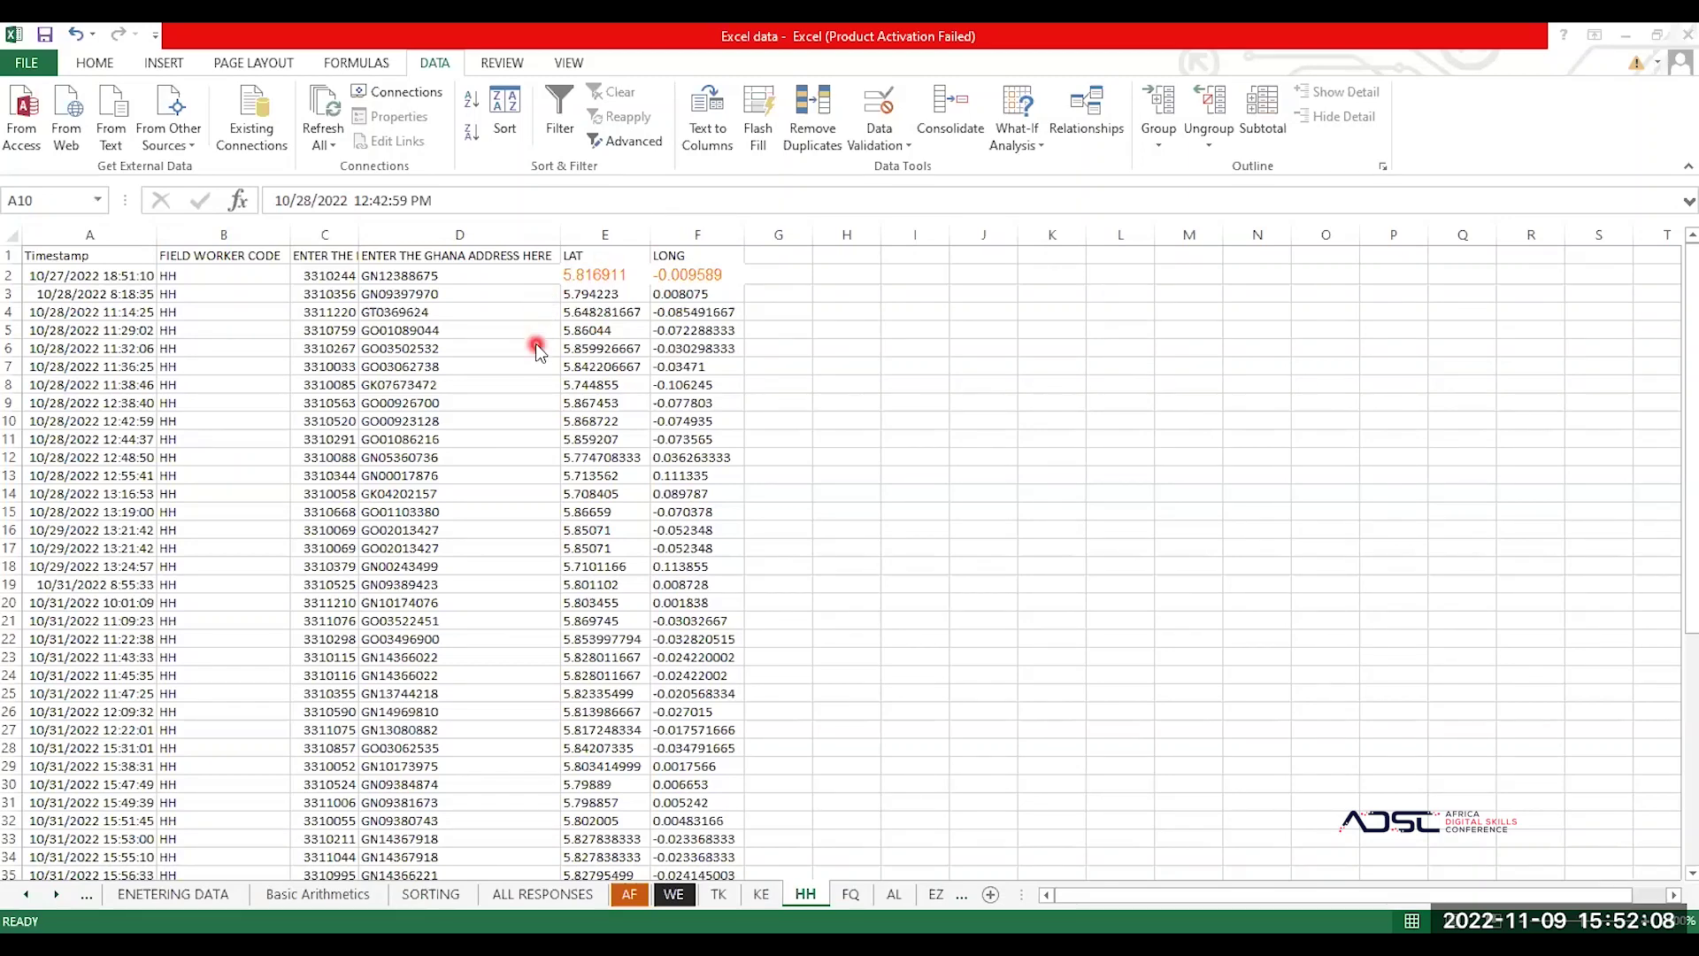
pyautogui.click(386, 384)
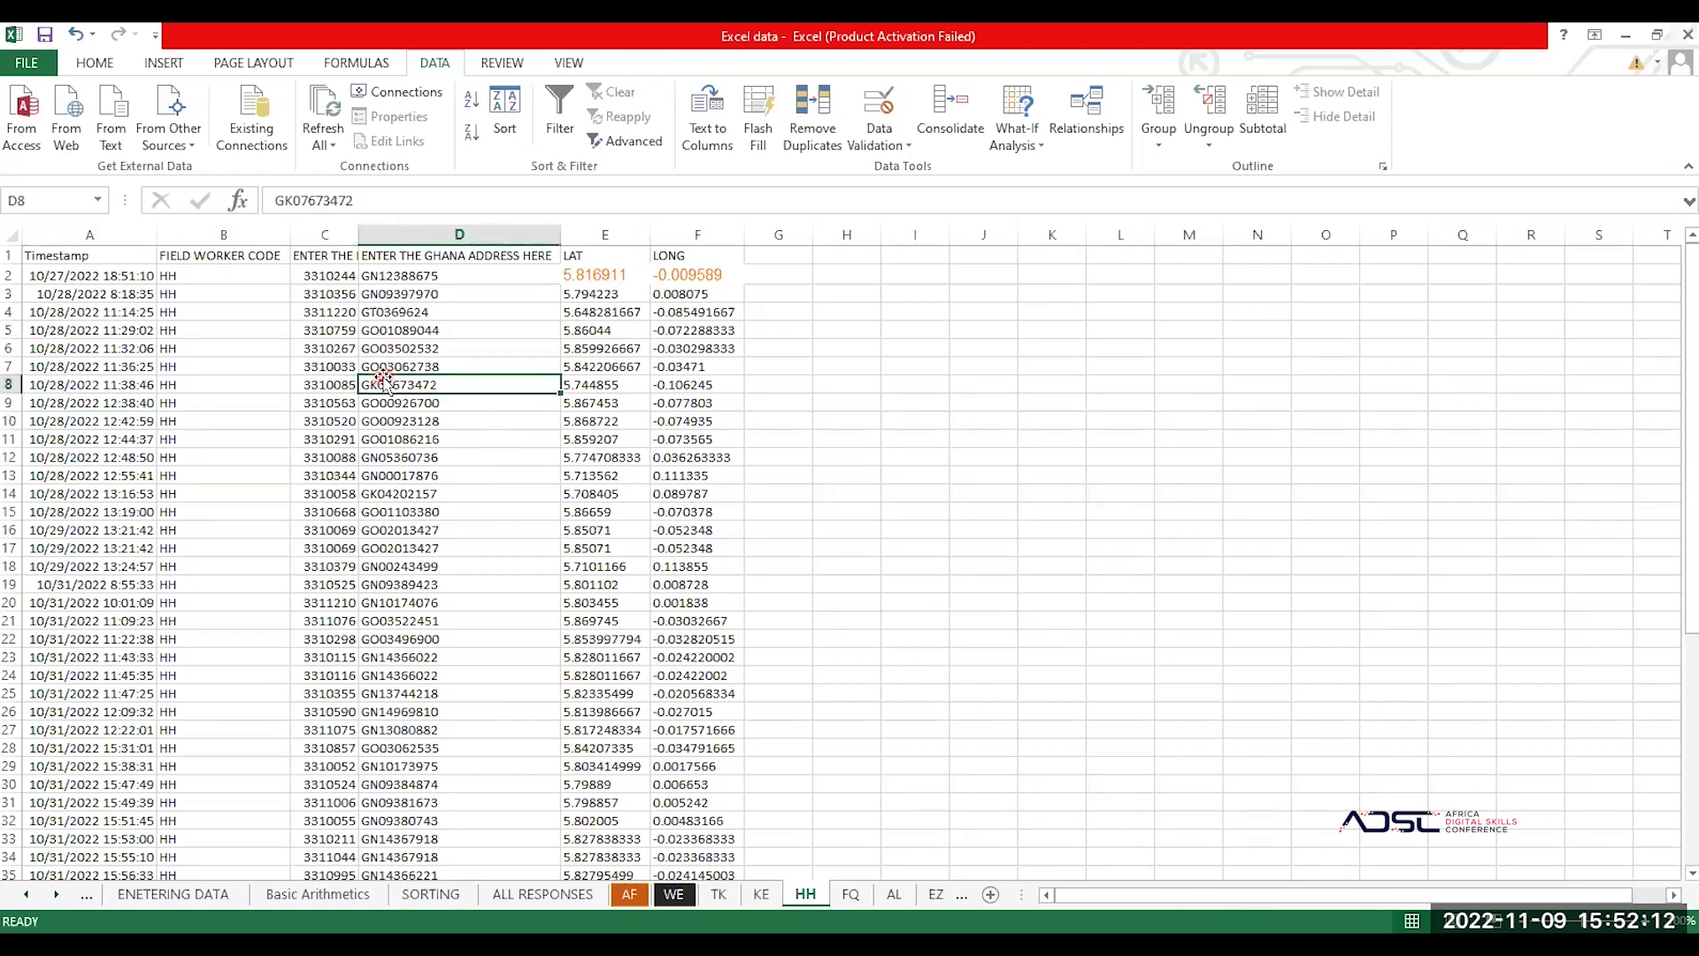
pyautogui.click(120, 349)
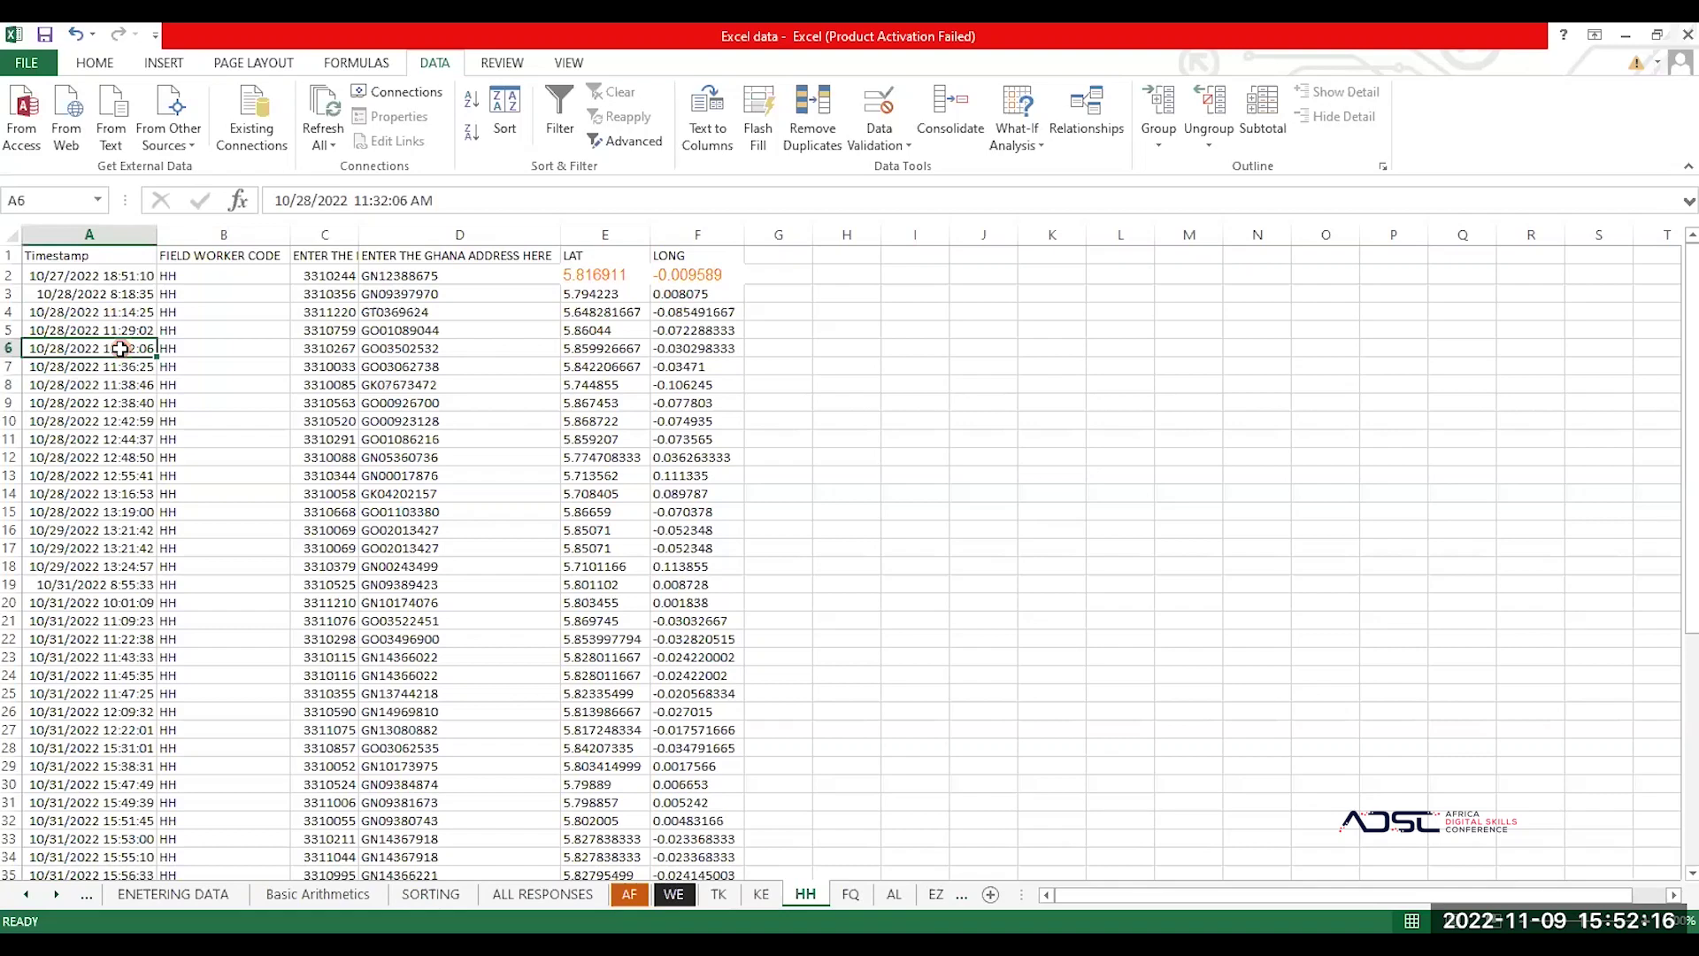
pyautogui.hotkey('ctrl', 'a')
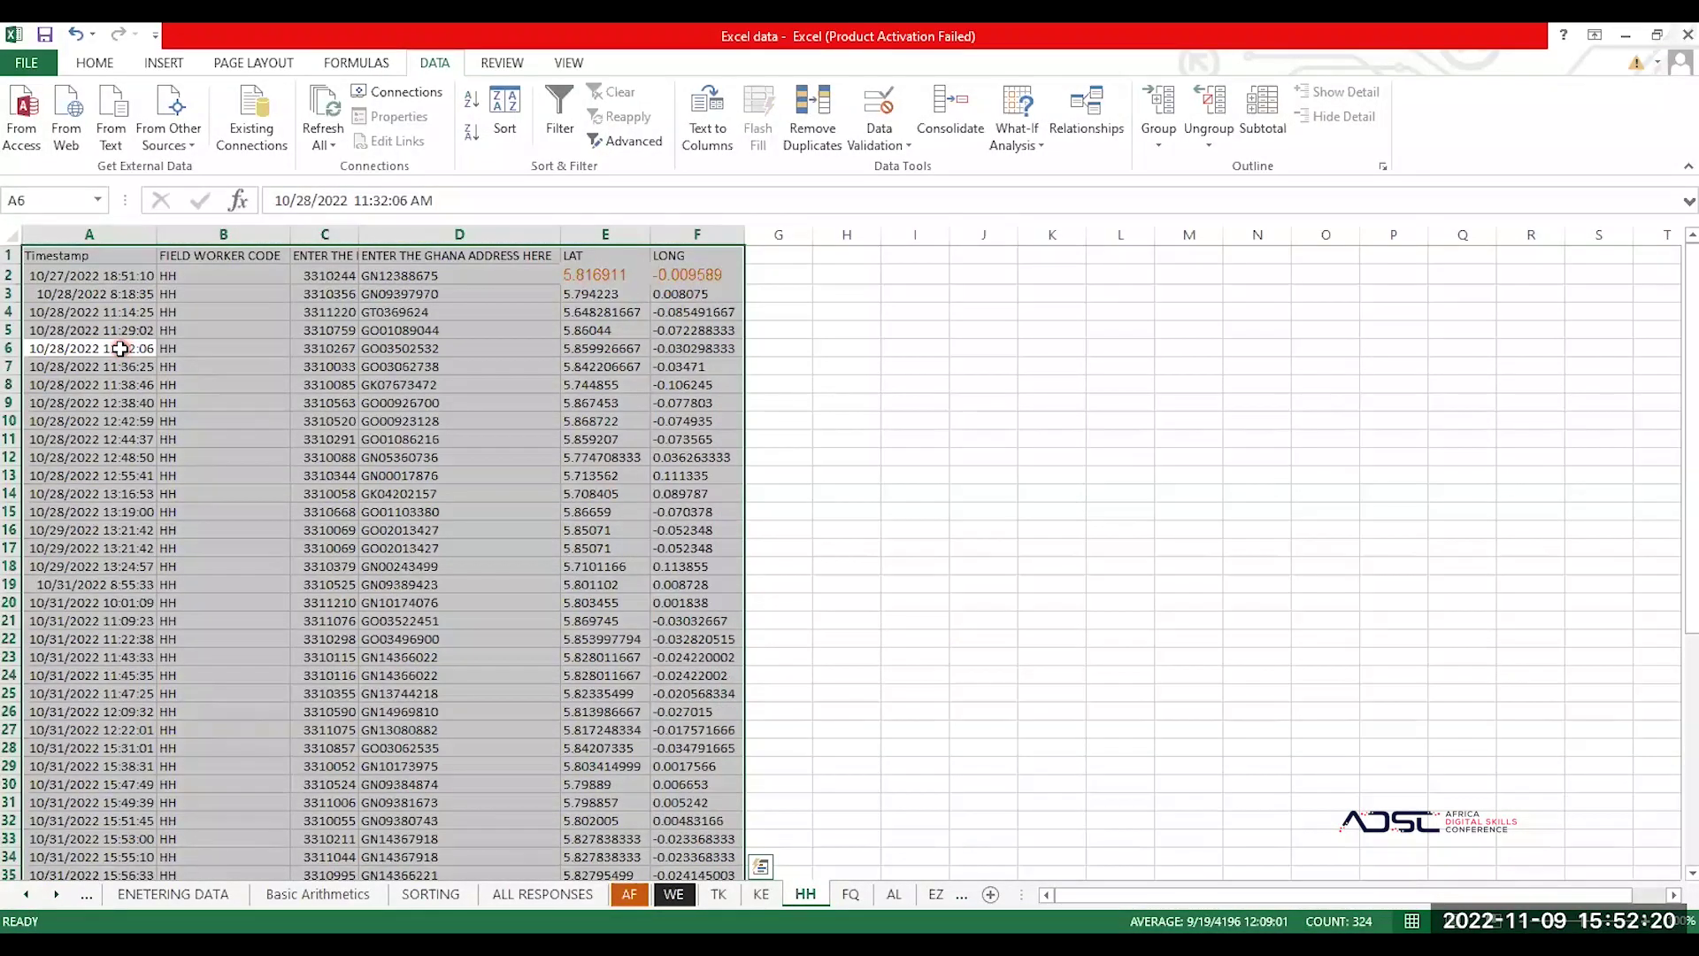
pyautogui.click(511, 106)
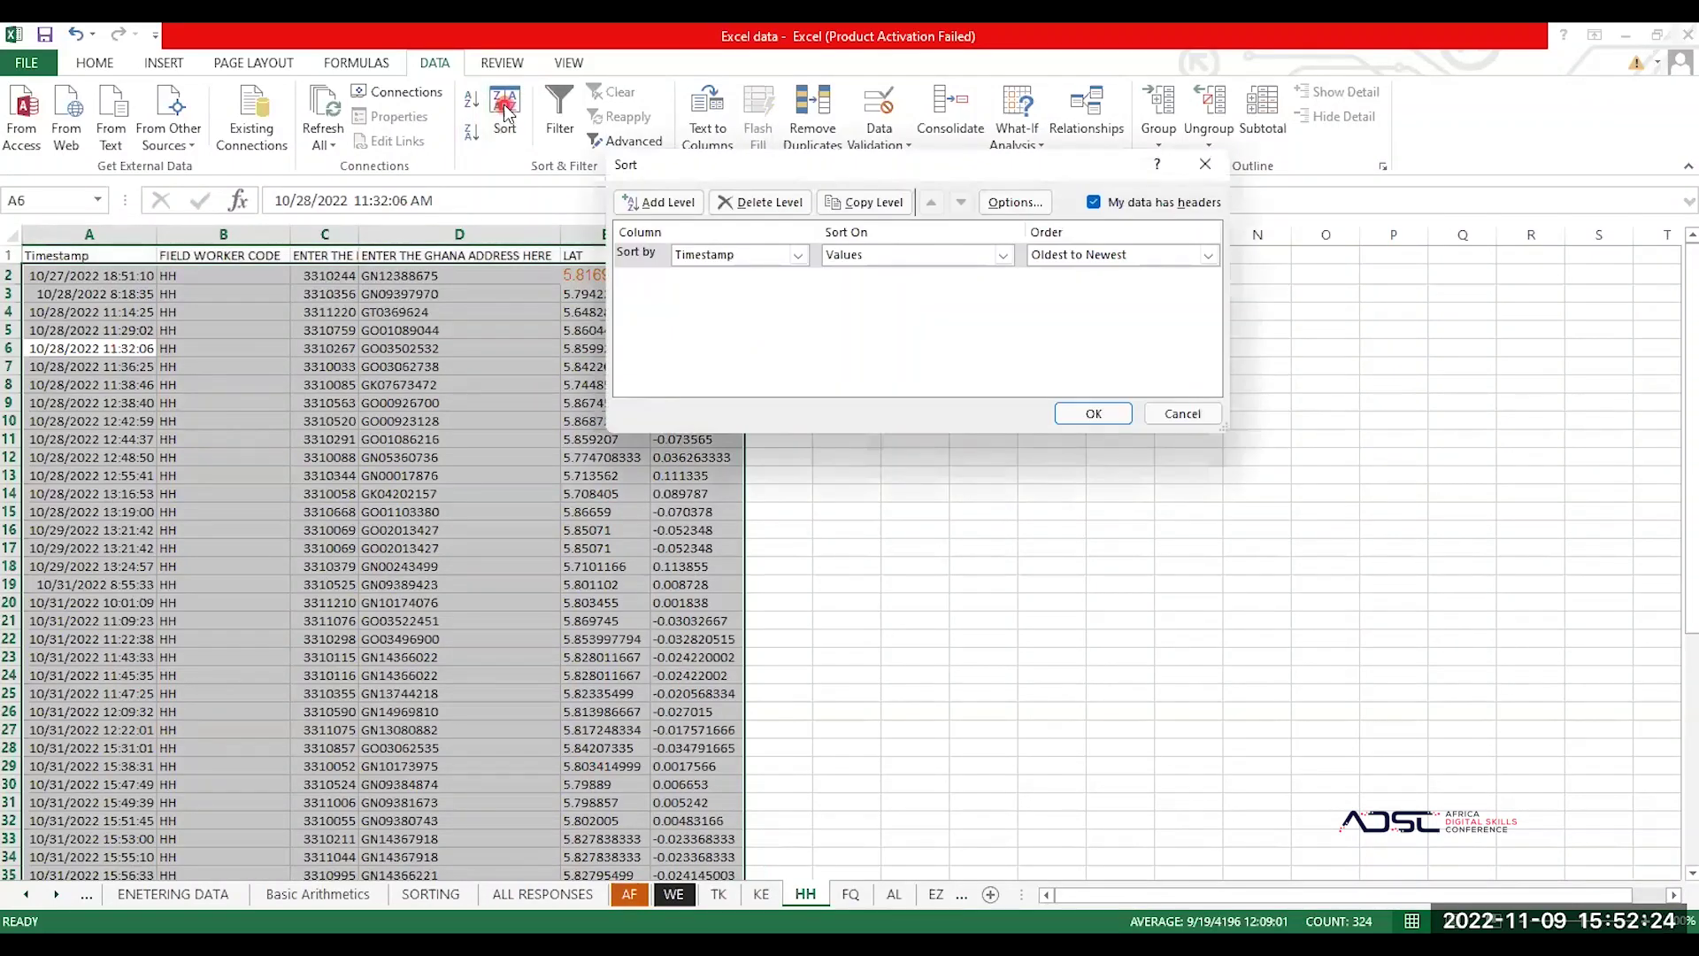
pyautogui.click(1153, 152)
pyautogui.click(1206, 168)
pyautogui.click(452, 440)
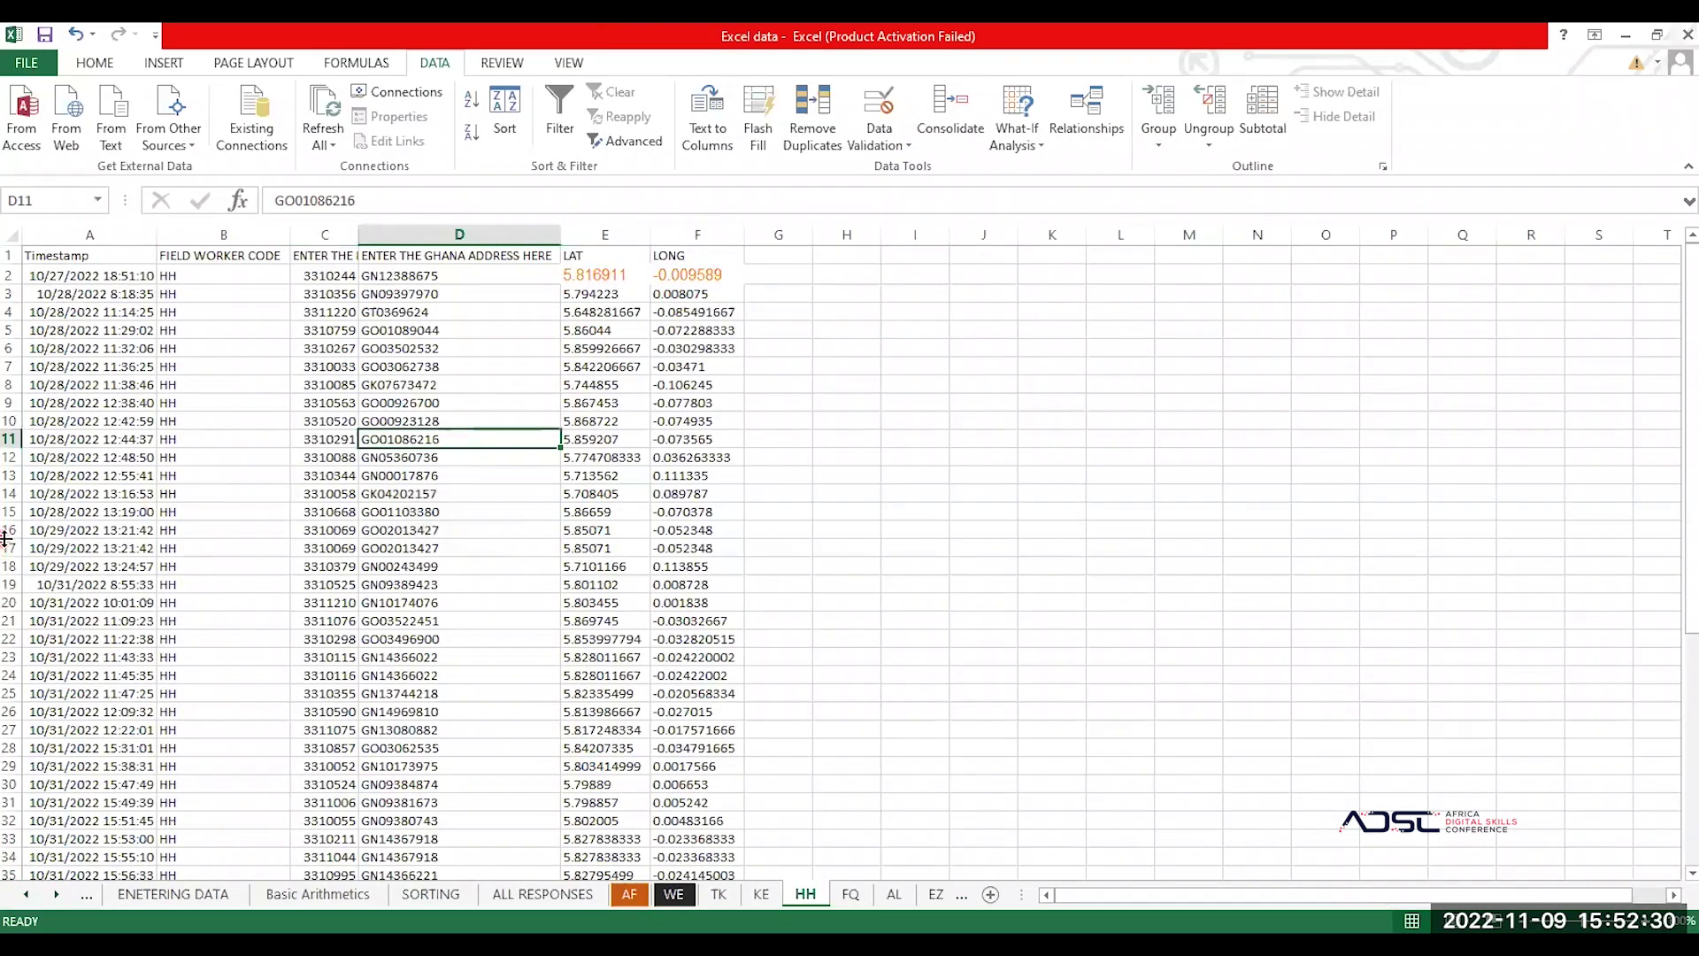
pyautogui.click(9, 439)
pyautogui.rightClick(7, 438)
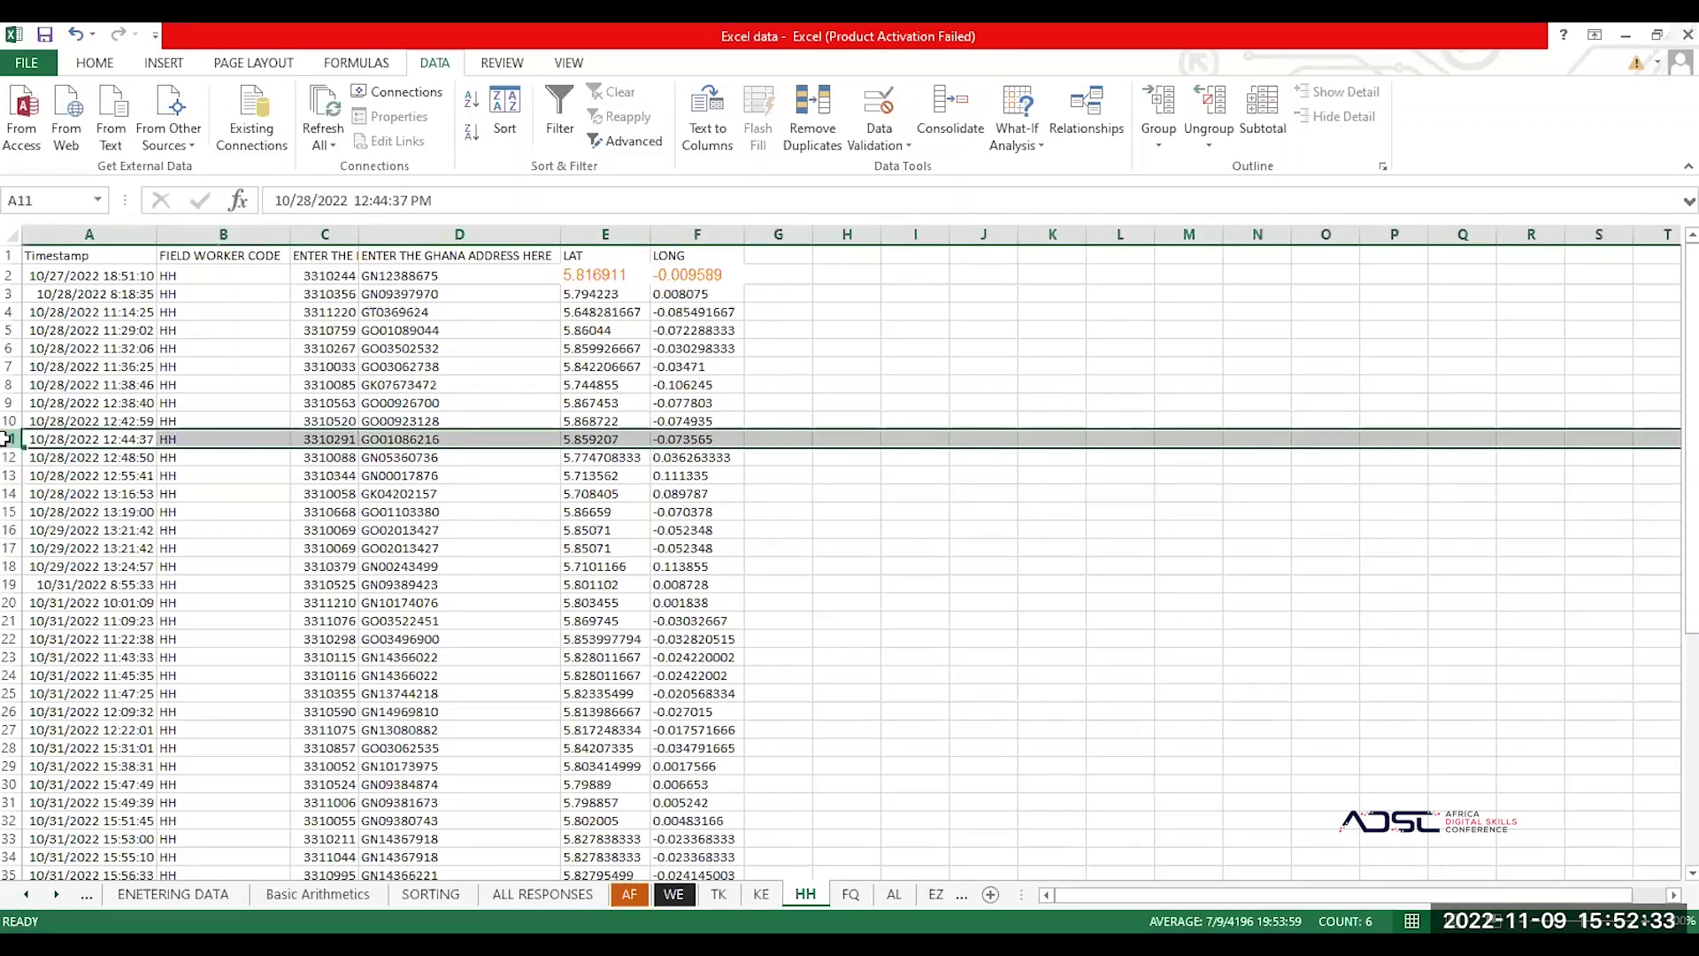
pyautogui.click(71, 591)
pyautogui.click(88, 348)
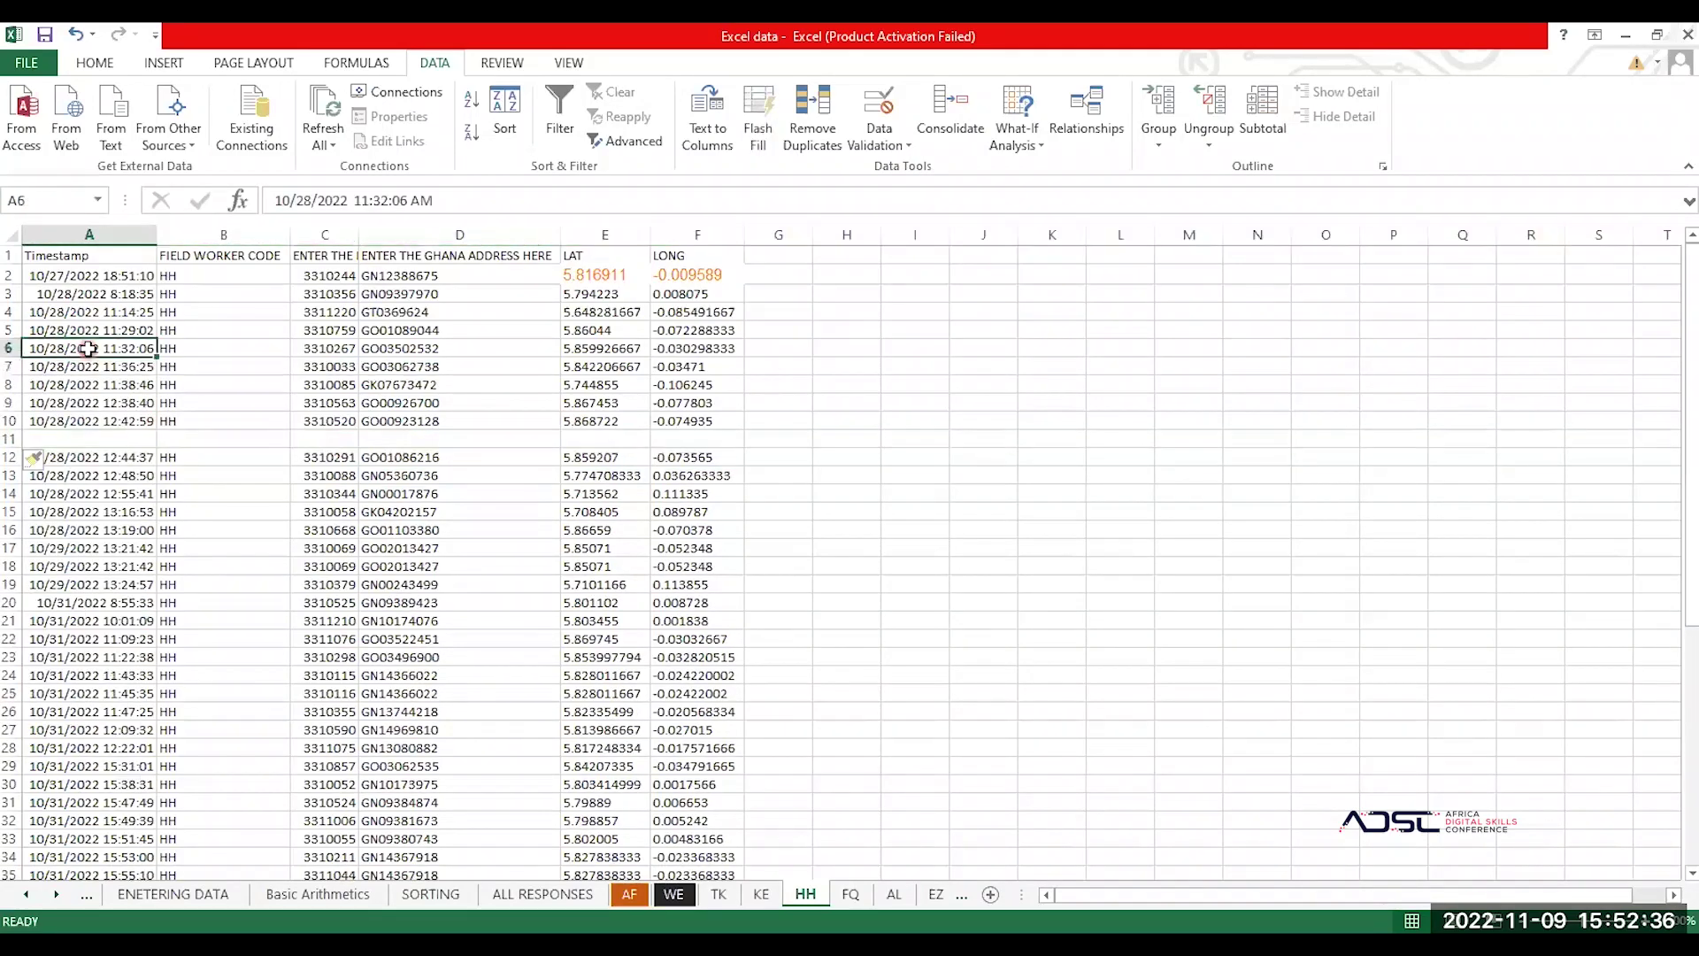
pyautogui.hotkey('ctrl', 'a')
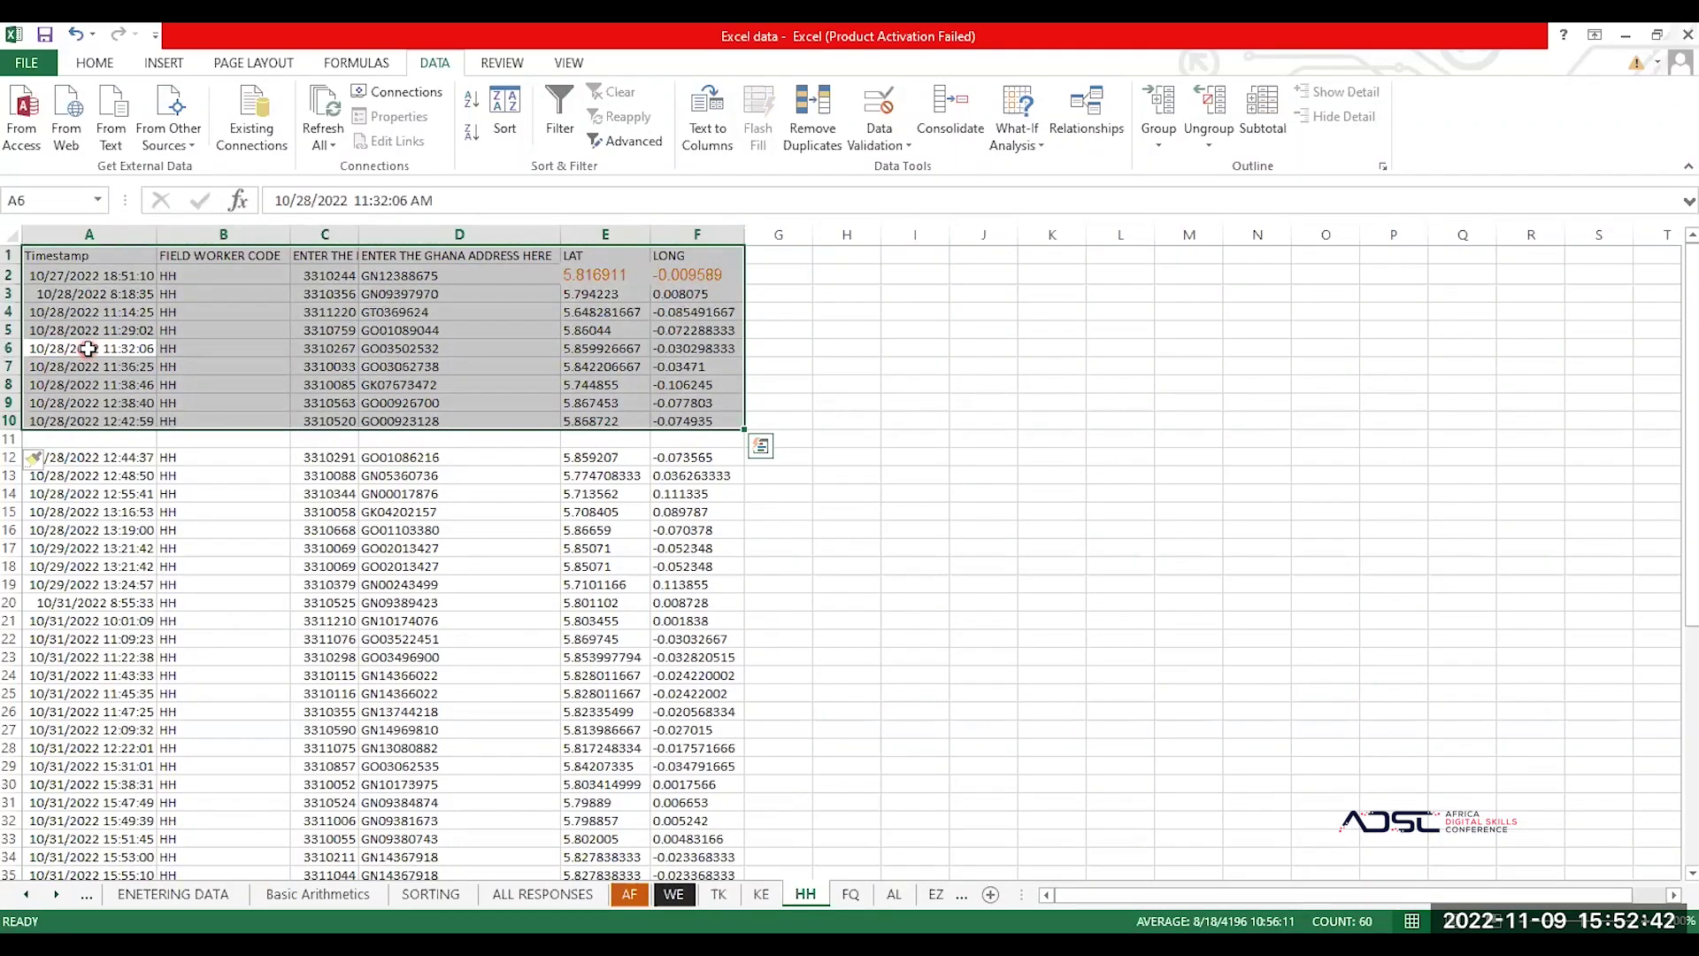
pyautogui.click(501, 114)
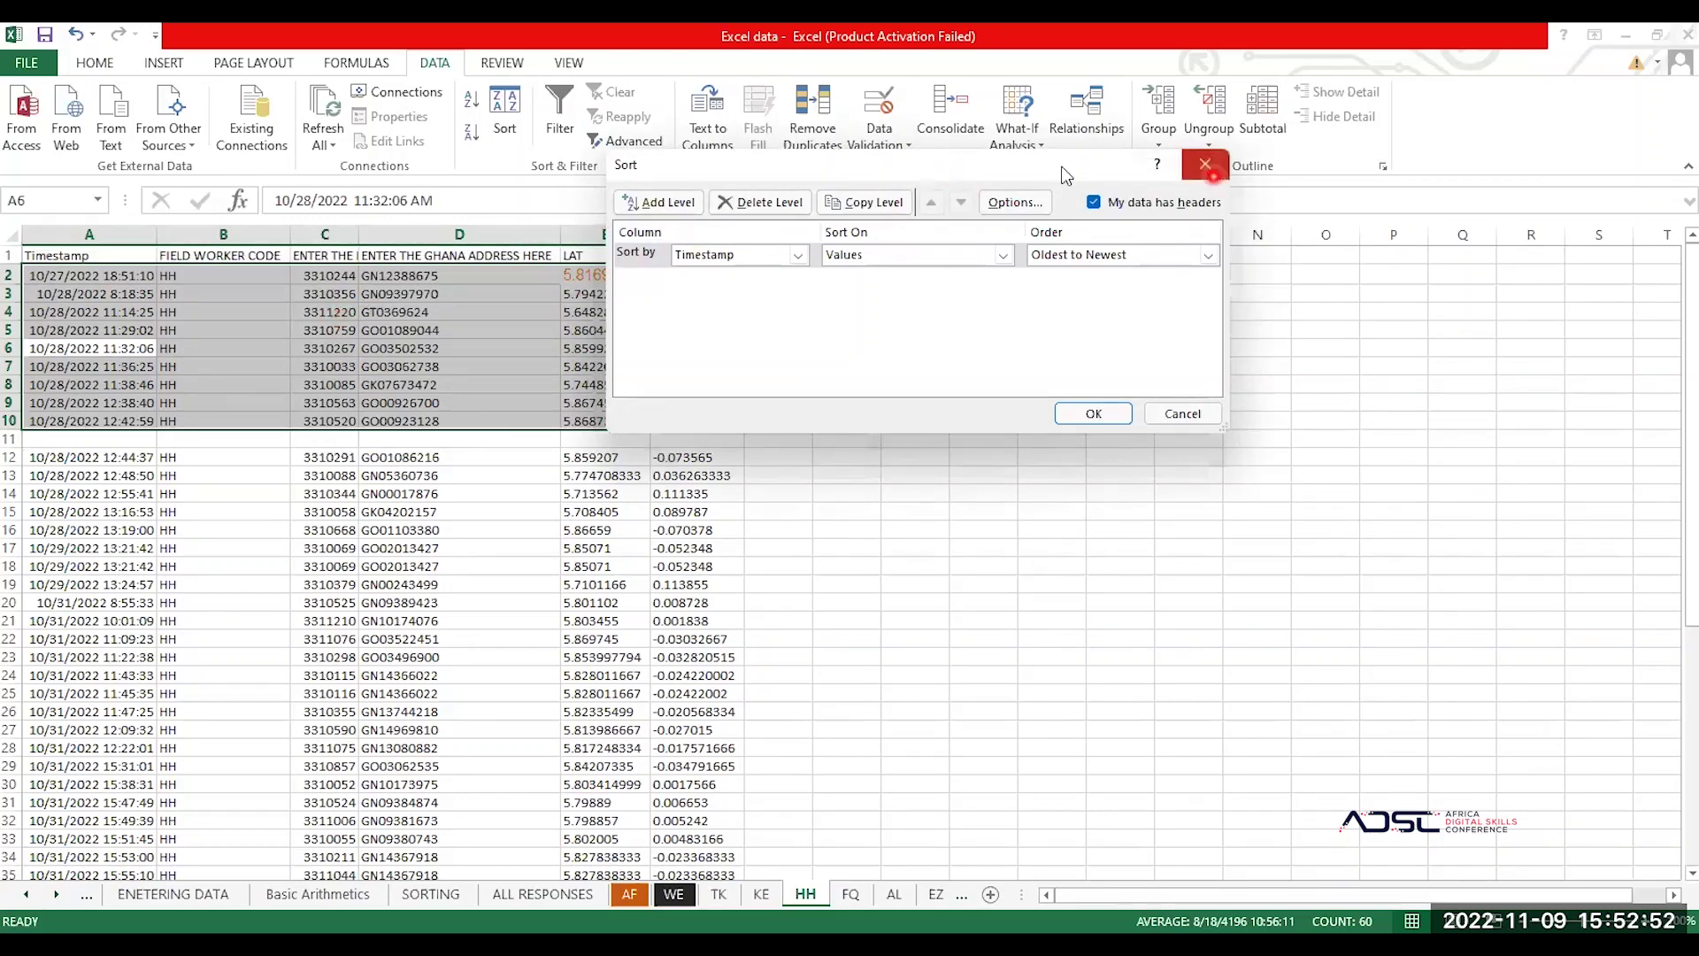
pyautogui.click(1205, 164)
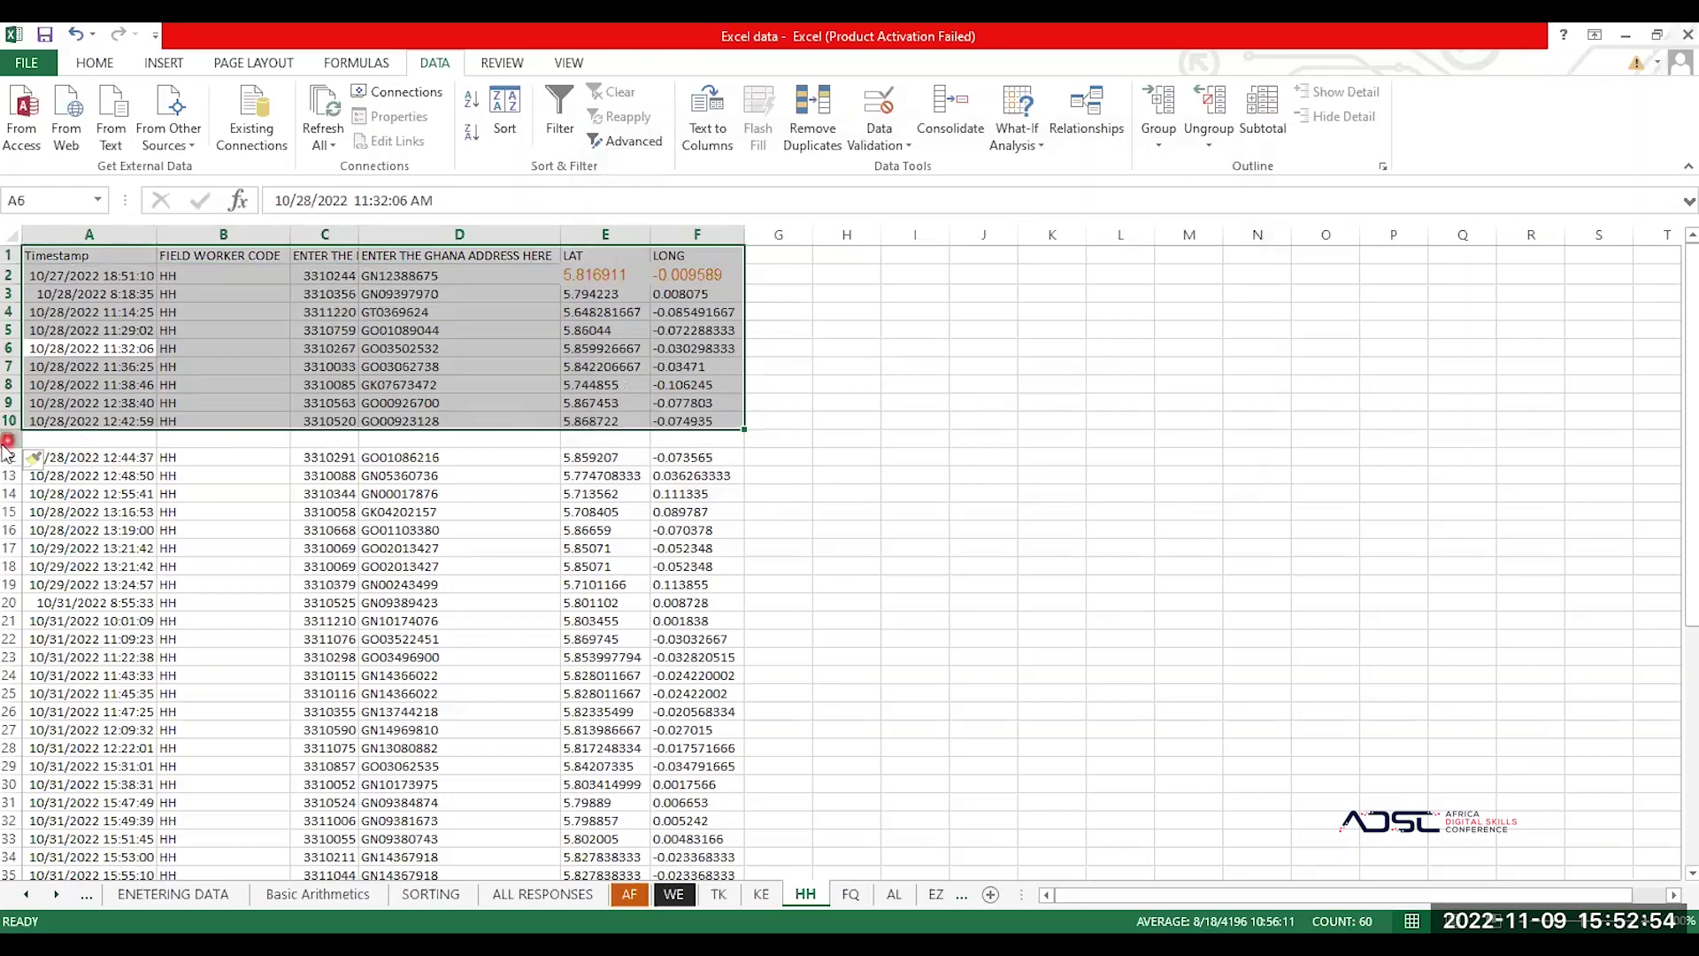
pyautogui.click(7, 439)
pyautogui.rightClick(7, 440)
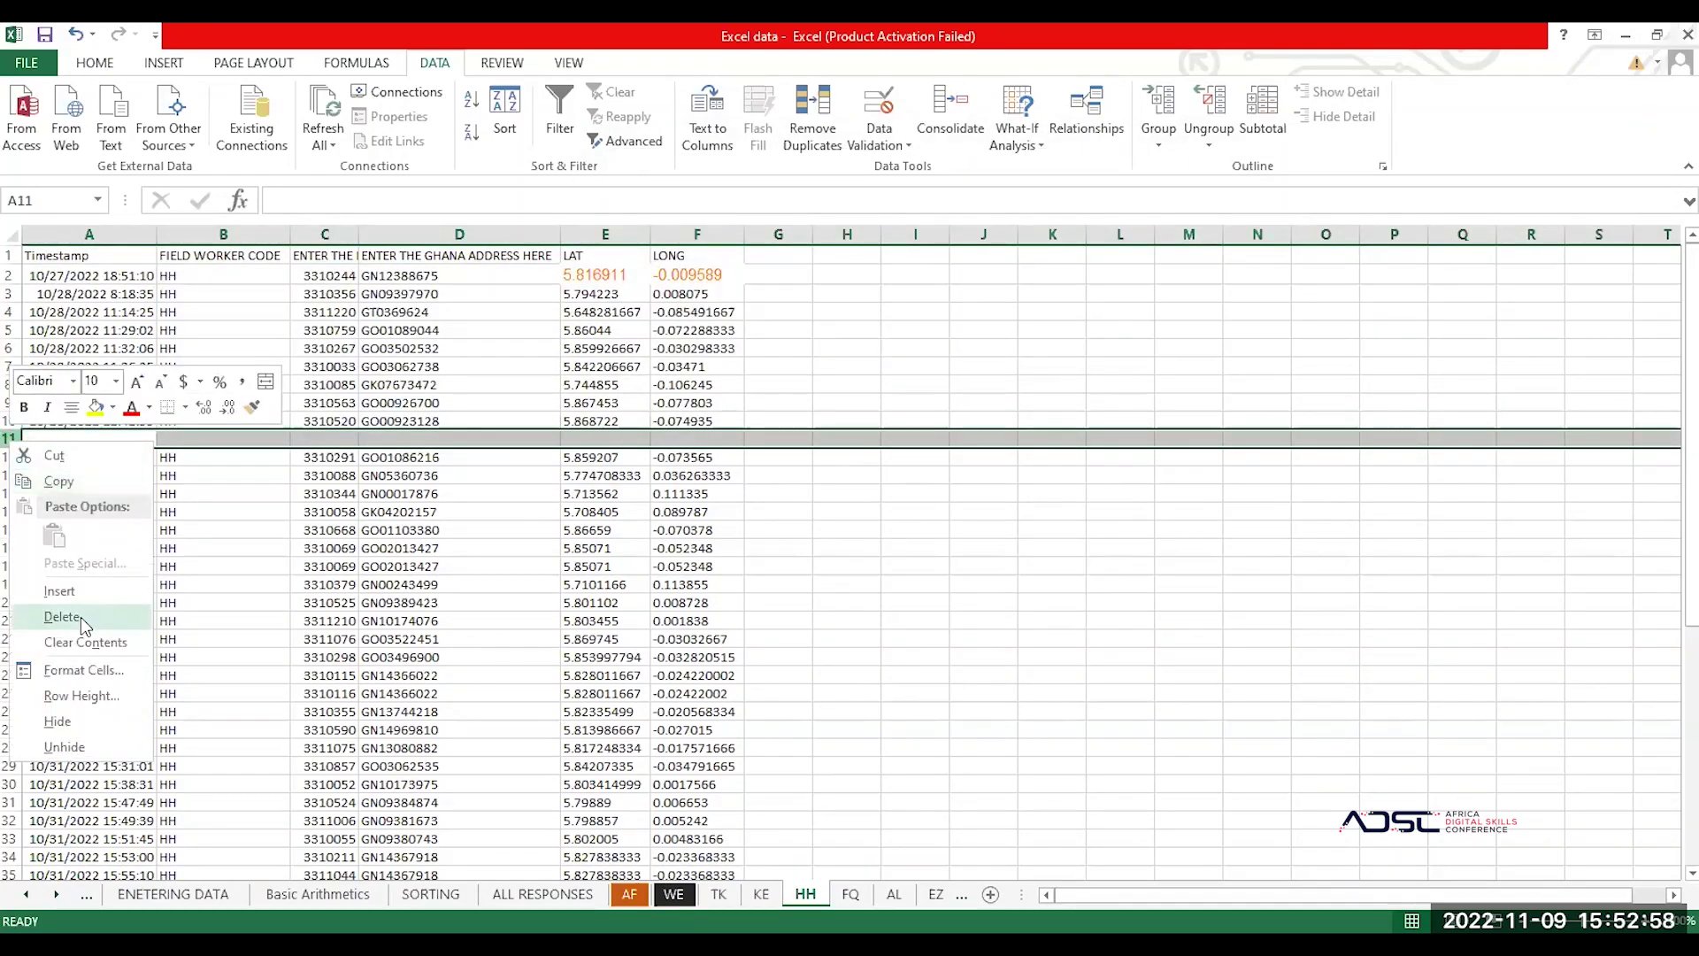
pyautogui.press('Return')
pyautogui.click(325, 348)
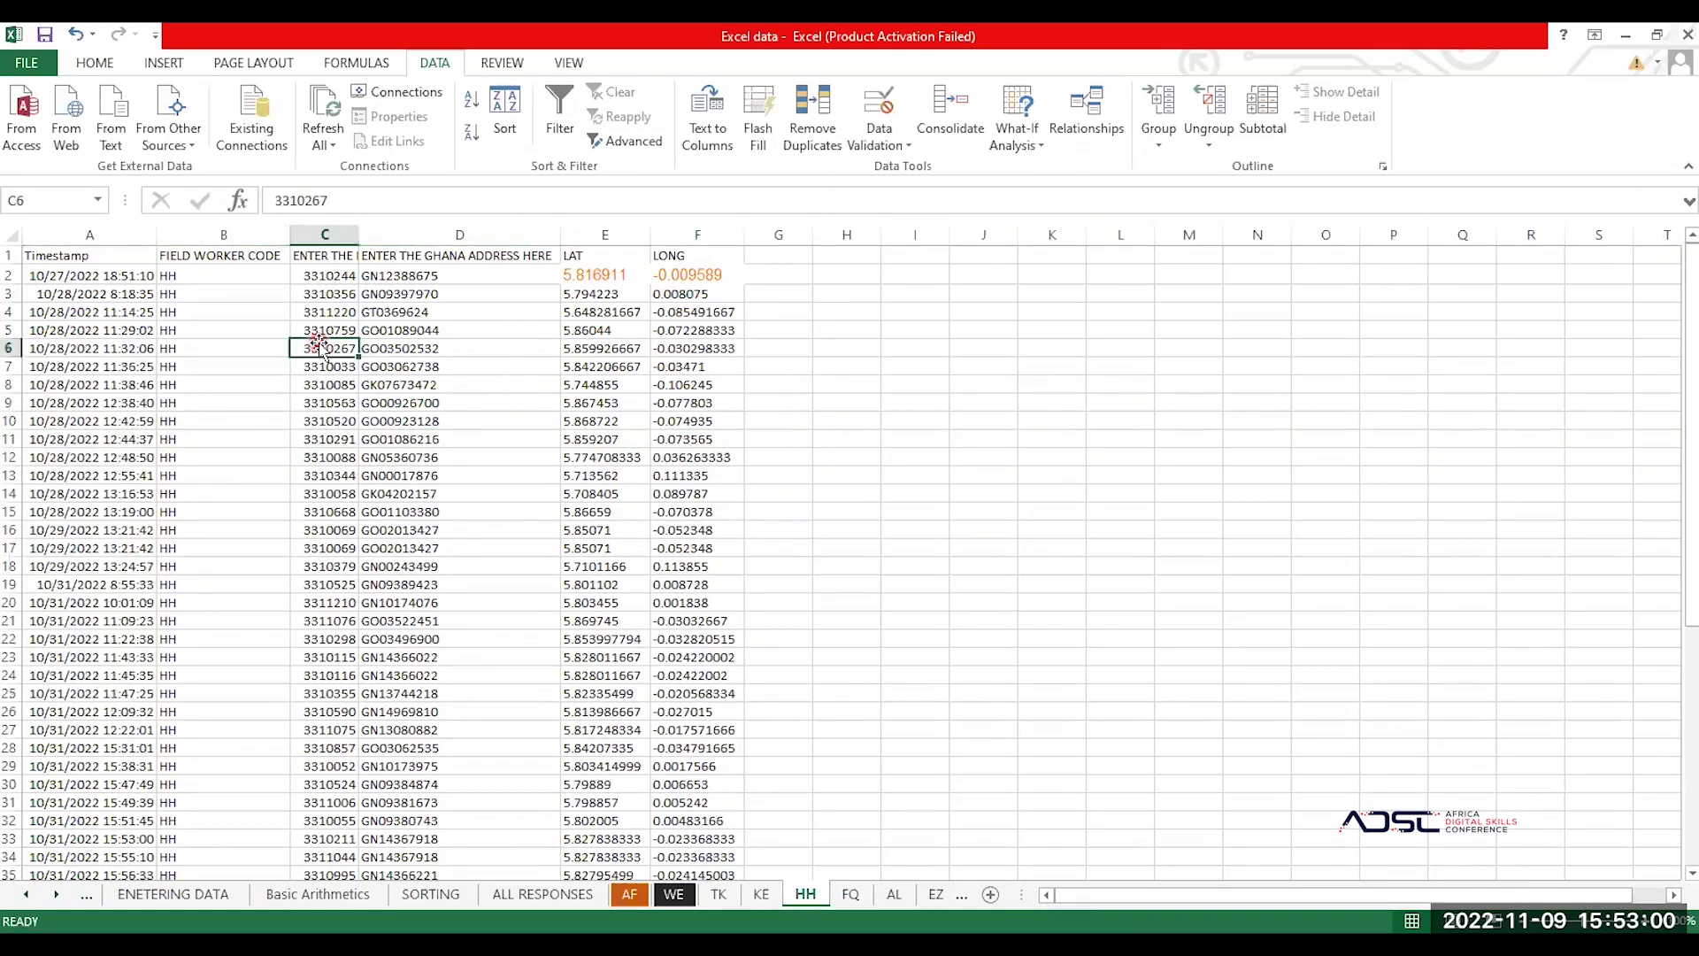
pyautogui.click(504, 104)
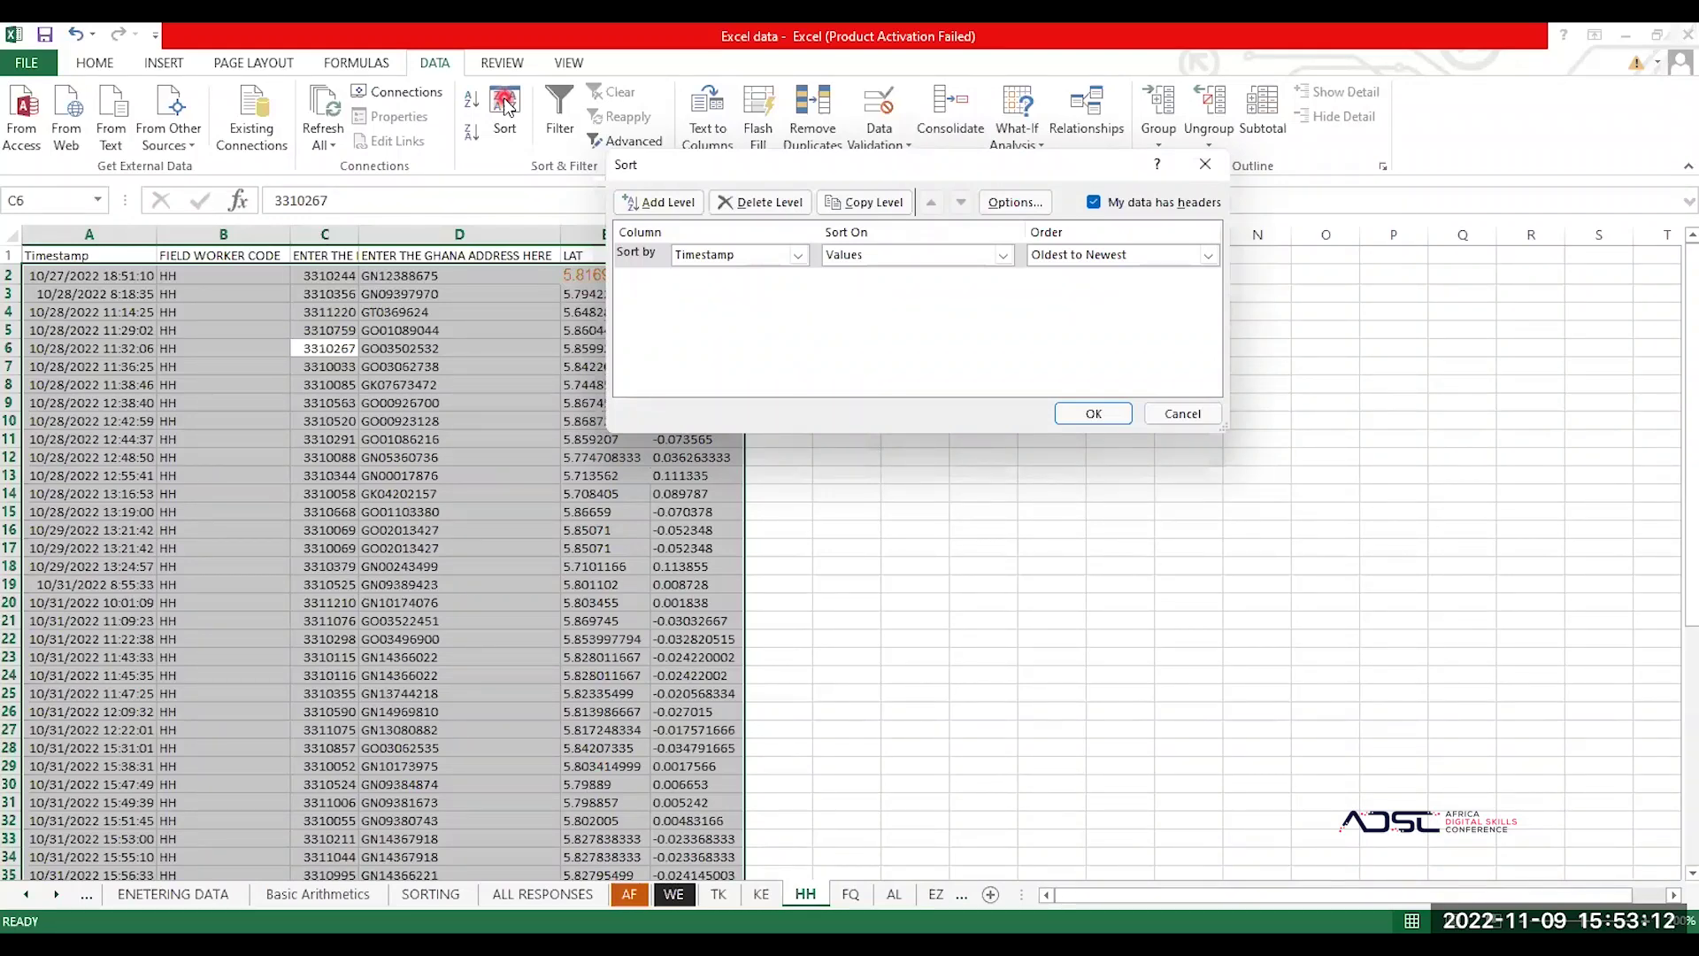
pyautogui.click(1205, 168)
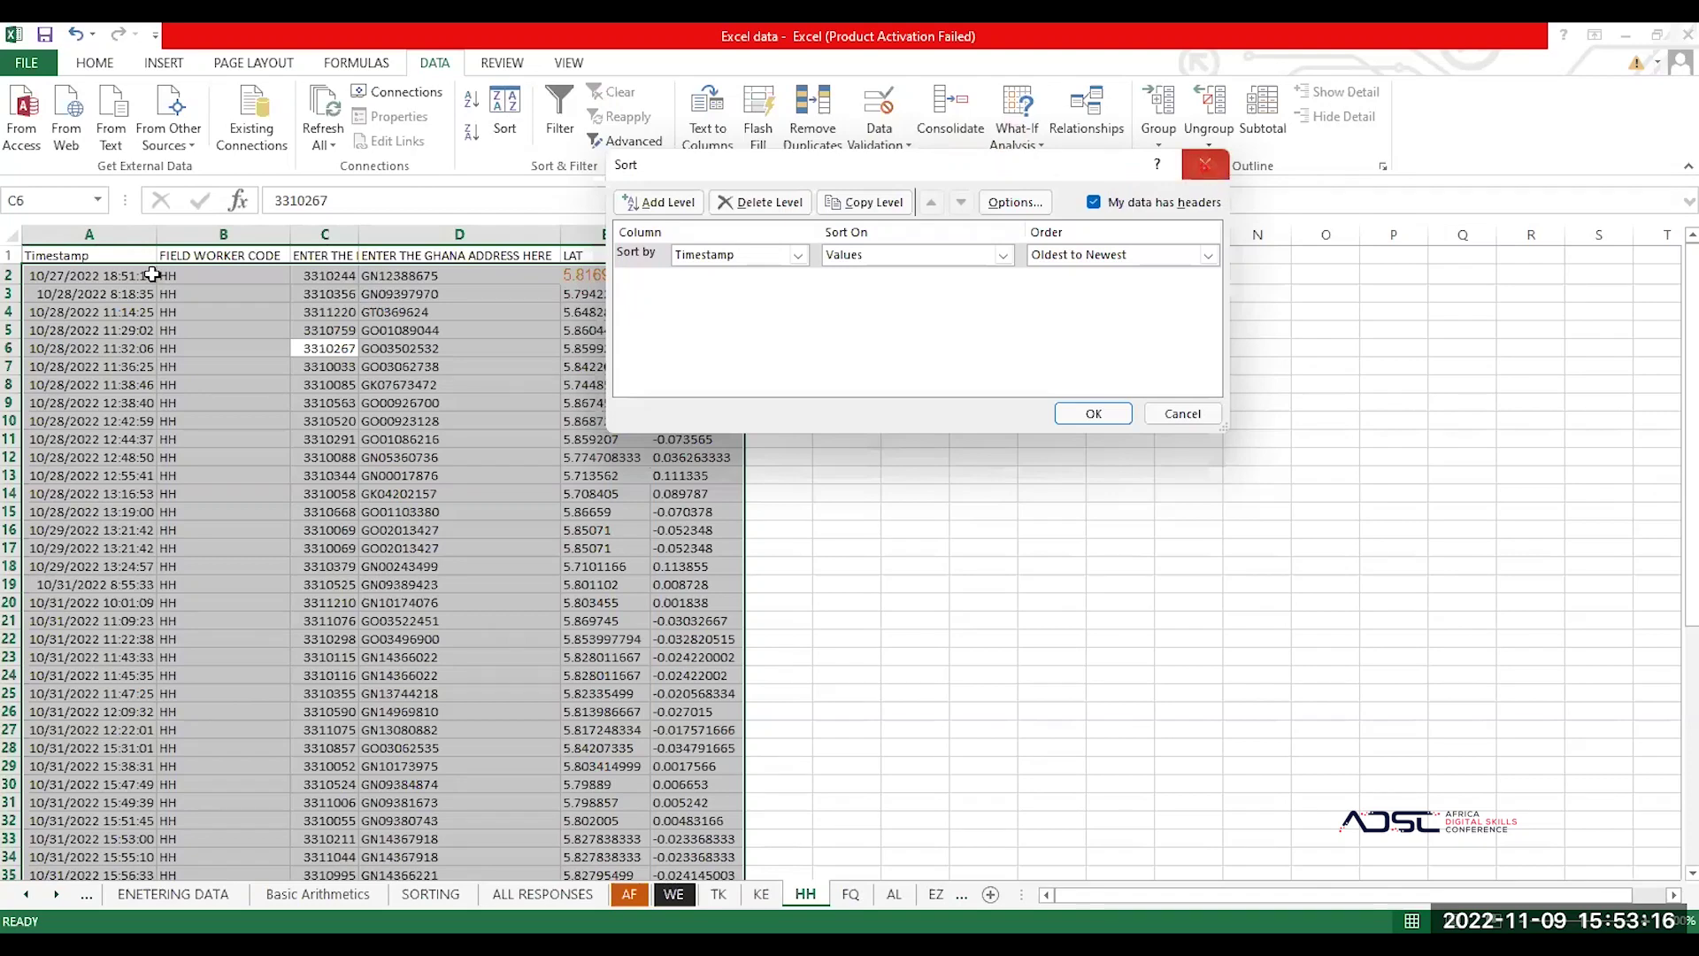
pyautogui.click(168, 297)
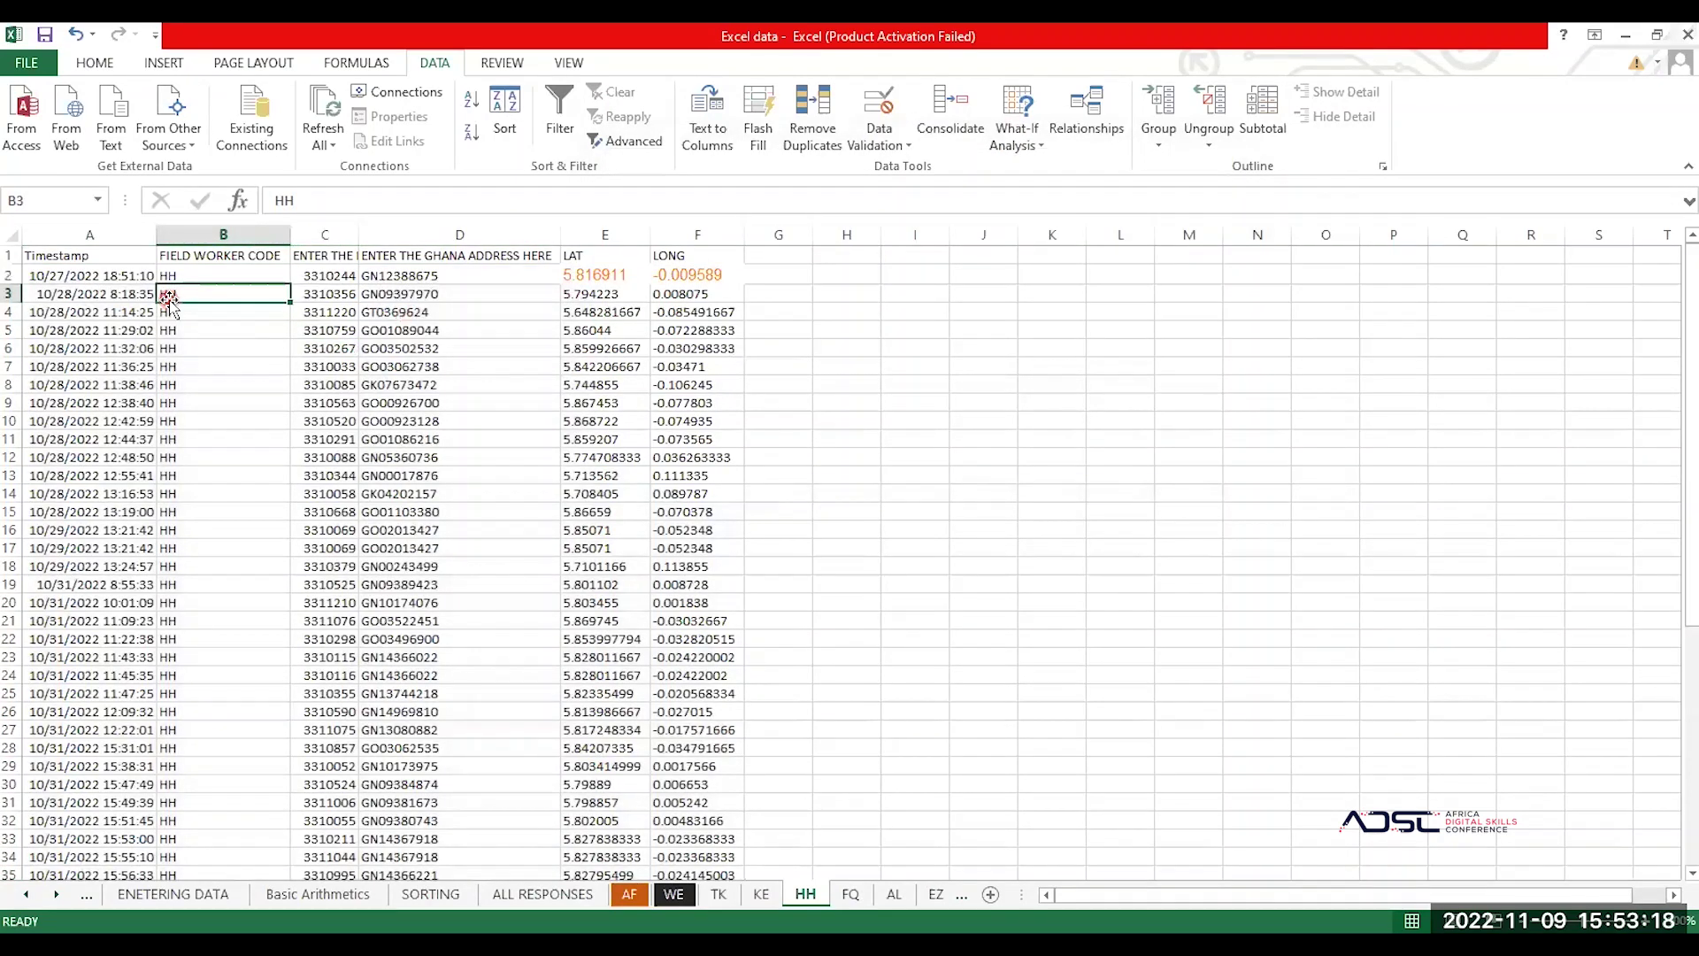
# Step: Hide the HH sheet's gridlines and give cell B3 All Borders
pyautogui.click(561, 63)
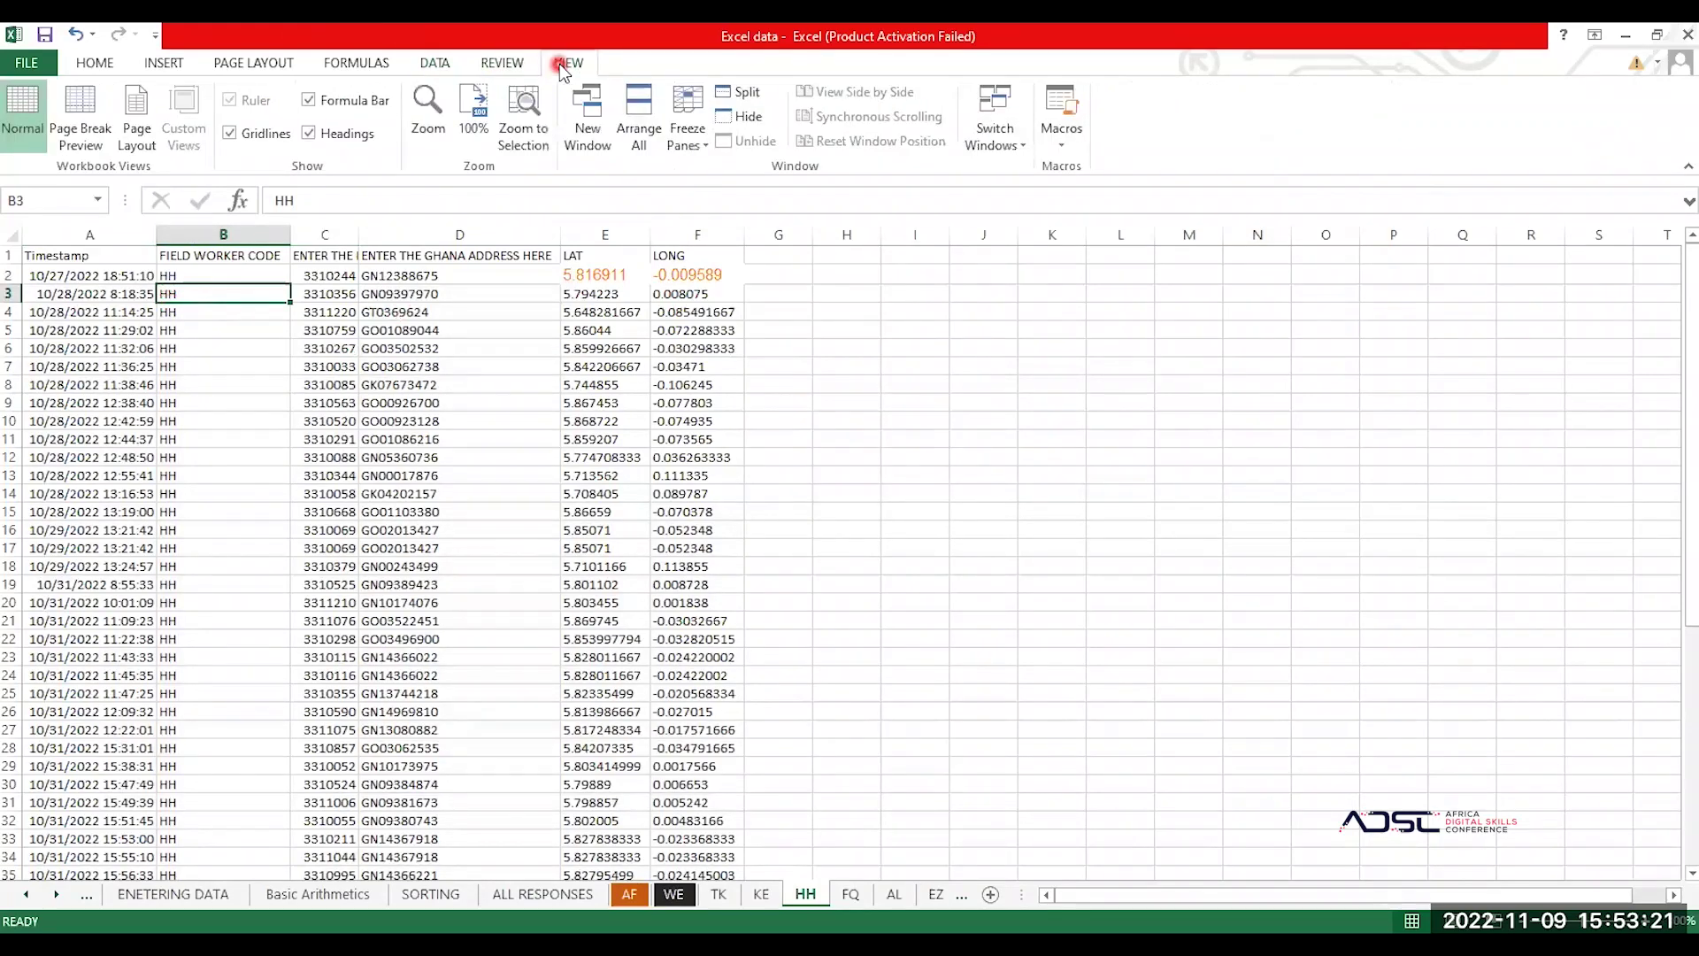
pyautogui.click(254, 135)
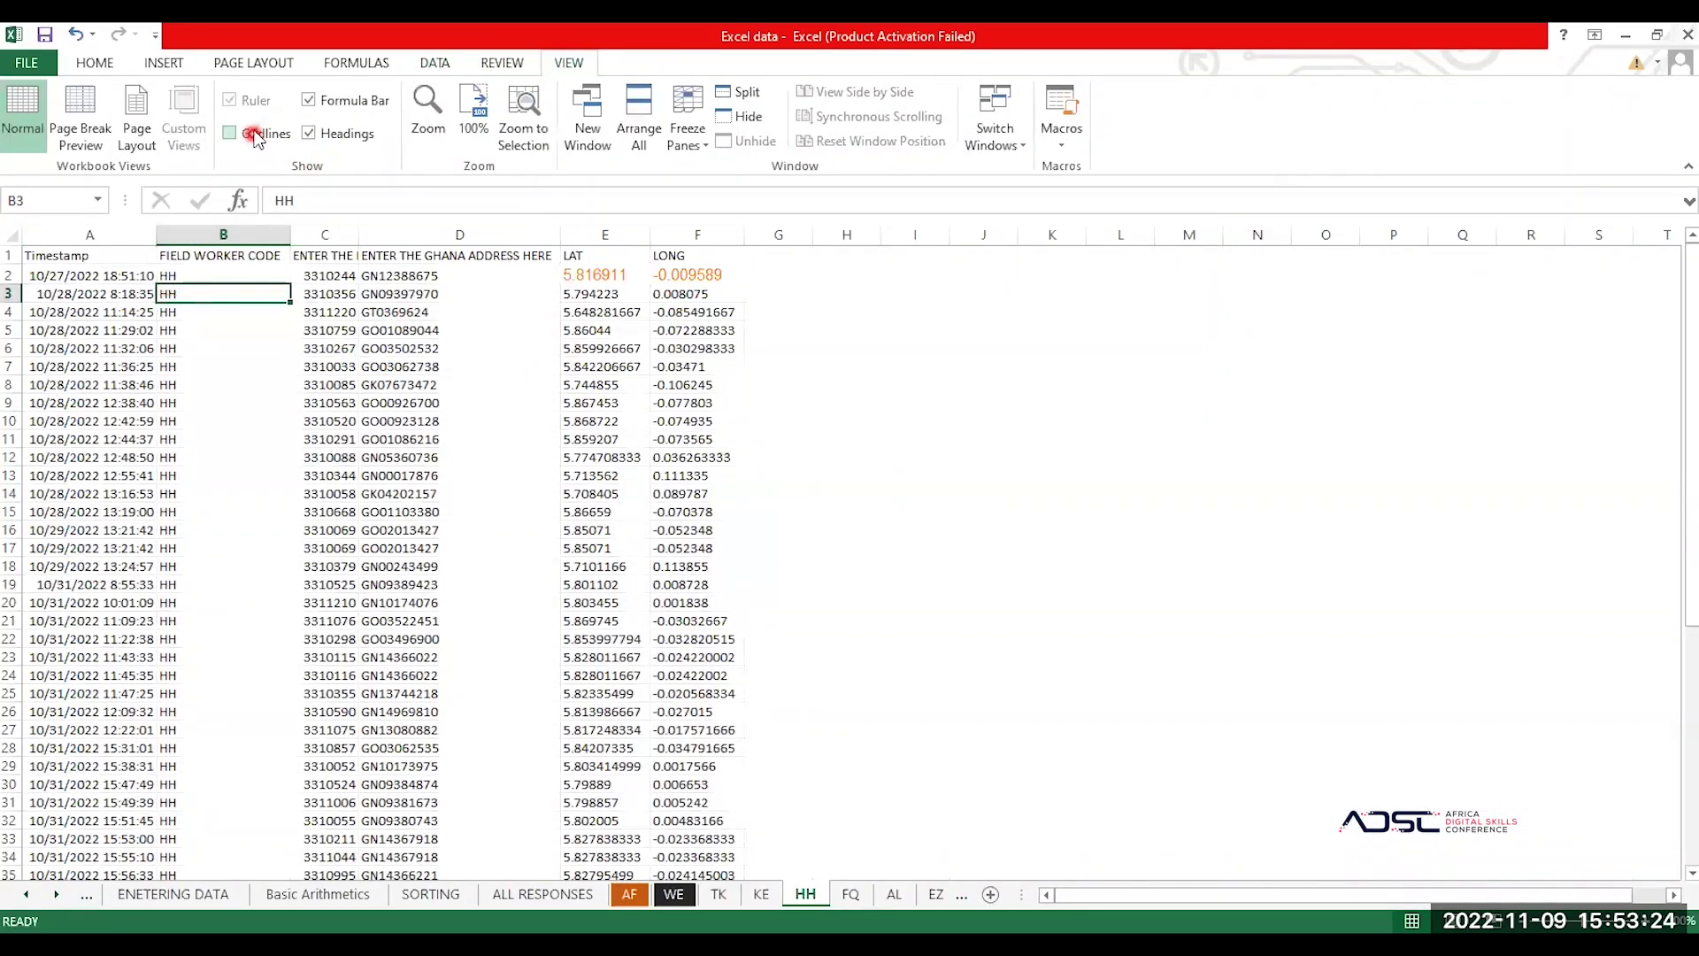
pyautogui.click(94, 63)
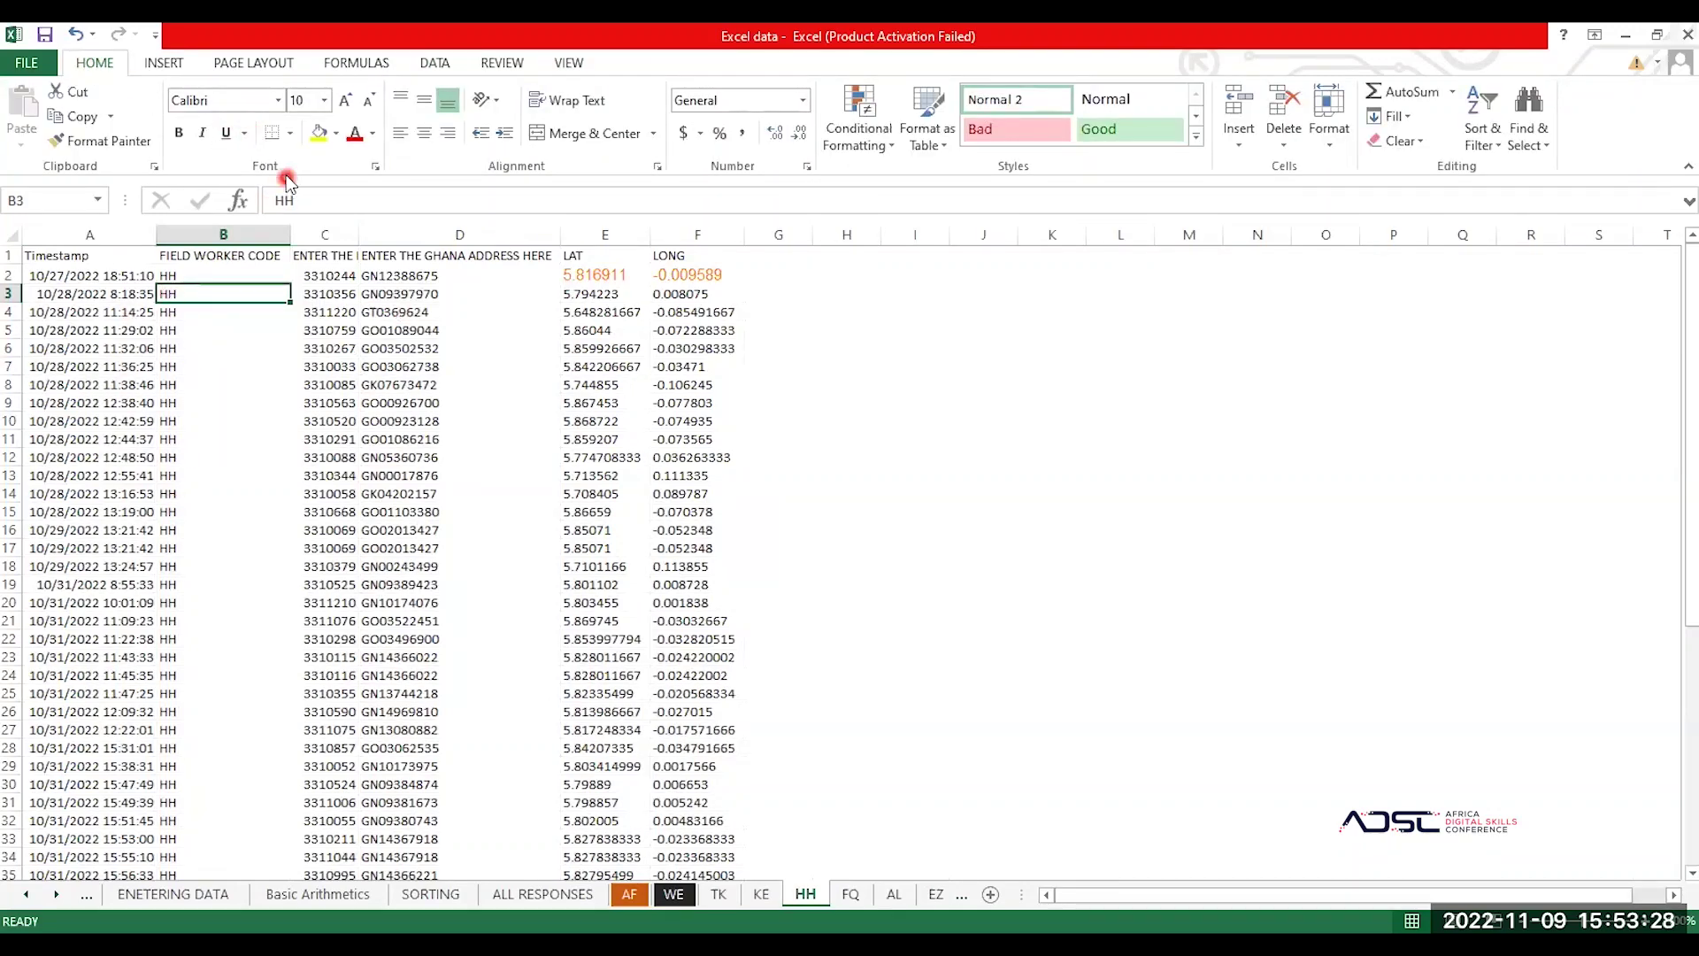
pyautogui.click(290, 133)
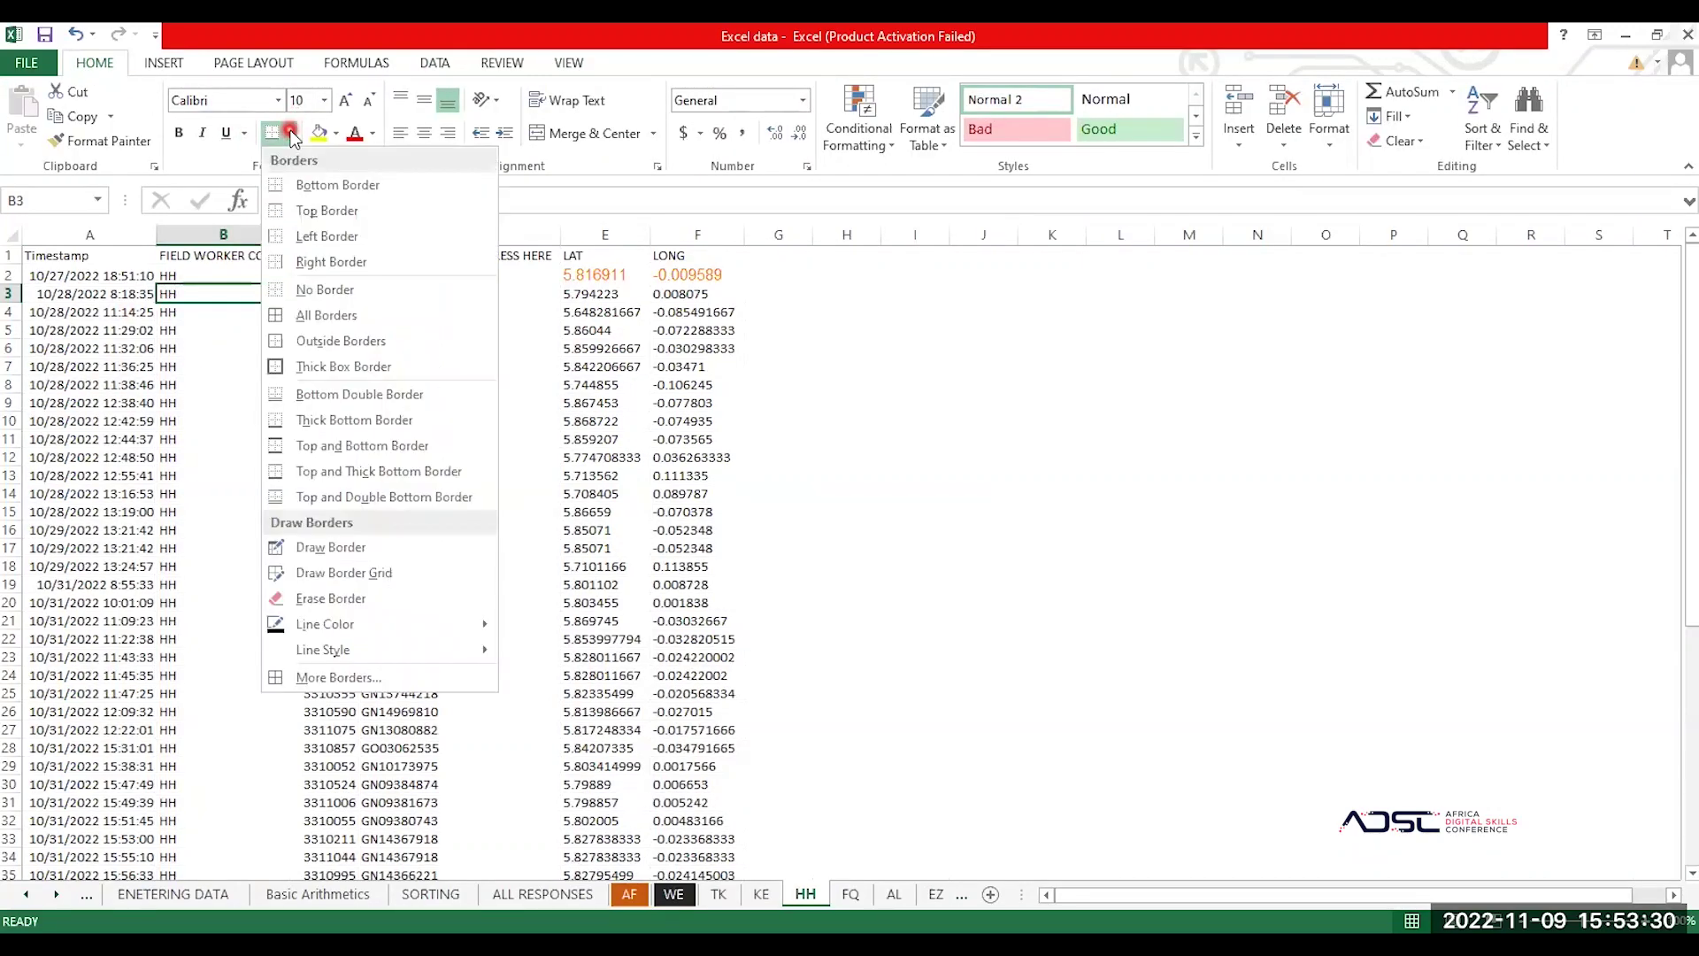
pyautogui.click(342, 316)
# Step: Select the whole HH data region with Ctrl+A and apply All Borders to it
pyautogui.click(228, 345)
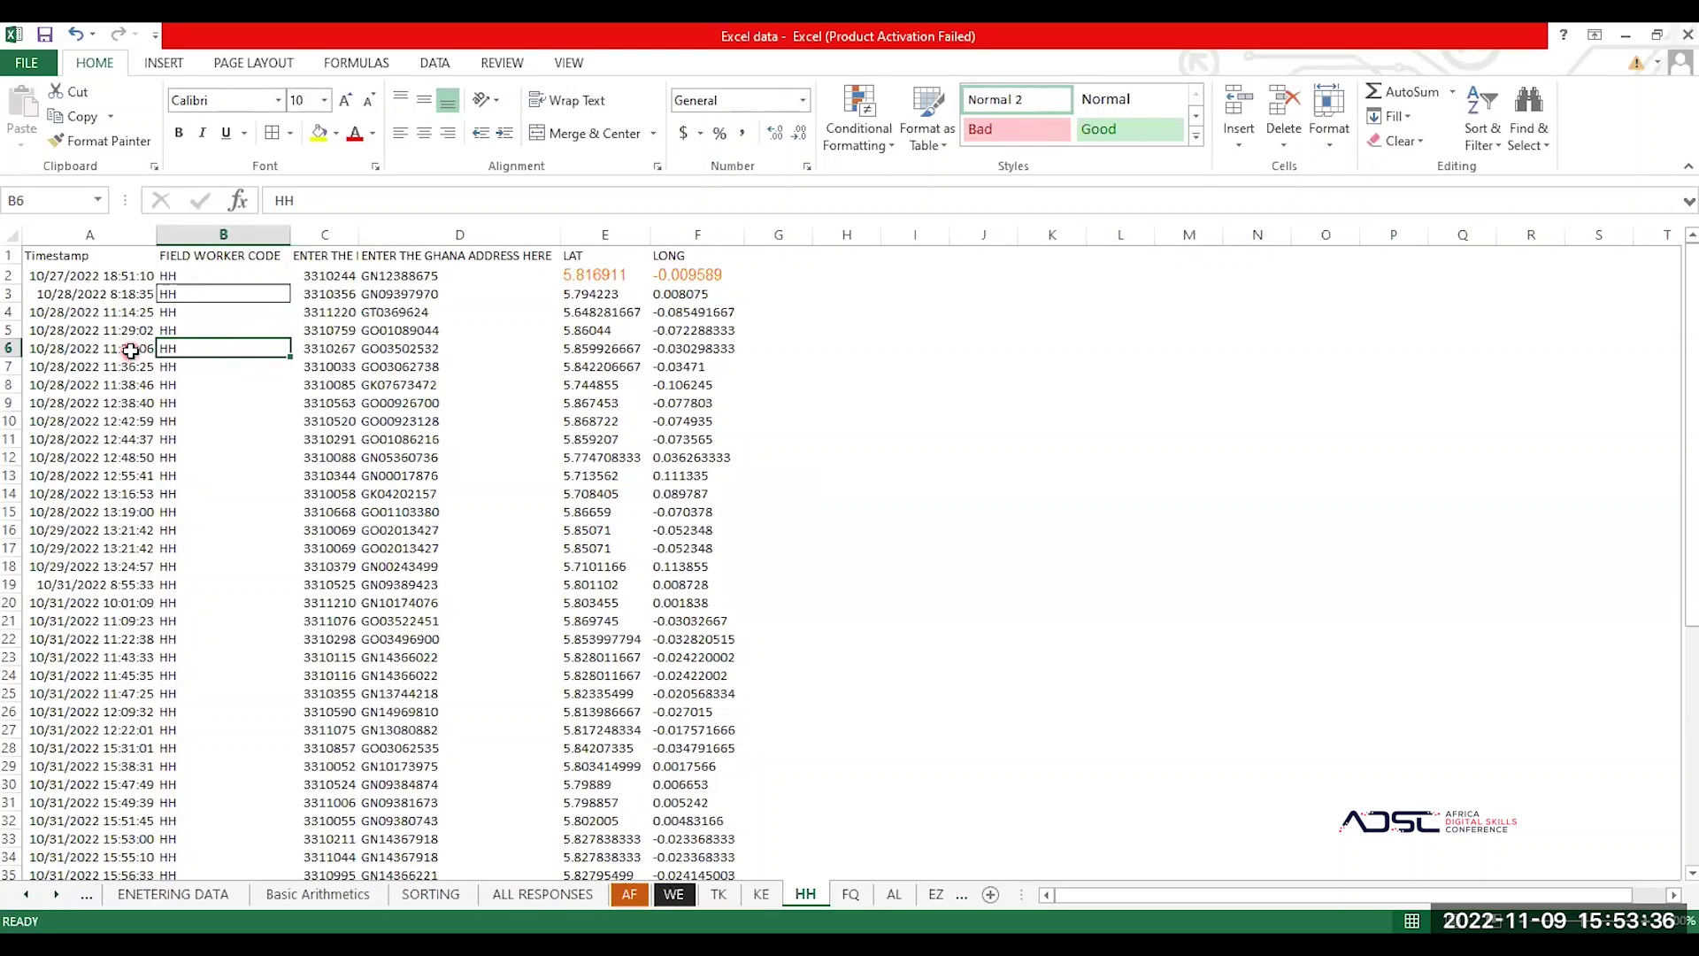
pyautogui.hotkey('ctrl', 'a')
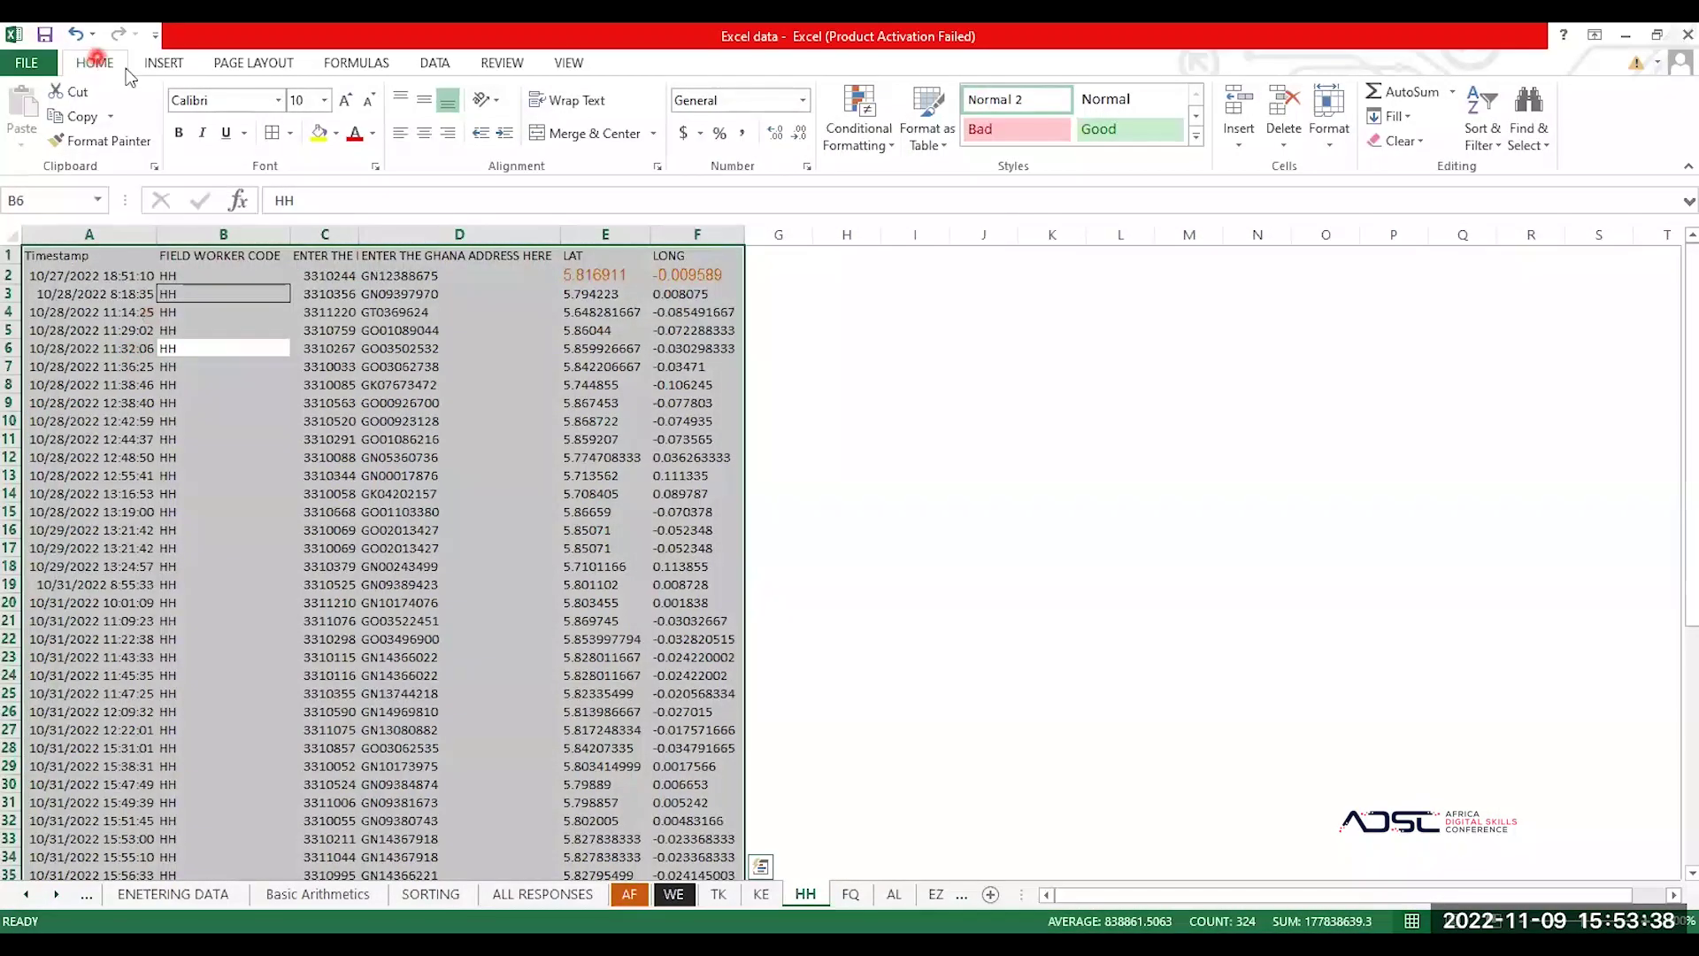
pyautogui.click(291, 134)
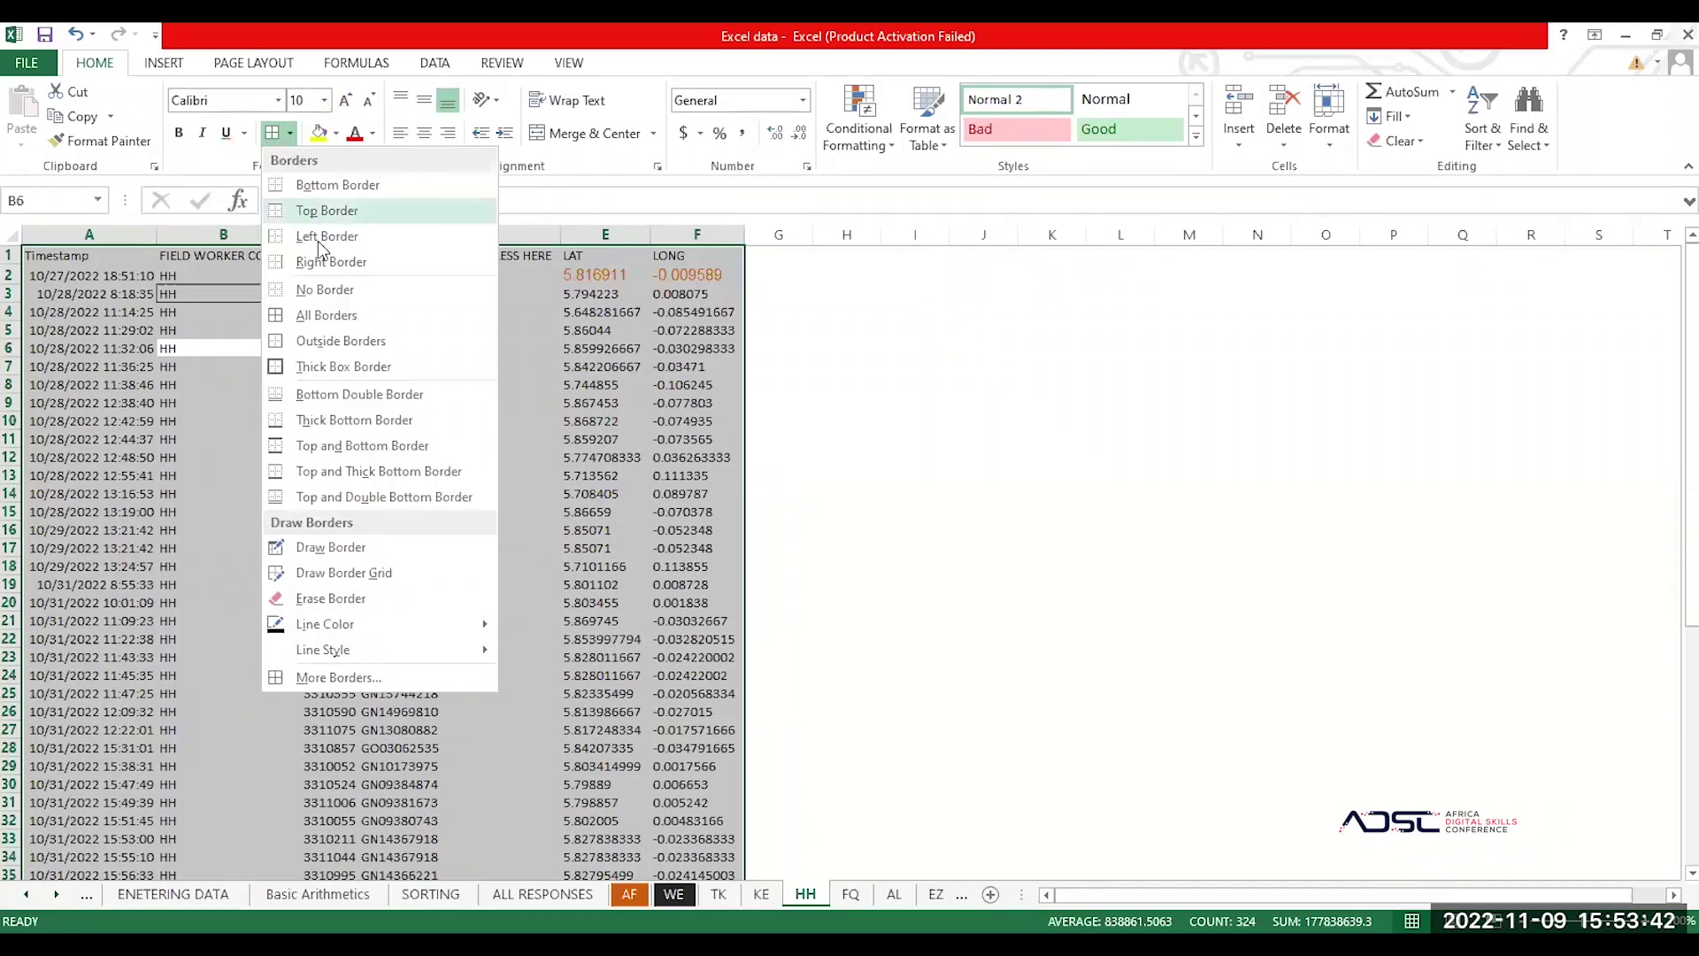
pyautogui.click(356, 314)
pyautogui.click(509, 383)
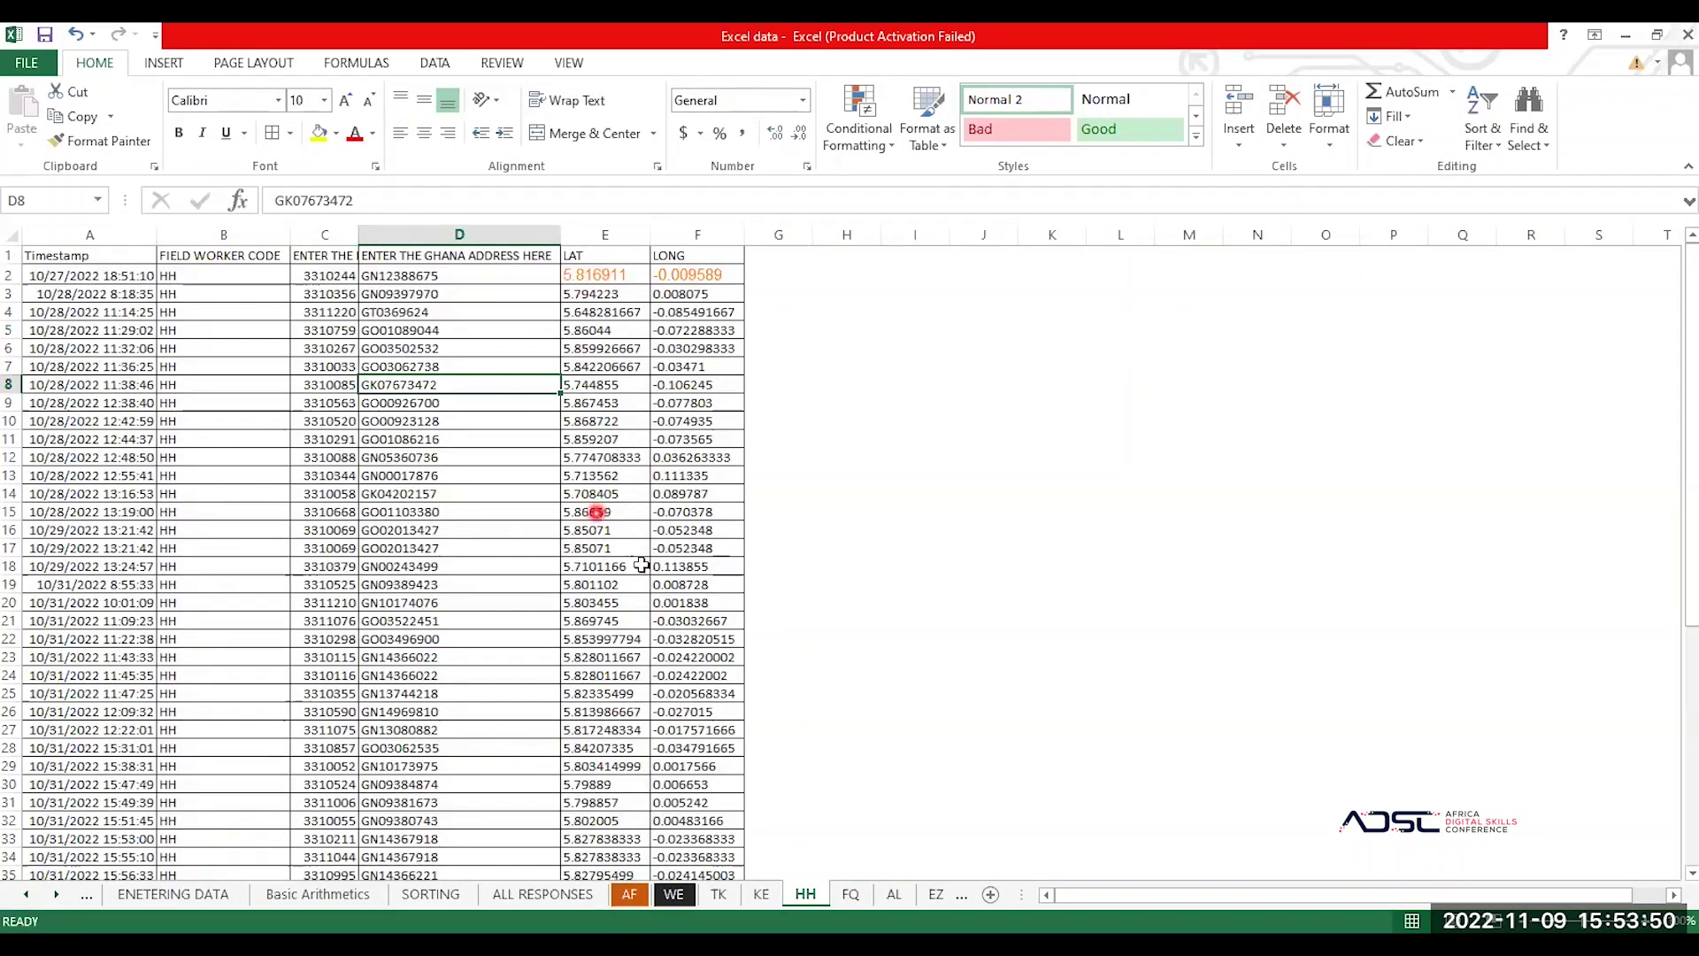
# Step: Format the HH data A1:F54 as Table4 in a Medium blue style with a header row
pyautogui.click(851, 895)
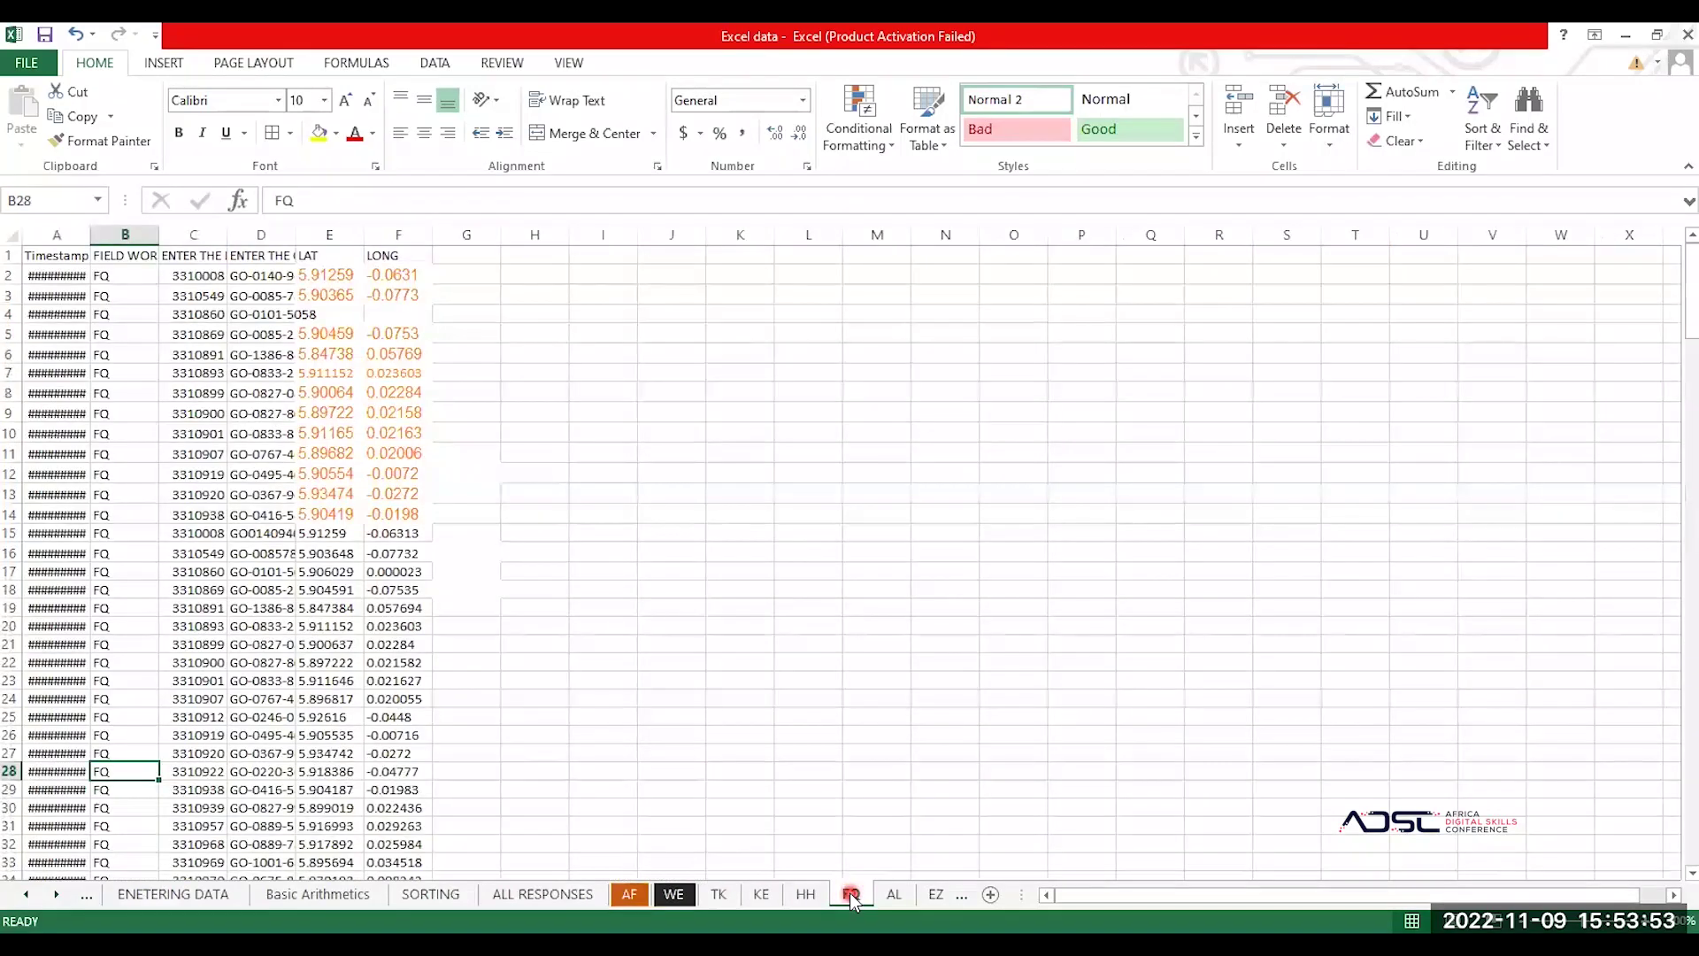
pyautogui.click(806, 895)
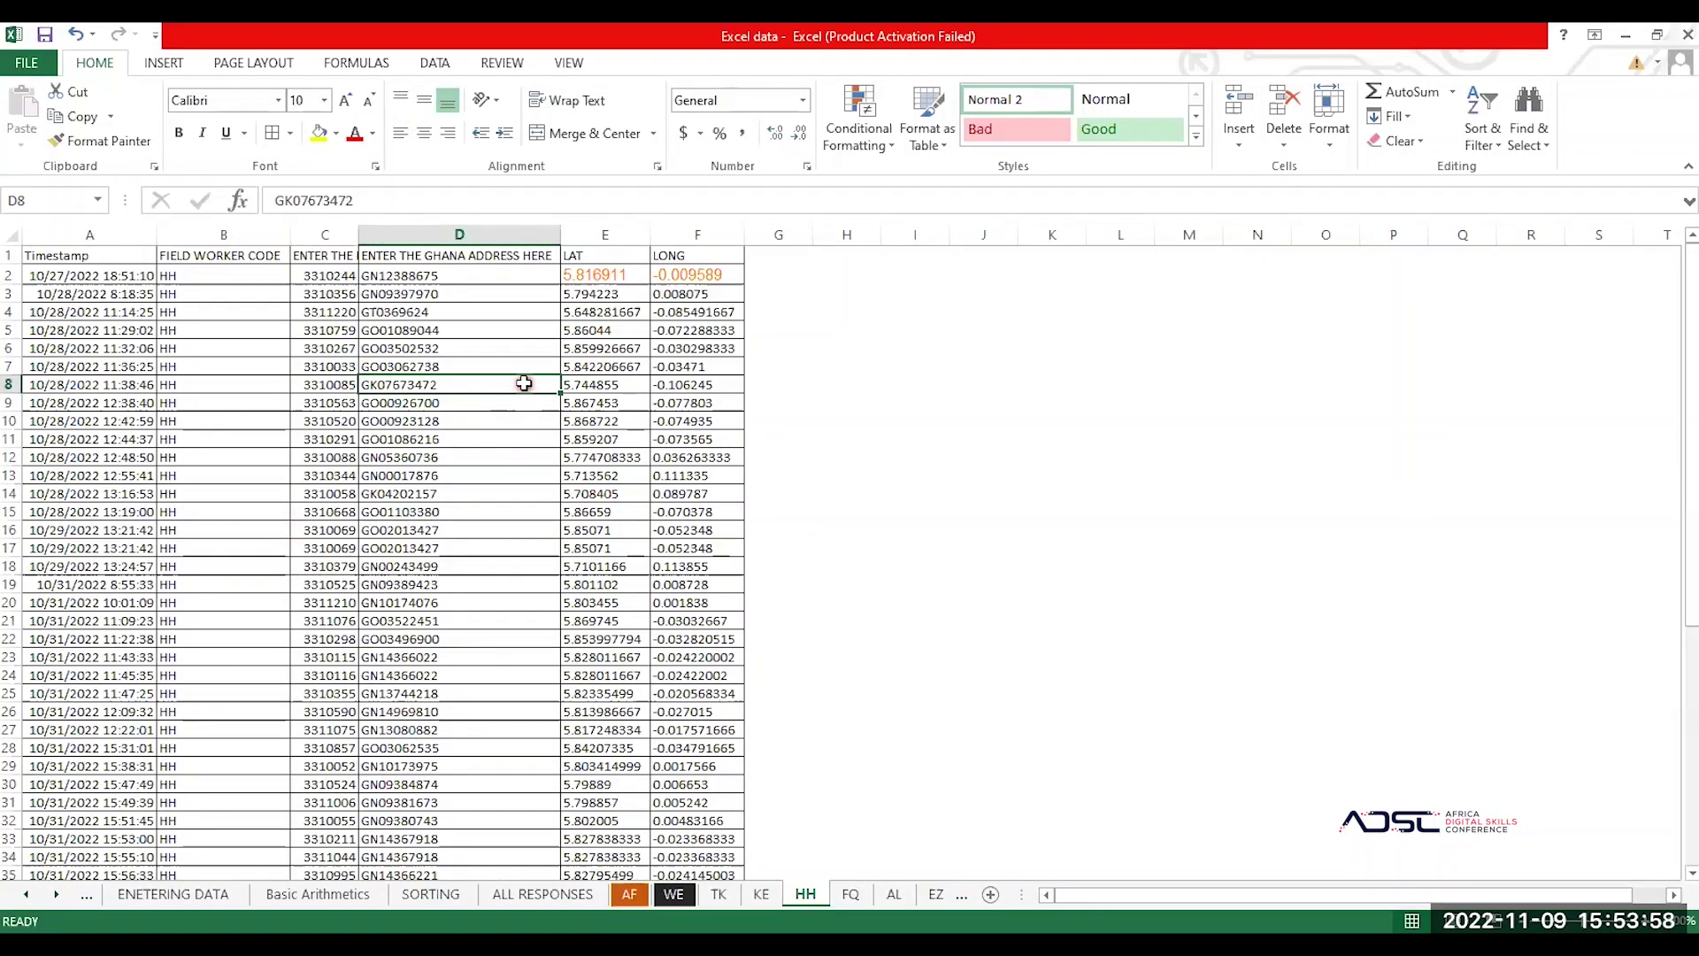
pyautogui.click(246, 377)
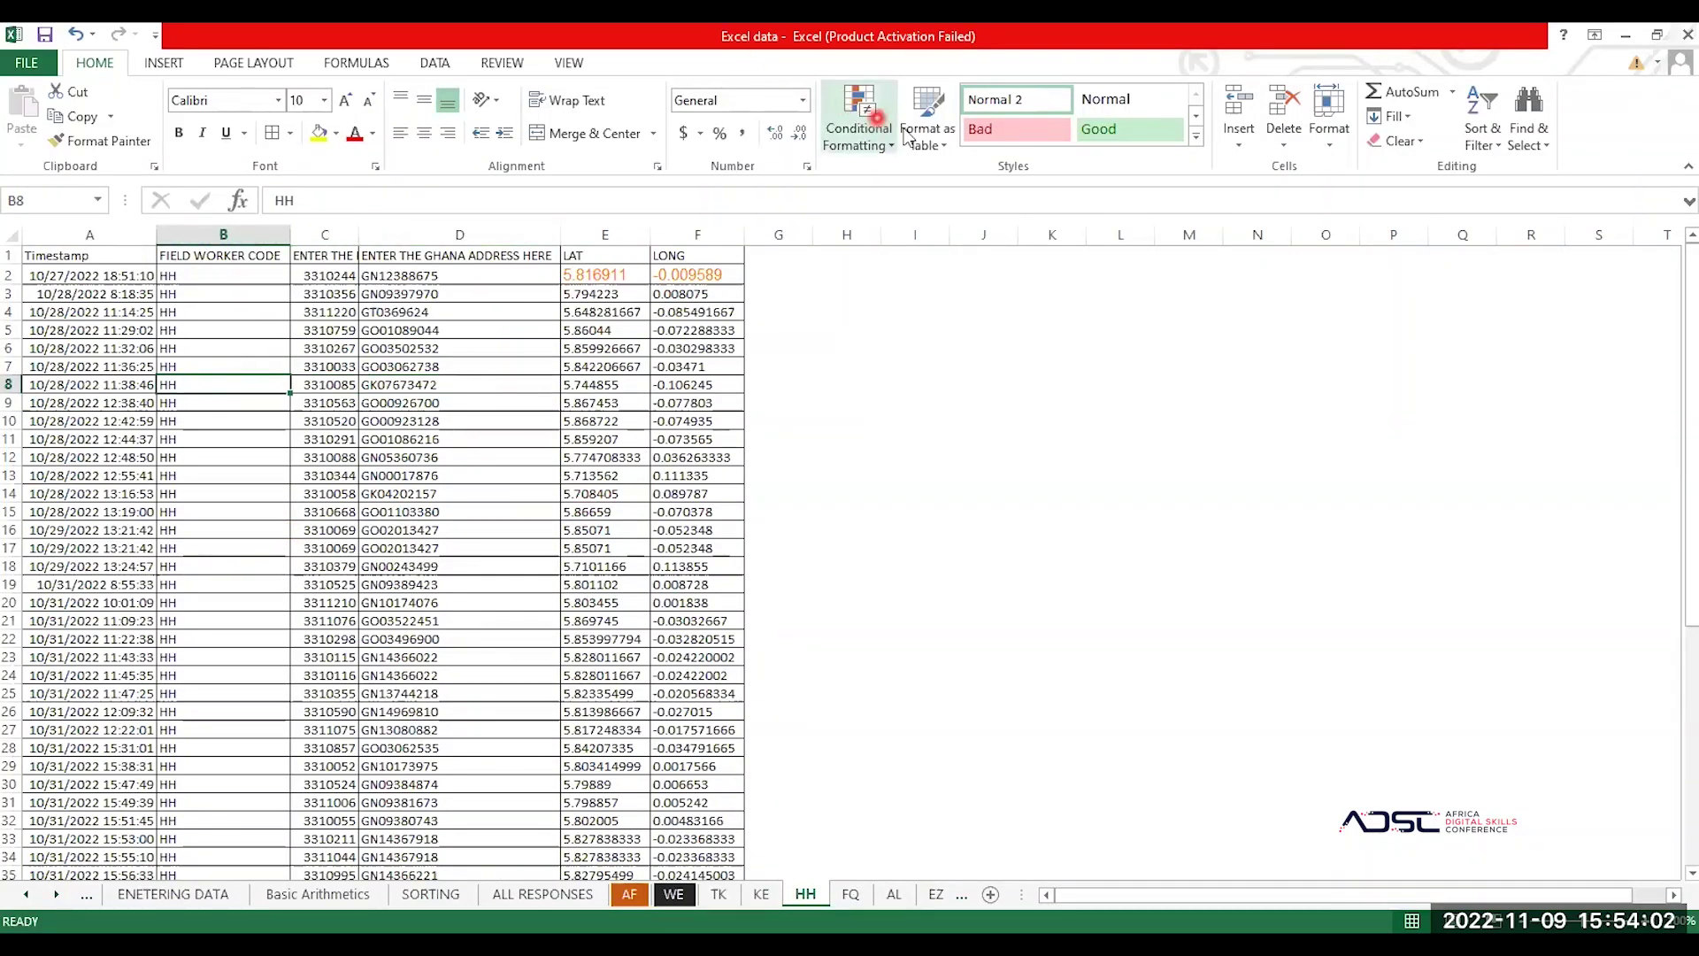
pyautogui.click(943, 133)
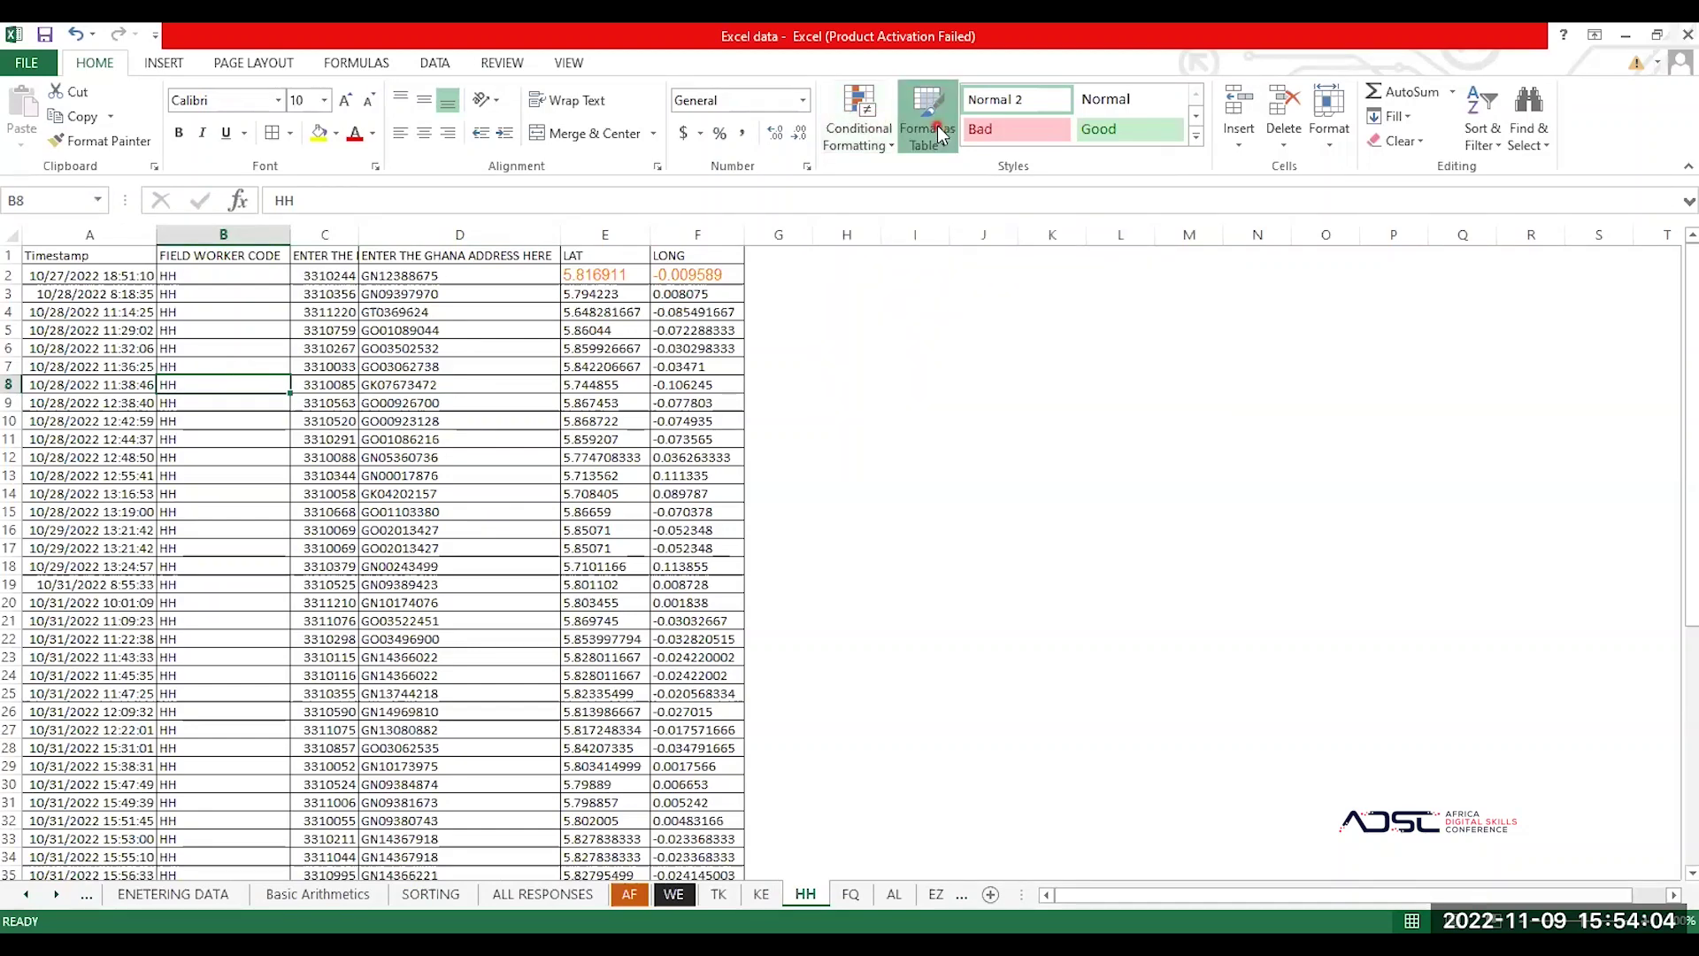
pyautogui.click(153, 350)
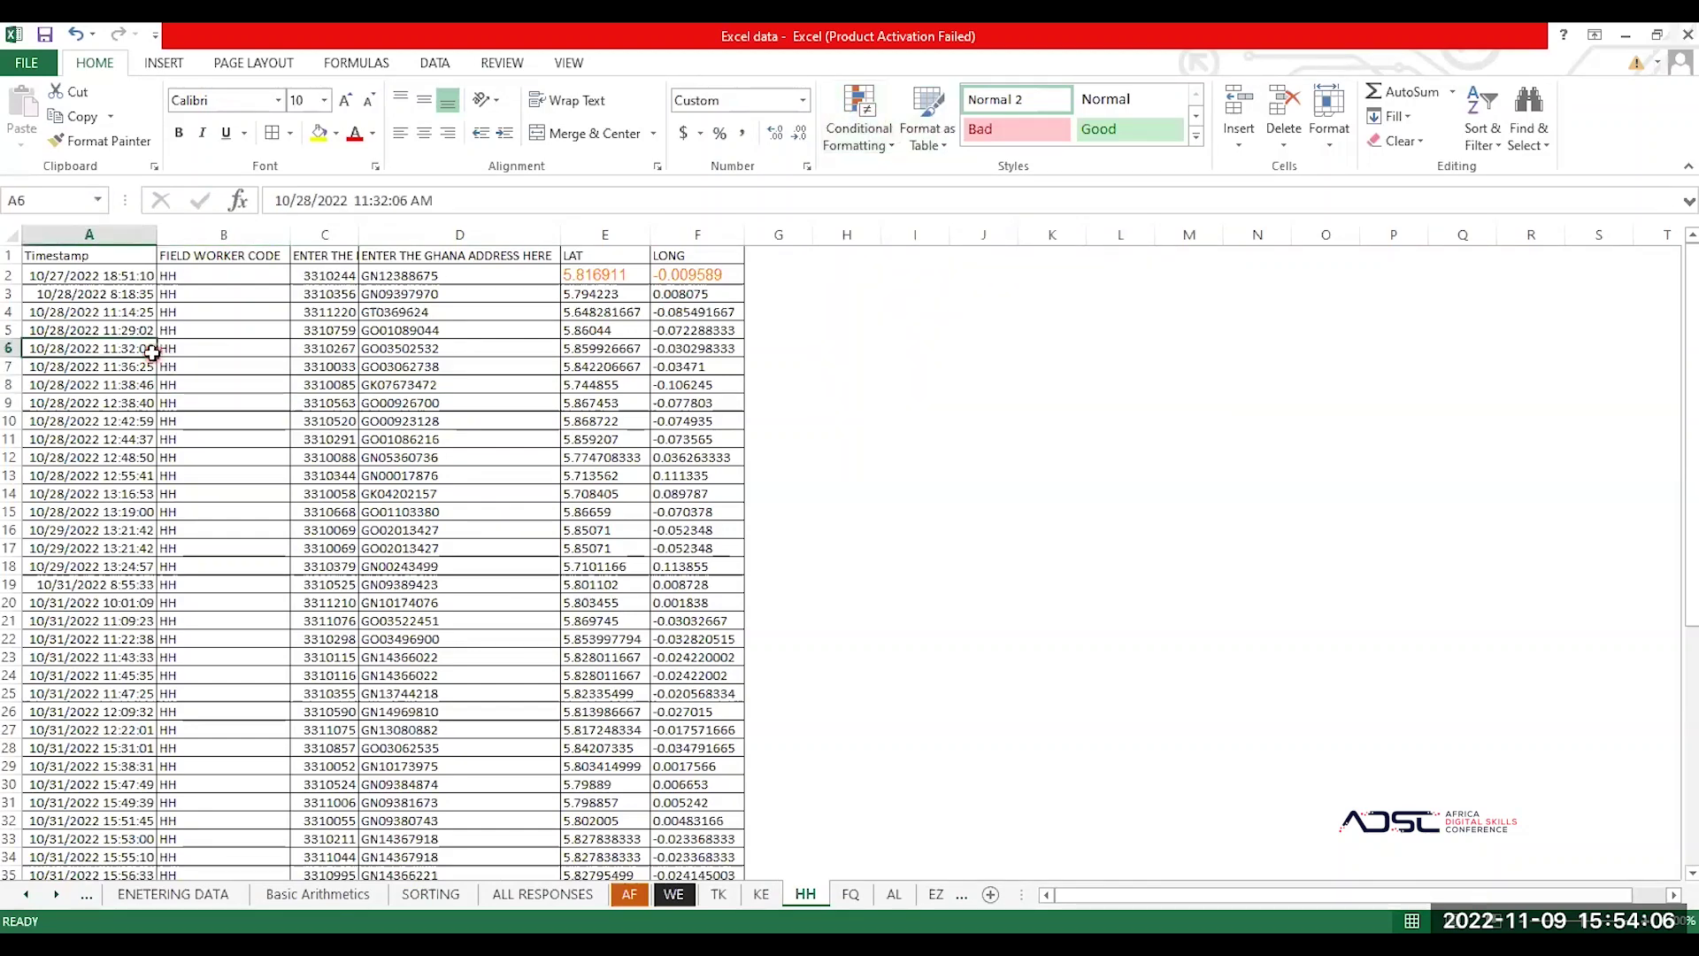
pyautogui.hotkey('ctrl', 'a')
pyautogui.click(934, 128)
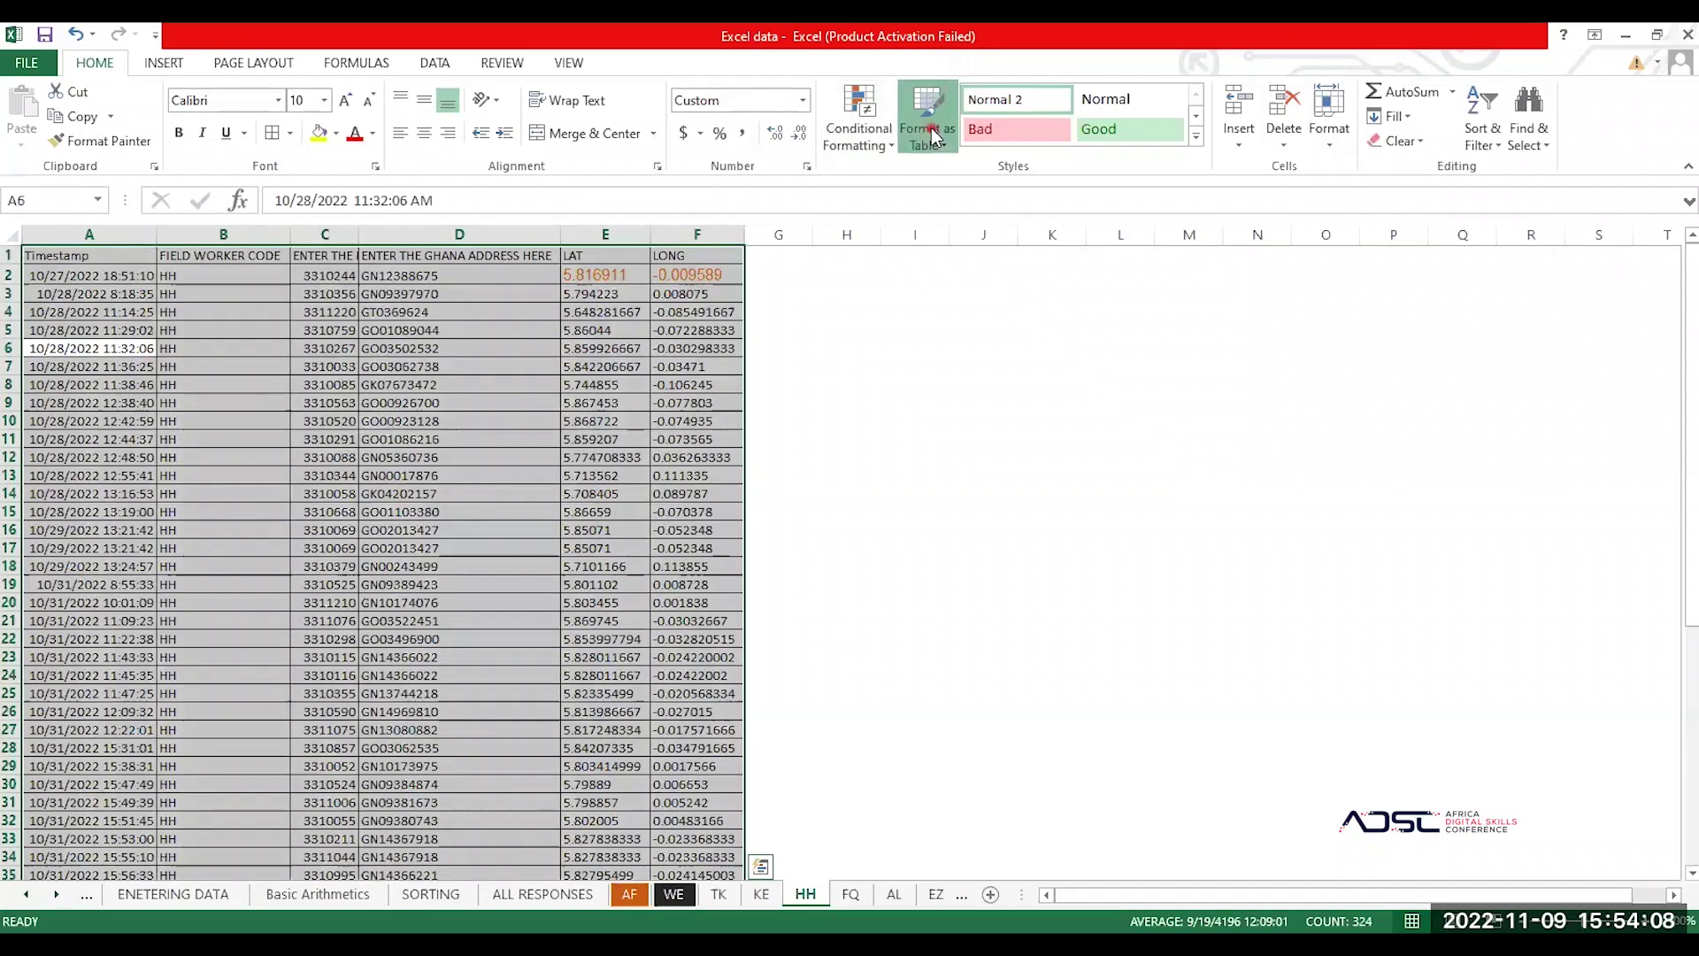
pyautogui.click(1031, 465)
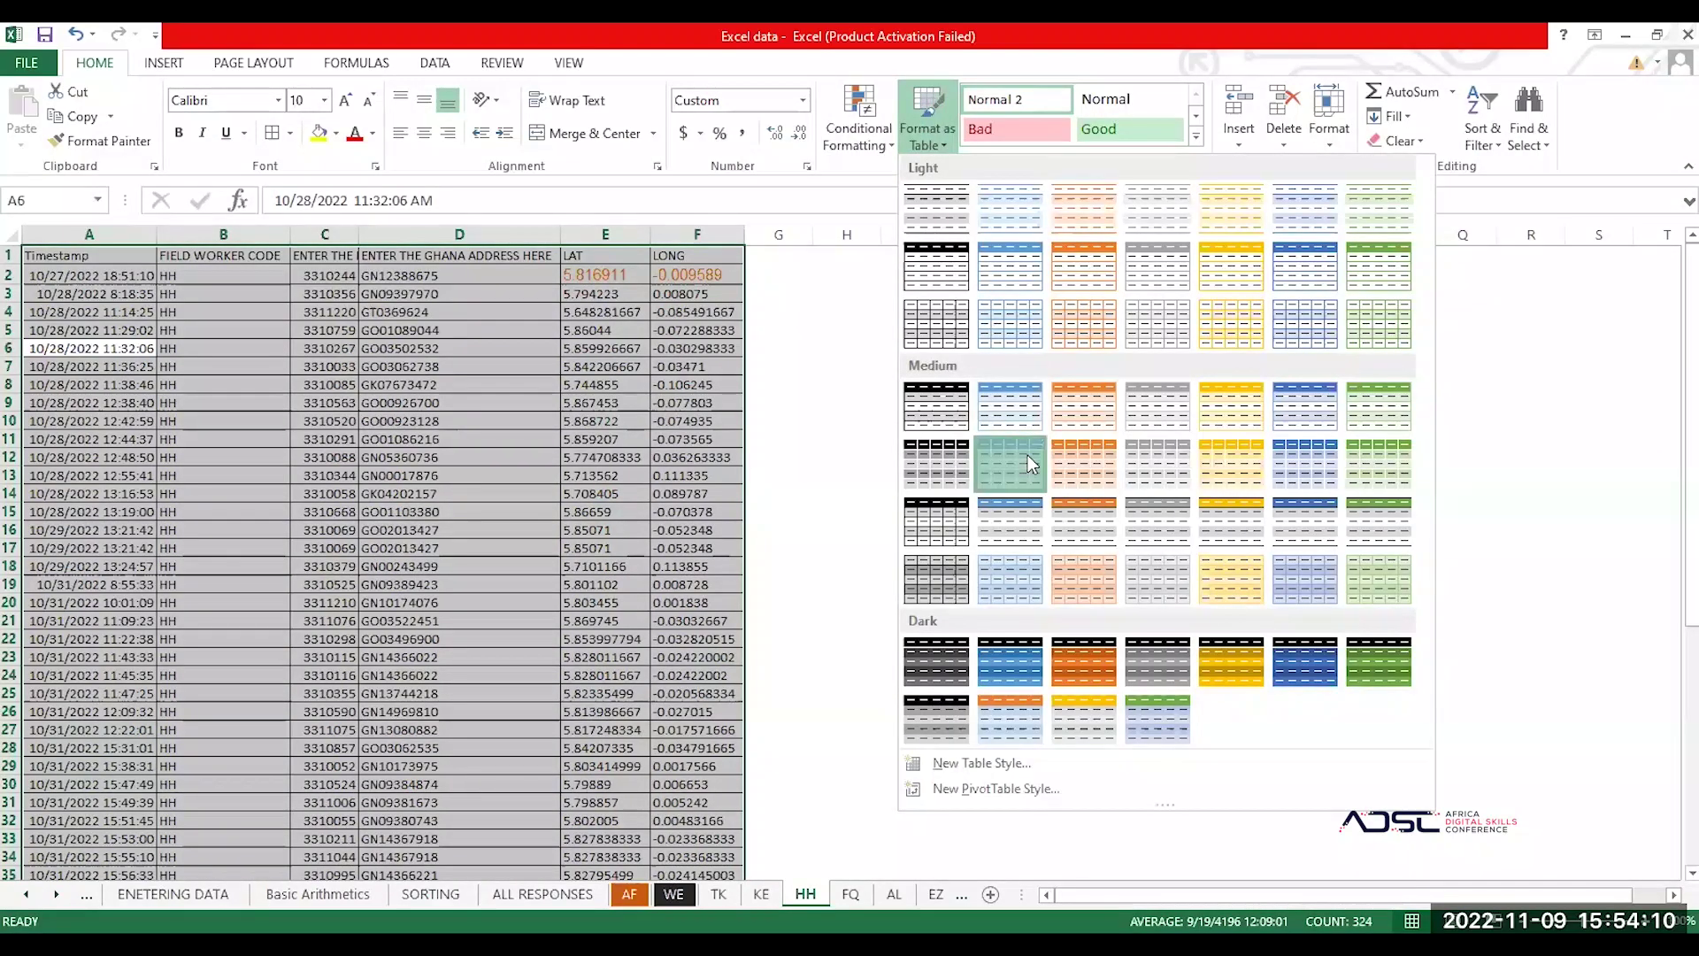
pyautogui.click(982, 229)
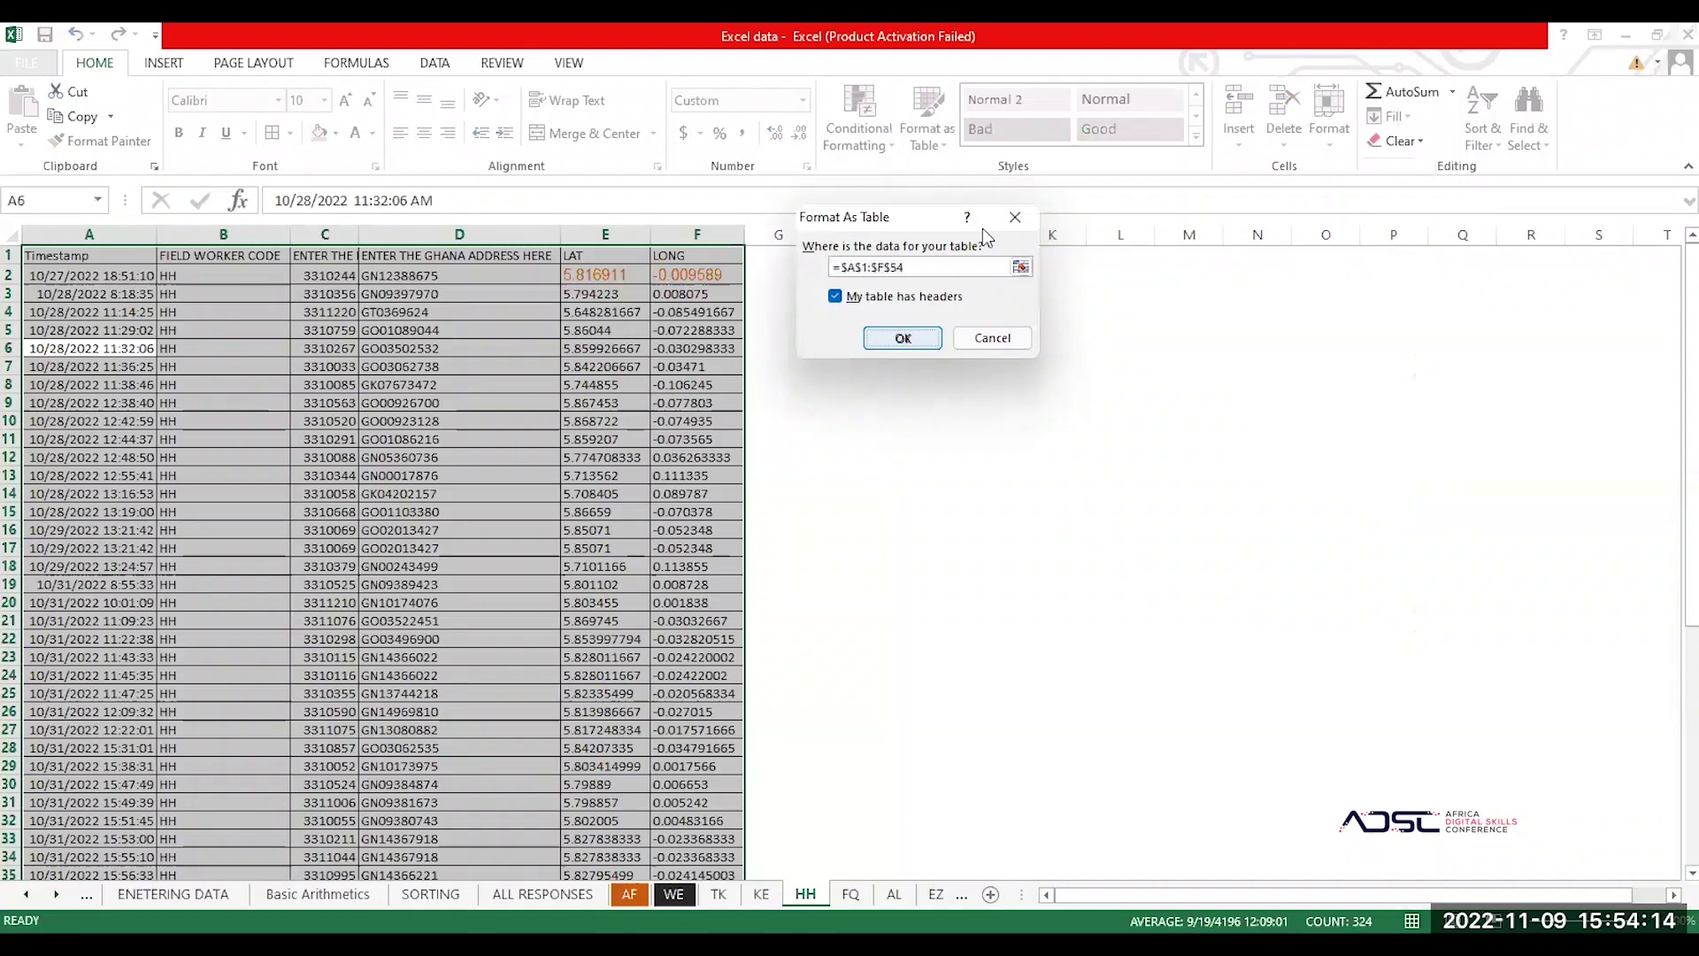
pyautogui.press('Return')
pyautogui.click(637, 400)
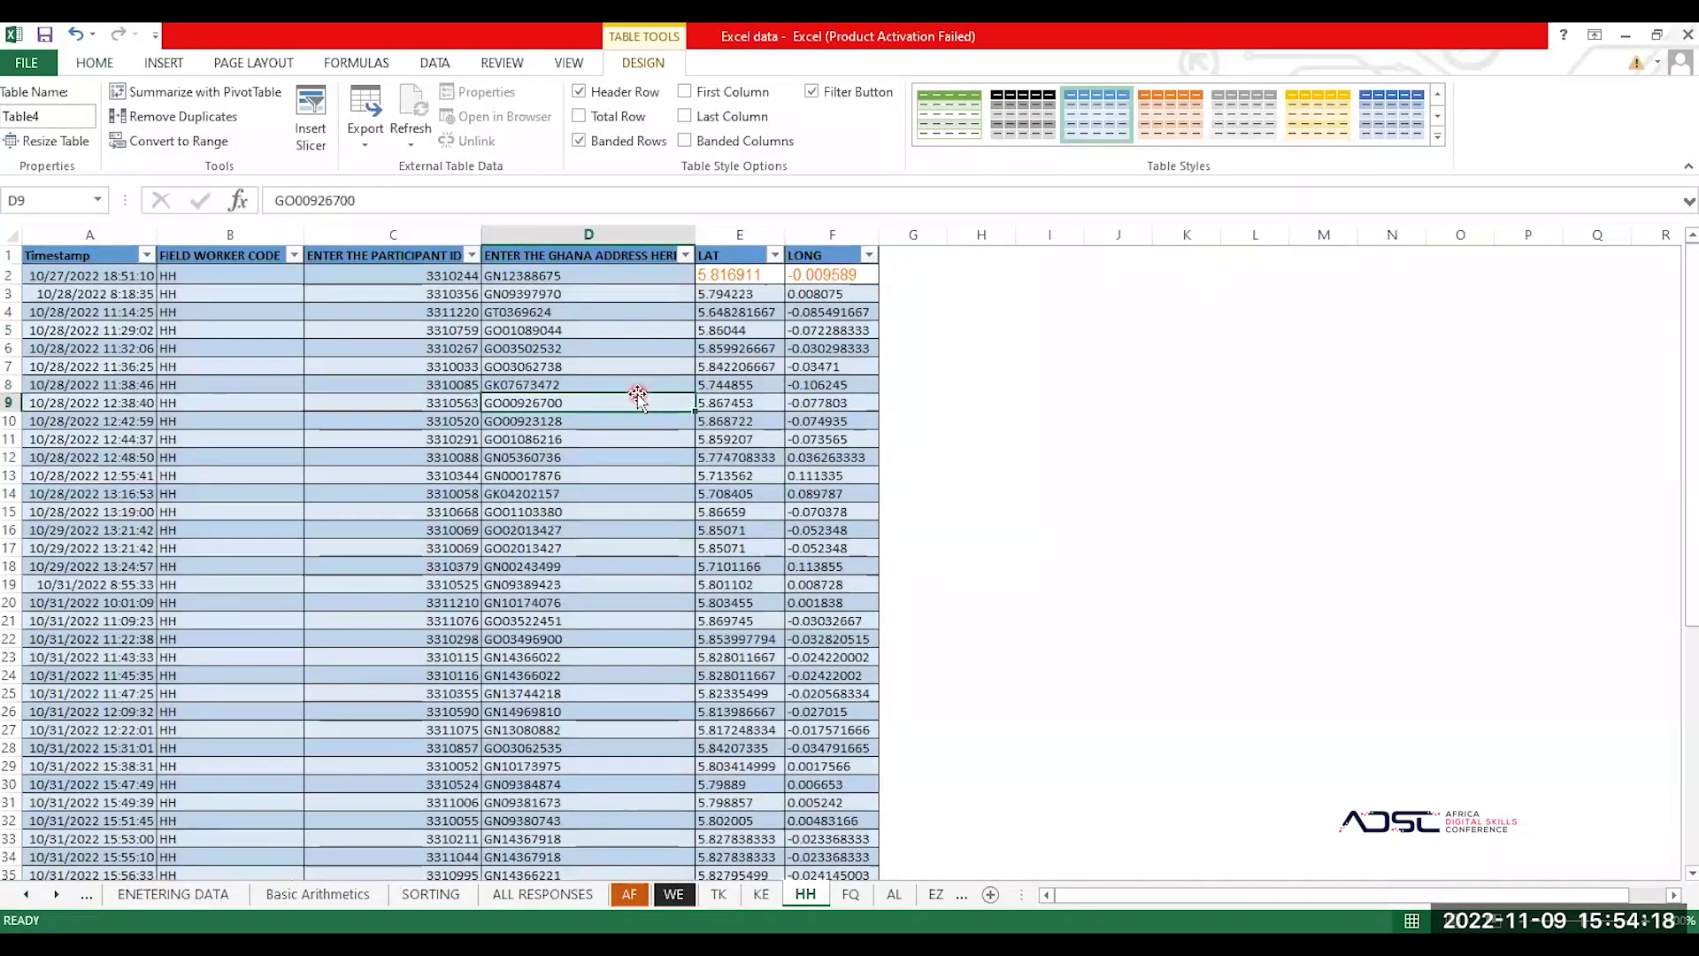
# Step: Review the HH table, then open its print preview with Ctrl+P, showing 2 Letter pages
pyautogui.click(851, 895)
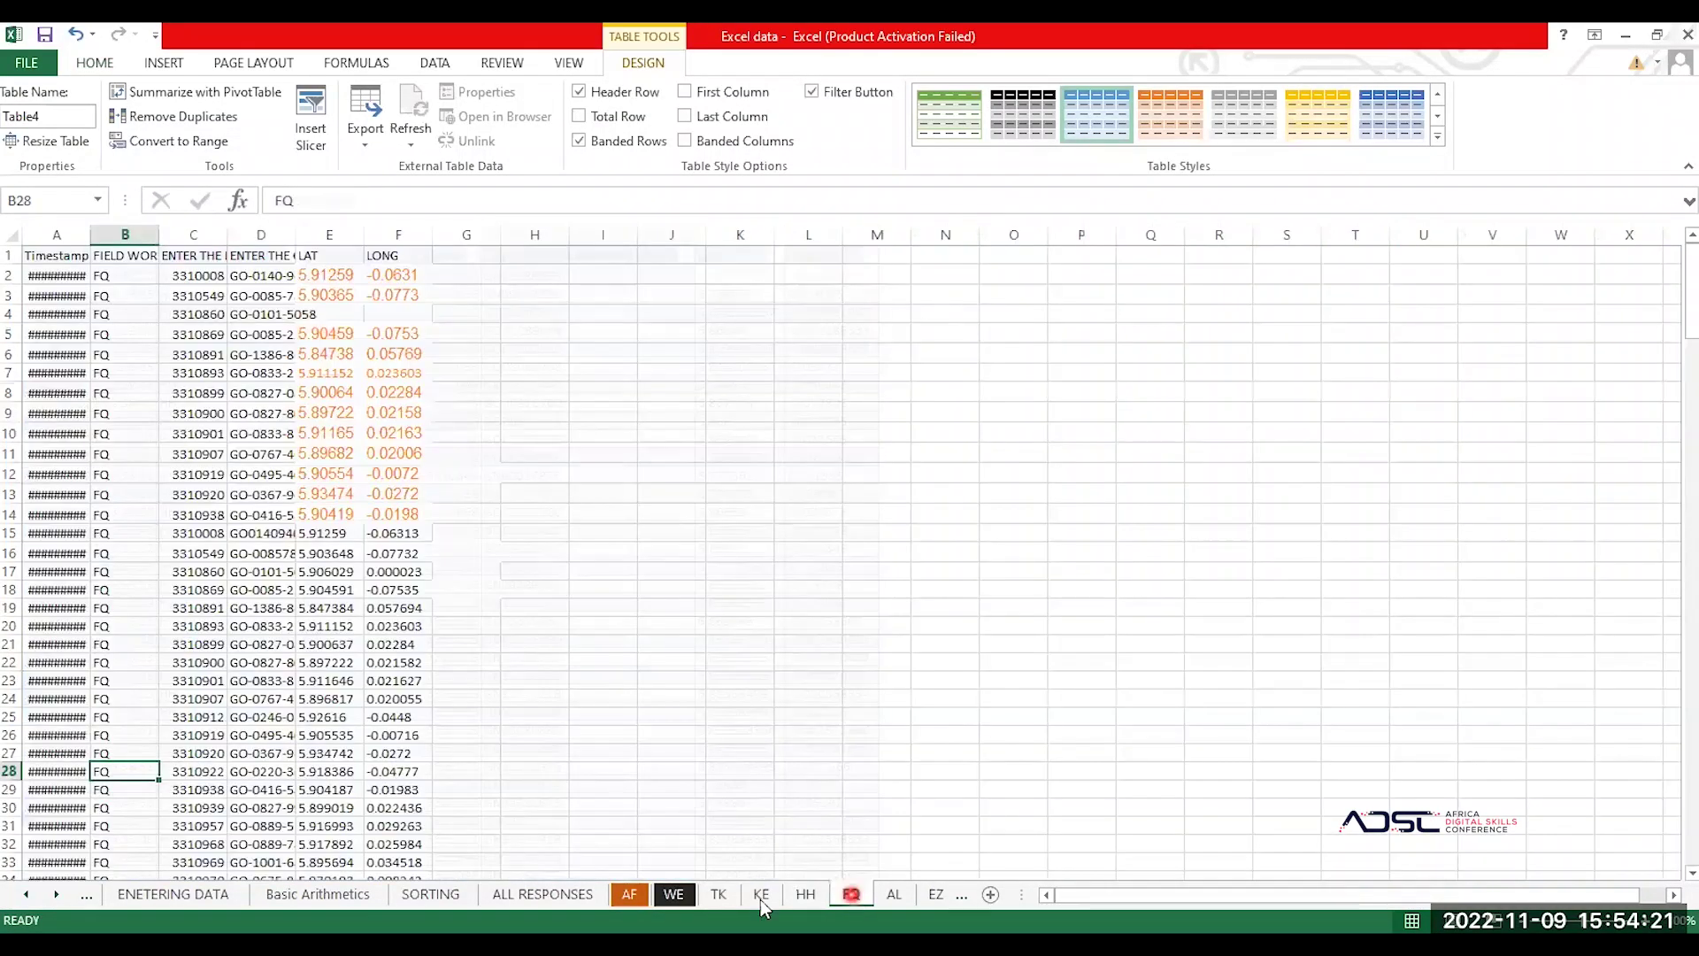
pyautogui.click(806, 894)
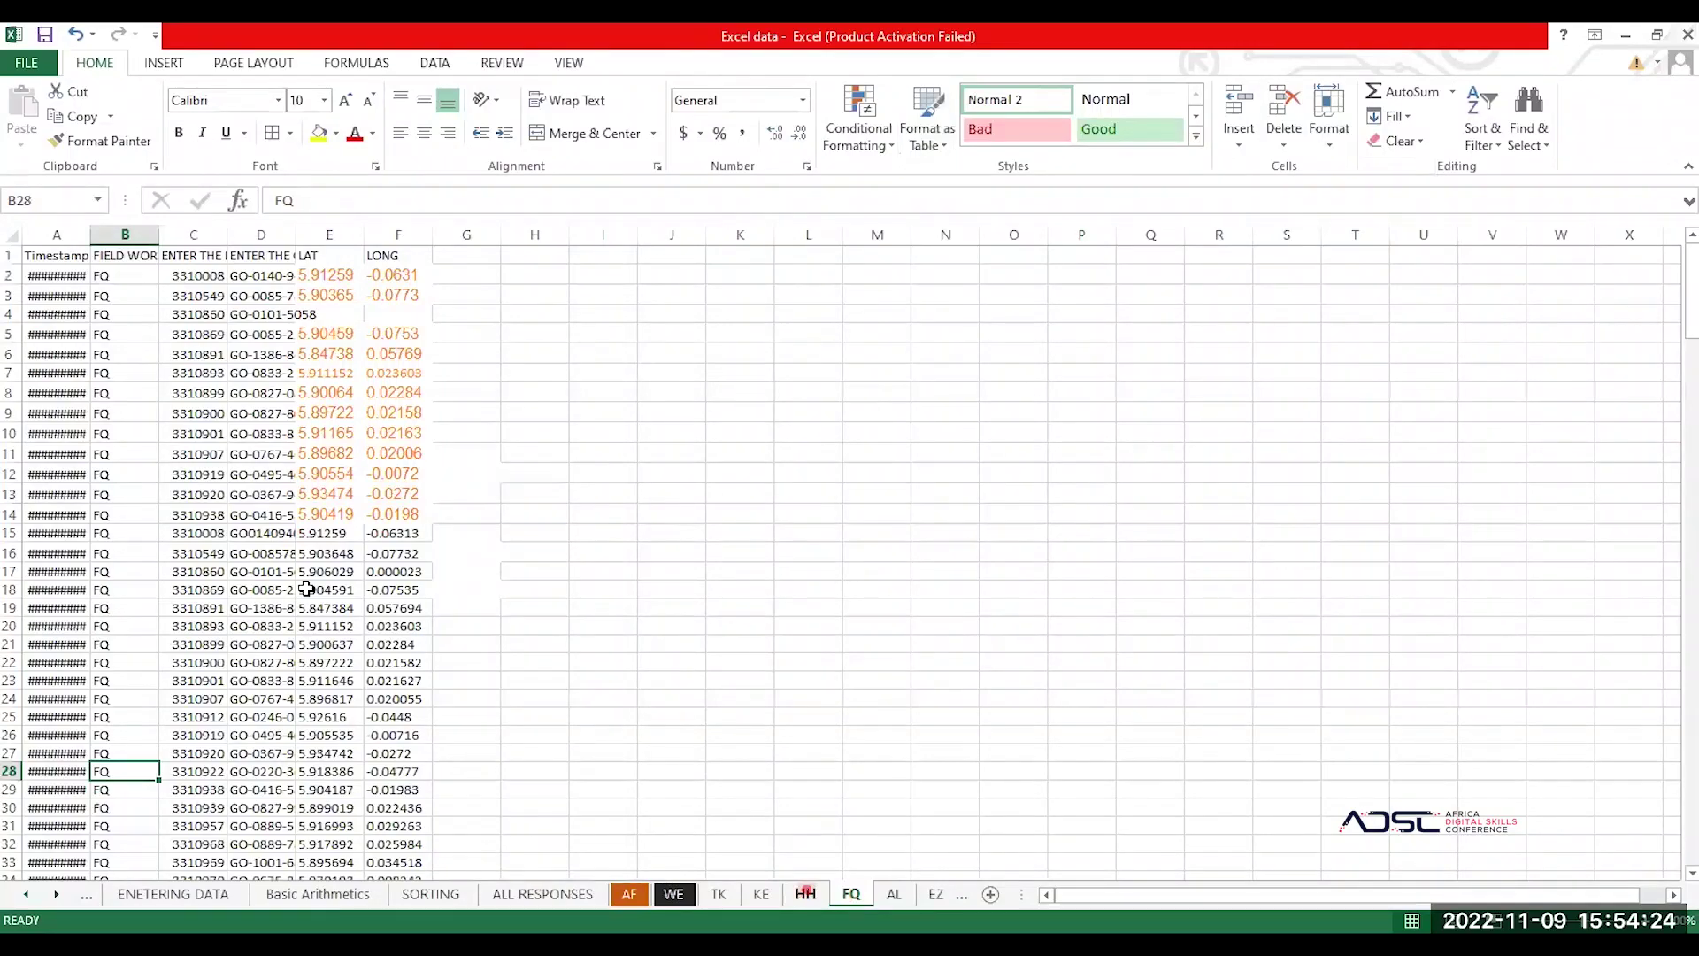
pyautogui.scroll(-2, 306, 588)
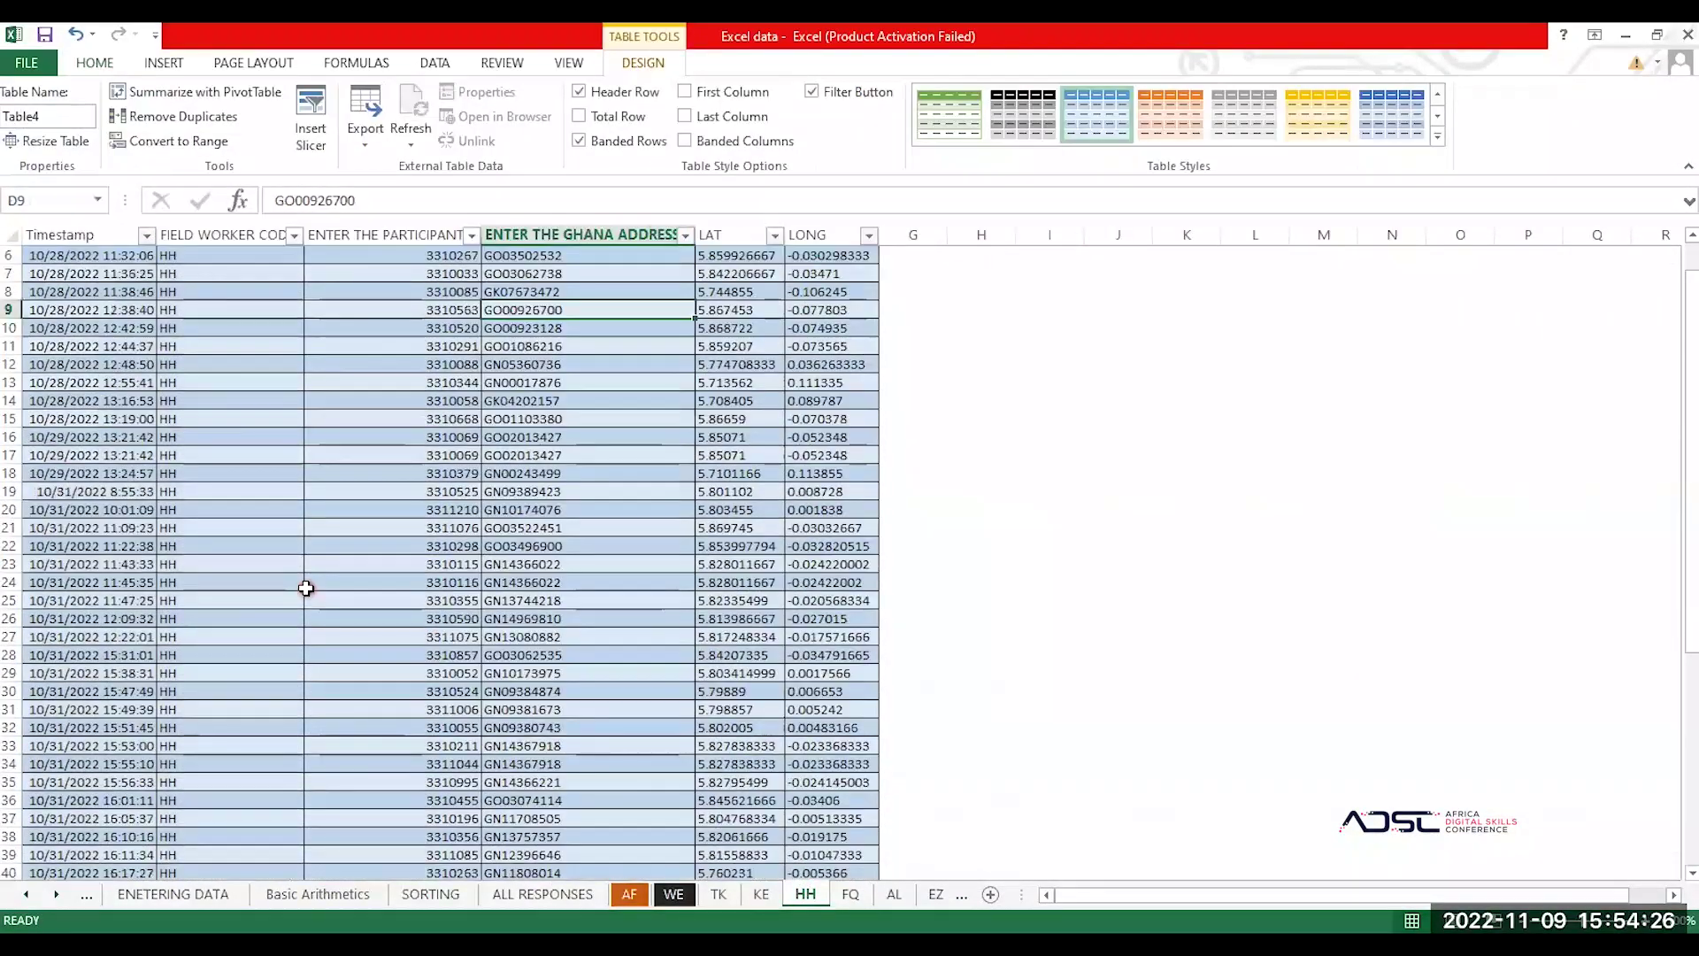
pyautogui.scroll(2, 305, 588)
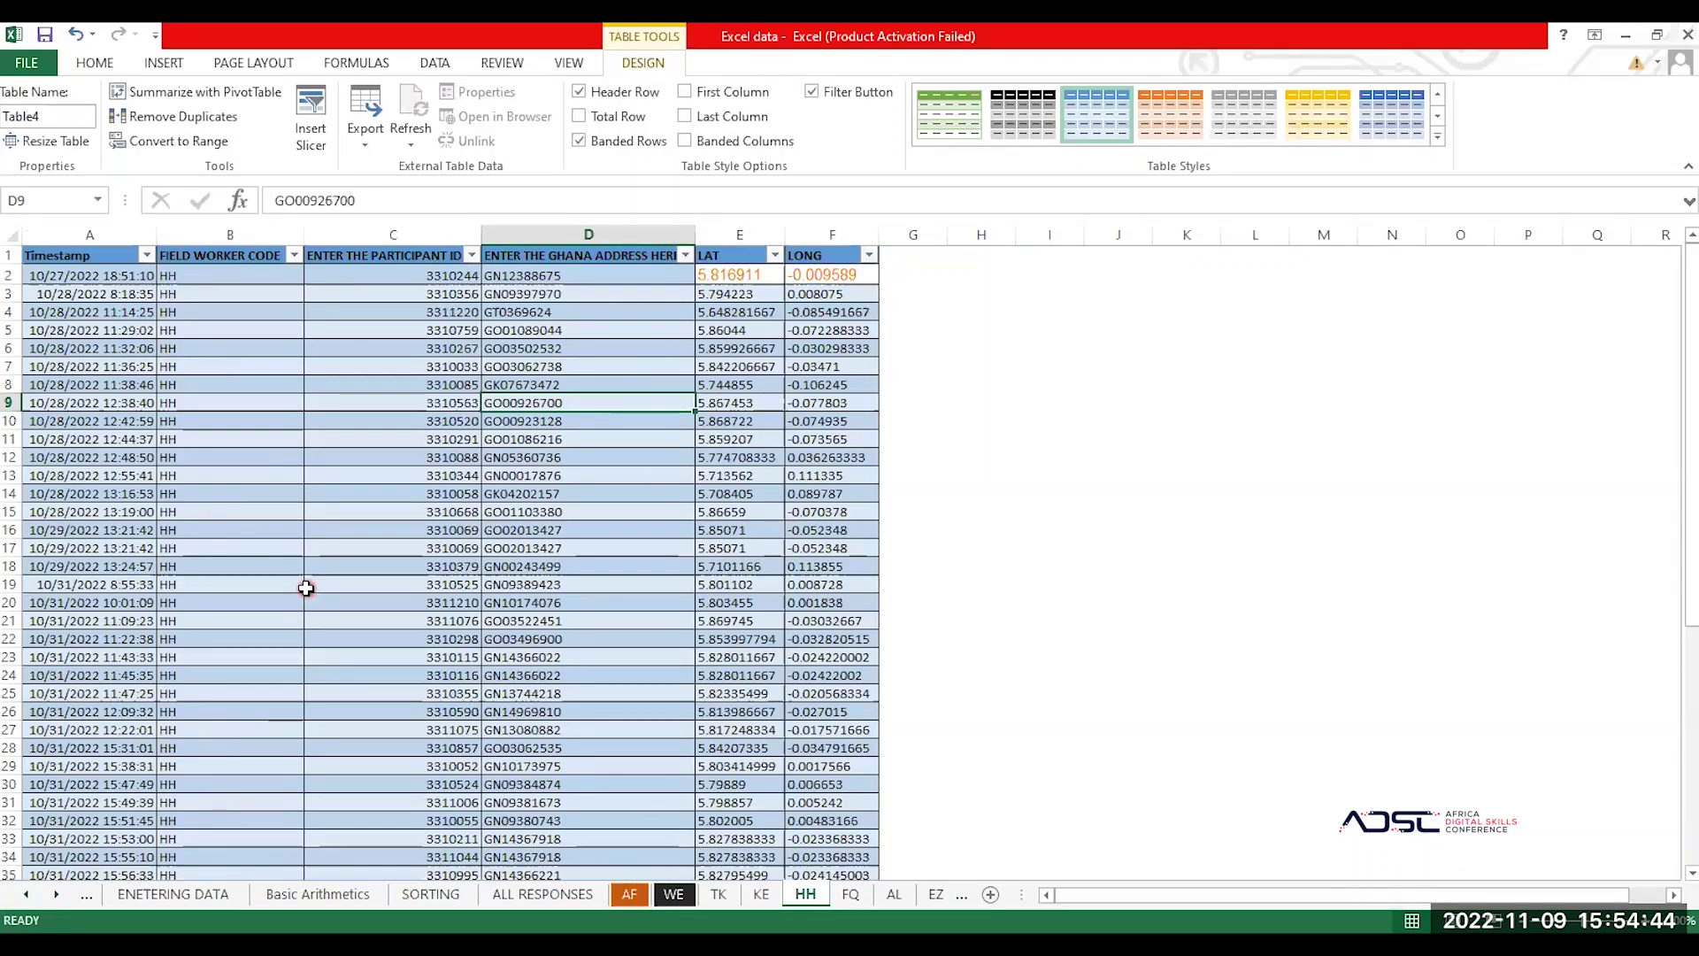
pyautogui.hotkey('ctrl', 'p')
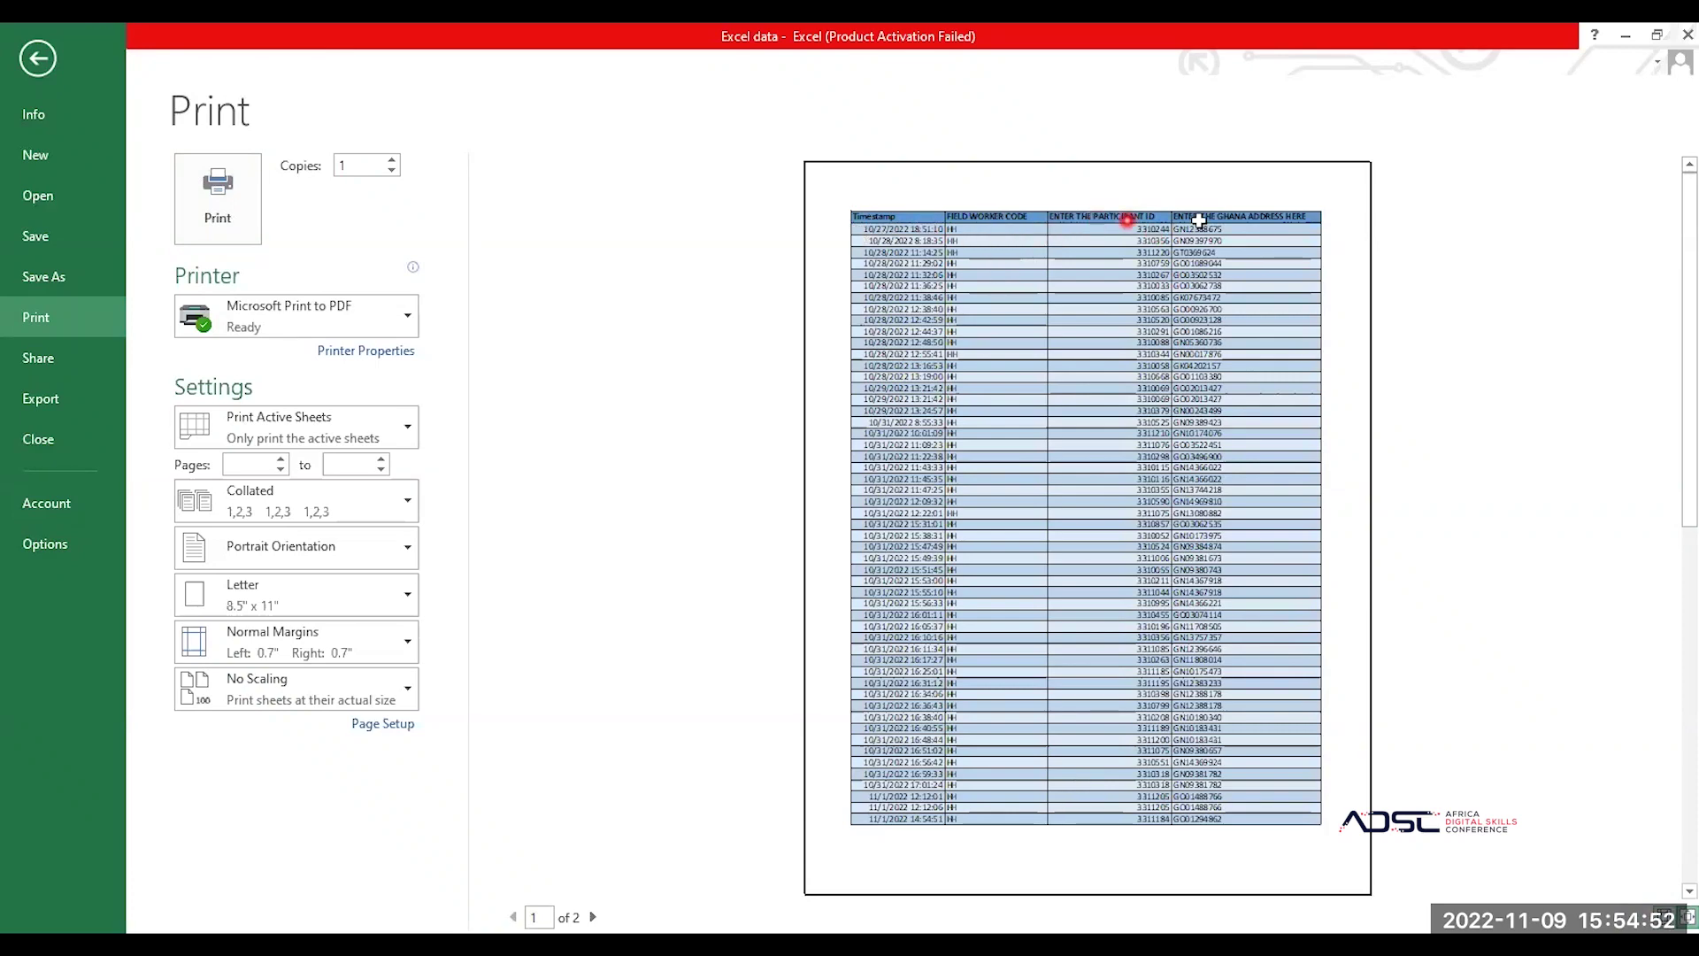
# Step: Leave the print preview and bring up the Page Layout paper size list
pyautogui.click(40, 56)
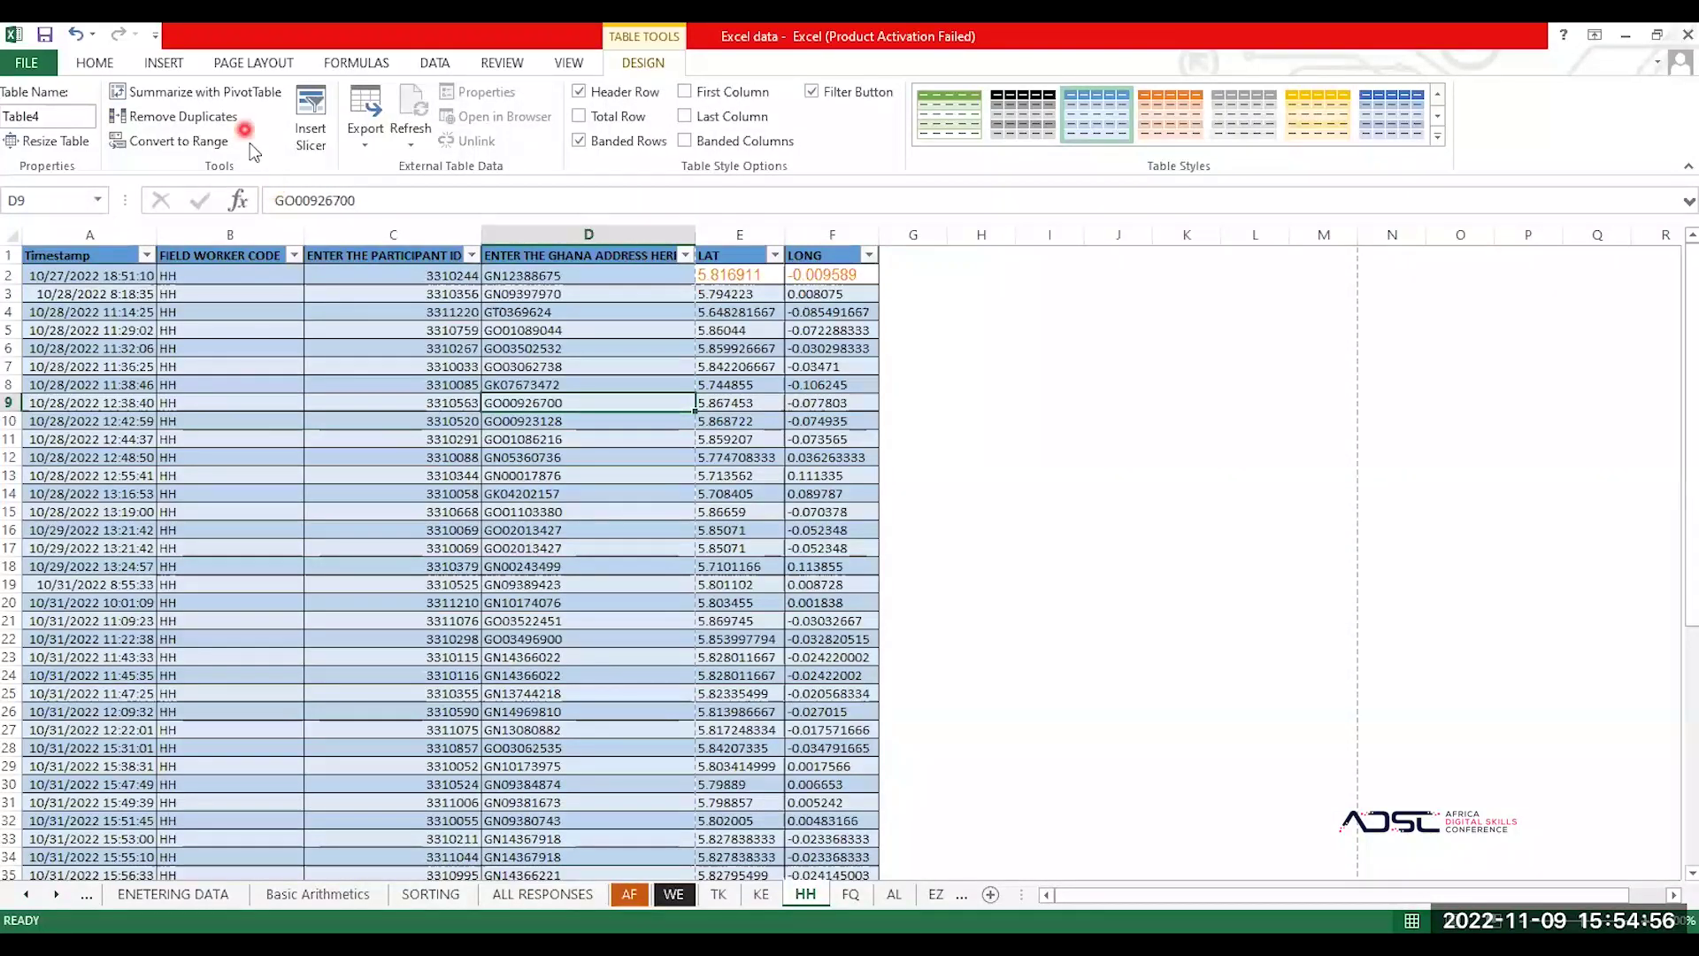
pyautogui.click(255, 62)
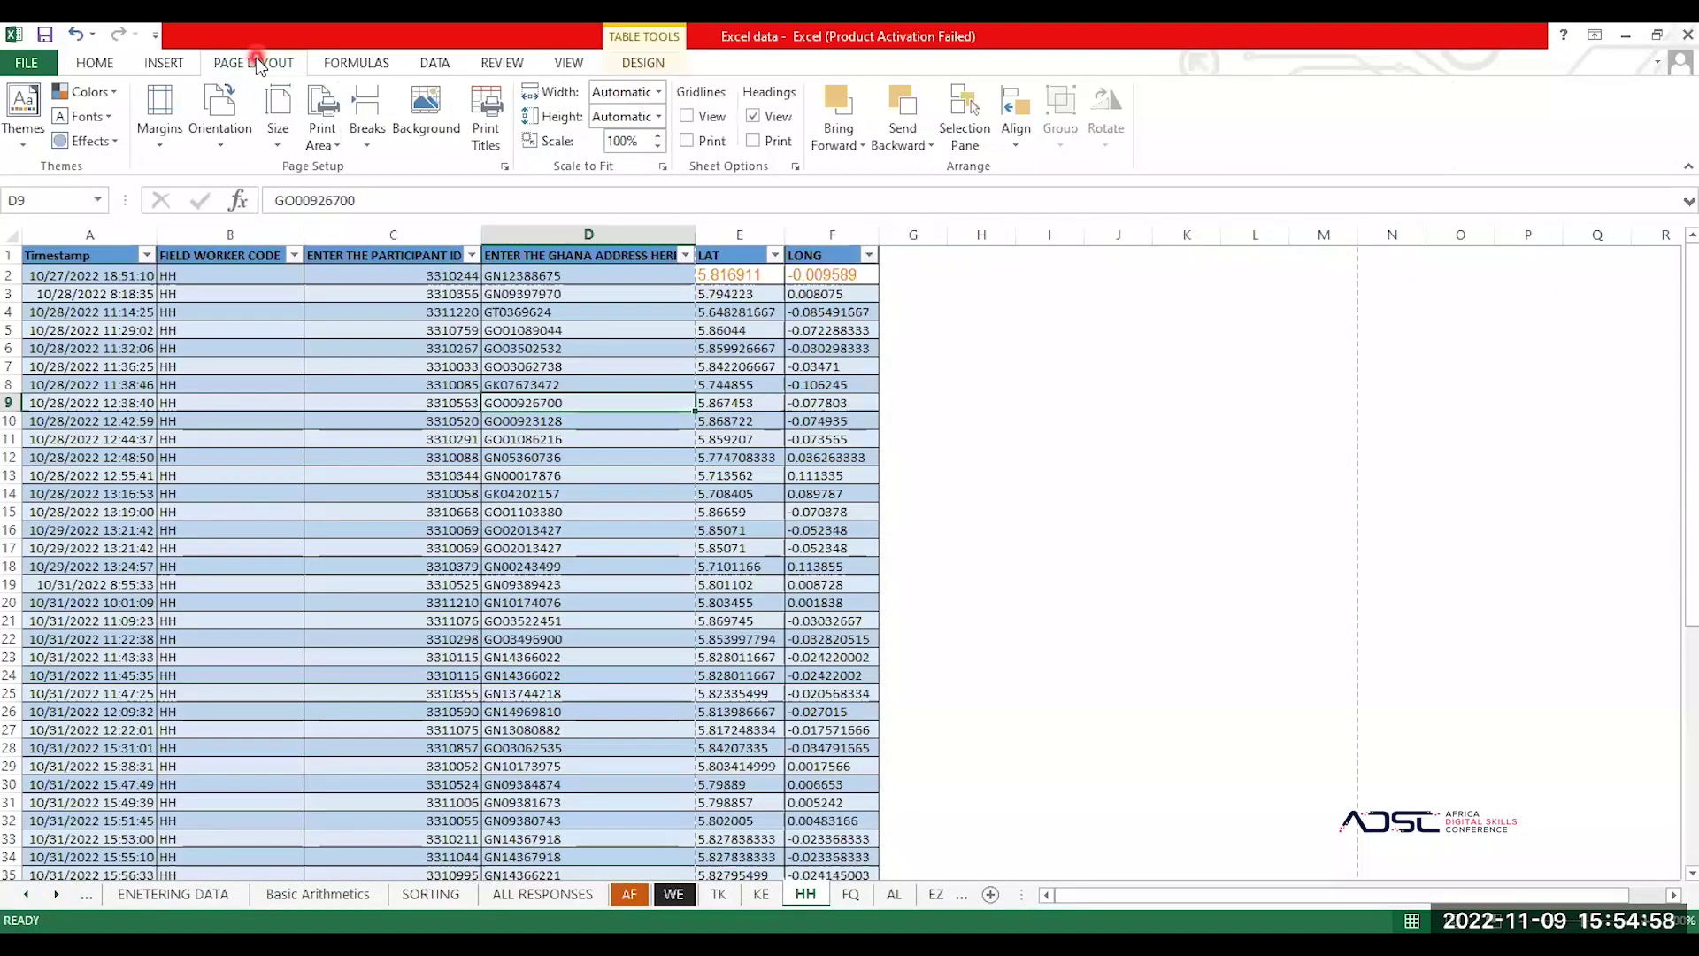
pyautogui.click(285, 143)
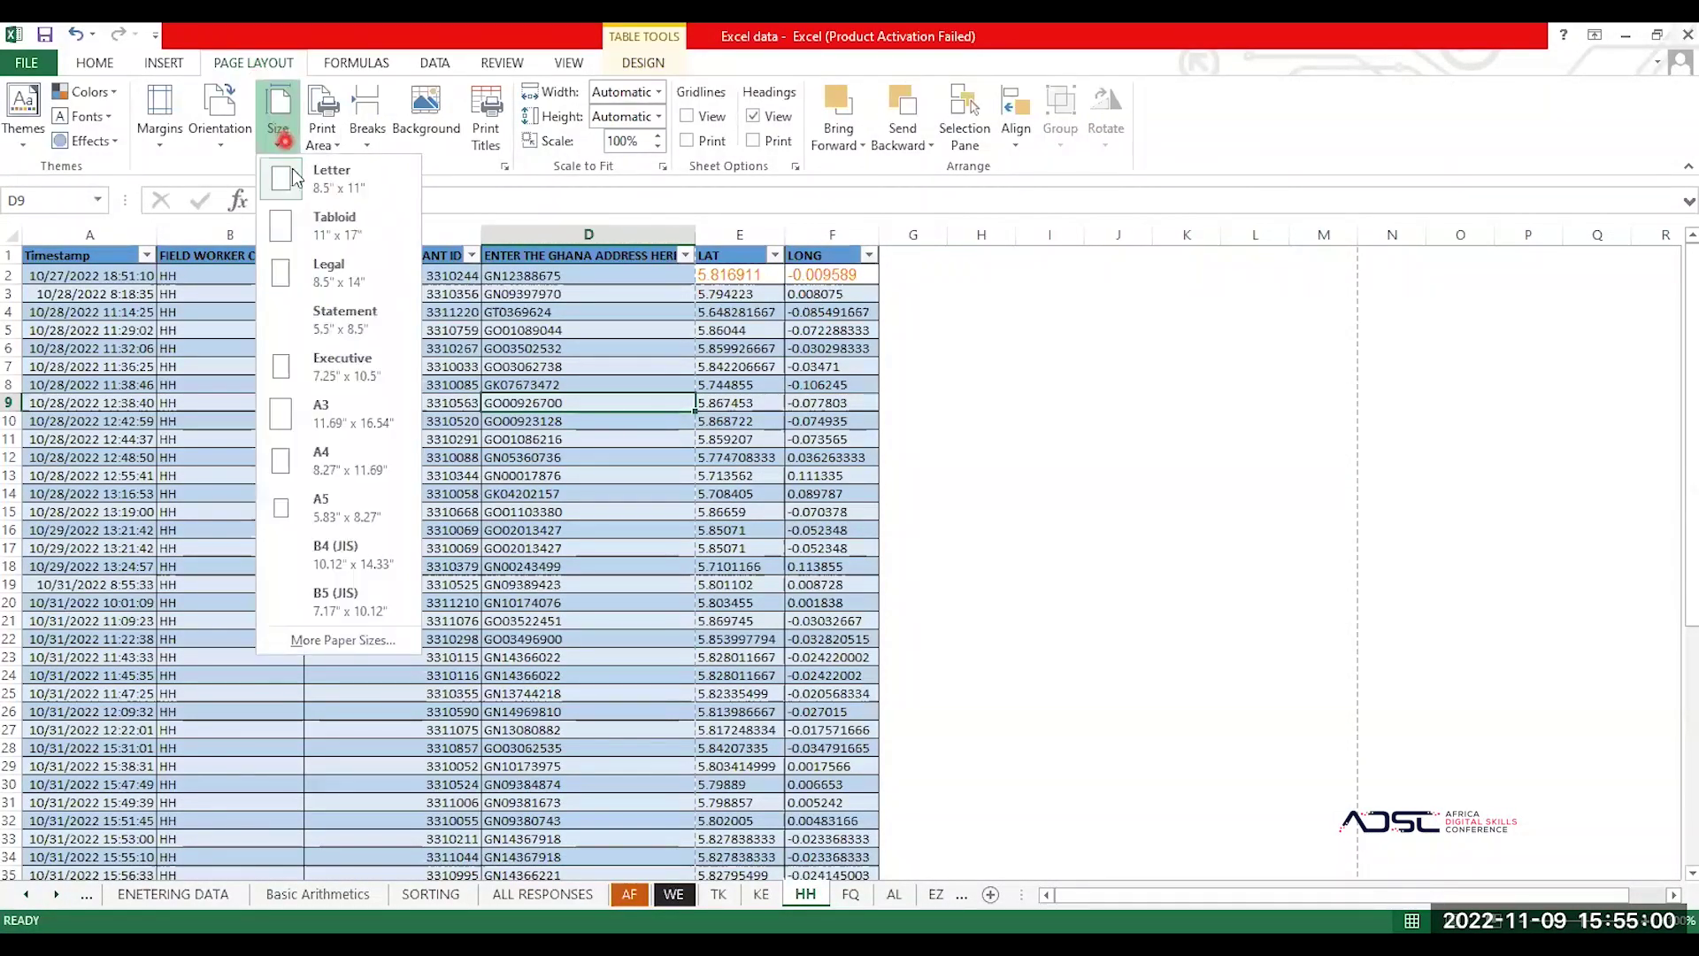
# Step: Change the HH sheet's paper size from Letter to A4
pyautogui.click(336, 461)
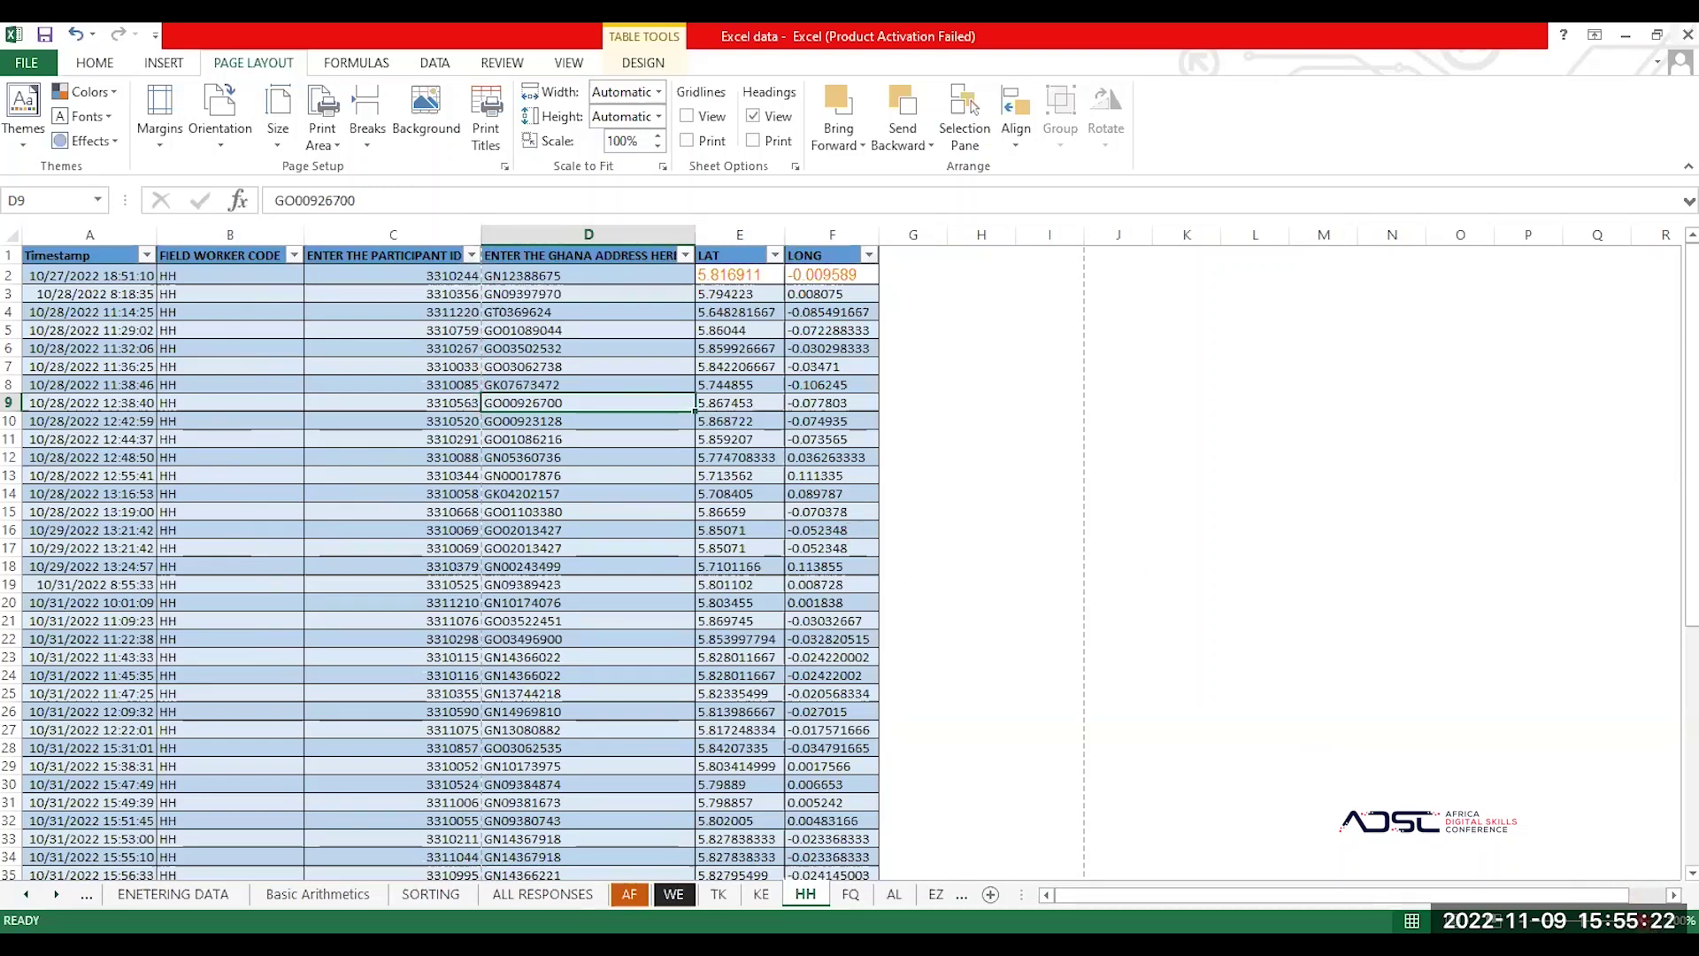
pyautogui.scroll(1, 1041, 569)
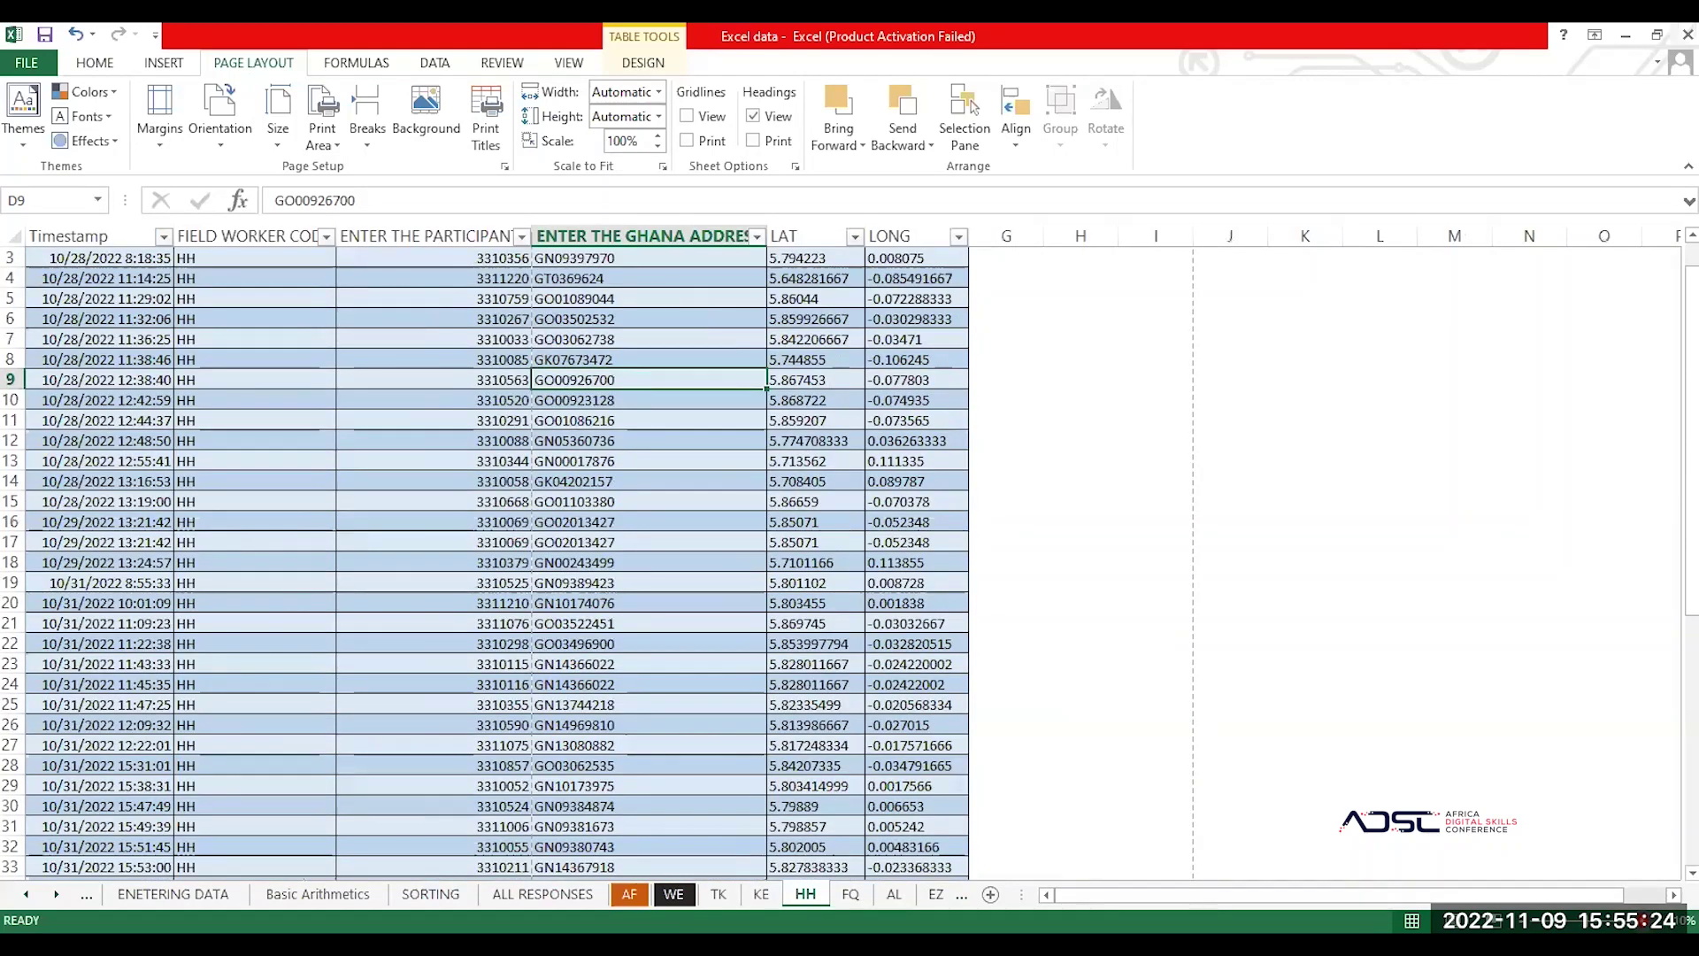
pyautogui.scroll(3, 1041, 570)
pyautogui.scroll(-2, 1041, 570)
pyautogui.scroll(1, 853, 428)
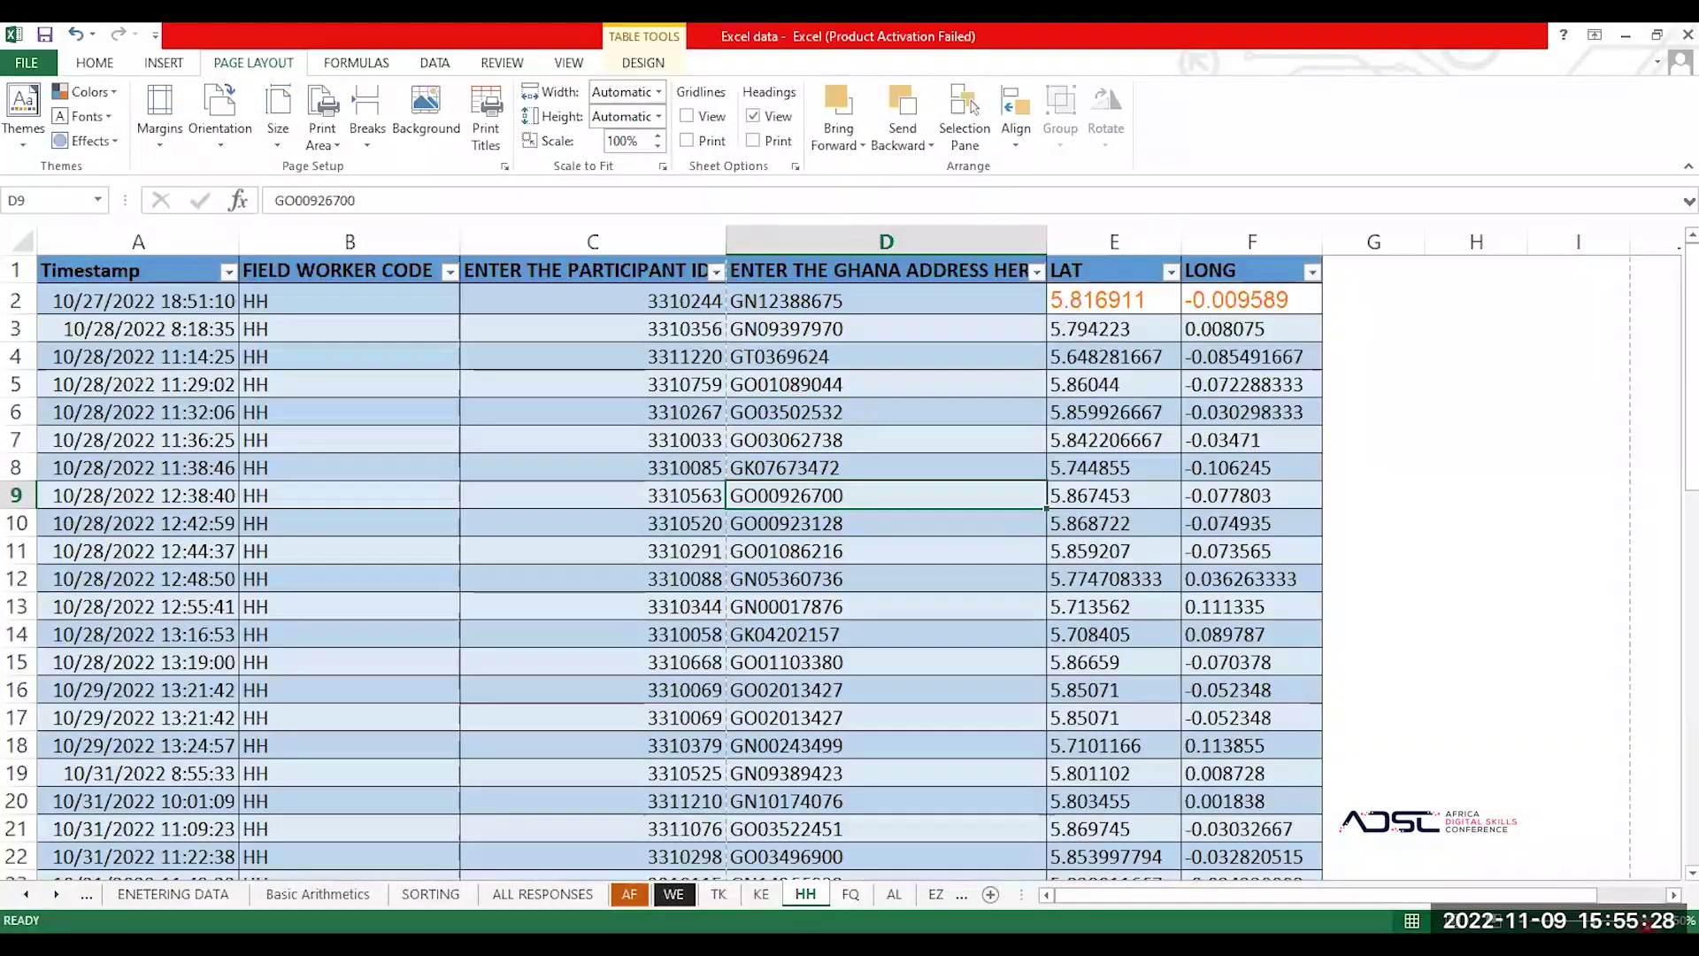
pyautogui.scroll(1, 1027, 724)
pyautogui.hscroll(1, 864, 581)
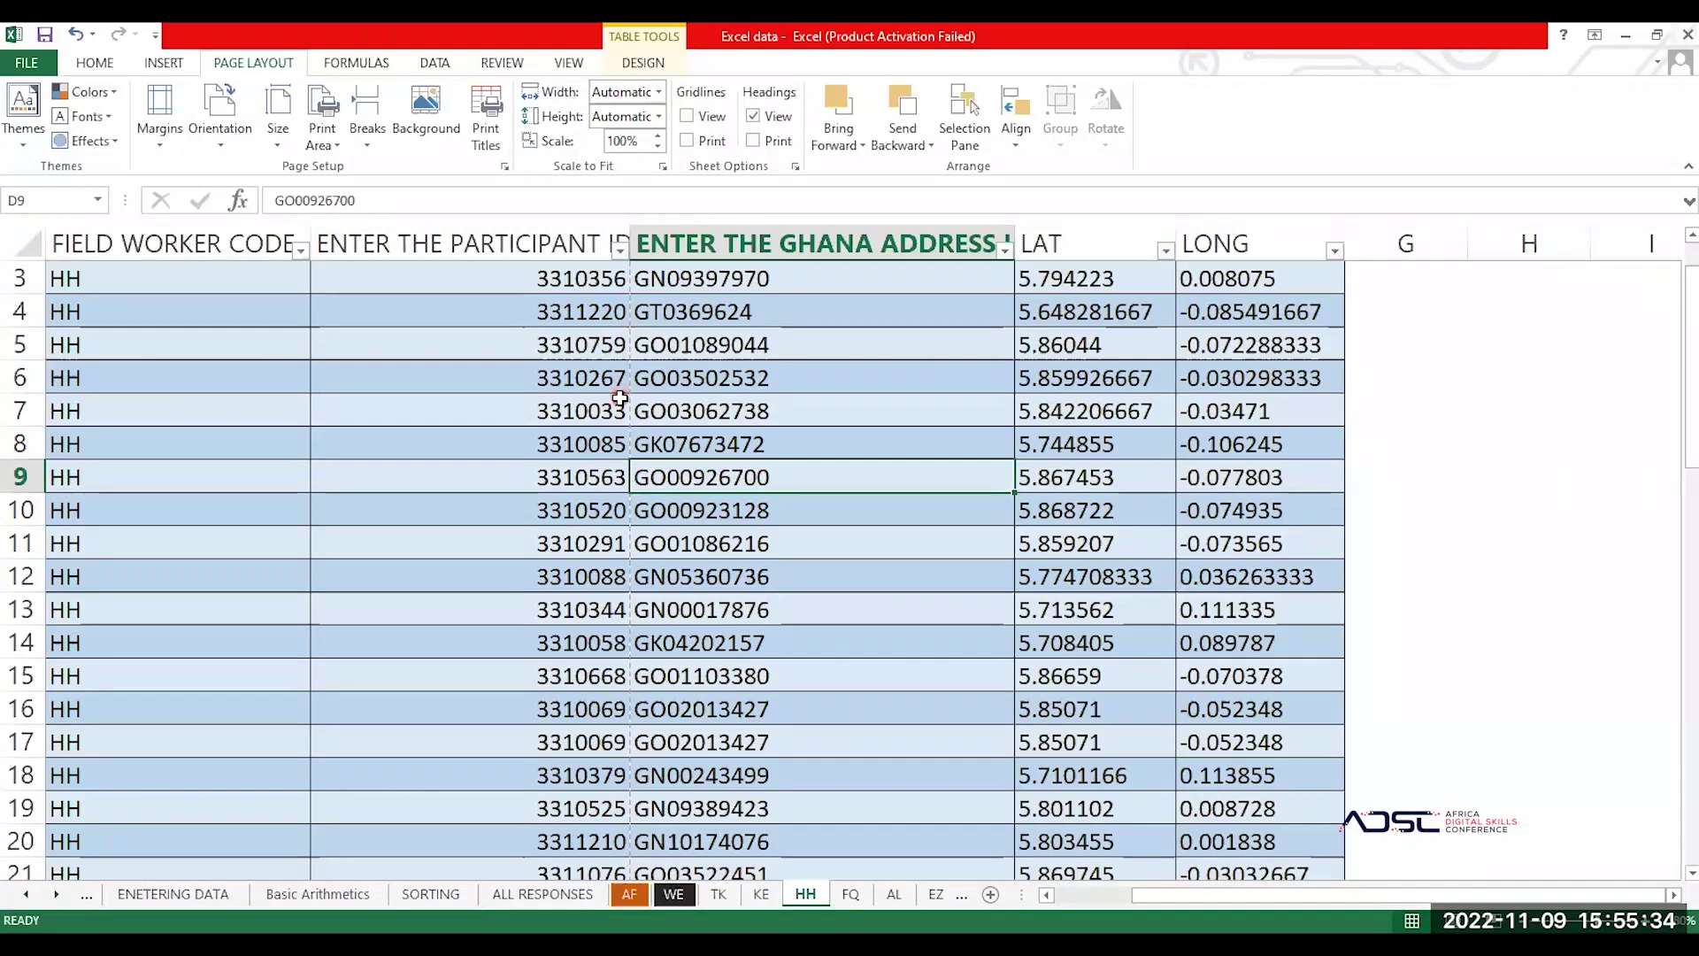
pyautogui.hscroll(-1, 340, 306)
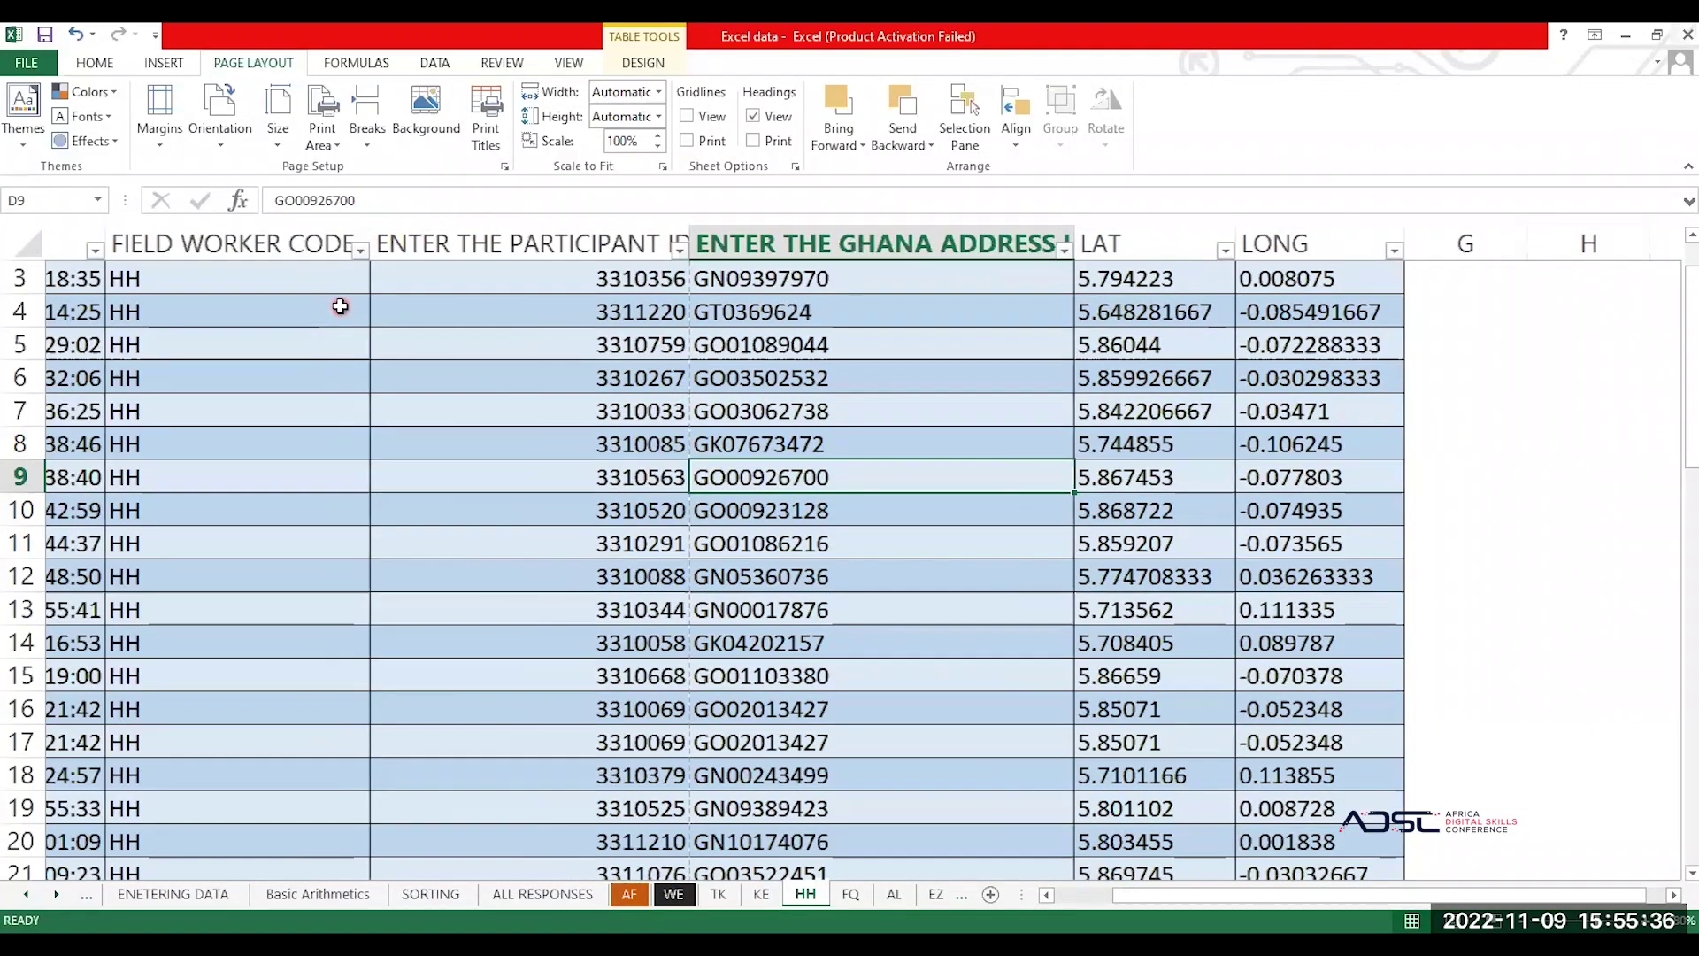
pyautogui.hscroll(-2, 340, 306)
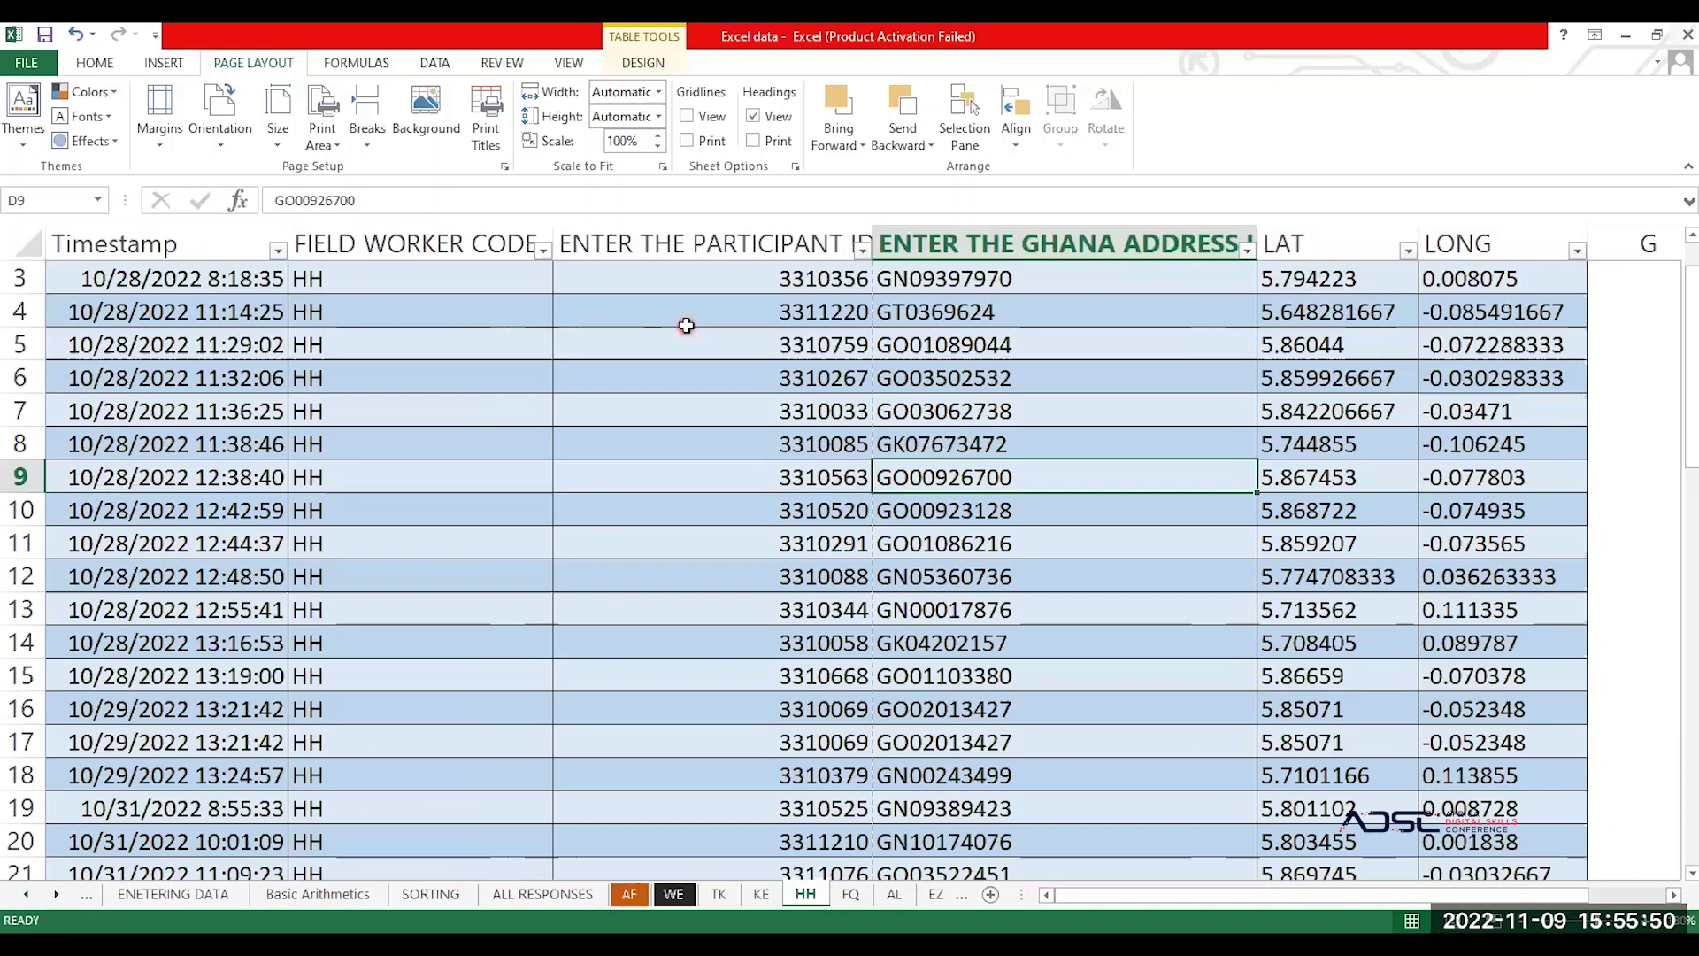
# Step: Check the fit-to-width scaling and select the FIELD WORKER CODE column with its header
pyautogui.click(632, 94)
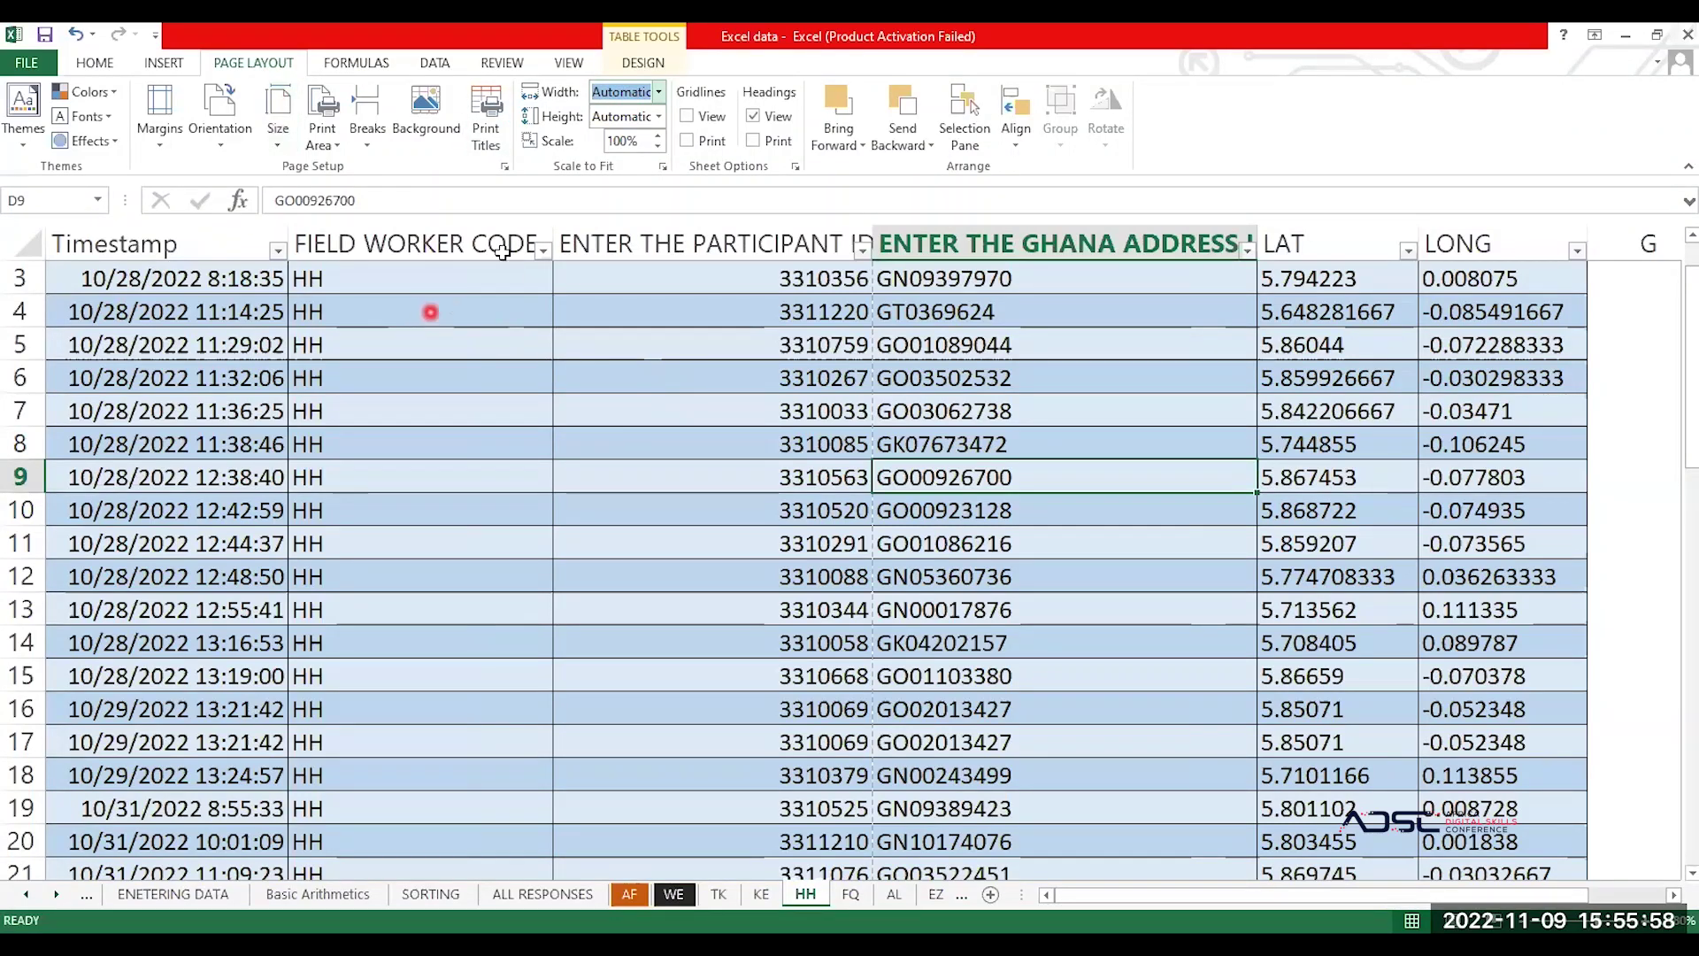
pyautogui.click(535, 341)
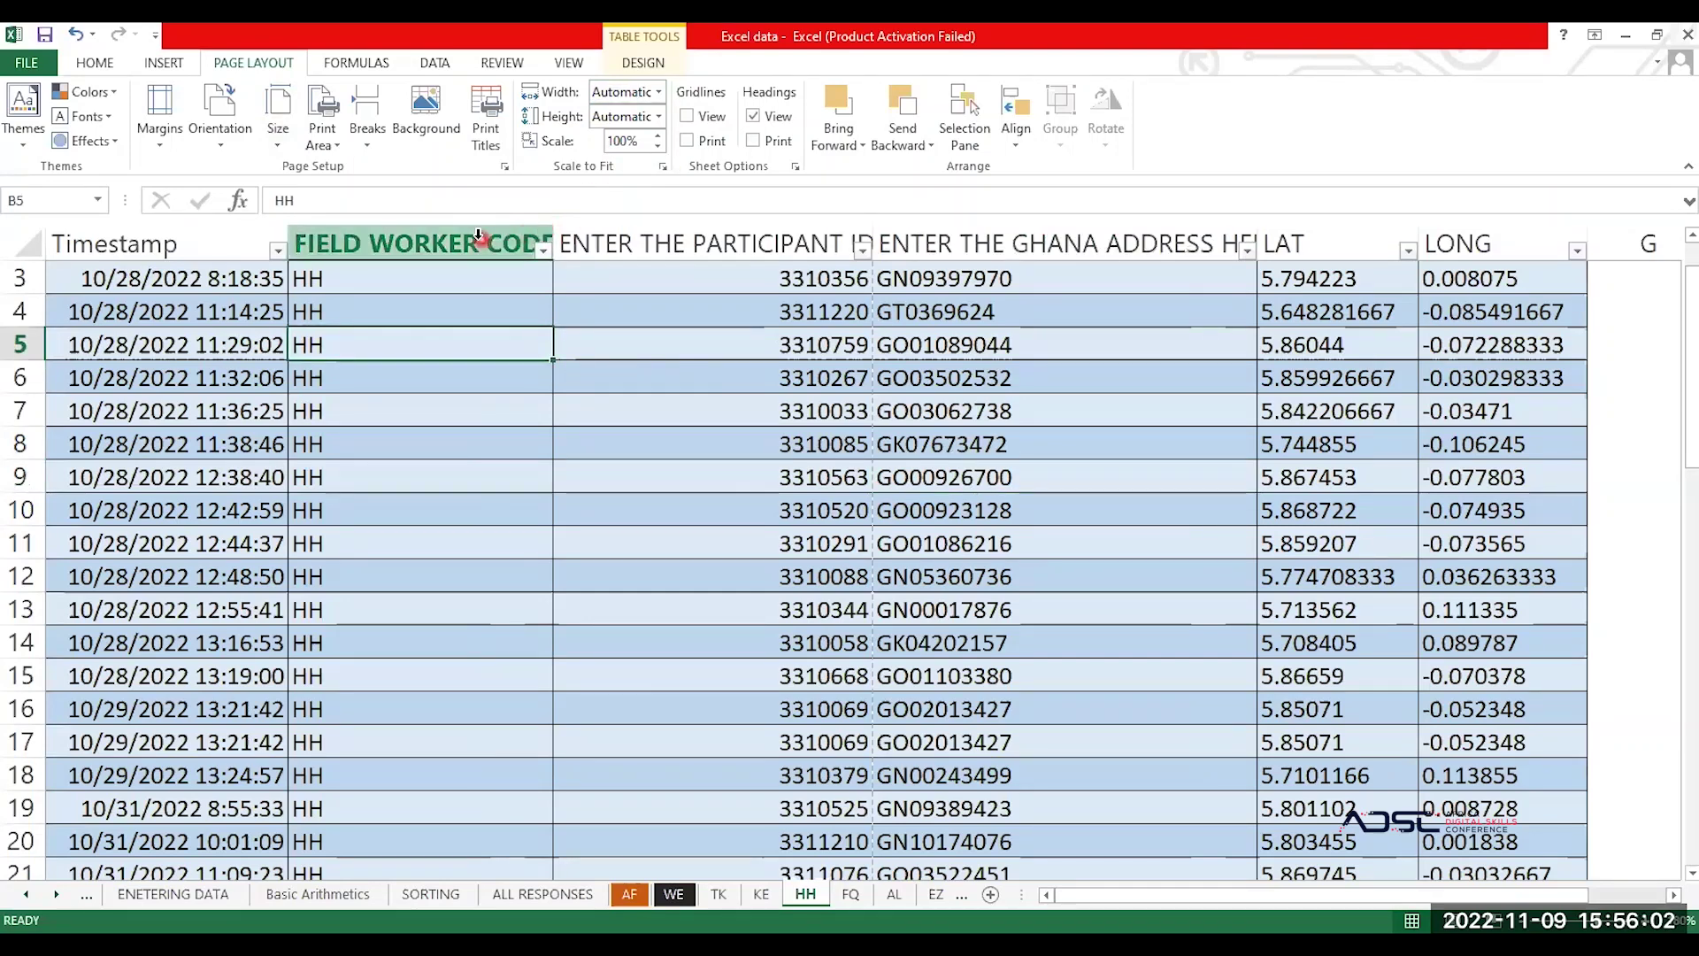
pyautogui.click(517, 232)
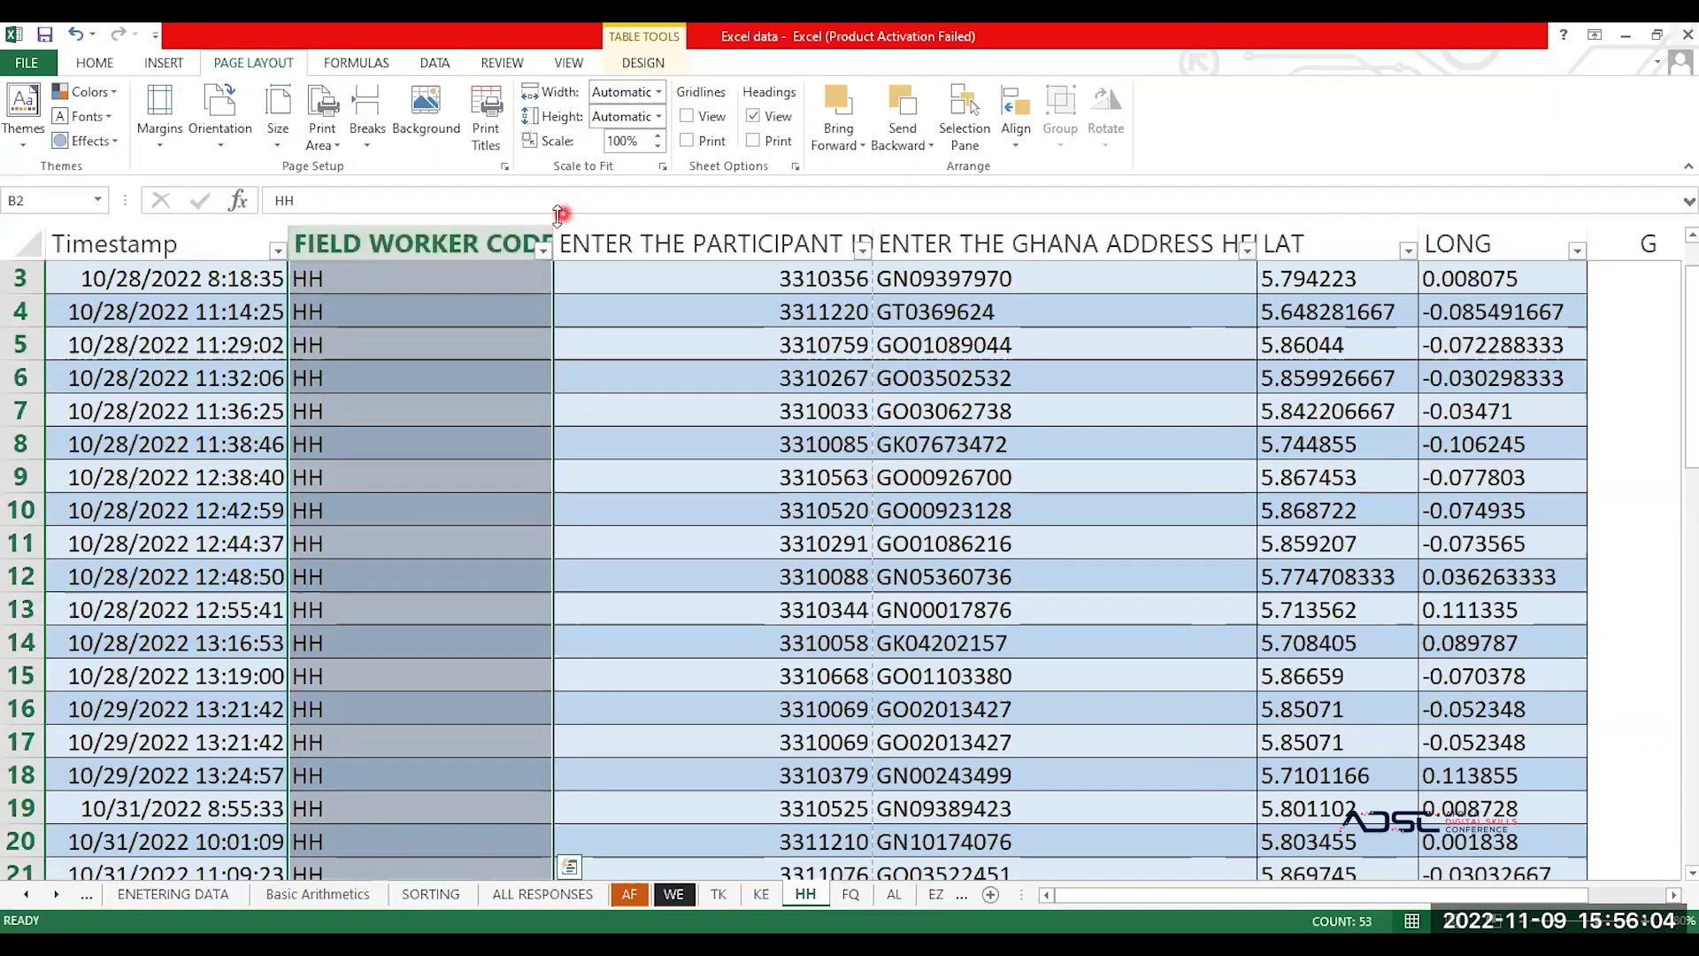
pyautogui.click(424, 235)
pyautogui.press('Return')
pyautogui.press('Return')
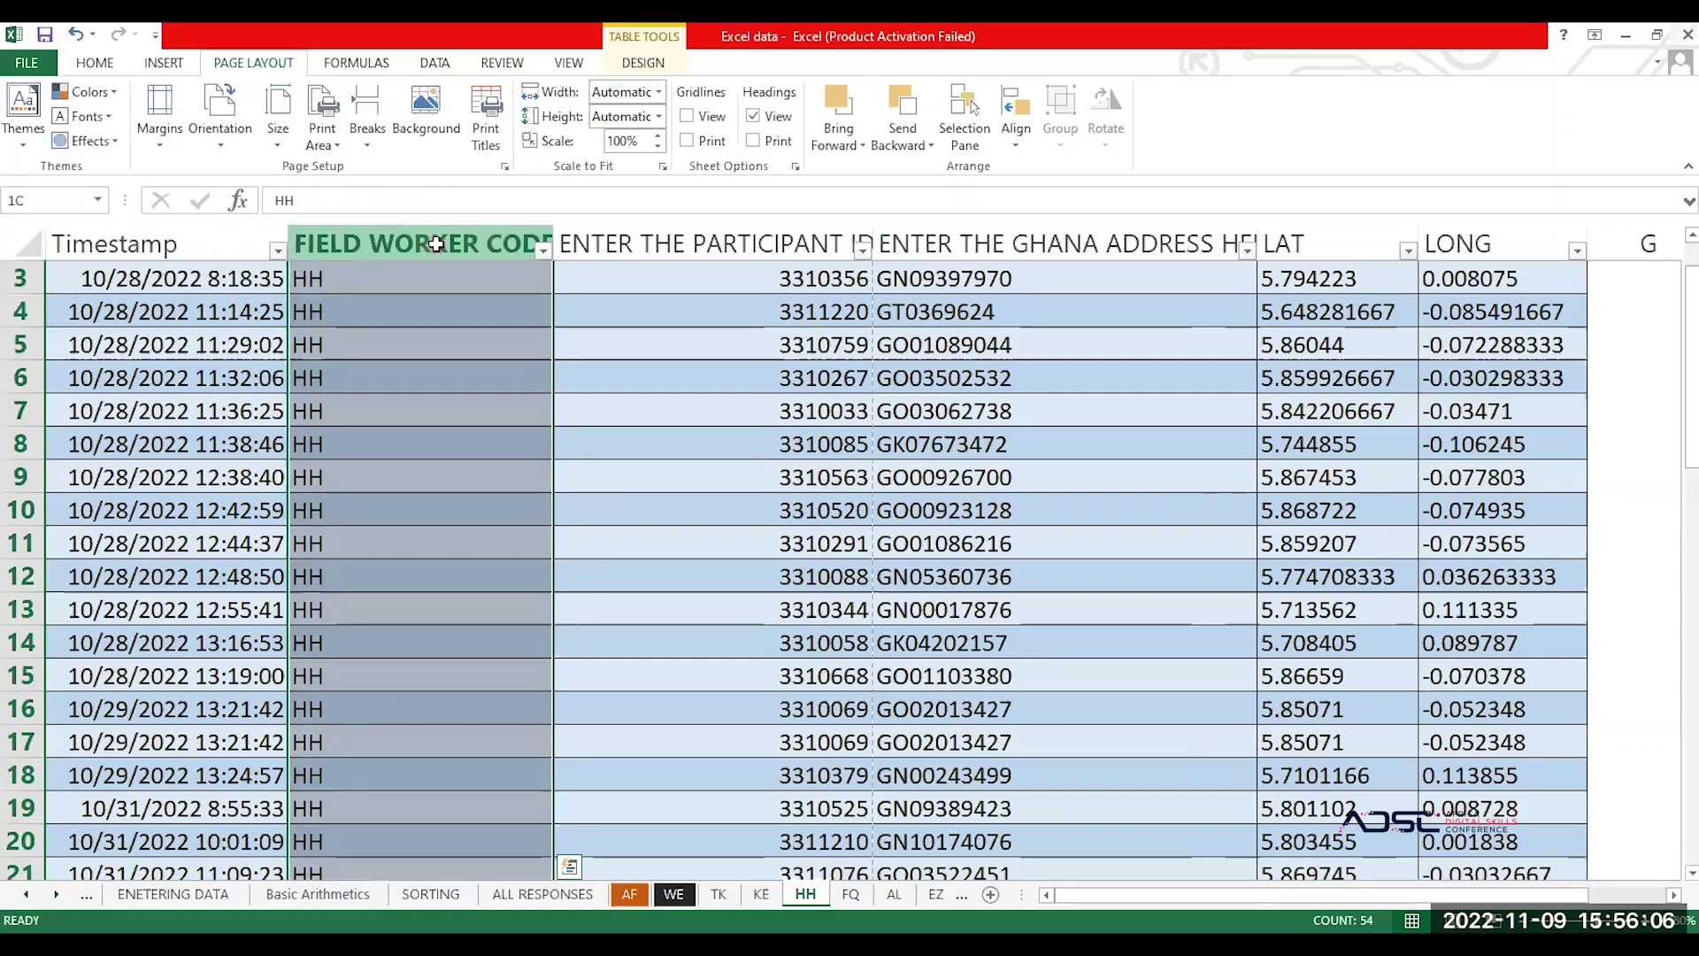
pyautogui.click(443, 421)
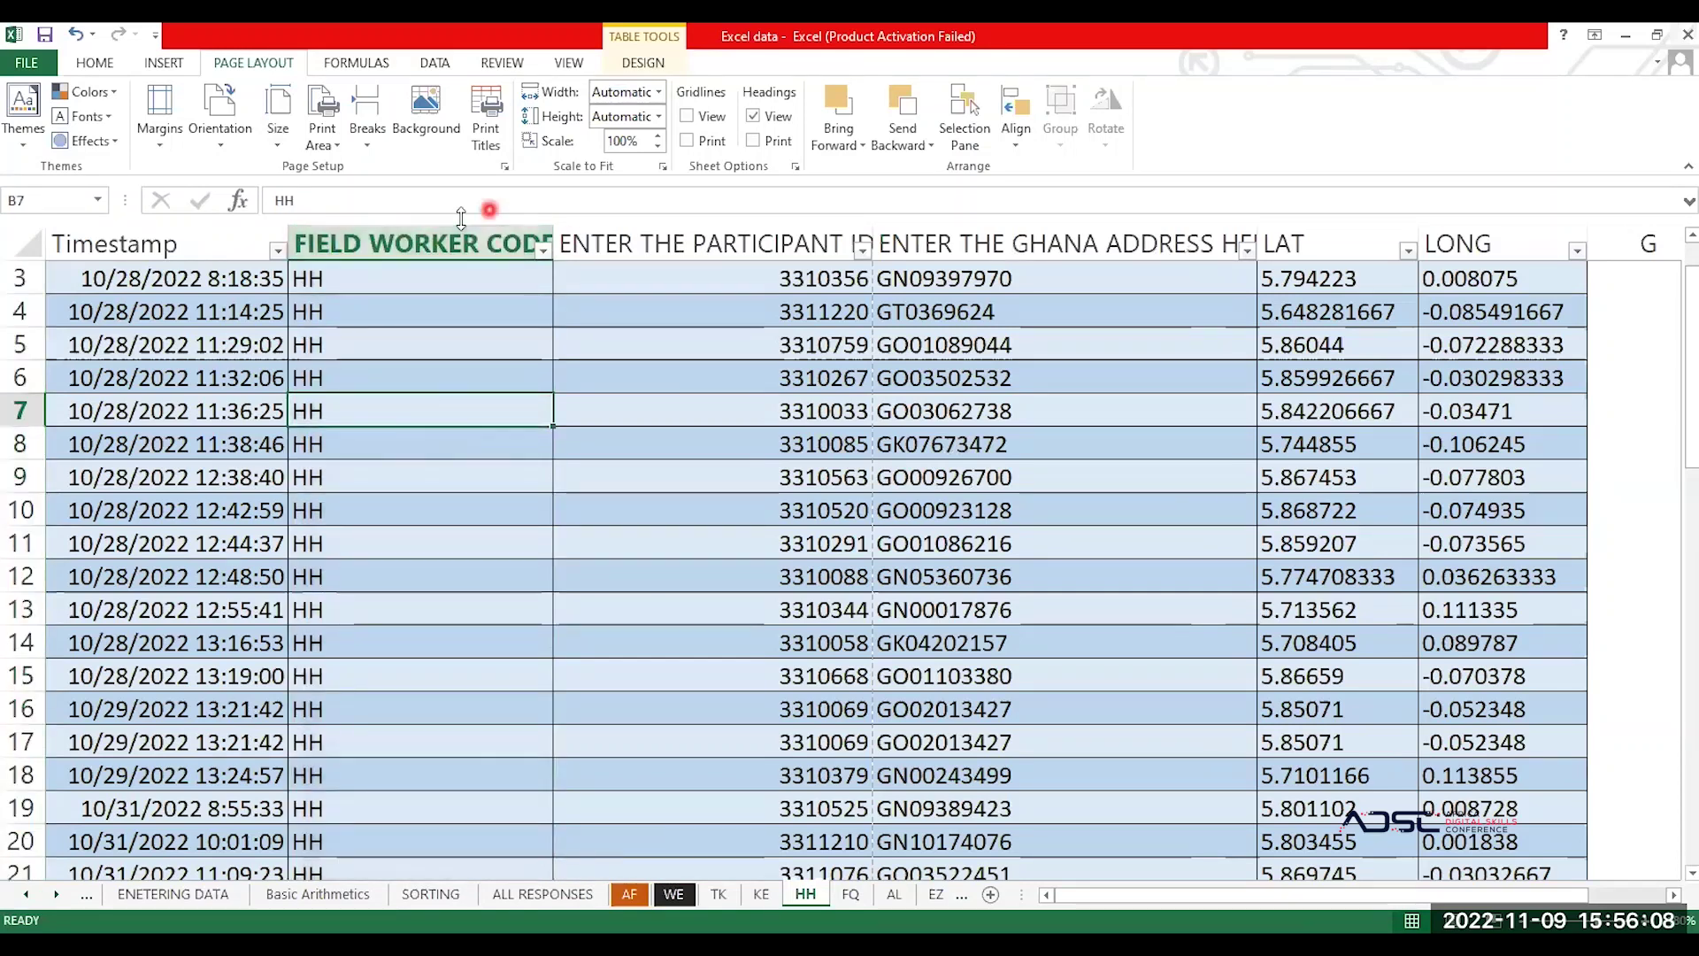
pyautogui.click(390, 237)
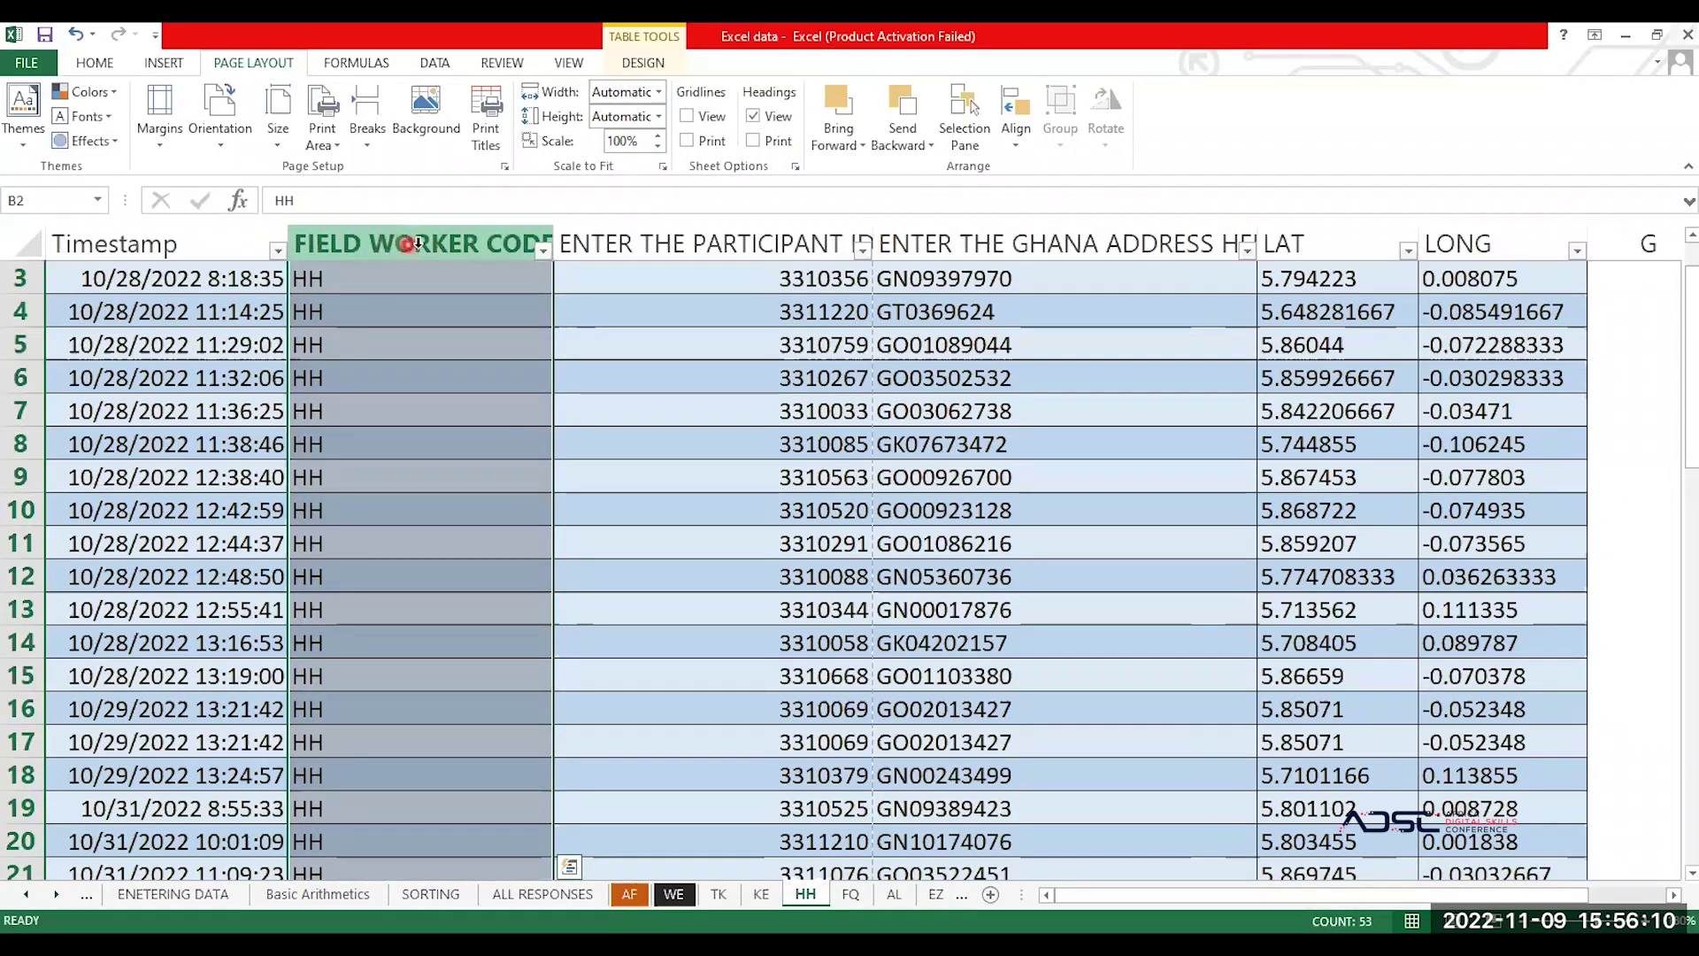
pyautogui.click(420, 241)
pyautogui.click(448, 335)
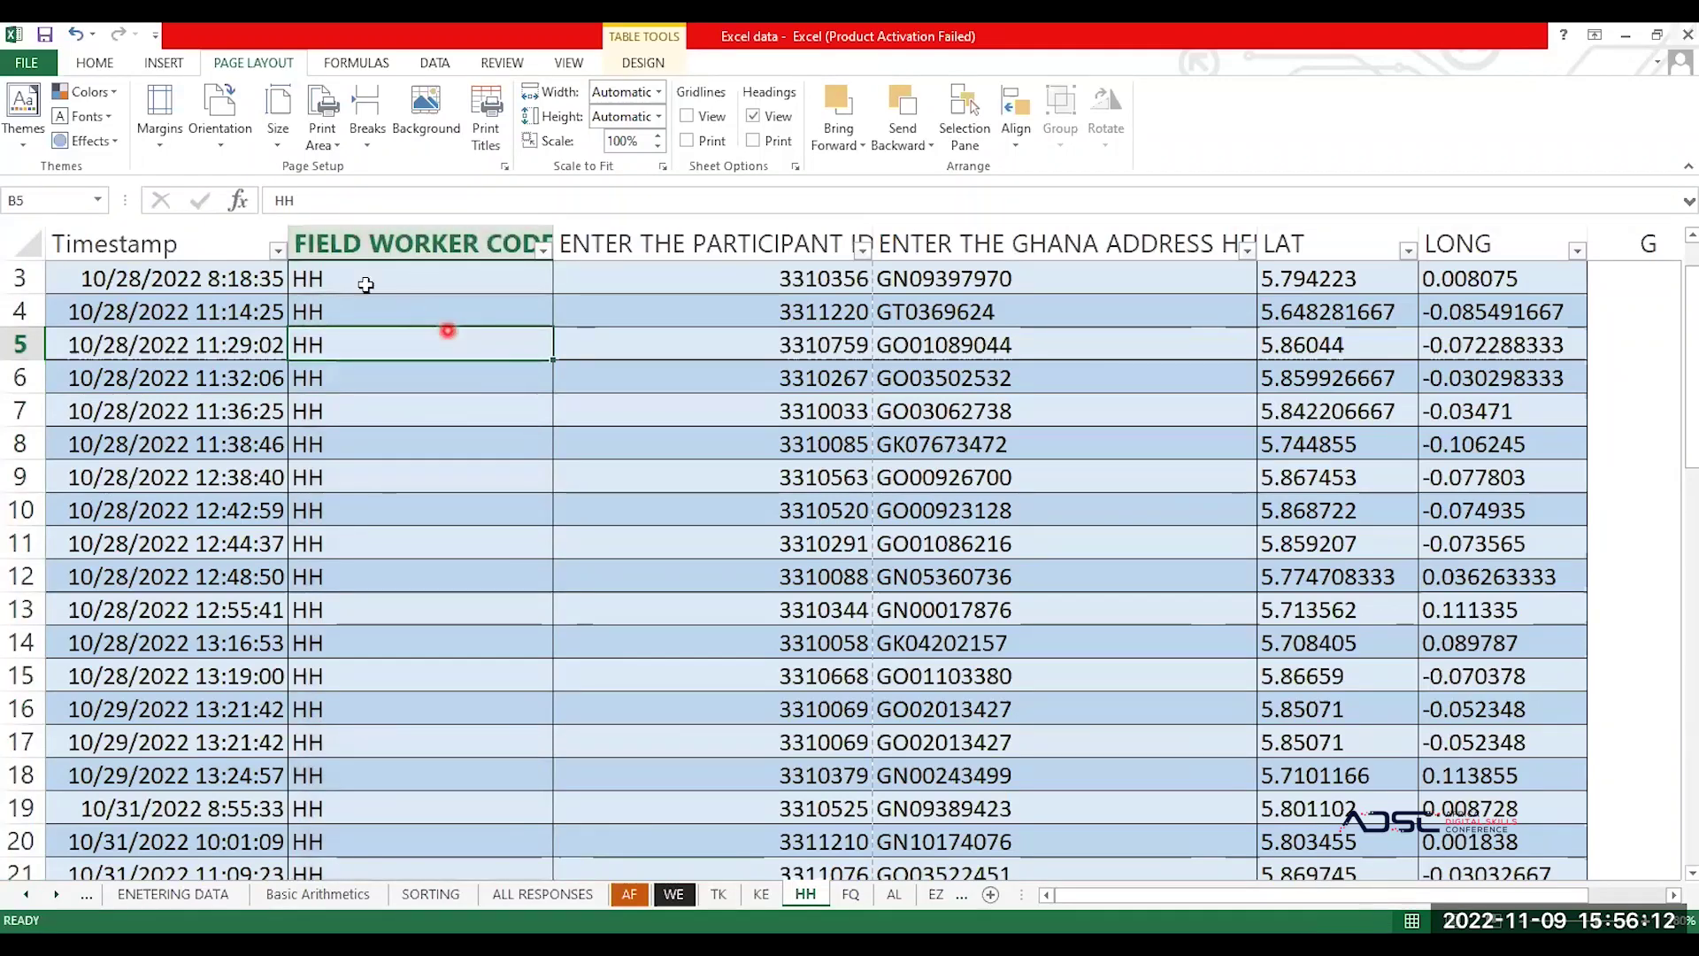
pyautogui.click(383, 241)
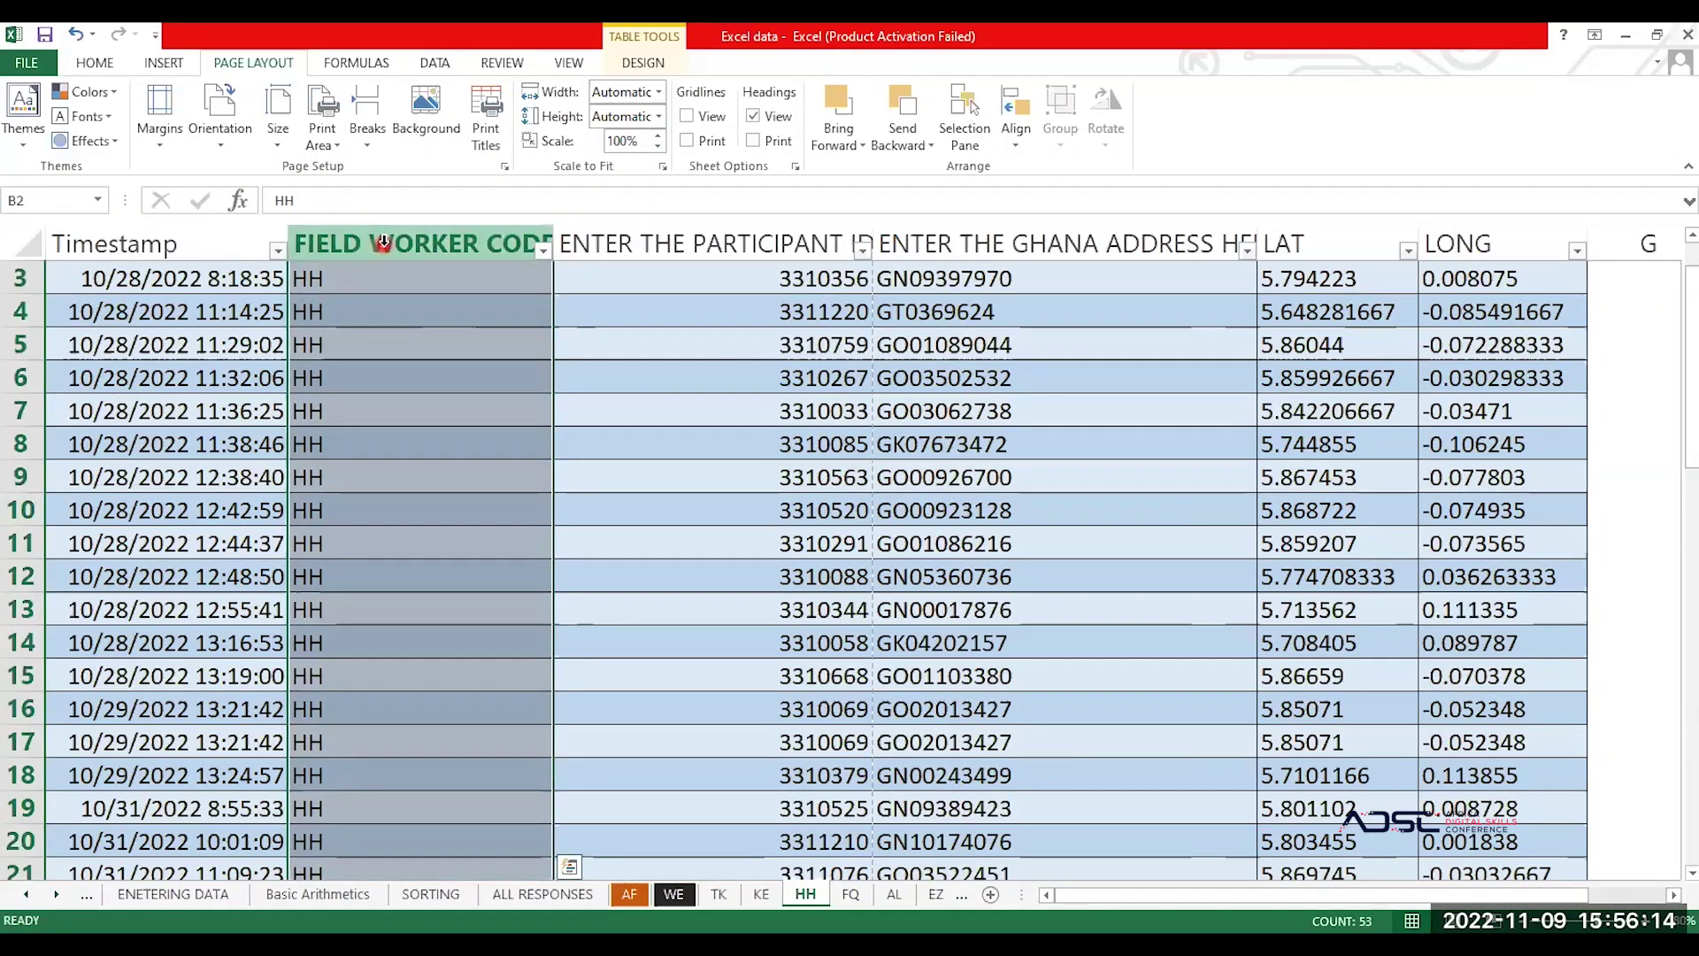
# Step: Re-enter HH in cell B2 and reselect the full FIELD WORKER CODE column
pyautogui.press('BackSpace')
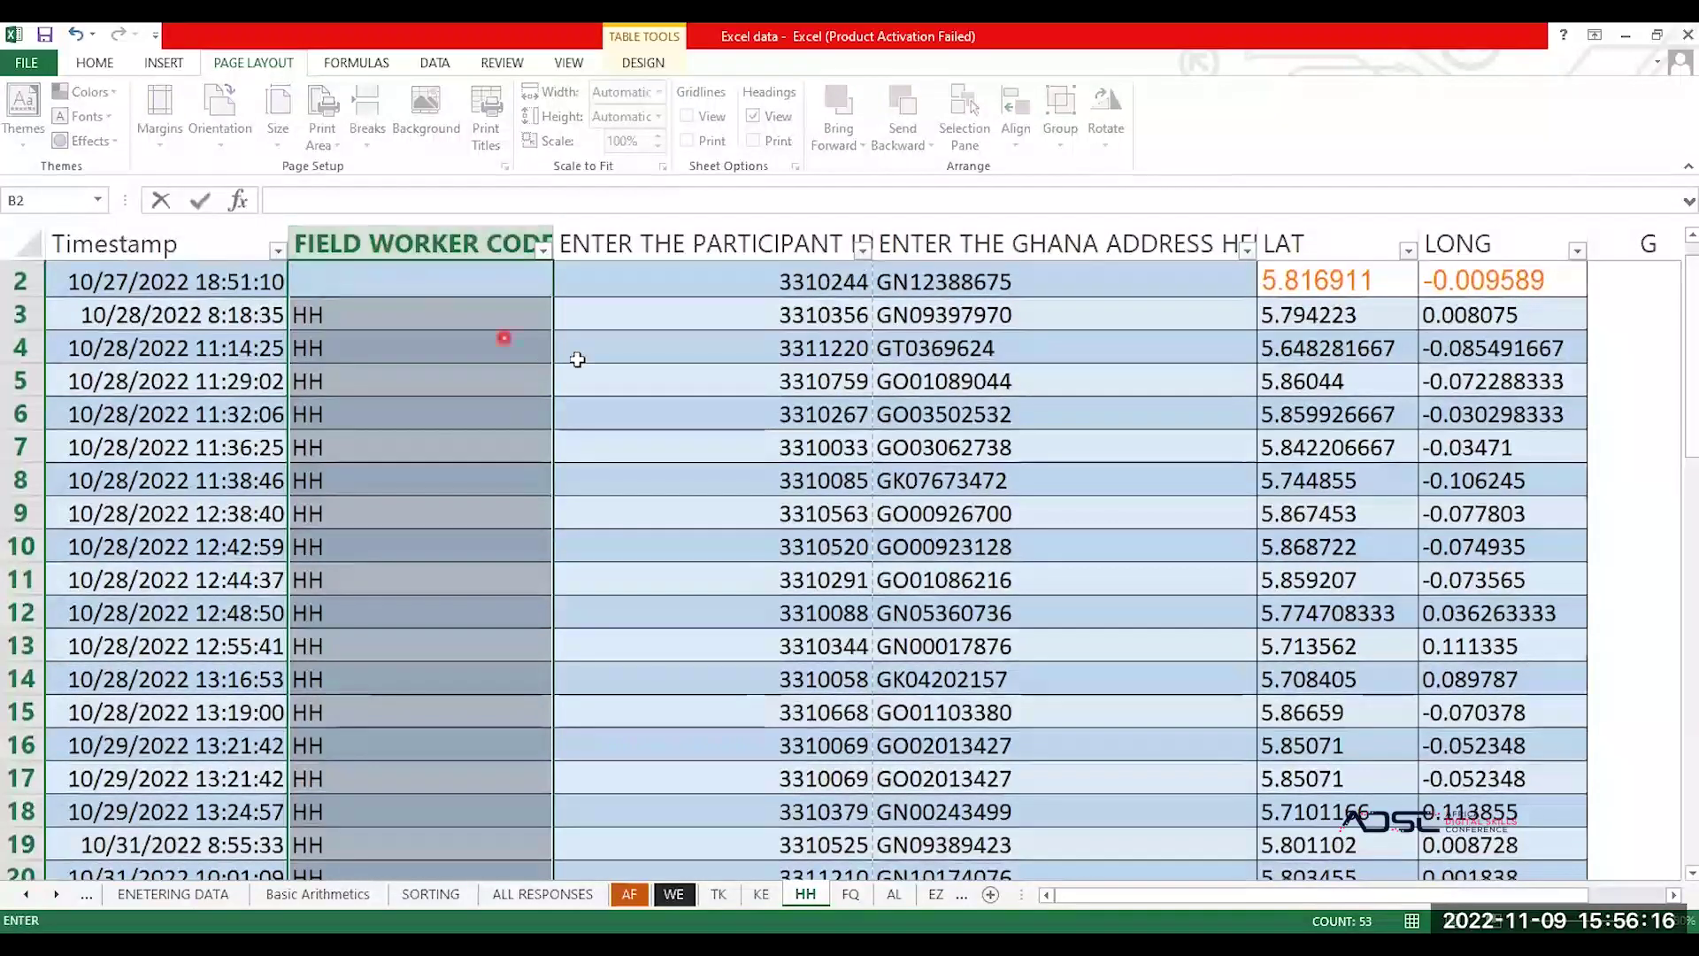
pyautogui.write('HH')
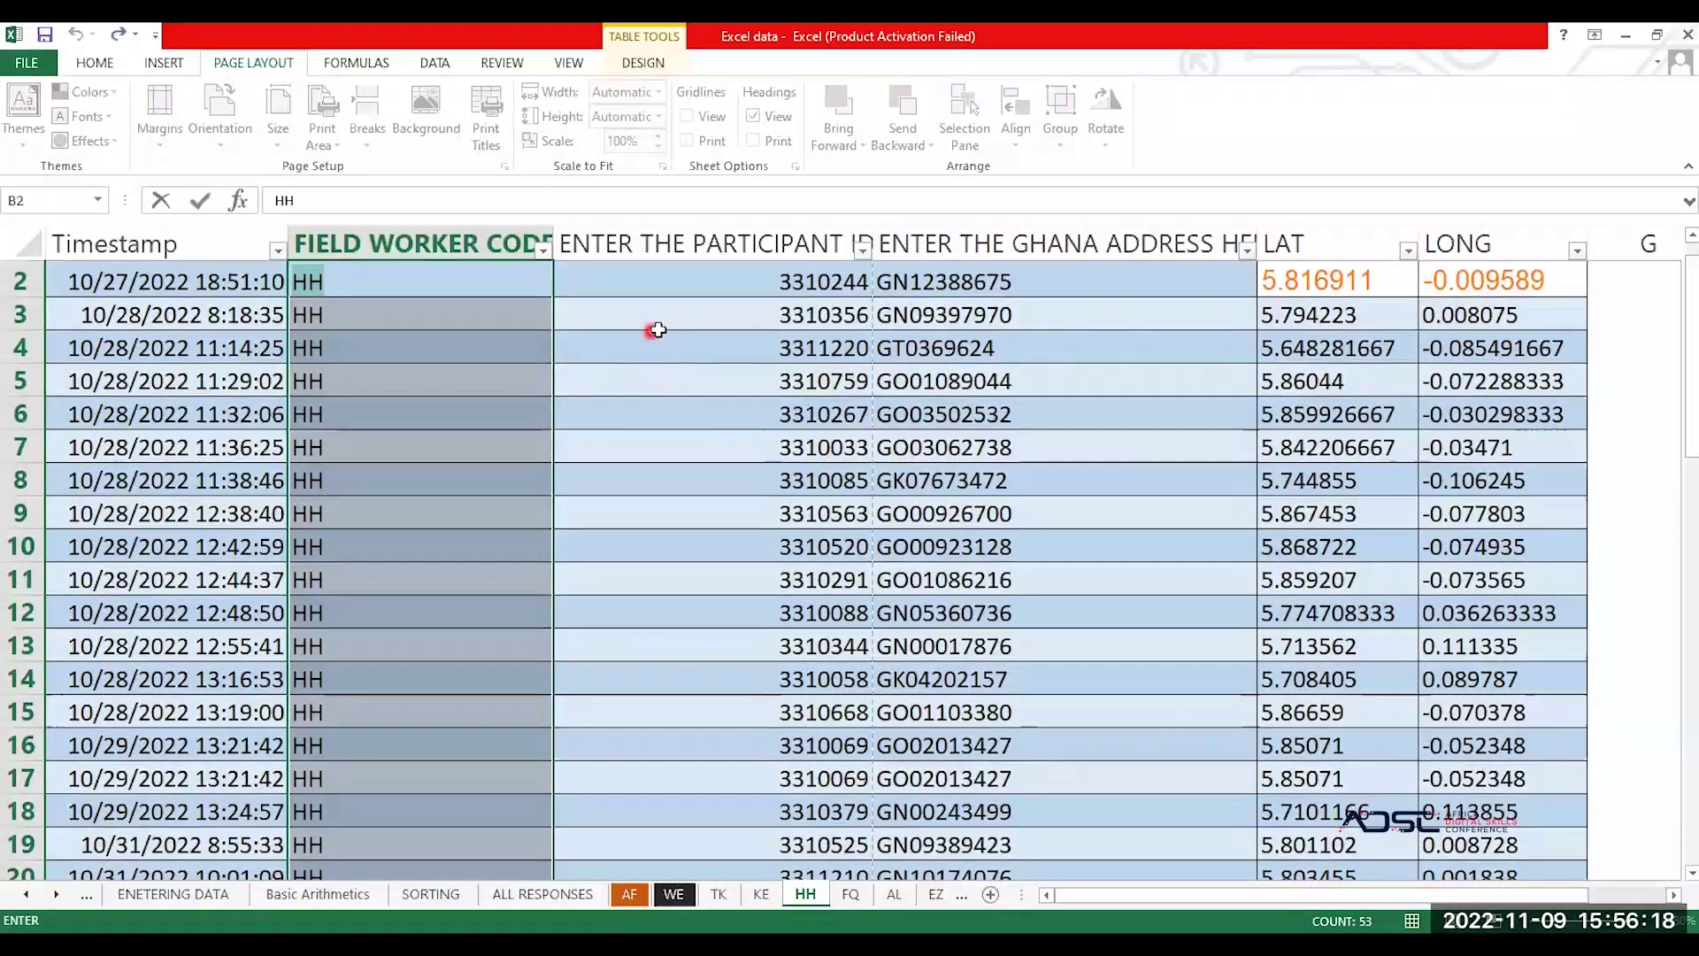
pyautogui.click(659, 330)
pyautogui.click(386, 246)
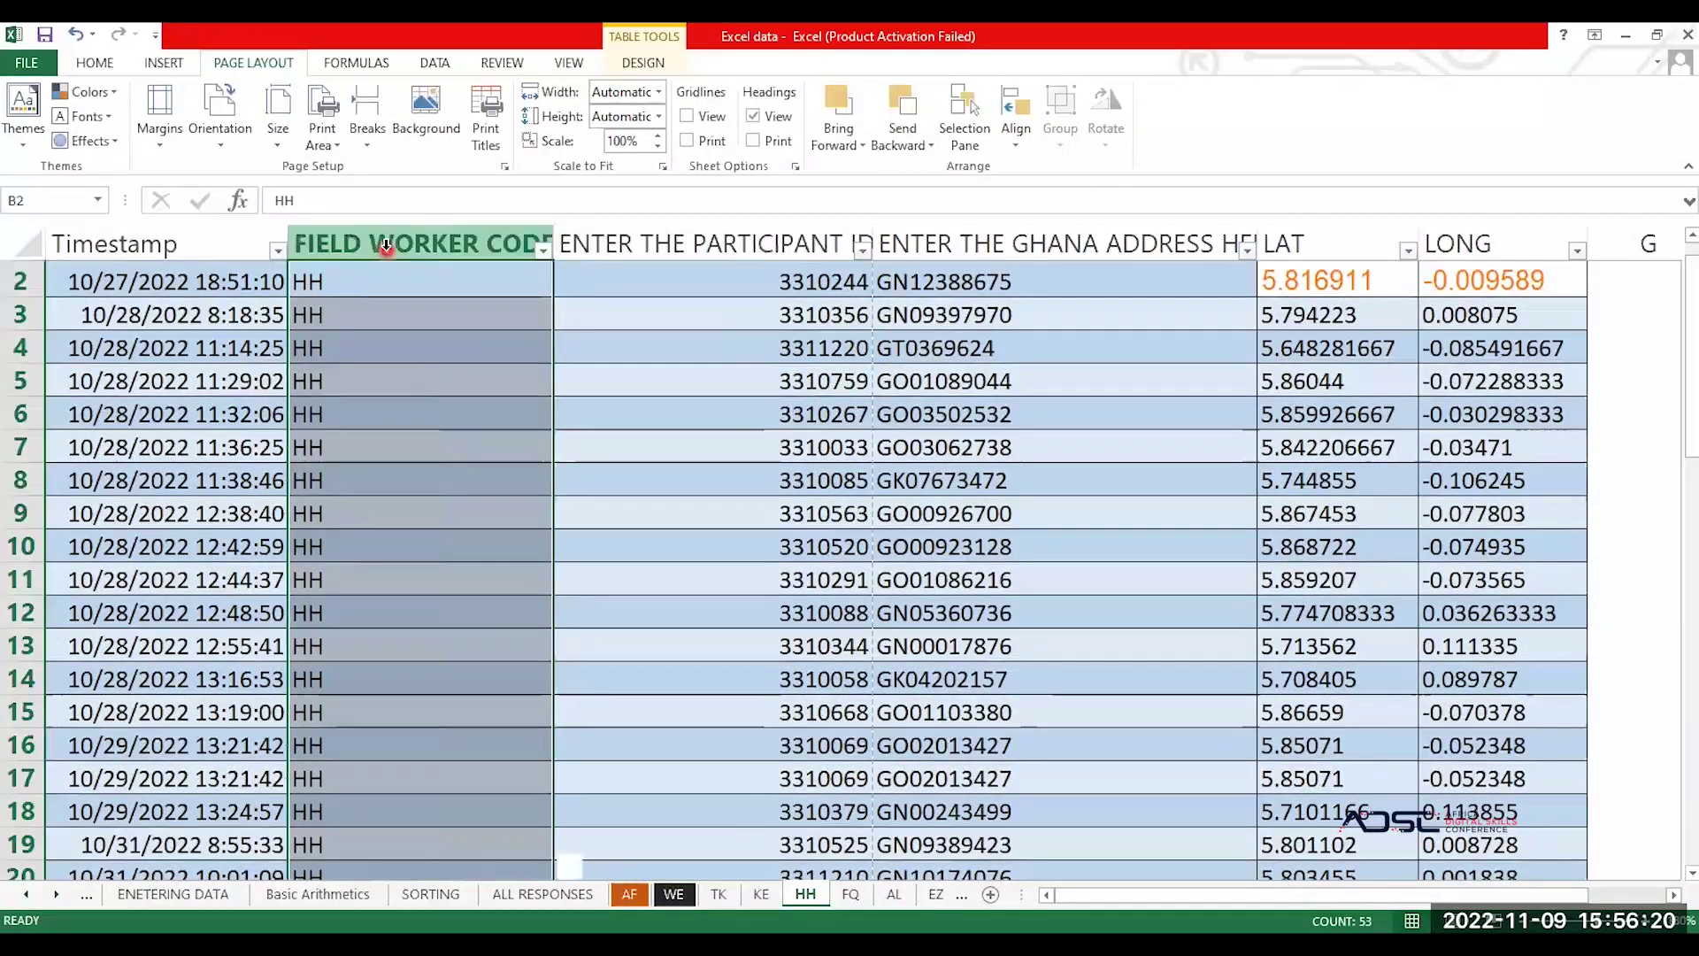
pyautogui.click(391, 246)
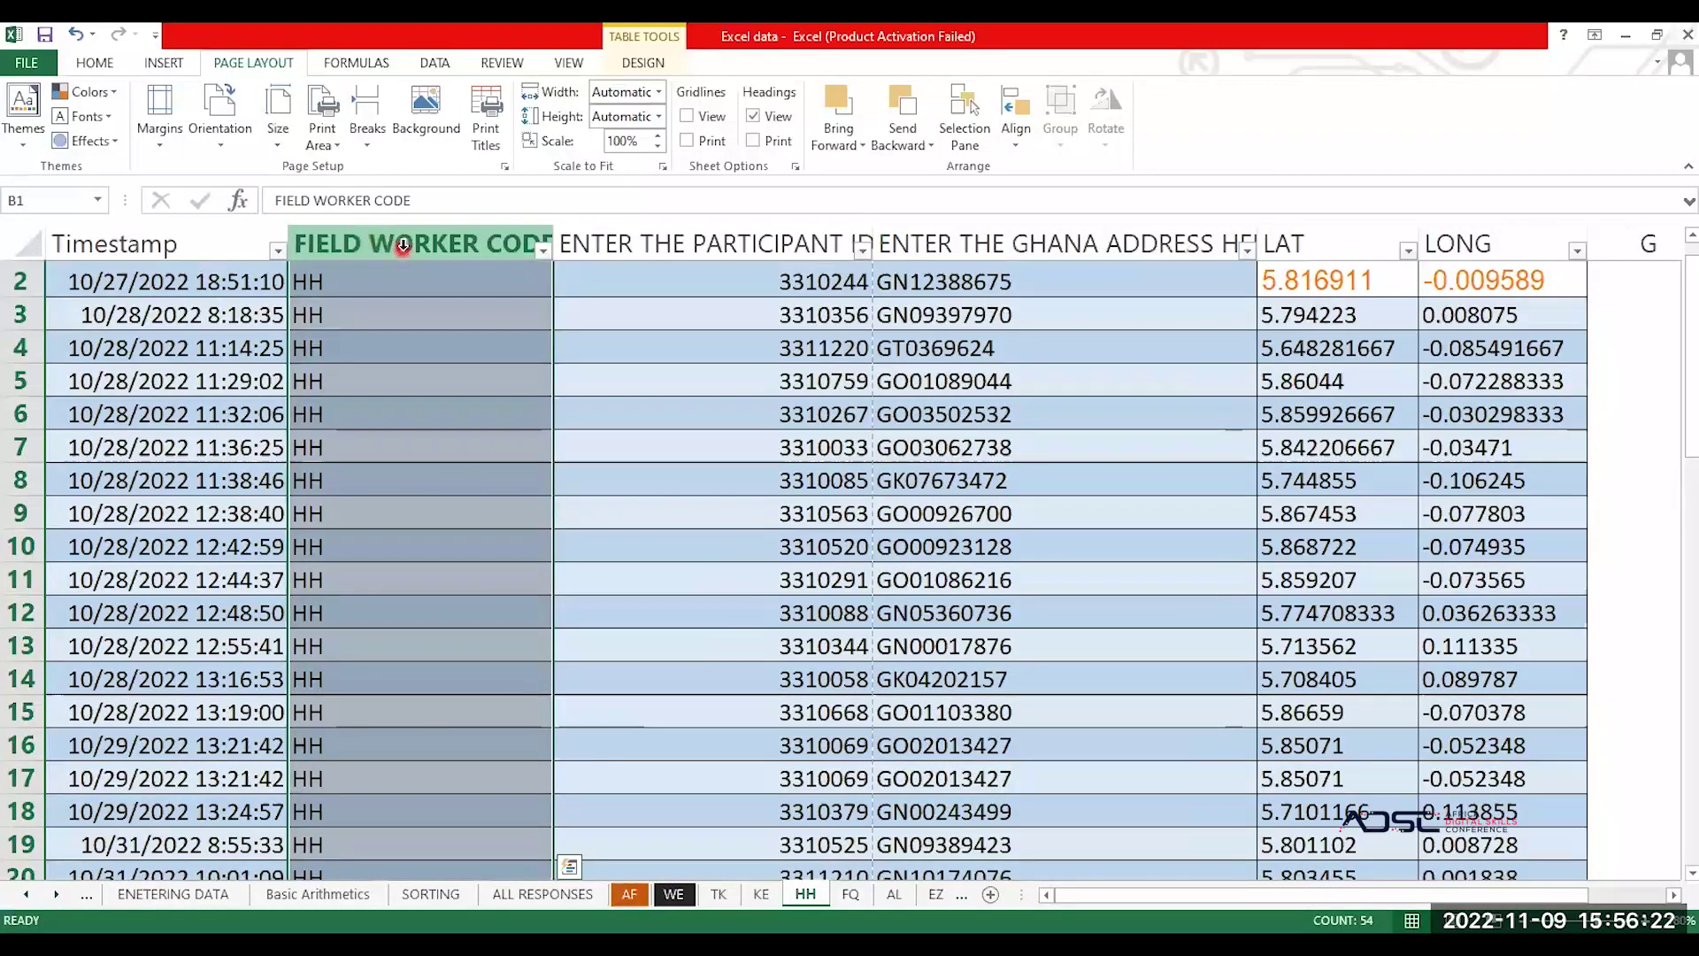
# Step: Narrow the FIELD WORKER CODE, participant ID, Ghana address and Timestamp columns, Timestamp to 8.00
pyautogui.rightClick(403, 245)
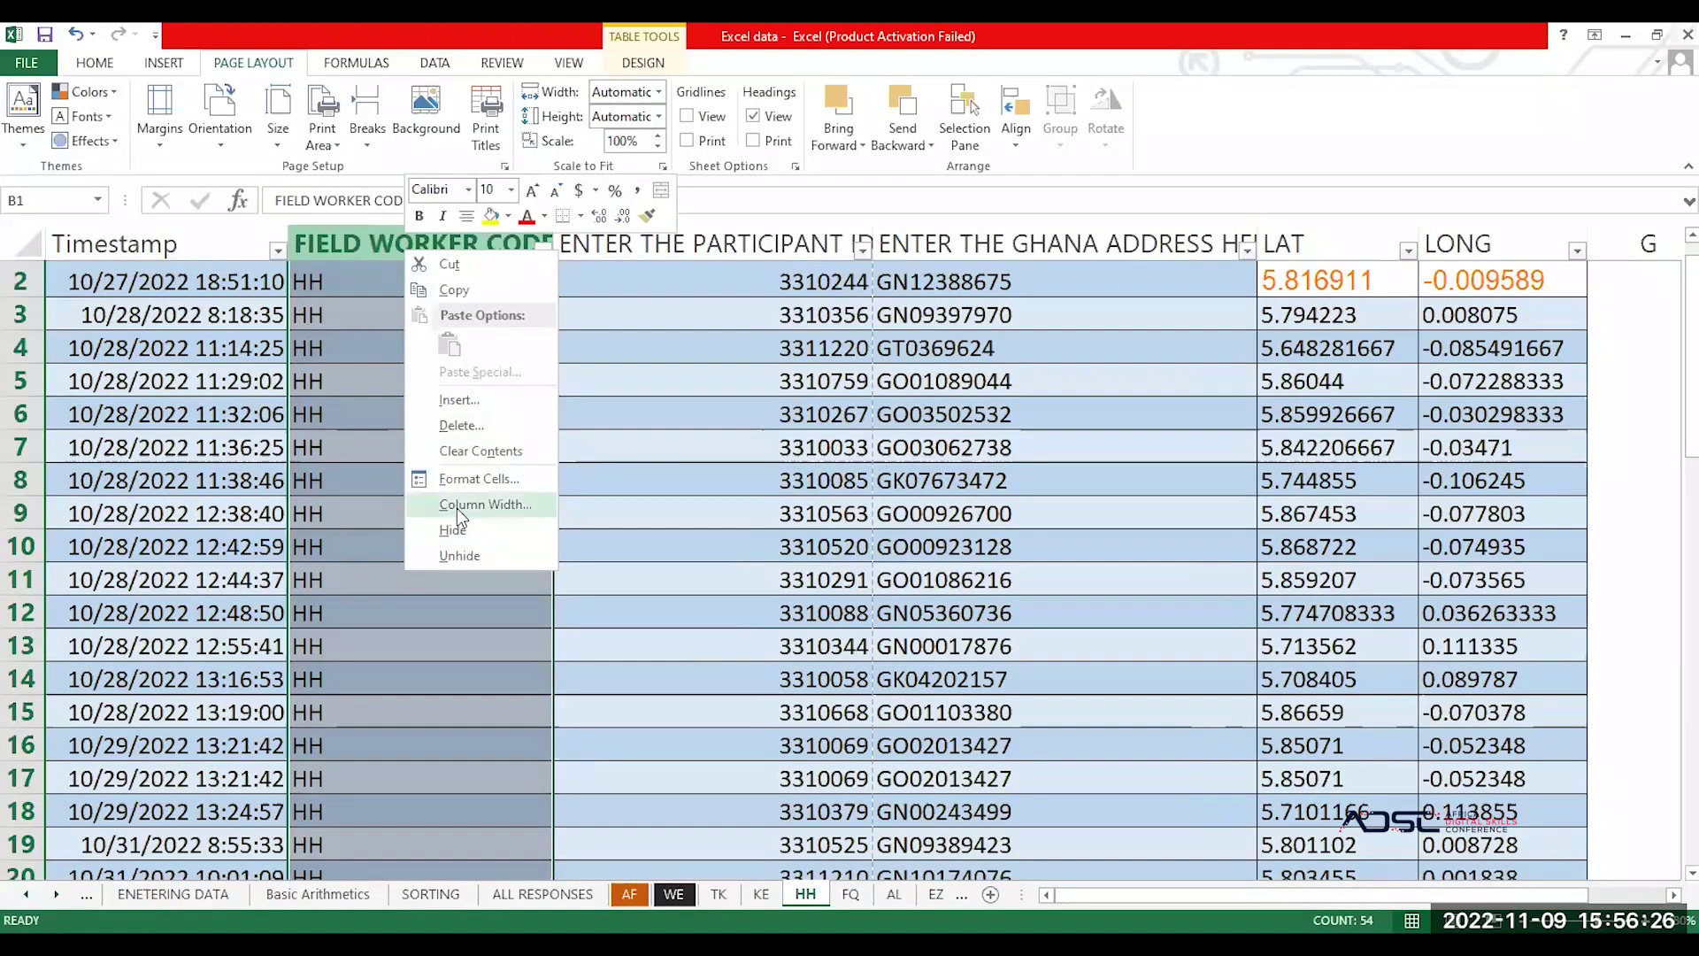
pyautogui.click(356, 514)
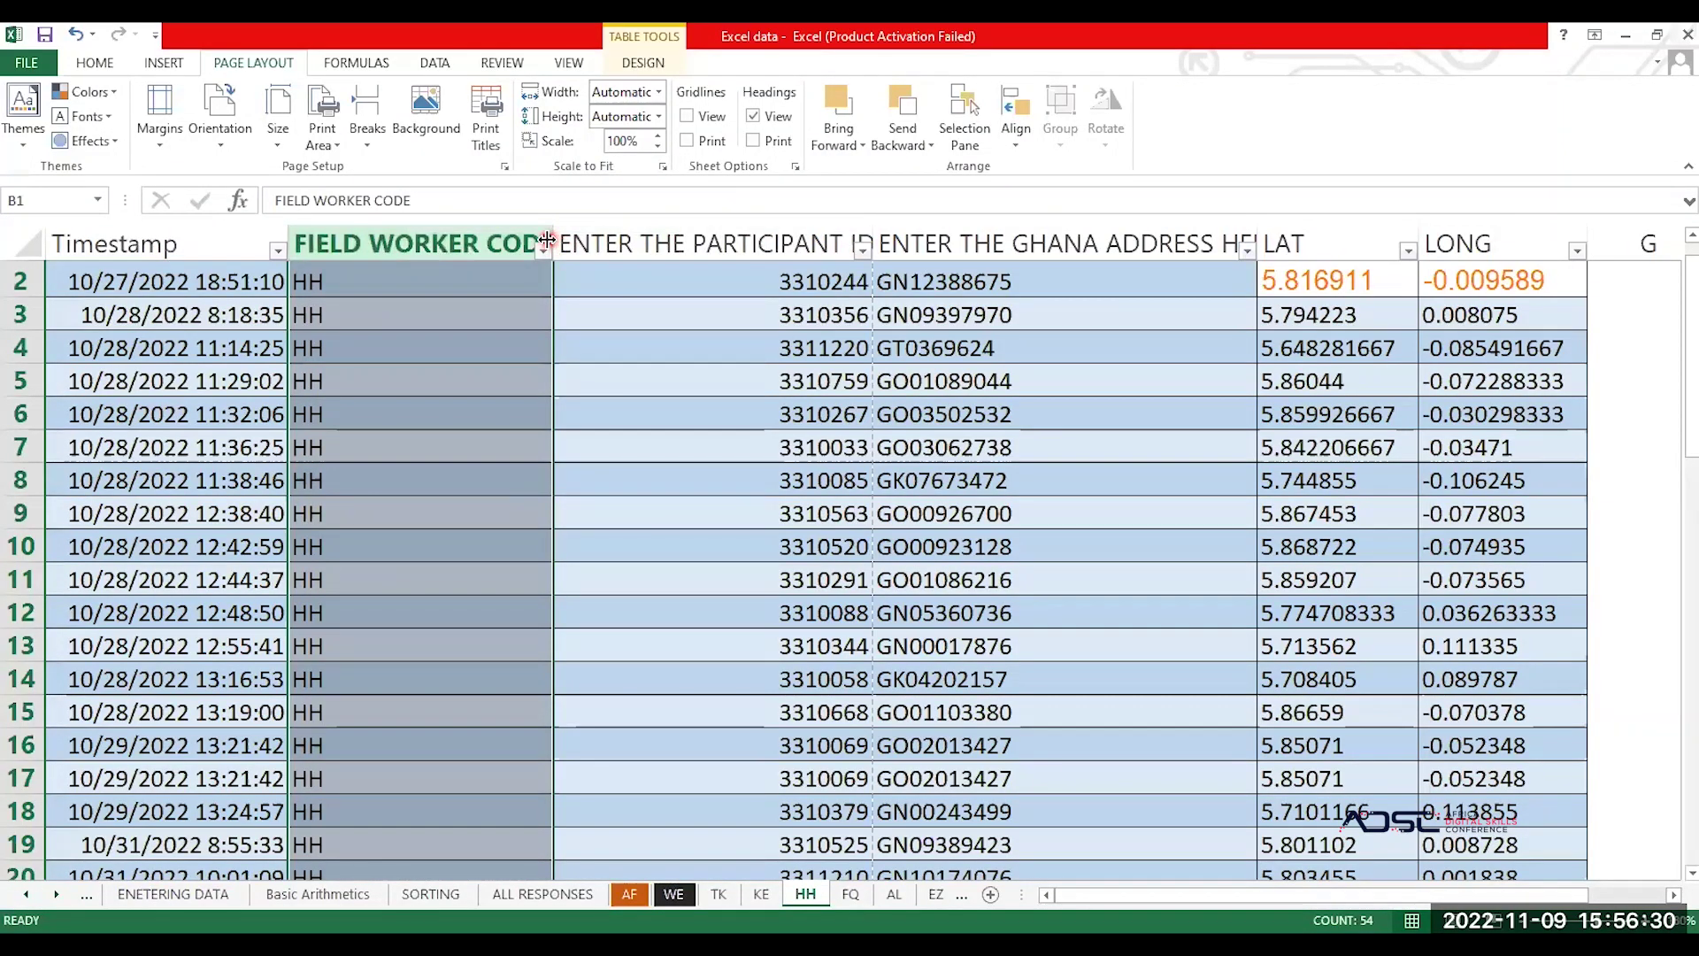
pyautogui.moveTo(548, 238); pyautogui.dragTo(428, 268)
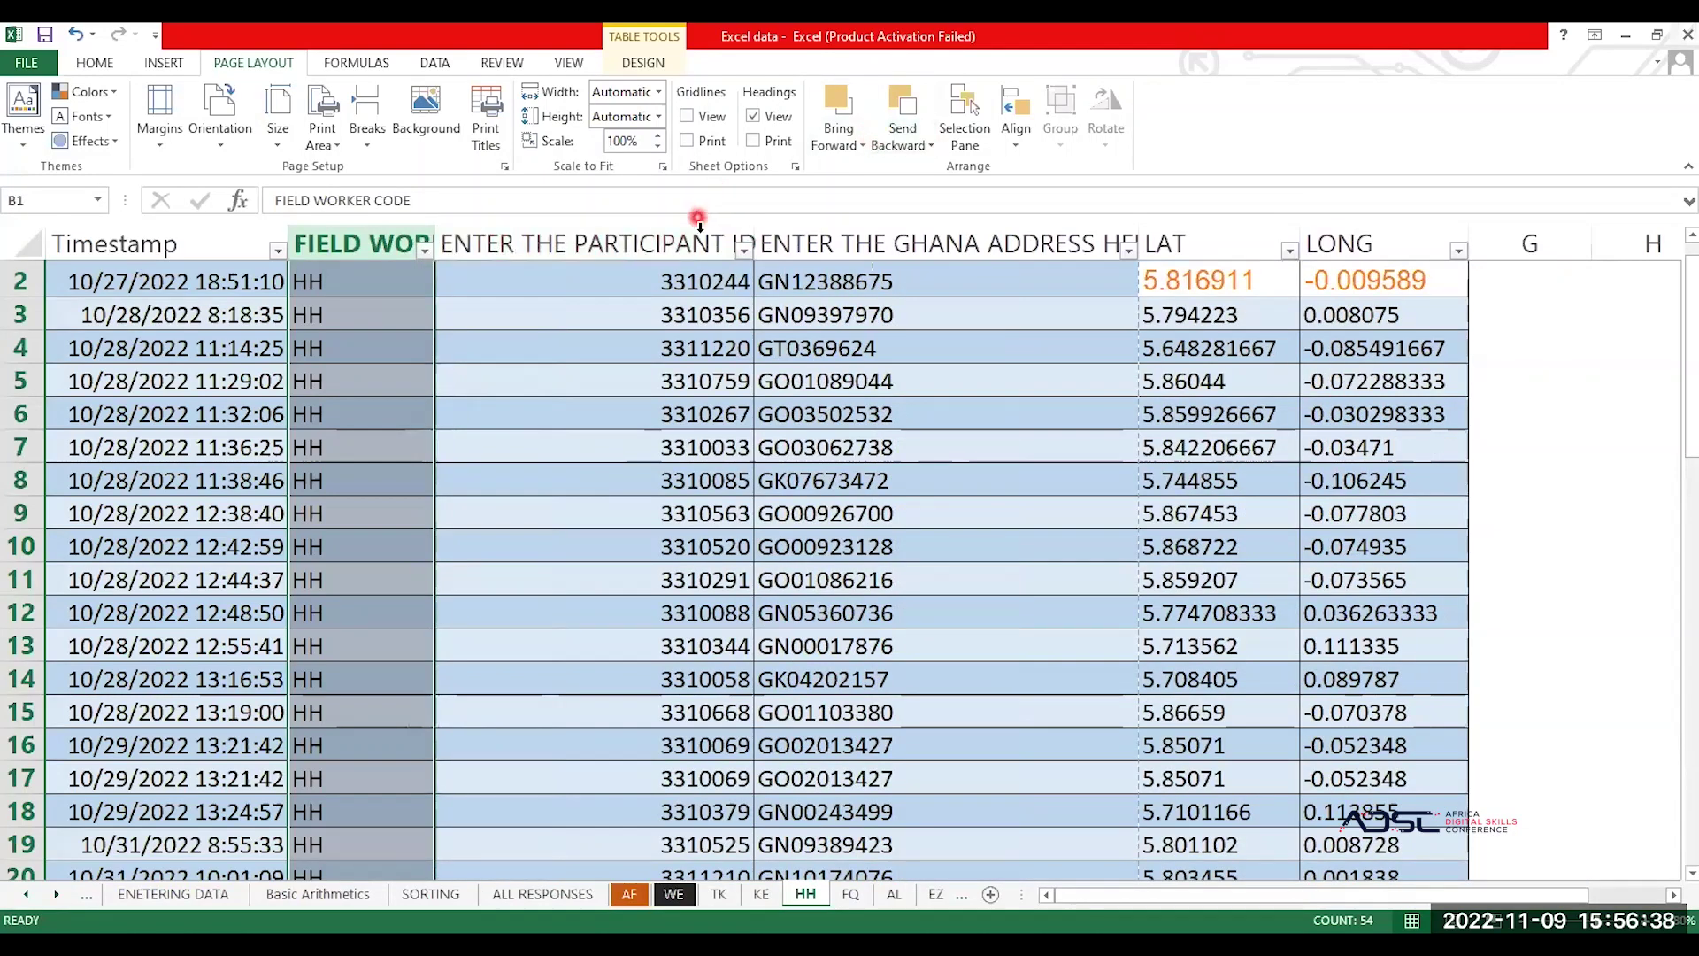
pyautogui.moveTo(753, 233); pyautogui.dragTo(577, 263)
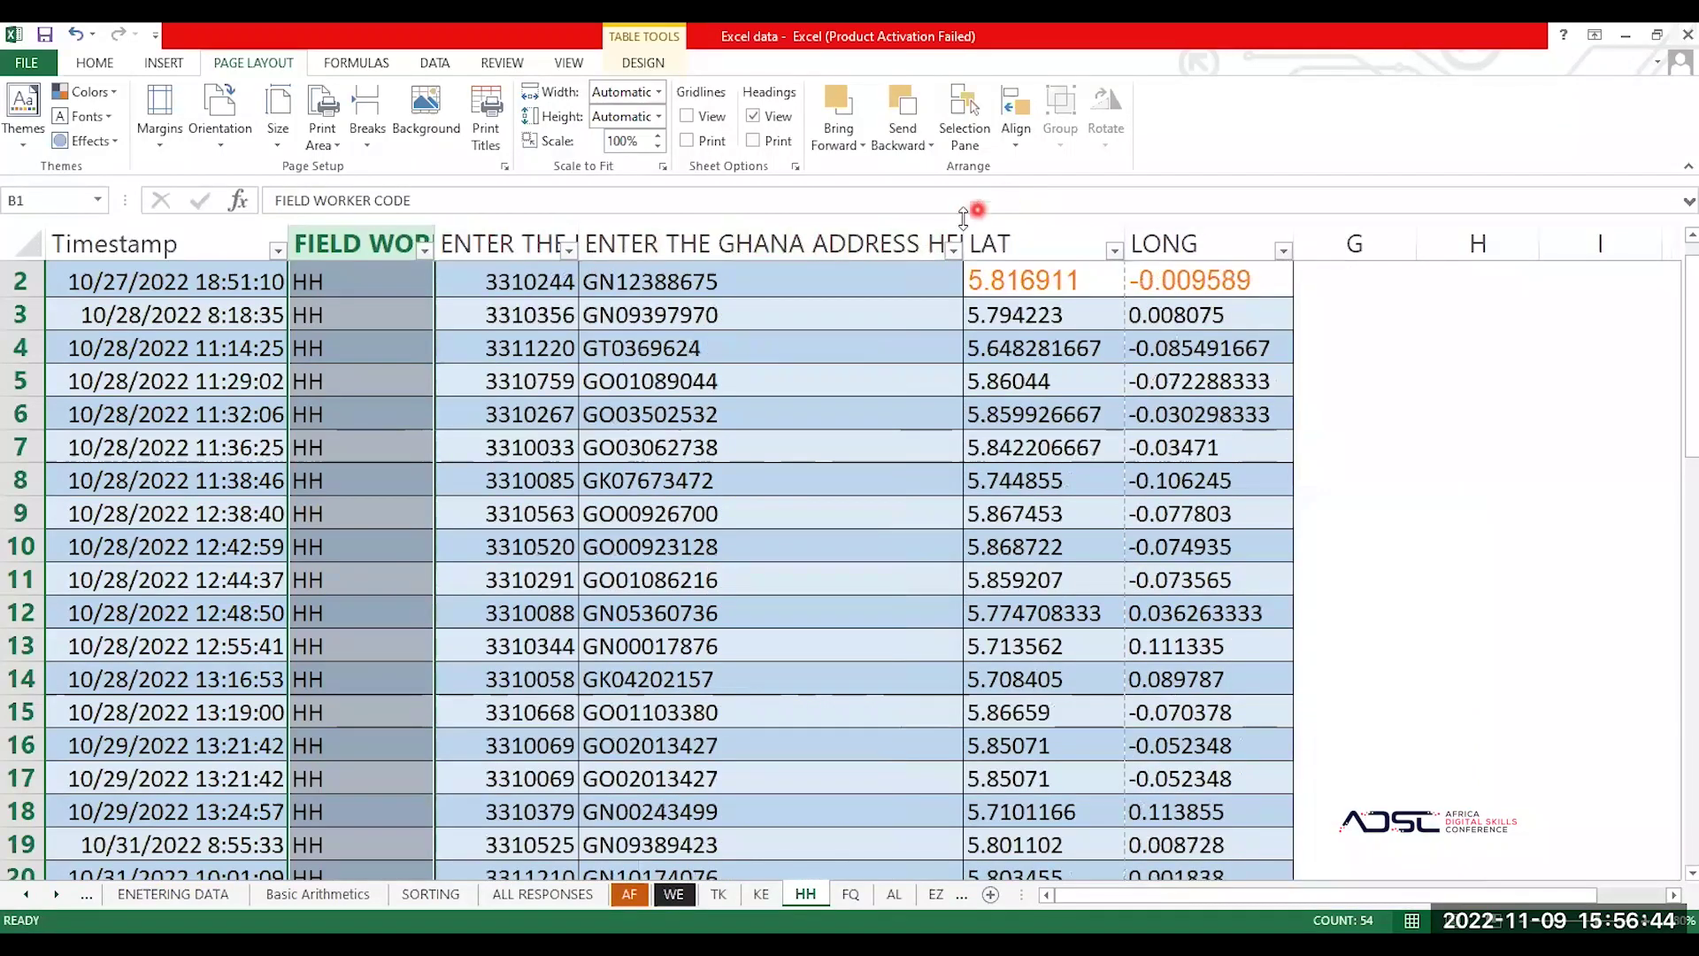
pyautogui.moveTo(961, 235); pyautogui.dragTo(784, 280)
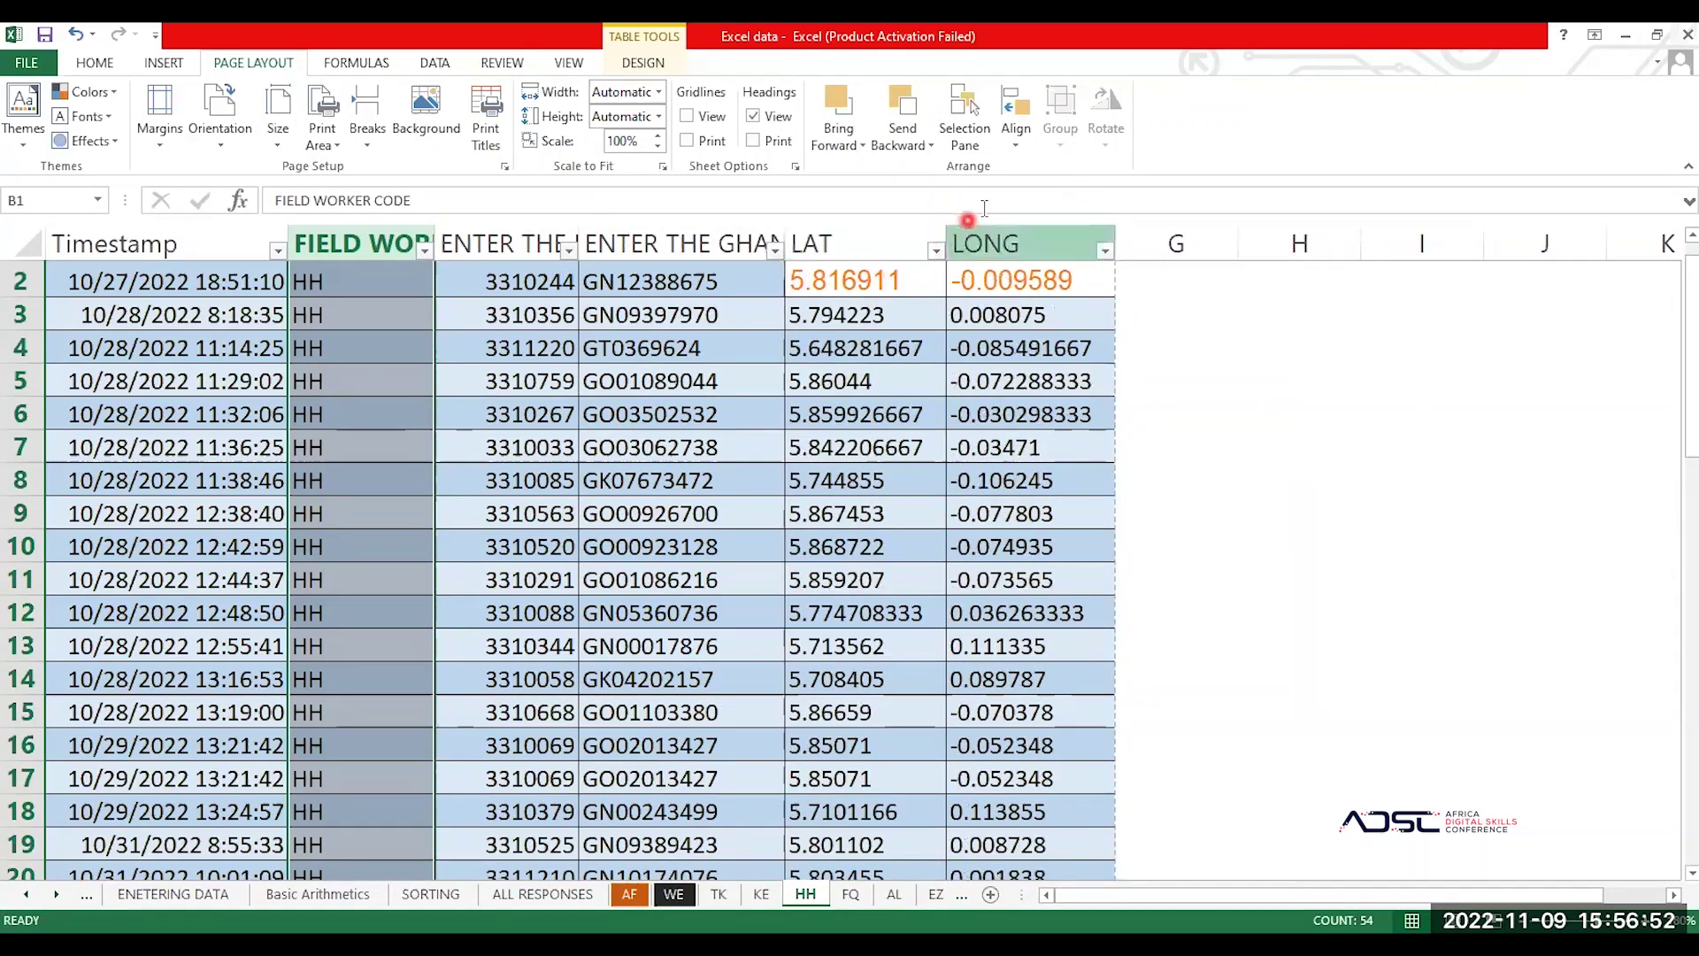
pyautogui.click(231, 237)
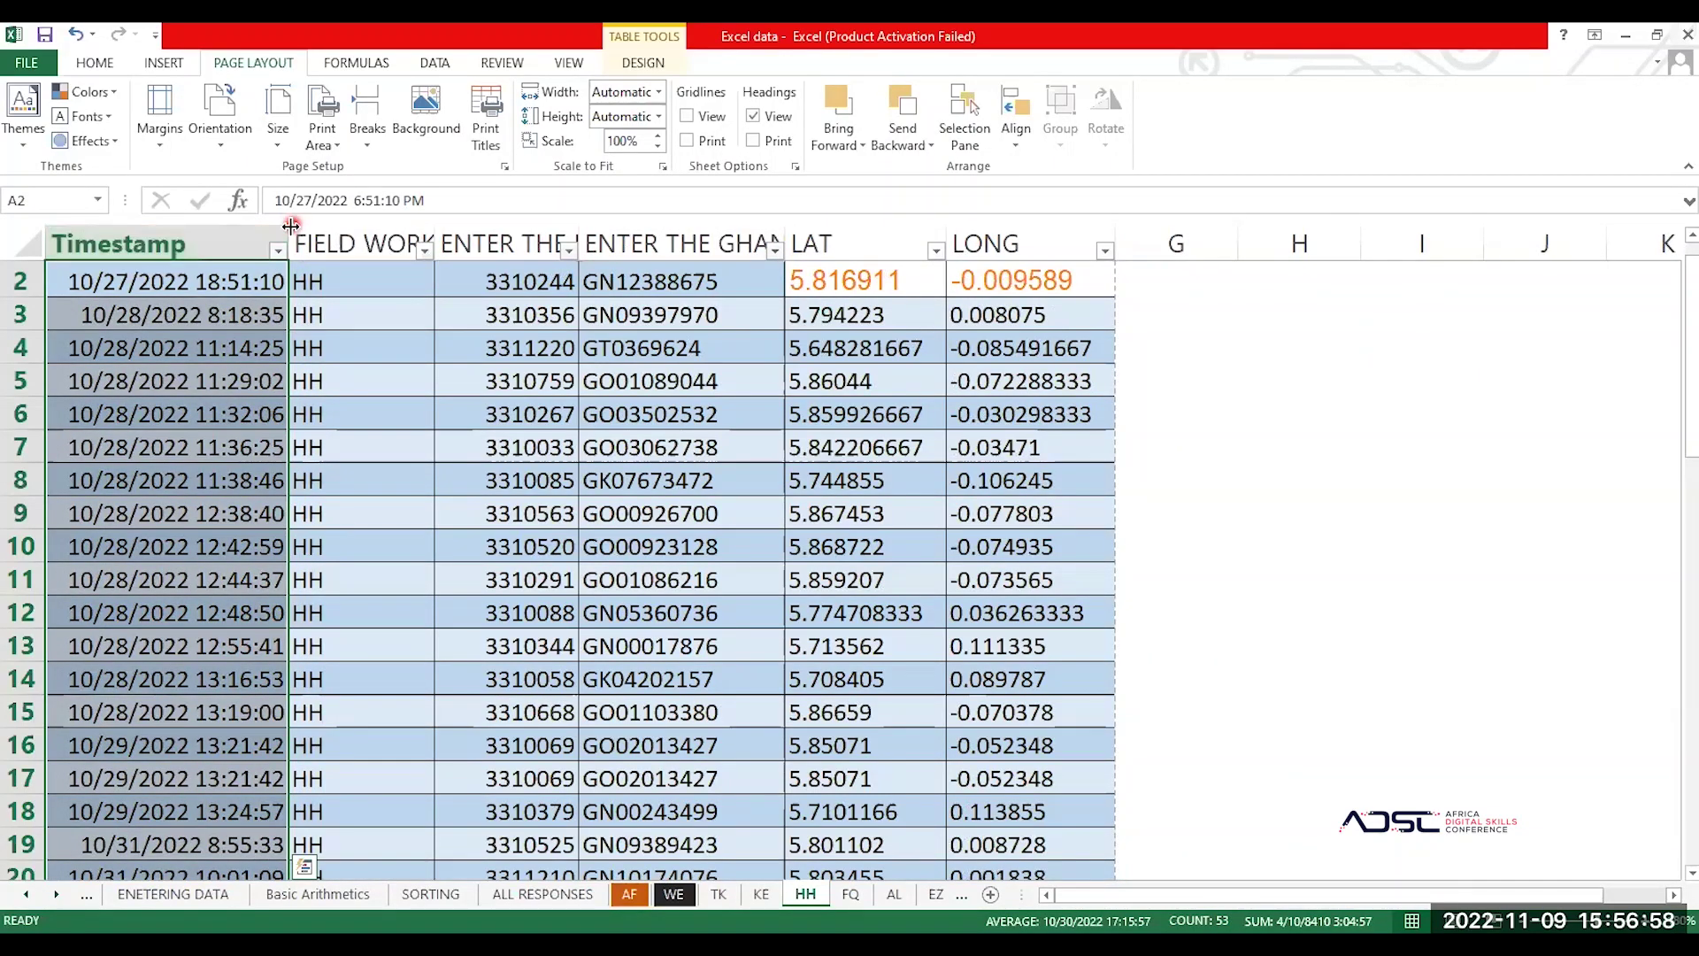
pyautogui.moveTo(177, 239); pyautogui.dragTo(163, 239)
pyautogui.click(214, 327)
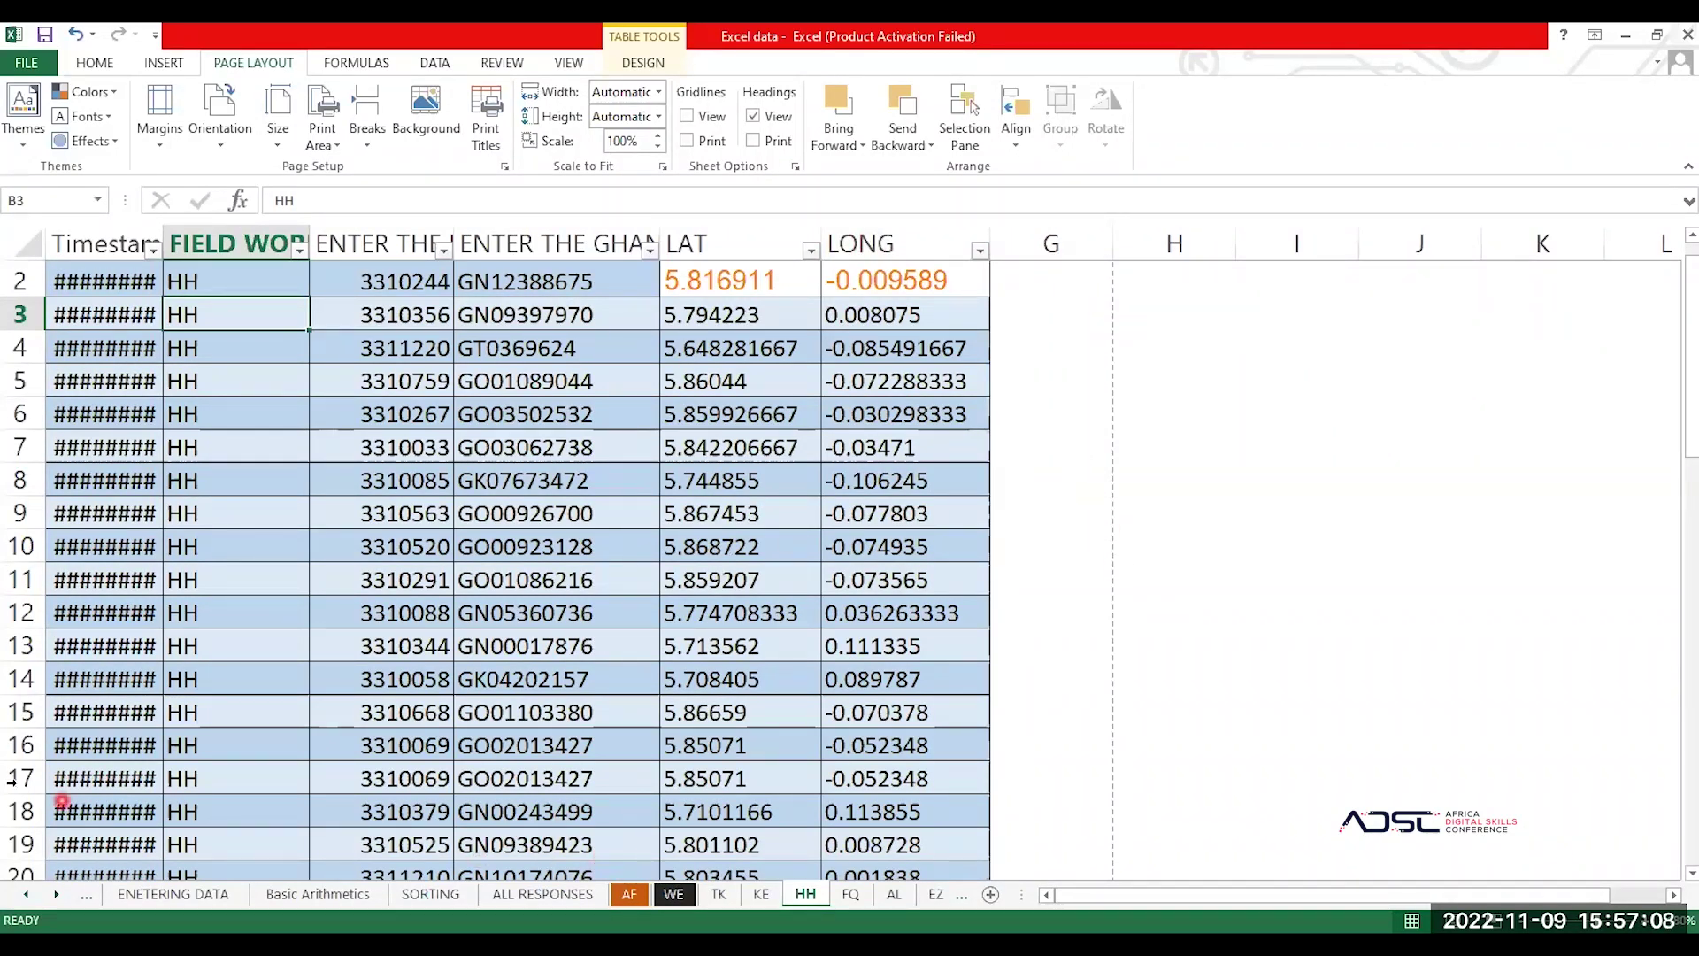
# Step: Preview the narrowed HH table fitting on one A4 page, then return to the worksheet
pyautogui.hotkey('ctrl', 'p')
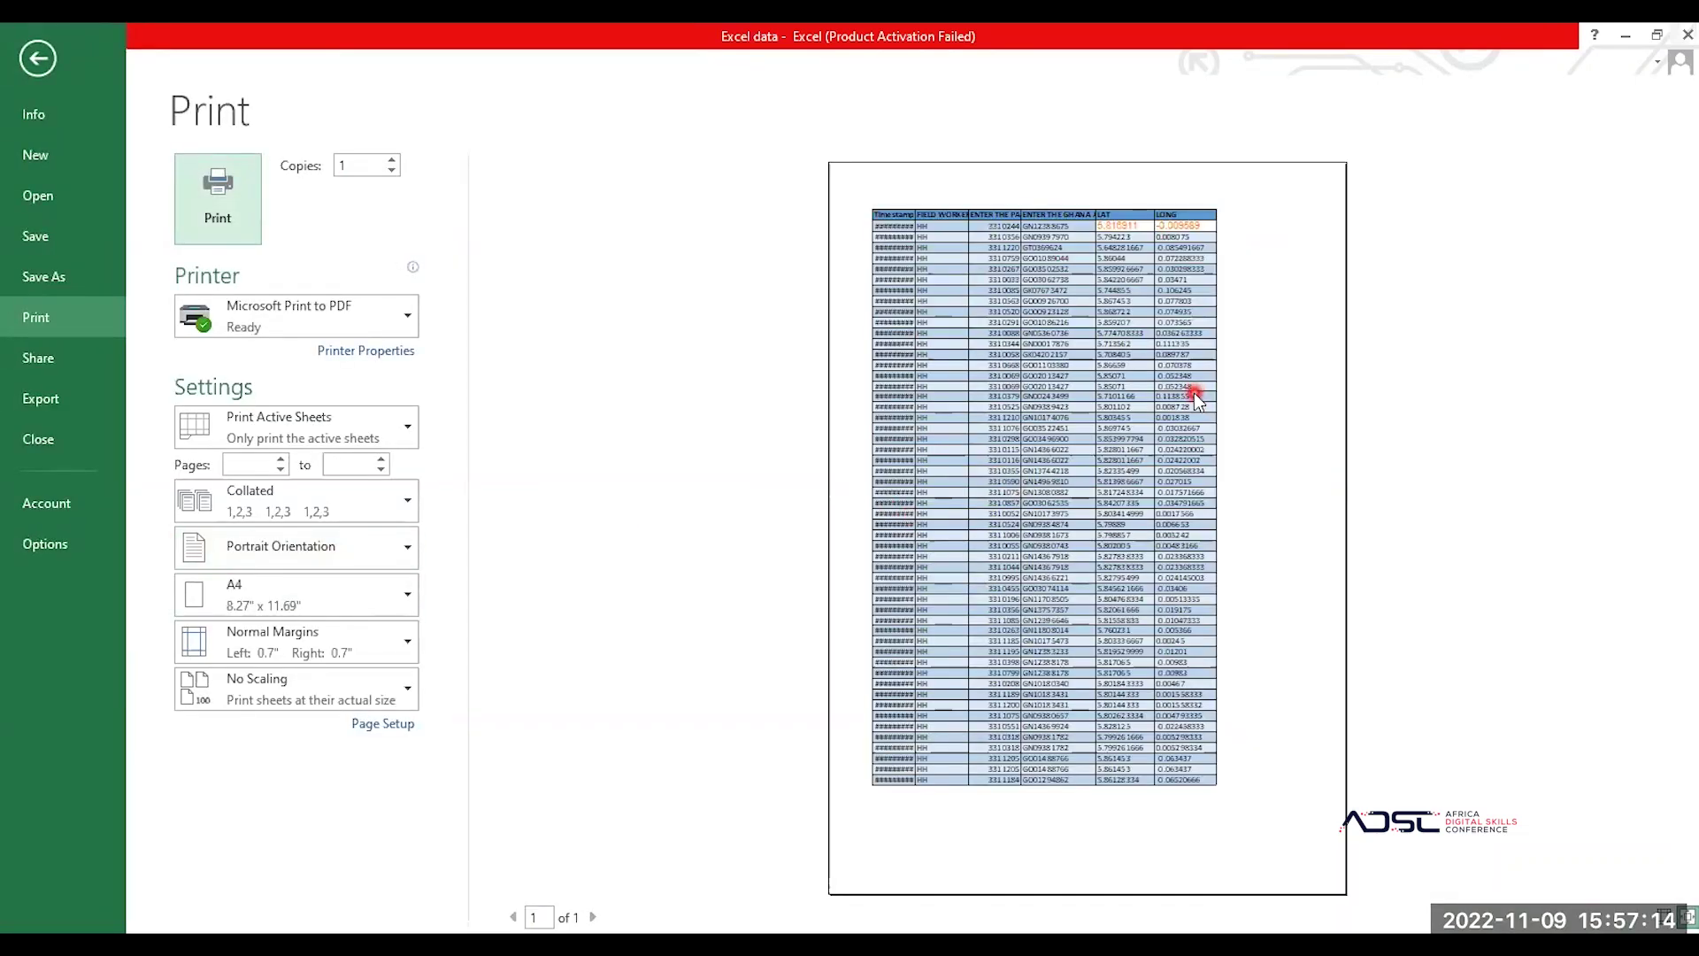
pyautogui.click(46, 89)
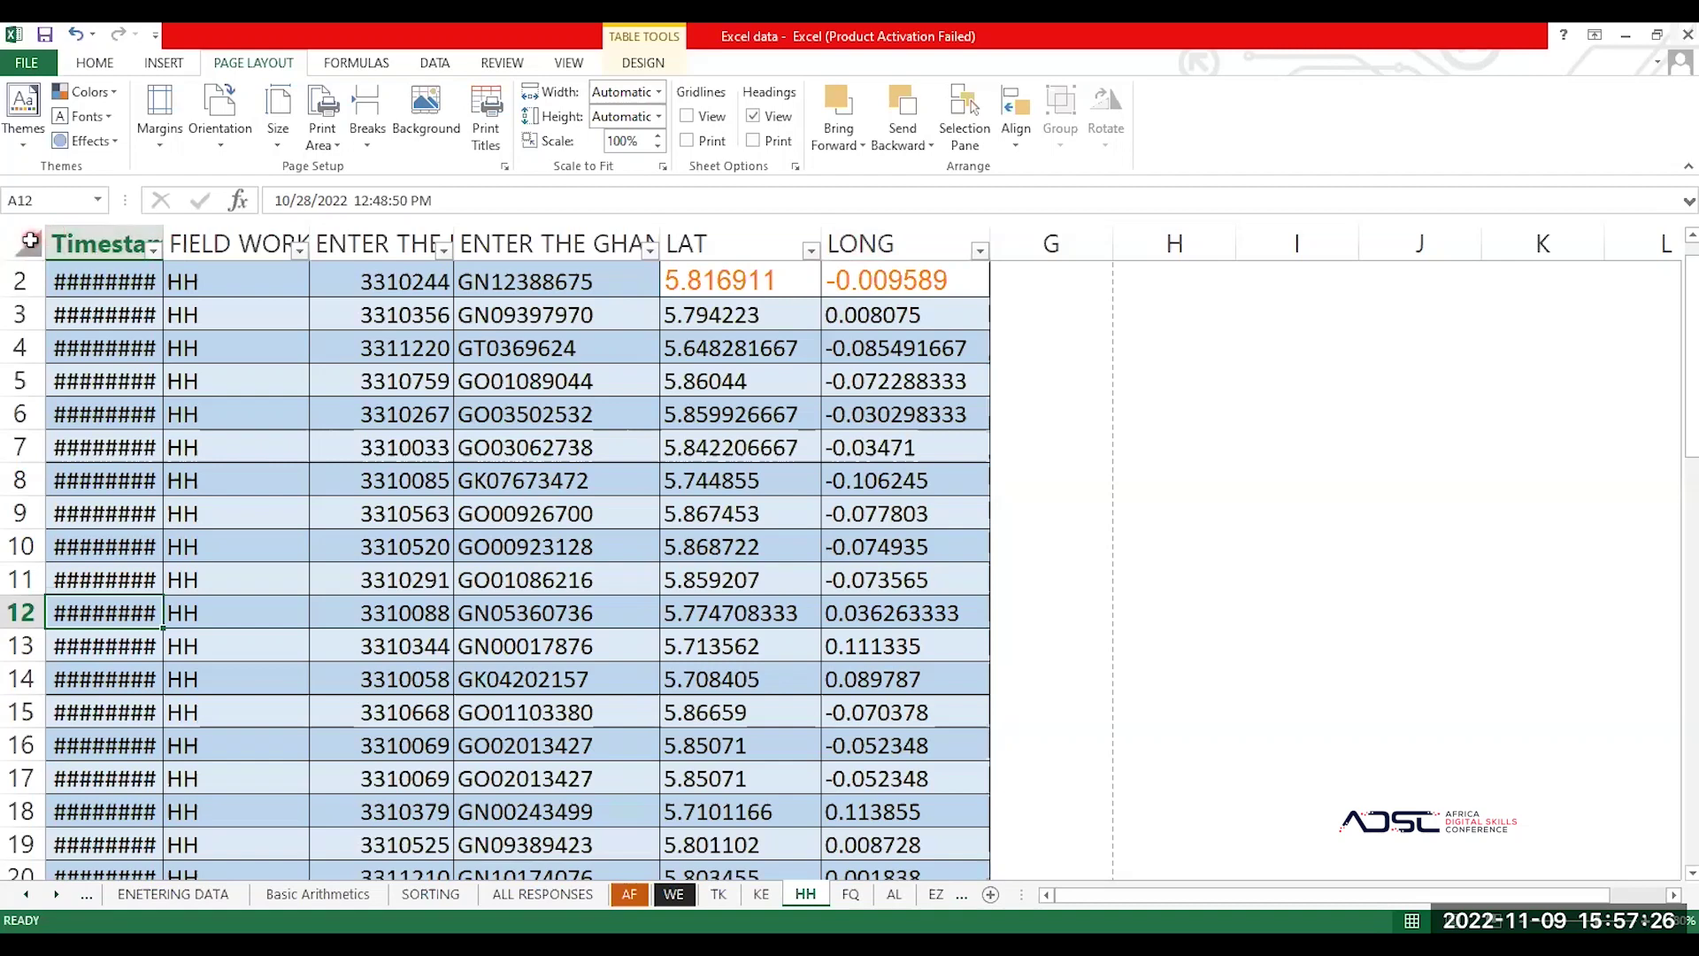
pyautogui.click(18, 246)
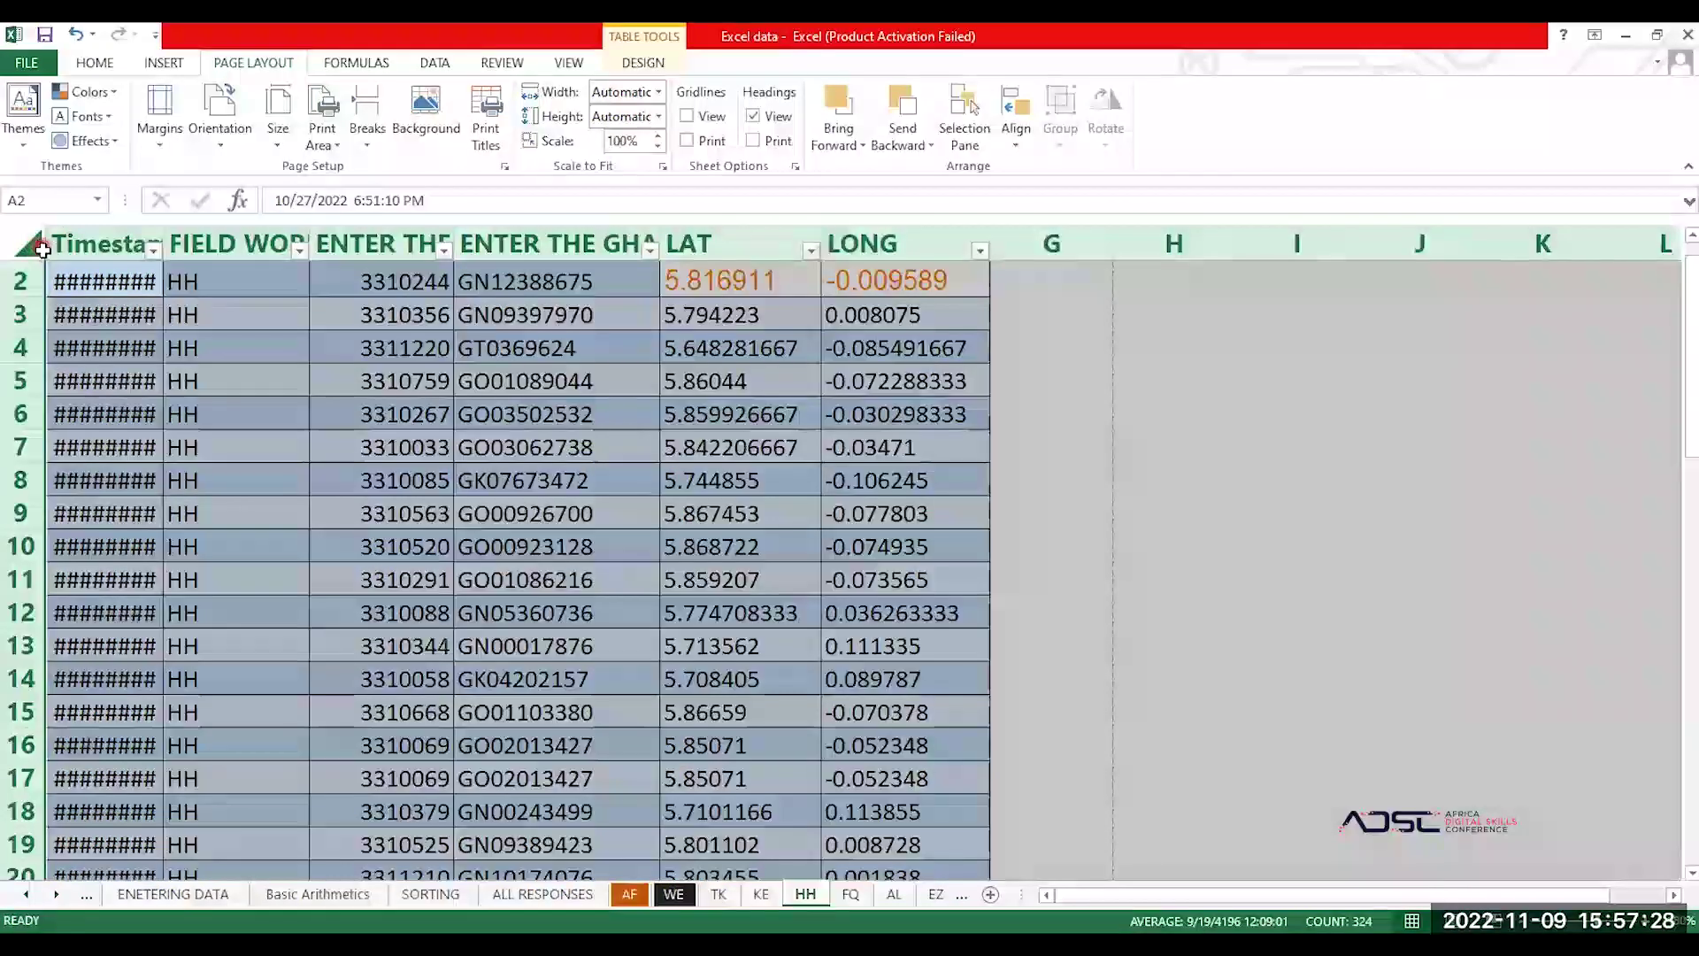
pyautogui.click(106, 380)
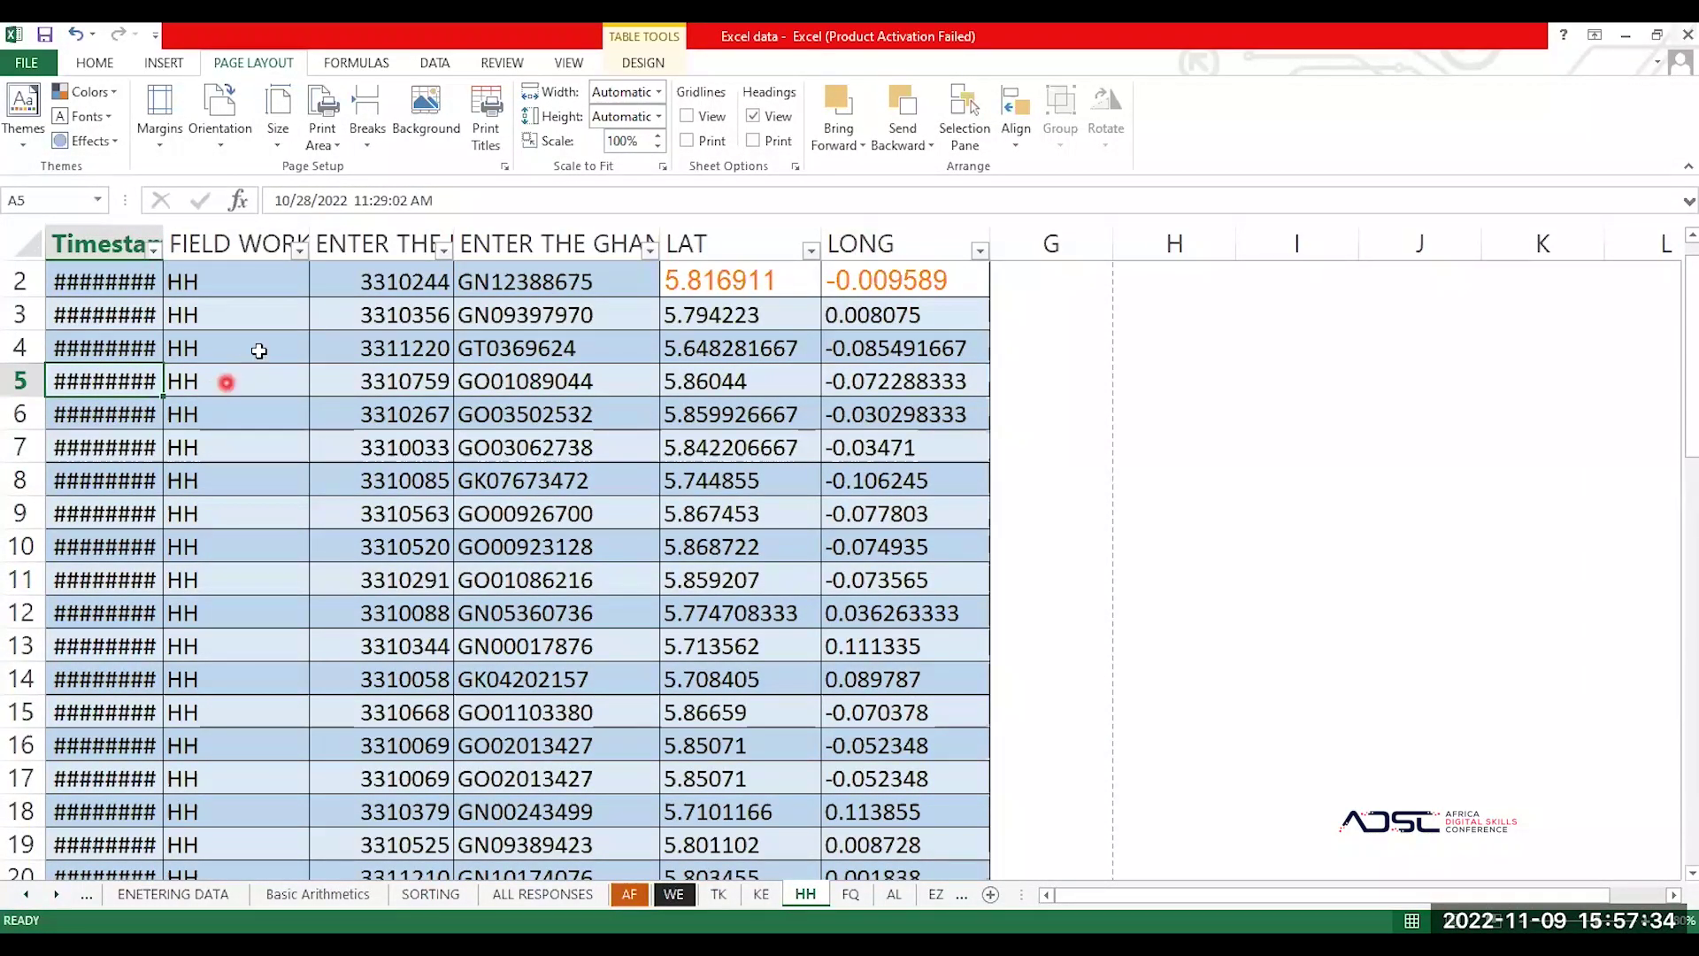
pyautogui.click(344, 375)
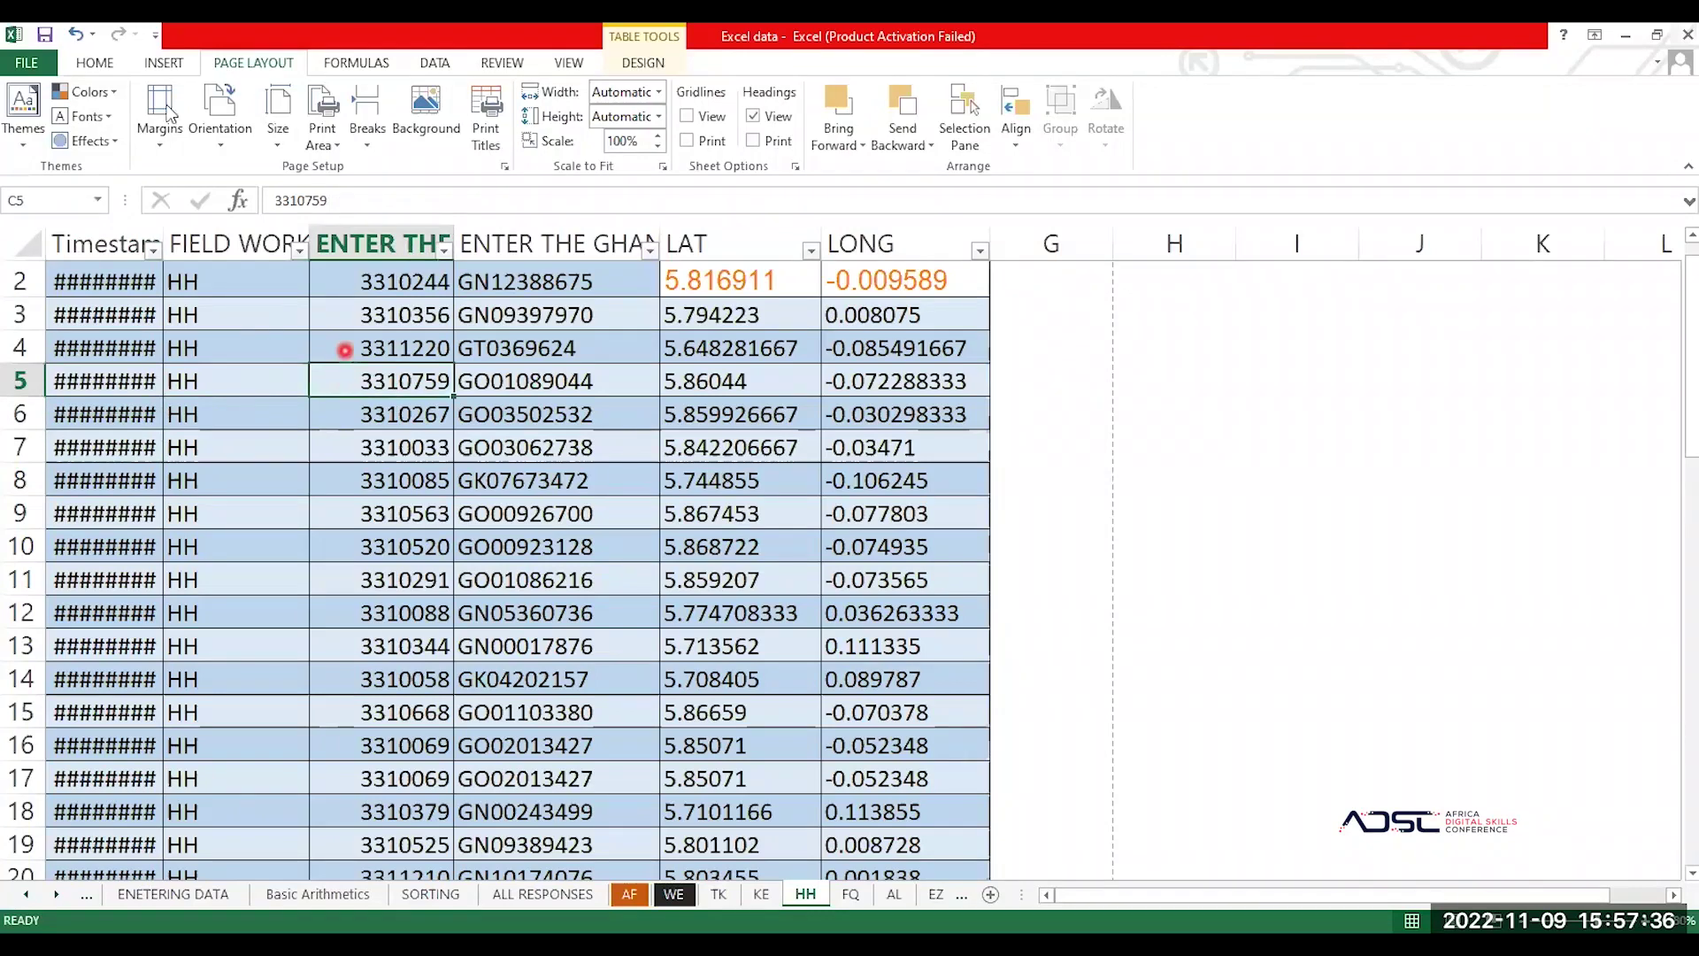
pyautogui.click(96, 63)
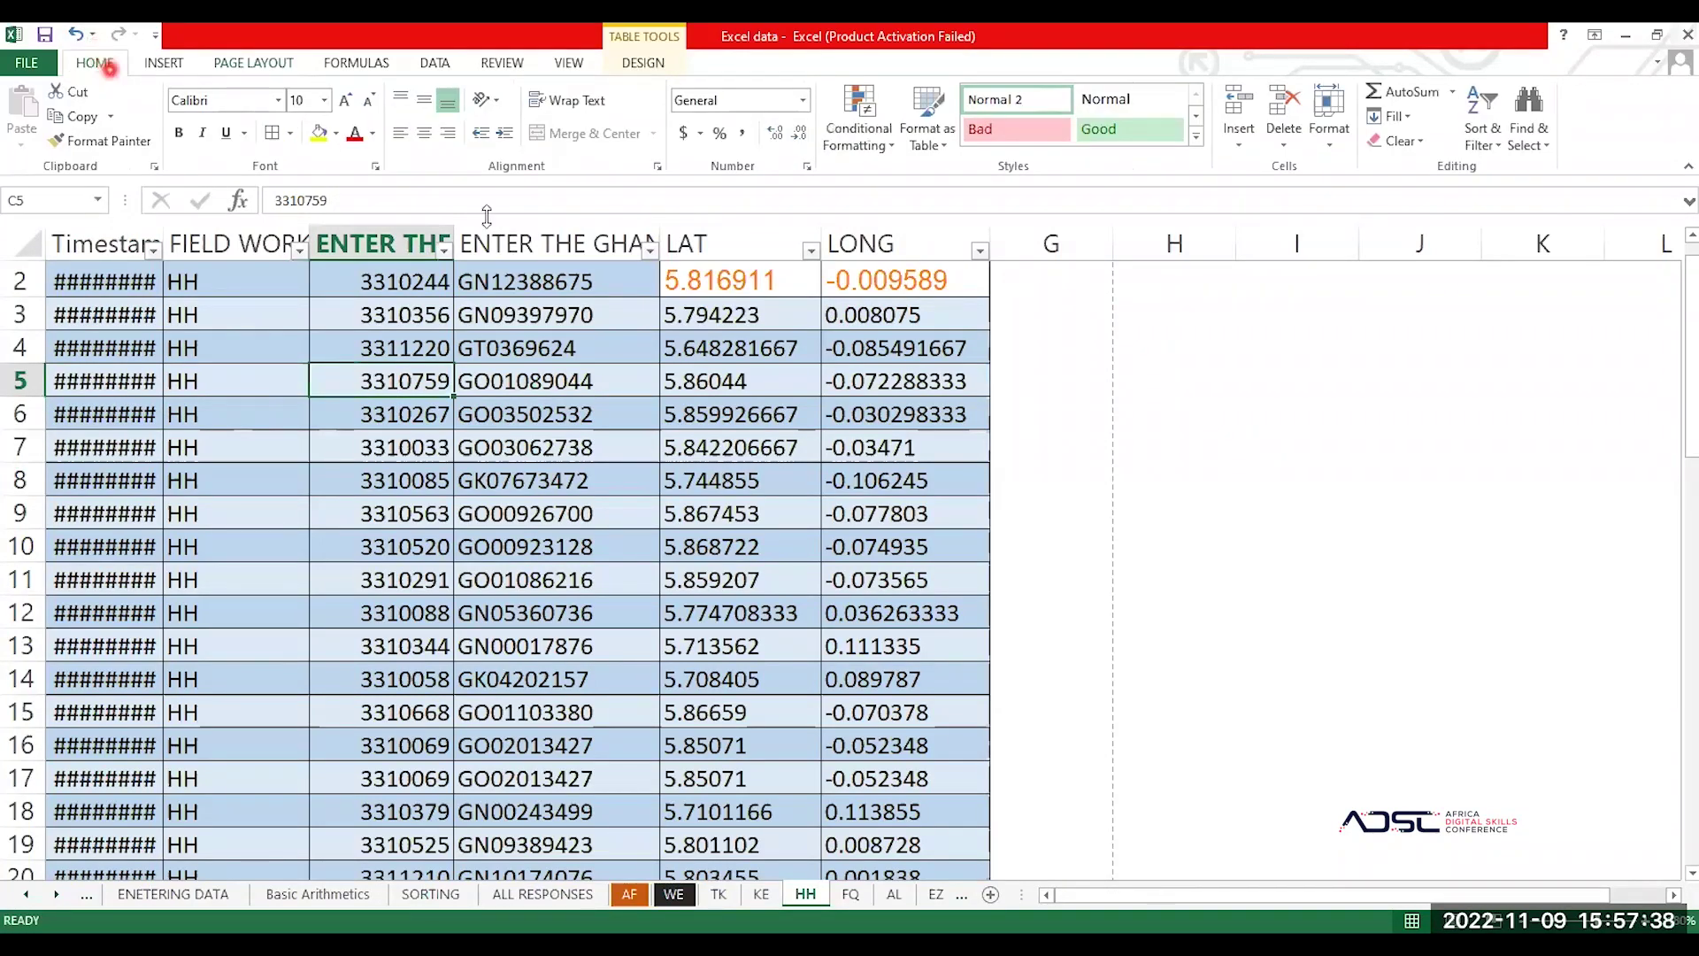
pyautogui.press('Up')
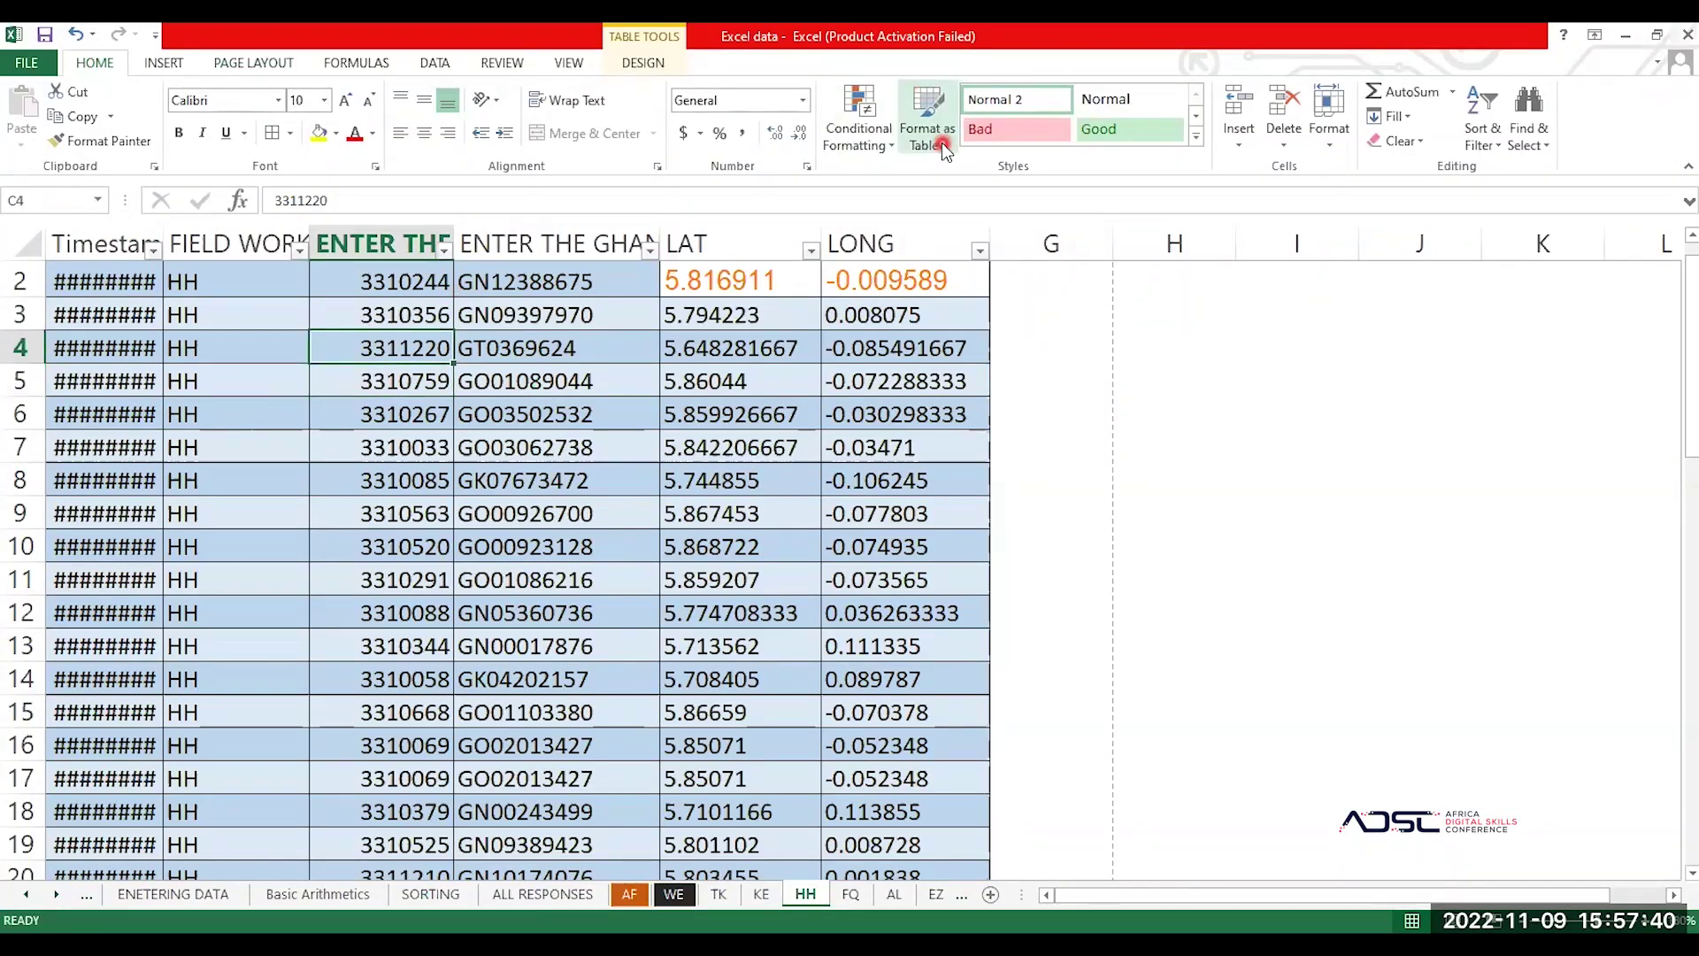
pyautogui.hotkey('ctrl', 'a')
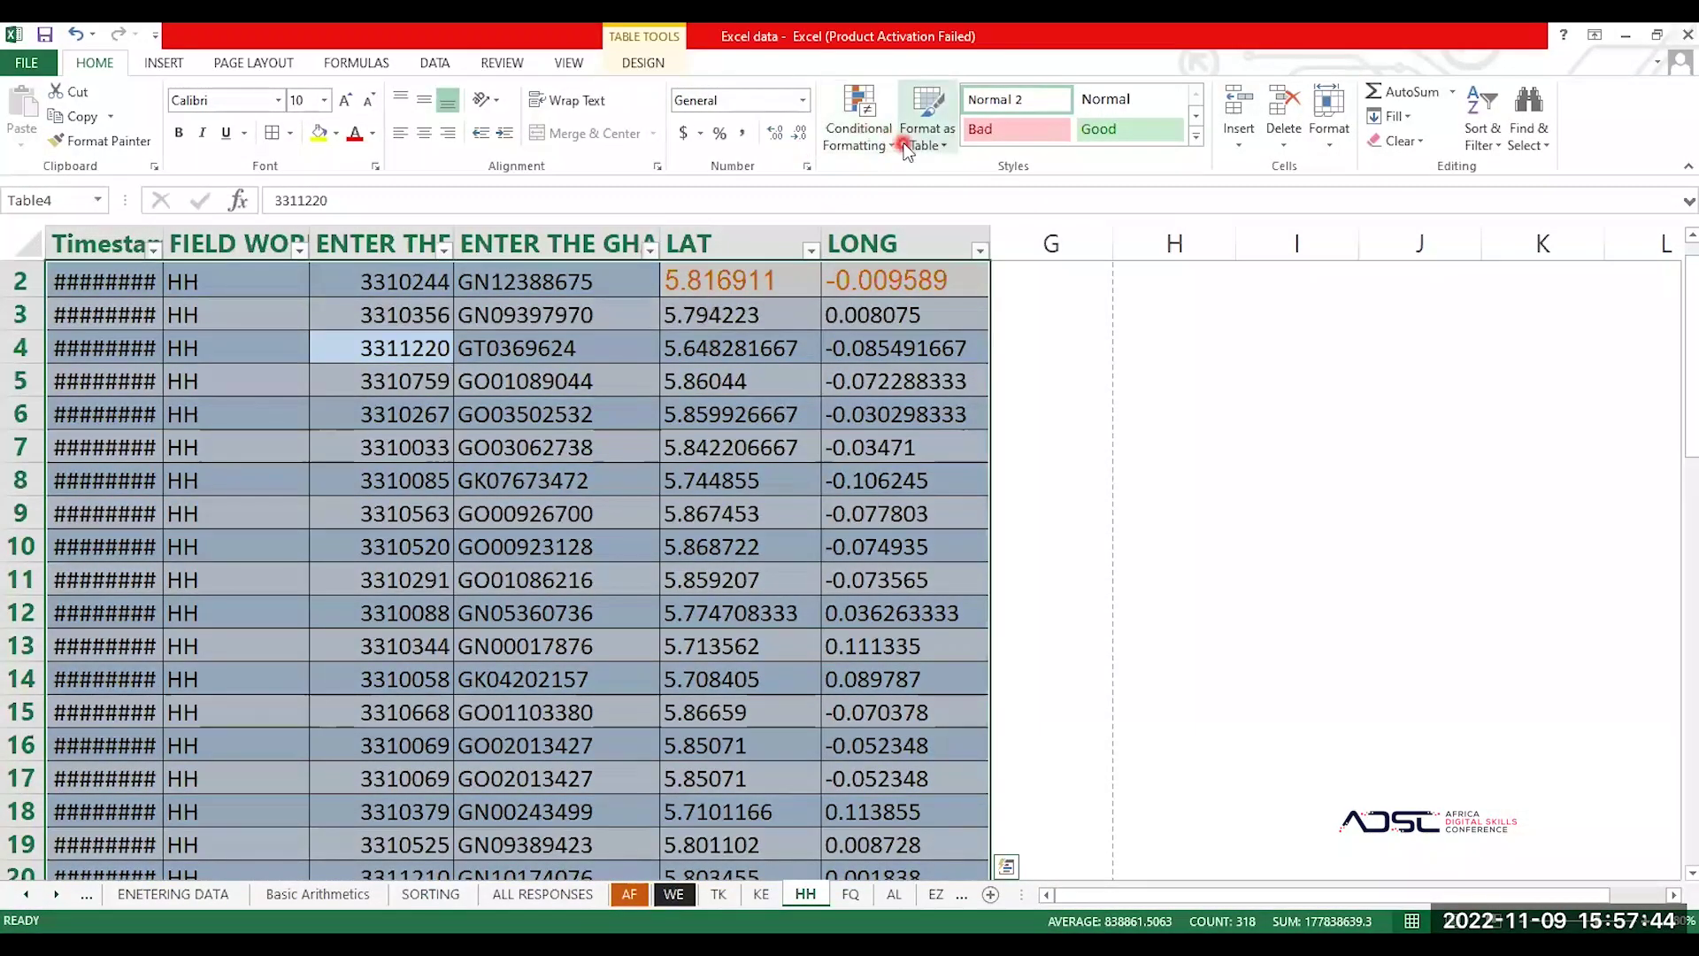
pyautogui.click(942, 145)
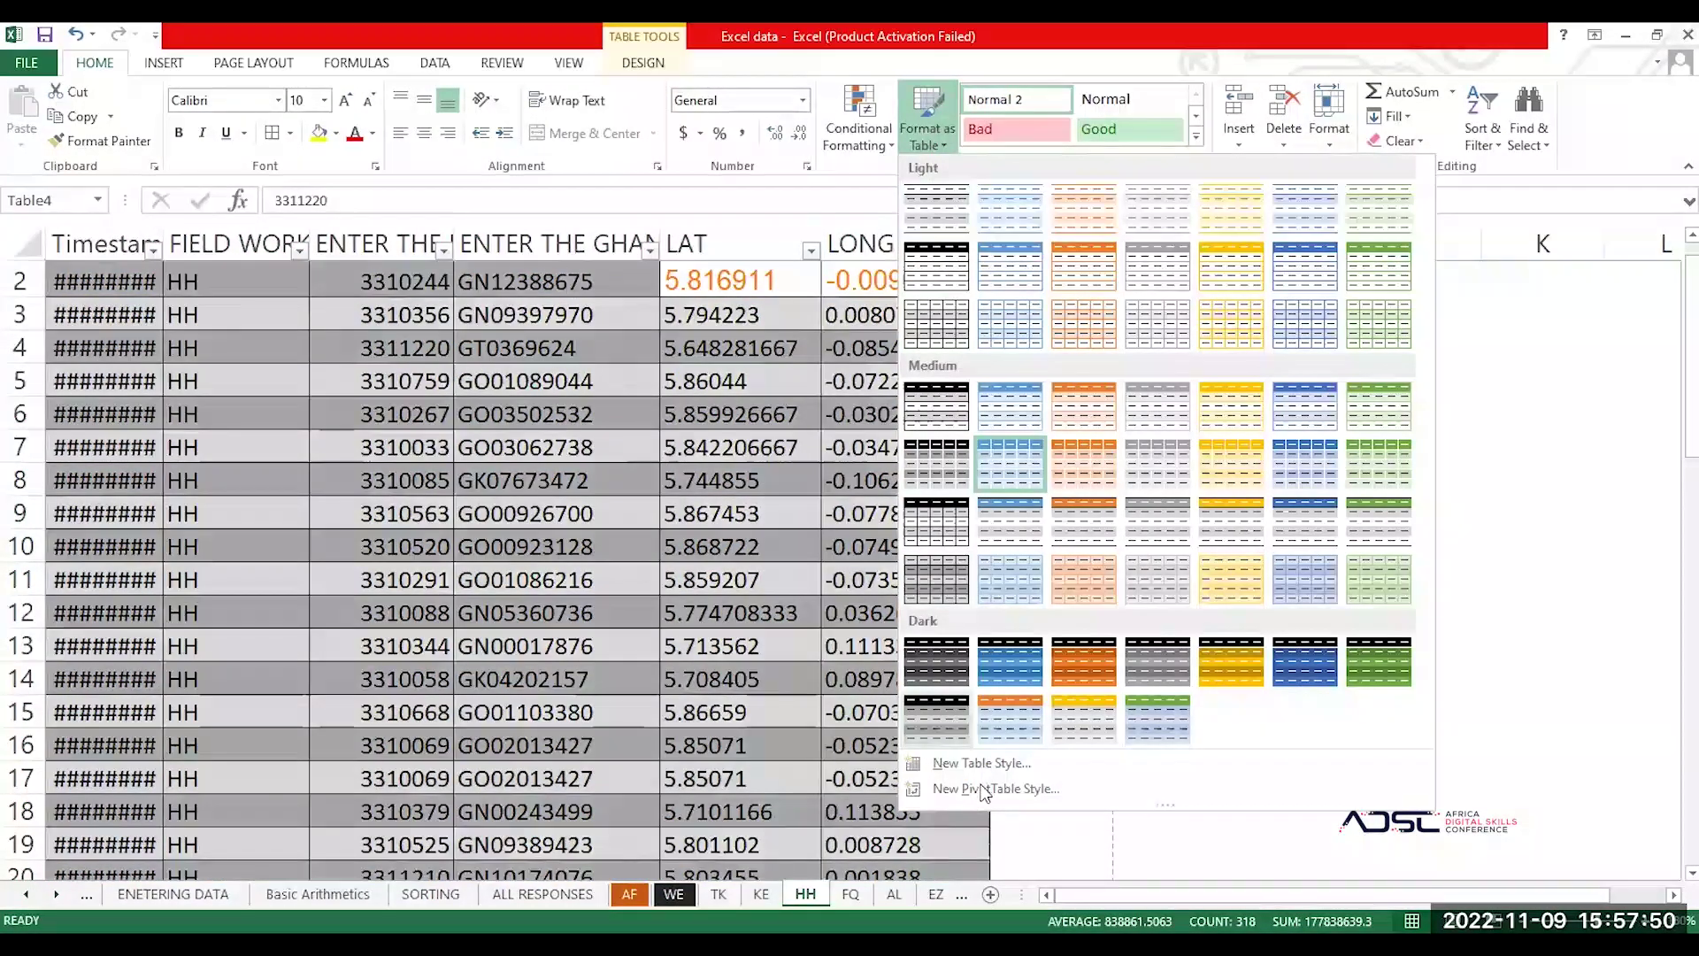
pyautogui.click(730, 414)
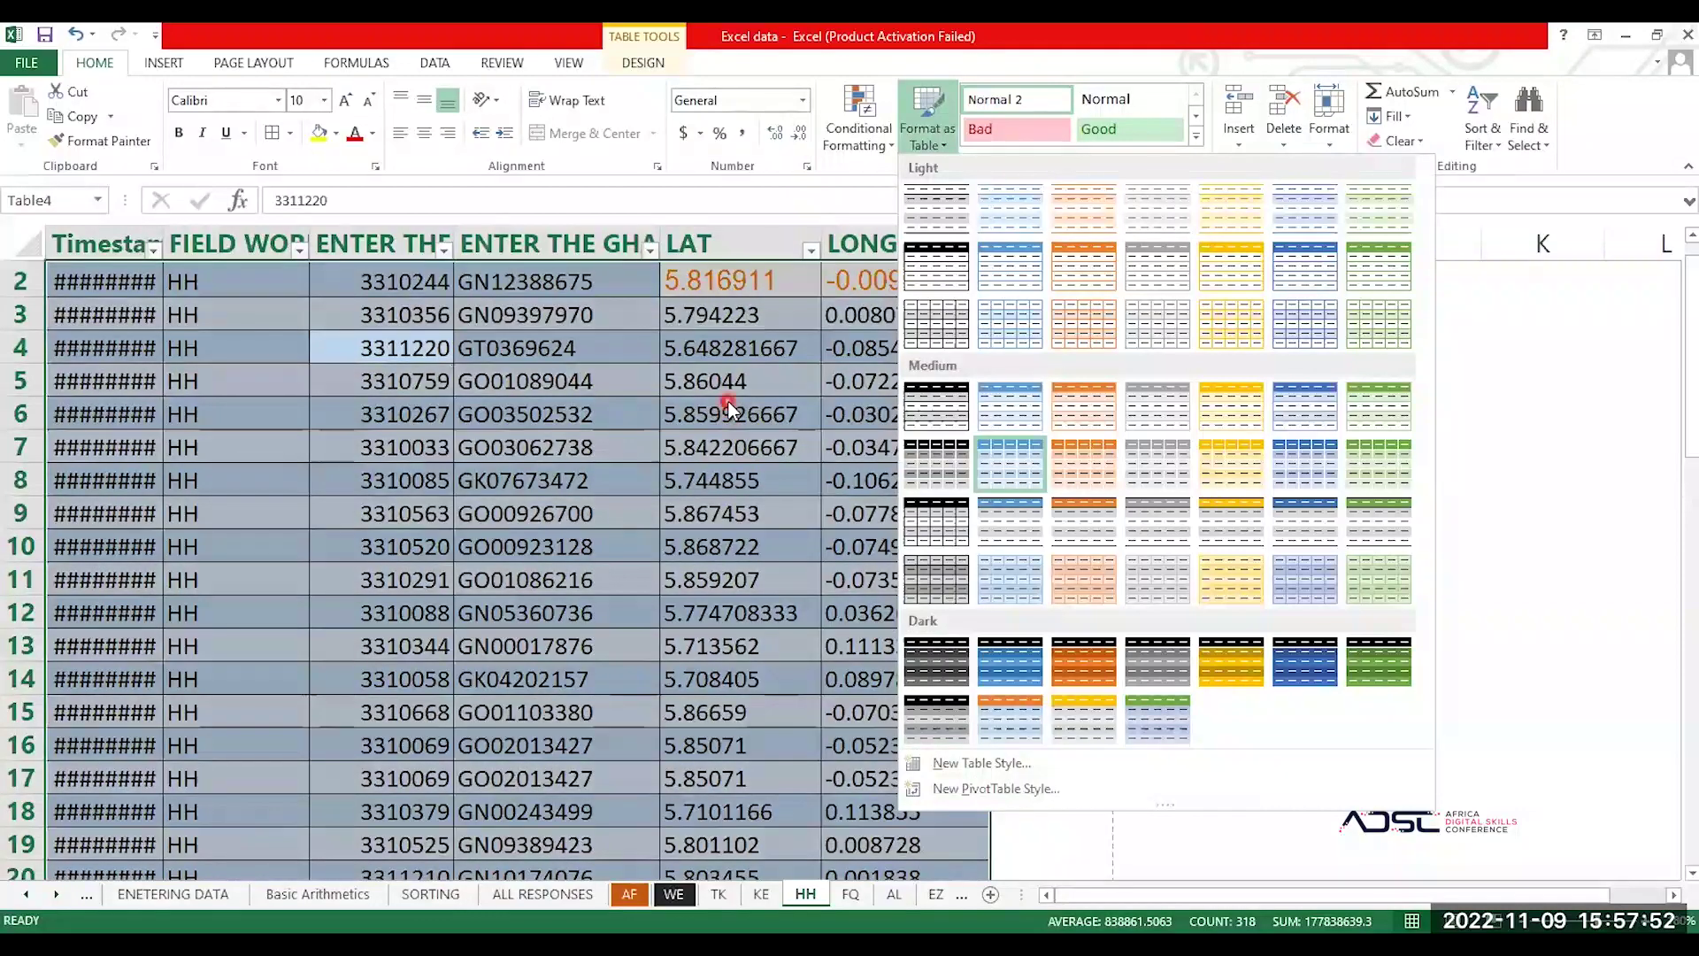
pyautogui.click(553, 321)
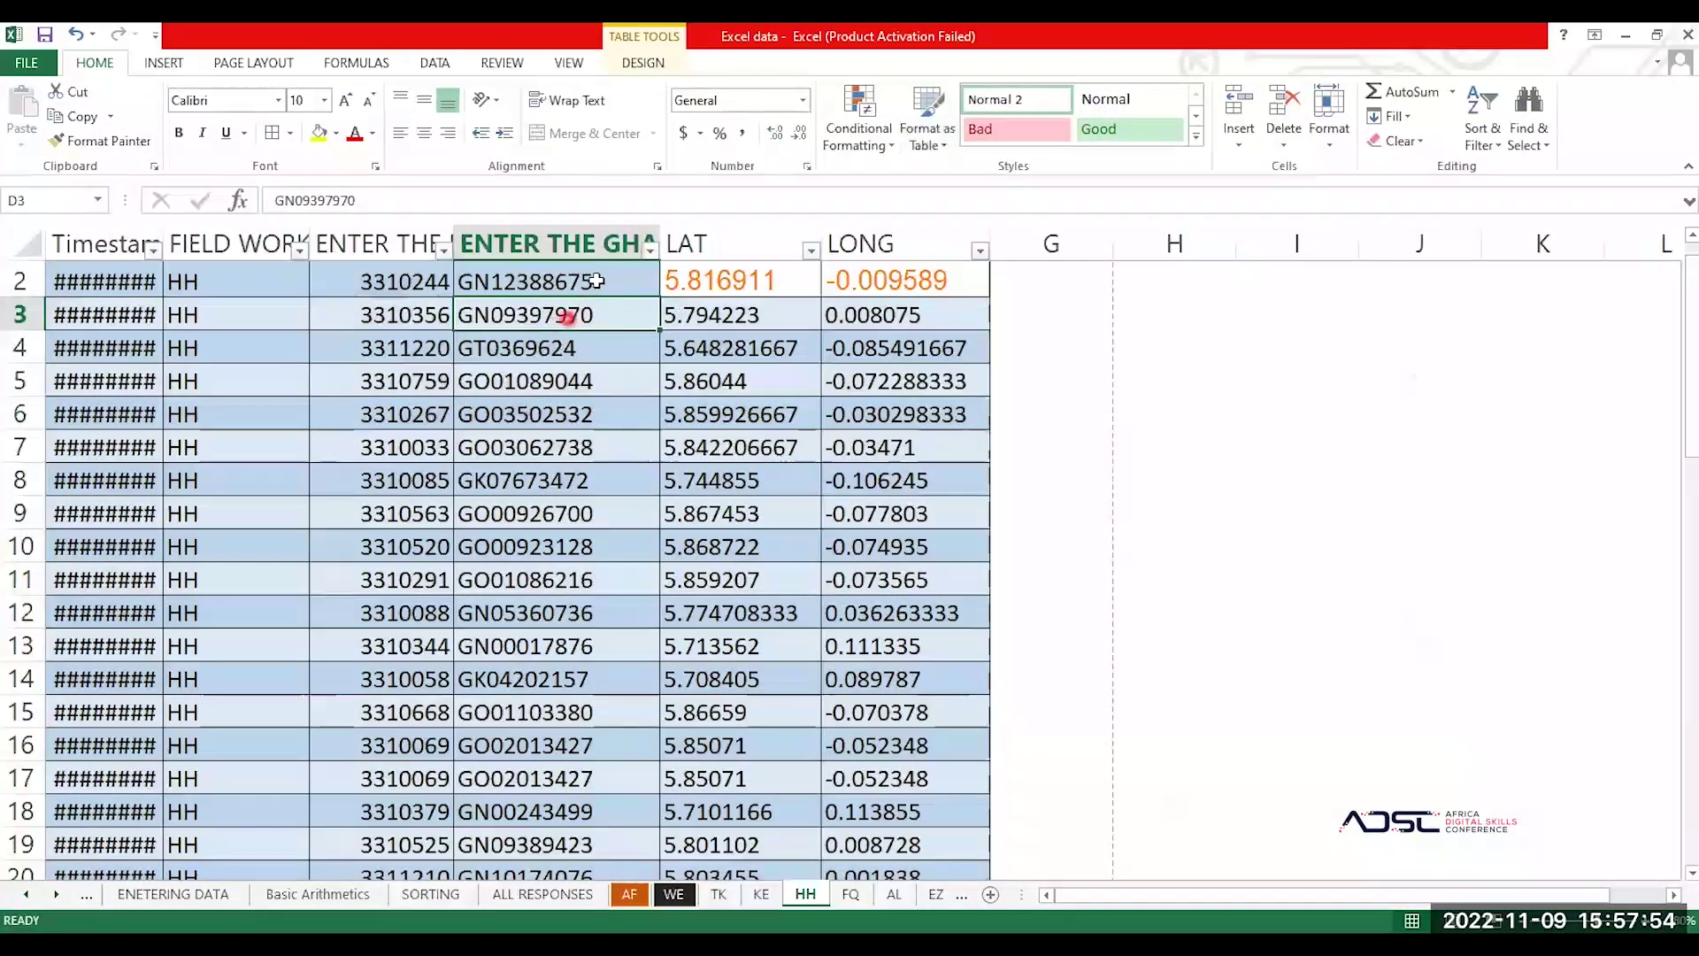
# Step: Try Wrap Text on the address and Timestamp columns, then widen column A to show full dates
pyautogui.click(541, 246)
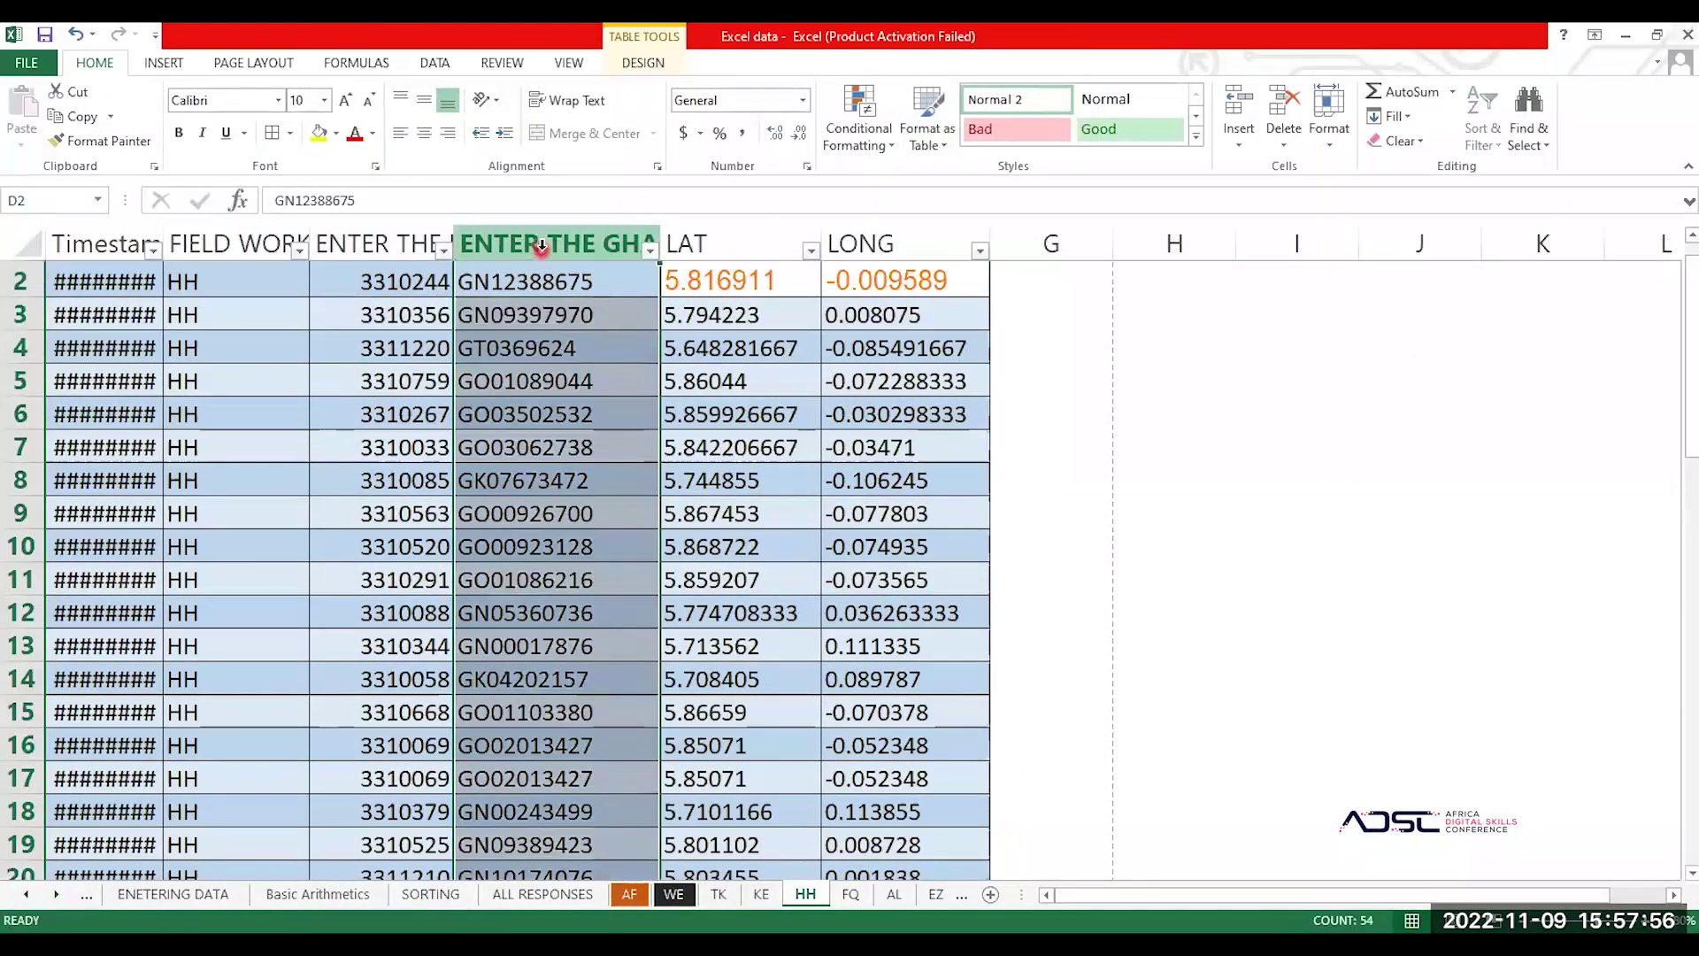
pyautogui.click(565, 103)
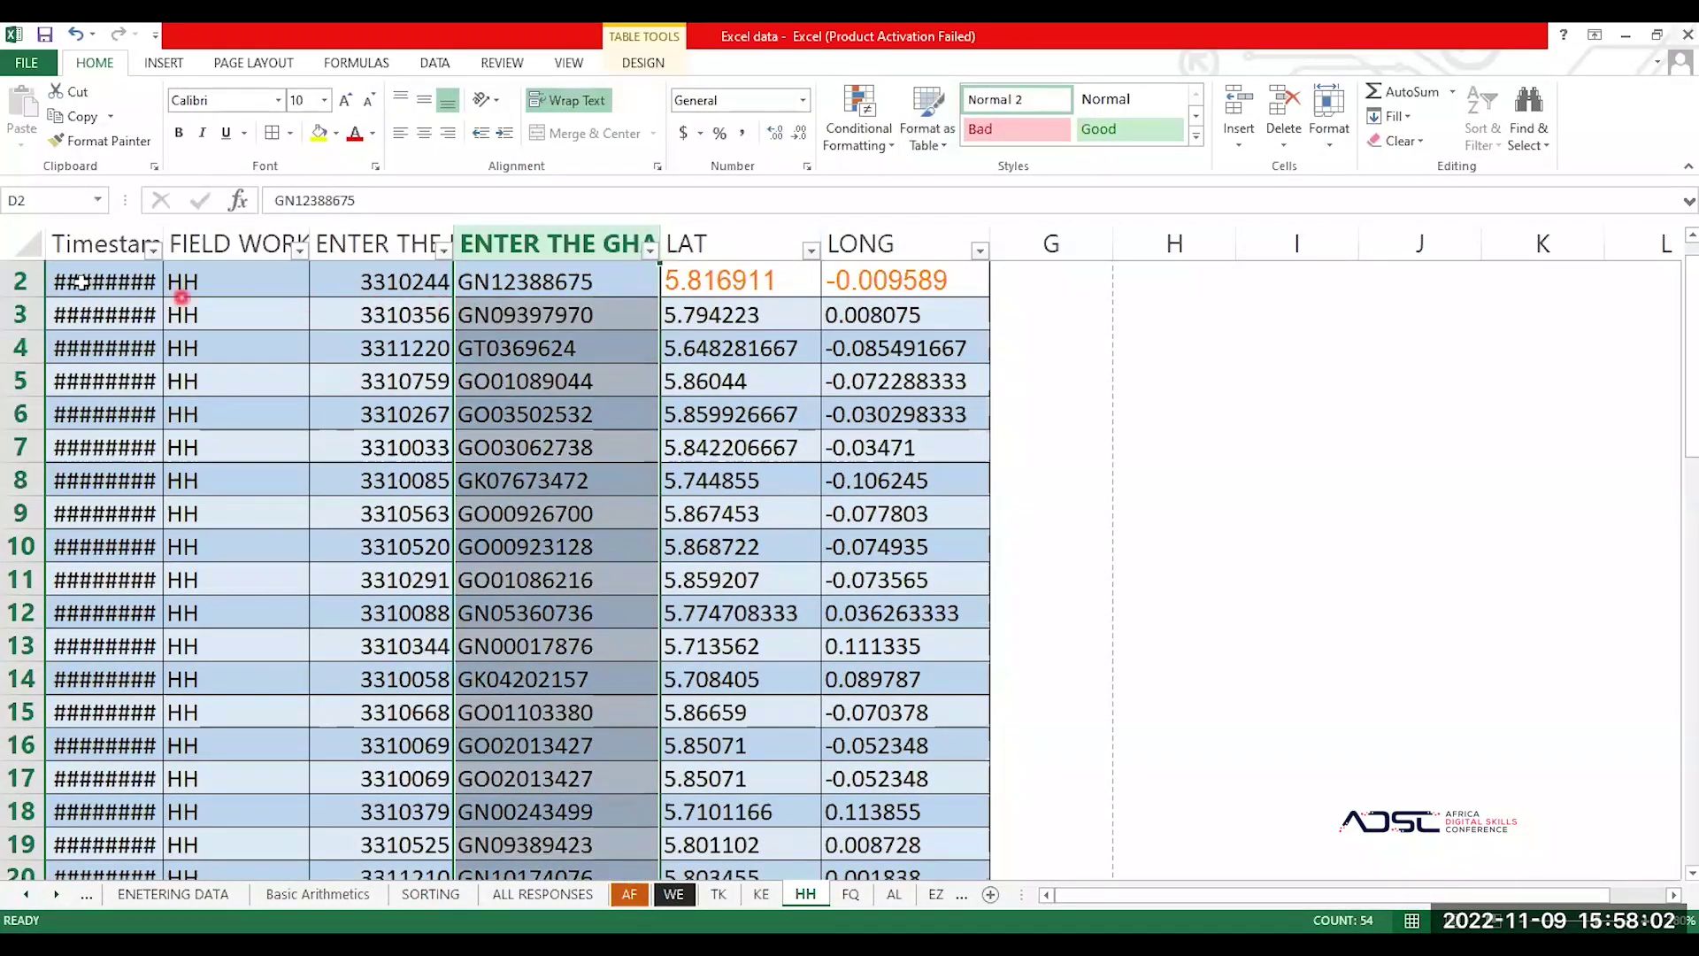
pyautogui.click(108, 233)
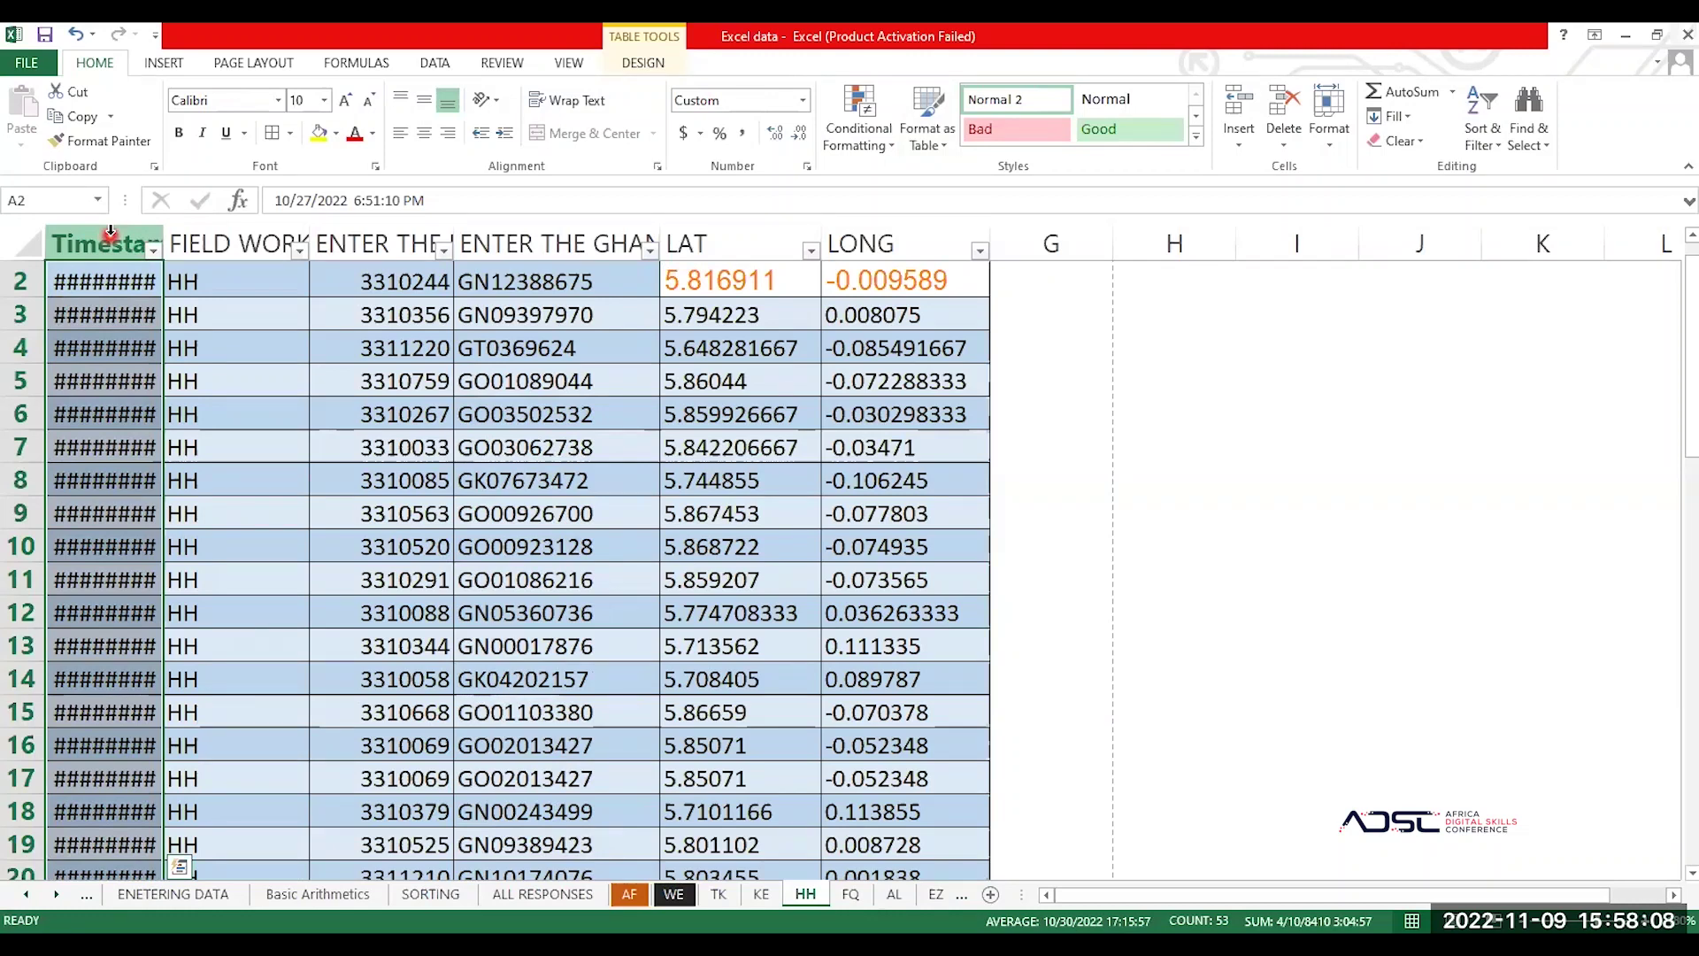
pyautogui.click(565, 102)
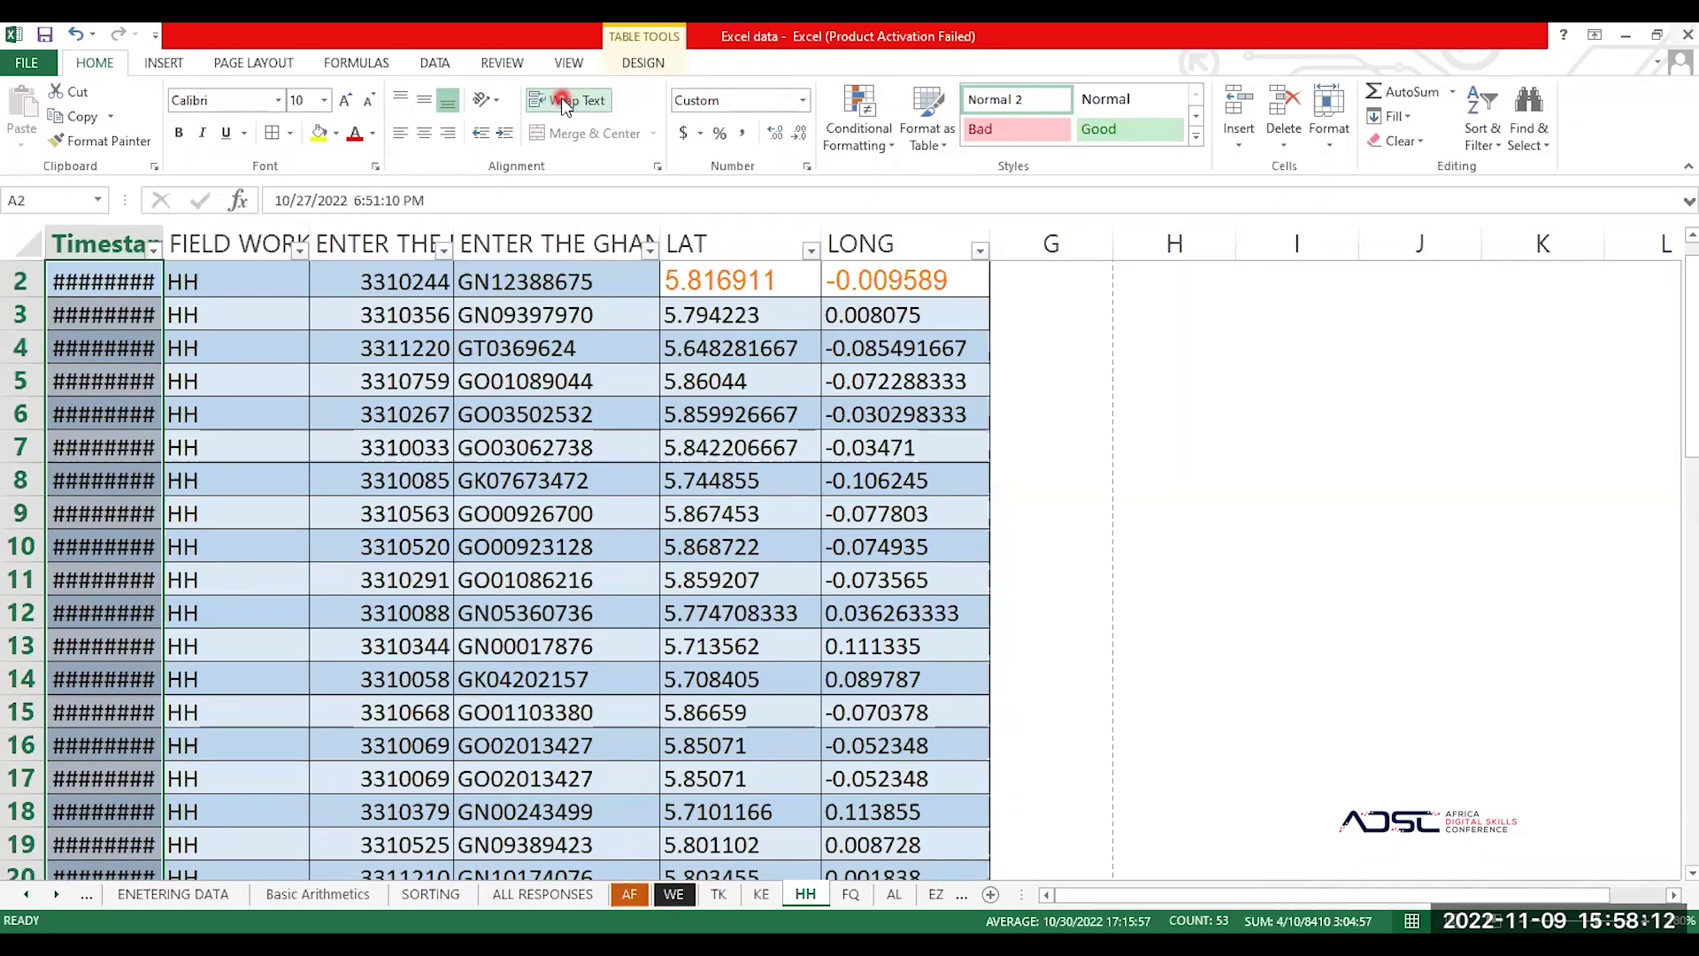
pyautogui.click(565, 103)
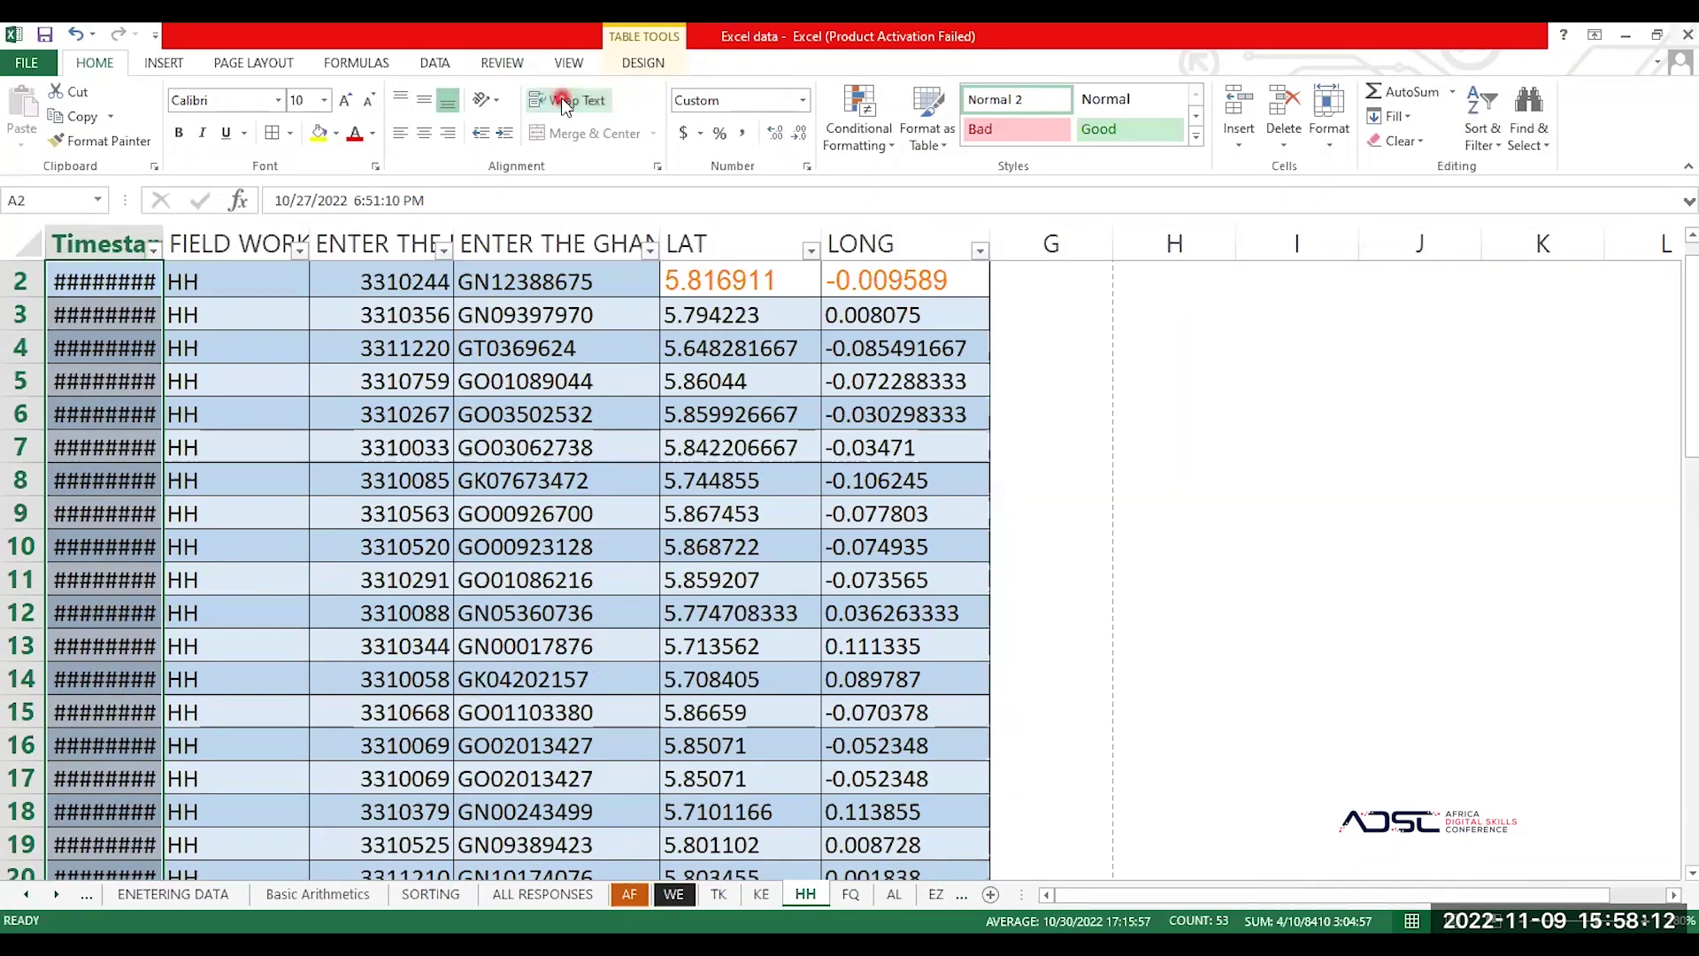
pyautogui.click(168, 235)
pyautogui.moveTo(239, 229); pyautogui.dragTo(339, 224)
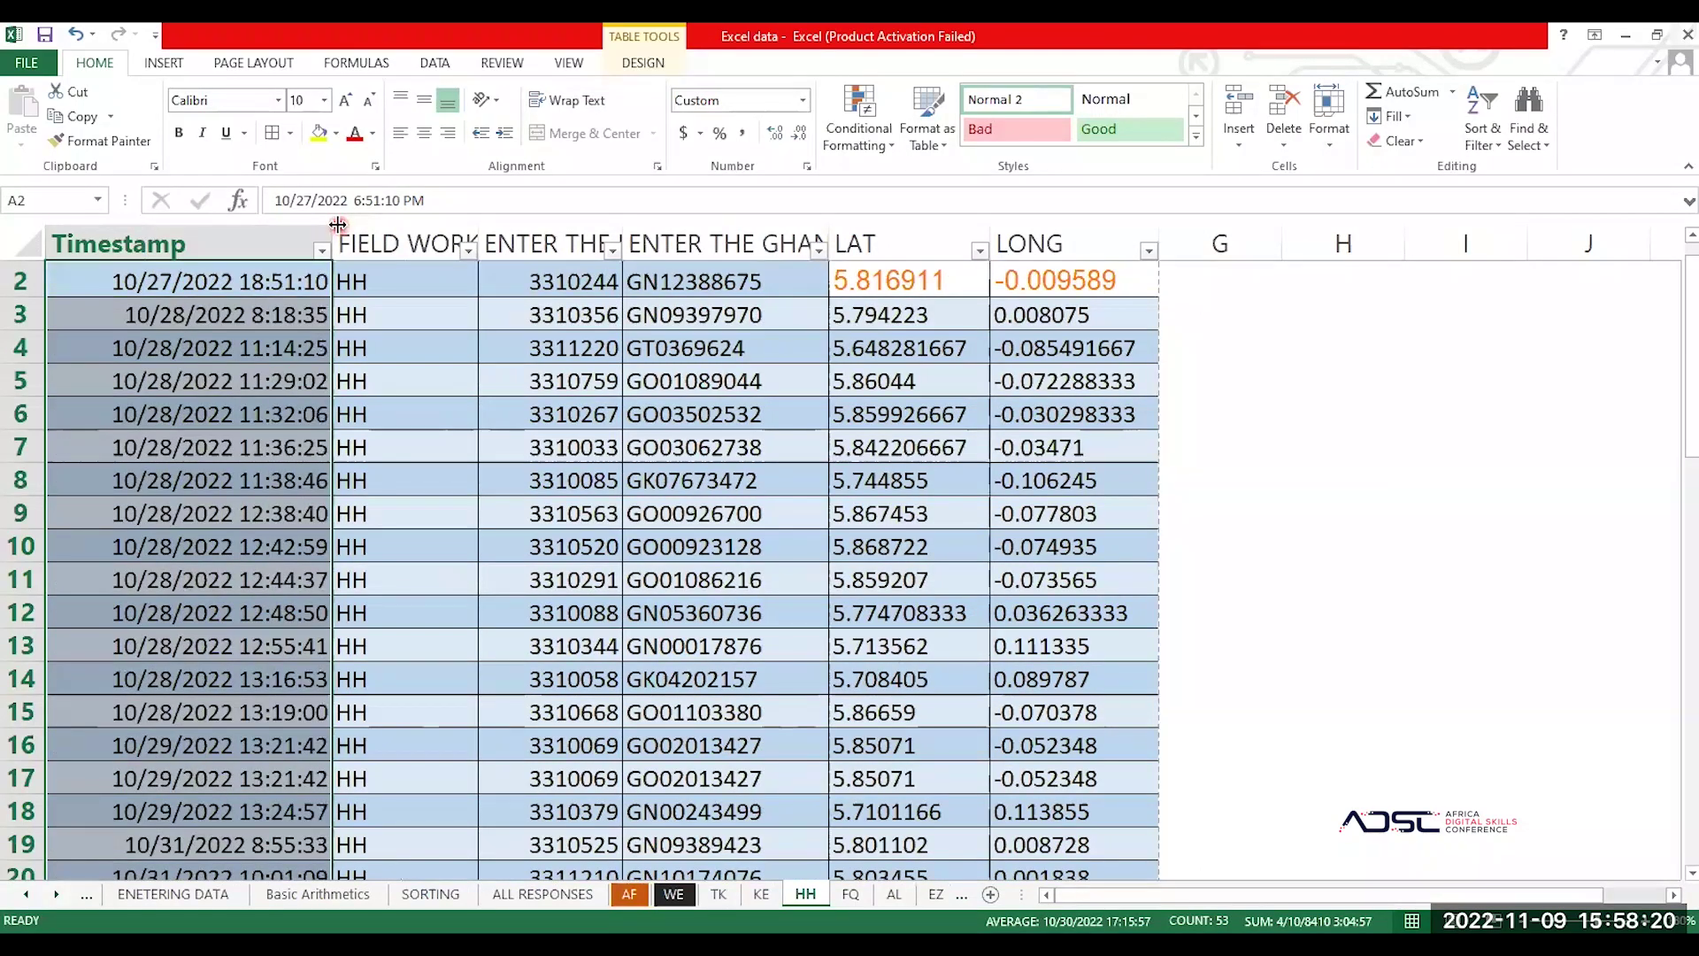
pyautogui.click(786, 478)
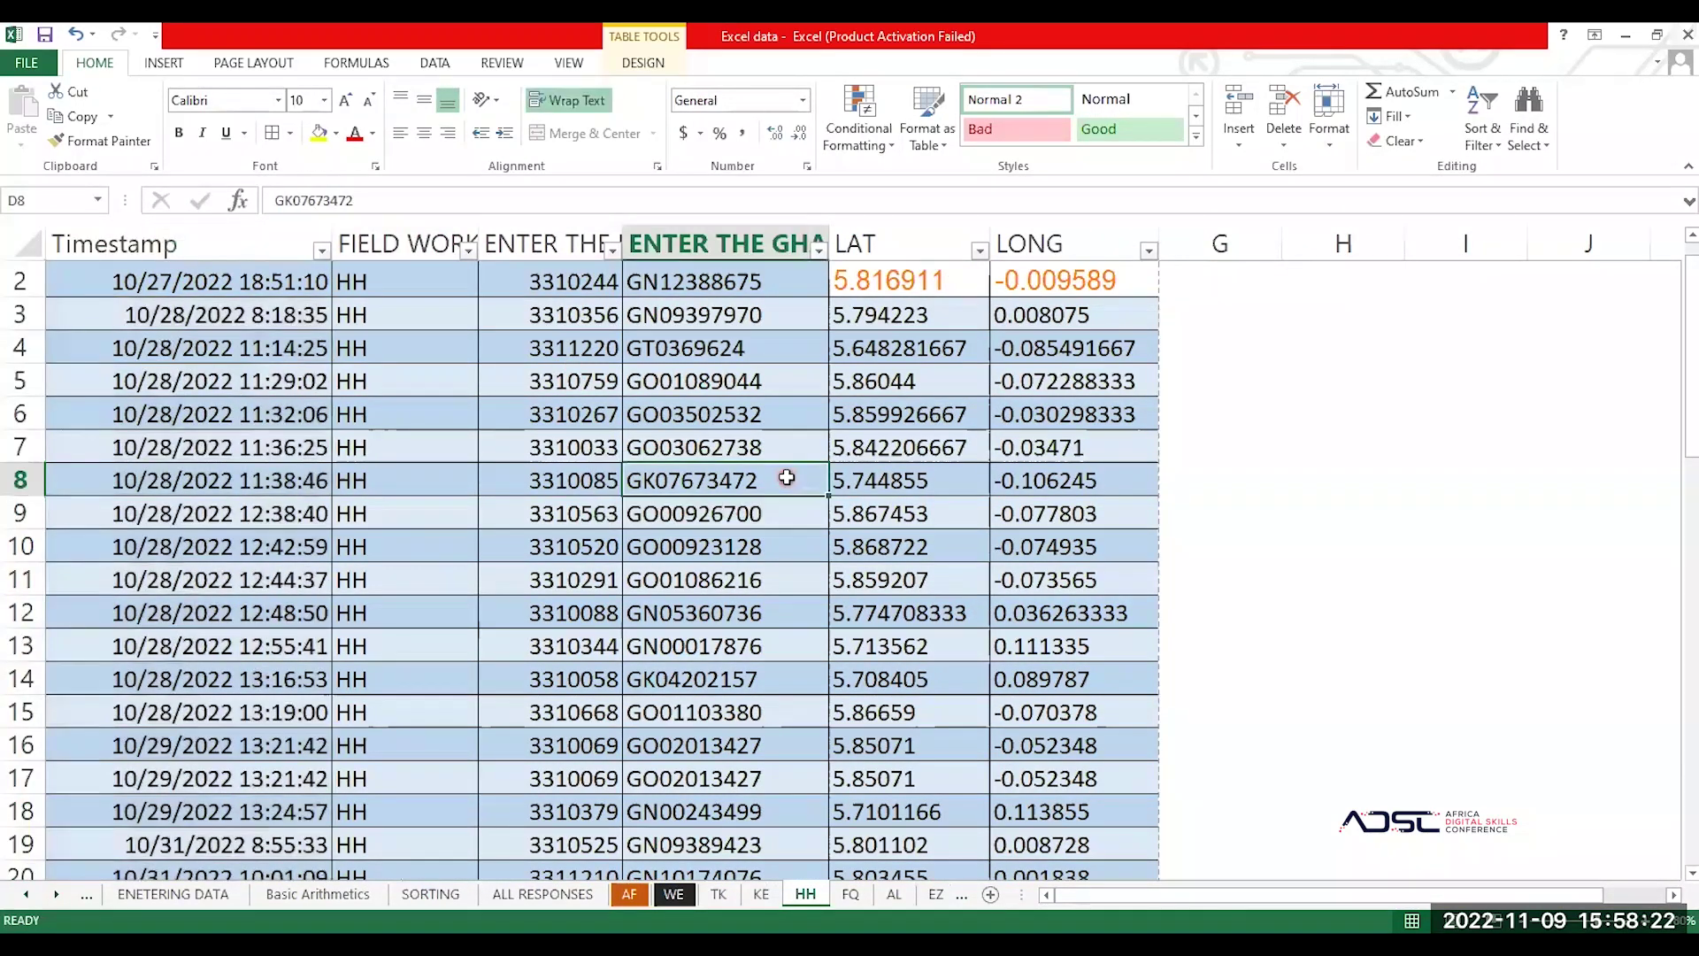
# Step: On the FQ sheet, rename header C1 to PID and B1 to FW CODE
pyautogui.click(850, 895)
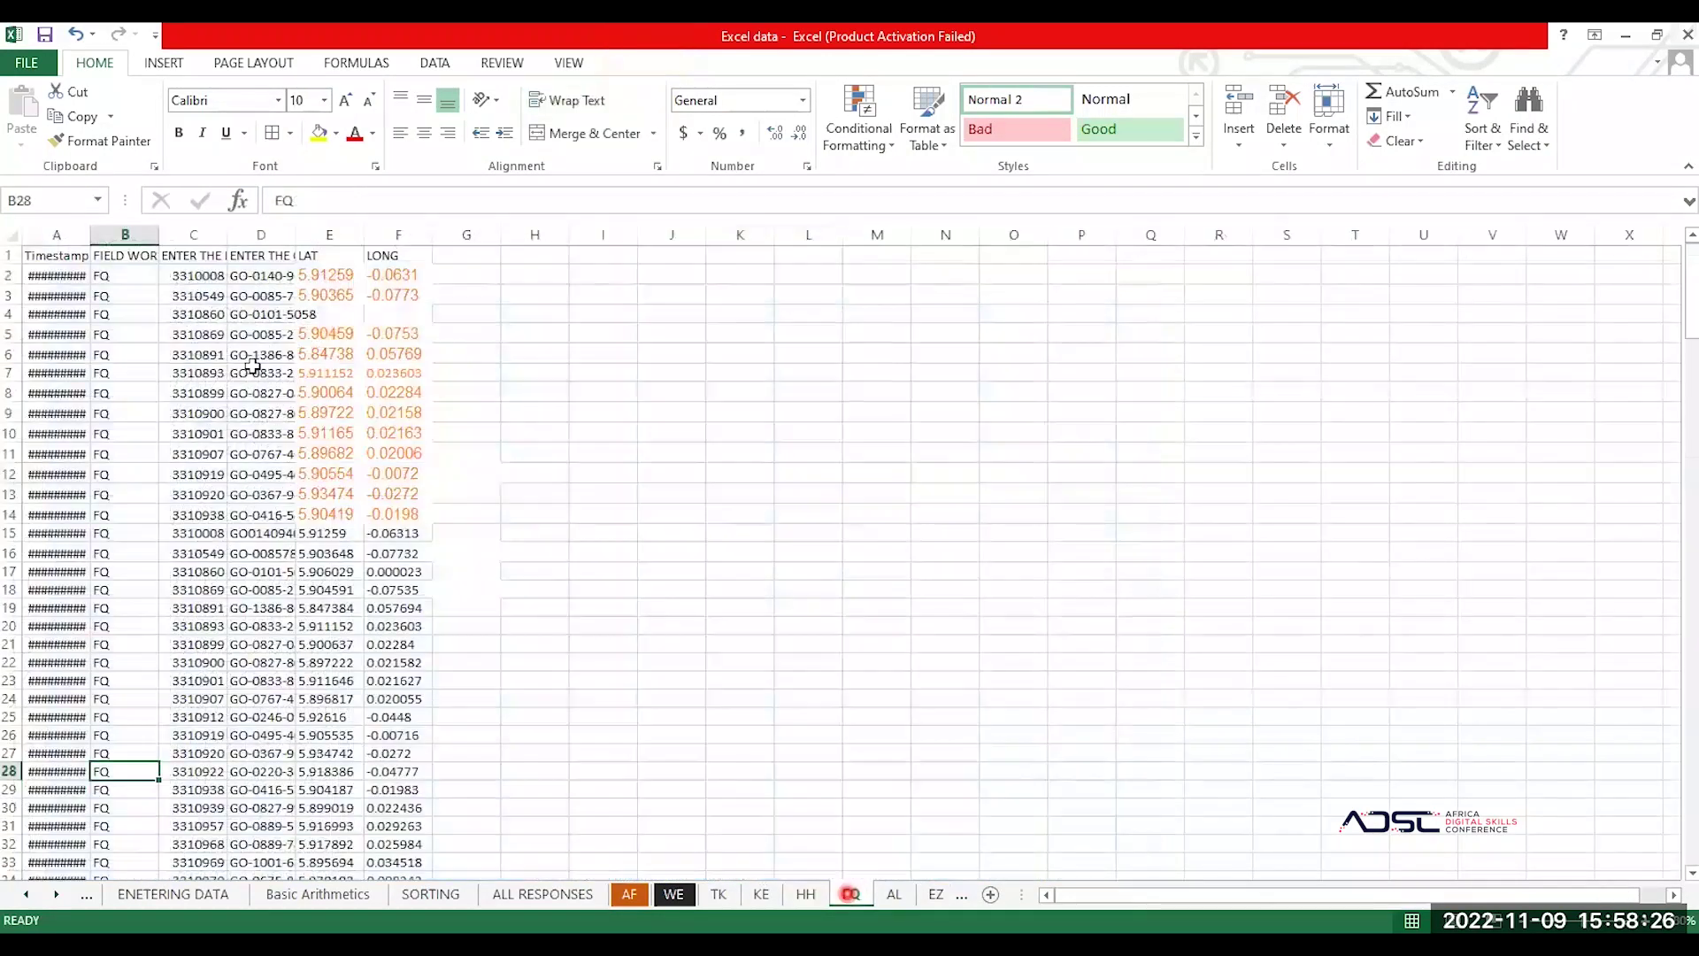
pyautogui.click(175, 256)
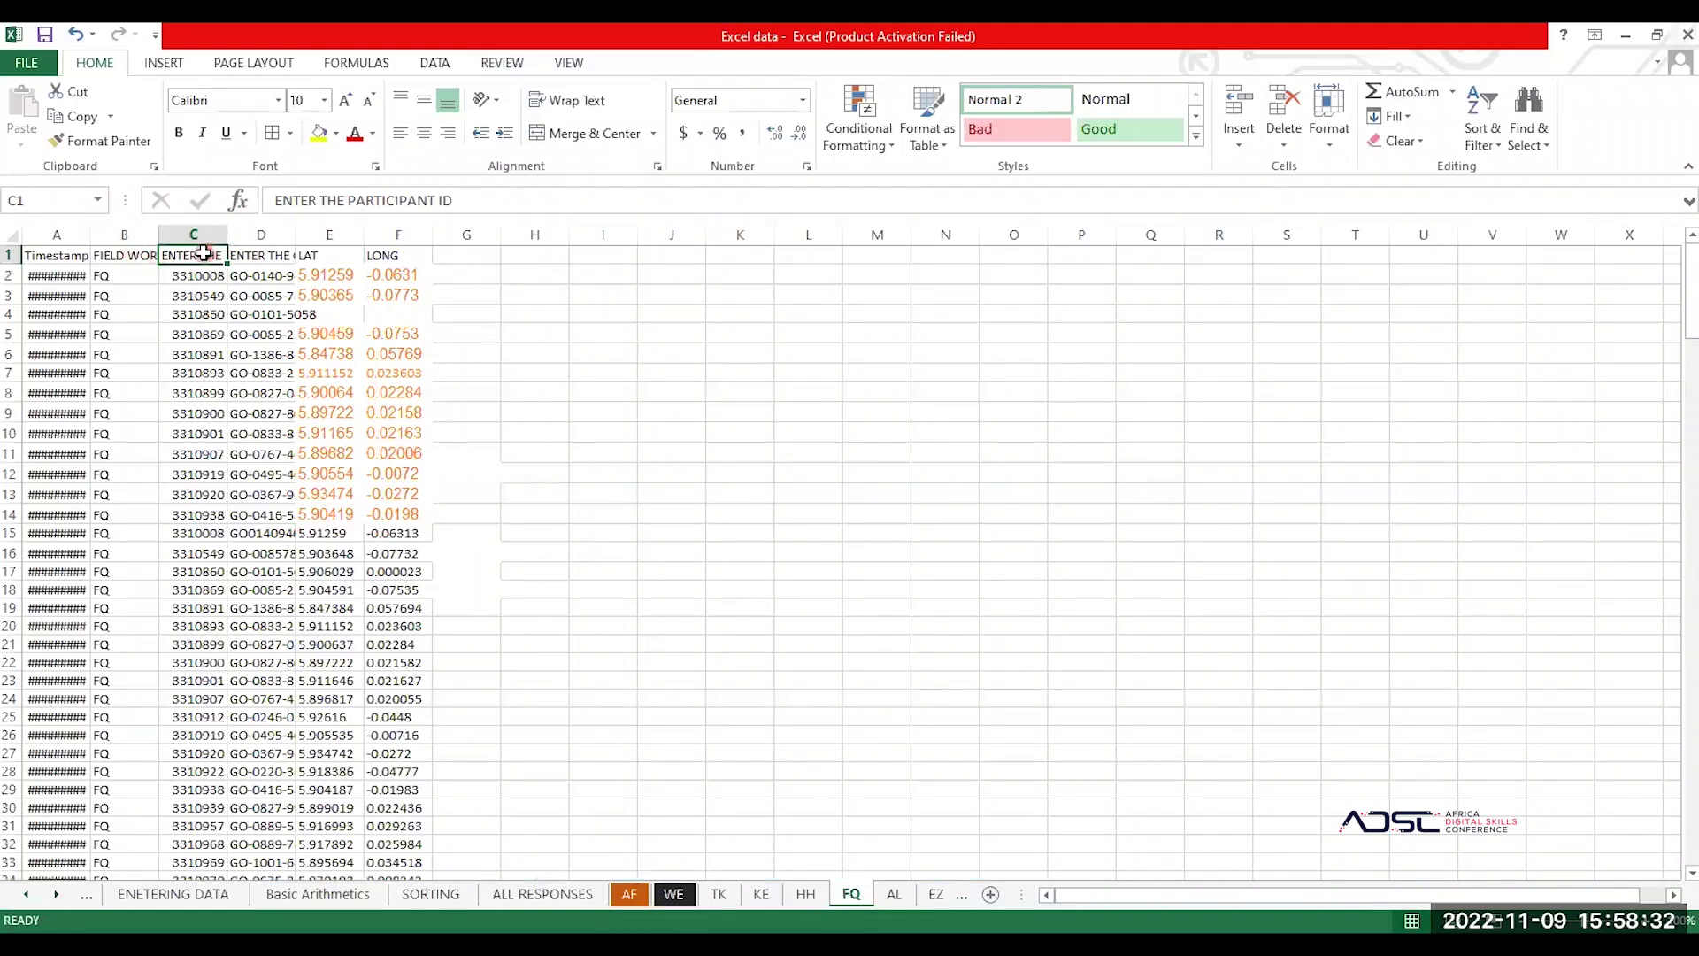
pyautogui.doubleClick(204, 254)
pyautogui.write('p')
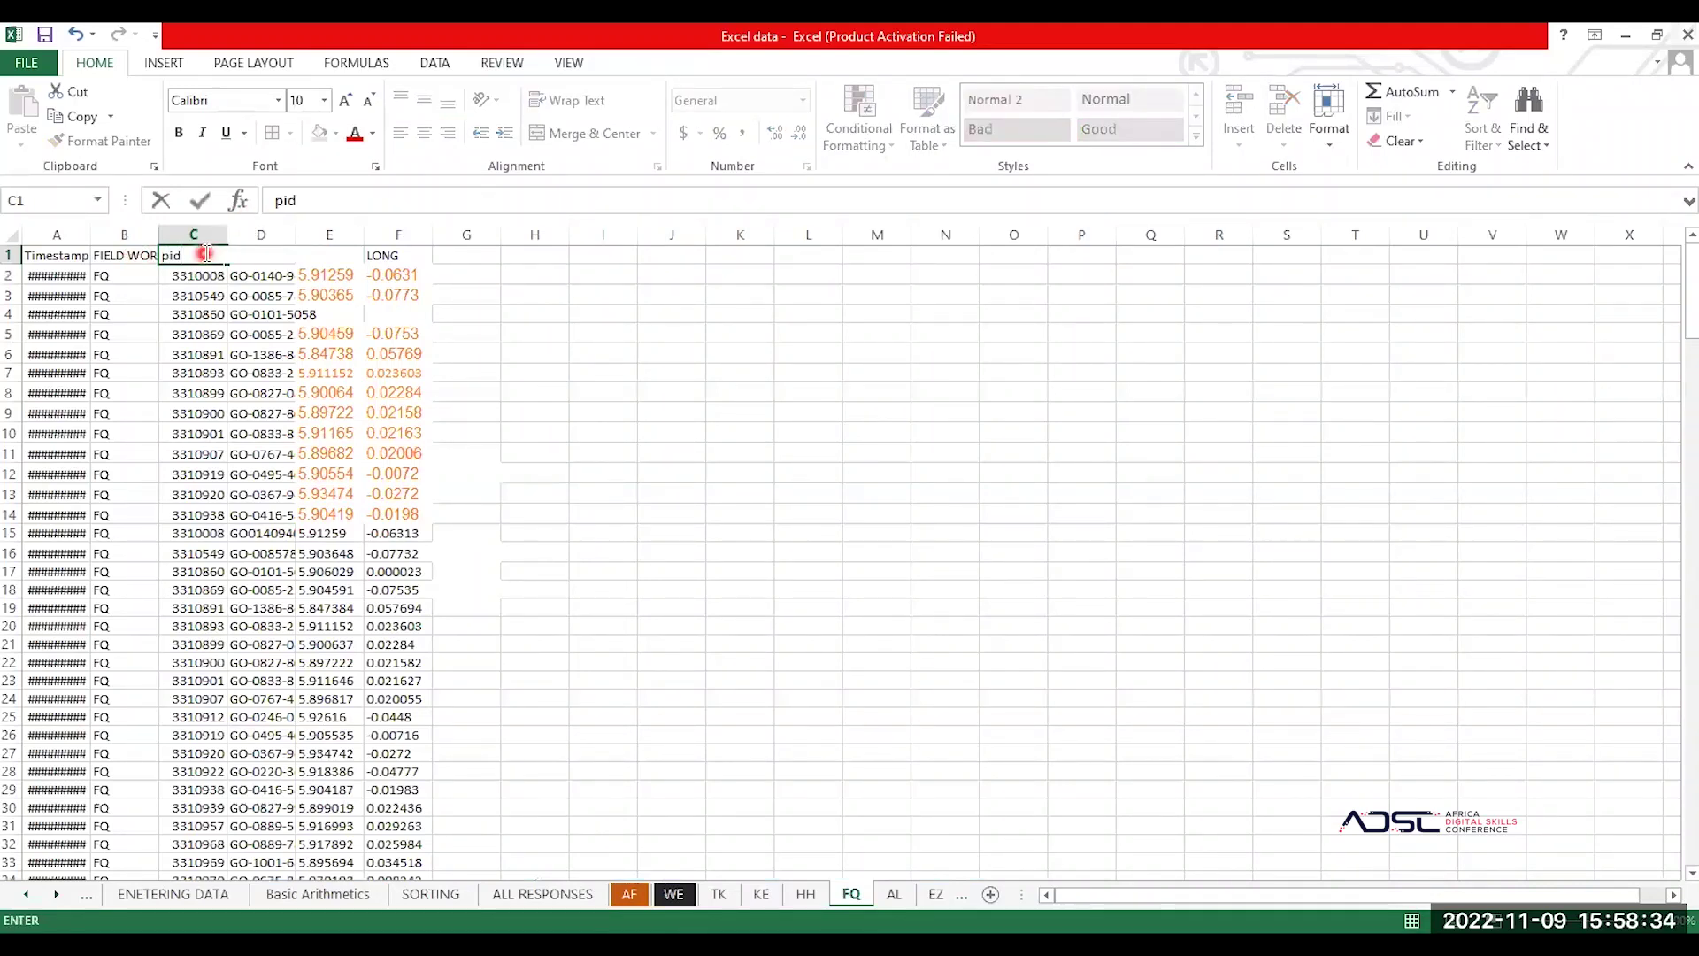
pyautogui.press('BackSpace')
pyautogui.write('PID')
pyautogui.press('Return')
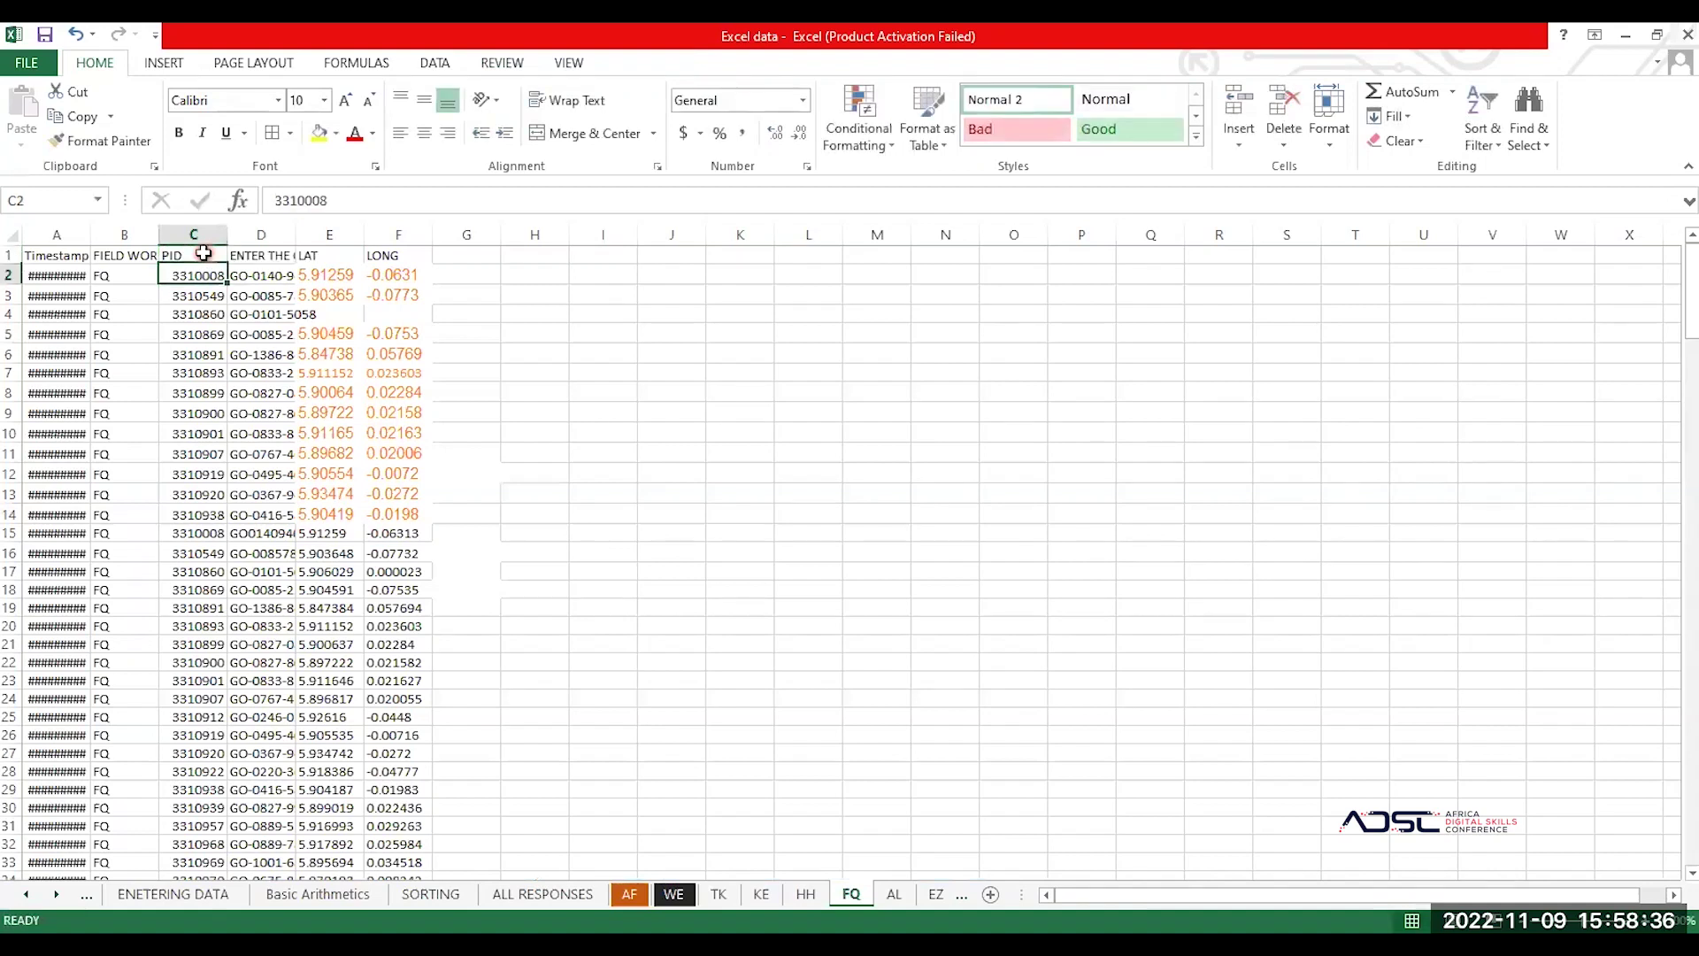
pyautogui.click(122, 254)
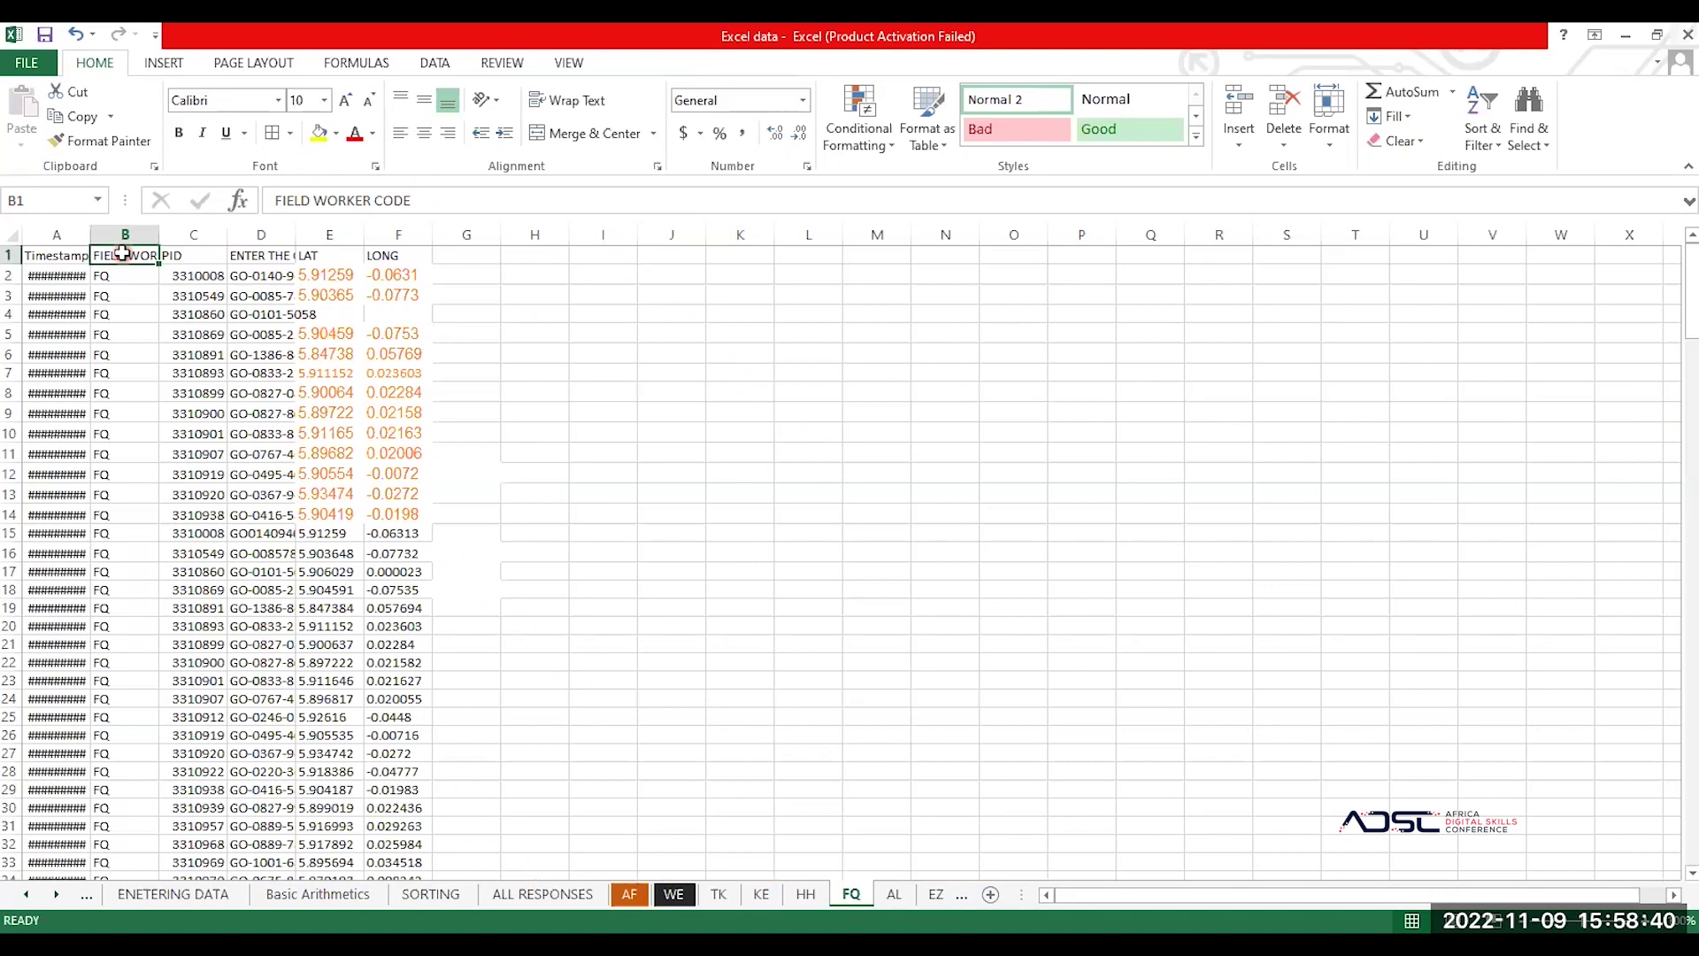
pyautogui.write('FW CODE')
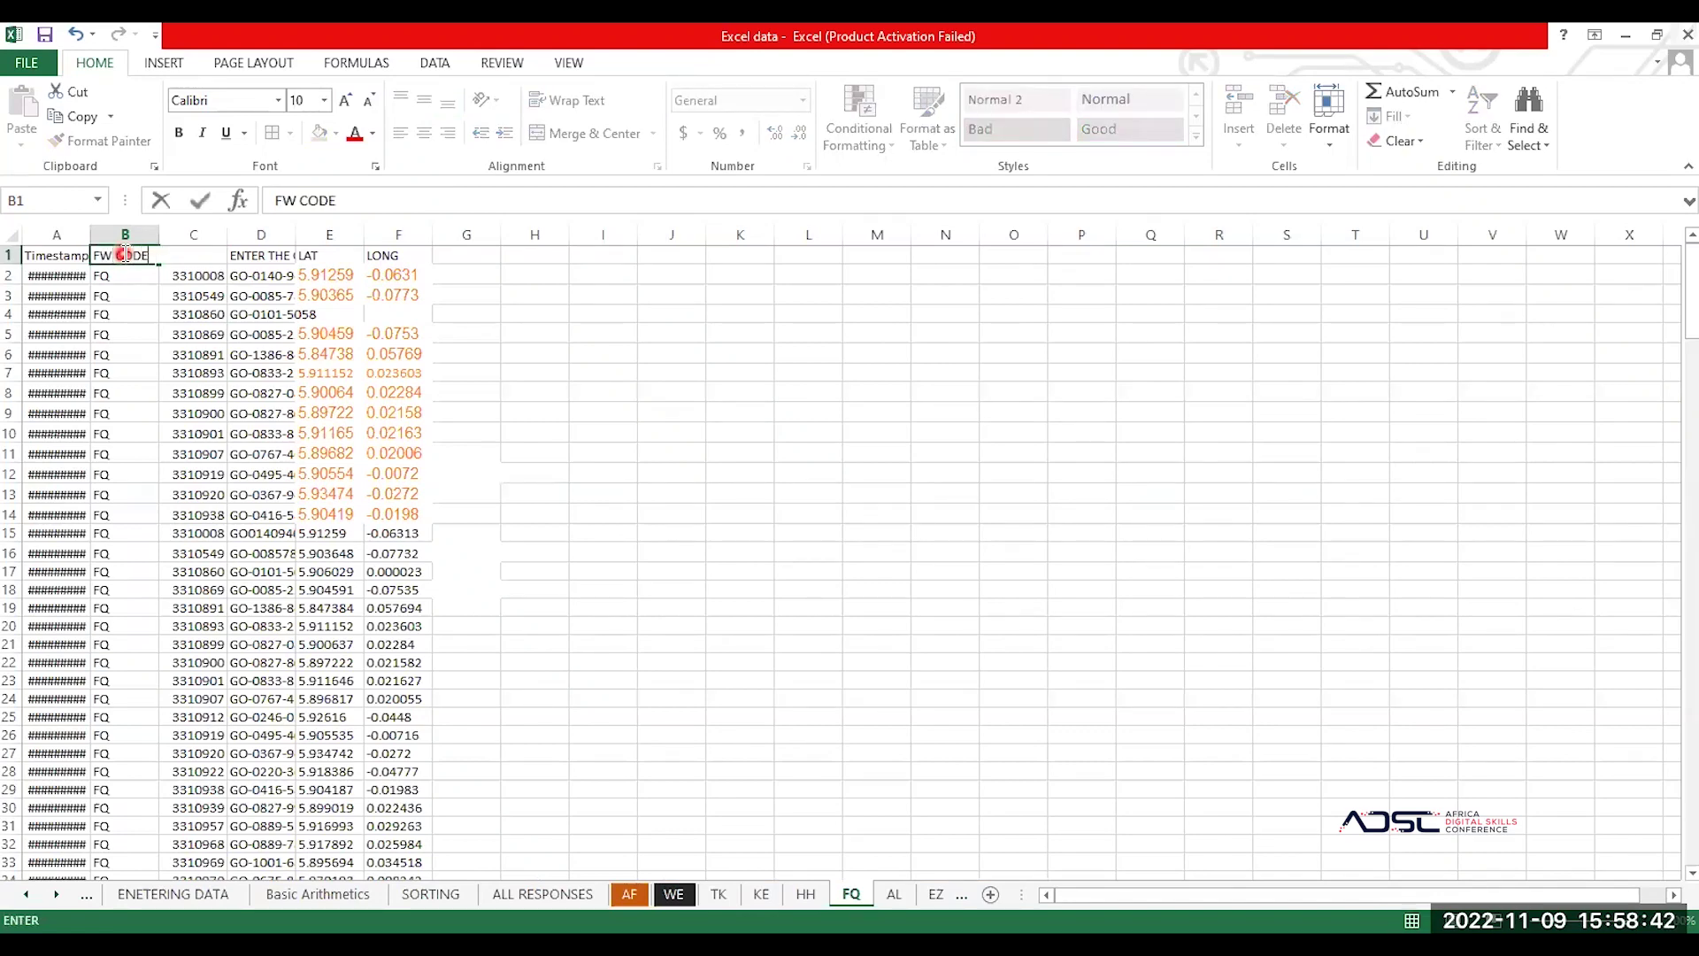
pyautogui.press('Return')
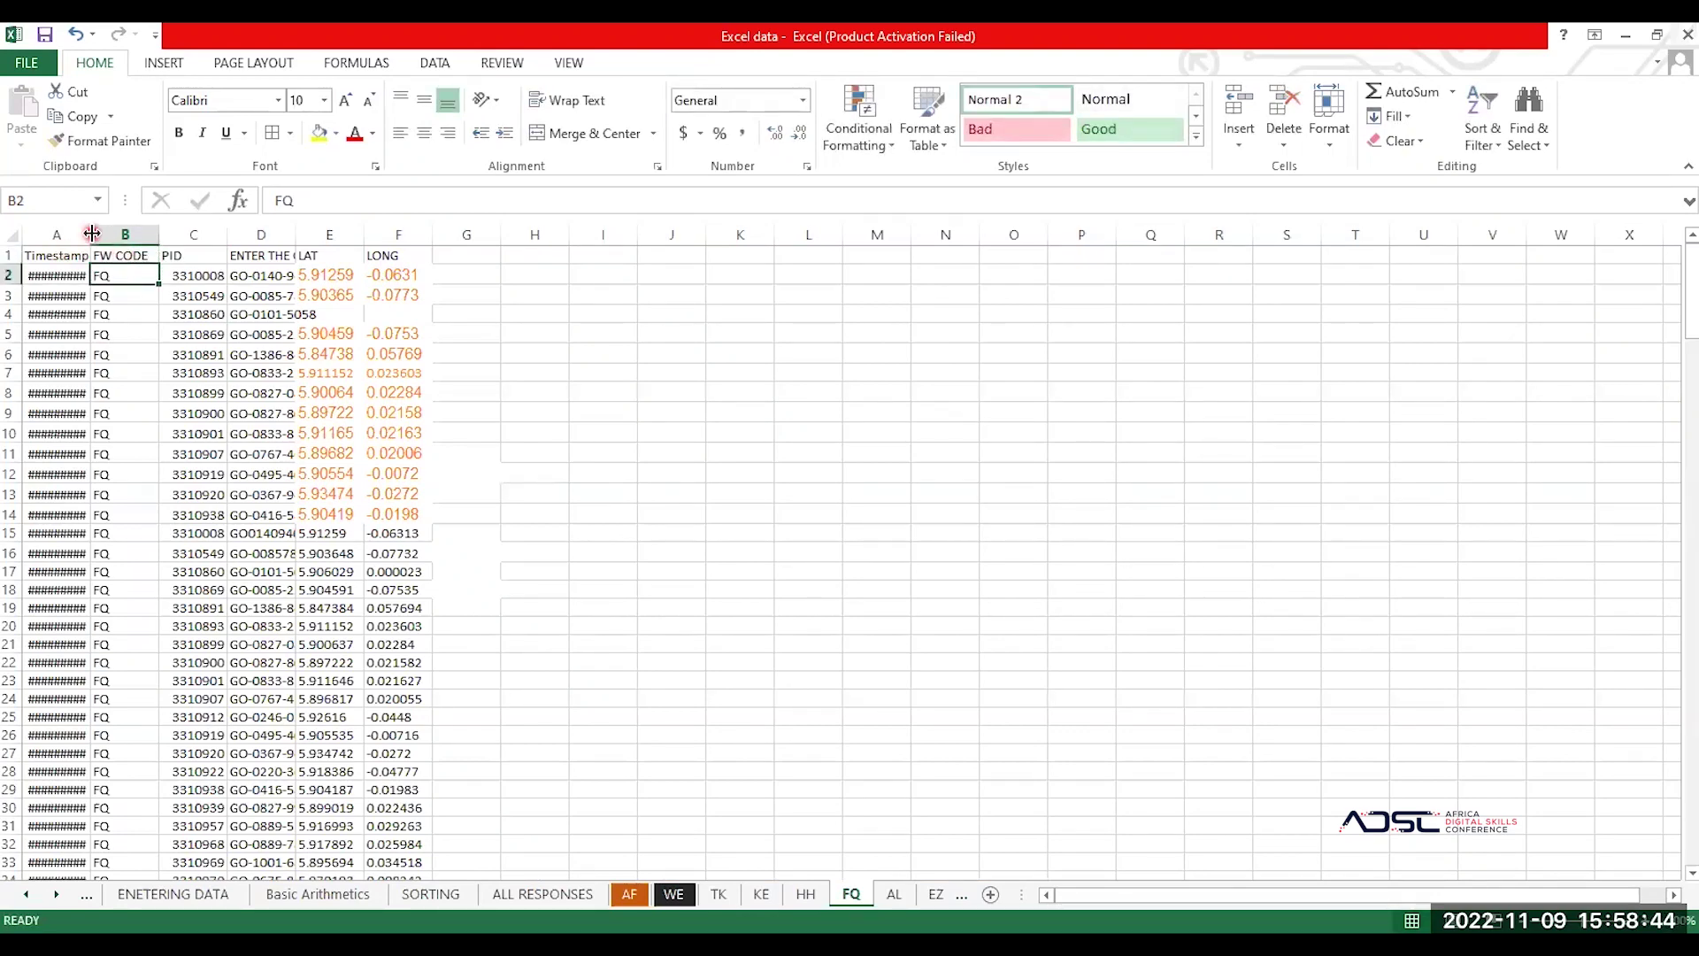
# Step: Autofit columns A through F so timestamps, addresses and LAT/LONG values show fully
pyautogui.doubleClick(91, 233)
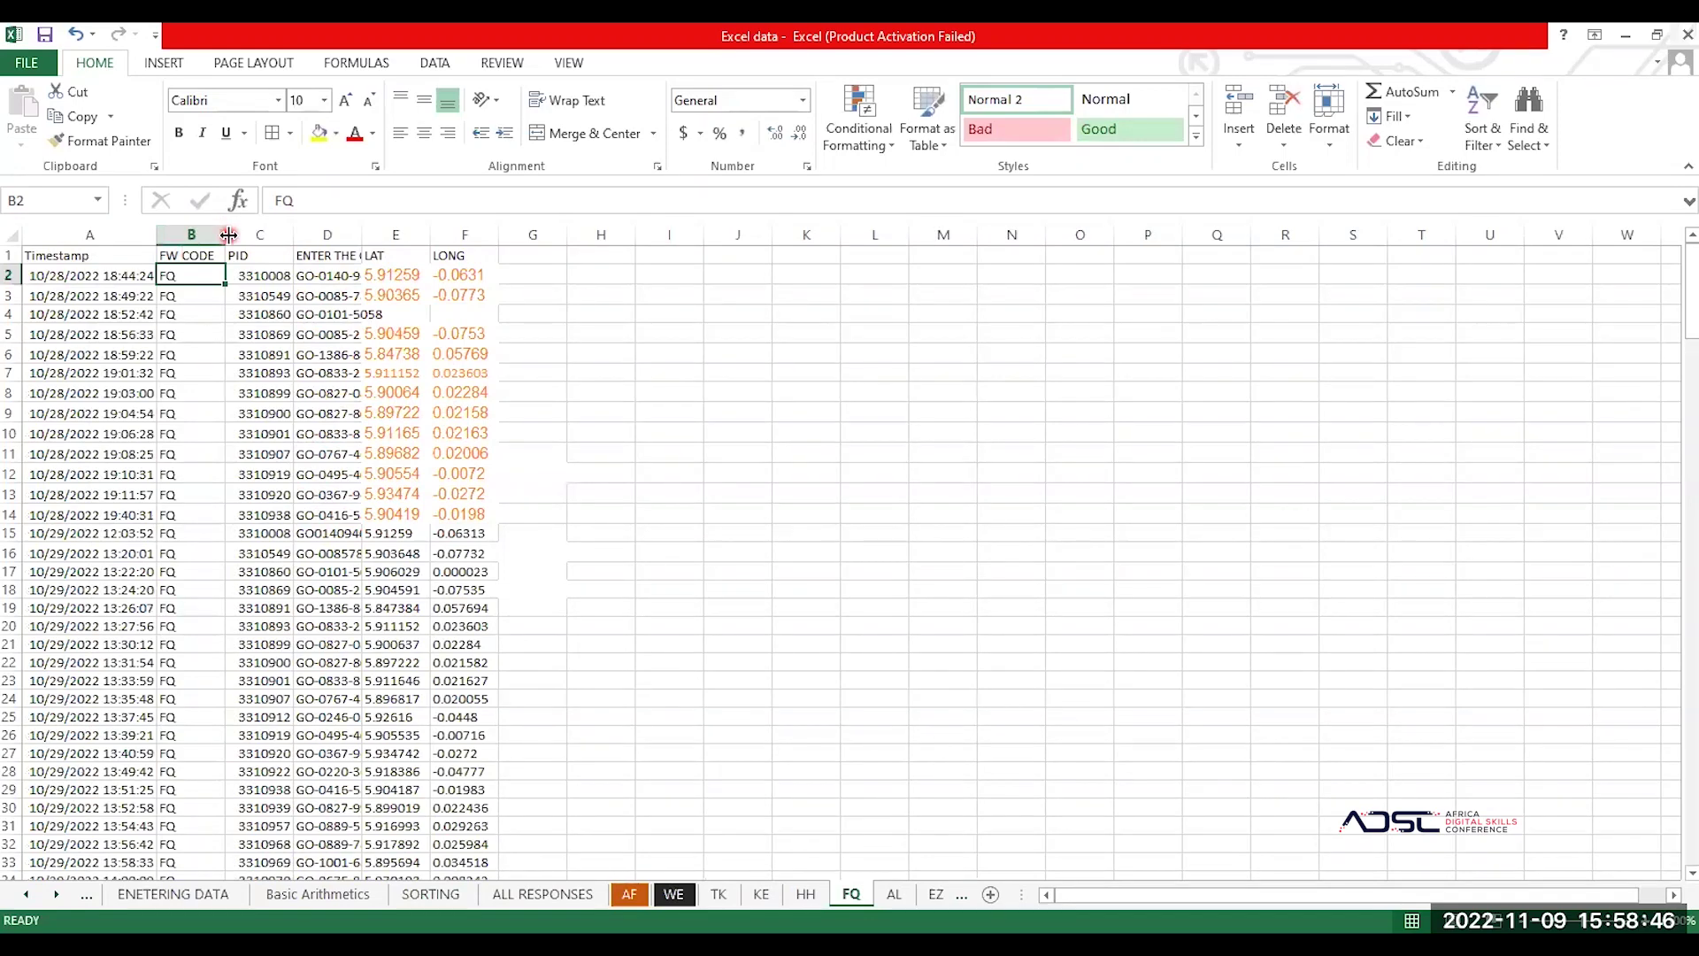
pyautogui.doubleClick(229, 233)
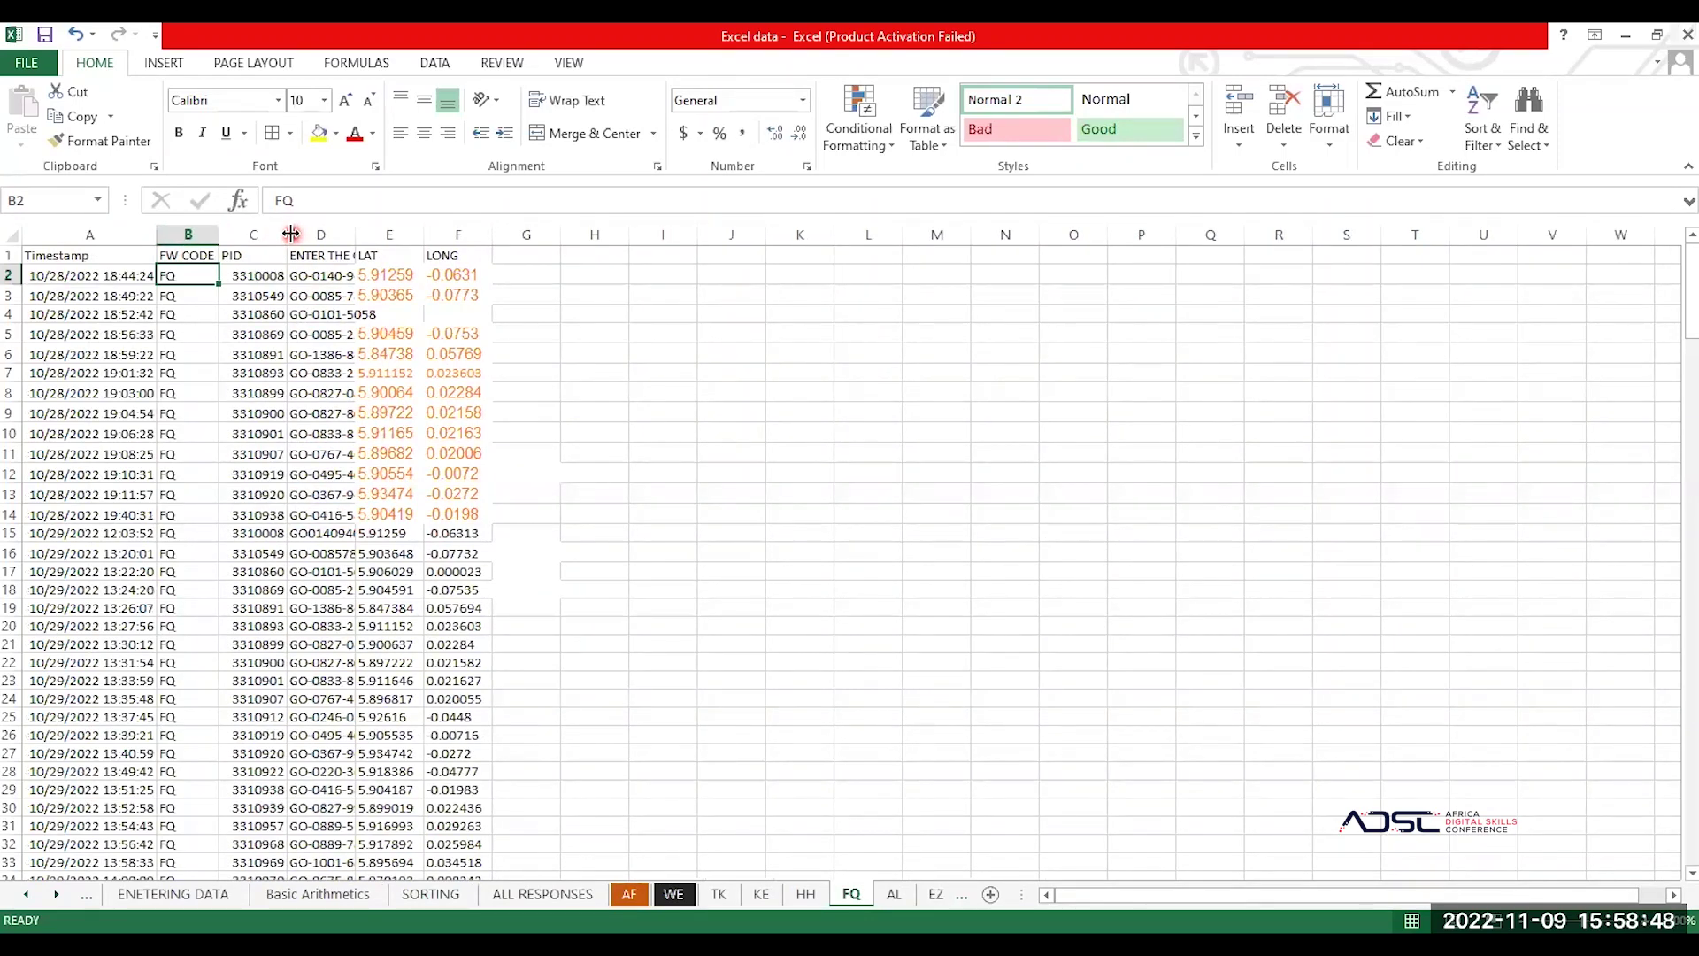
pyautogui.doubleClick(291, 233)
pyautogui.doubleClick(343, 233)
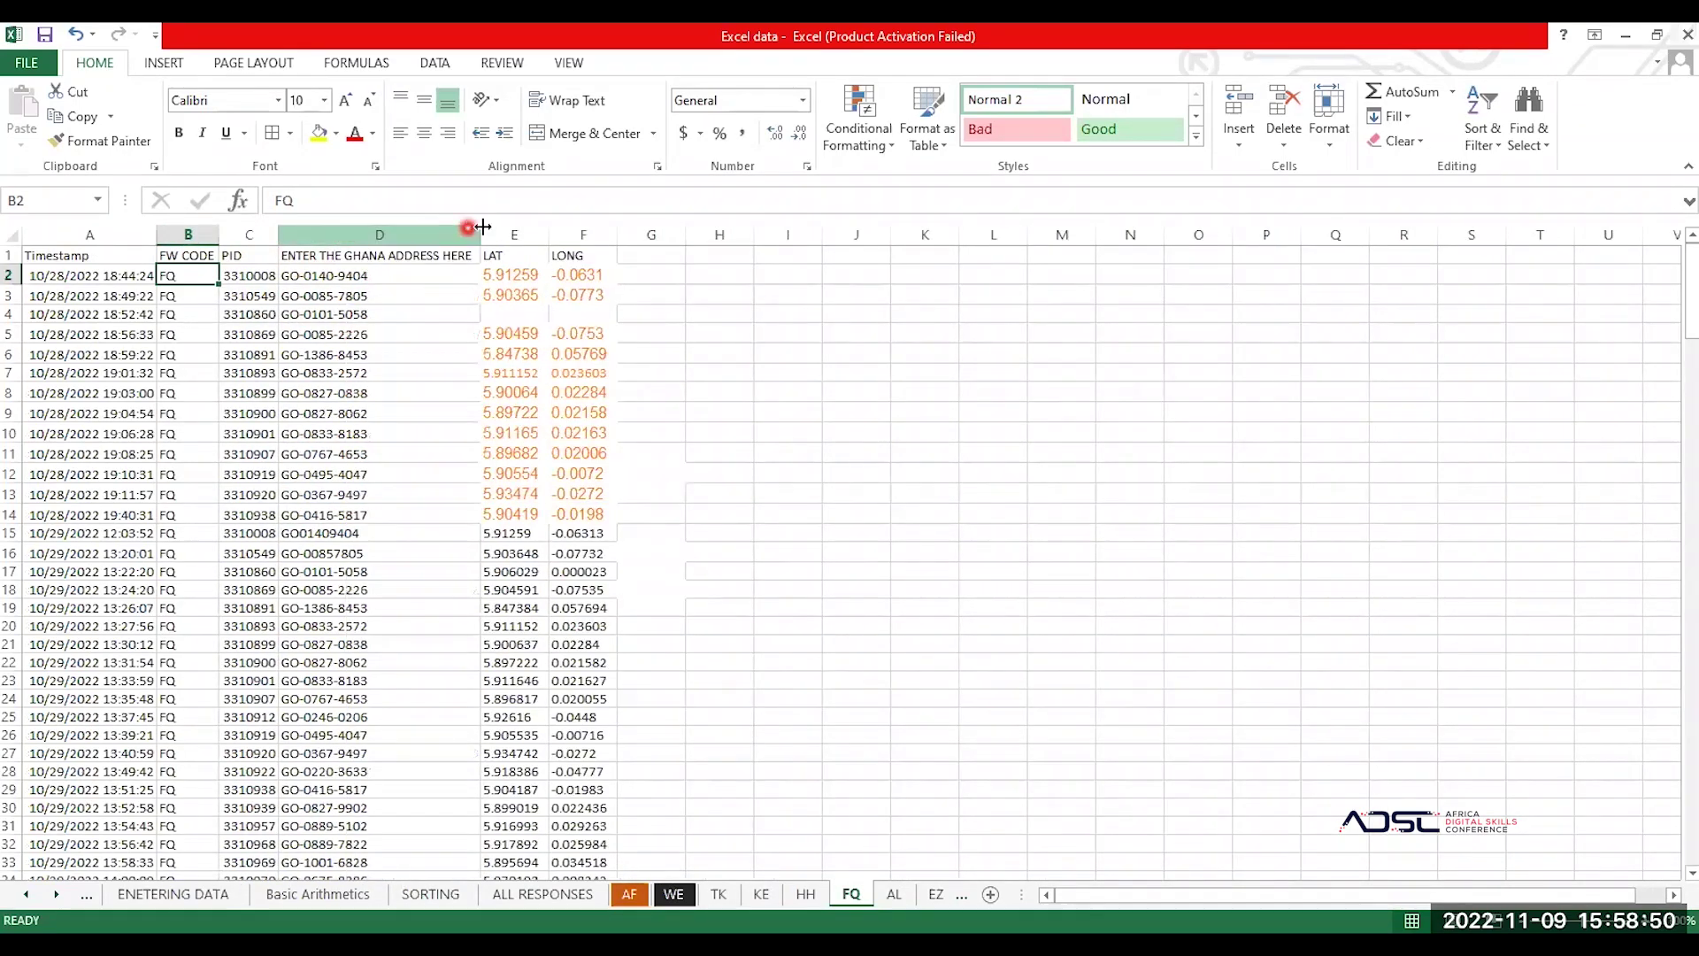
pyautogui.doubleClick(548, 234)
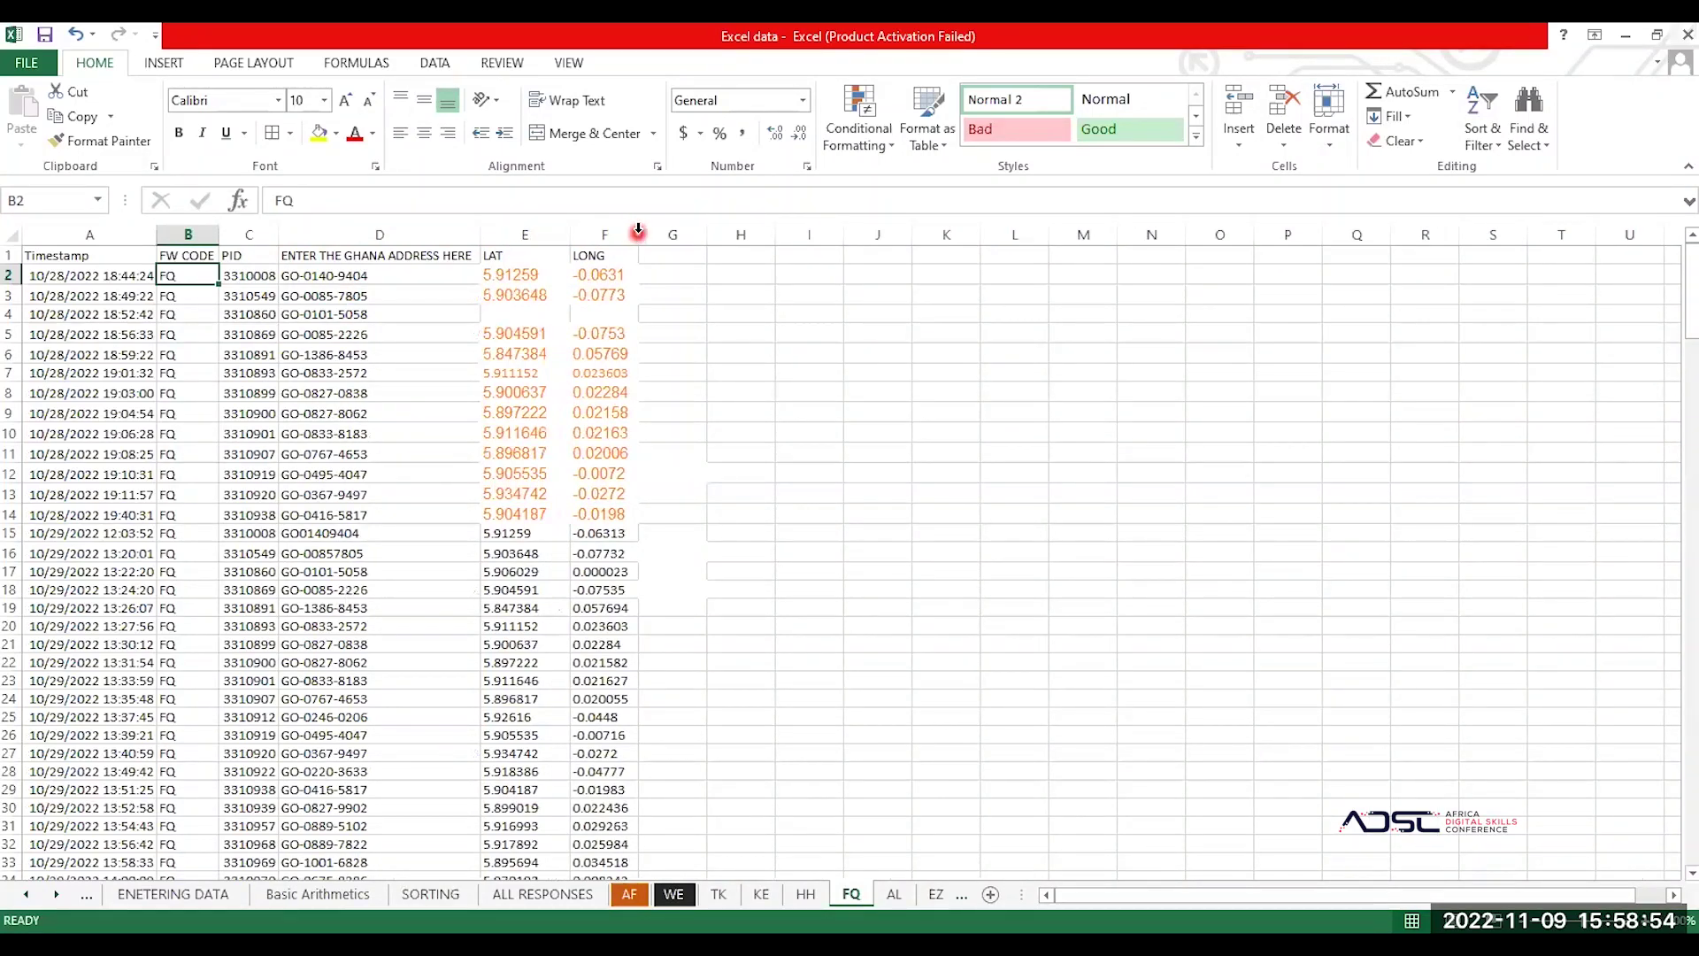
pyautogui.doubleClick(637, 233)
# Step: Replace the long address header in D1 with GHANA ADDRESS
pyautogui.click(380, 256)
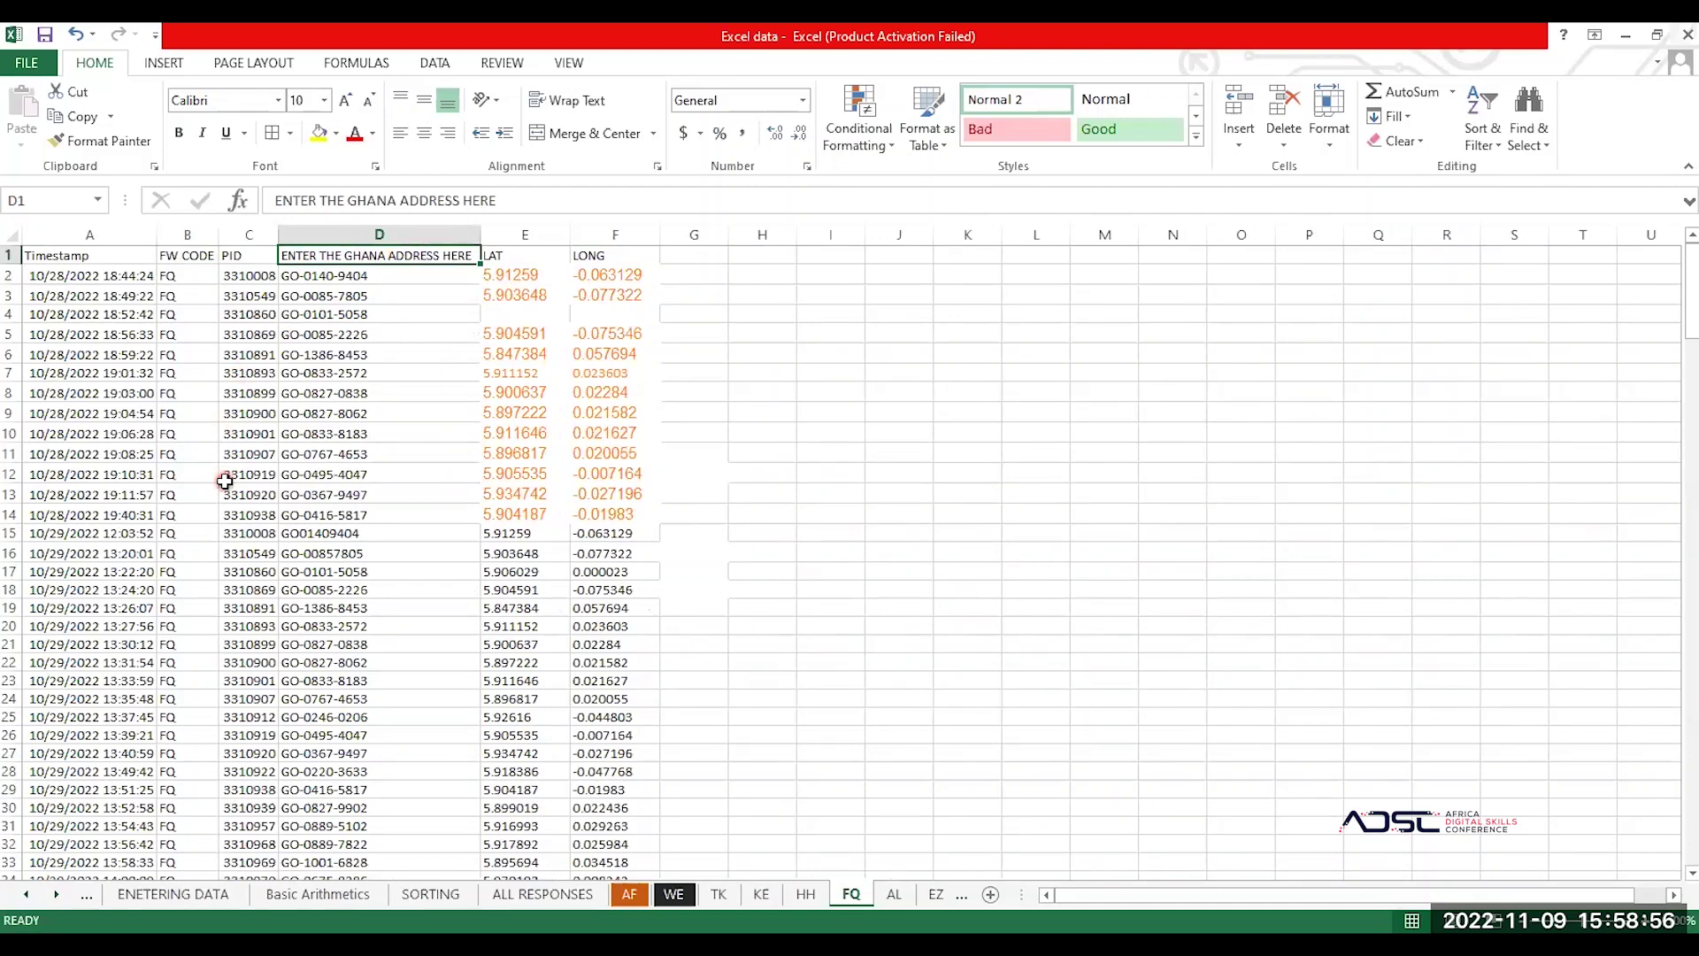
pyautogui.press('BackSpace')
pyautogui.write('G')
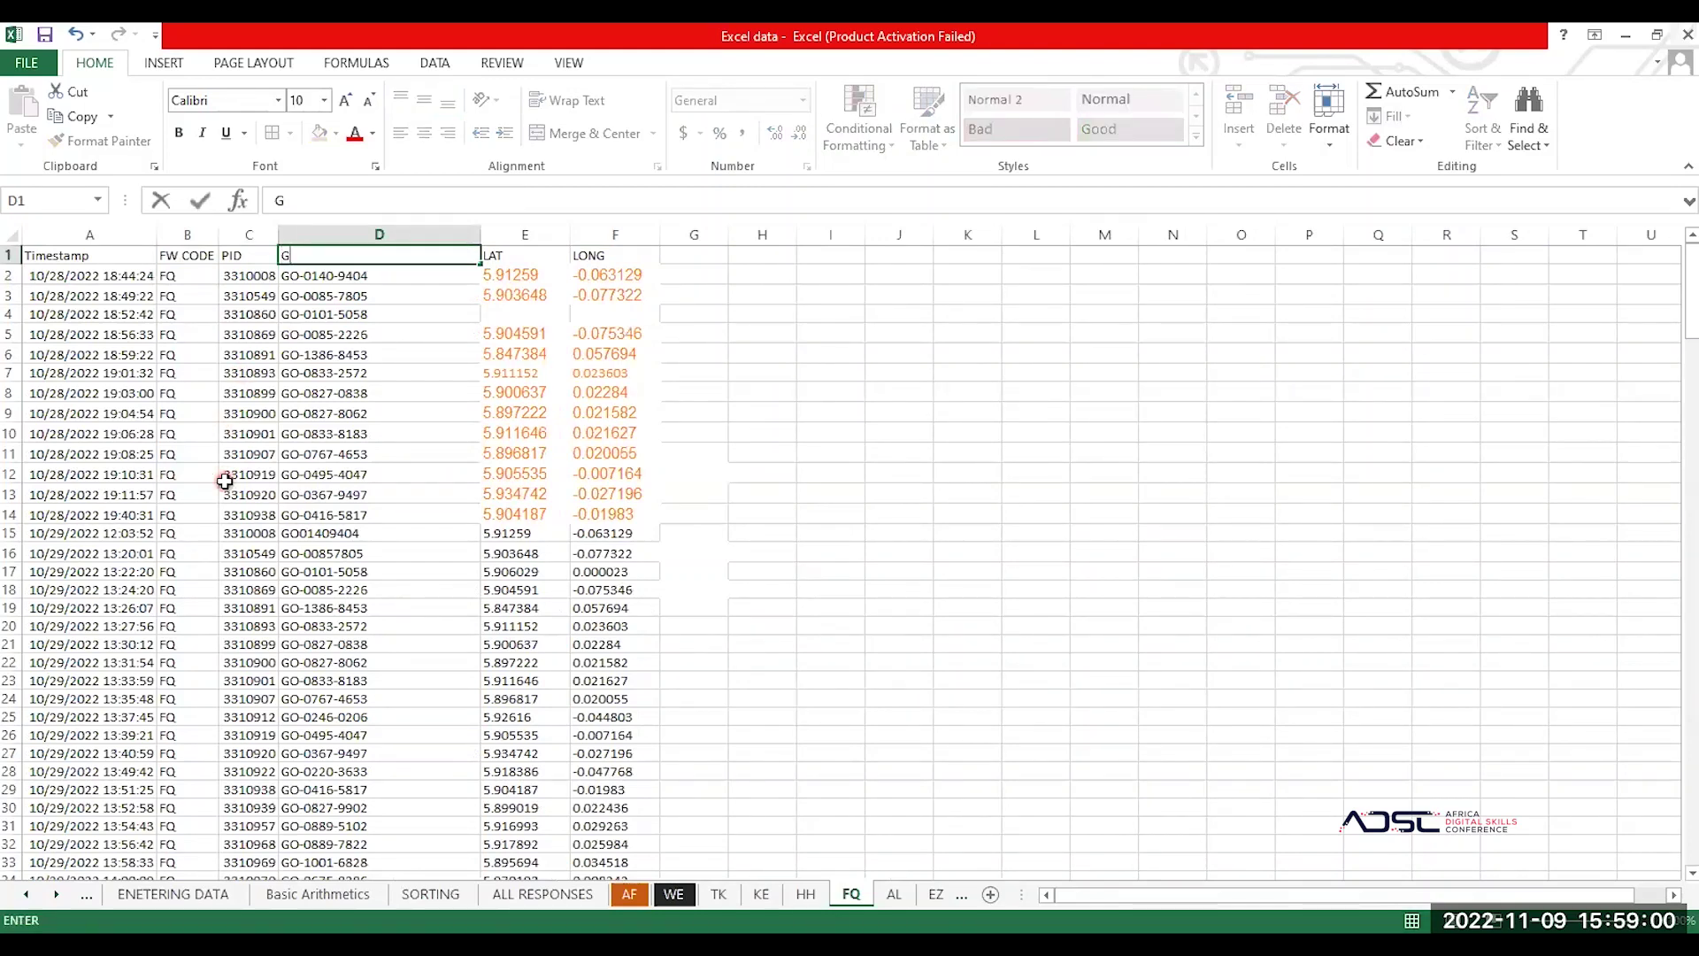
pyautogui.write('HANA ADDRESS')
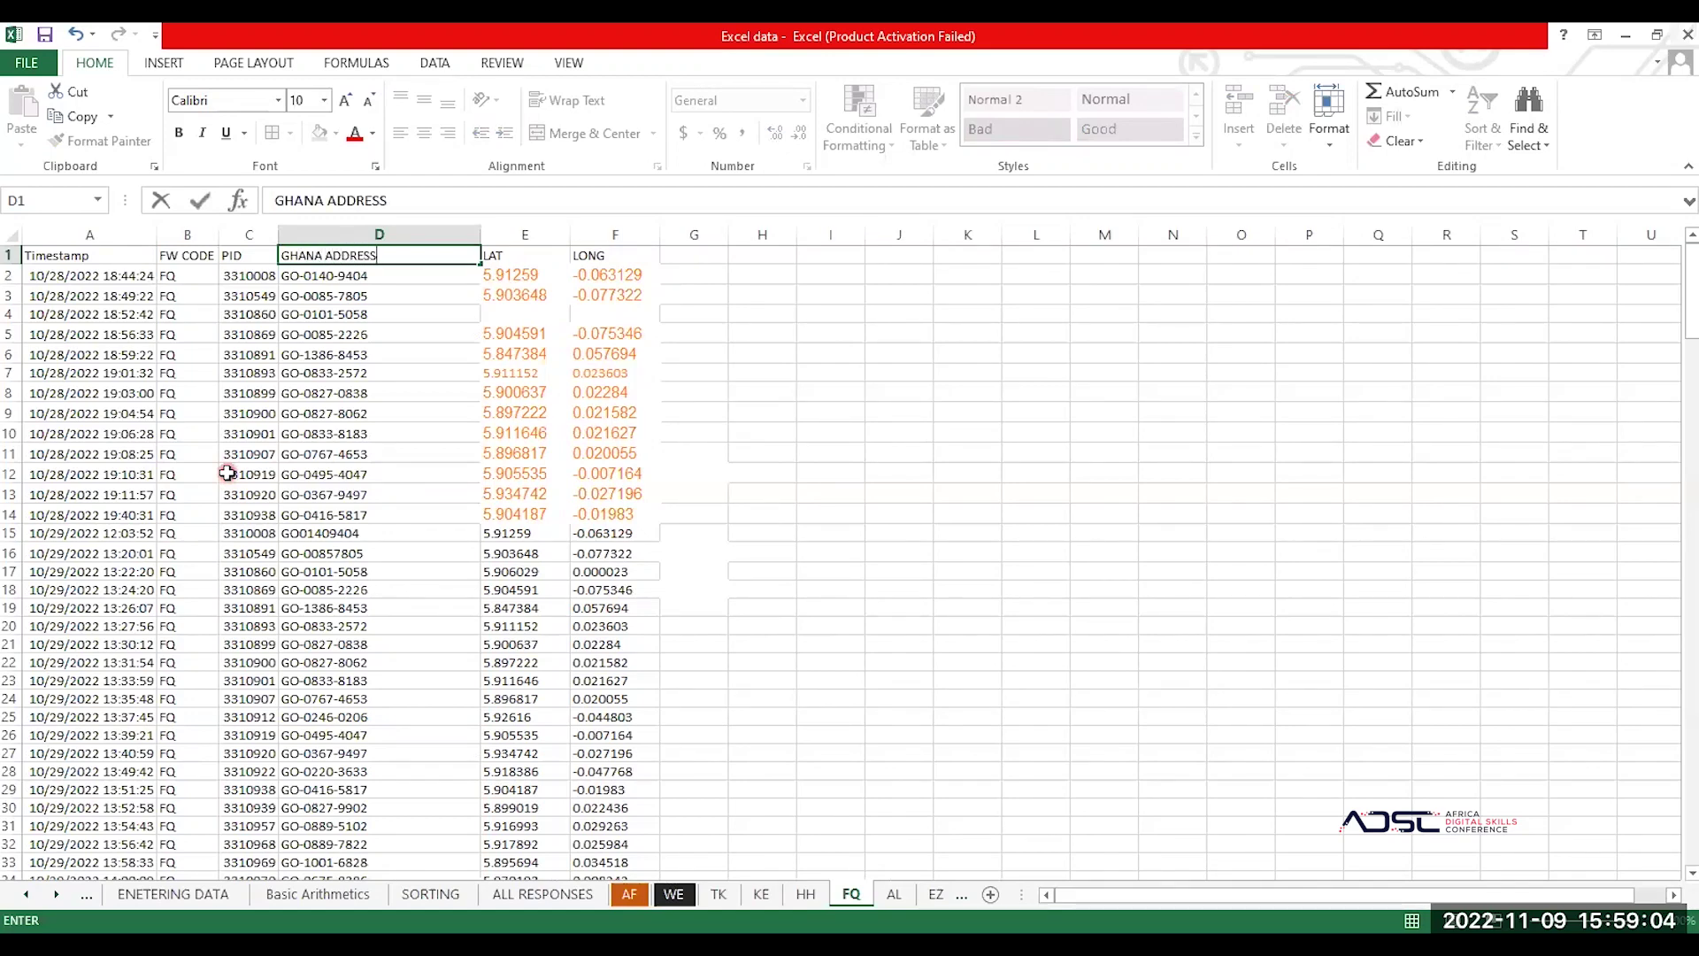
pyautogui.press('Return')
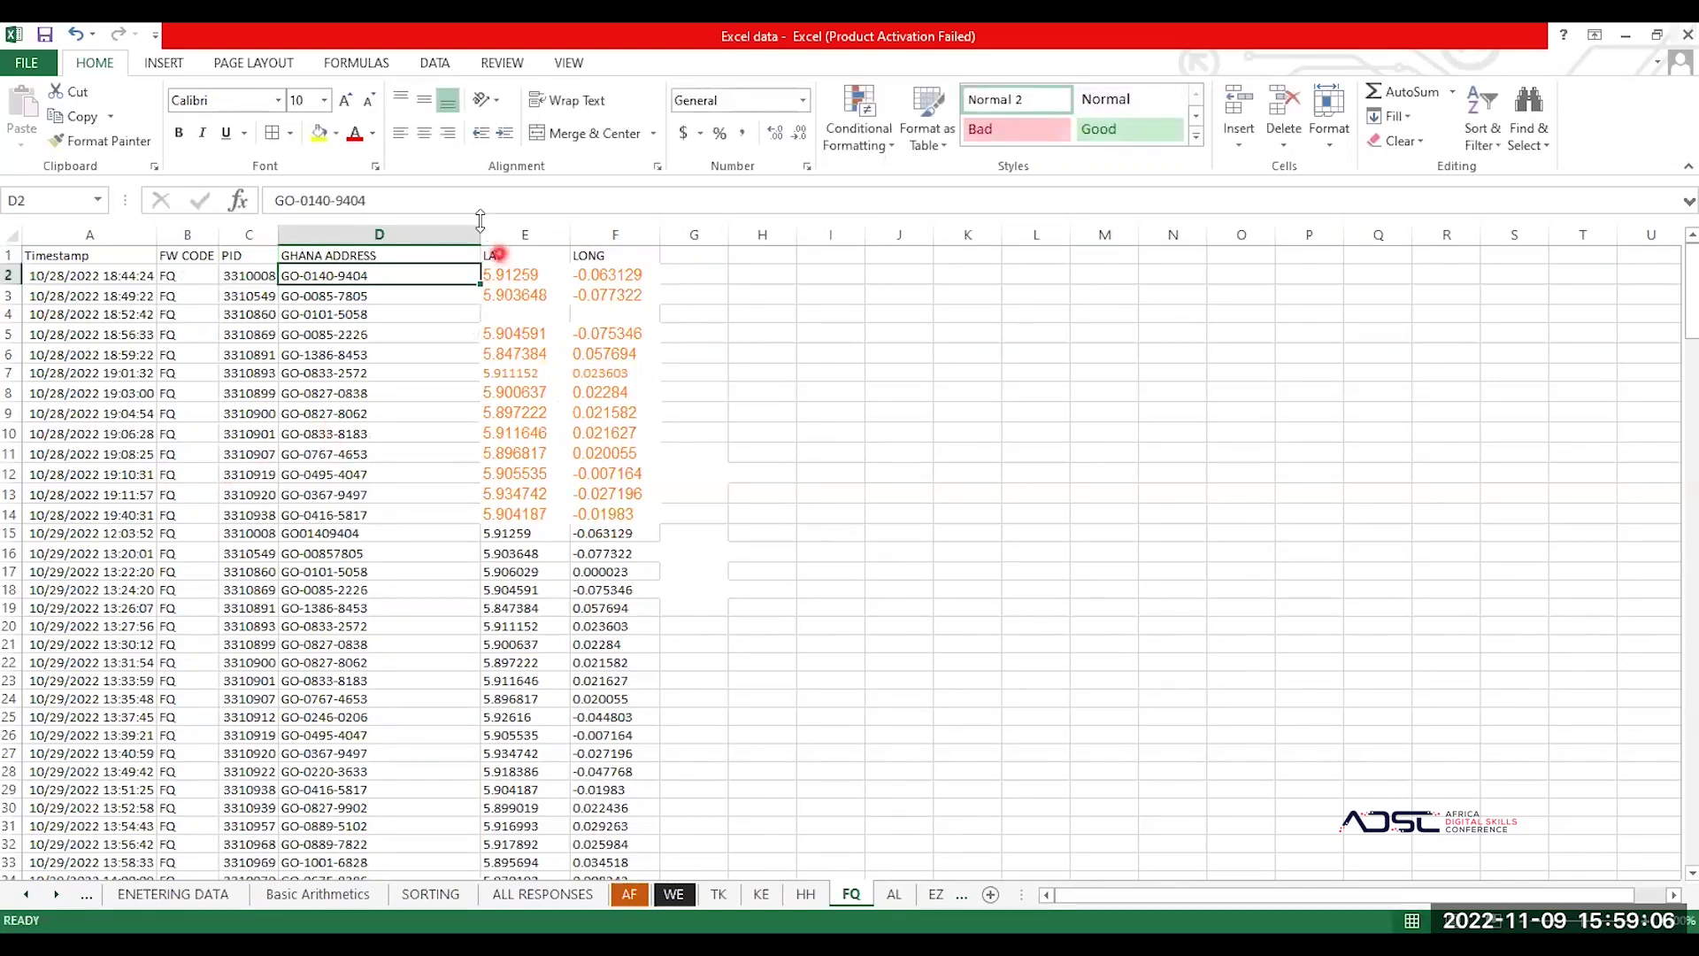
# Step: AutoFit column D to its address entries, then check cells E12, D17, D9 and D15
pyautogui.doubleClick(484, 229)
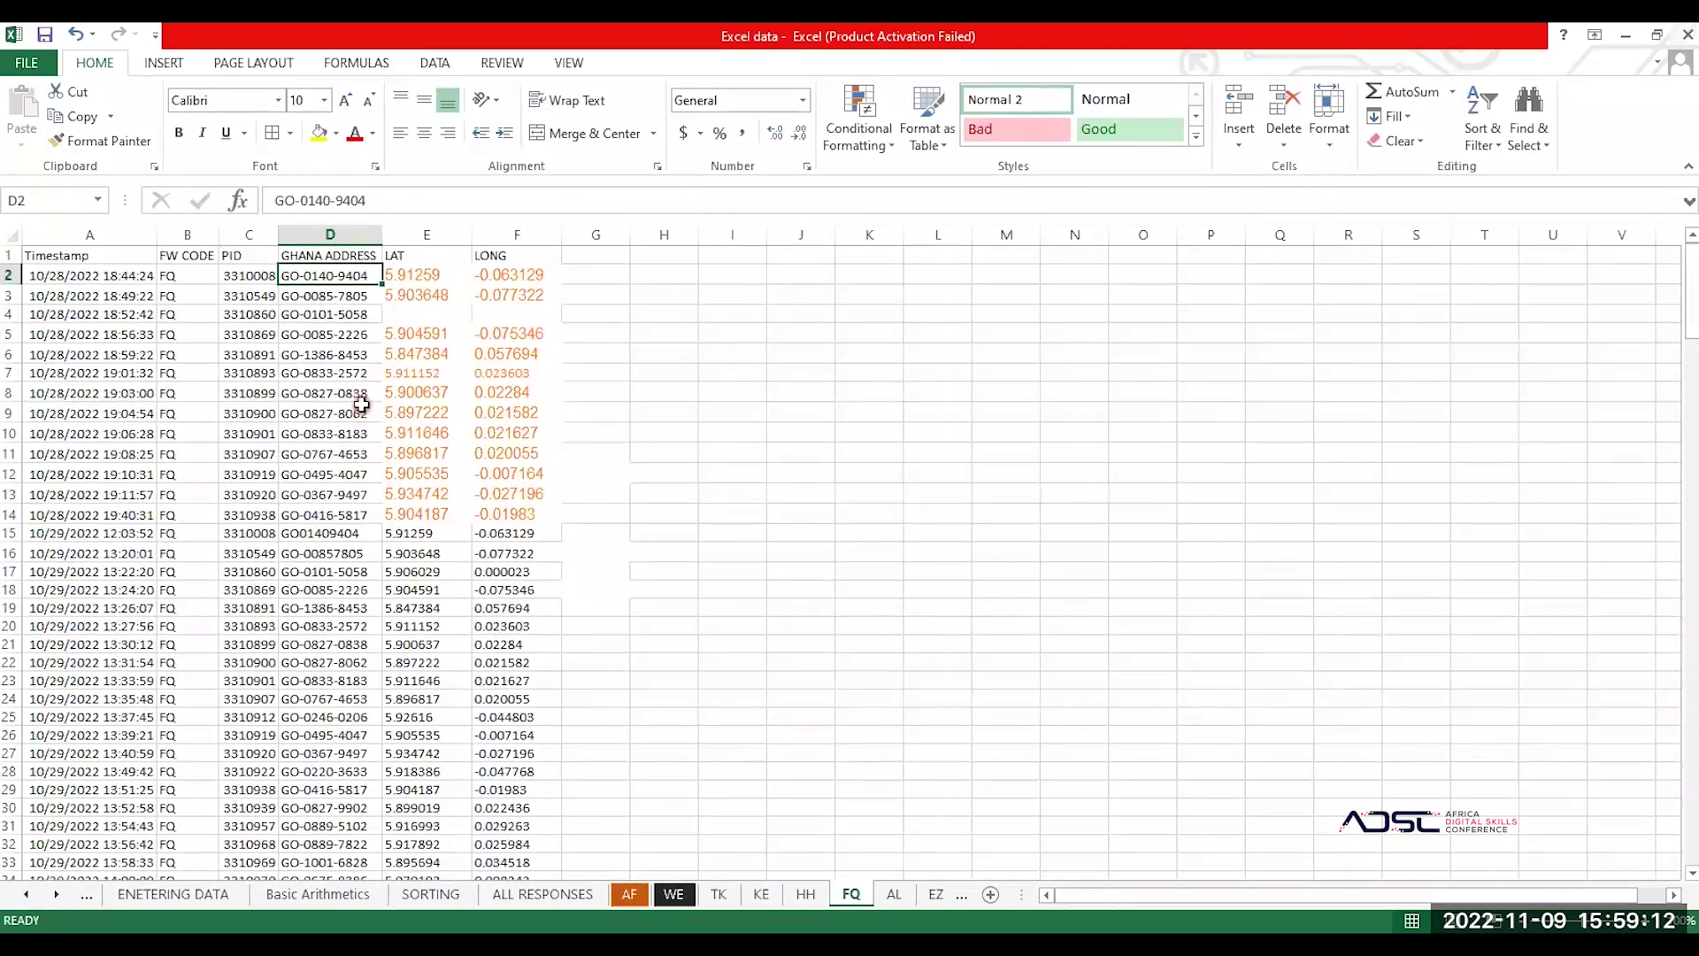
pyautogui.click(398, 474)
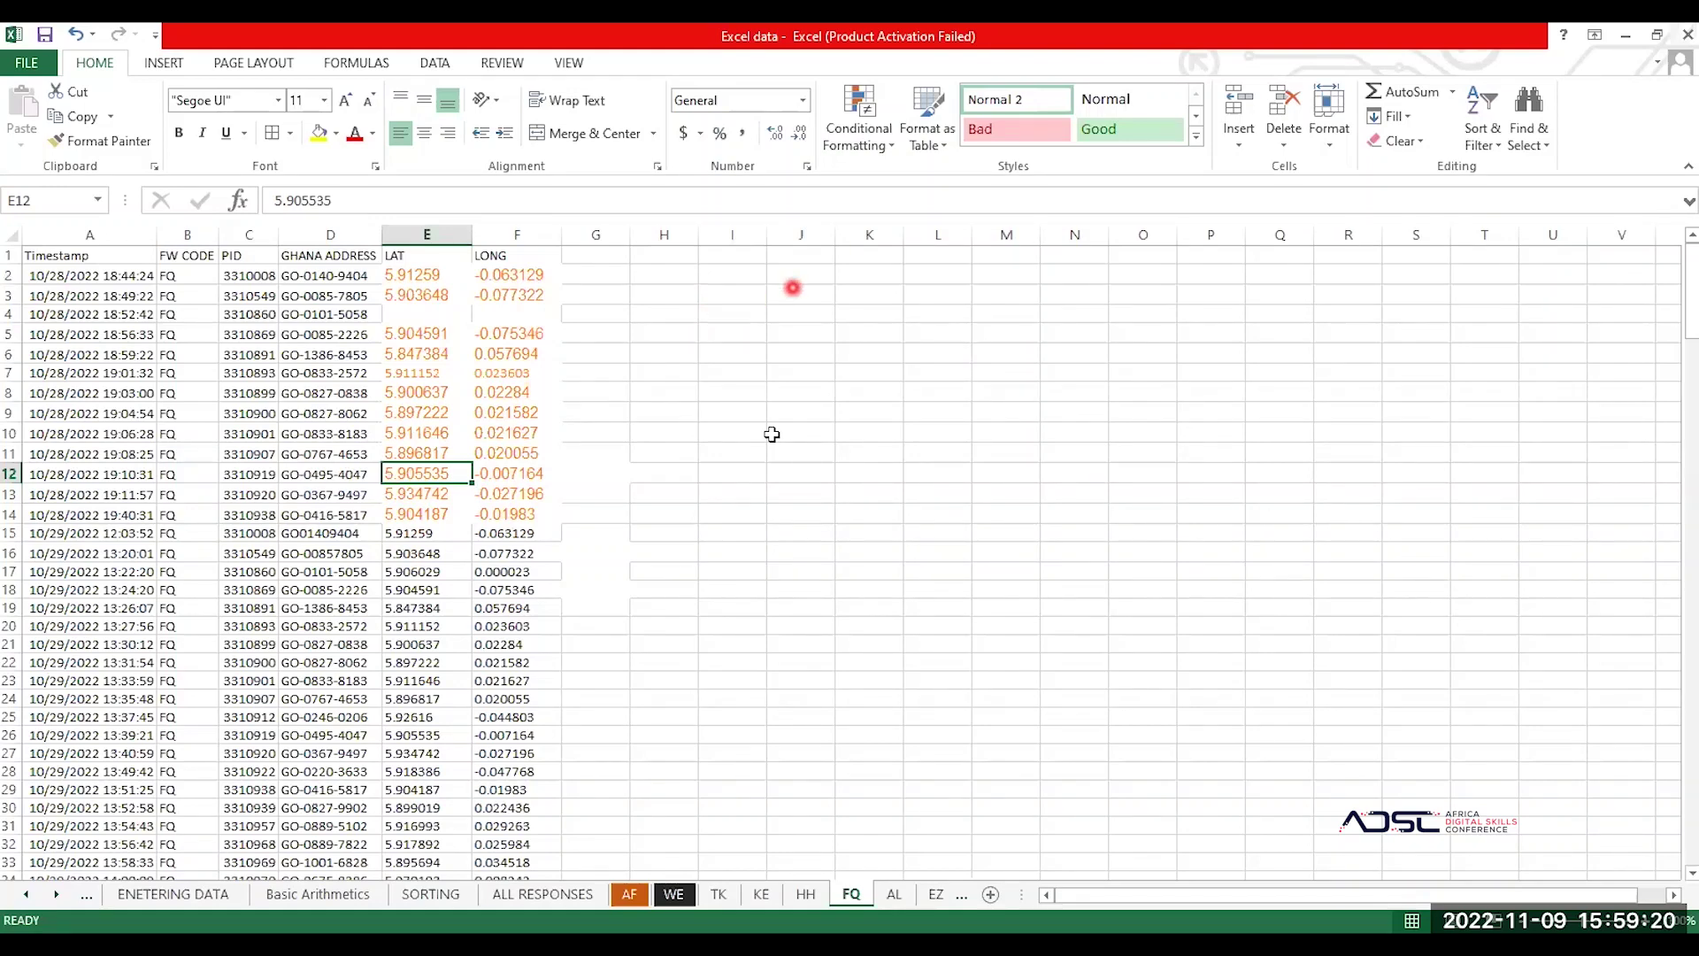
pyautogui.click(336, 567)
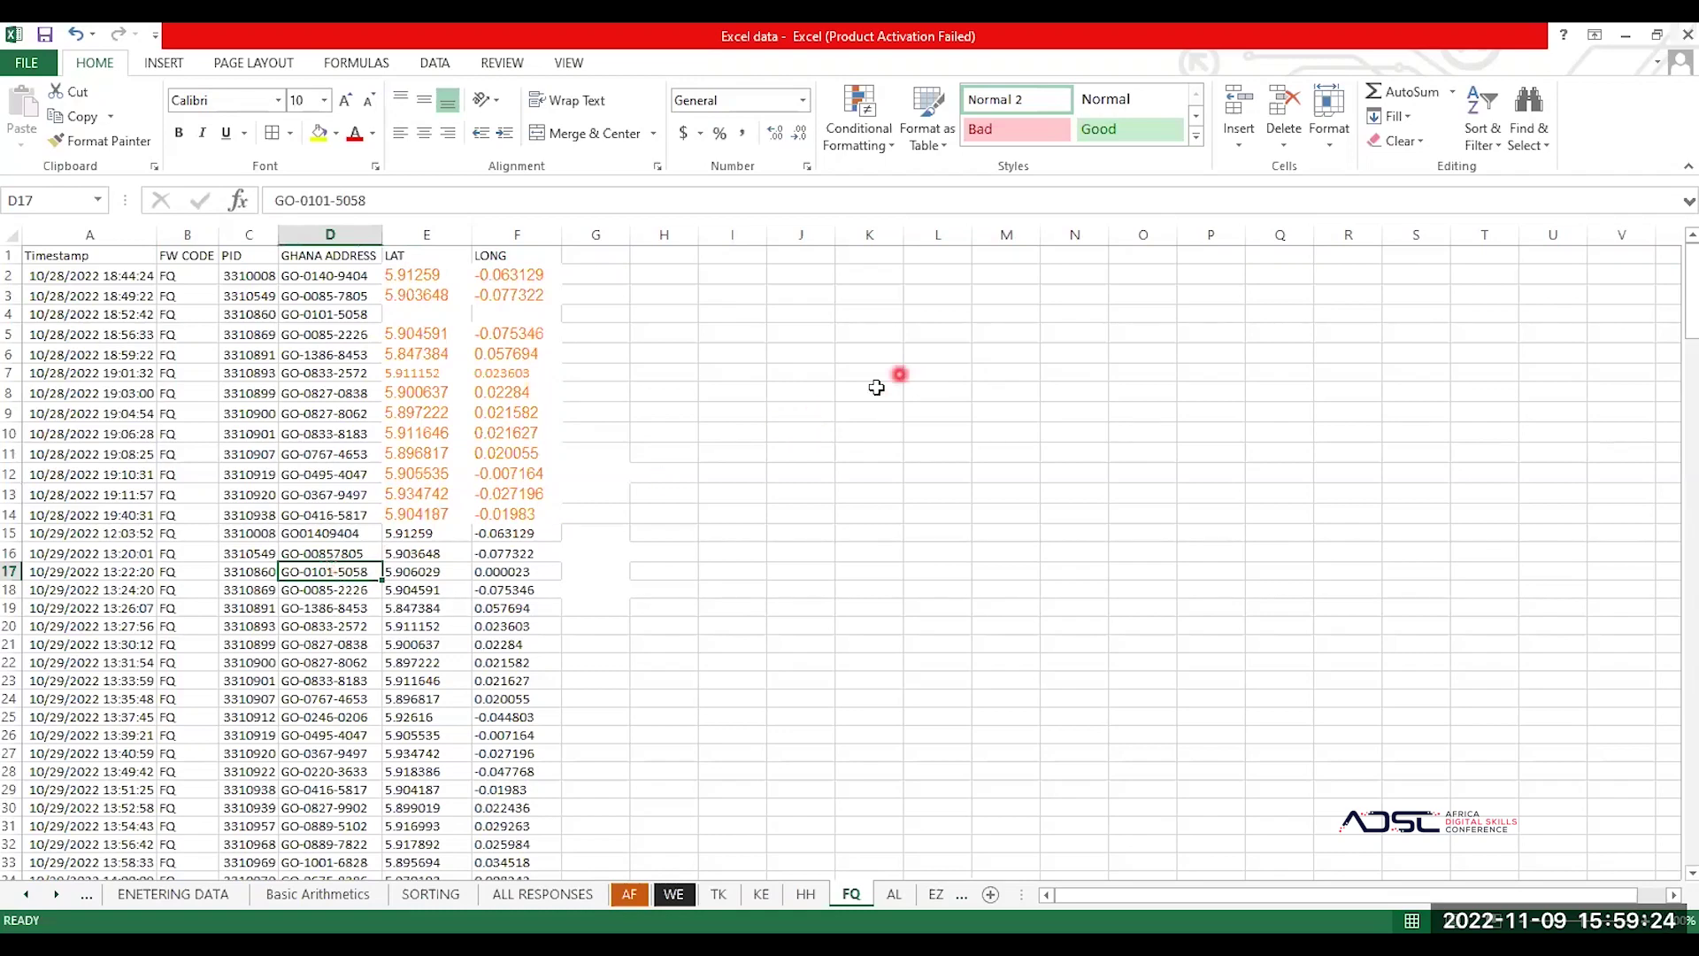
pyautogui.click(360, 415)
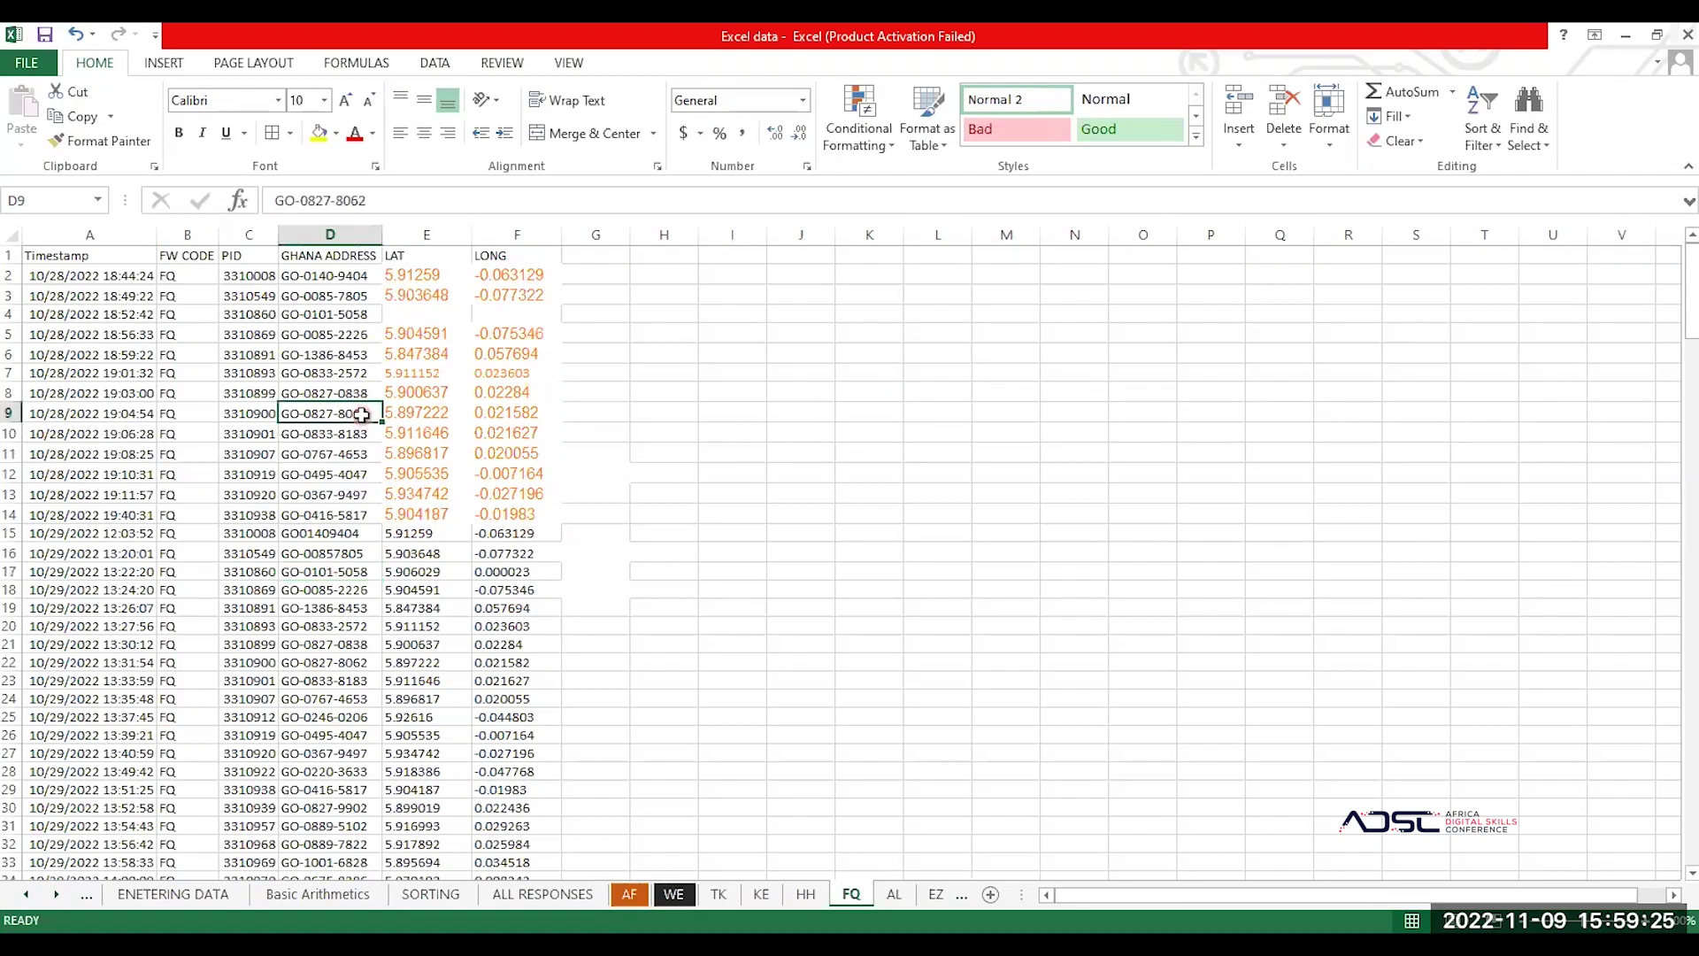
pyautogui.click(321, 535)
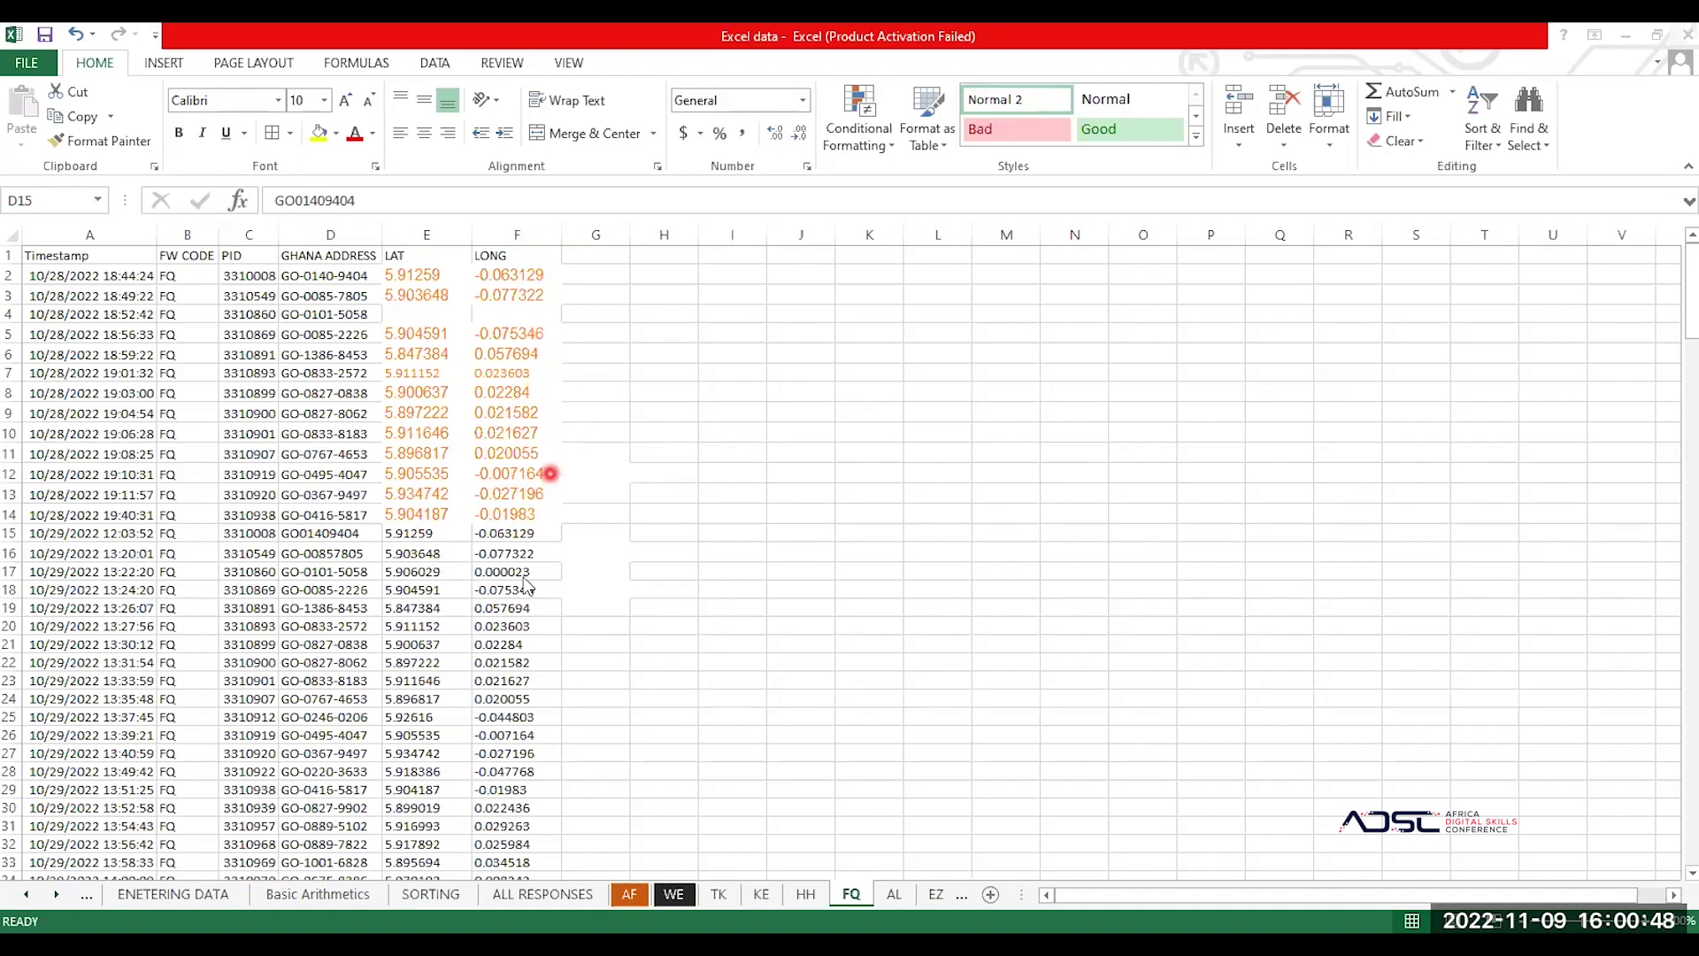
pyautogui.scroll(-1, 531, 602)
pyautogui.scroll(1, 513, 613)
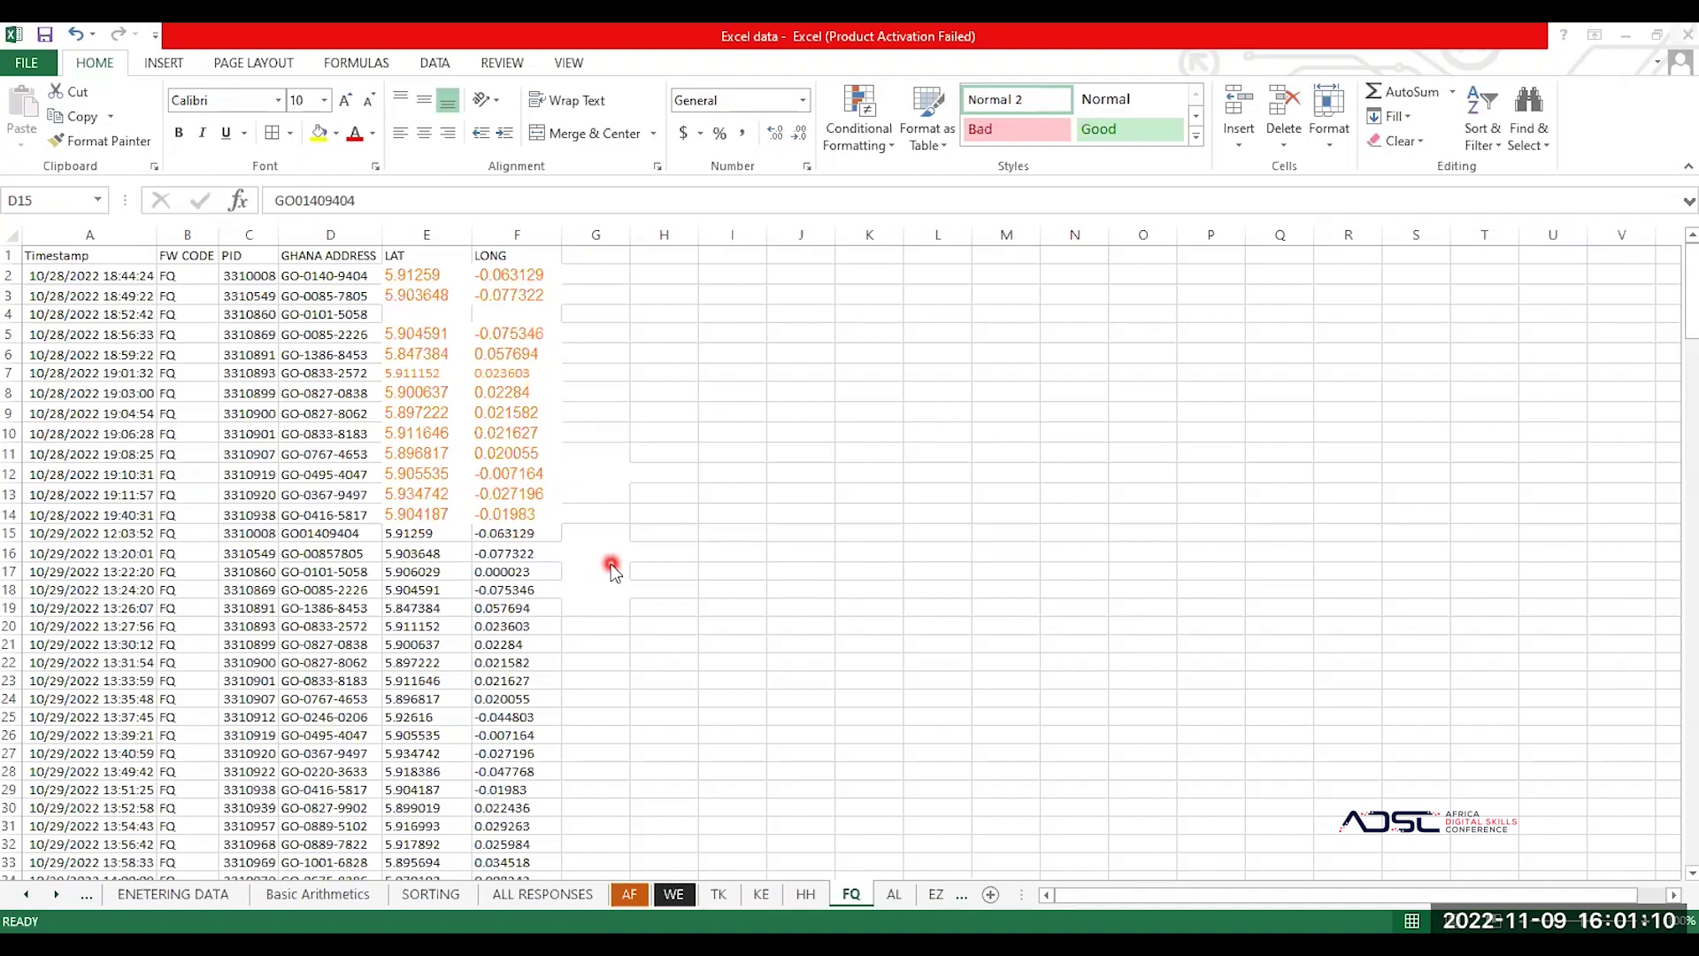
# Step: Inspect row 4's missing LAT and LONG values, then switch through the TK sheet to AF
pyautogui.click(757, 411)
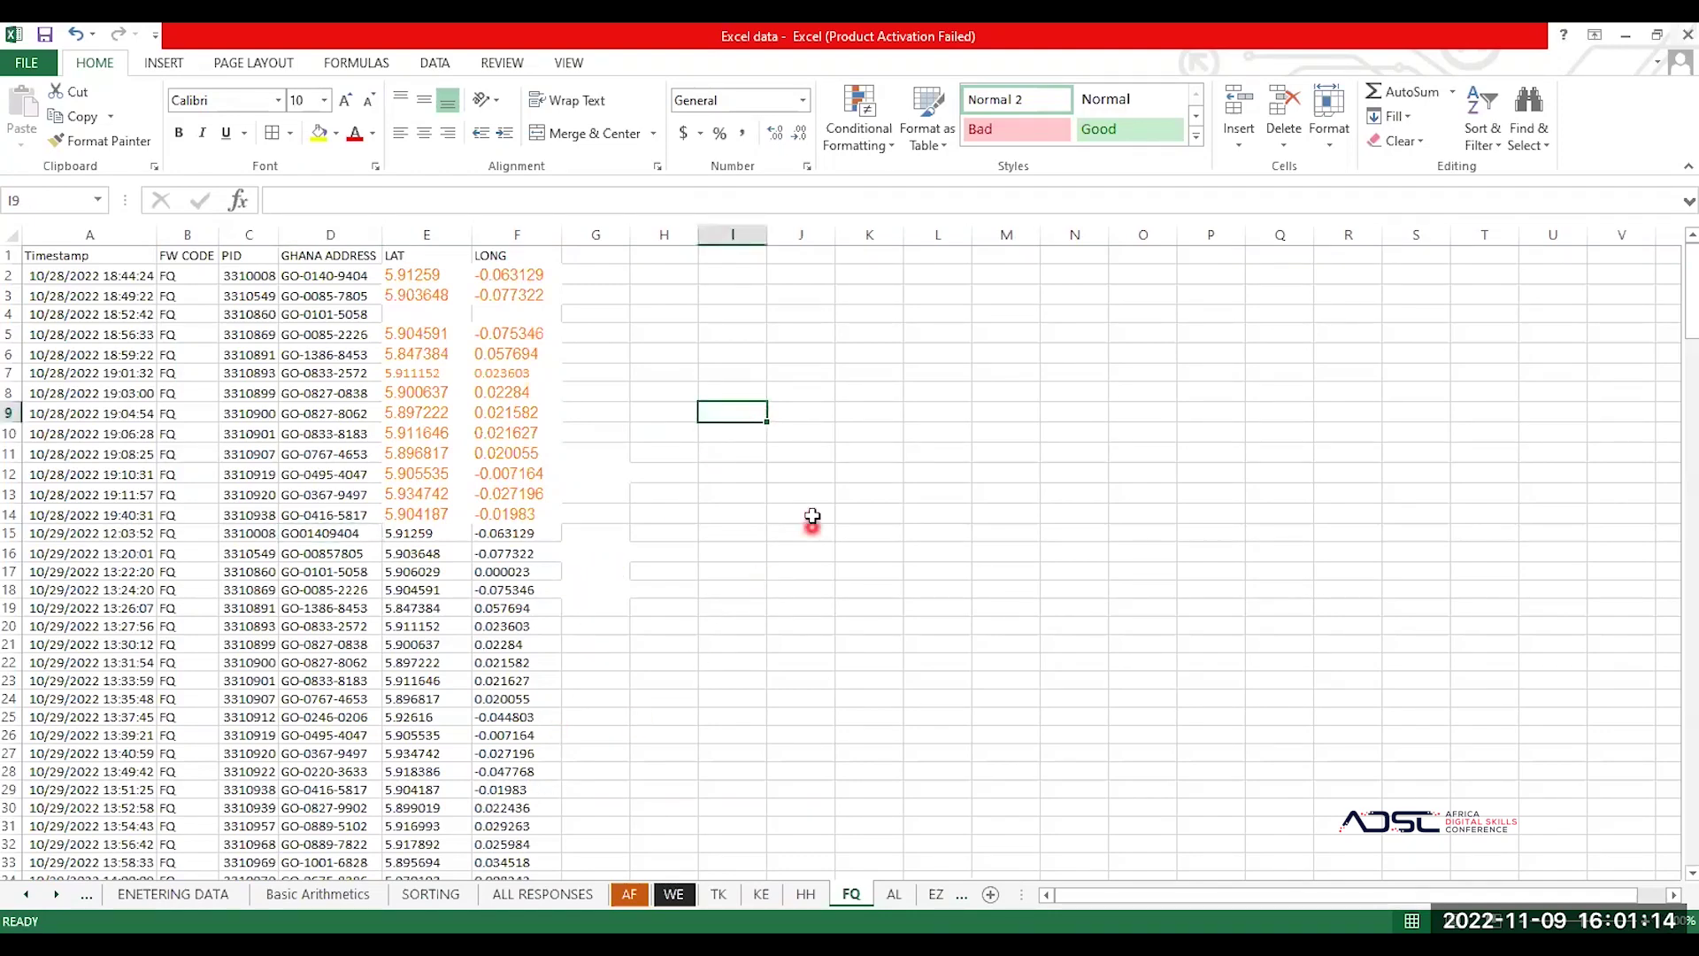
pyautogui.click(509, 316)
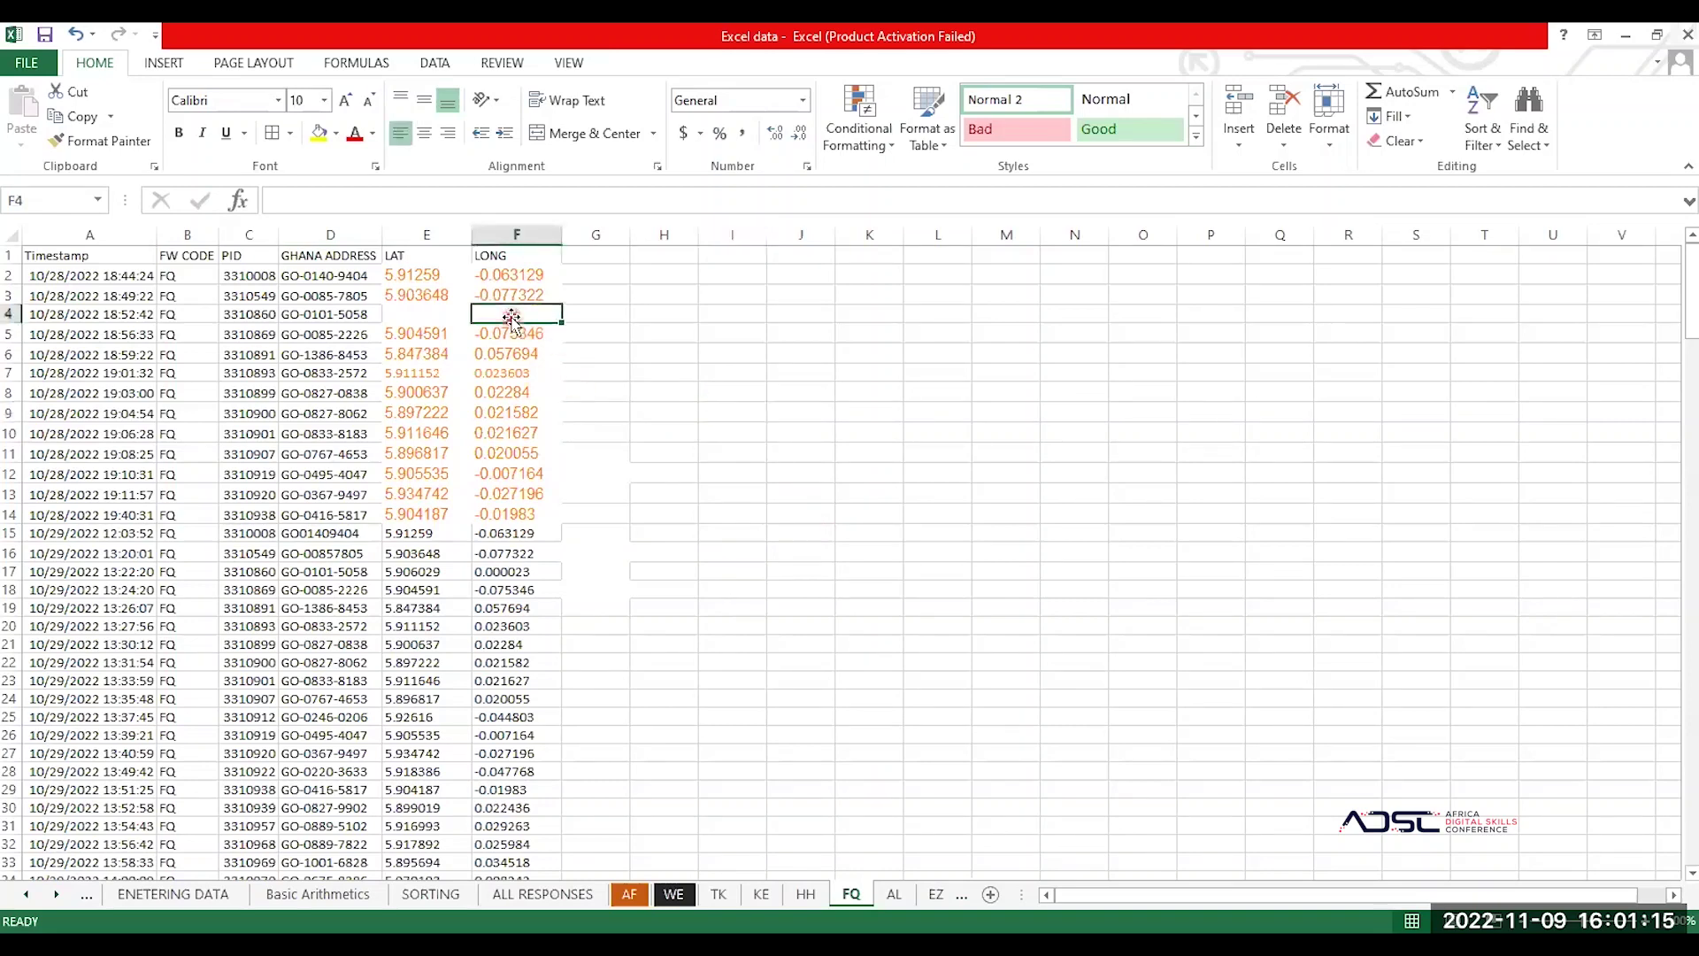
pyautogui.click(398, 316)
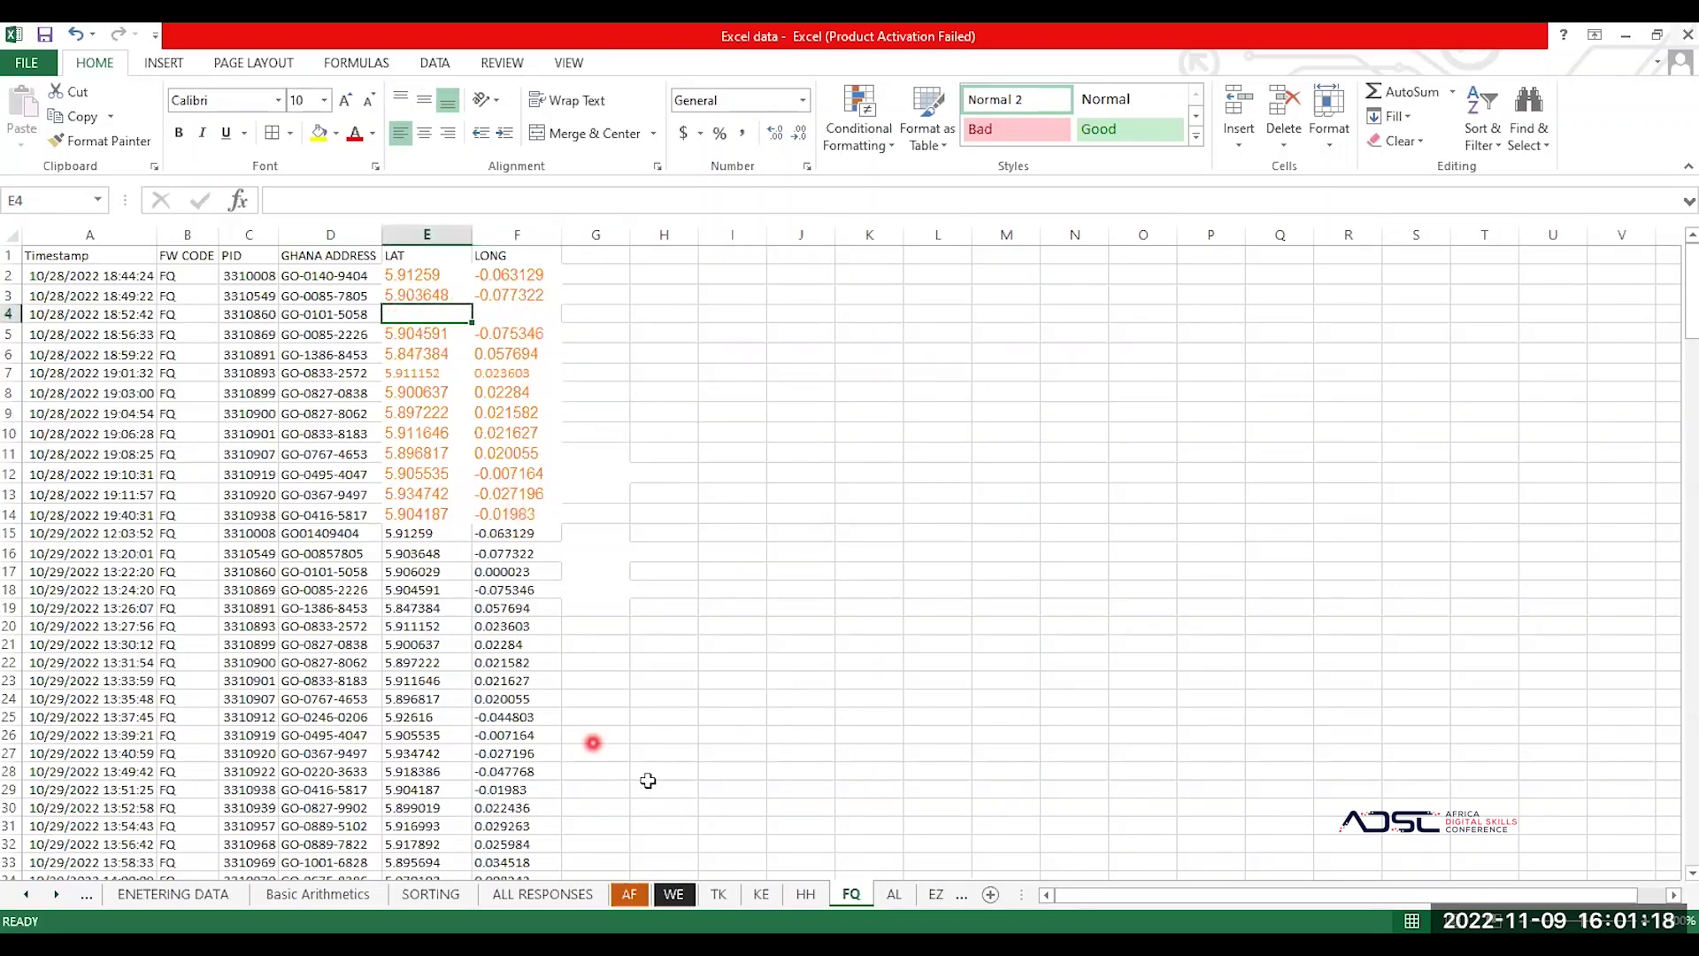
pyautogui.click(716, 896)
pyautogui.click(630, 895)
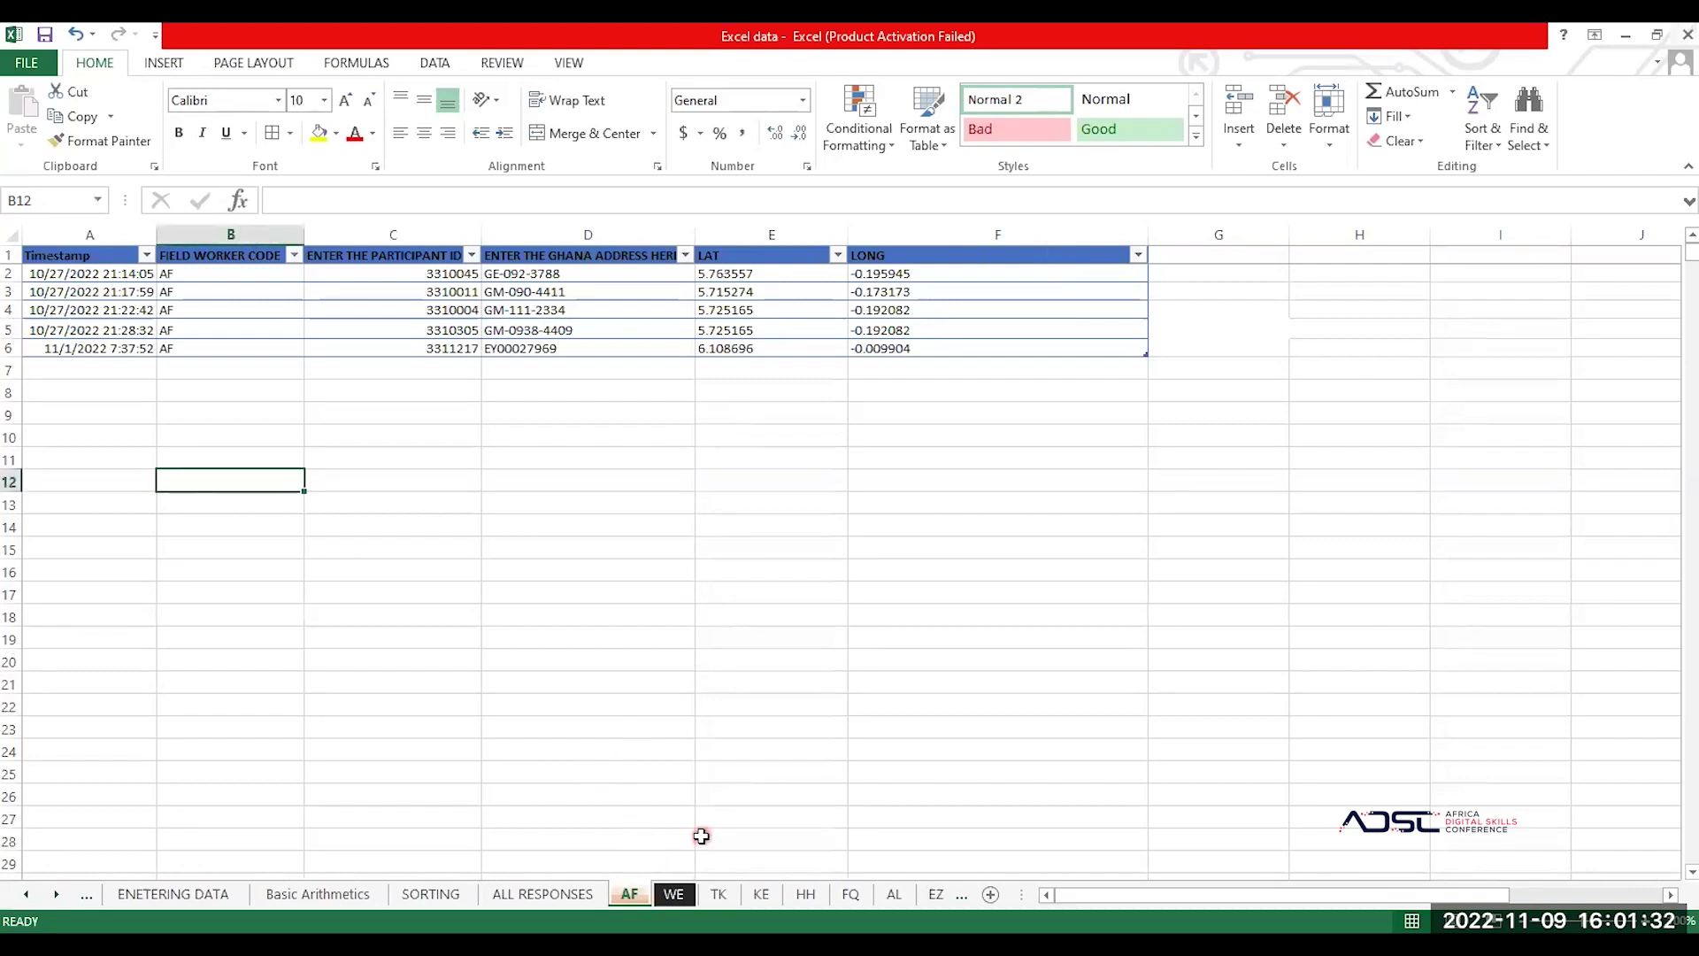
# Step: Browse the AL, EZ, FA and FO sheets and return to the FQ sheet
pyautogui.click(851, 894)
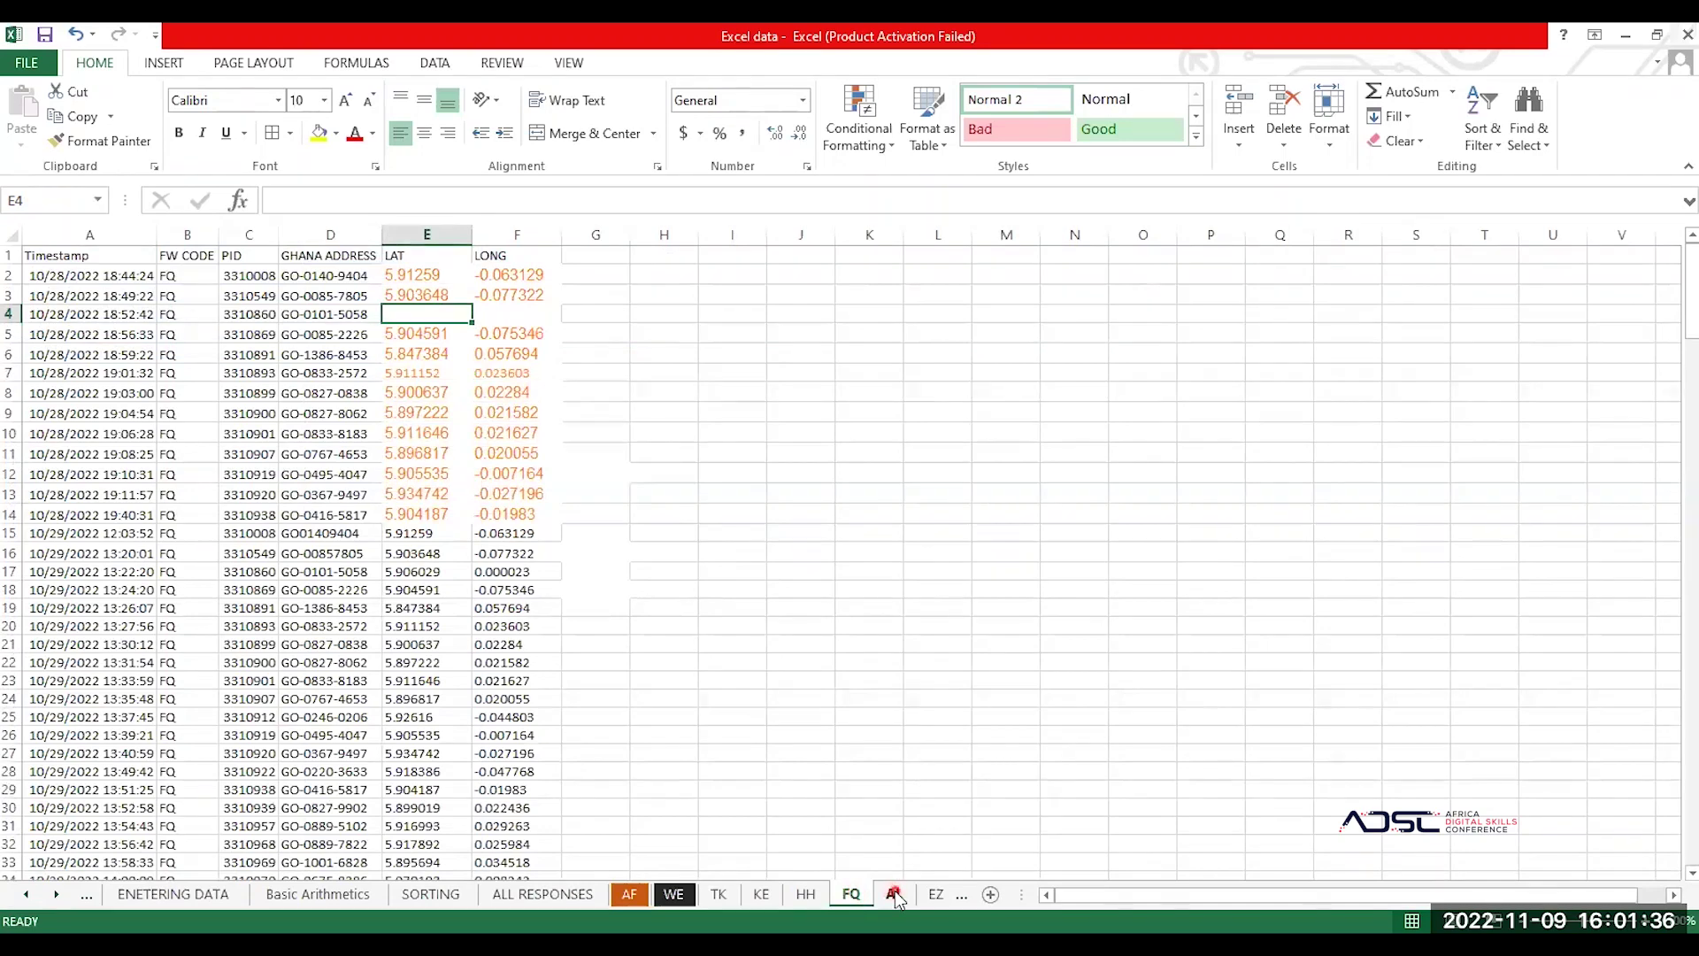
pyautogui.click(894, 895)
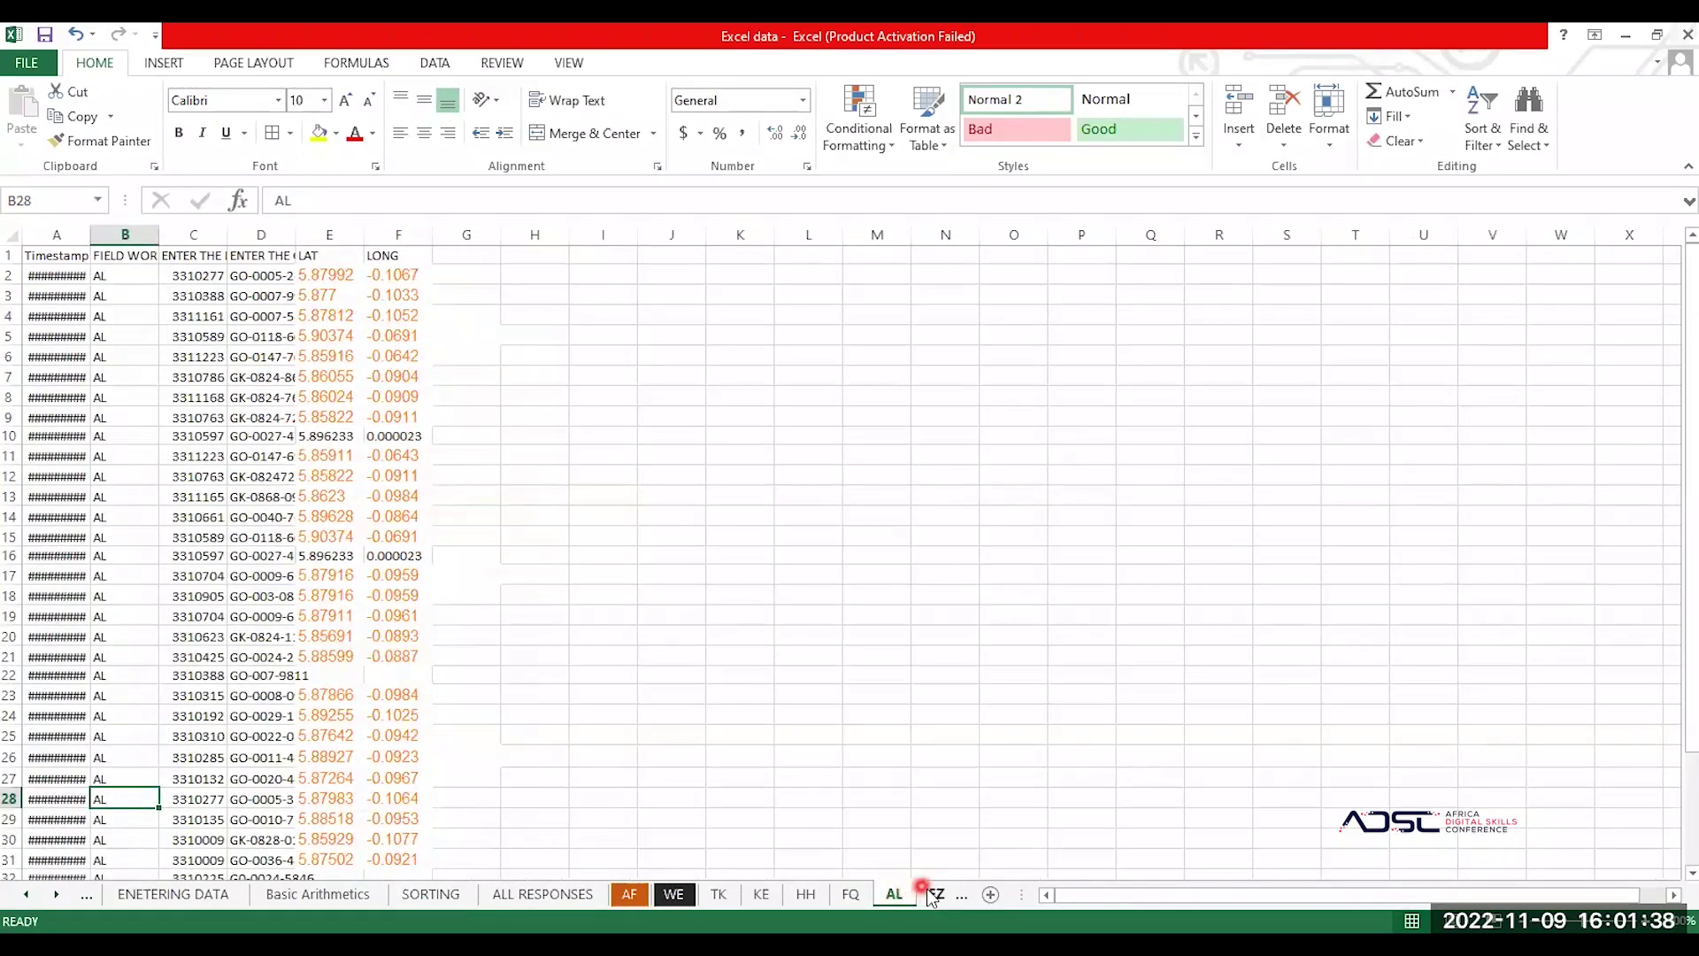
pyautogui.click(931, 895)
pyautogui.click(830, 896)
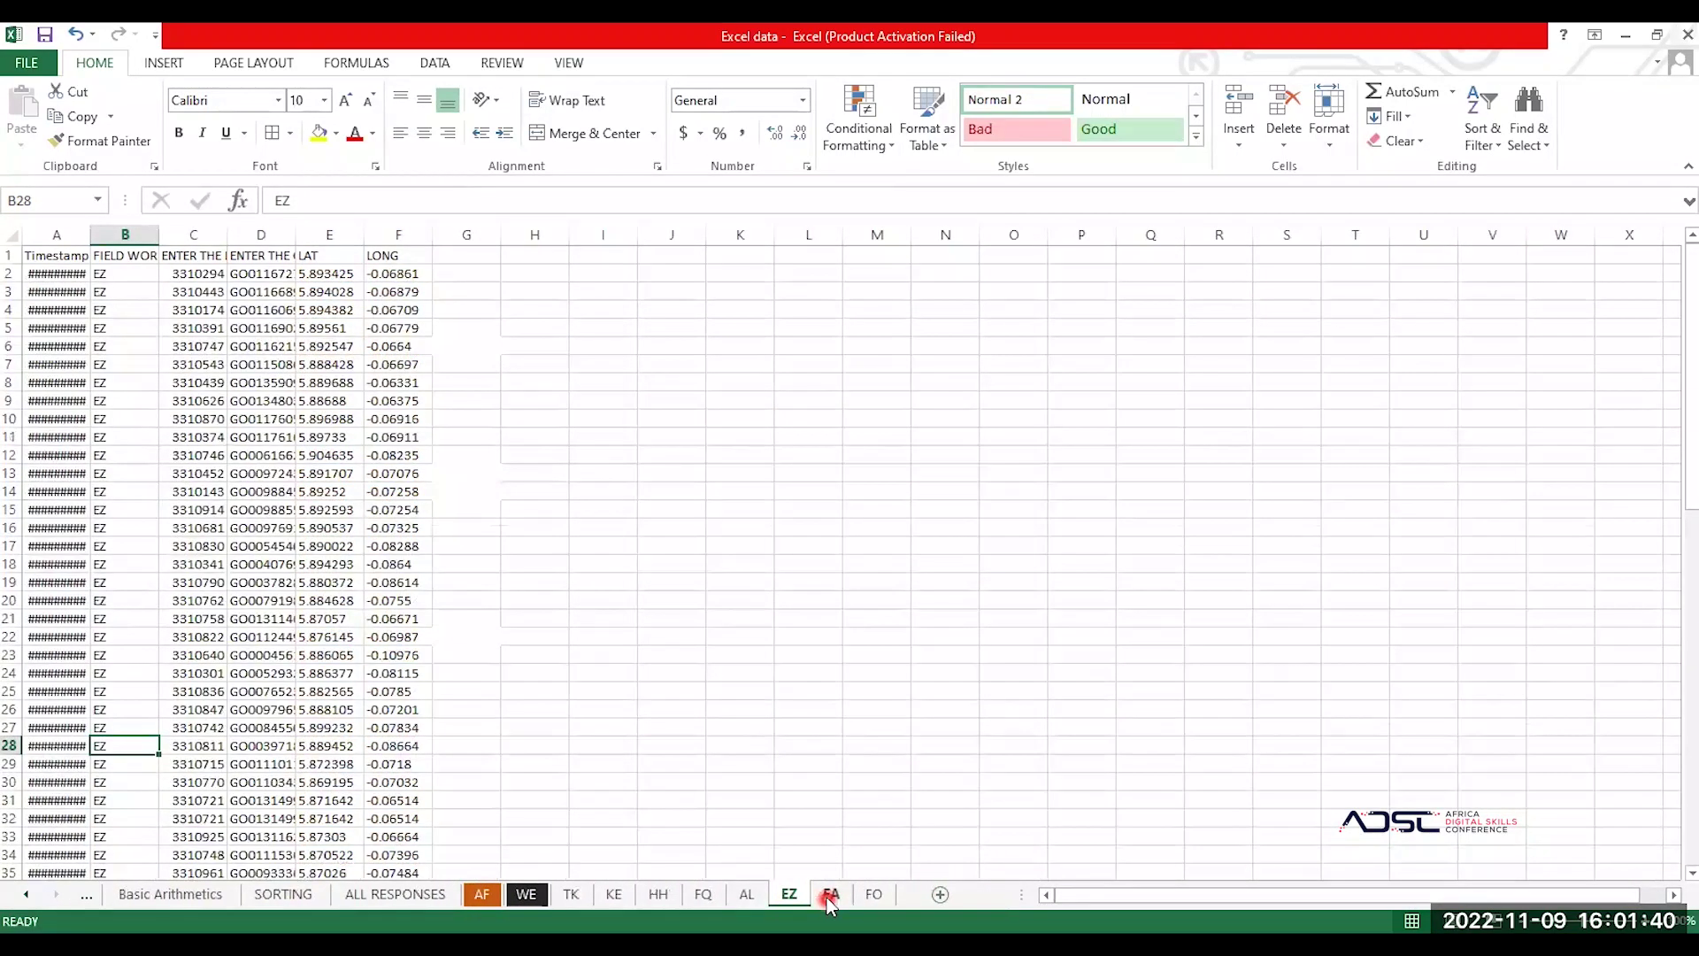
pyautogui.click(873, 894)
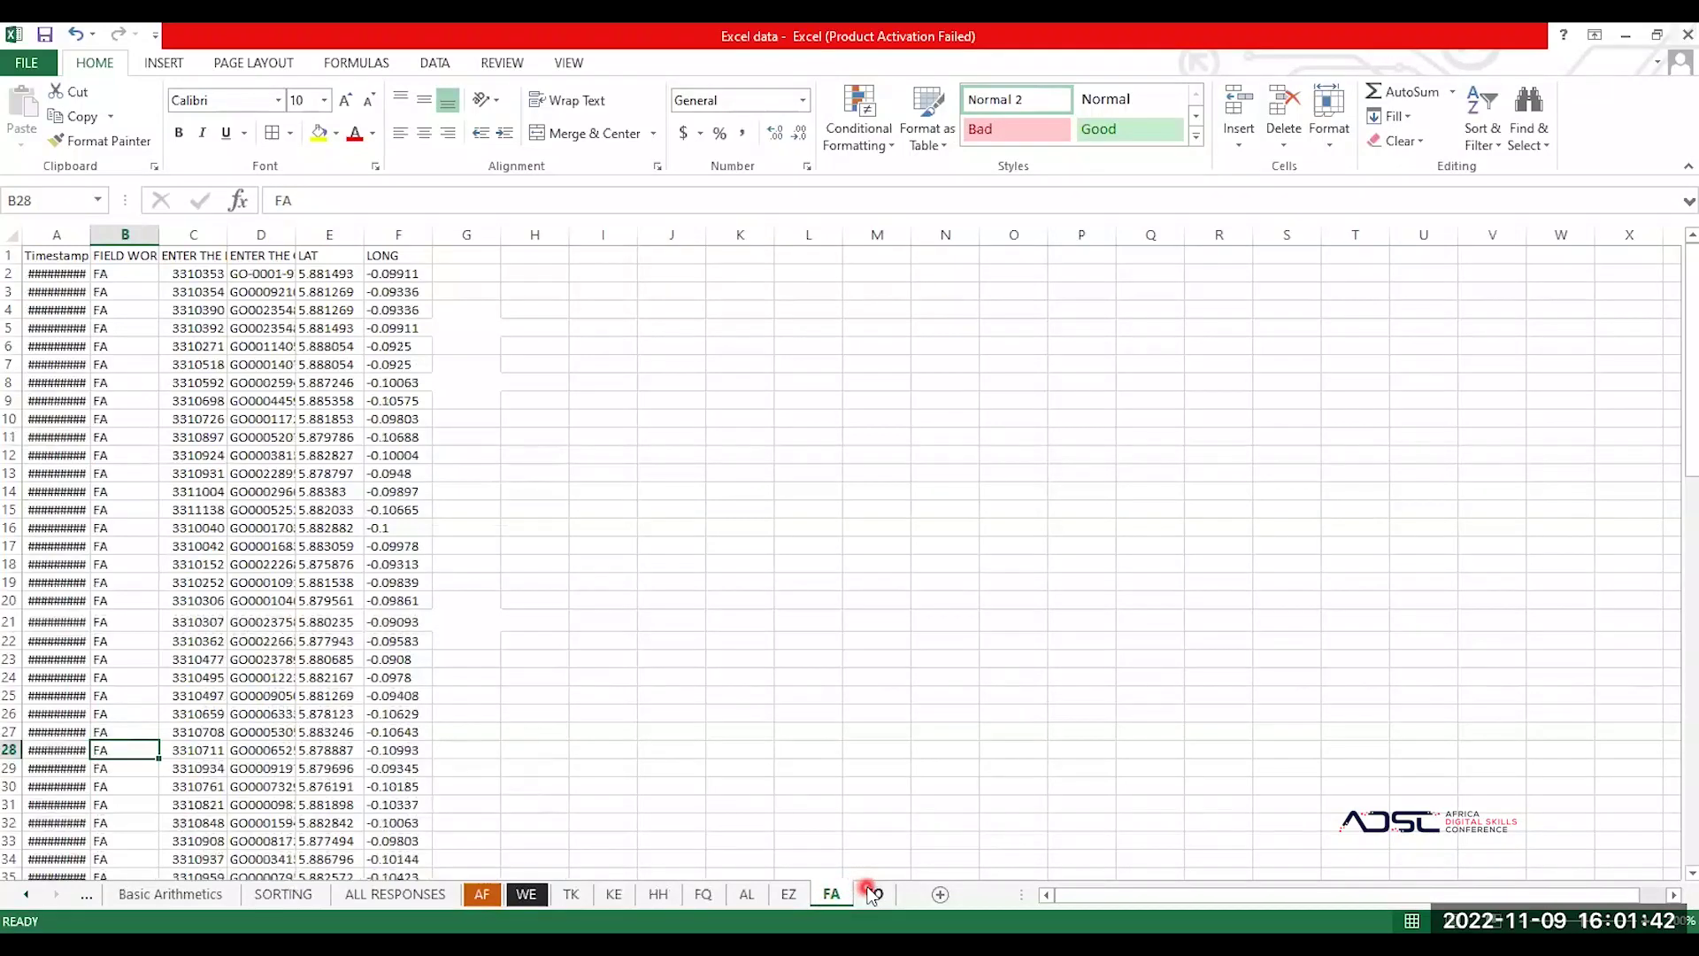
pyautogui.click(781, 894)
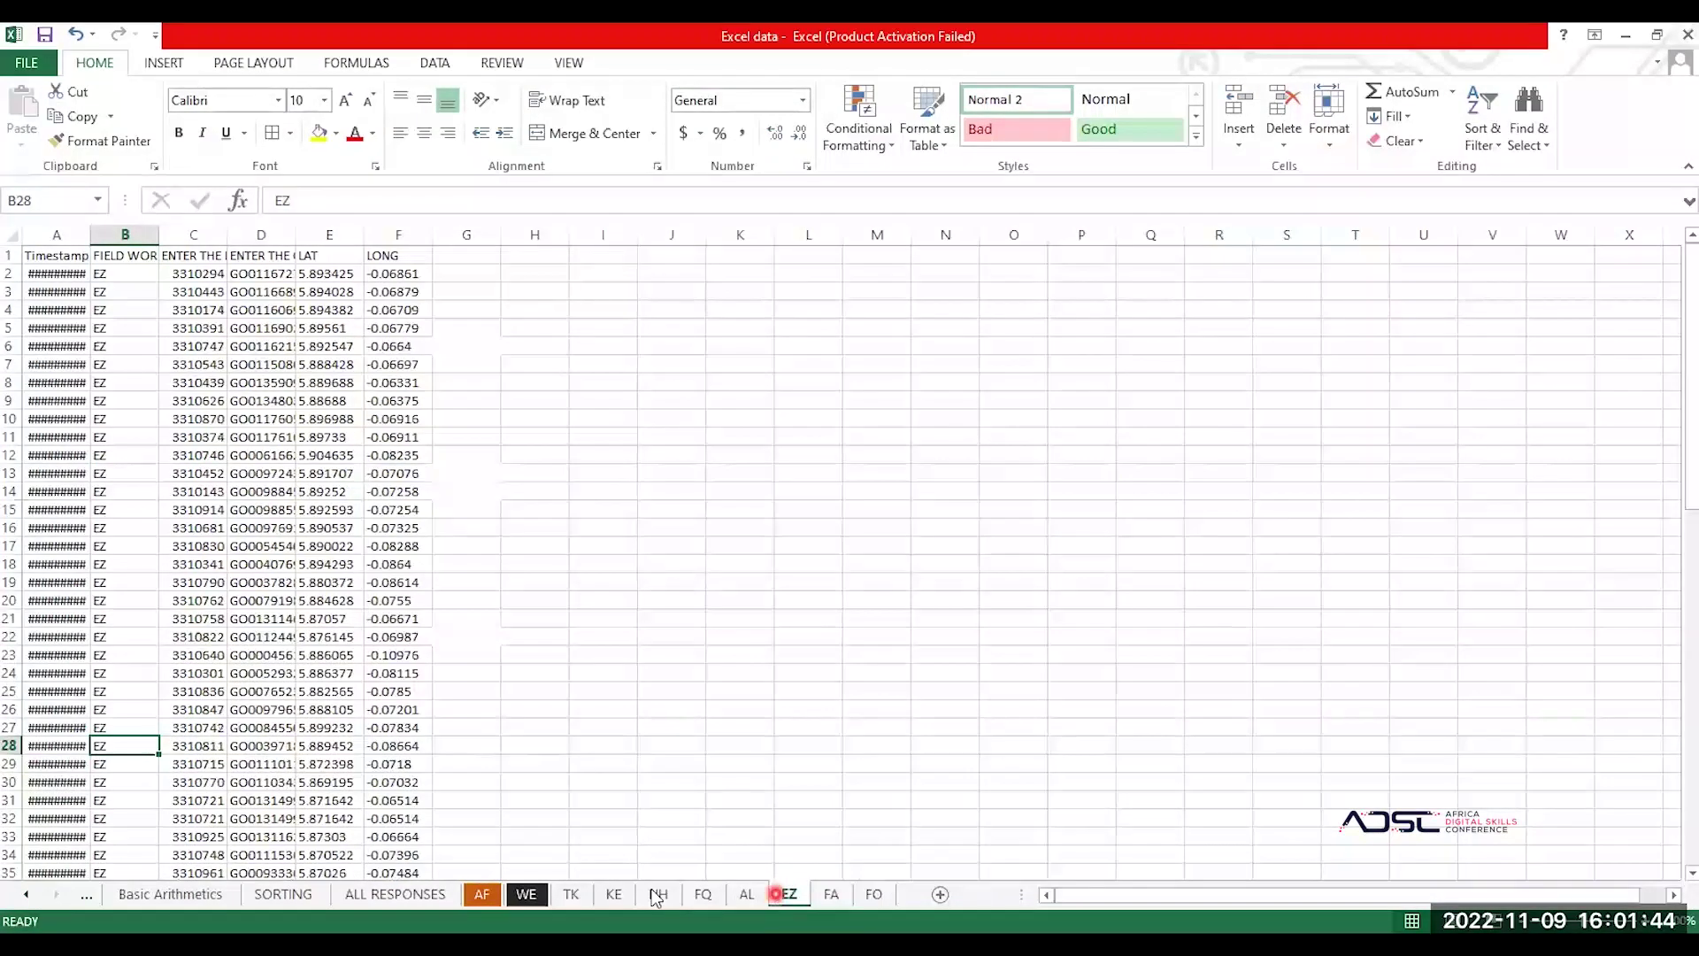
pyautogui.click(706, 893)
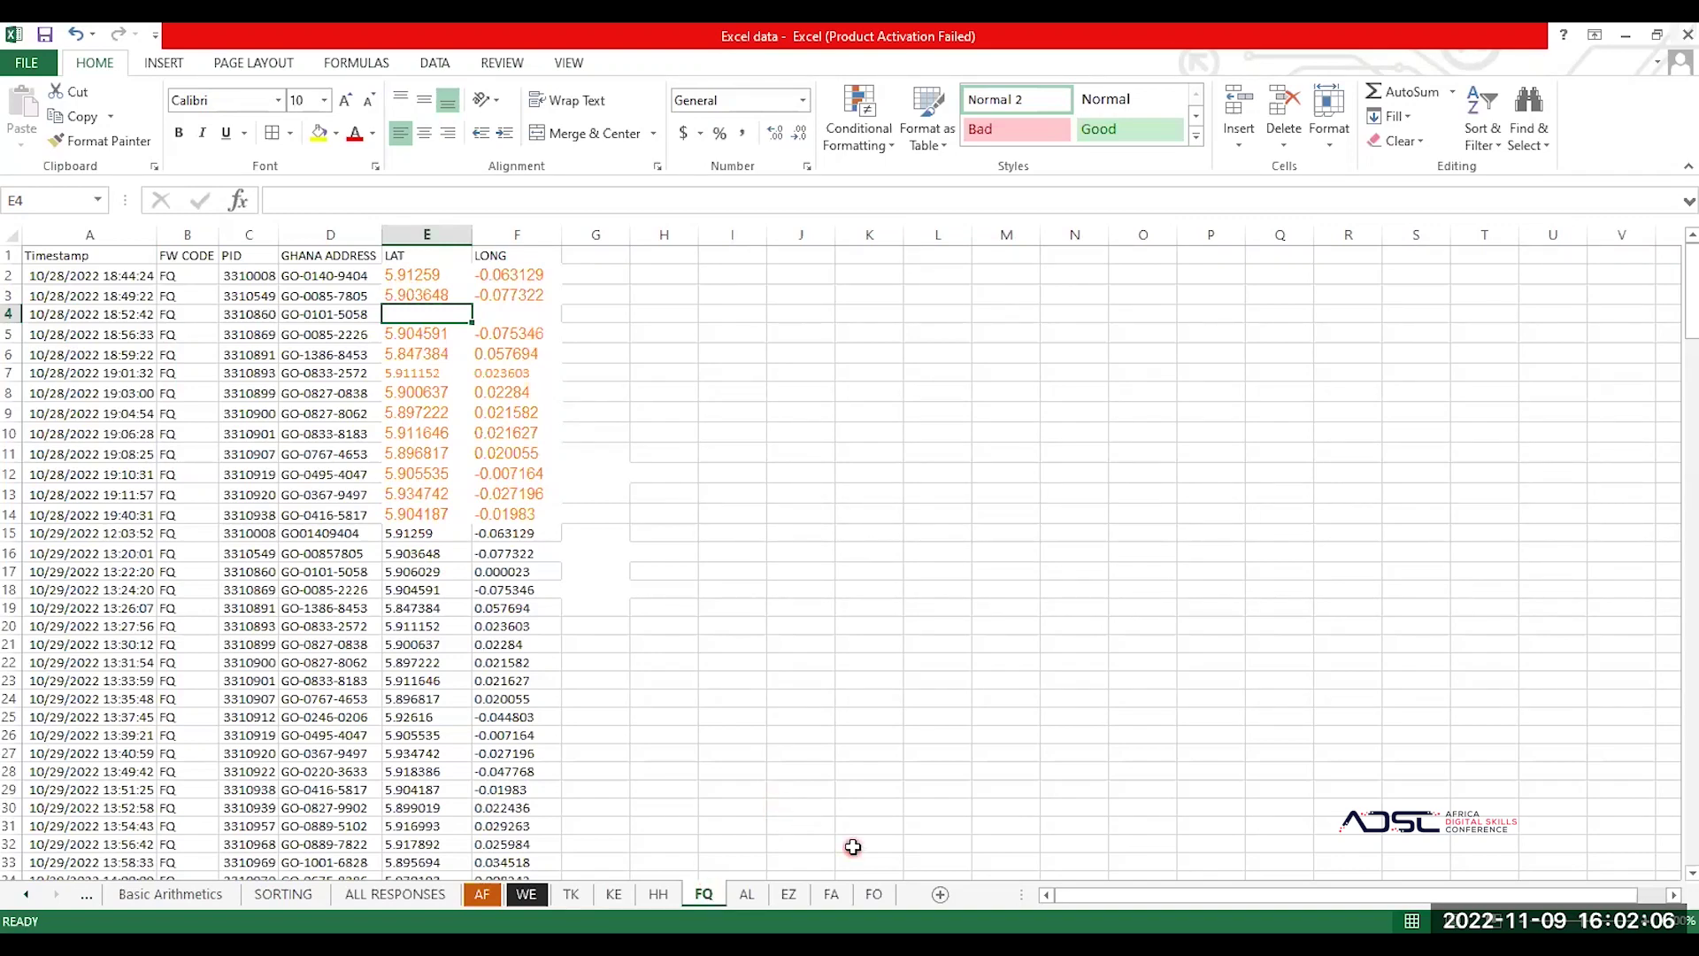
# Step: Select cell B14 on the FQ sheet as the page break position
pyautogui.click(852, 847)
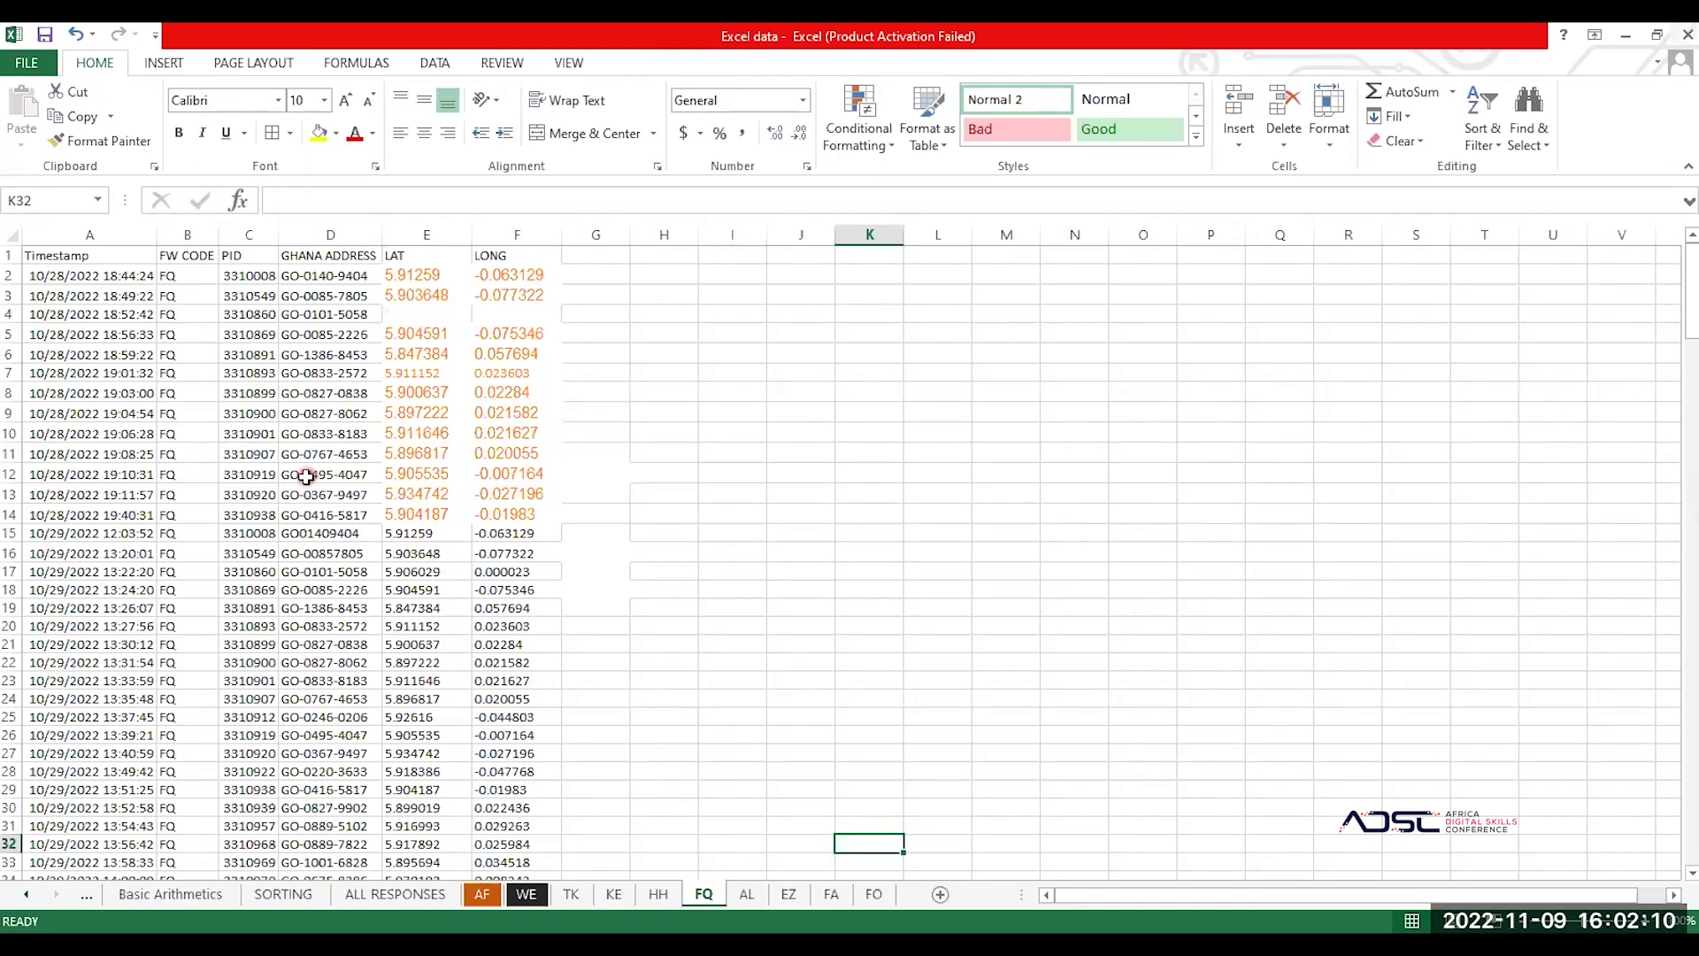
pyautogui.click(199, 512)
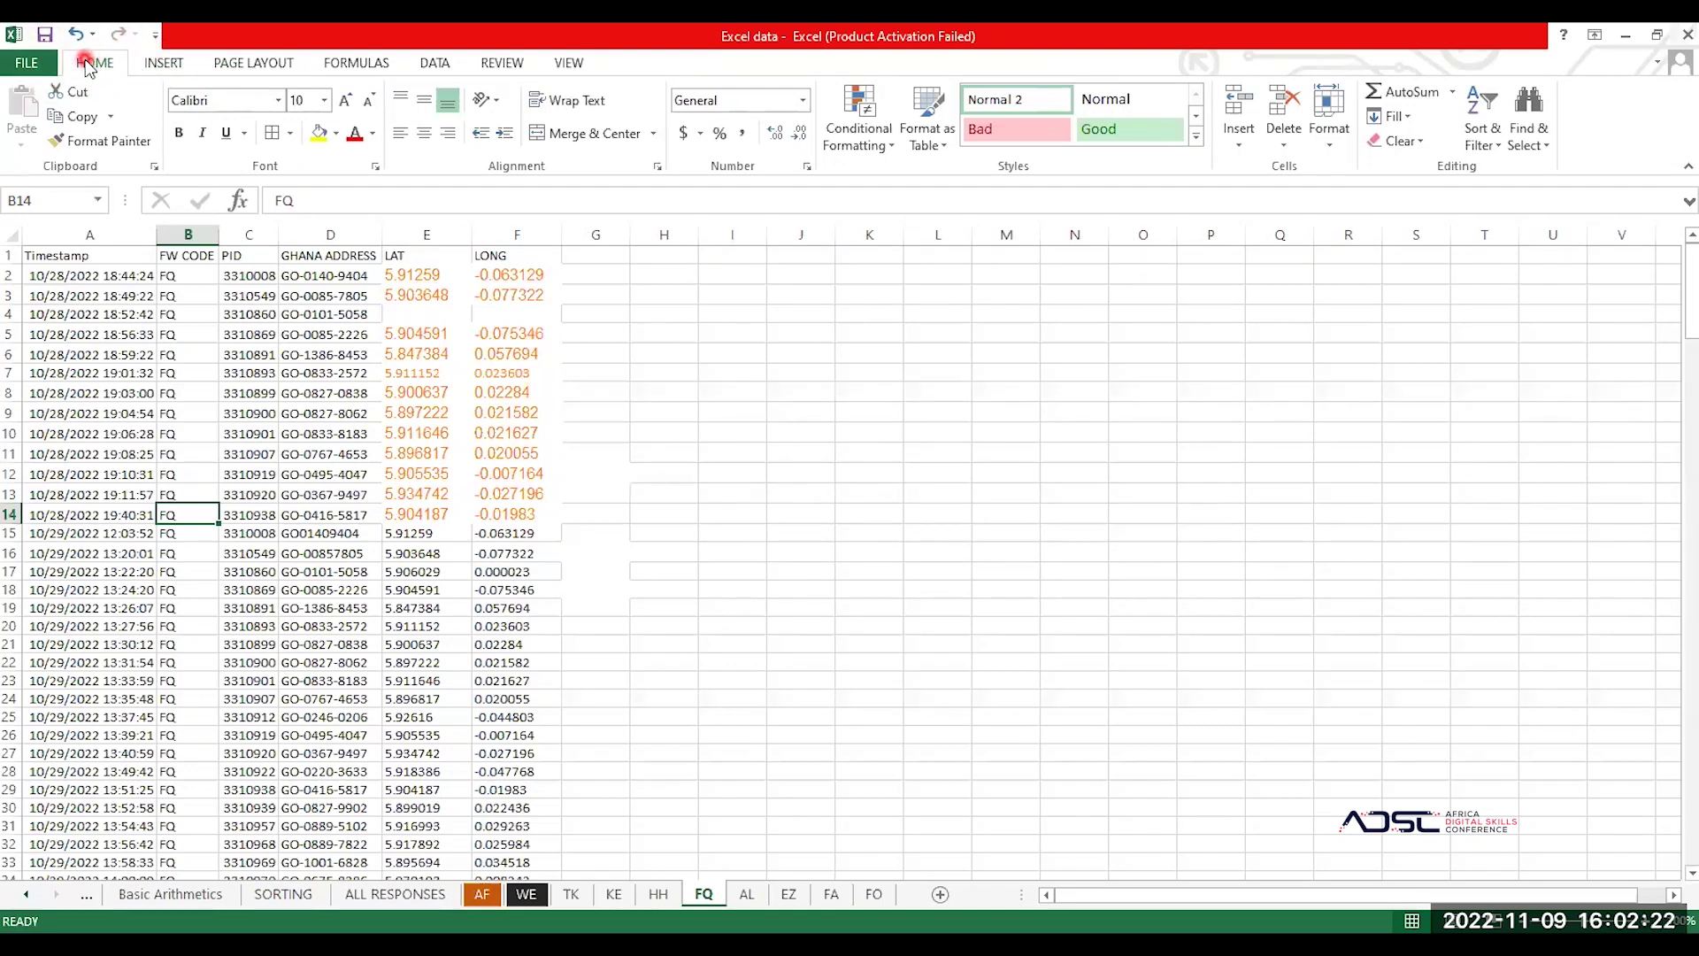
pyautogui.click(164, 63)
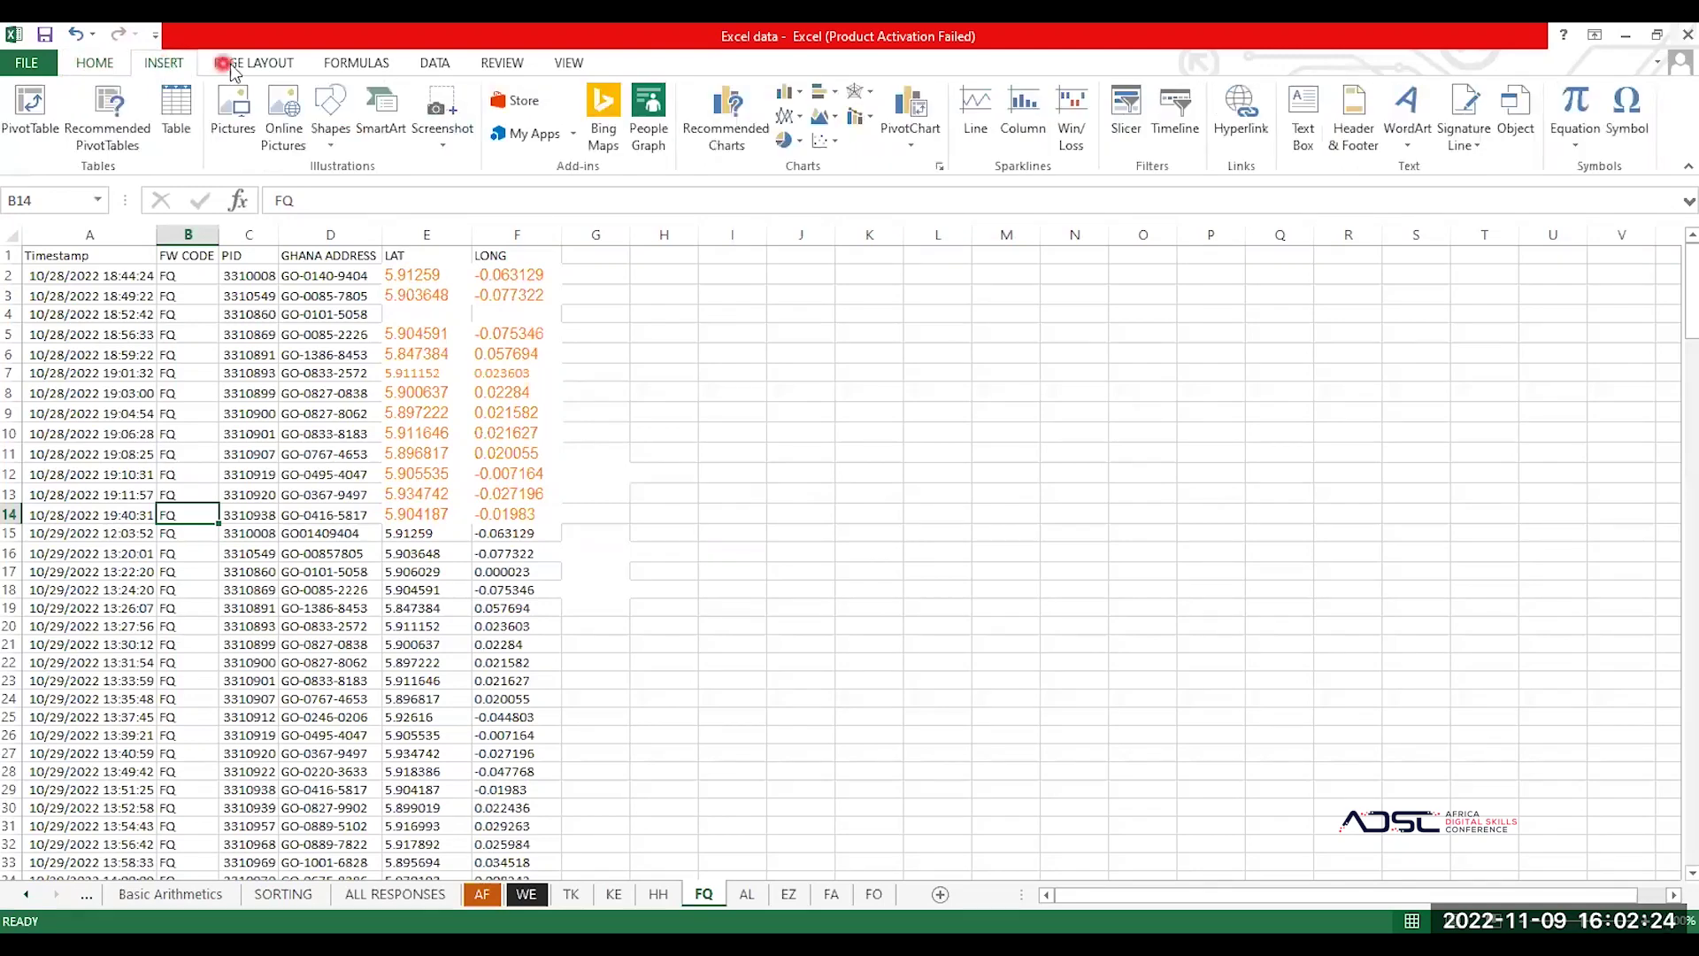
# Step: Set the FQ sheet's paper size to A4 and insert a page break above row 14
pyautogui.click(242, 67)
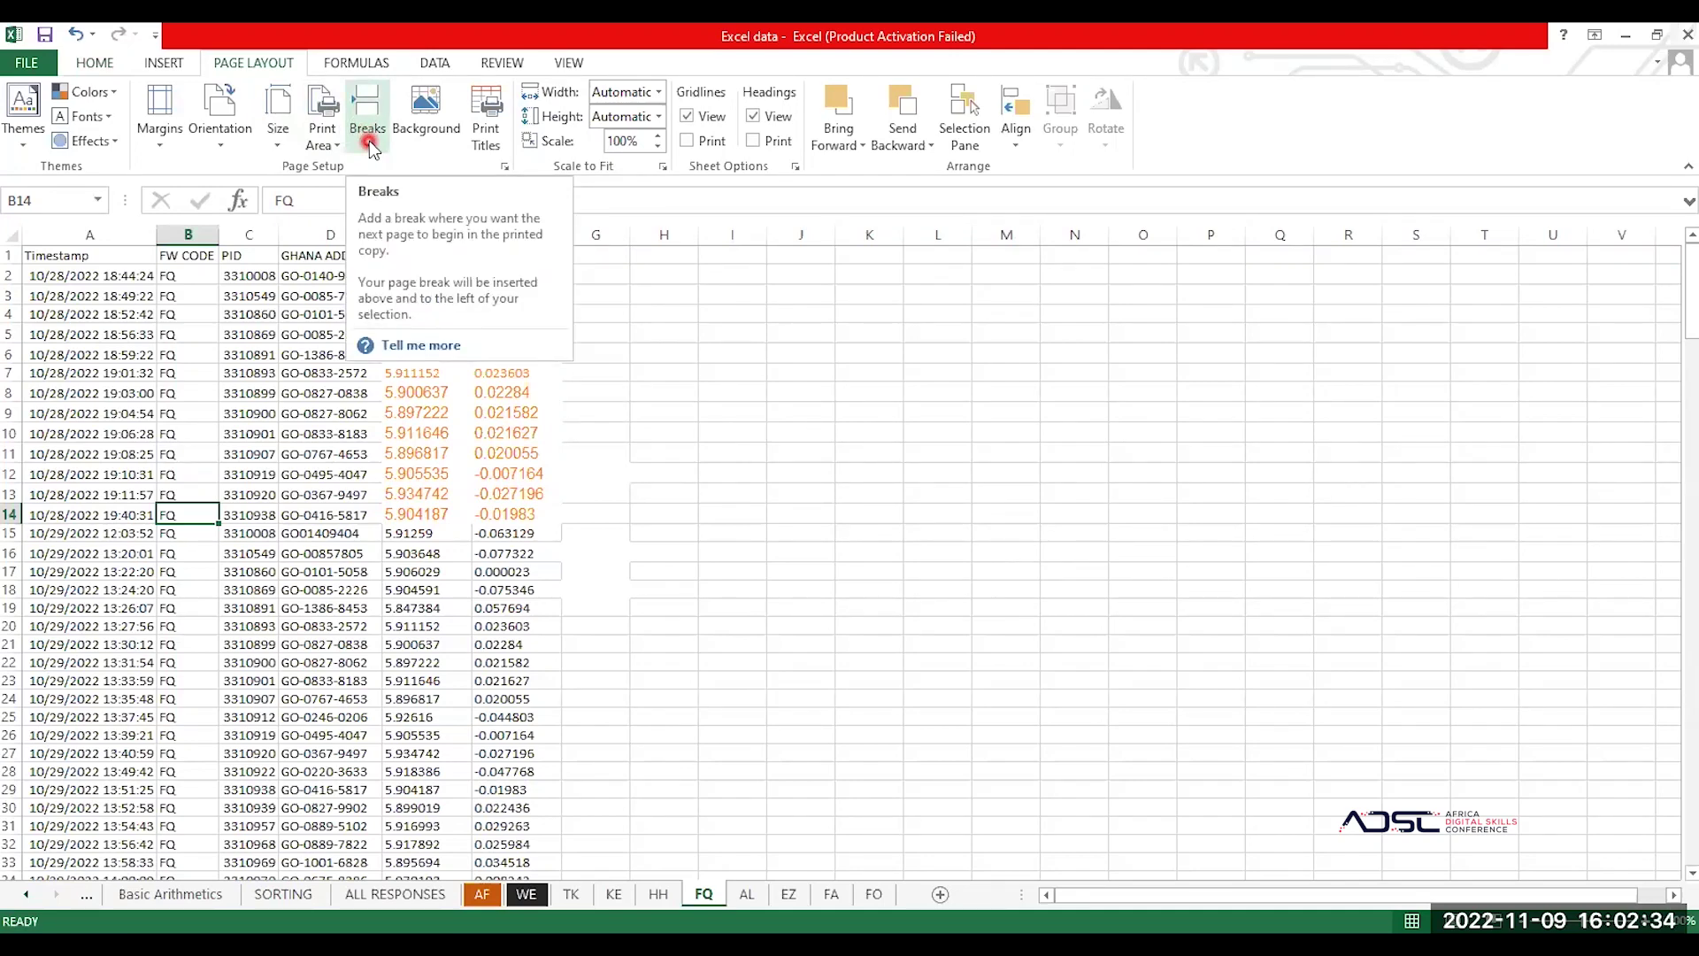
pyautogui.click(278, 138)
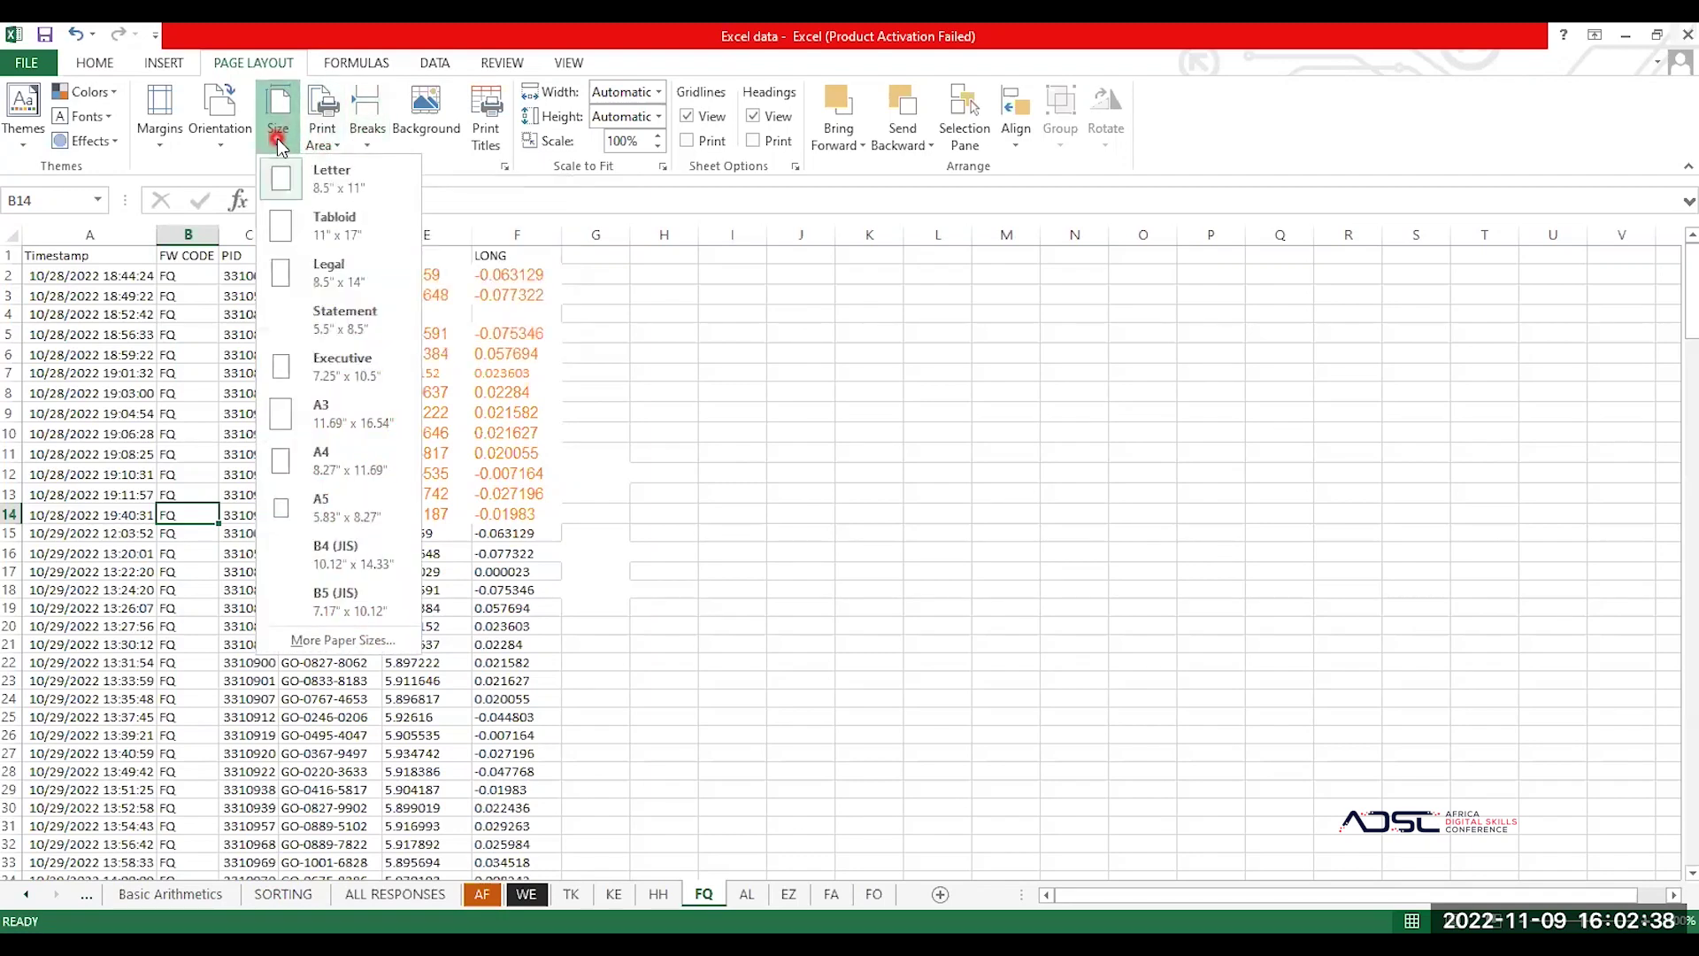
pyautogui.click(359, 460)
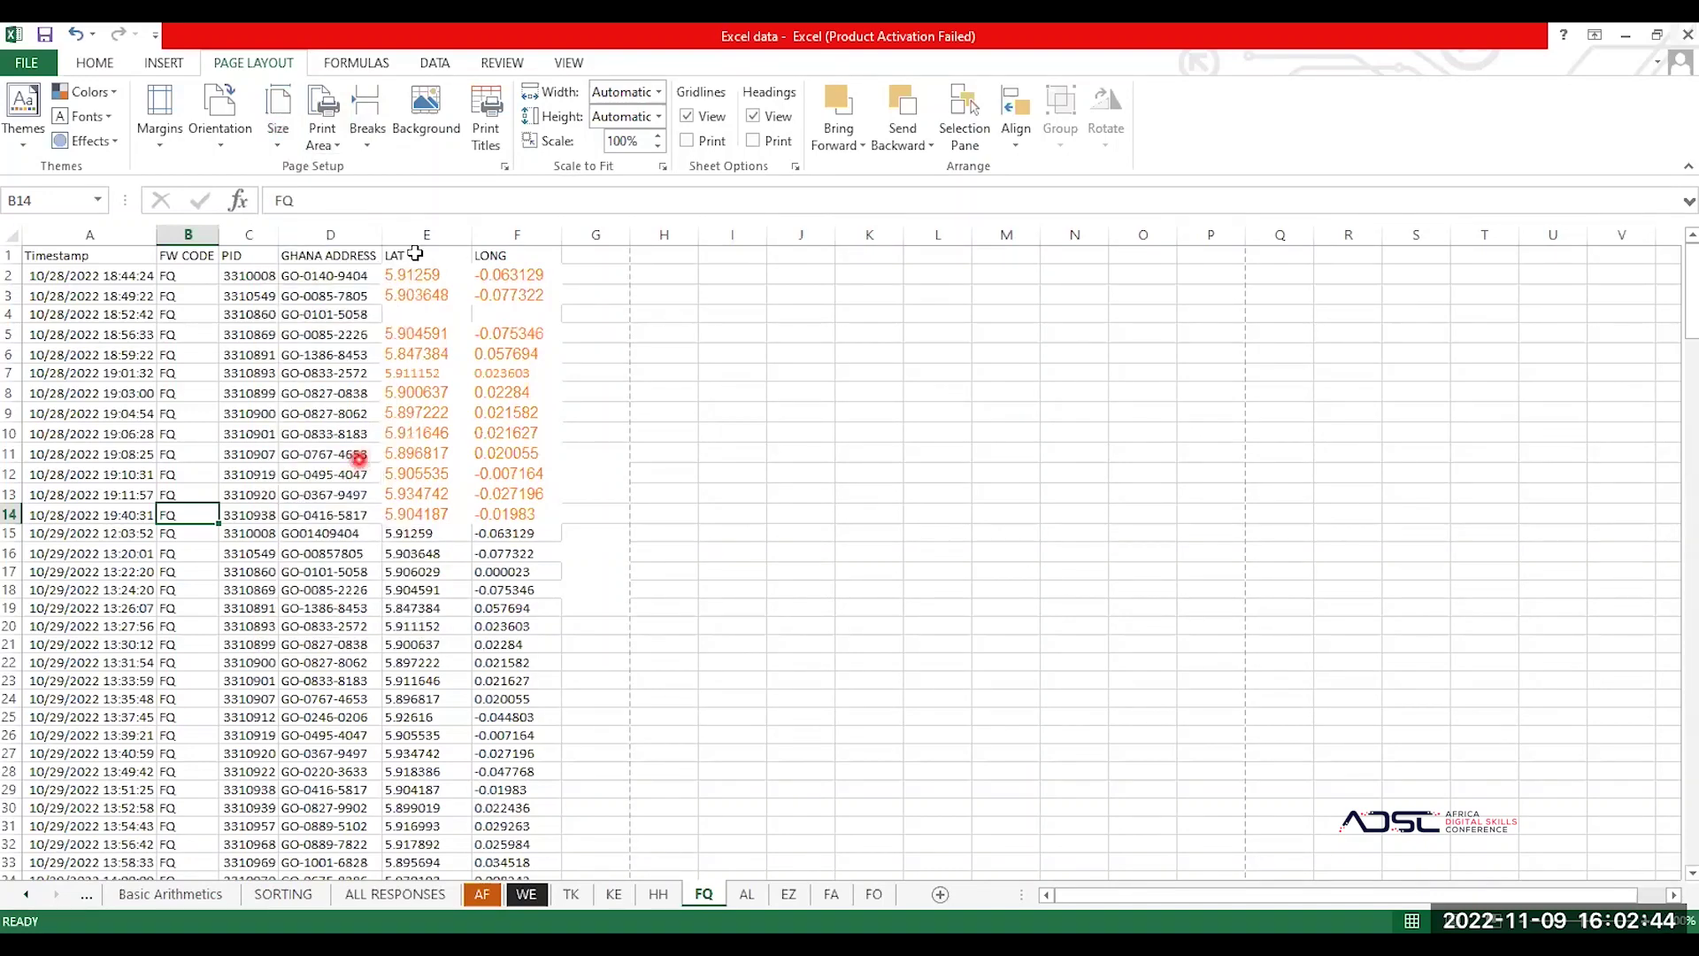
pyautogui.click(371, 146)
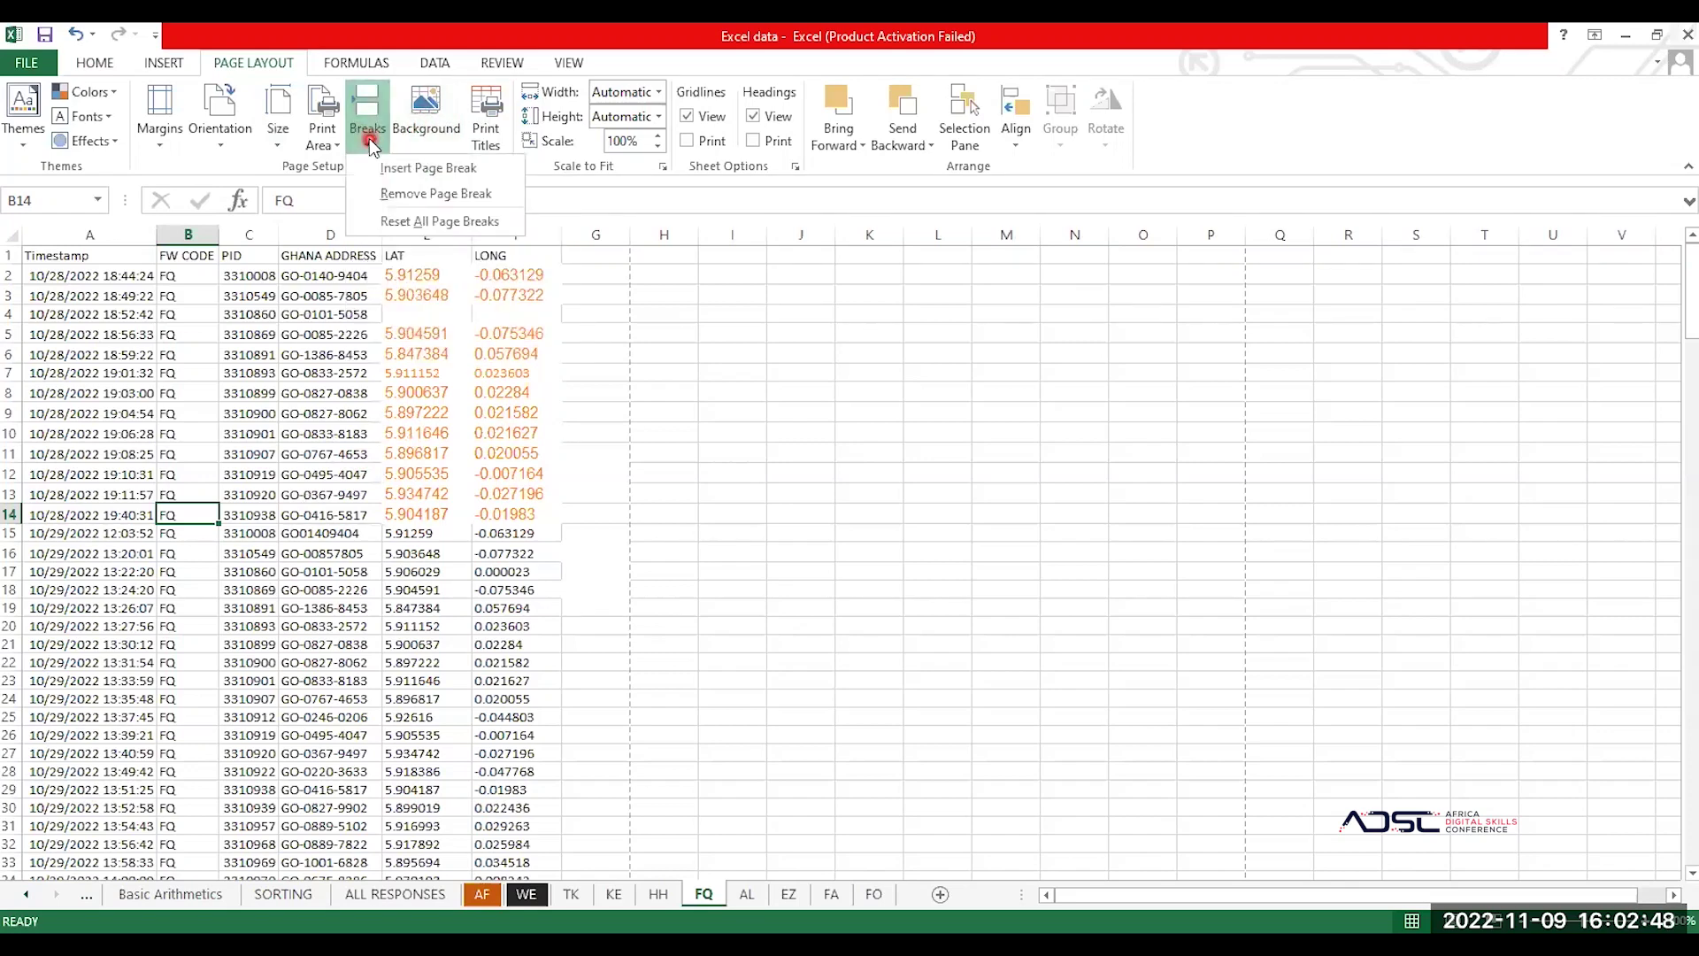
pyautogui.click(450, 170)
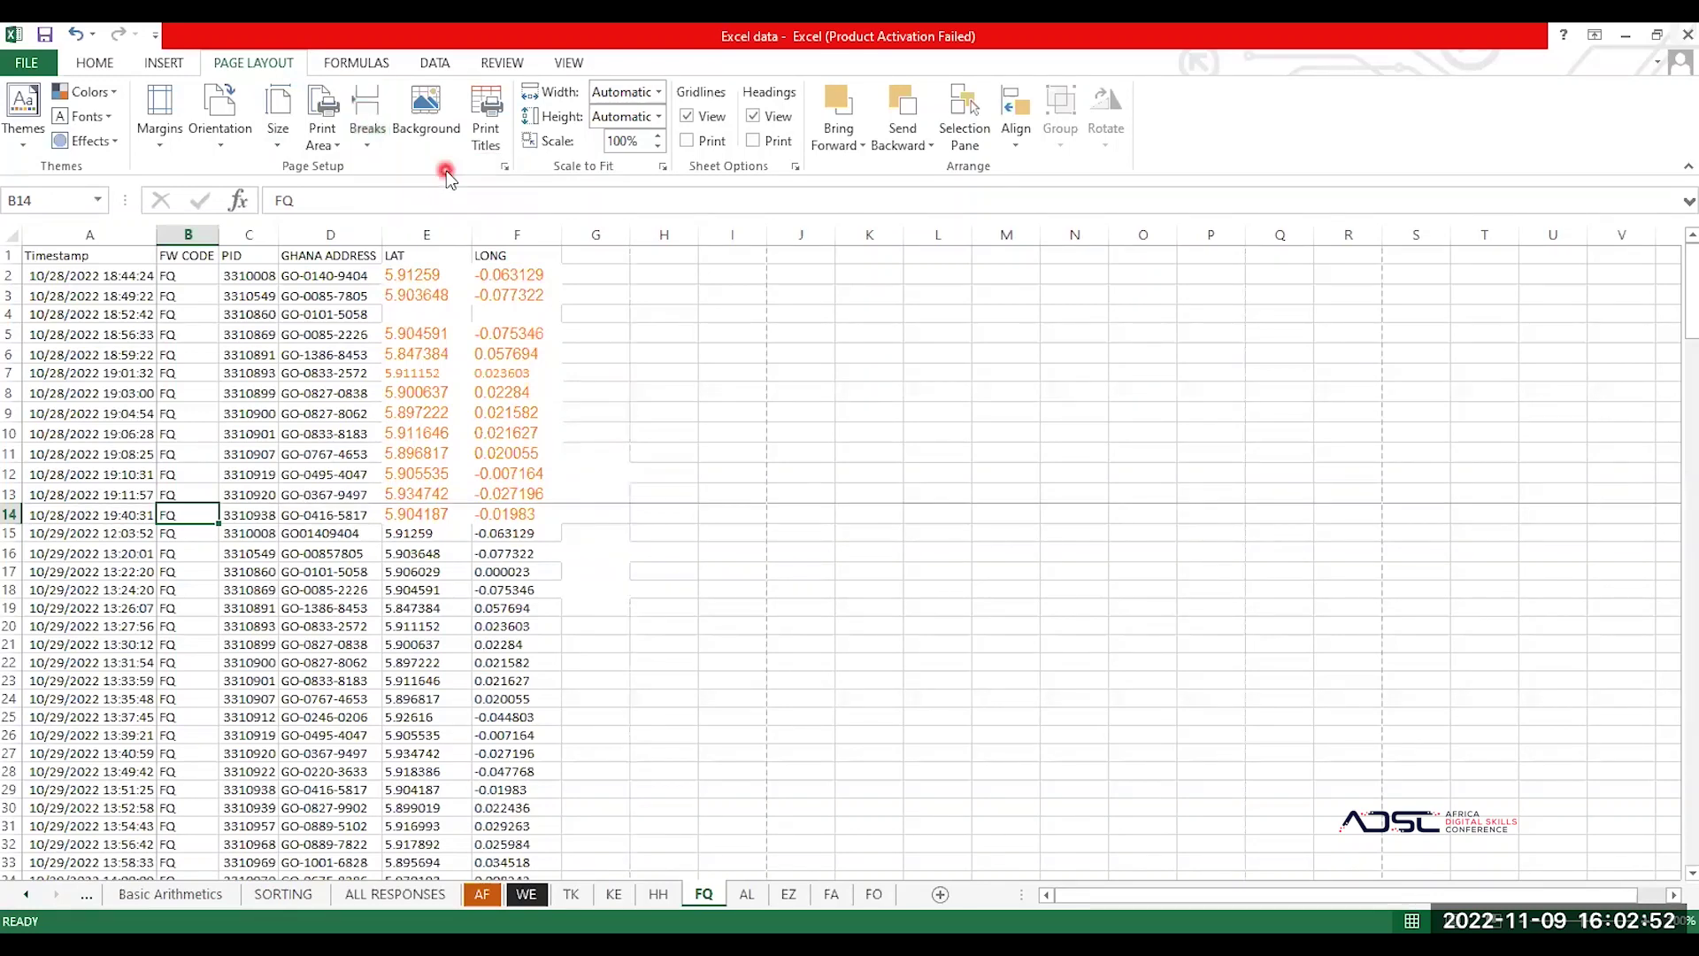
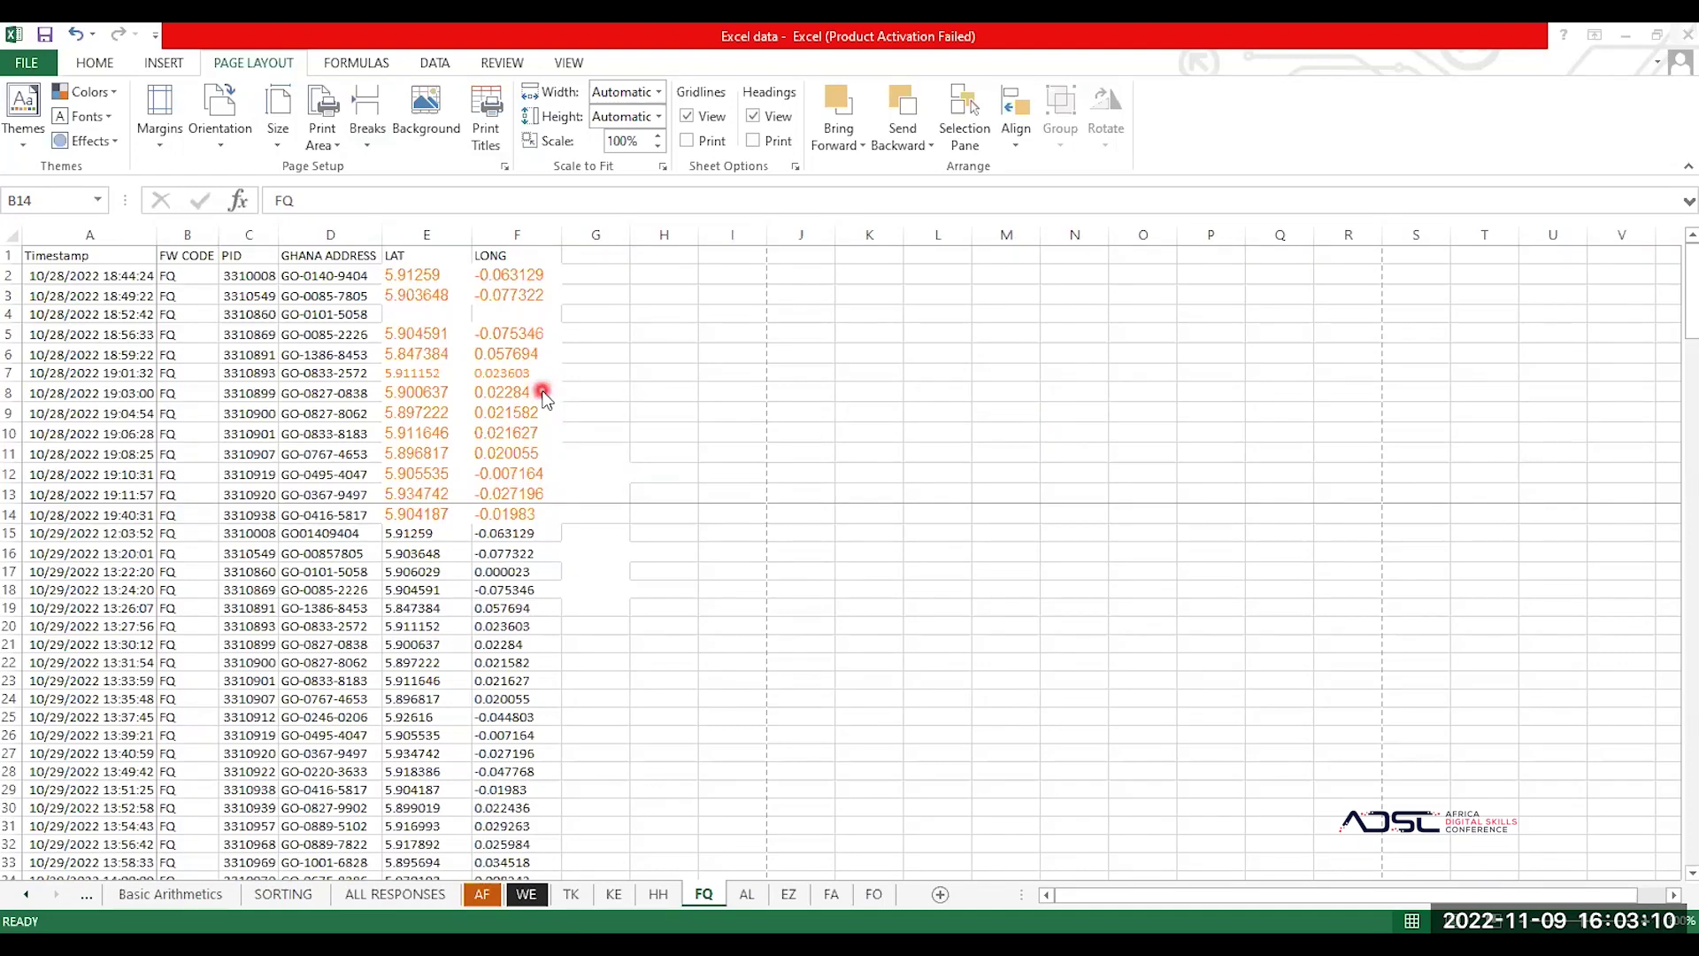
# Step: Scroll around the FQ sheet, then select column I and cell I7
pyautogui.scroll(-4, 735, 478)
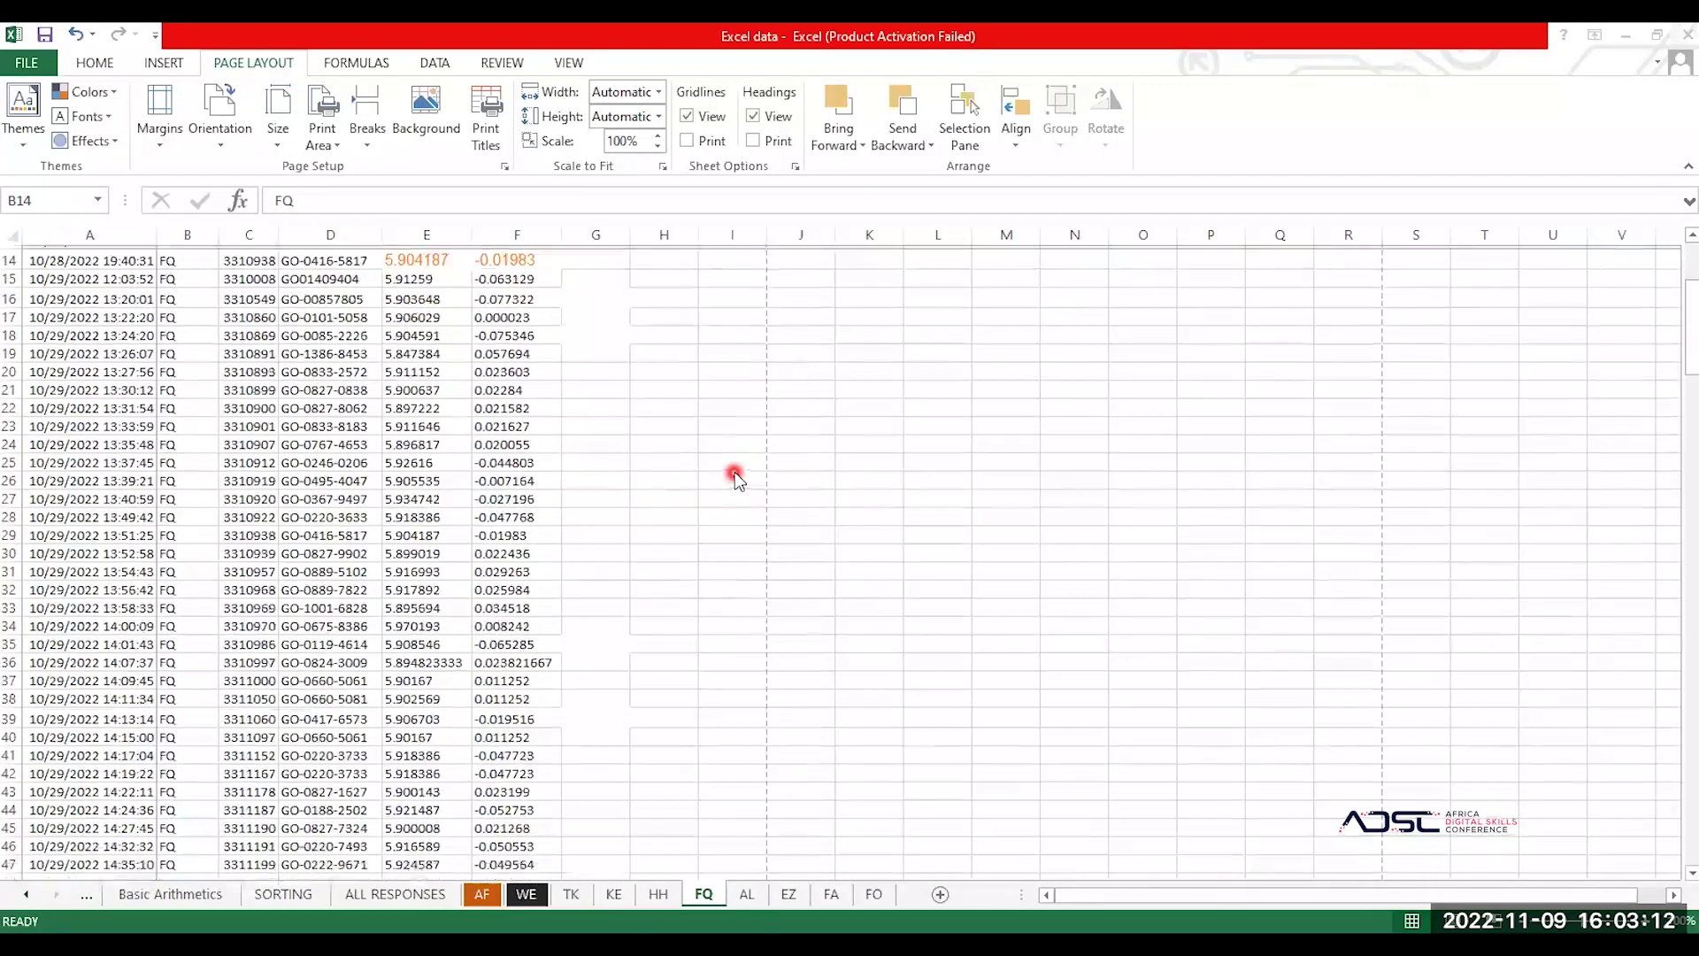
pyautogui.scroll(-13, 737, 478)
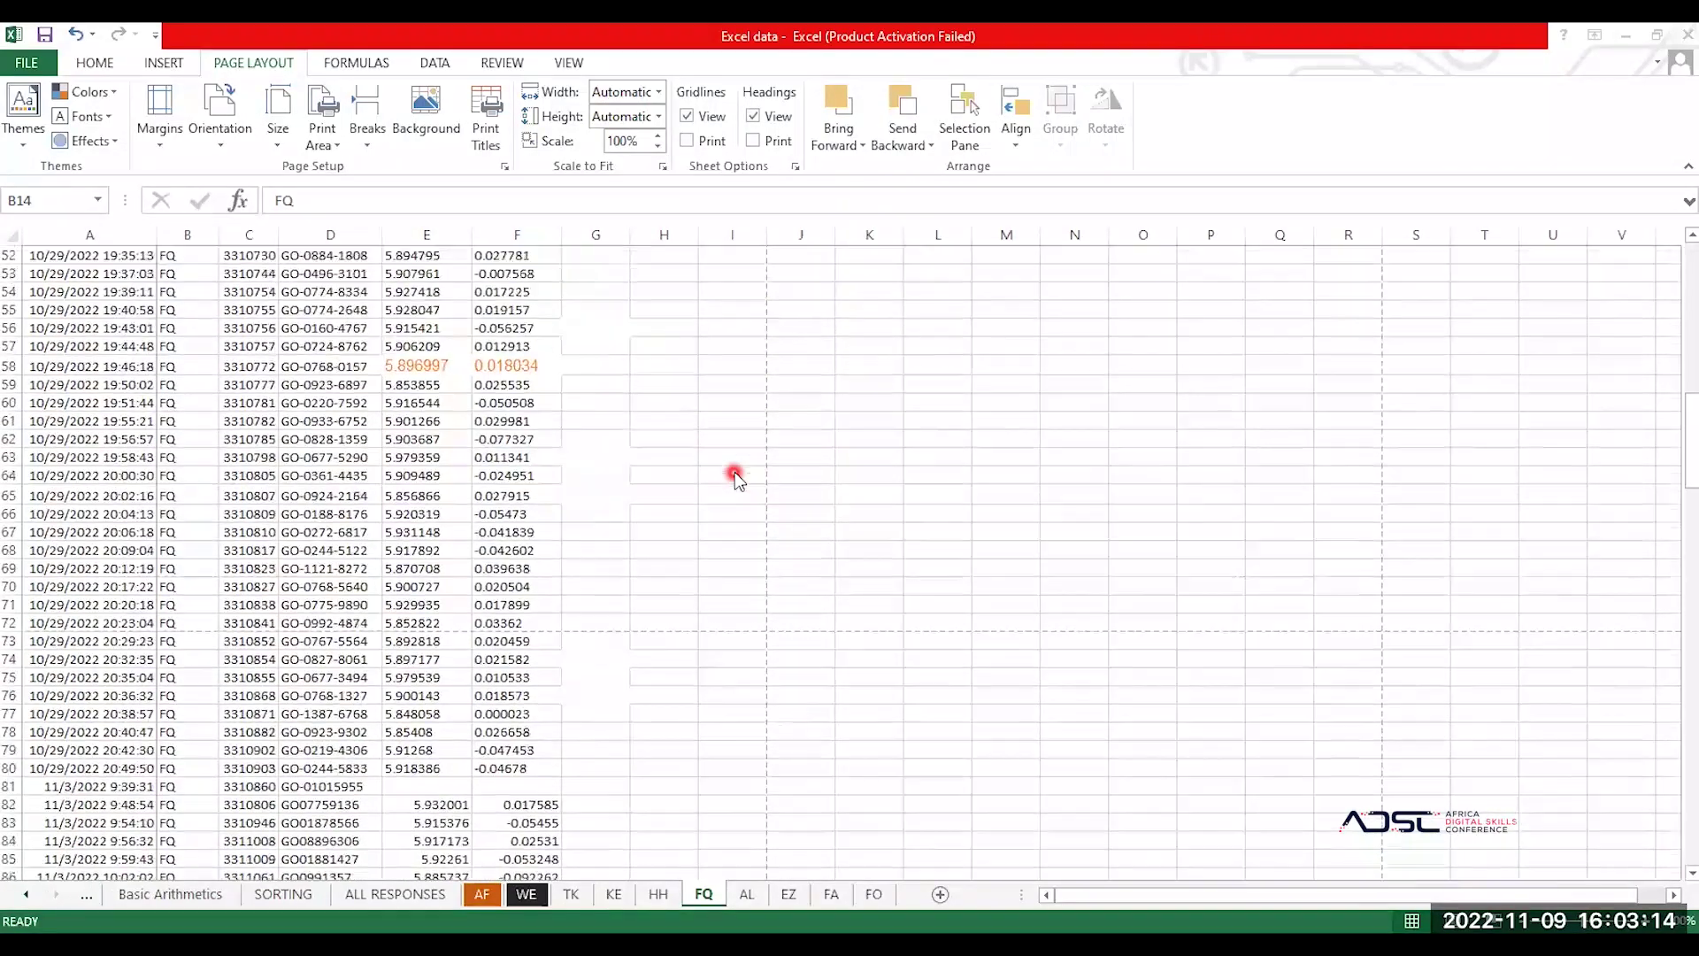
pyautogui.scroll(17, 735, 471)
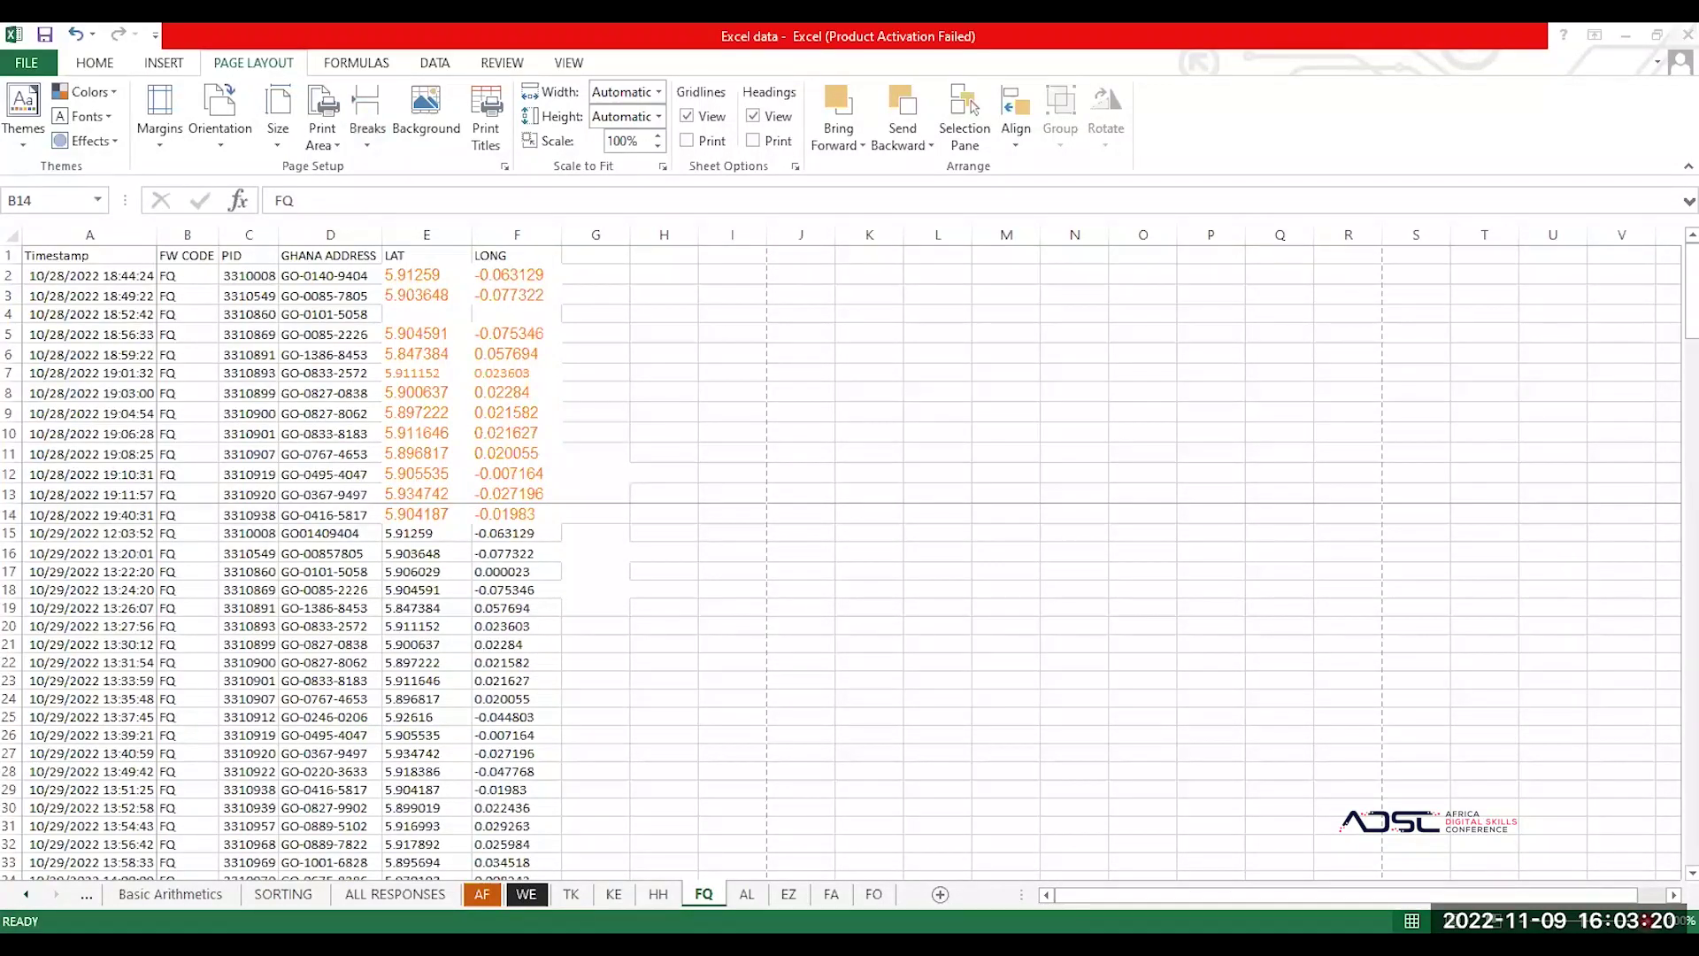
pyautogui.scroll(3, 1013, 787)
pyautogui.hscroll(11, 1013, 787)
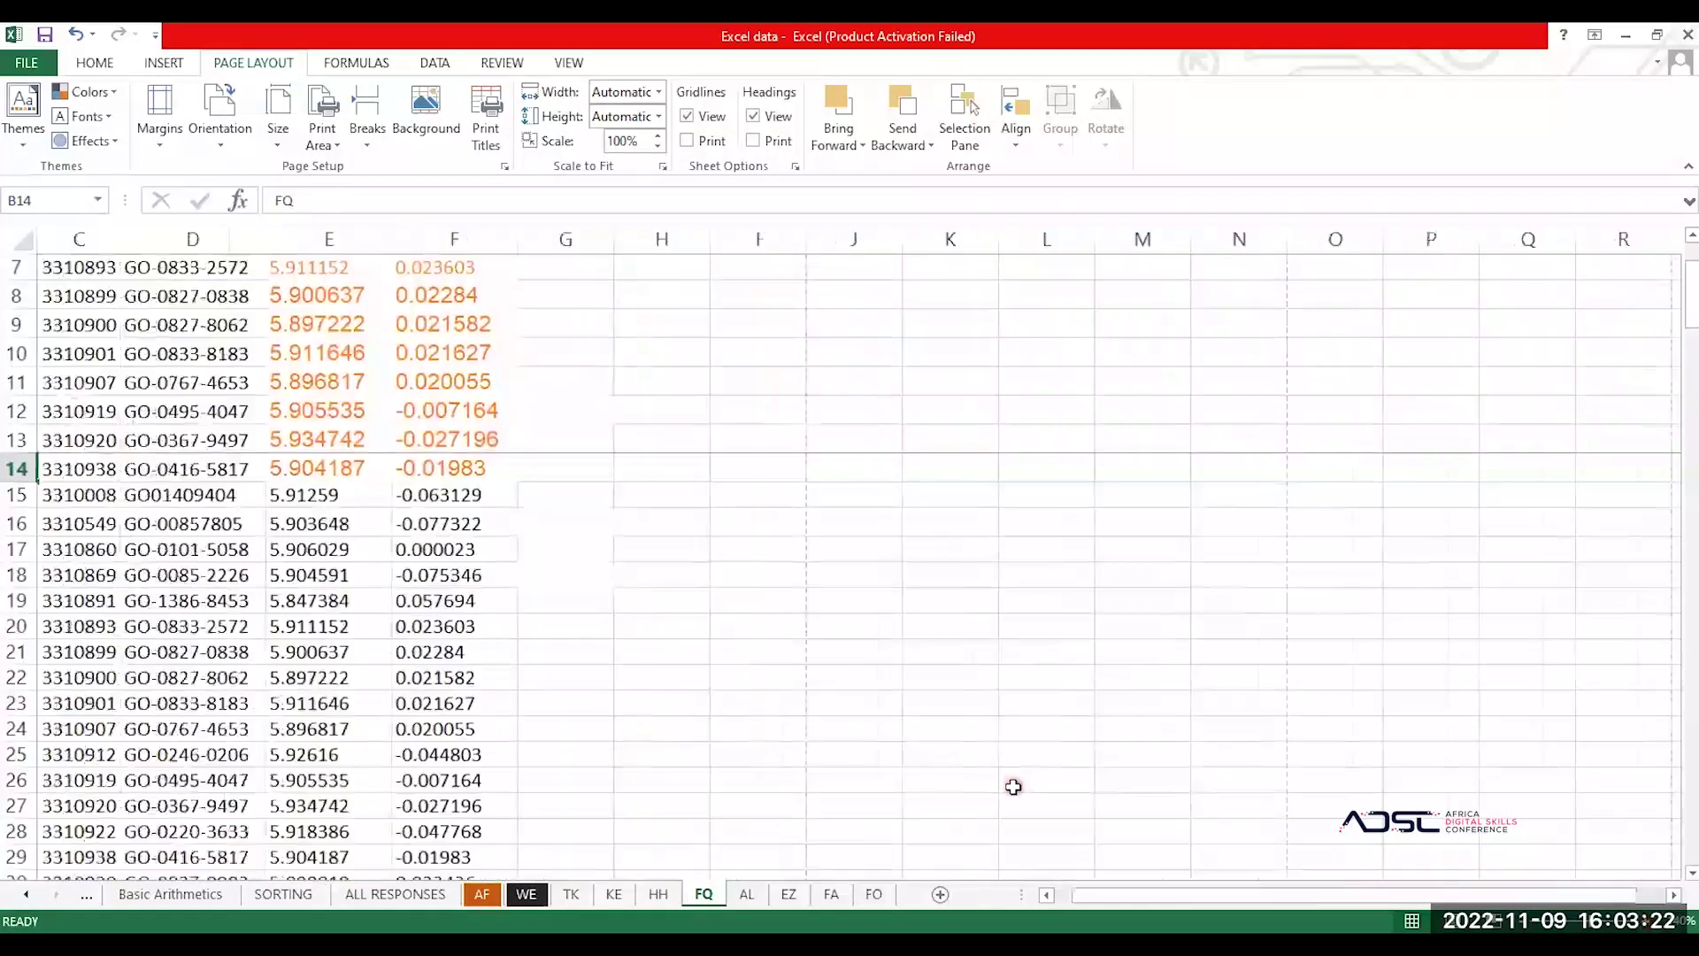
pyautogui.hscroll(-11, 1013, 786)
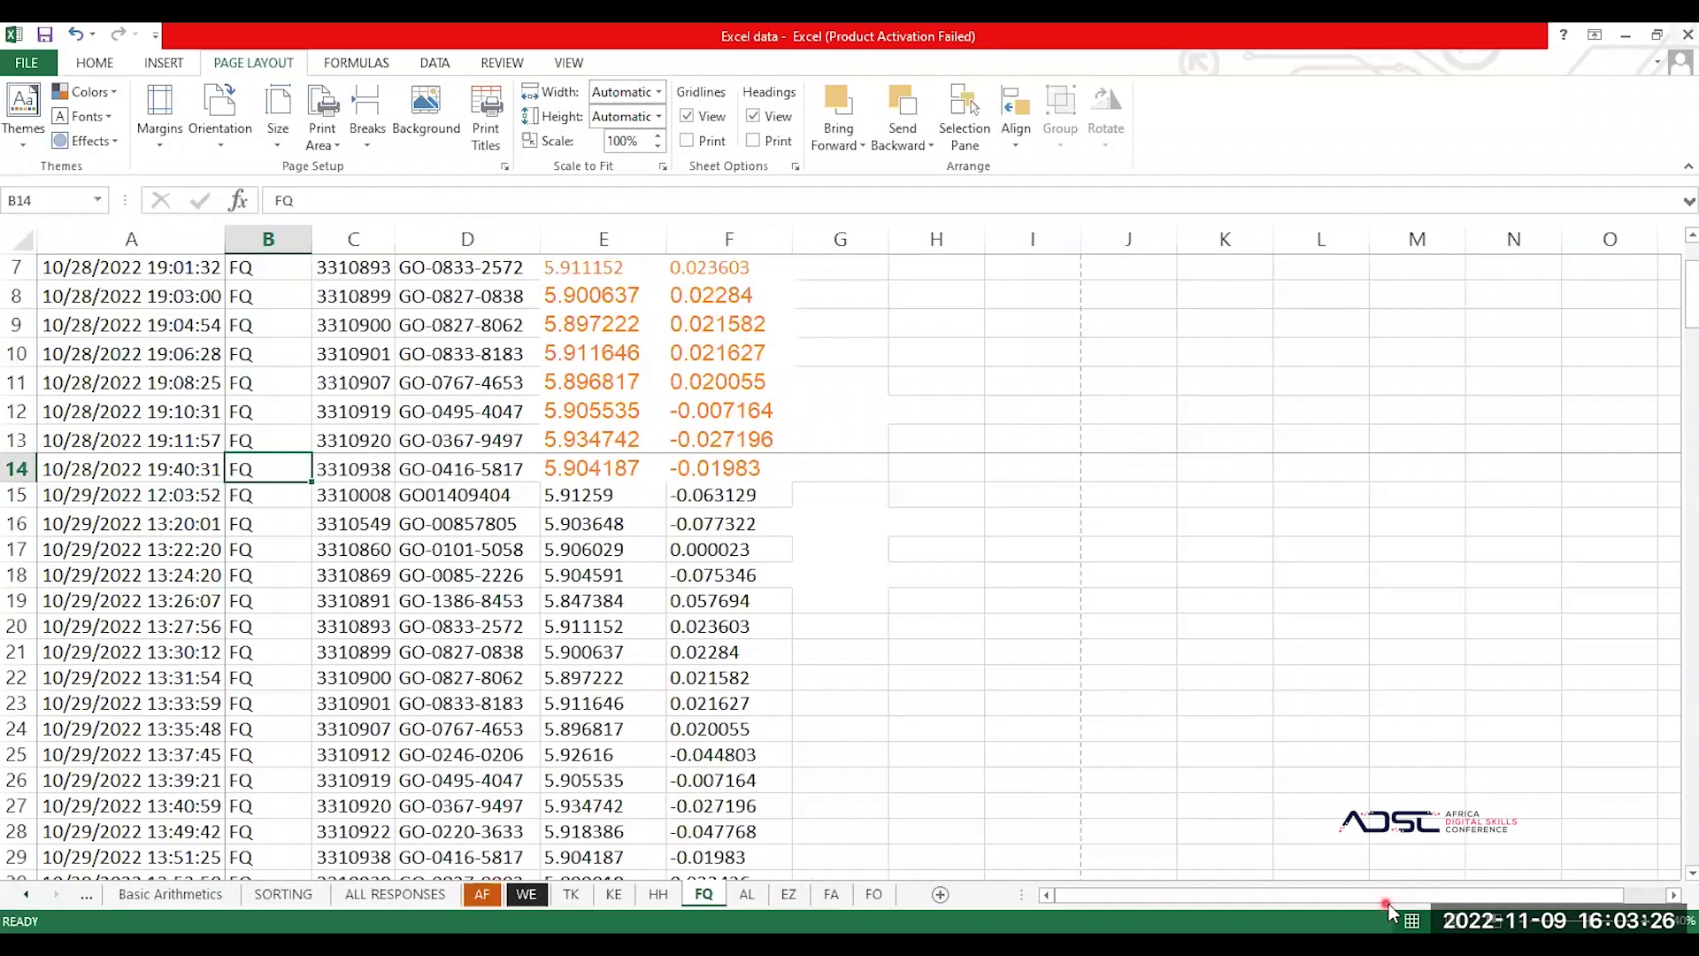
pyautogui.moveTo(1347, 890); pyautogui.dragTo(1427, 888)
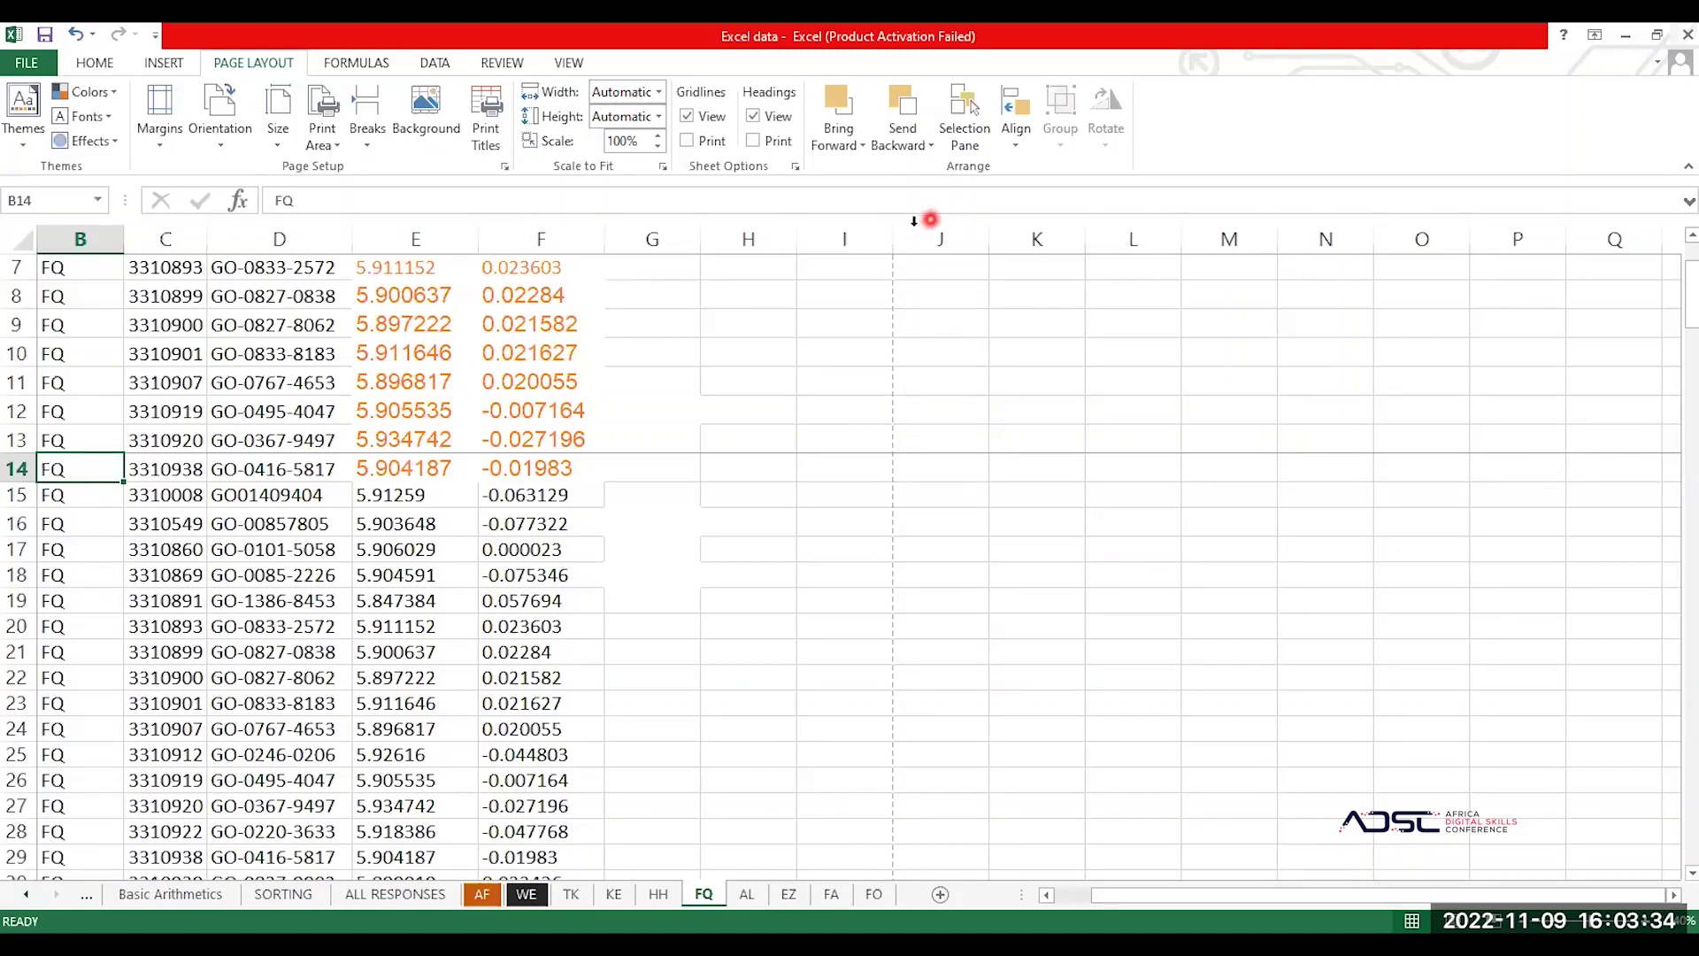
pyautogui.click(874, 239)
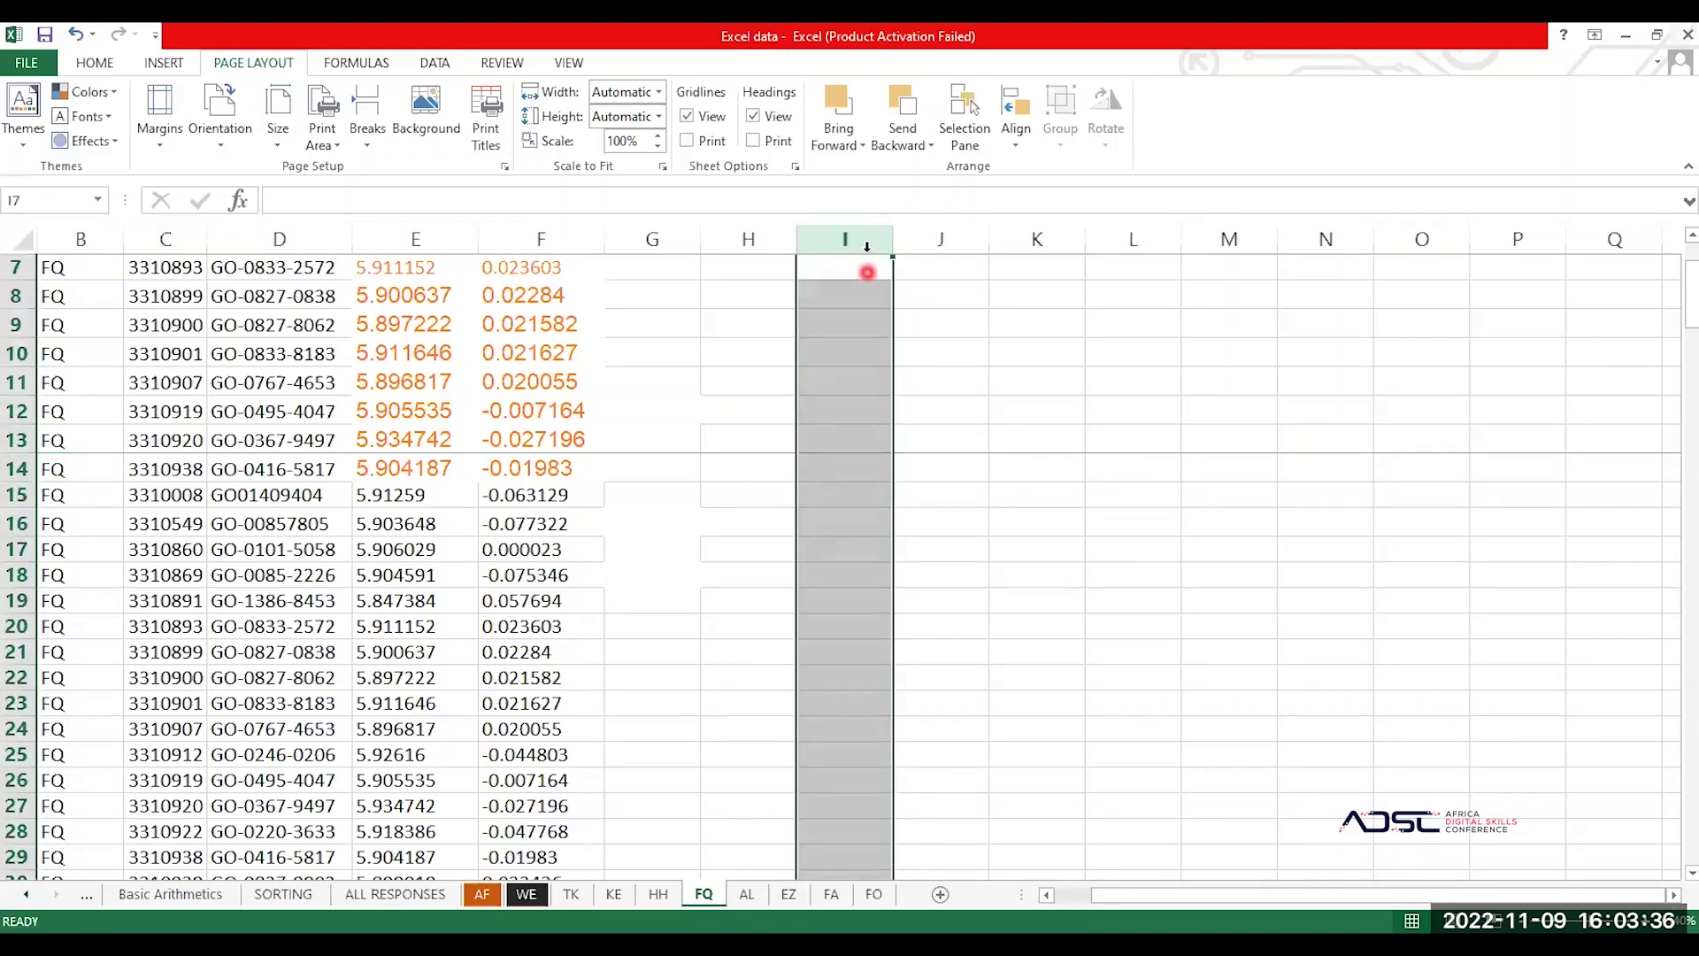
pyautogui.click(925, 238)
pyautogui.click(834, 274)
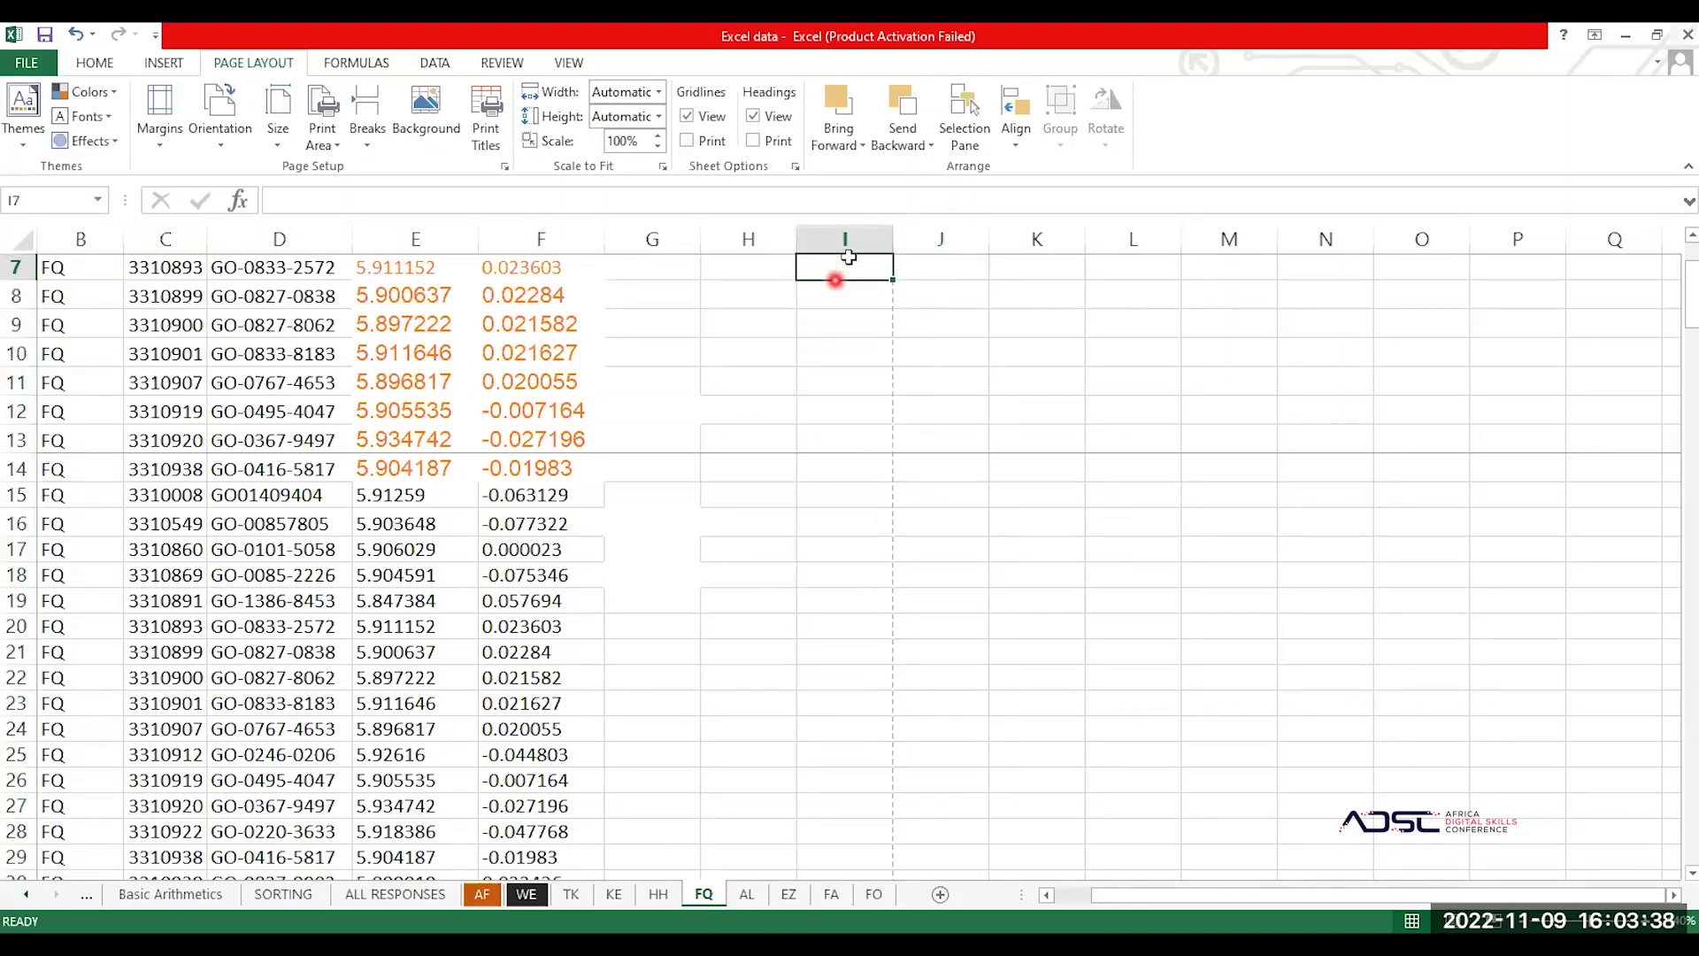
# Step: Move the active cell from J19 down column J to around row 76, then into column I
pyautogui.click(896, 606)
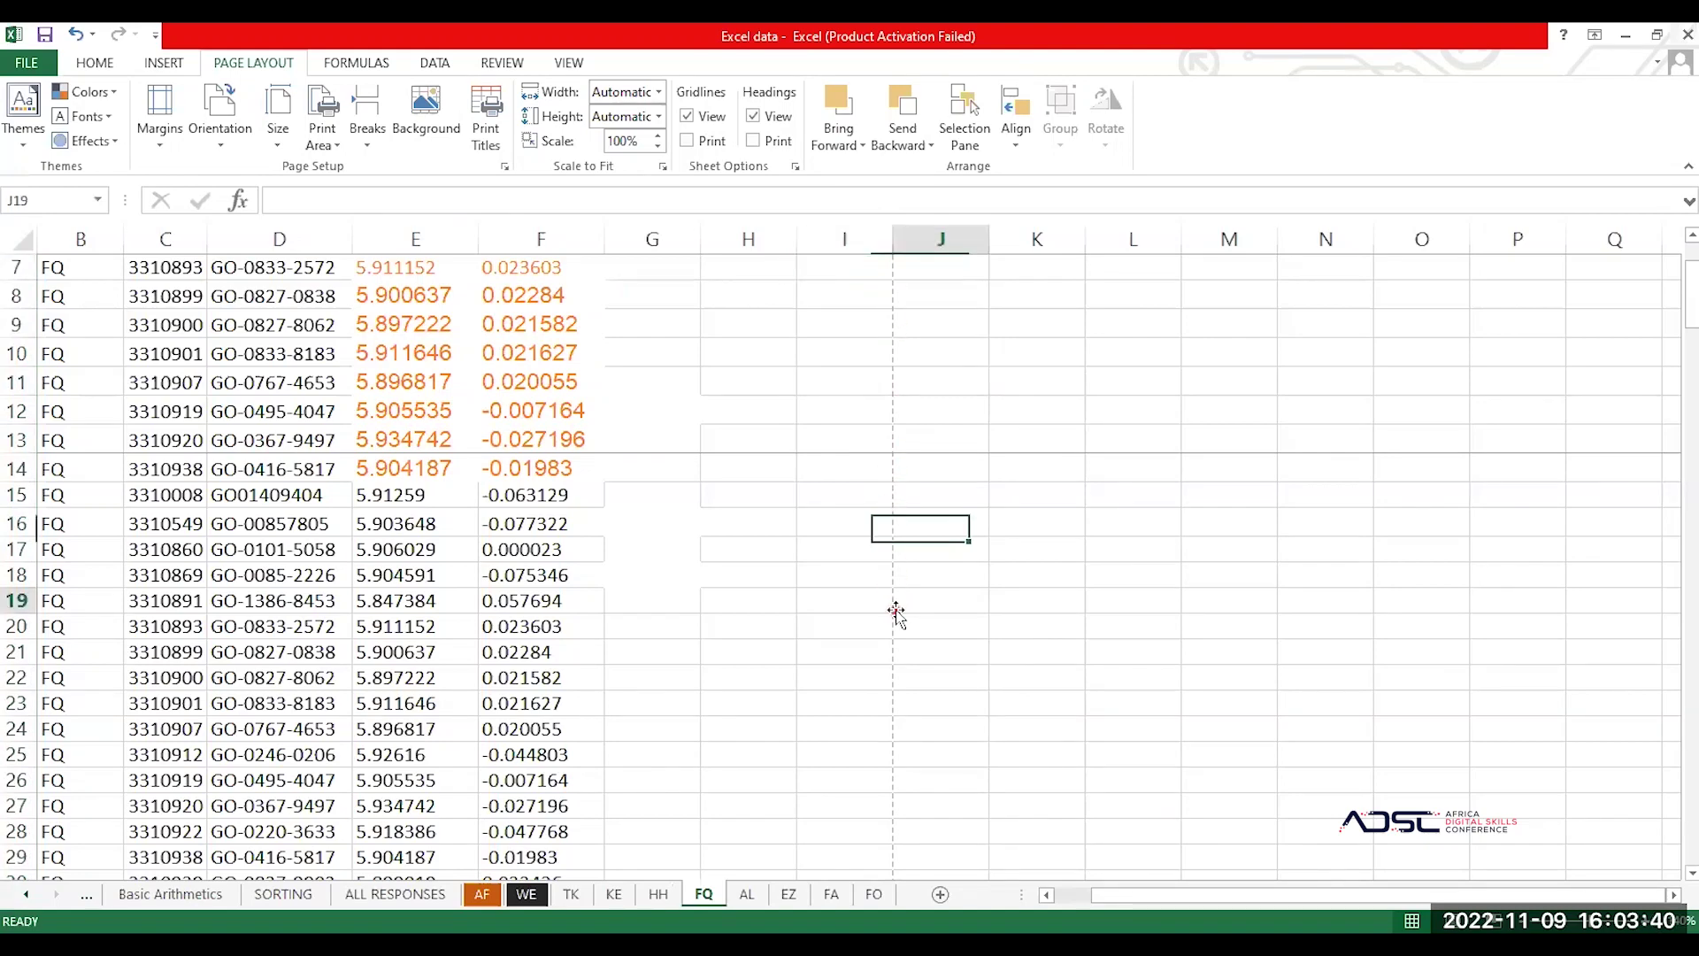
pyautogui.press('Down')
pyautogui.press('Down')
pyautogui.press('Down')
pyautogui.press('Down')
pyautogui.press('Down')
pyautogui.press('Down')
pyautogui.press('Down')
pyautogui.press('Down')
pyautogui.press('Down')
pyautogui.press('Down')
pyautogui.press('Down')
pyautogui.press('Down')
pyautogui.press('Down')
pyautogui.press('Down')
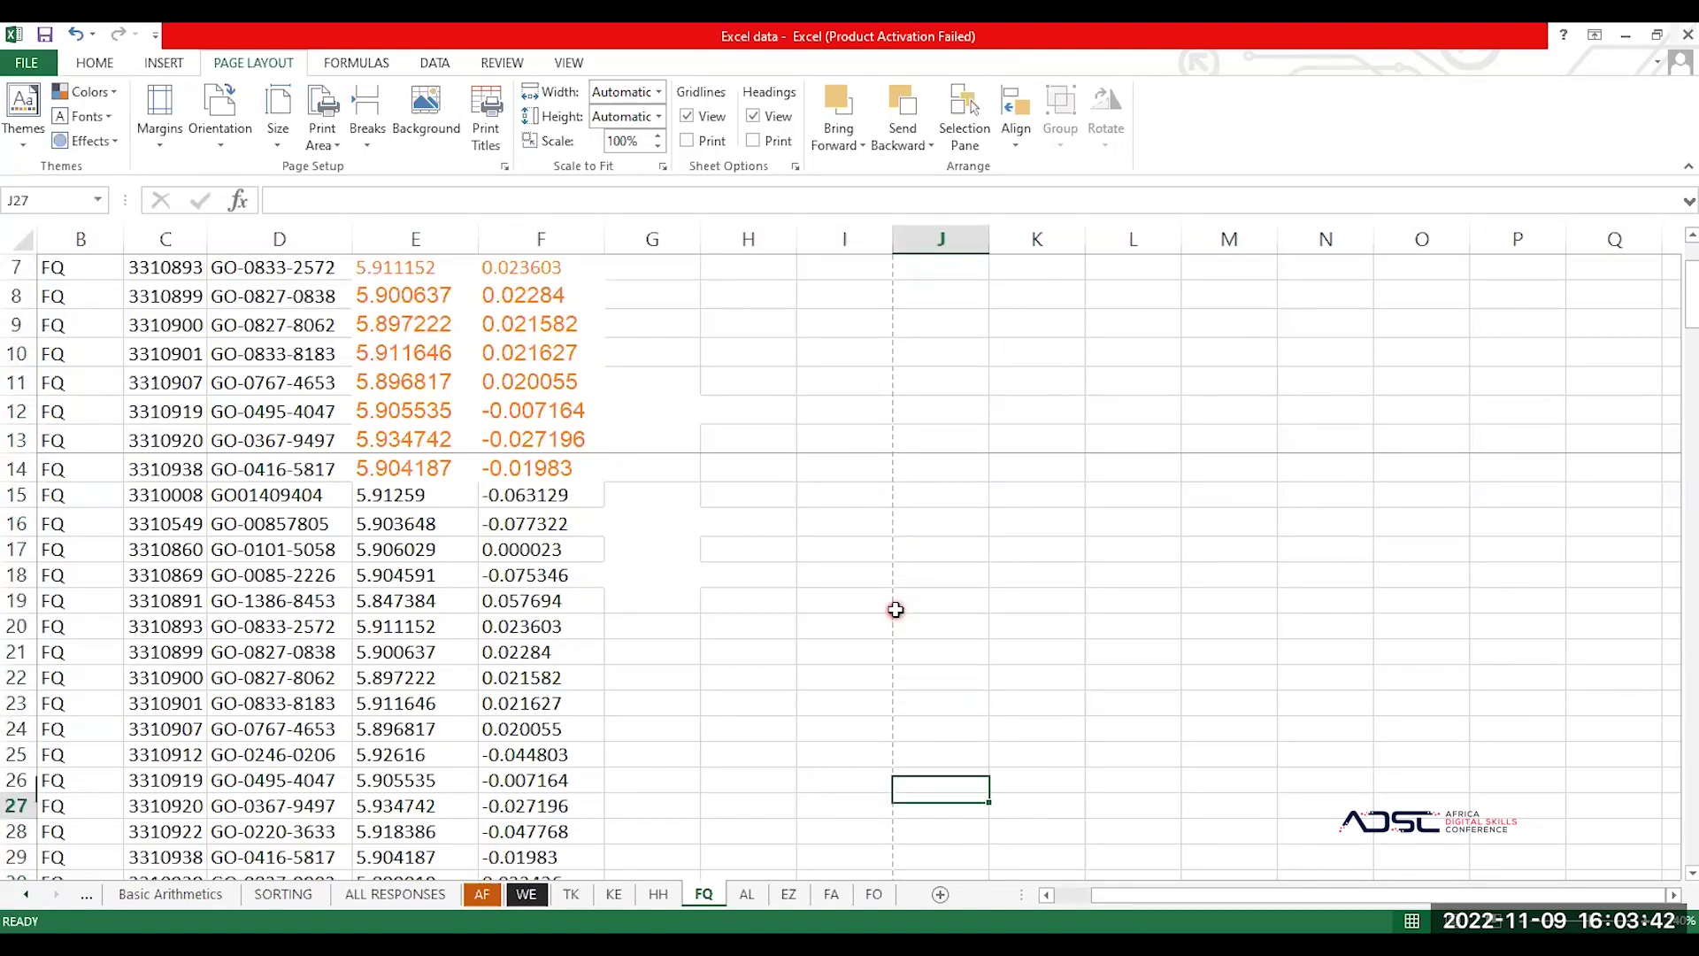
pyautogui.press('Down')
pyautogui.press('Down')
pyautogui.press('Down')
pyautogui.press('Down')
pyautogui.press('Down')
pyautogui.press('Down')
pyautogui.press('Down')
pyautogui.press('Down')
pyautogui.press('Down')
pyautogui.press('Down')
pyautogui.press('Down')
pyautogui.press('Down')
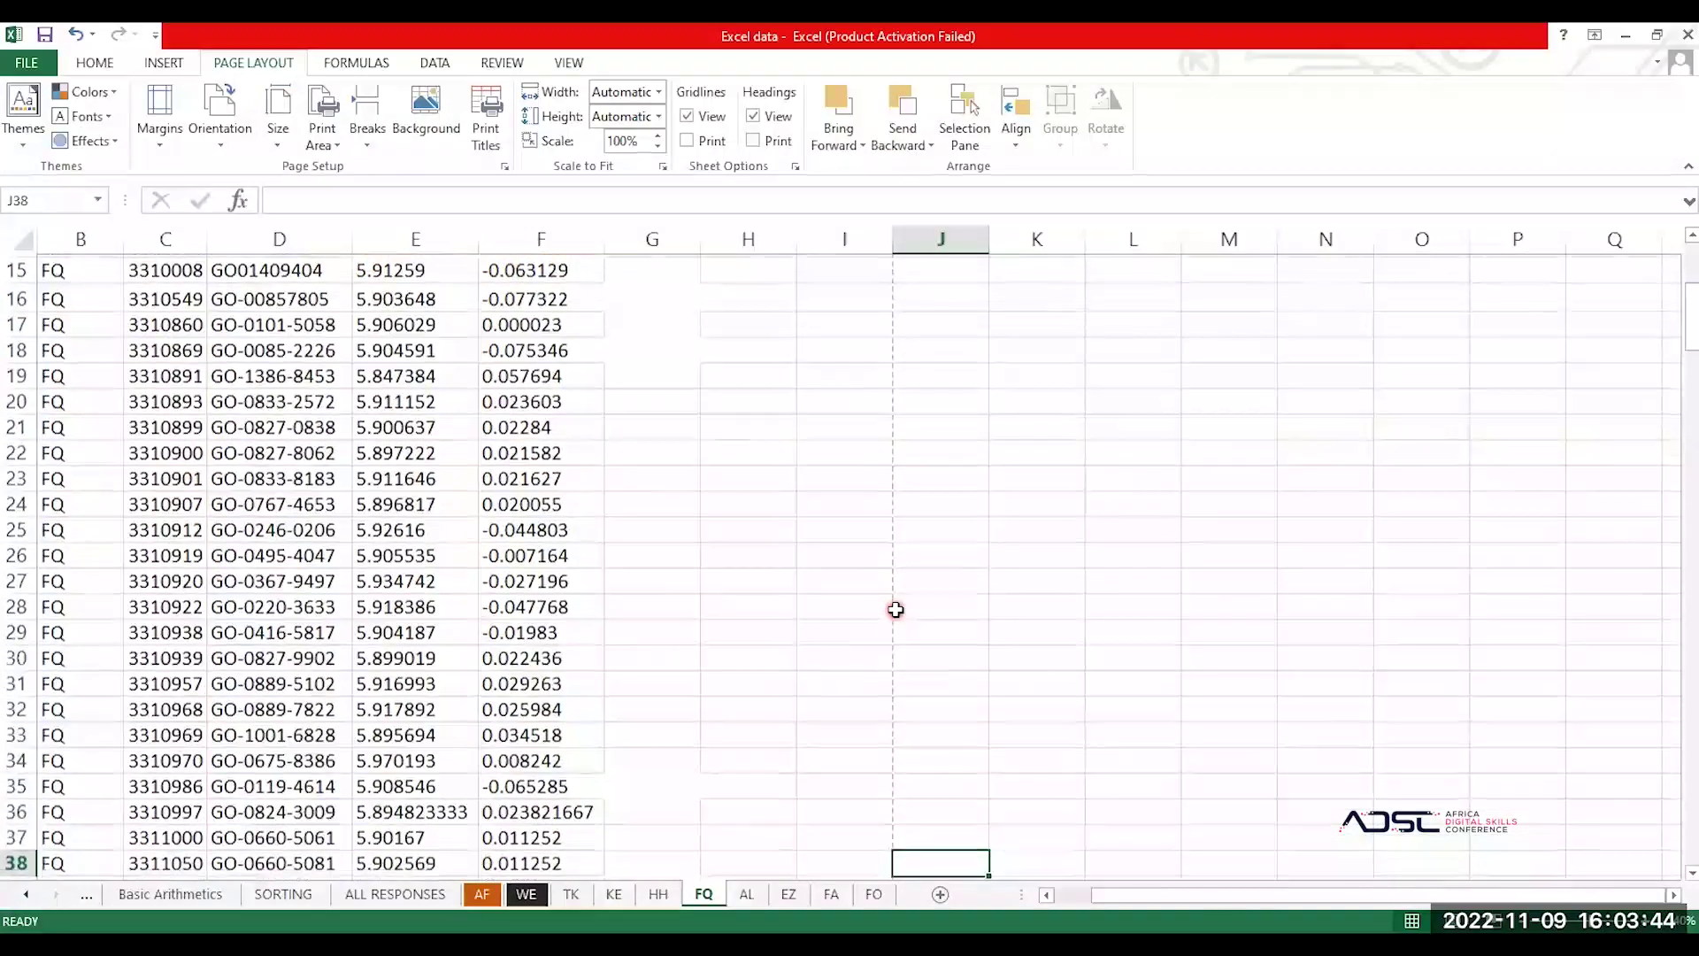
pyautogui.press('Down')
pyautogui.press('Down')
pyautogui.press('Down')
pyautogui.press('Down')
pyautogui.press('Down')
pyautogui.press('Down')
pyautogui.press('Down')
pyautogui.press('Down')
pyautogui.press('Down')
pyautogui.press('Down')
pyautogui.press('Down')
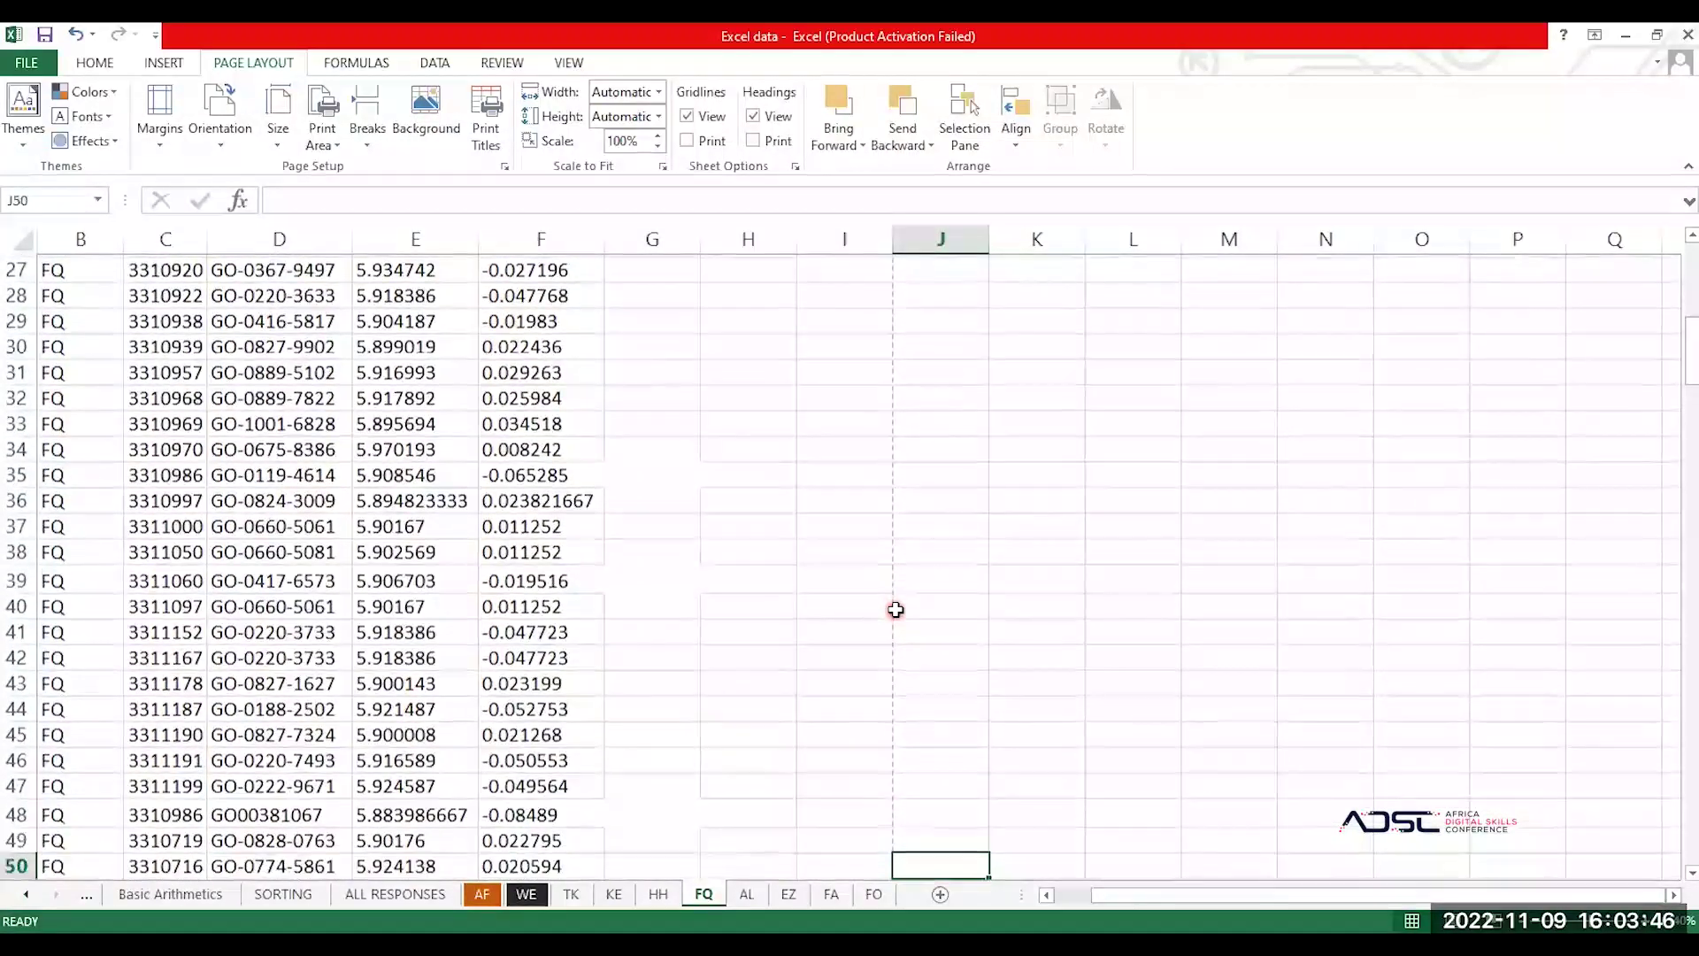
pyautogui.press('Down')
pyautogui.press('Down')
pyautogui.press('Down')
pyautogui.press('Down')
pyautogui.press('Down')
pyautogui.press('Down')
pyautogui.press('Down')
pyautogui.press('Down')
pyautogui.press('Down')
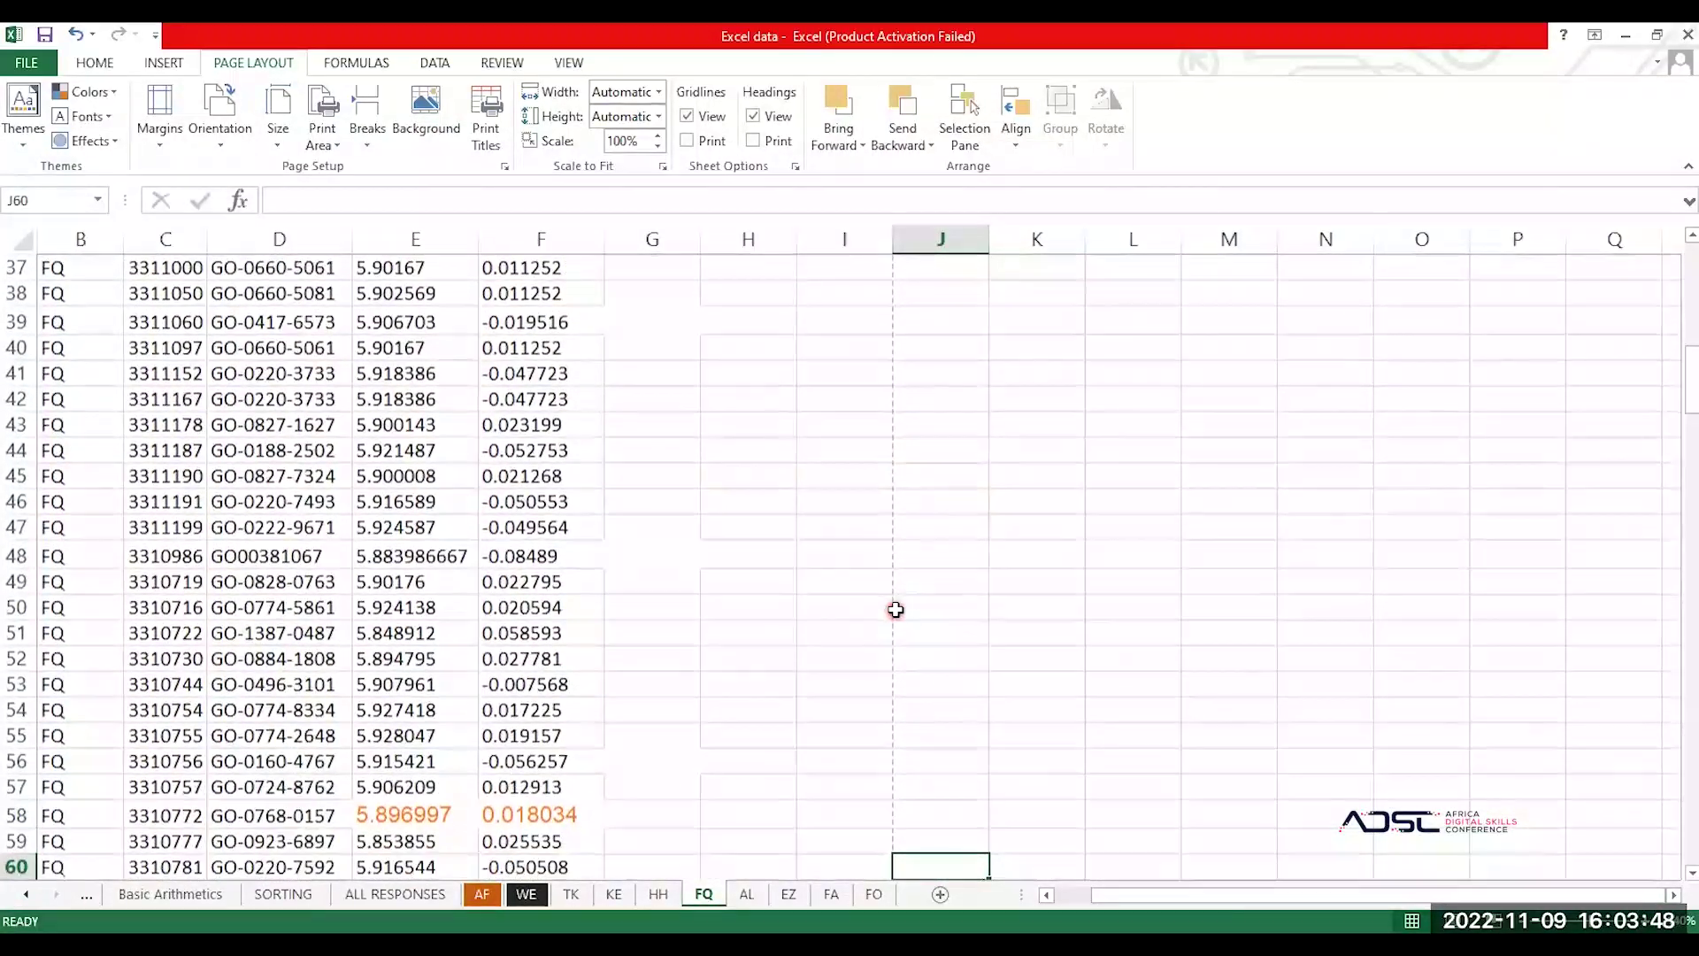
pyautogui.press('Down')
pyautogui.press('Down')
pyautogui.press('Down')
pyautogui.press('Down')
pyautogui.press('Down')
pyautogui.press('Down')
pyautogui.press('Down')
pyautogui.press('Down')
pyautogui.press('Down')
pyautogui.press('Down')
pyautogui.press('Down')
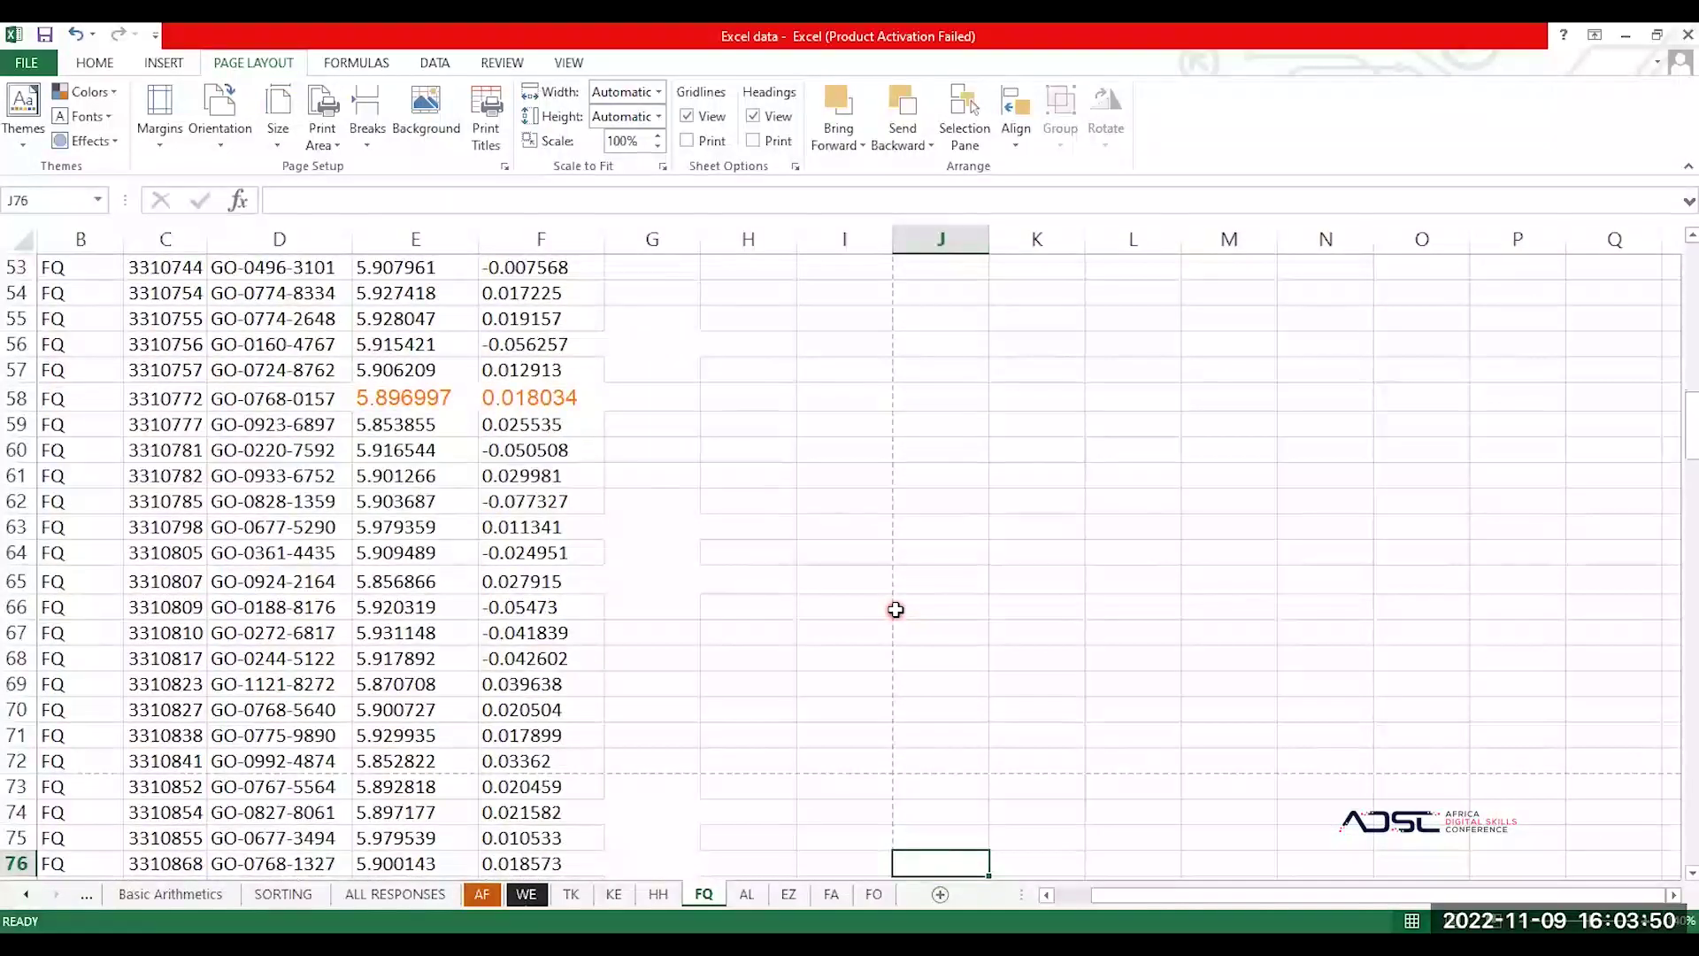
pyautogui.press('Left')
pyautogui.press('Up')
pyautogui.press('Up')
pyautogui.press('Up')
pyautogui.press('Up')
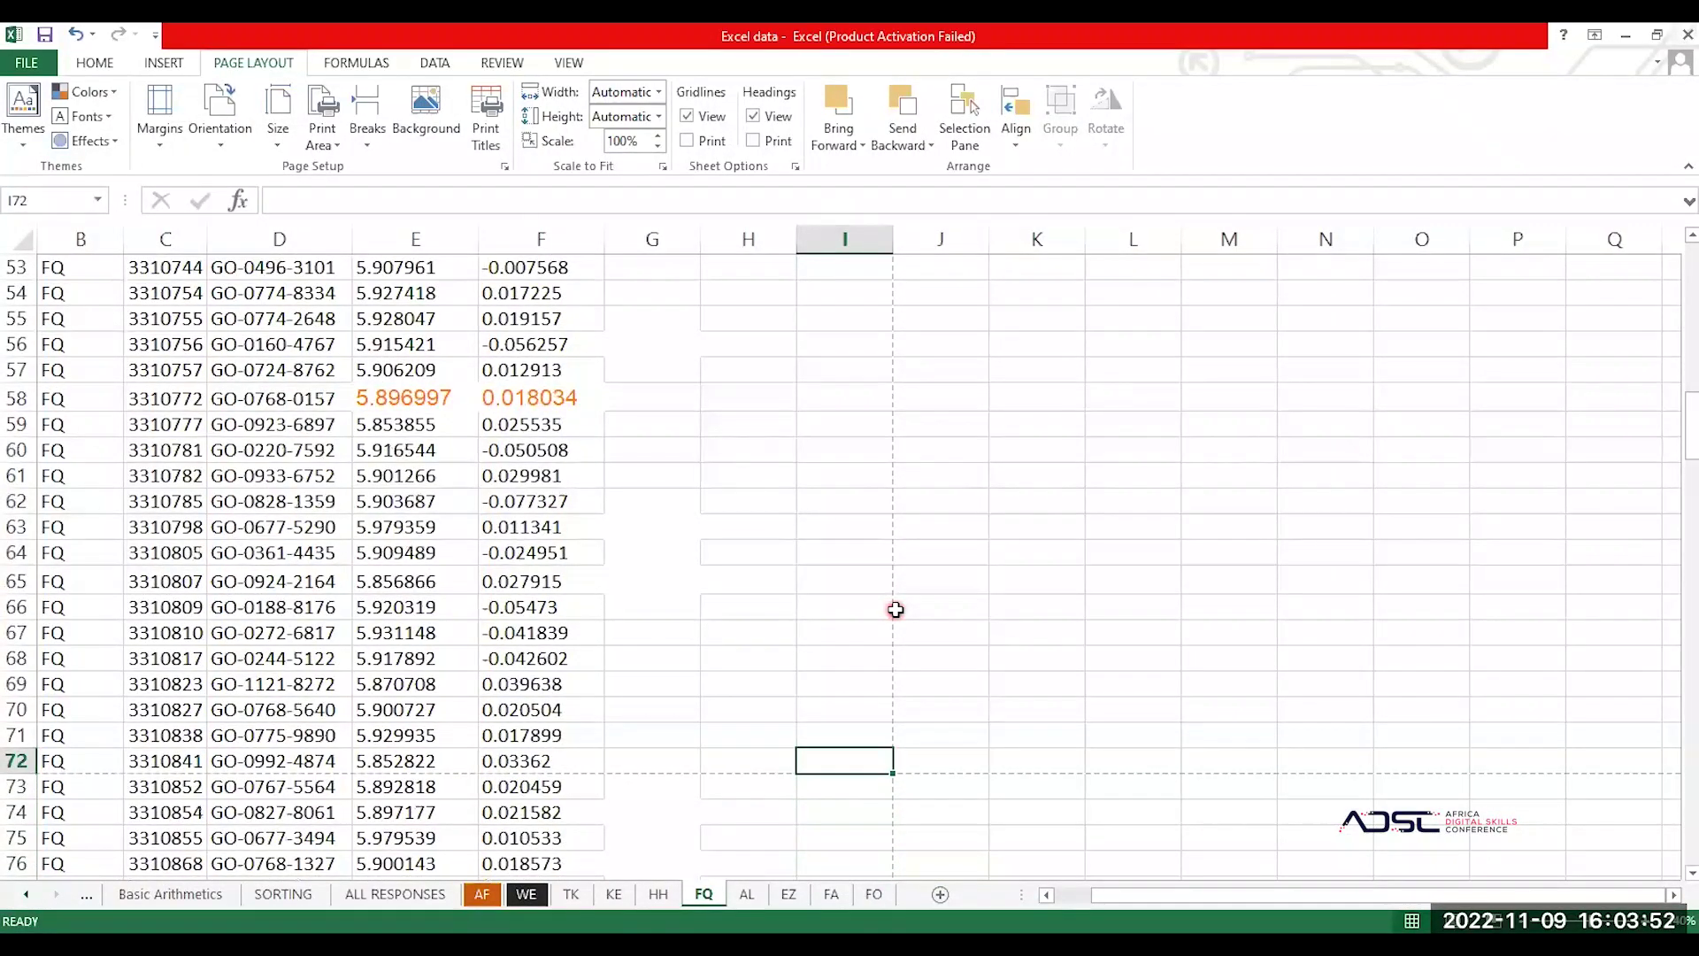
pyautogui.press('Down')
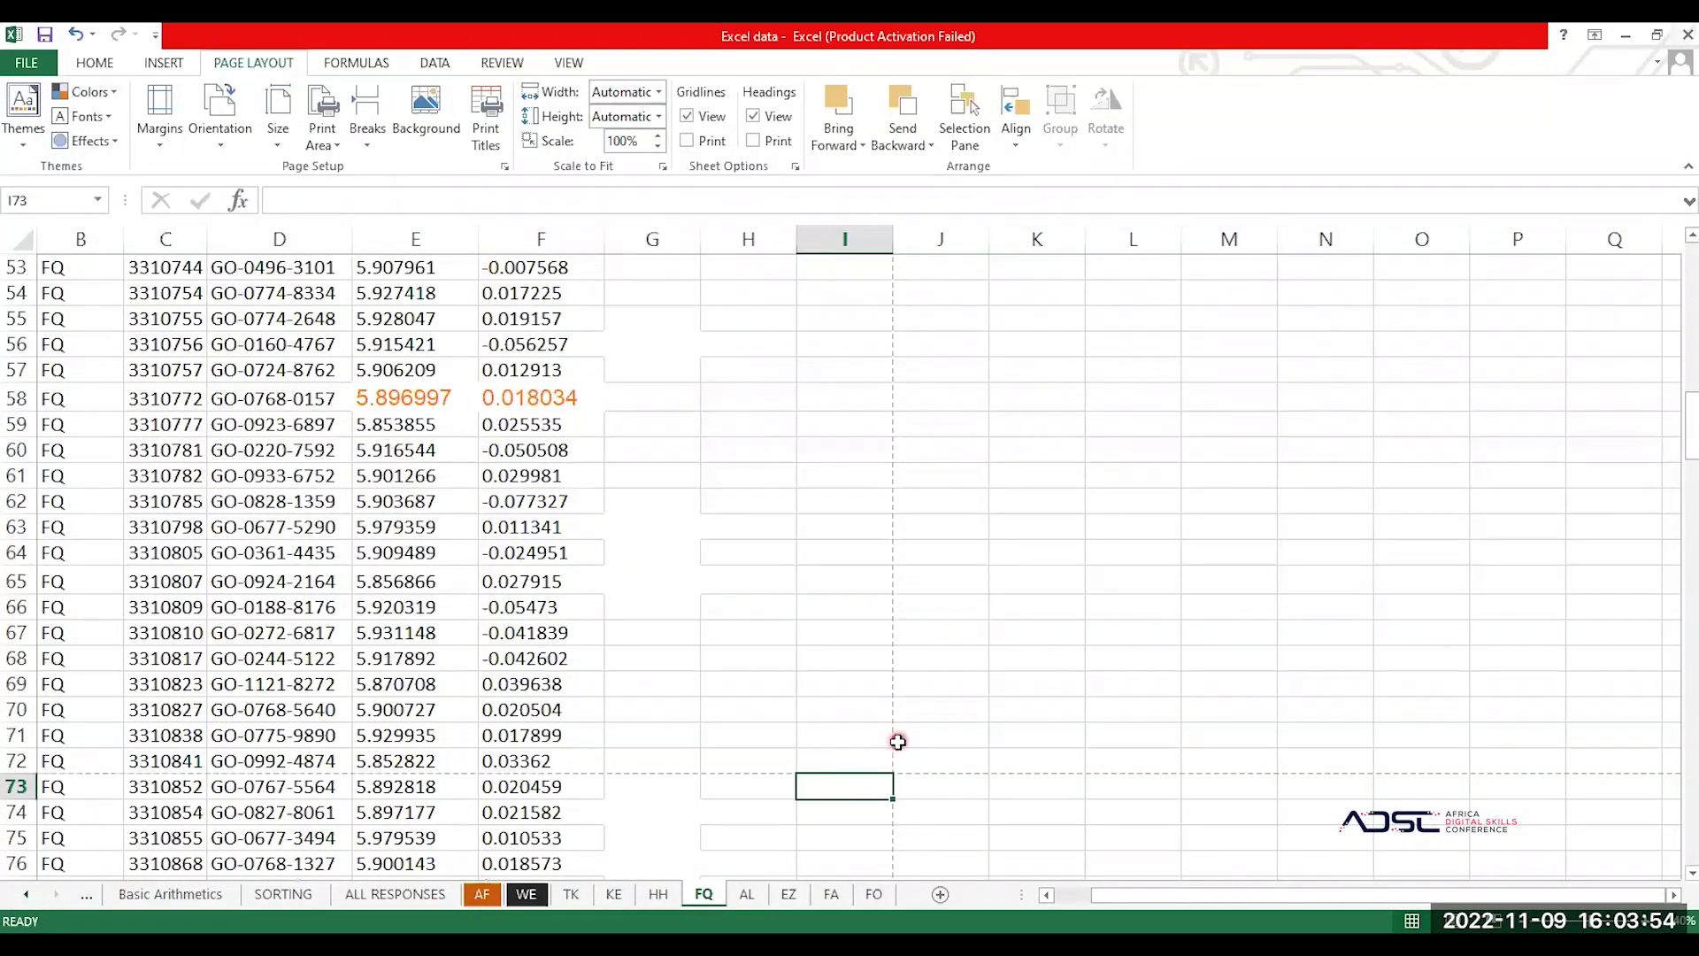
# Step: Select the range A1:I72, starting from cell I72 and extending up to the header row
pyautogui.click(886, 761)
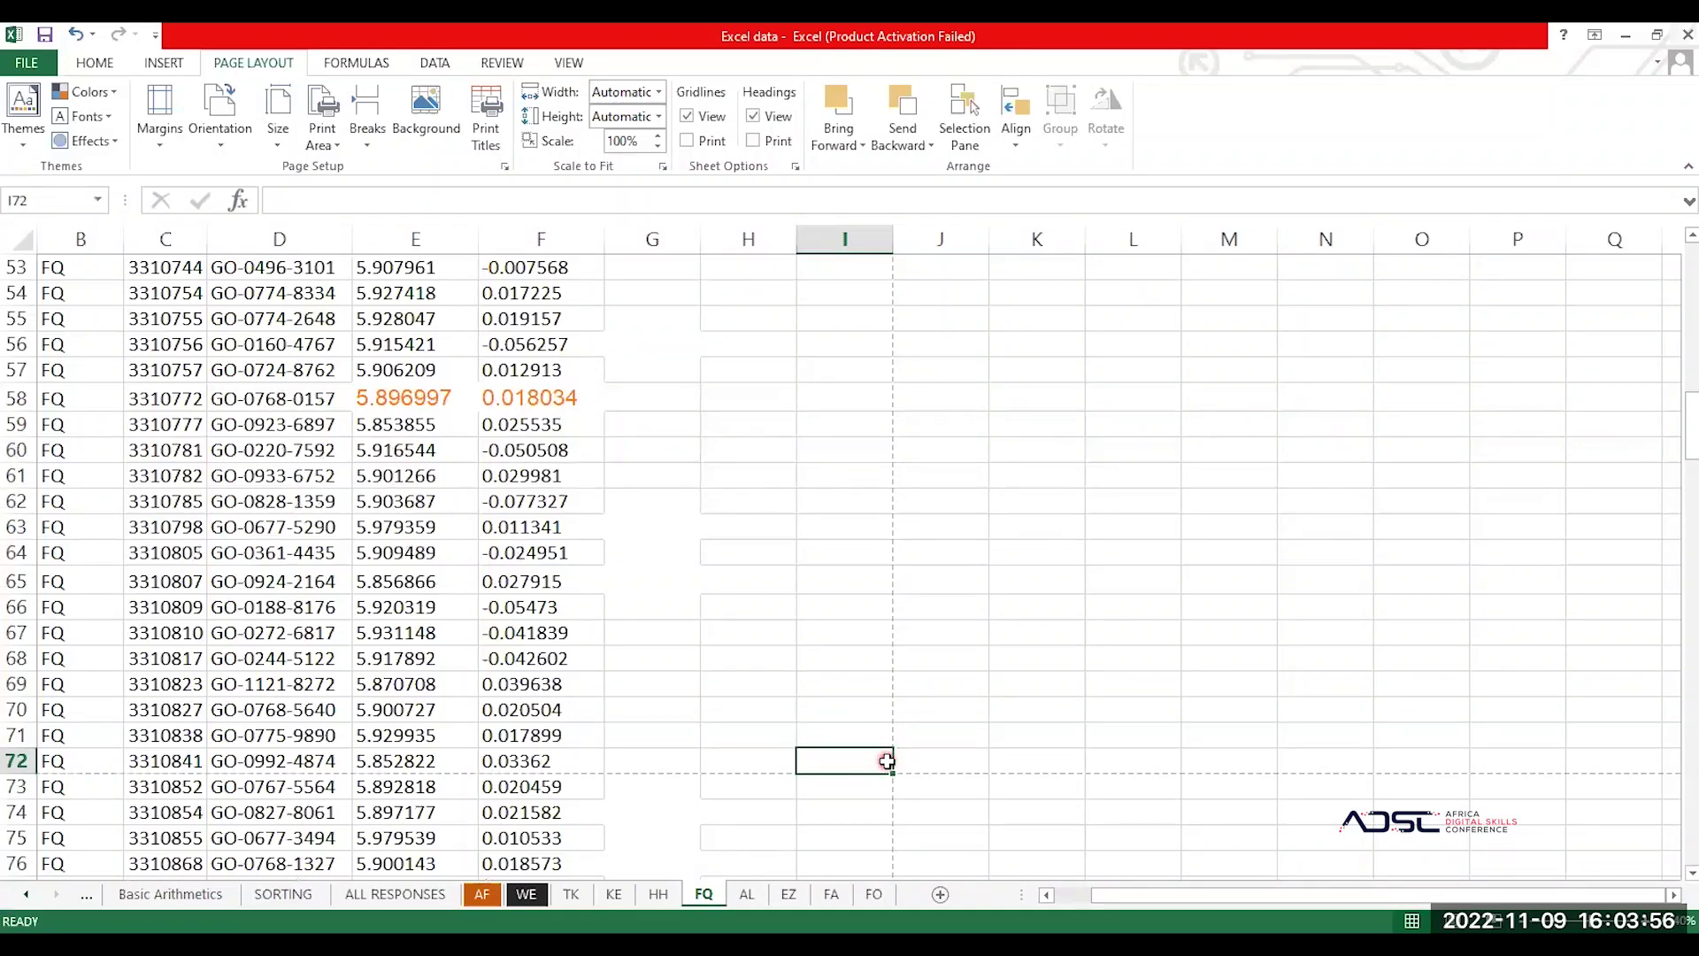
pyautogui.hotkey('shift', 'Up')
pyautogui.hotkey('shift', 'Left')
pyautogui.hotkey('shift', 'Left')
pyautogui.hotkey('shift', 'Left')
pyautogui.hotkey('shift', 'Left')
pyautogui.hotkey('shift', 'Left')
pyautogui.hotkey('shift', 'Left')
pyautogui.hotkey('shift', 'Left')
pyautogui.hotkey('shift', 'Left')
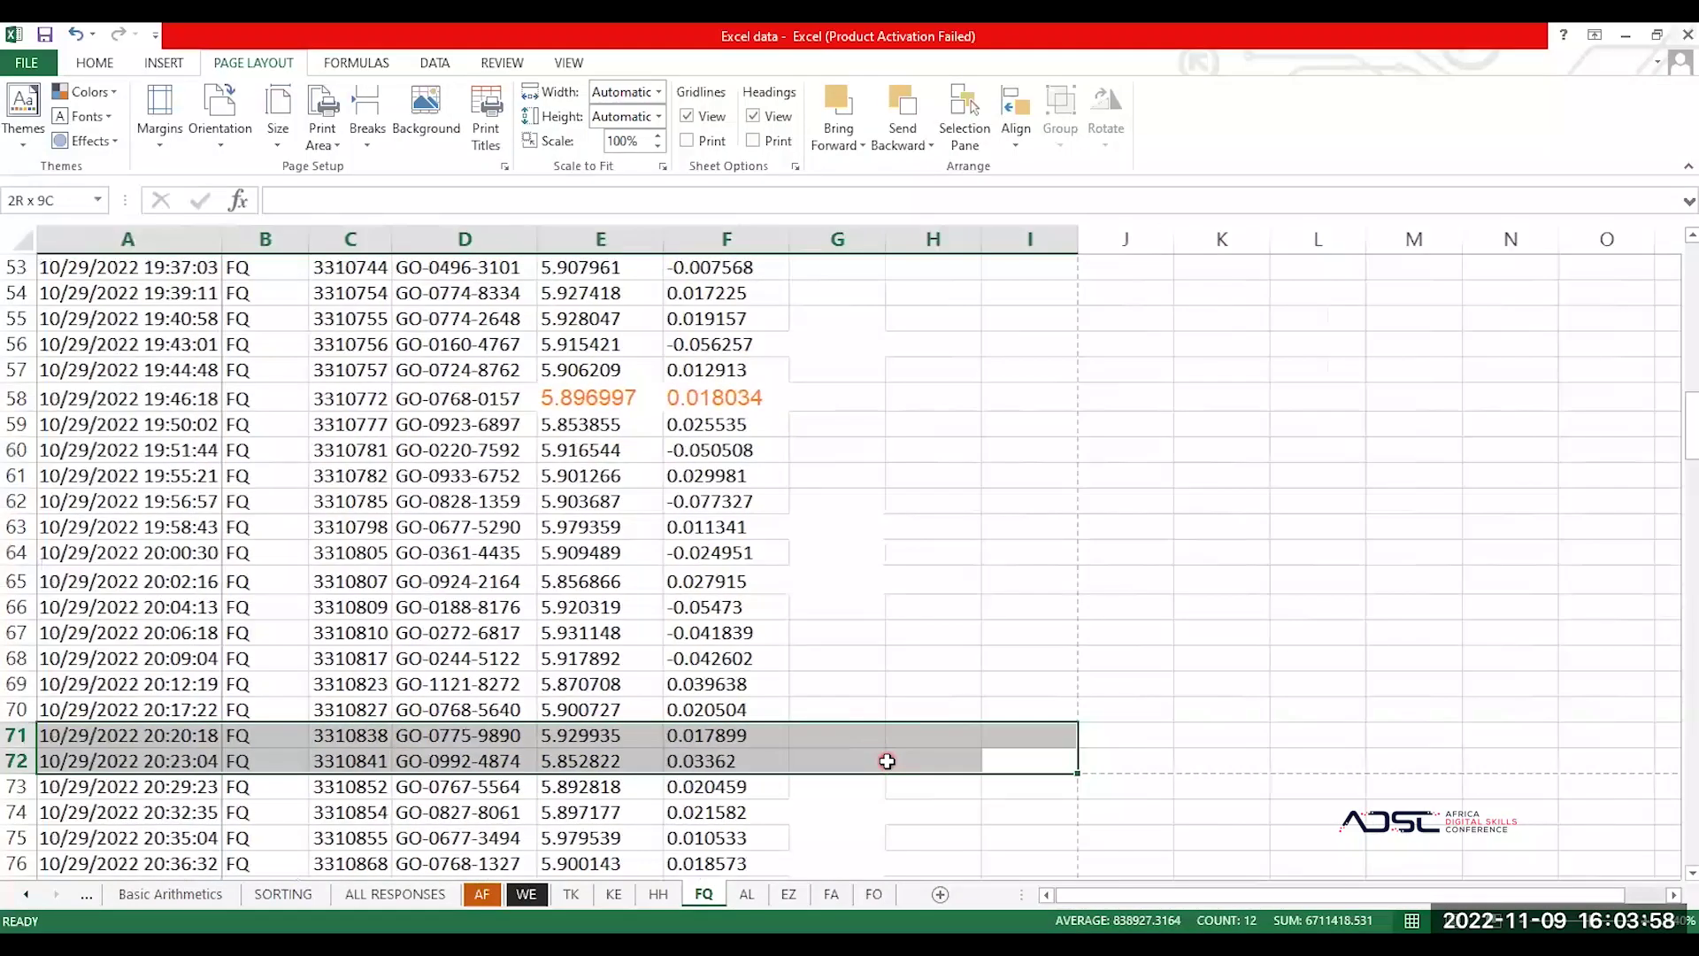
pyautogui.hotkey('shift', 'Up')
pyautogui.hotkey('shift', 'Up')
pyautogui.hotkey('shift', 'Up')
pyautogui.hotkey('shift', 'Up')
pyautogui.hotkey('shift', 'Up')
pyautogui.hotkey('shift', 'Up')
pyautogui.hotkey('shift', 'Up')
pyautogui.hotkey('shift', 'Up')
pyautogui.hotkey('shift', 'Up')
pyautogui.hotkey('shift', 'Up')
pyautogui.hotkey('shift', 'Up')
pyautogui.hotkey('shift', 'Up')
pyautogui.hotkey('shift', 'Up')
pyautogui.hotkey('shift', 'Up')
pyautogui.hotkey('shift', 'Up')
pyautogui.hotkey('shift', 'Up')
pyautogui.hotkey('shift', 'Up')
pyautogui.hotkey('shift', 'Up')
pyautogui.hotkey('shift', 'Up')
pyautogui.hotkey('shift', 'Up')
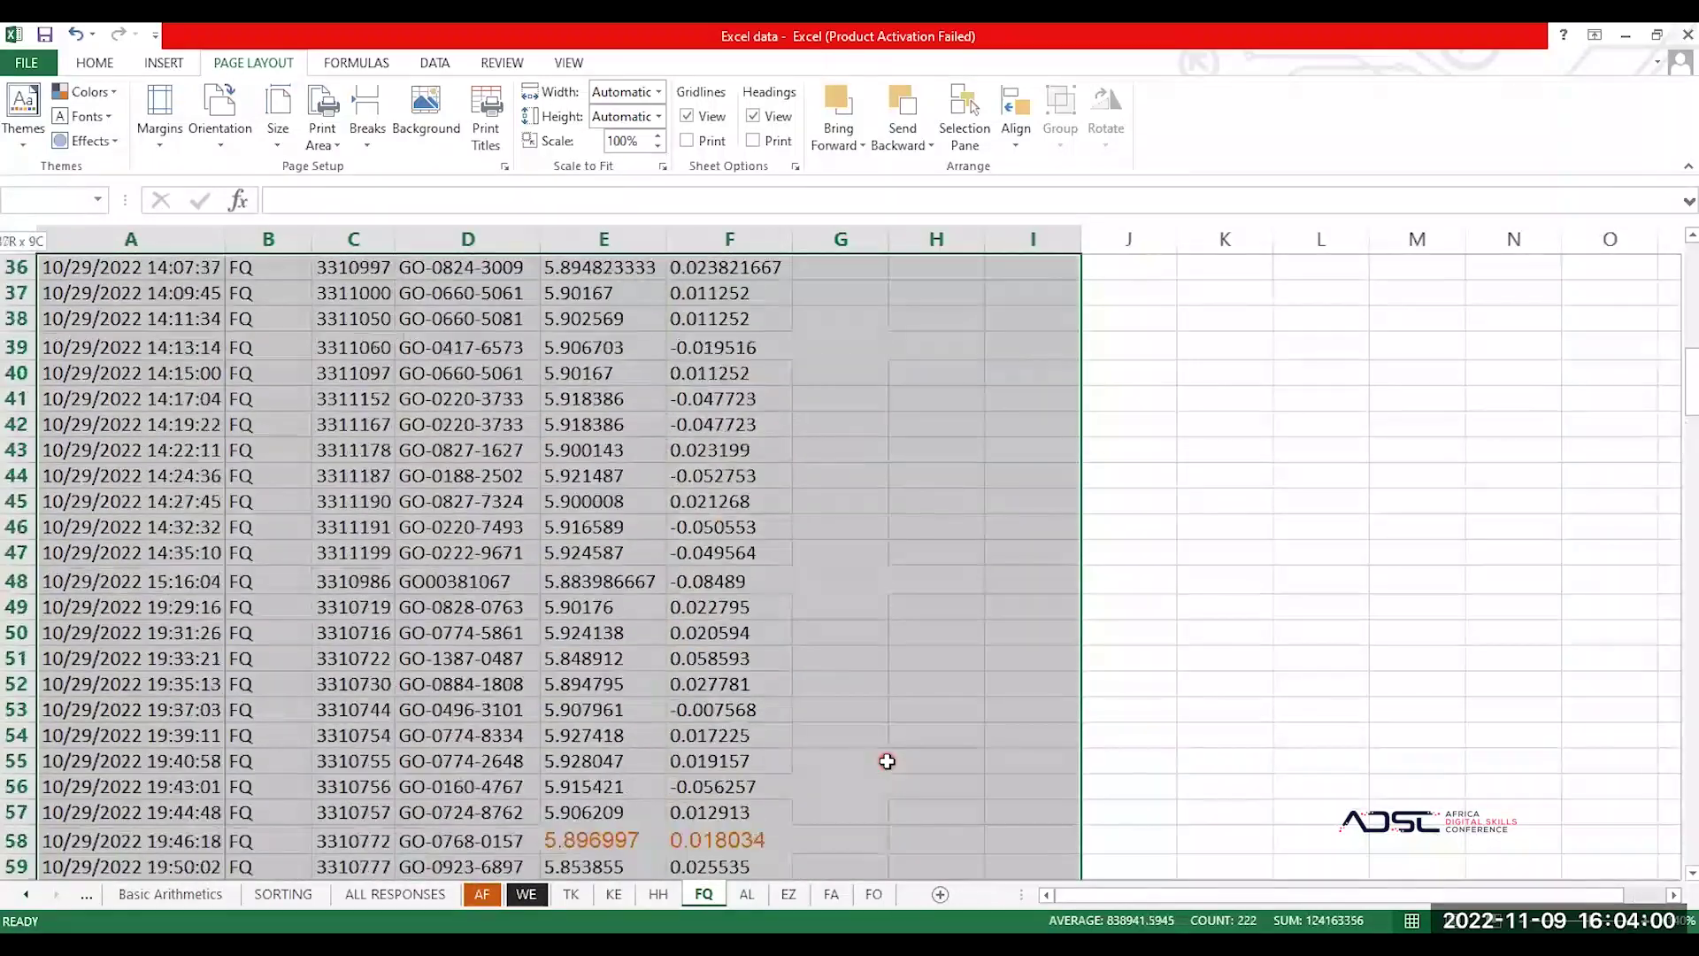
pyautogui.hotkey('shift', 'Up')
pyautogui.hotkey('shift', 'Up')
pyautogui.hotkey('shift', 'Up')
pyautogui.hotkey('shift', 'Up')
pyautogui.hotkey('shift', 'Up')
pyautogui.hotkey('shift', 'Up')
pyautogui.hotkey('shift', 'Up')
pyautogui.hotkey('shift', 'Up')
pyautogui.hotkey('shift', 'Up')
pyautogui.hotkey('shift', 'Up')
pyautogui.hotkey('shift', 'Up')
pyautogui.hotkey('shift', 'Up')
pyautogui.hotkey('shift', 'Up')
pyautogui.hotkey('shift', 'Up')
pyautogui.hotkey('shift', 'Up')
pyautogui.hotkey('shift', 'Up')
pyautogui.hotkey('shift', 'Up')
pyautogui.hotkey('shift', 'Up')
pyautogui.hotkey('shift', 'Up')
pyautogui.hotkey('shift', 'Up')
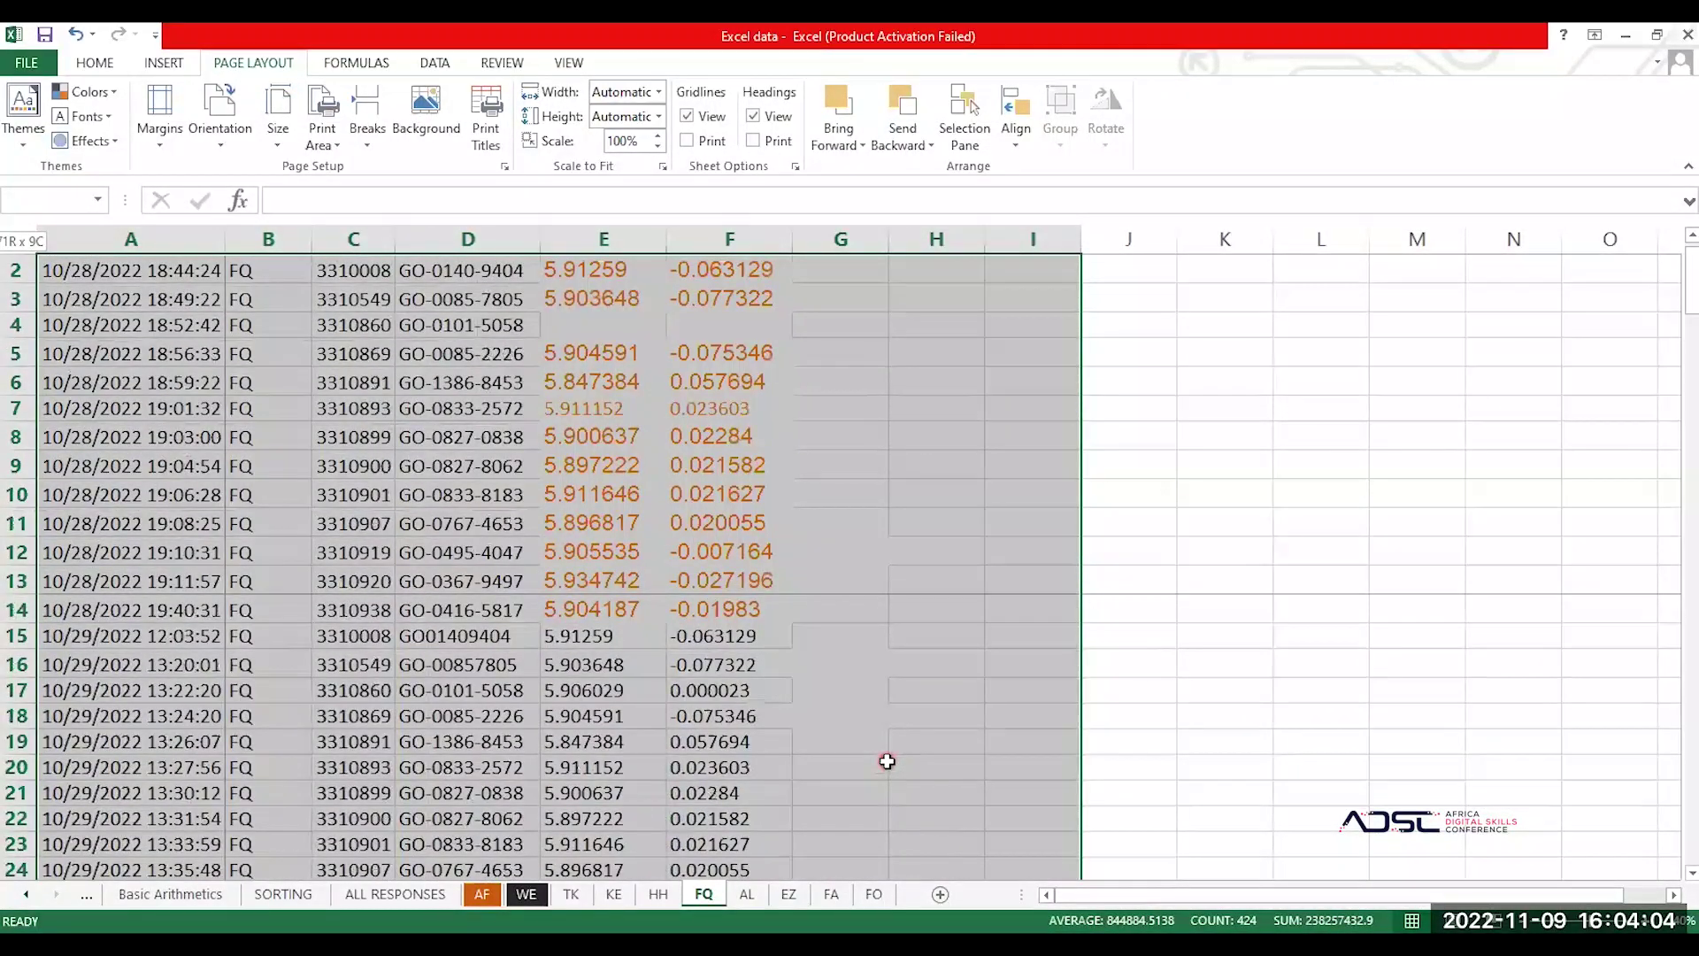
pyautogui.hotkey('shift', 'Up')
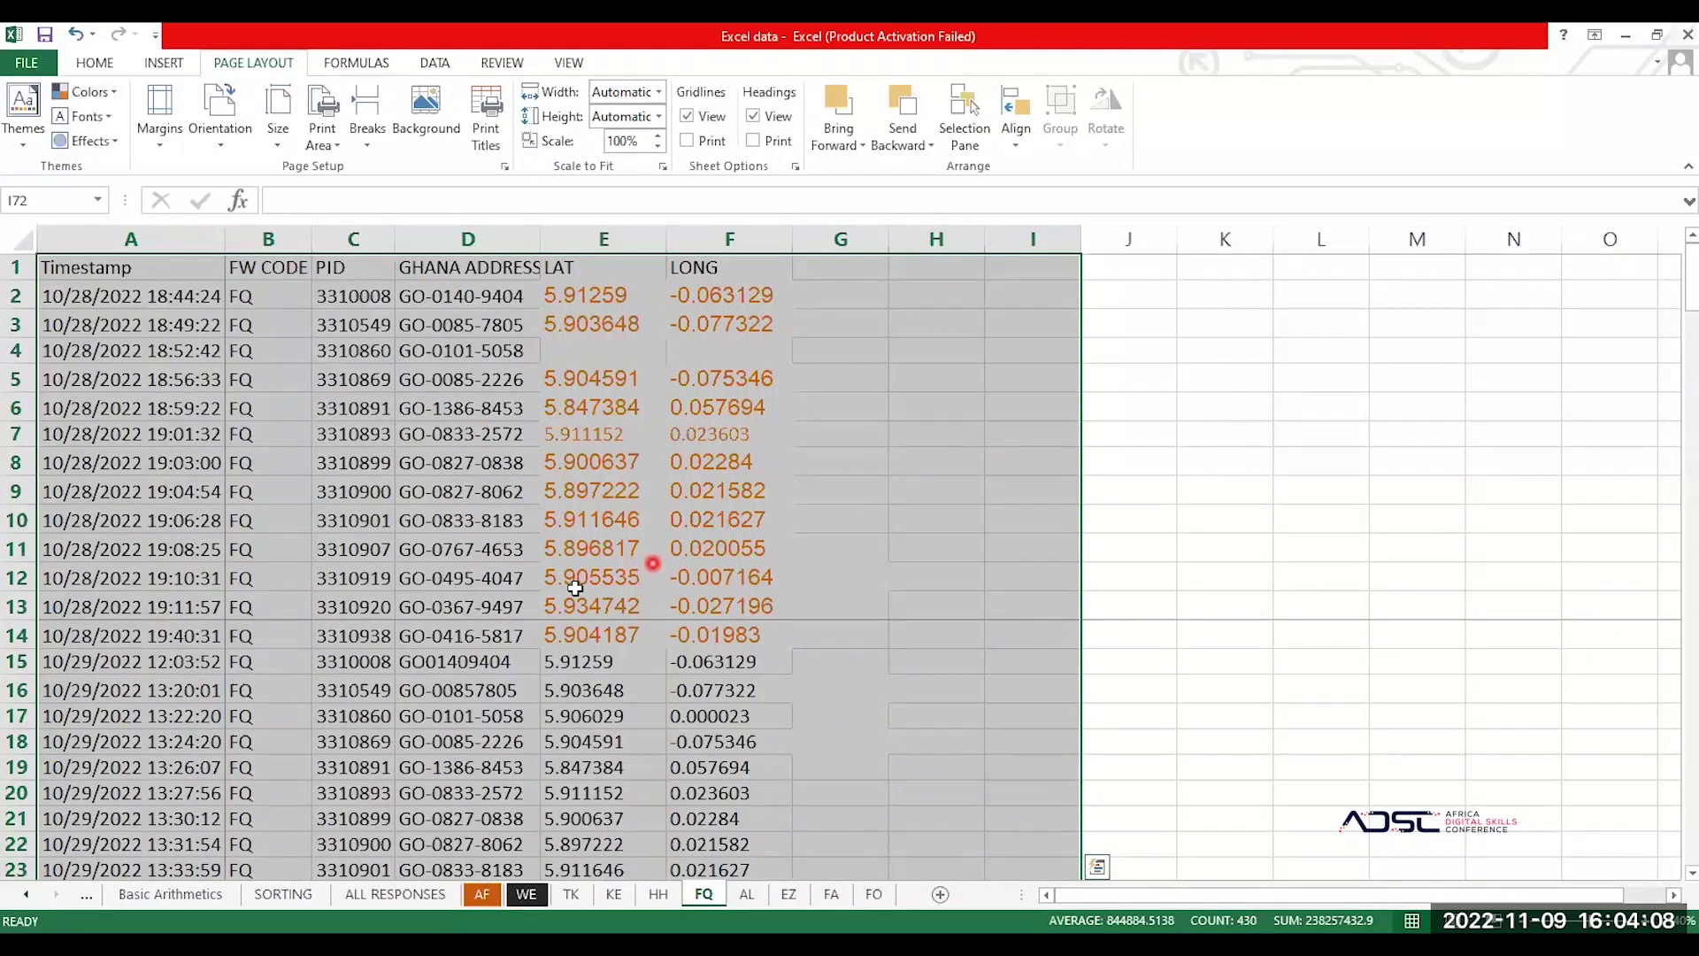
# Step: Open the print preview of the FQ sheet, showing 10 A4 portrait pages
pyautogui.scroll(-1, 334, 709)
pyautogui.scroll(-6, 334, 709)
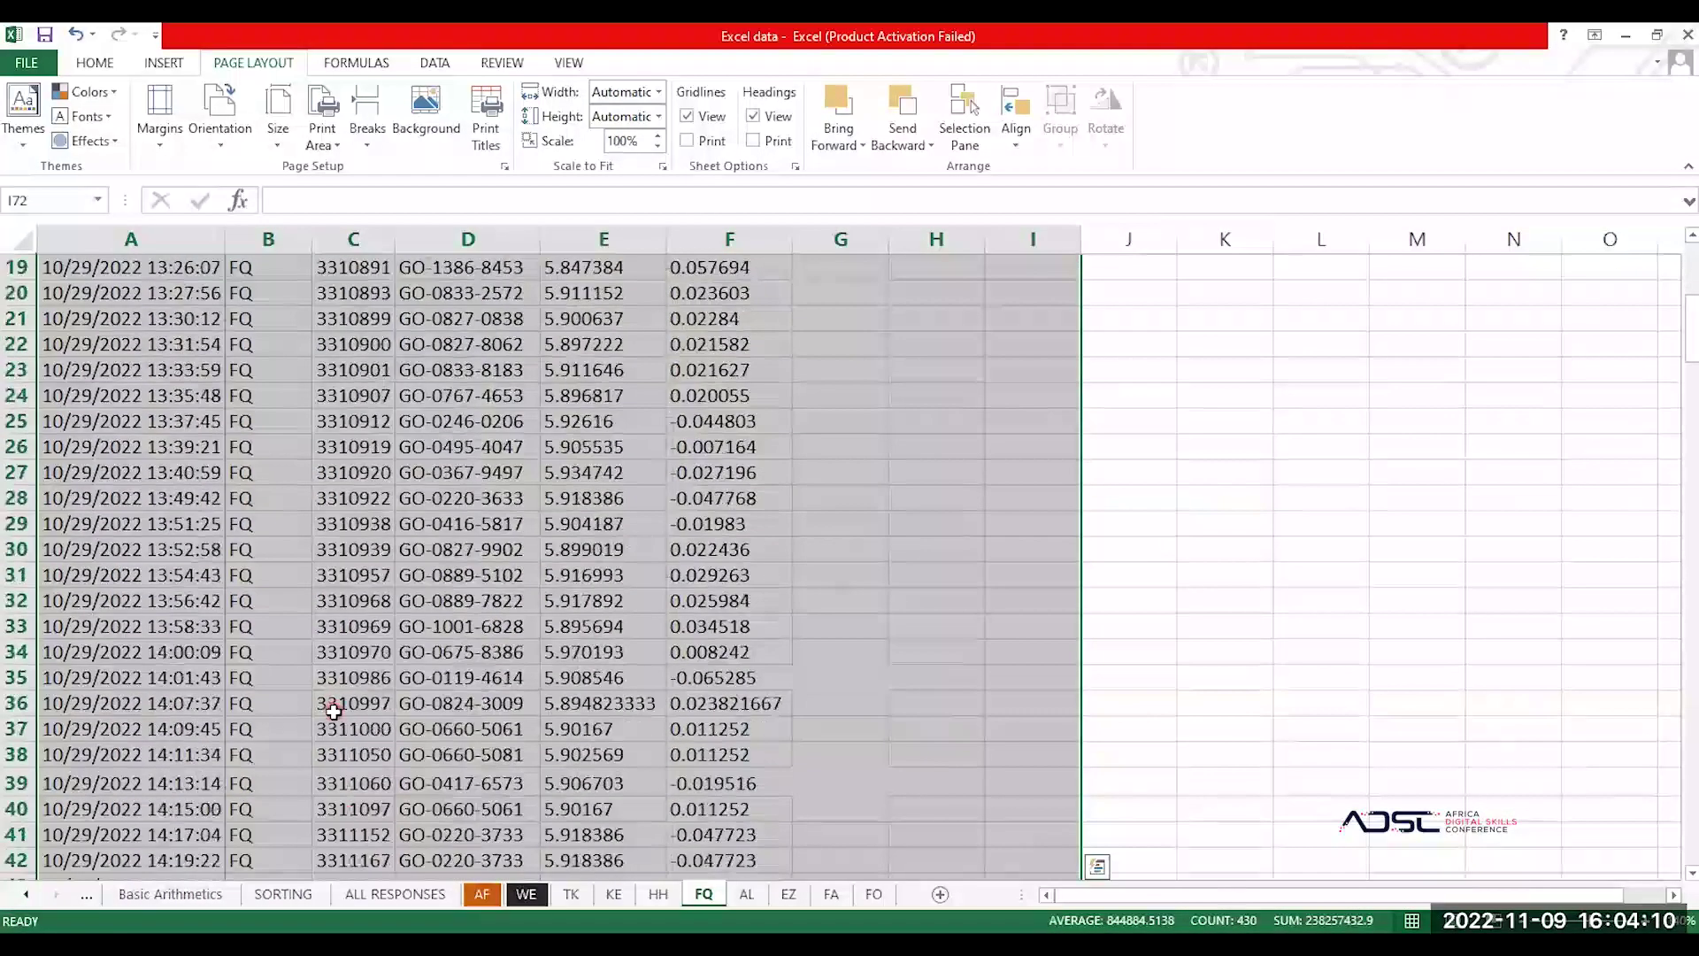
pyautogui.scroll(-7, 333, 712)
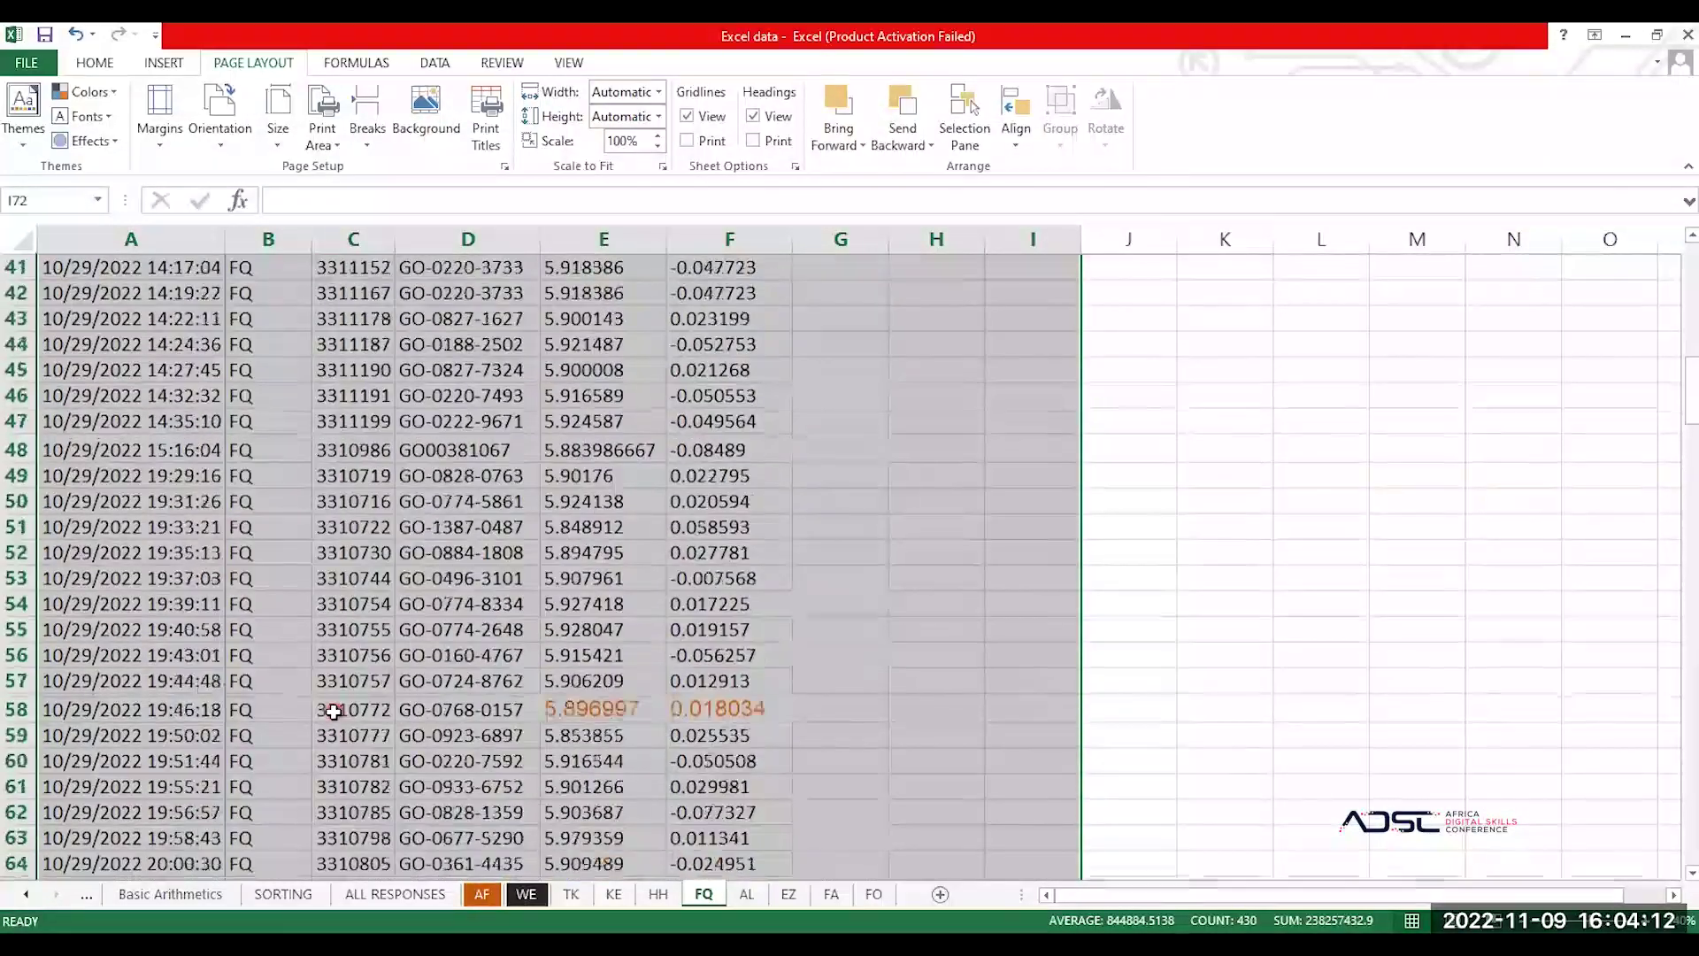
pyautogui.scroll(-3, 333, 712)
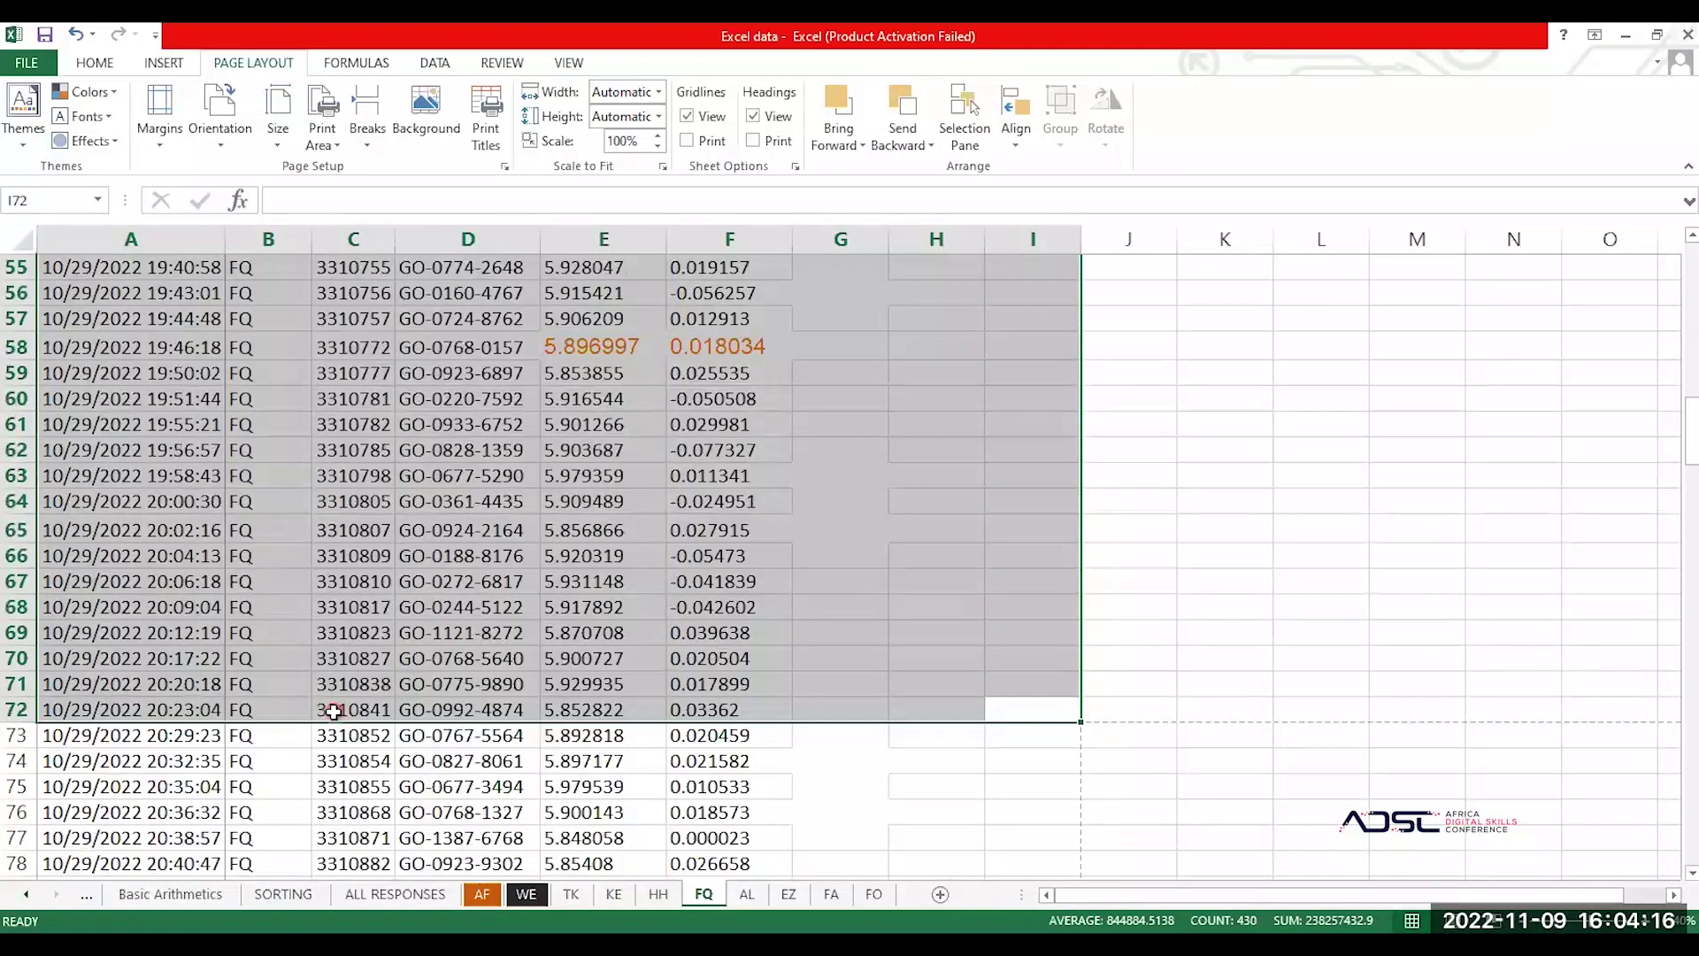
pyautogui.hotkey('ctrl', 'q')
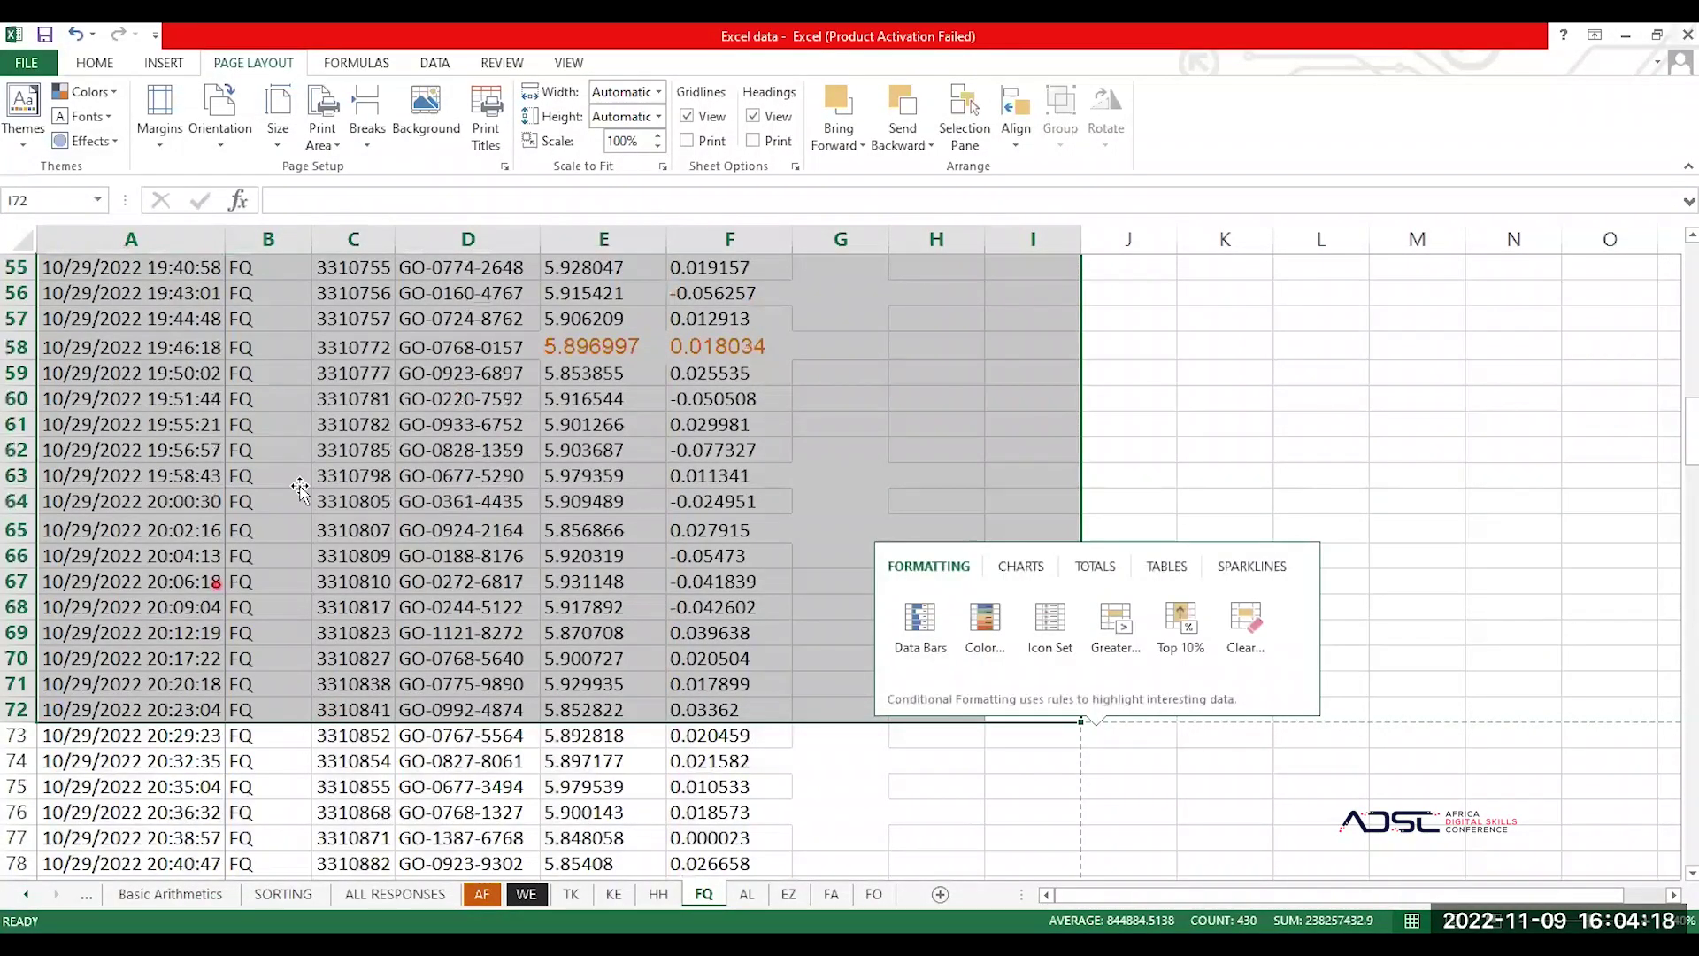
pyautogui.click(300, 485)
pyautogui.hotkey('ctrl', 'p')
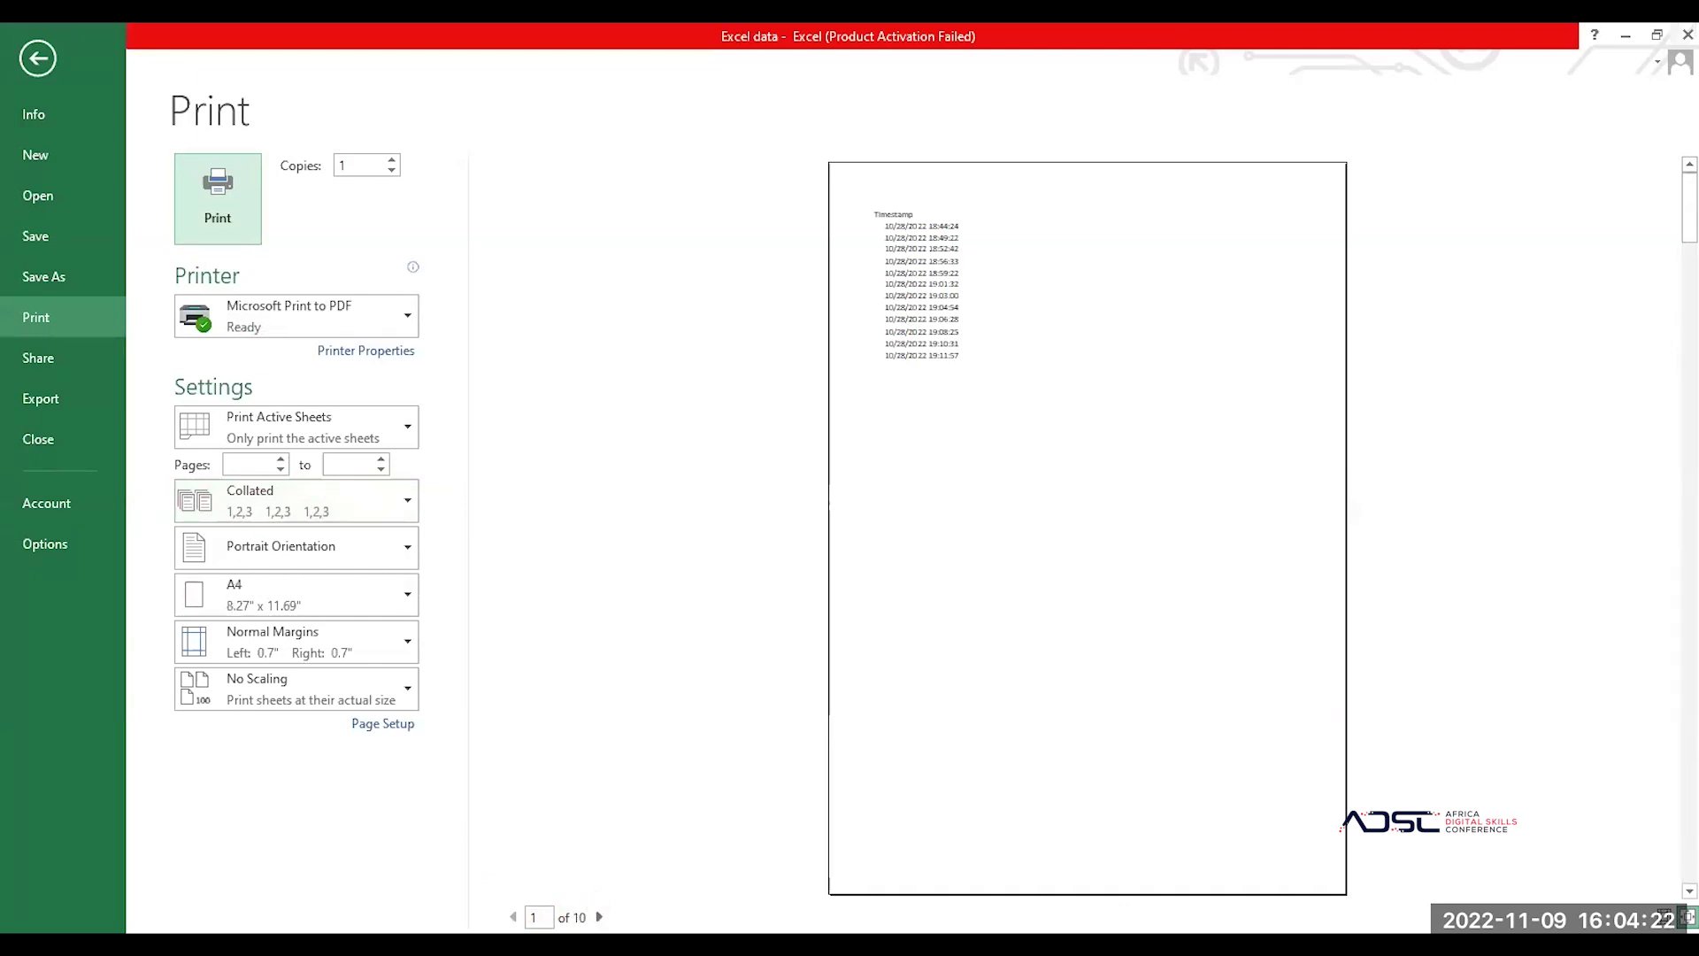
# Step: Try Print Selection, then switch back to Print Active Sheets and return to the worksheet
pyautogui.click(601, 917)
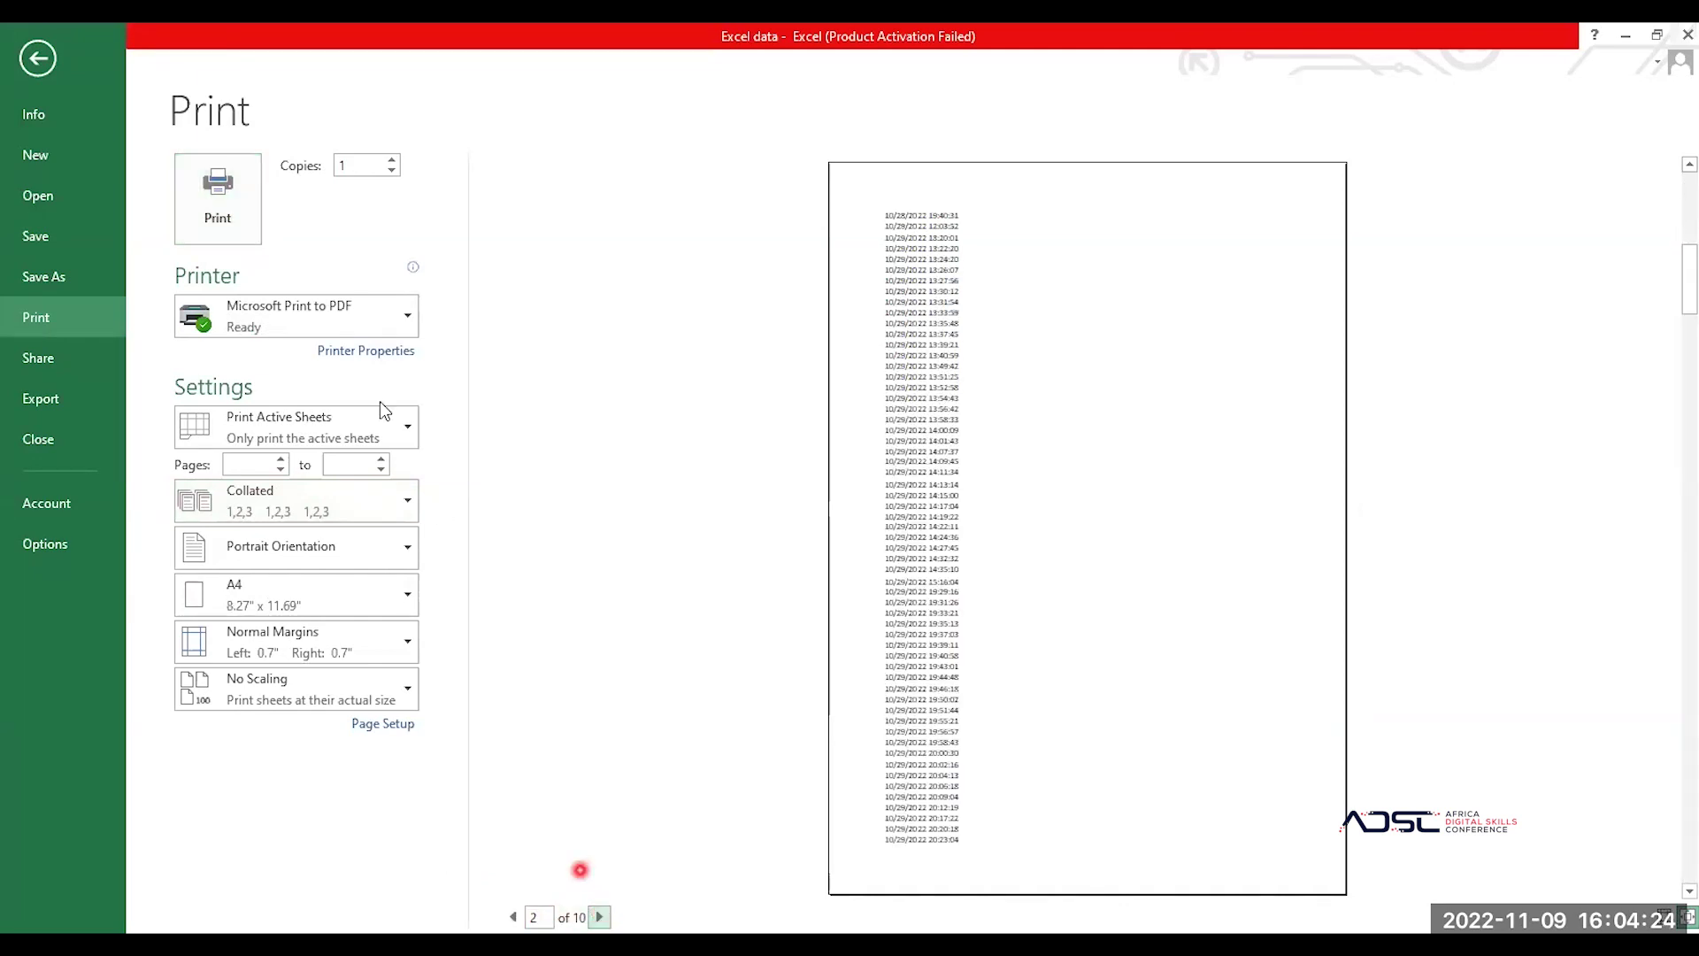
pyautogui.click(269, 412)
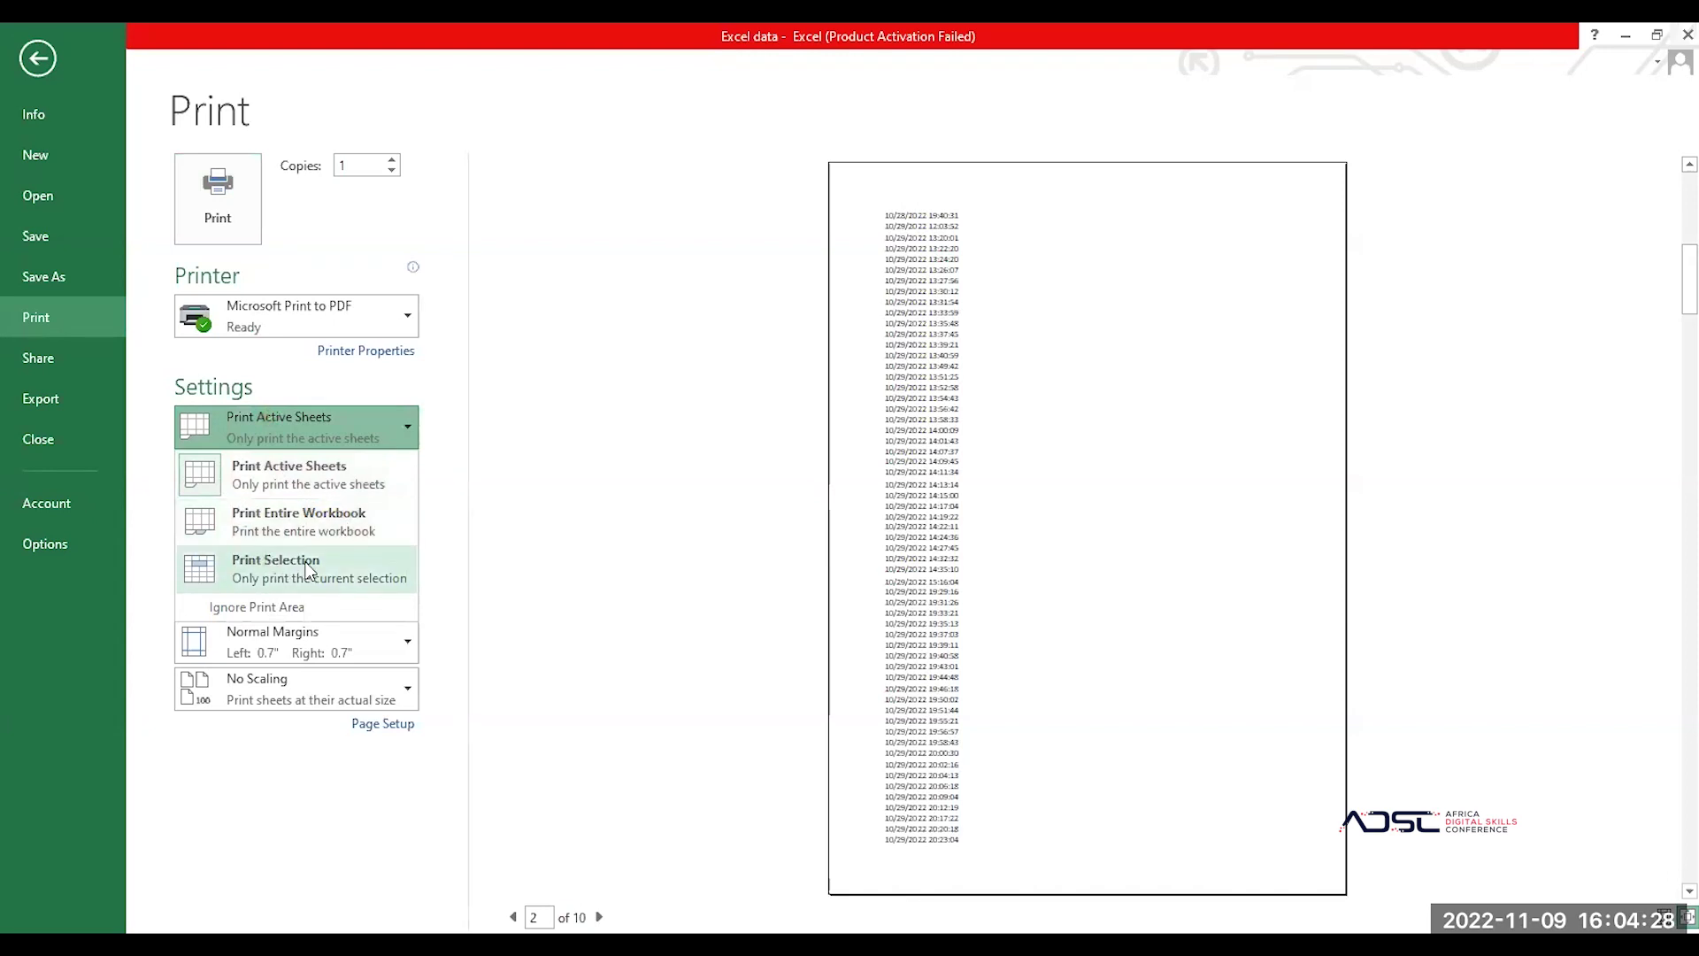
pyautogui.click(308, 569)
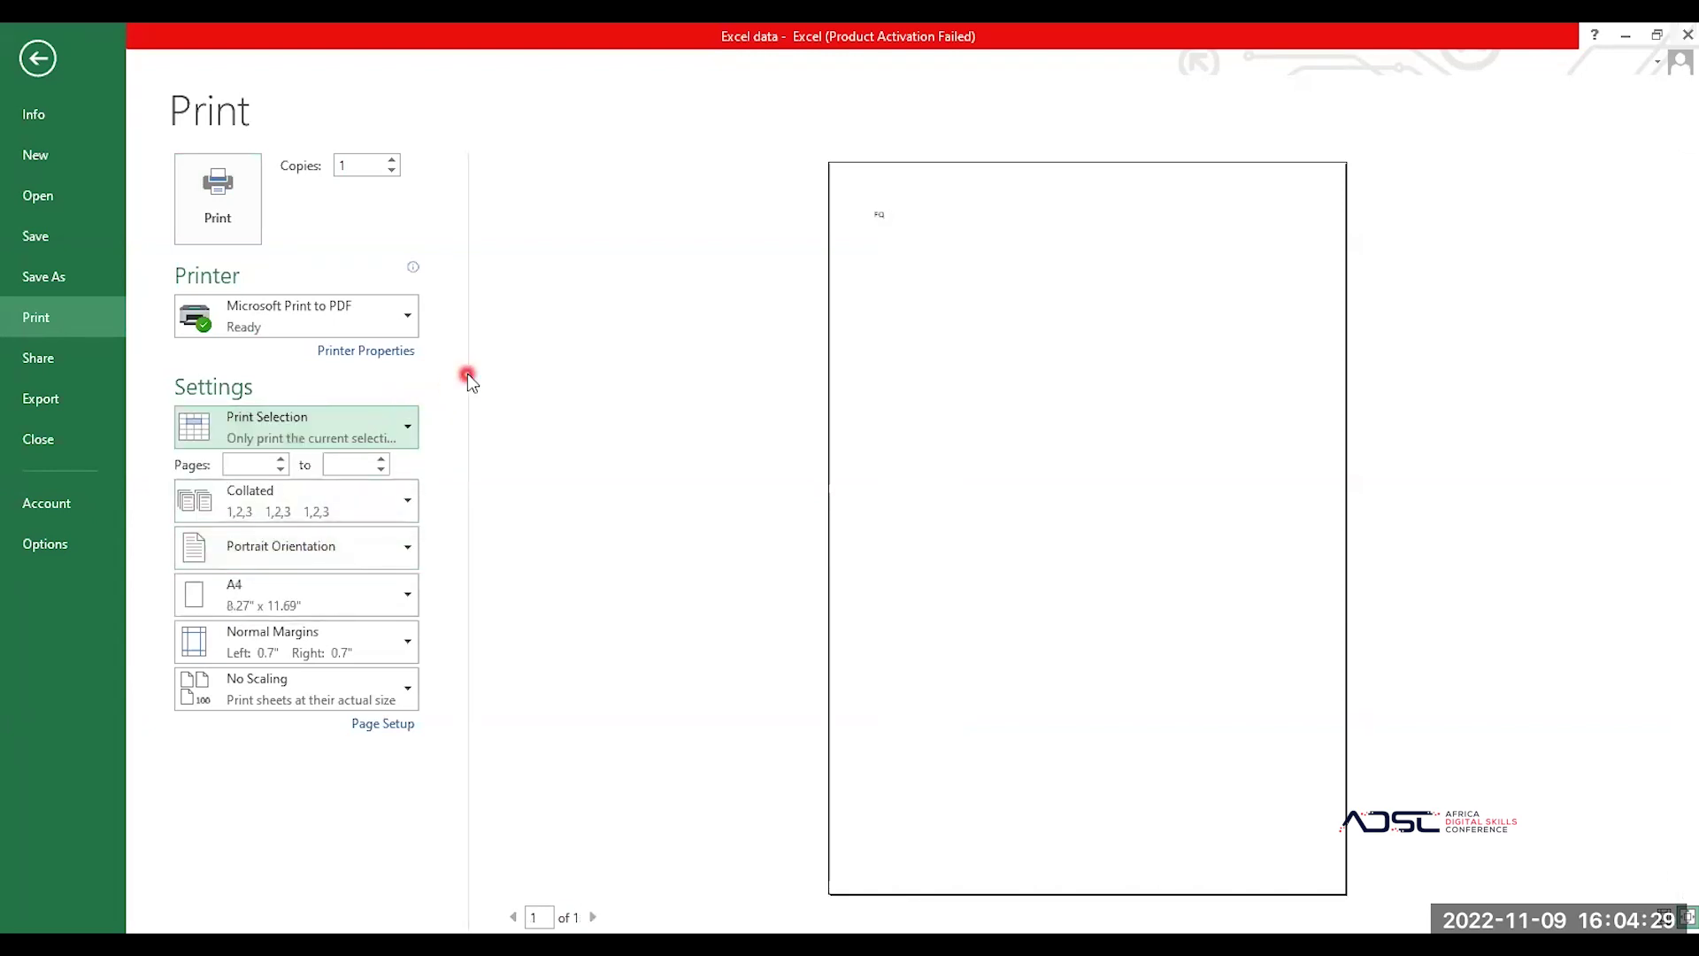
pyautogui.click(324, 431)
pyautogui.click(345, 481)
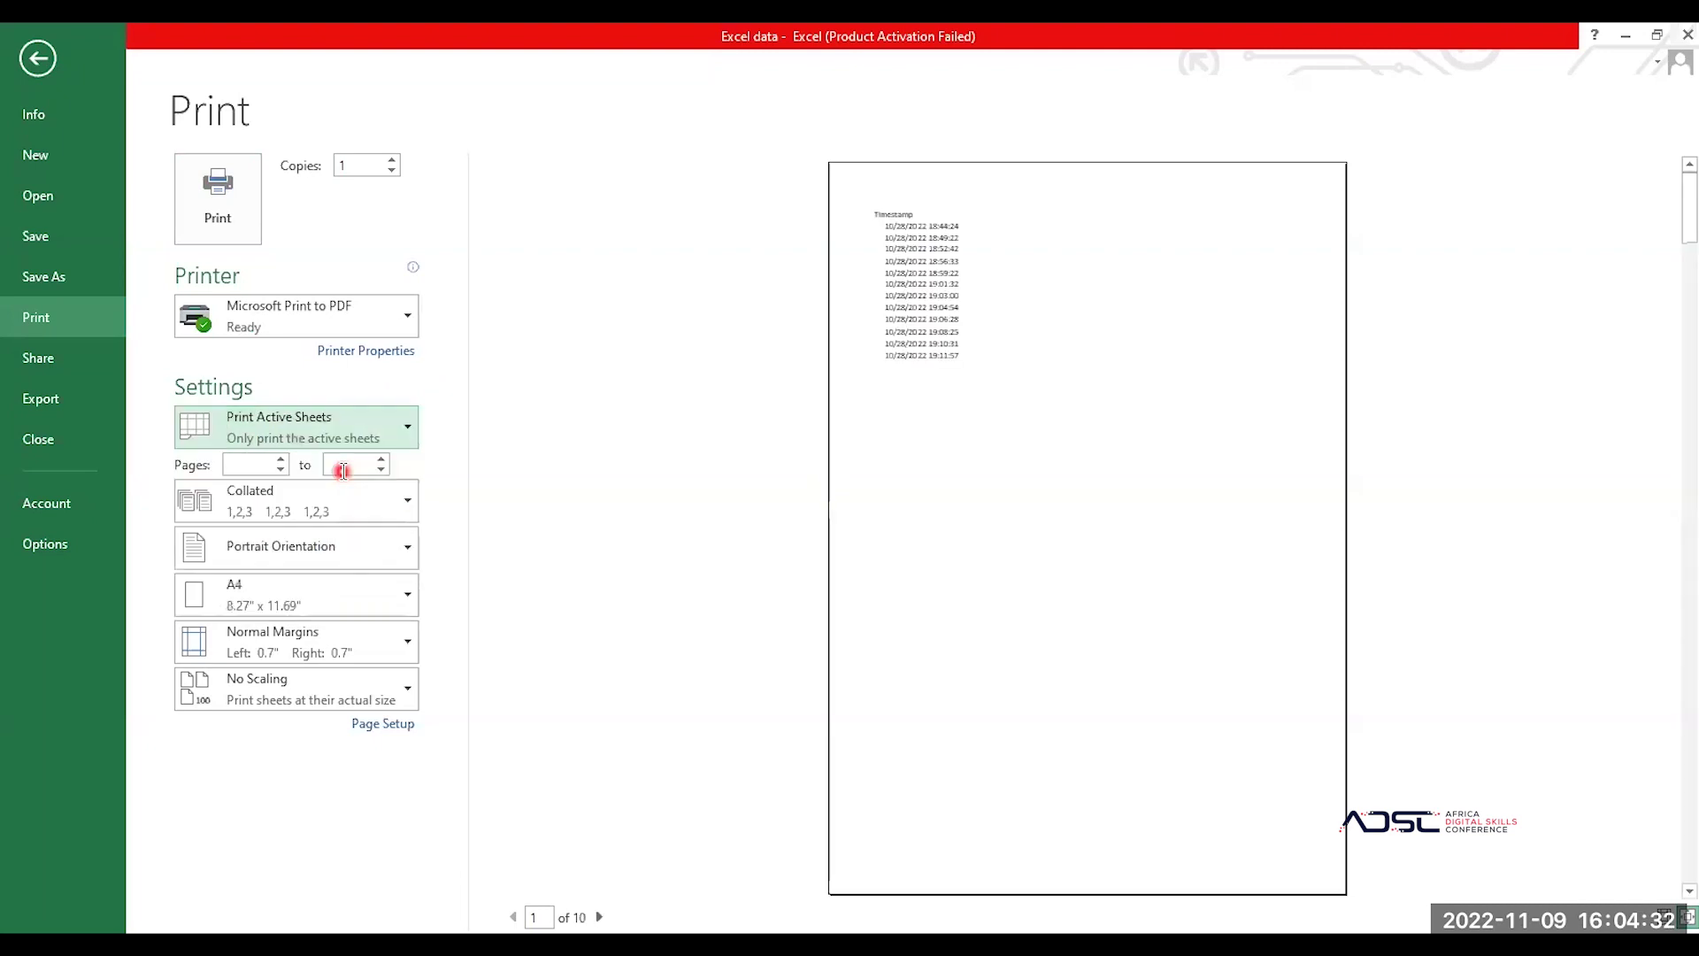
pyautogui.click(40, 64)
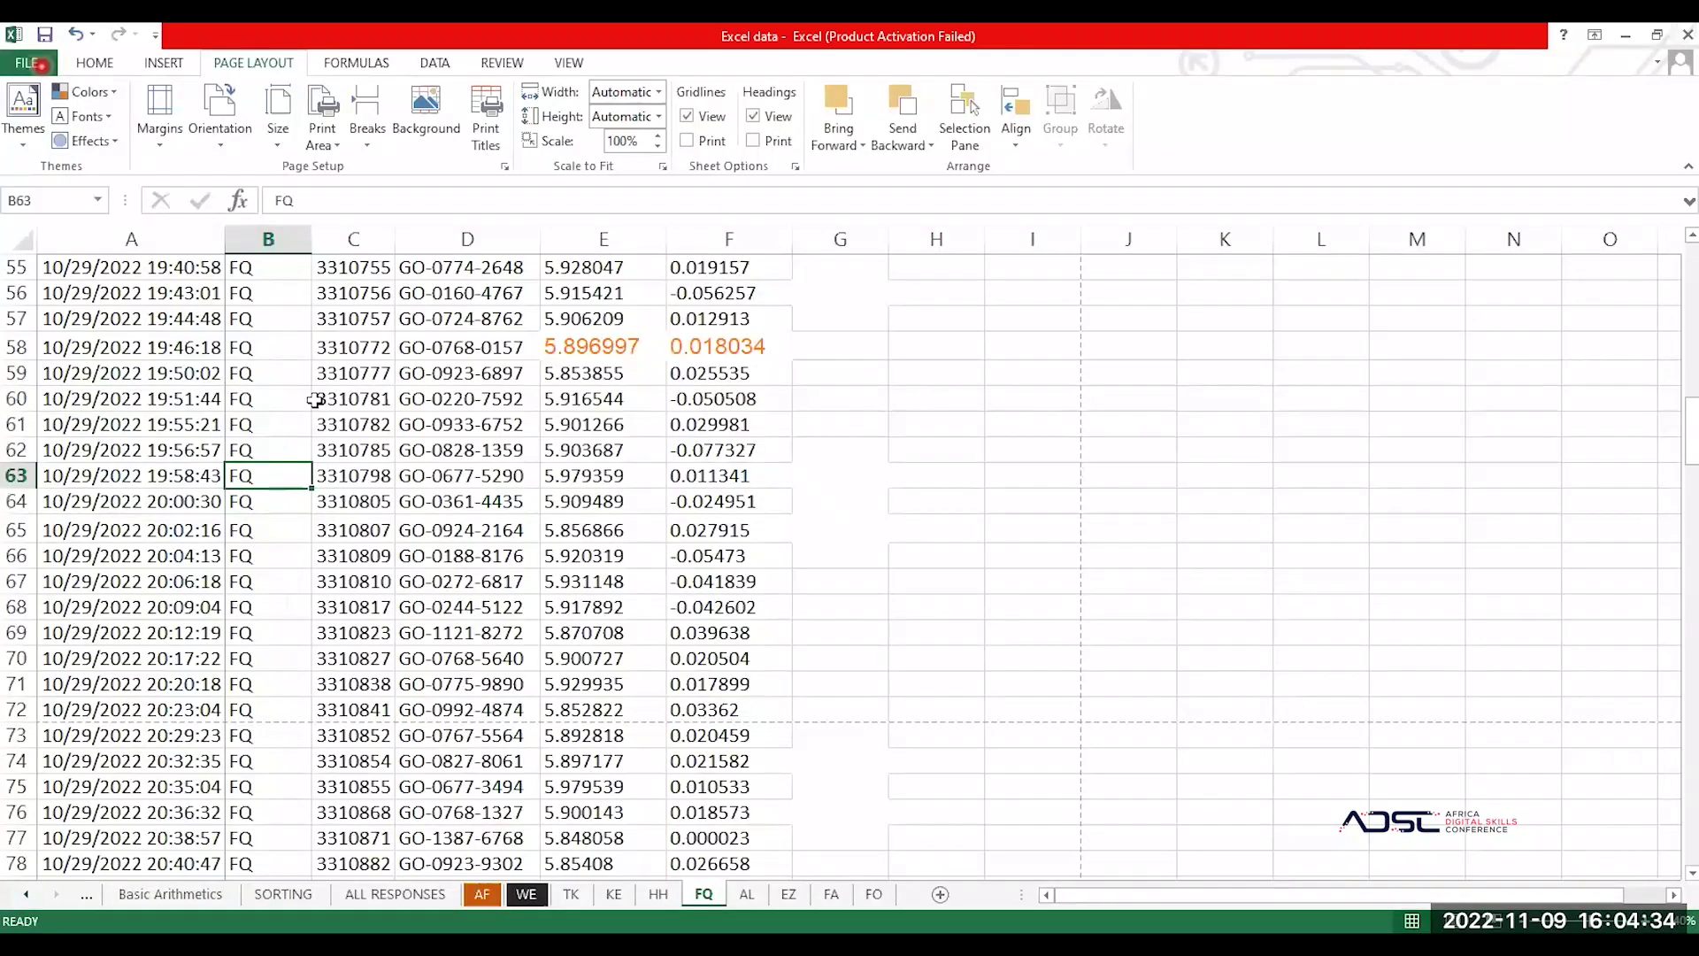
# Step: Zoom out and select the FQ data table A1:F218
pyautogui.scroll(16, 315, 400)
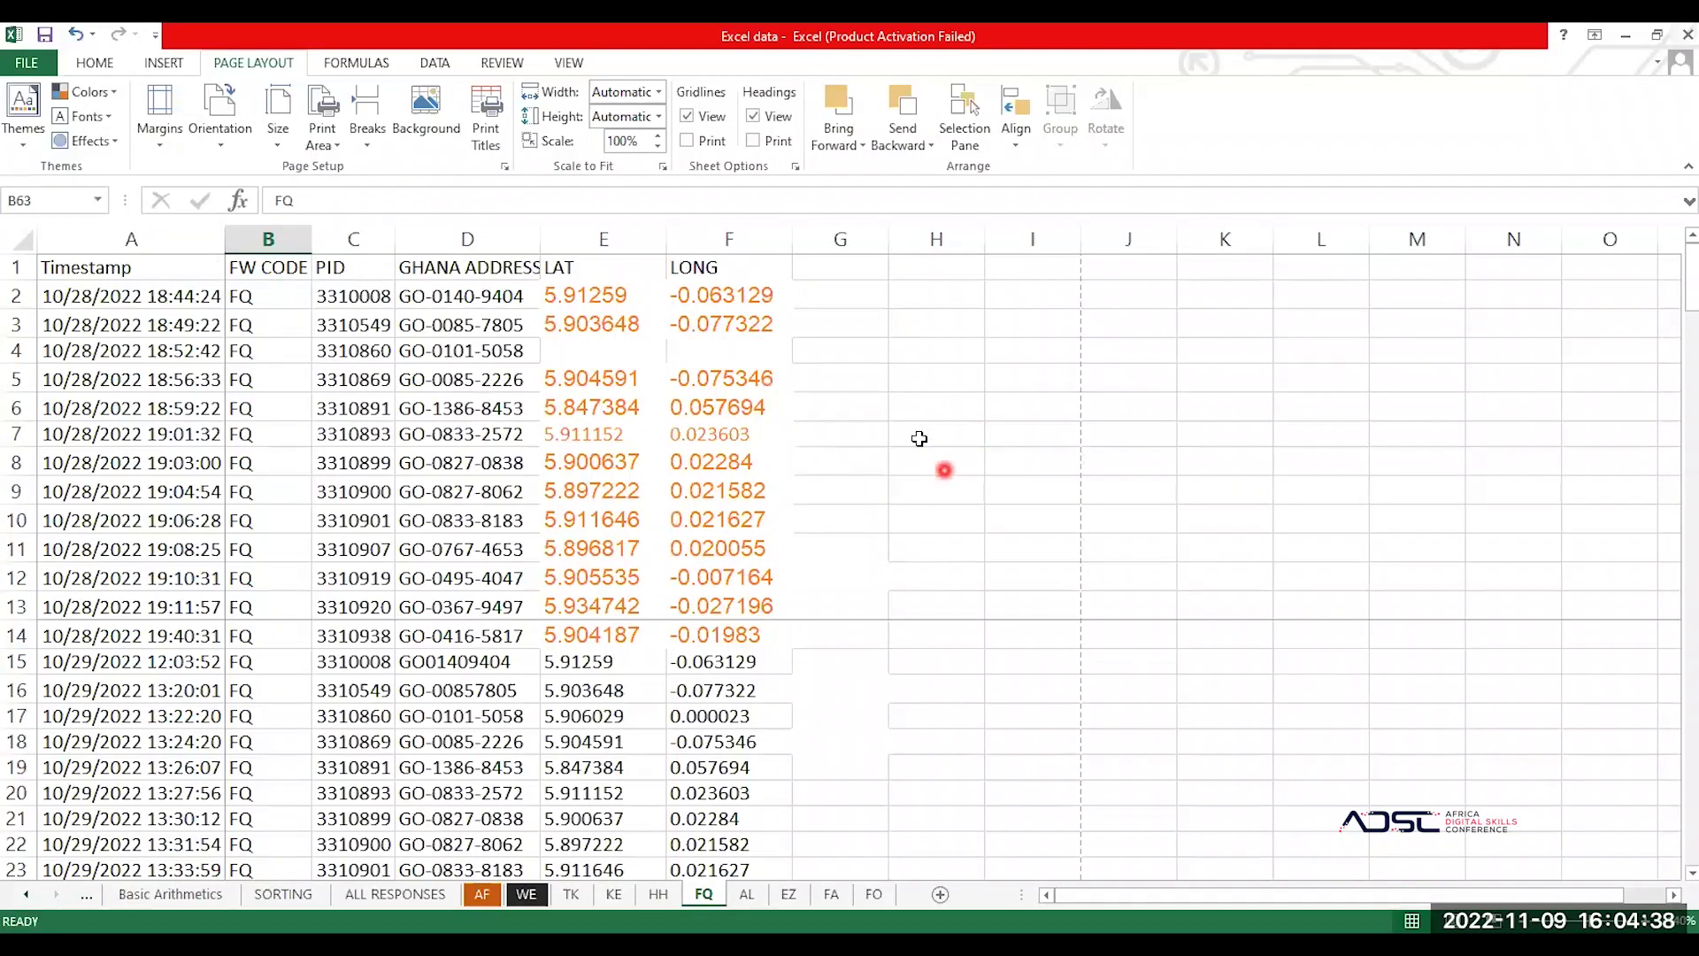
pyautogui.scroll(-1, 633, 389)
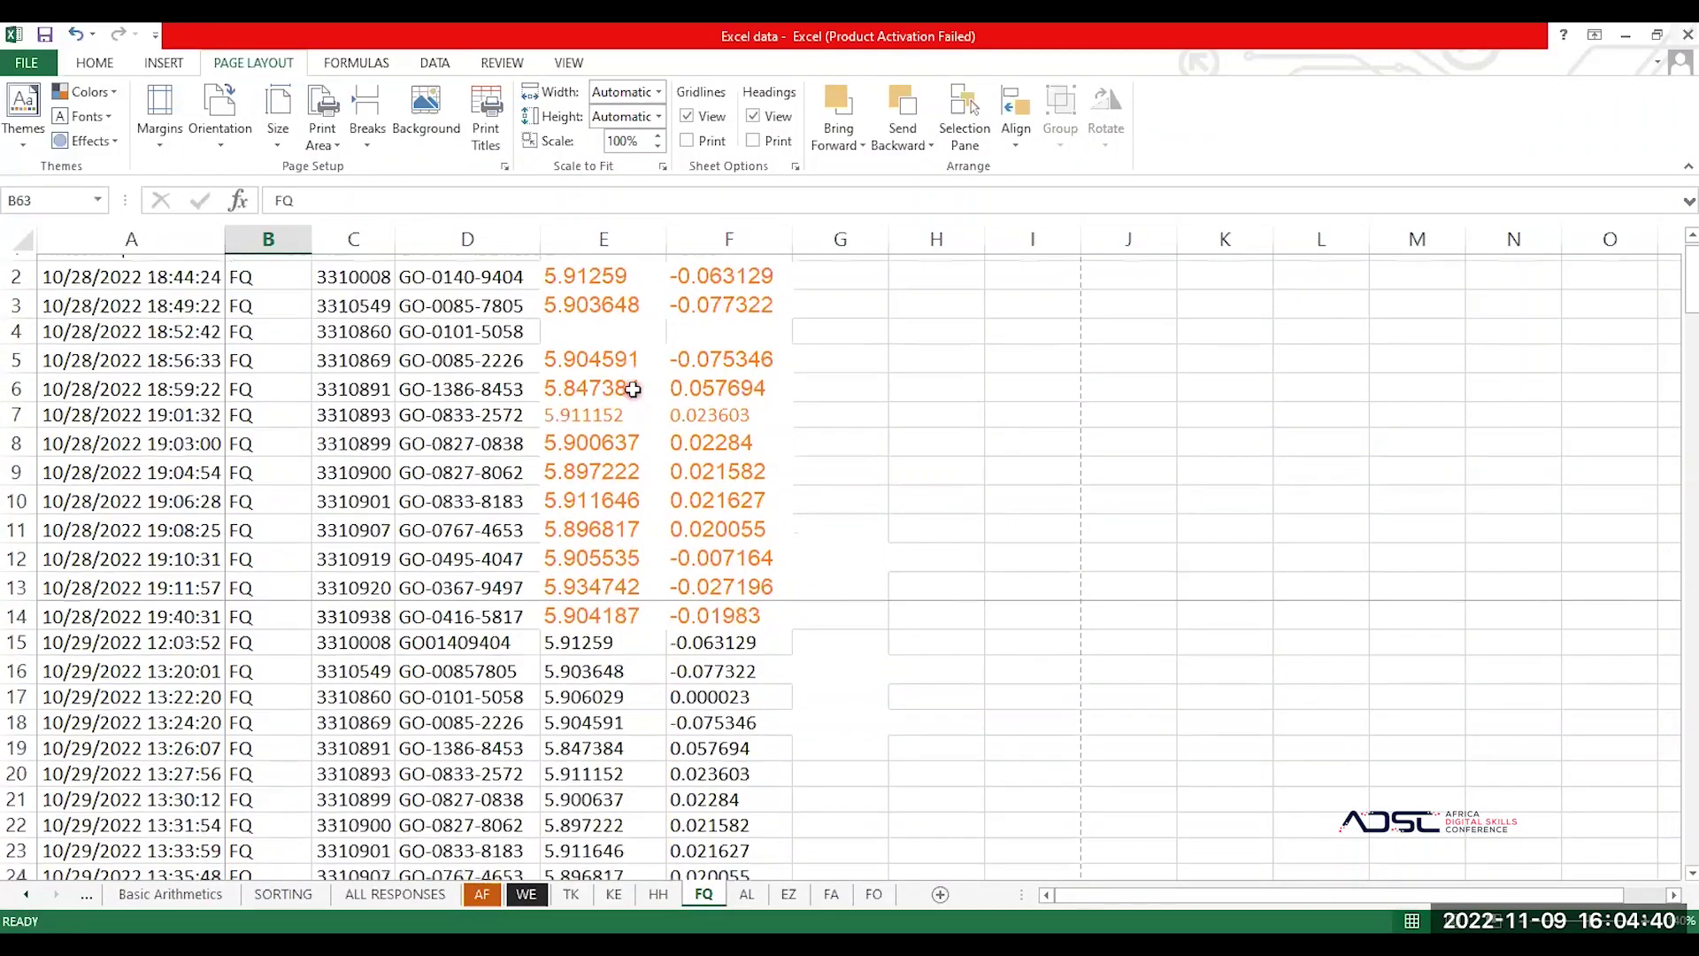
pyautogui.scroll(1, 633, 389)
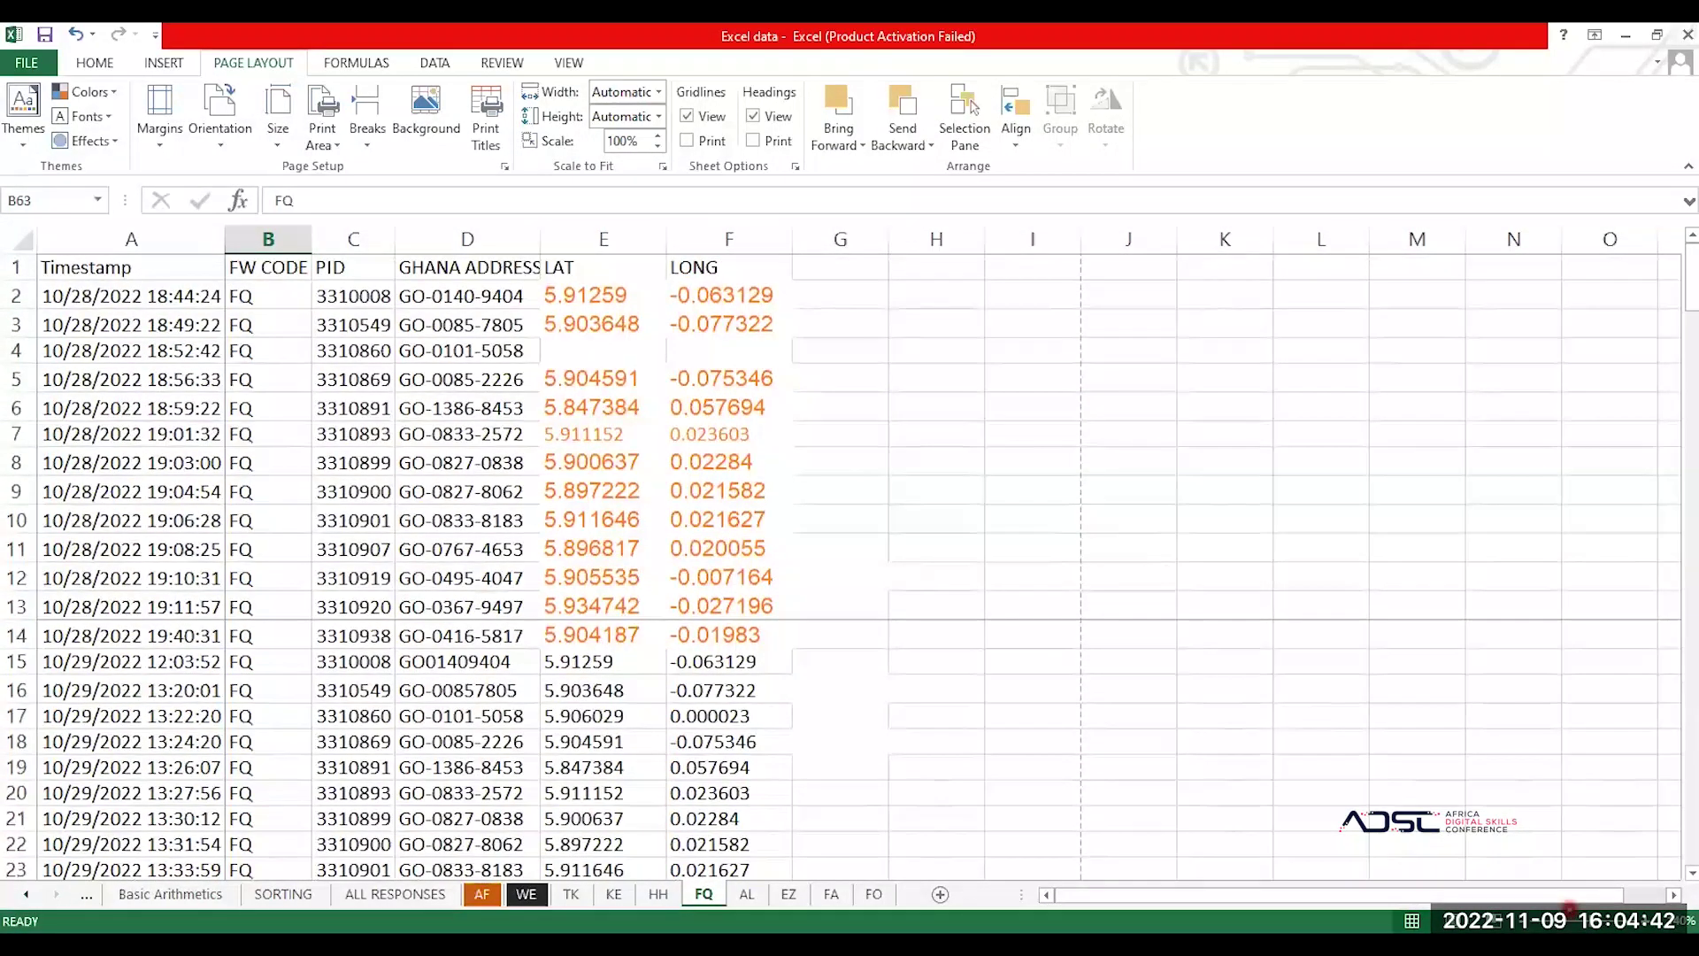
pyautogui.moveTo(1592, 920); pyautogui.dragTo(1586, 920)
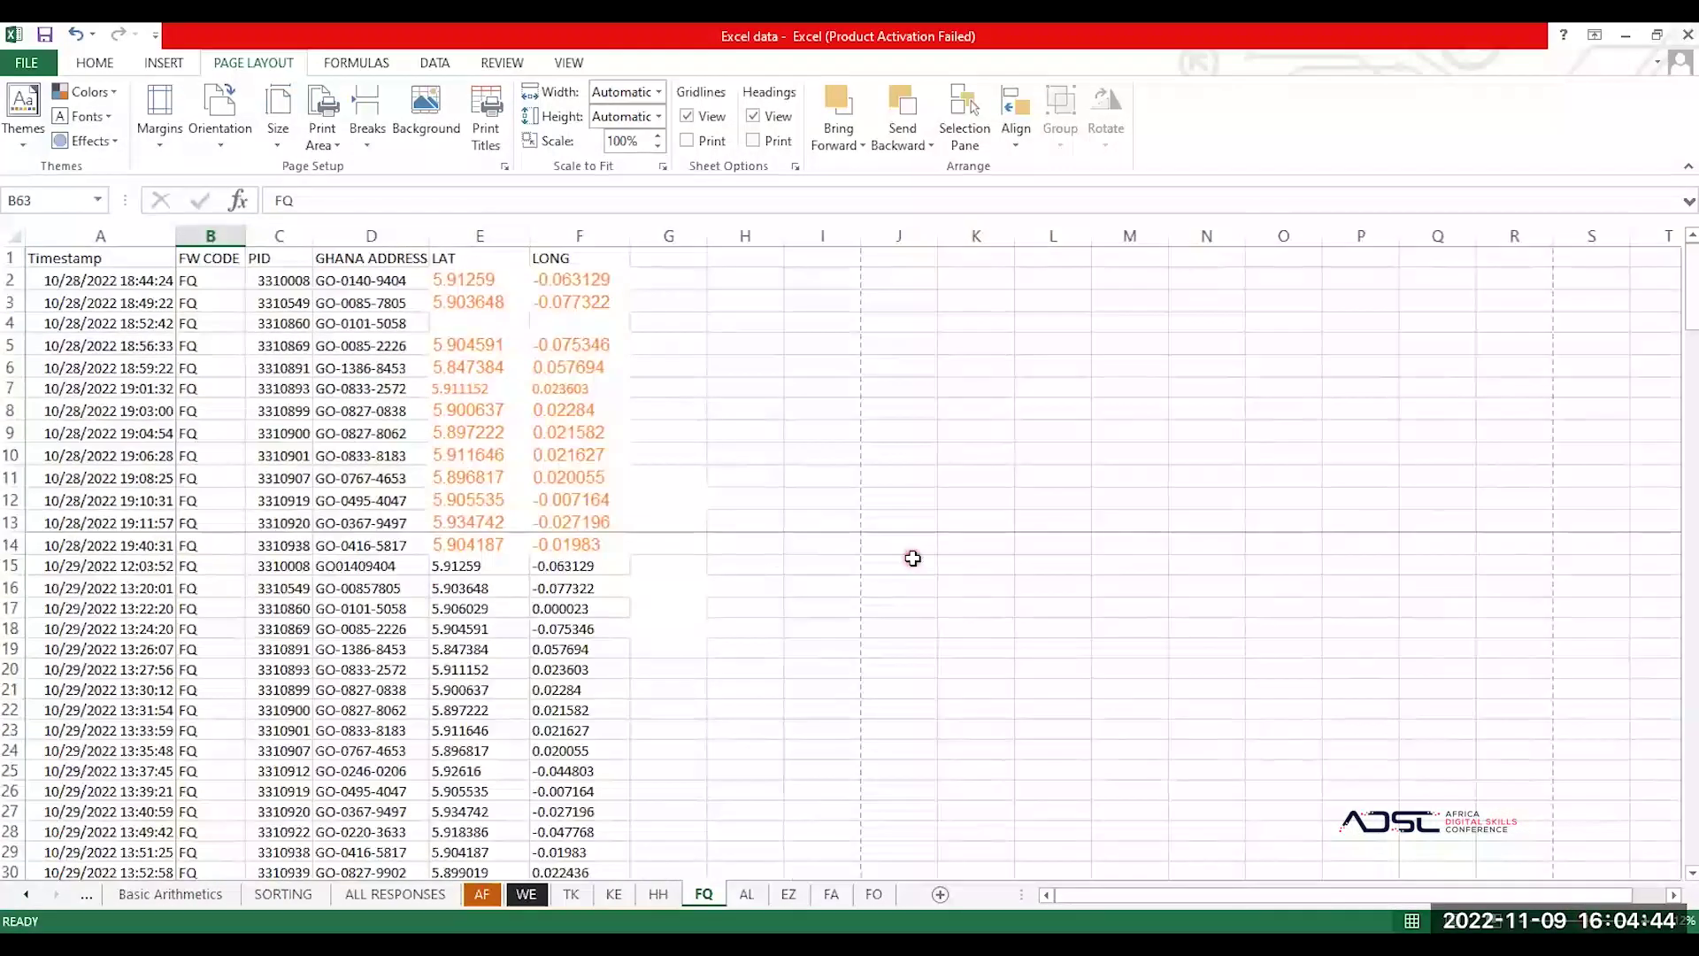
pyautogui.click(160, 360)
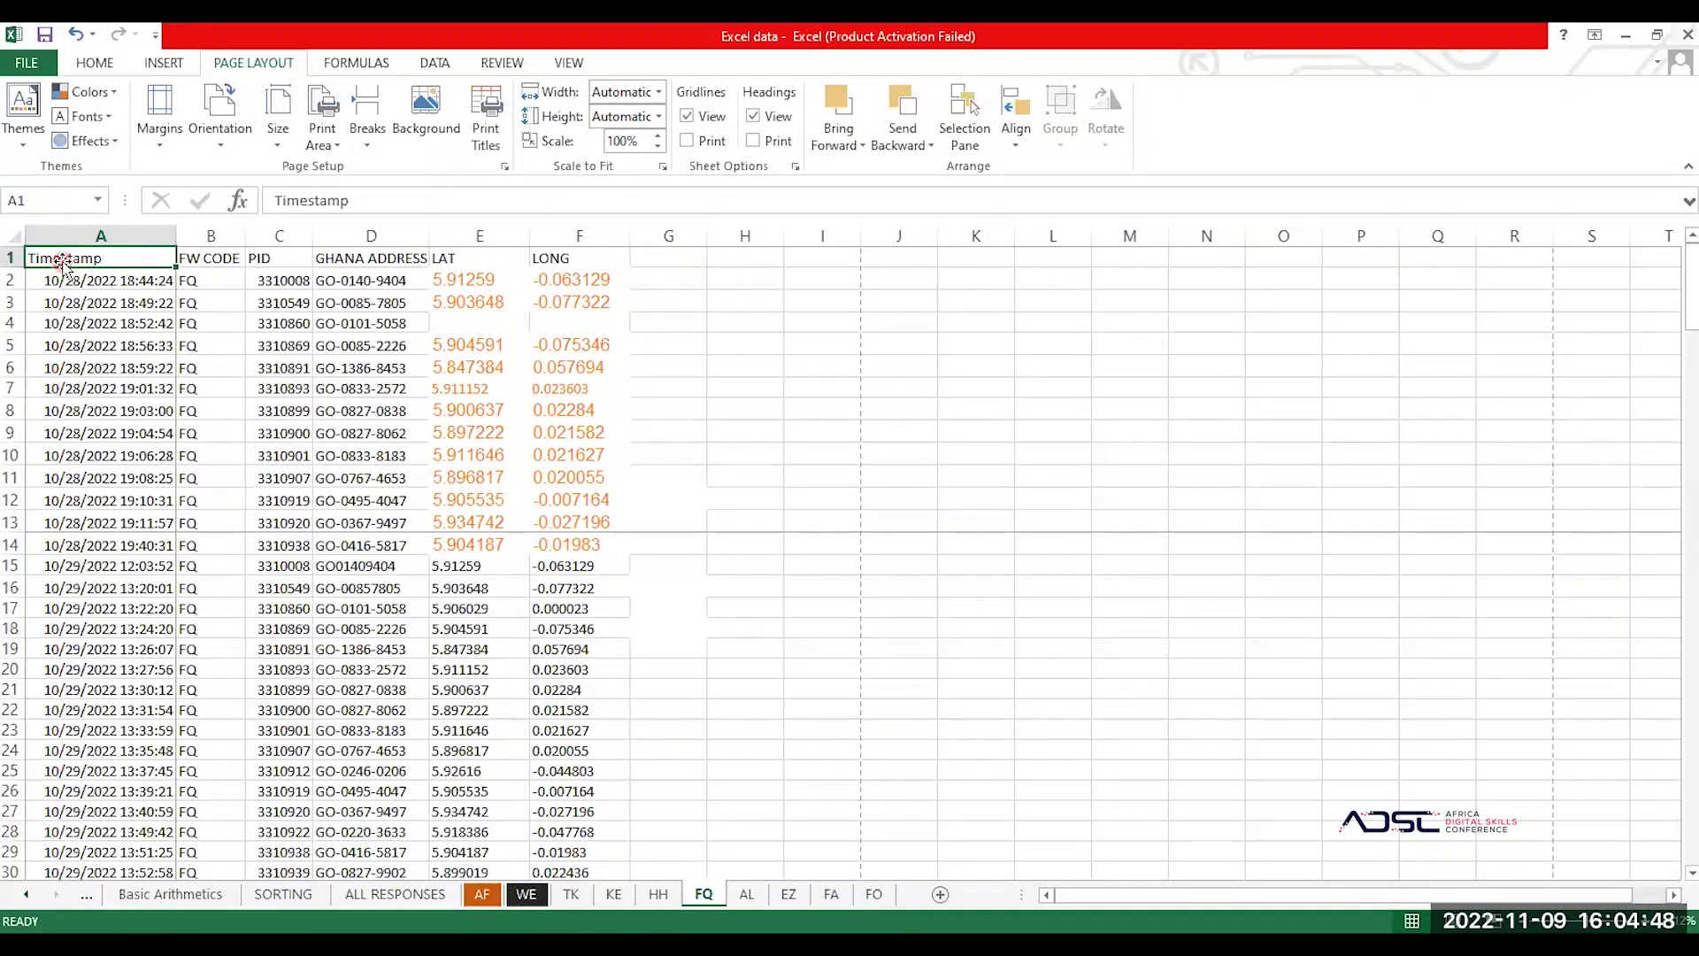
pyautogui.hotkey('shift', 'Right')
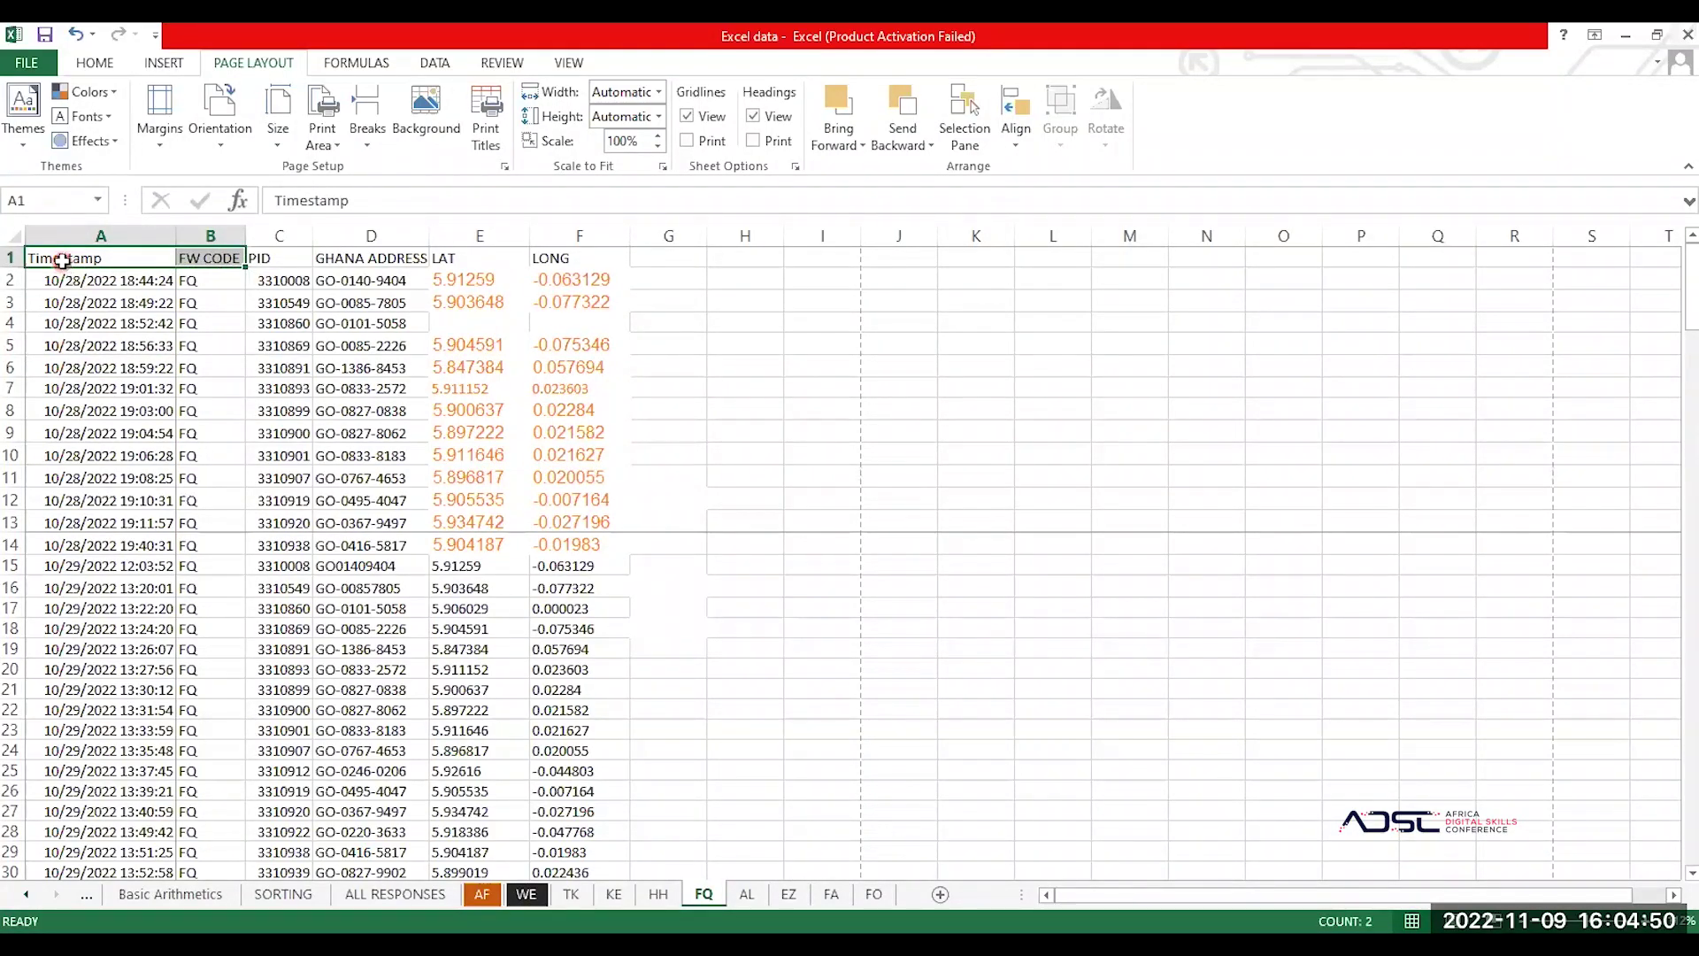
pyautogui.hotkey('ctrl', 'shift', 'End')
pyautogui.rightClick(61, 261)
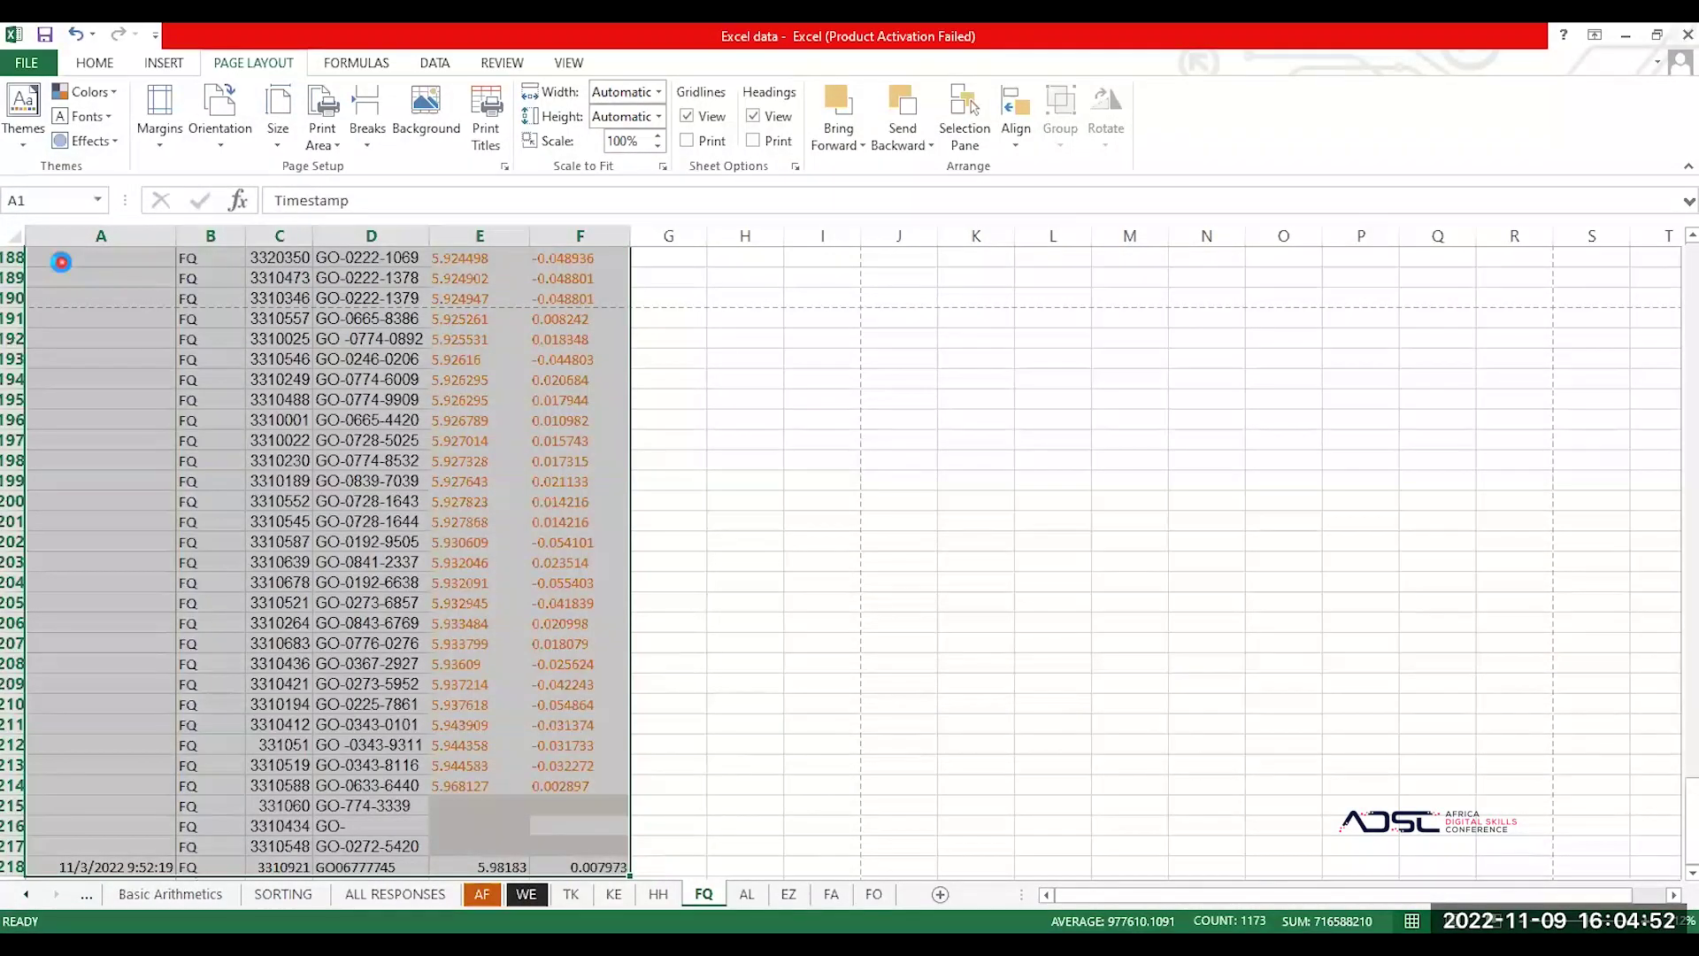
# Step: Set the printout to Print Selection on A4 paper
pyautogui.hotkey('ctrl', 'p')
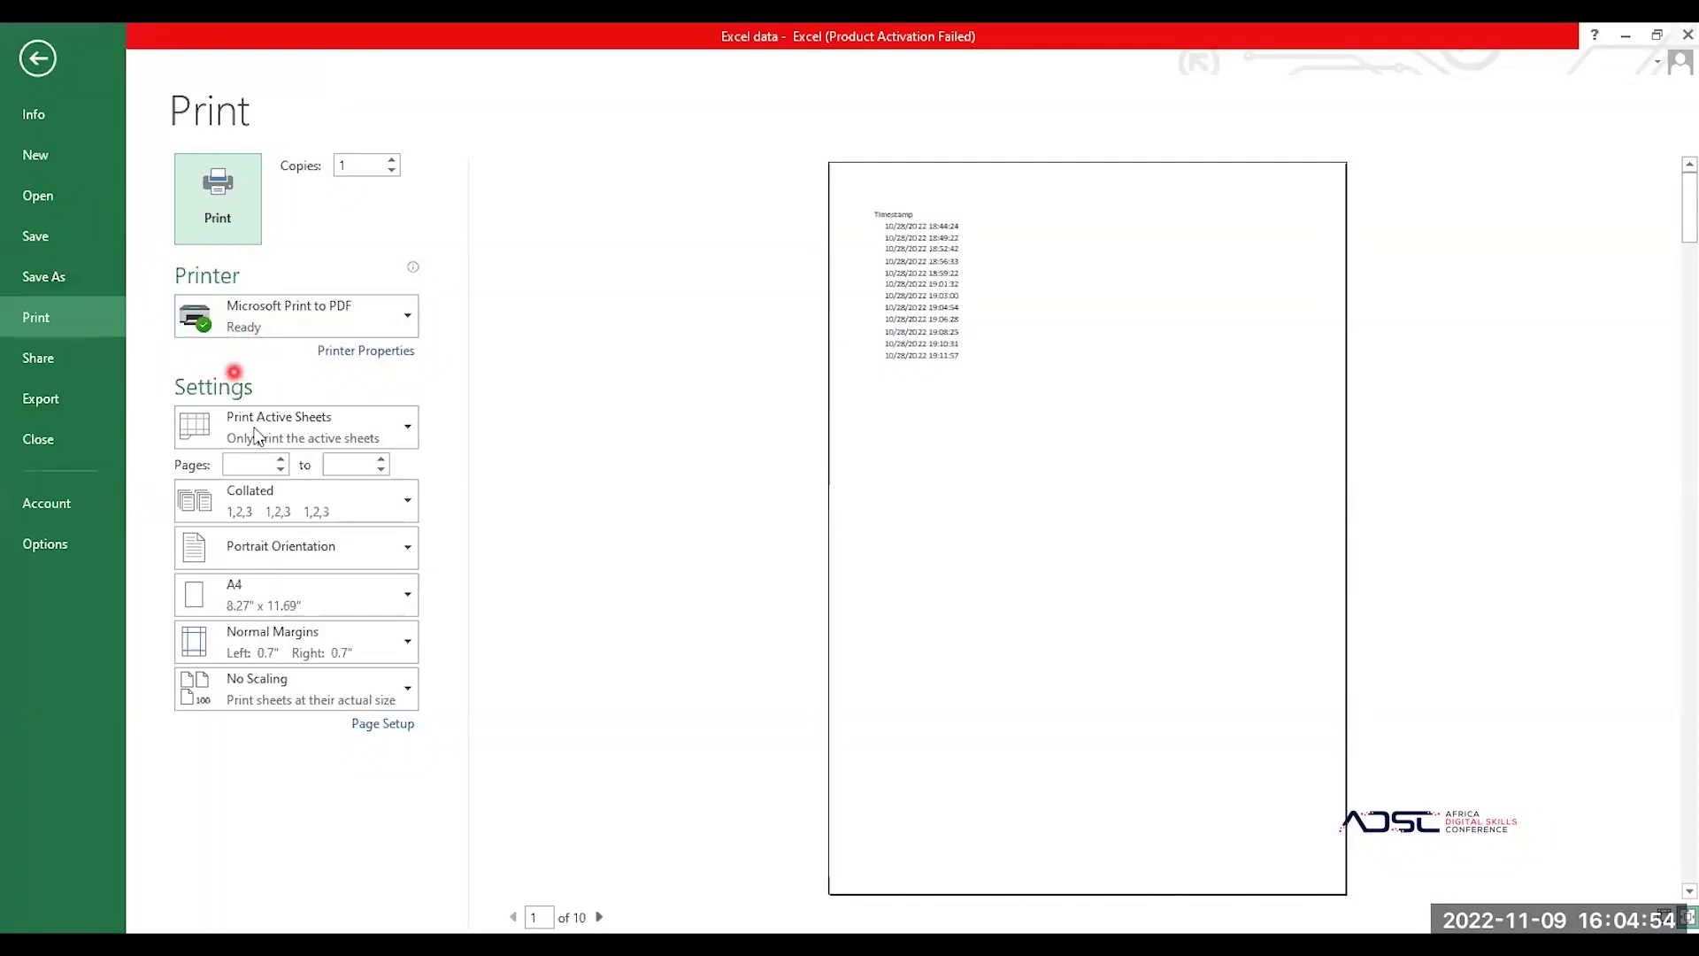
pyautogui.click(311, 425)
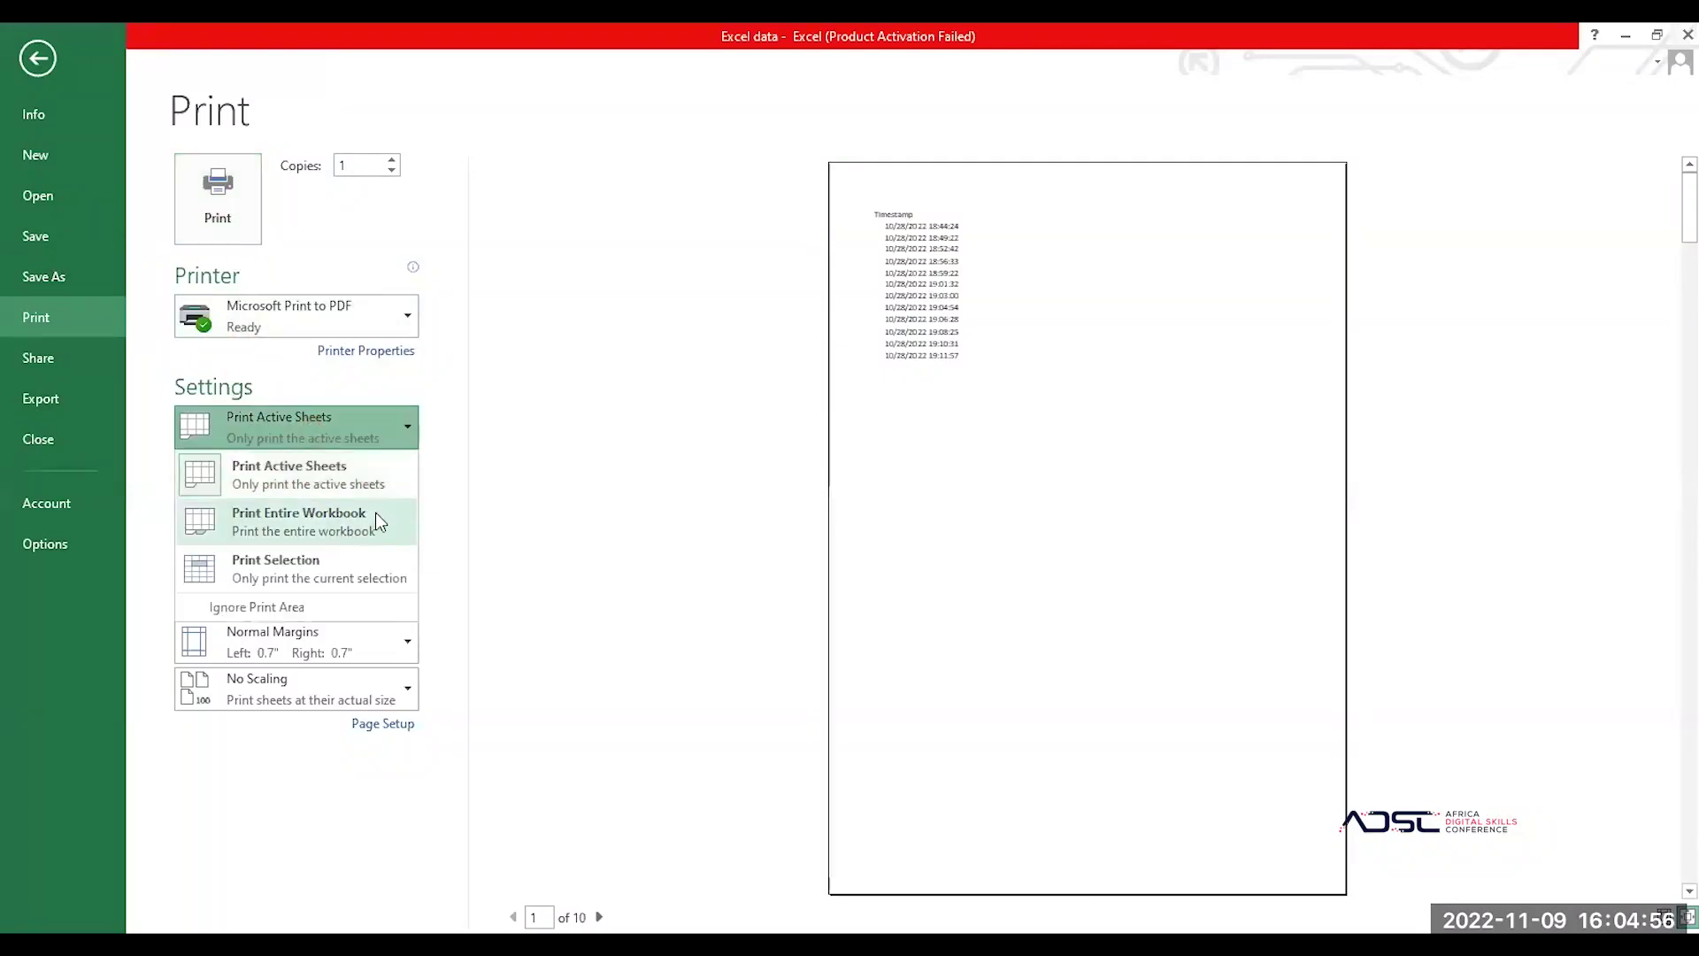
pyautogui.click(360, 569)
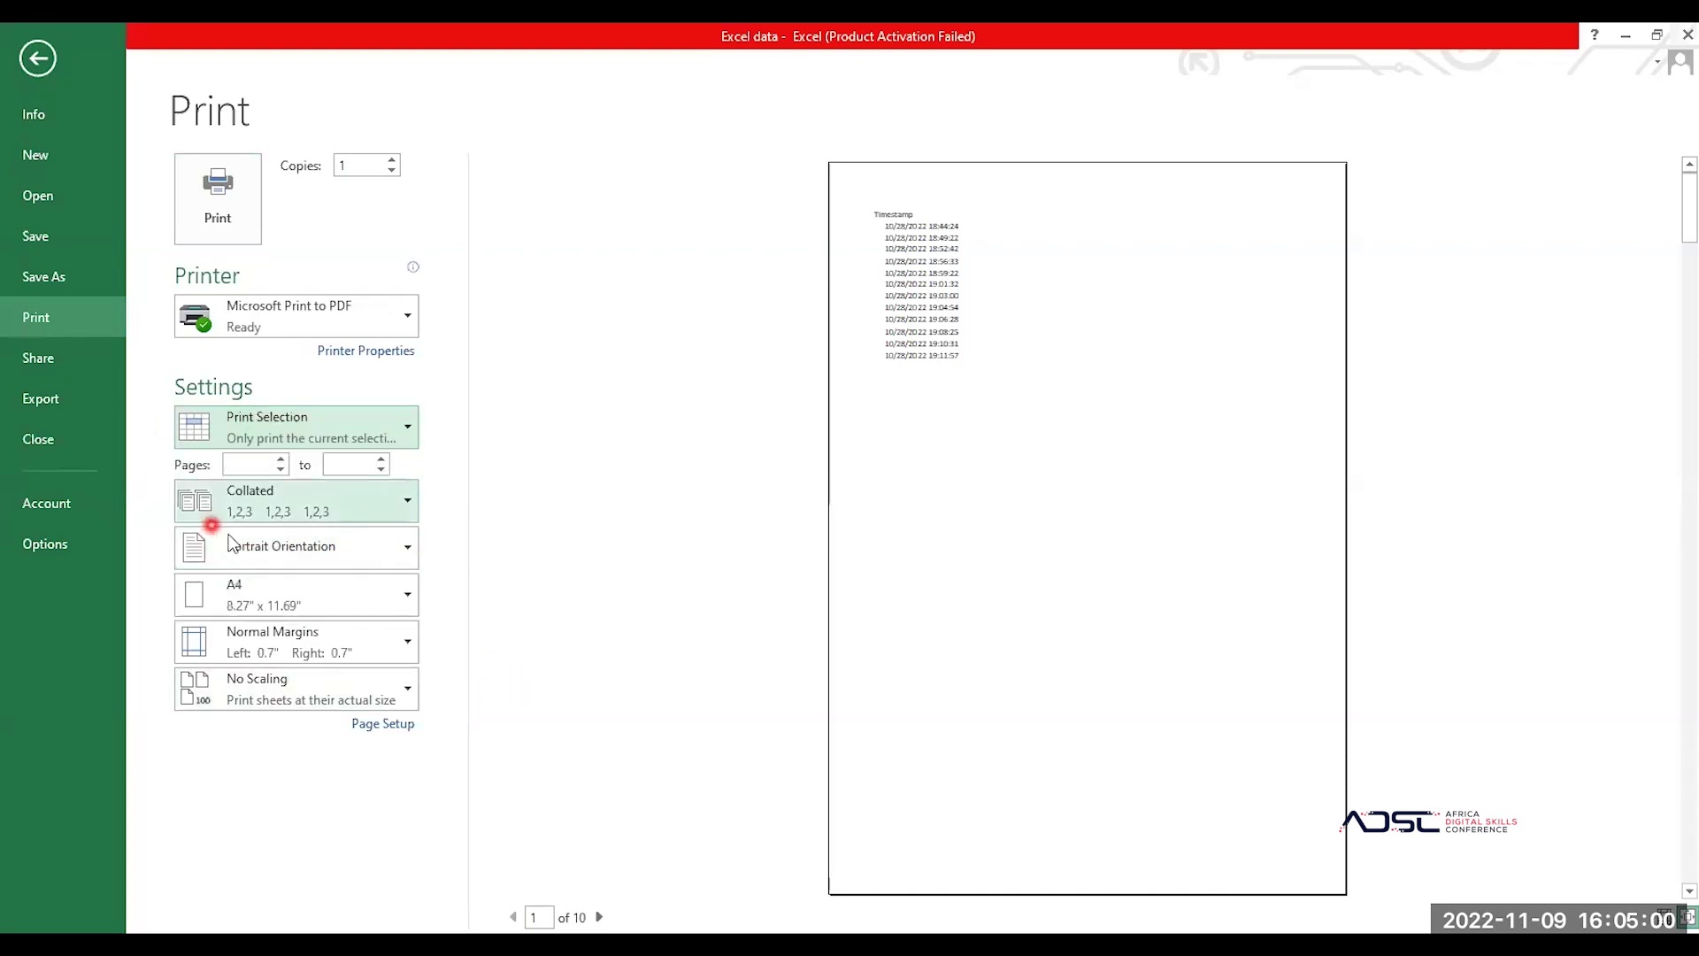
pyautogui.click(319, 604)
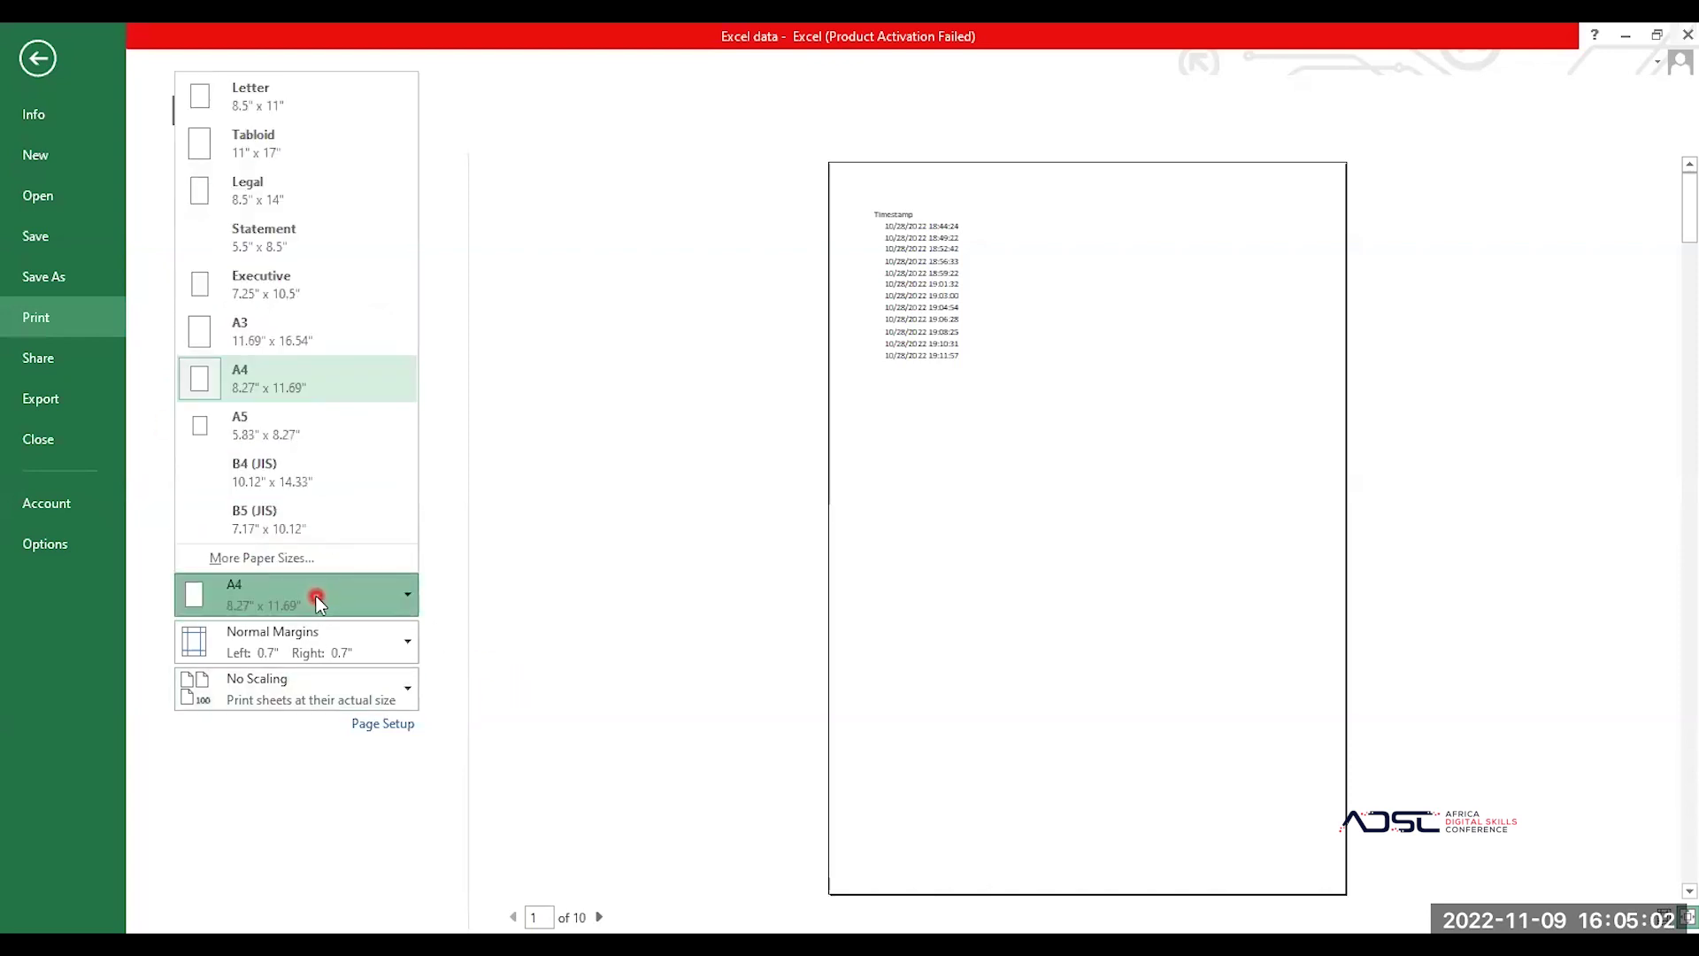
pyautogui.click(599, 341)
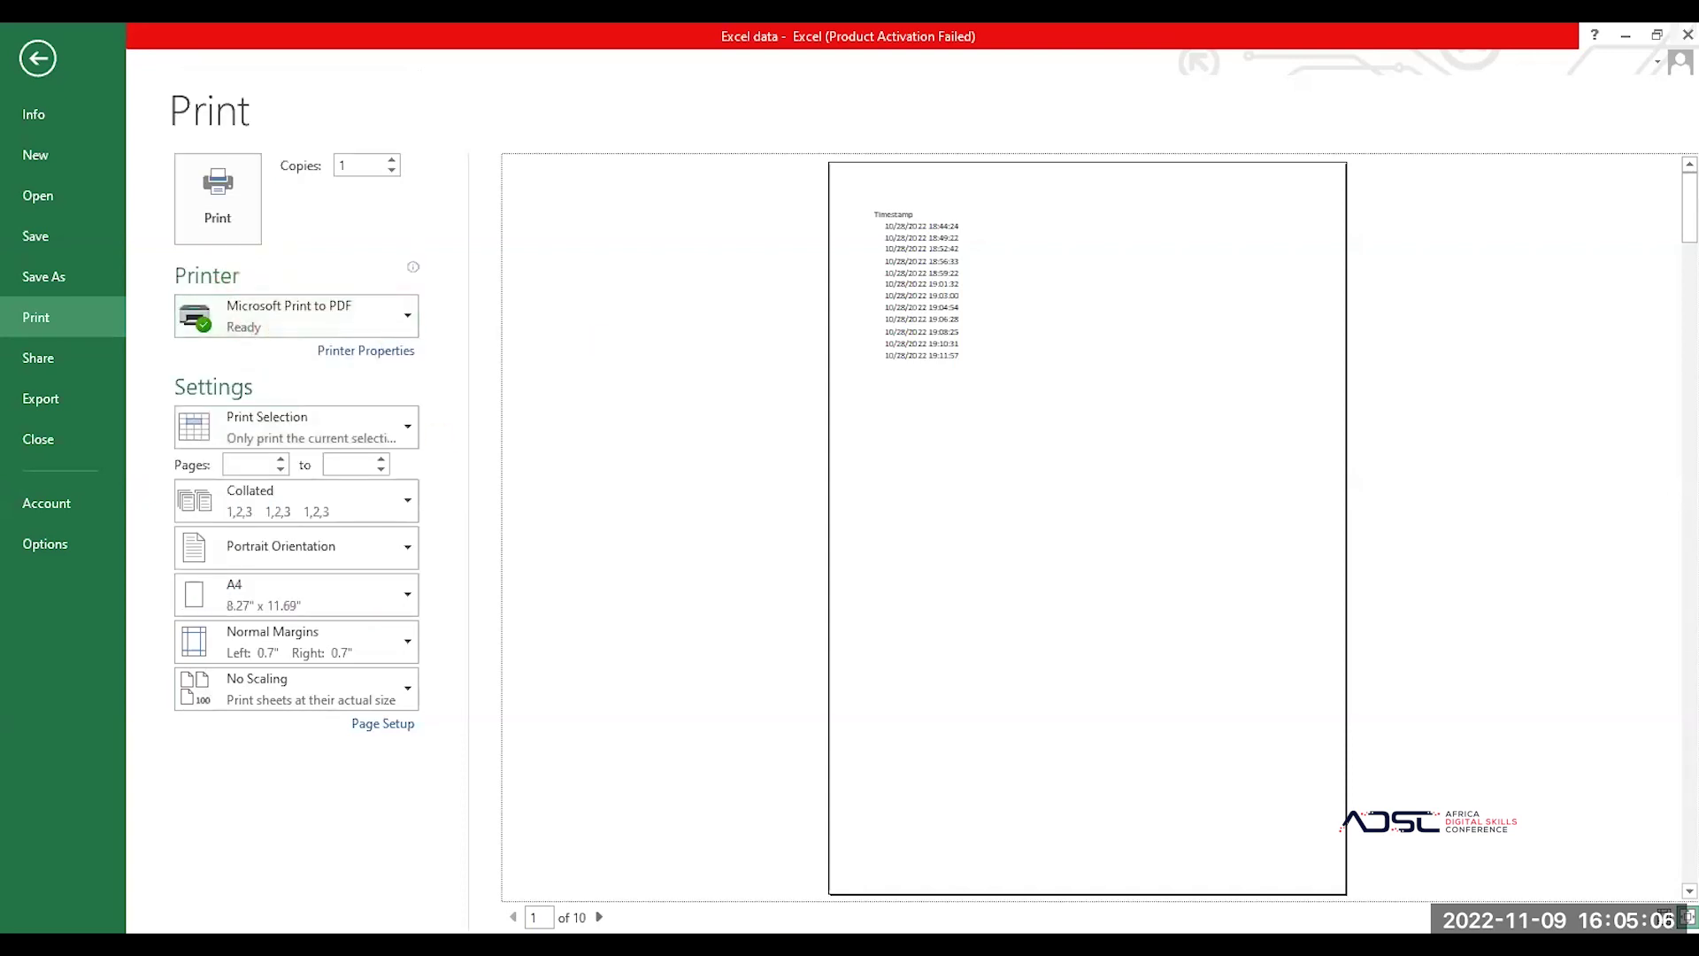
# Step: Page forward through the 10-page print preview
pyautogui.click(597, 917)
pyautogui.click(597, 917)
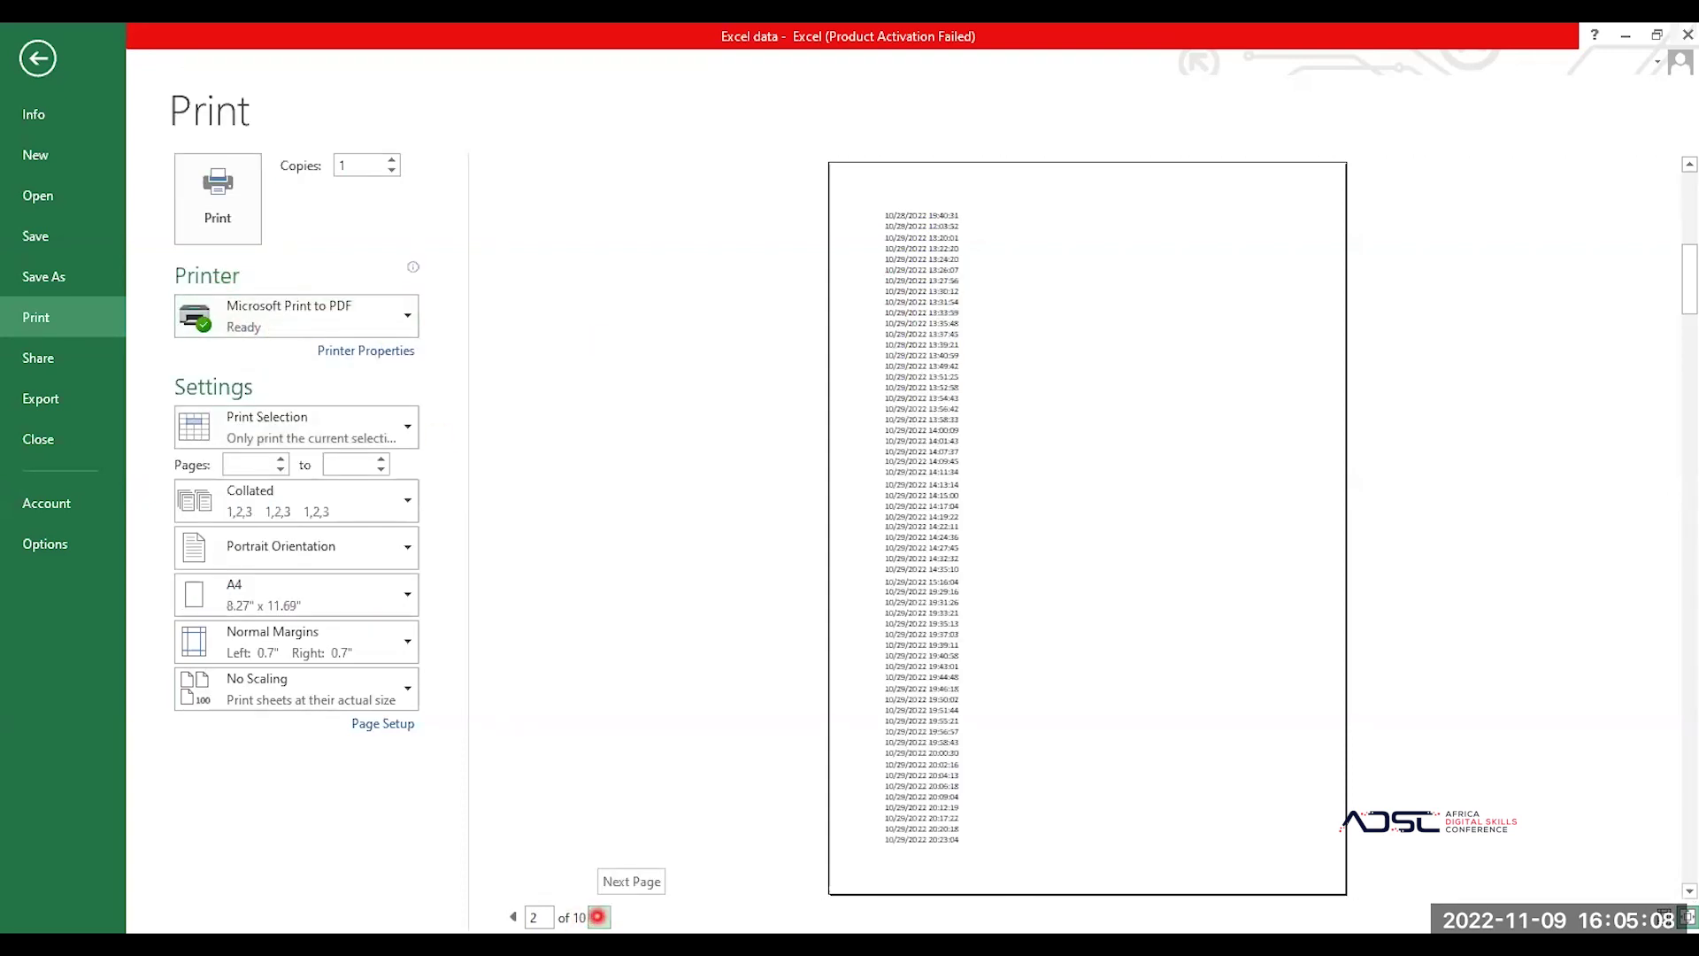
pyautogui.click(597, 916)
pyautogui.click(598, 917)
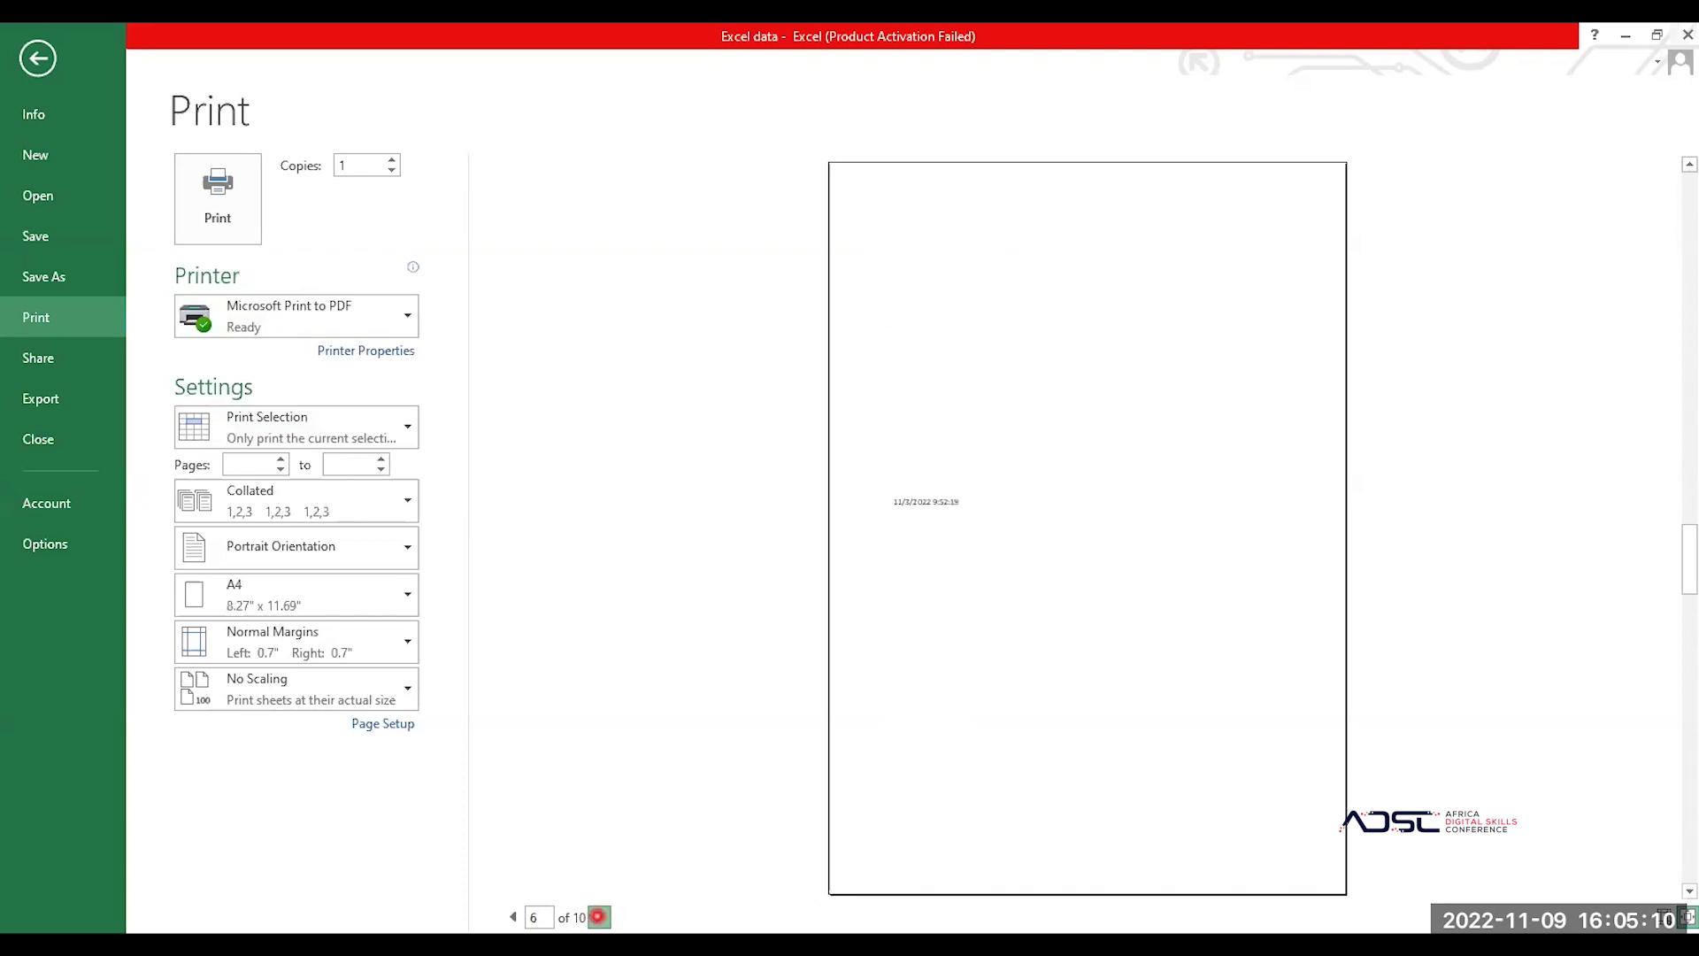
pyautogui.click(597, 917)
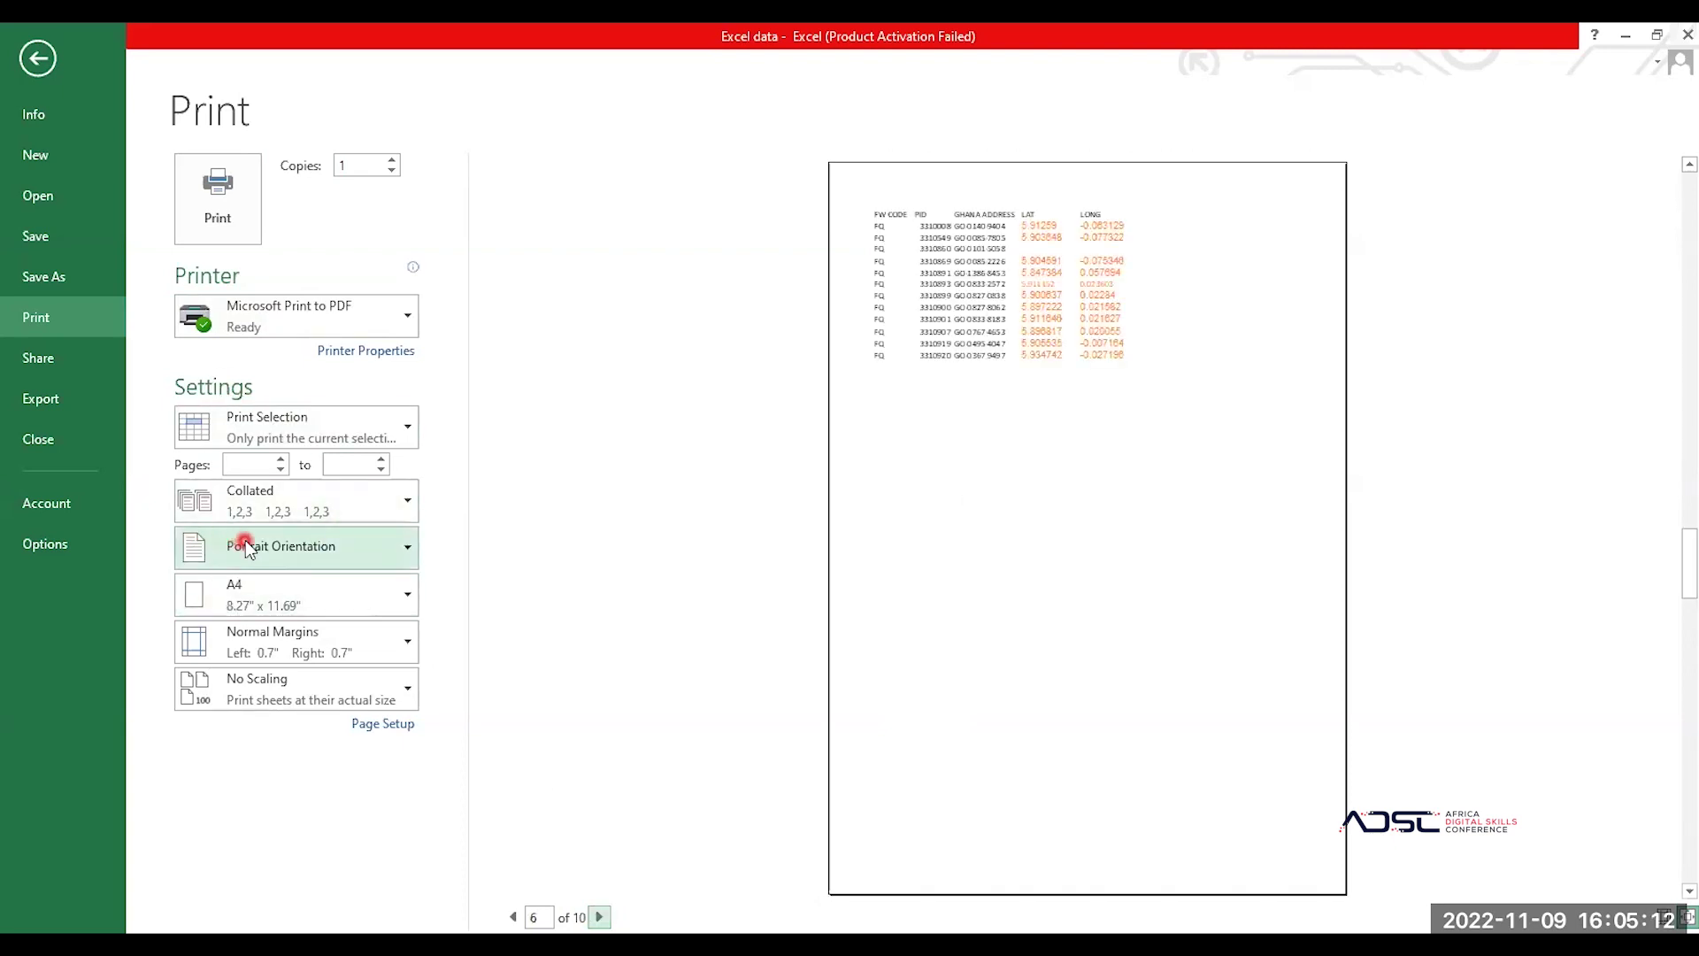
# Step: Apply Fit All Columns on One Page, cutting the printout to 5 pages, and check page 1
pyautogui.click(323, 688)
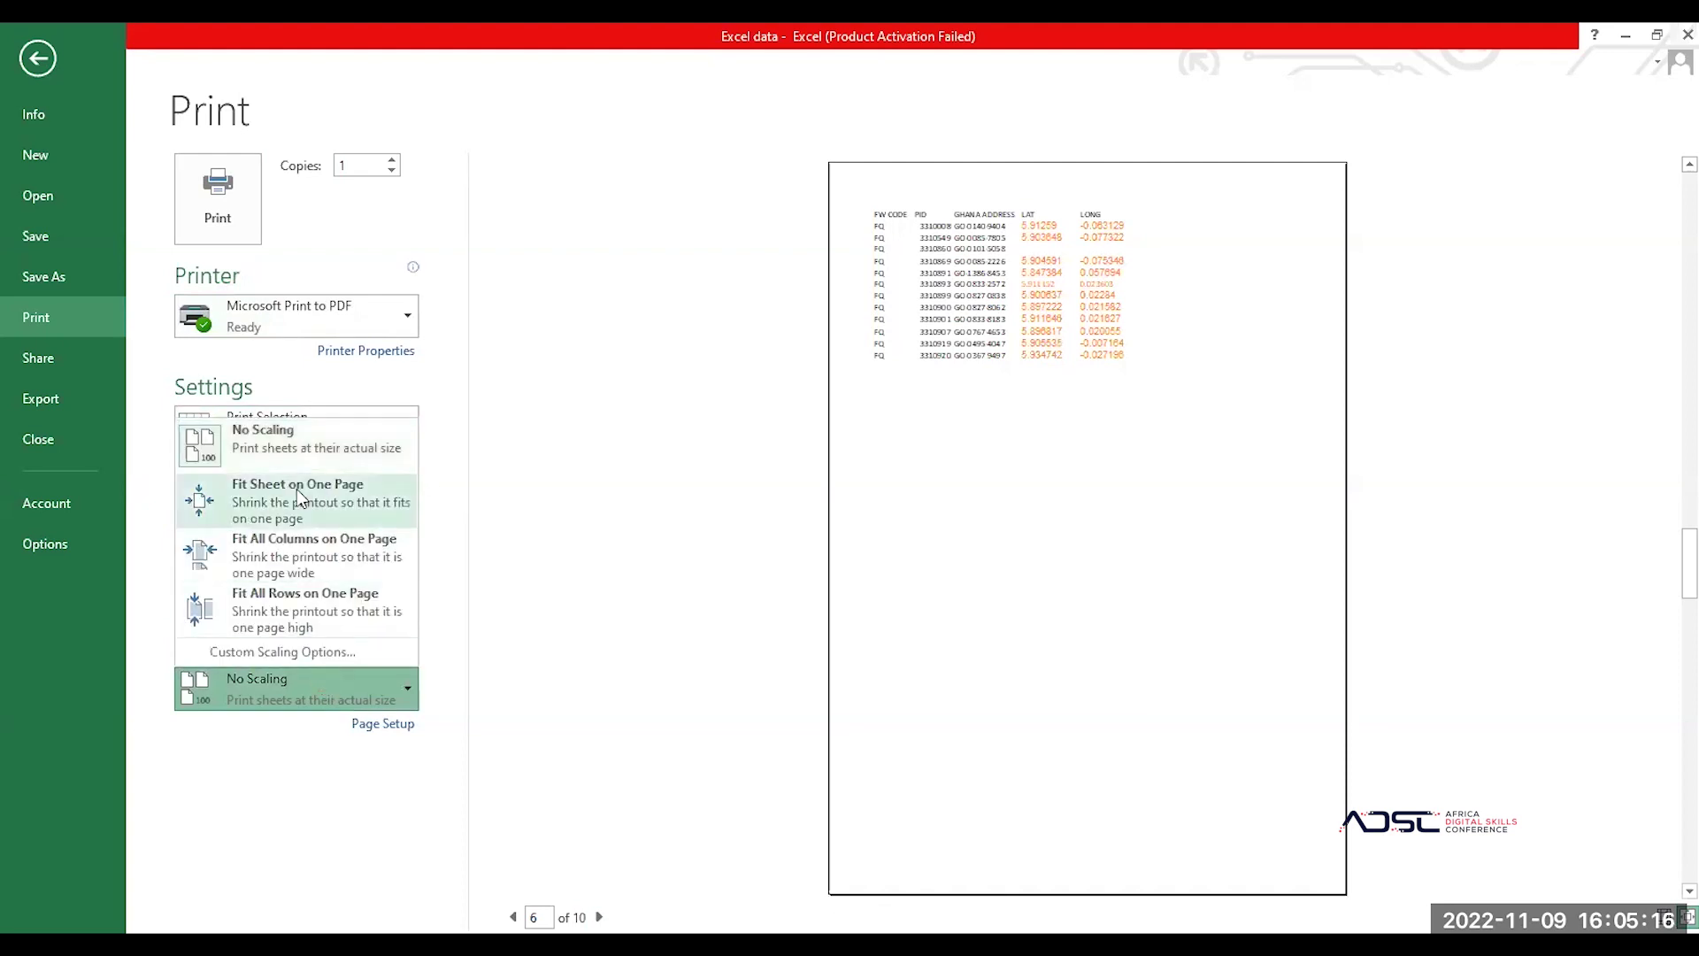
pyautogui.click(327, 545)
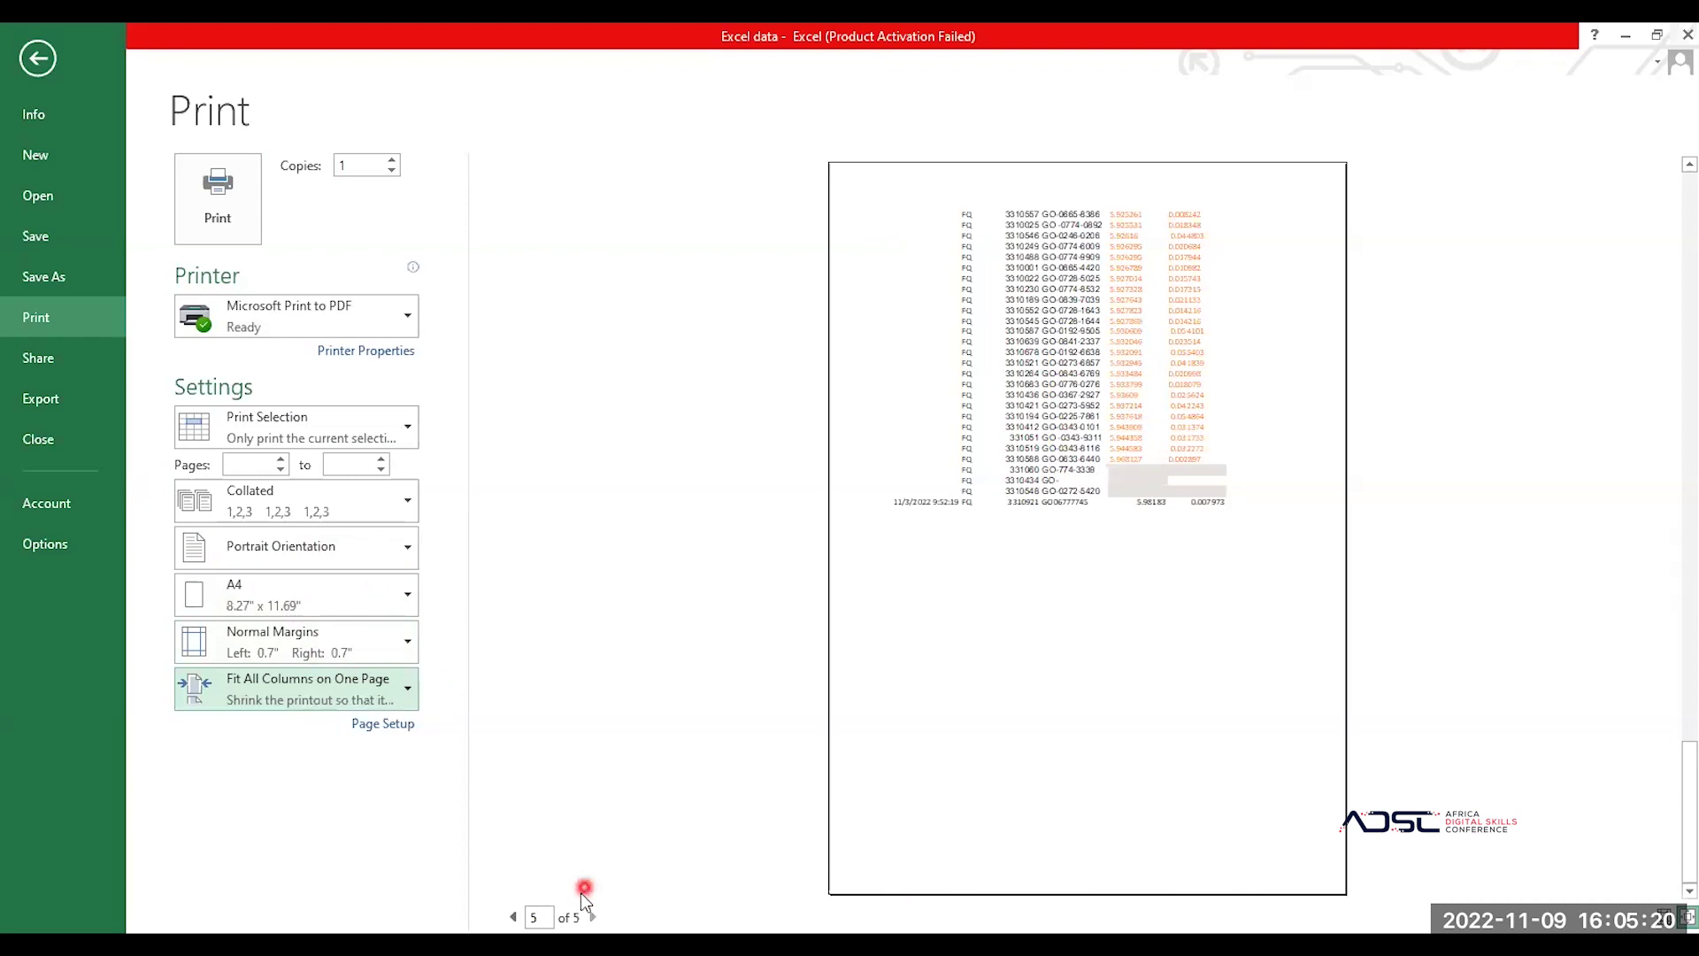
pyautogui.click(514, 917)
pyautogui.click(517, 917)
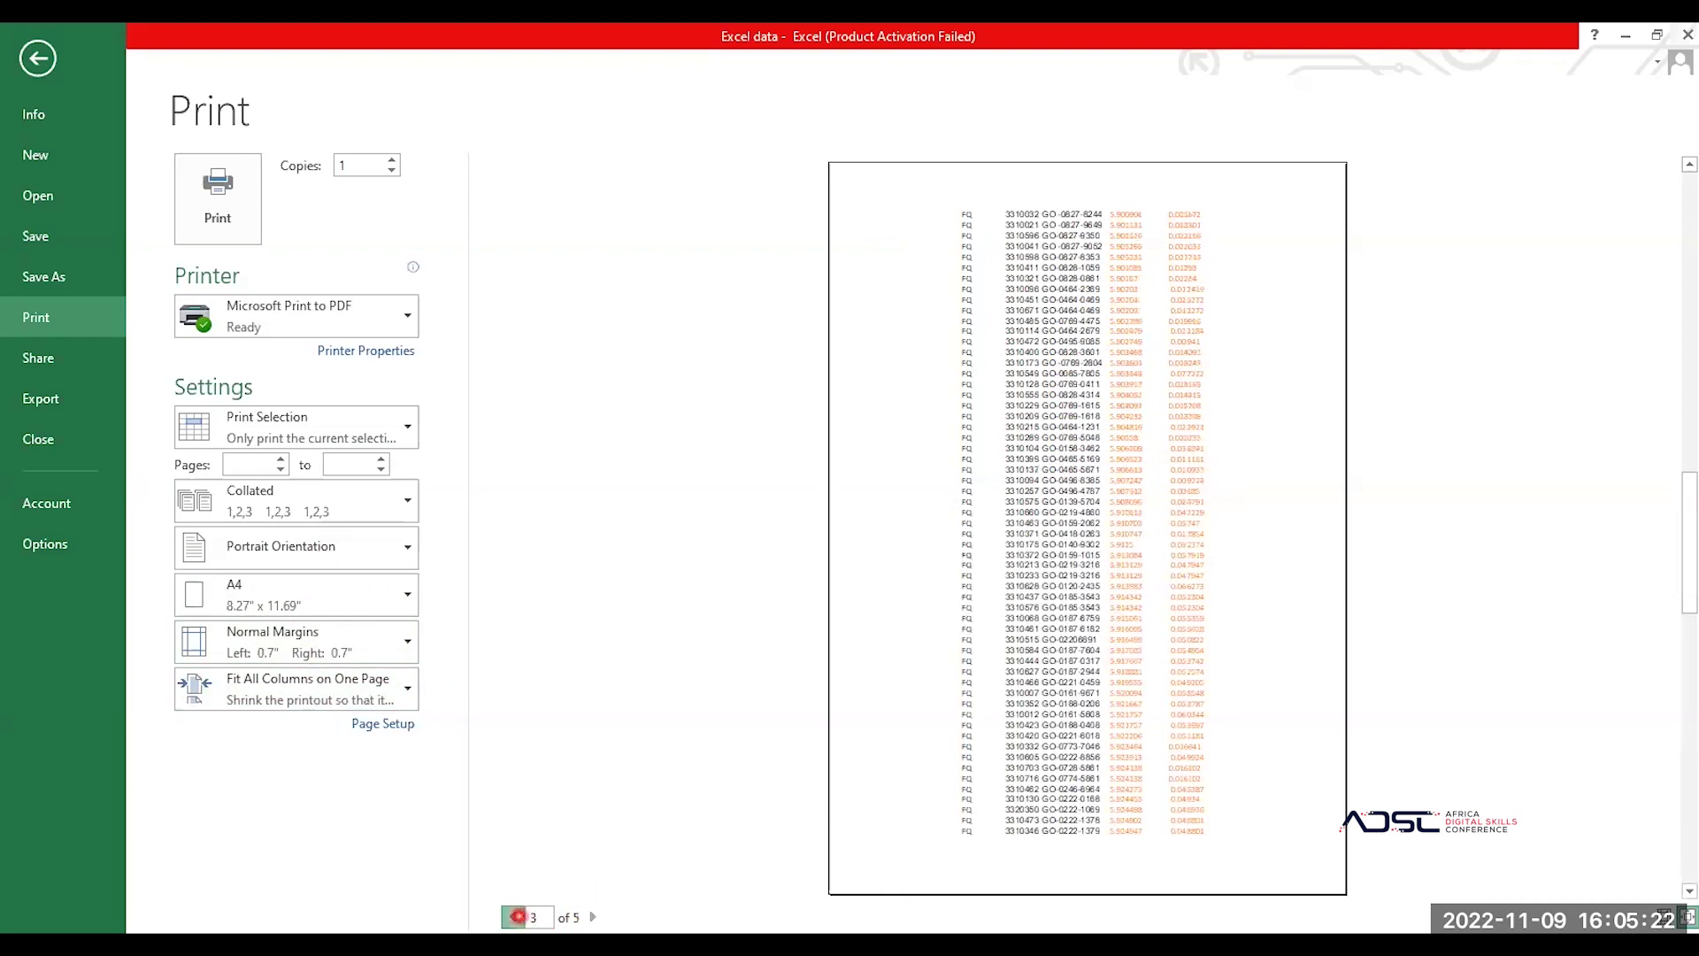
pyautogui.click(517, 917)
pyautogui.click(518, 917)
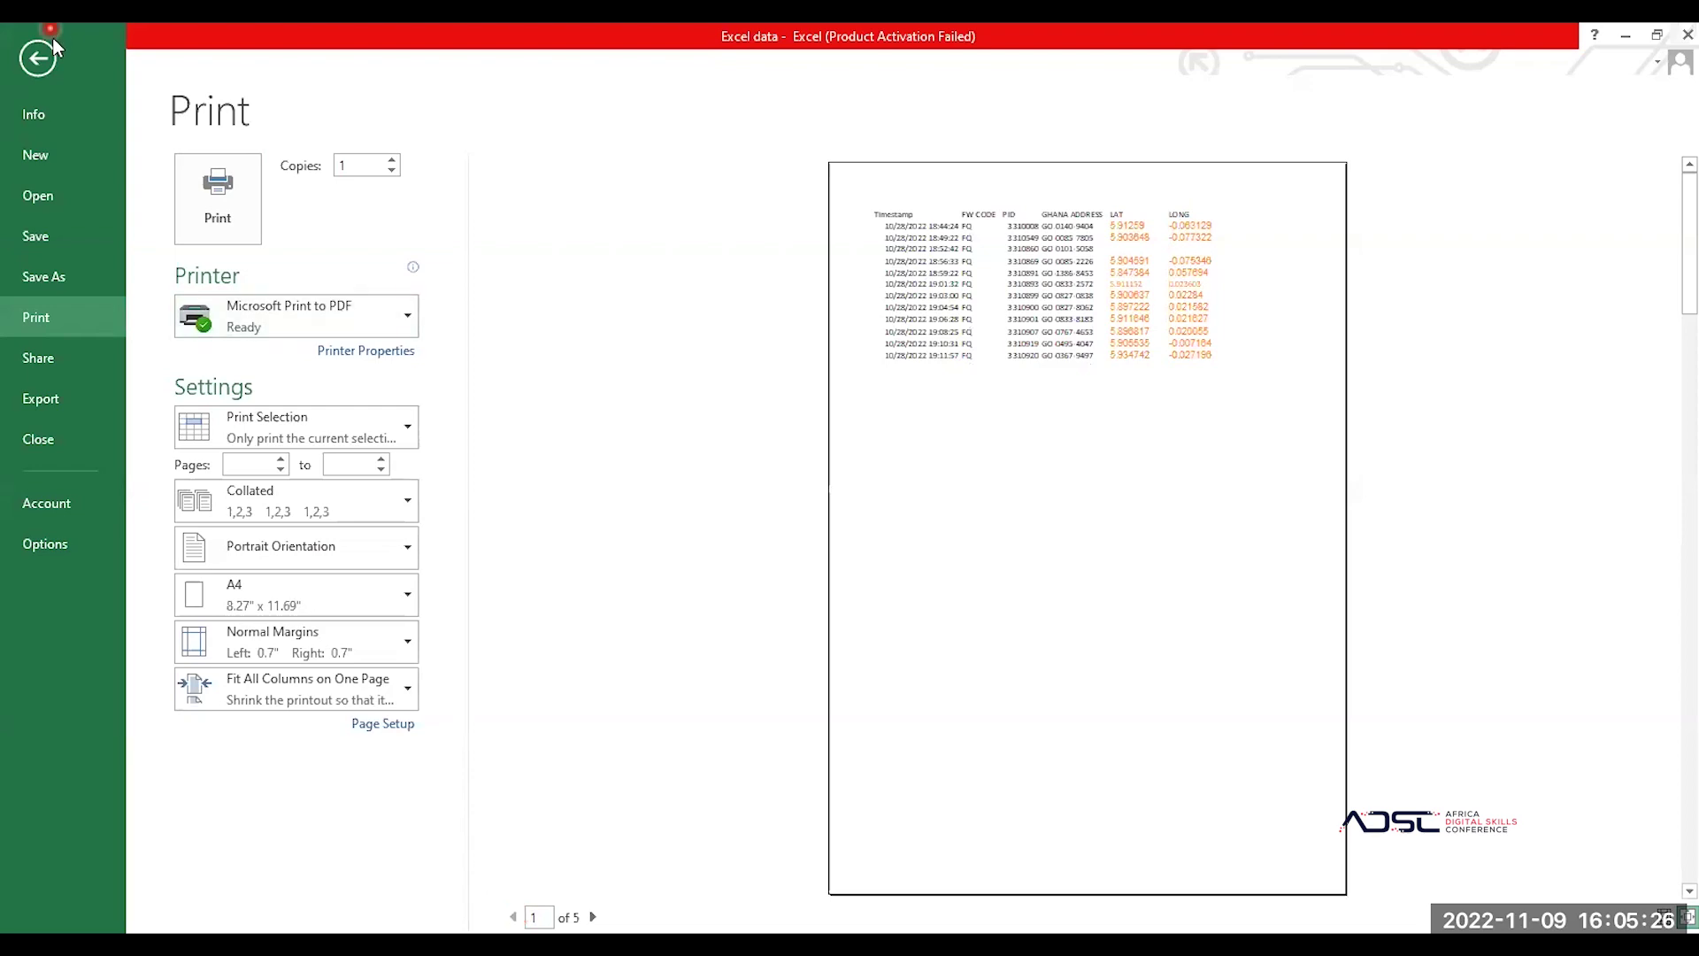
pyautogui.click(32, 64)
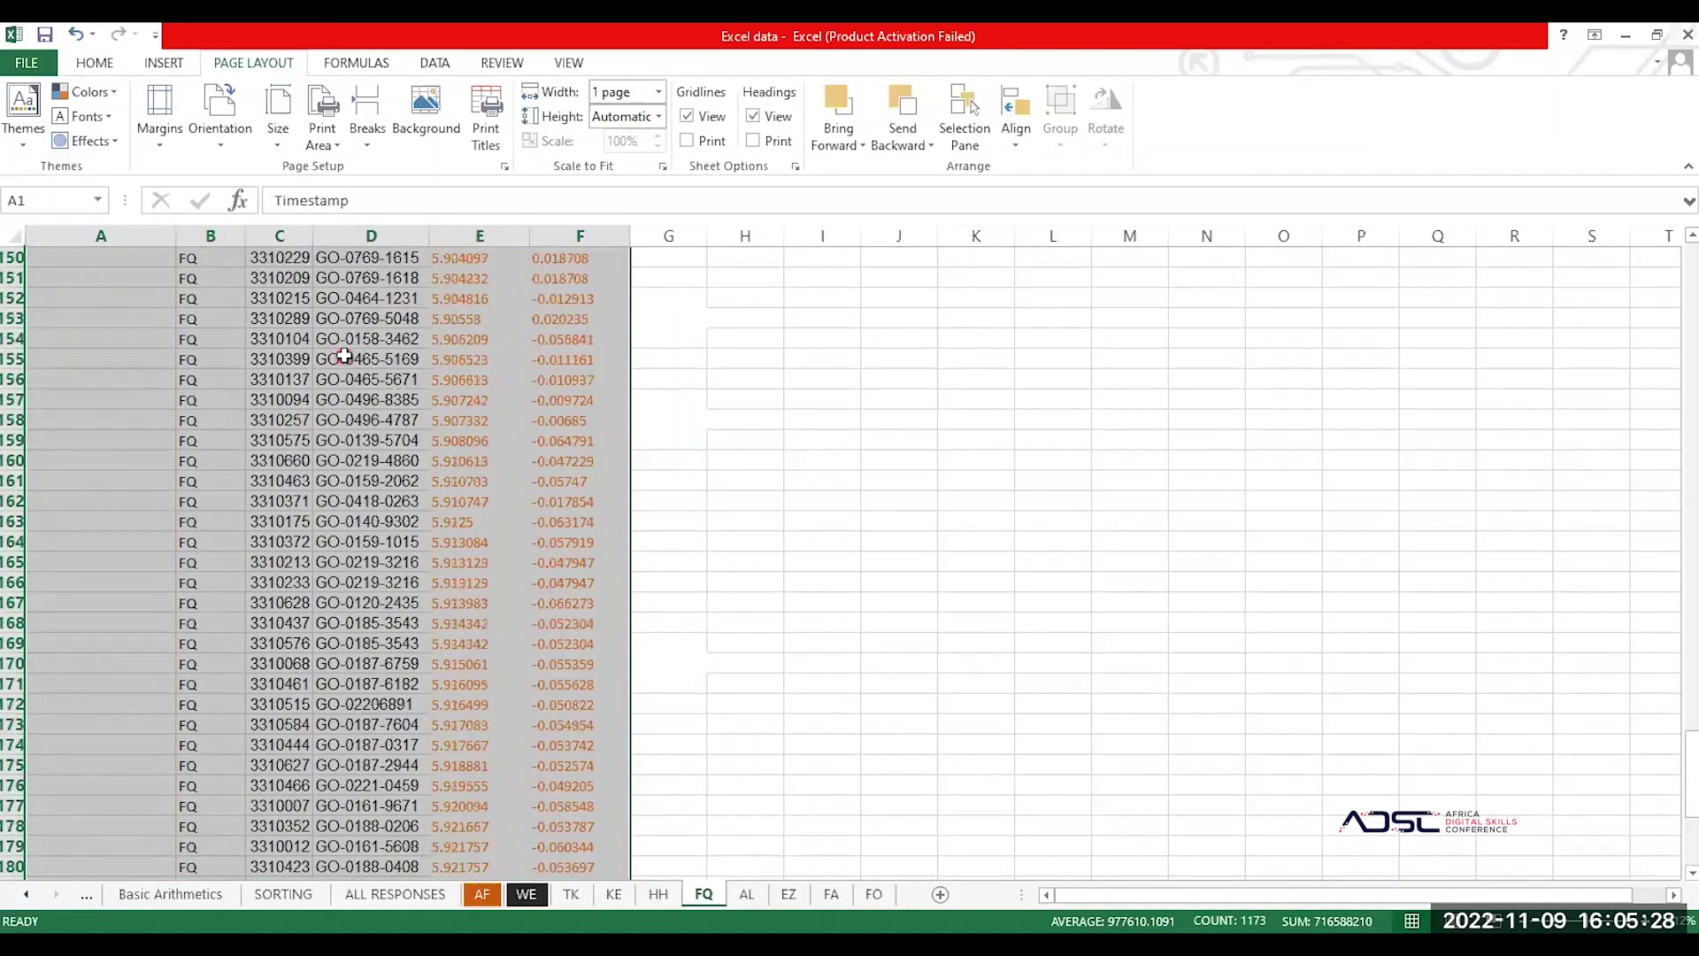
# Step: Clear the selection and autofit column D to its contents
pyautogui.click(137, 452)
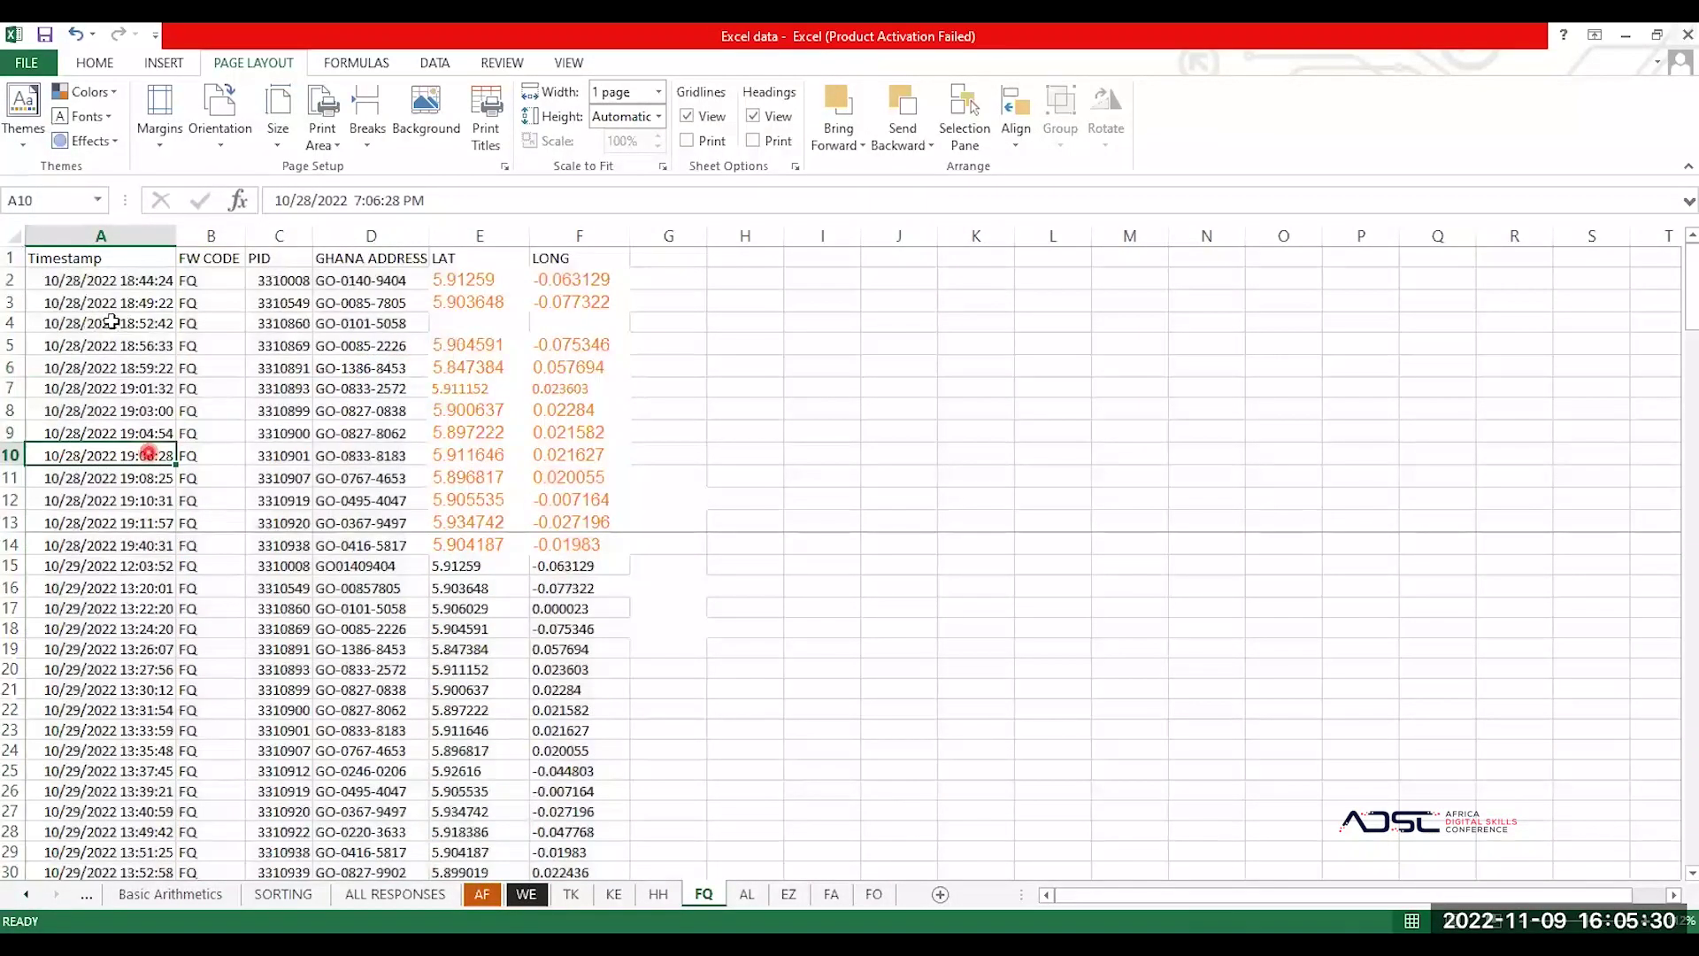
pyautogui.click(134, 352)
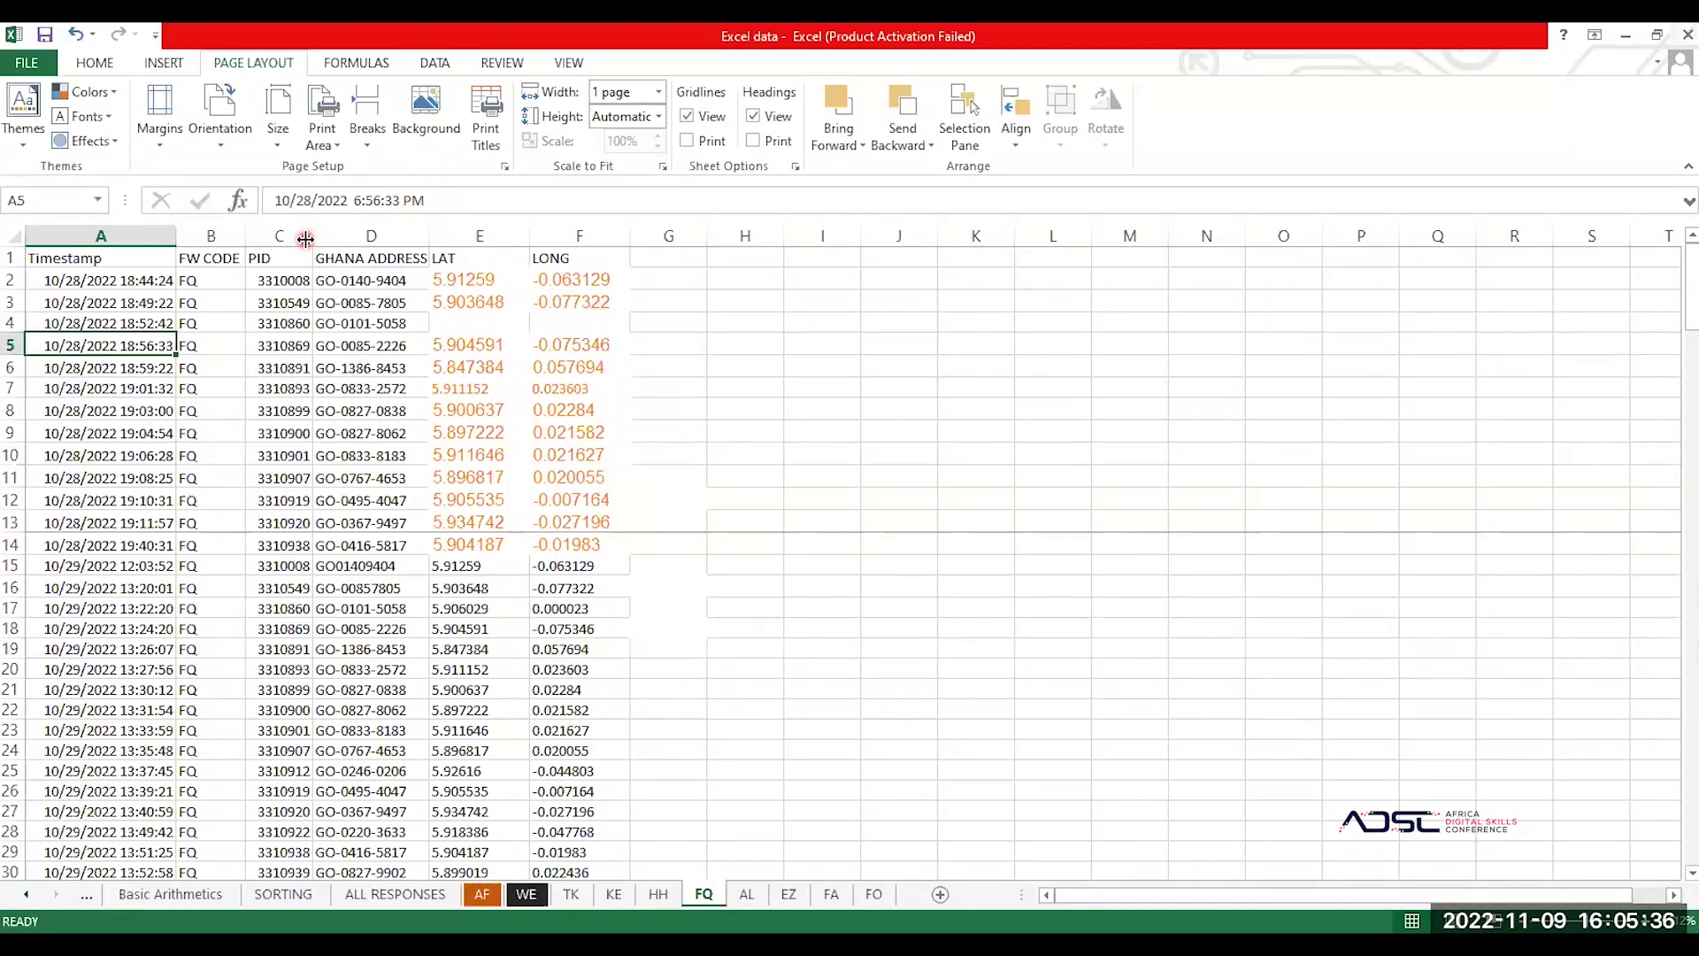
pyautogui.doubleClick(424, 233)
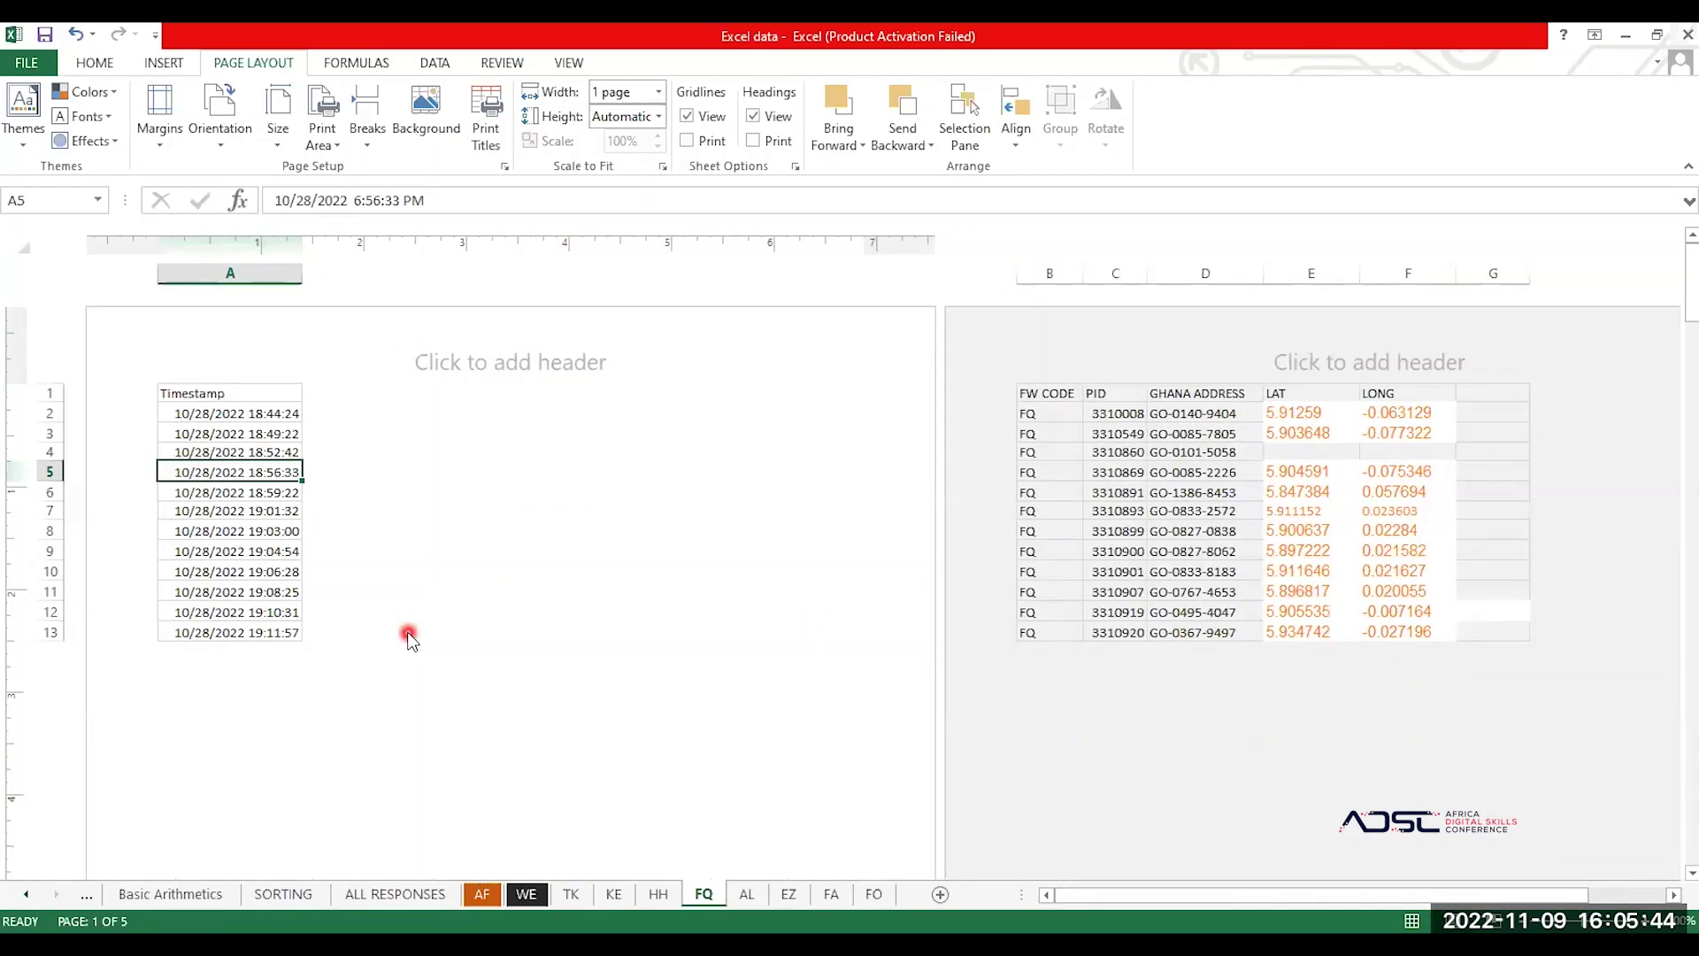
pyautogui.scroll(-2, 408, 639)
pyautogui.scroll(2, 408, 639)
pyautogui.scroll(-4, 408, 639)
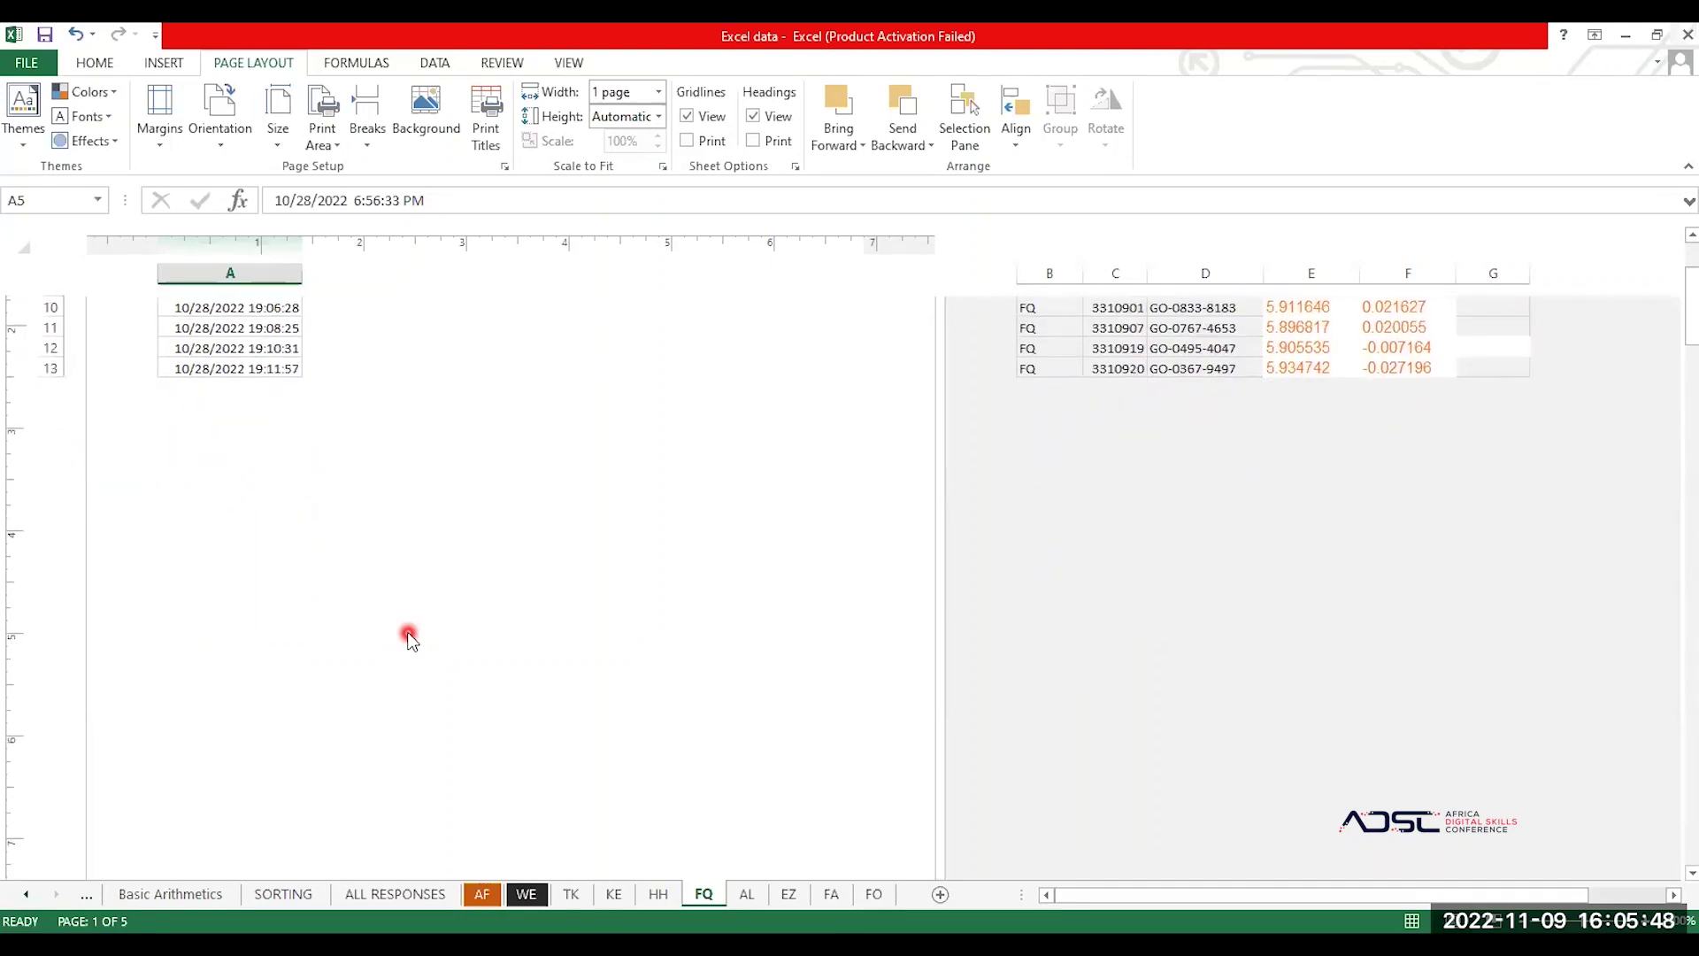
pyautogui.scroll(-3, 408, 639)
pyautogui.scroll(6, 408, 639)
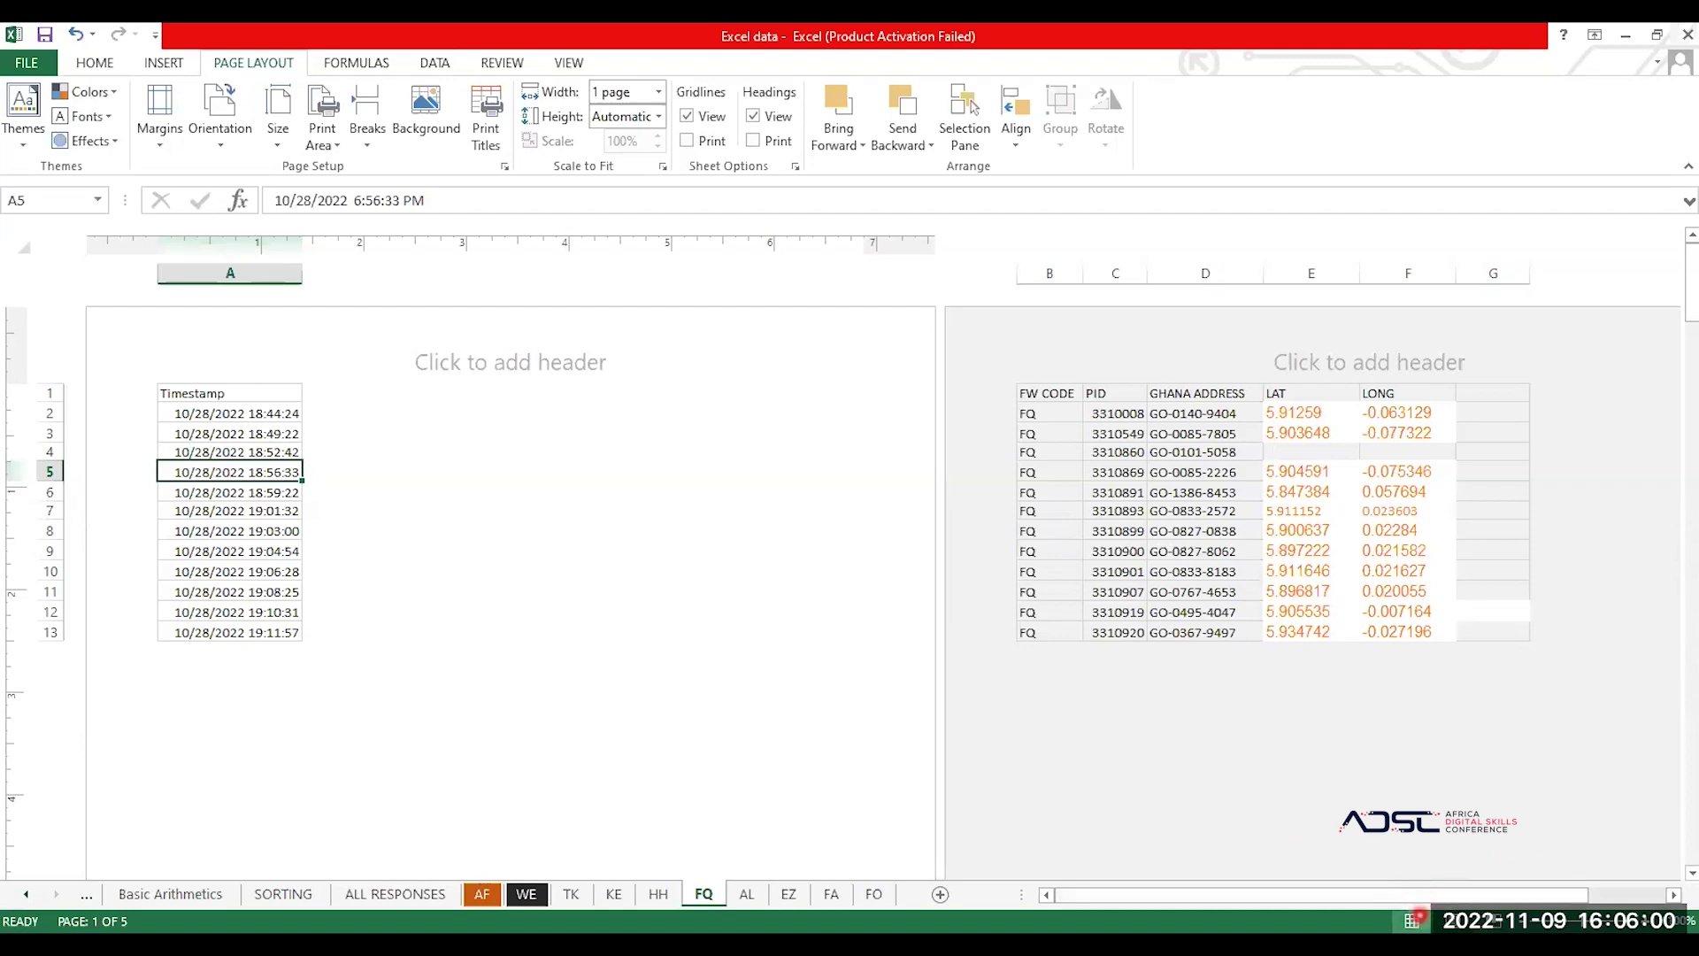
# Step: Switch between Normal, Page Layout and Page Break Preview views, ending in Page Break Preview
pyautogui.click(1414, 920)
pyautogui.click(1435, 921)
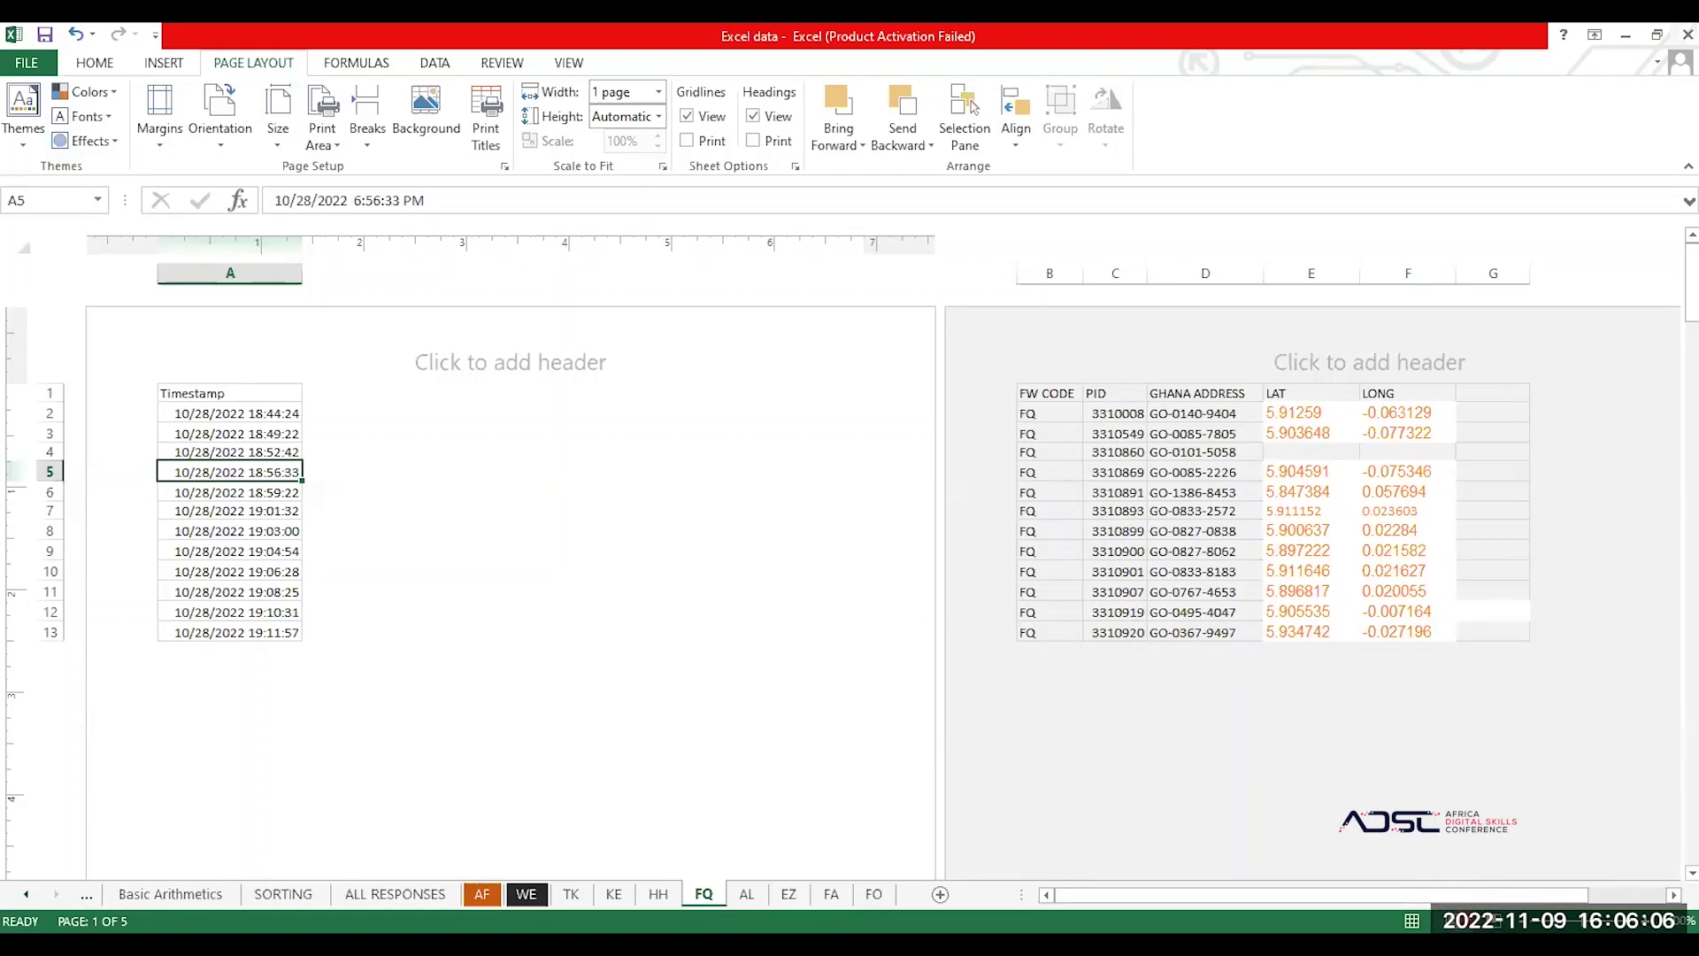
pyautogui.click(1458, 921)
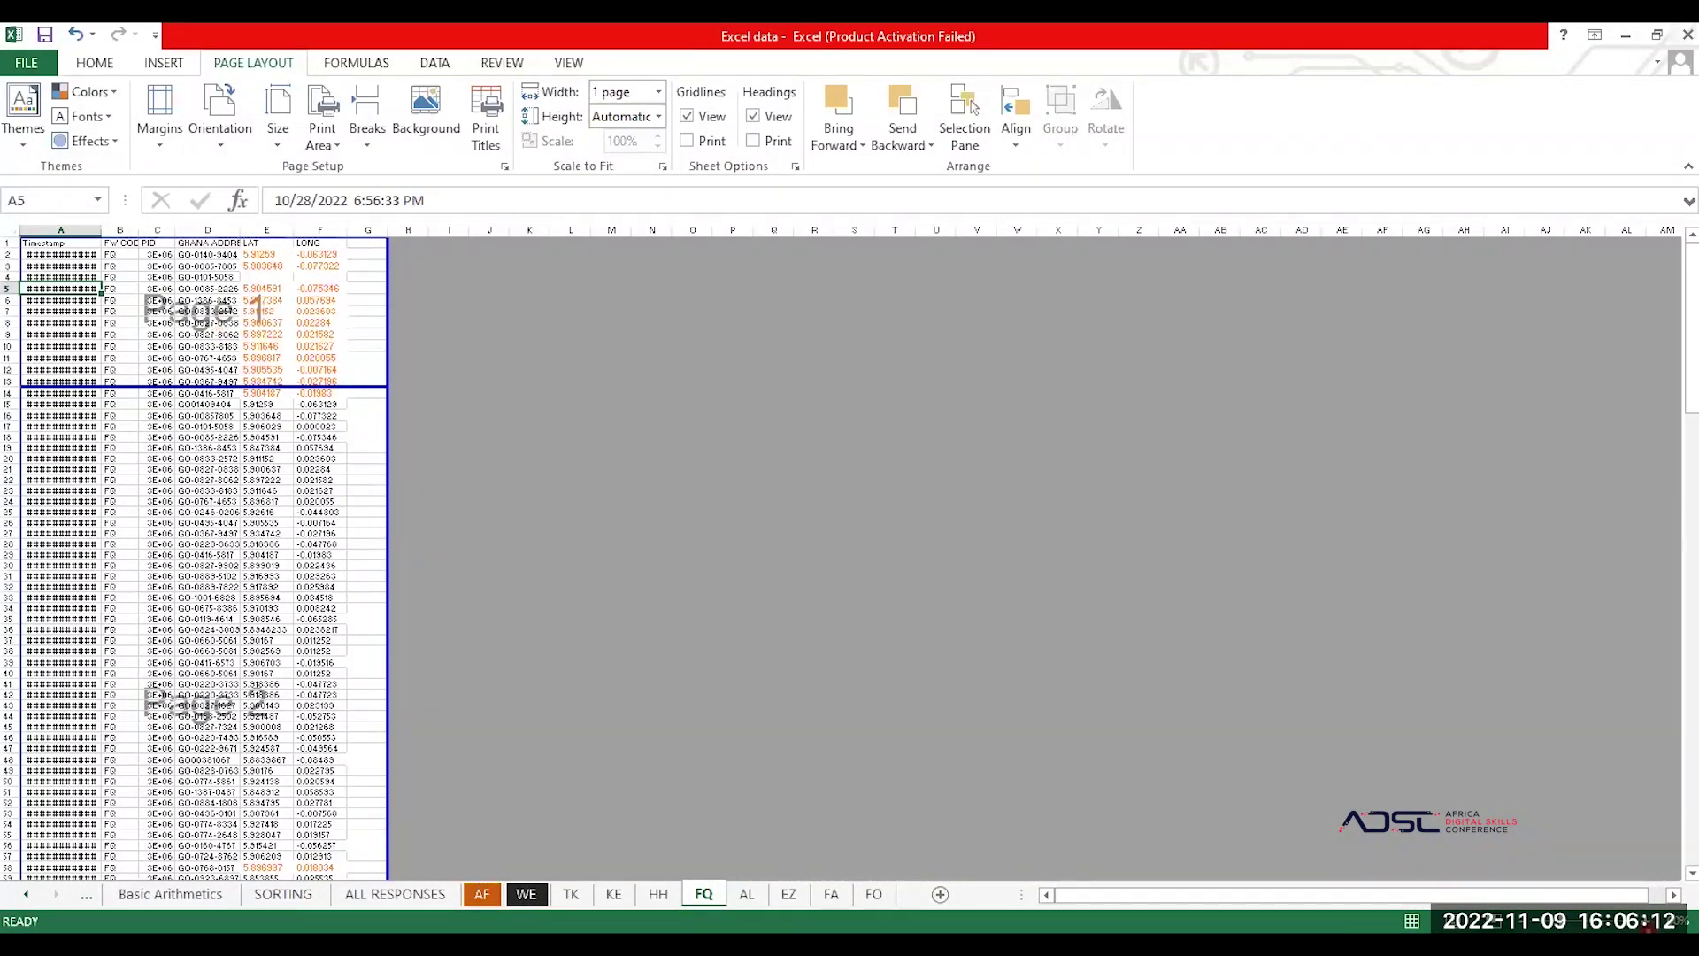
pyautogui.keyDown('ctrl'); pyautogui.scroll(4, 883, 508); pyautogui.keyUp('ctrl')
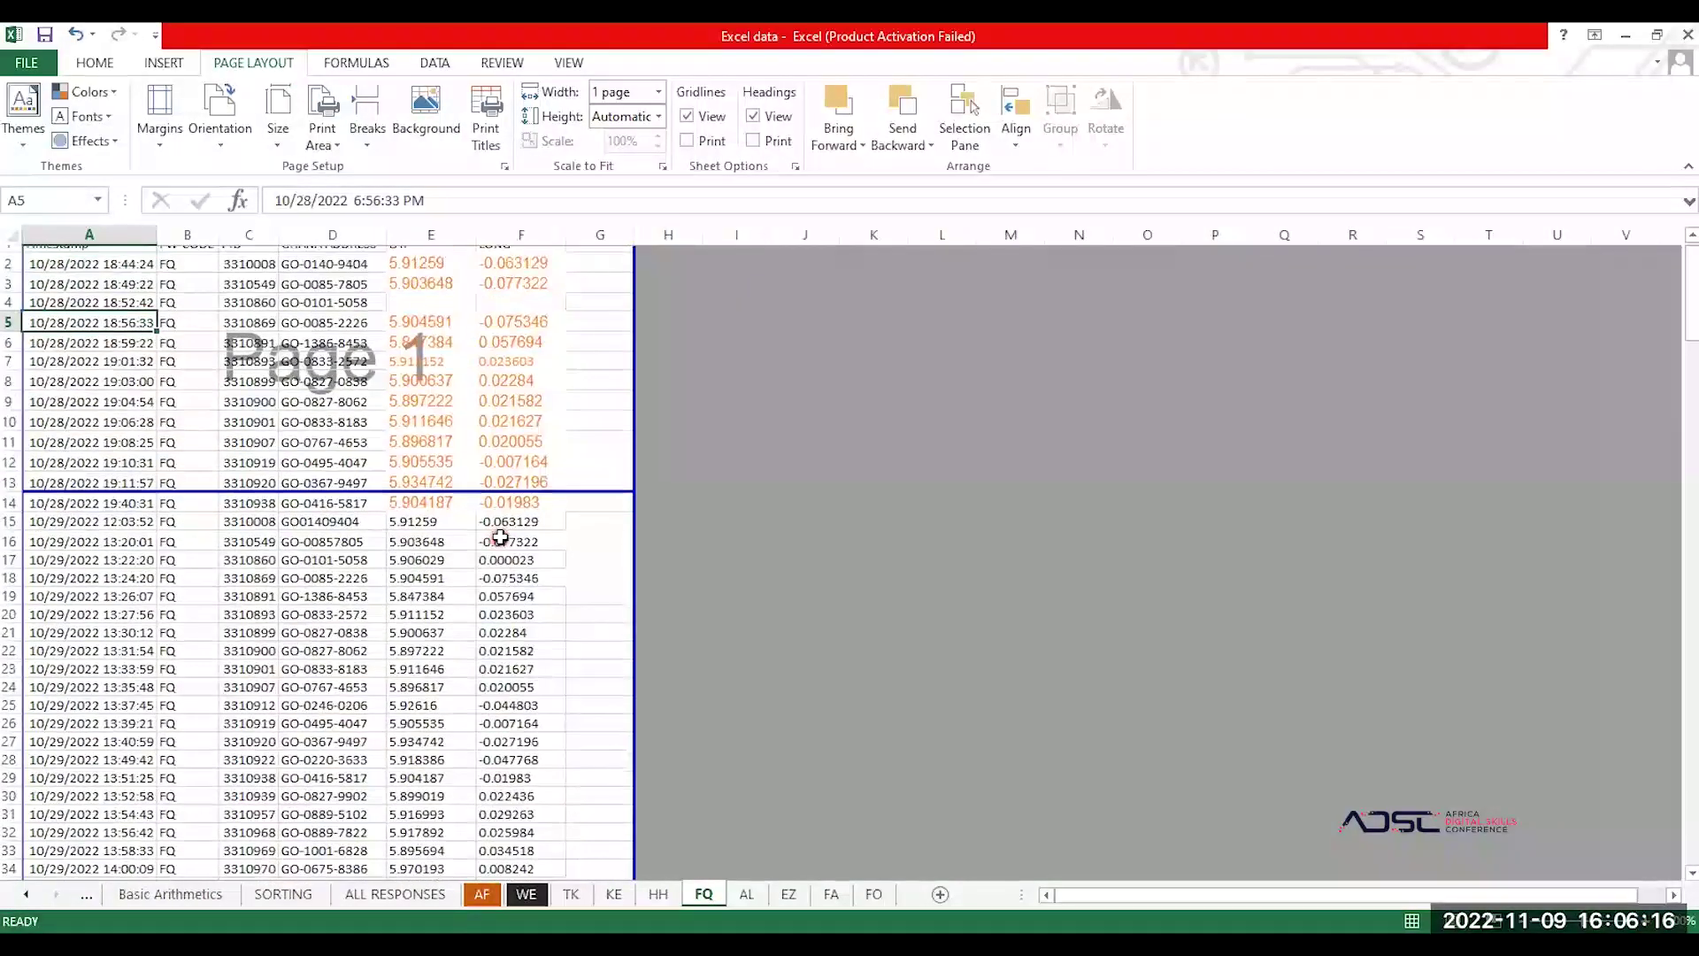
pyautogui.scroll(2, 500, 536)
pyautogui.scroll(-2, 500, 536)
pyautogui.scroll(-9, 500, 536)
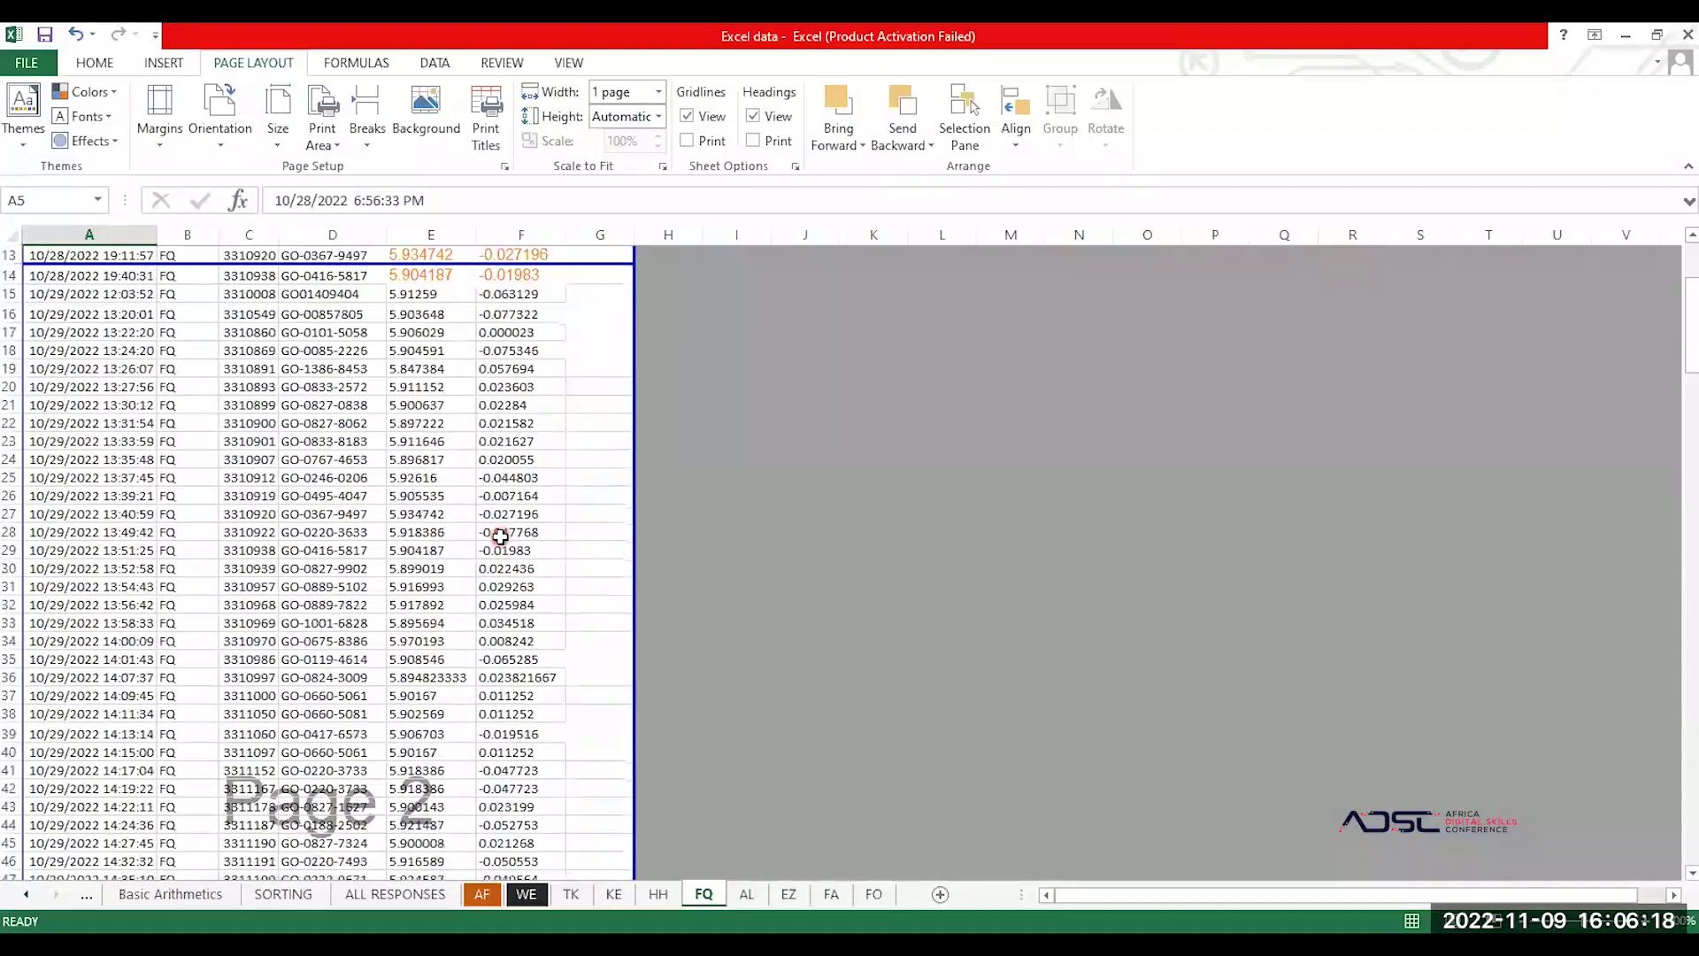
pyautogui.scroll(-18, 500, 536)
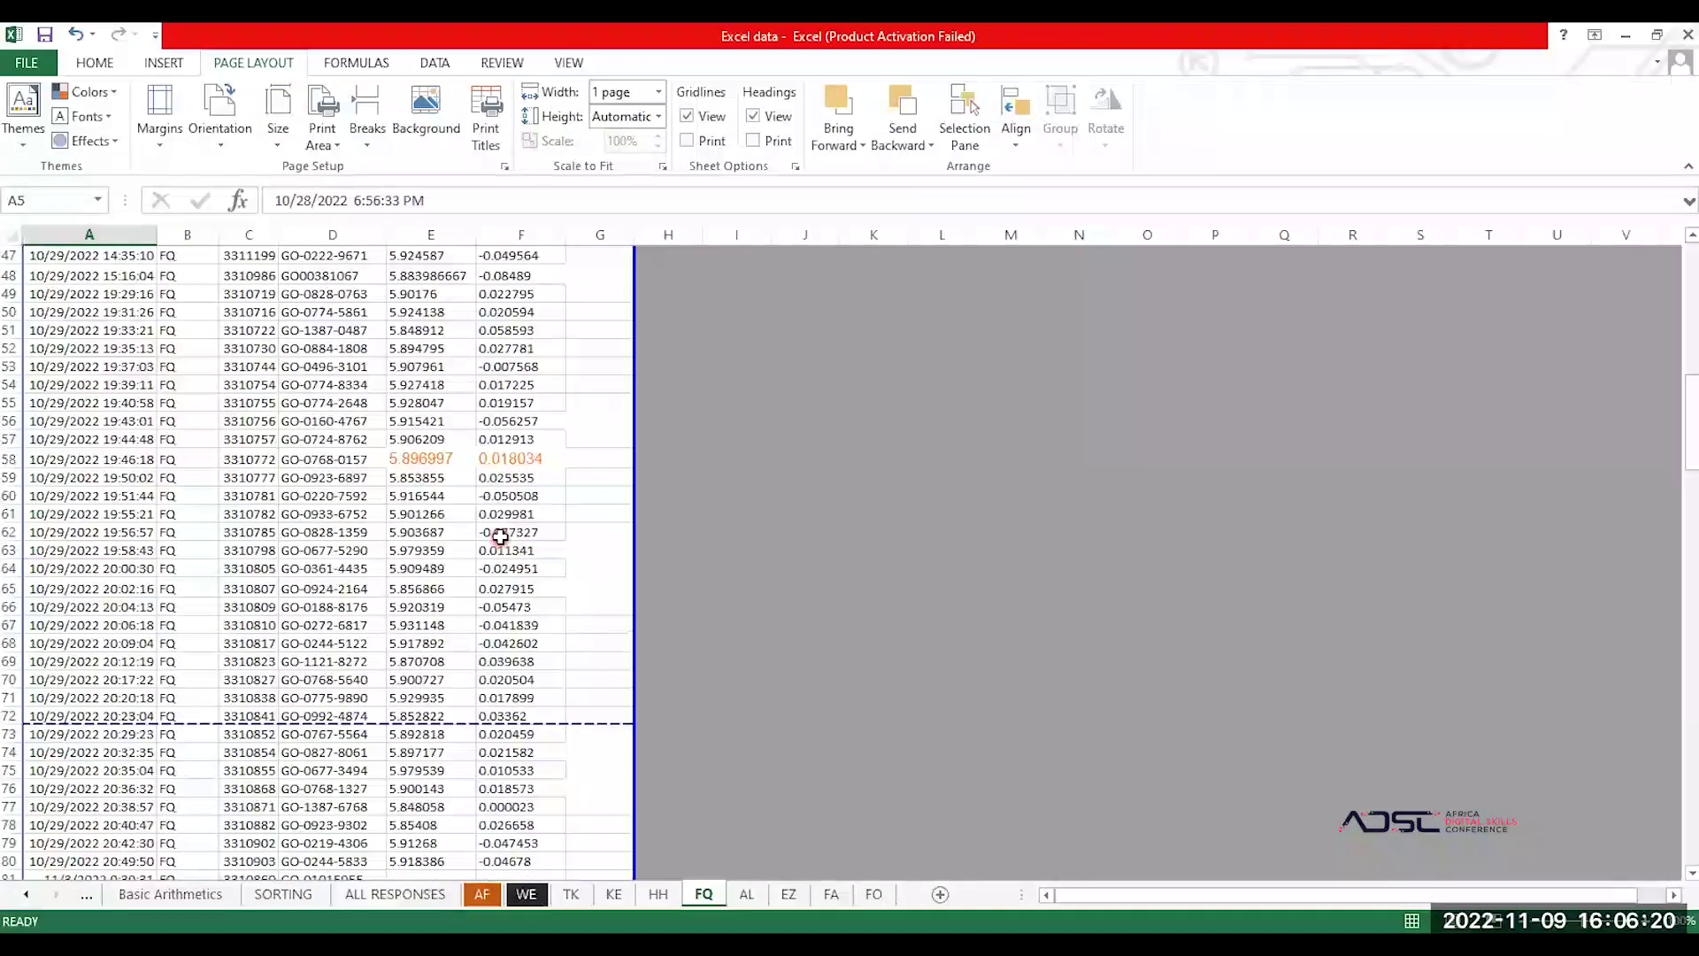
pyautogui.scroll(-10, 500, 536)
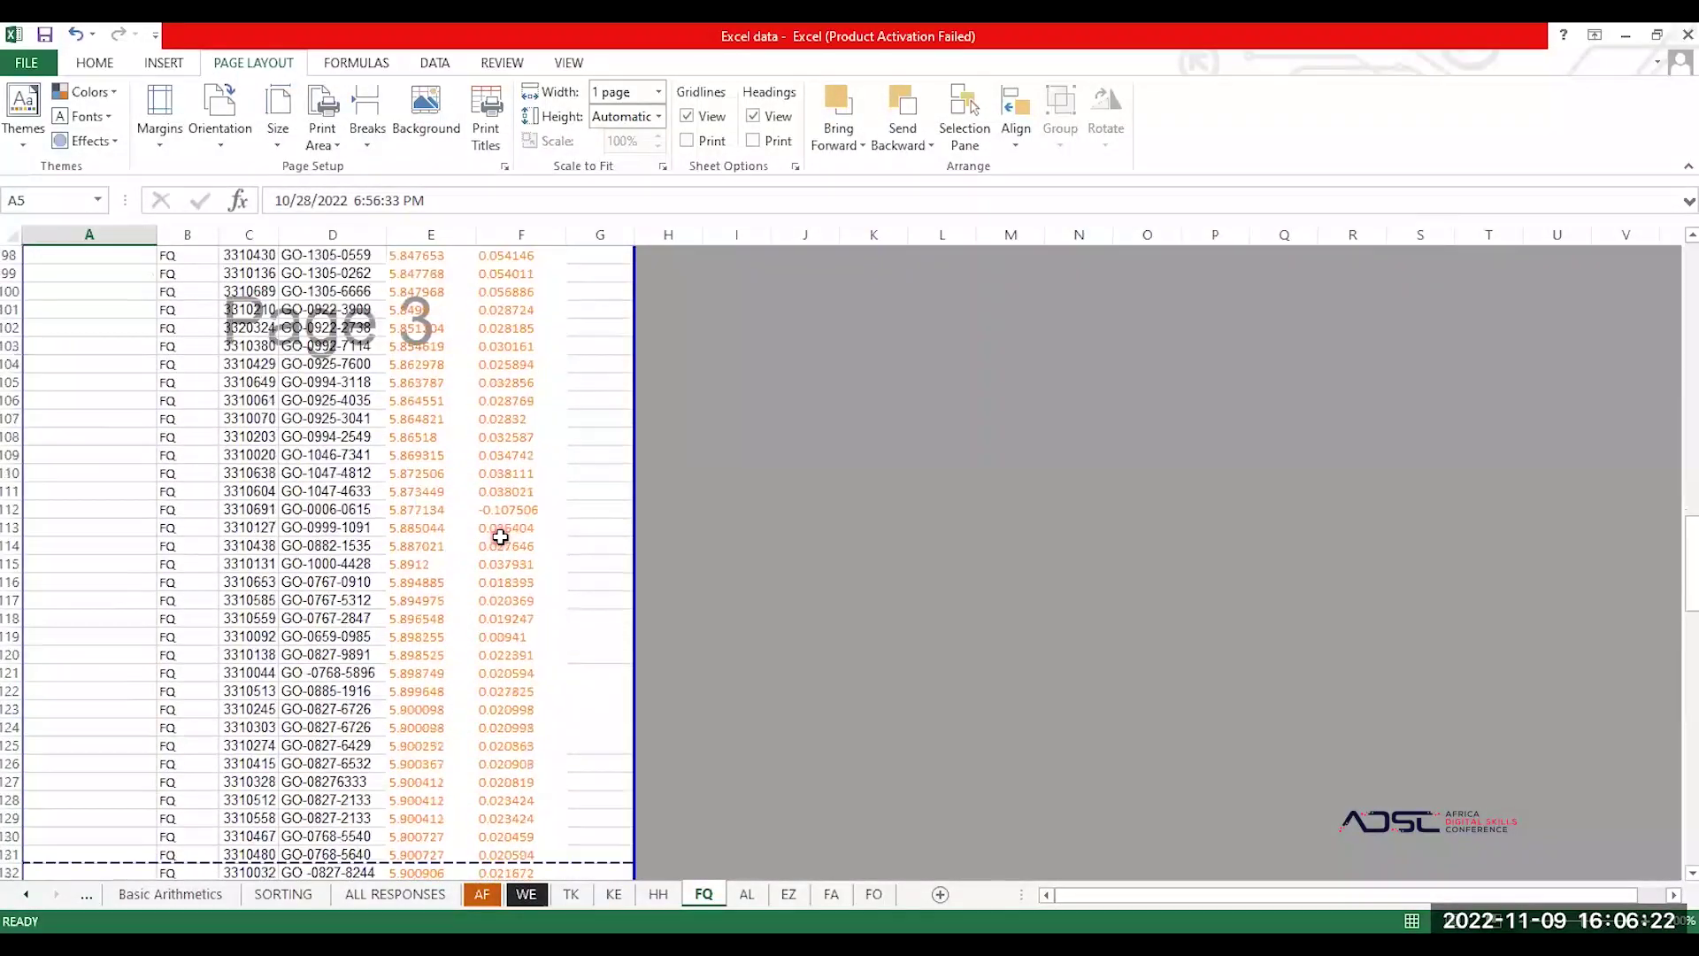
pyautogui.scroll(-20, 500, 536)
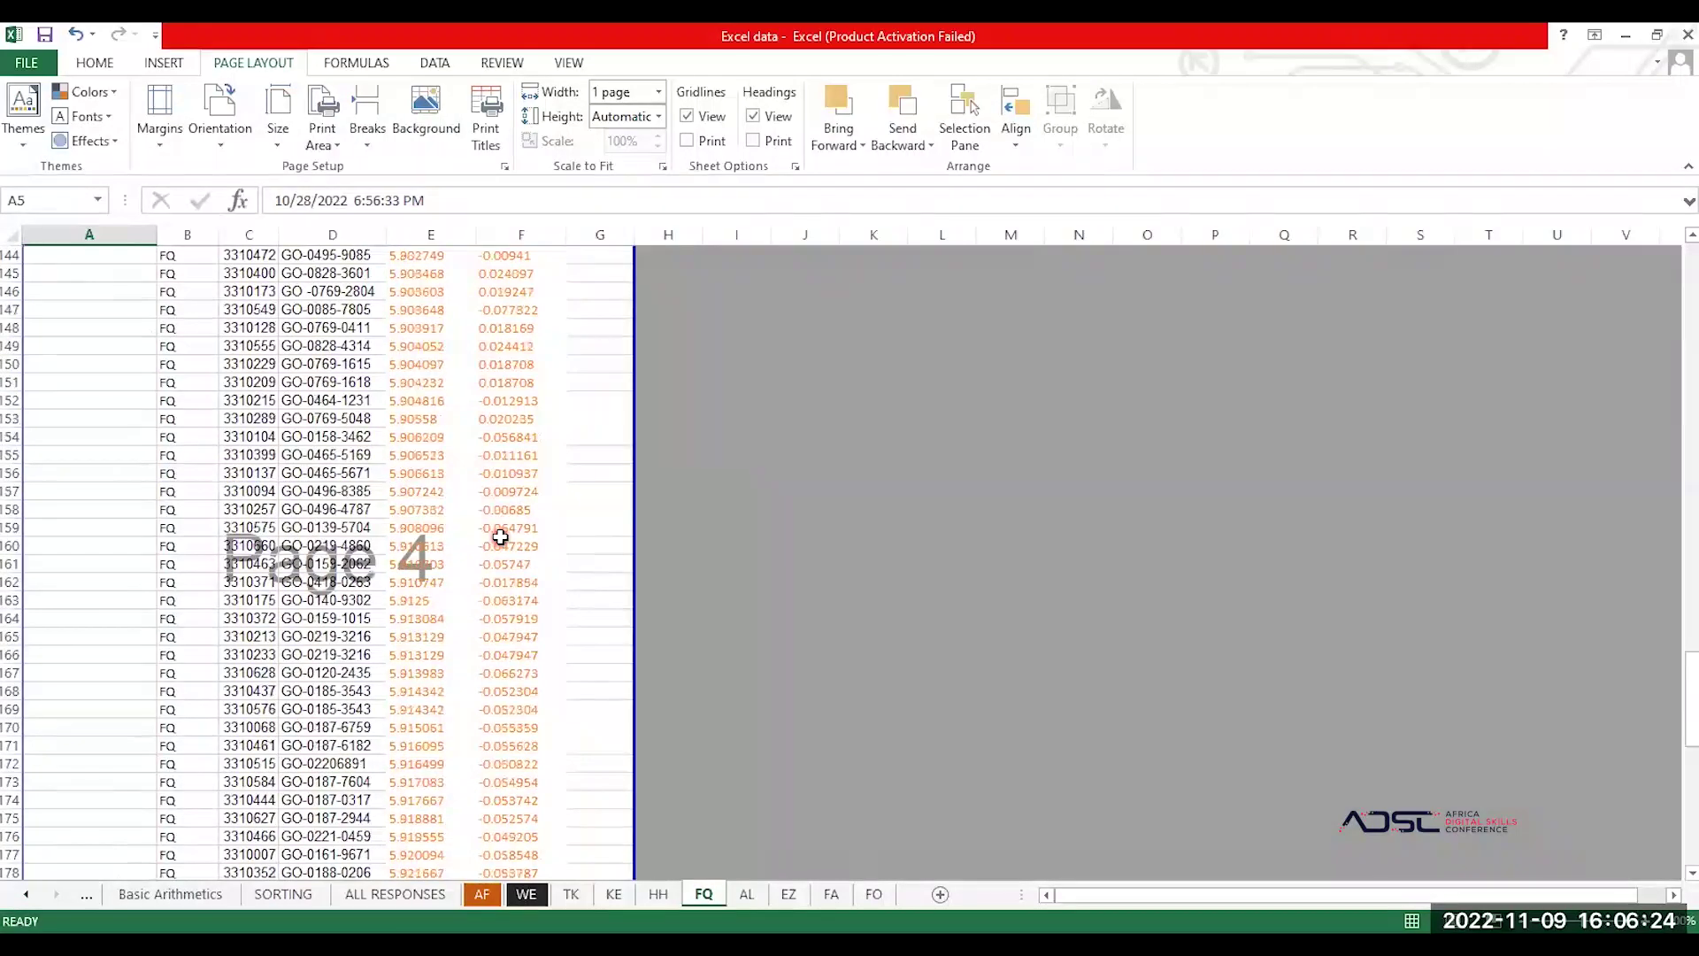
pyautogui.scroll(-1, 500, 536)
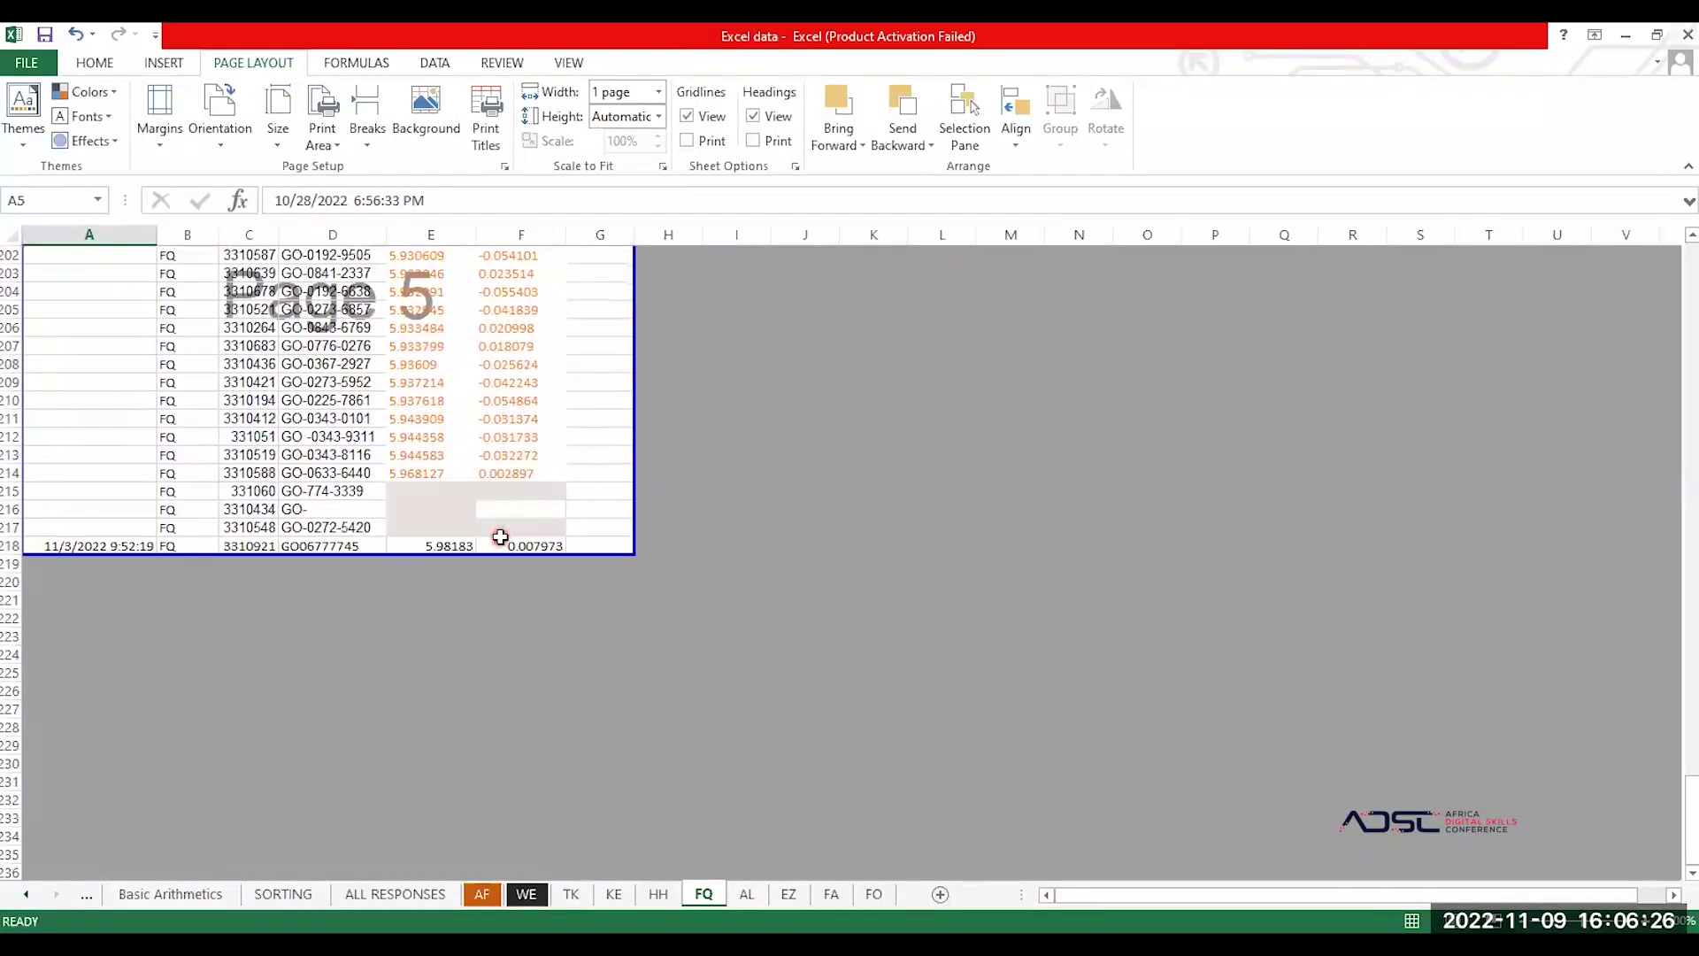
pyautogui.scroll(3, 500, 536)
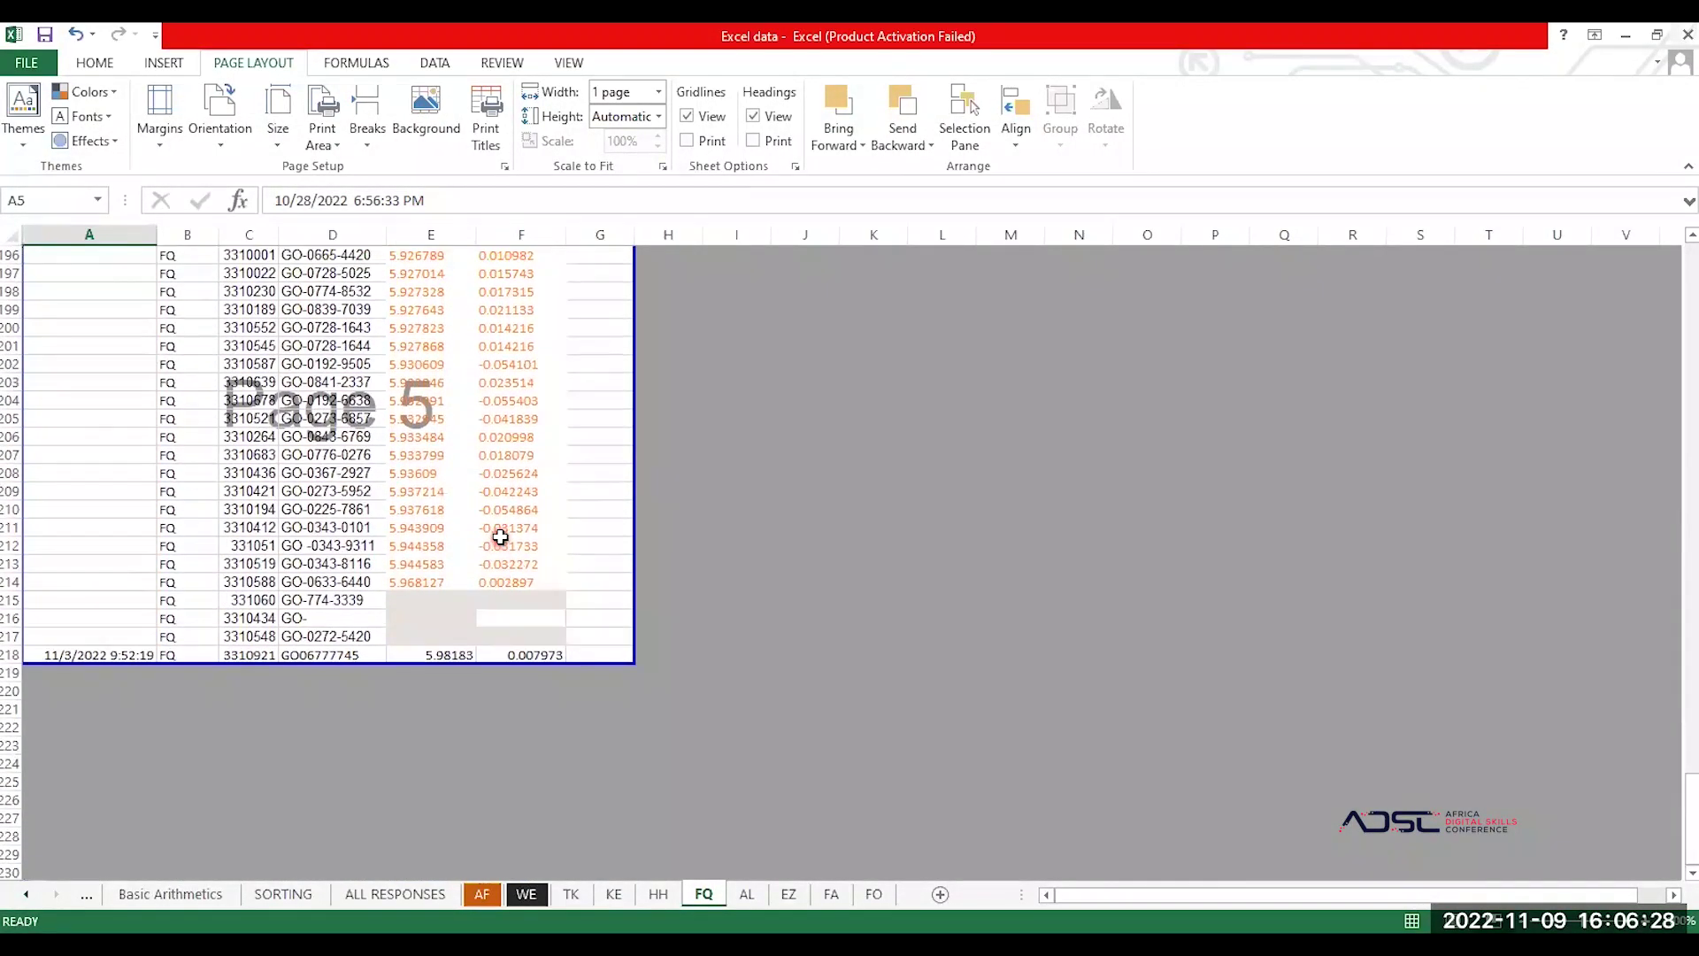
pyautogui.scroll(4, 500, 536)
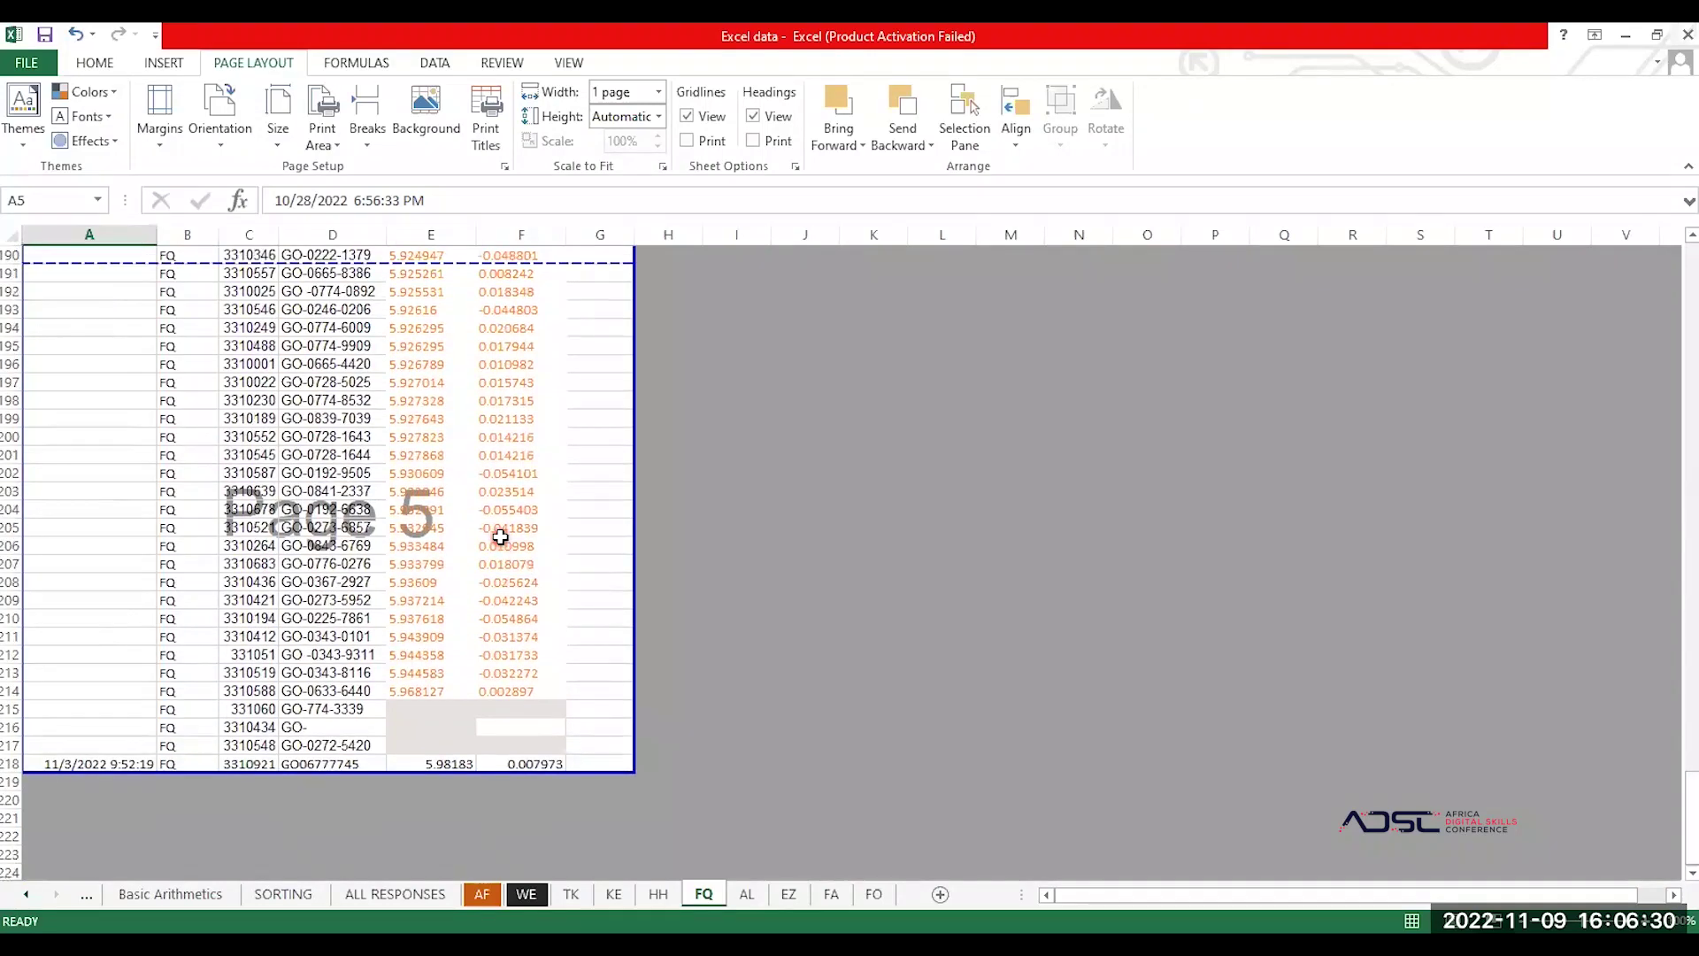
pyautogui.scroll(6, 500, 536)
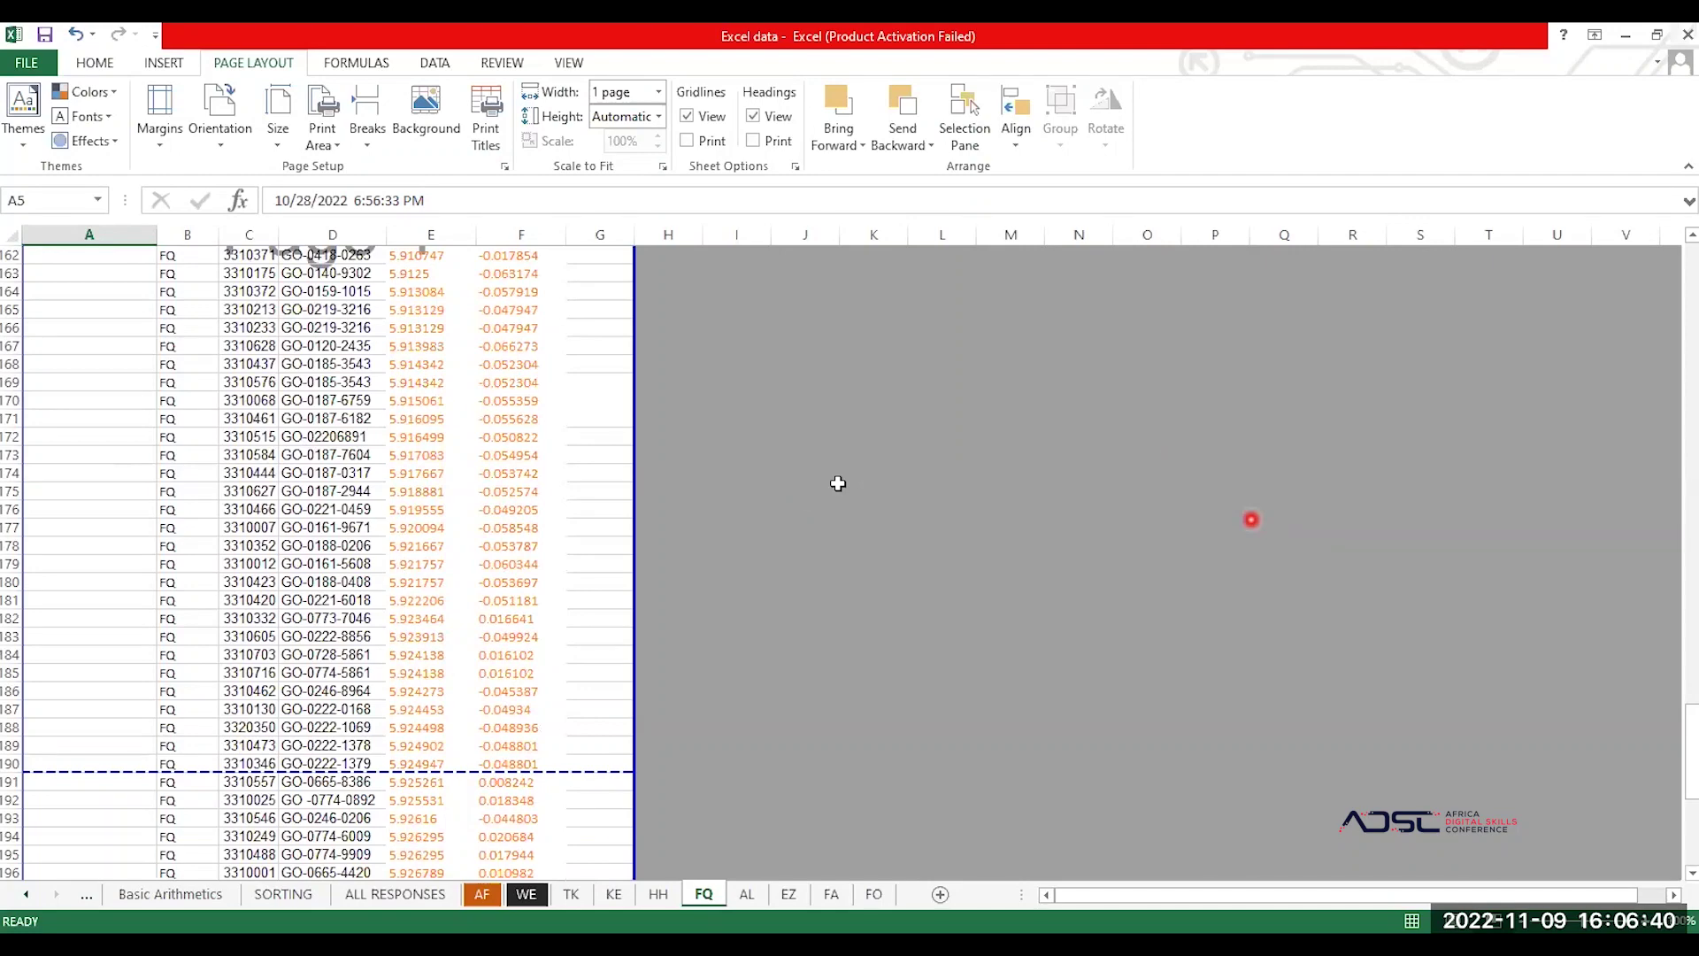
pyautogui.scroll(20, 374, 460)
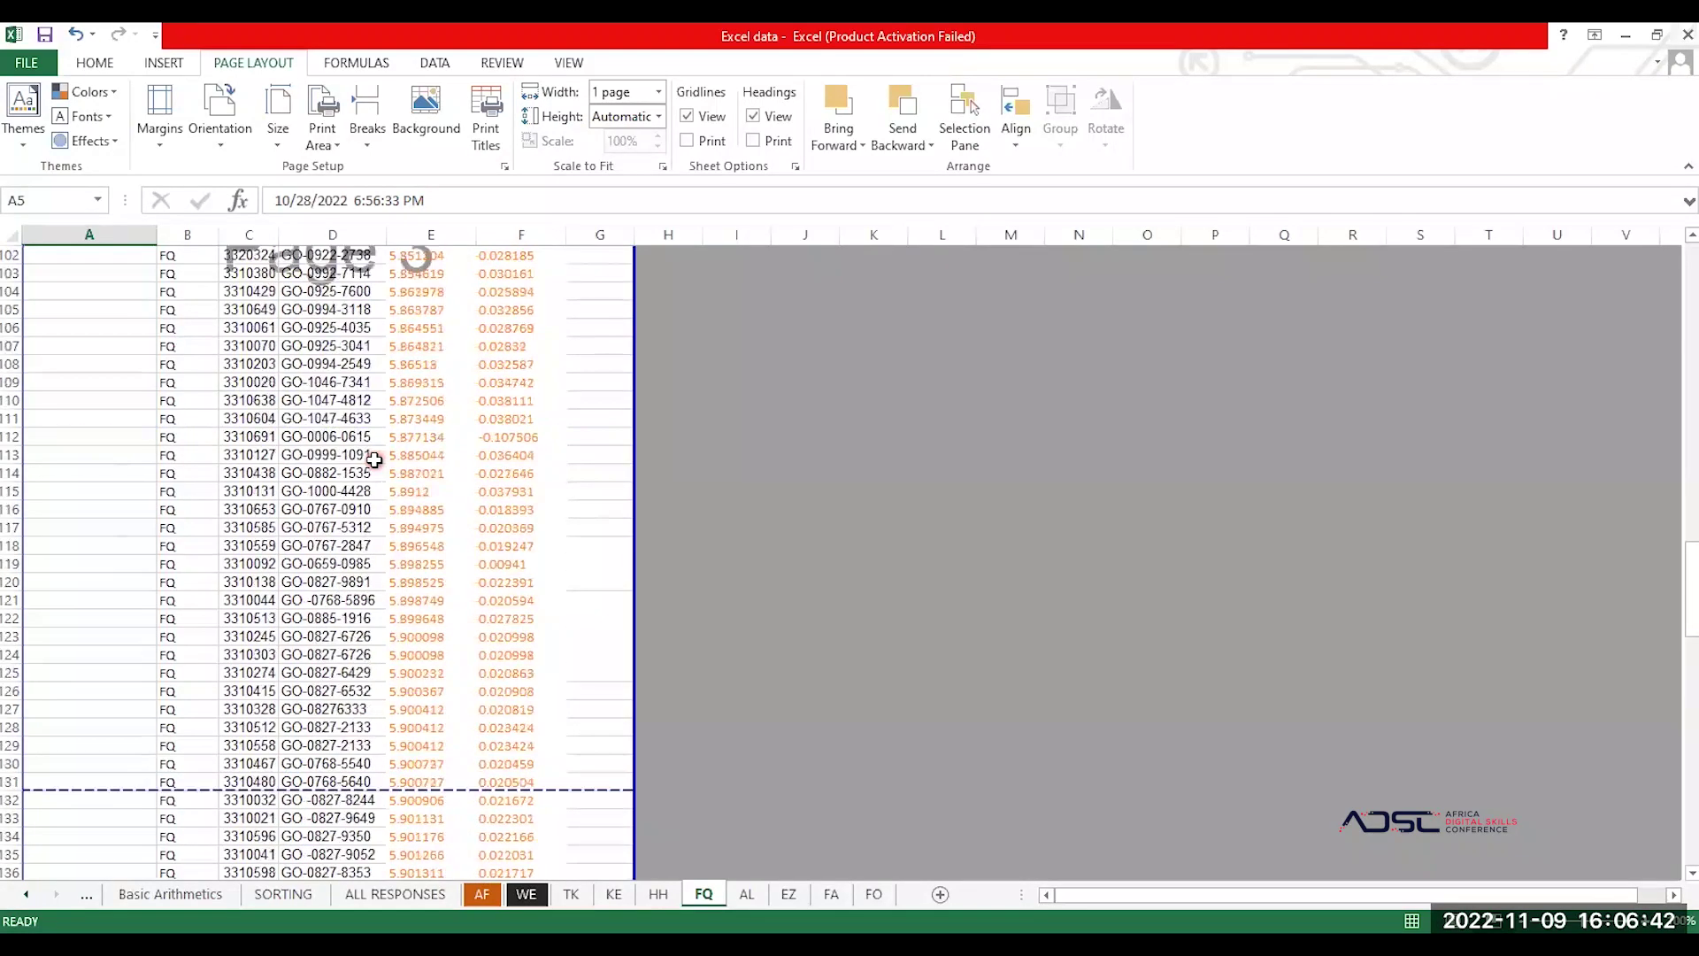
pyautogui.scroll(20, 375, 460)
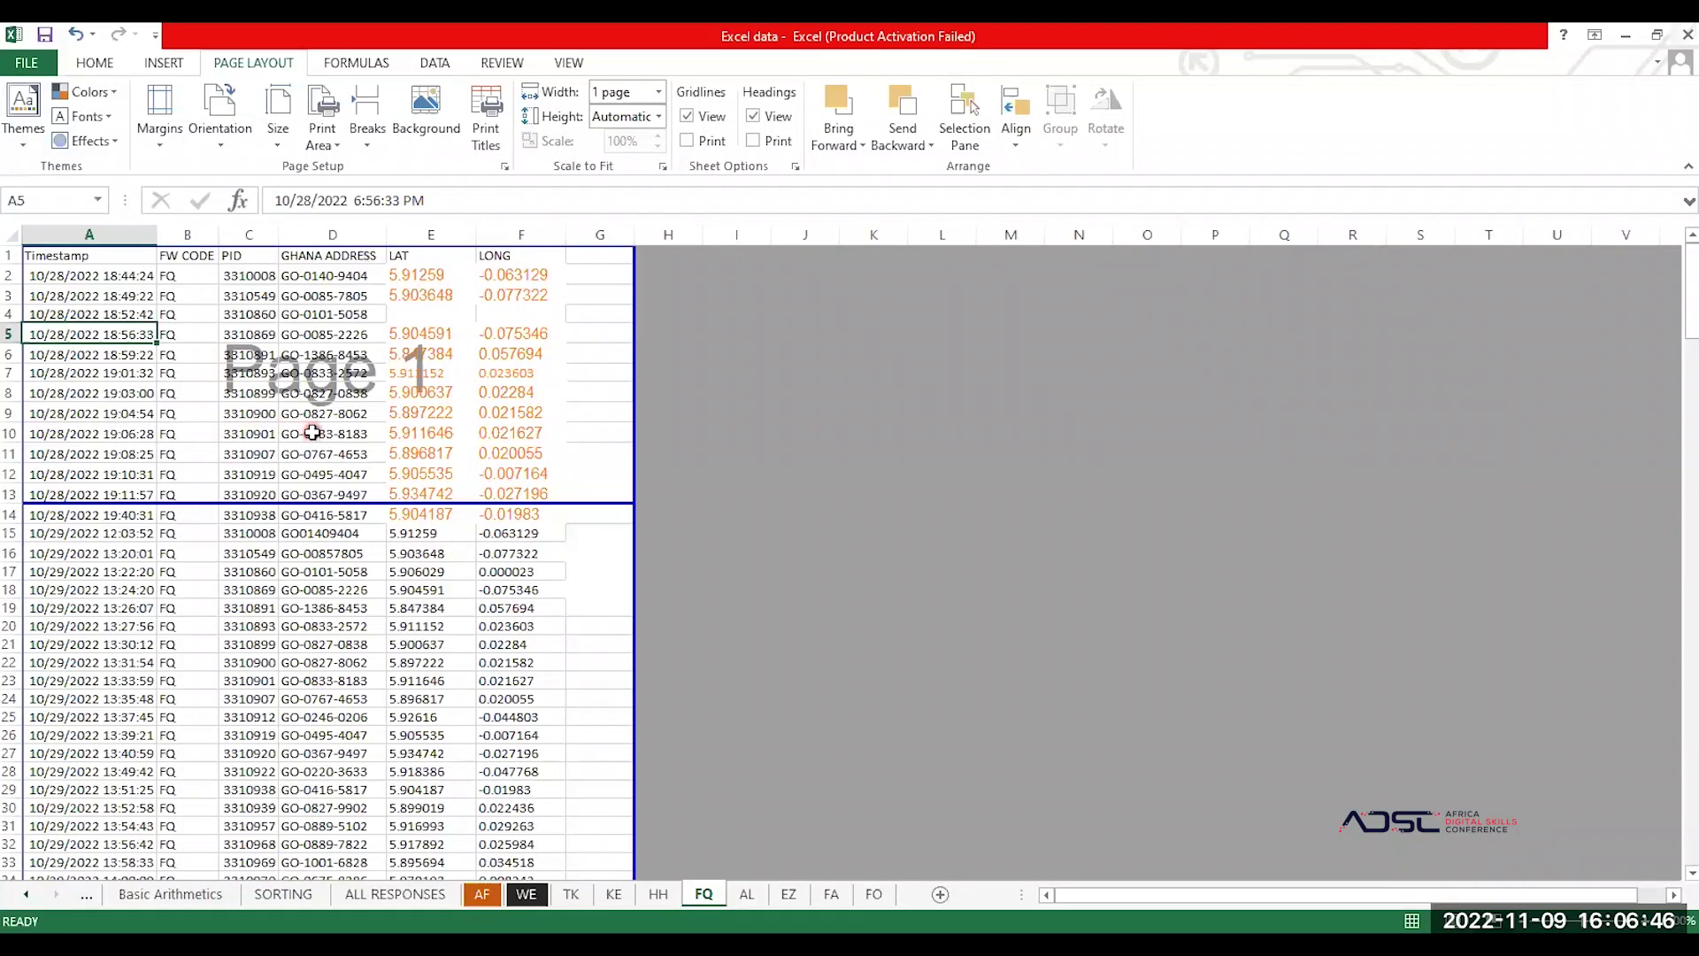
pyautogui.scroll(-8, 350, 644)
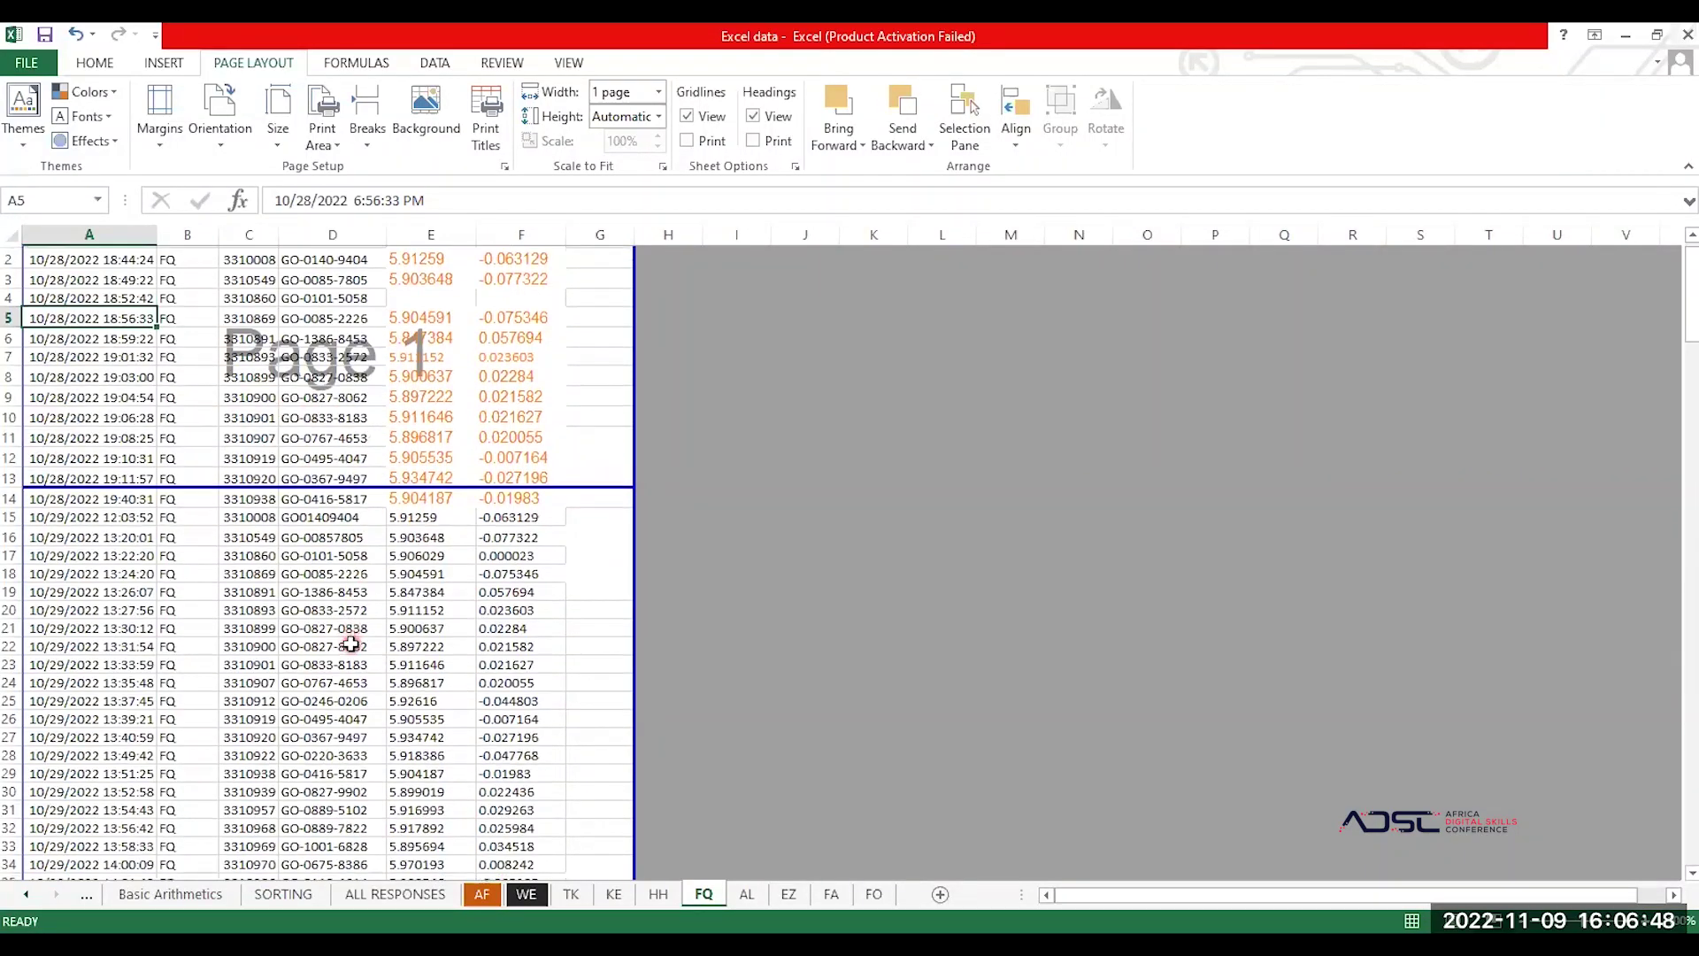
pyautogui.scroll(-19, 351, 645)
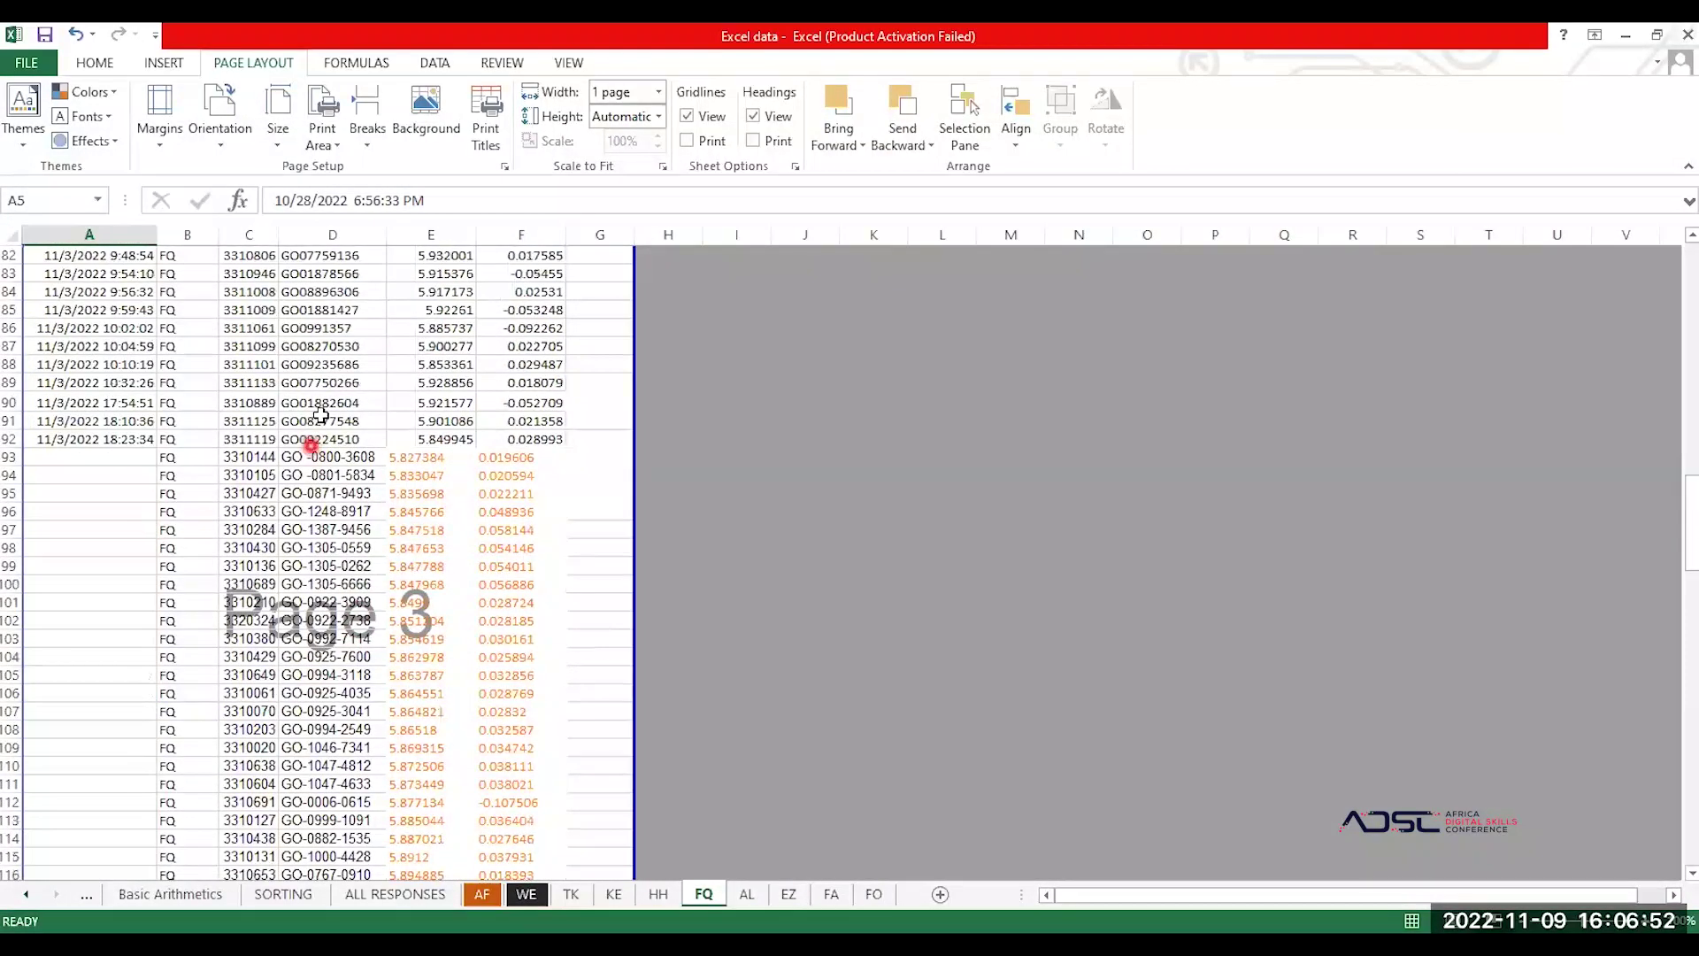
# Step: Return to Normal view and select the Timestamp column
pyautogui.click(1409, 918)
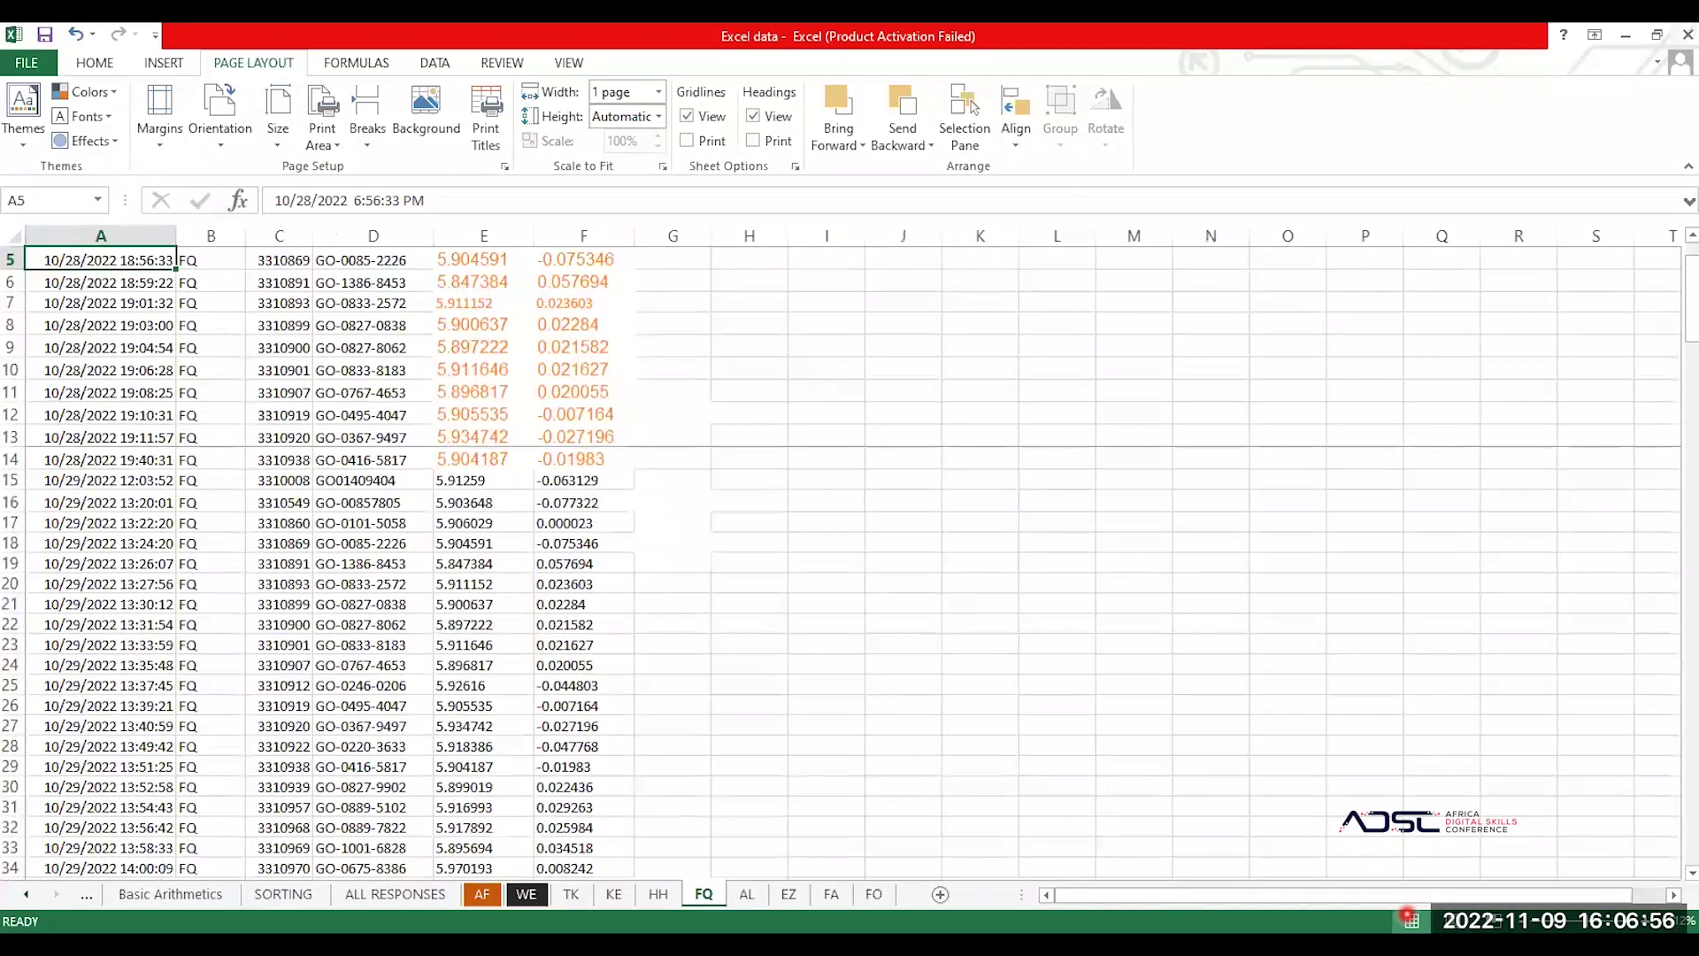
pyautogui.click(568, 558)
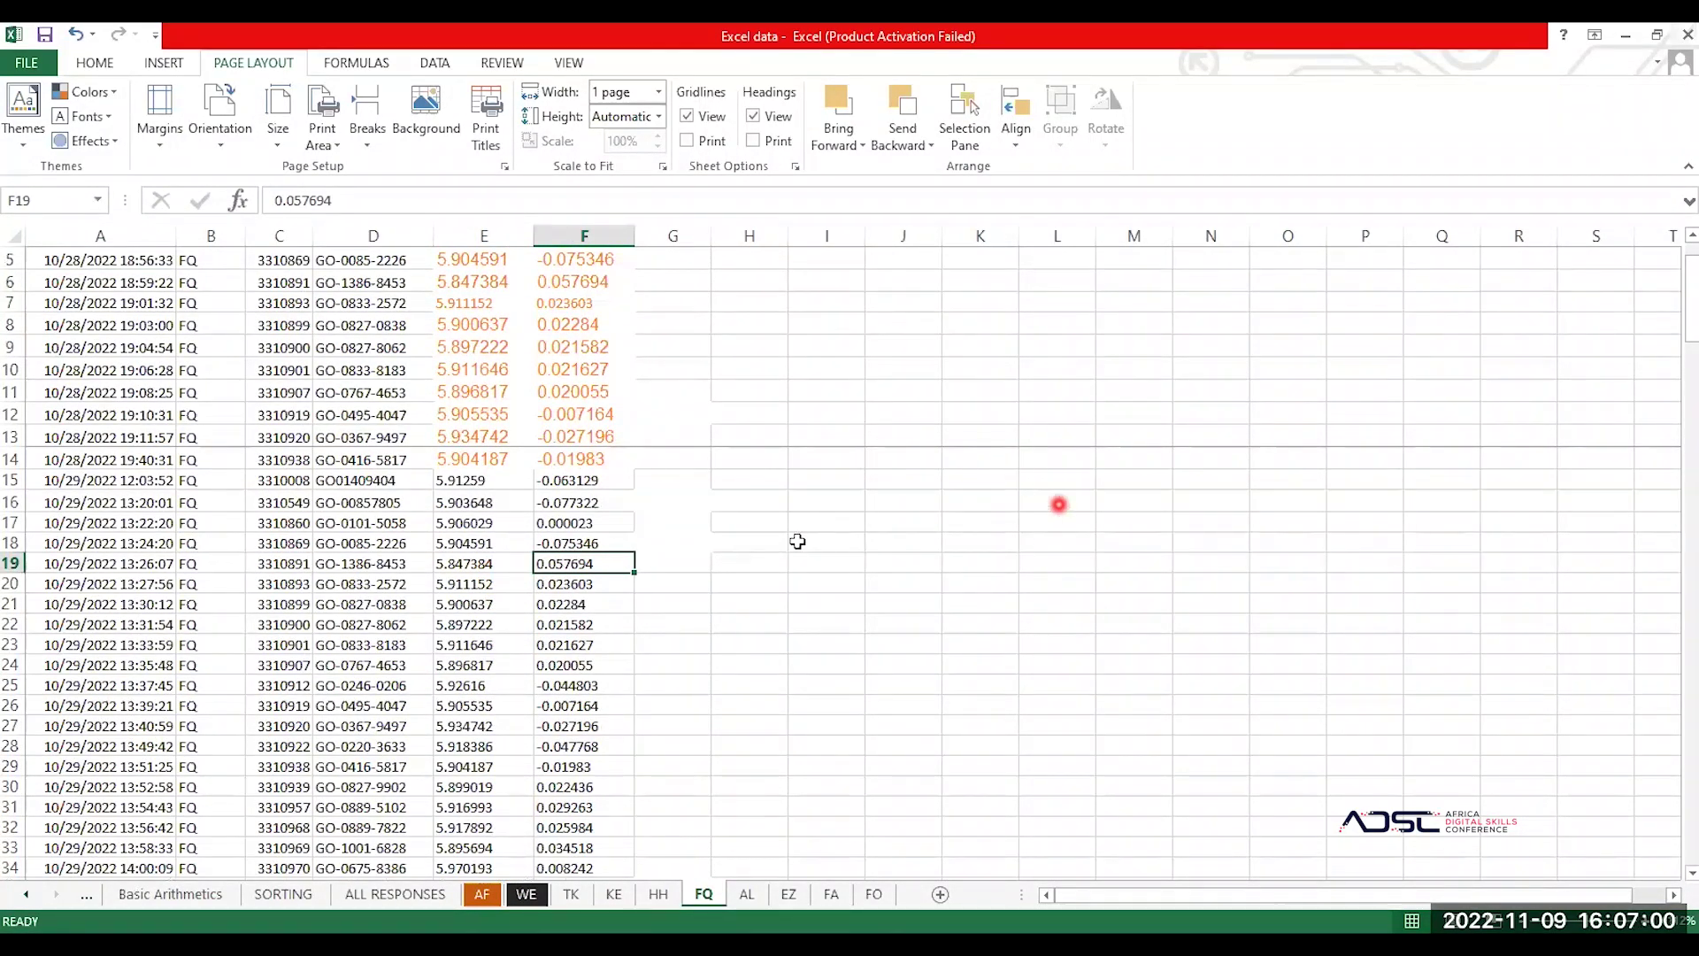
pyautogui.scroll(2, 515, 344)
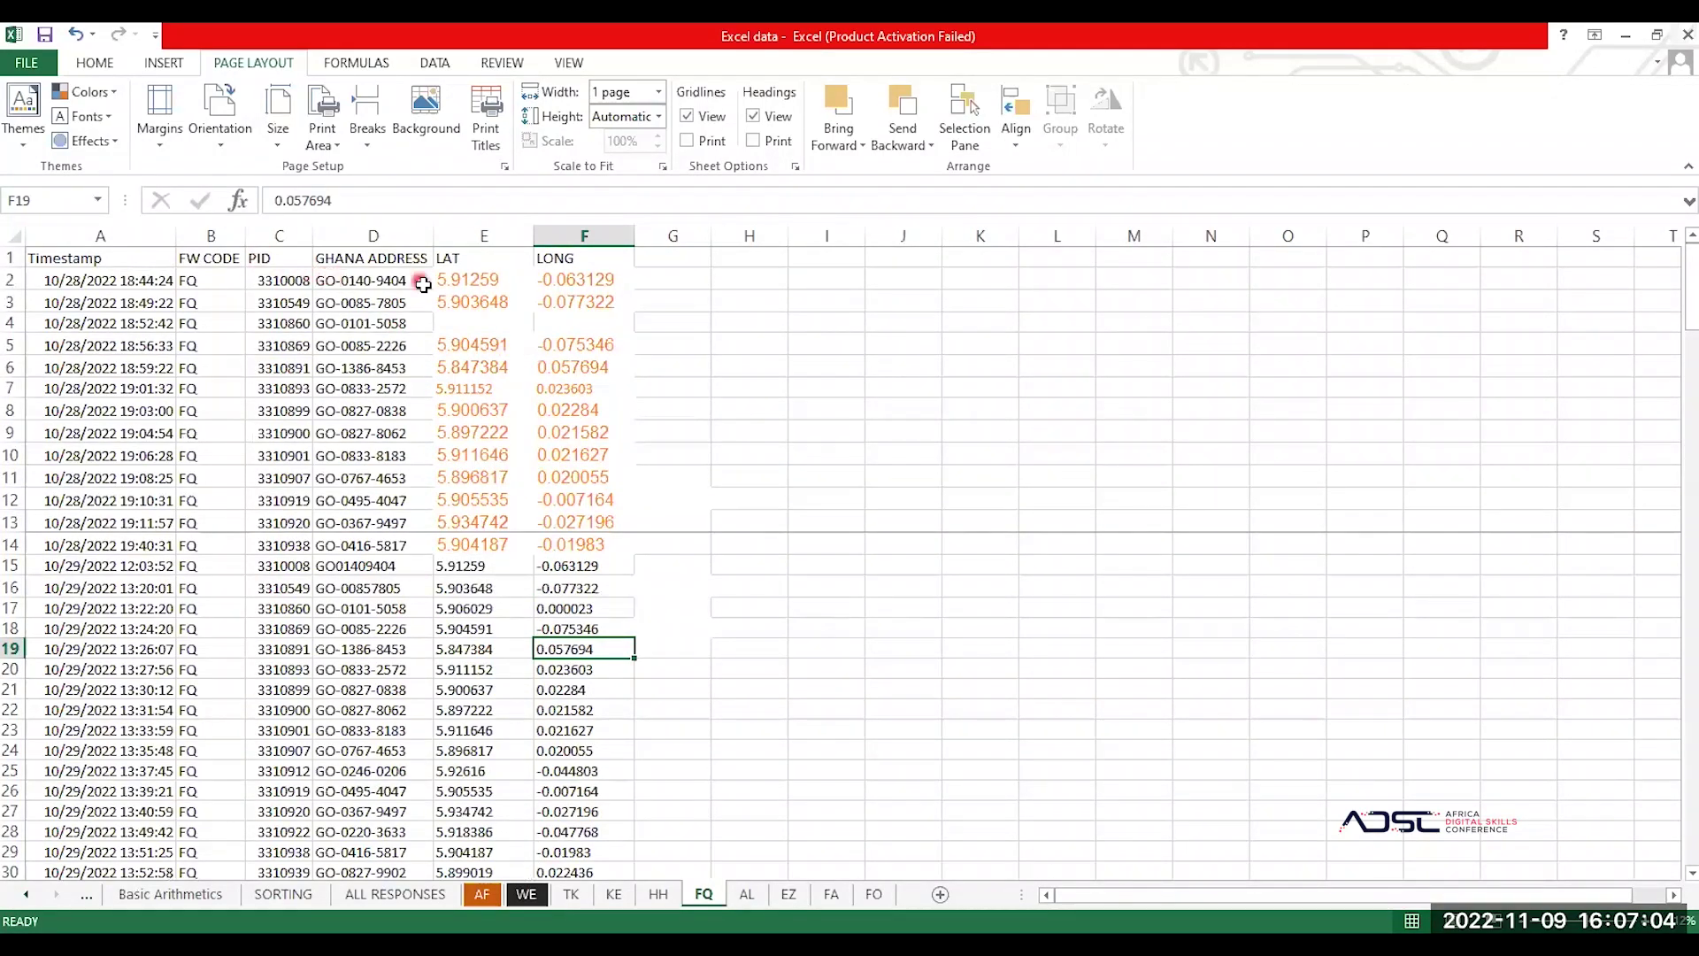
pyautogui.click(104, 233)
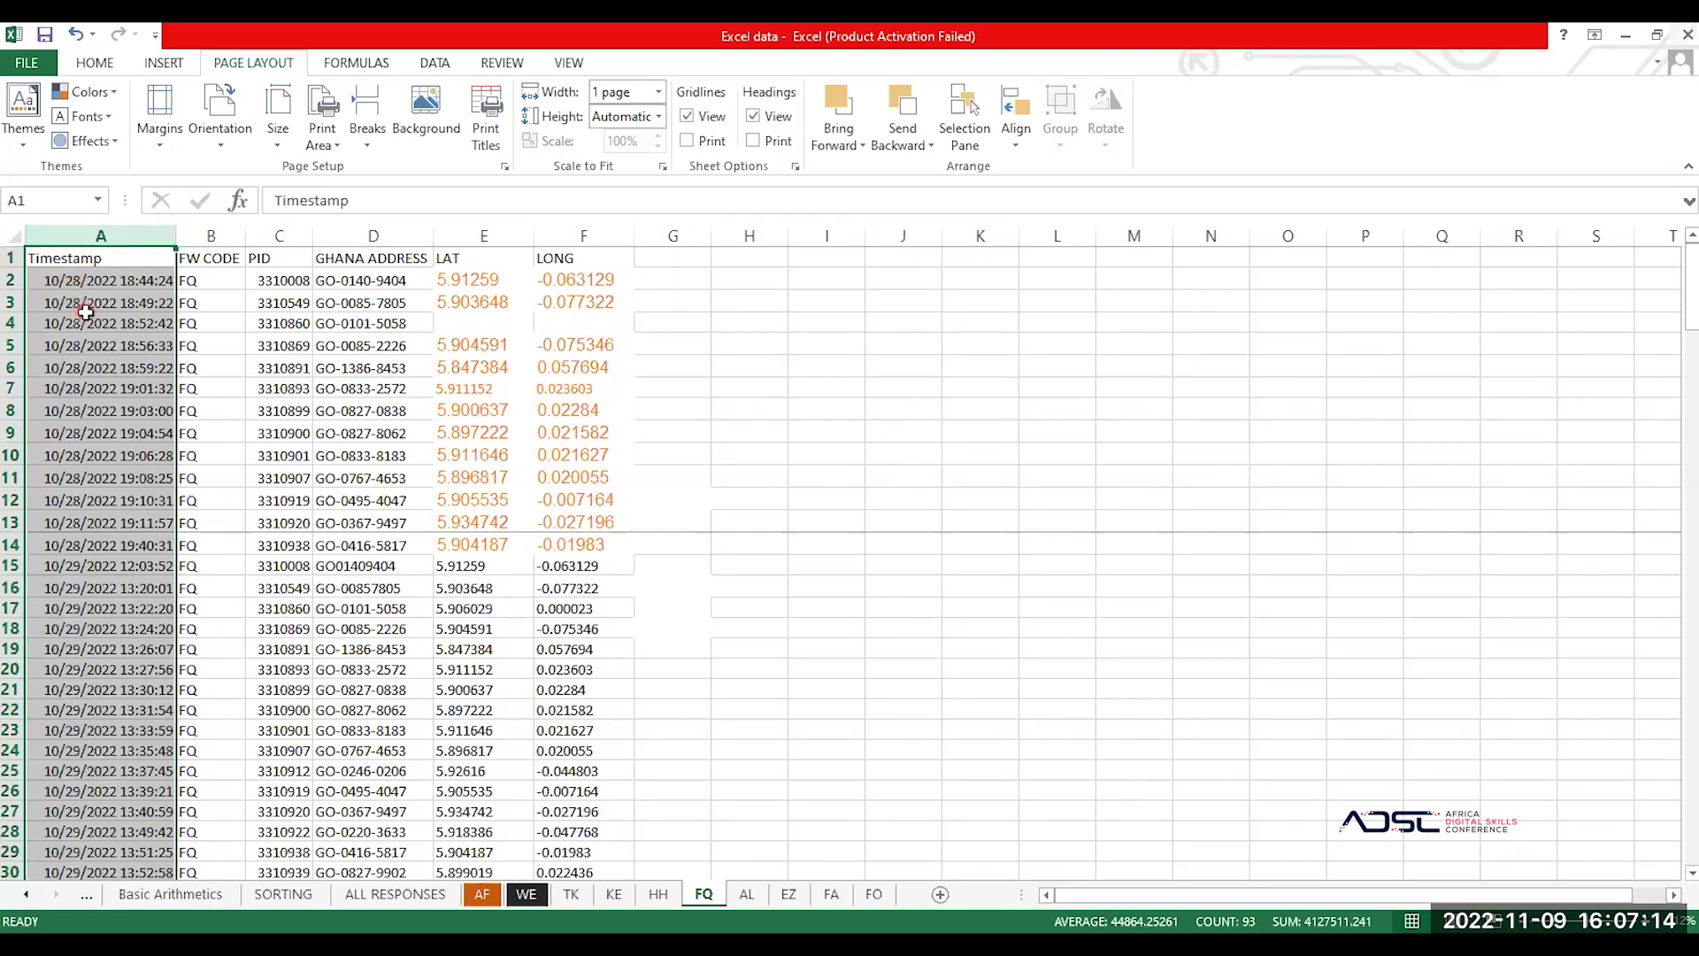
# Step: Clear the contents of the FW CODE column, then undo the clearing
pyautogui.click(228, 235)
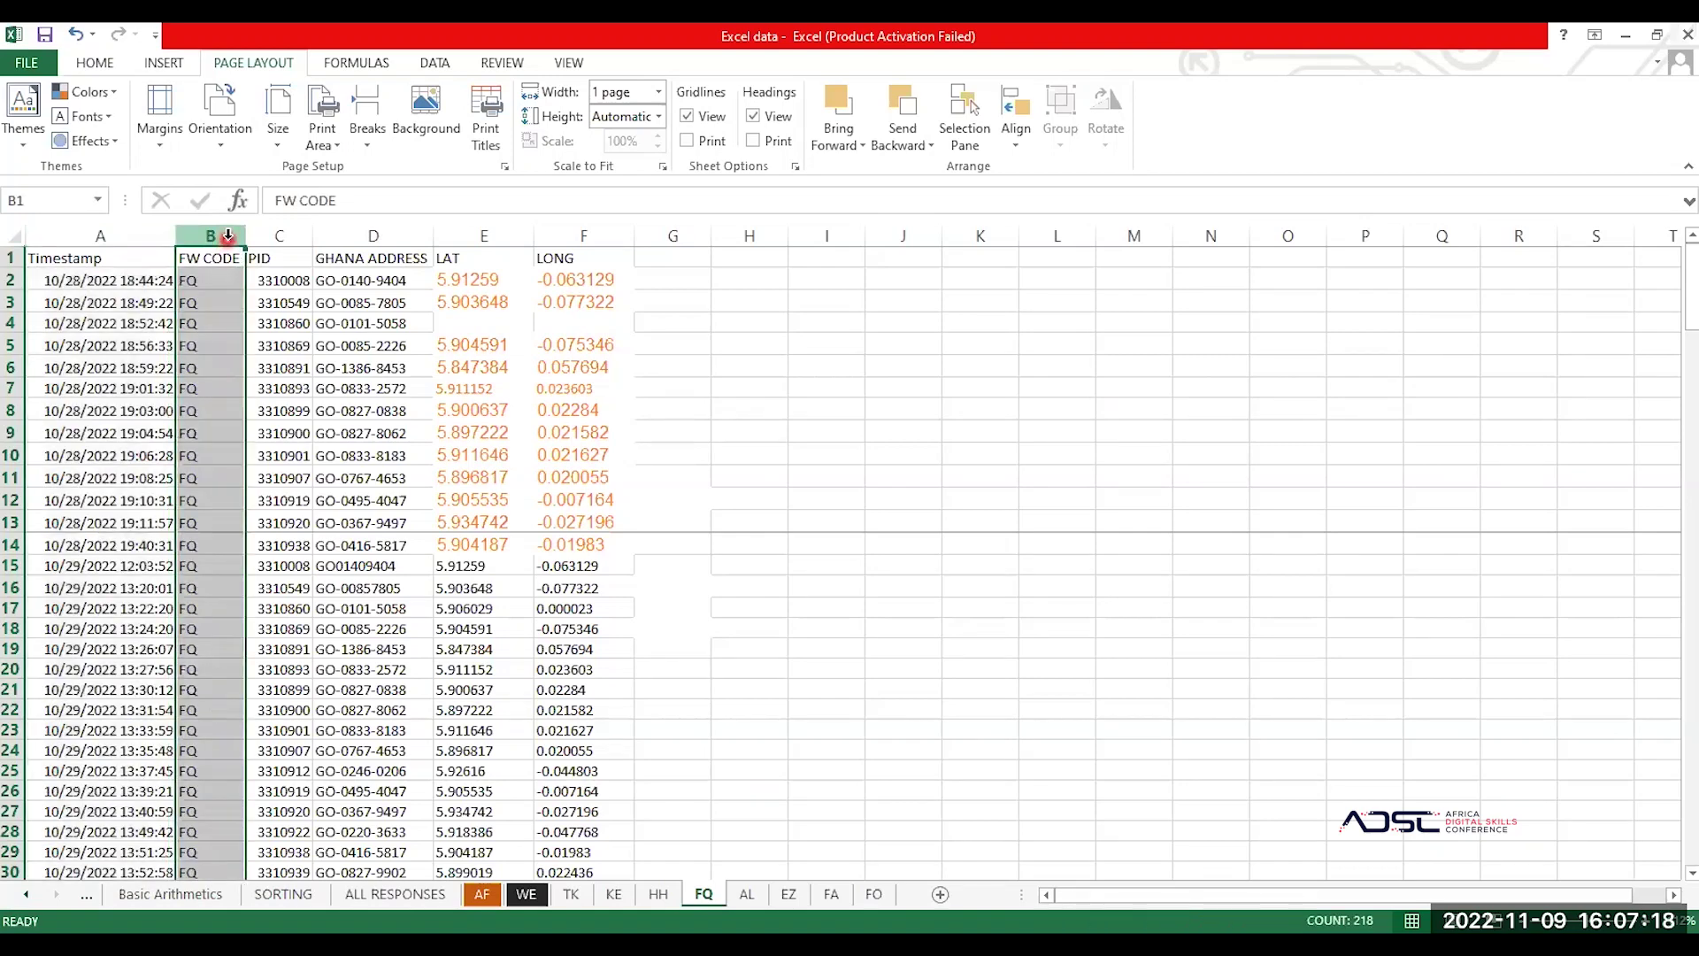
pyautogui.rightClick(228, 235)
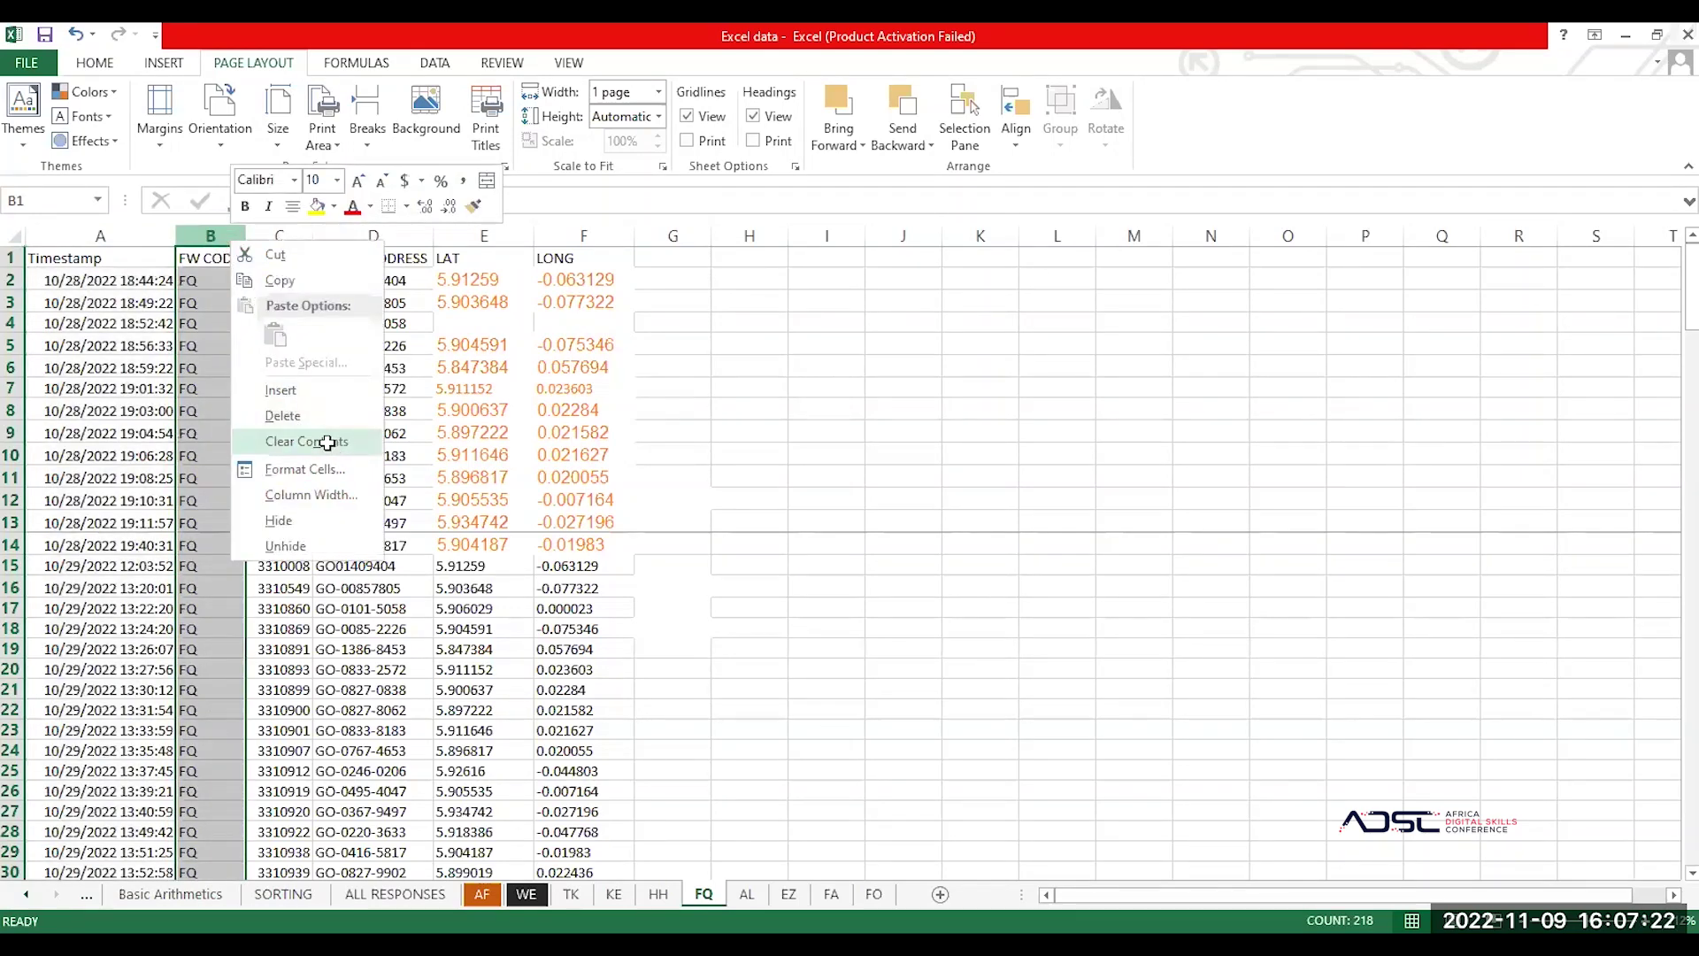
pyautogui.click(331, 444)
pyautogui.click(115, 365)
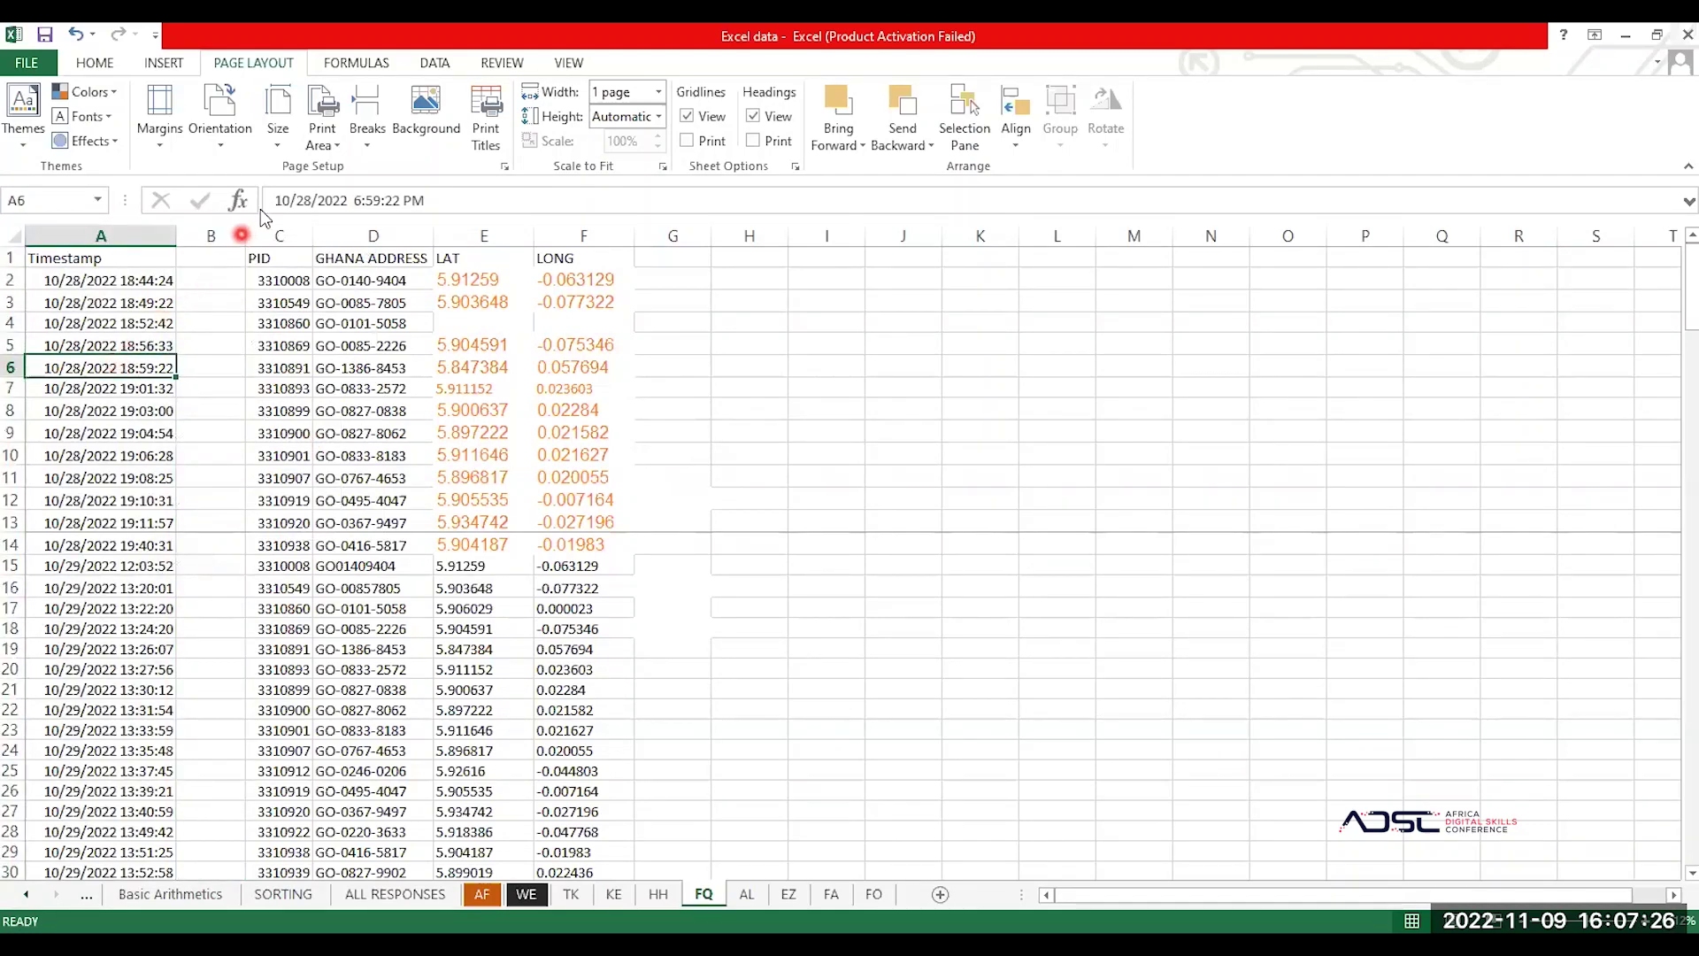
pyautogui.hotkey('ctrl', 'z')
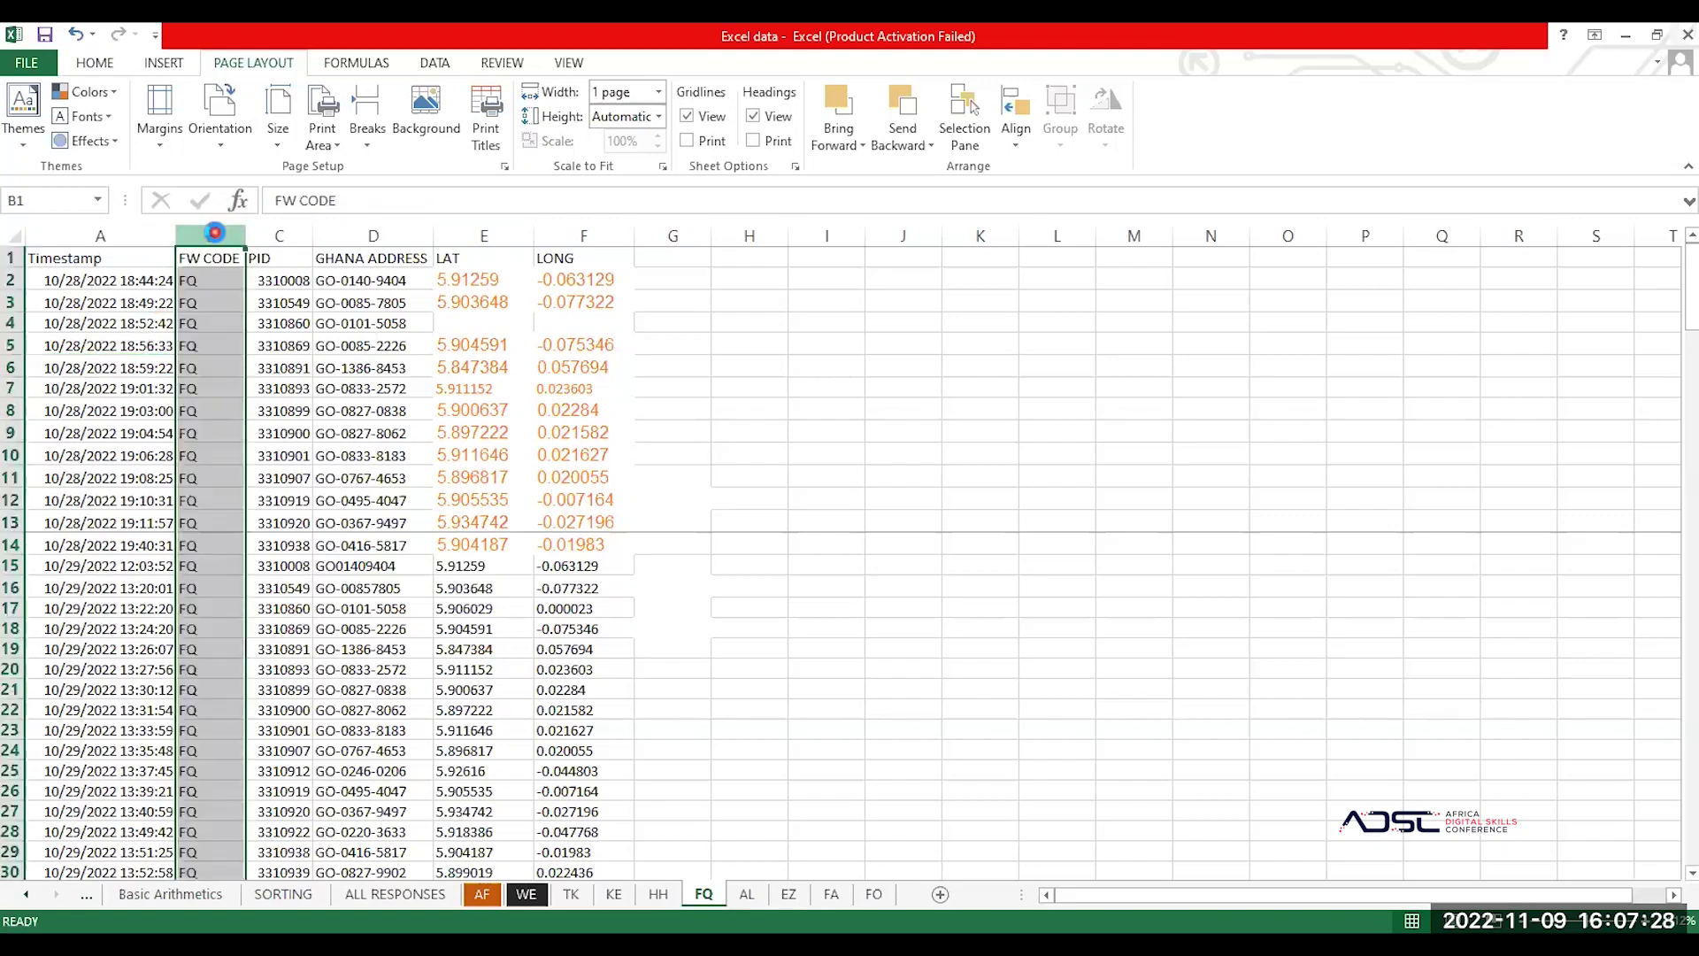
# Step: Delete the entire FW CODE column so PID moves into column B
pyautogui.rightClick(215, 232)
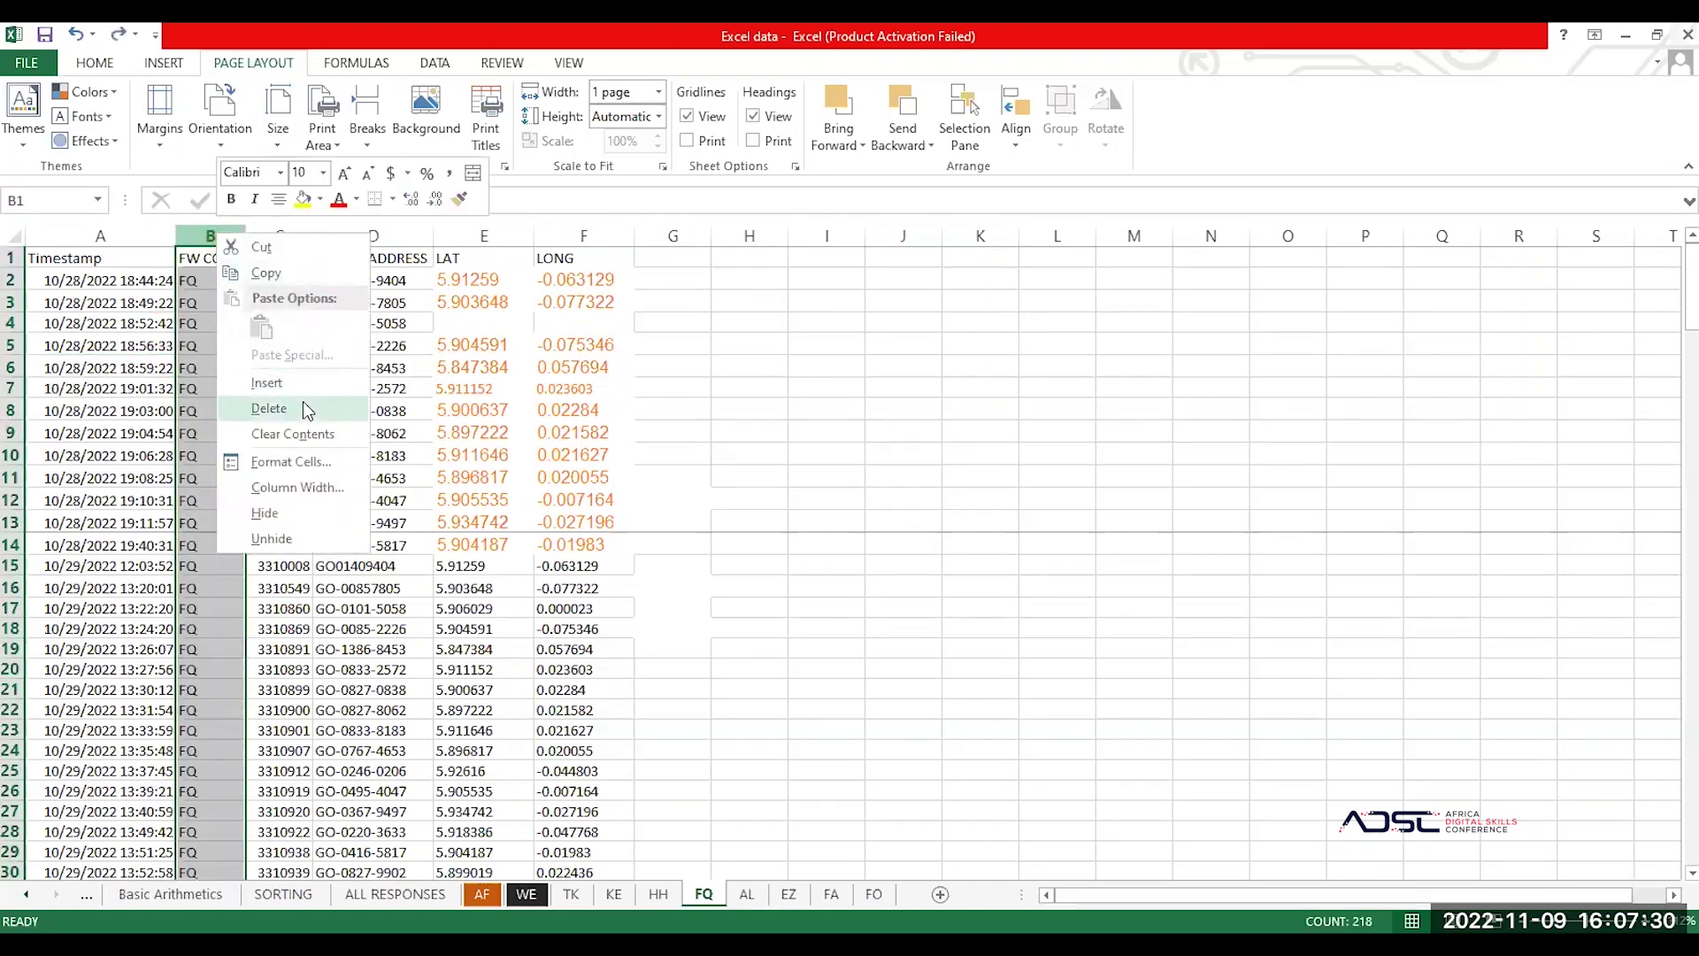
pyautogui.click(310, 409)
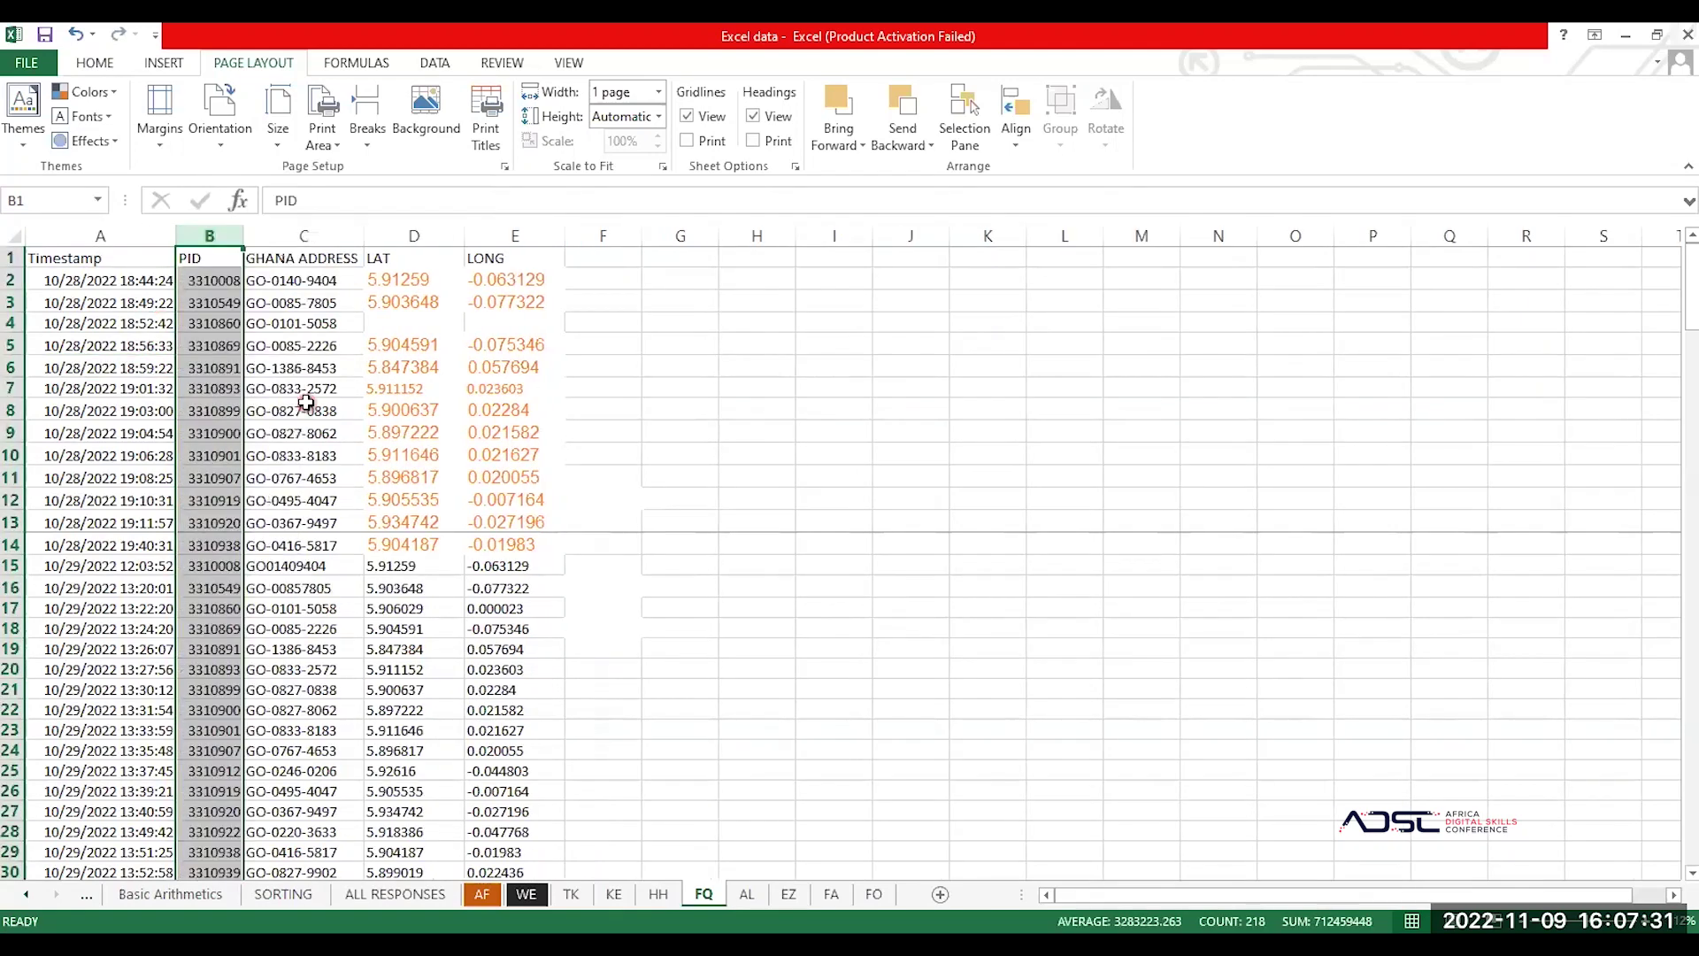
pyautogui.click(373, 411)
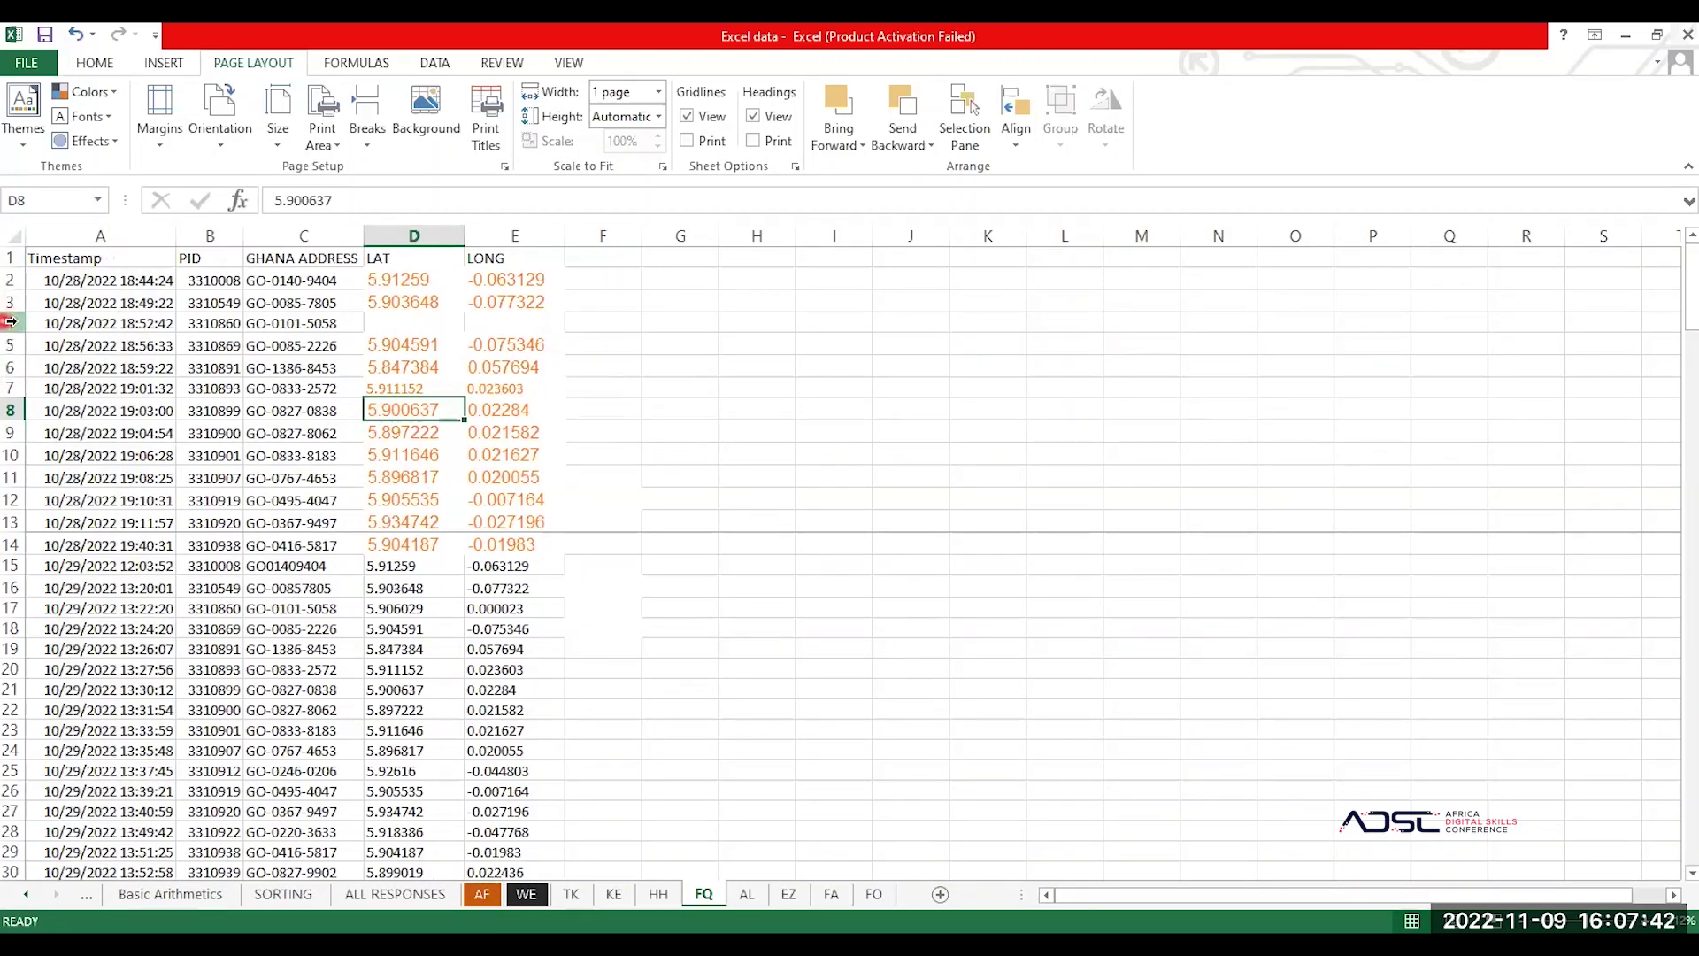
# Step: Select rows 4–14 holding the 10/28/2022 records and delete them
pyautogui.click(11, 321)
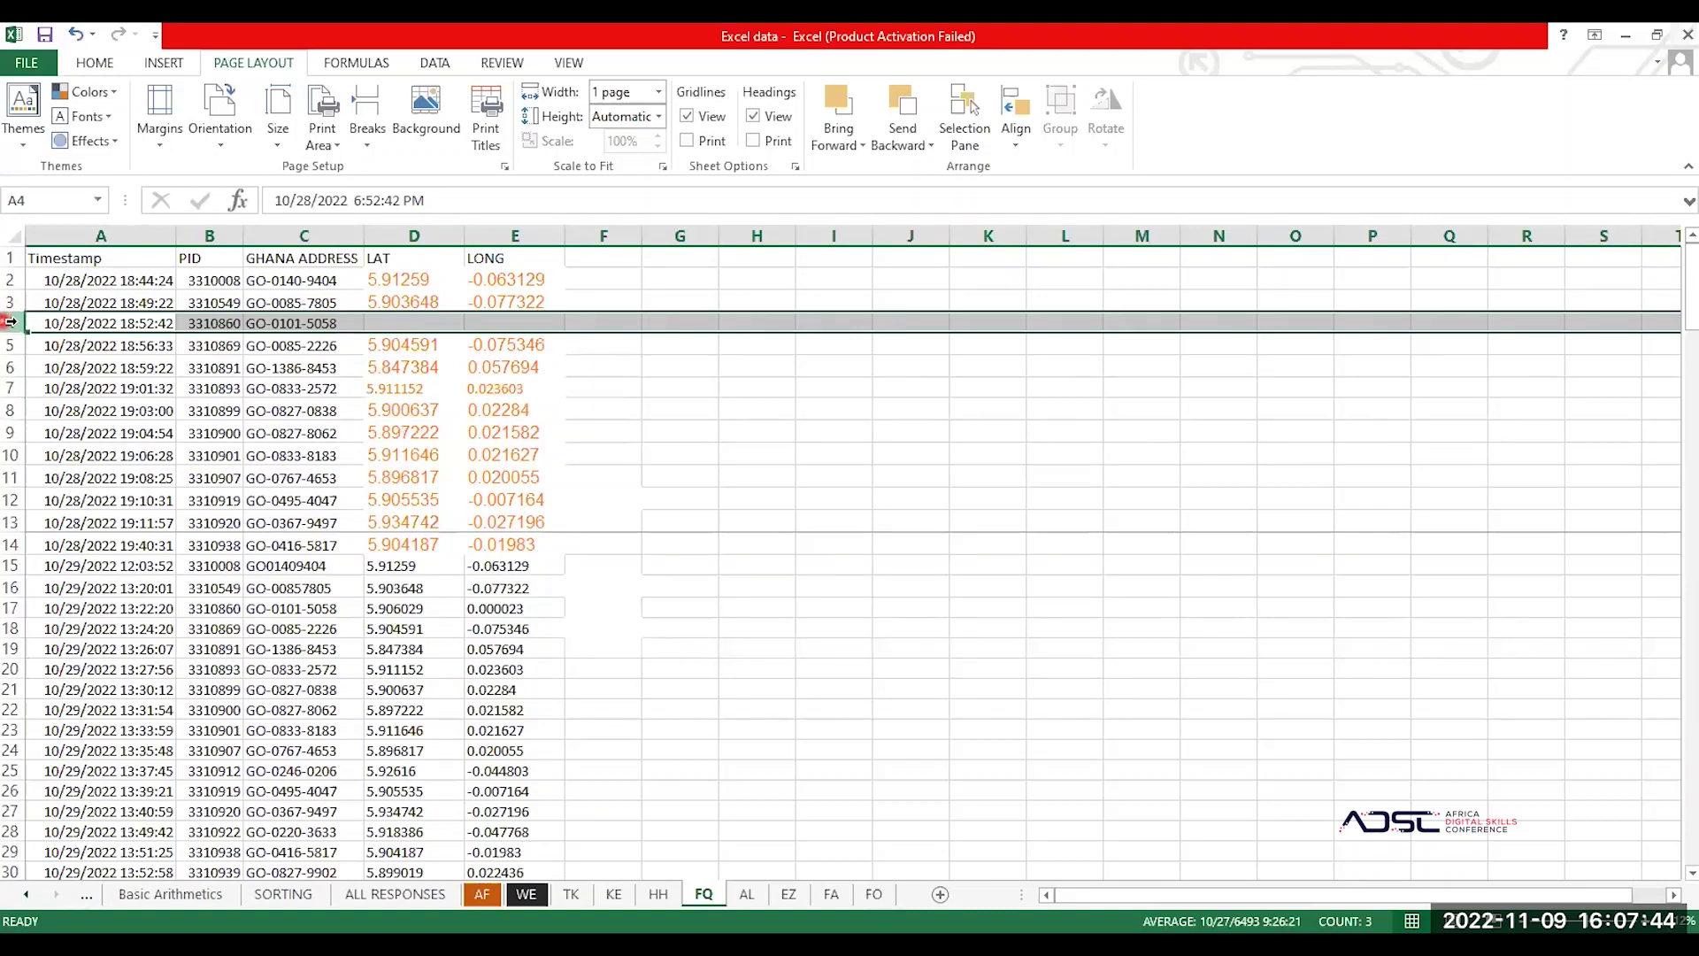
pyautogui.moveTo(10, 322); pyautogui.dragTo(10, 347)
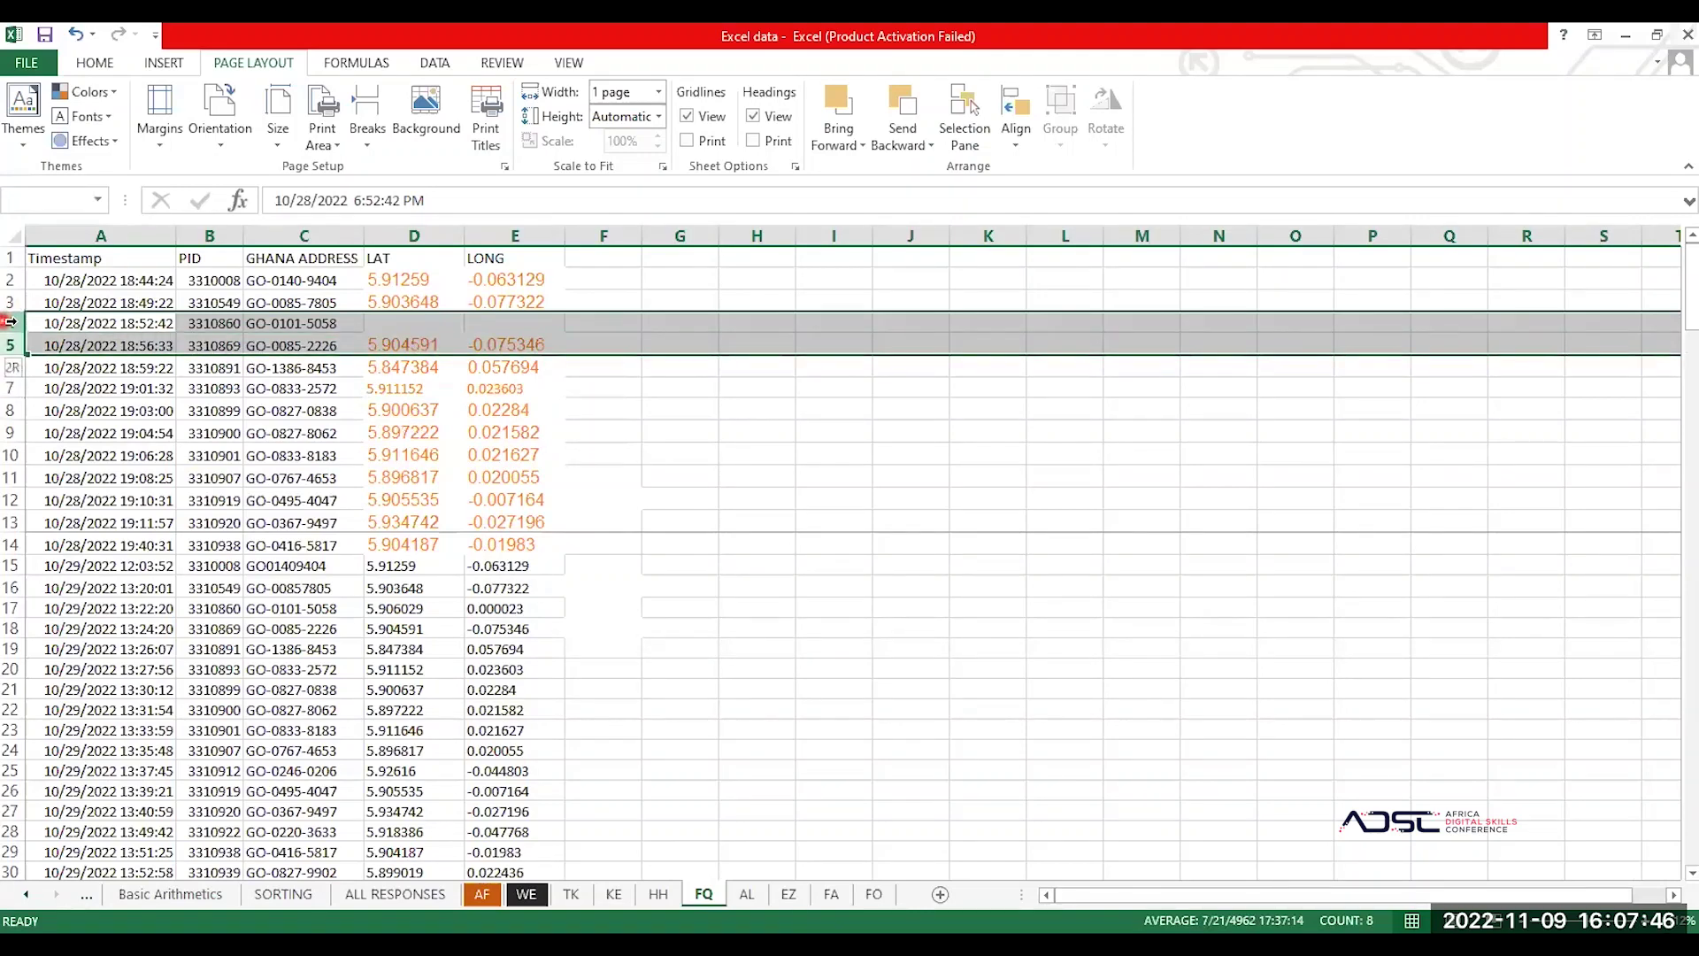
pyautogui.moveTo(10, 347); pyautogui.dragTo(11, 523)
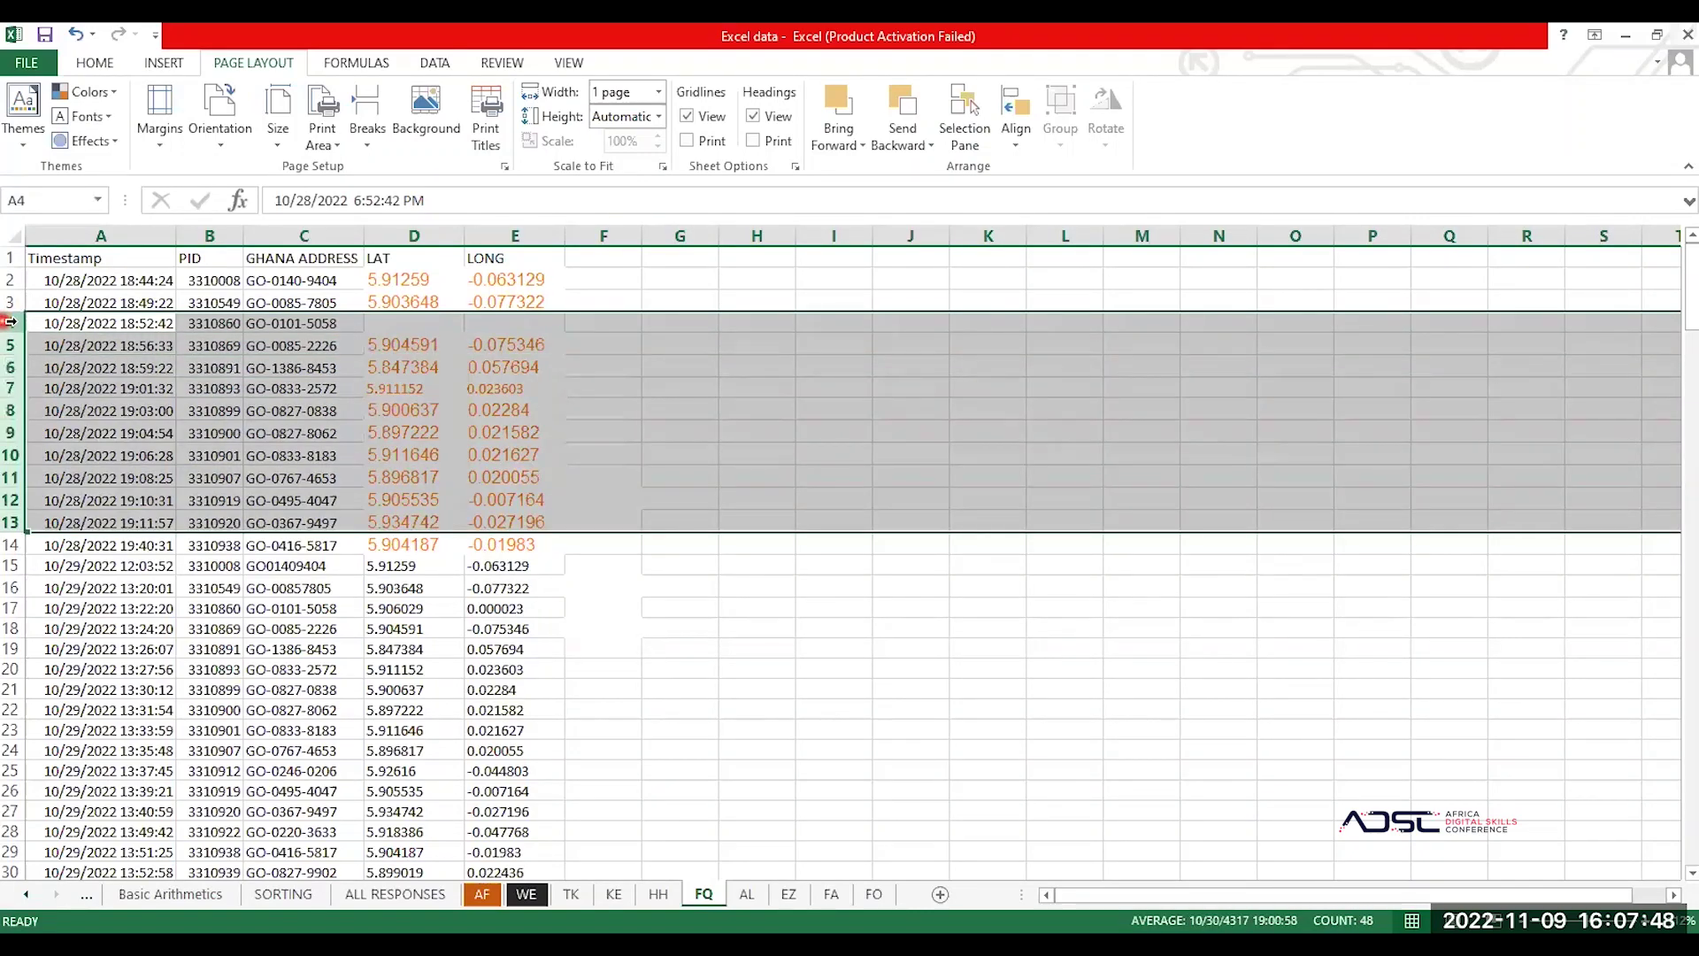
pyautogui.click(76, 322)
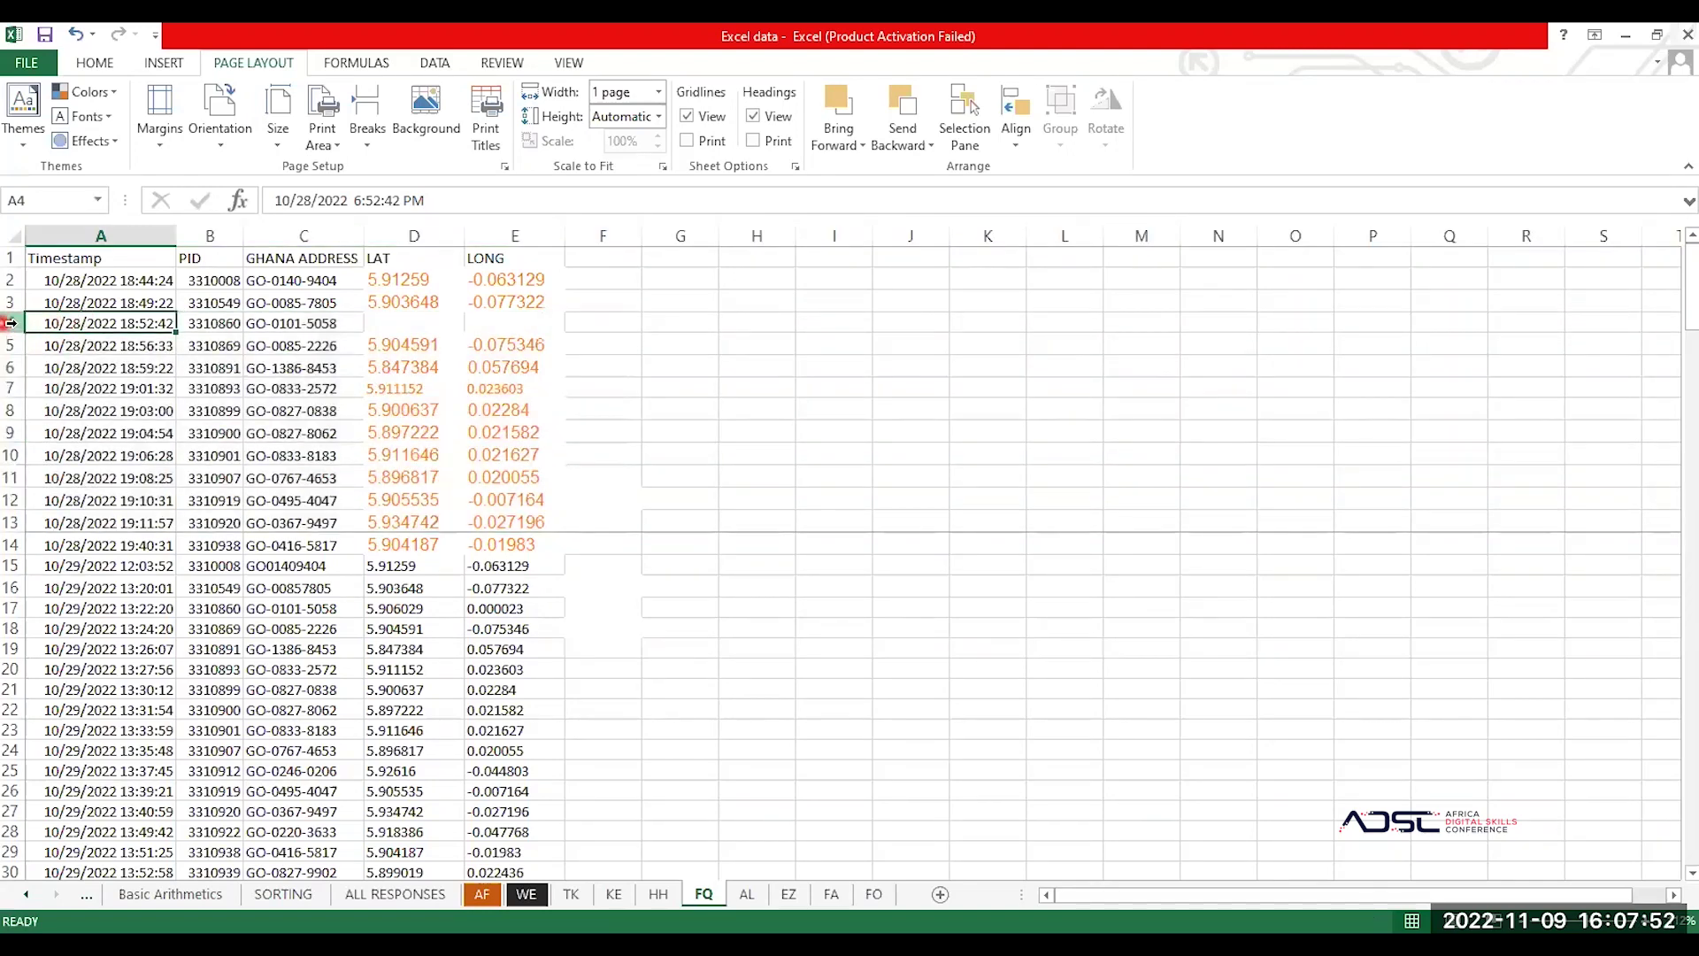
pyautogui.click(11, 324)
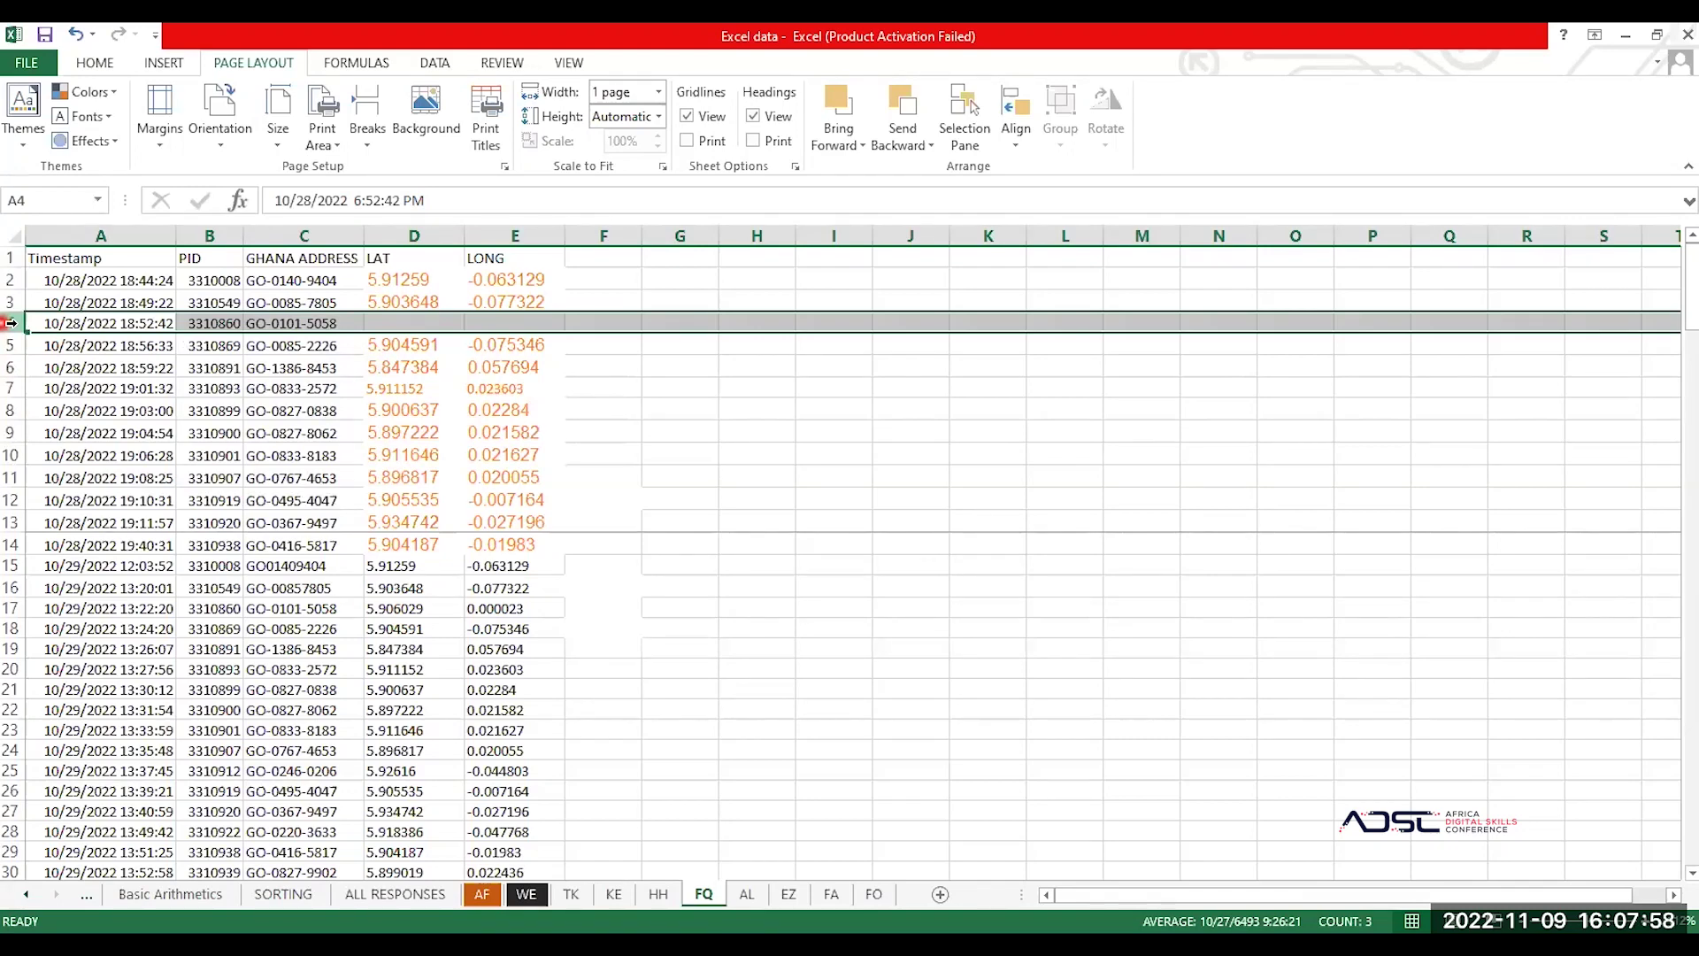
pyautogui.moveTo(11, 323); pyautogui.dragTo(10, 347)
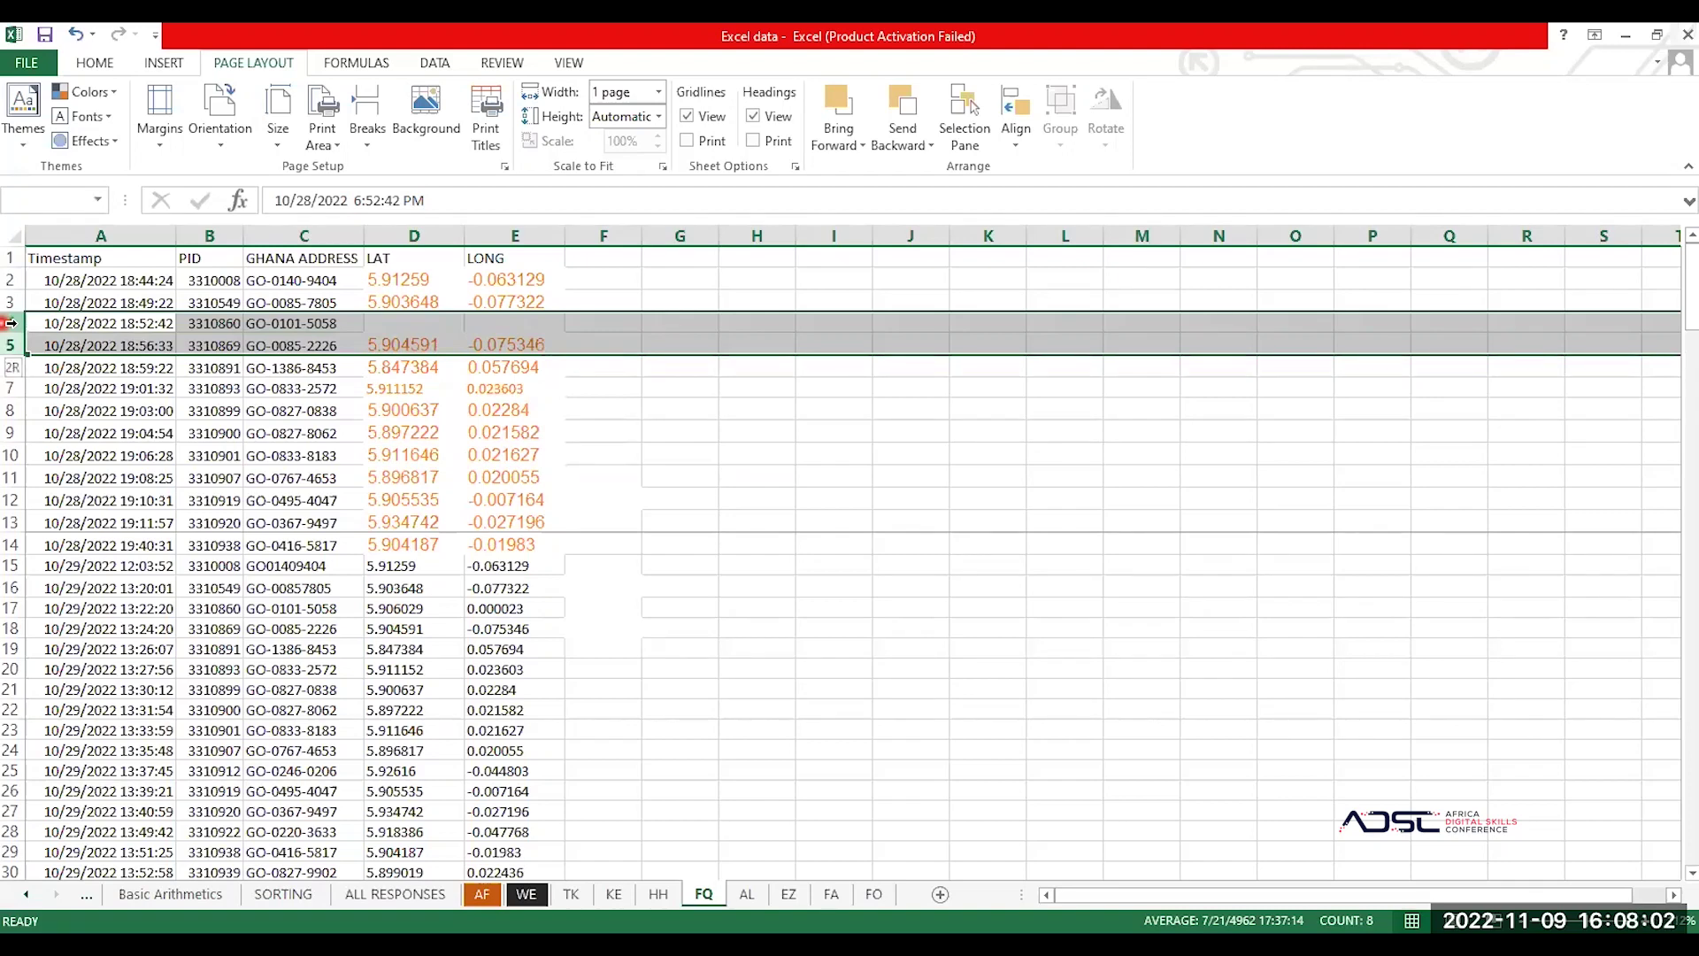
pyautogui.moveTo(10, 323); pyautogui.dragTo(10, 545)
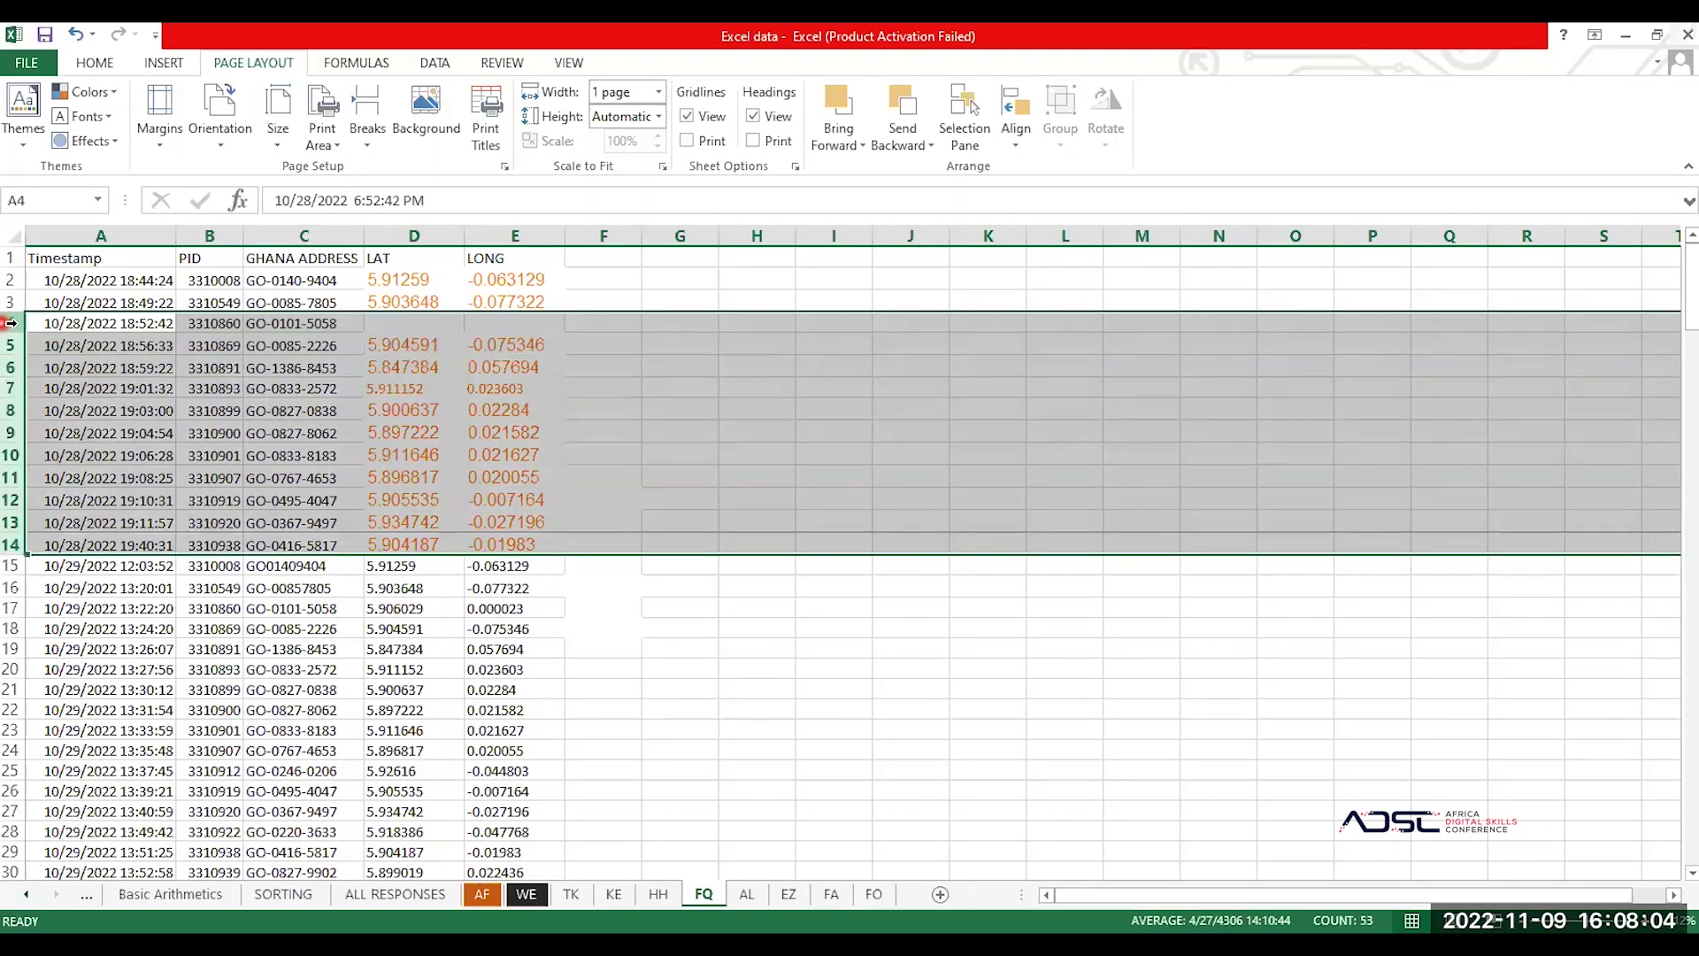
pyautogui.rightClick(11, 324)
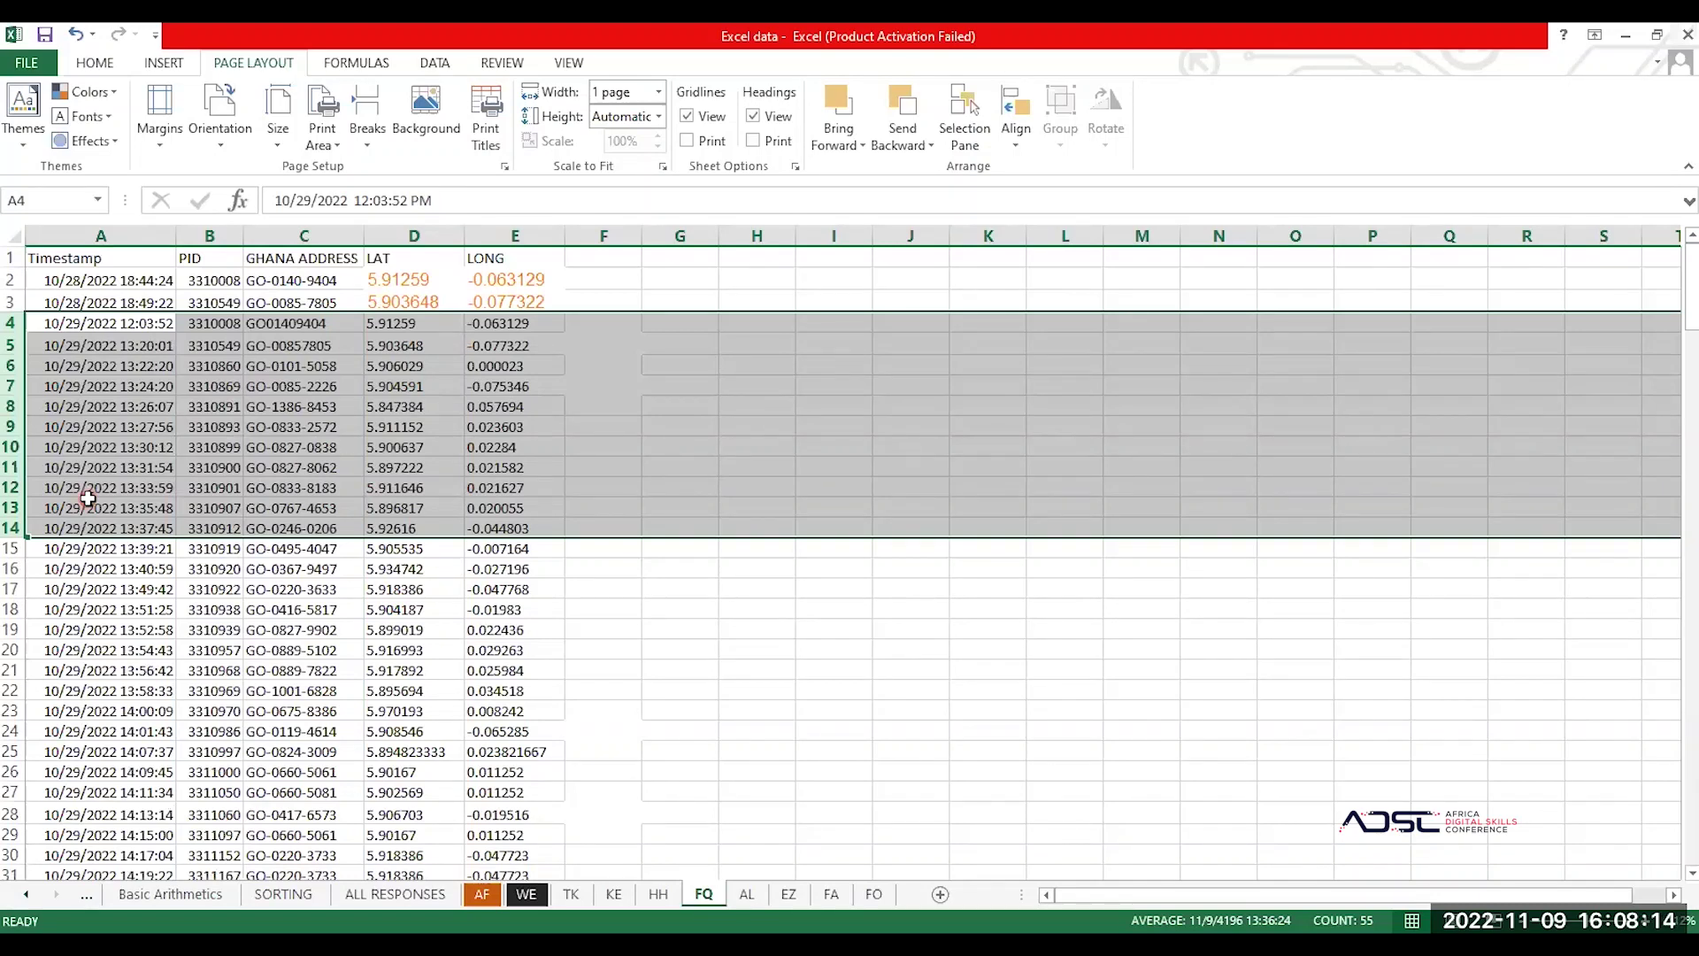
# Step: Insert blank rows above the 10/29/2022 data, then undo the insertion
pyautogui.rightClick(11, 383)
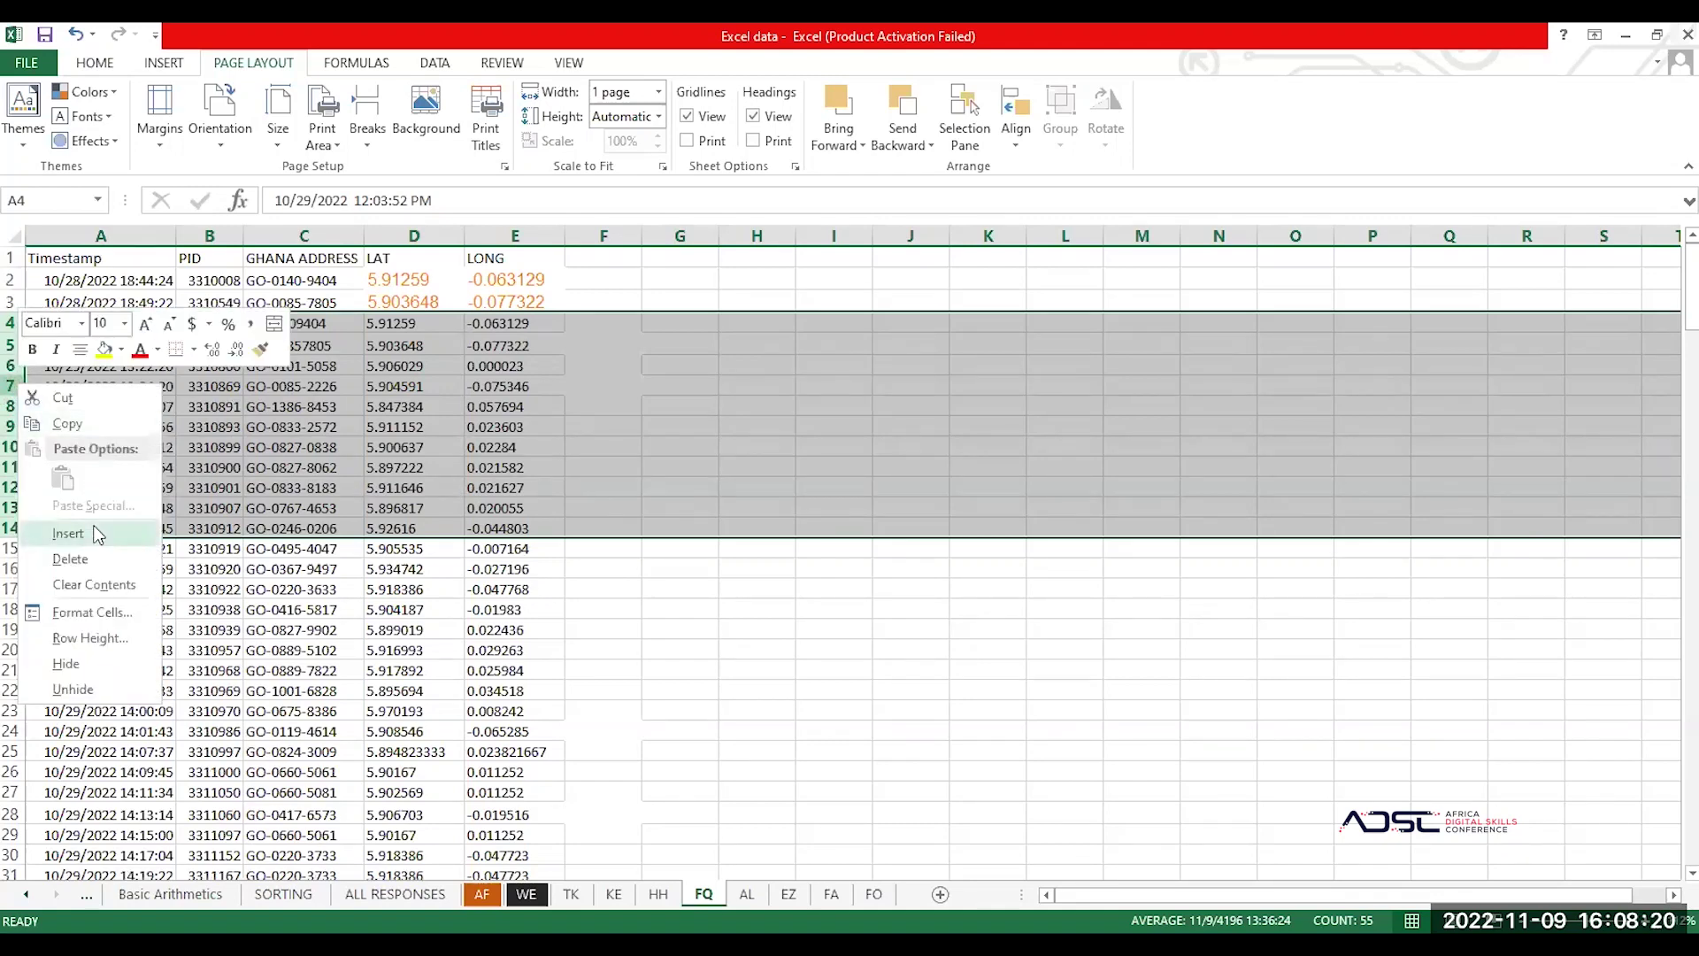
pyautogui.click(97, 535)
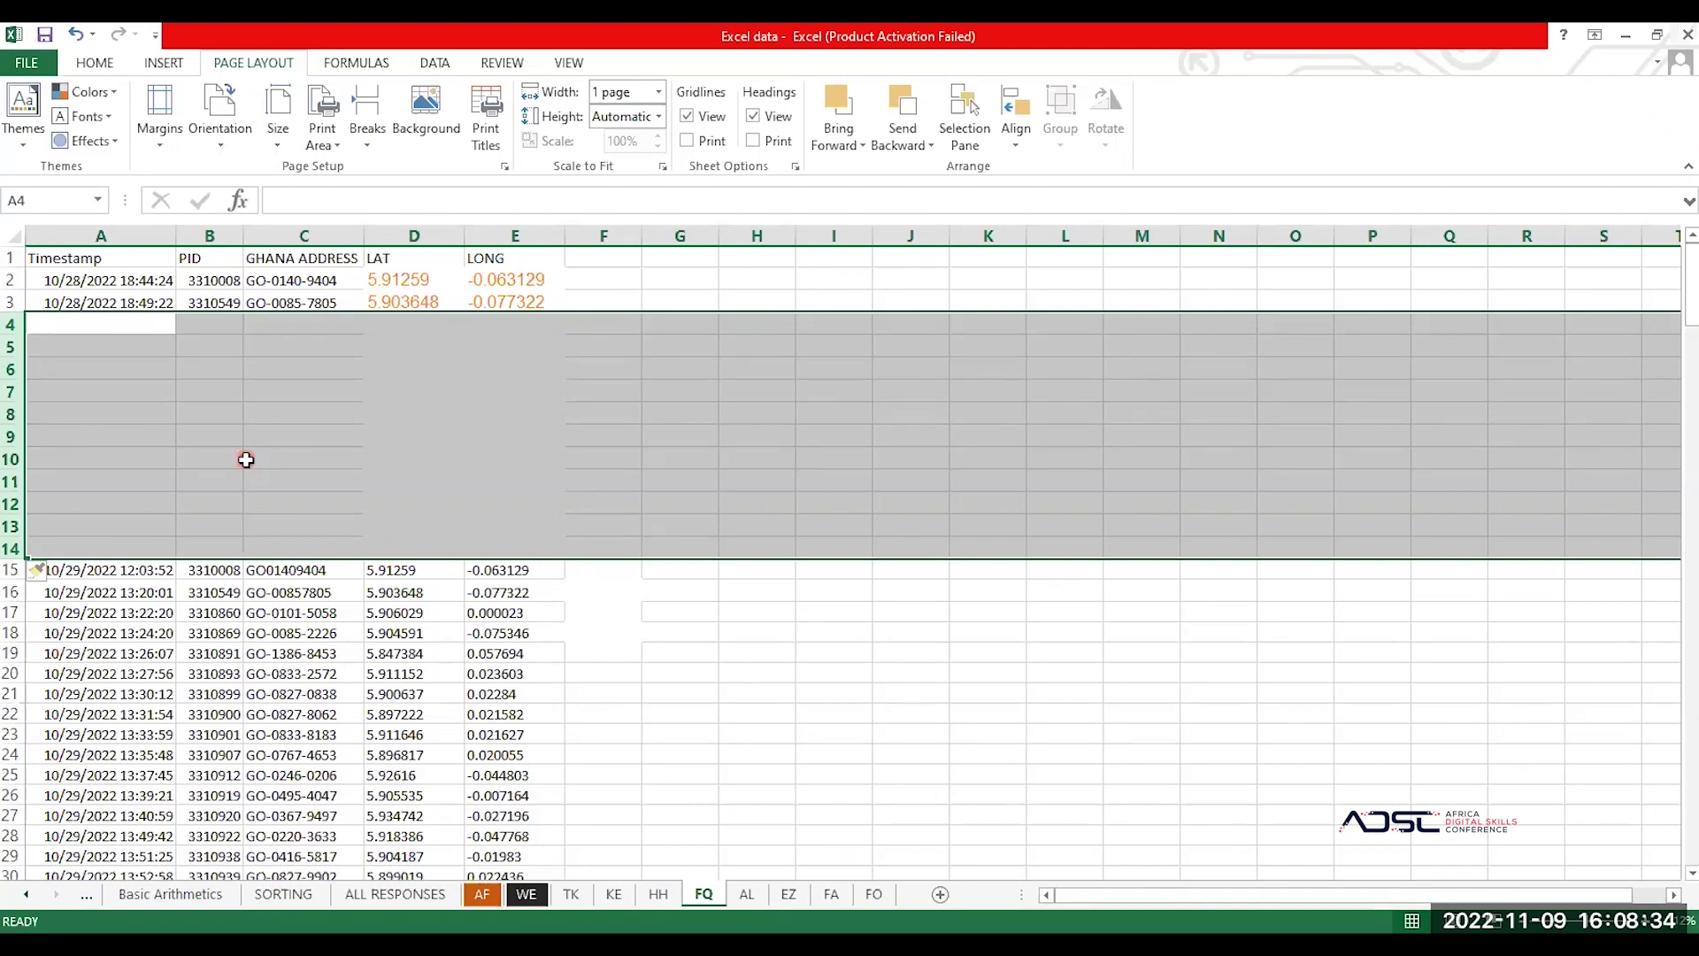
pyautogui.hotkey('ctrl', '-')
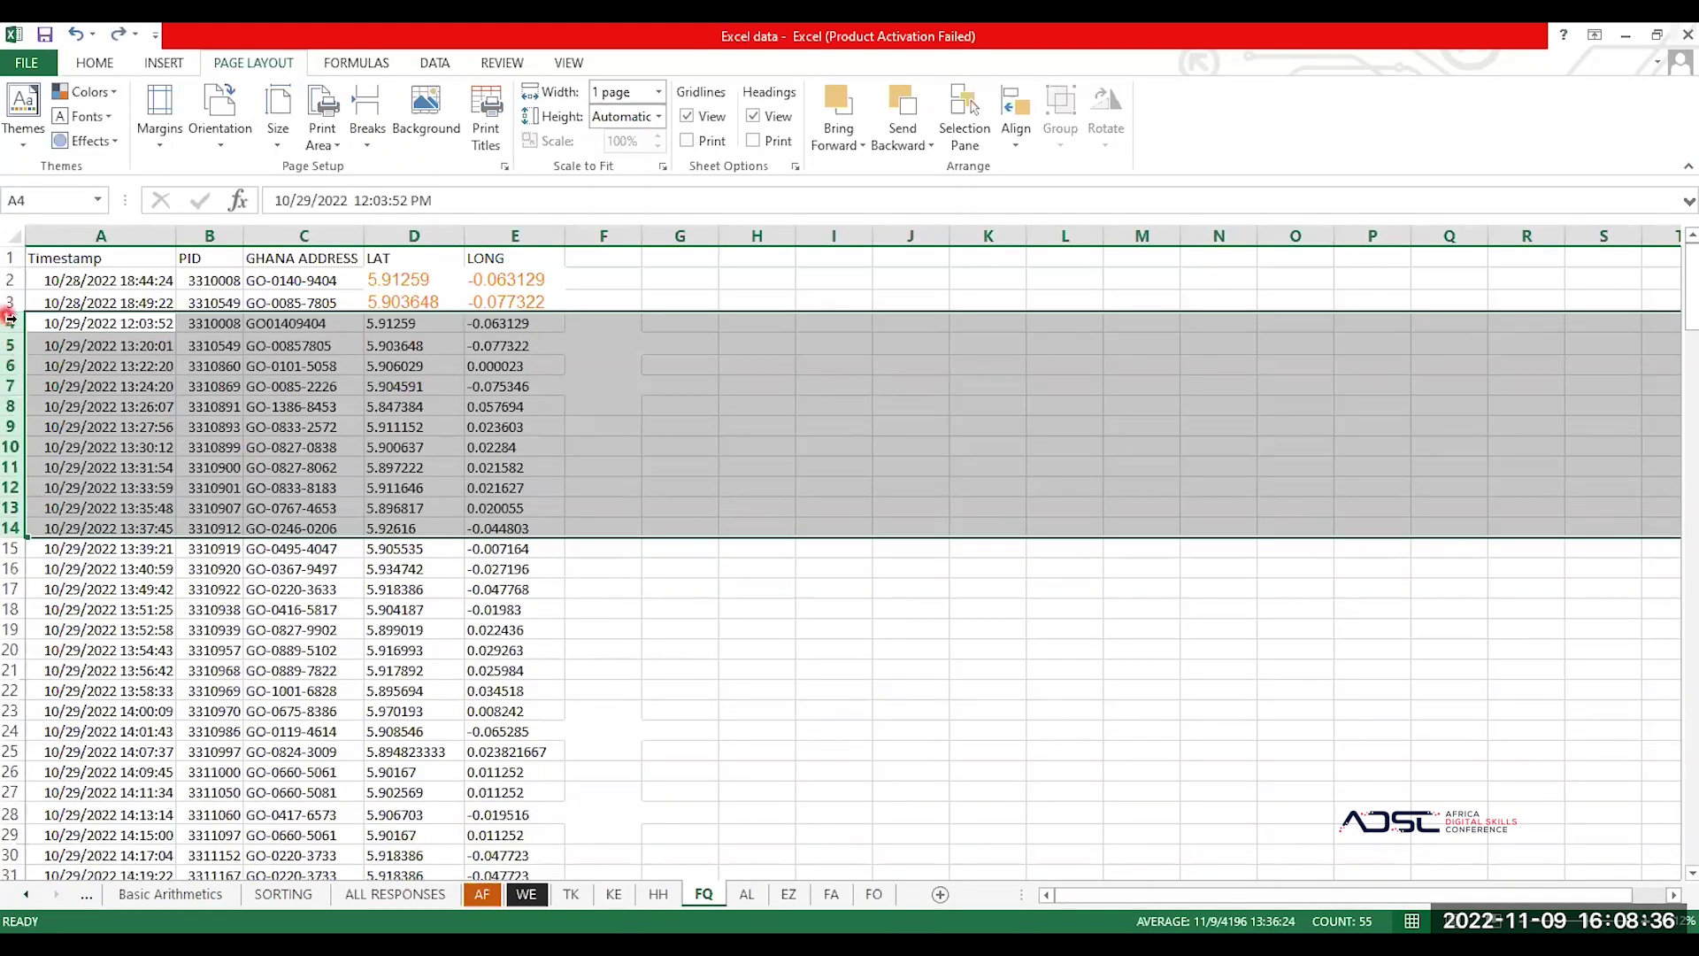
# Step: Reselect rows 4–14 and insert 11 blank rows there
pyautogui.click(10, 322)
pyautogui.moveTo(11, 322); pyautogui.dragTo(11, 347)
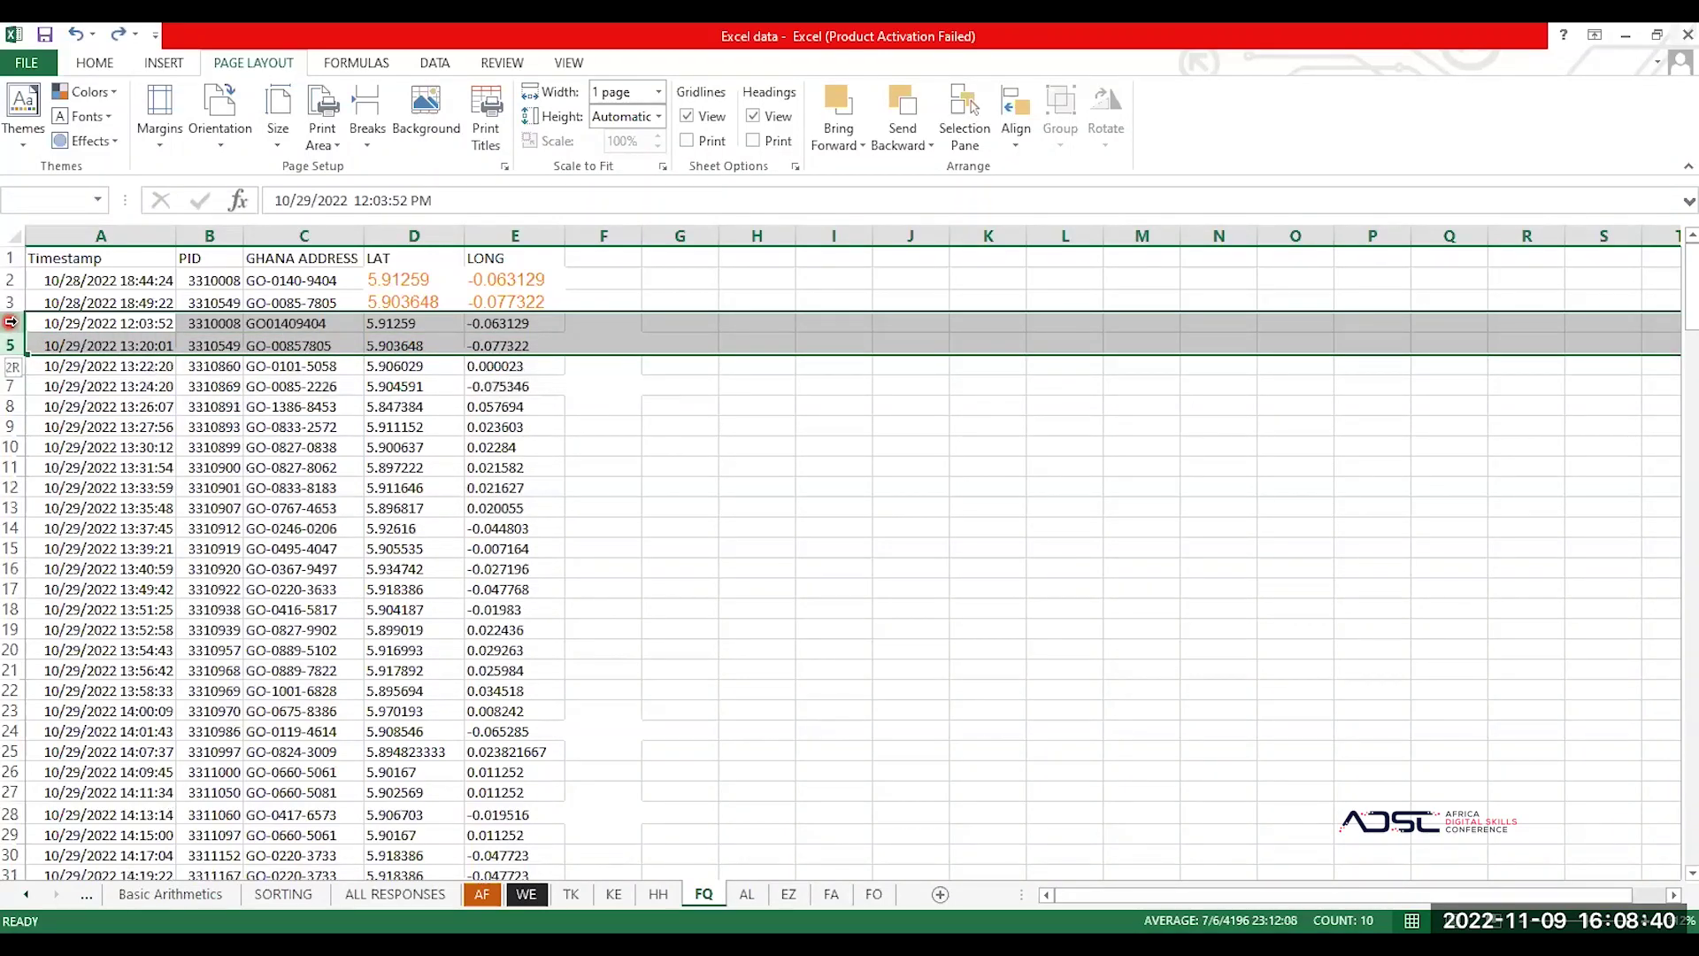
pyautogui.moveTo(11, 345); pyautogui.dragTo(11, 527)
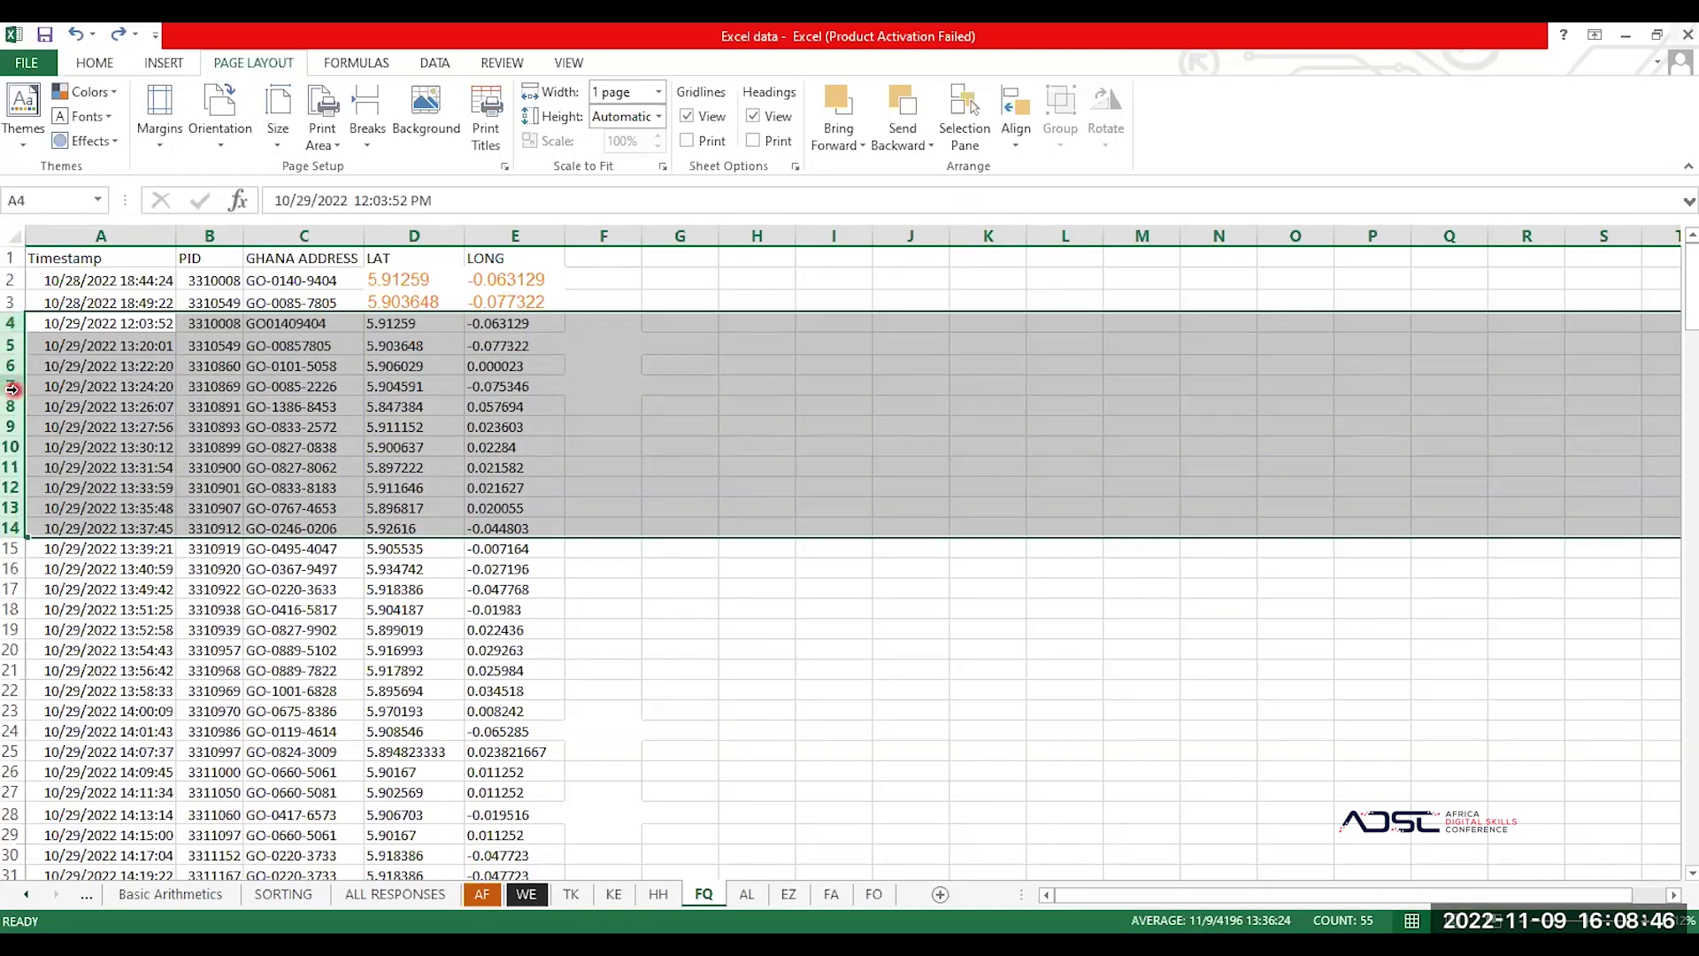
pyautogui.rightClick(12, 388)
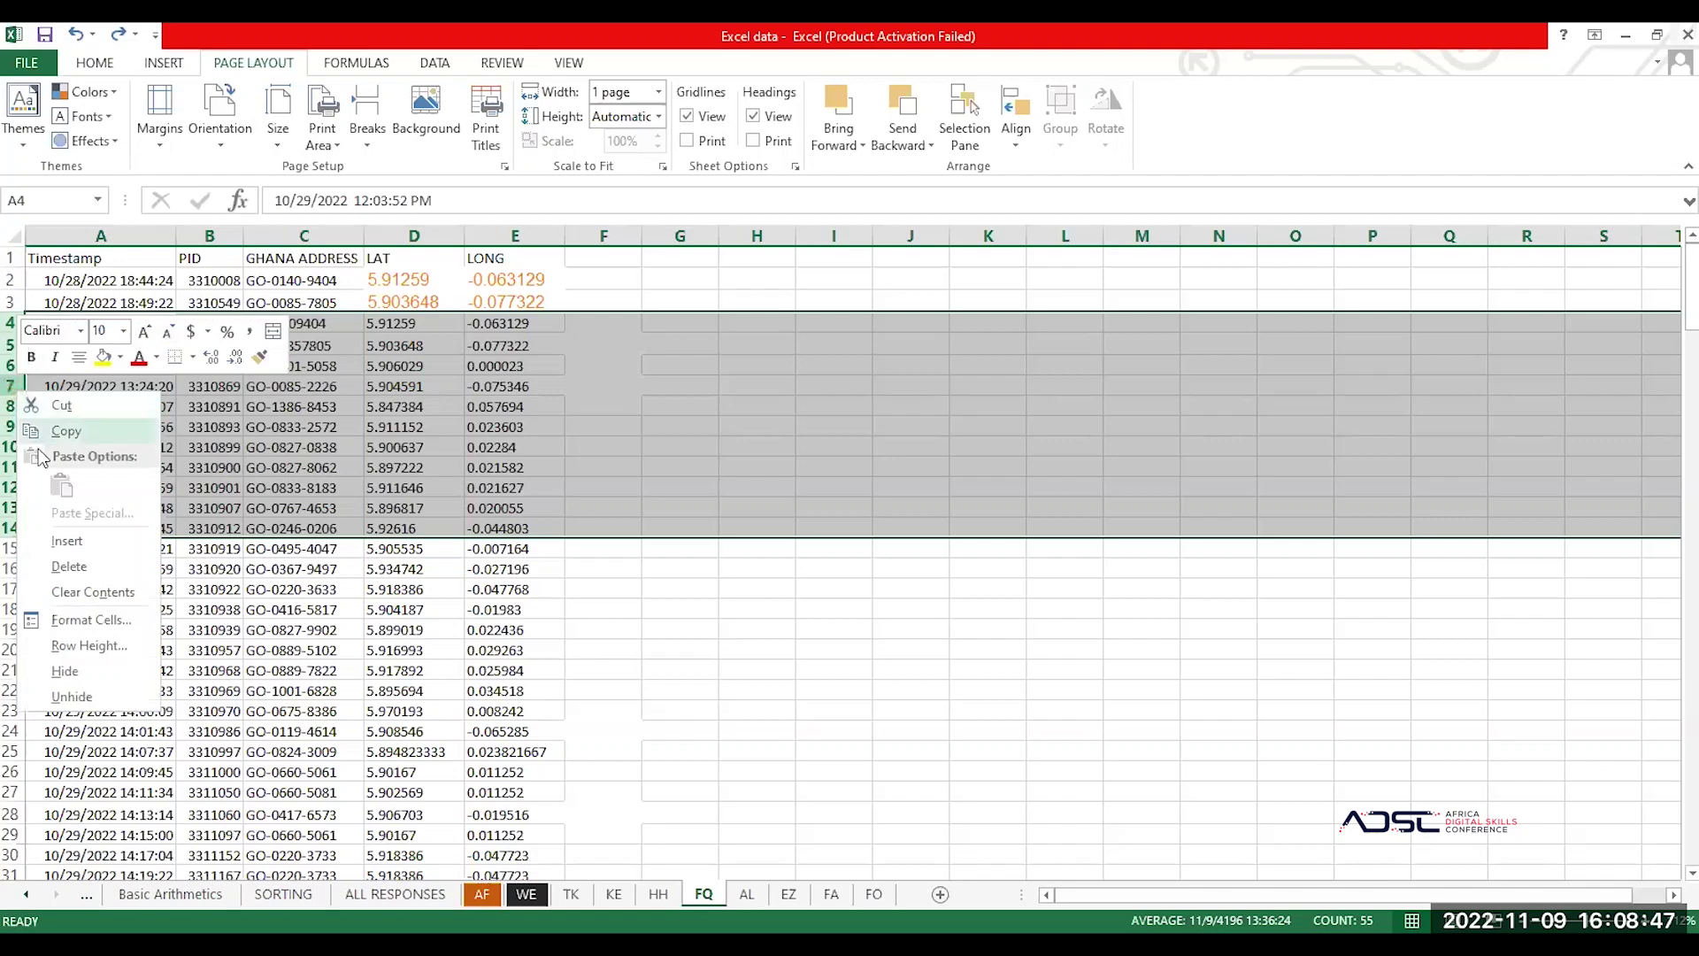
pyautogui.click(79, 542)
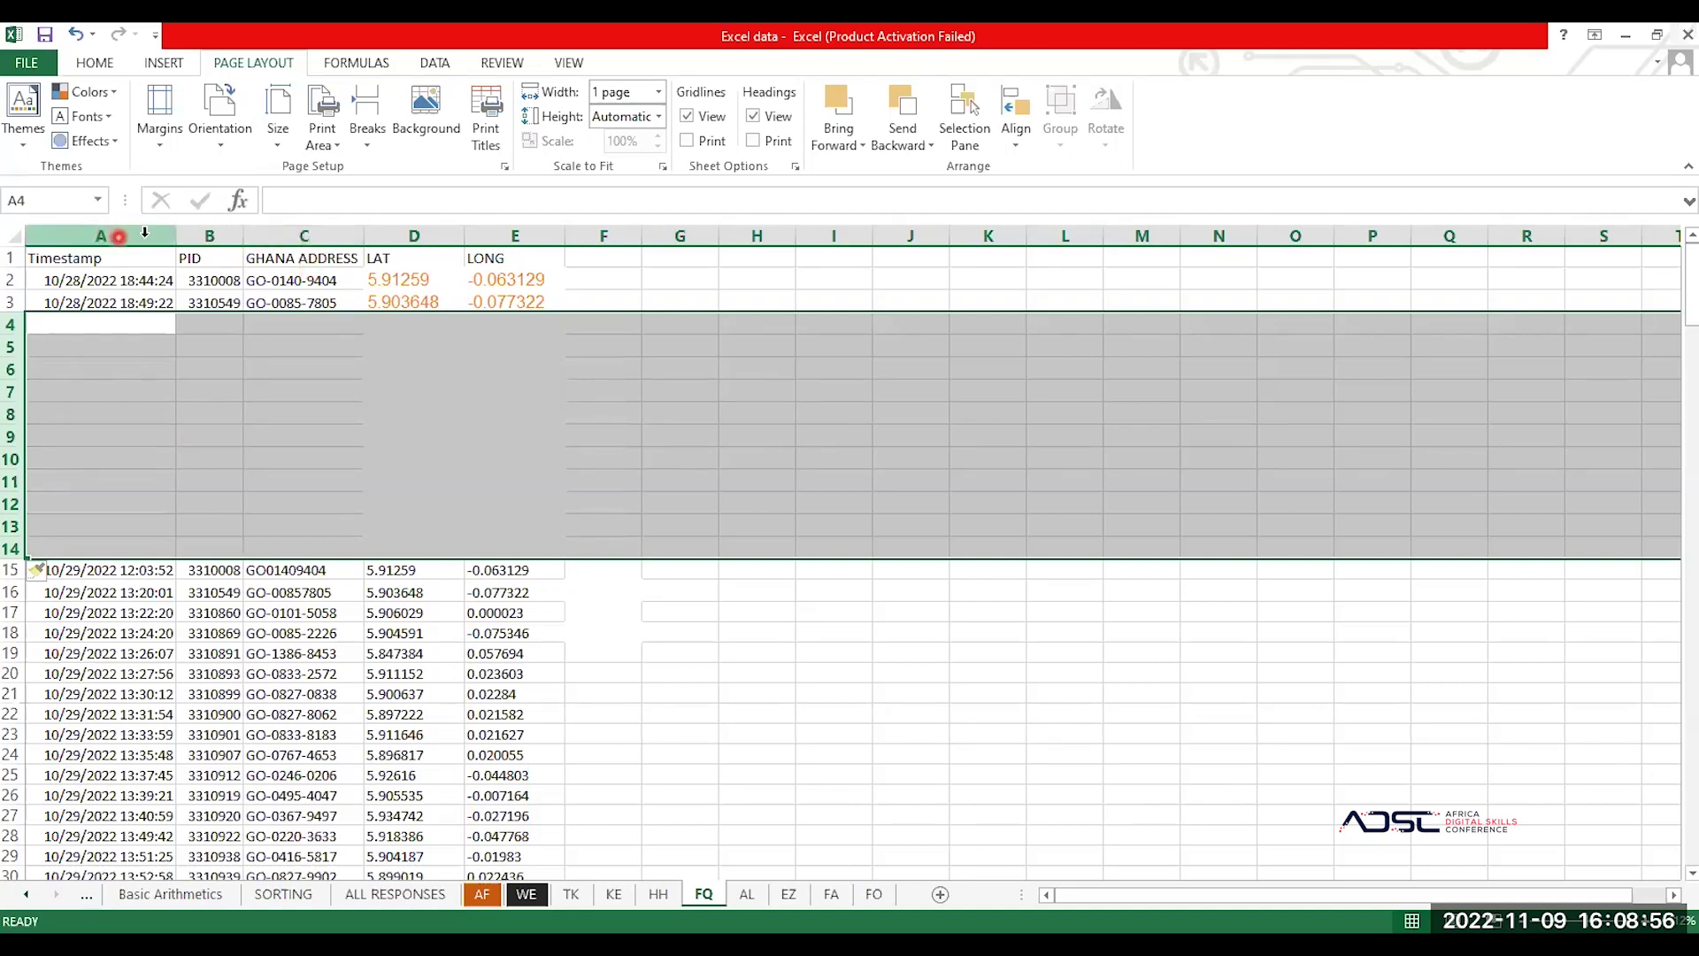
# Step: Insert two blank columns at B and C, pushing PID to column D
pyautogui.click(213, 232)
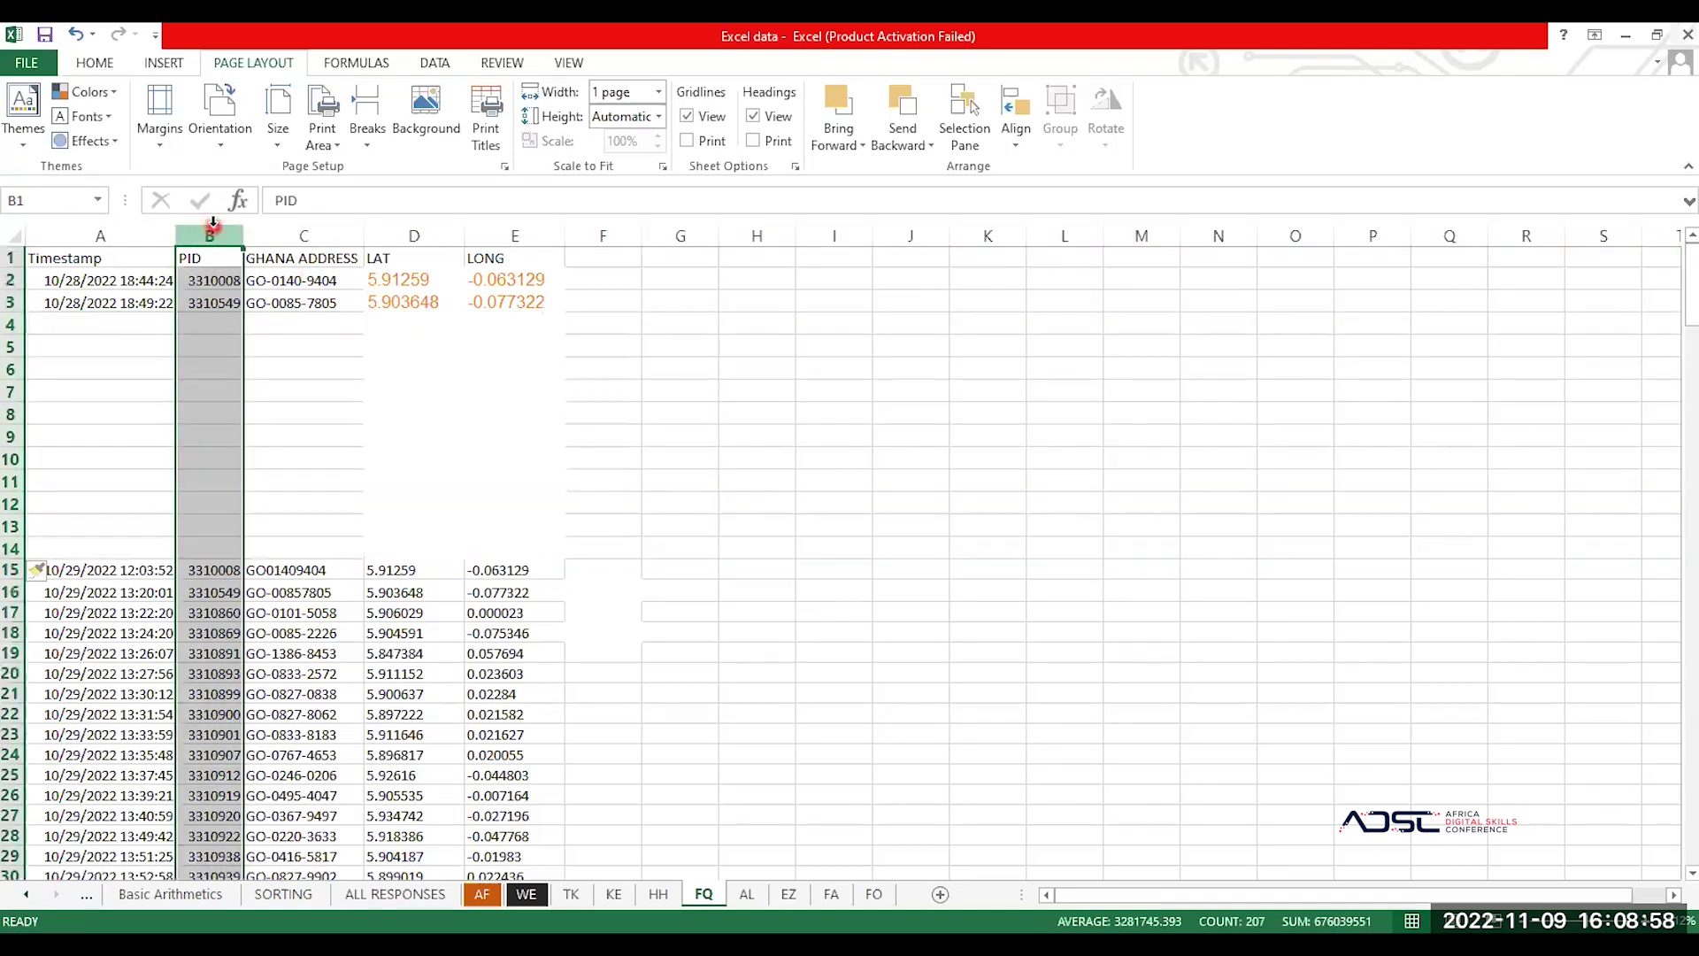
pyautogui.hotkey('shift', 'Right')
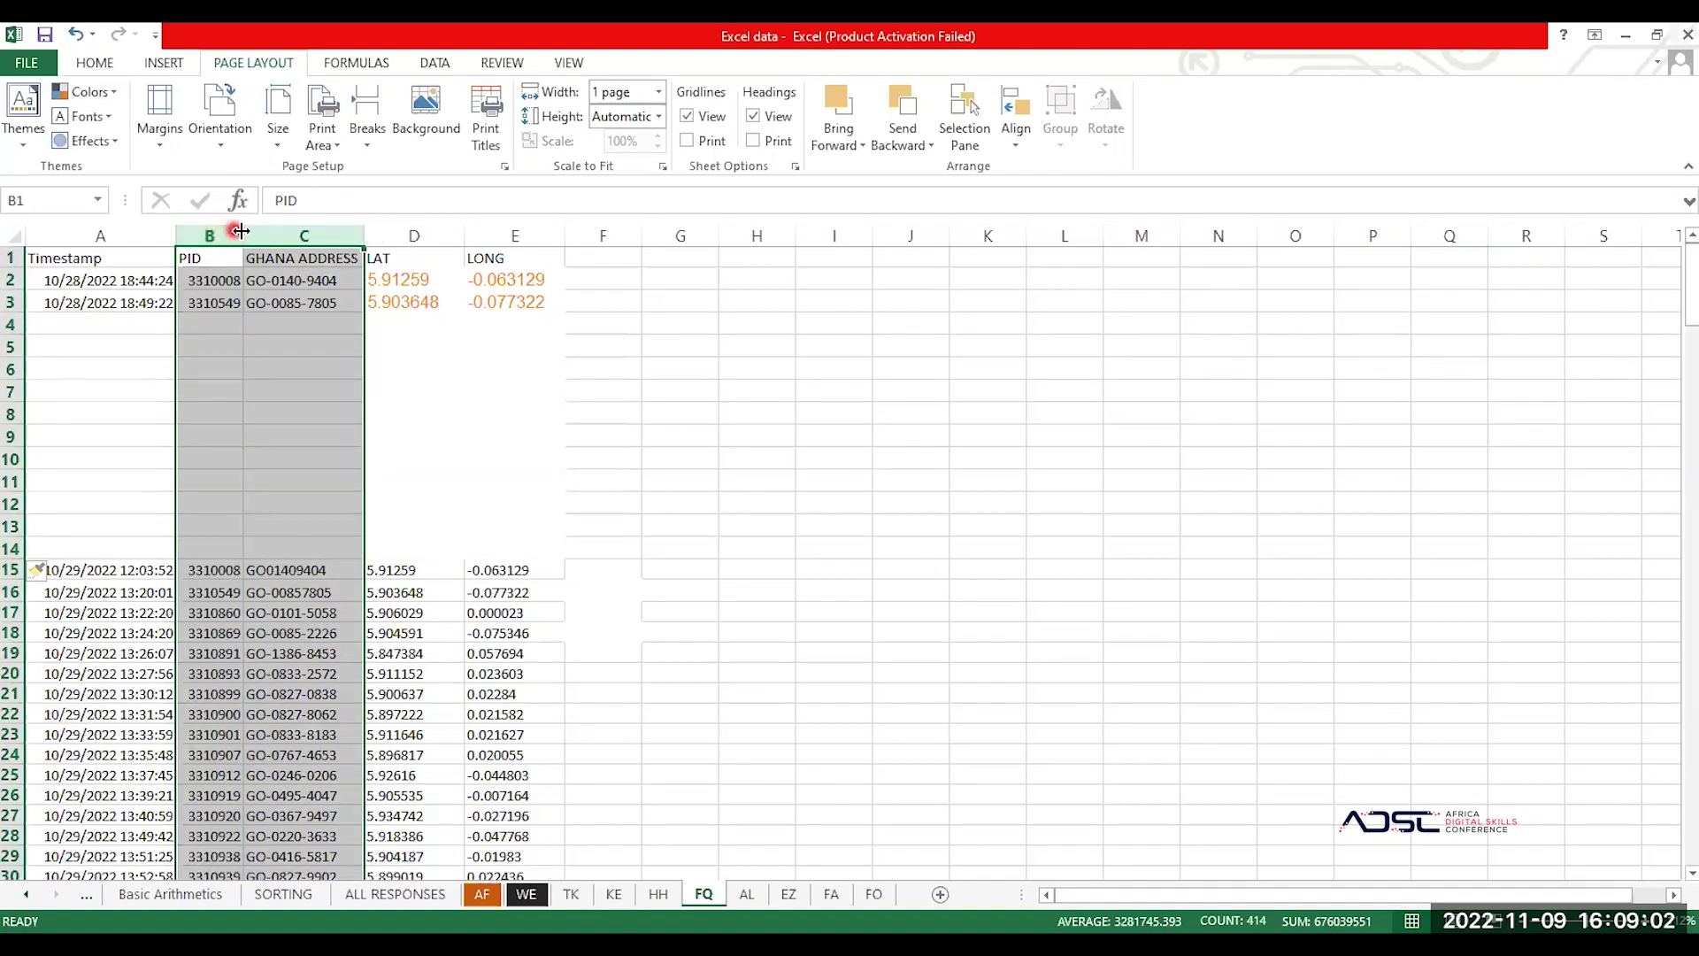
pyautogui.rightClick(268, 236)
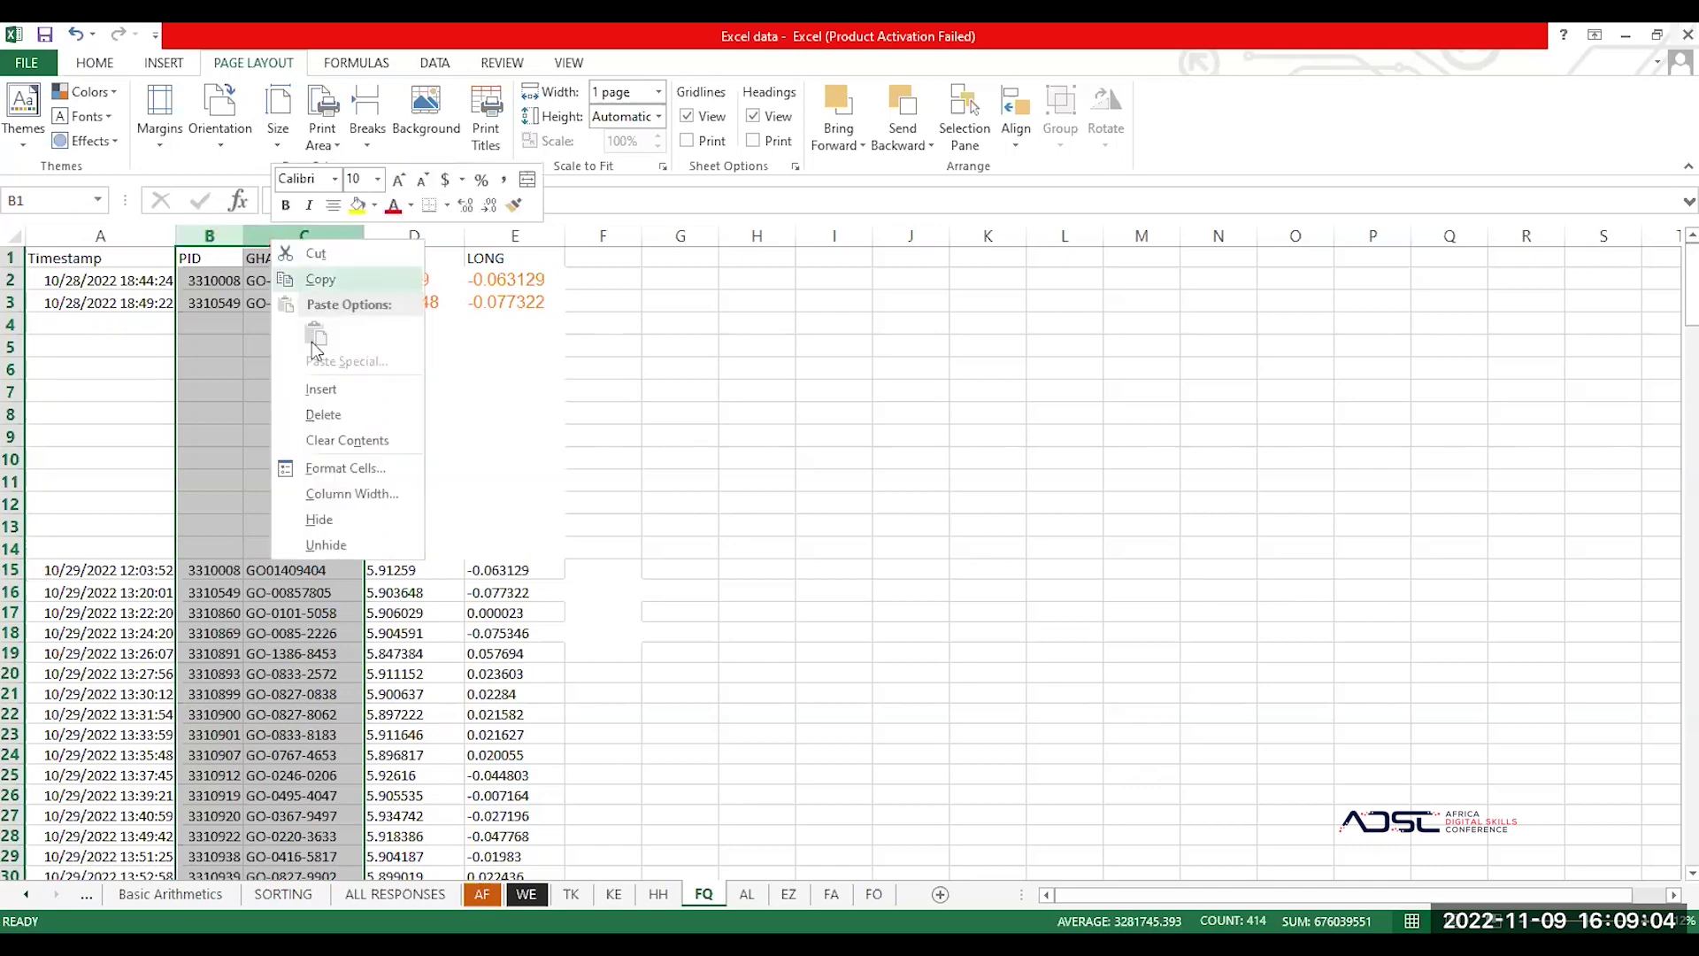
pyautogui.click(344, 388)
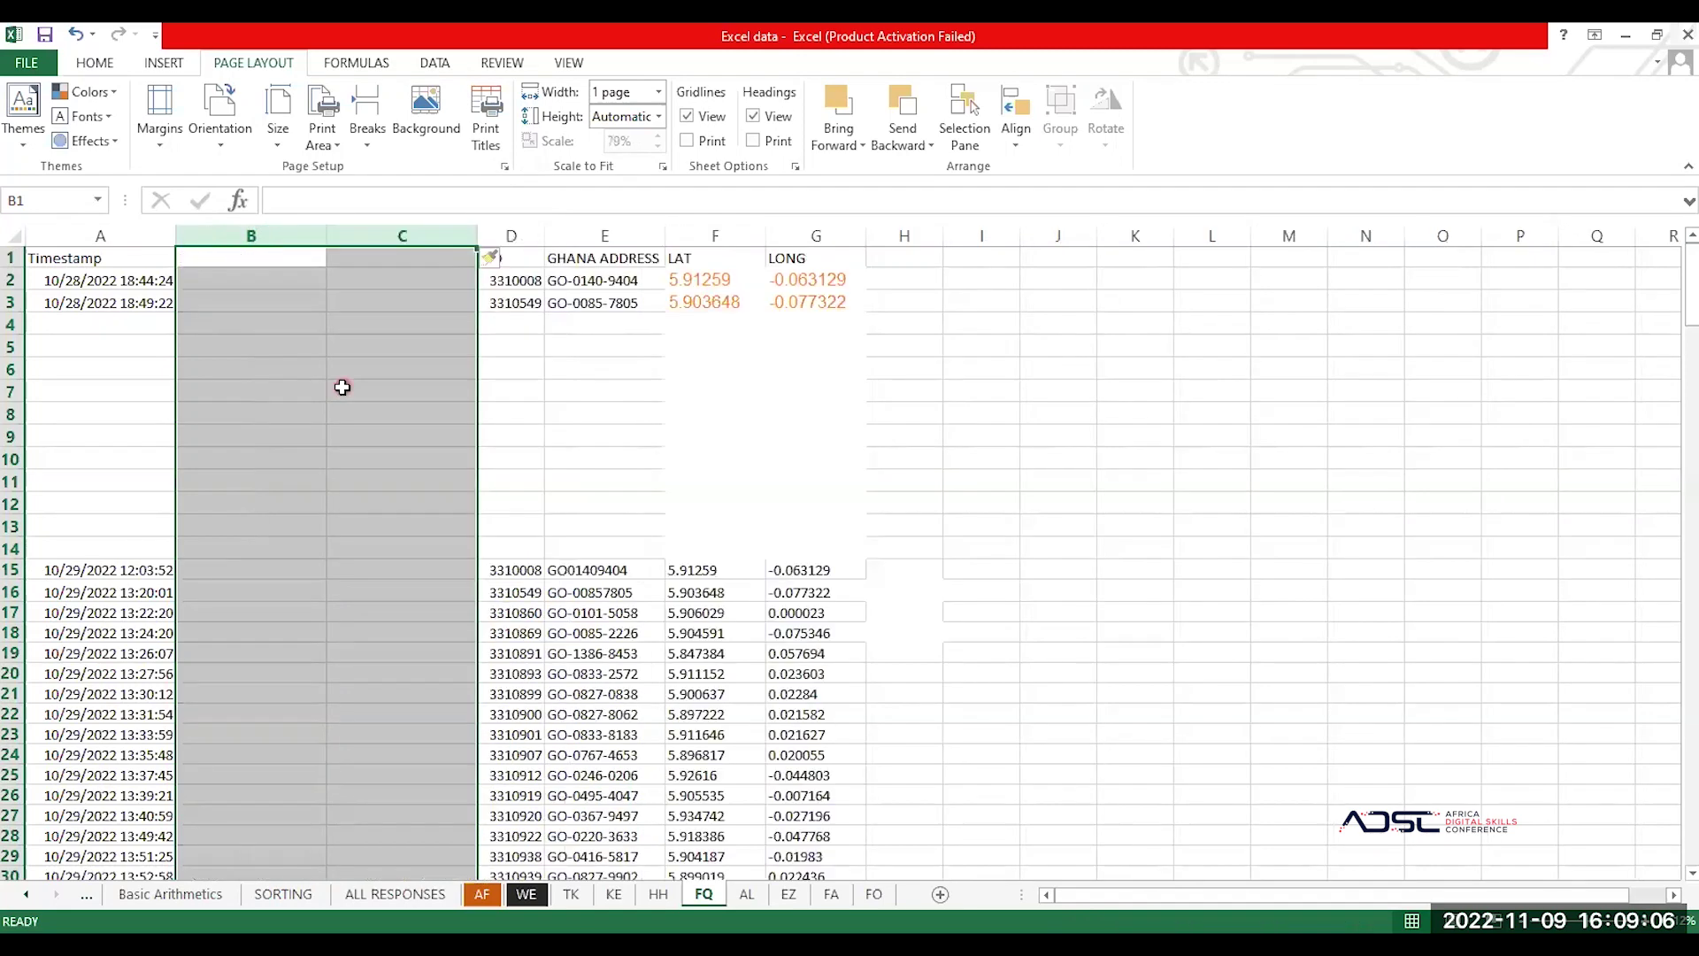
# Step: Check the new empty columns by selecting cells B1, D1, C11 and B6
pyautogui.click(487, 391)
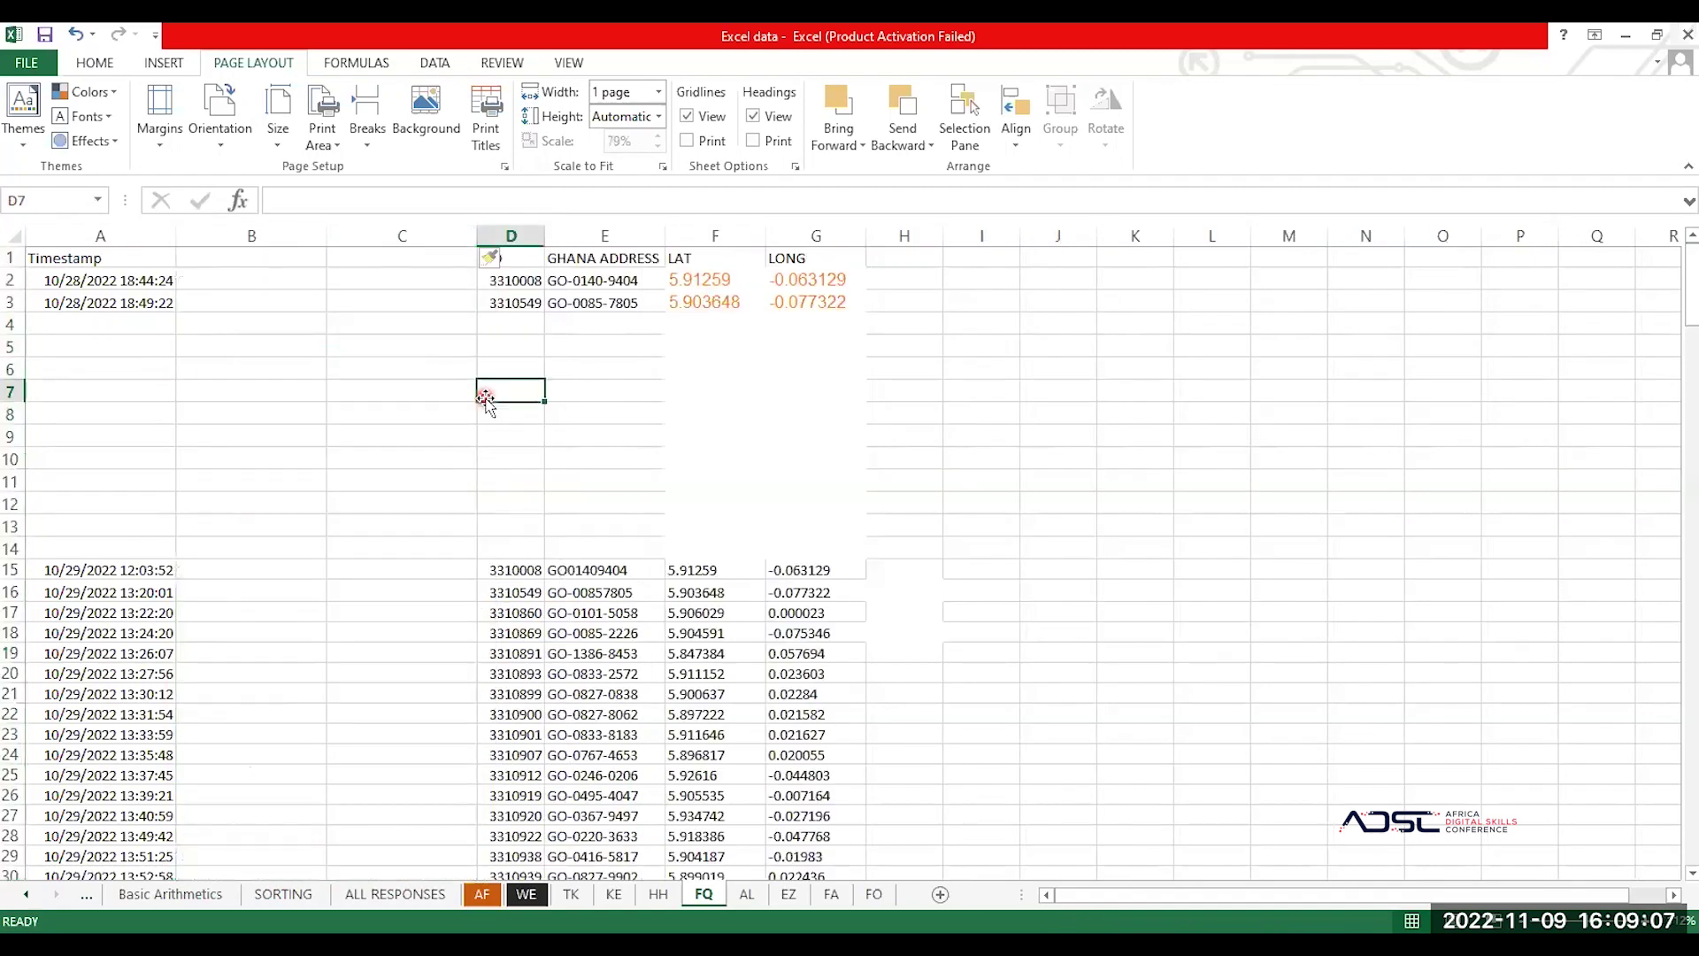
pyautogui.click(266, 256)
pyautogui.click(529, 256)
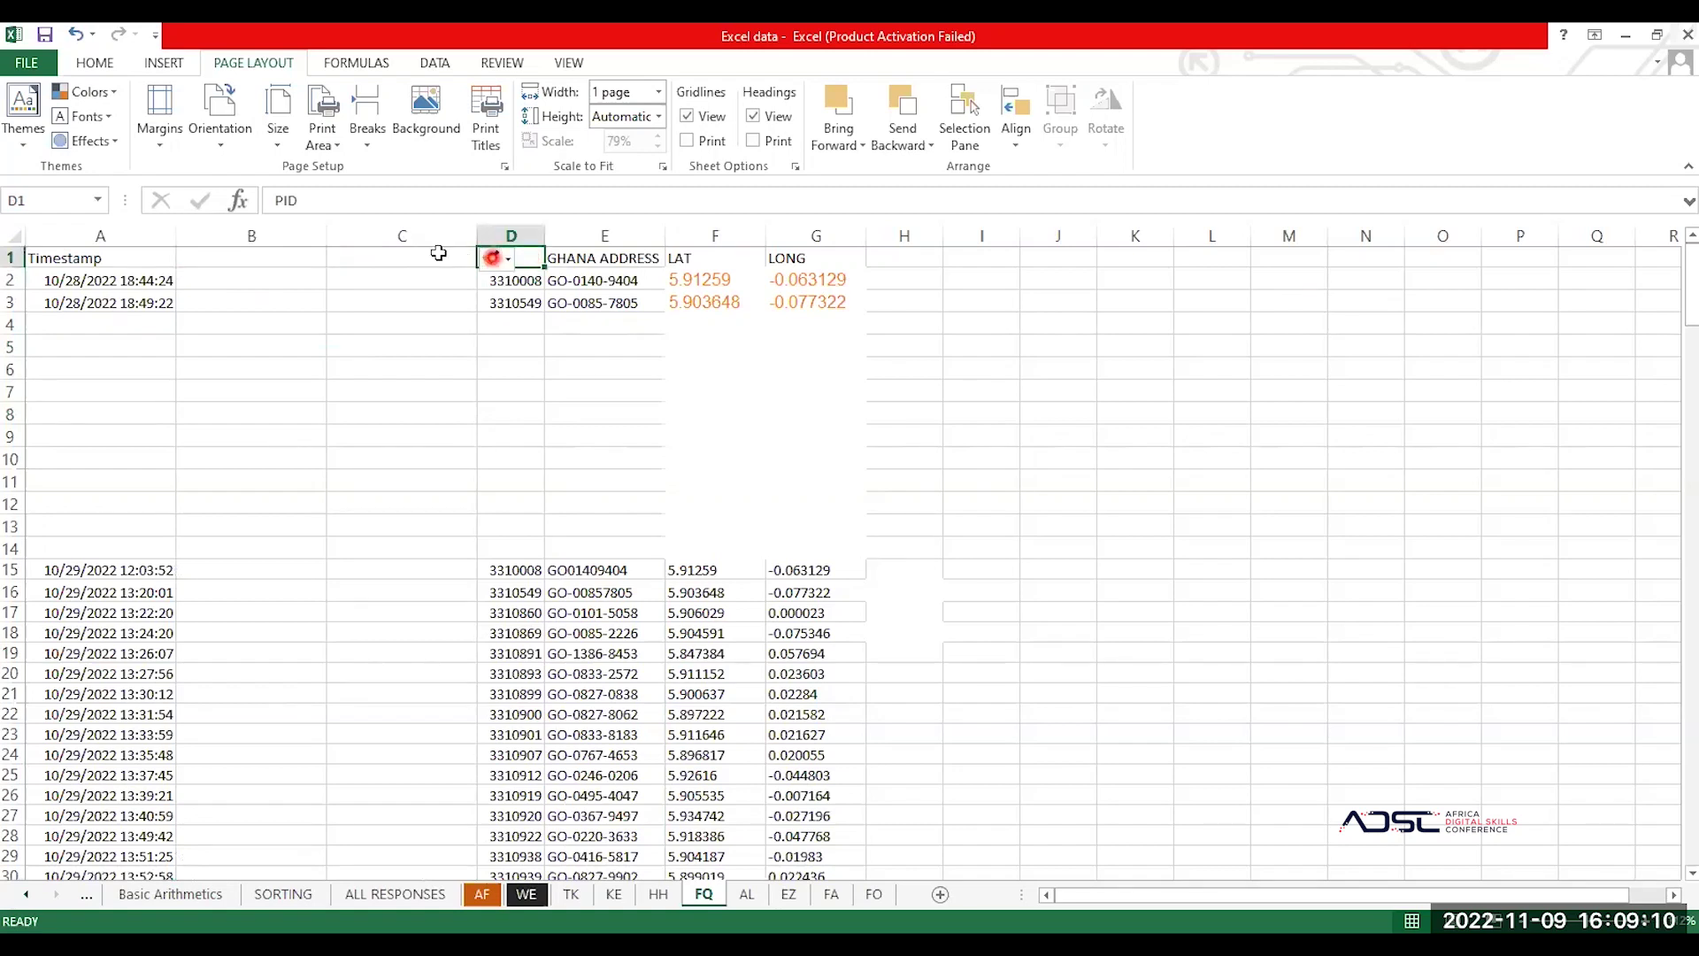
pyautogui.click(262, 257)
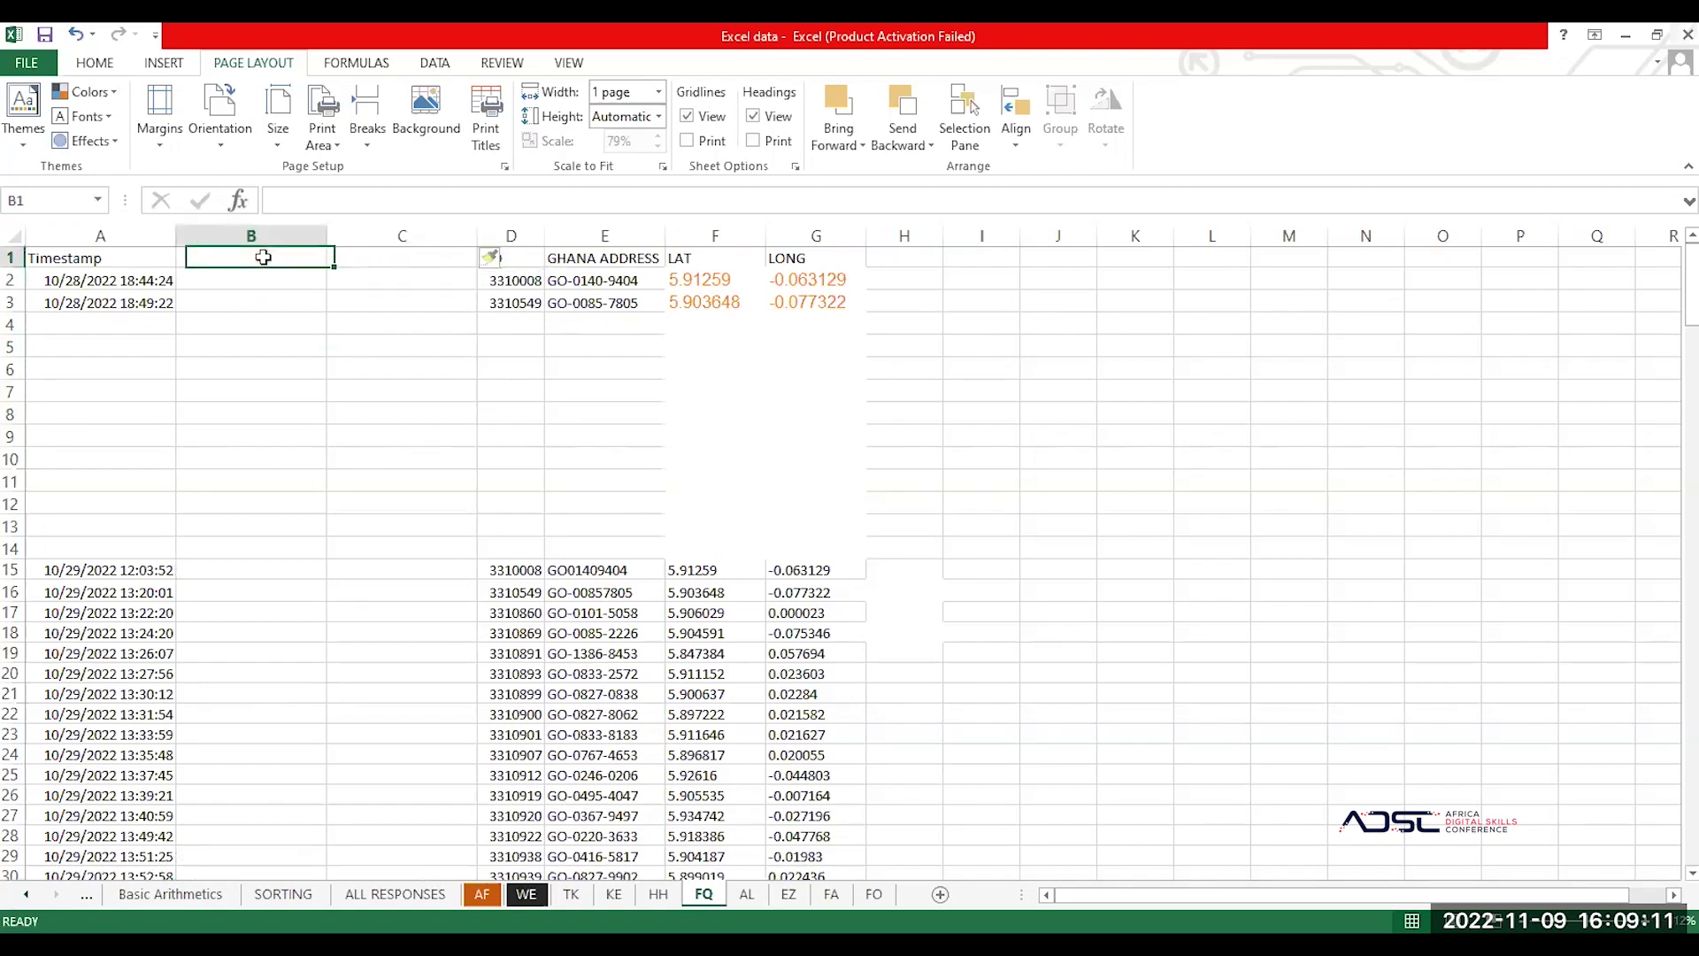
pyautogui.click(395, 482)
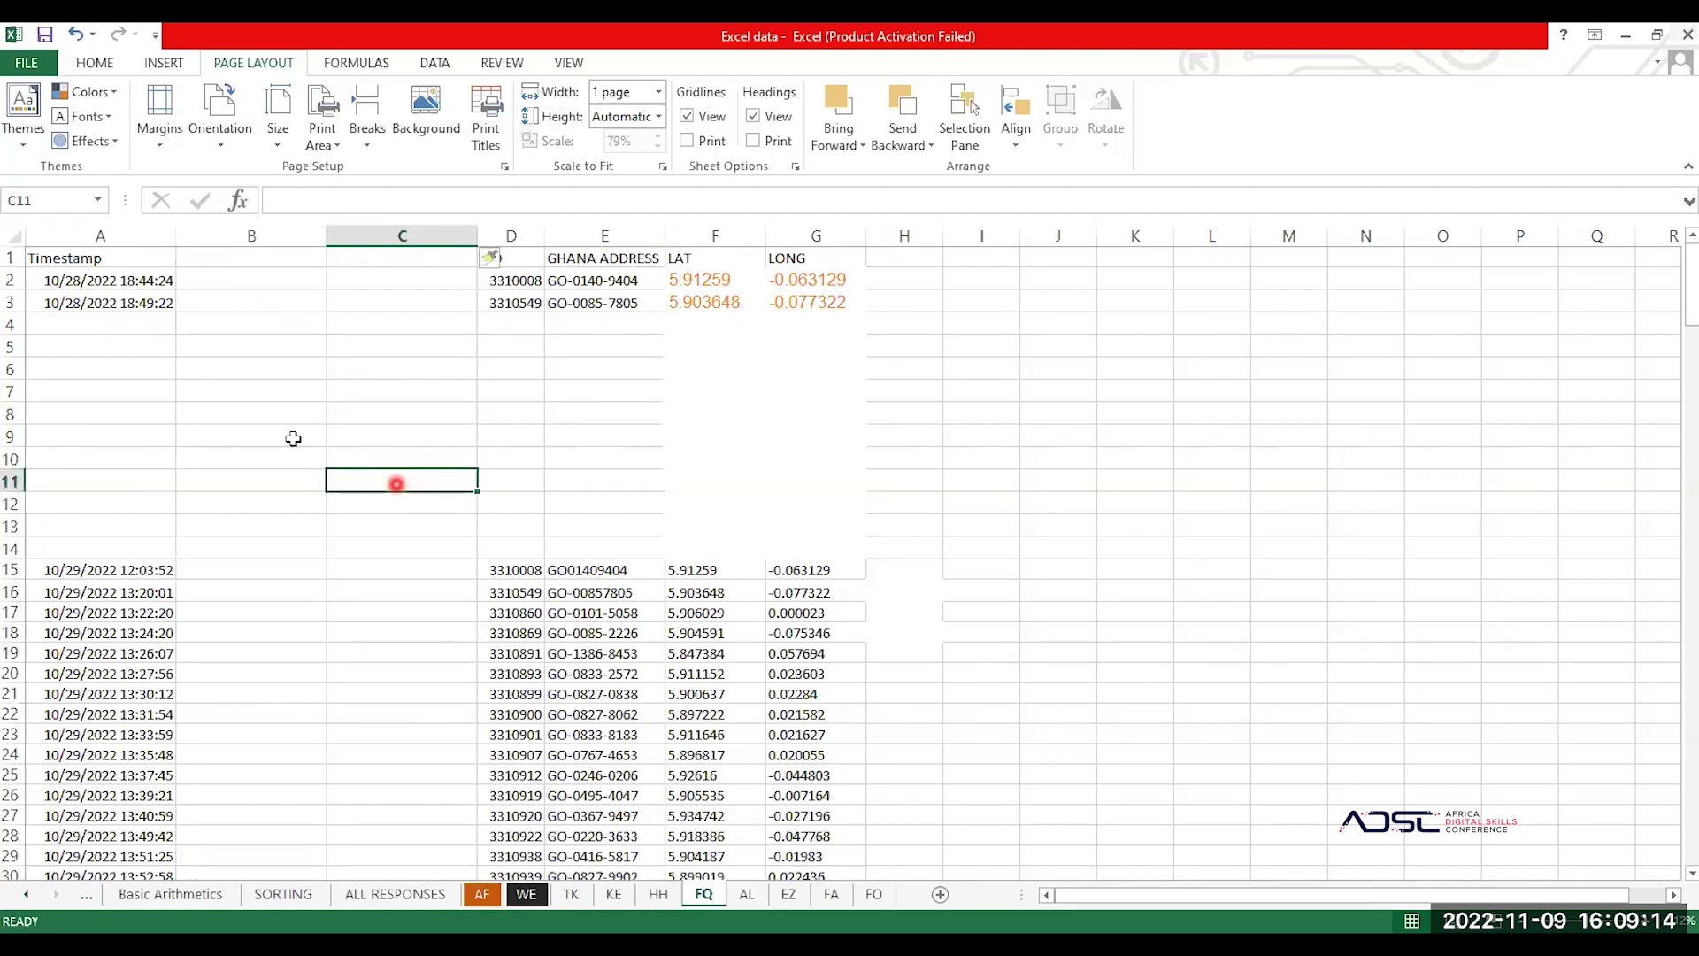
pyautogui.click(319, 377)
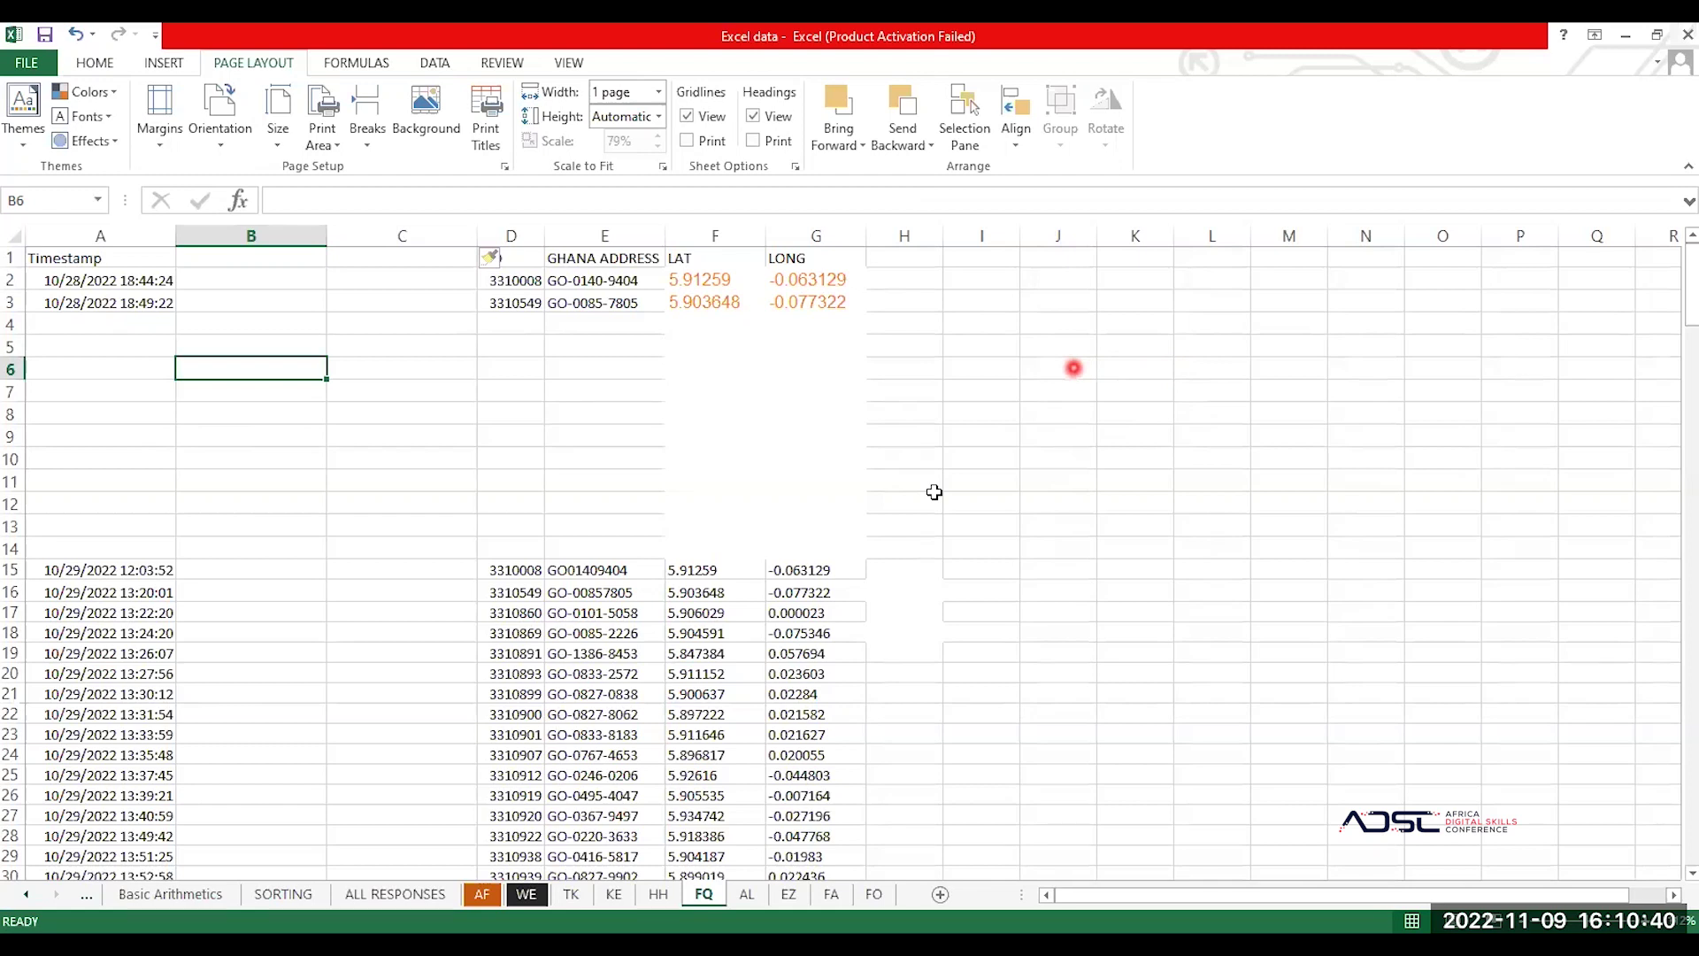
pyautogui.click(1073, 368)
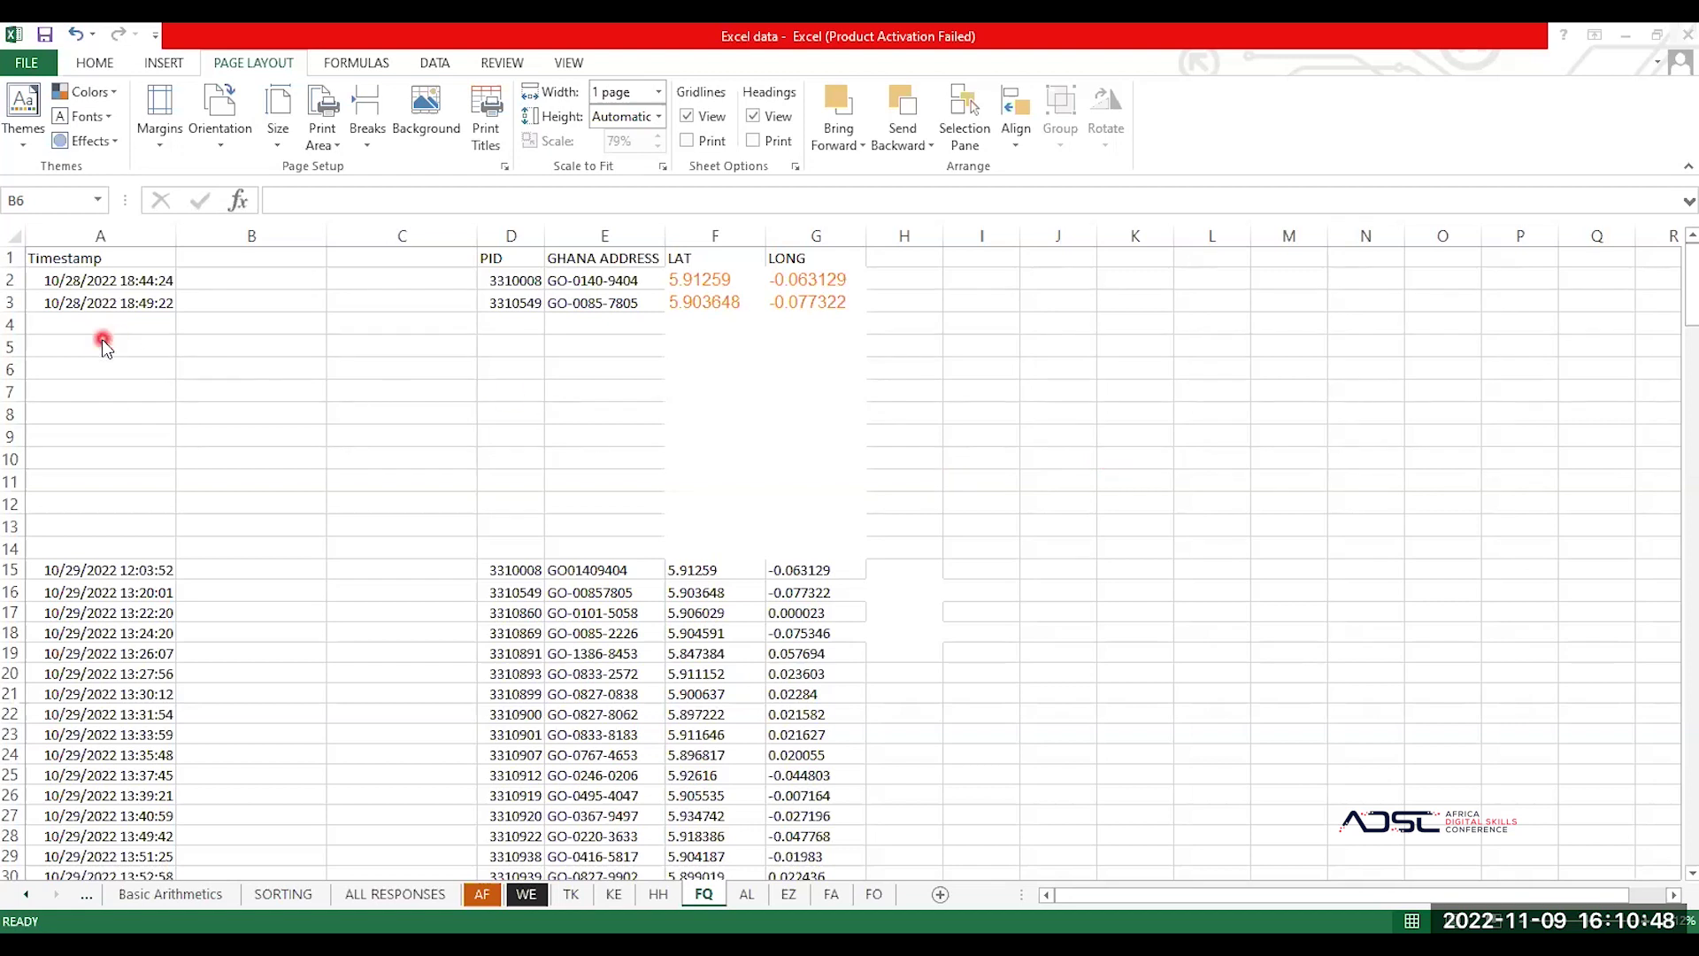
pyautogui.click(126, 648)
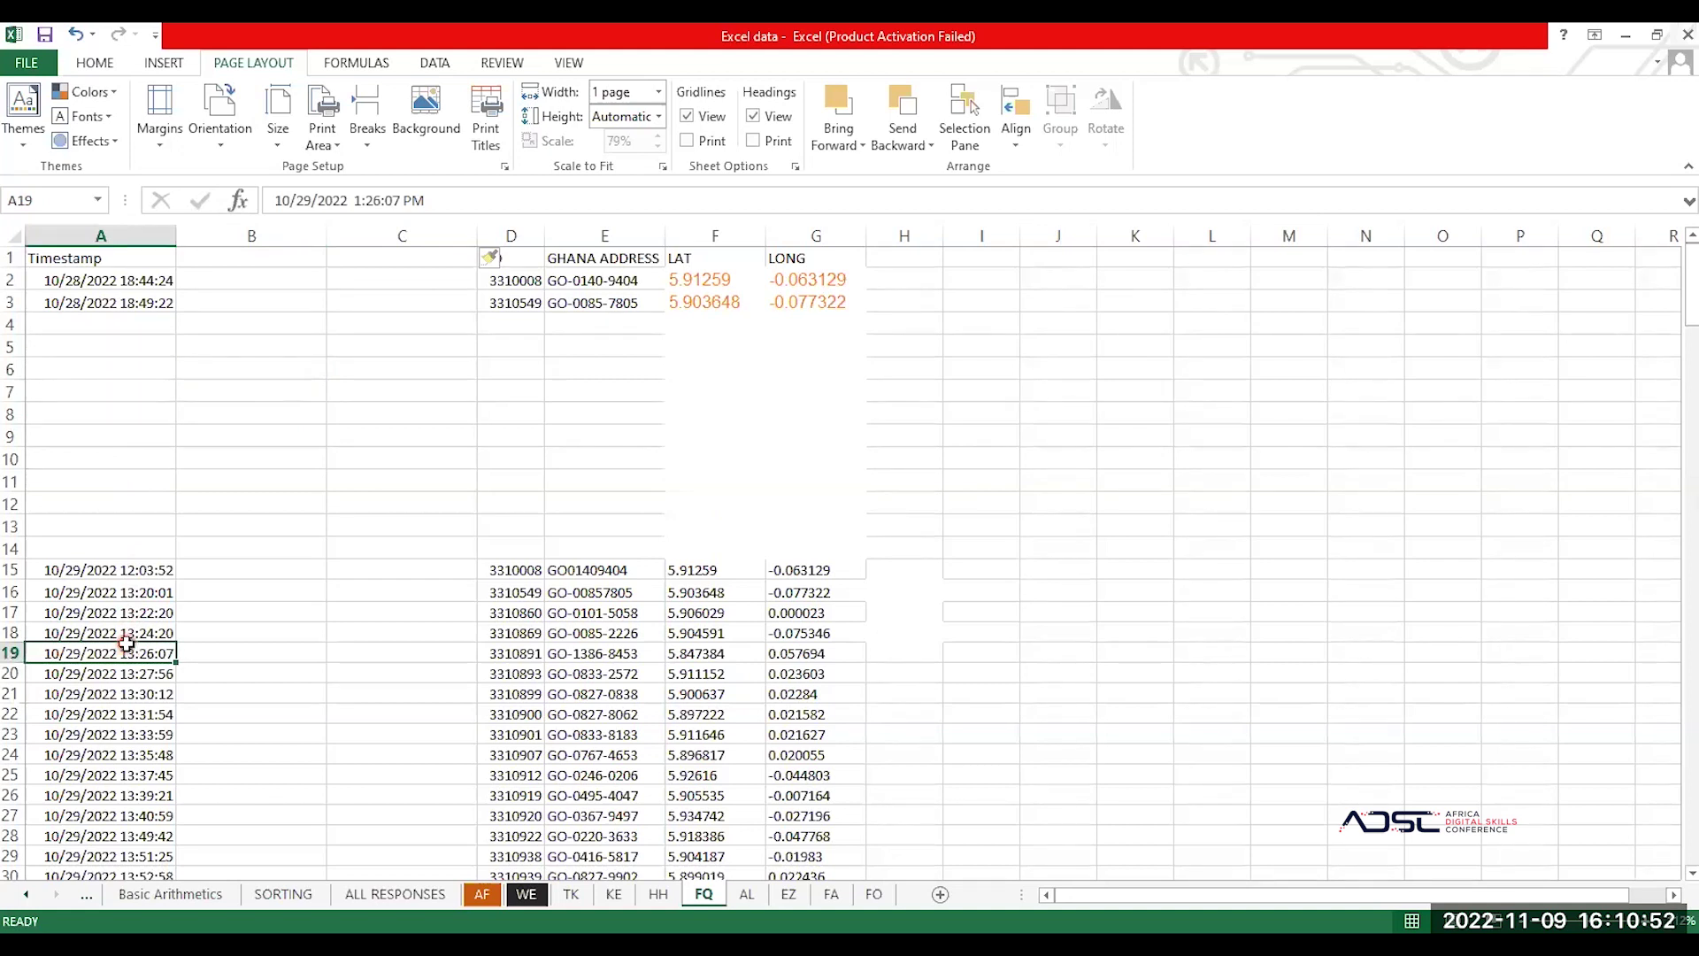
pyautogui.hotkey('ctrl', 'a')
pyautogui.click(107, 298)
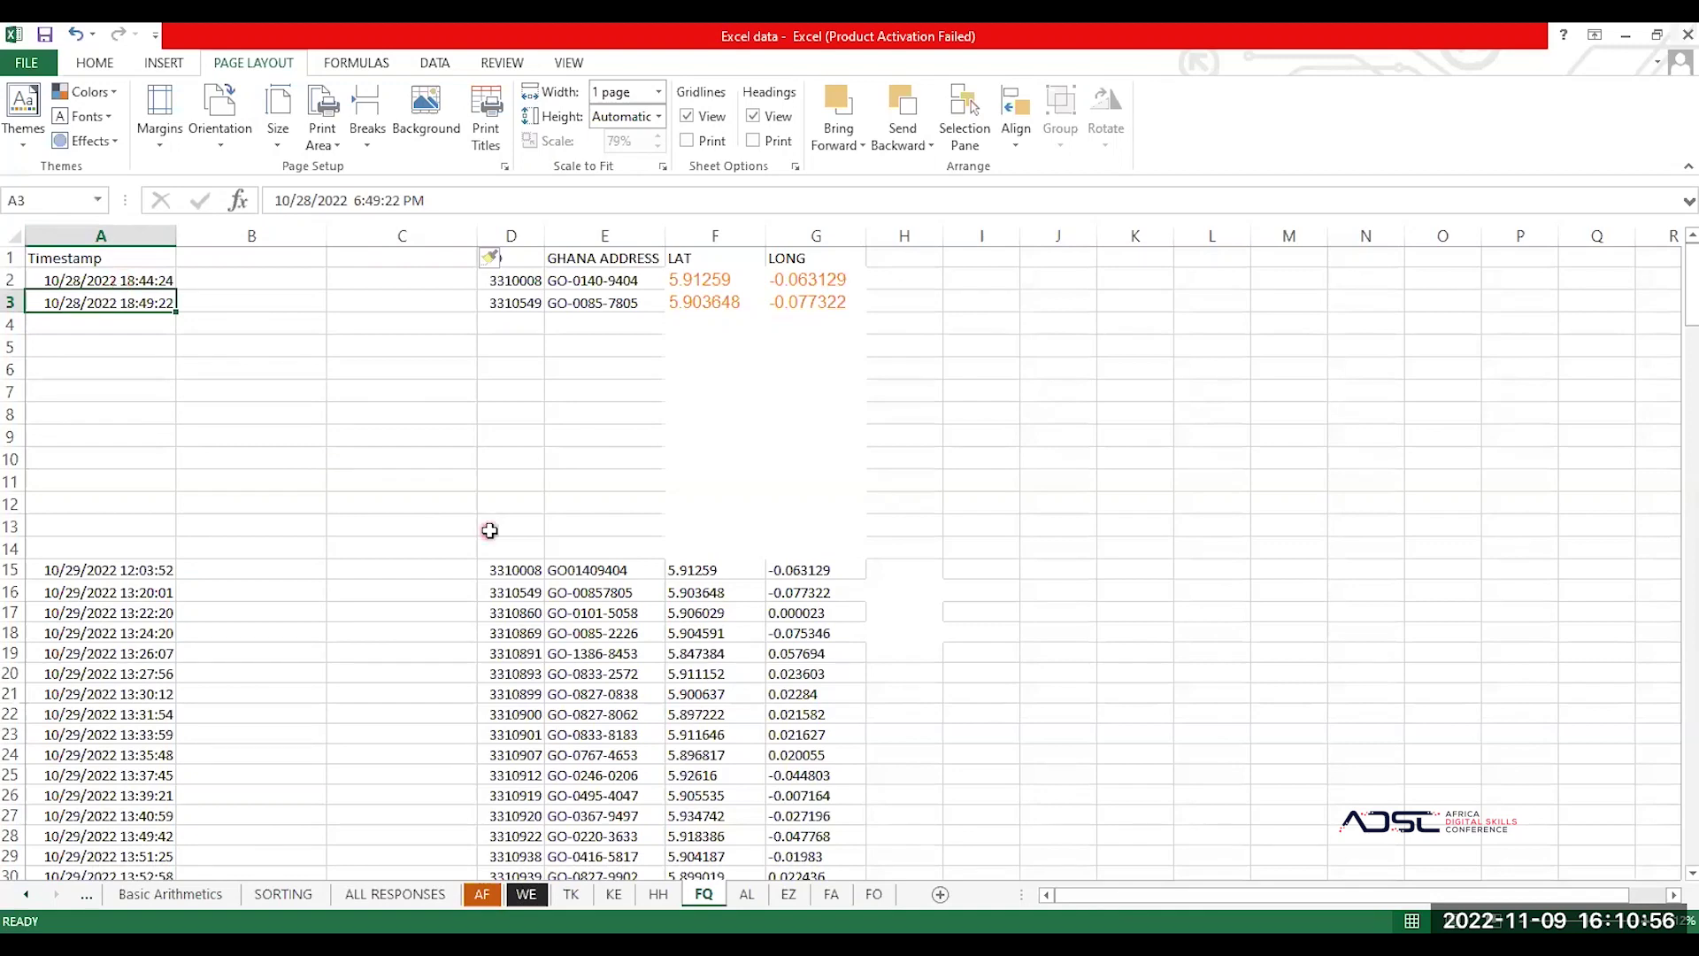
# Step: On the AL sheet, autofit column B for FIELD WORKER CODE and turn off gridlines
pyautogui.click(748, 896)
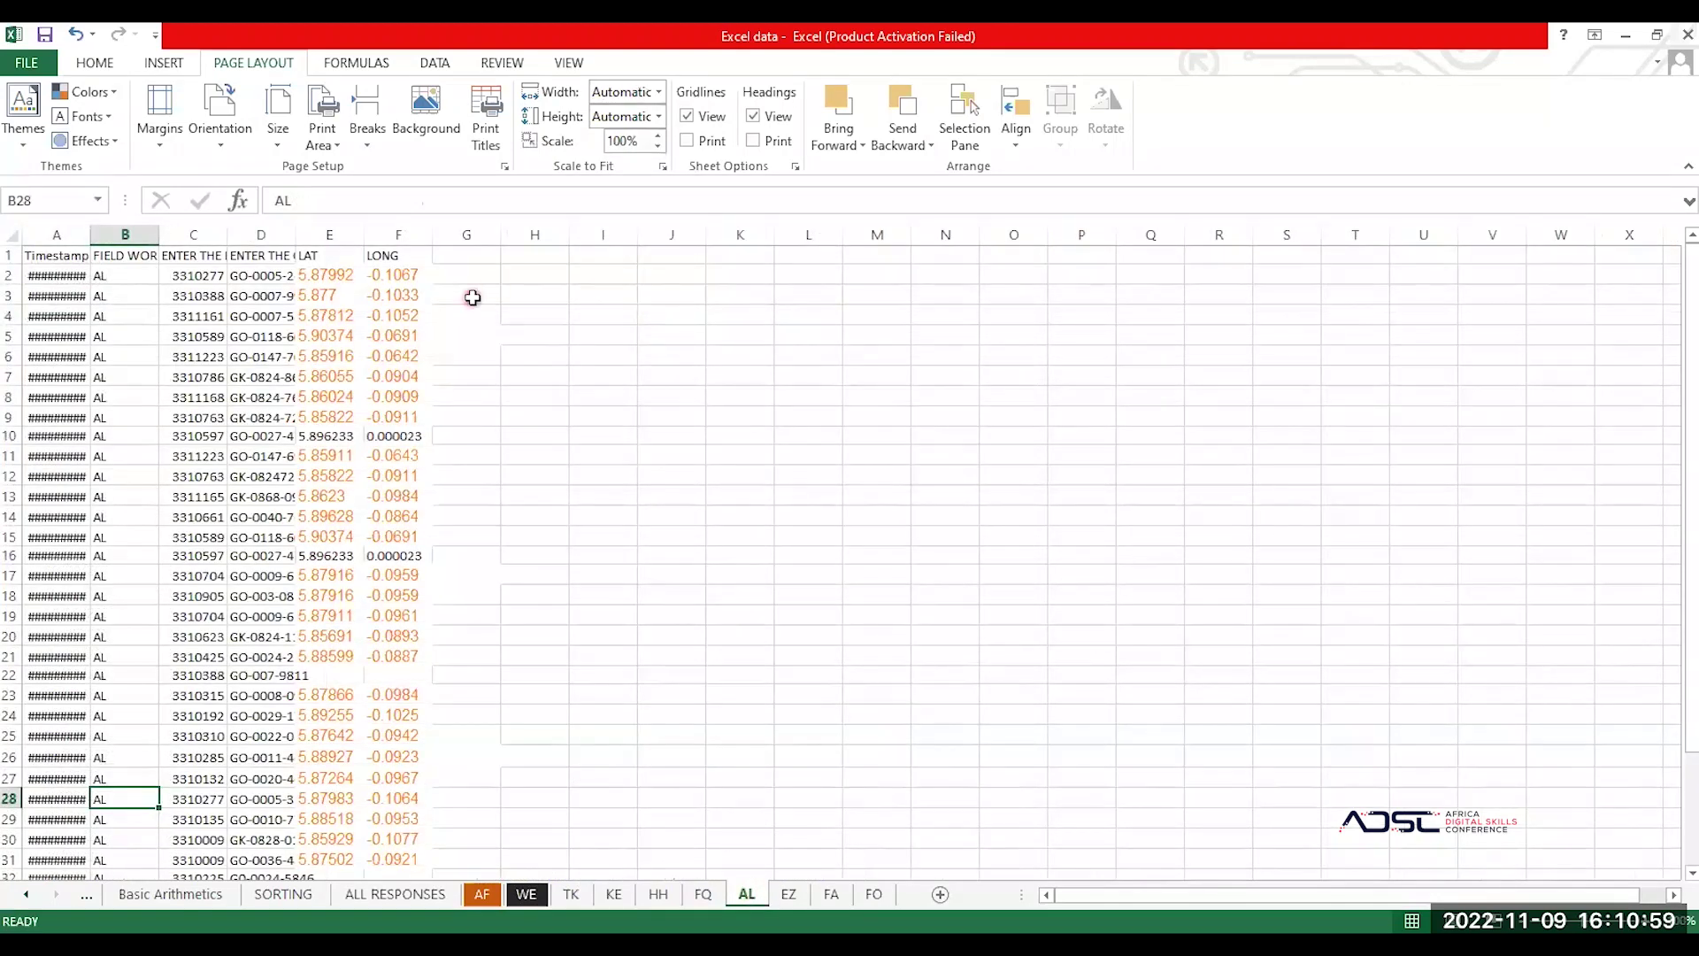
pyautogui.doubleClick(154, 234)
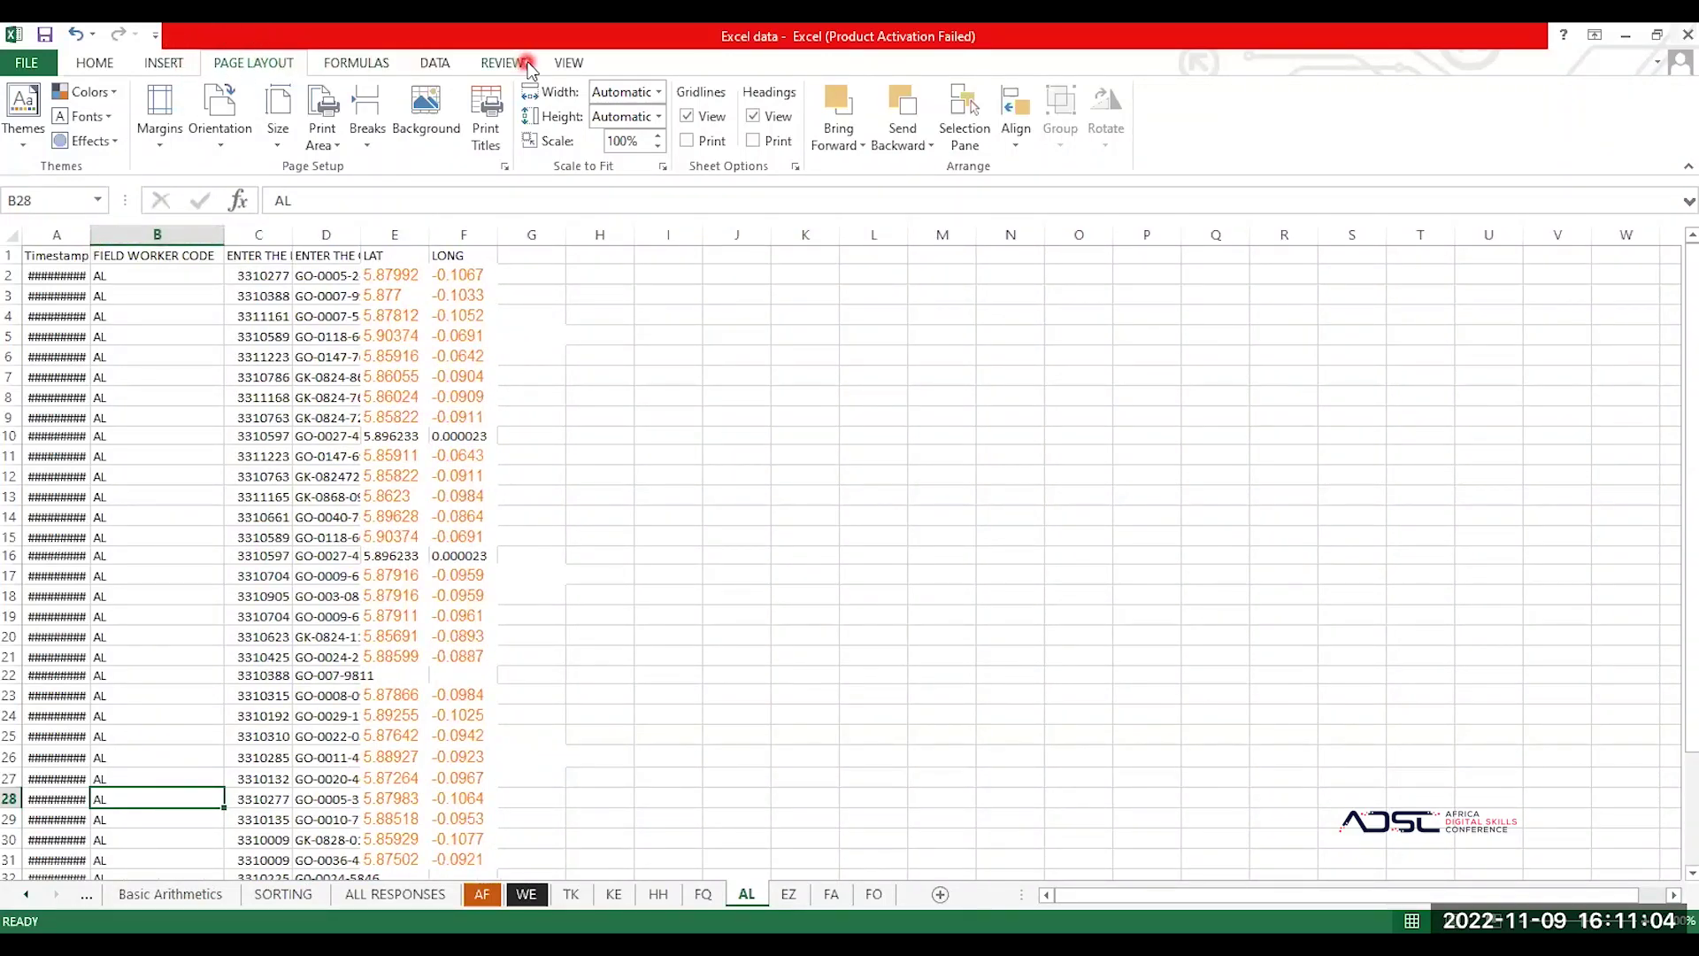
pyautogui.click(567, 65)
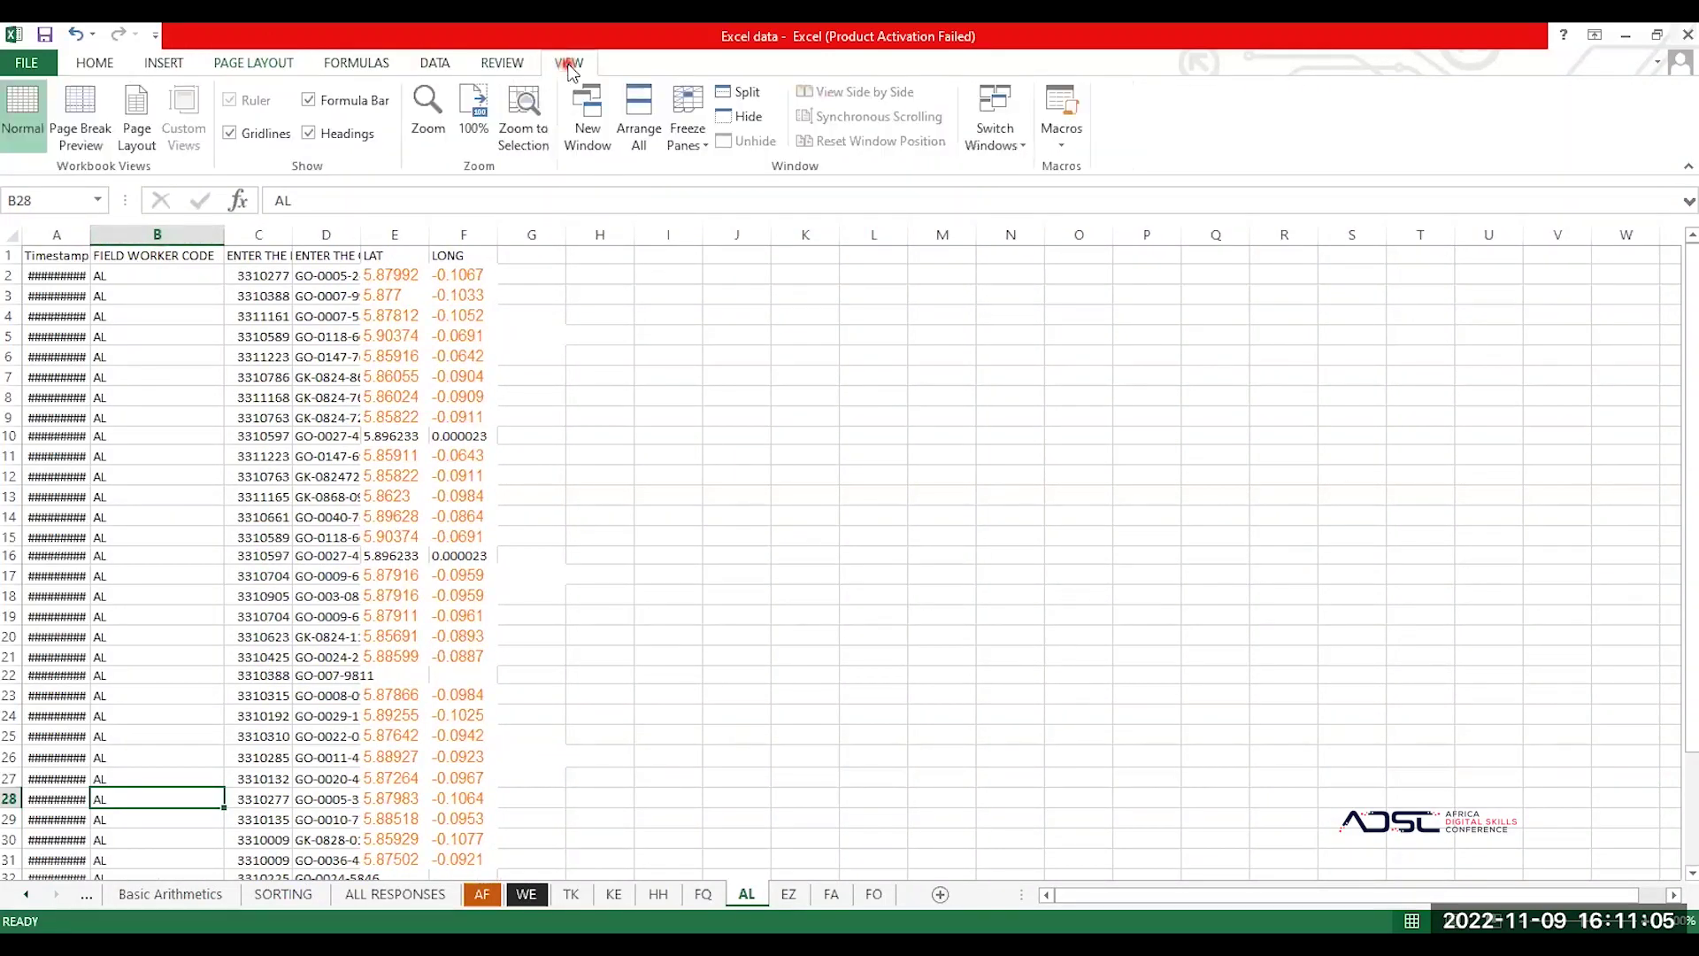
pyautogui.click(229, 134)
pyautogui.click(214, 435)
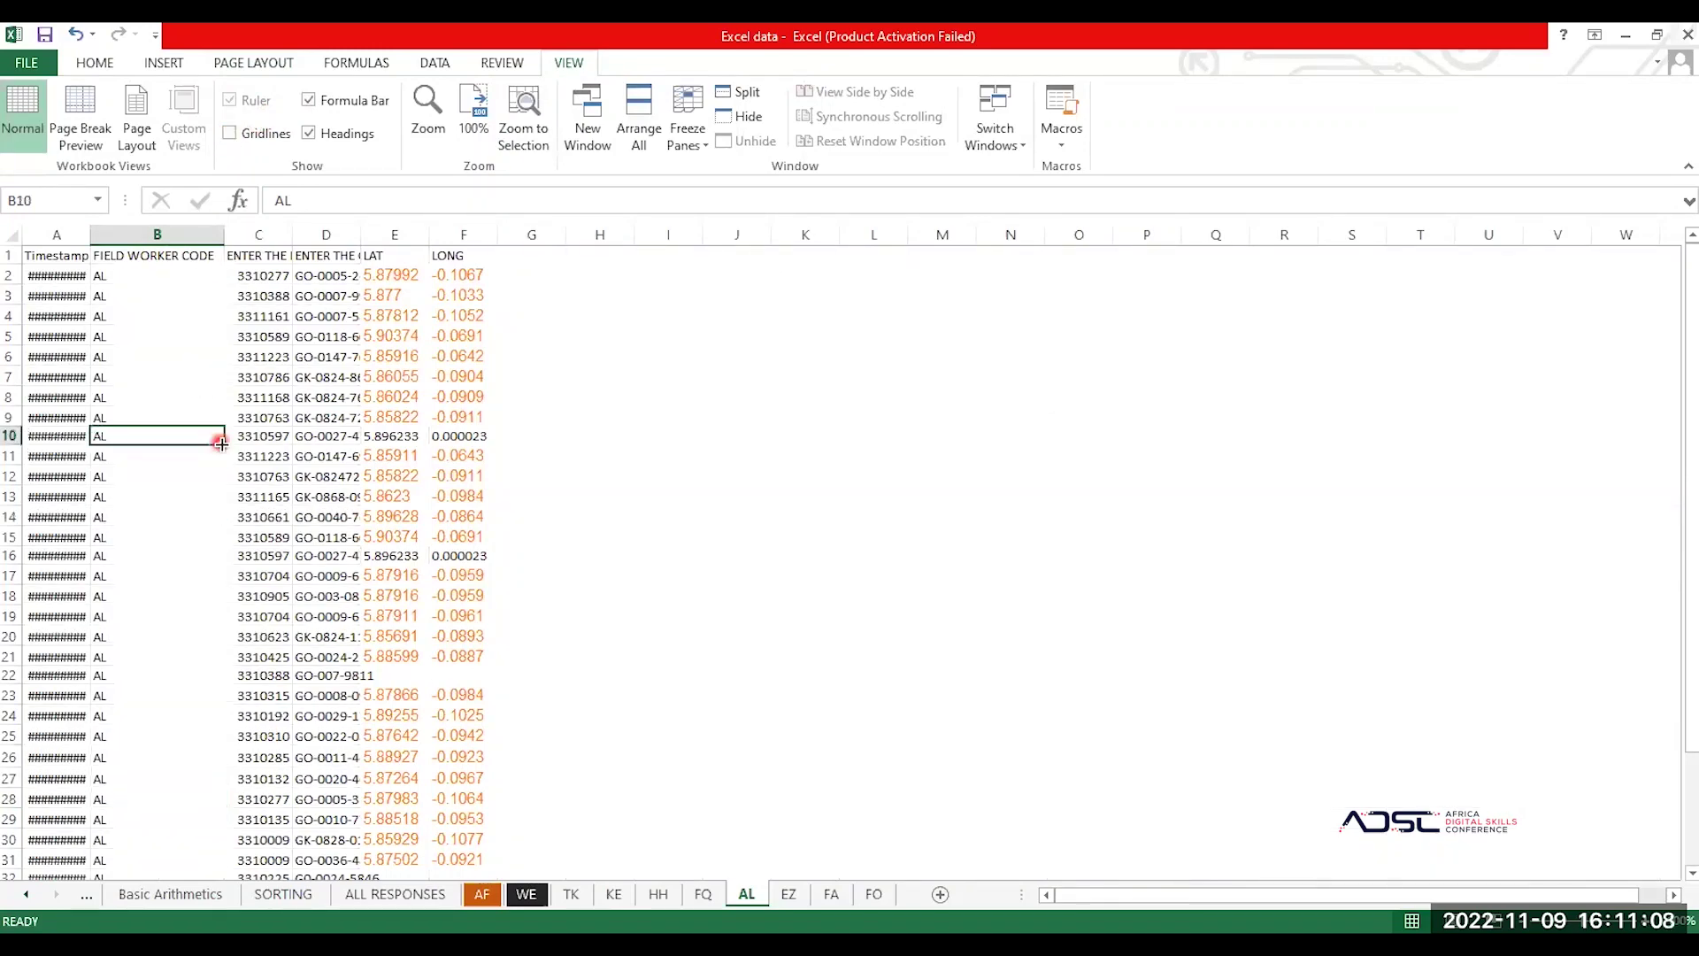
# Step: Select the whole AL data region and apply All Borders to it
pyautogui.click(104, 65)
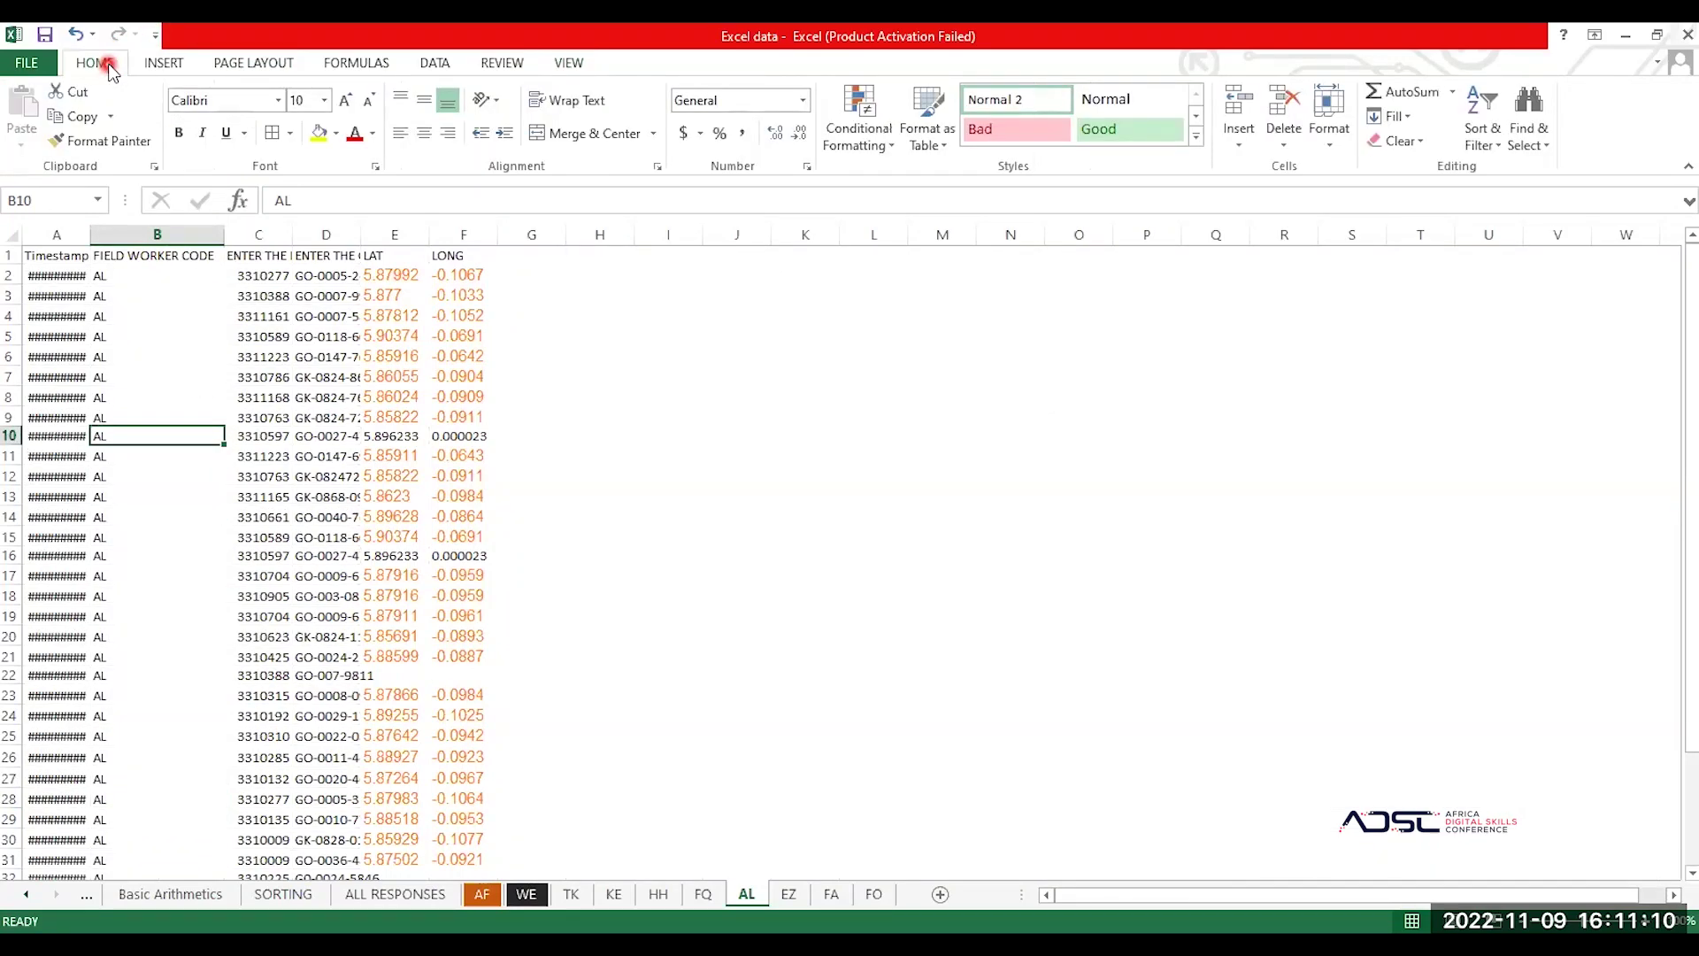
pyautogui.click(292, 134)
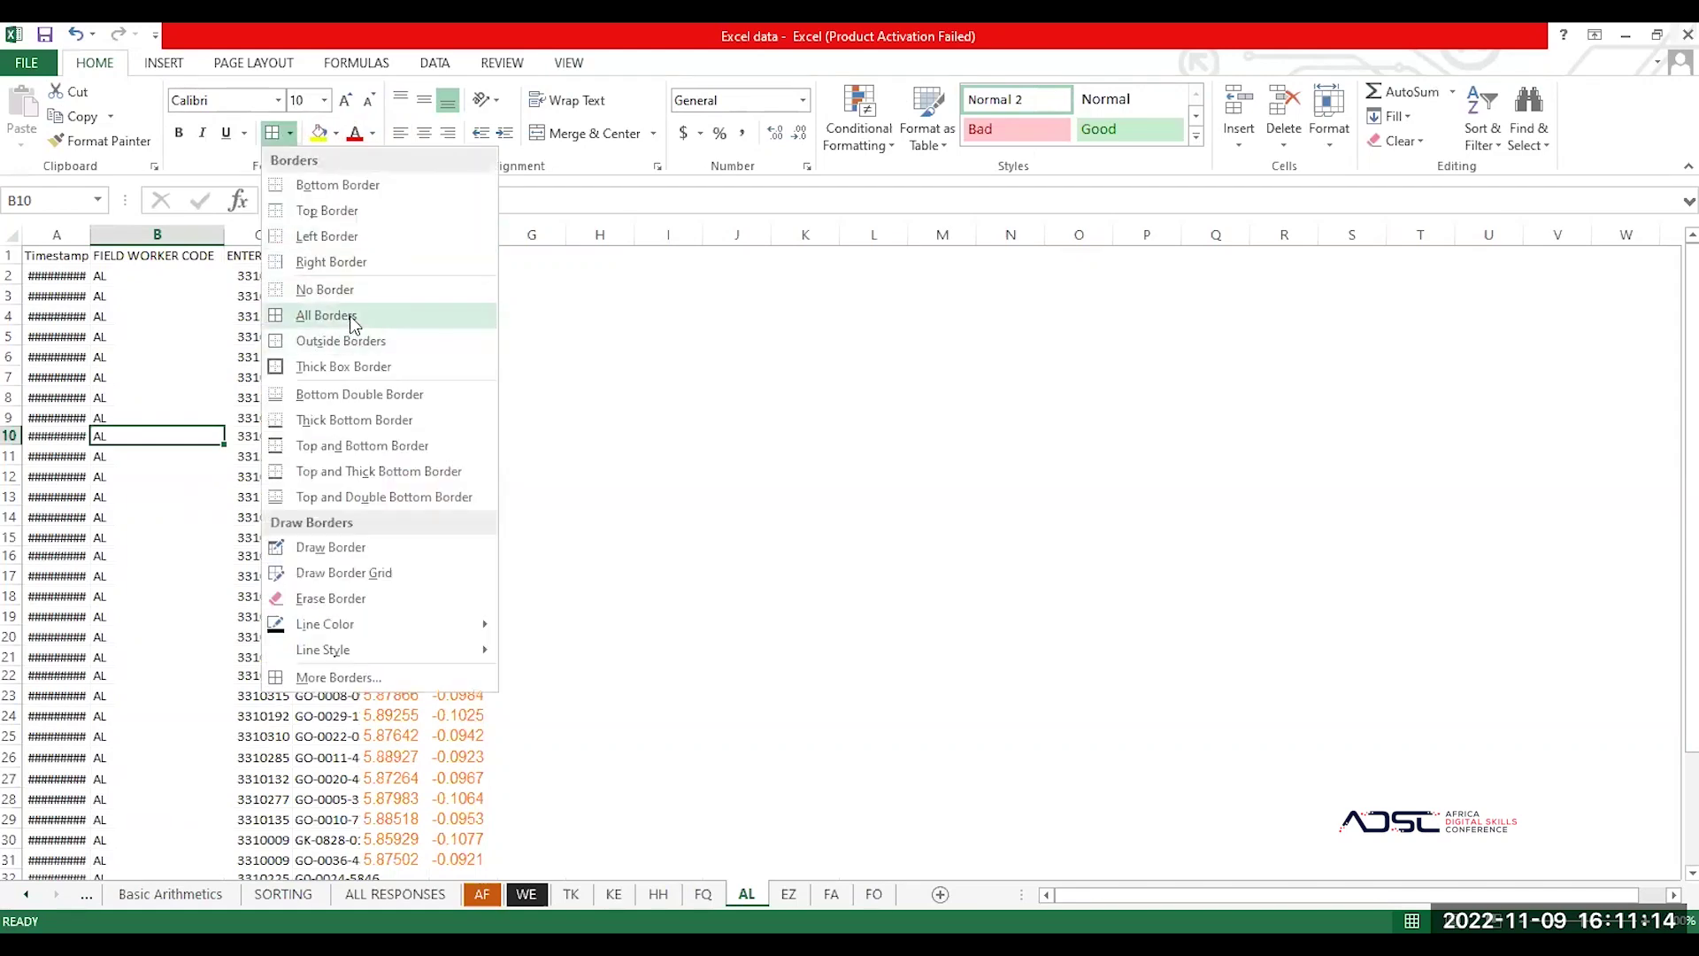
pyautogui.click(352, 316)
pyautogui.click(228, 337)
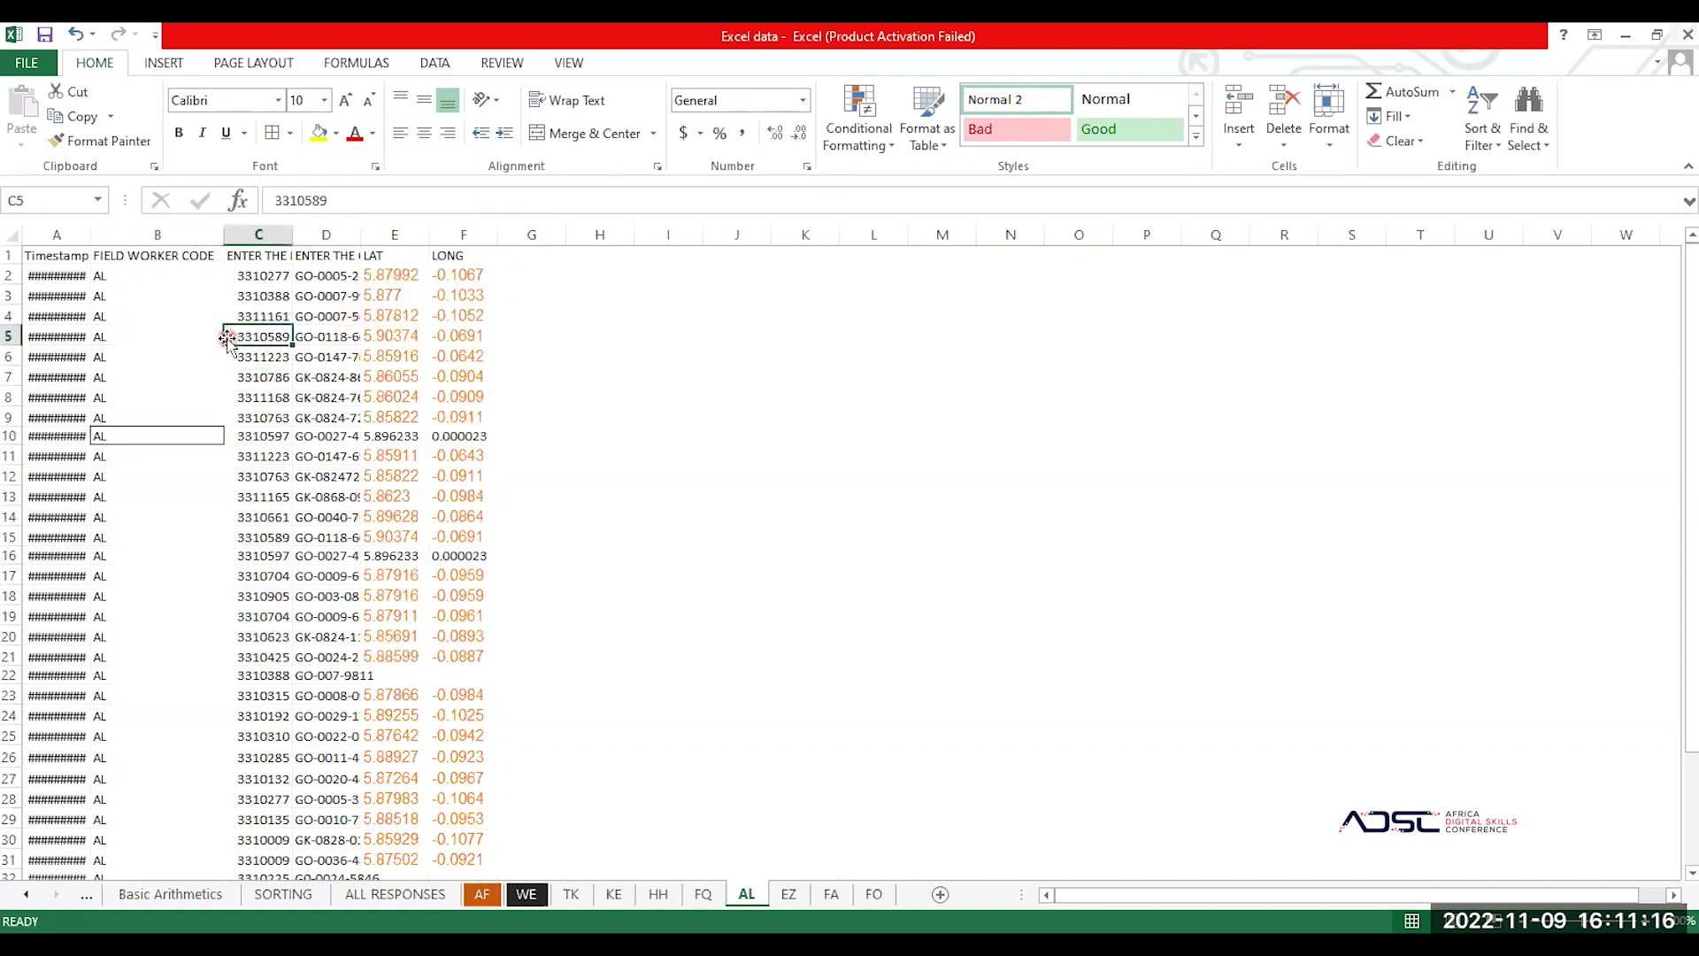
pyautogui.hotkey('ctrl', 'a')
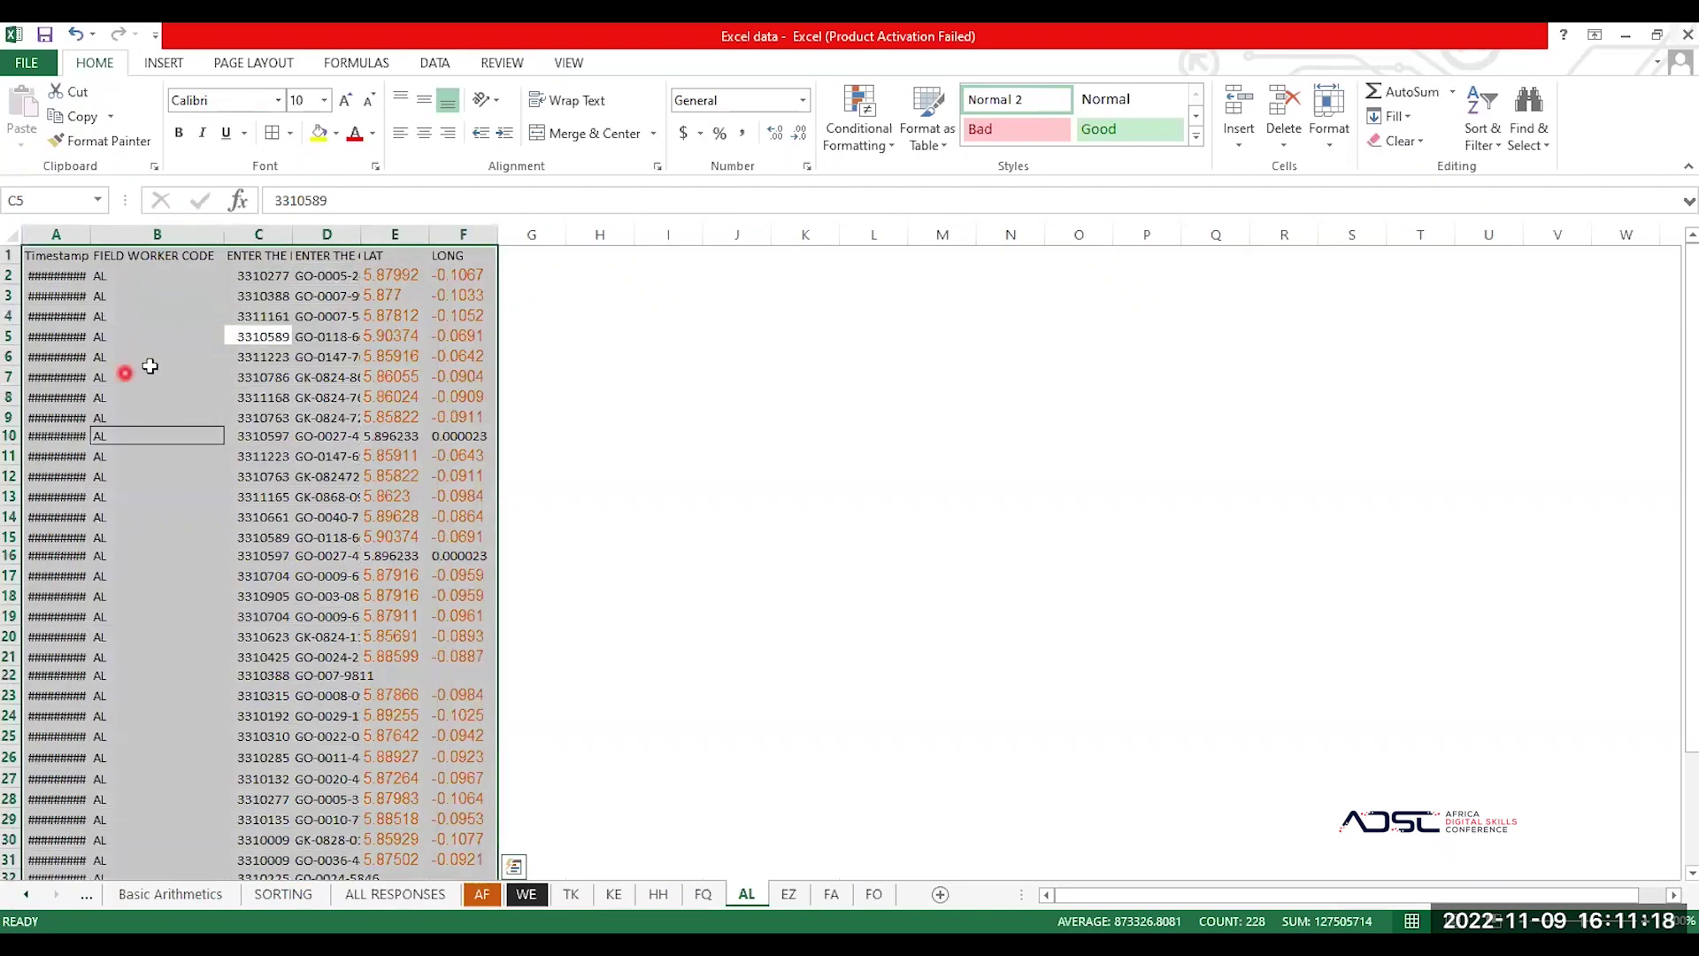
pyautogui.click(152, 376)
pyautogui.click(165, 438)
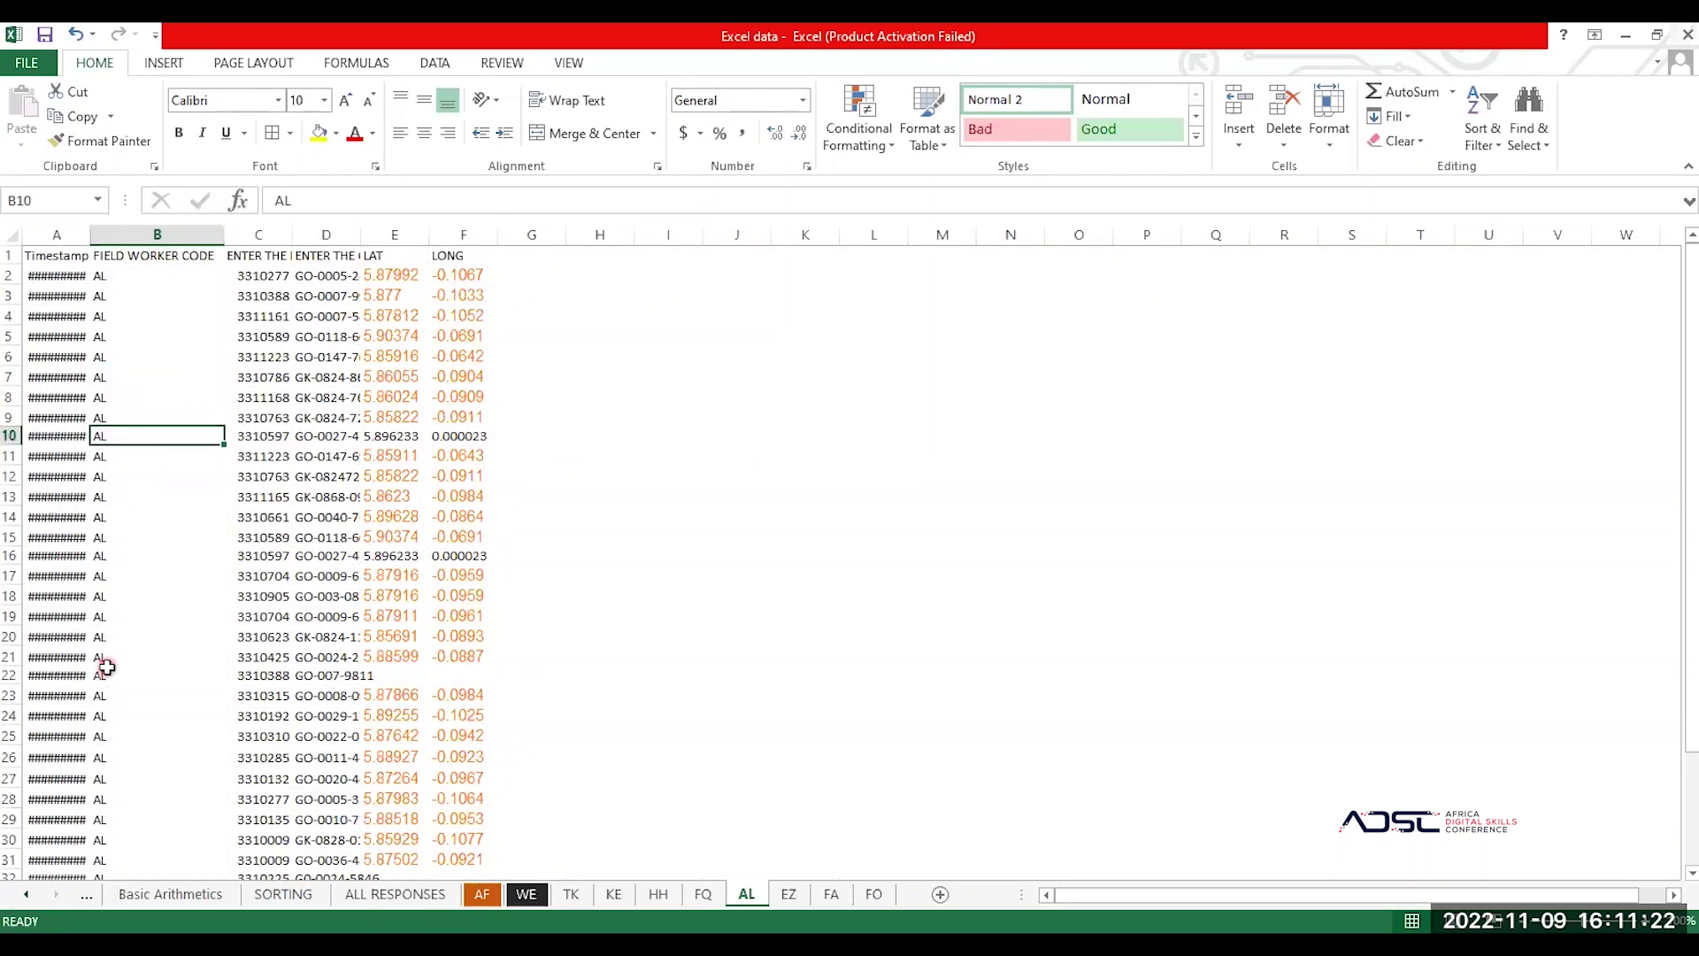
pyautogui.hotkey('ctrl', 'a')
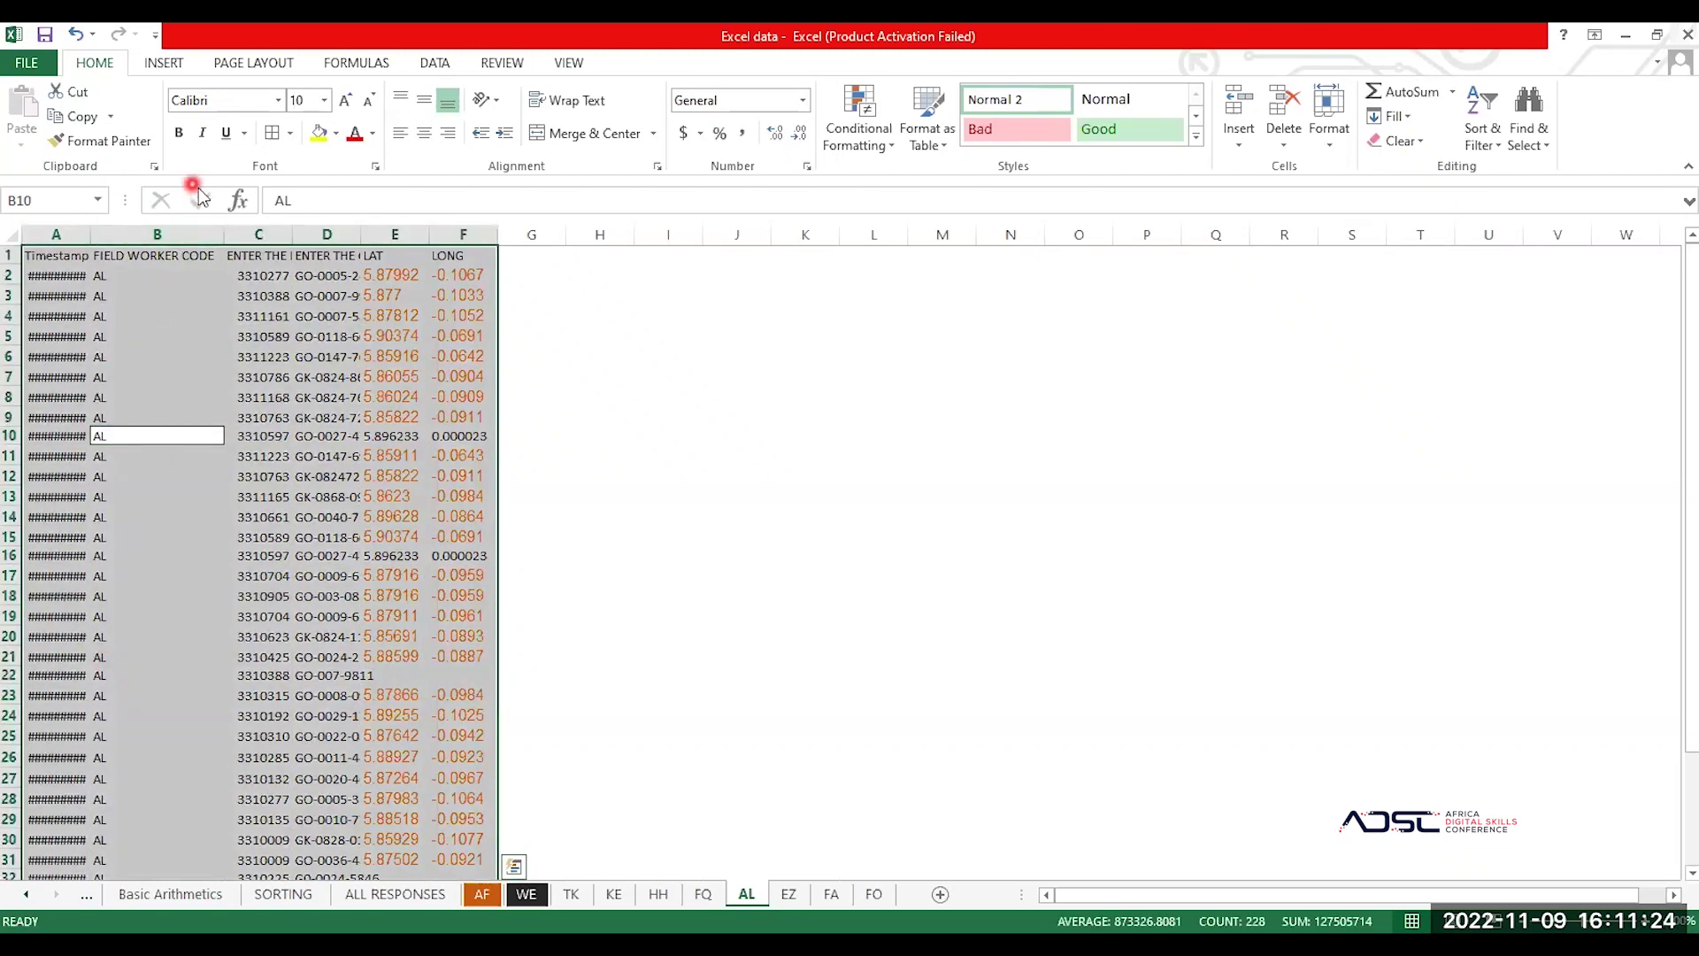
pyautogui.click(292, 133)
pyautogui.click(327, 321)
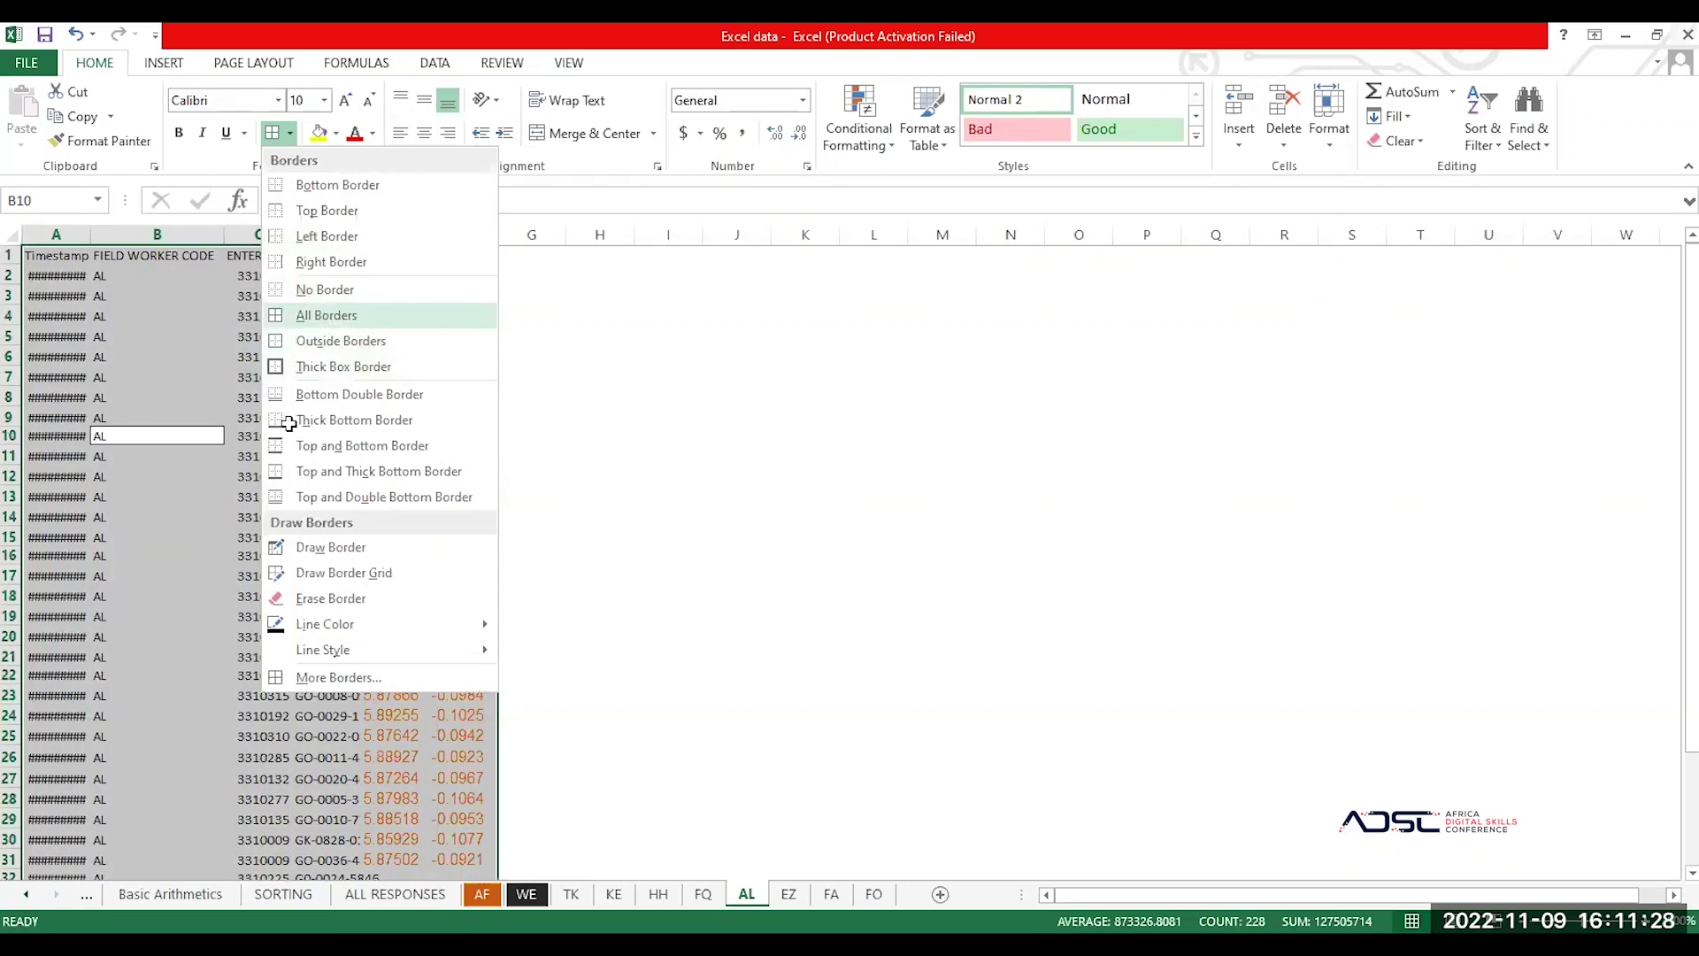
# Step: Clear the value 3310597 from cell C10 and select row 9
pyautogui.click(291, 434)
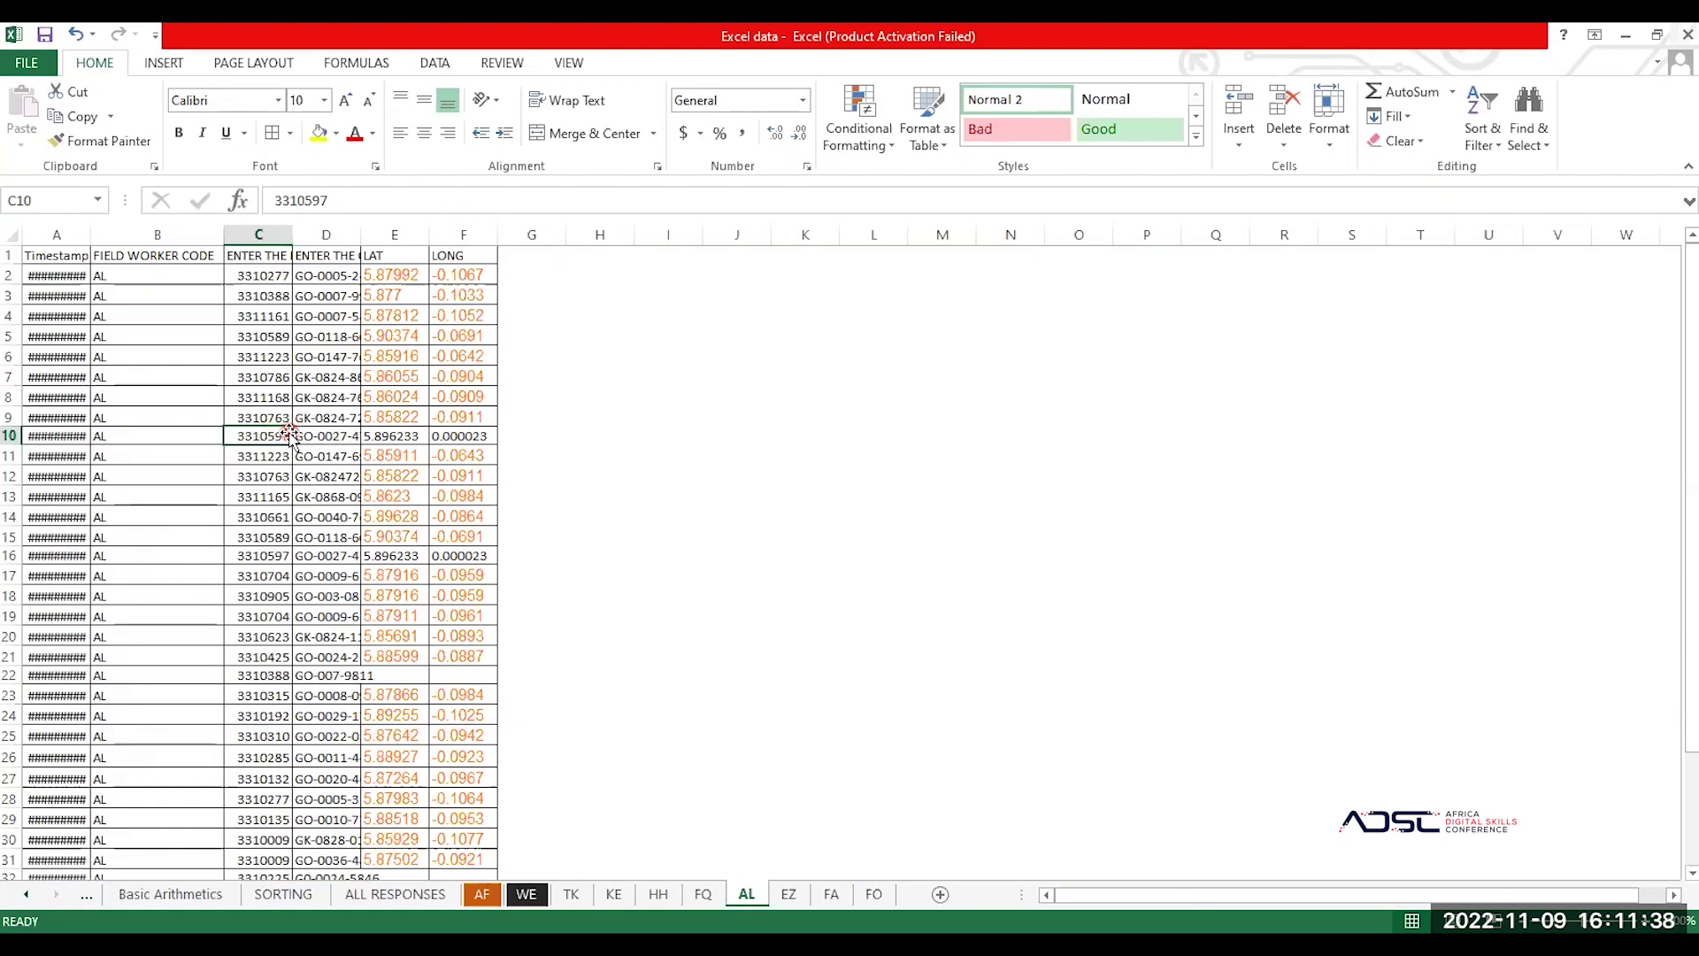
pyautogui.click(191, 431)
pyautogui.click(270, 436)
pyautogui.press('Delete')
pyautogui.click(271, 475)
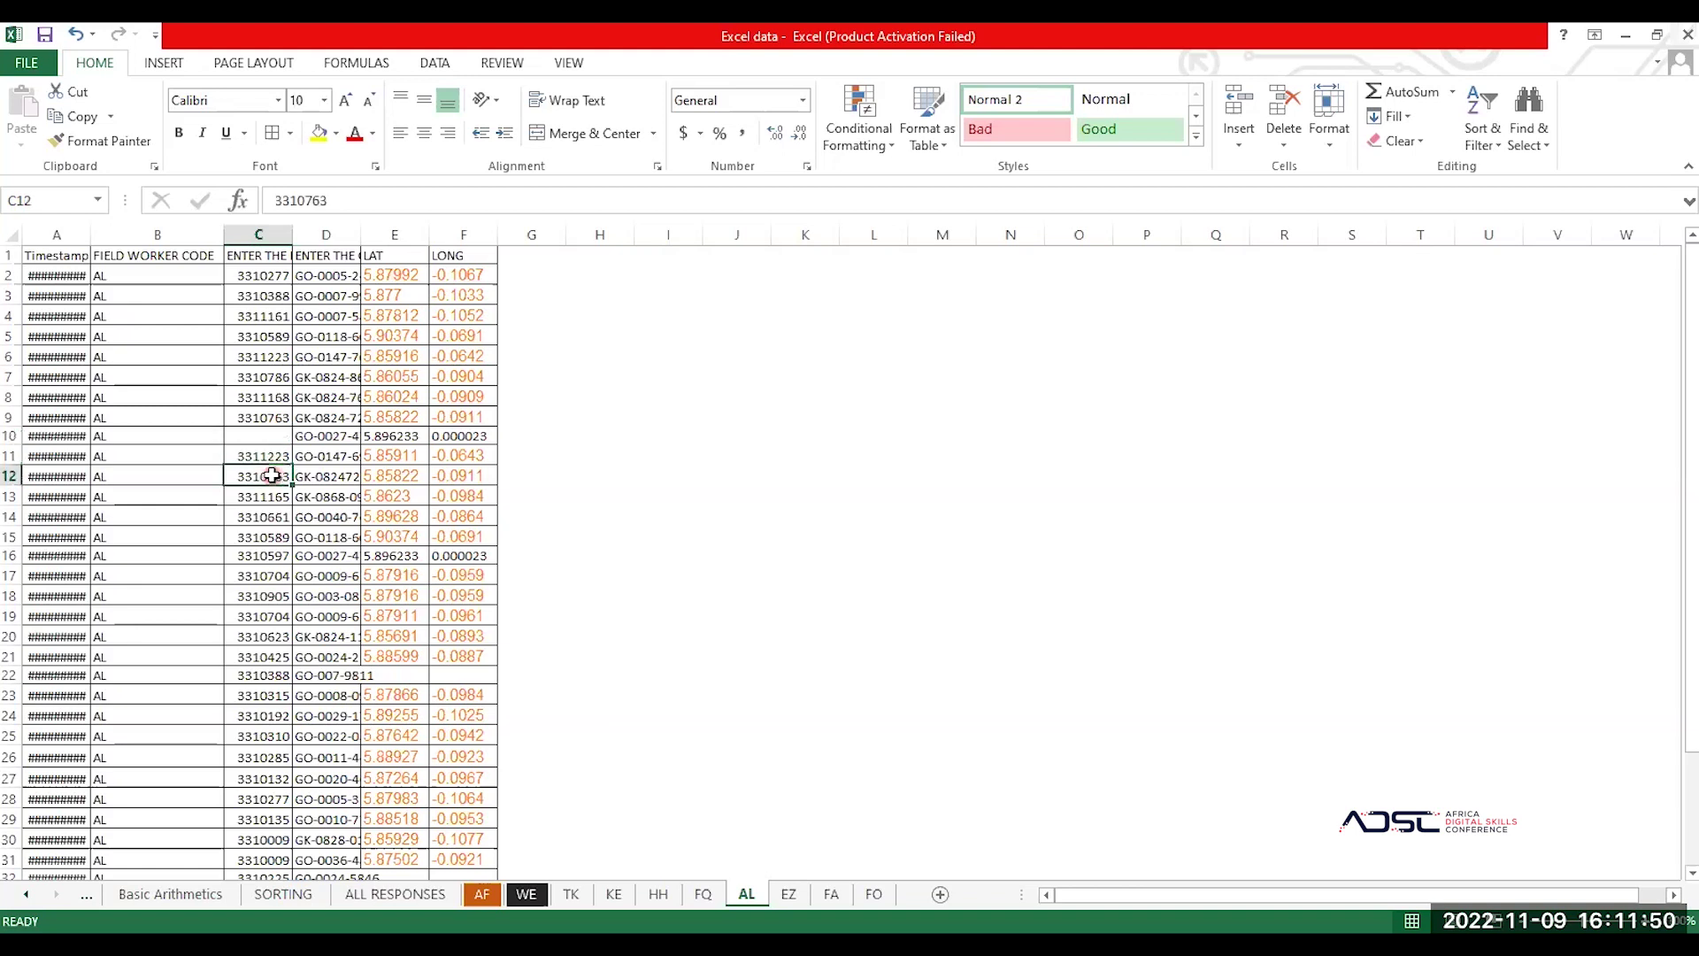
pyautogui.click(9, 417)
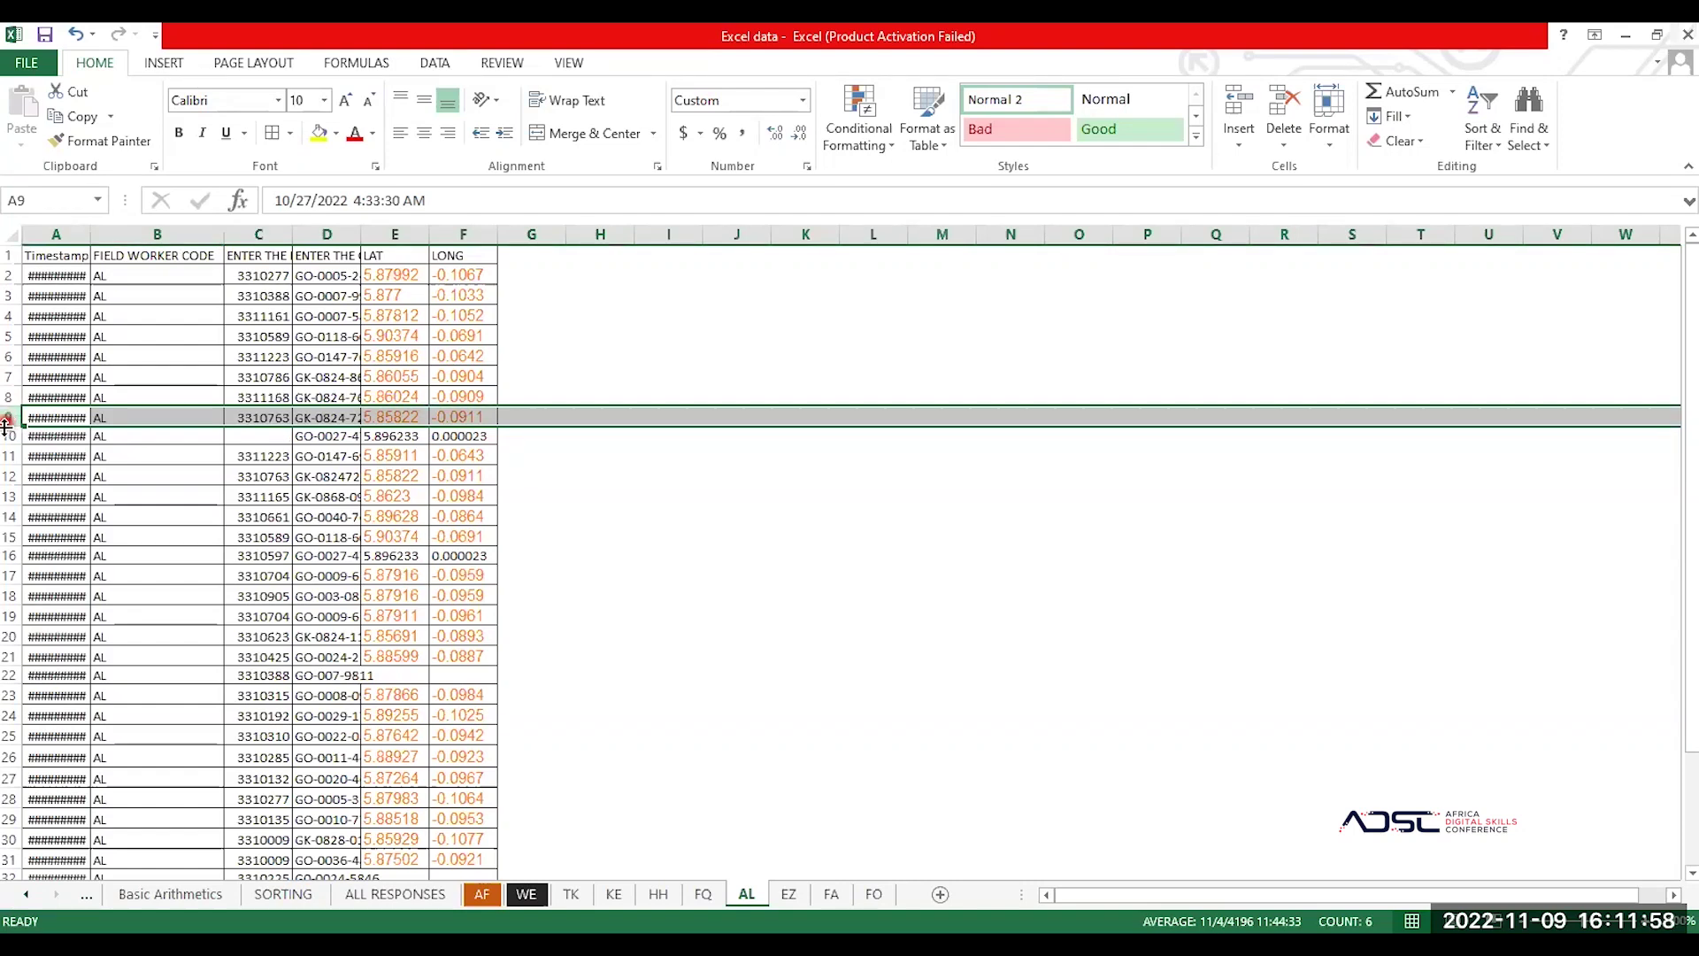
# Step: Delete rows 9–15 so the records below move up, undoing an accidental Clear Contents first
pyautogui.moveTo(7, 430); pyautogui.dragTo(9, 536)
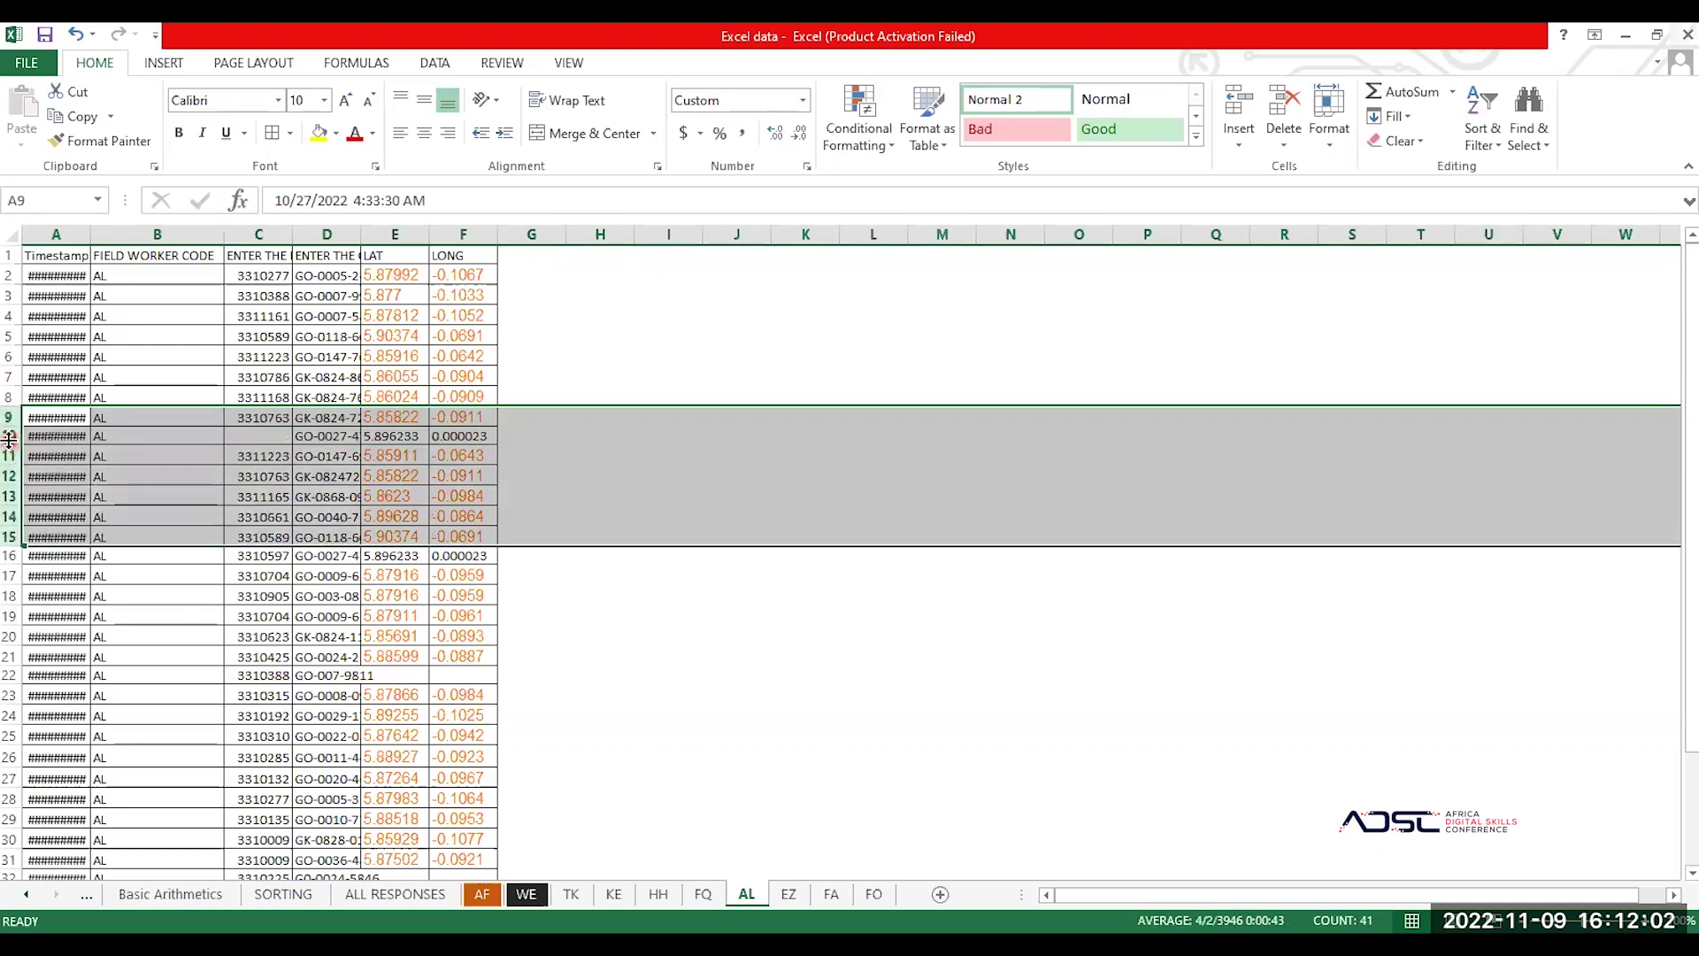
pyautogui.rightClick(9, 440)
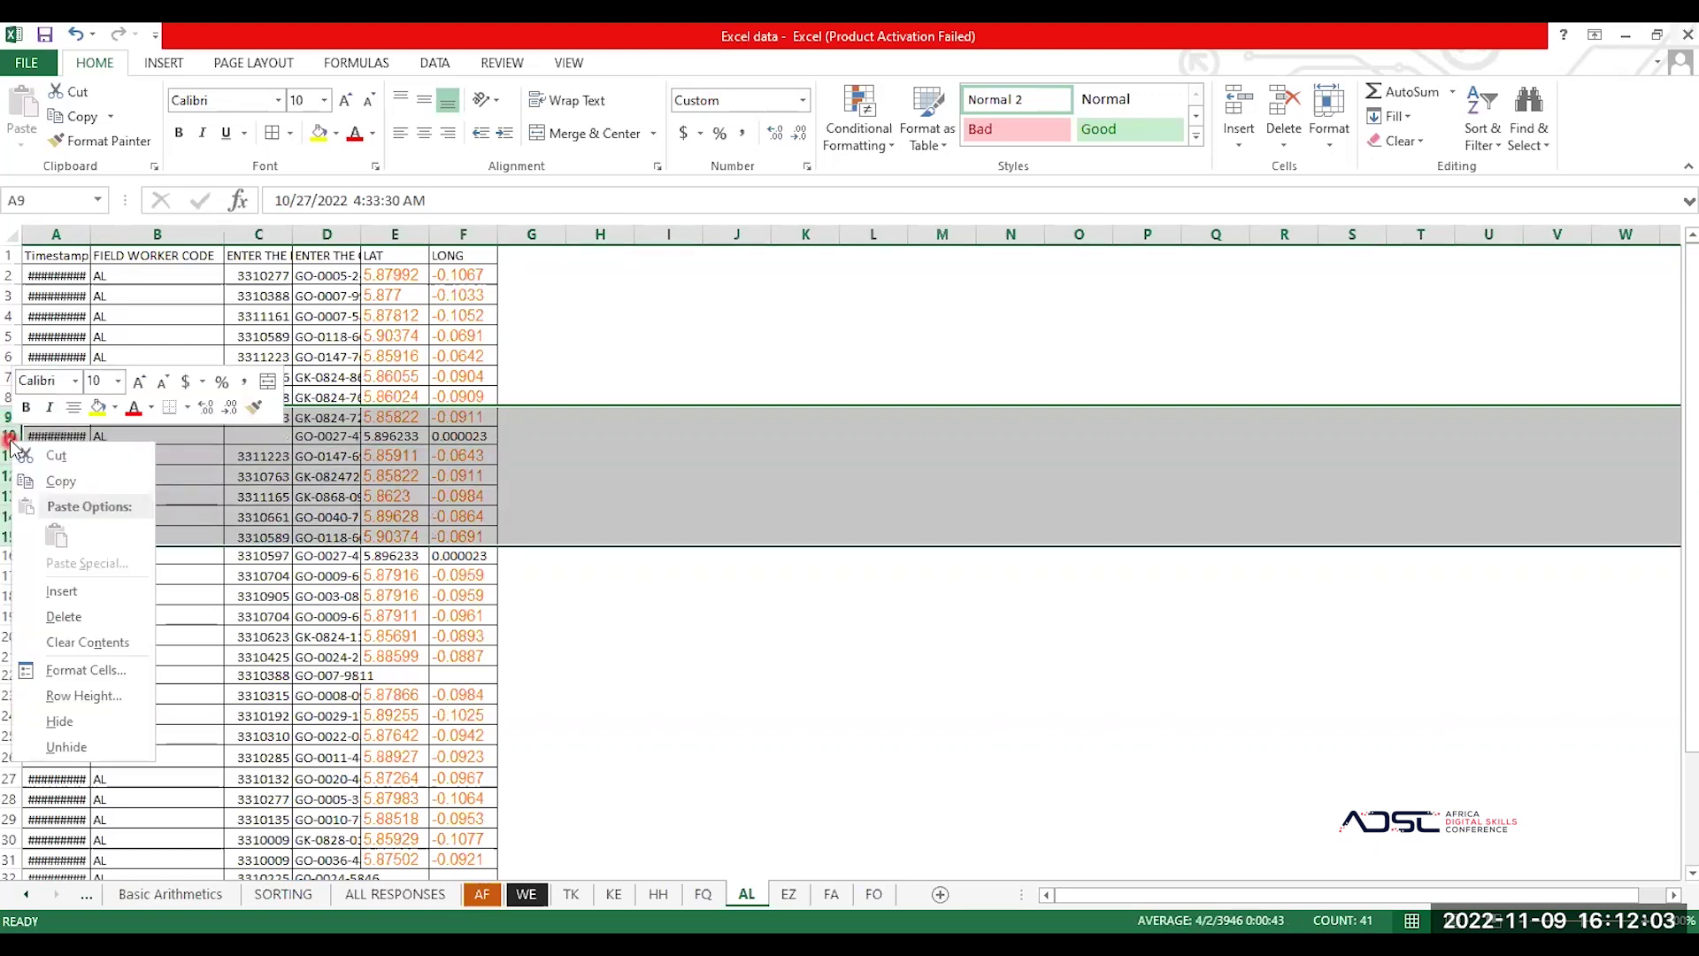
pyautogui.click(117, 641)
pyautogui.click(323, 457)
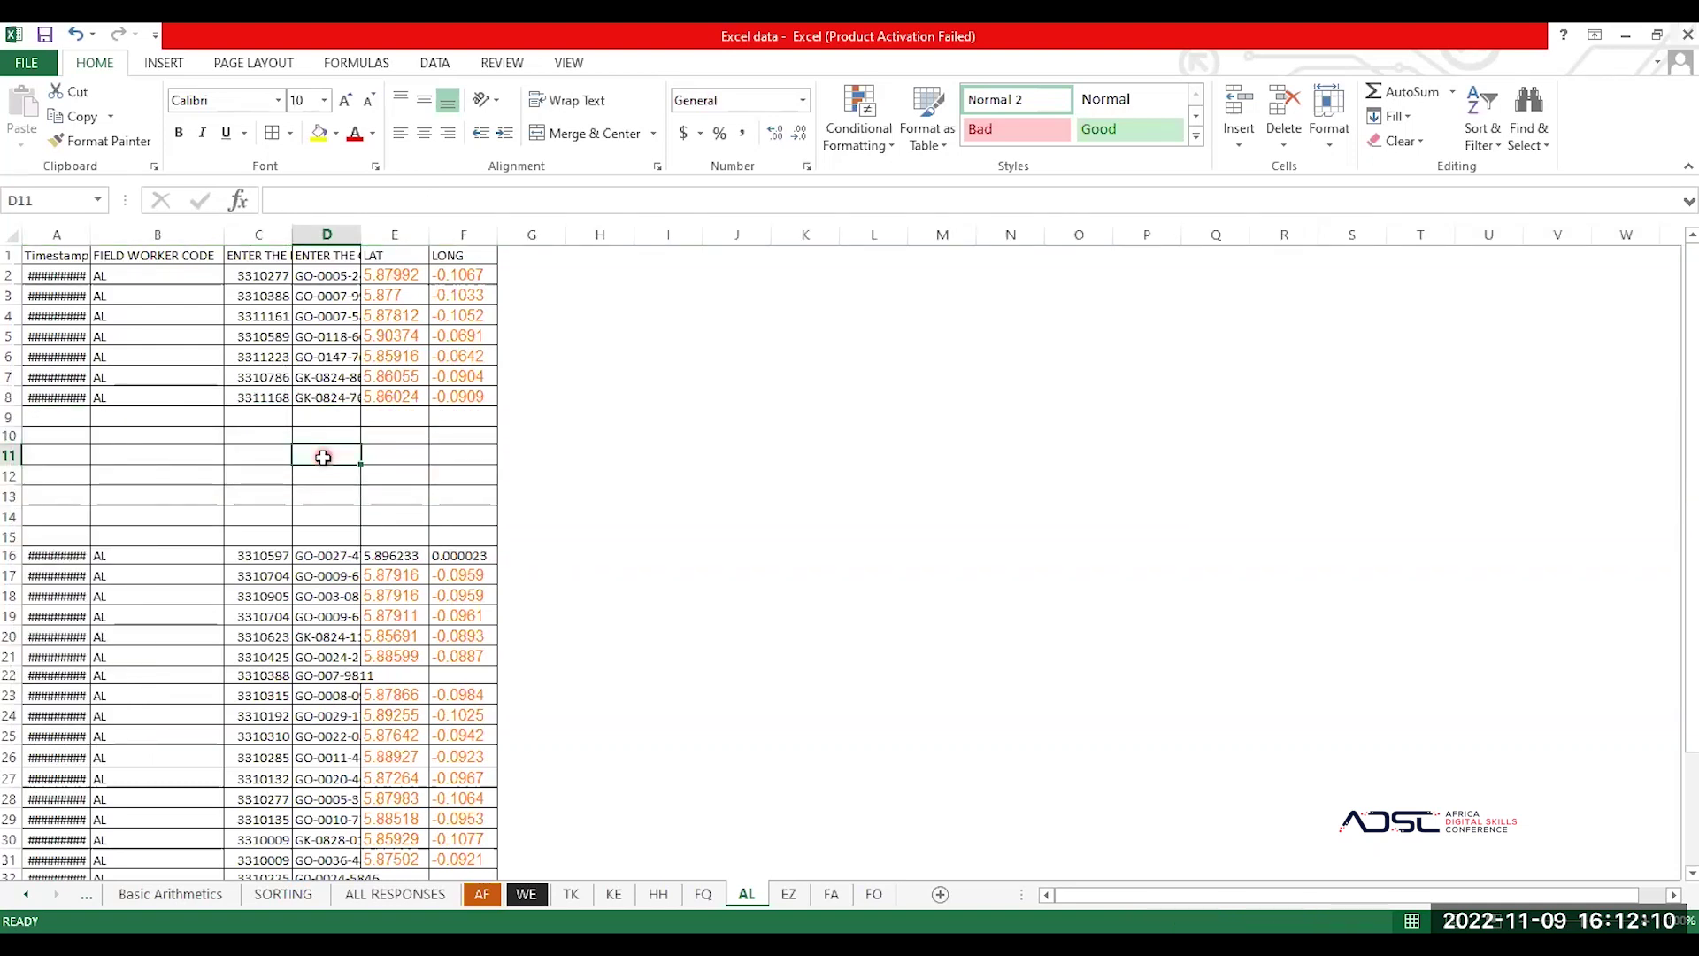
pyautogui.hotkey('ctrl', 'z')
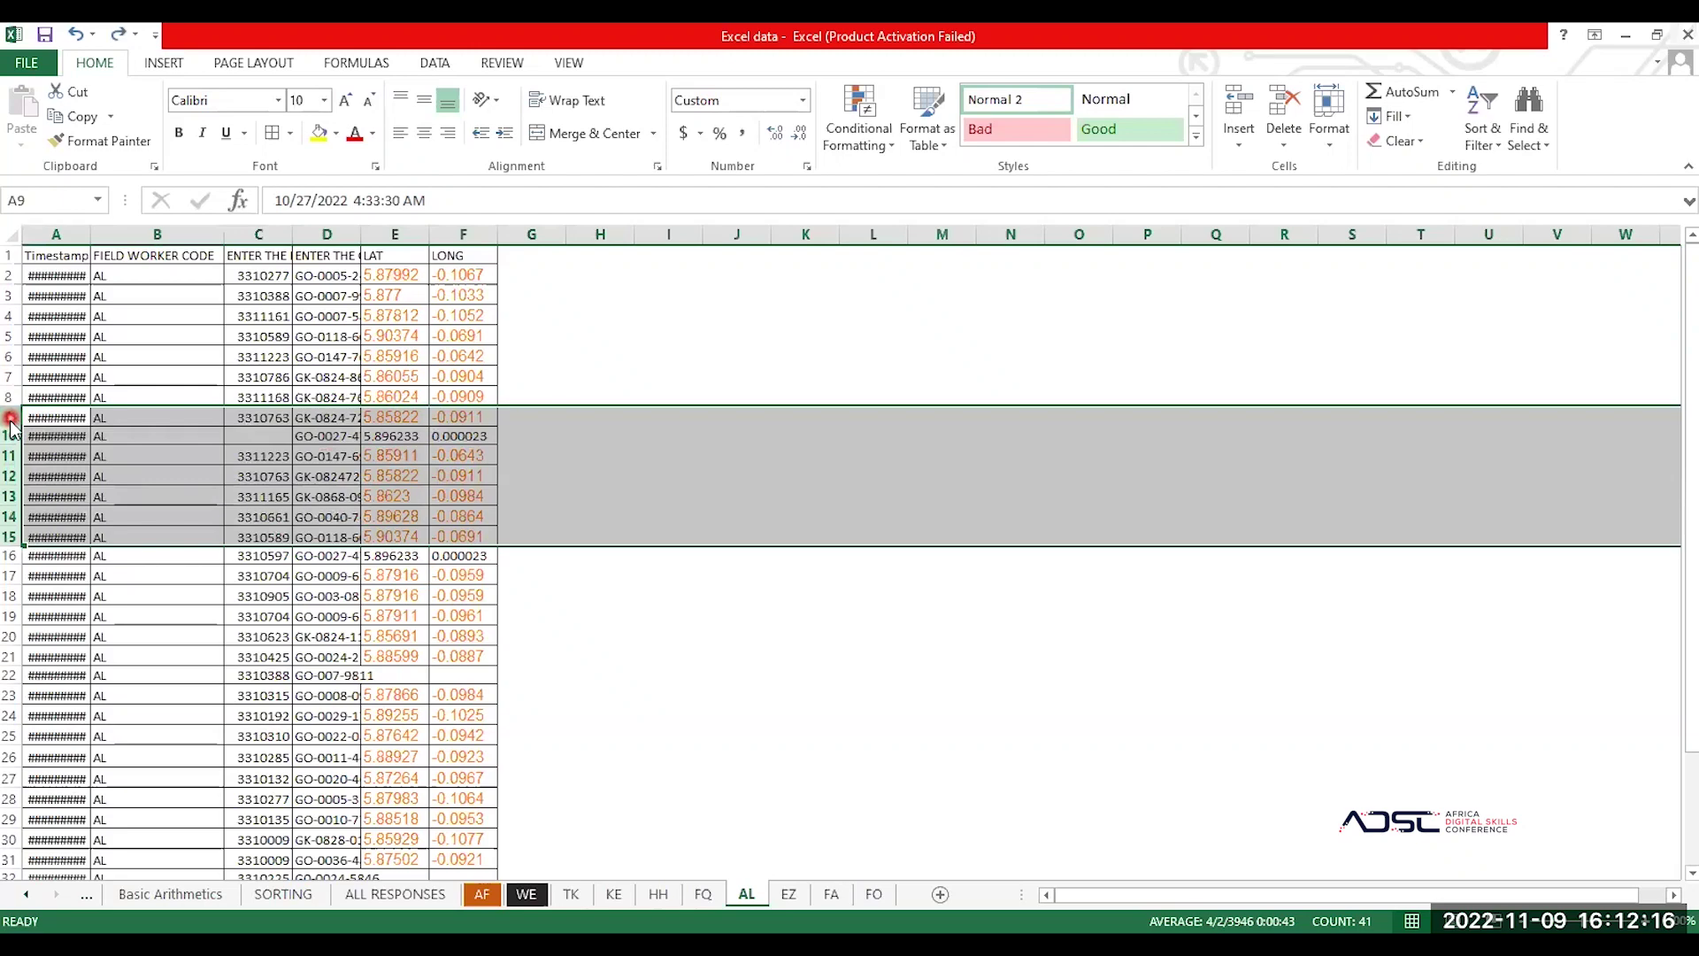
pyautogui.rightClick(10, 418)
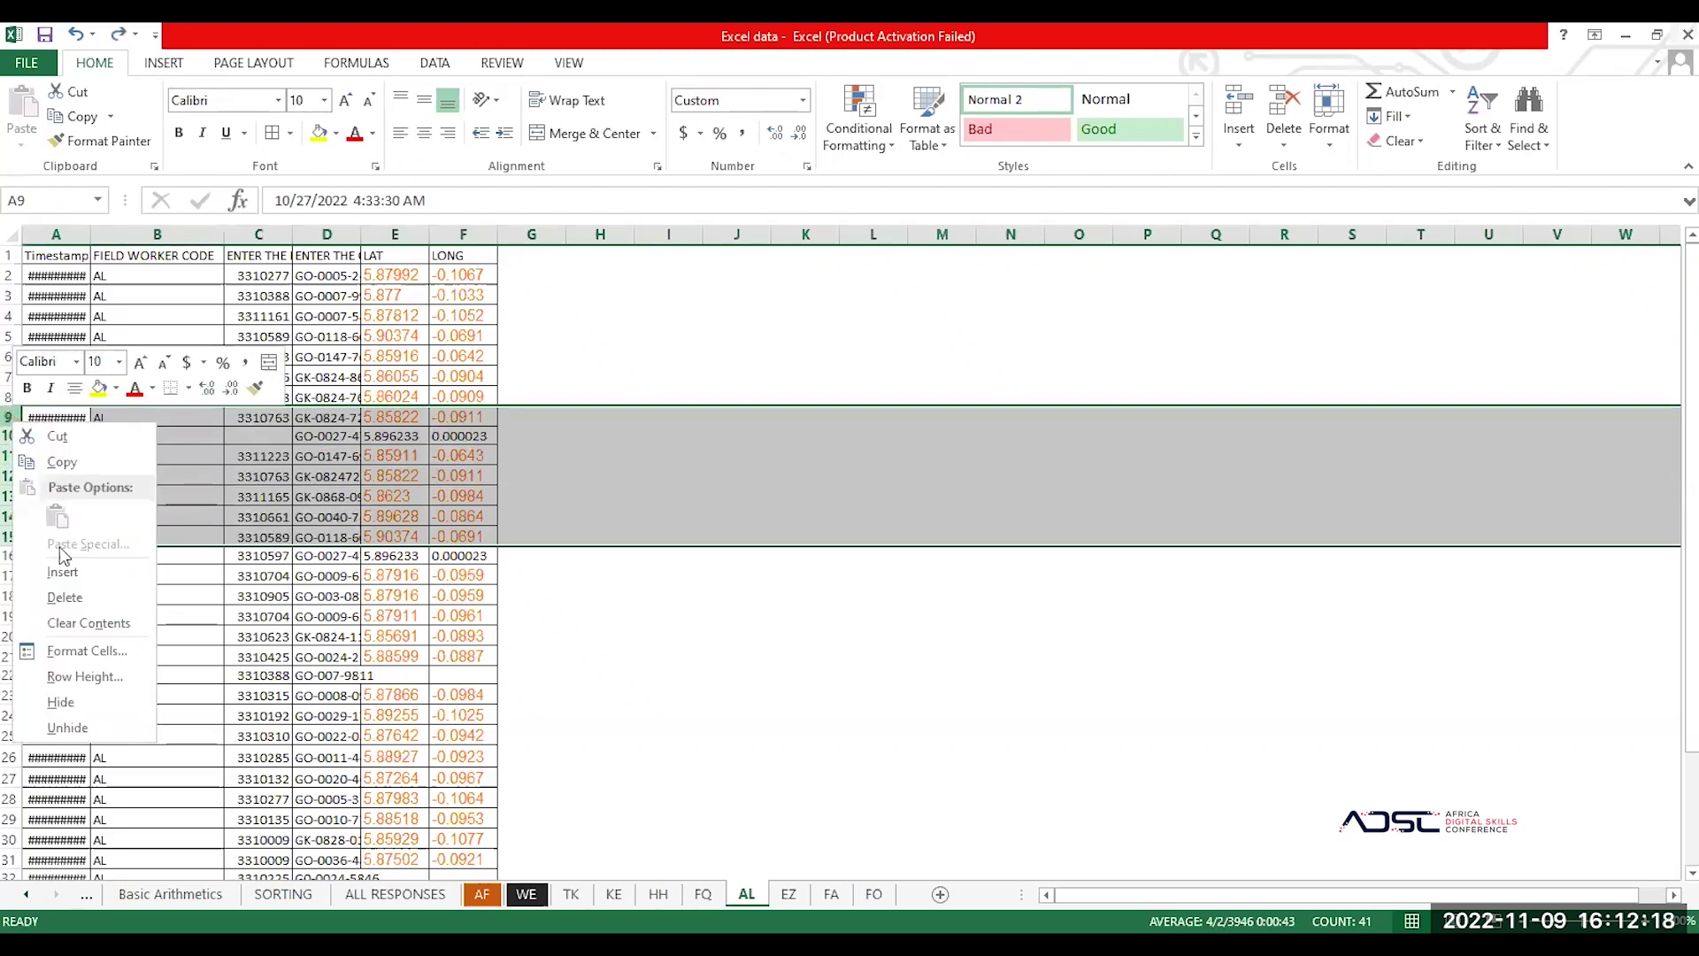
pyautogui.click(99, 599)
pyautogui.click(215, 452)
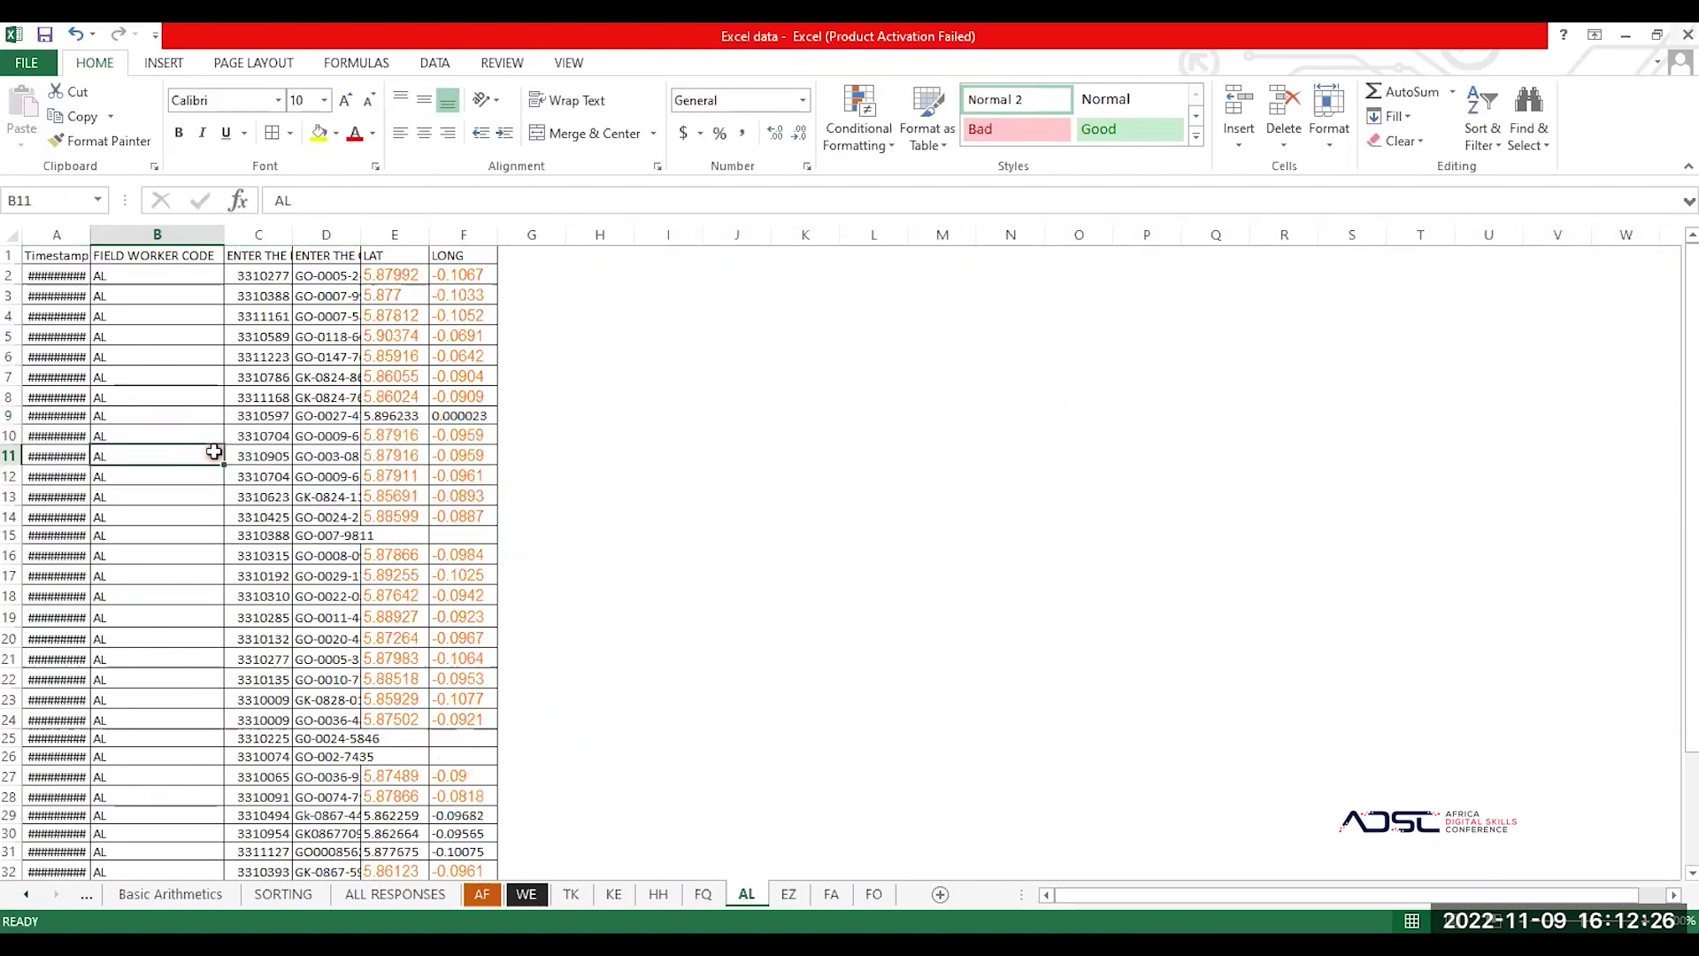
# Step: Cut the seven-record block A9:F15
pyautogui.click(11, 412)
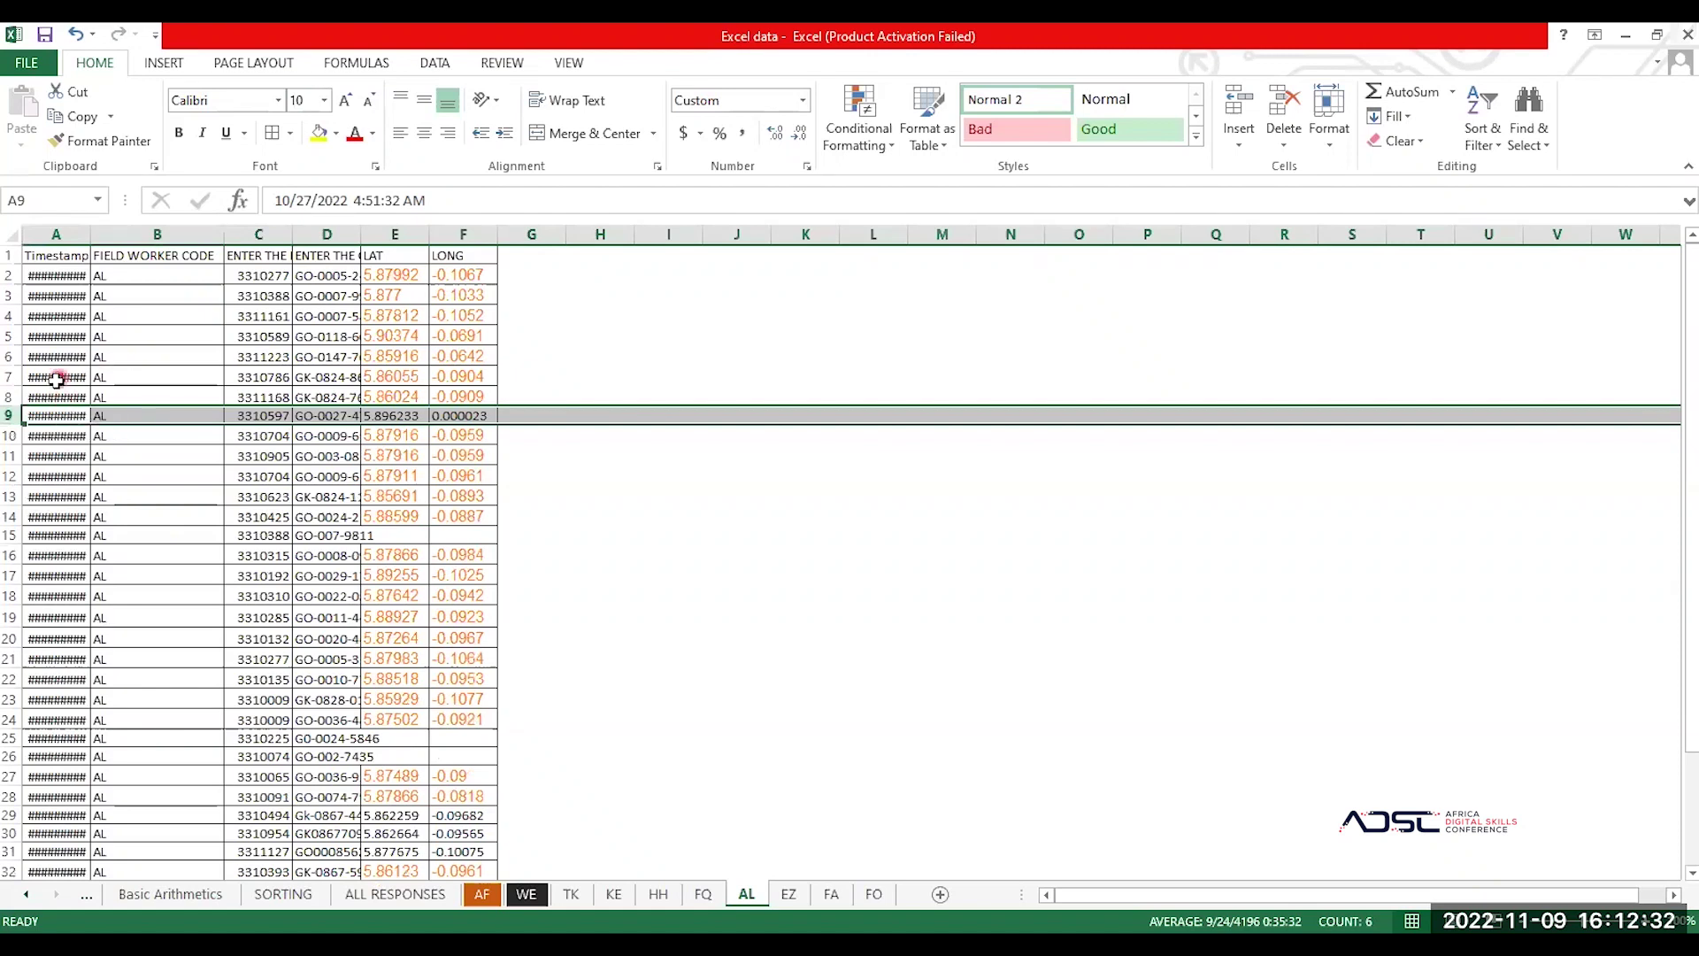
pyautogui.click(55, 413)
pyautogui.hotkey('shift', 'Right')
pyautogui.hotkey('shift', 'Right')
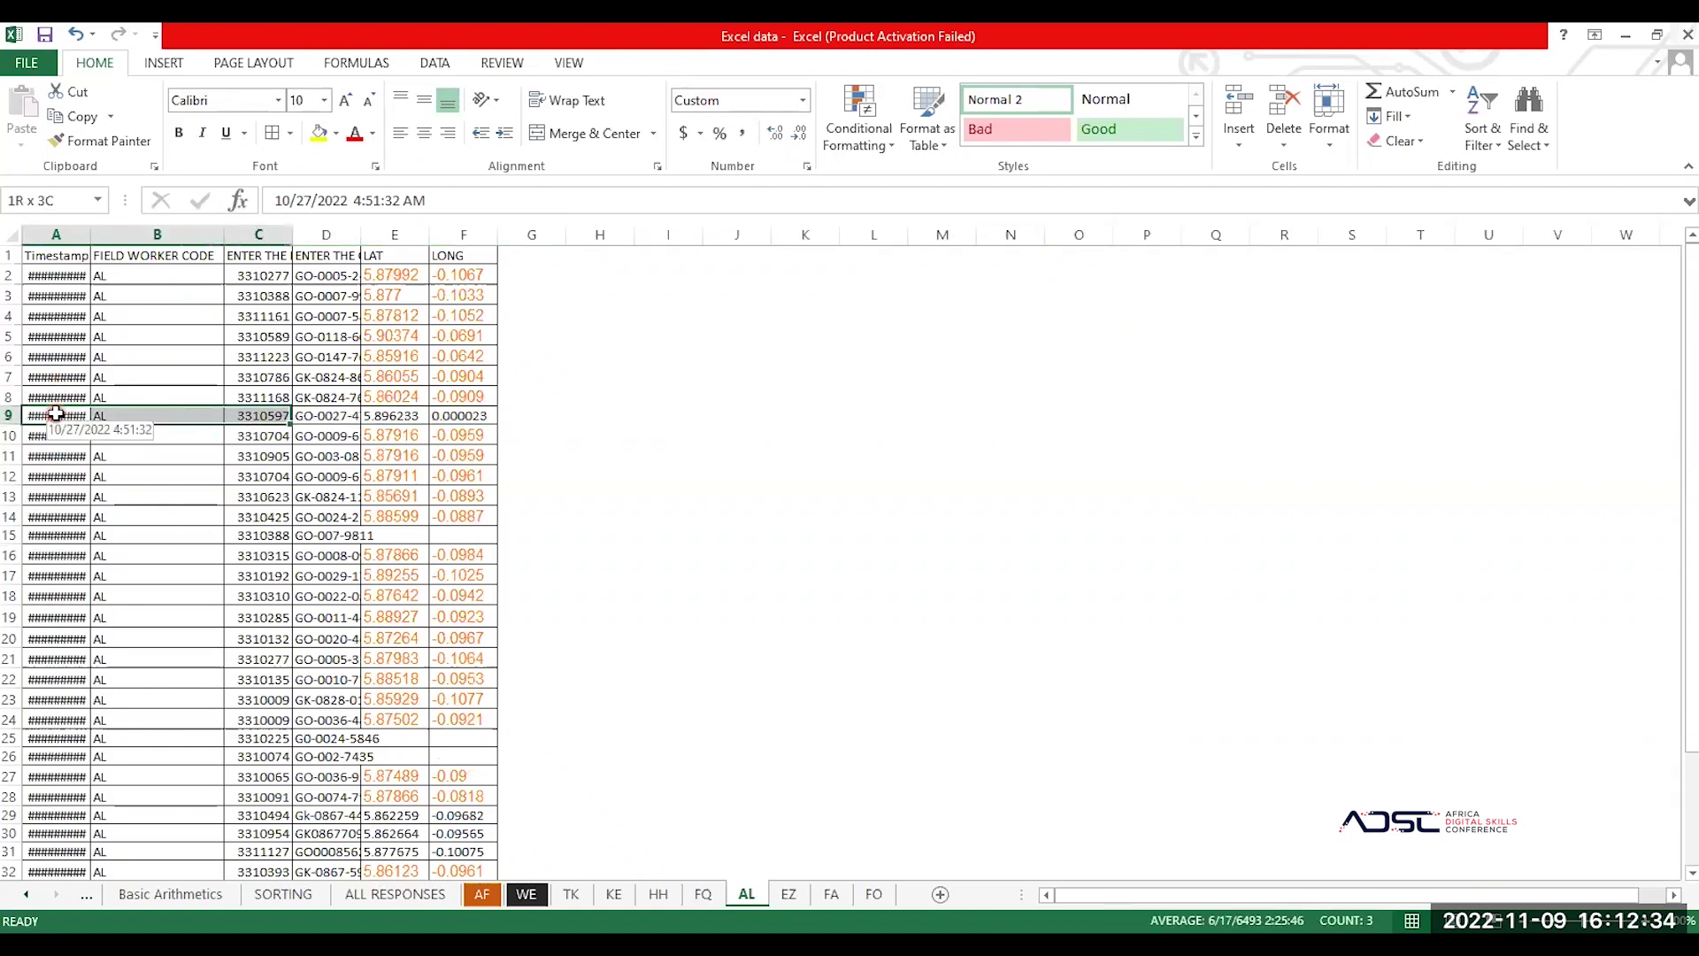
pyautogui.hotkey('shift', 'Right')
pyautogui.hotkey('shift', 'Right')
pyautogui.hotkey('shift', 'Right')
pyautogui.hotkey('shift', 'Down')
pyautogui.hotkey('shift', 'Down')
pyautogui.hotkey('shift', 'Down')
pyautogui.hotkey('shift', 'Down')
pyautogui.hotkey('shift', 'Down')
pyautogui.hotkey('shift', 'Down')
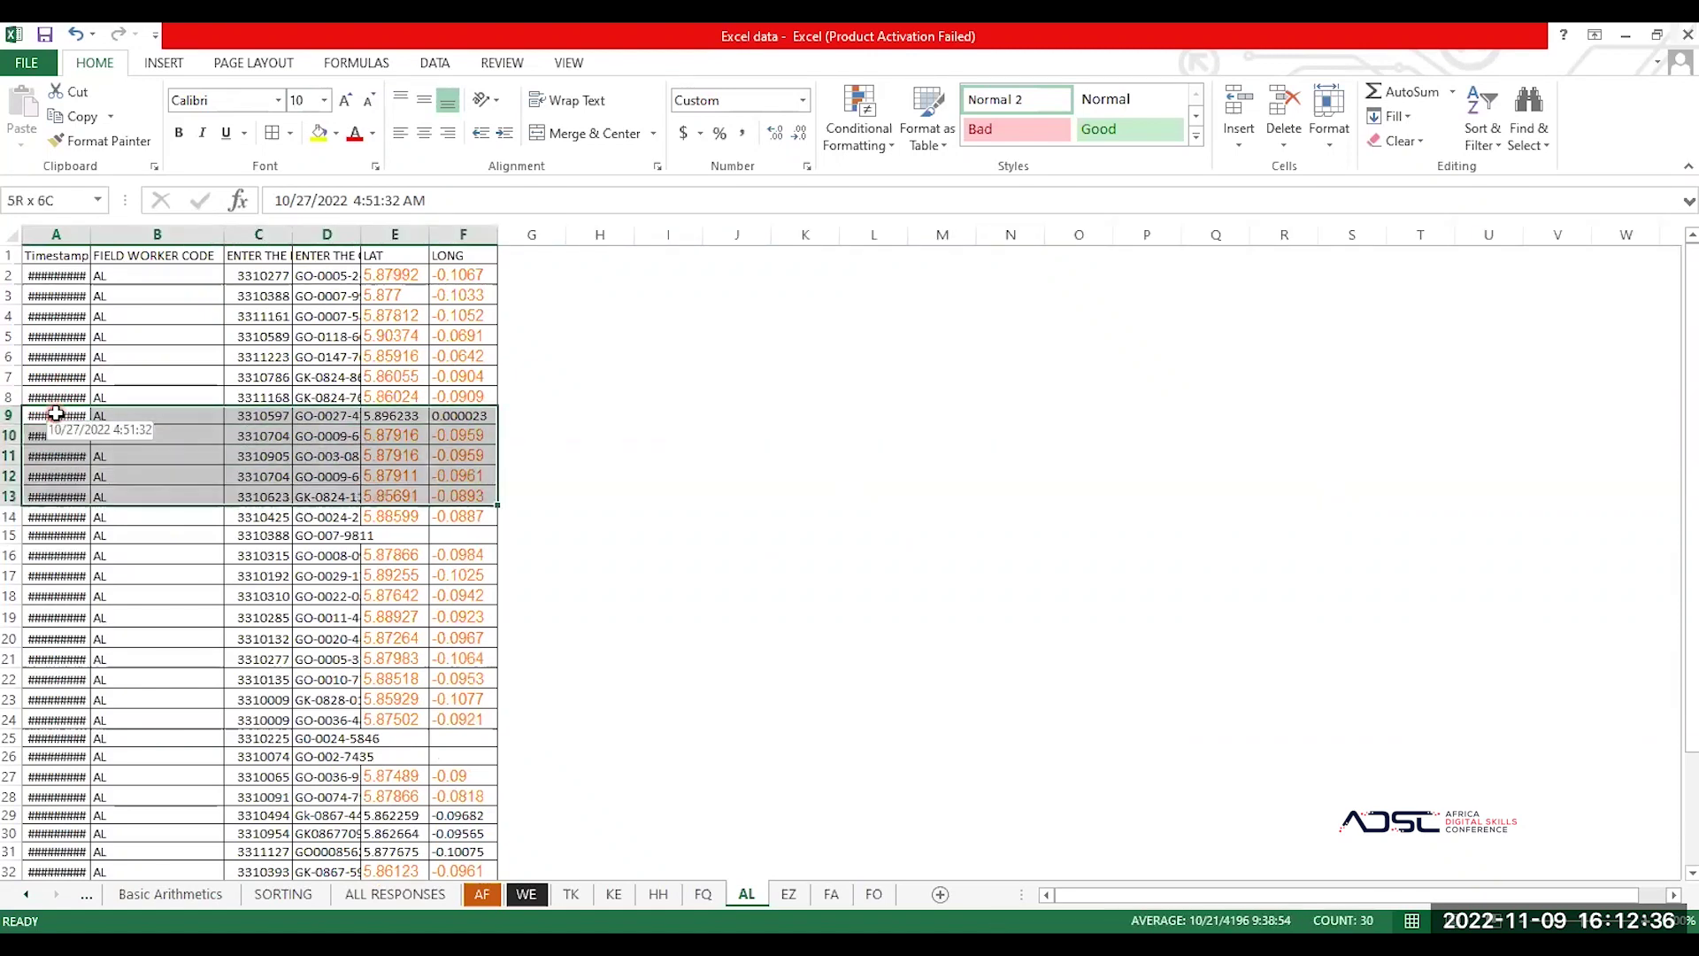
pyautogui.hotkey('ctrl', 'c')
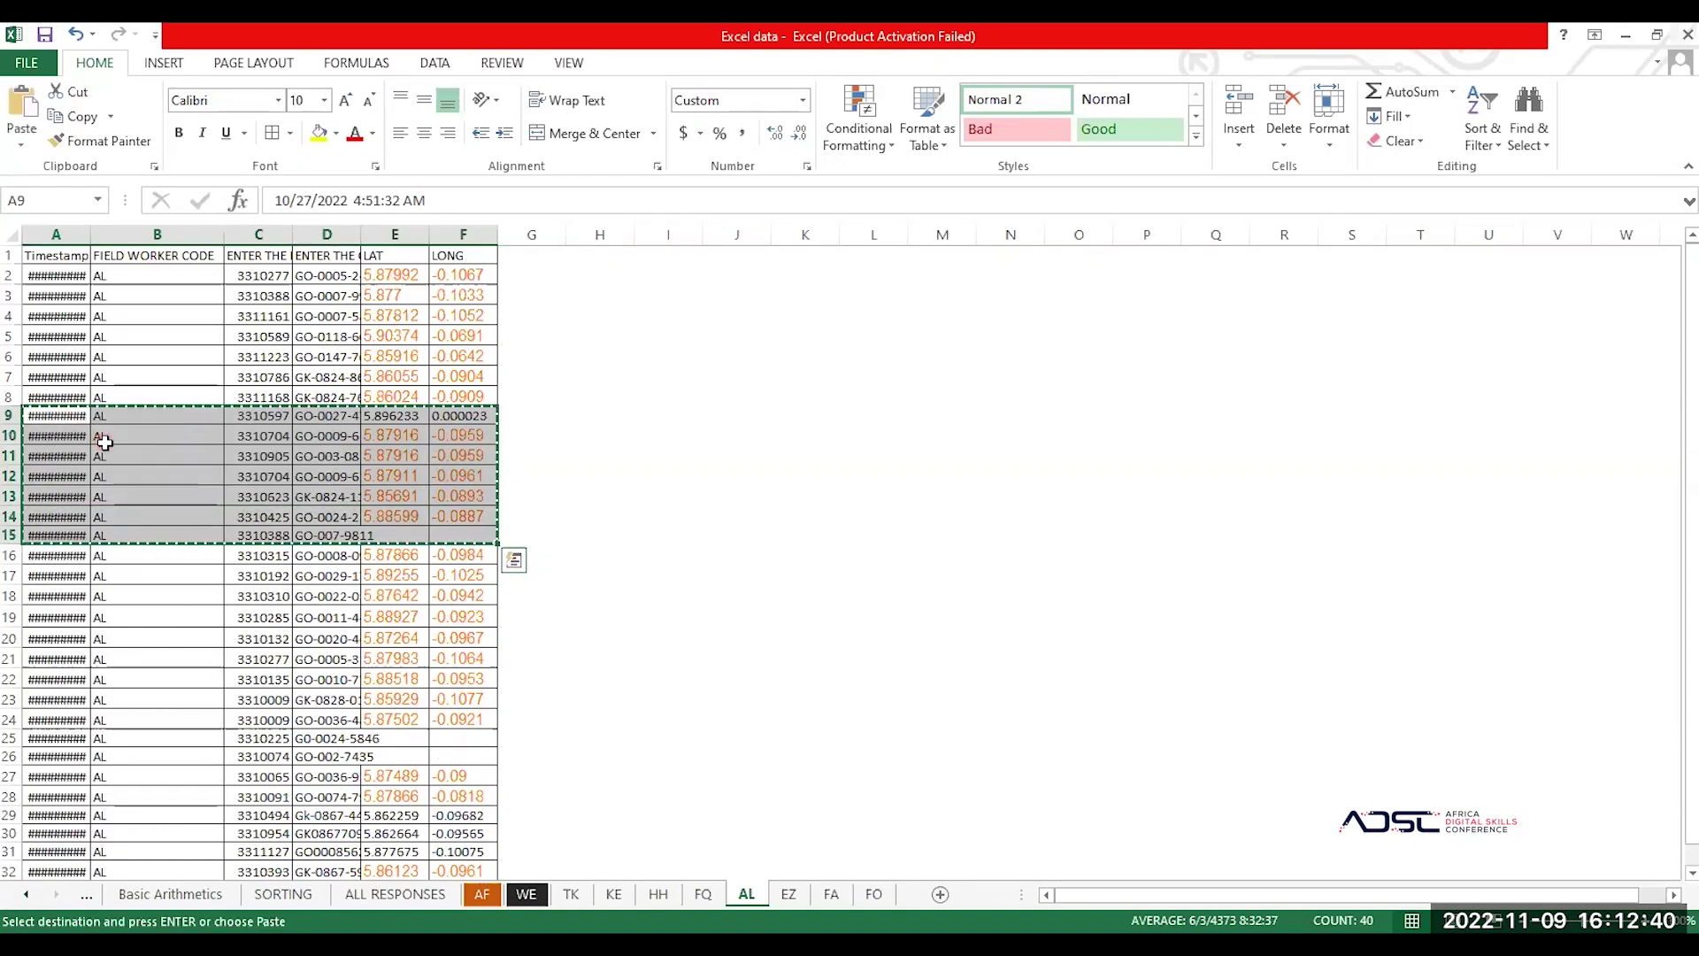
pyautogui.rightClick(101, 440)
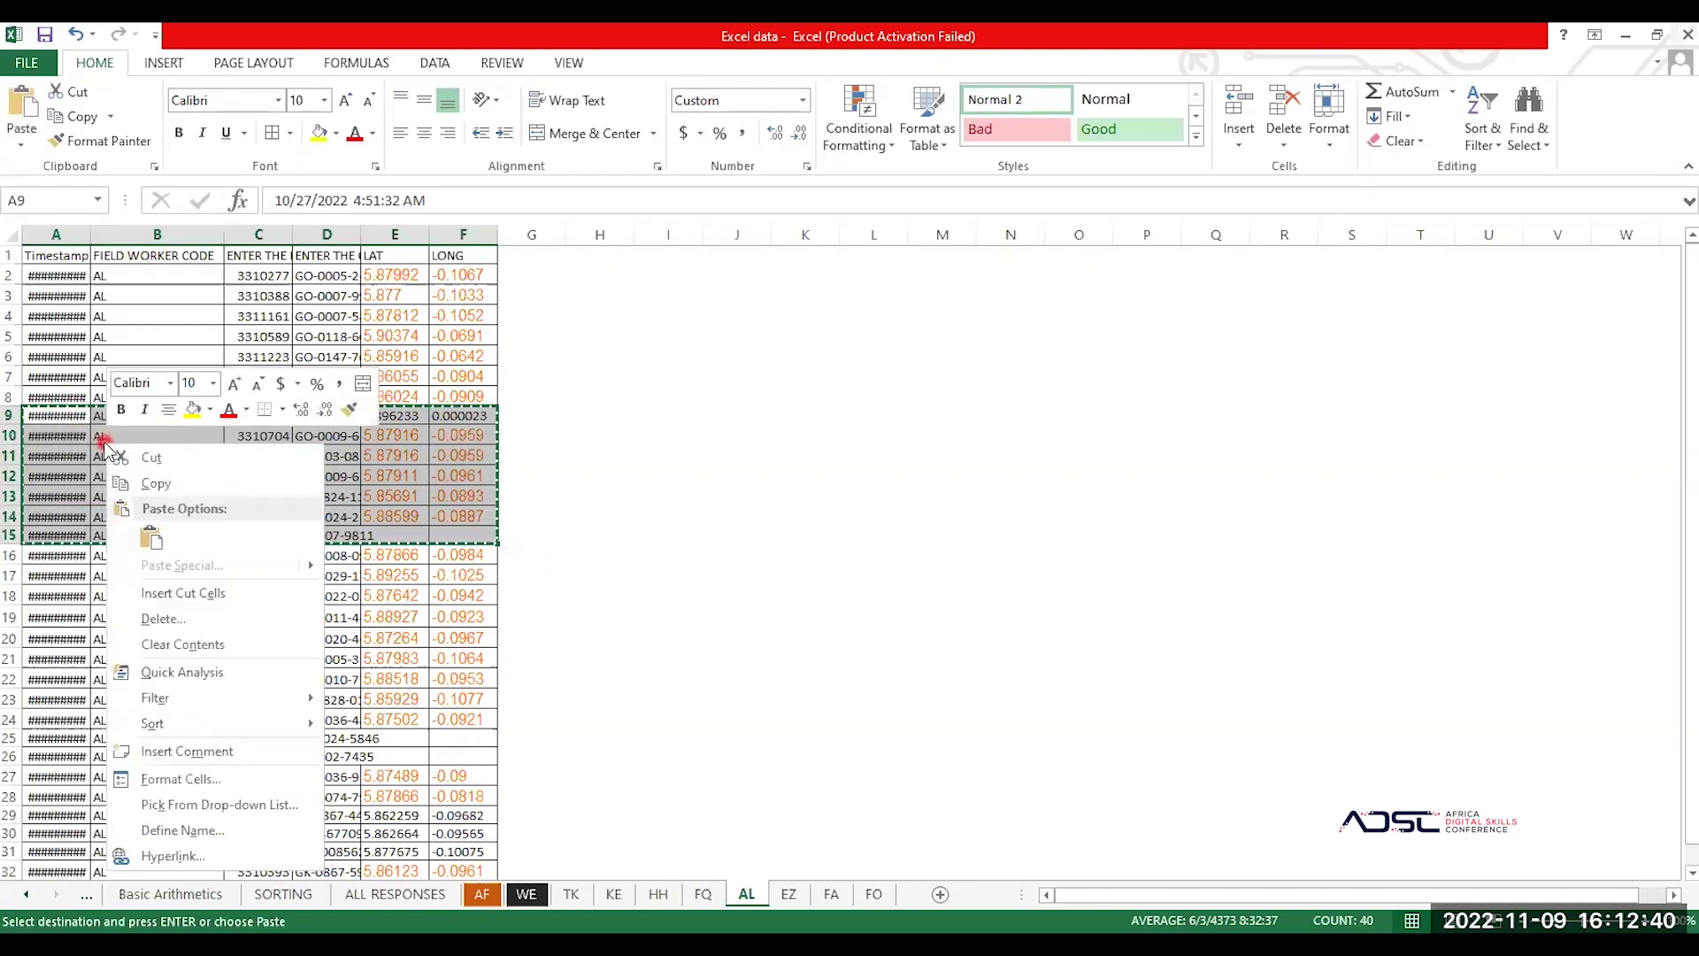
pyautogui.click(155, 457)
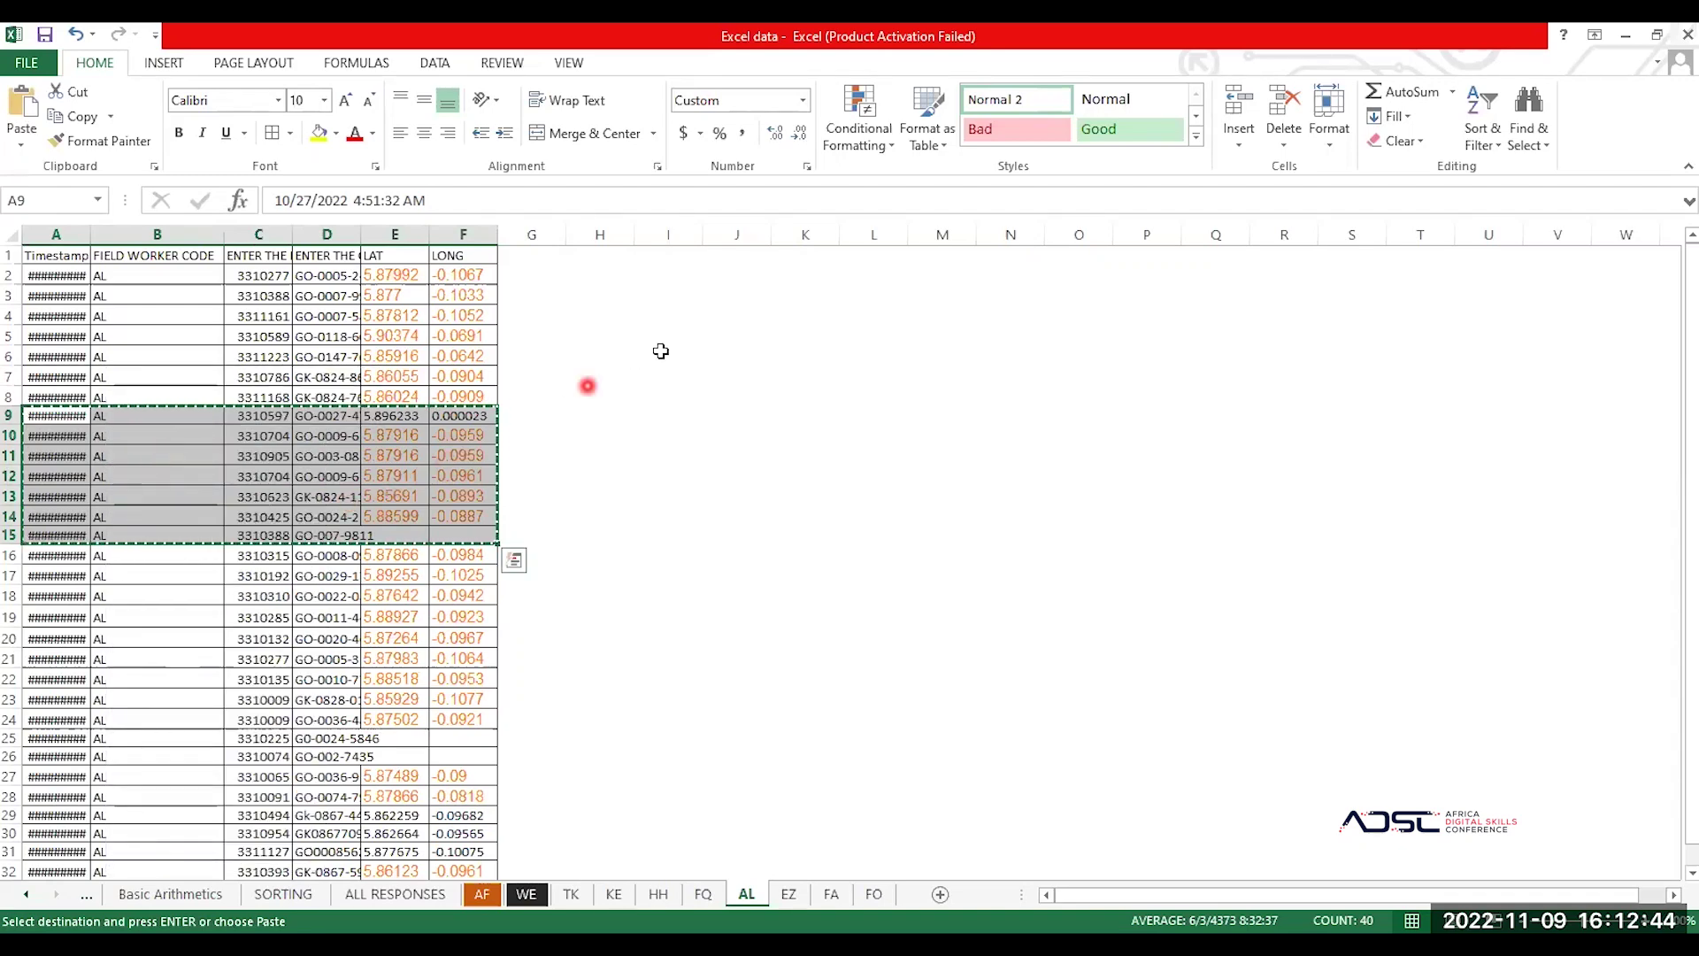
# Step: Paste the cut records at I6 so they fill I6:N12, then select the remaining data block
pyautogui.click(695, 351)
pyautogui.hotkey('ctrl', 'v')
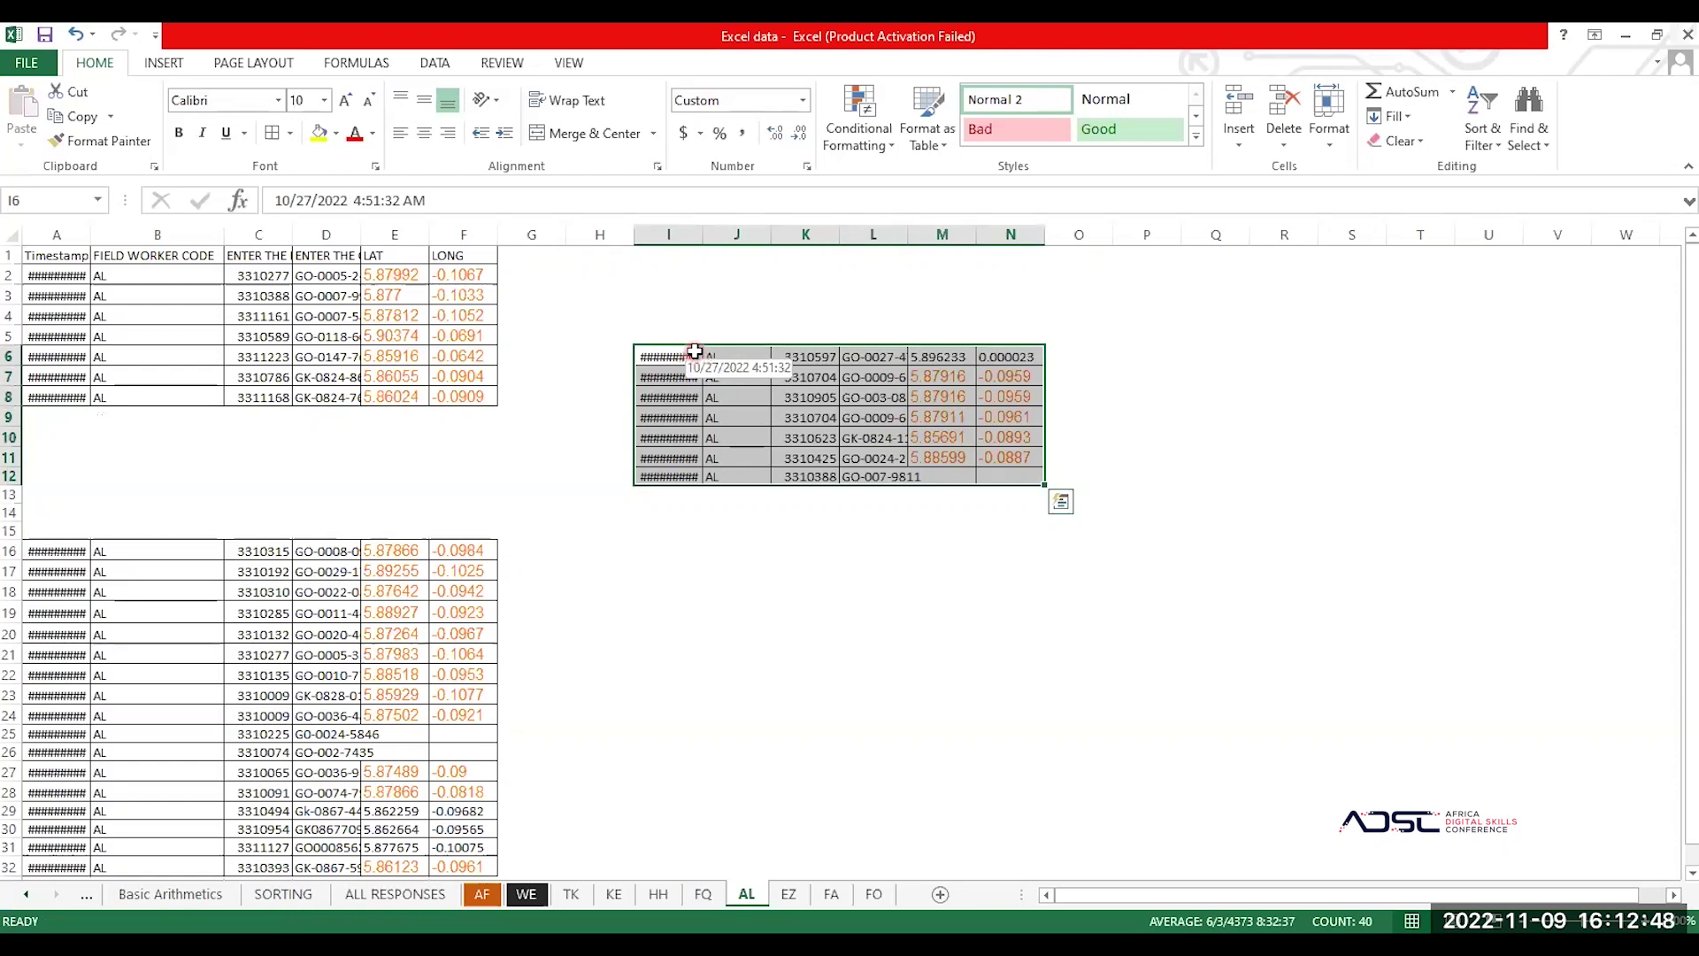
pyautogui.click(340, 430)
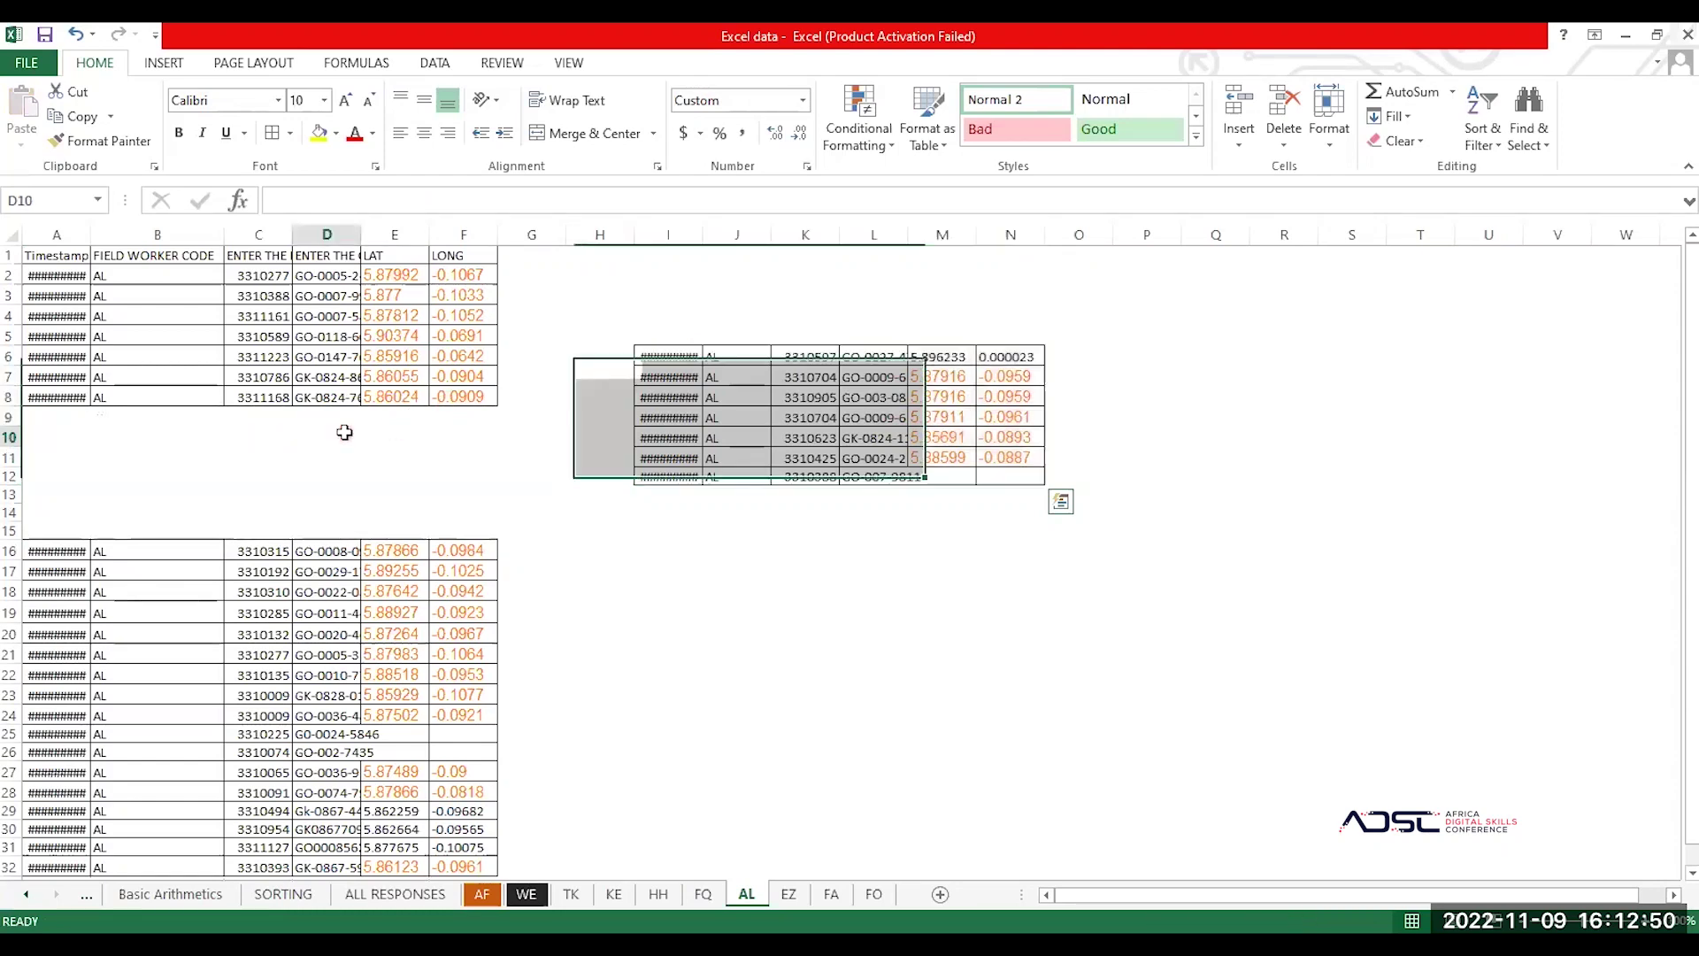
pyautogui.click(117, 434)
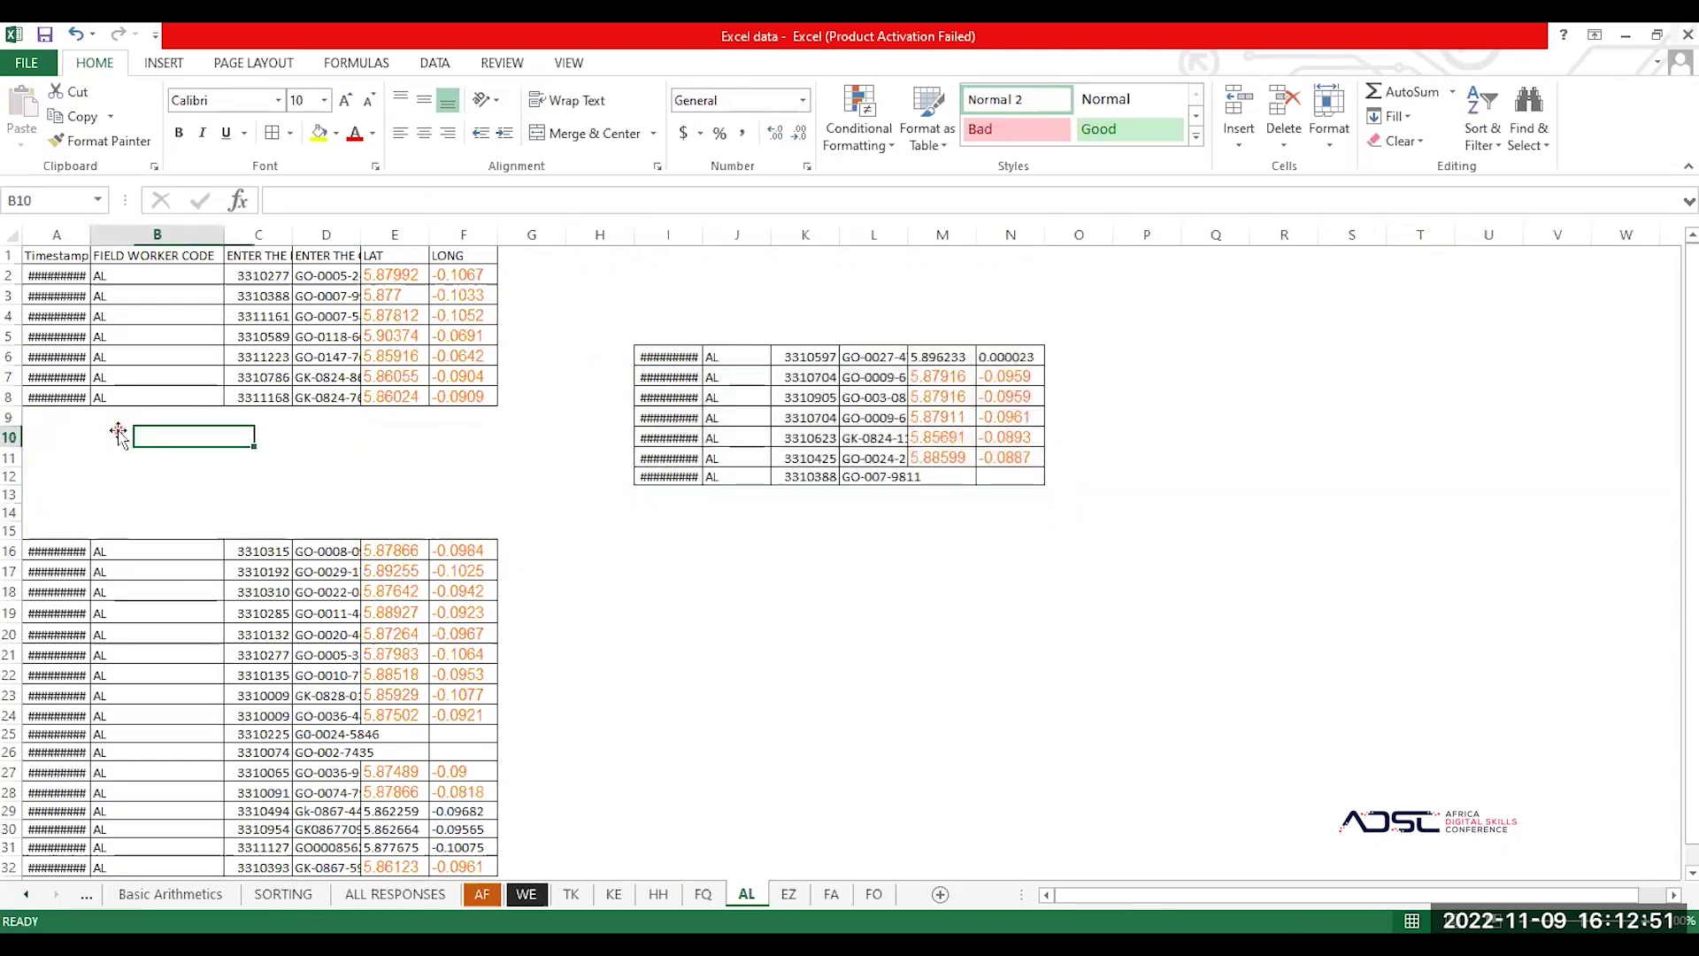
pyautogui.click(51, 417)
pyautogui.click(109, 335)
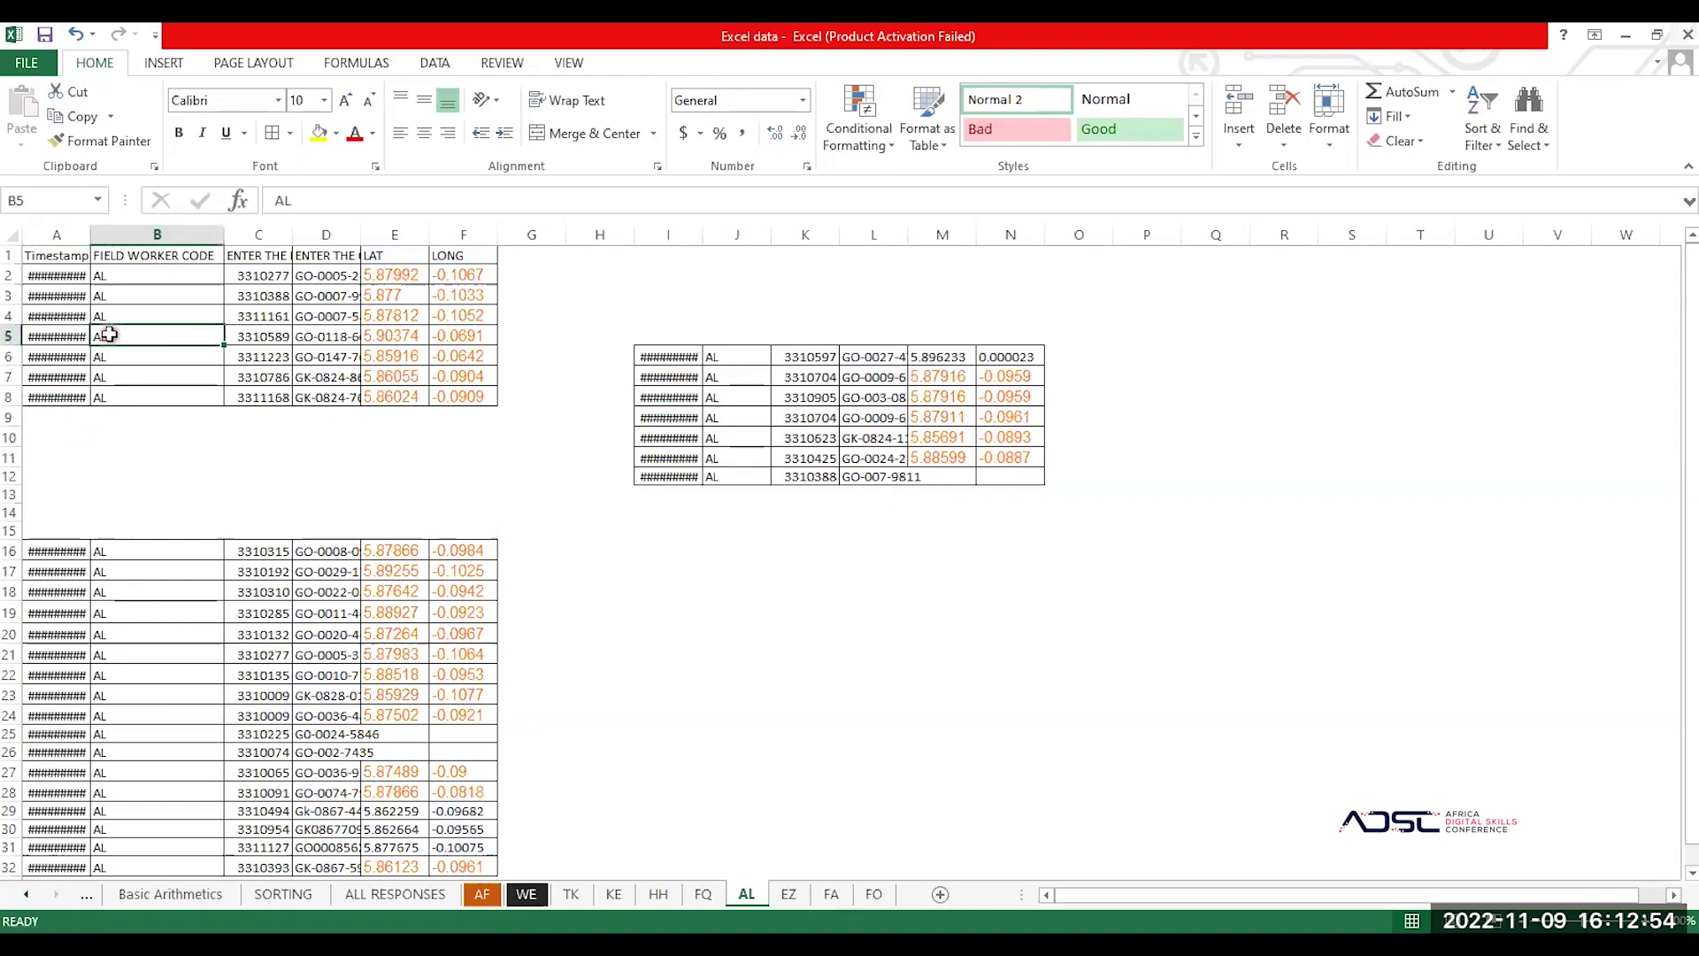
pyautogui.hotkey('ctrl', 'a')
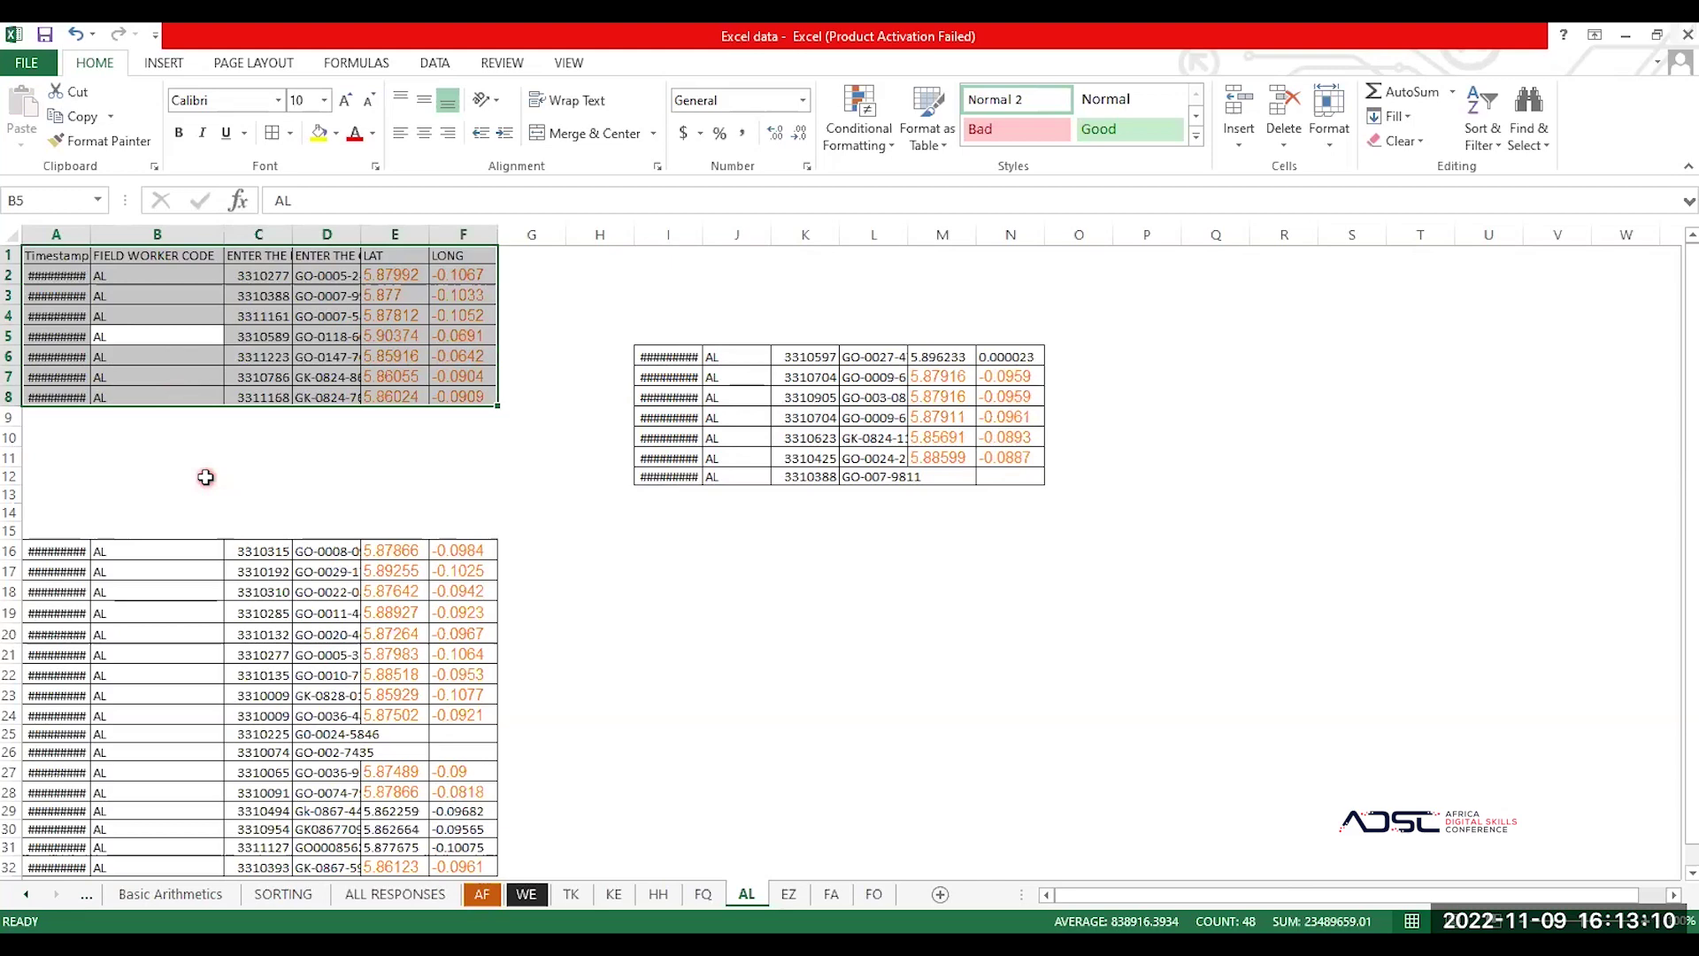
# Step: Delete the now-empty rows 9–15
pyautogui.click(9, 415)
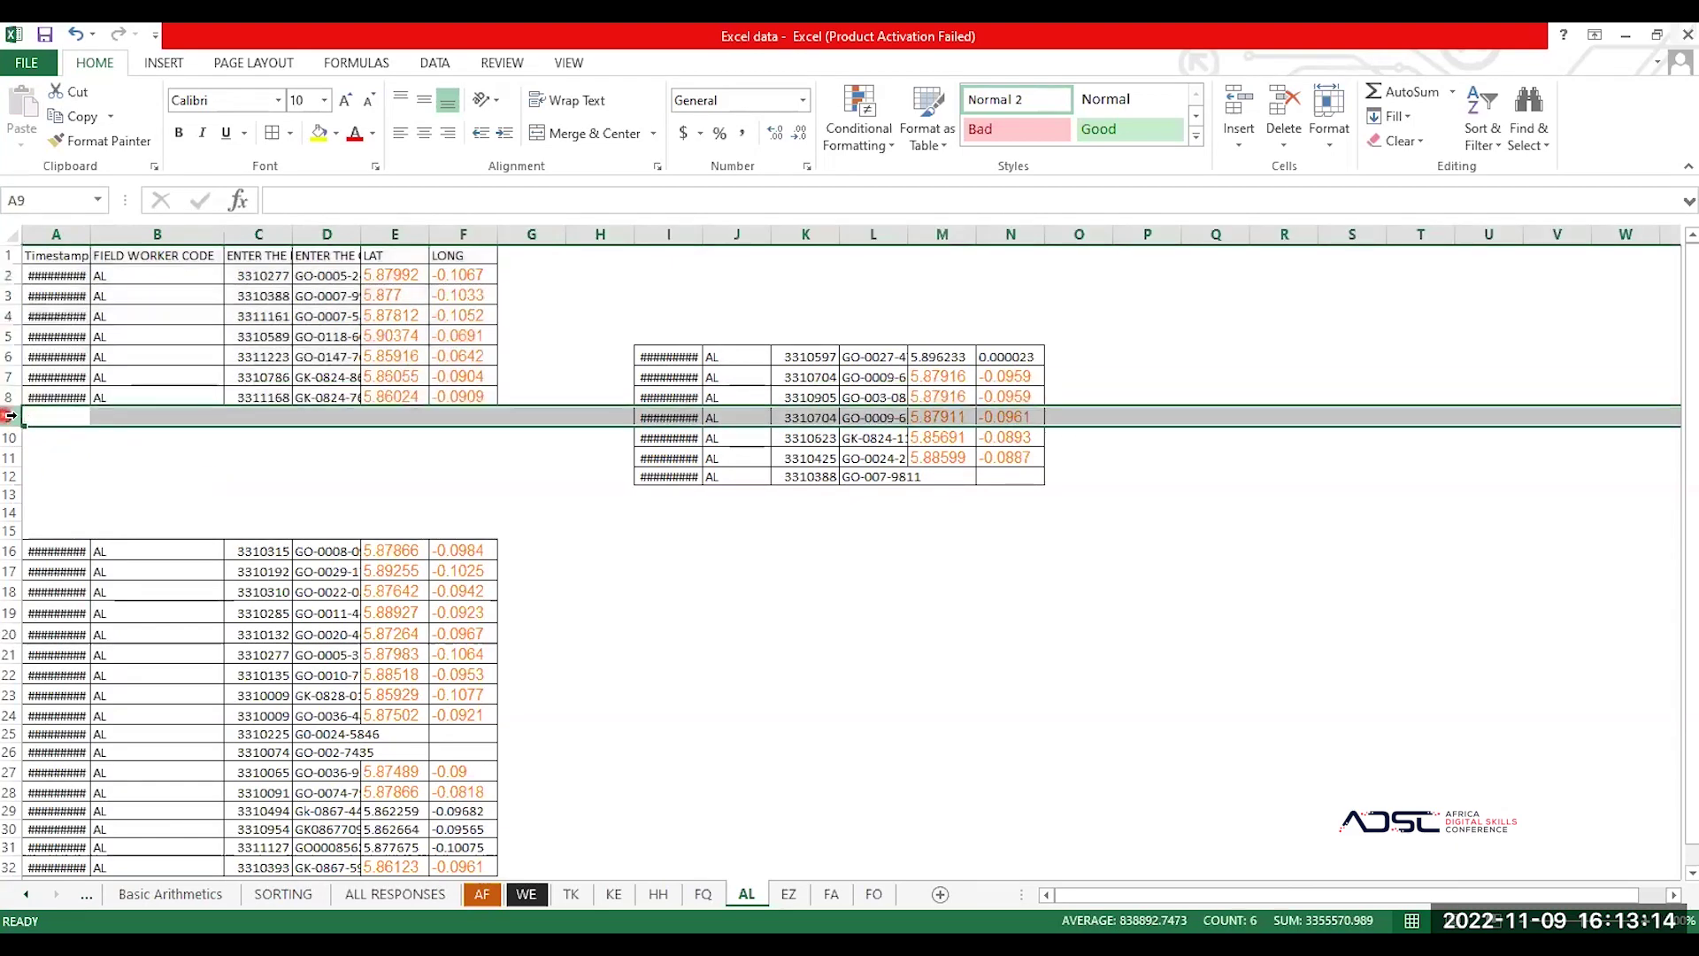
pyautogui.moveTo(8, 416); pyautogui.dragTo(8, 530)
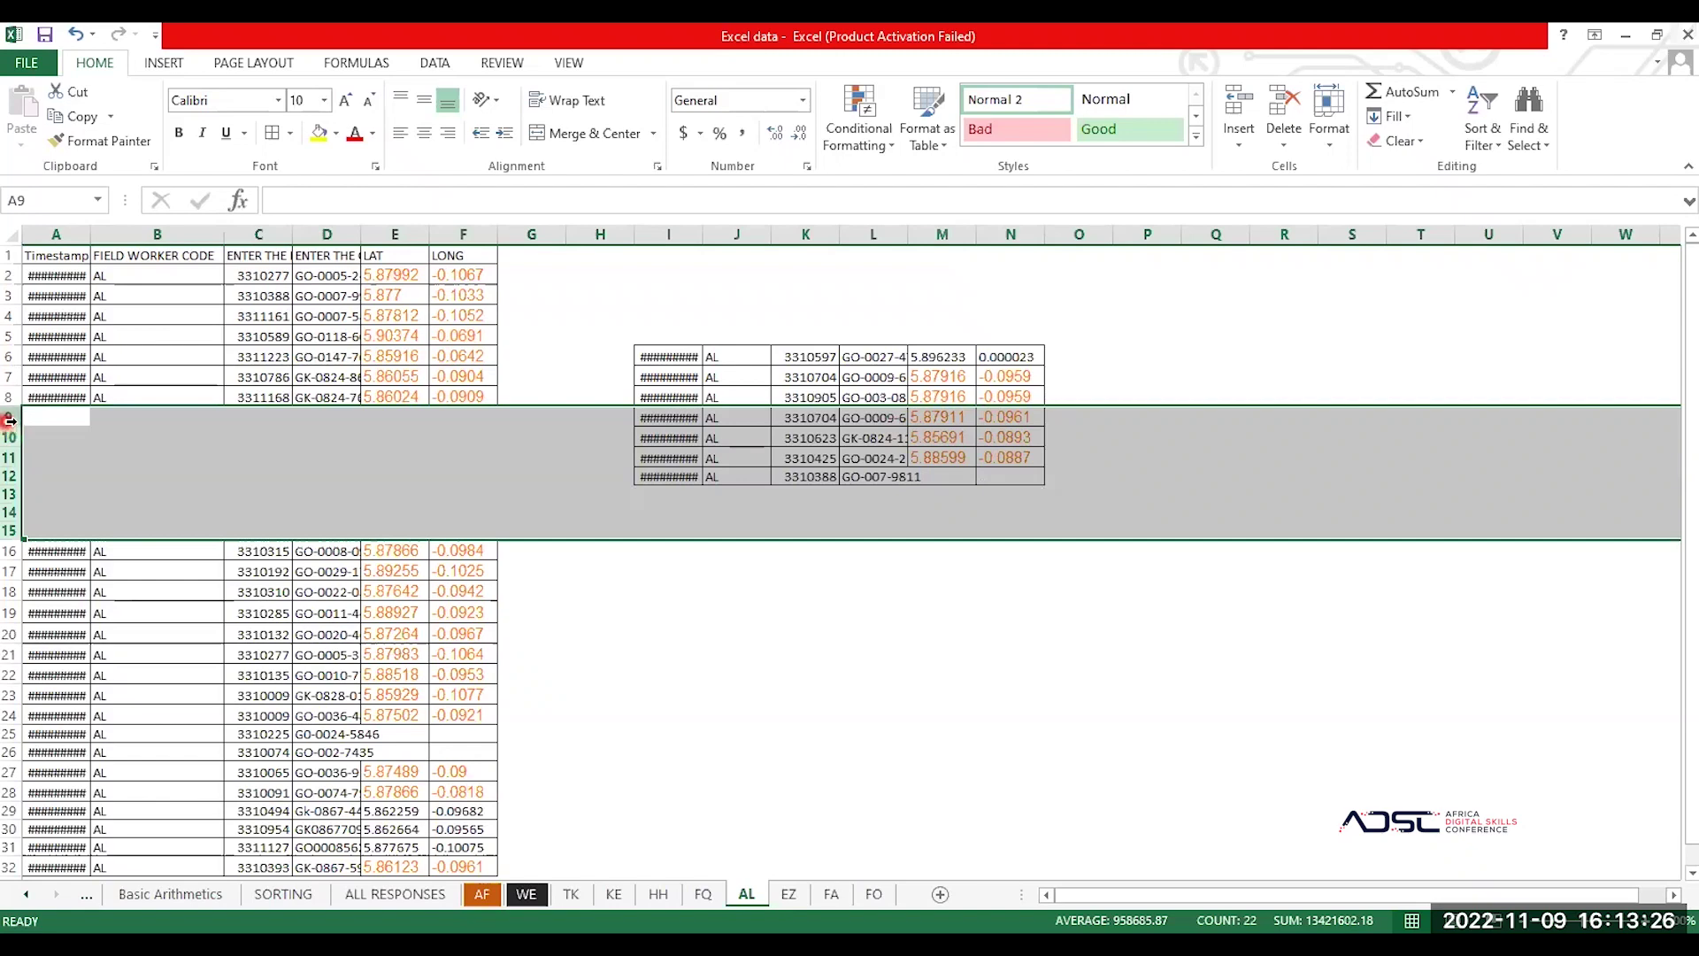
pyautogui.rightClick(10, 420)
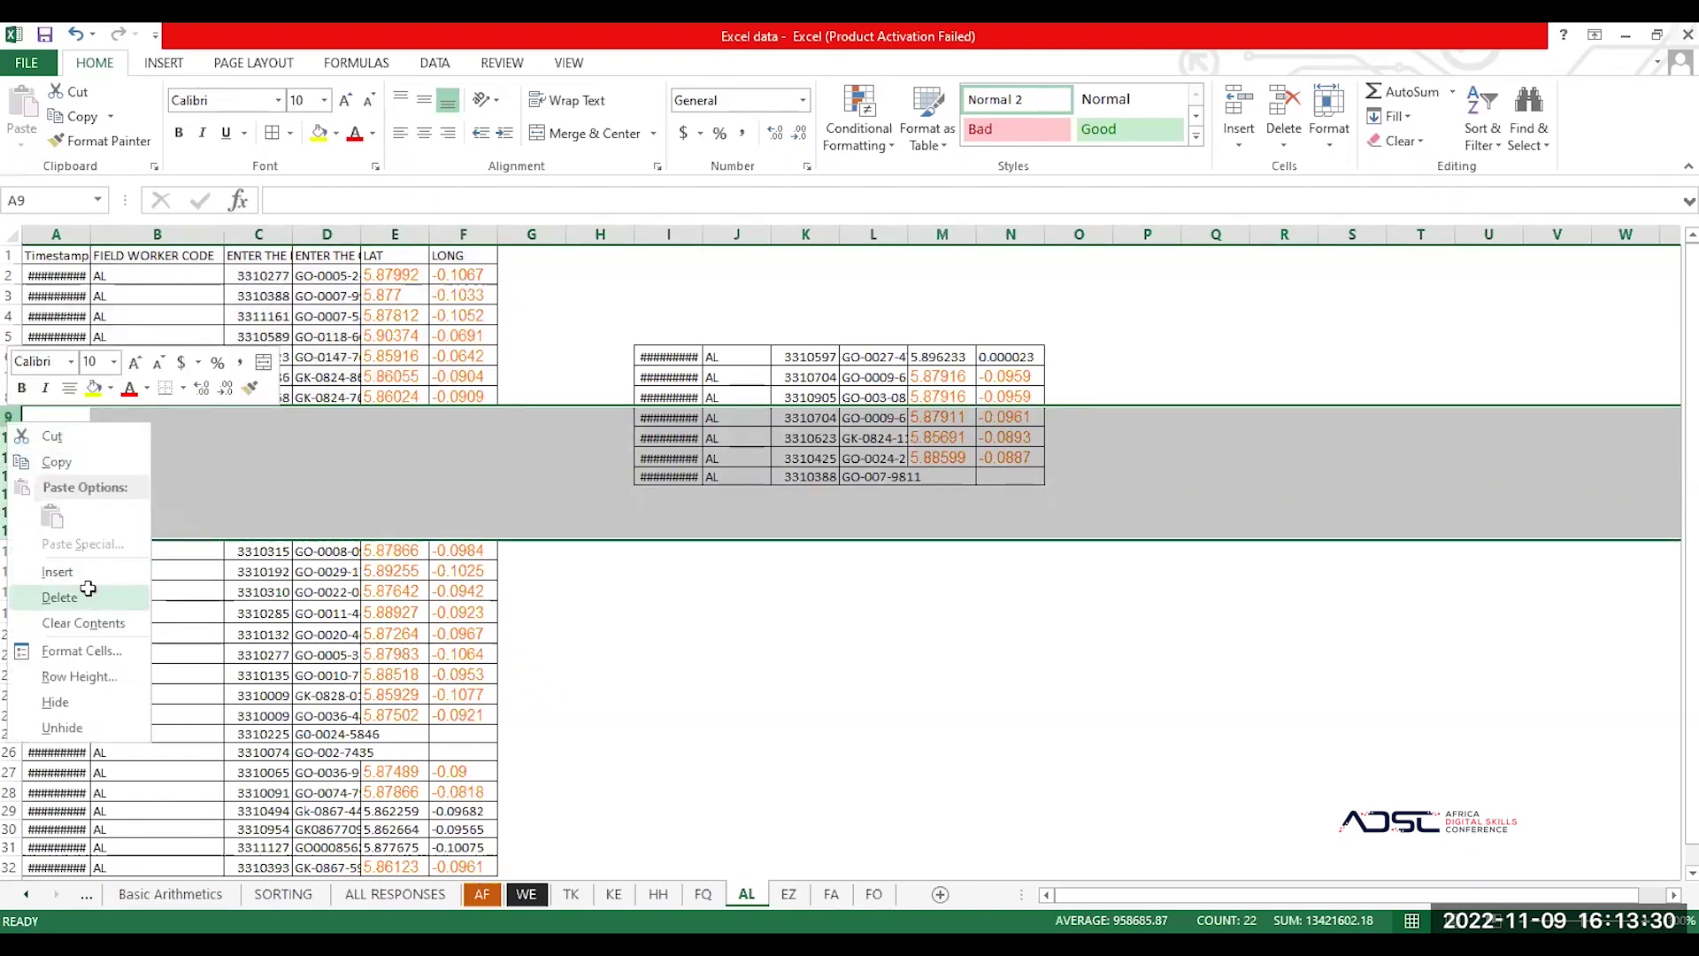
pyautogui.click(89, 599)
# Step: Auto-fit column A to show full timestamps and add a new blank Sheet1
pyautogui.click(263, 434)
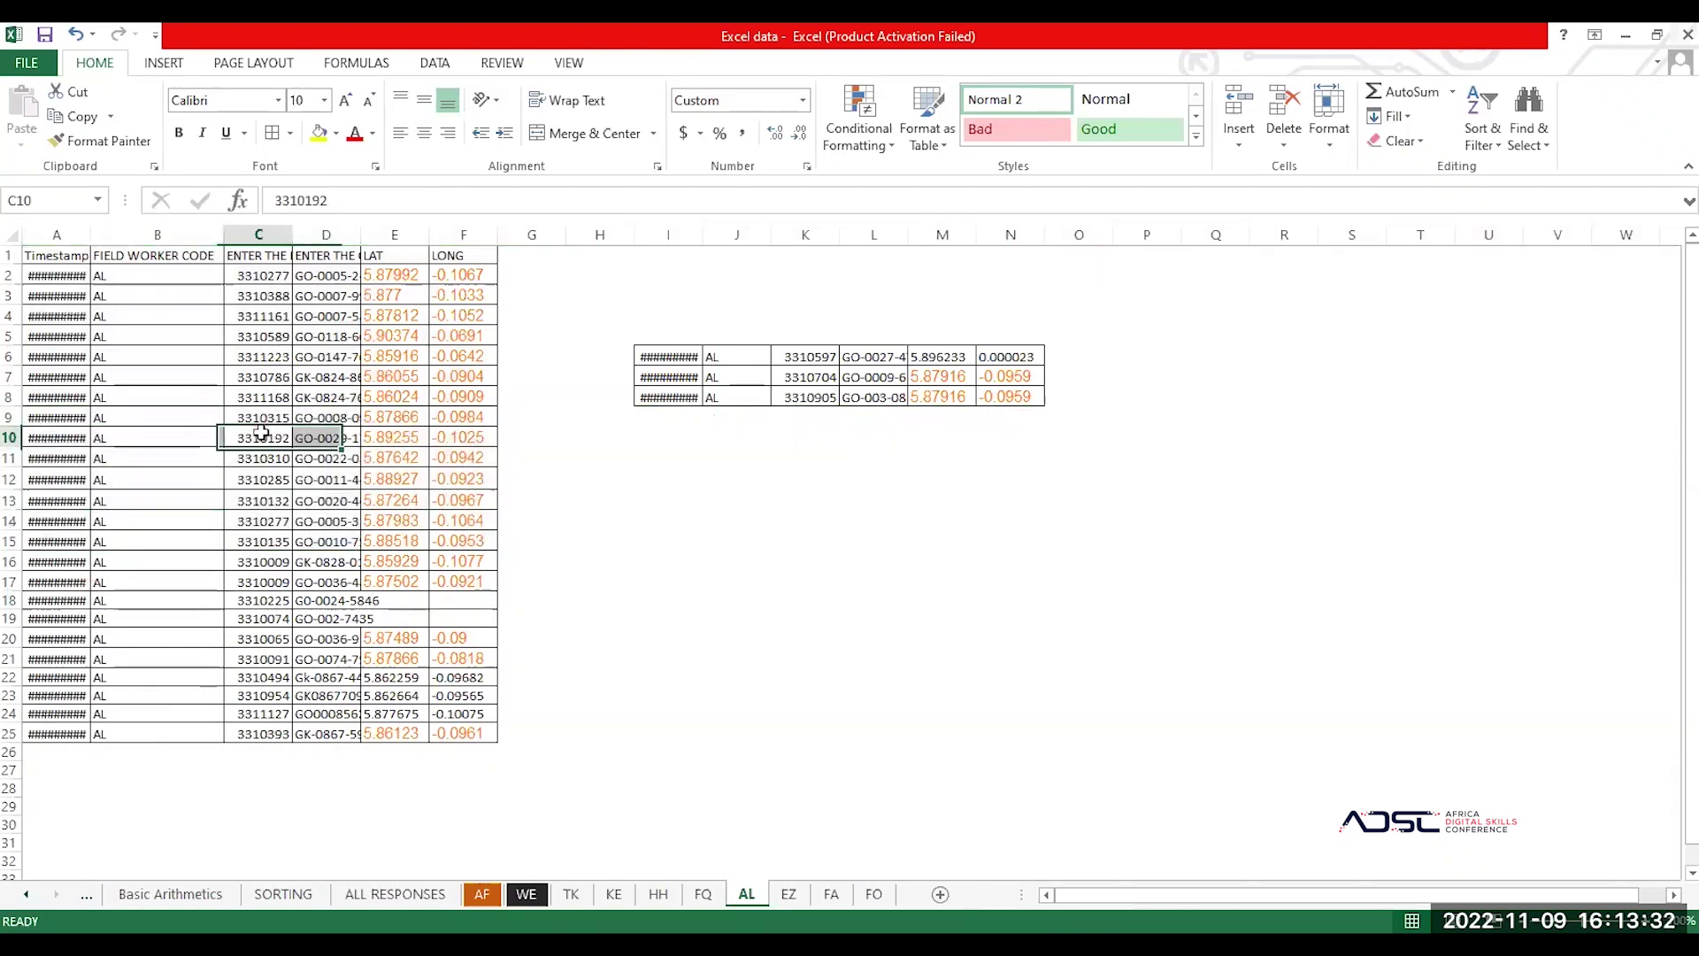
pyautogui.click(94, 352)
pyautogui.click(93, 337)
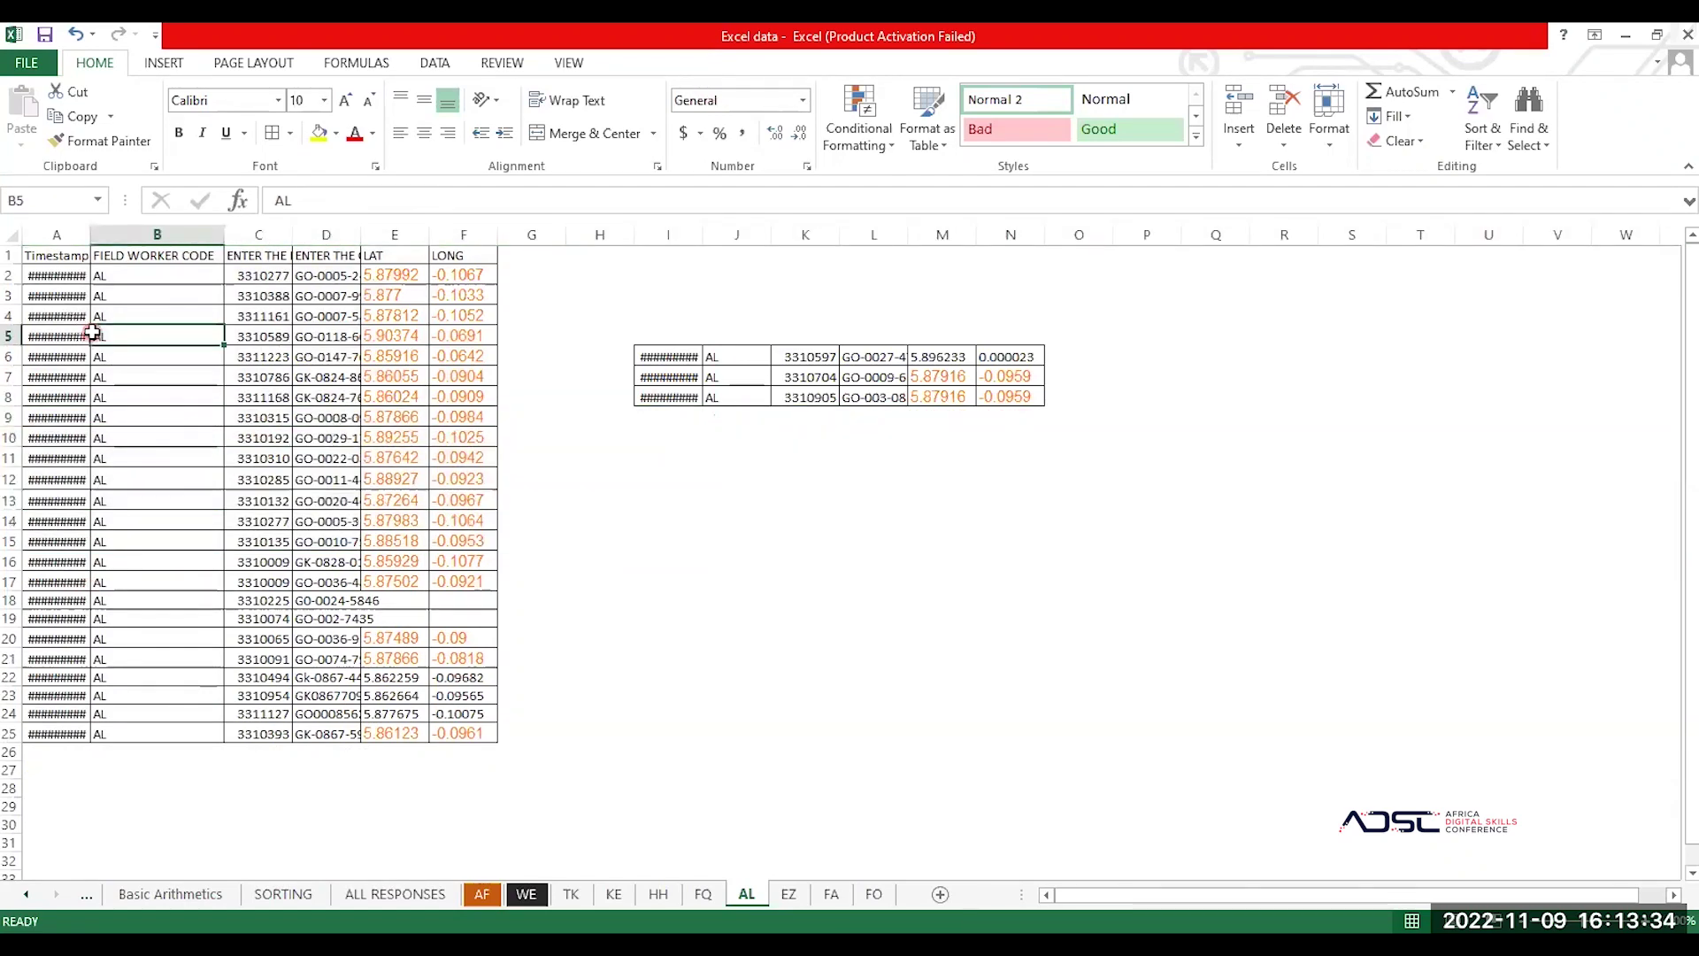
pyautogui.hotkey('ctrl', 'a')
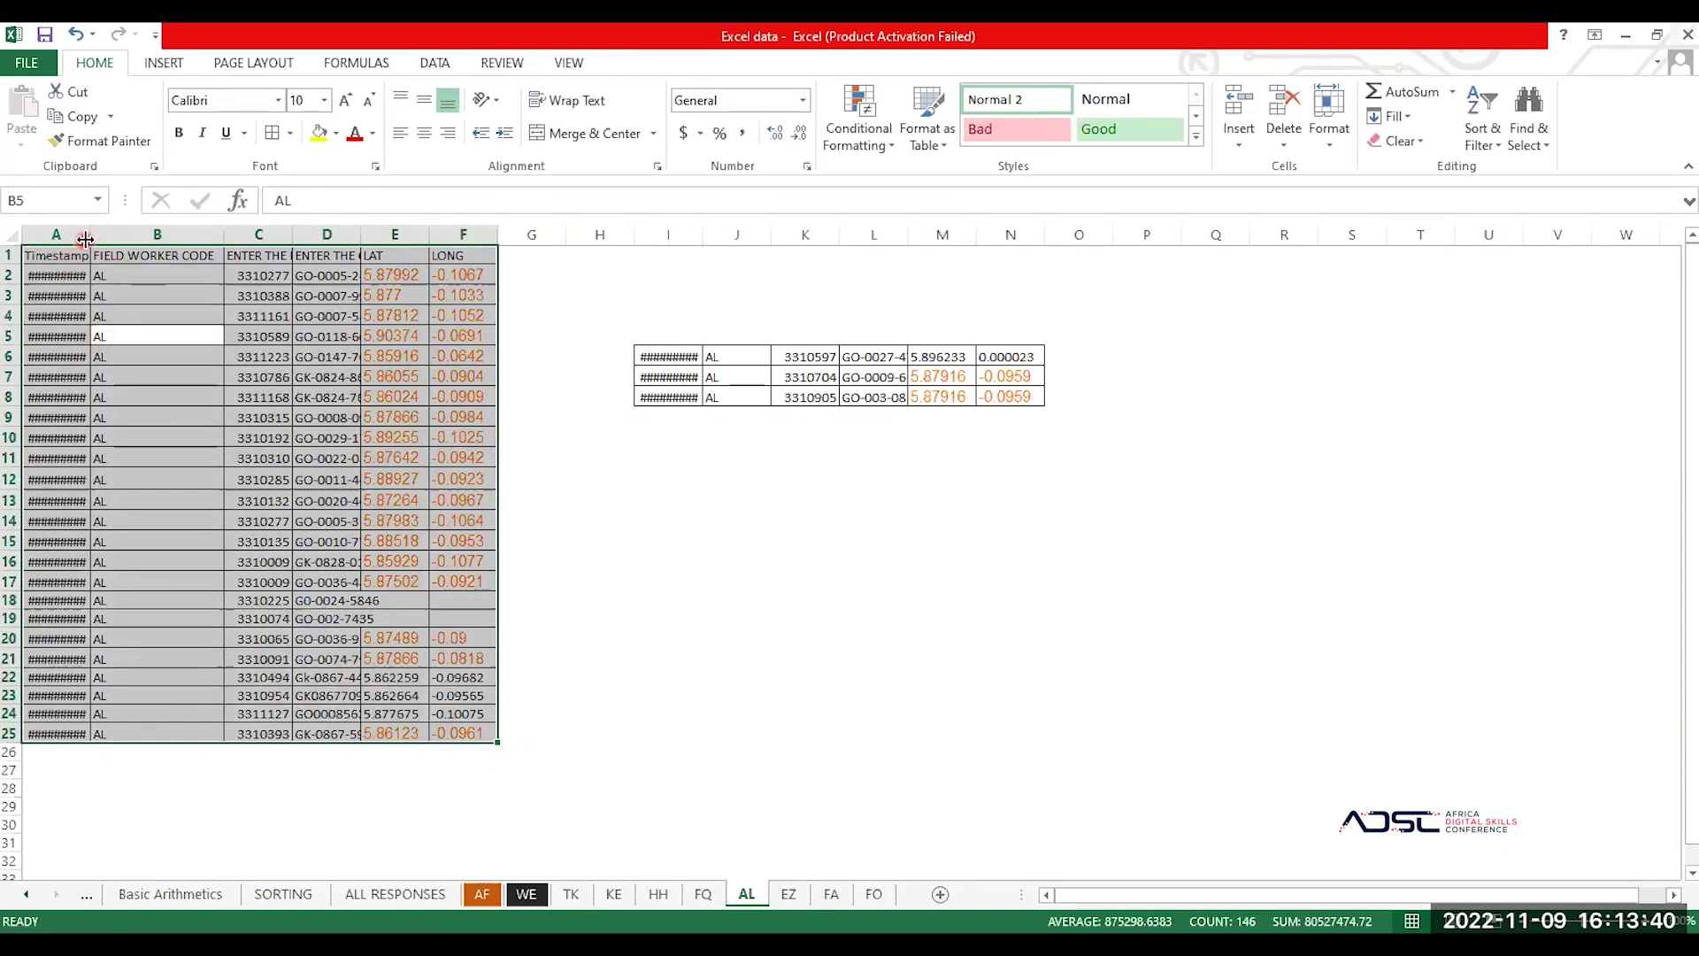
pyautogui.doubleClick(91, 233)
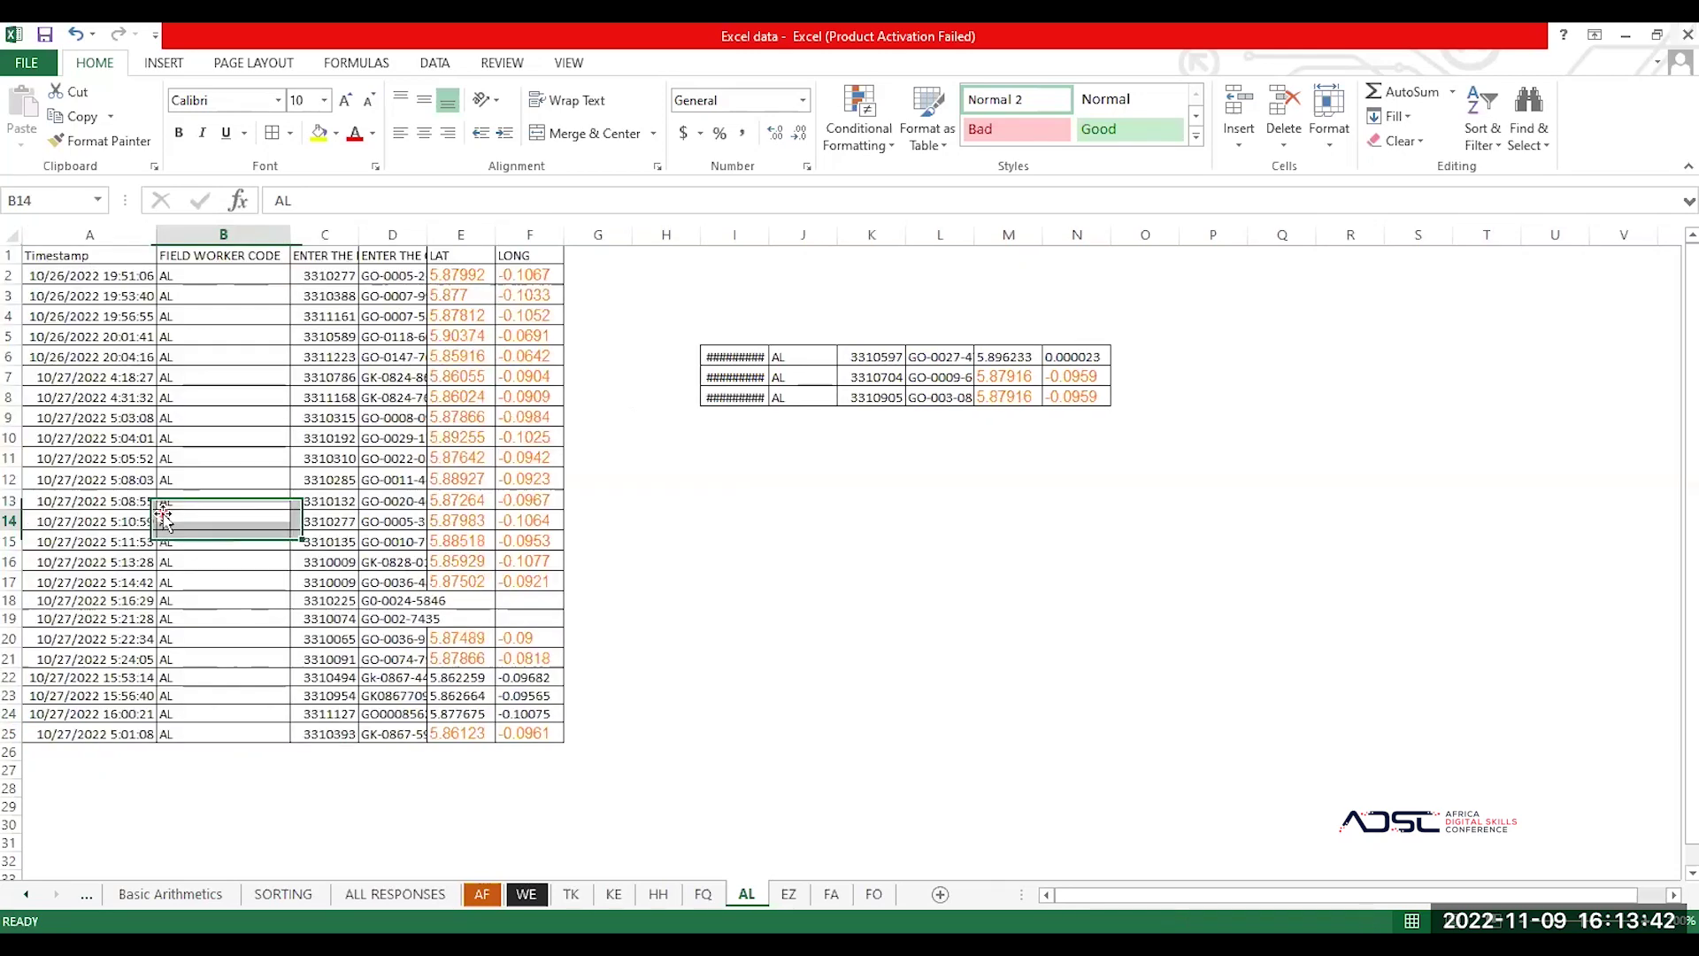
pyautogui.click(801, 561)
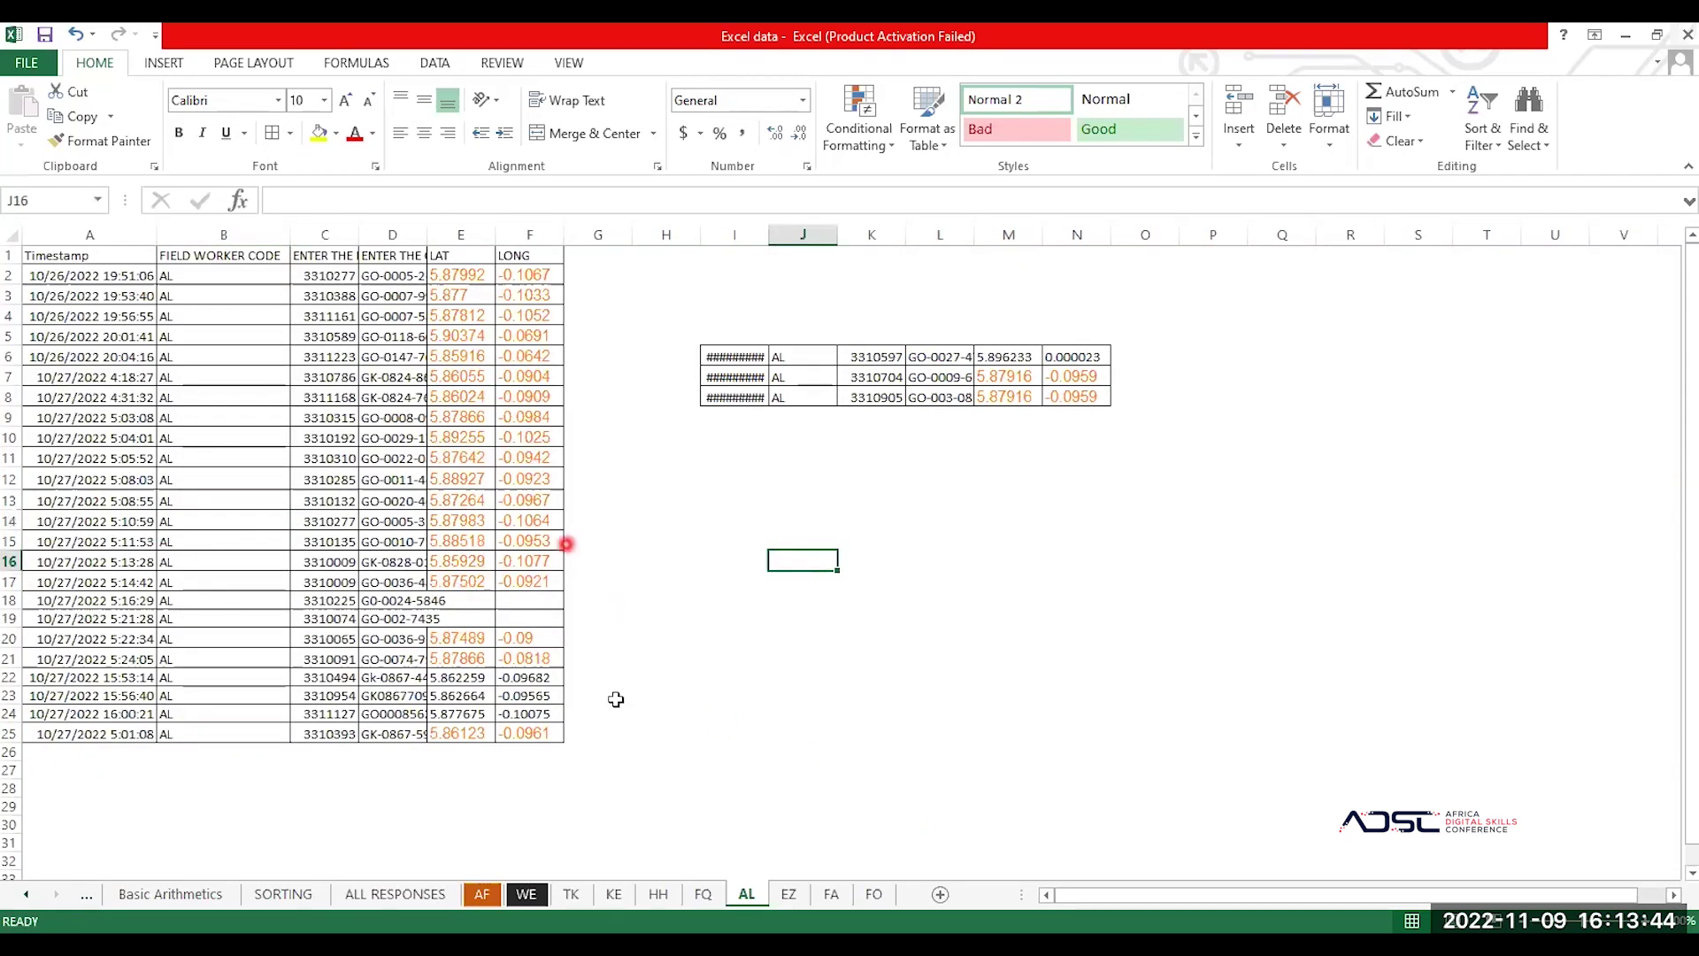
pyautogui.click(938, 895)
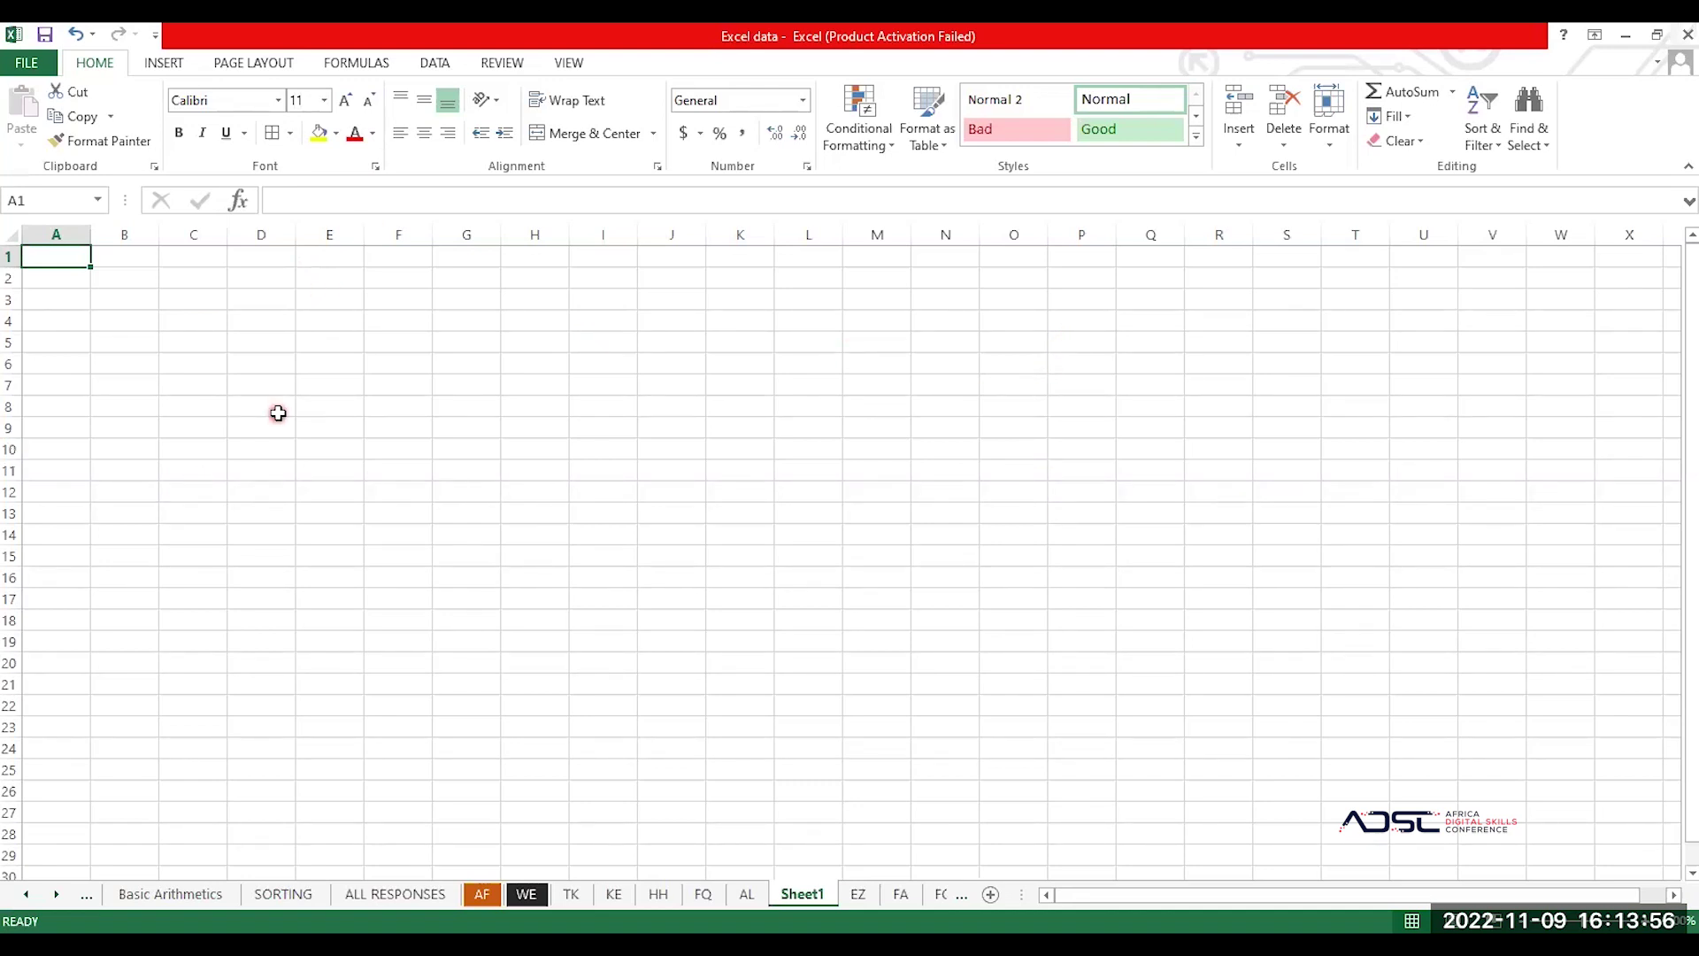
# Step: Enter headings Item in A1 and Unit Cost in B1, fixing the 'Unit Cist' typo
pyautogui.write('Item')
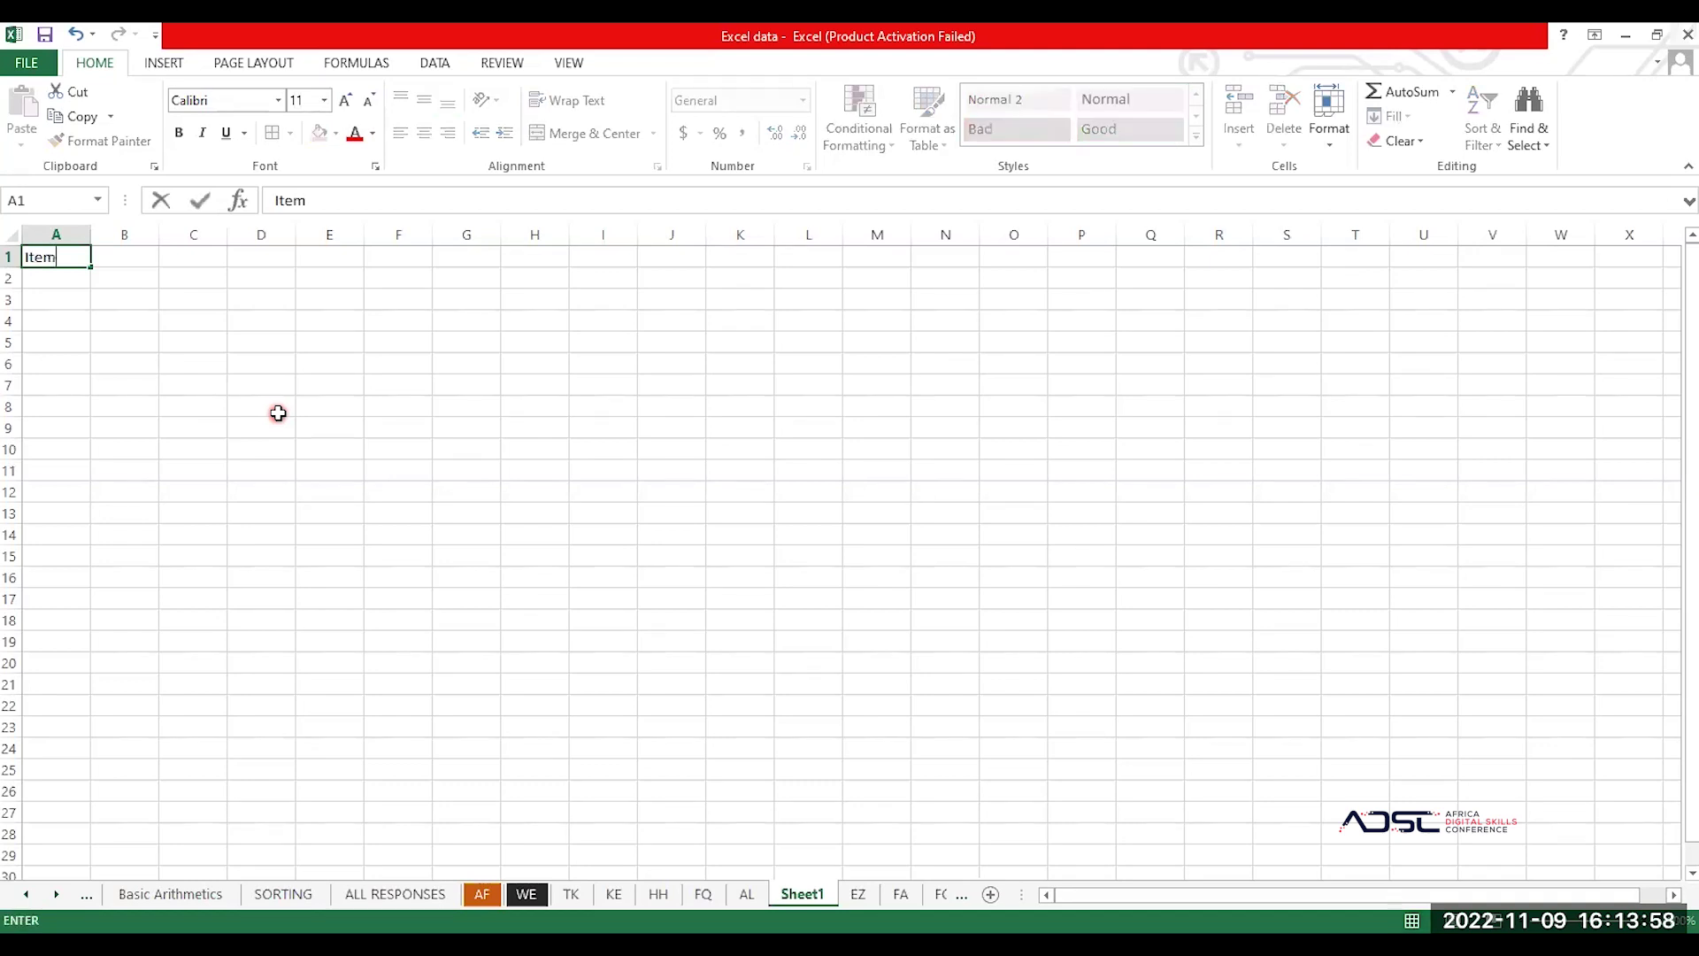
pyautogui.press('Tab')
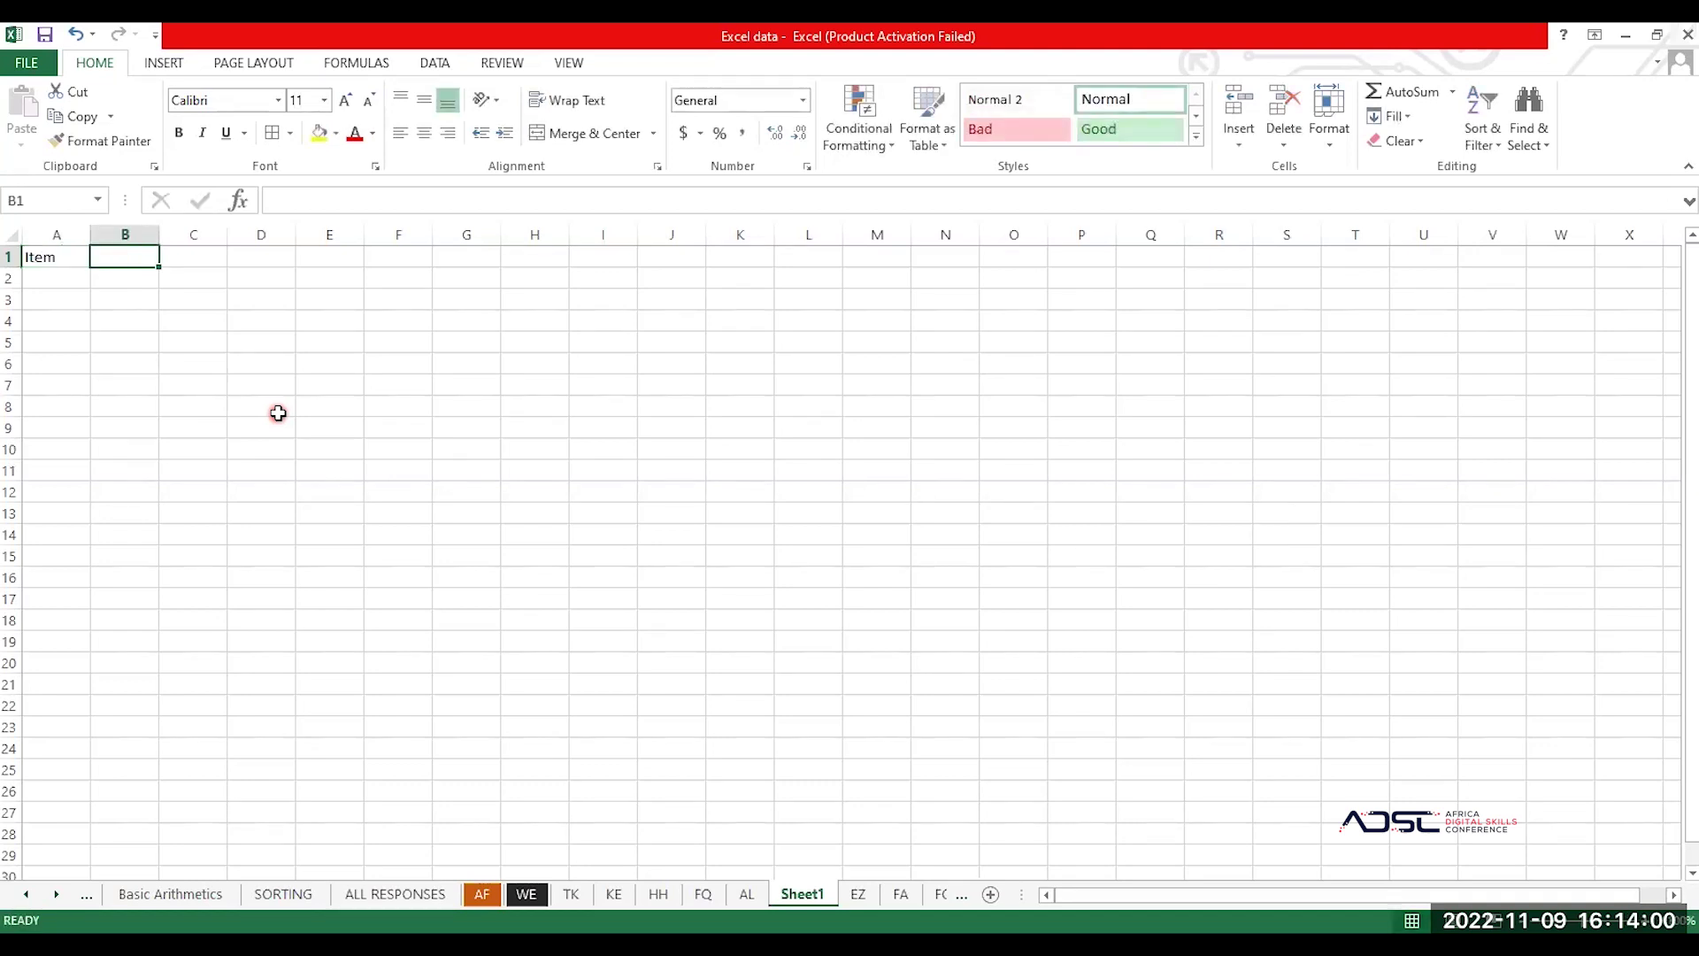
pyautogui.write('Unit Cist')
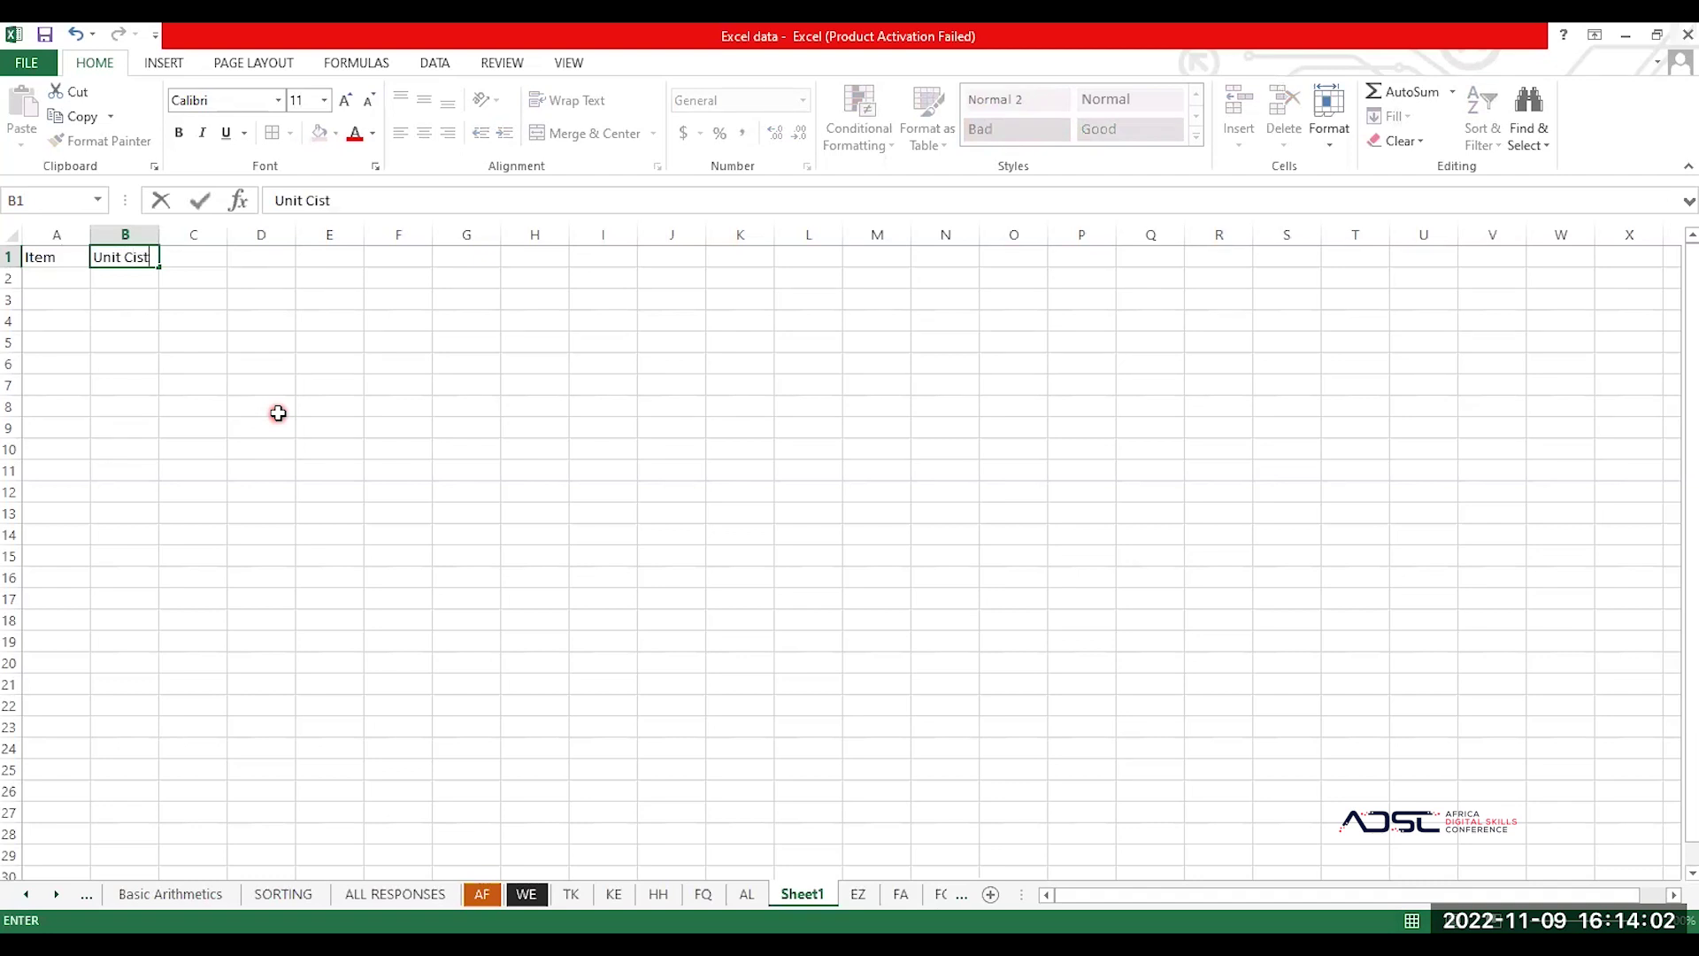
pyautogui.press('Tab')
pyautogui.press('Left')
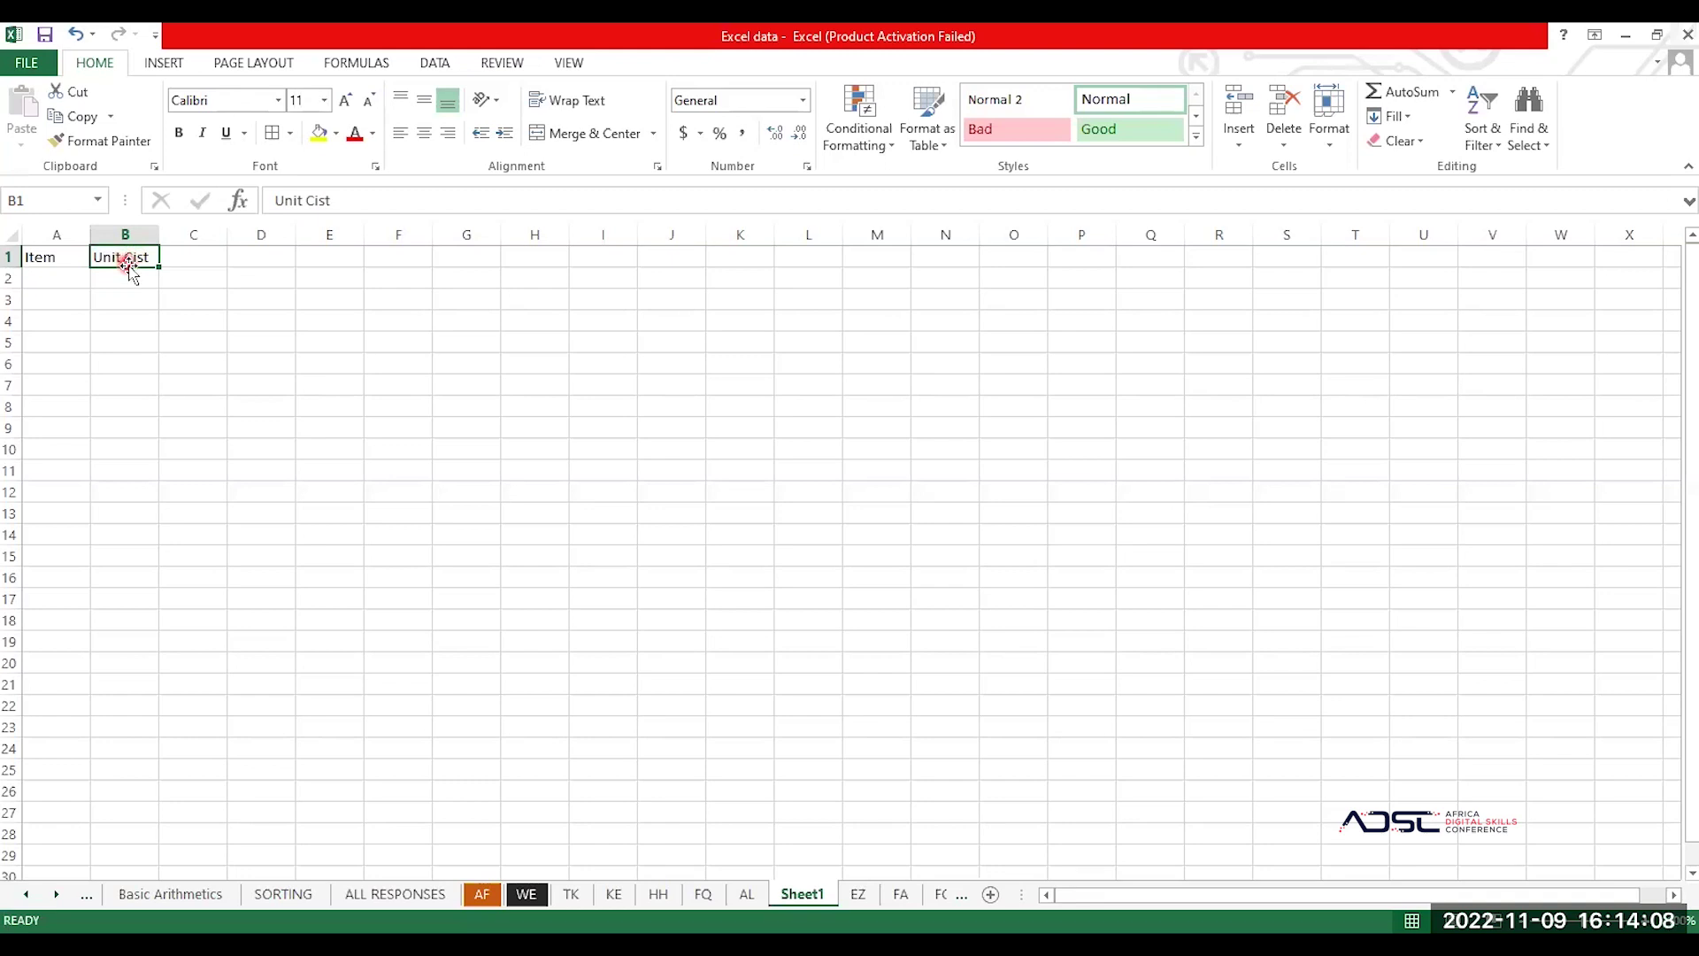
pyautogui.click(329, 198)
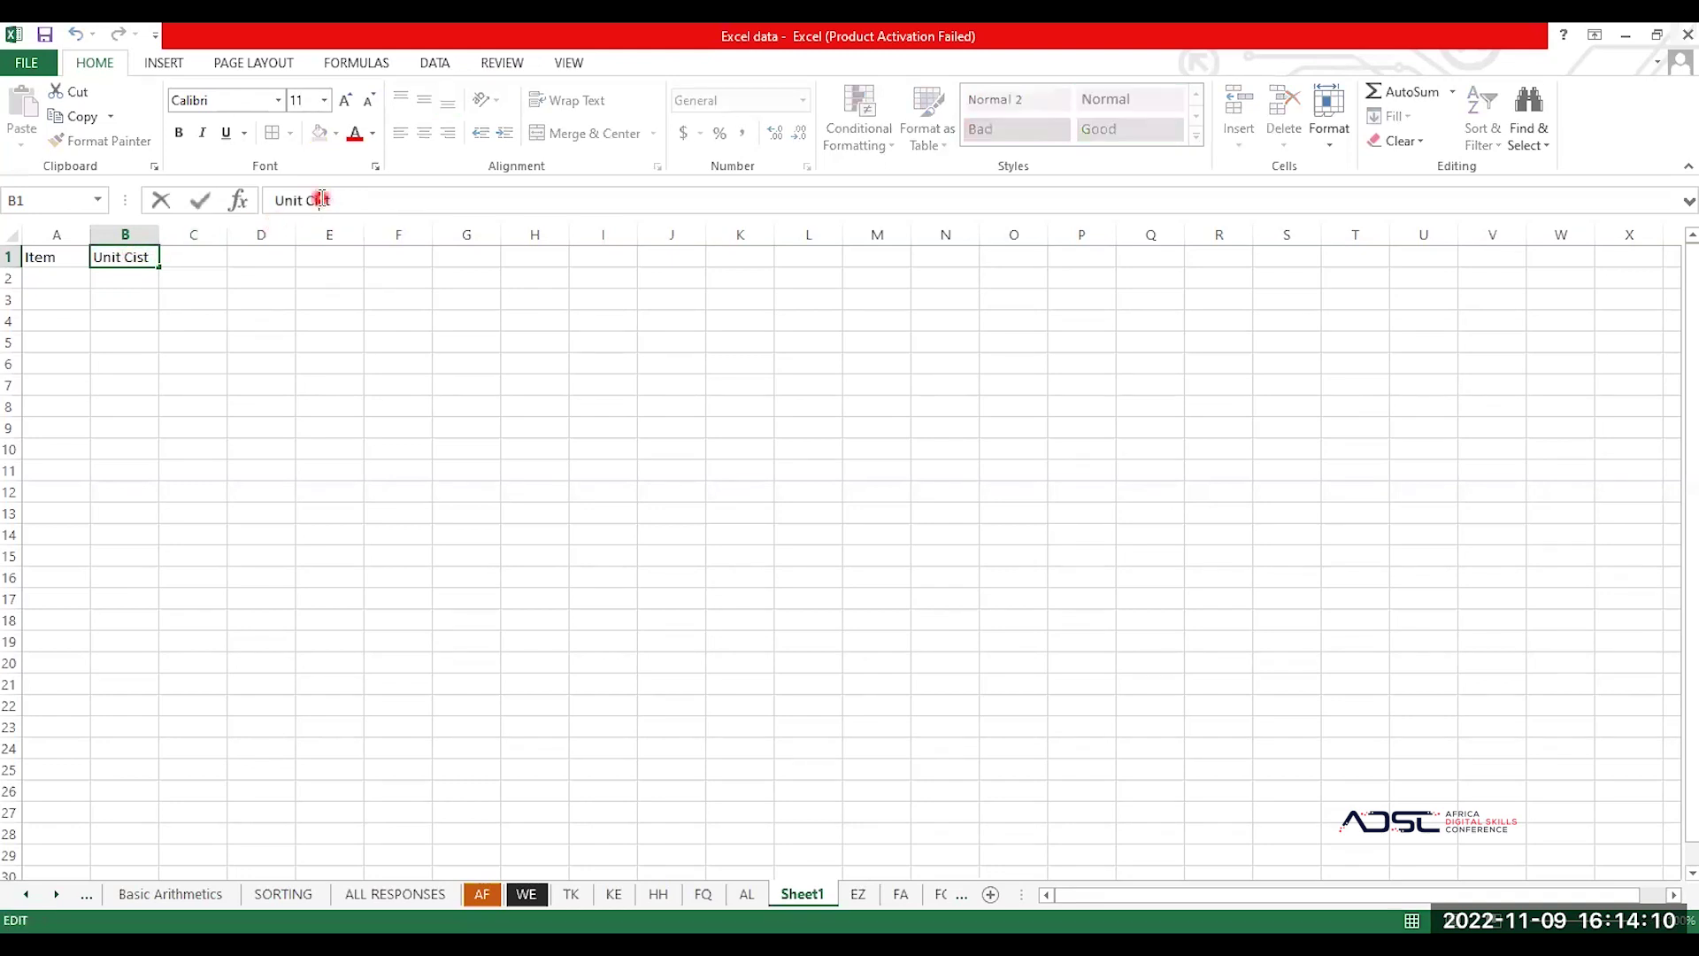
pyautogui.press('BackSpace')
pyautogui.write('o')
pyautogui.click(197, 256)
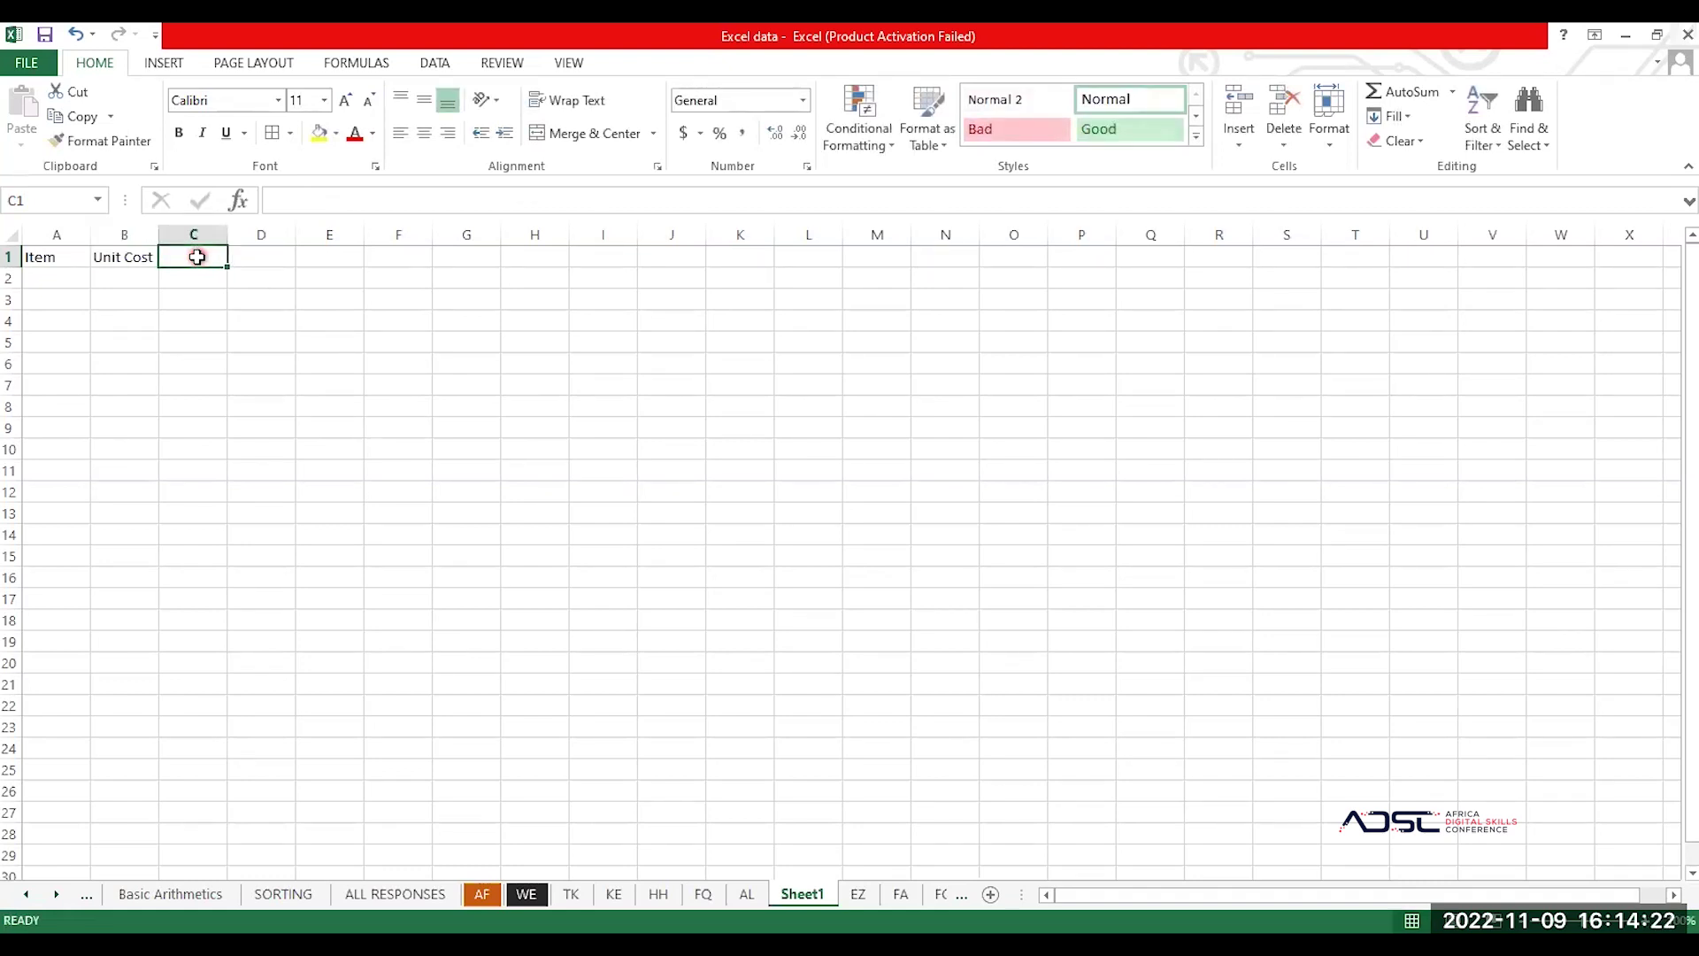
# Step: Enter headings Quantity in C1 and Amount in D1
pyautogui.write('Amount')
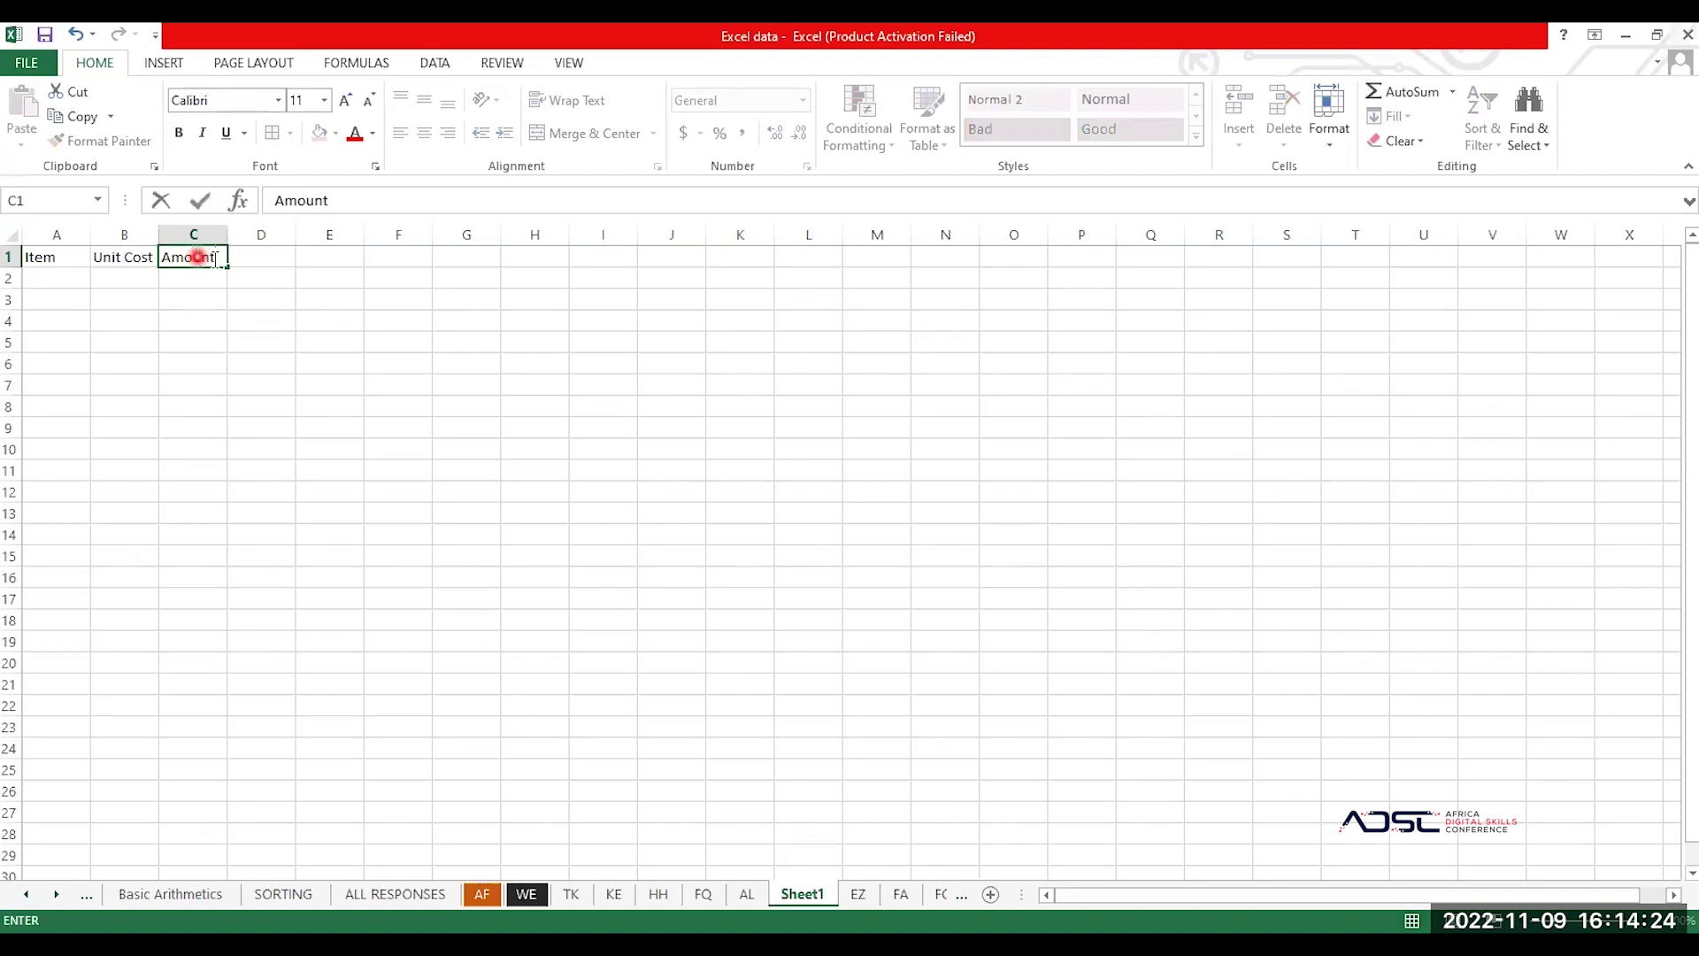
pyautogui.press('BackSpace')
pyautogui.press('BackSpace')
pyautogui.press('BackSpace')
pyautogui.press('BackSpace')
pyautogui.press('BackSpace')
pyautogui.press('BackSpace')
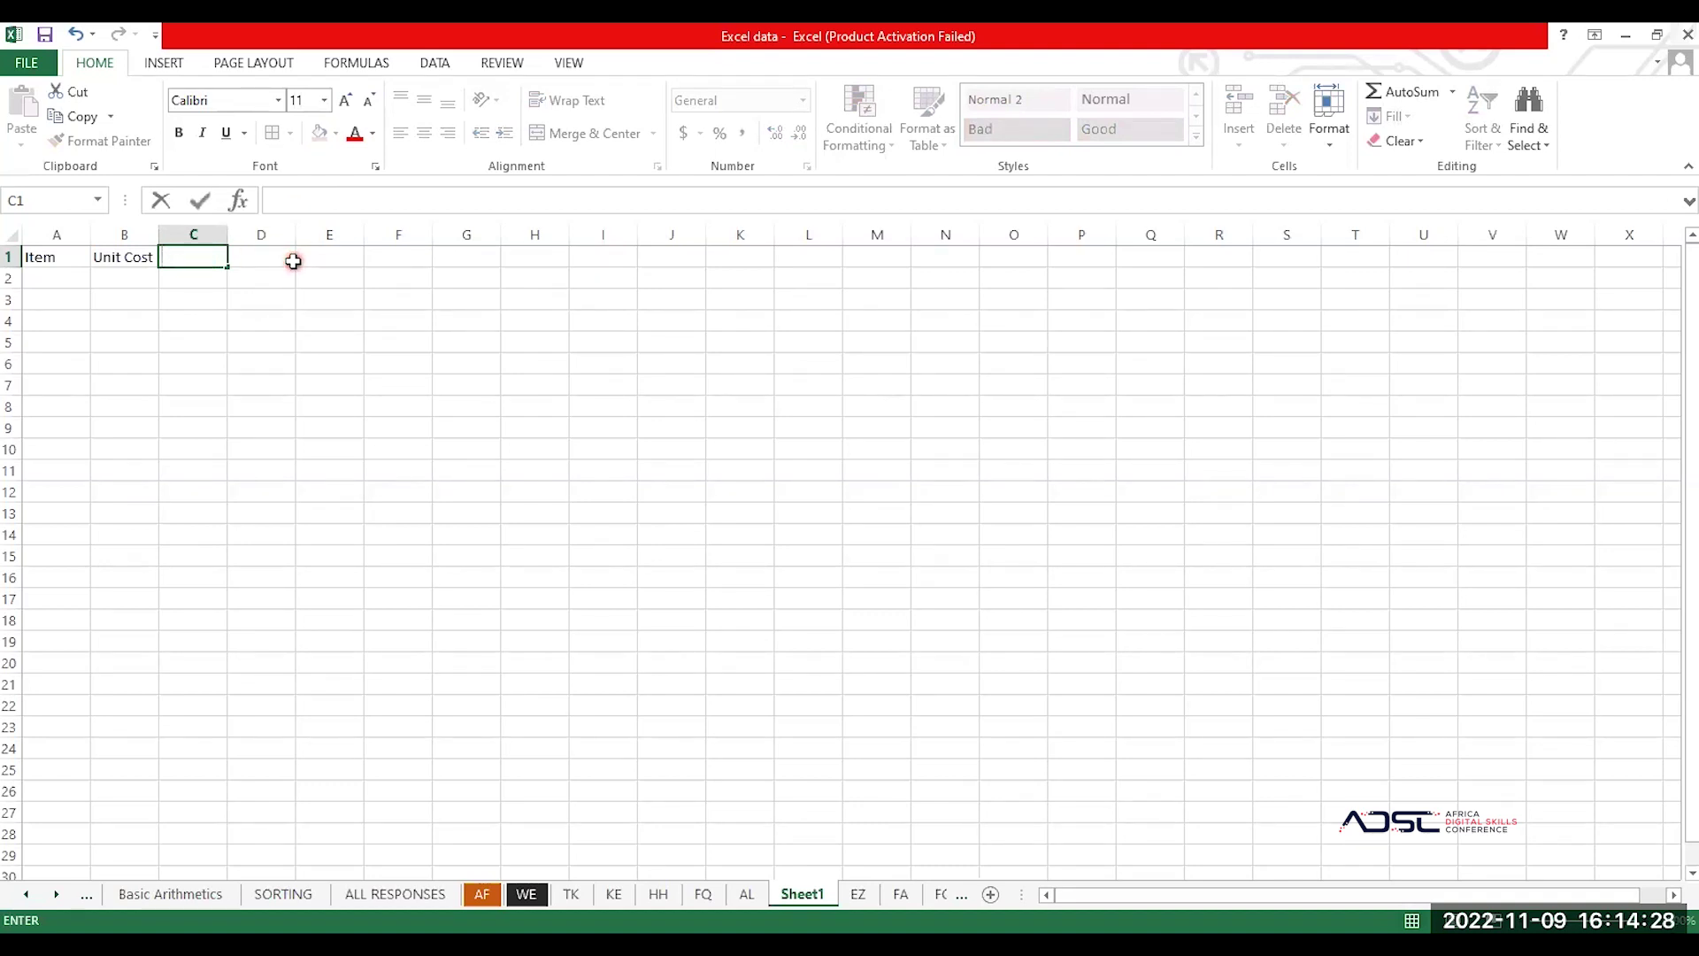
pyautogui.write('Quantity')
pyautogui.click(293, 261)
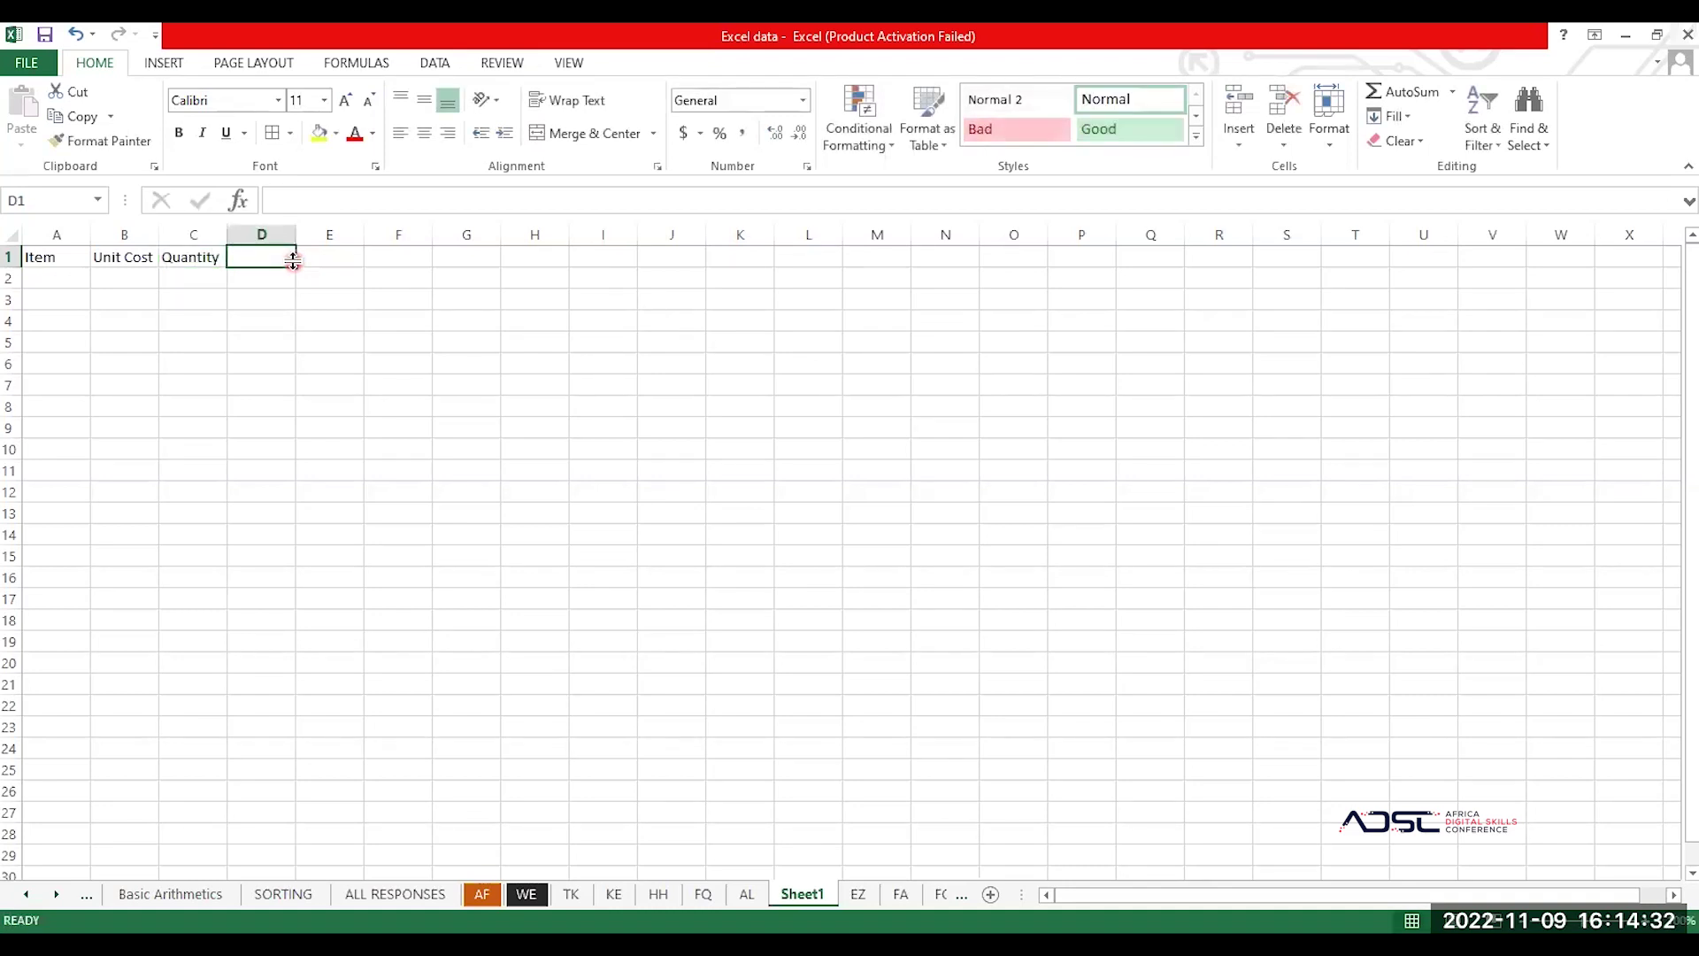
pyautogui.write('Amount')
pyautogui.press('Tab')
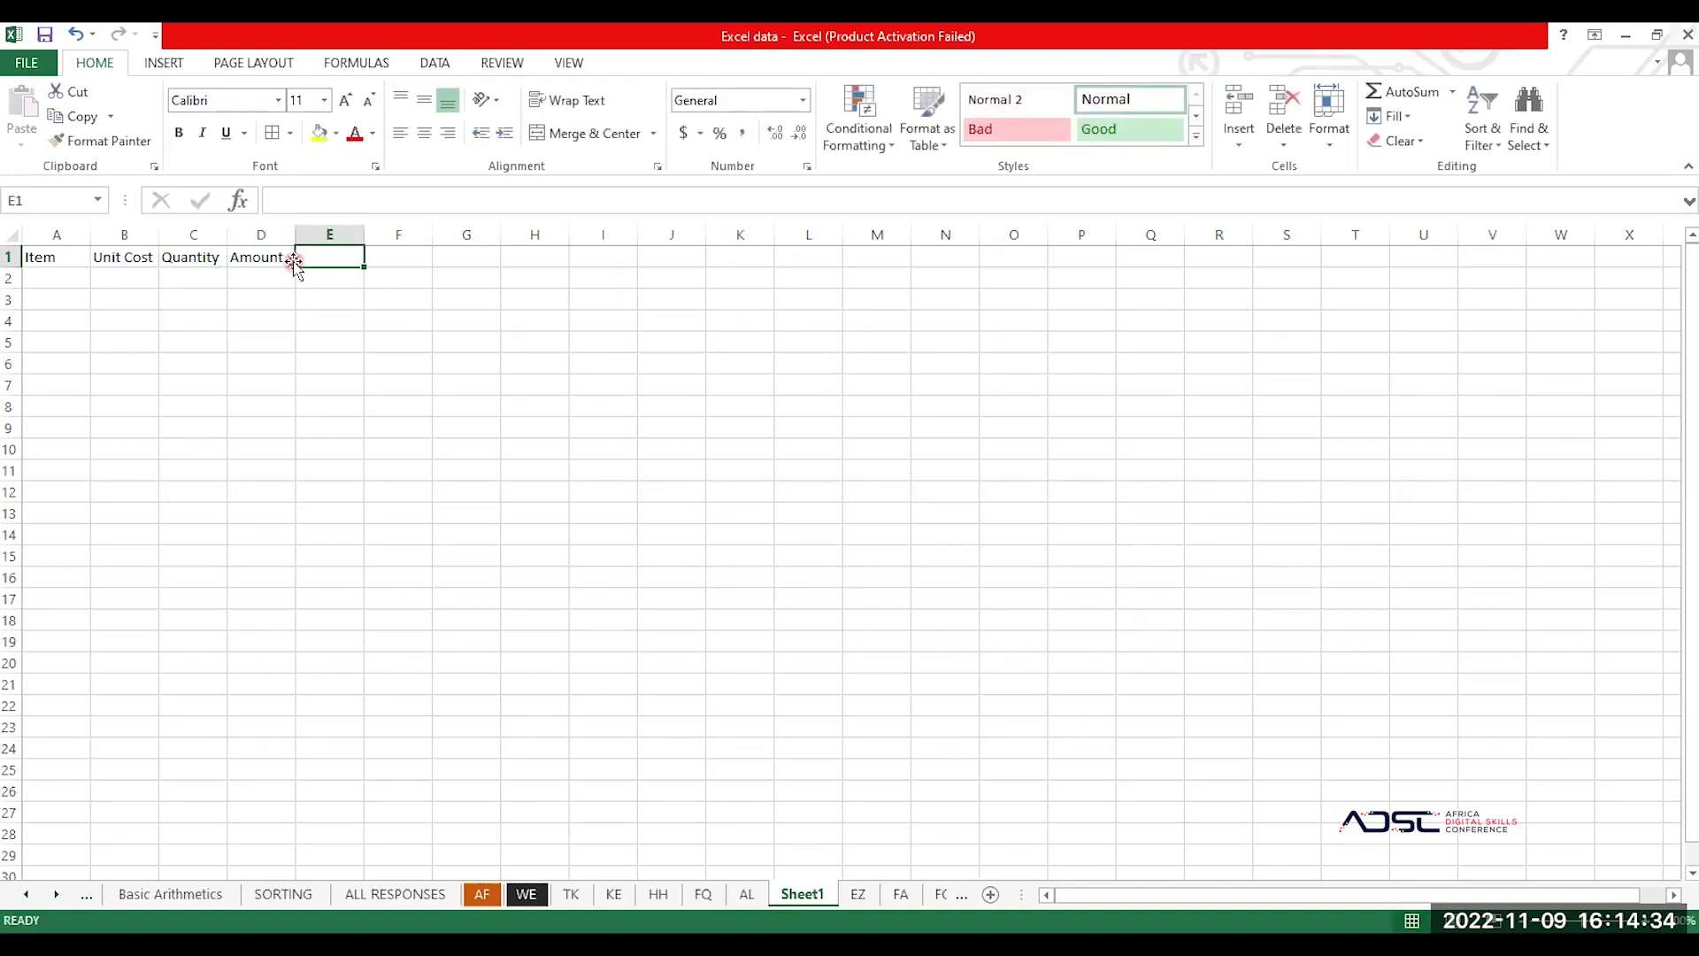
pyautogui.click(51, 282)
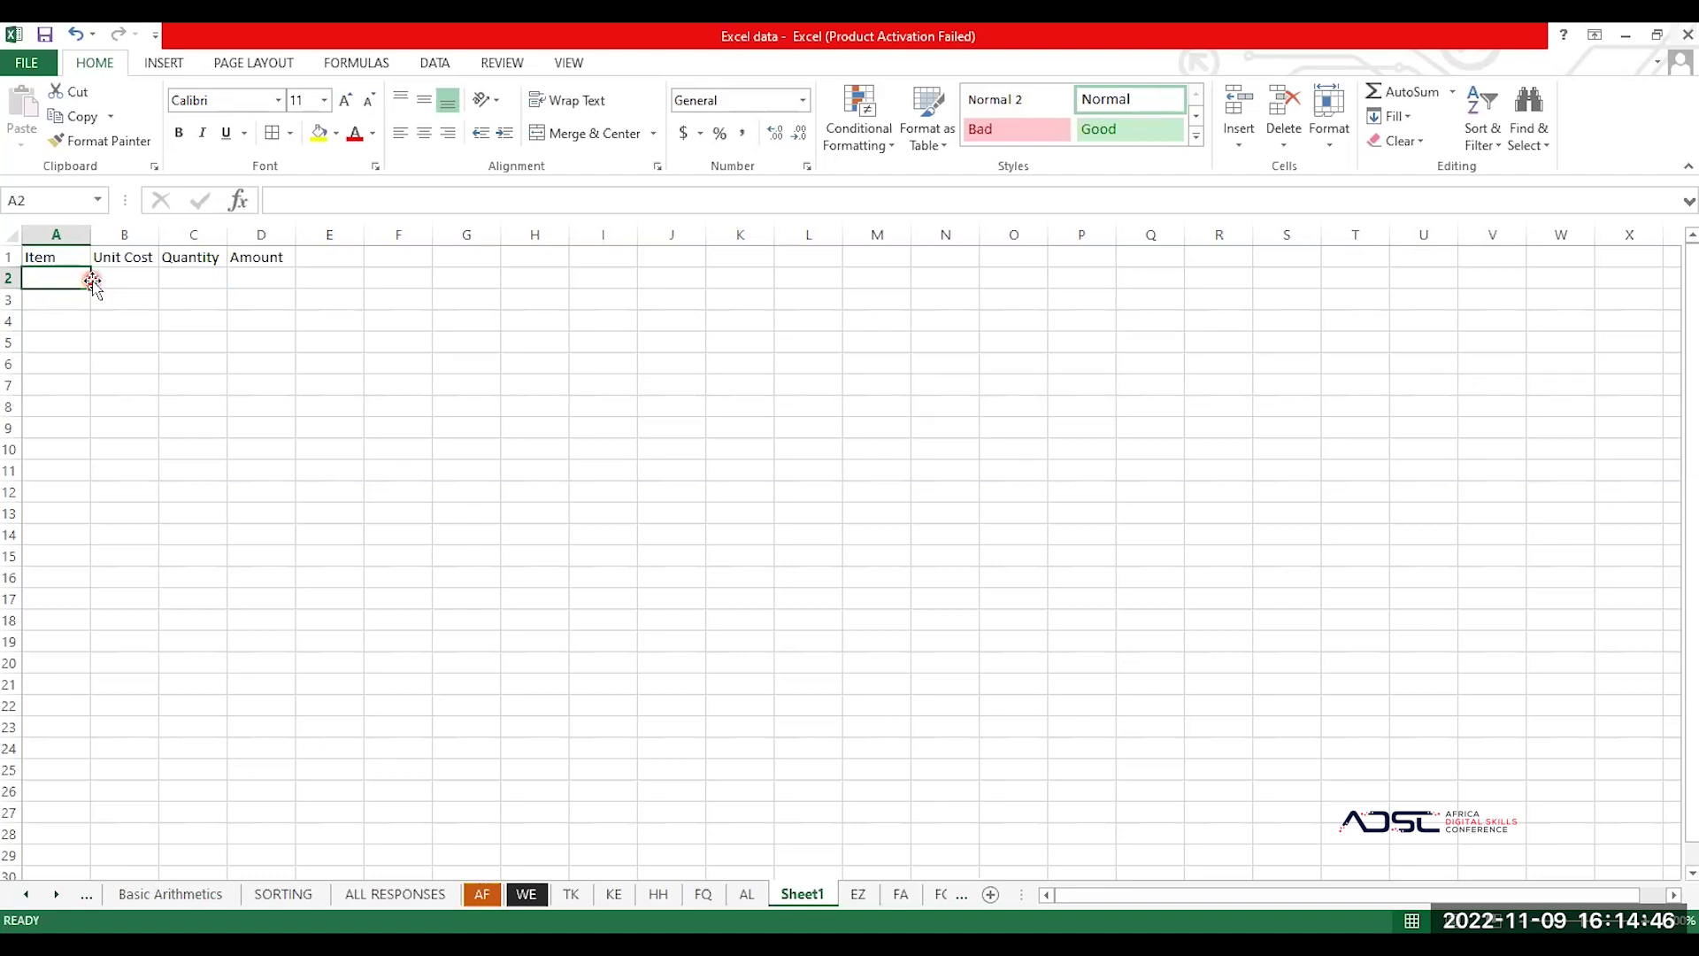
# Step: Enter Soap with unit cost 2 and quantity 12 in row 2, starting a formula in D2
pyautogui.click(139, 274)
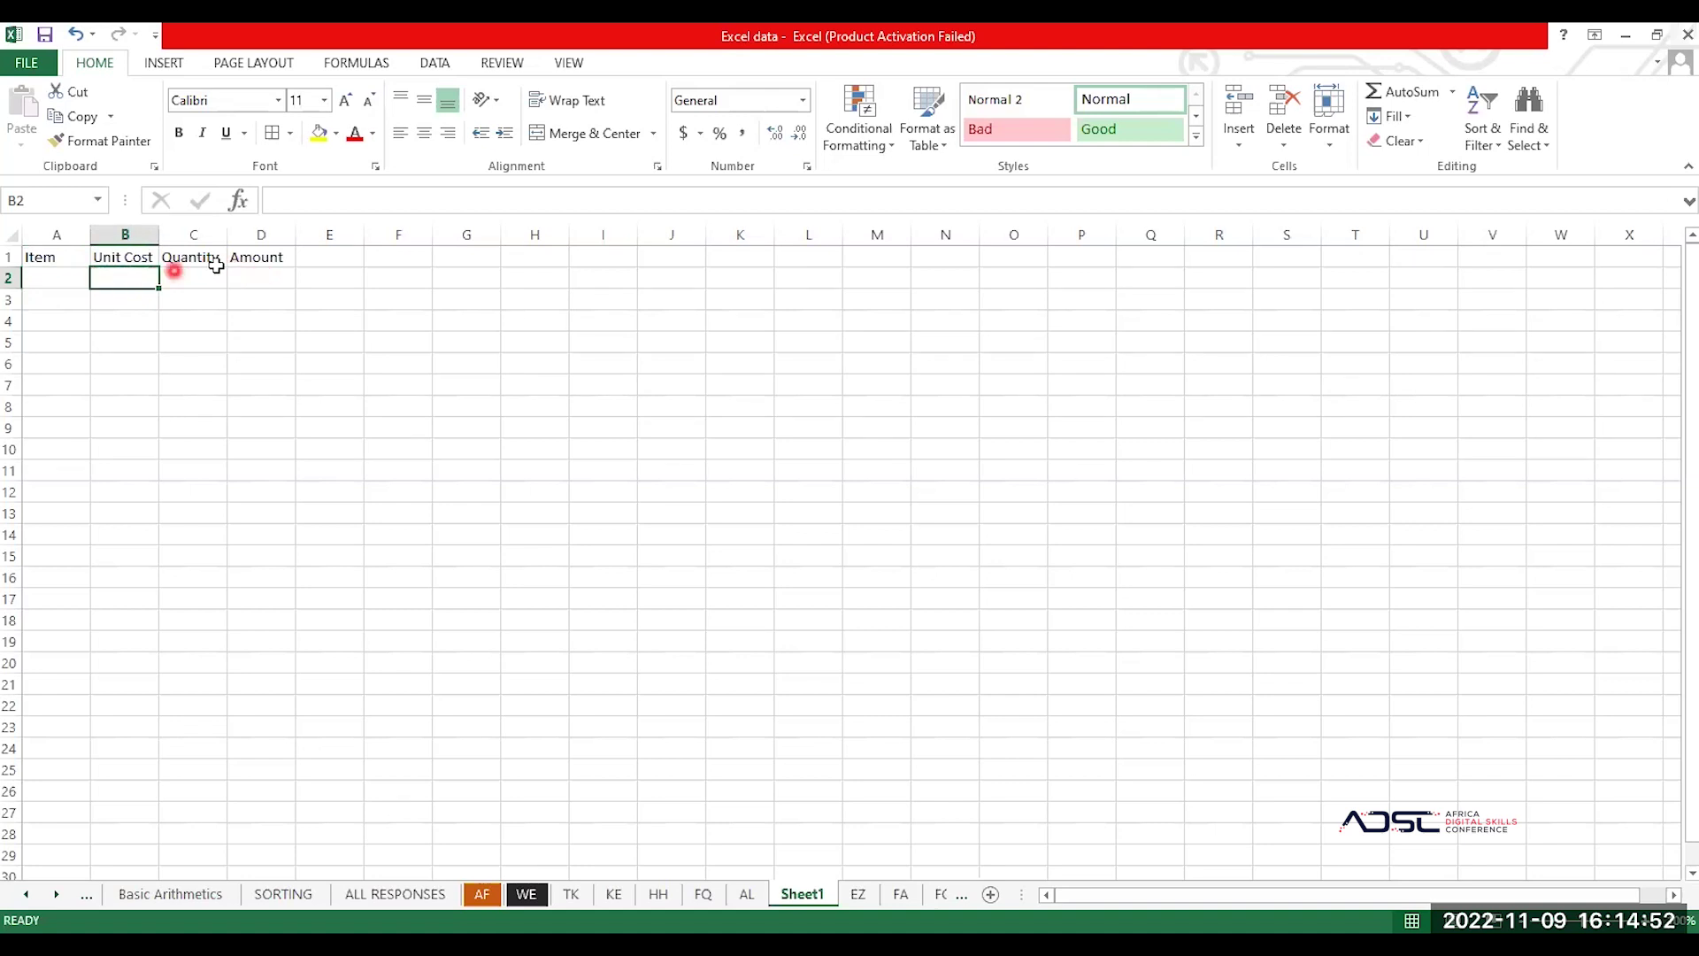
pyautogui.click(62, 281)
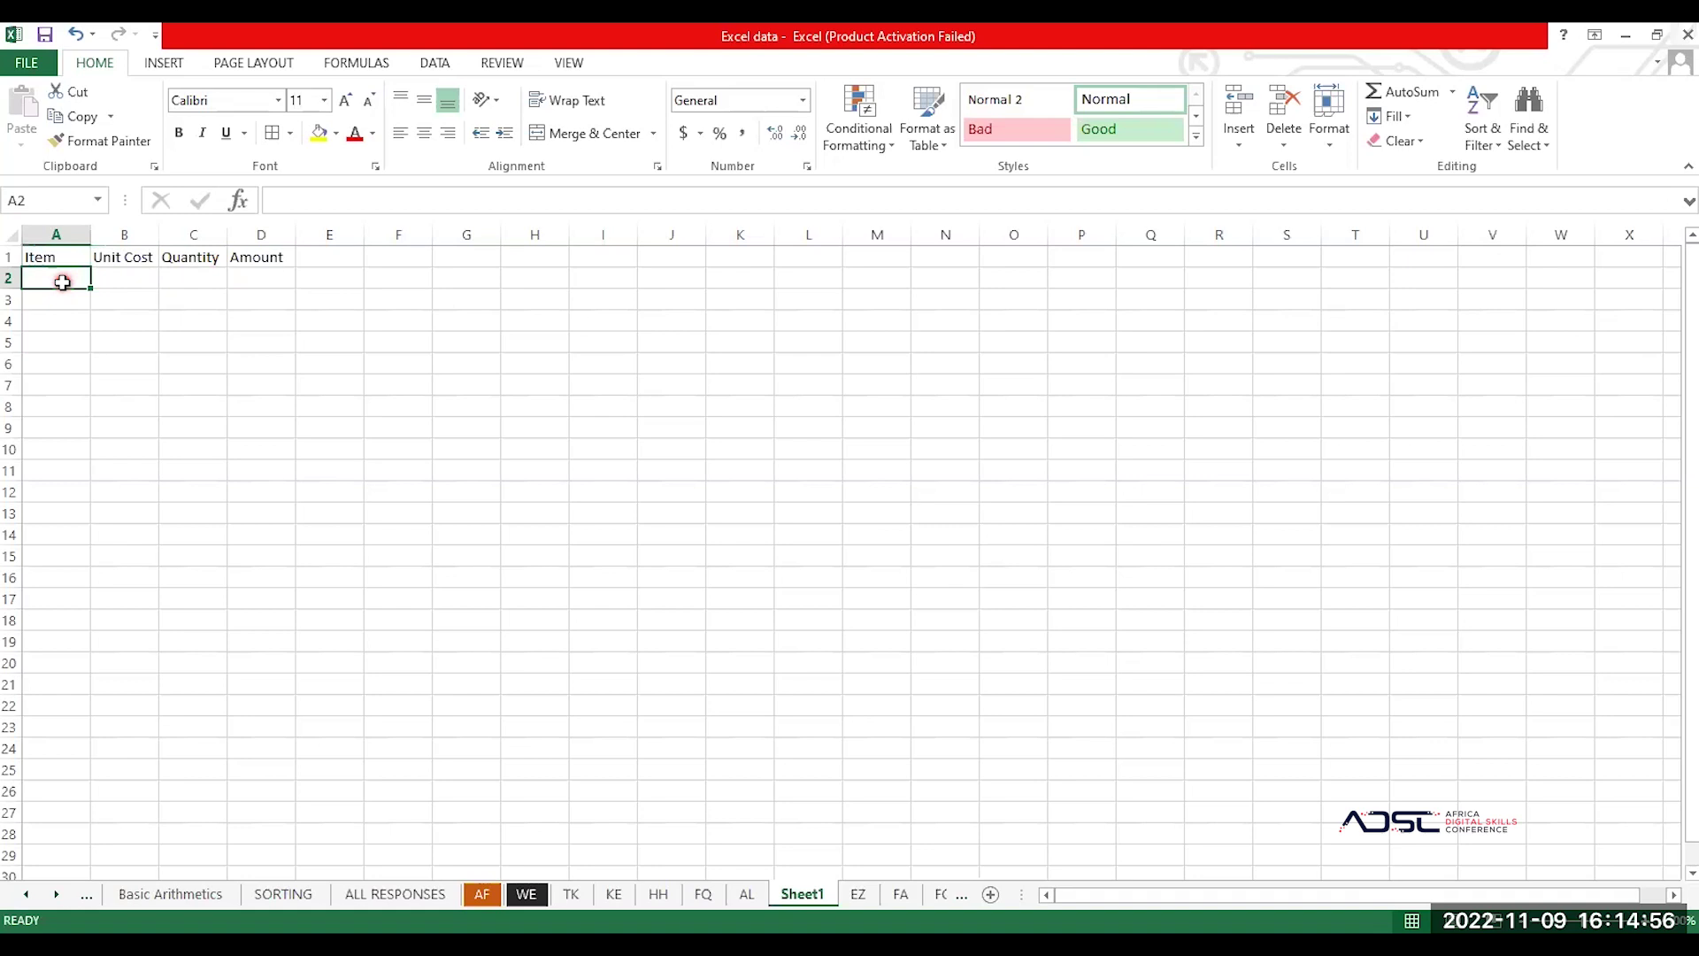
pyautogui.click(62, 281)
pyautogui.write('Soap')
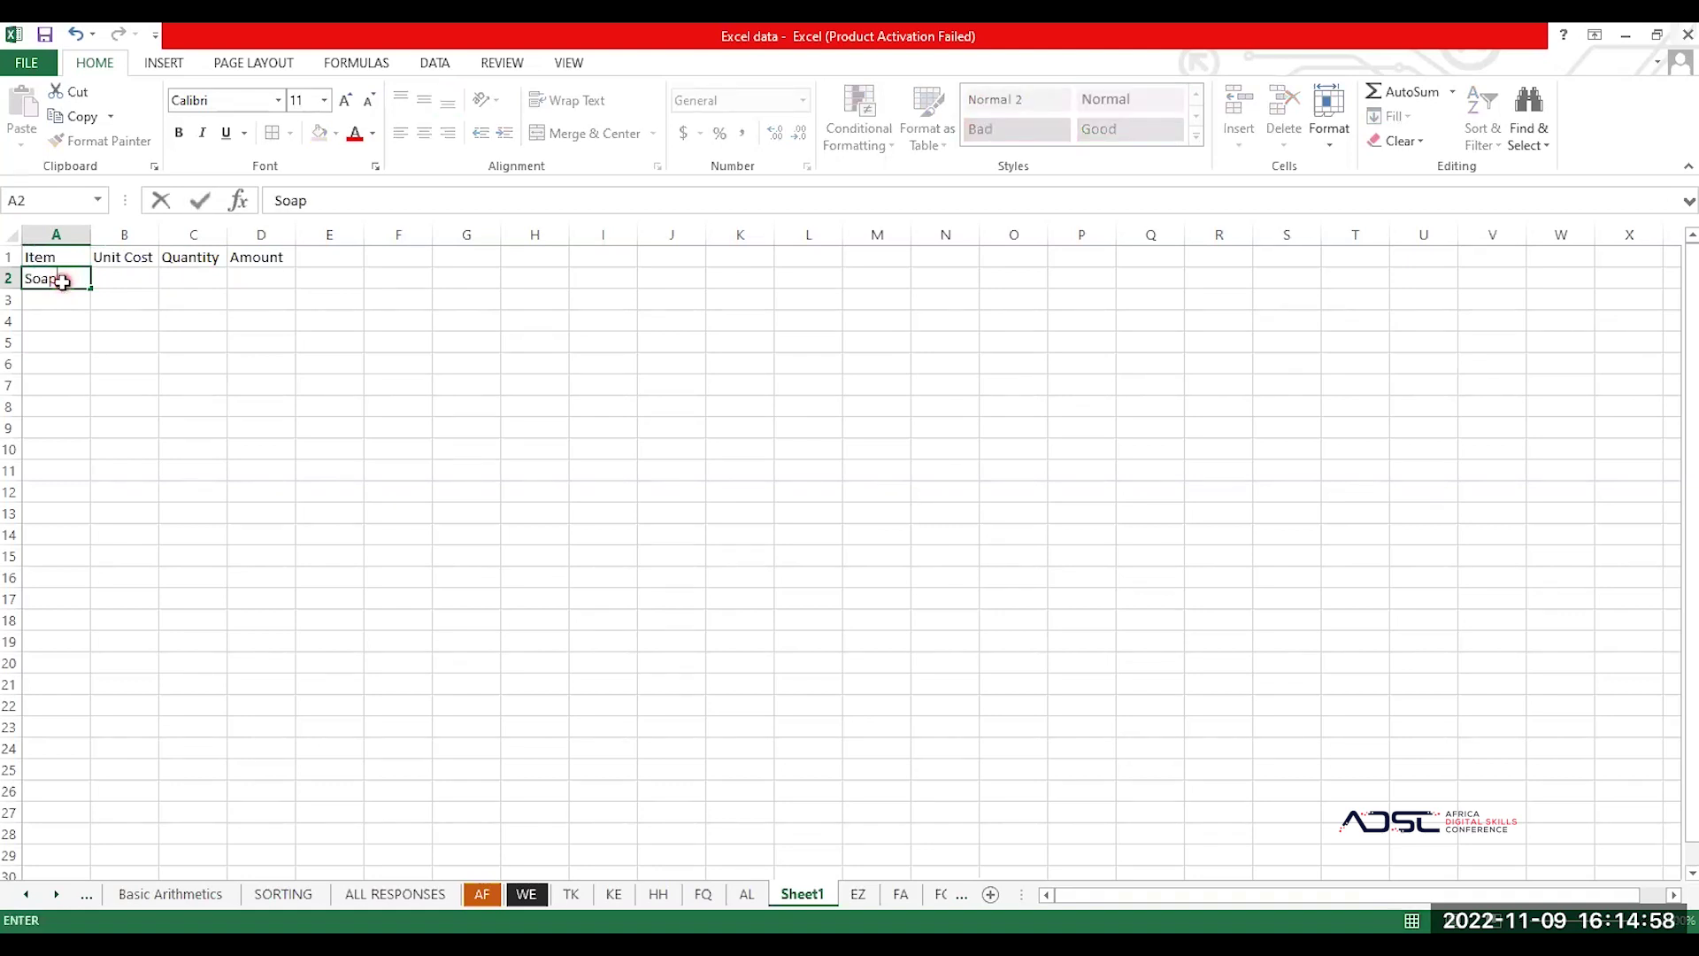
pyautogui.press('Tab')
pyautogui.write('2')
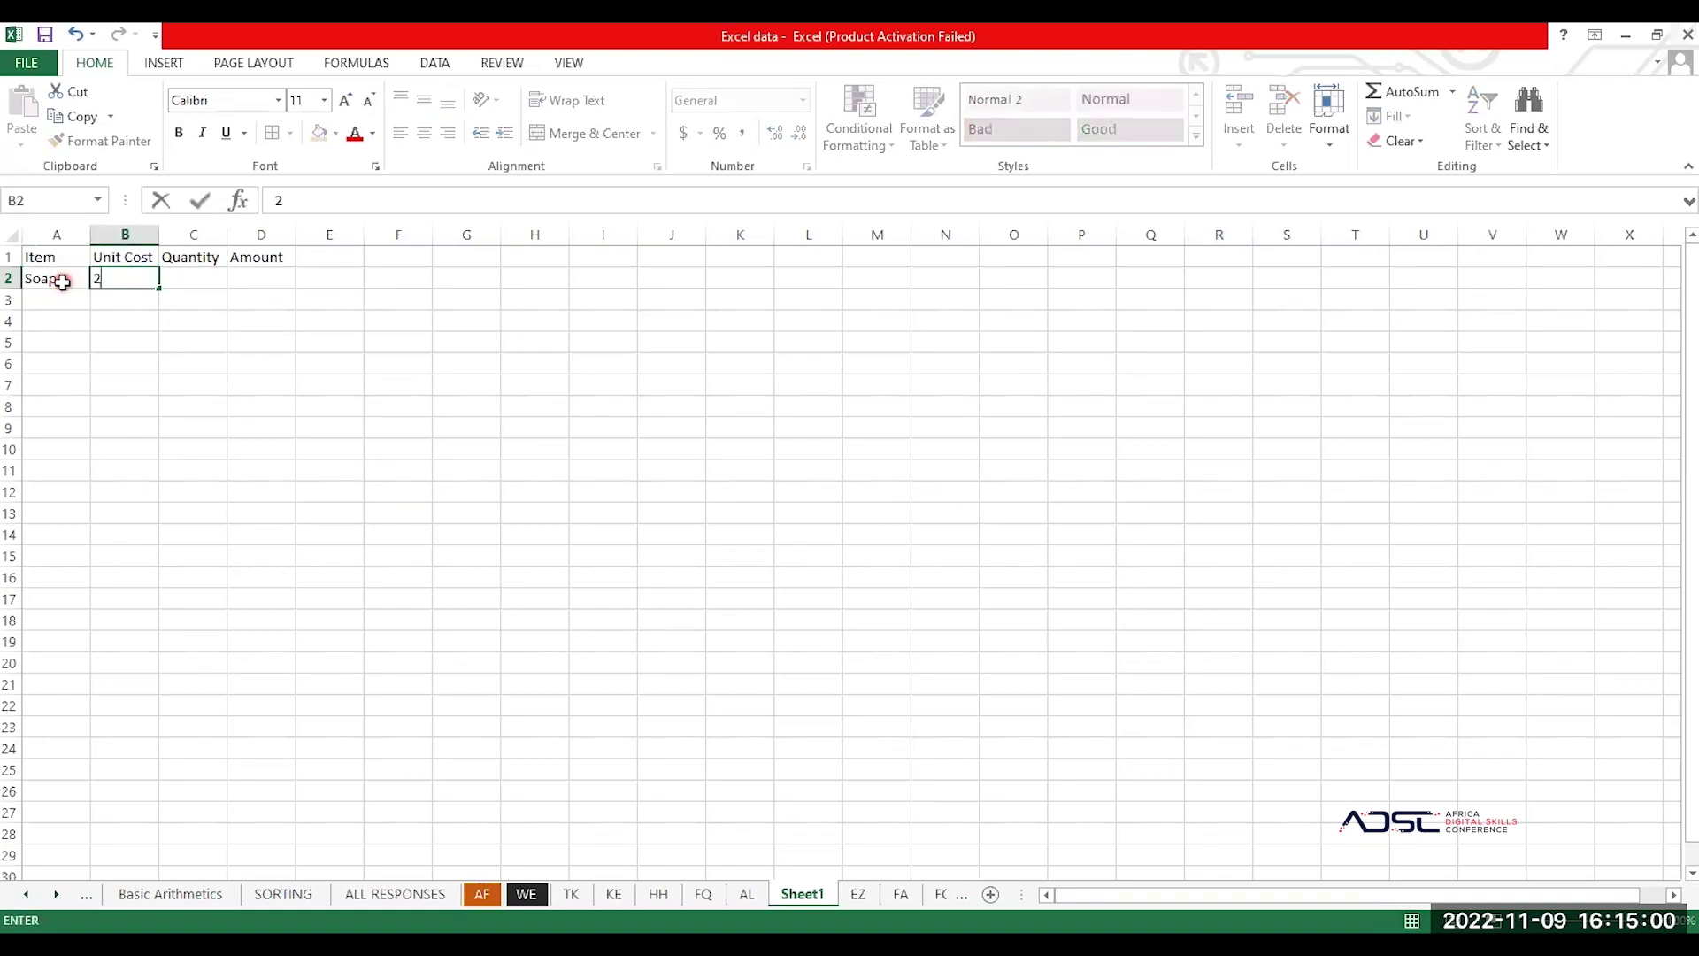
pyautogui.press('Tab')
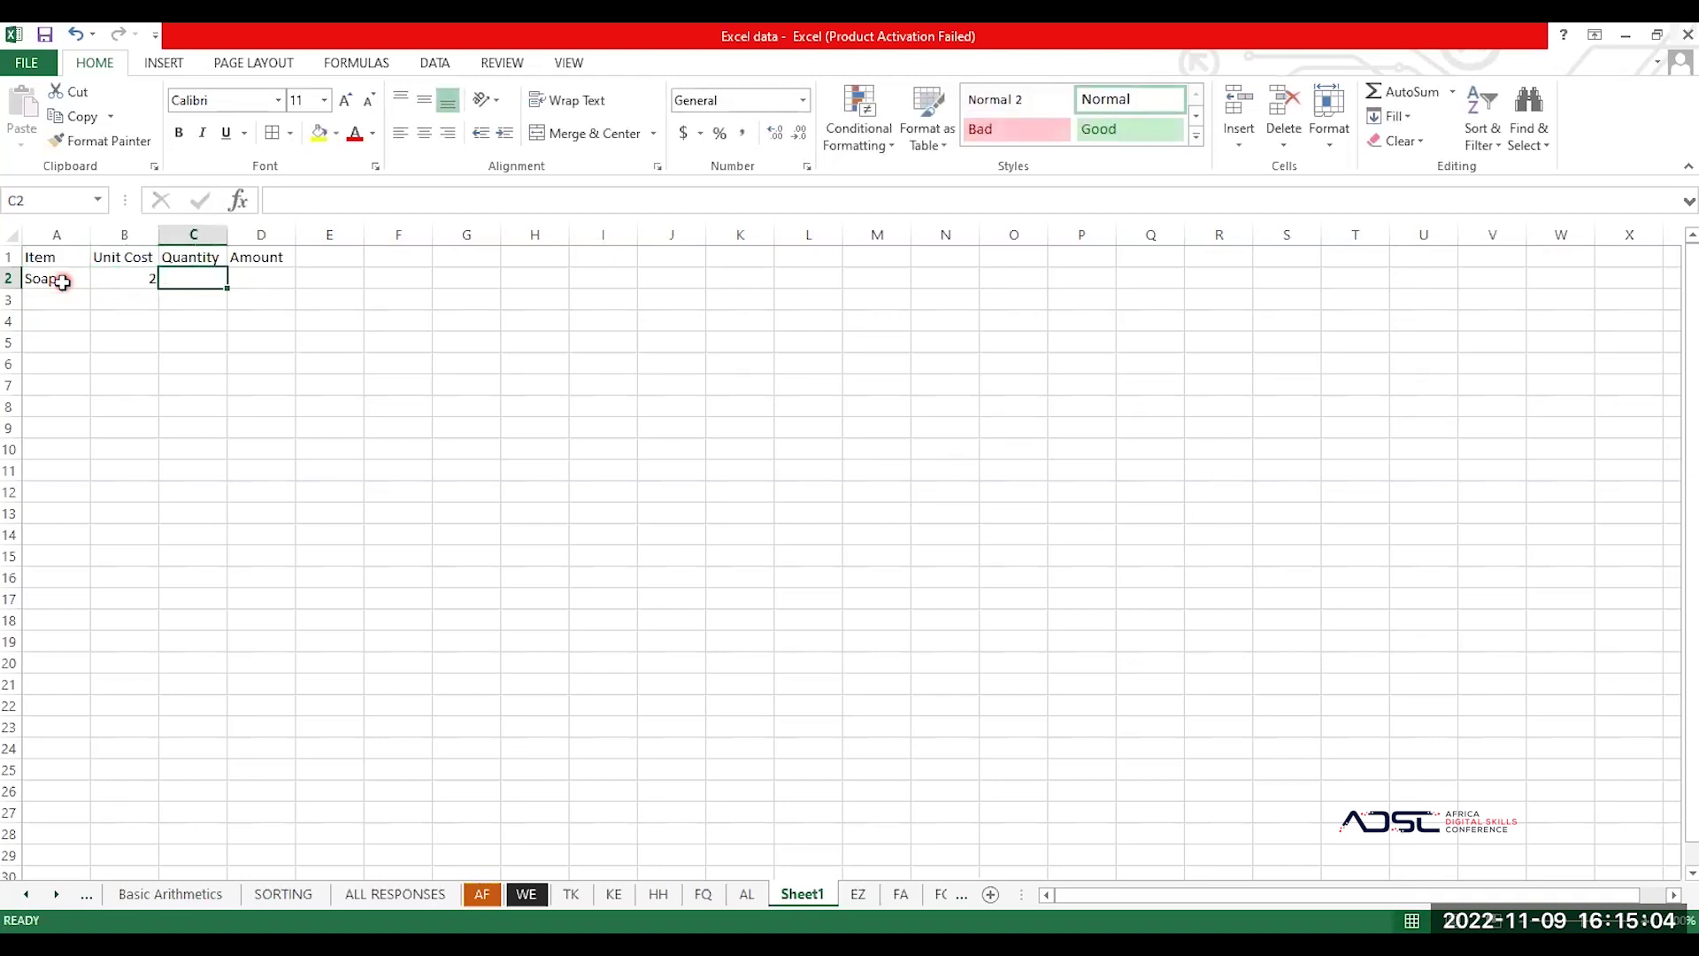
pyautogui.write('12')
pyautogui.hotkey('ctrl', 'Return')
pyautogui.press('Tab')
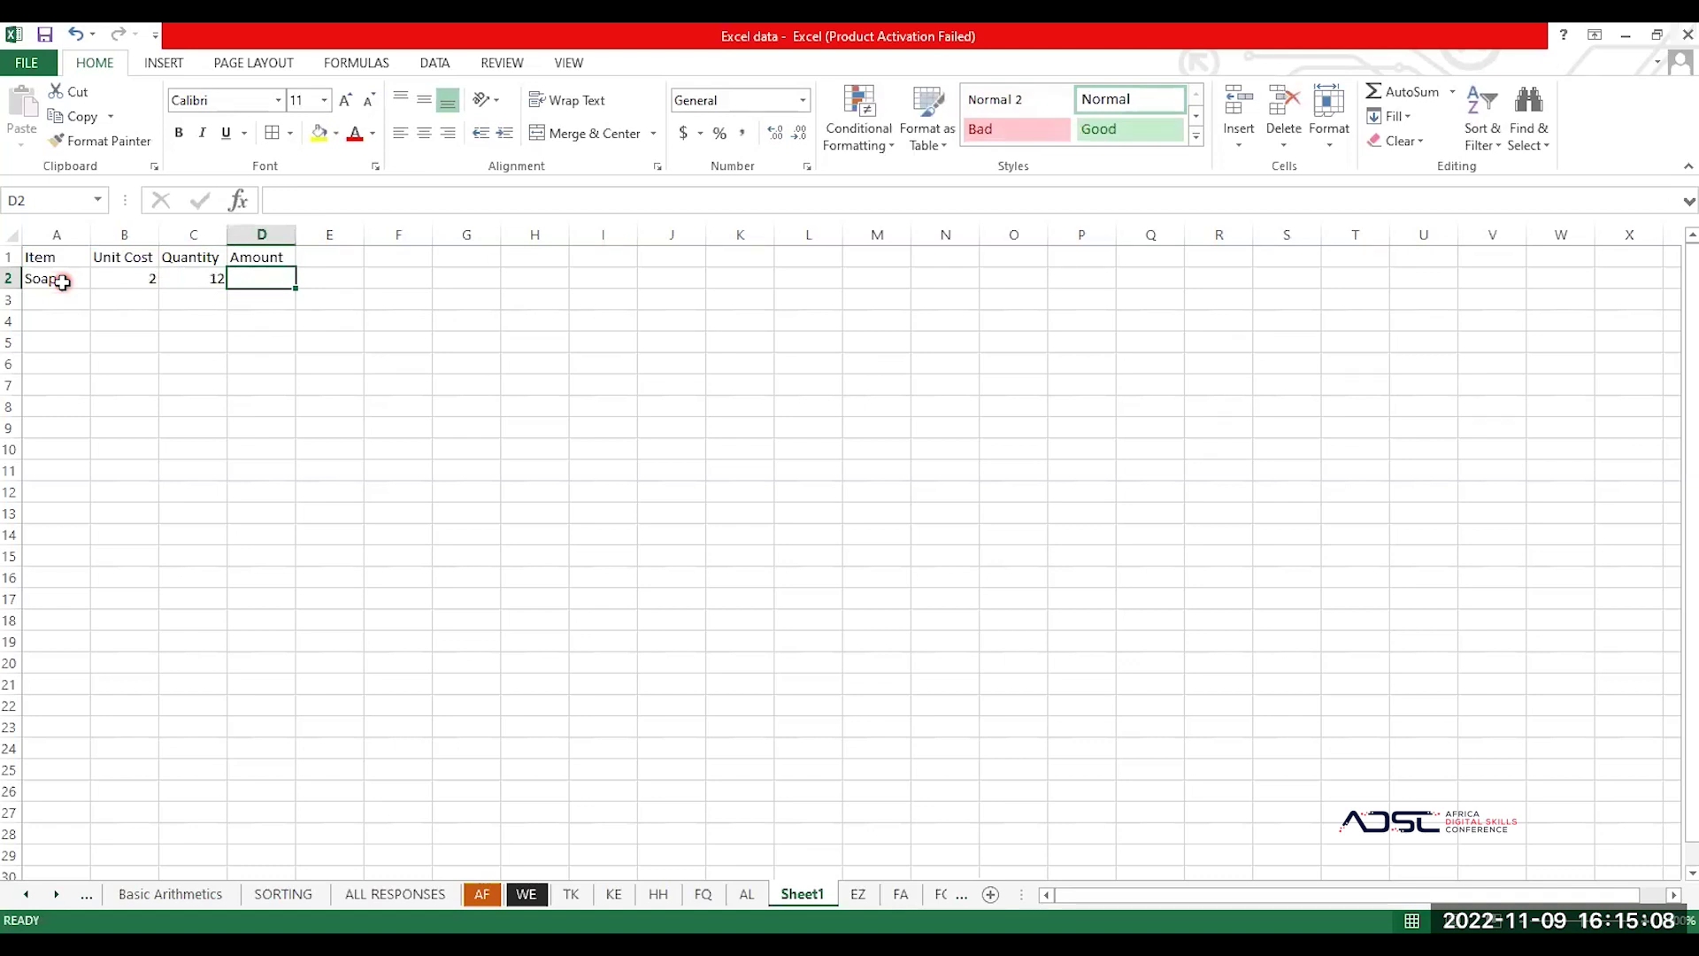
pyautogui.write('=')
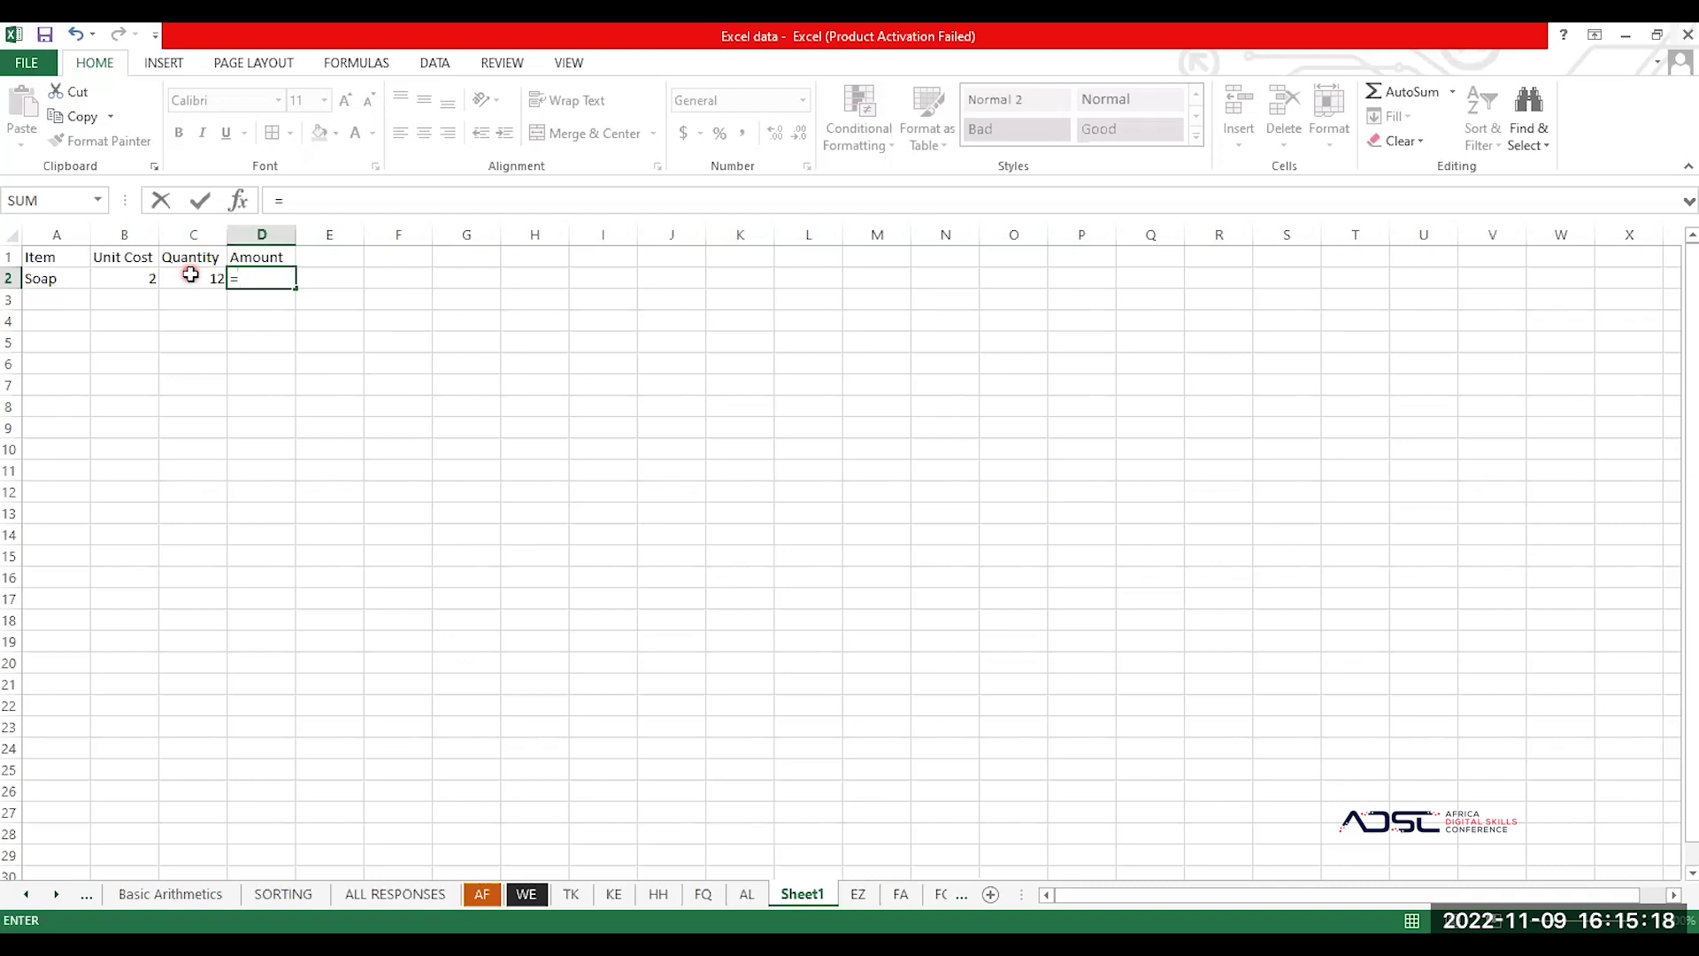
# Step: Complete D2 as =C2*B2 so Soap's Amount shows 24
pyautogui.click(190, 274)
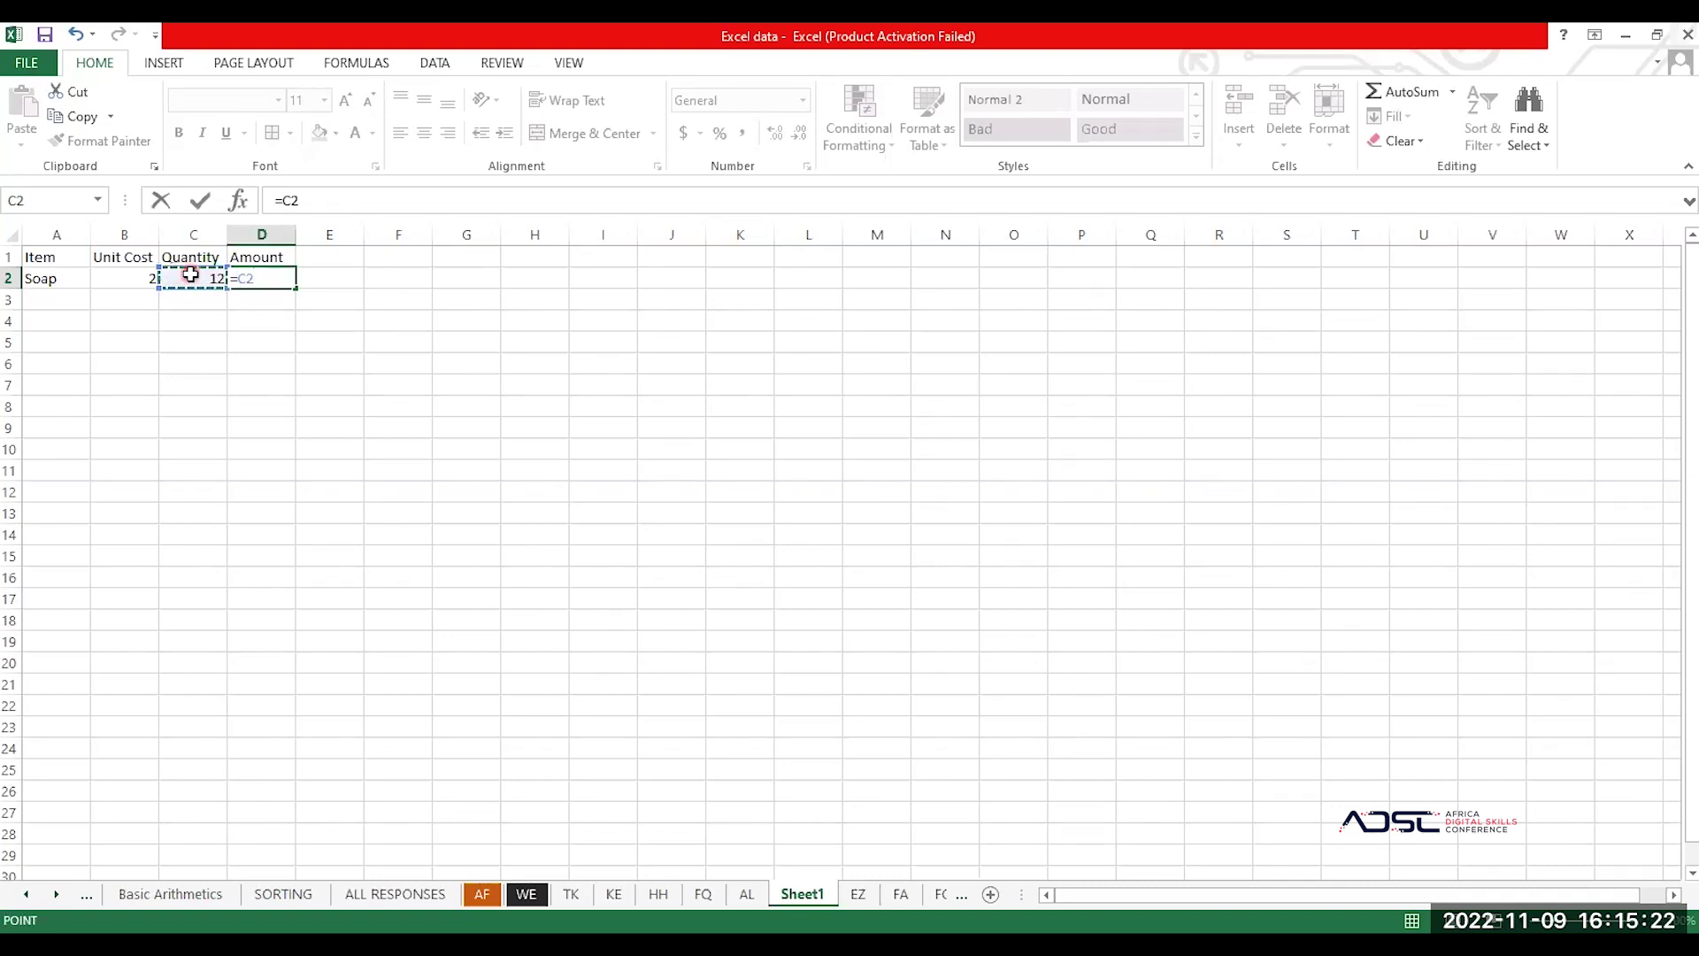
pyautogui.write('*')
pyautogui.click(128, 279)
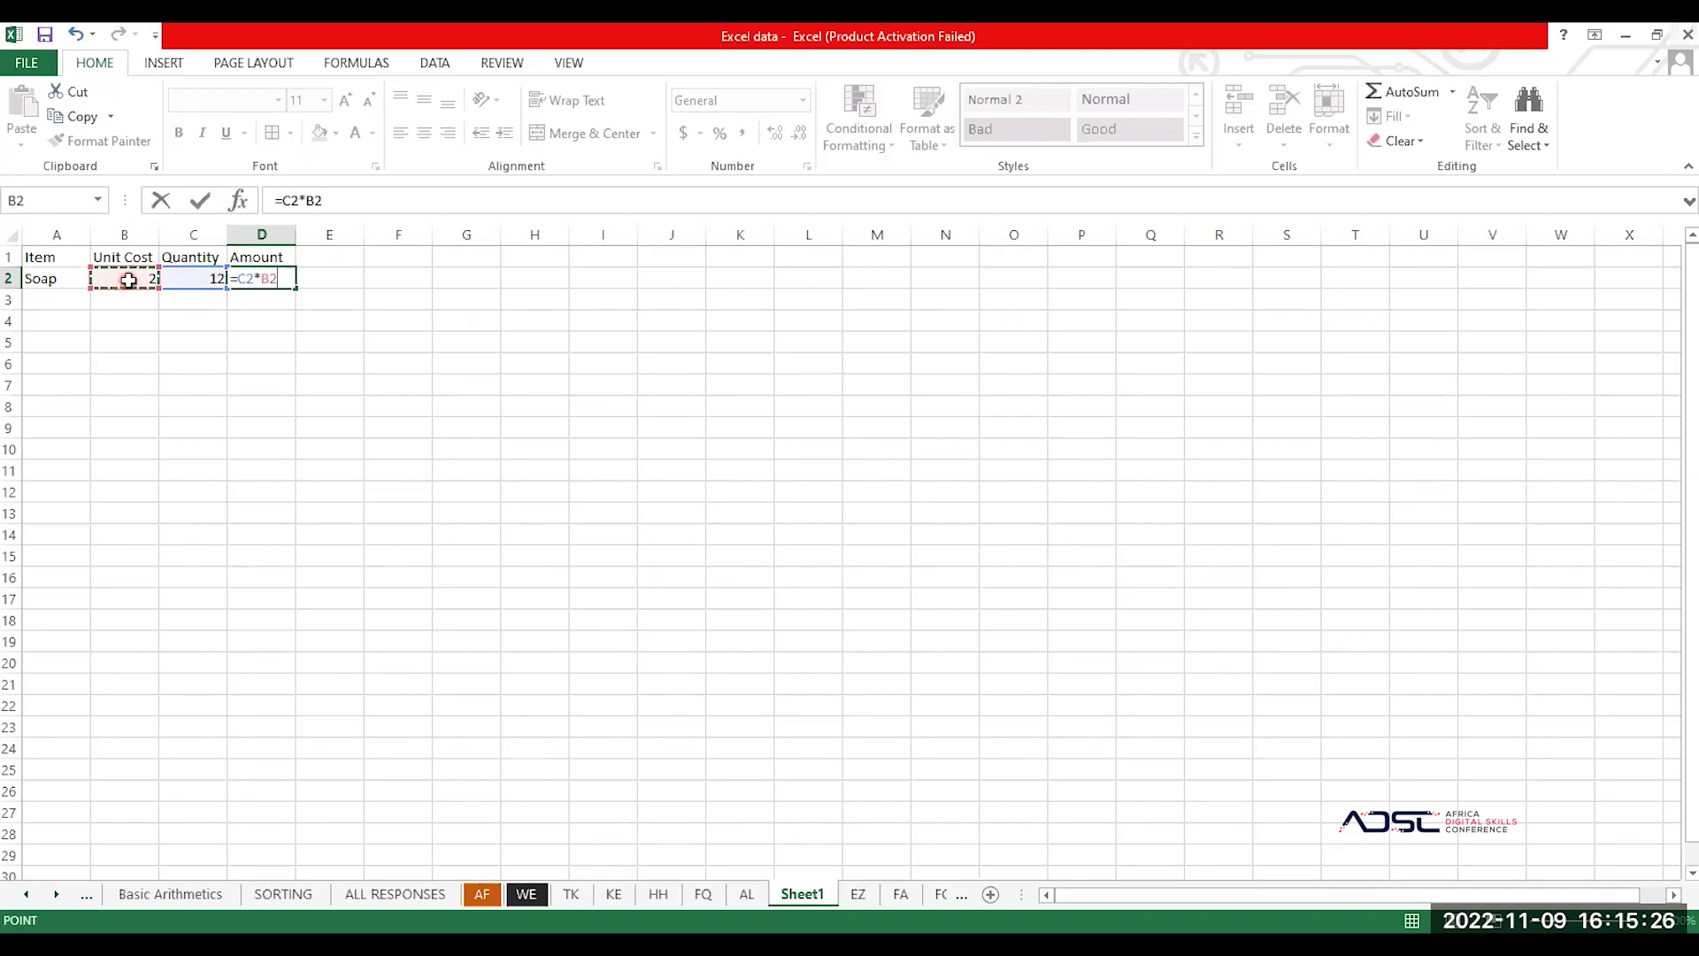
pyautogui.press('Return')
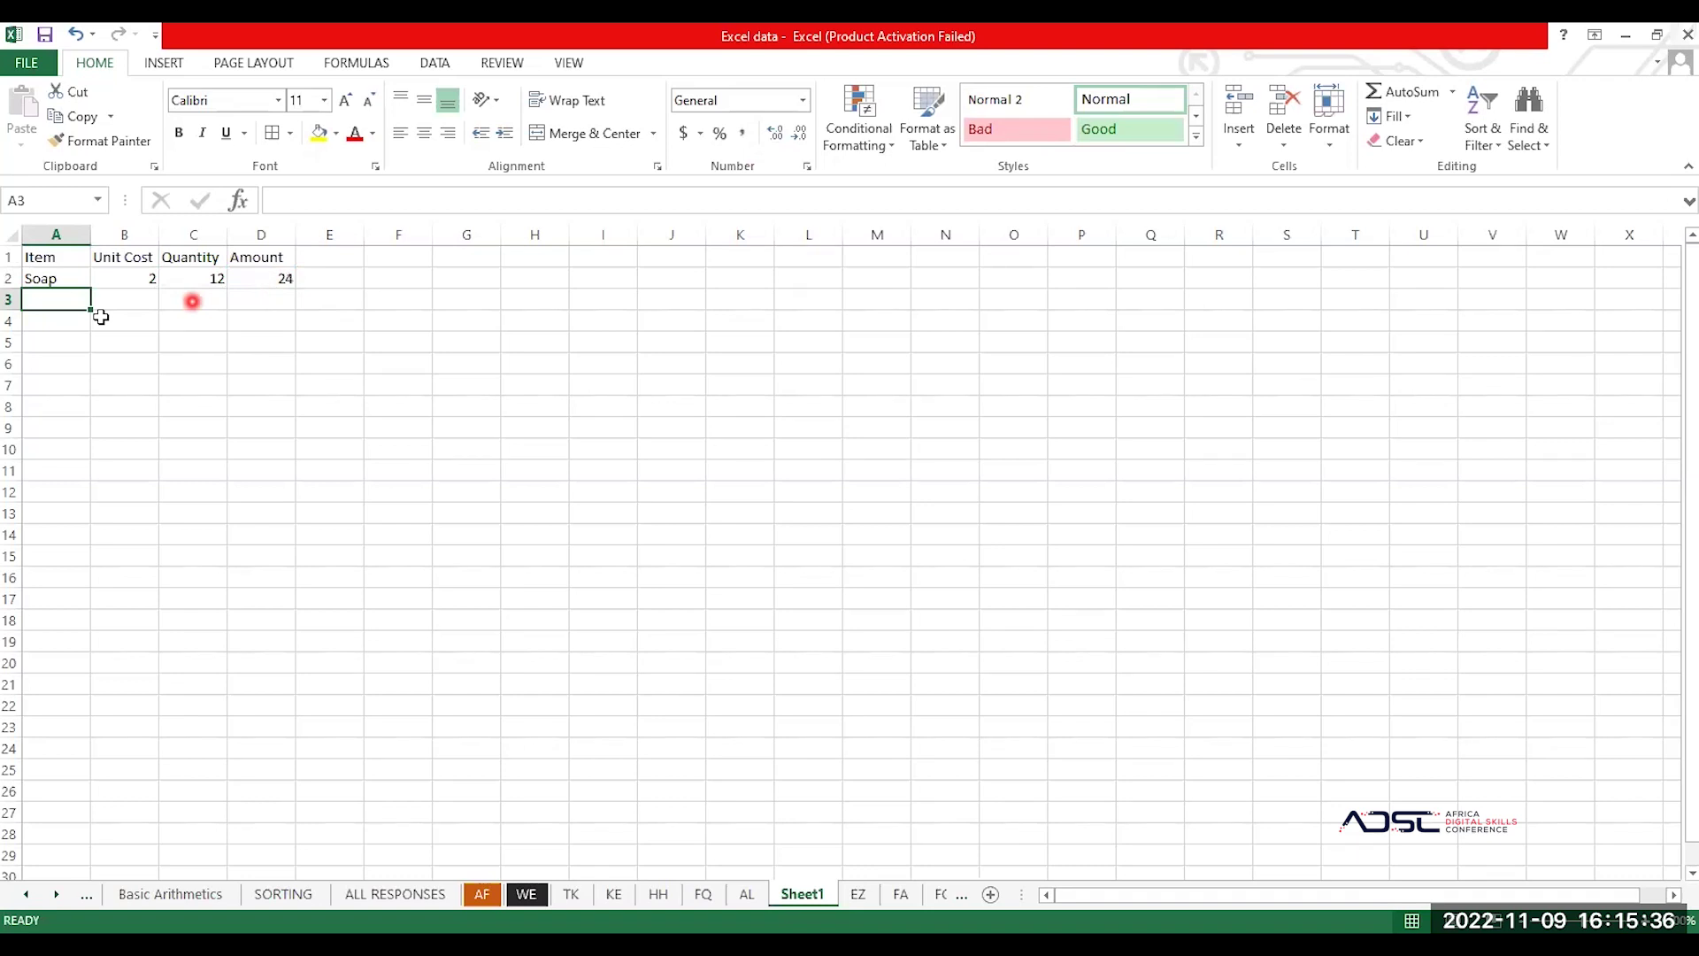
# Step: Label cell A10 'Total'
pyautogui.click(62, 449)
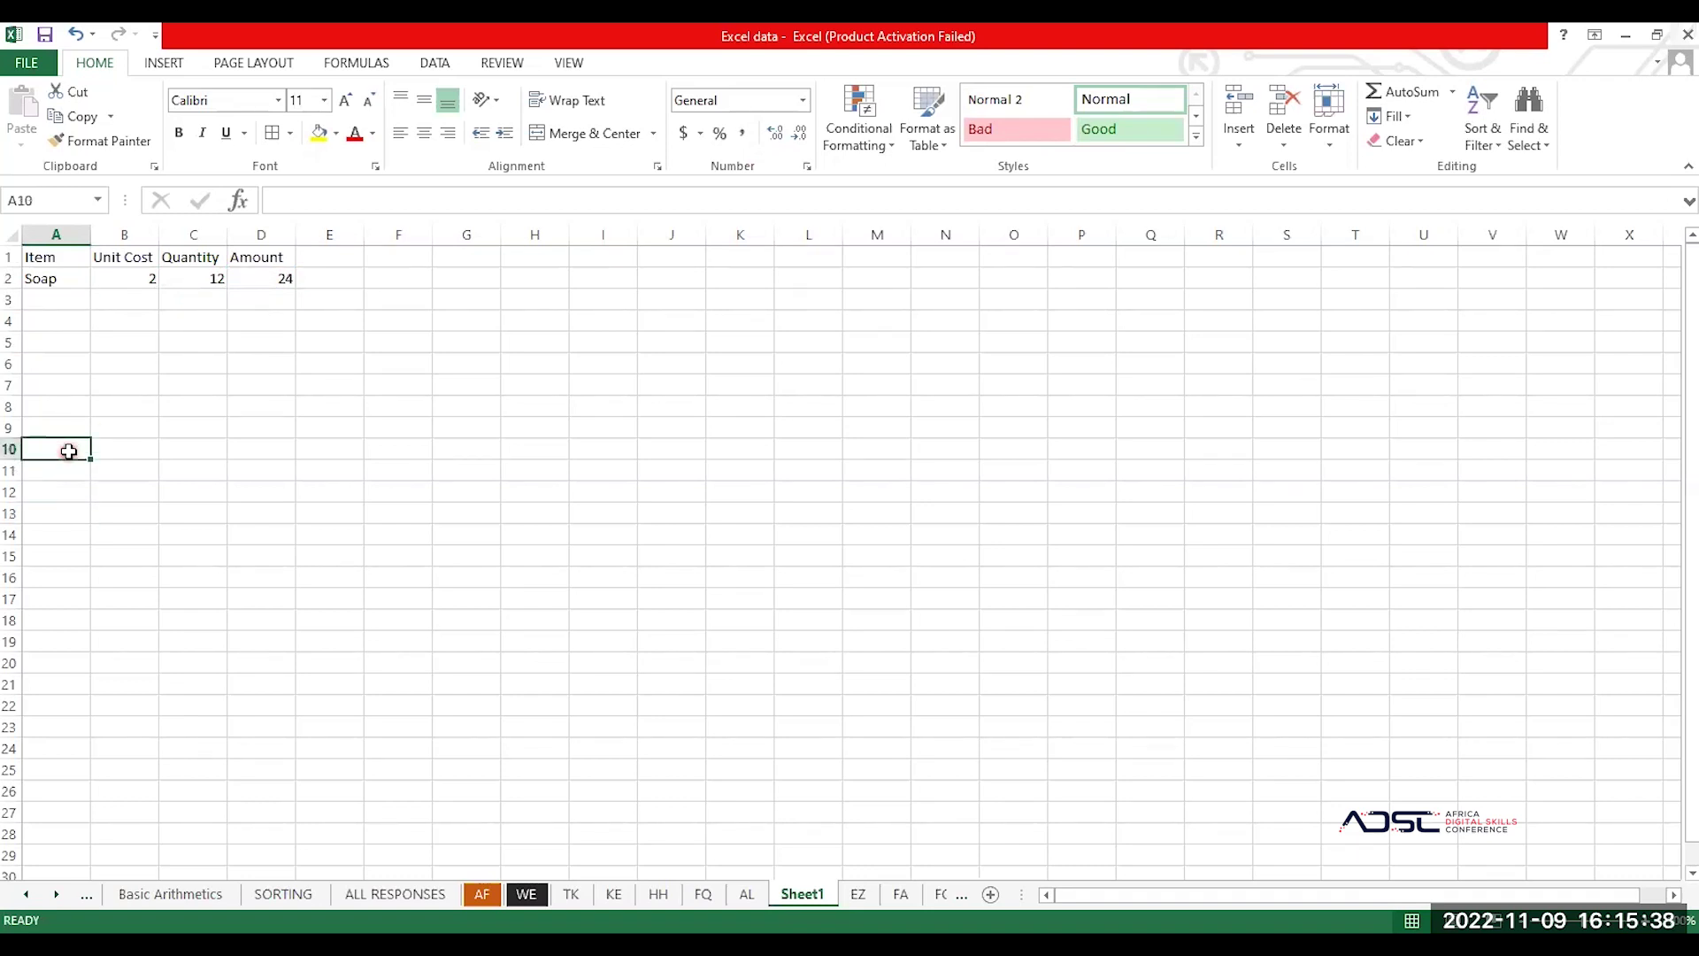
pyautogui.write('Total')
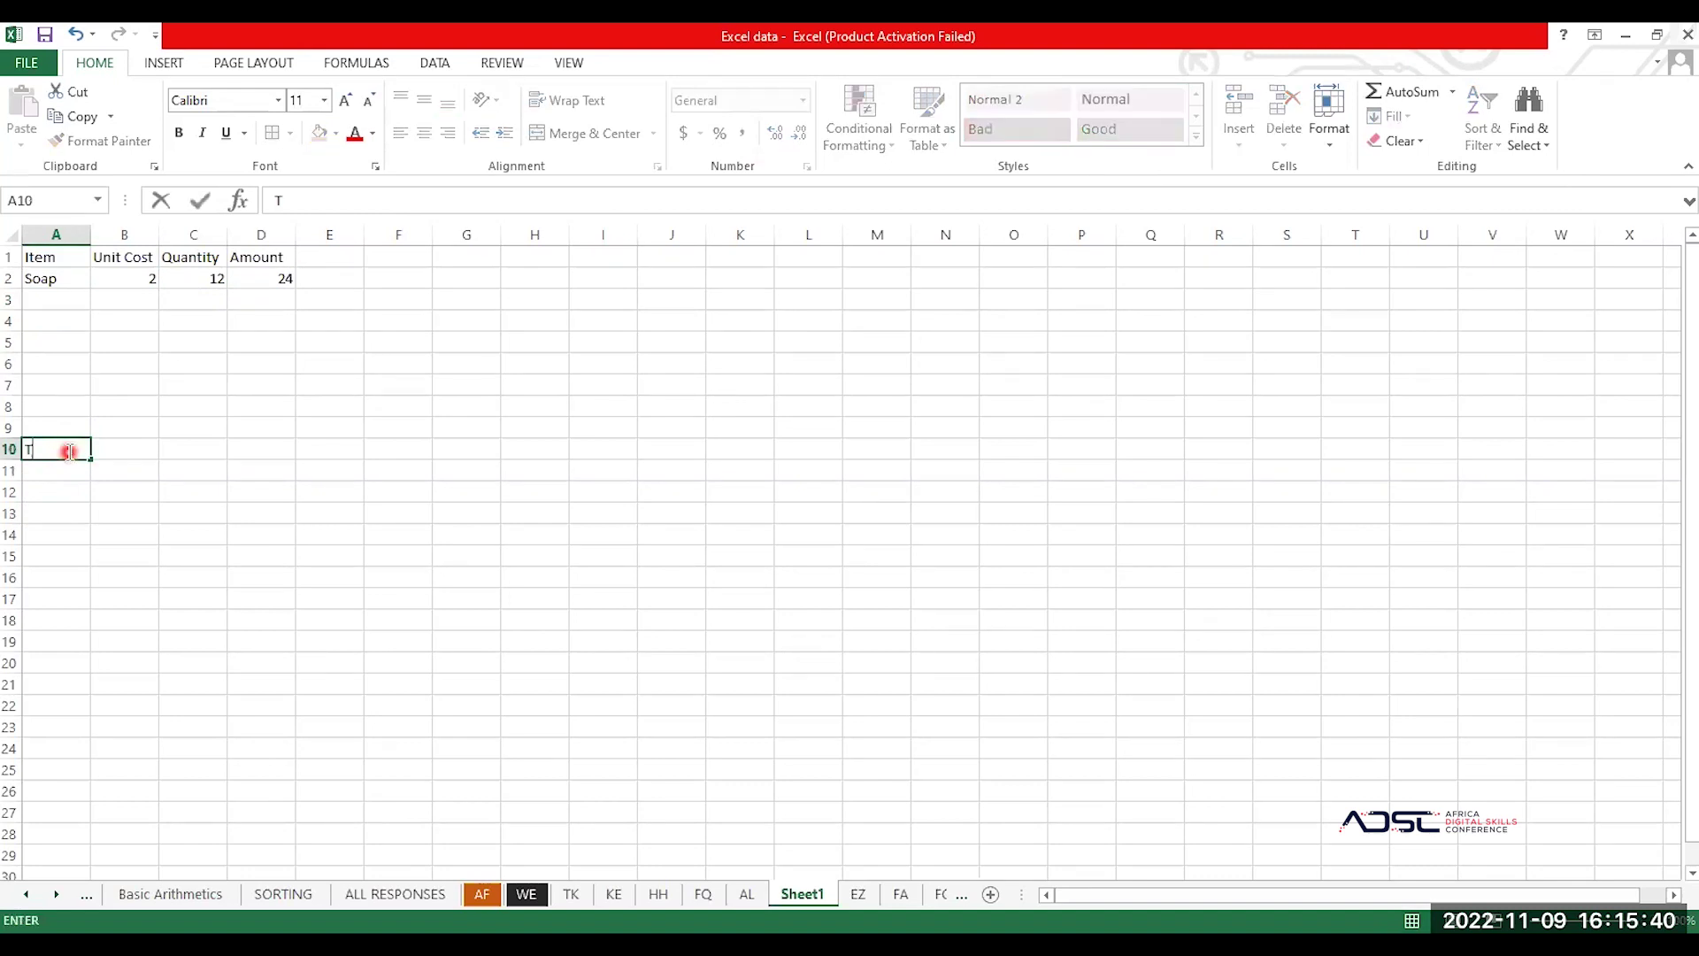
pyautogui.press('BackSpace')
pyautogui.press('BackSpace')
pyautogui.press('BackSpace')
pyautogui.write('tal')
pyautogui.press('Tab')
pyautogui.press('Tab')
pyautogui.press('Tab')
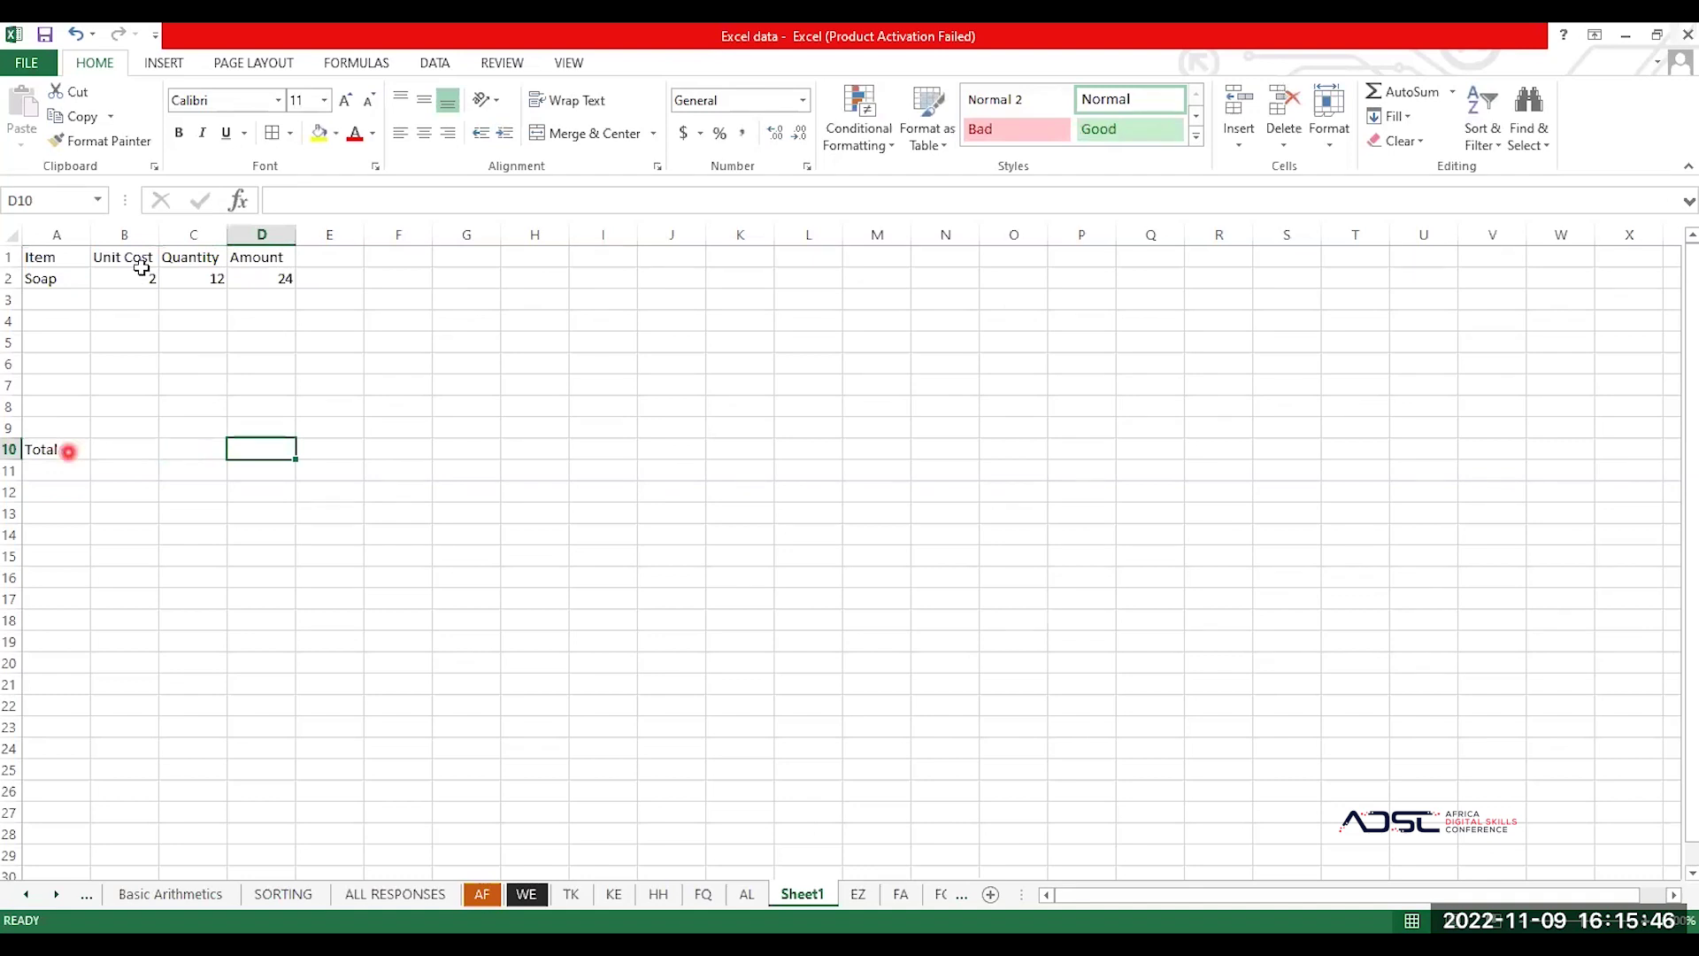
# Step: Fill the D2 Amount formula down through D9
pyautogui.click(267, 279)
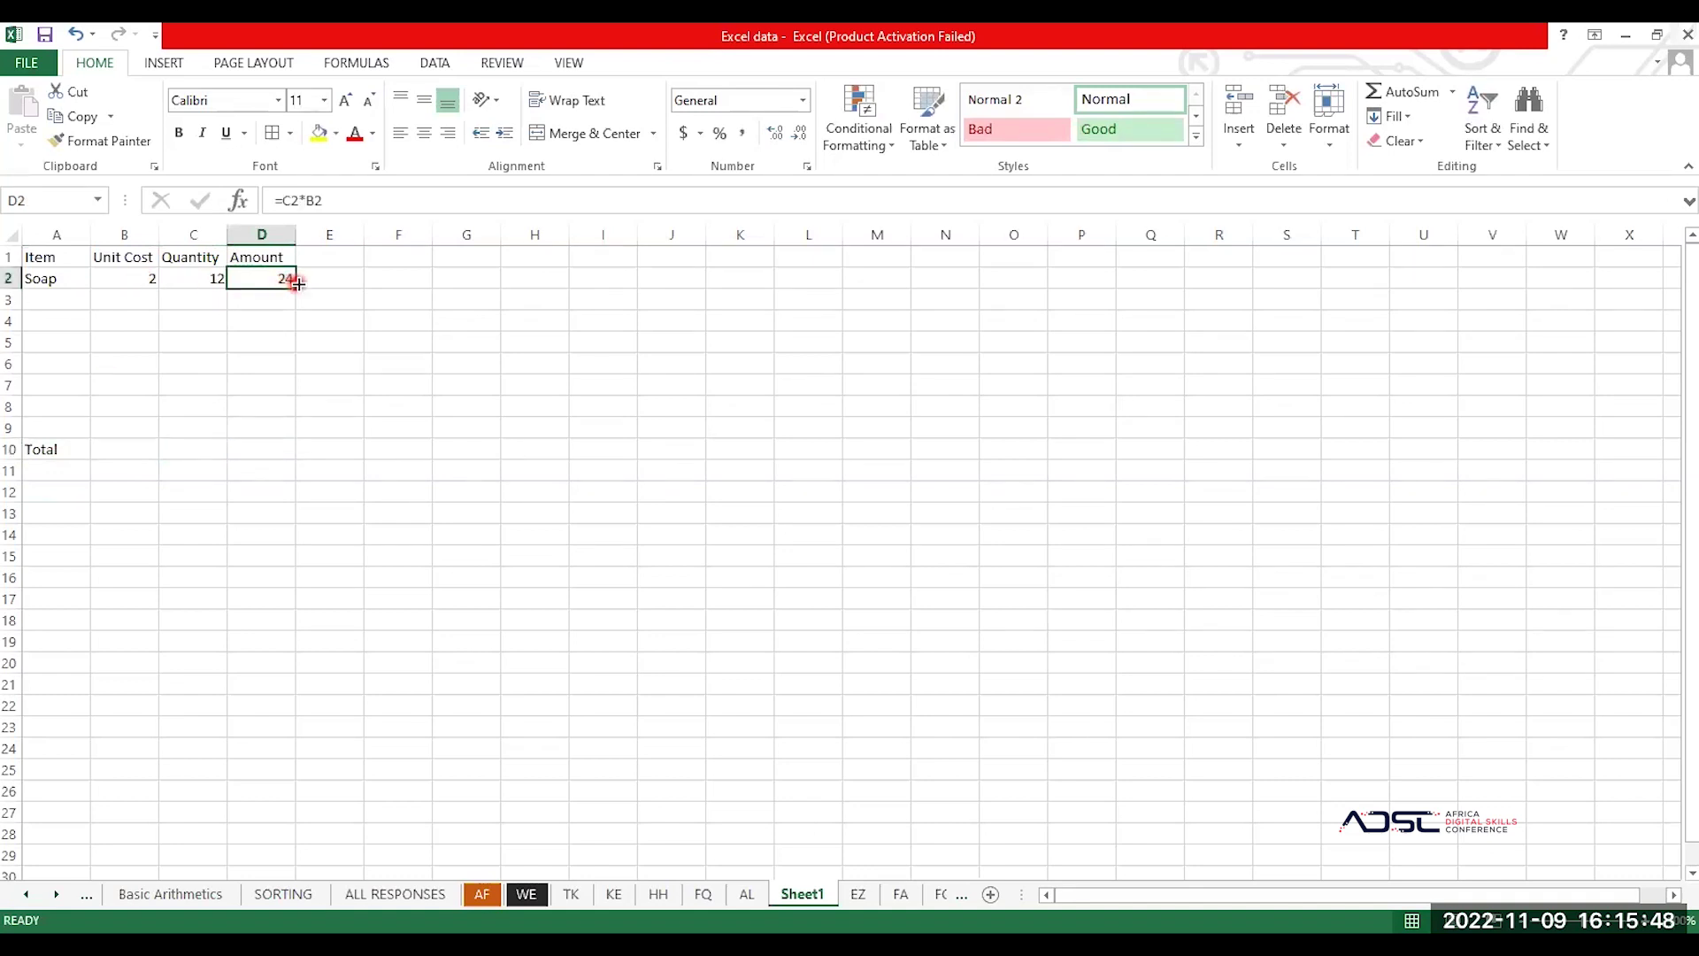
pyautogui.moveTo(298, 286)
pyautogui.mouseDown()
pyautogui.moveTo(292, 431)
pyautogui.moveTo(293, 293)
pyautogui.mouseUp()
pyautogui.moveTo(296, 288); pyautogui.dragTo(292, 435)
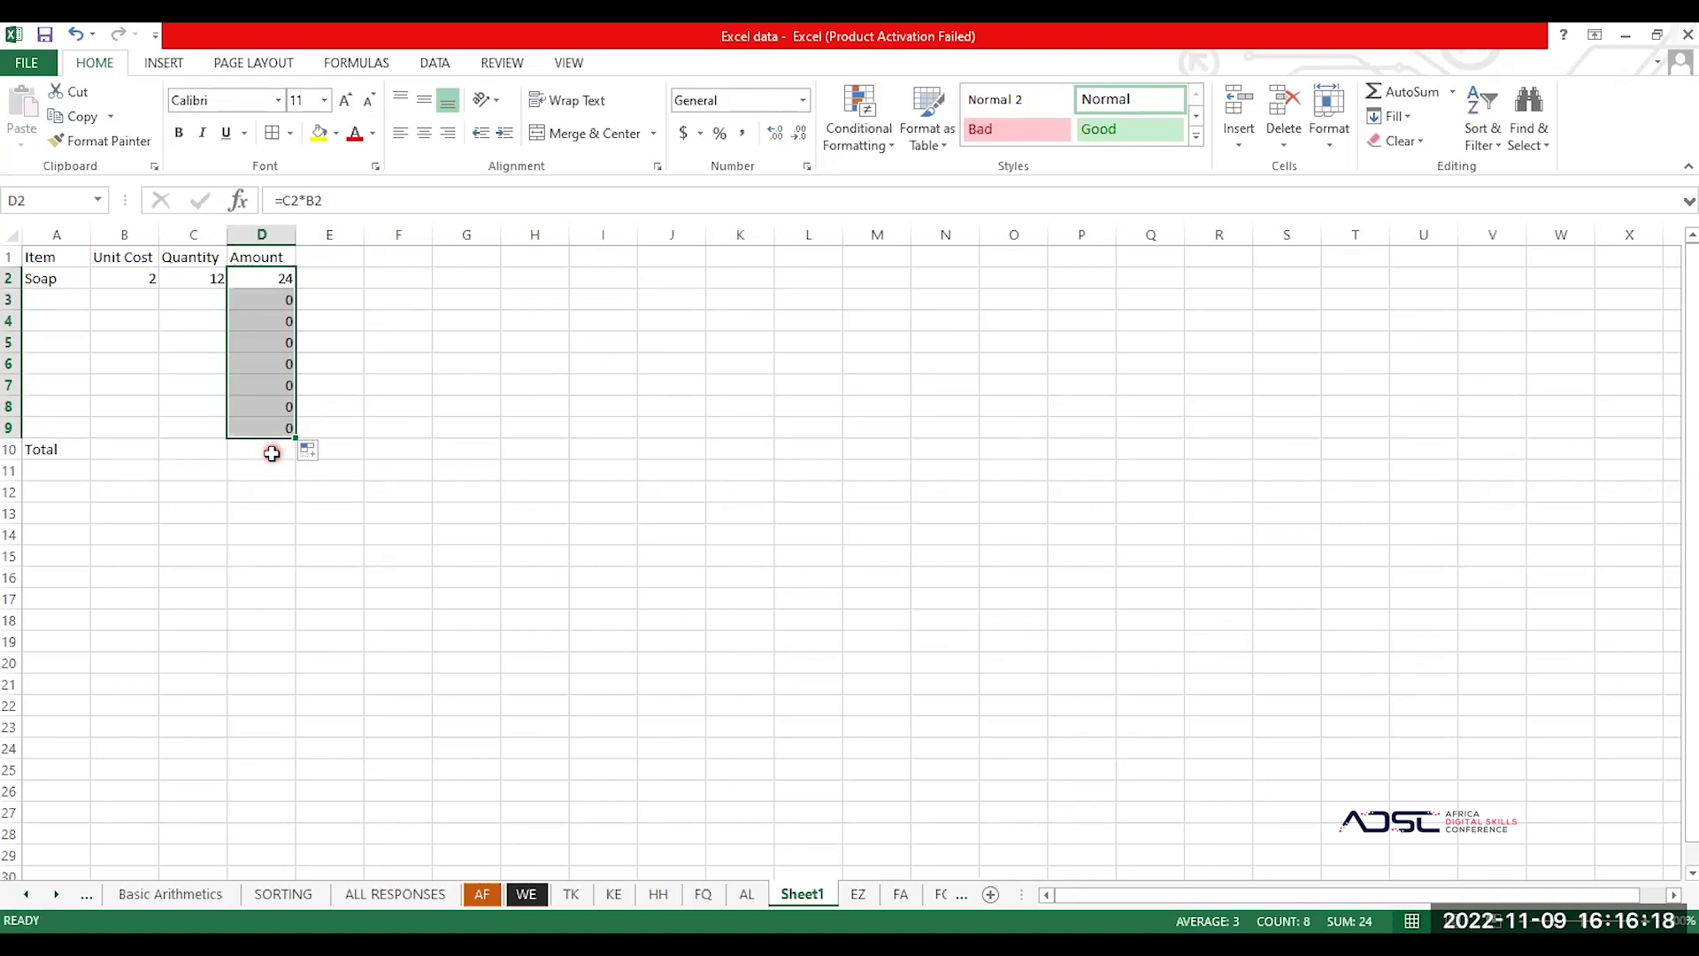
pyautogui.click(272, 453)
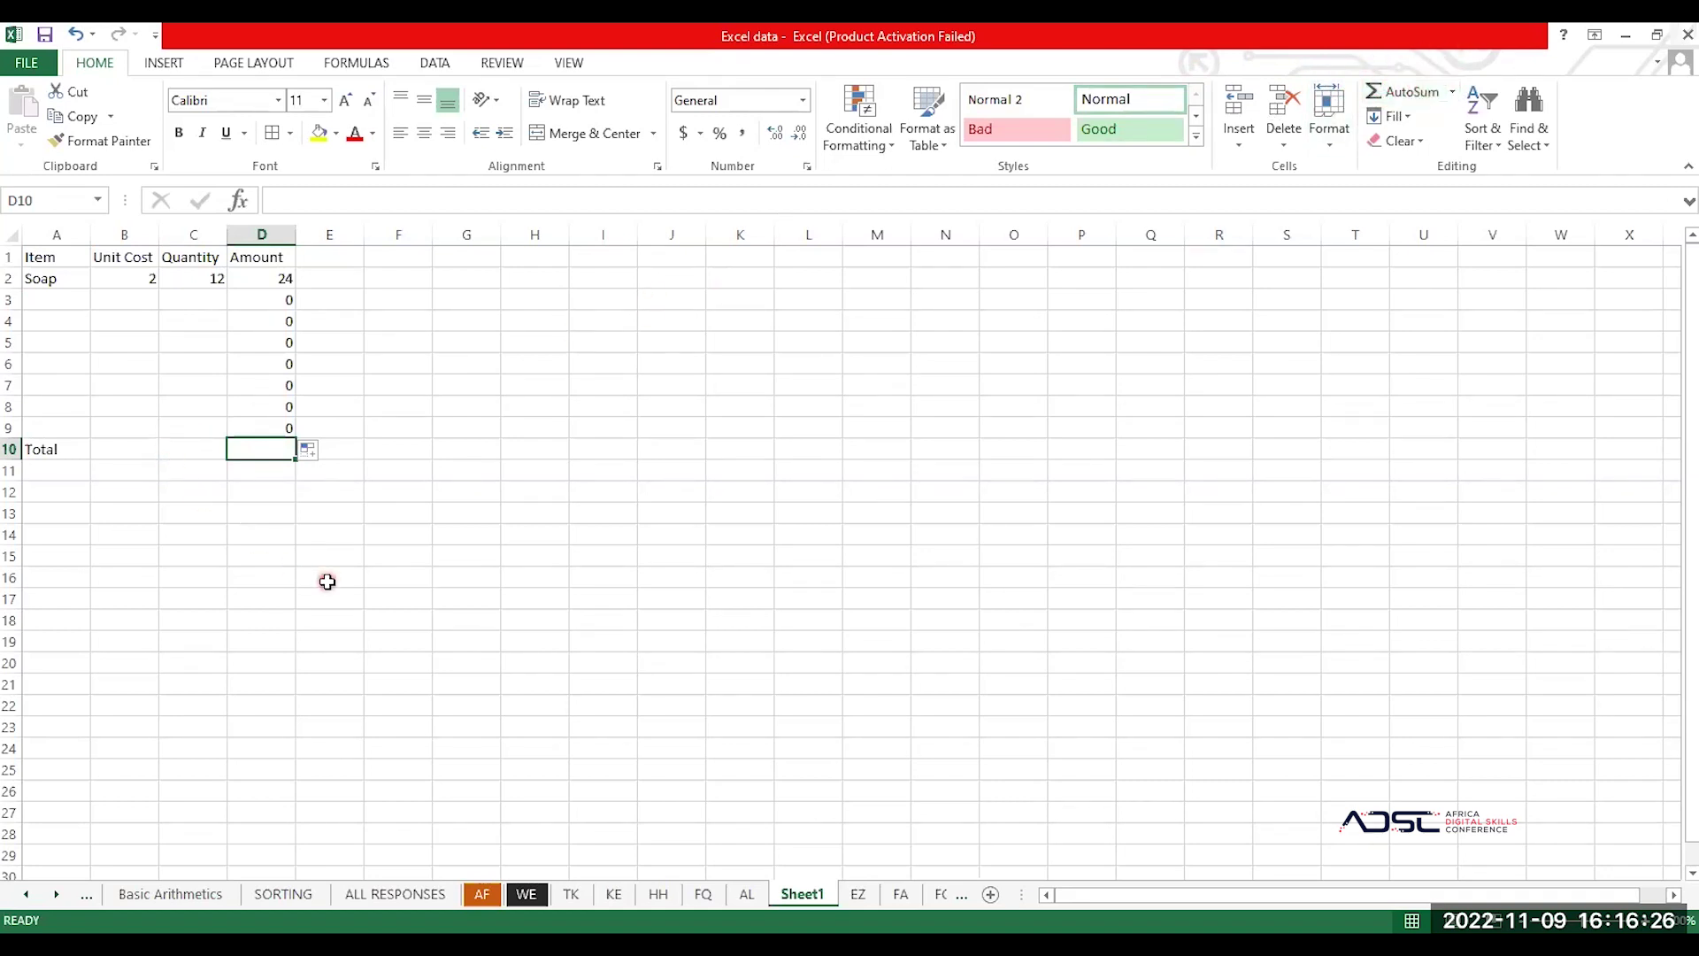
# Step: Enter =SUM(D2:D9) in D10 so the total shows 24
pyautogui.write('=s')
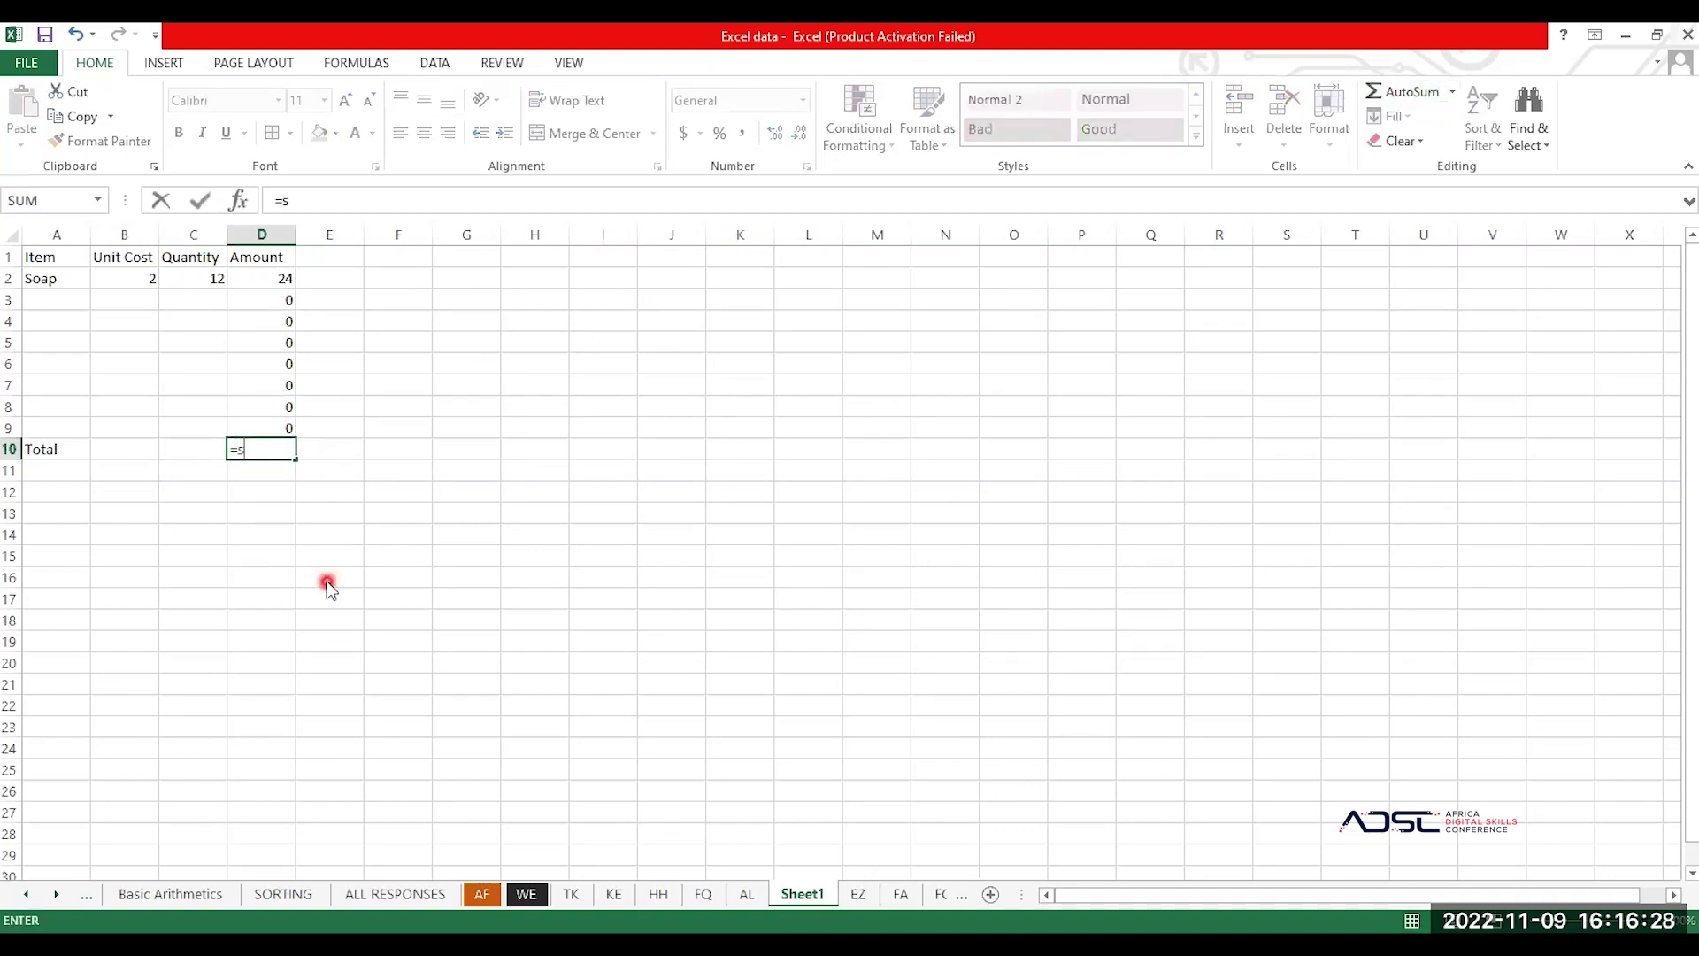
pyautogui.write('um(')
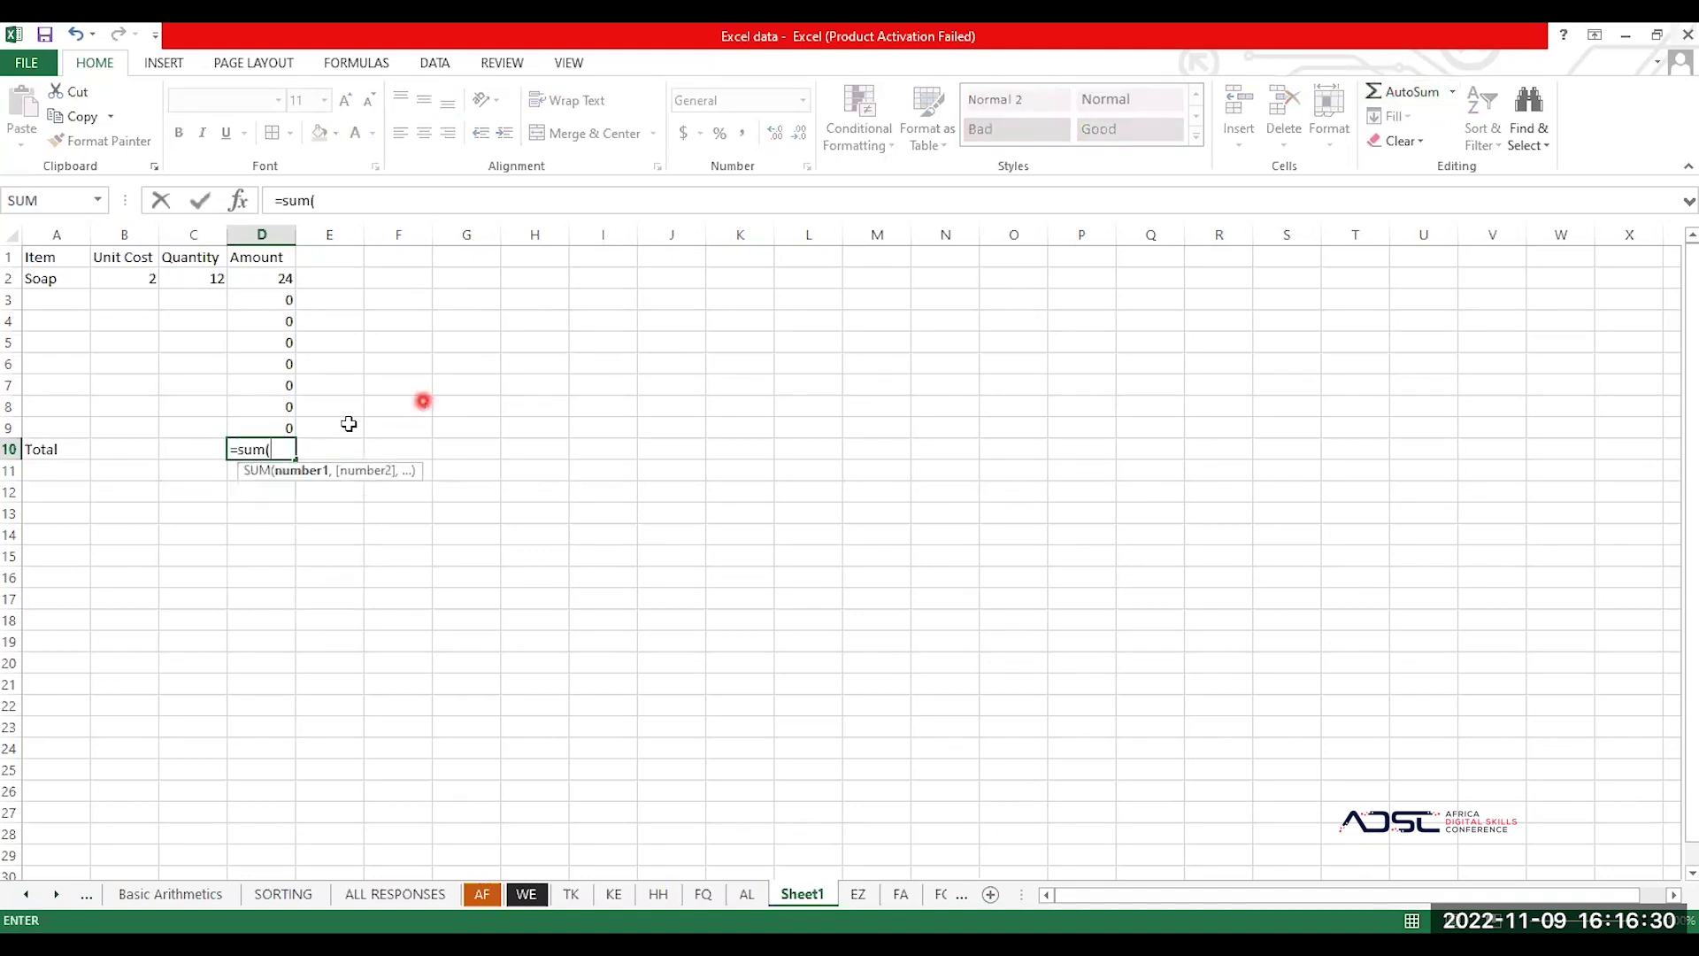
pyautogui.click(285, 283)
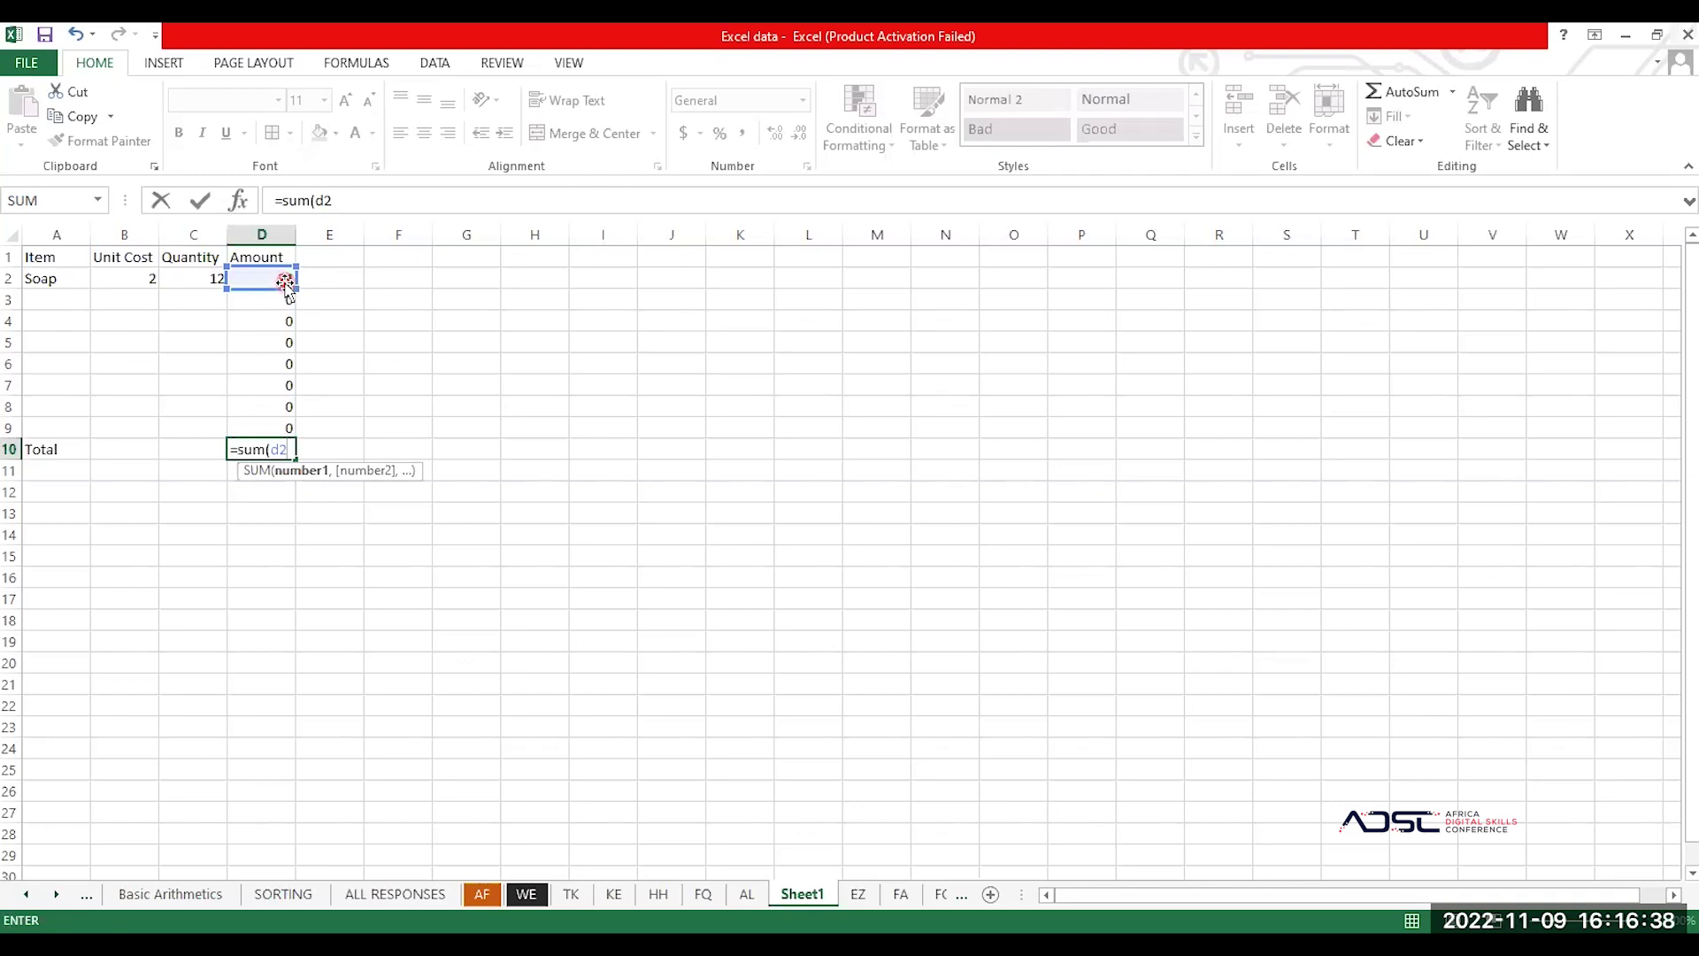
pyautogui.write(':d9')
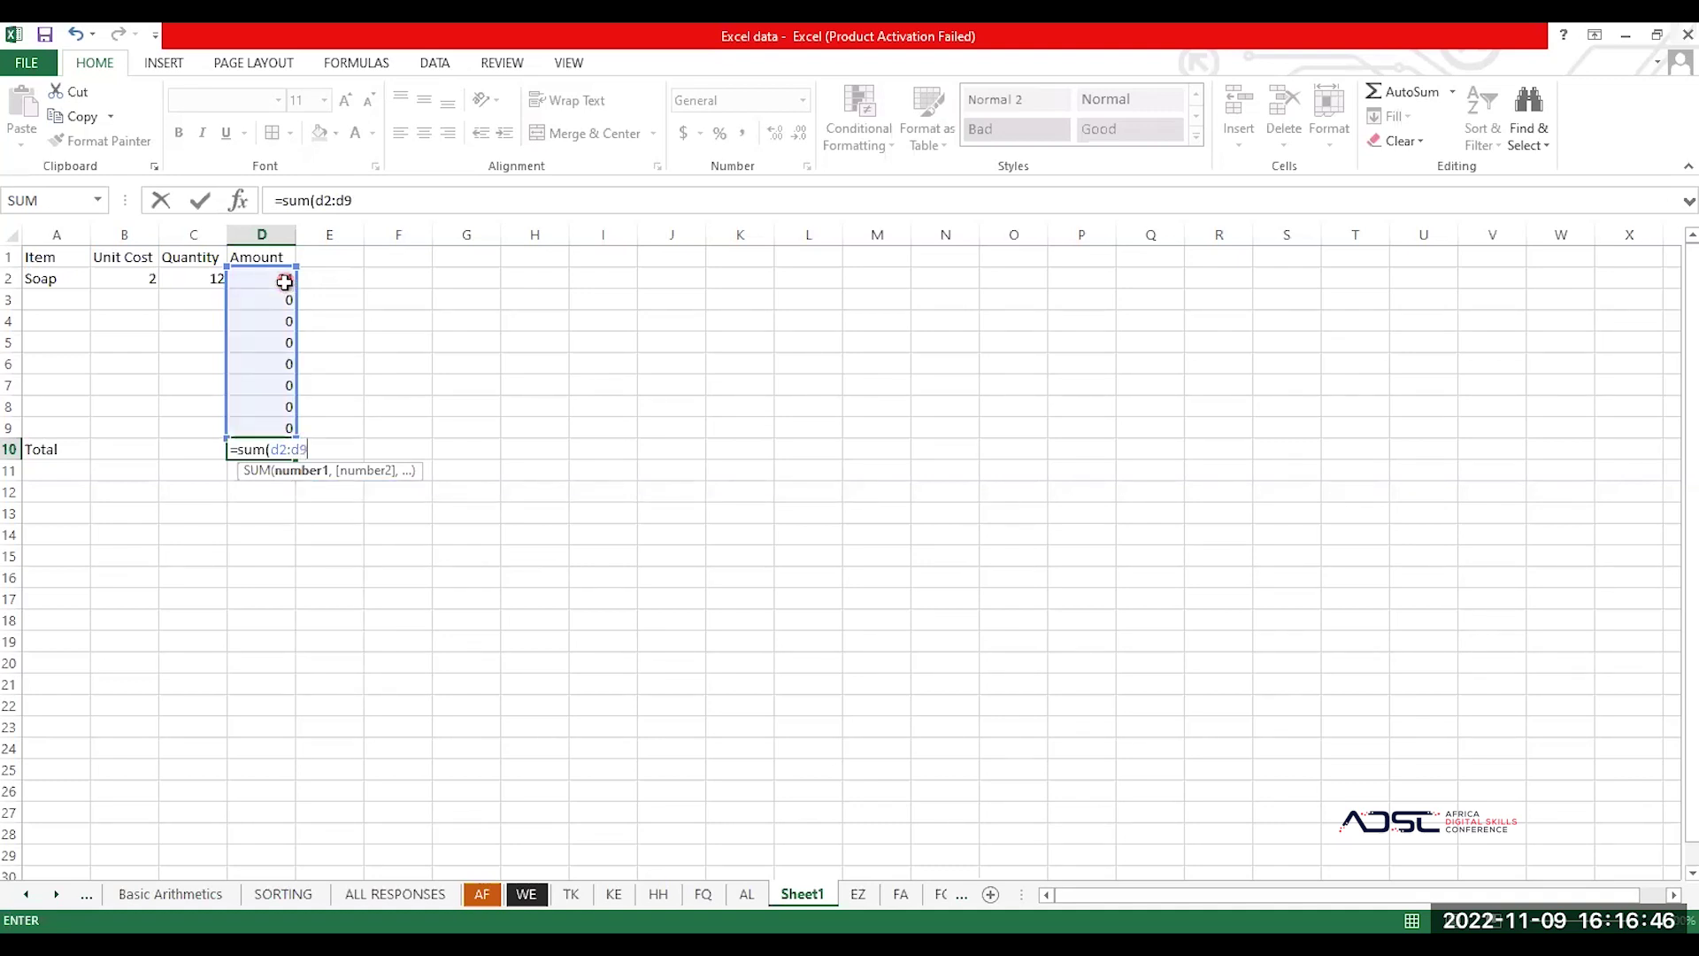
pyautogui.press('Return')
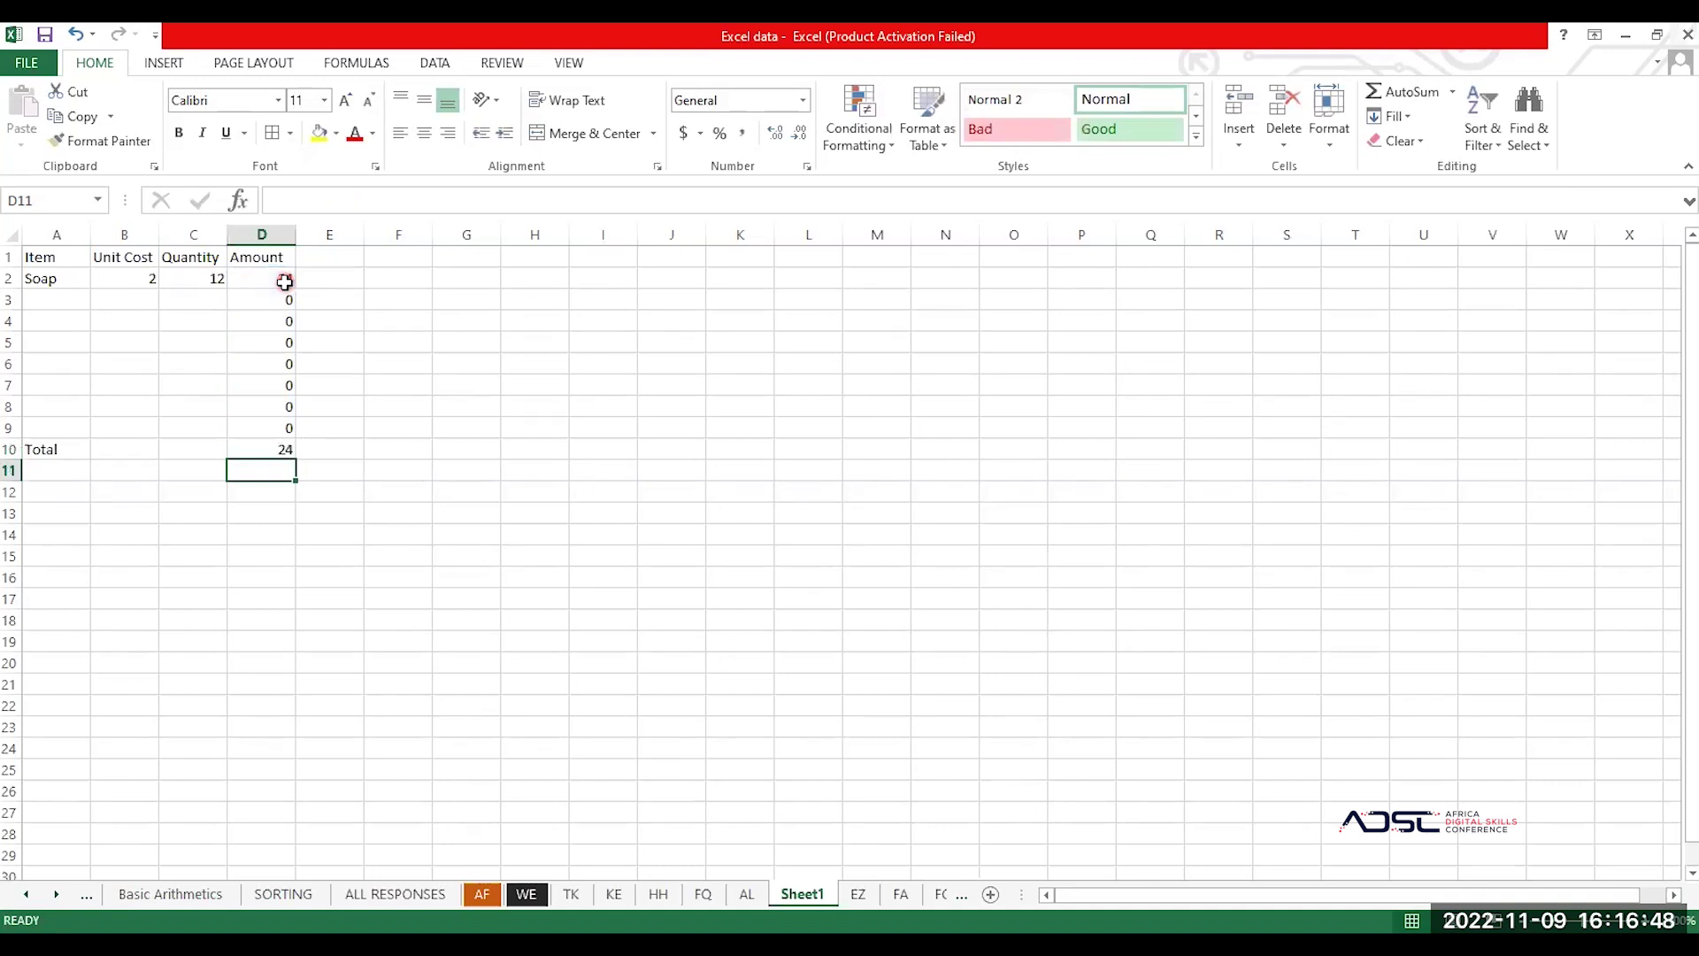
# Step: Add Pen in row 3 with unit cost 10 and quantity 2
pyautogui.click(49, 300)
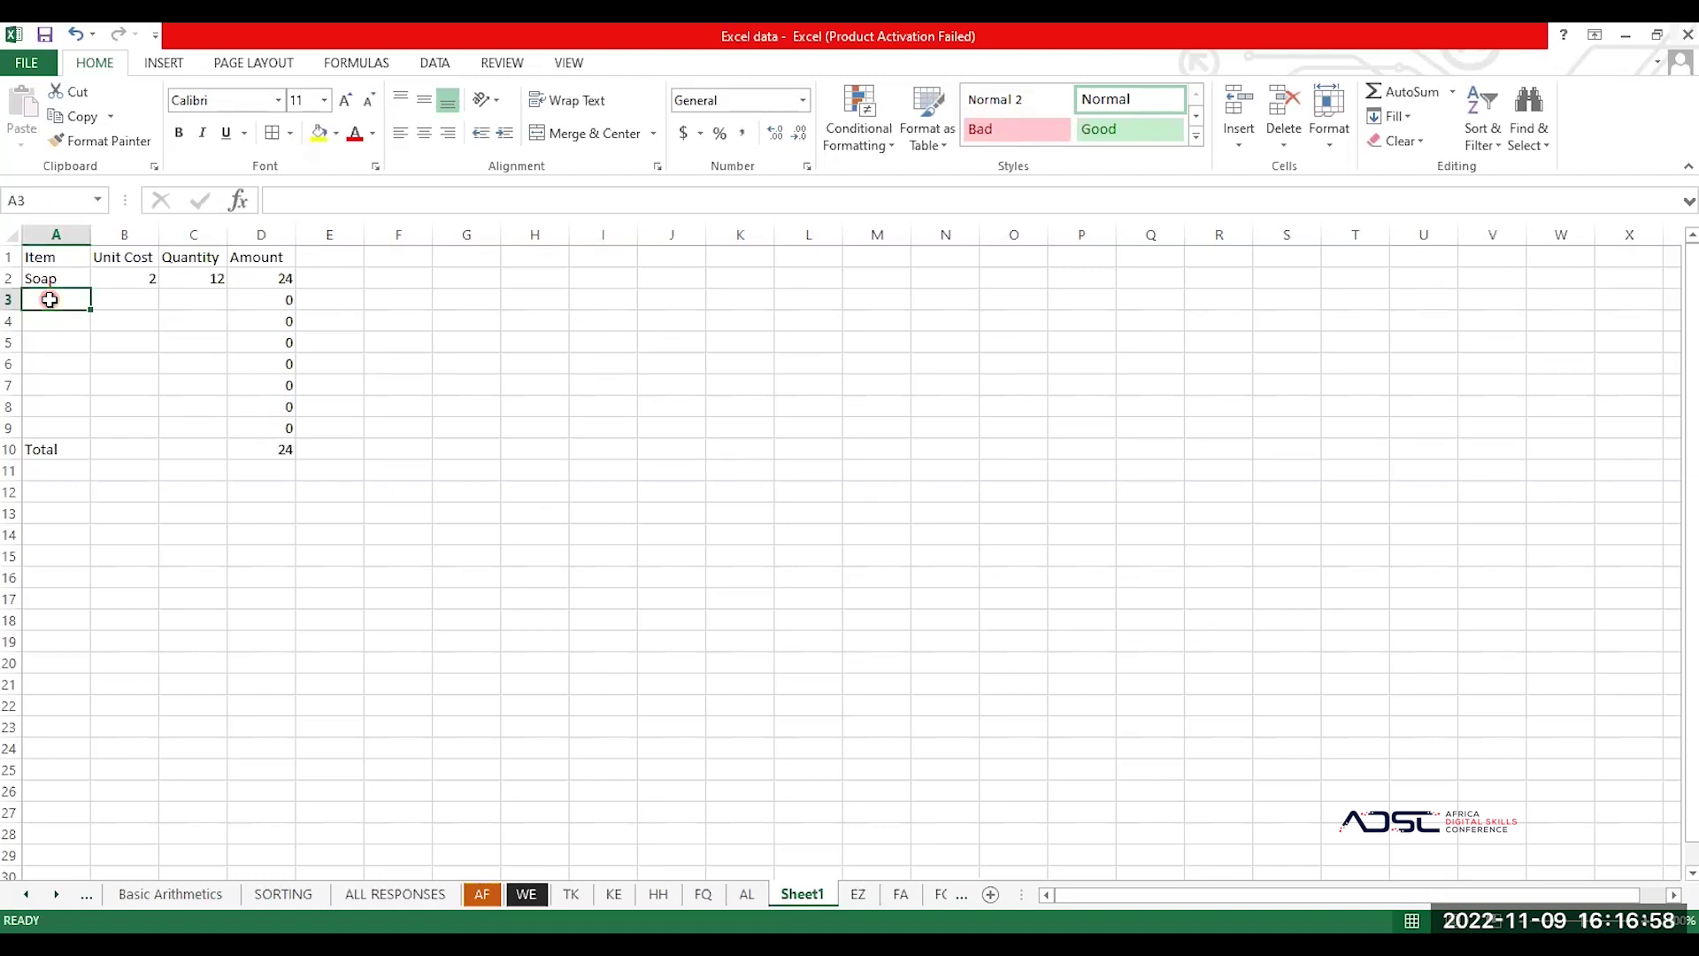
pyautogui.write('Pen')
pyautogui.press('Tab')
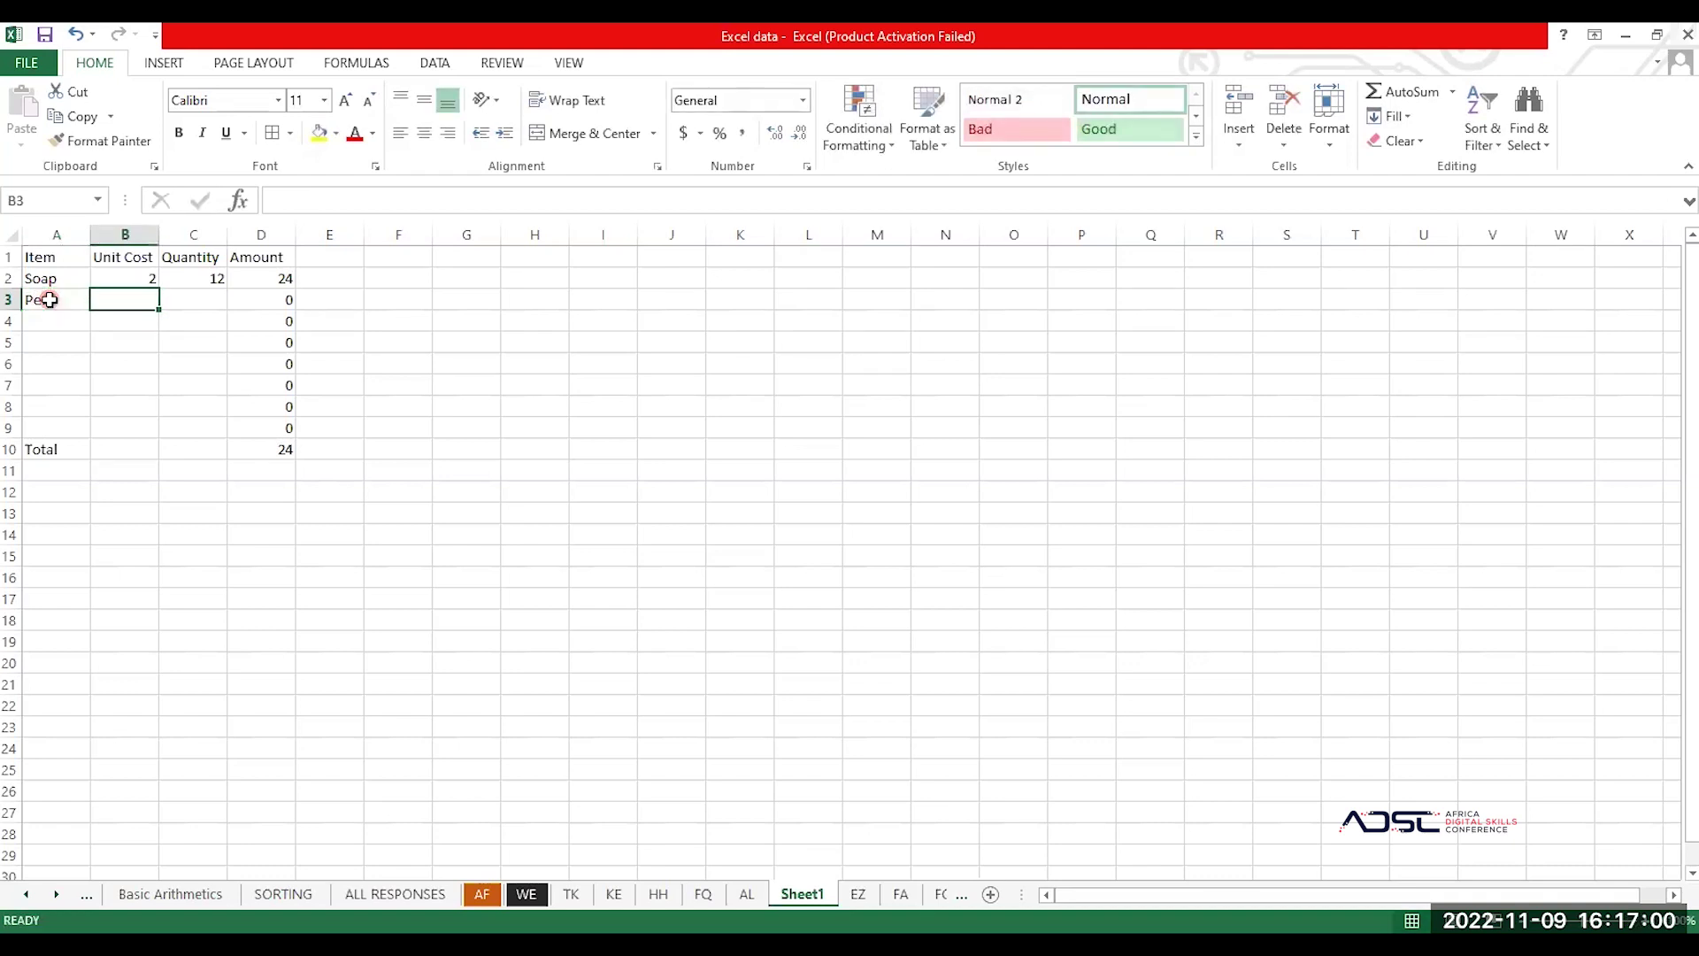
pyautogui.write('10')
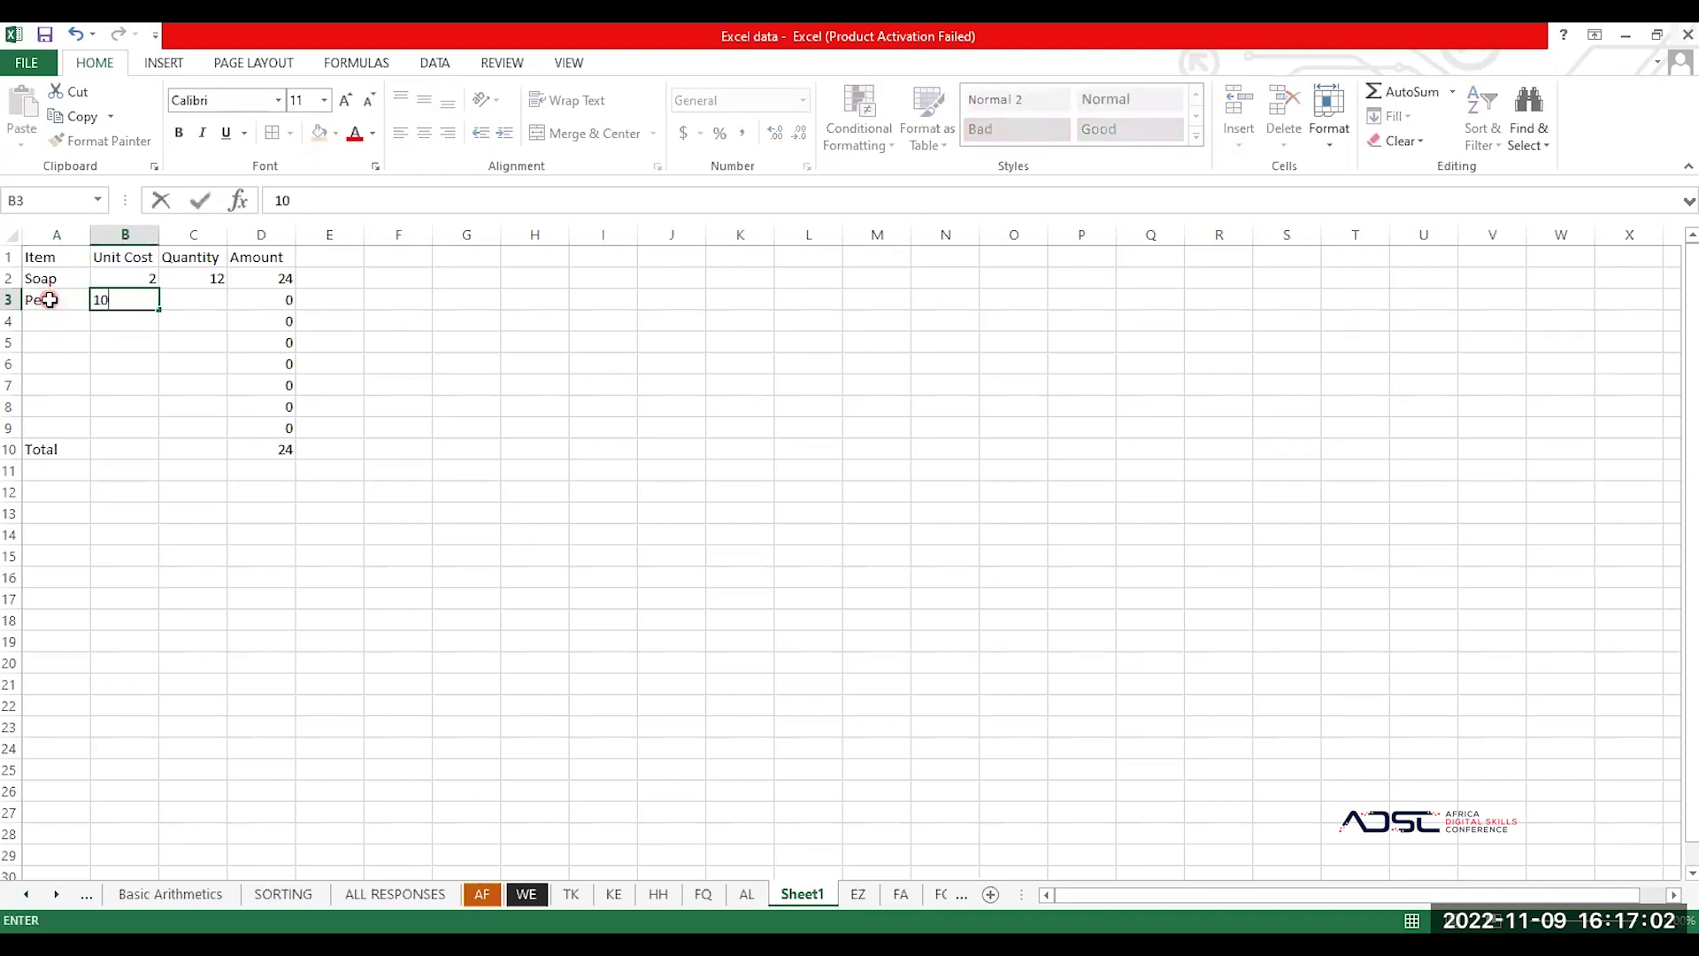
pyautogui.press('Tab')
pyautogui.write('2')
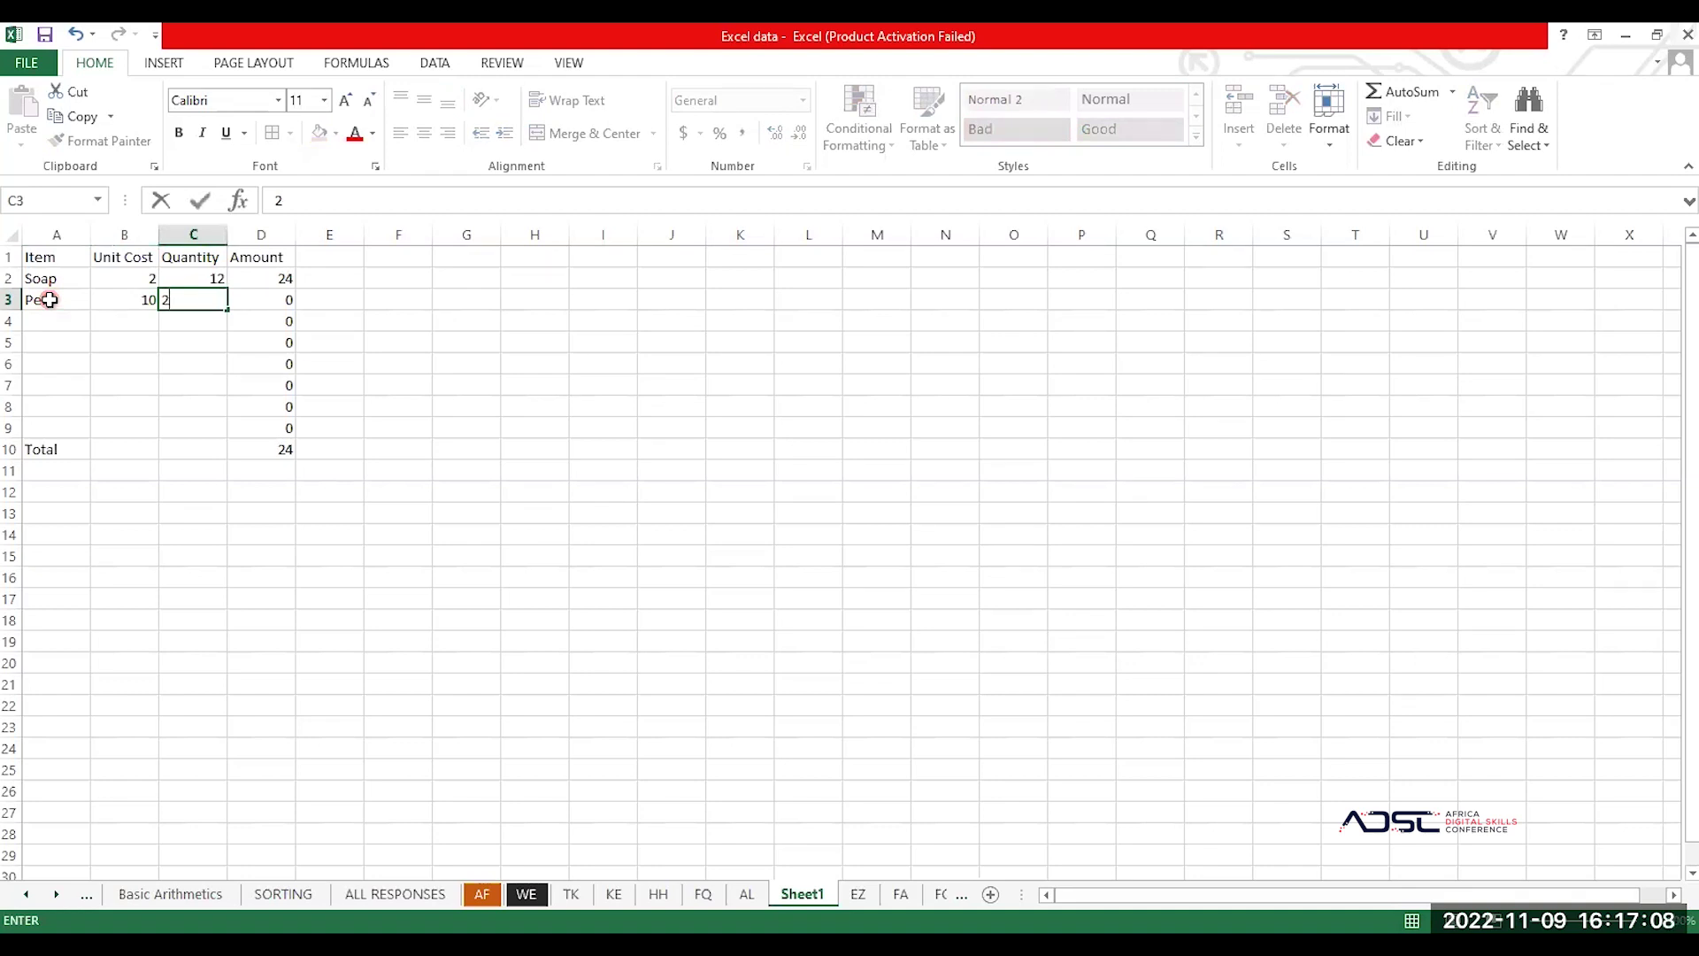
pyautogui.press('Return')
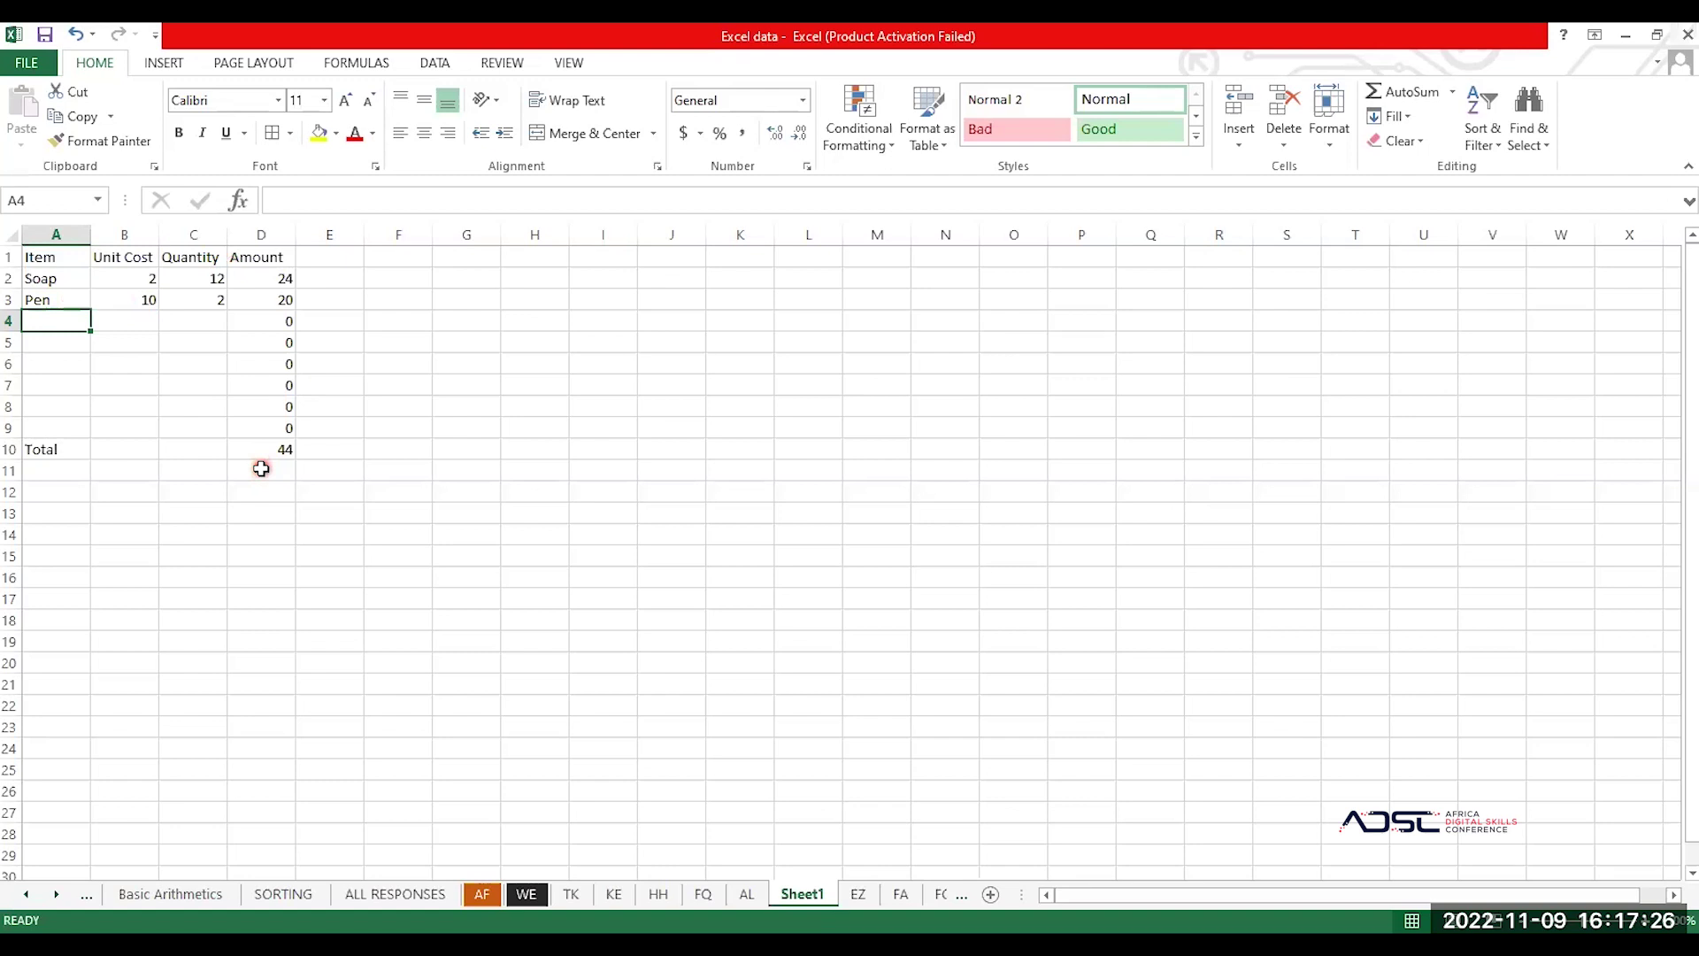
# Step: Add Handkerchief with unit cost 12 and quantity 12, bringing the total to 188
pyautogui.write('Han')
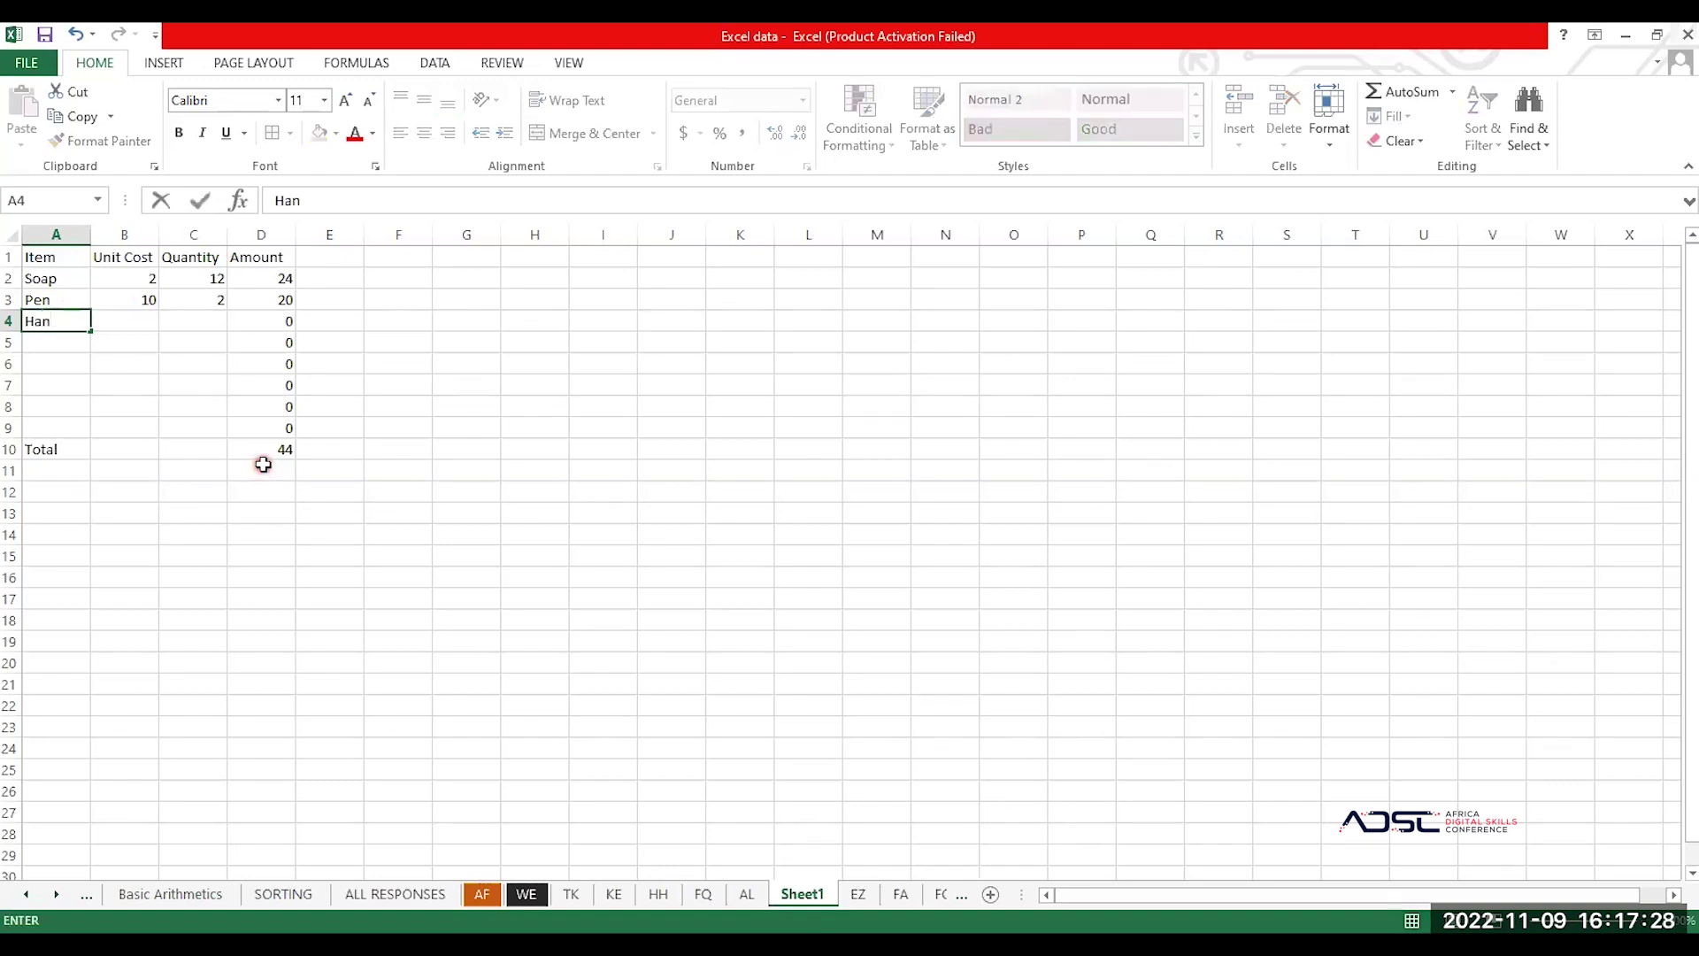
pyautogui.write('dkerchief')
pyautogui.press('Tab')
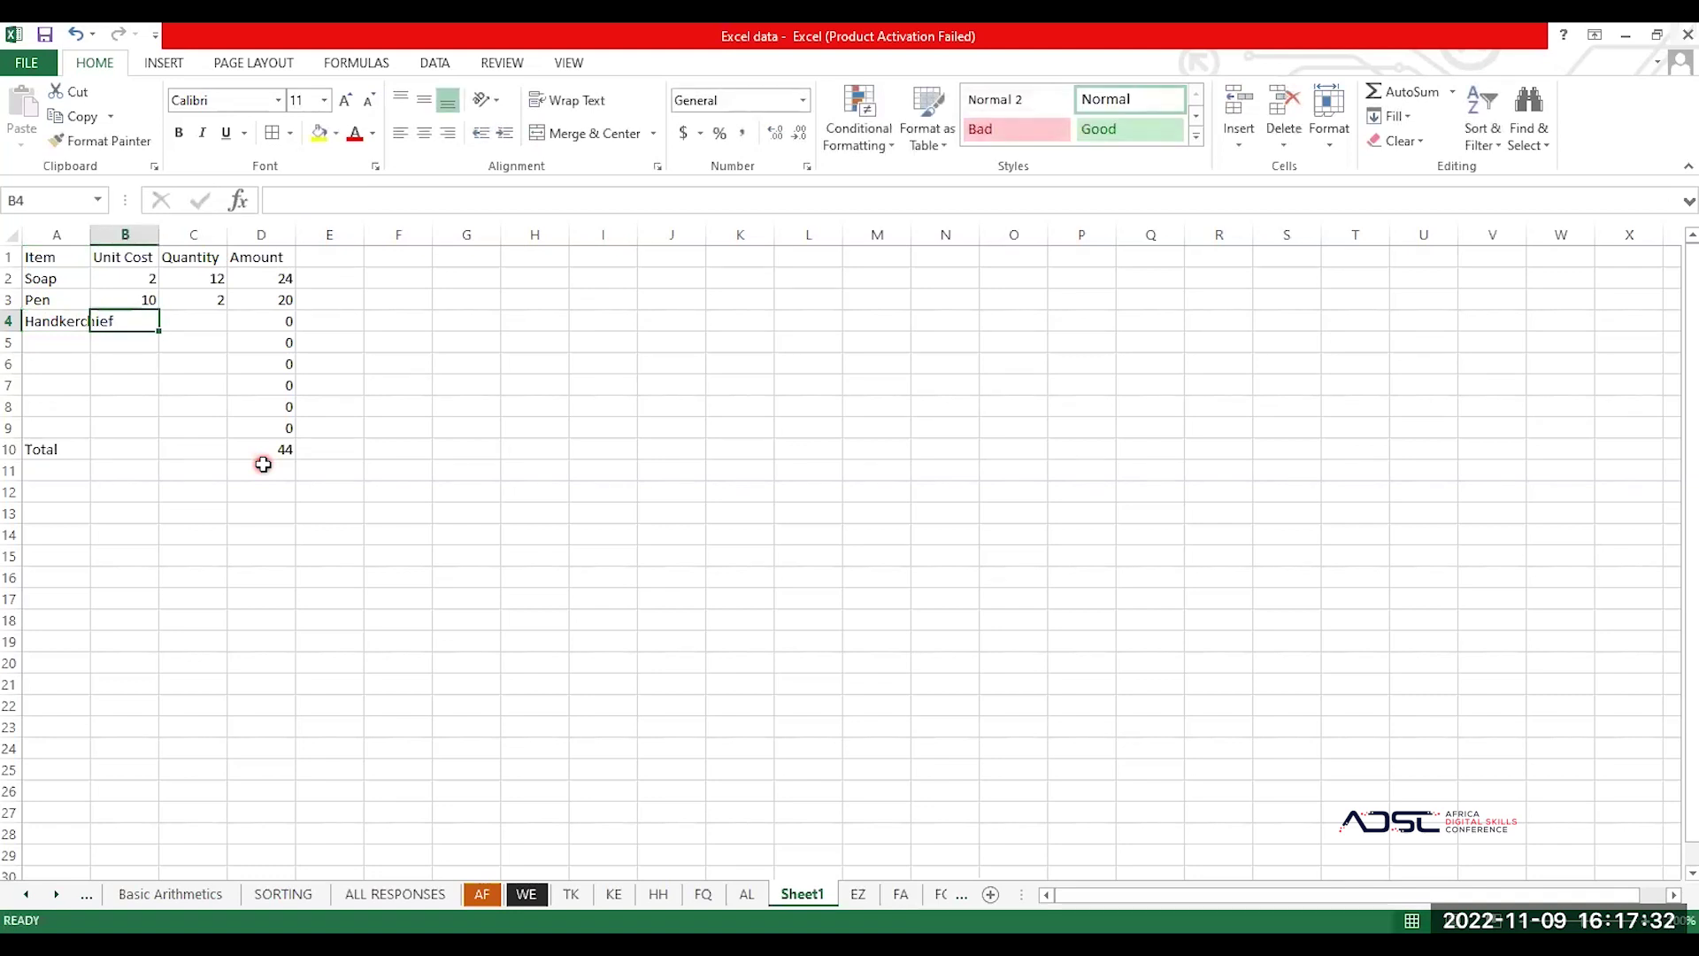
pyautogui.write('12')
pyautogui.press('Tab')
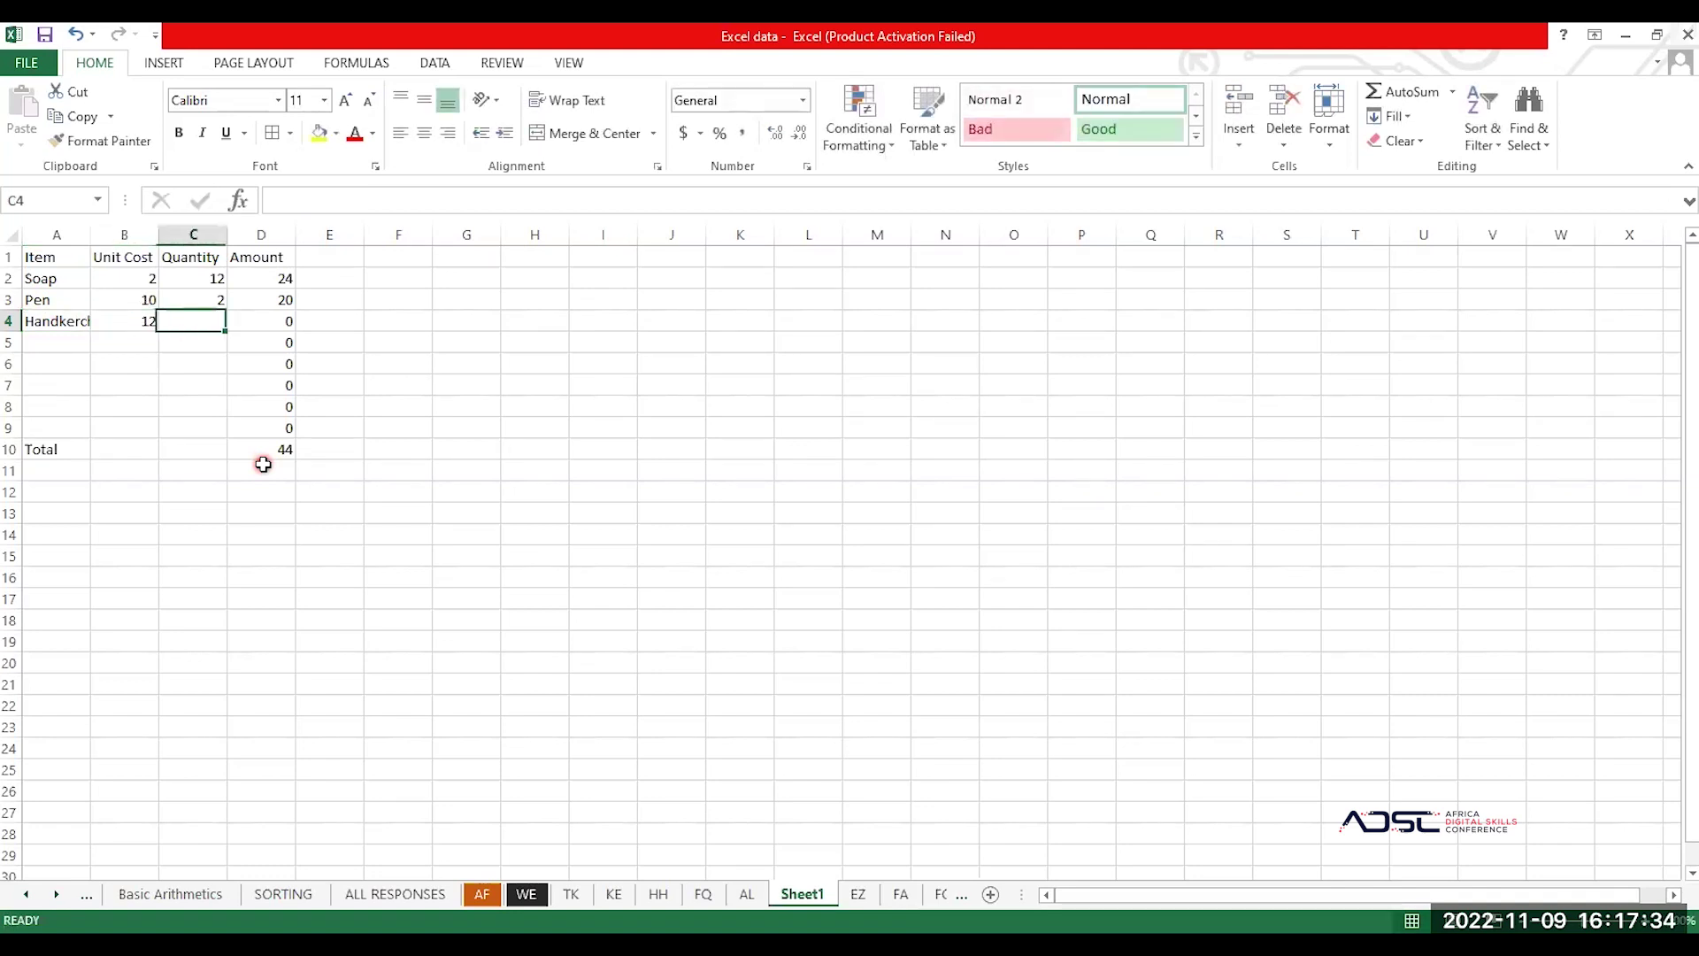
pyautogui.write('12')
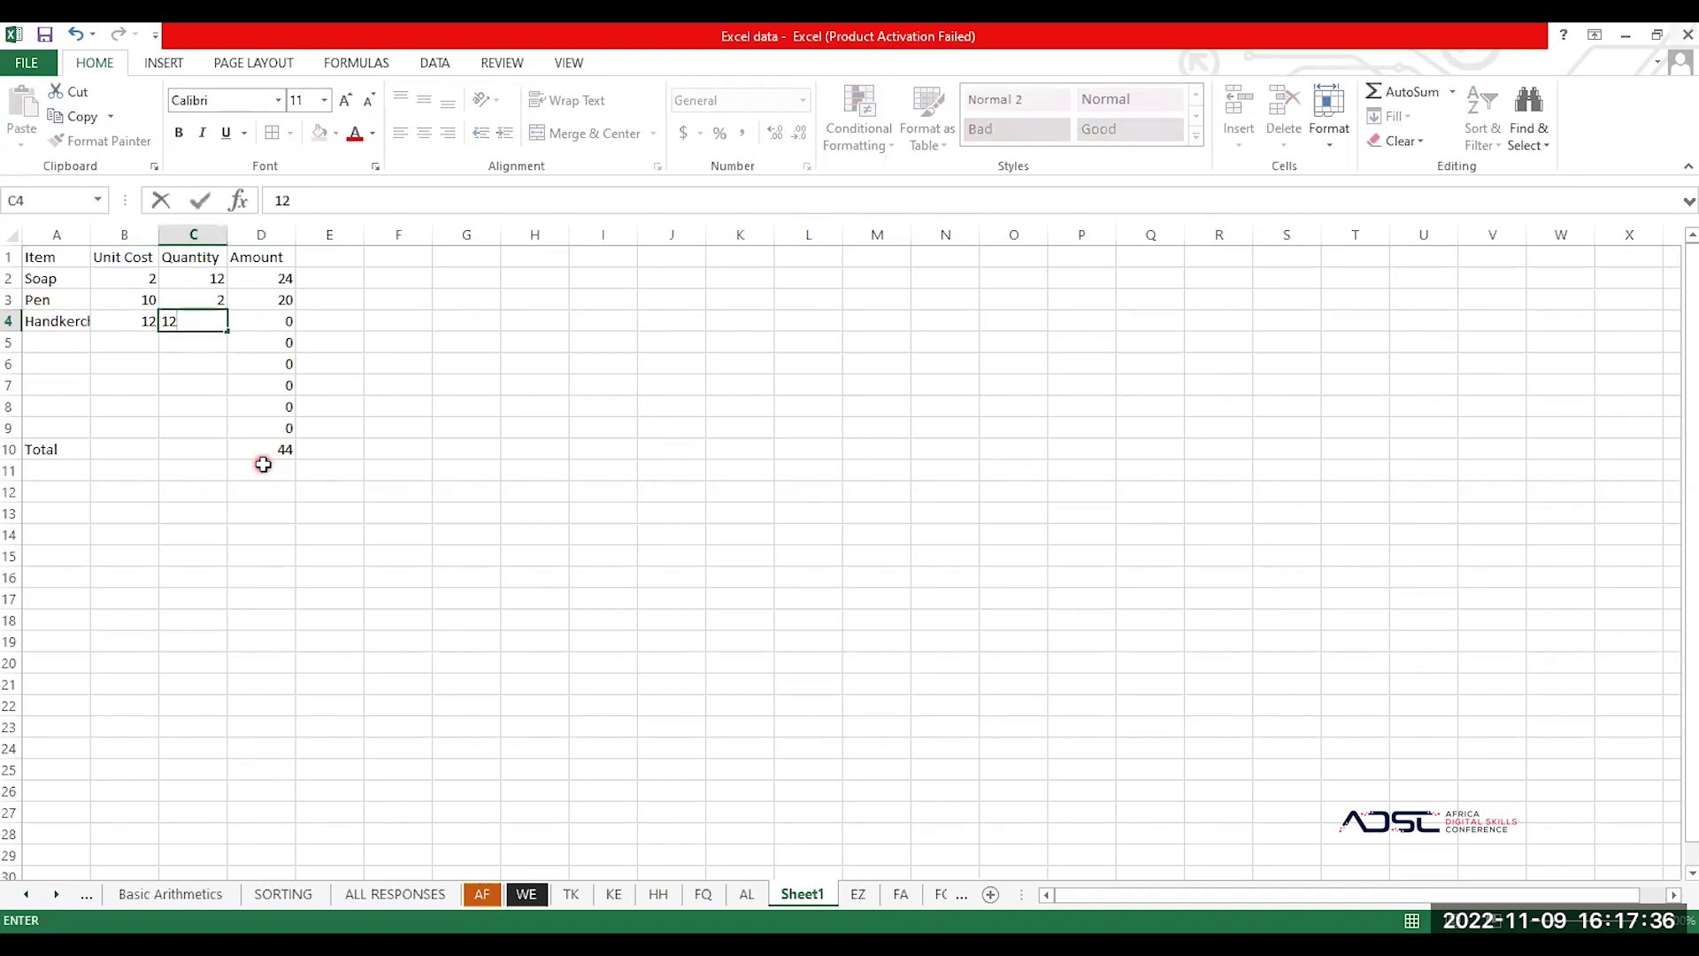
pyautogui.press('Tab')
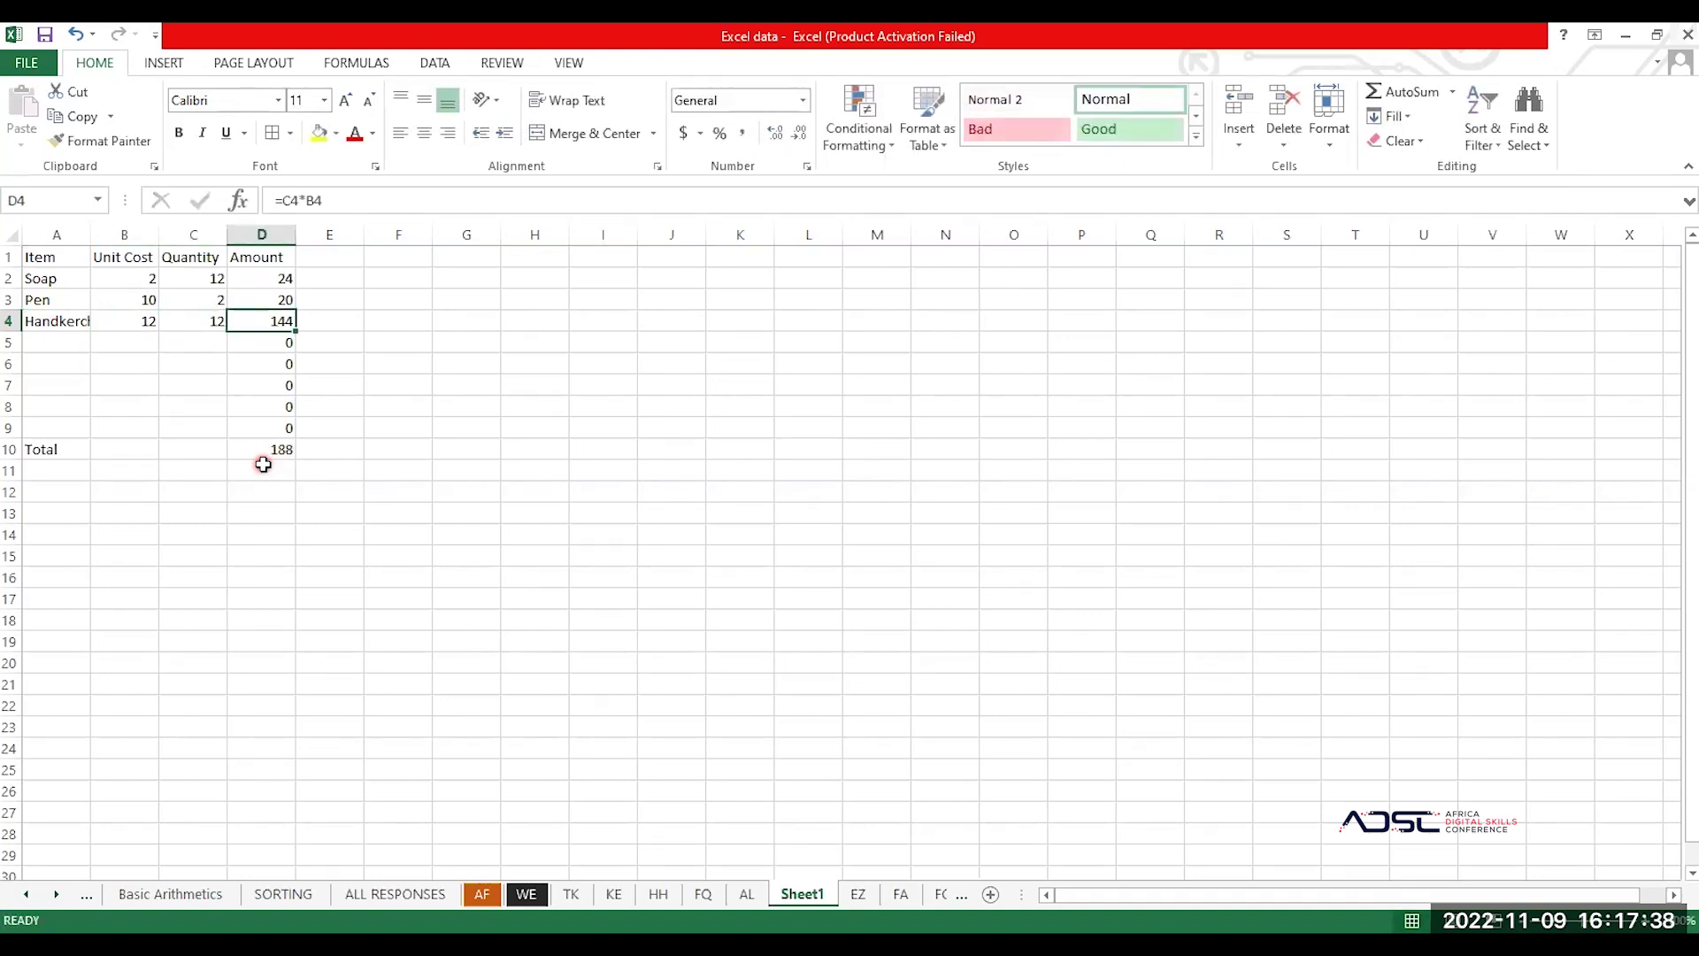
pyautogui.press('Return')
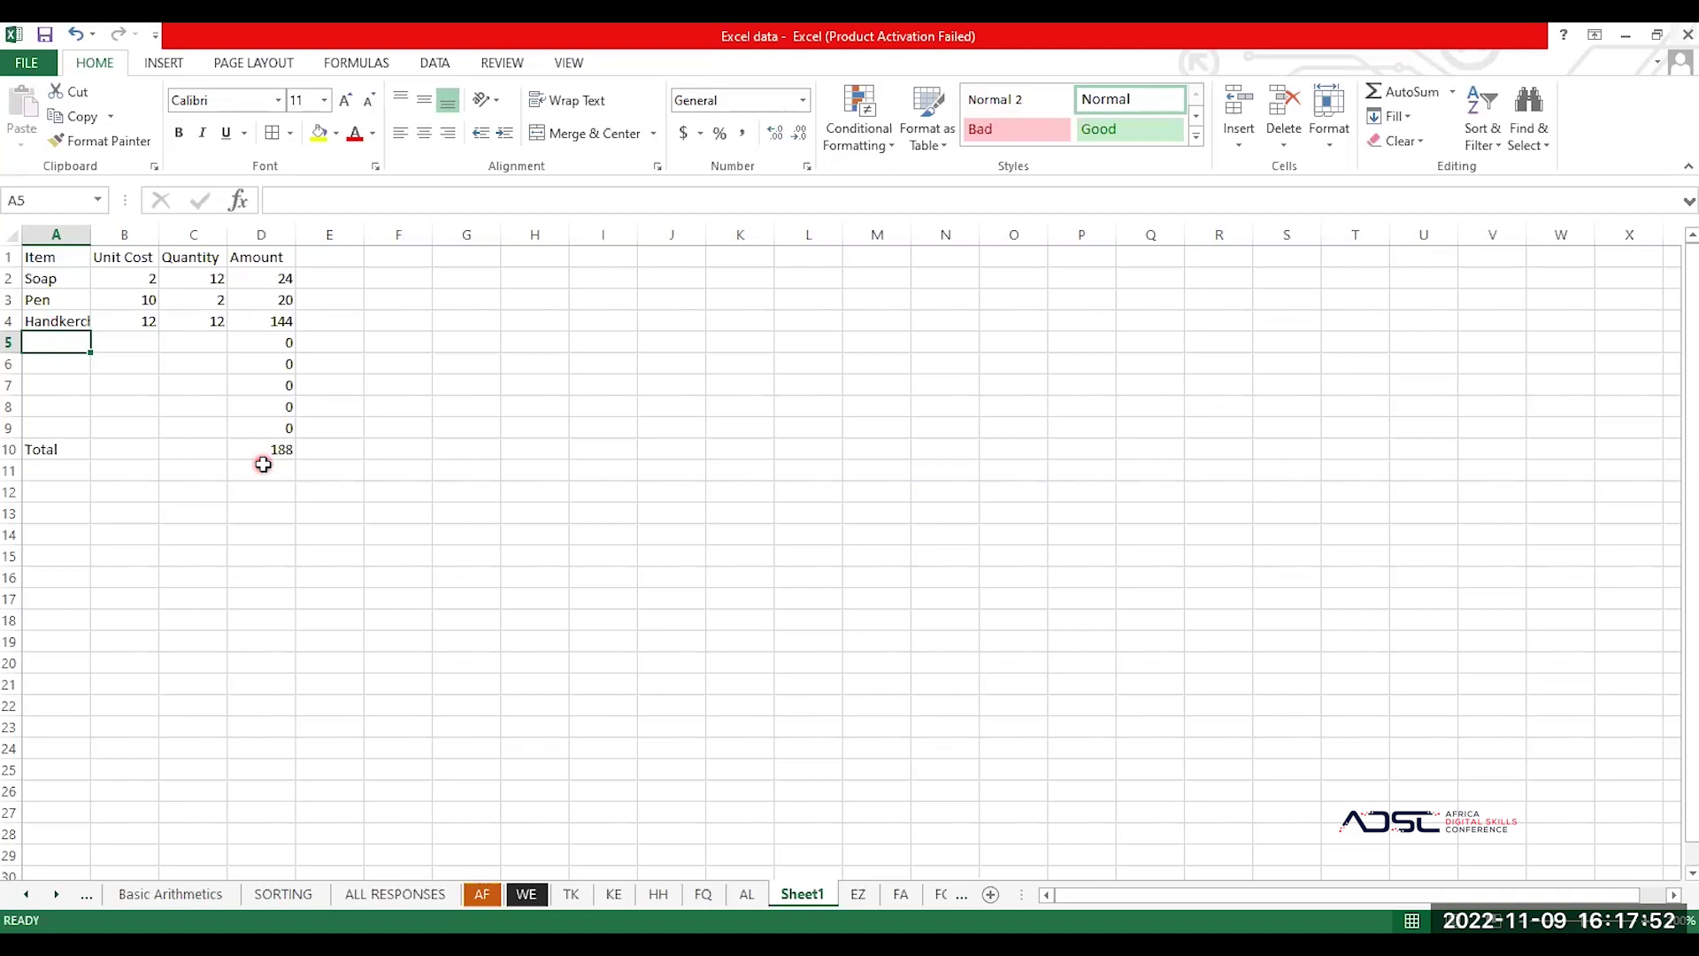
# Step: Fill row 5 with item AA, unit cost 0.5 and quantity 100, yielding amount 50
pyautogui.click(133, 345)
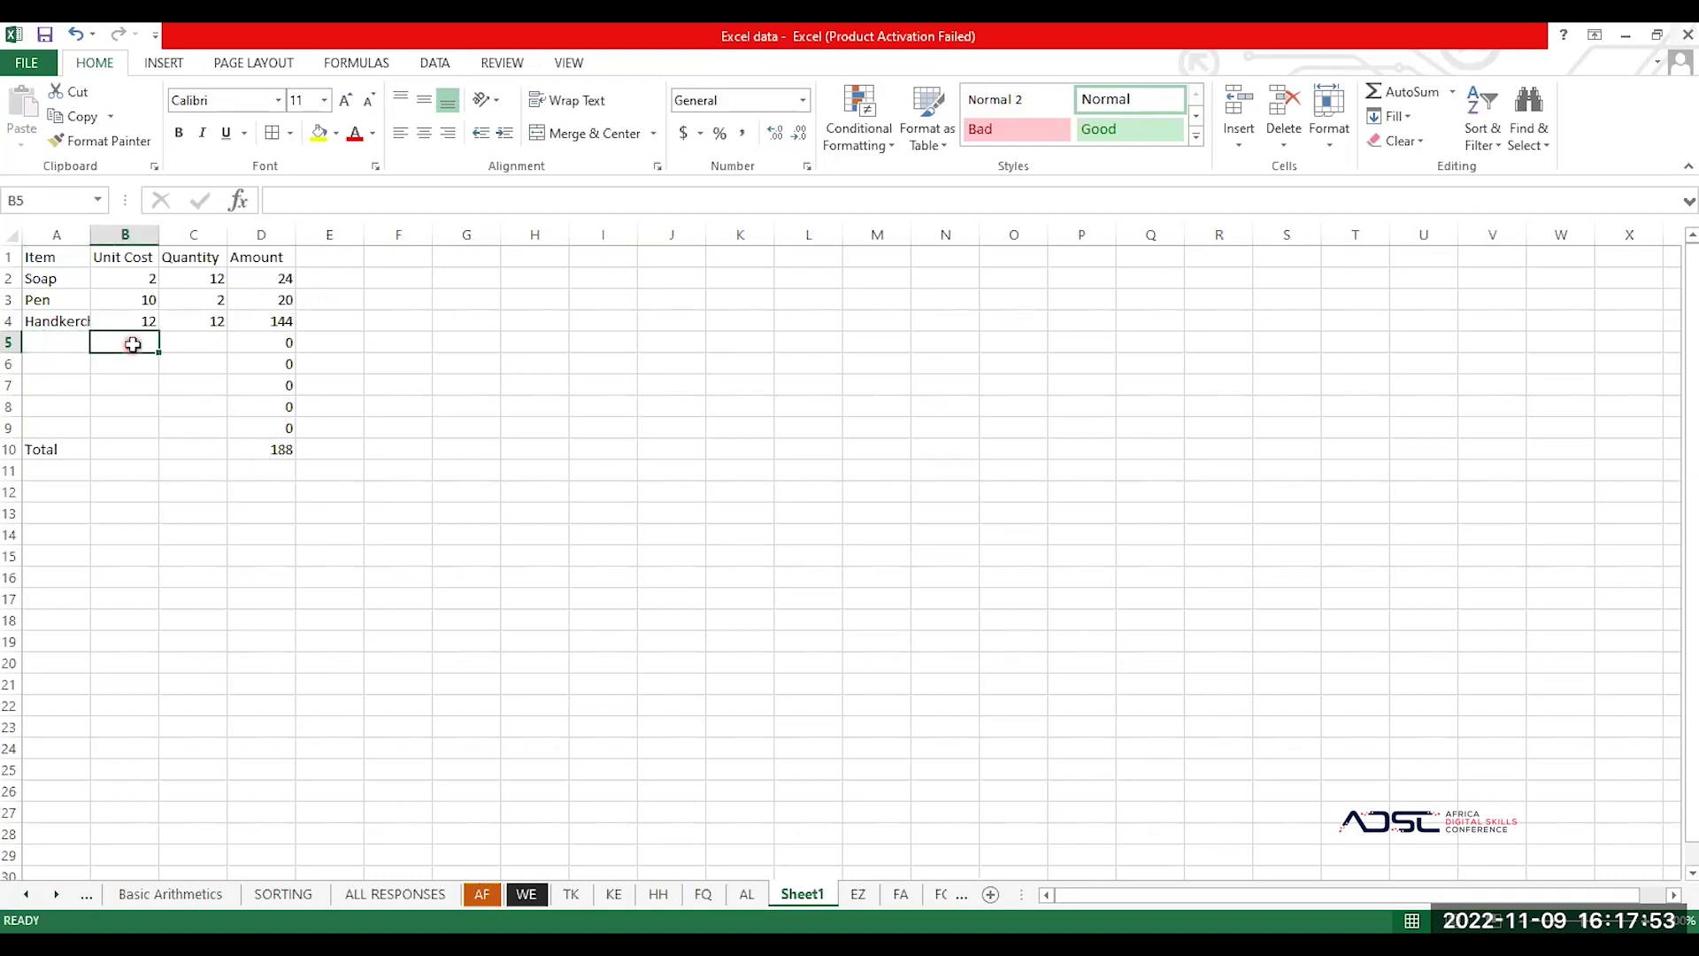
pyautogui.click(77, 342)
pyautogui.write('AA')
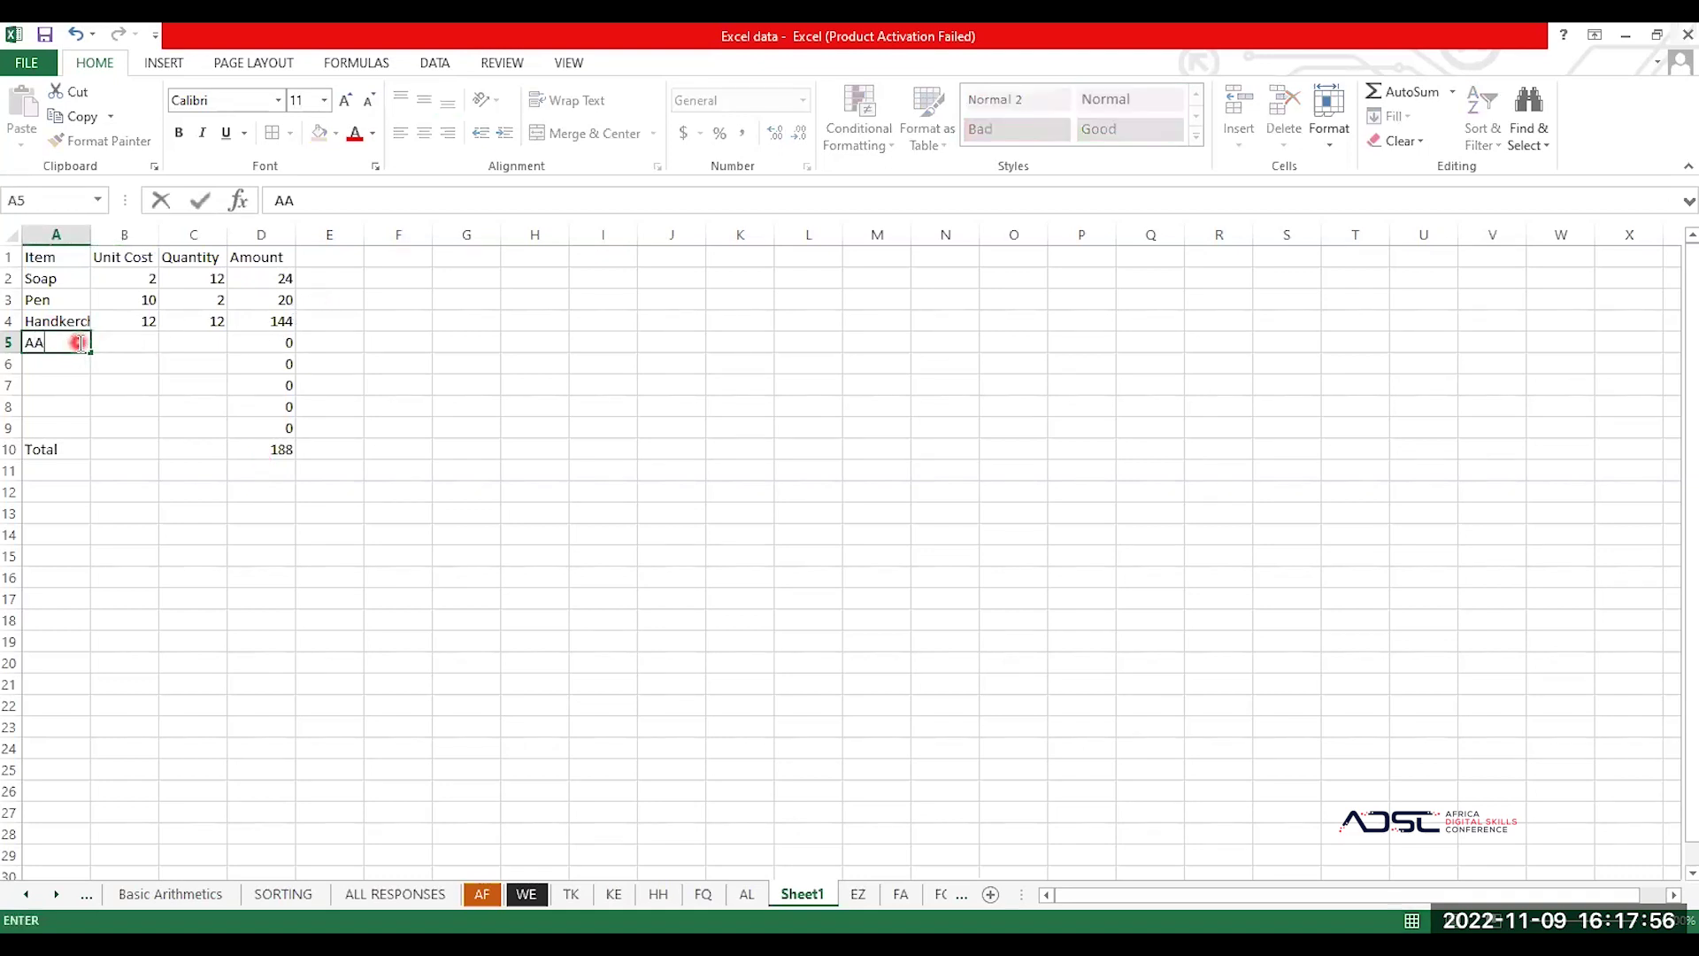
pyautogui.press('Tab')
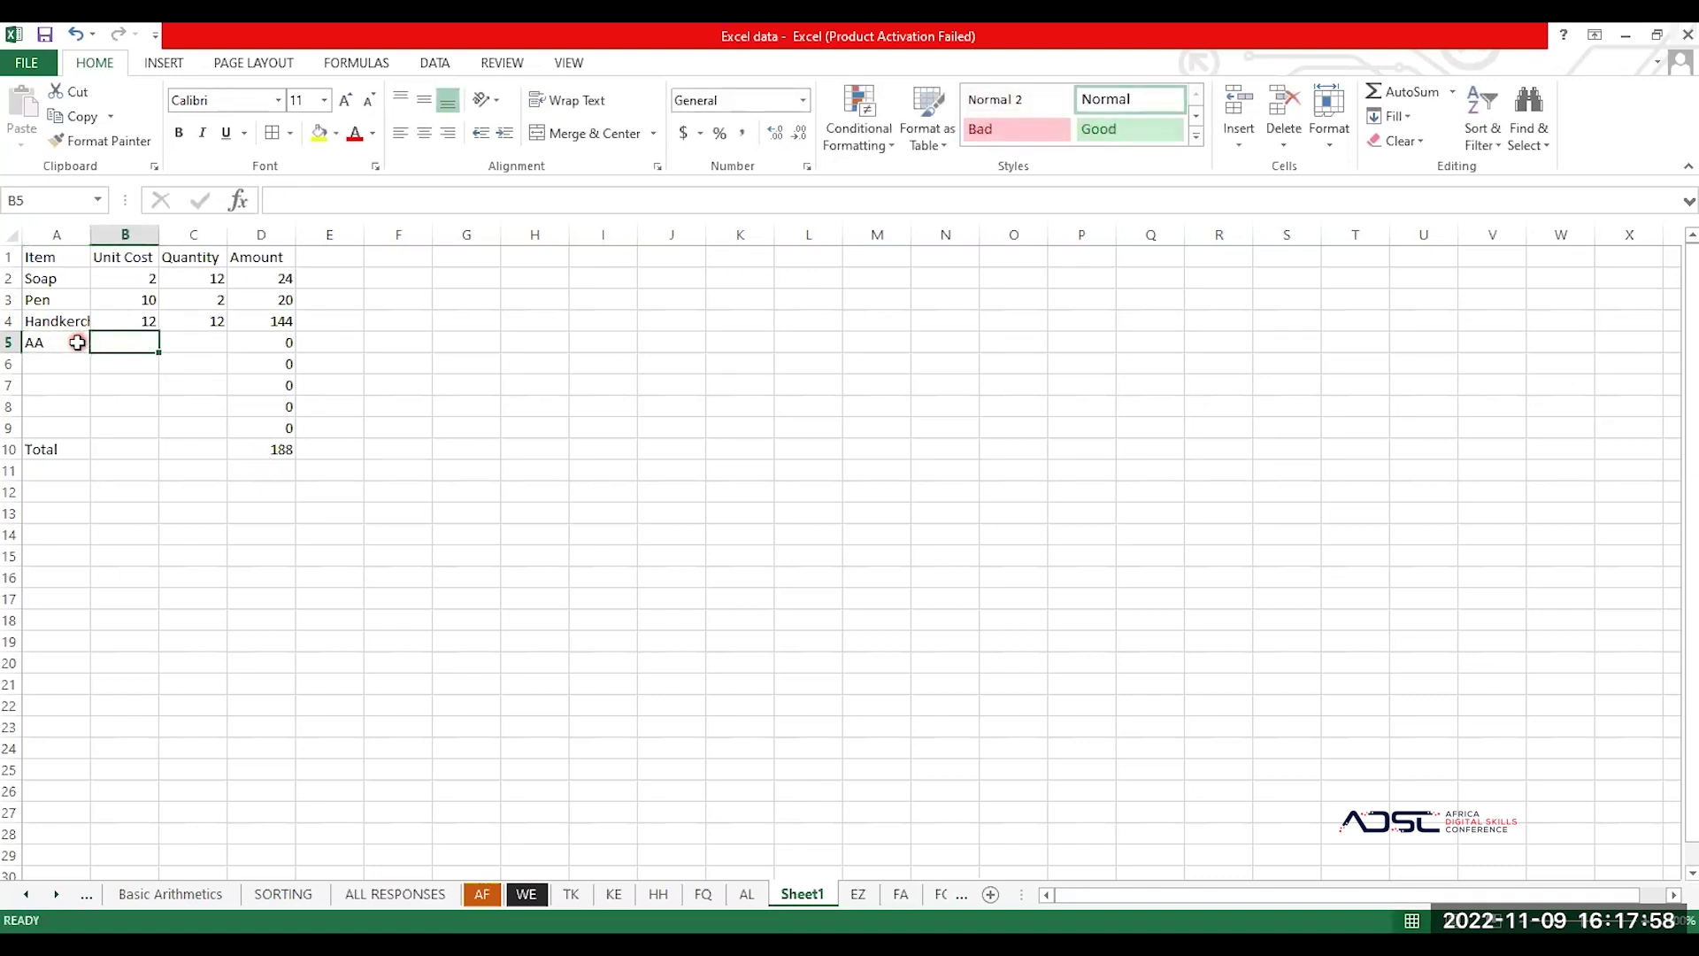
pyautogui.write('0.')
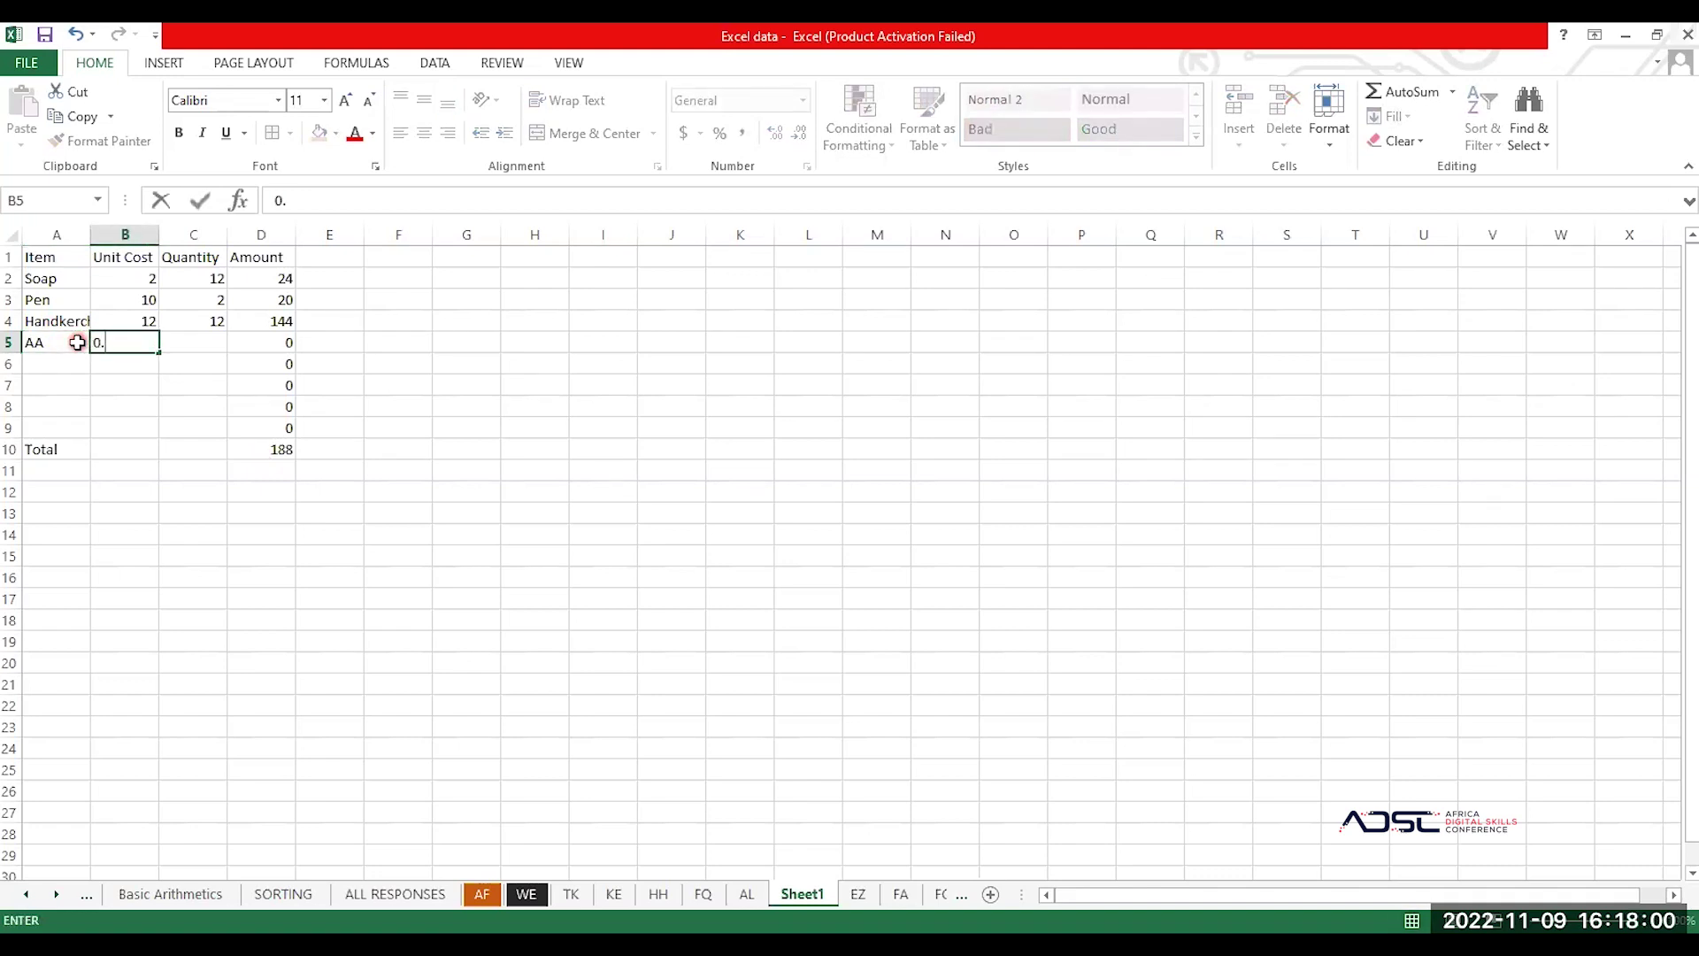
pyautogui.write('5')
pyautogui.press('Tab')
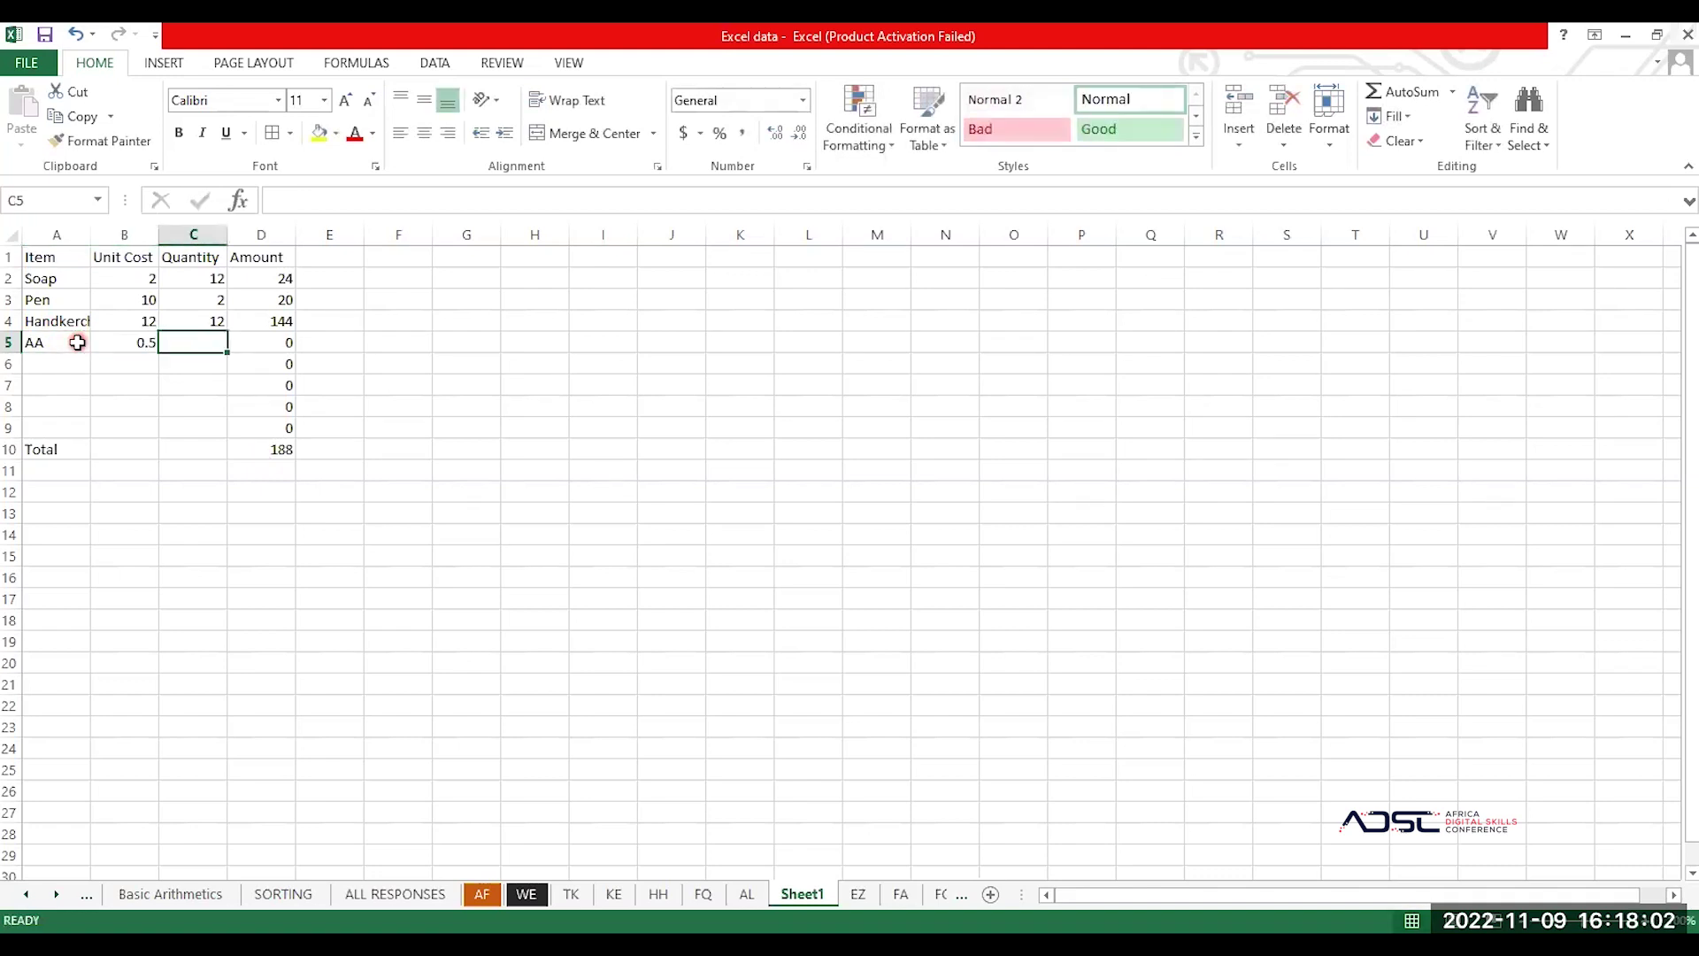
pyautogui.write('100')
pyautogui.press('Return')
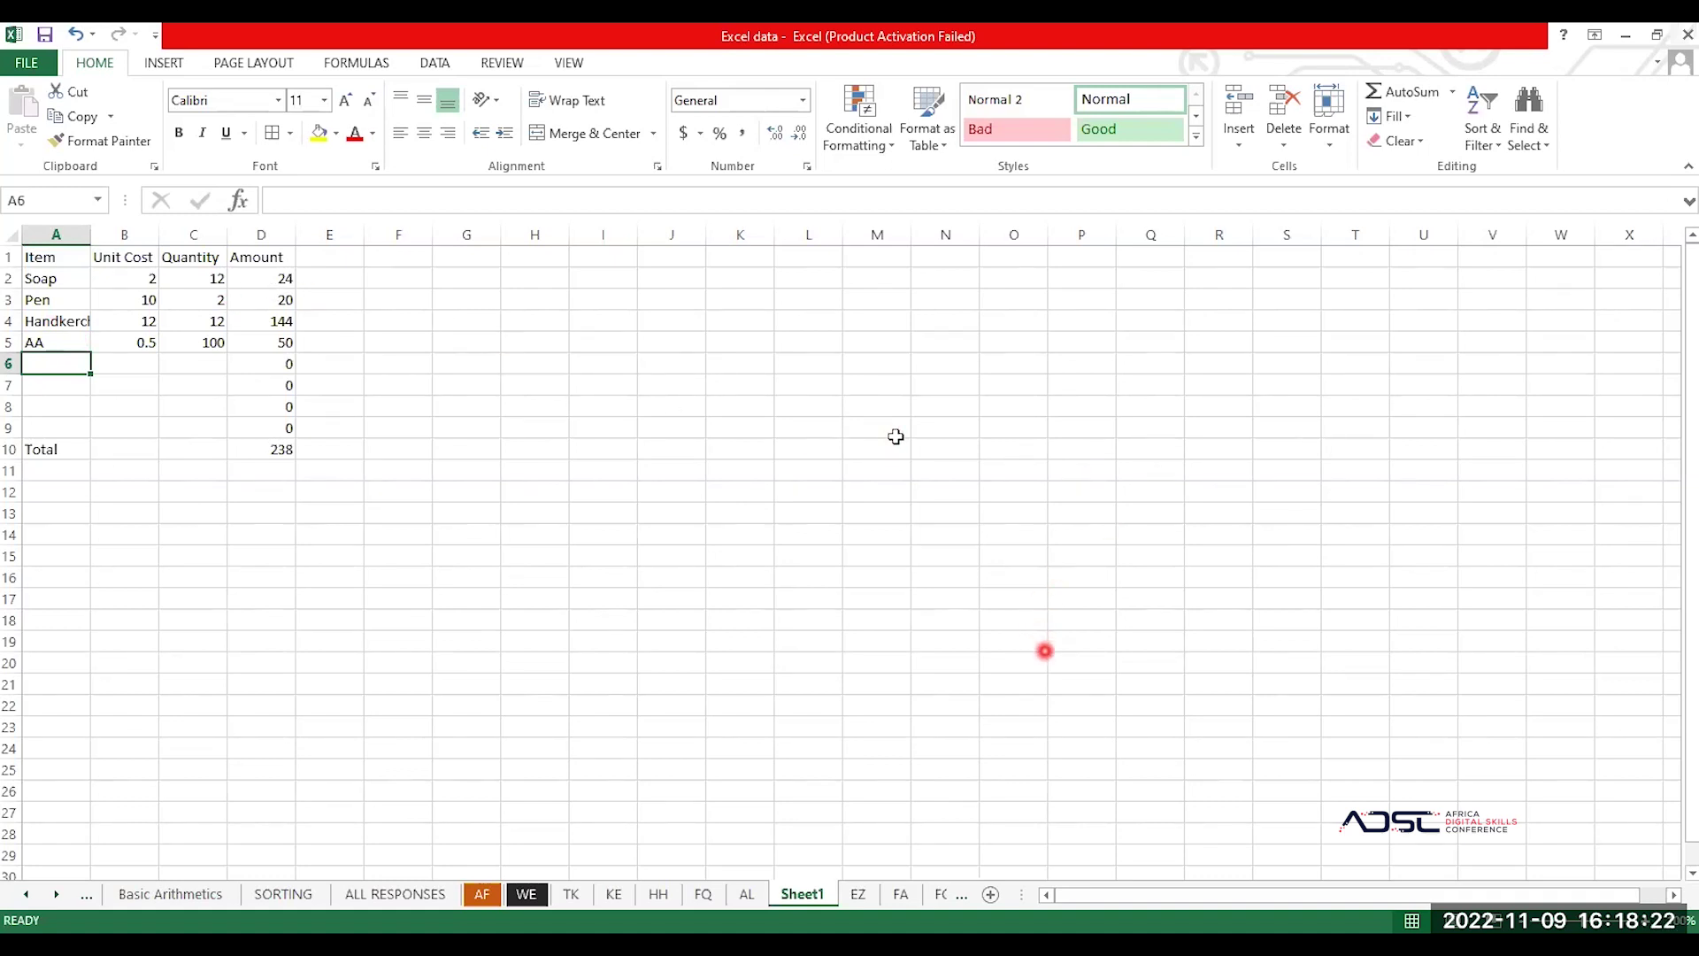
pyautogui.click(1045, 651)
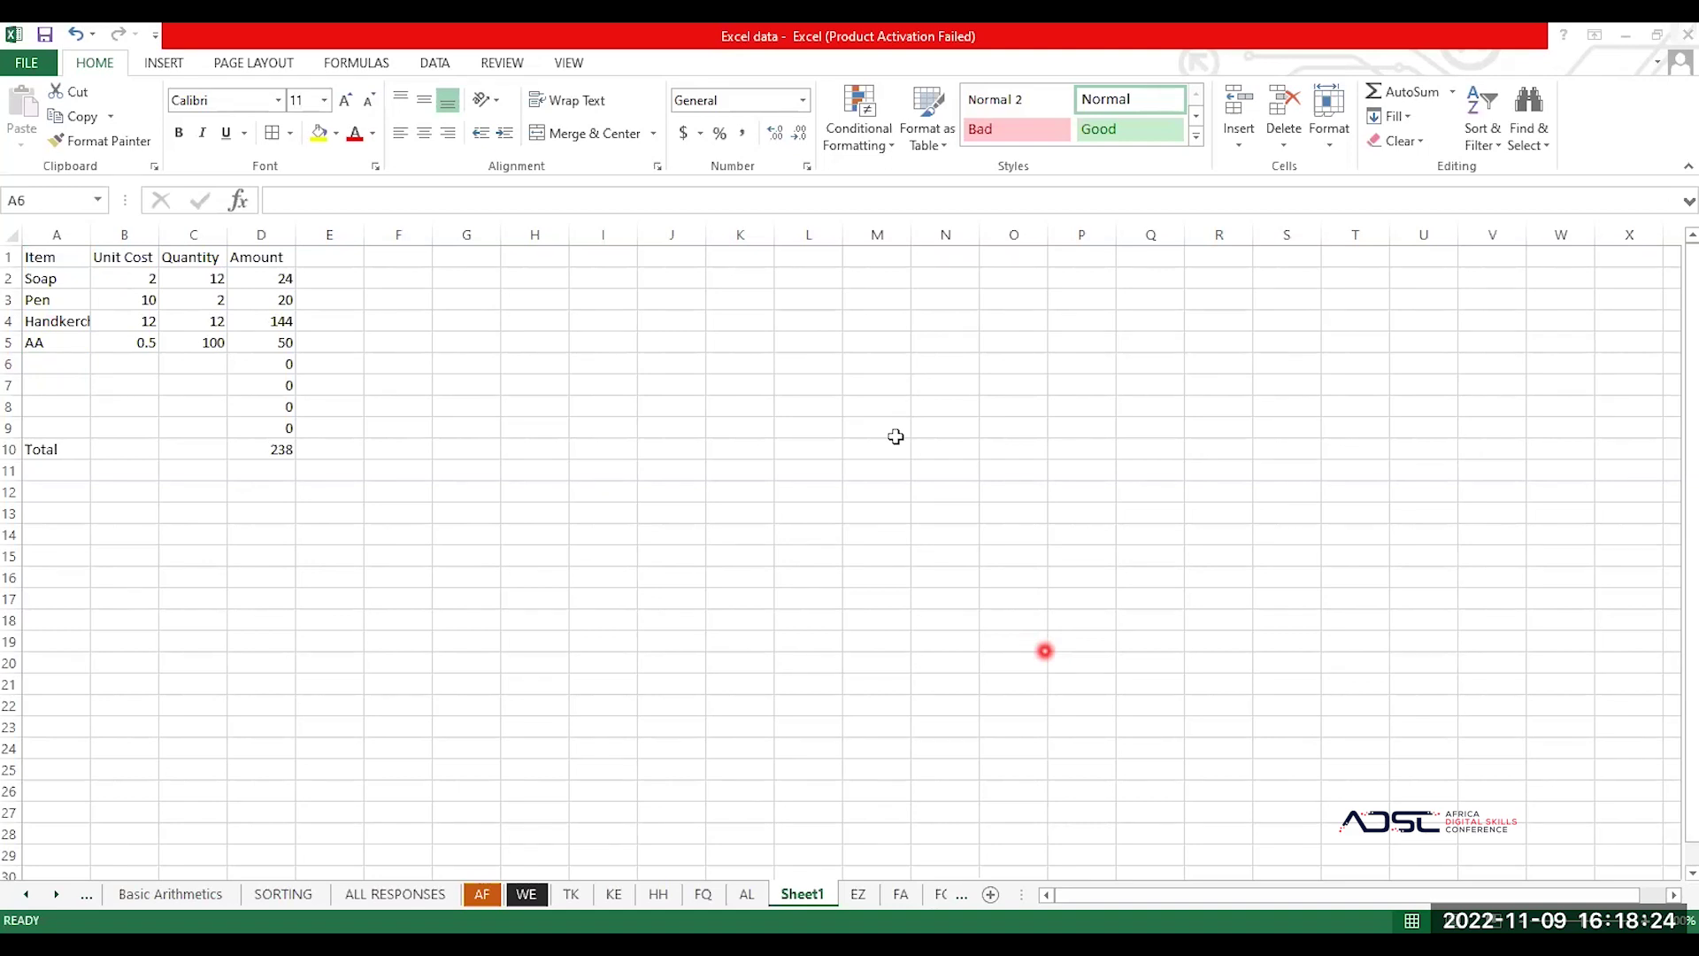